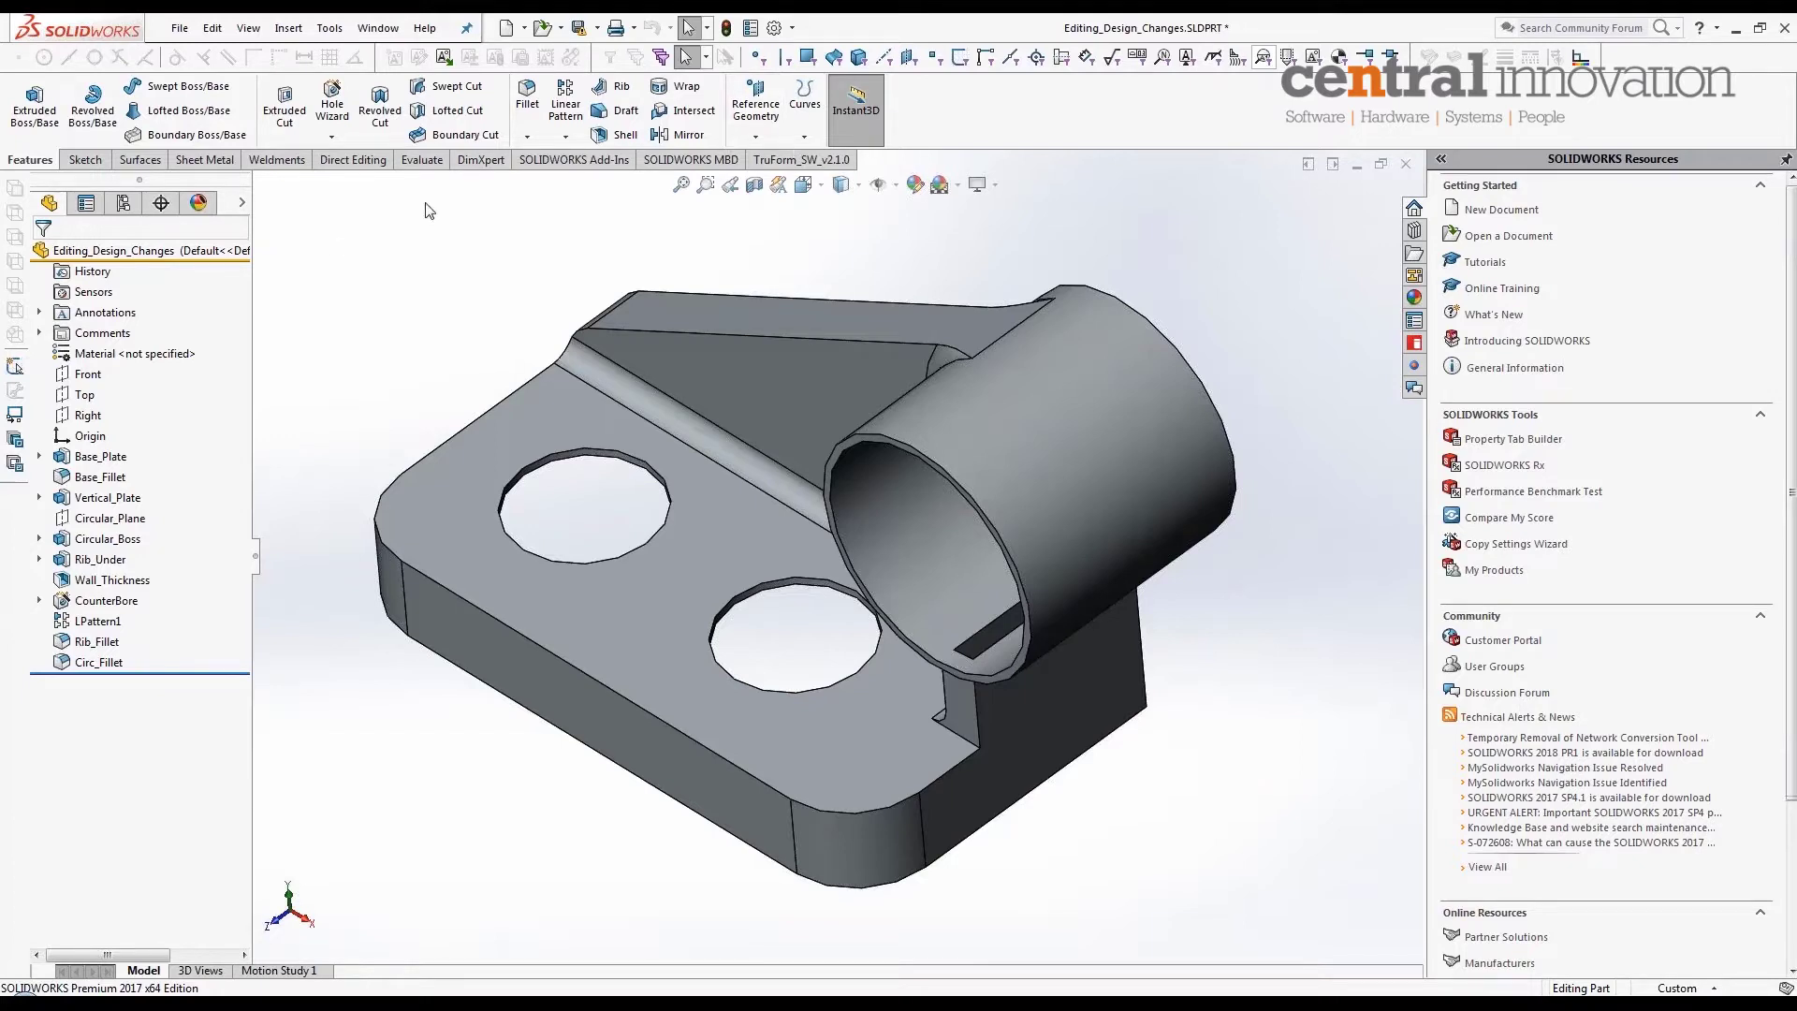
Step: Open the Part Reviewer and walk through the build history from Base_Plate to the sketch of Vertical_Plate
{"action": "left_click", "coordinate": [421, 163]}
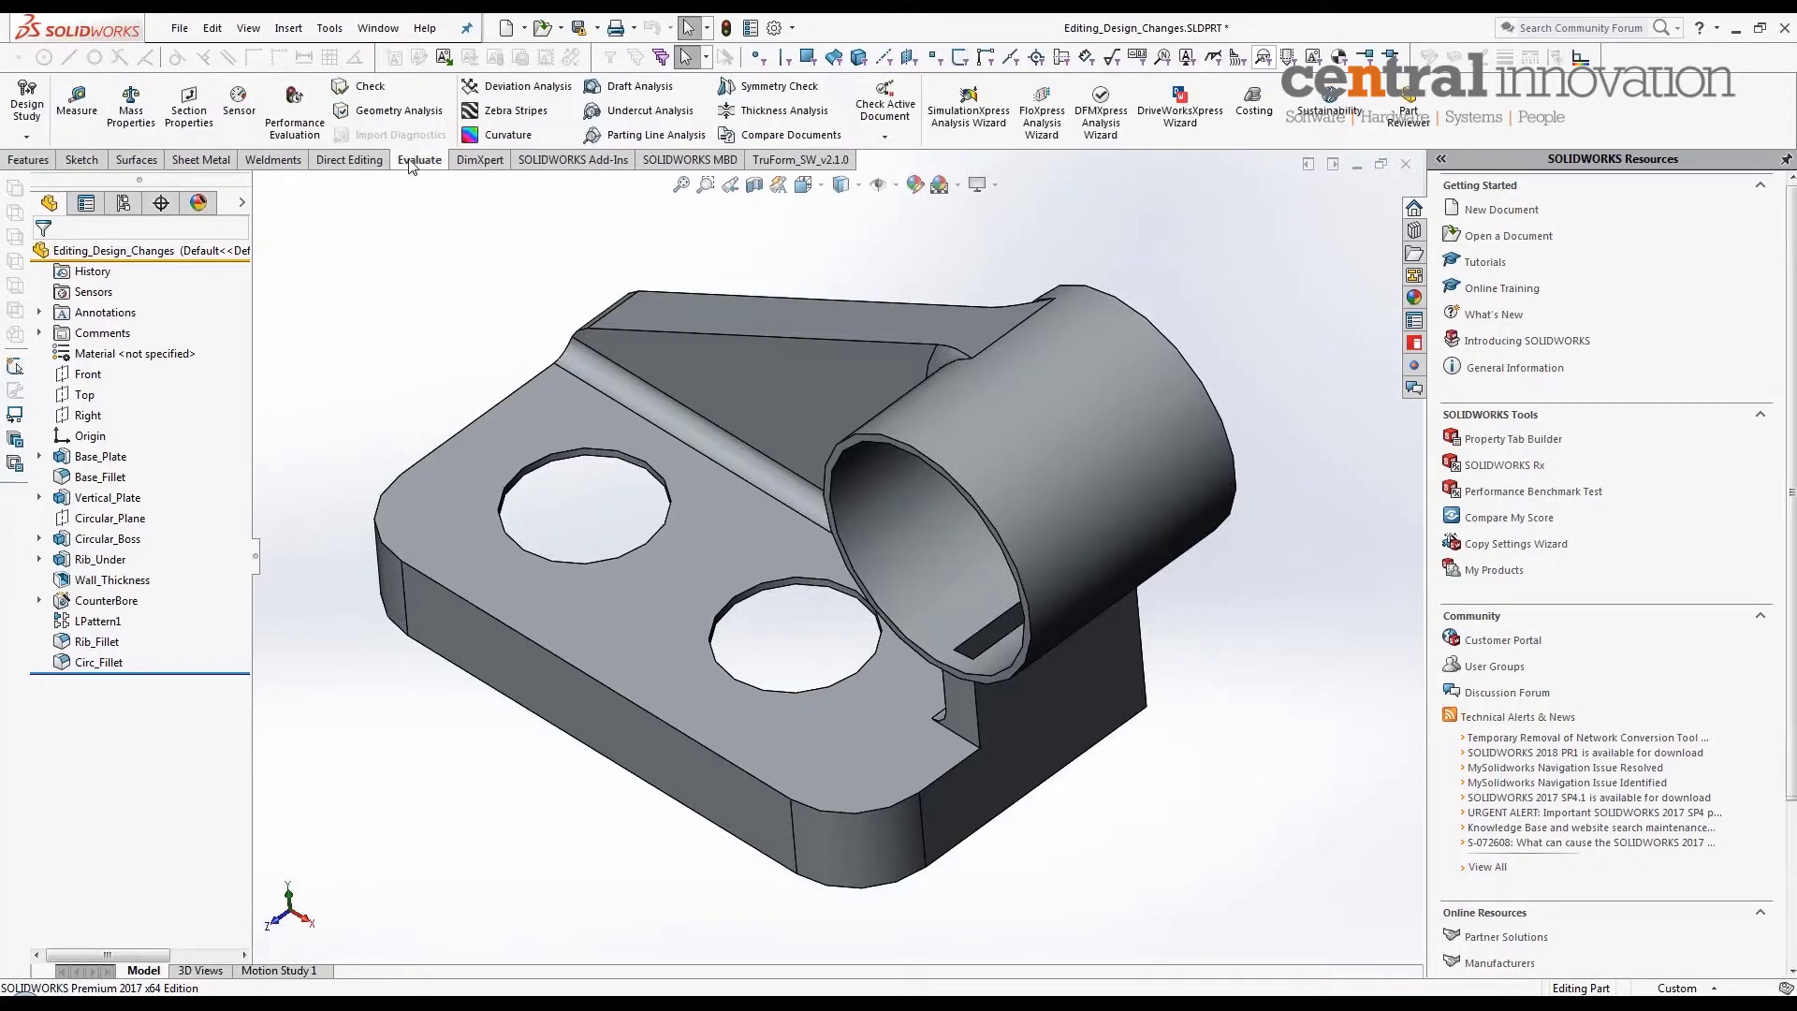
{"action": "left_click", "coordinate": [1410, 111]}
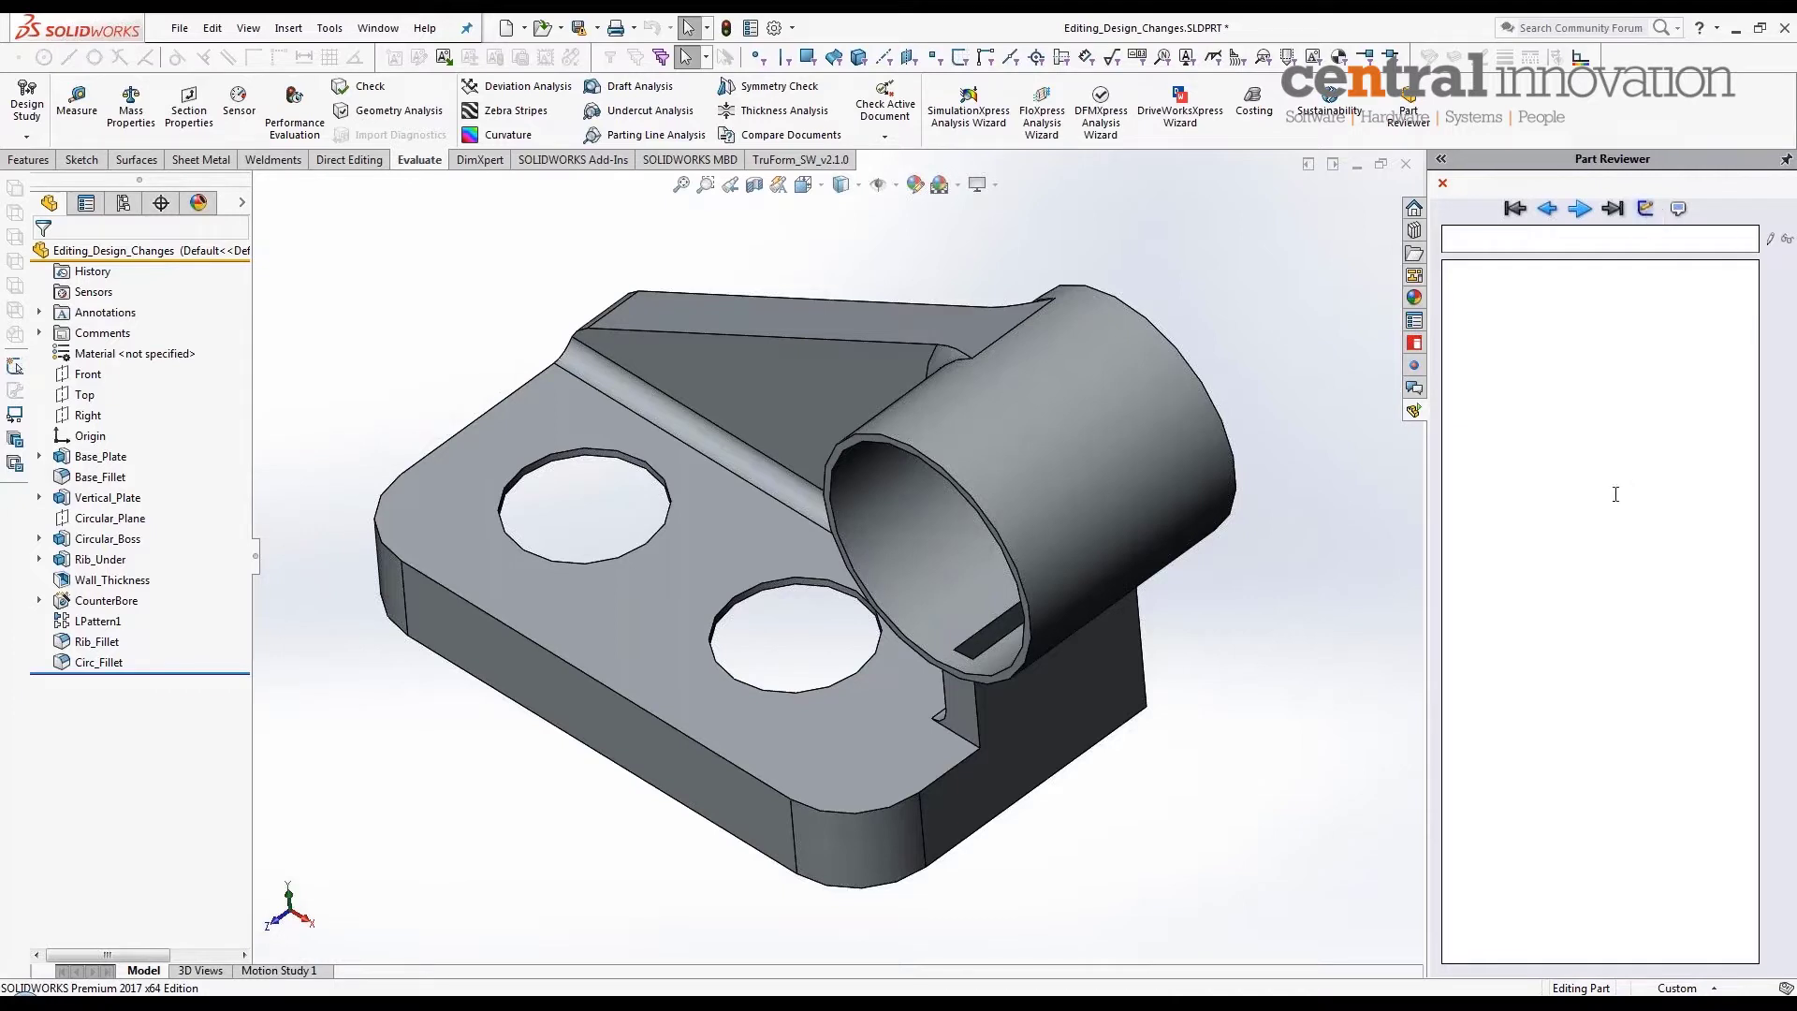
{"action": "left_click", "coordinate": [1580, 209]}
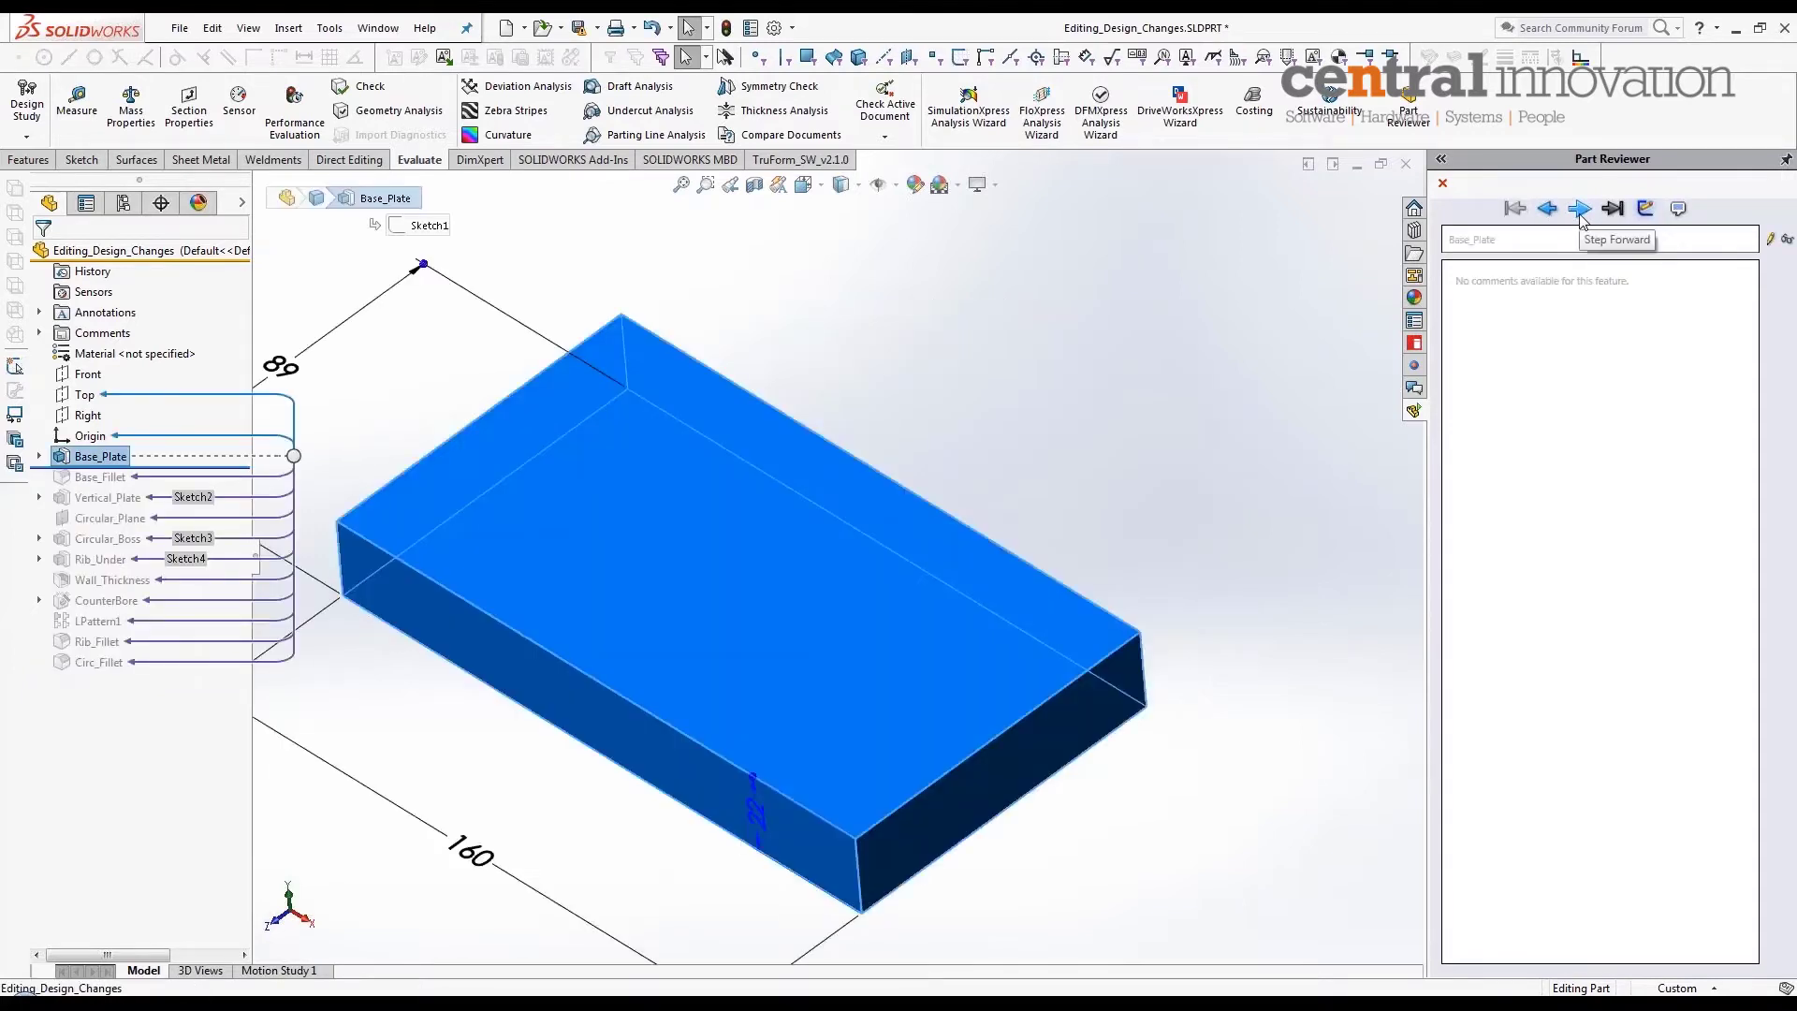
{"action": "left_click", "coordinate": [1580, 209]}
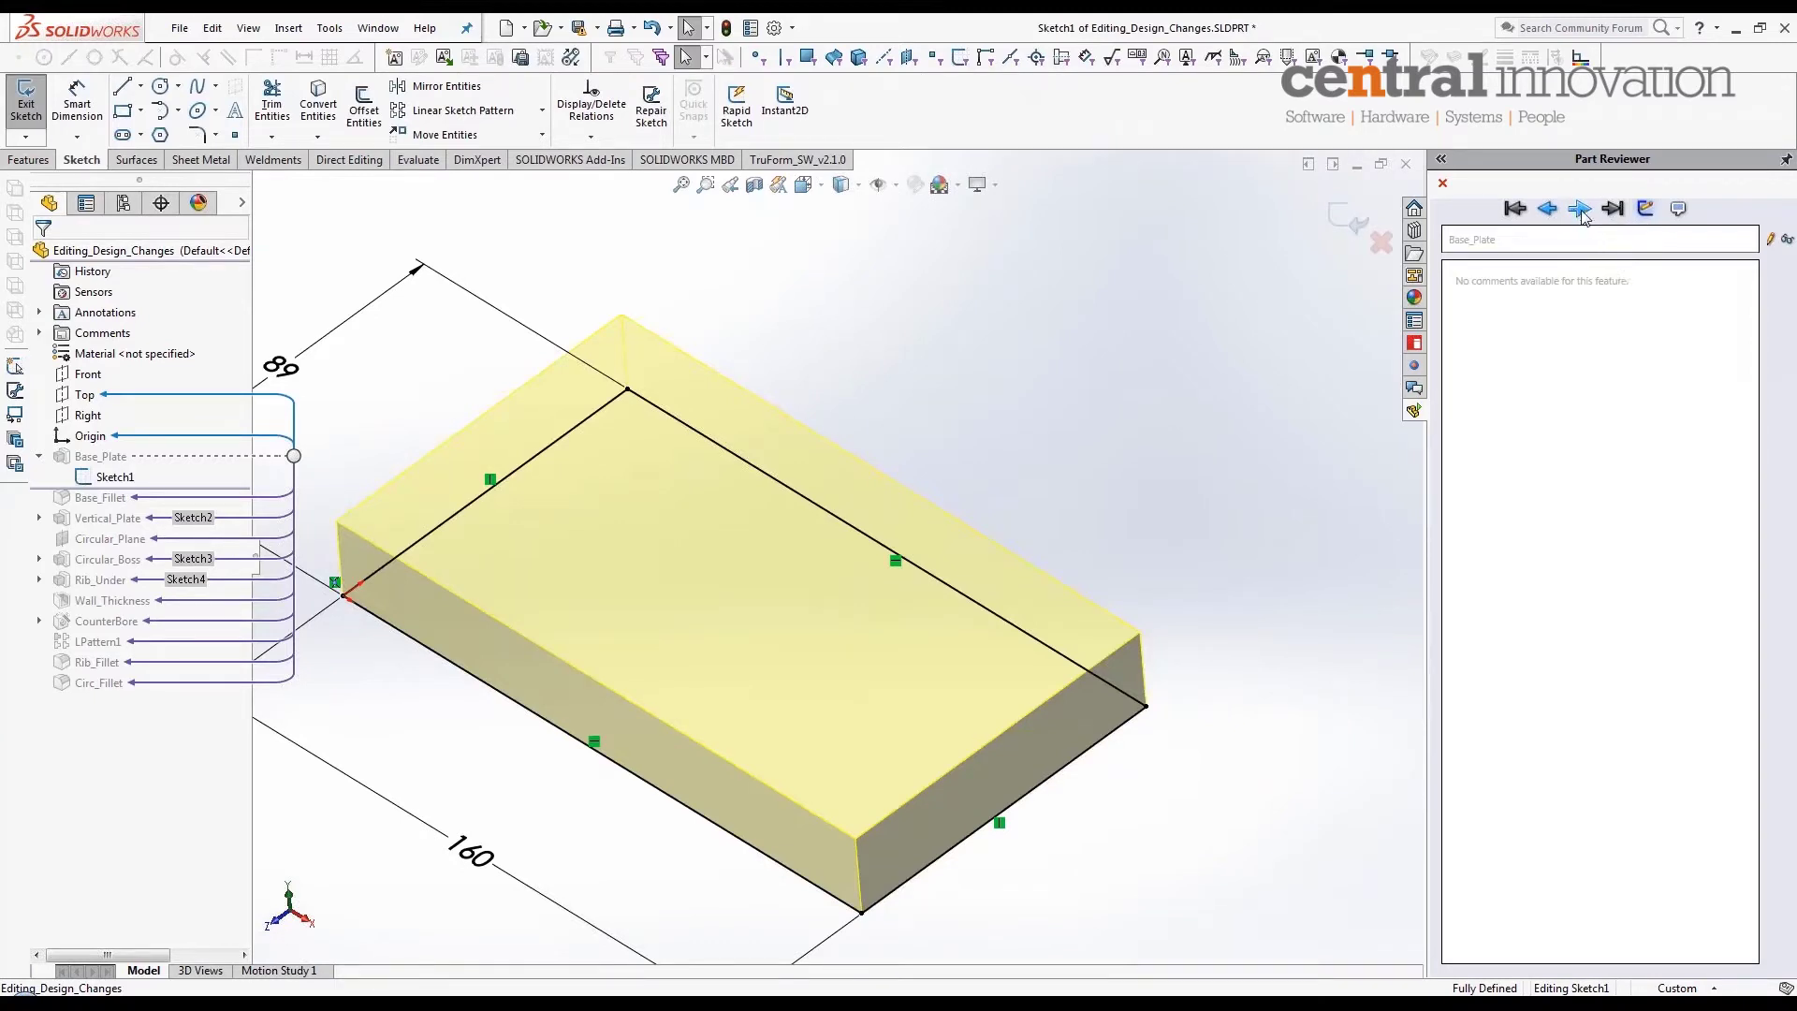
{"action": "left_click", "coordinate": [1580, 210]}
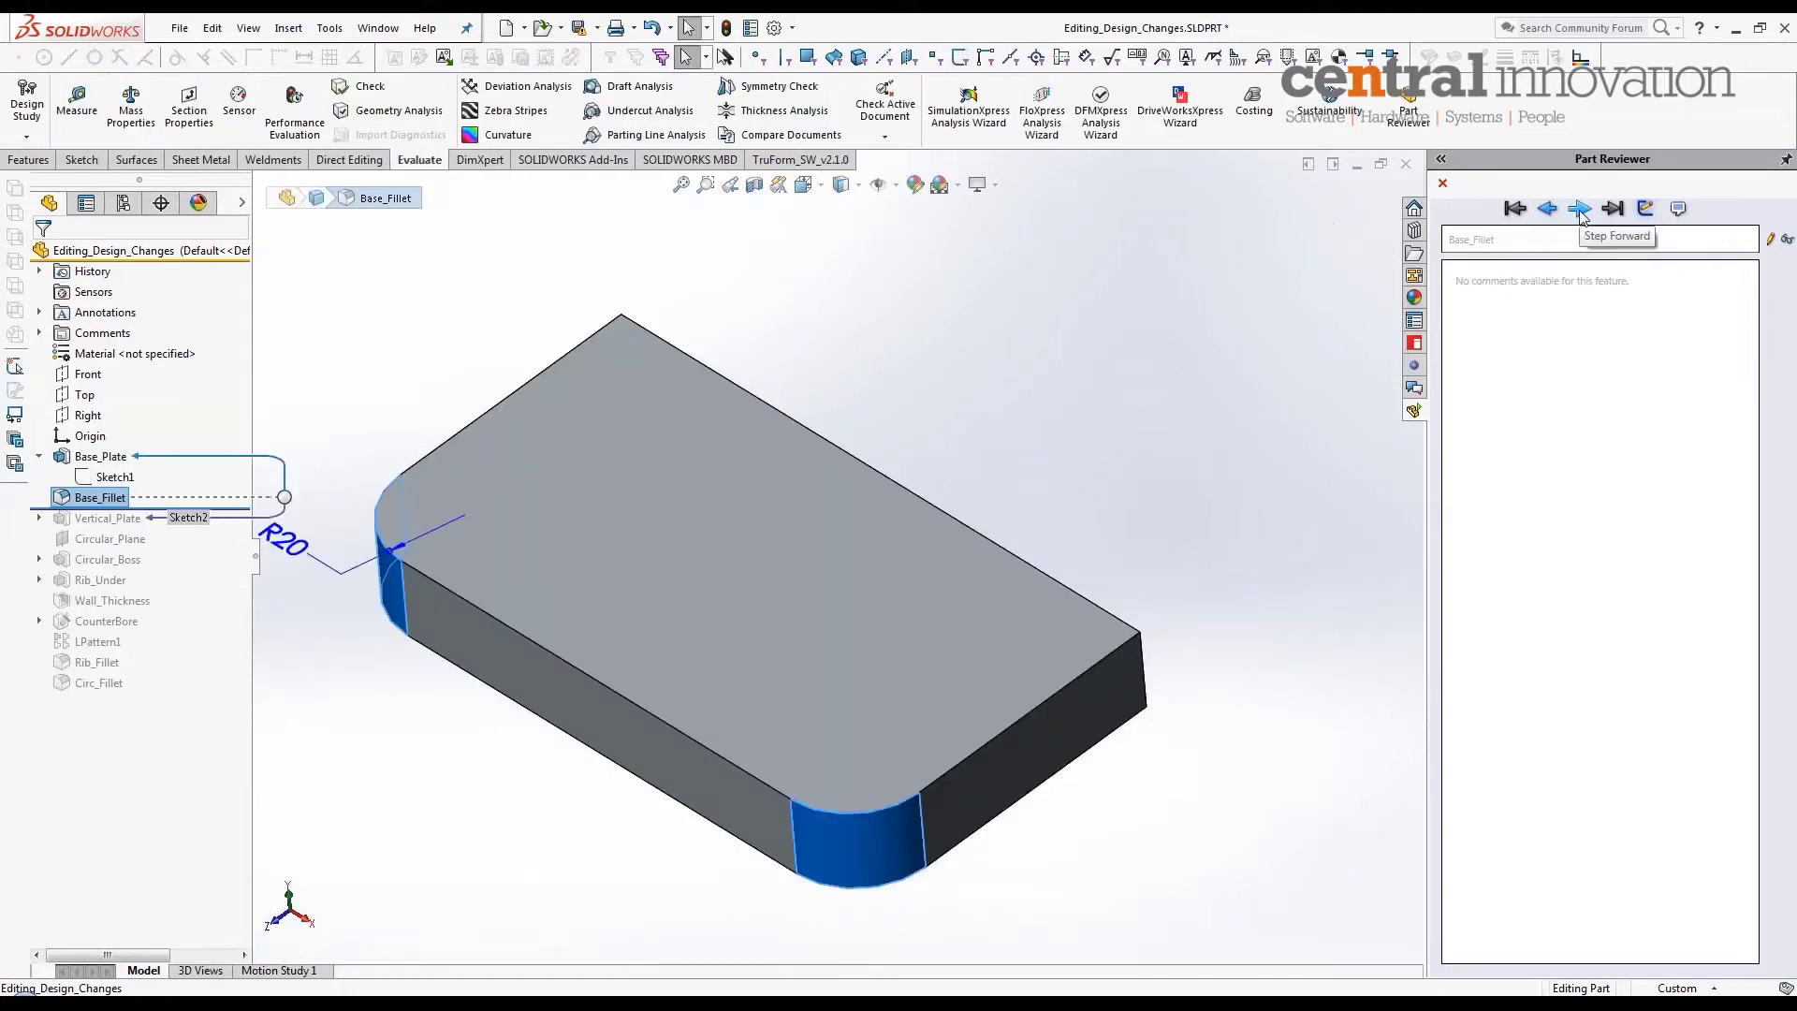
{"action": "left_click", "coordinate": [1581, 210]}
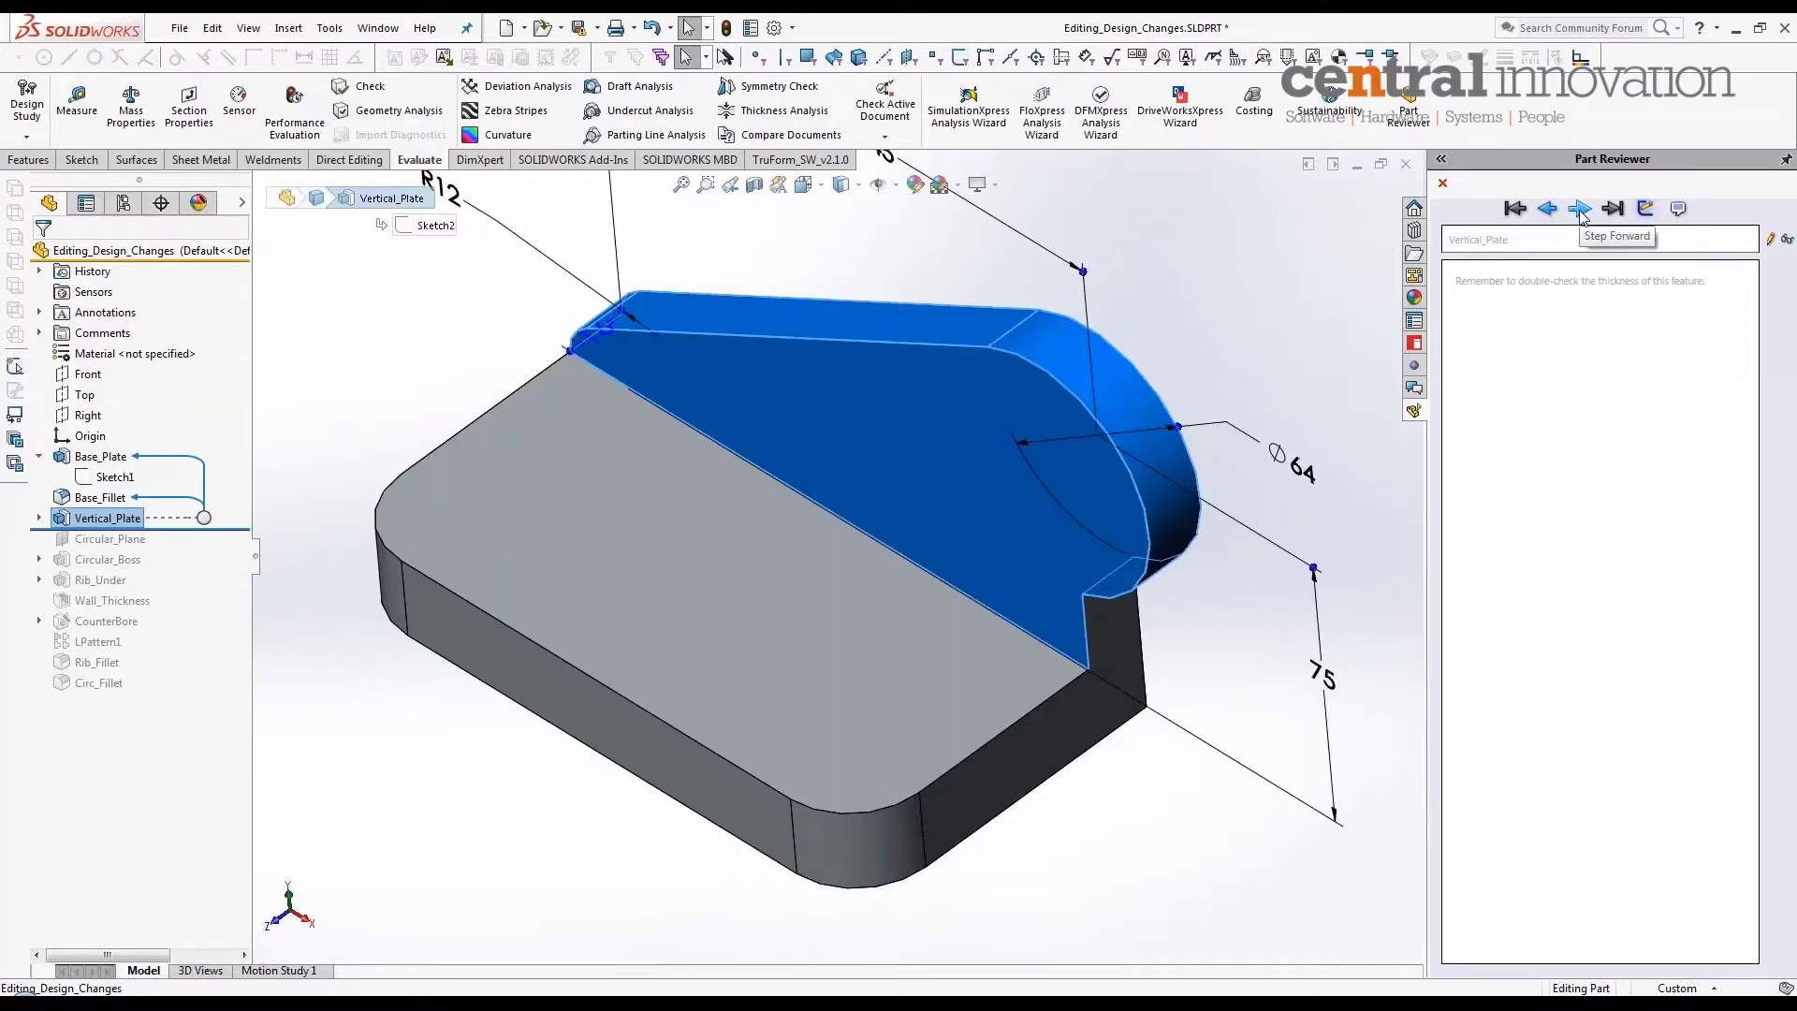
{"action": "left_click", "coordinate": [1580, 209]}
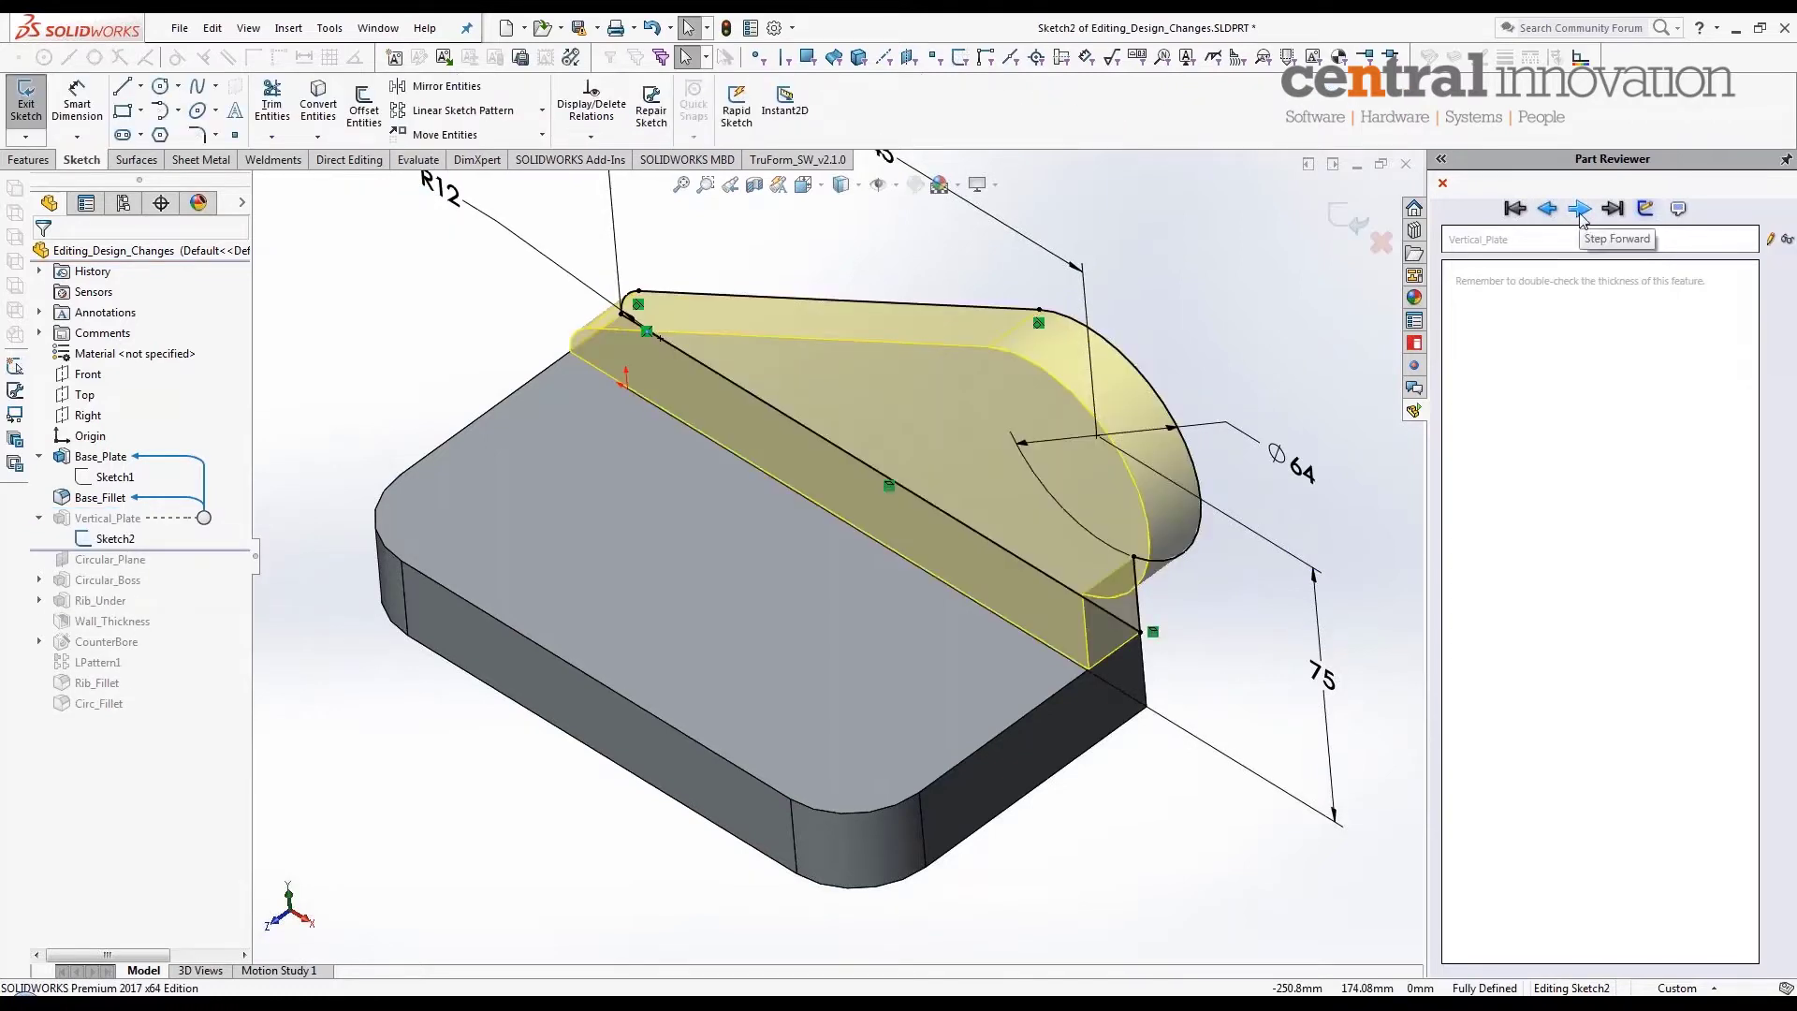
{"action": "left_click", "coordinate": [1581, 211]}
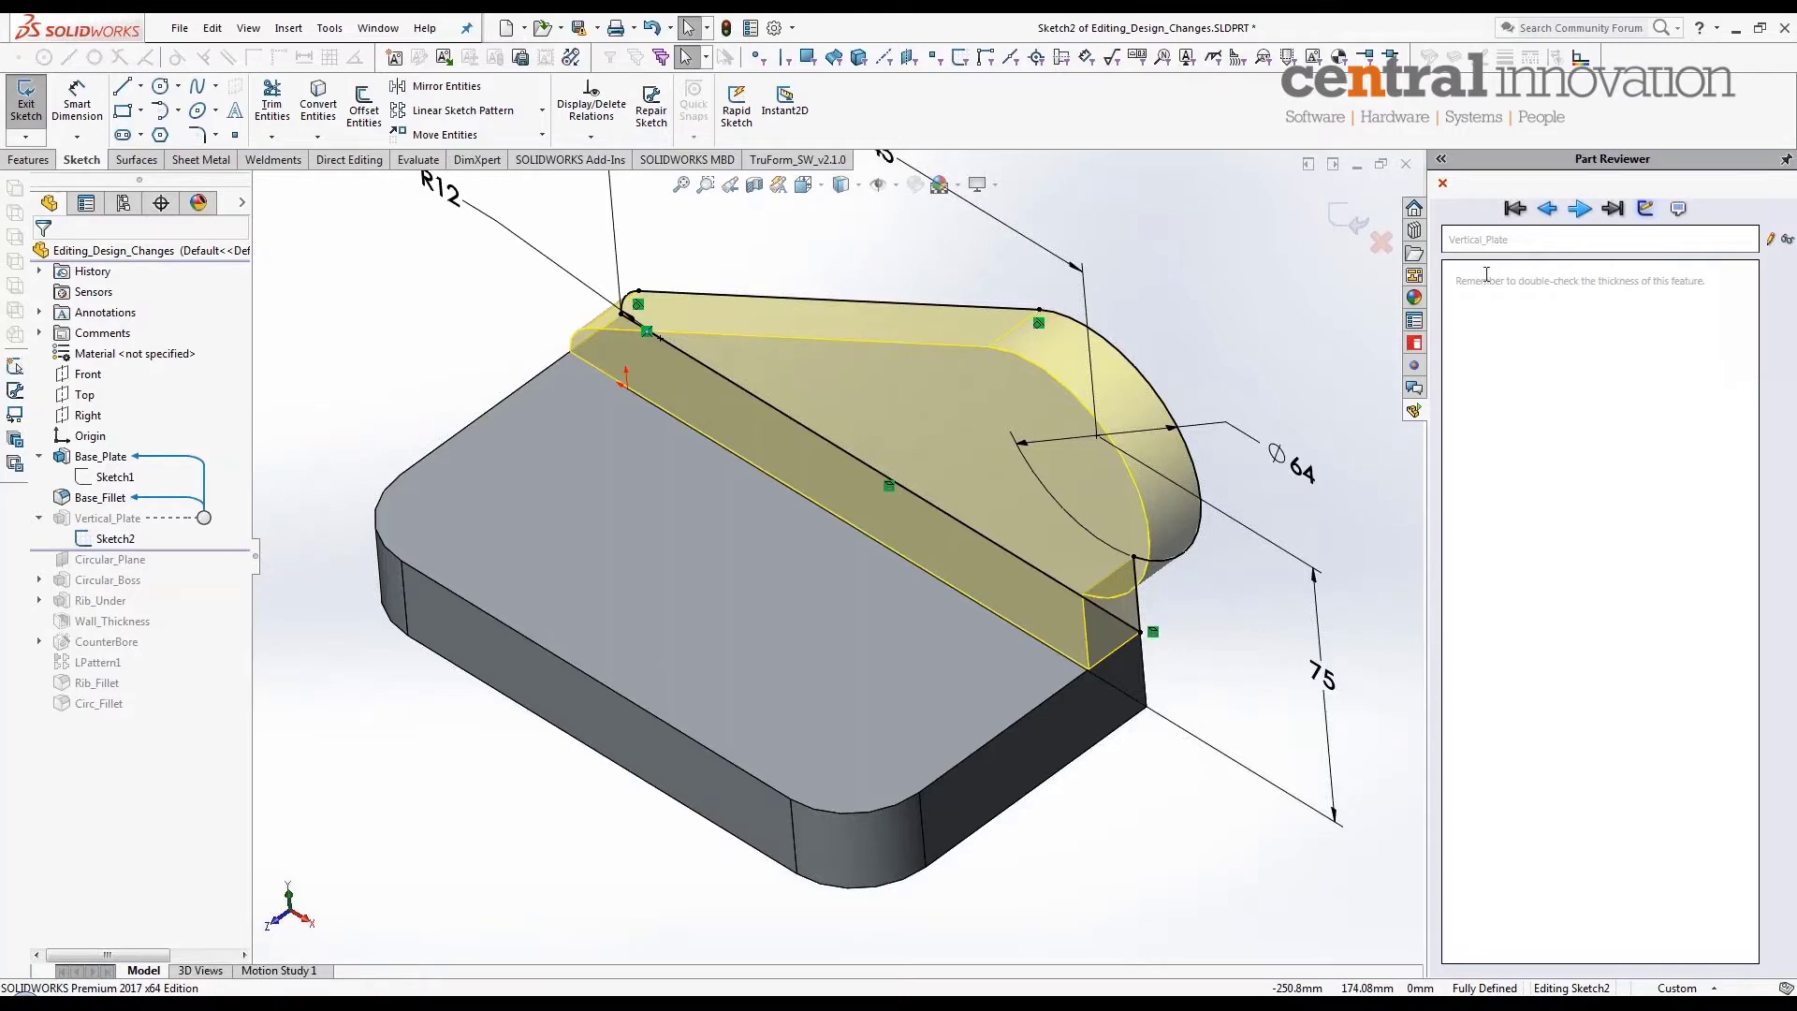
Step: Review the remaining features from Circular_Plane through Circ_Fillet one by one, and close the Part Reviewer
{"action": "left_click", "coordinate": [1578, 209]}
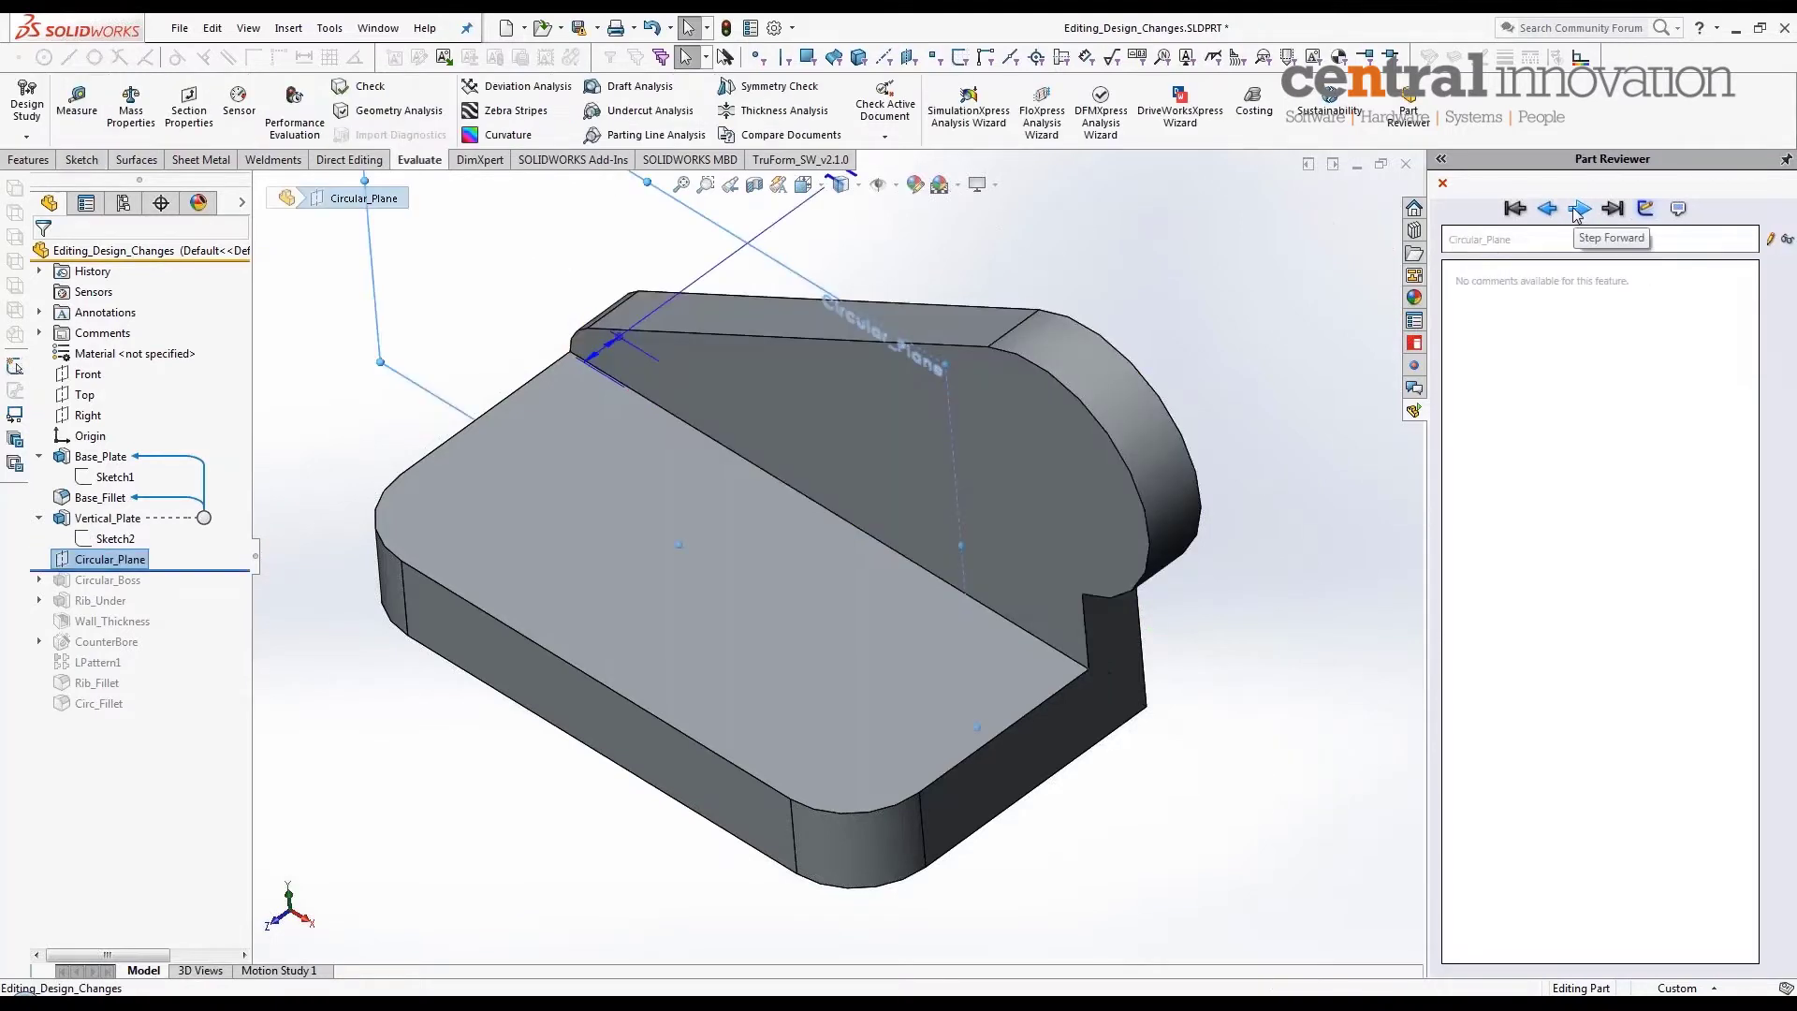
{"action": "left_click", "coordinate": [1578, 210]}
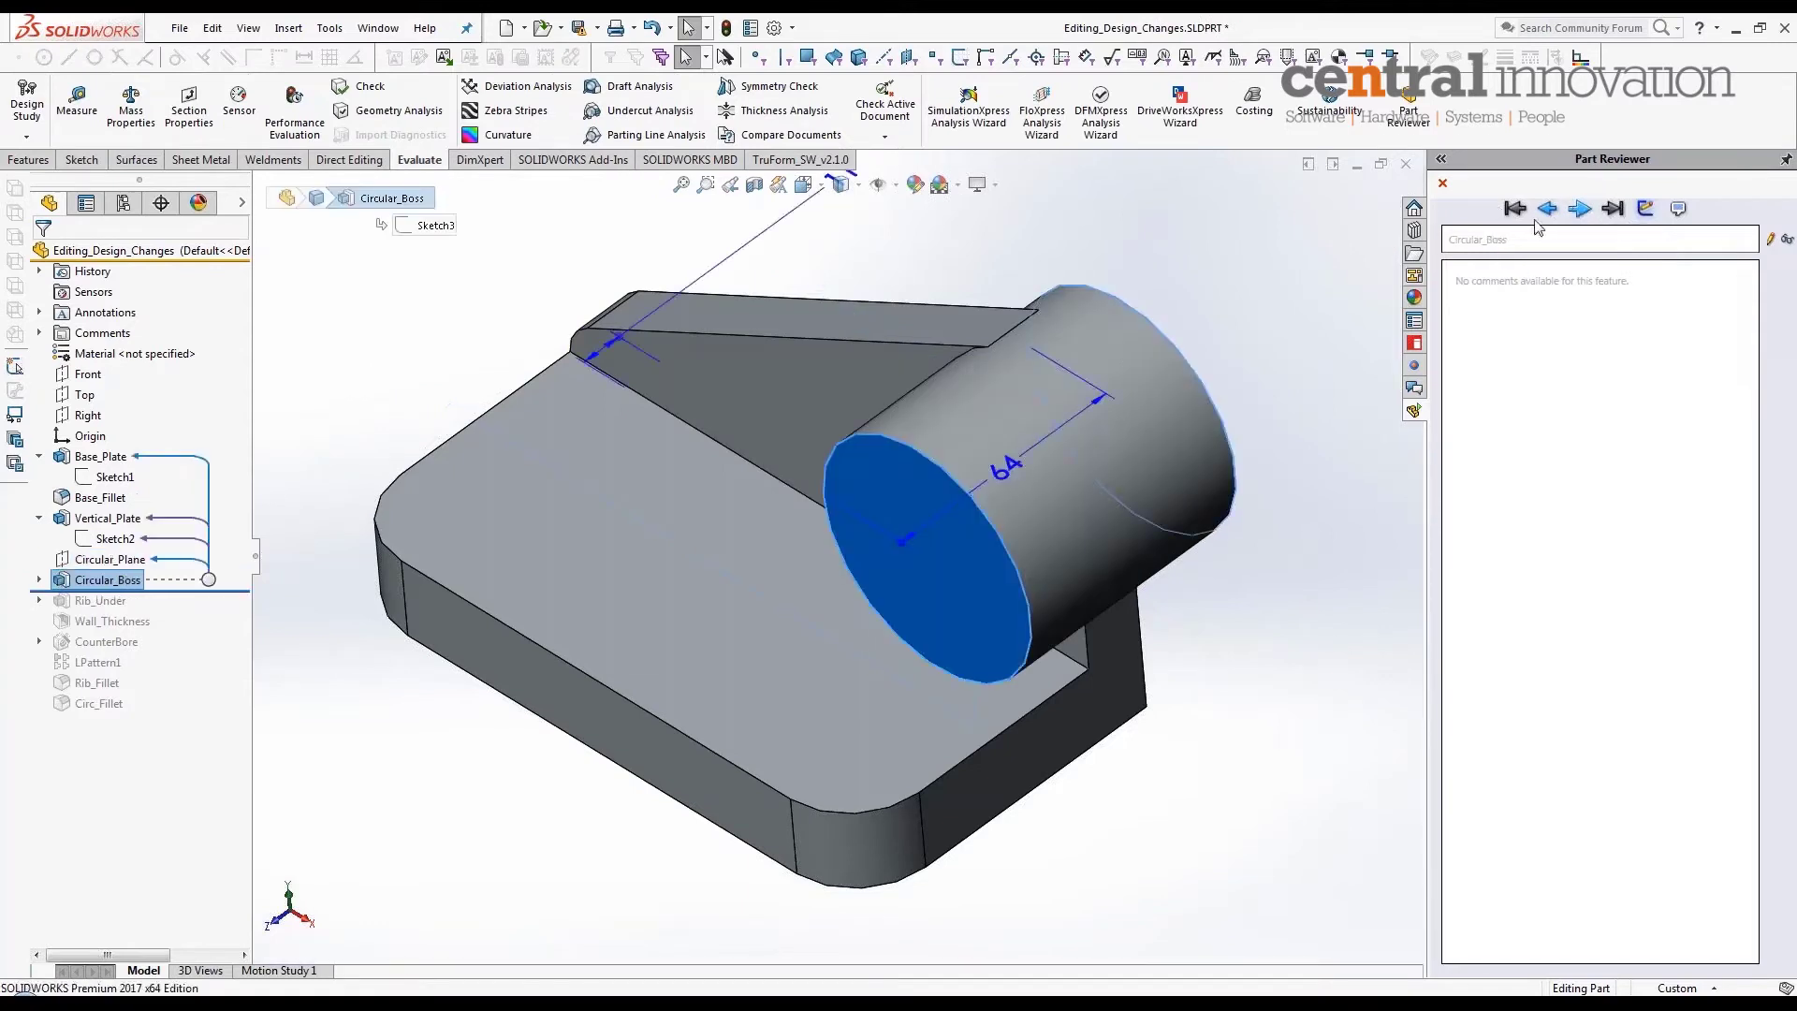
{"action": "left_click", "coordinate": [1578, 211]}
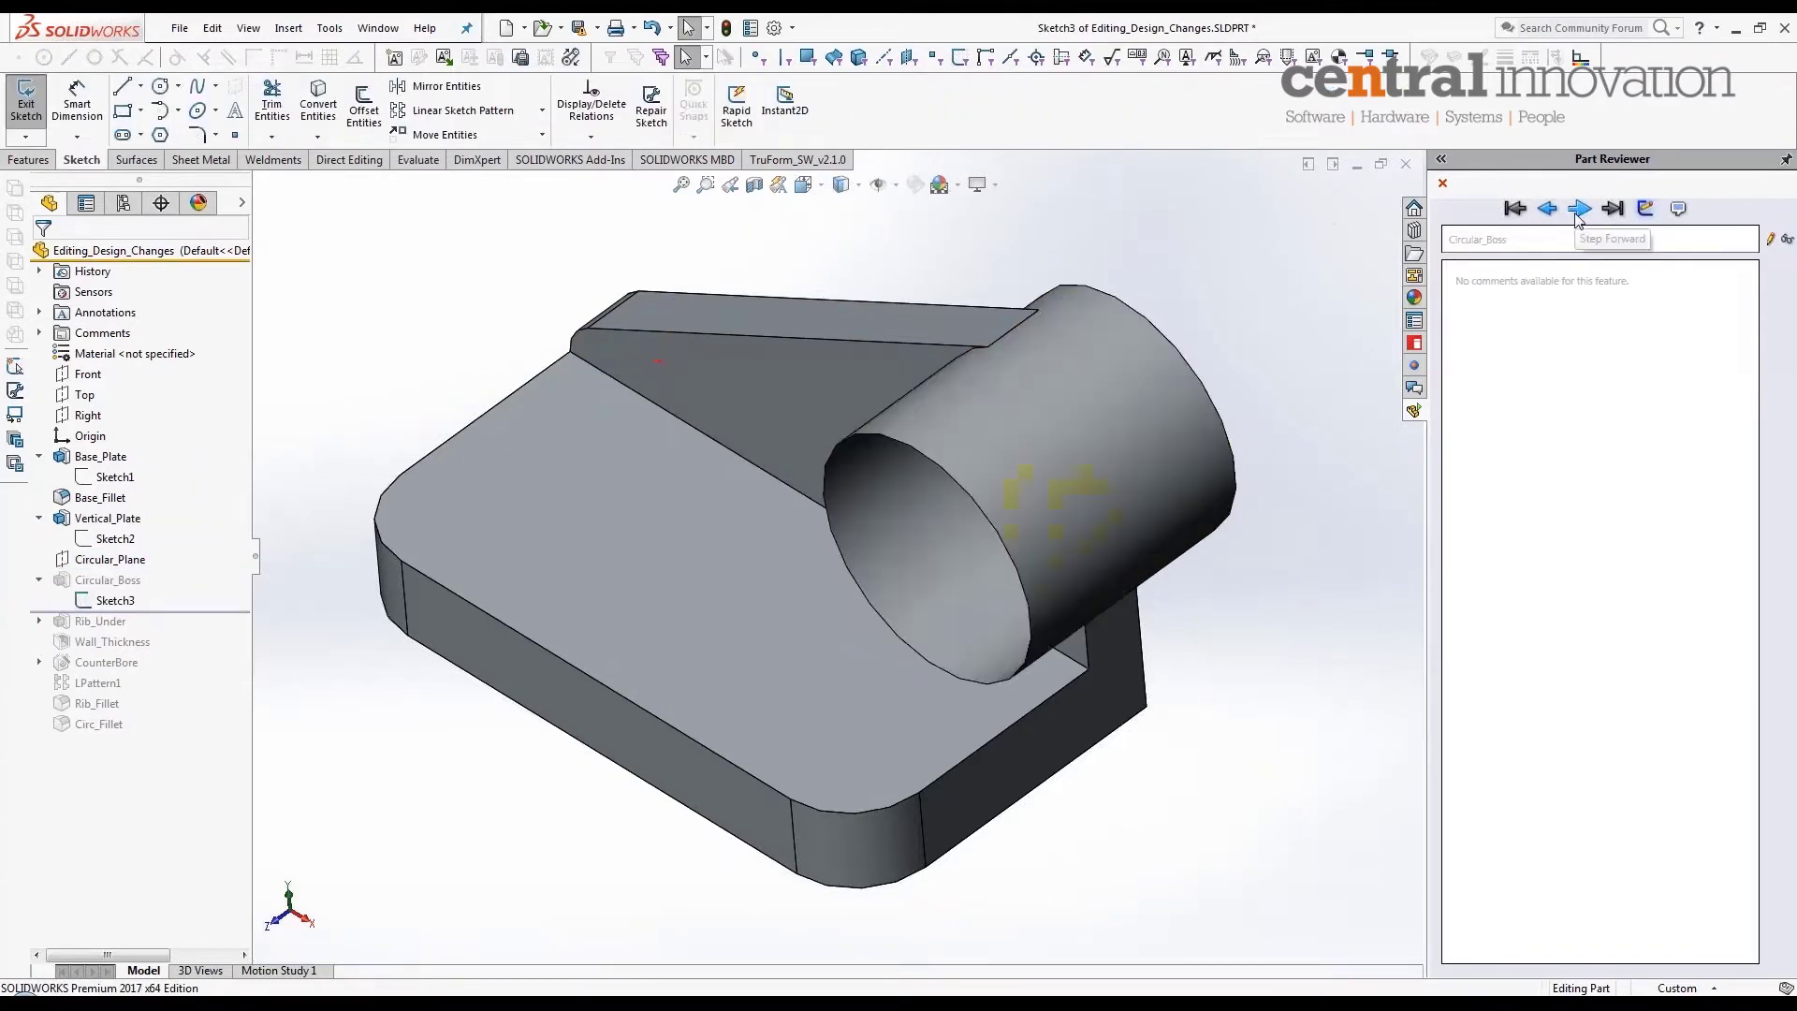
{"action": "left_click", "coordinate": [1579, 210]}
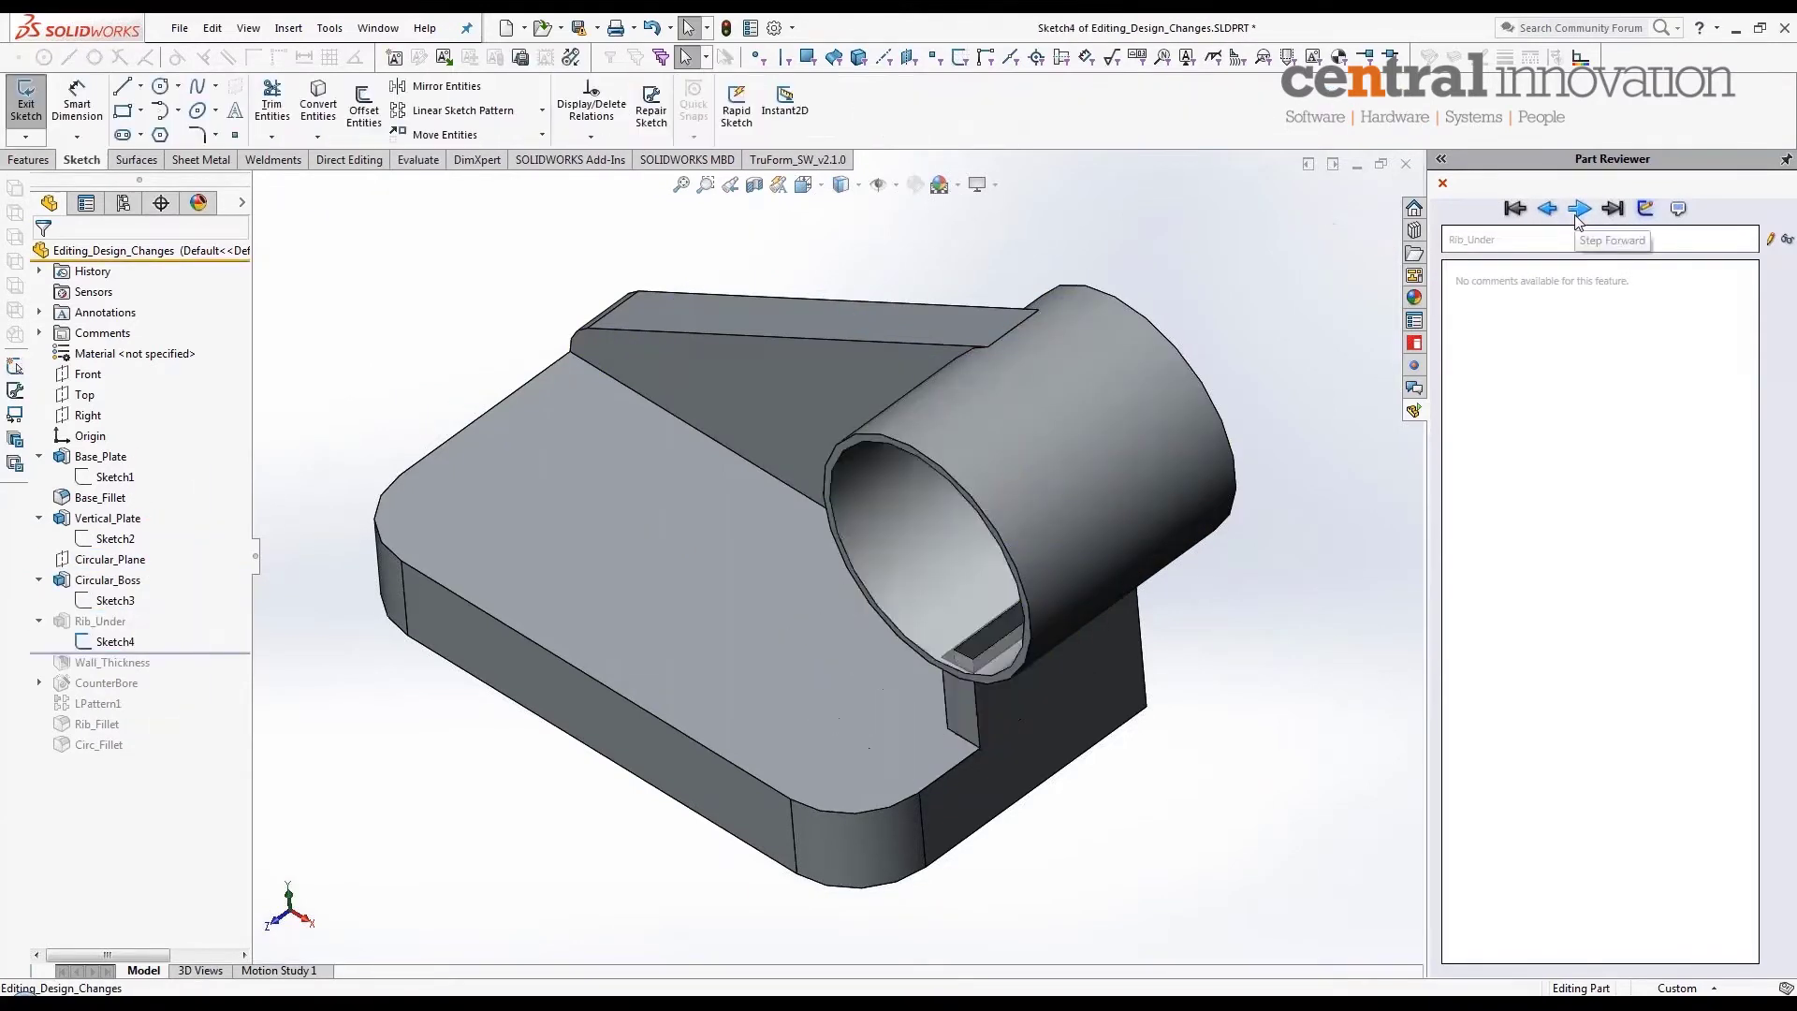
{"action": "left_click", "coordinate": [1578, 209]}
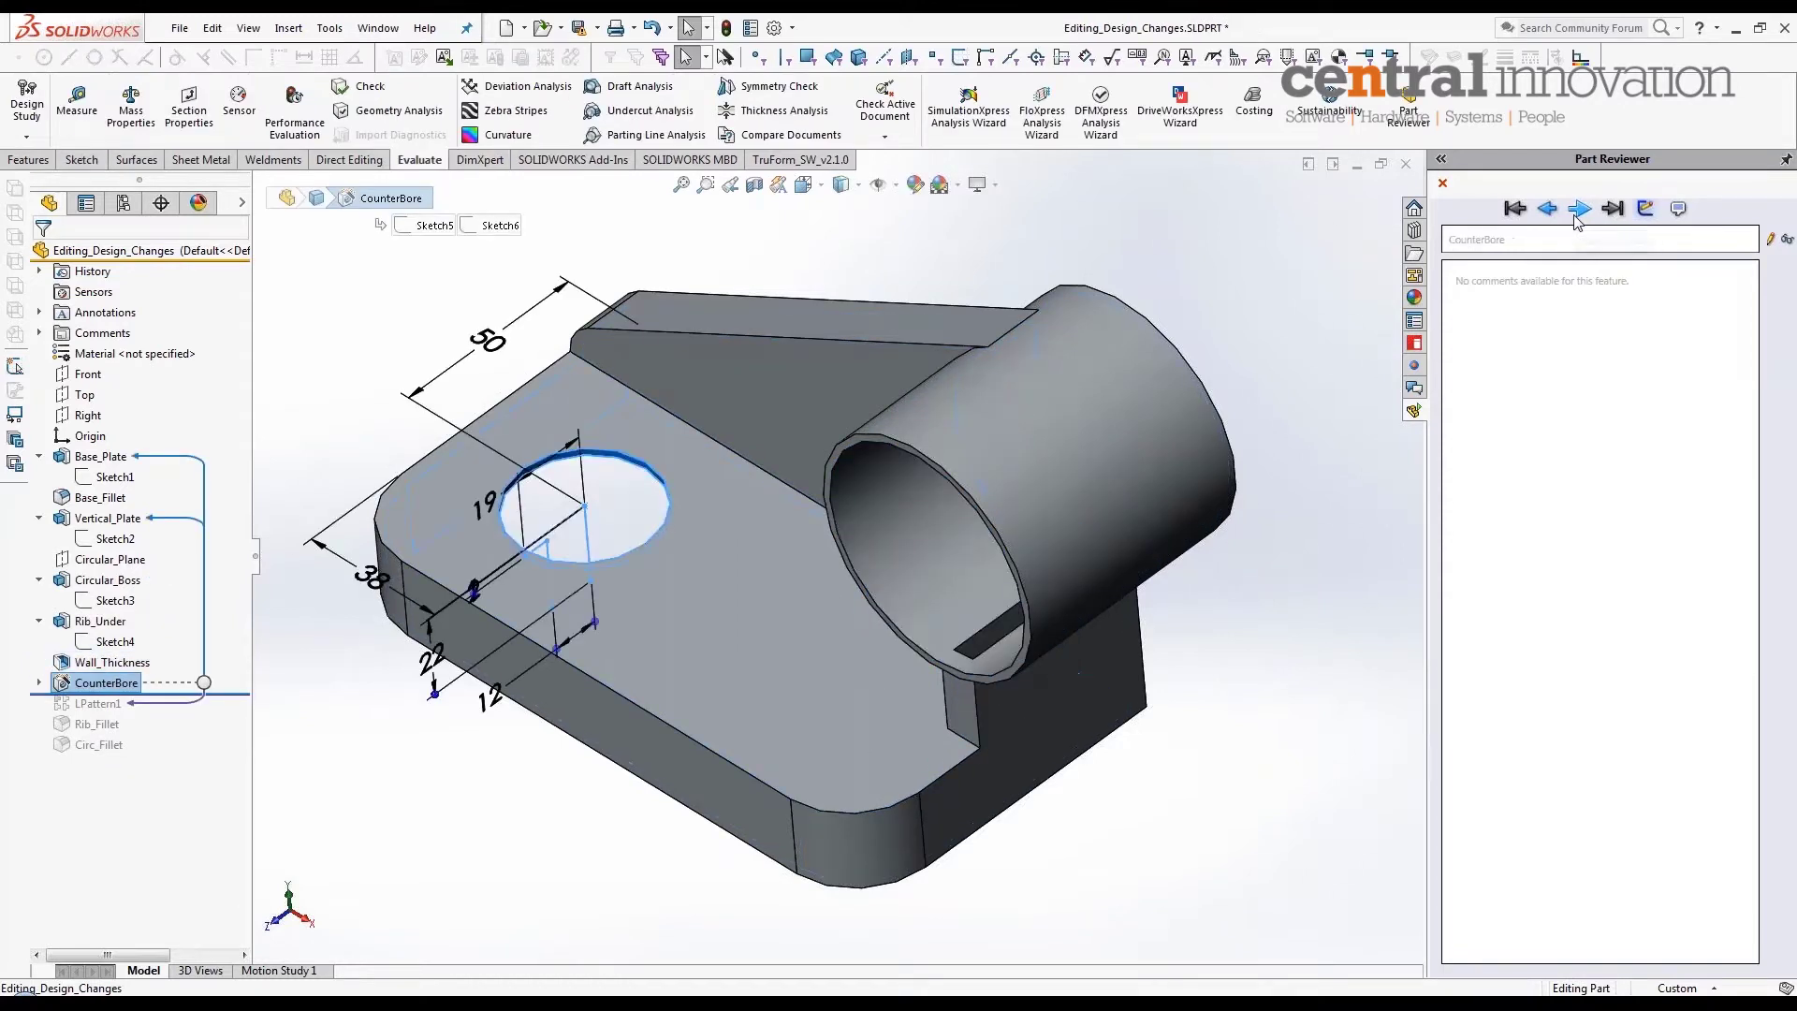
{"action": "left_click", "coordinate": [1579, 210]}
{"action": "left_click", "coordinate": [1578, 209]}
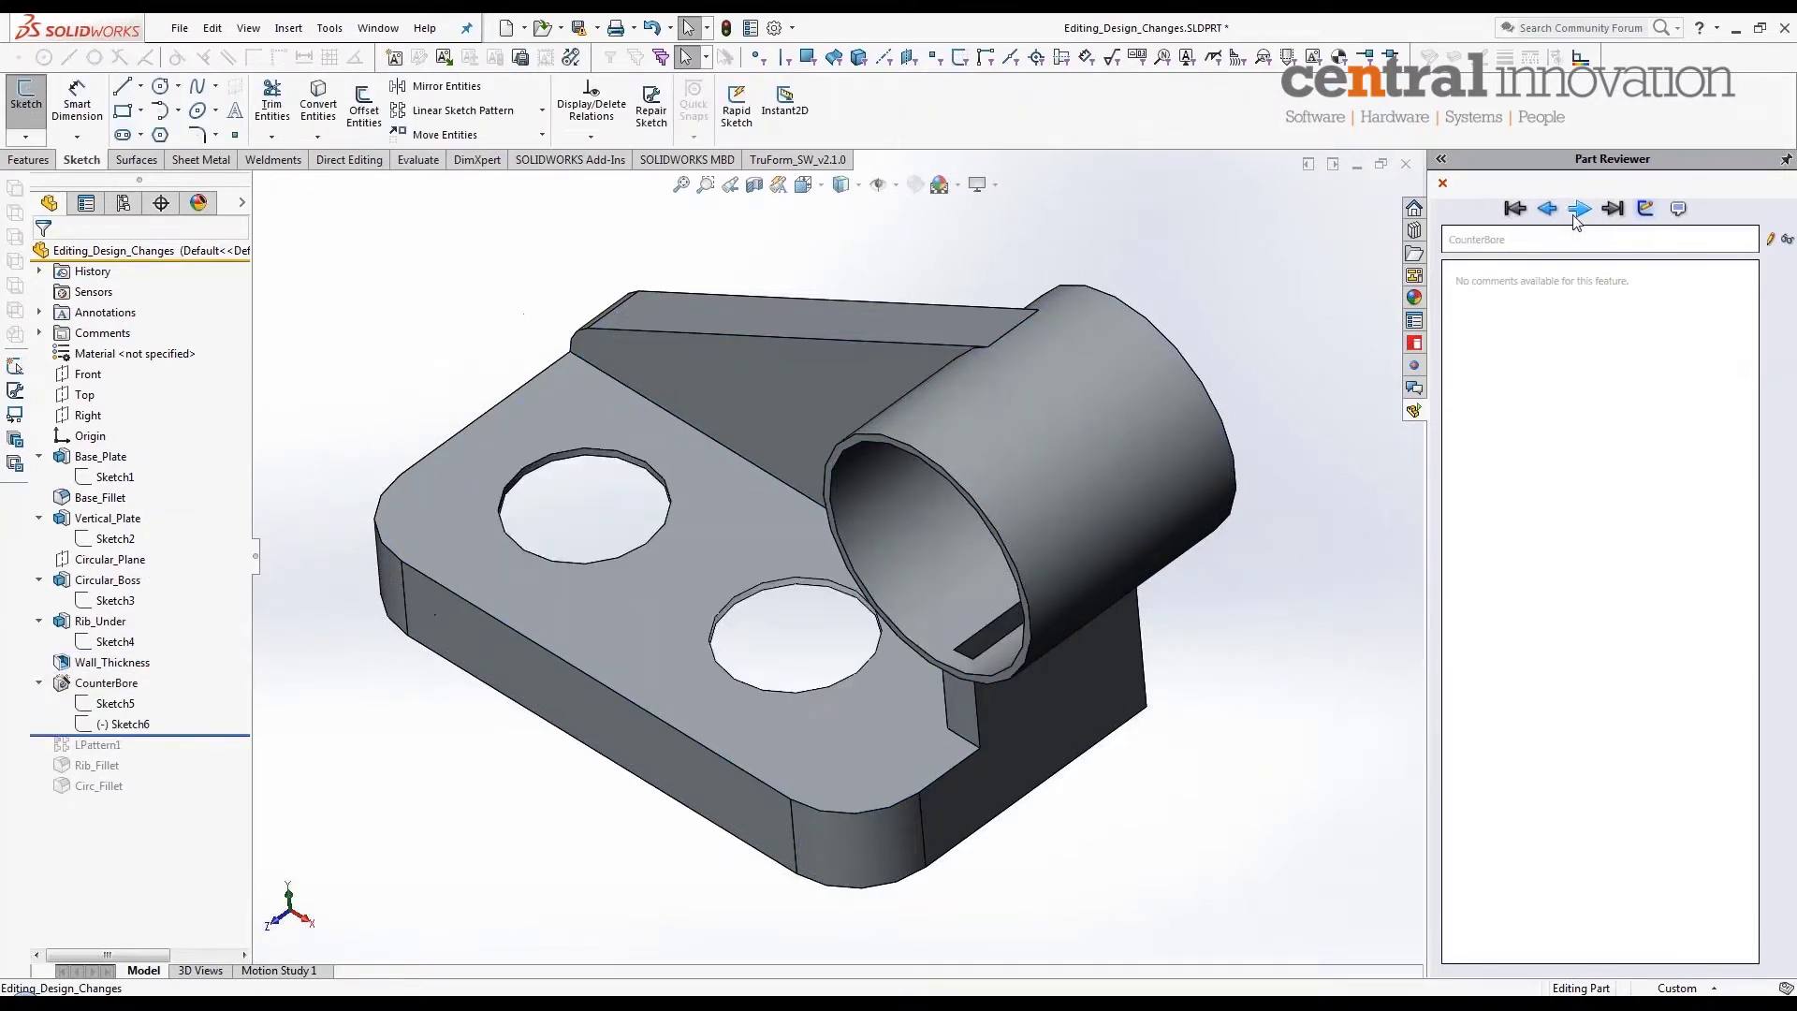
{"action": "left_click", "coordinate": [1578, 210]}
{"action": "left_click", "coordinate": [1578, 210]}
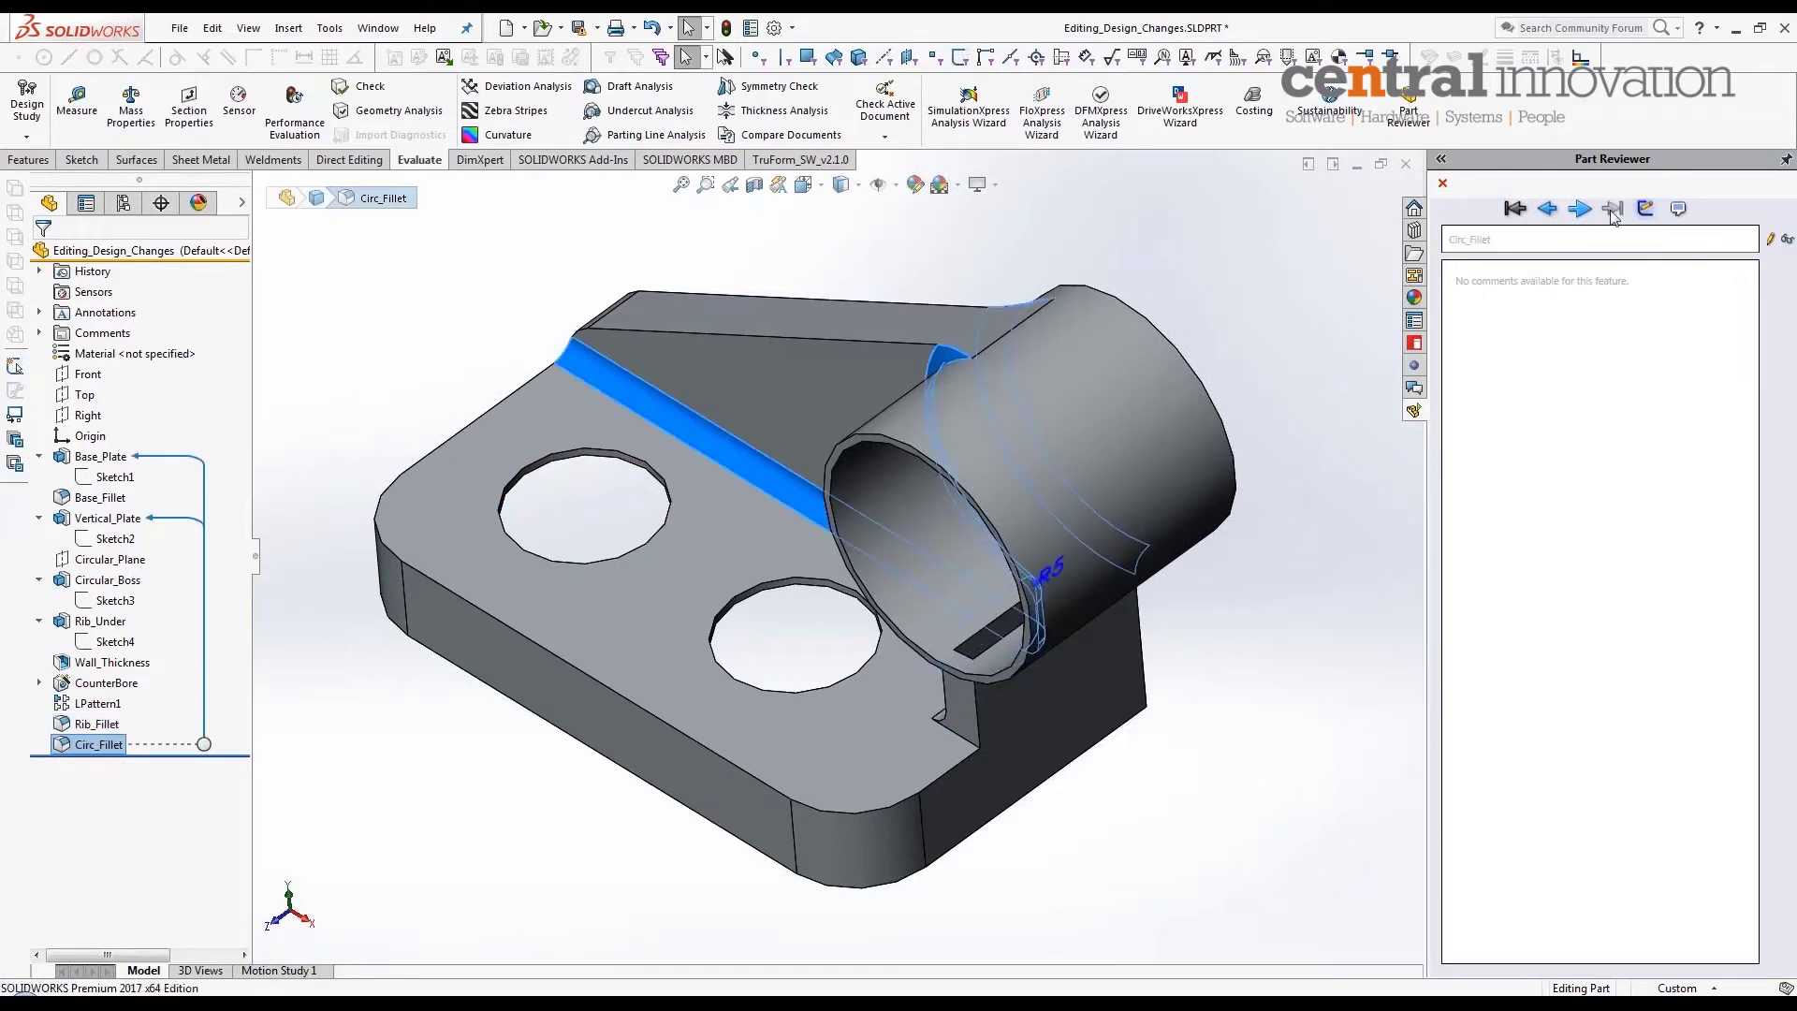
{"action": "left_click", "coordinate": [1442, 185]}
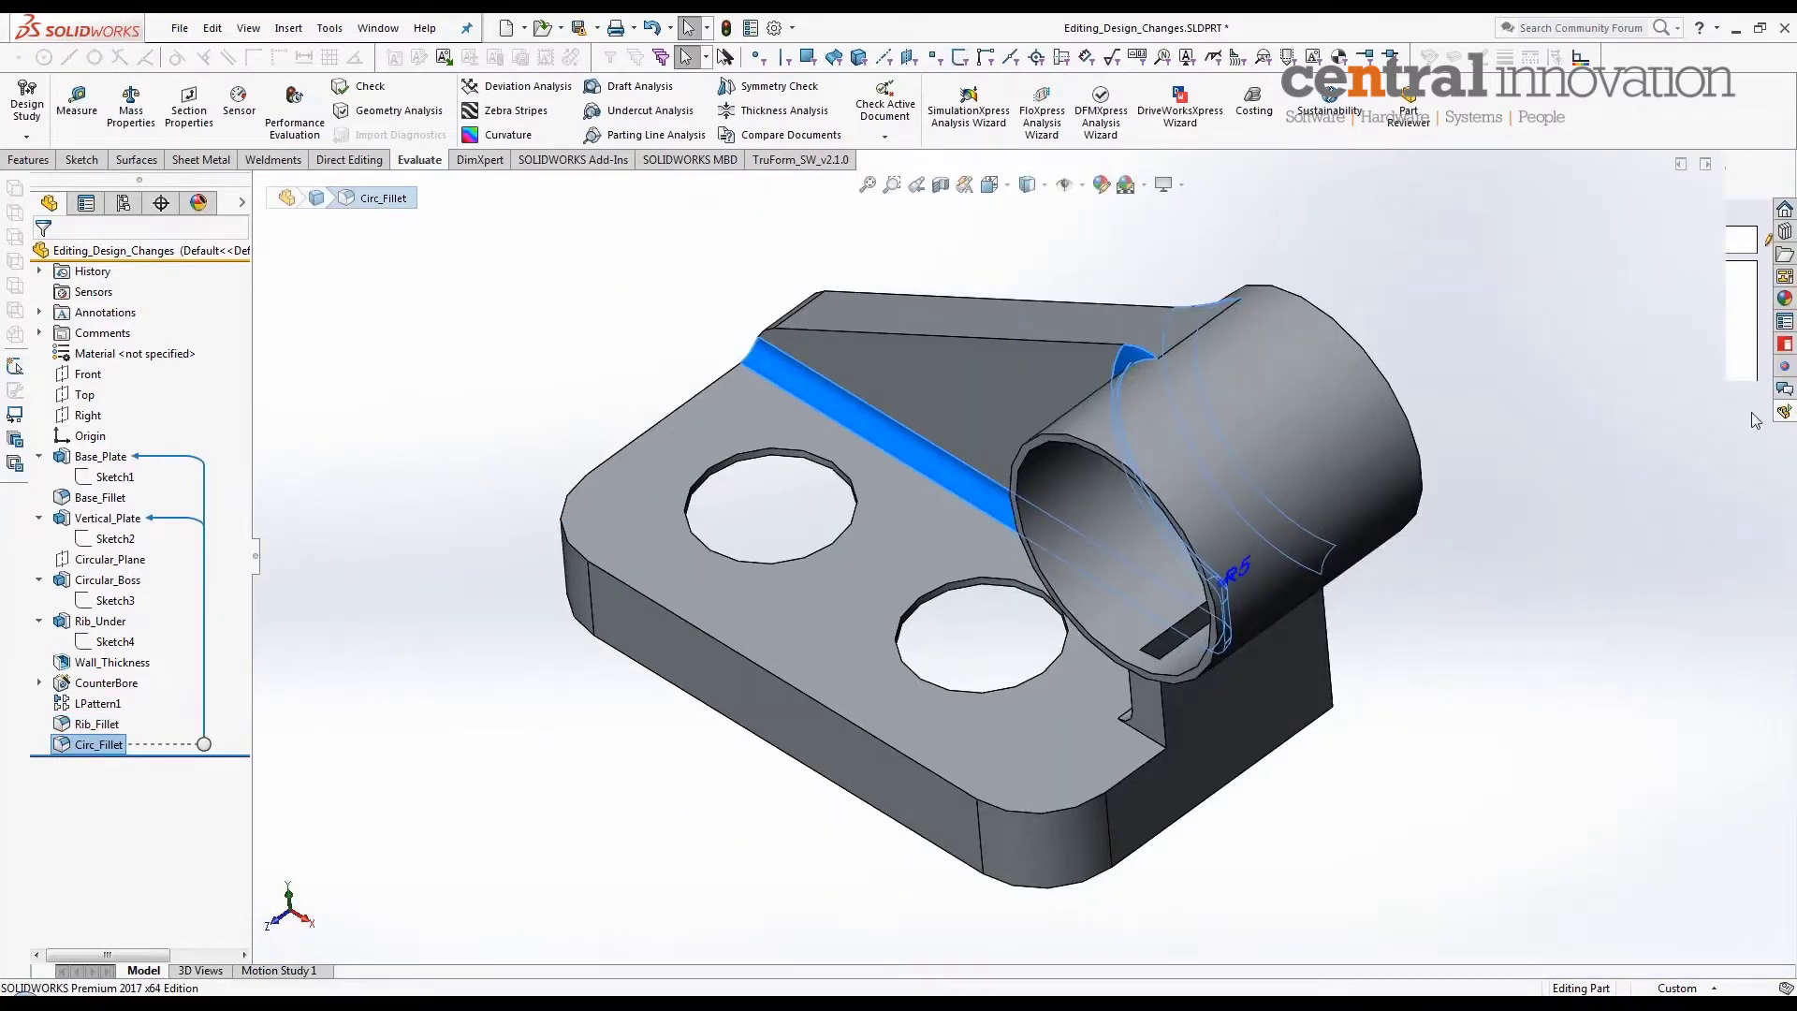
{"action": "middle_click_drag", "start_coordinate": [453, 587], "coordinate": [474, 553]}
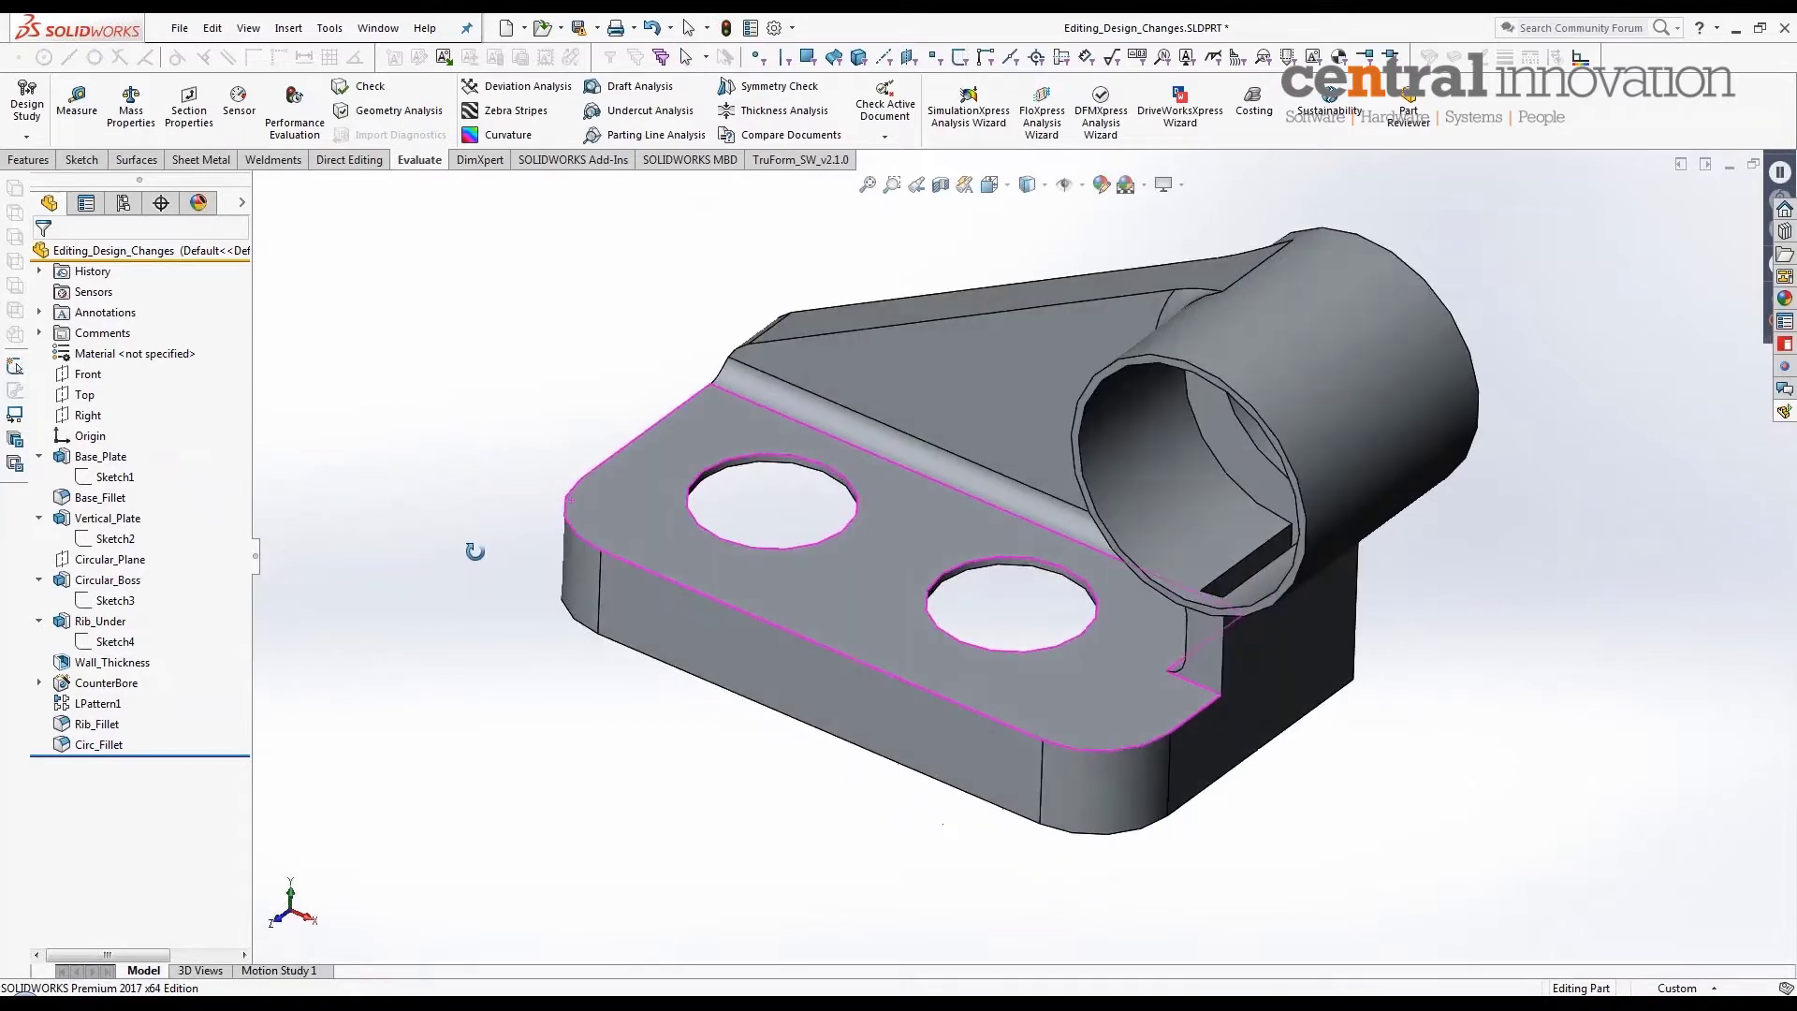
{"action": "scroll", "coordinate": [1305, 410], "scroll_direction": "down", "scroll_amount": 1}
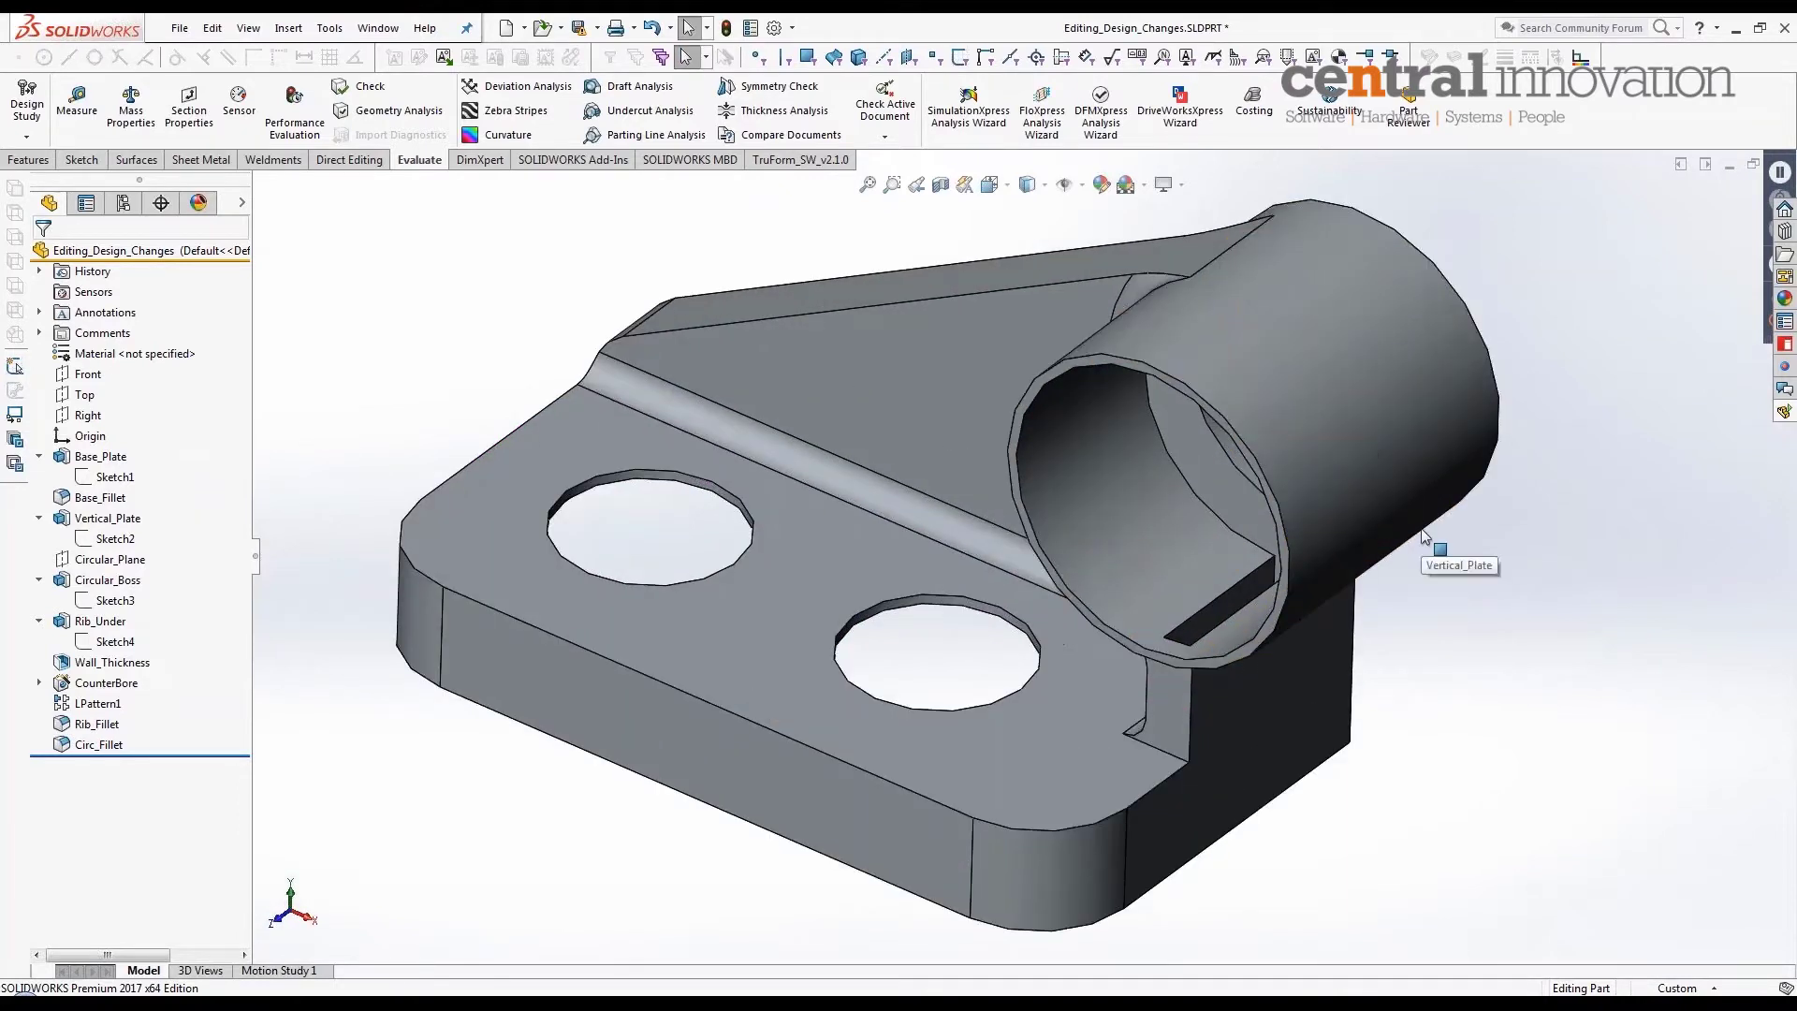
{"action": "scroll", "coordinate": [1358, 535], "scroll_direction": "up", "scroll_amount": 1}
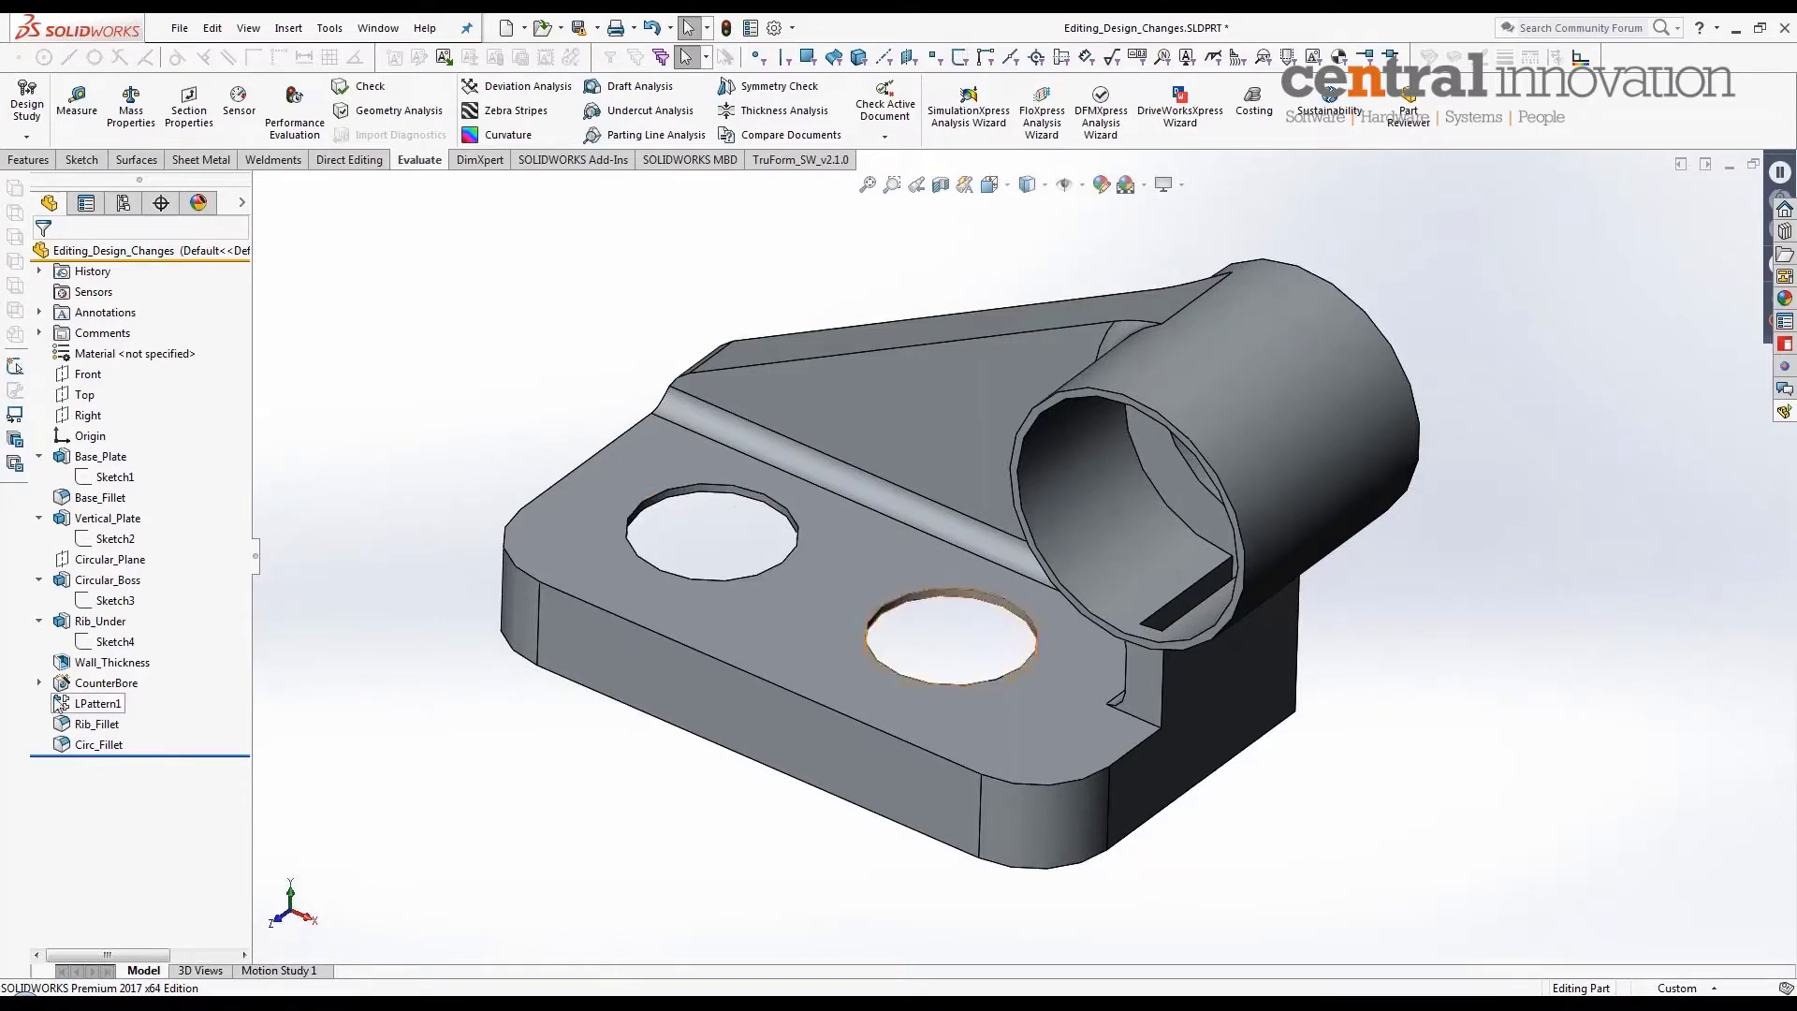
{"action": "middle_click_drag", "start_coordinate": [987, 602], "coordinate": [918, 330]}
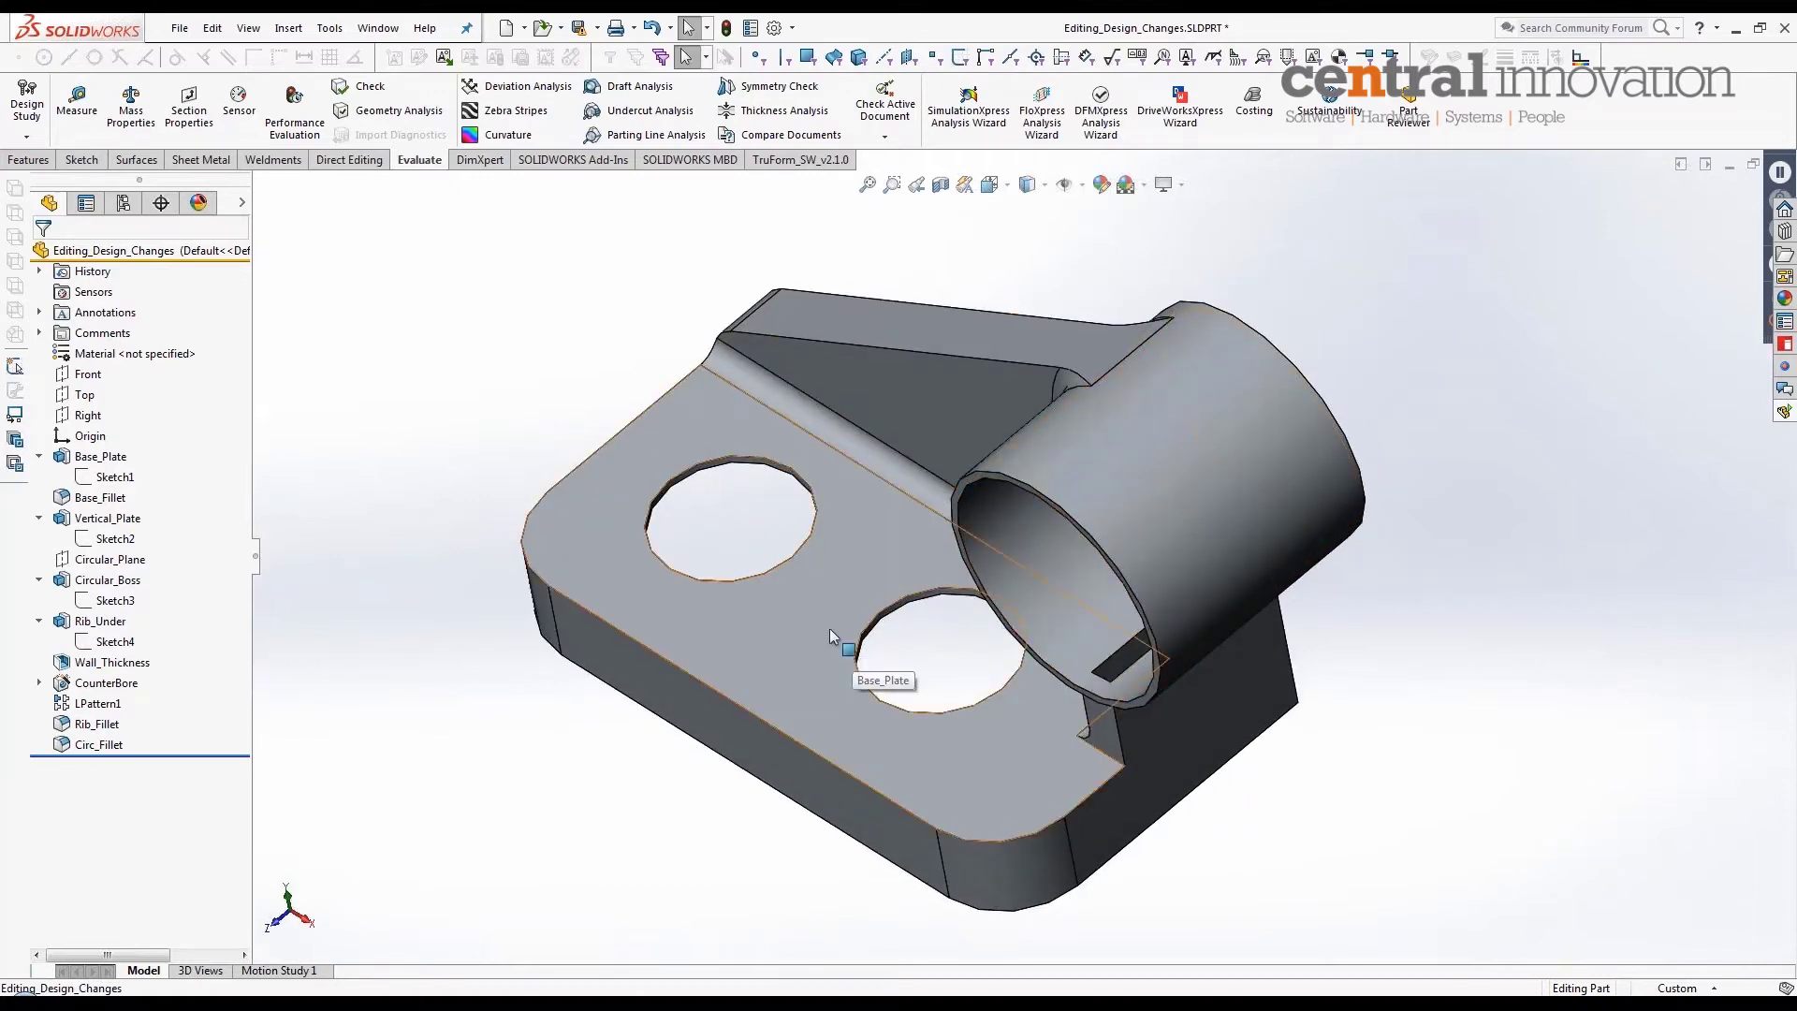
{"action": "middle_click_drag", "start_coordinate": [957, 684], "coordinate": [840, 744]}
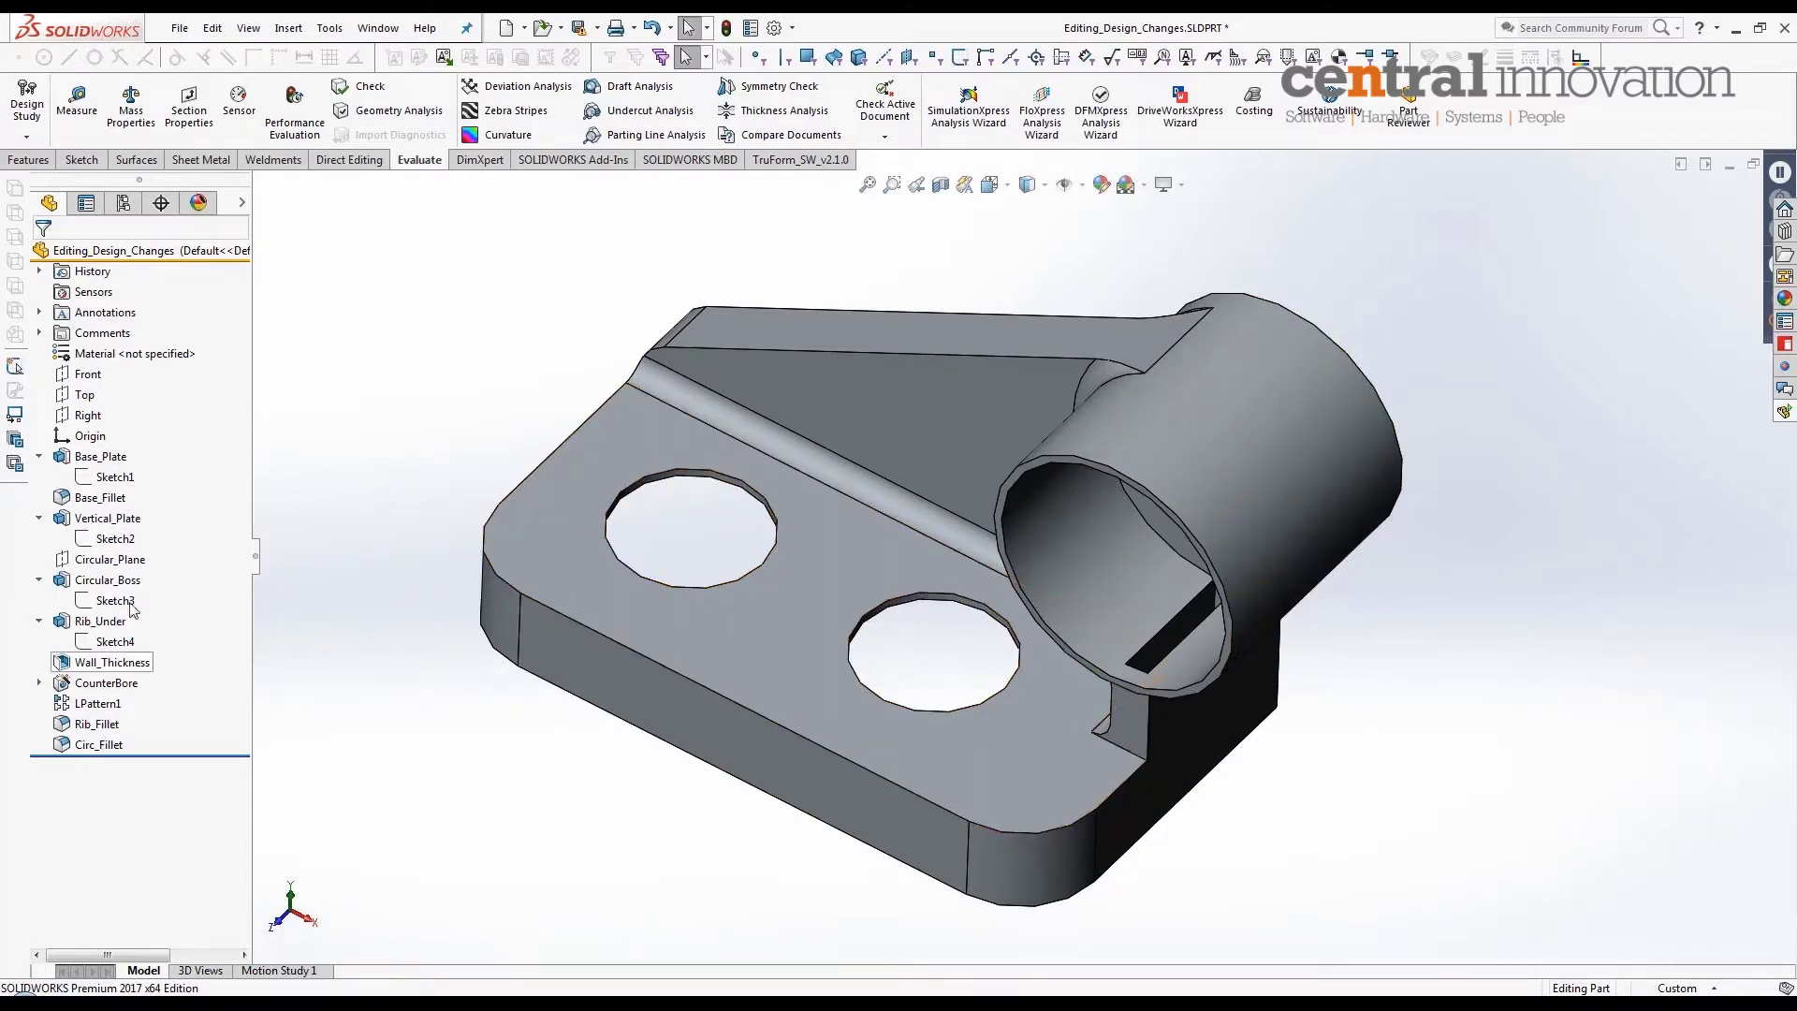
Step: Collapse the Base_Plate, Vertical_Plate, Circular_Boss and Rib_Under features in the feature tree to hide their sketches
{"action": "left_click", "coordinate": [40, 457]}
{"action": "left_click", "coordinate": [42, 497]}
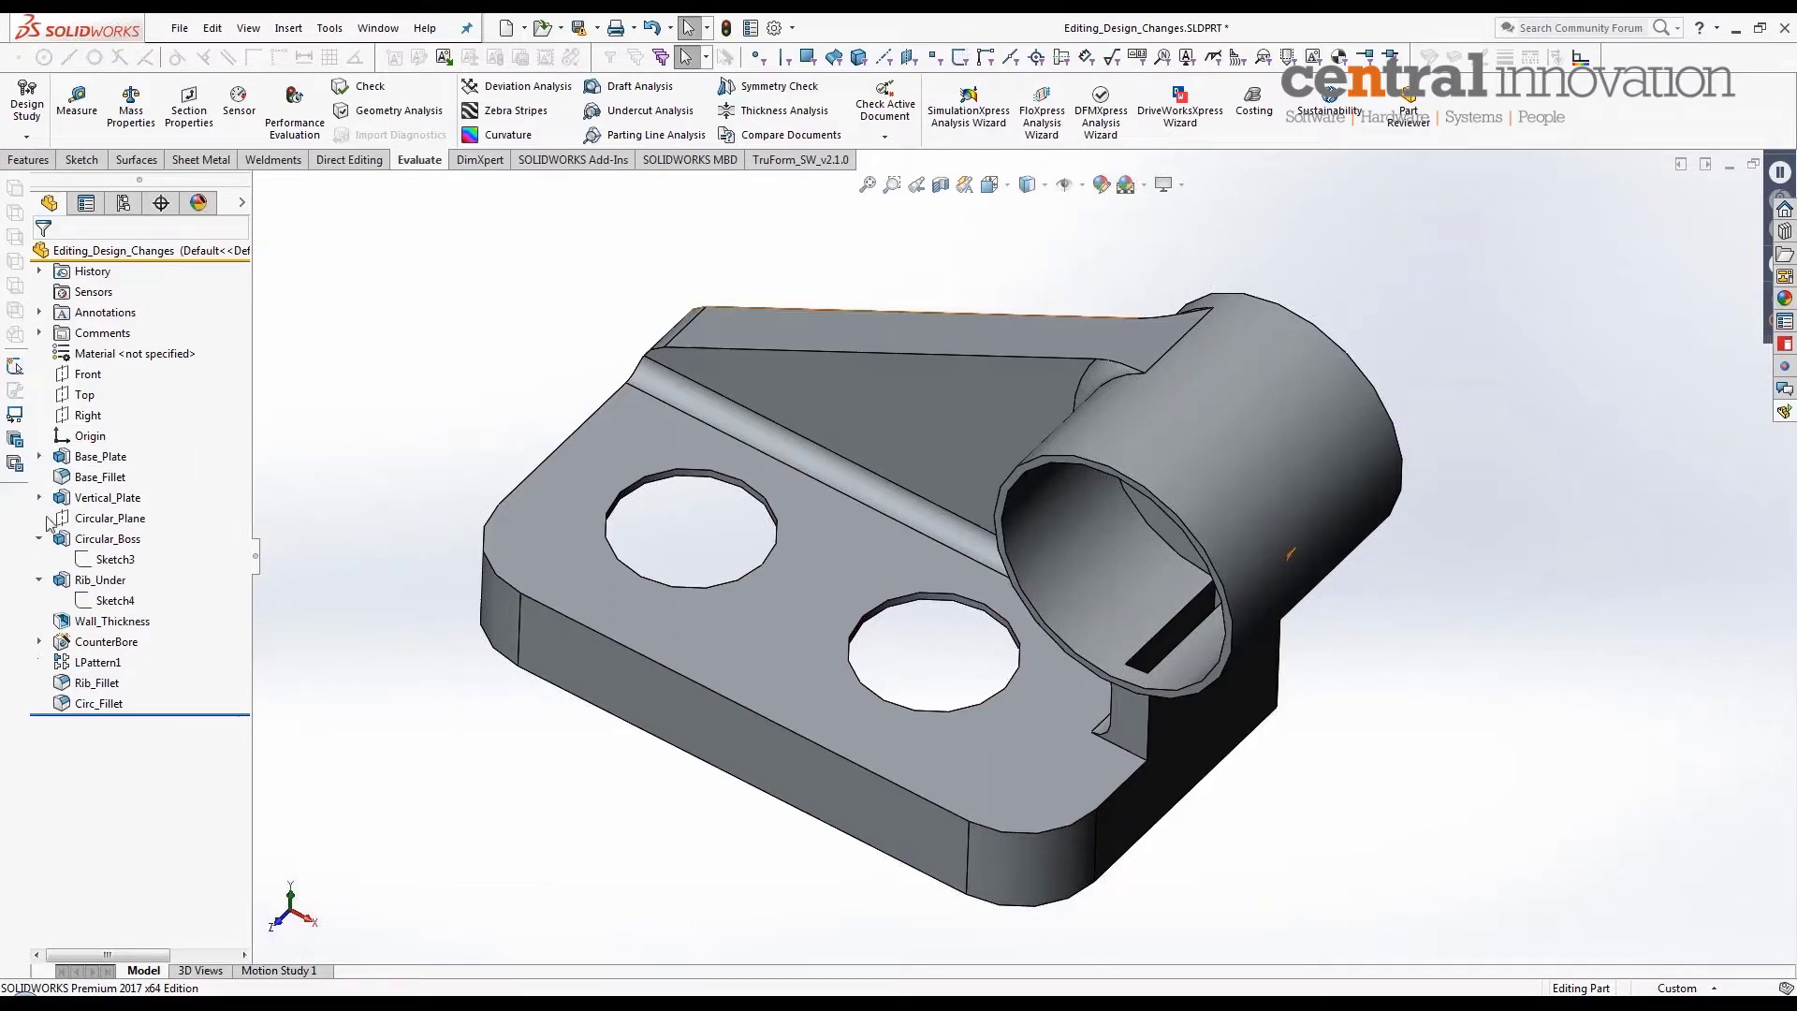
{"action": "left_click", "coordinate": [40, 541]}
{"action": "left_click", "coordinate": [41, 561]}
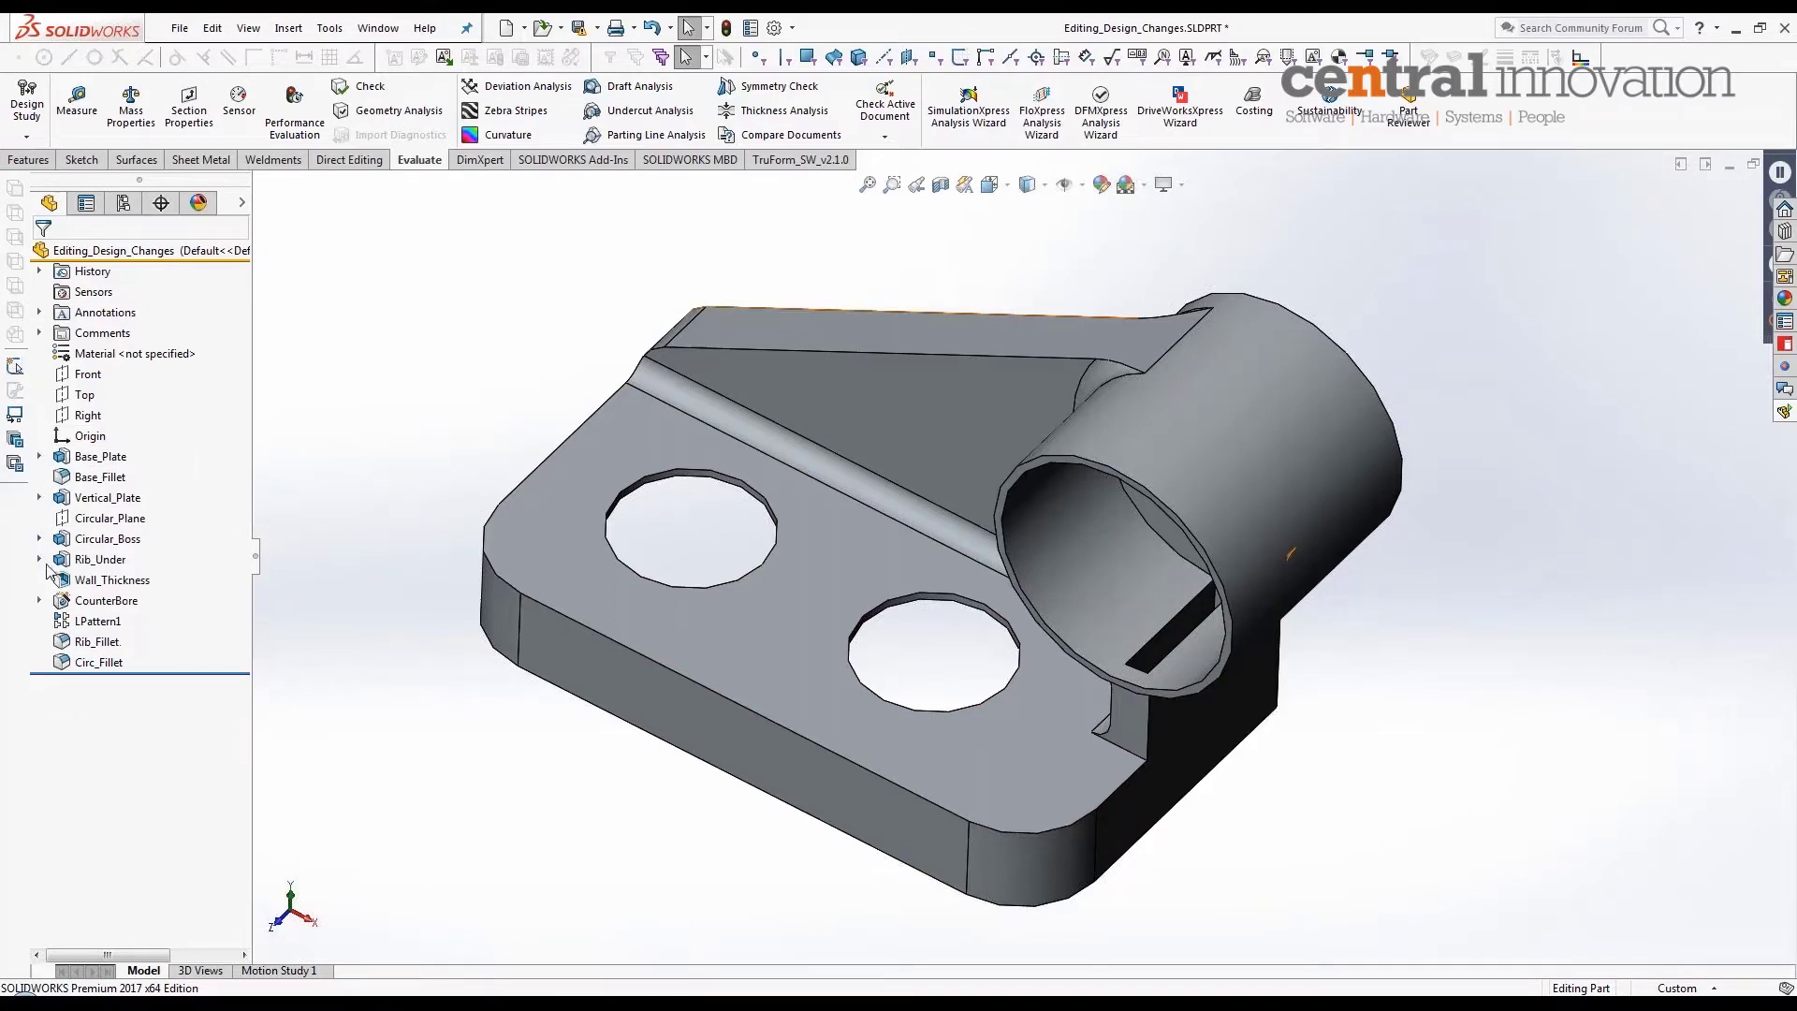
{"action": "middle_click_drag", "start_coordinate": [395, 476], "coordinate": [359, 490]}
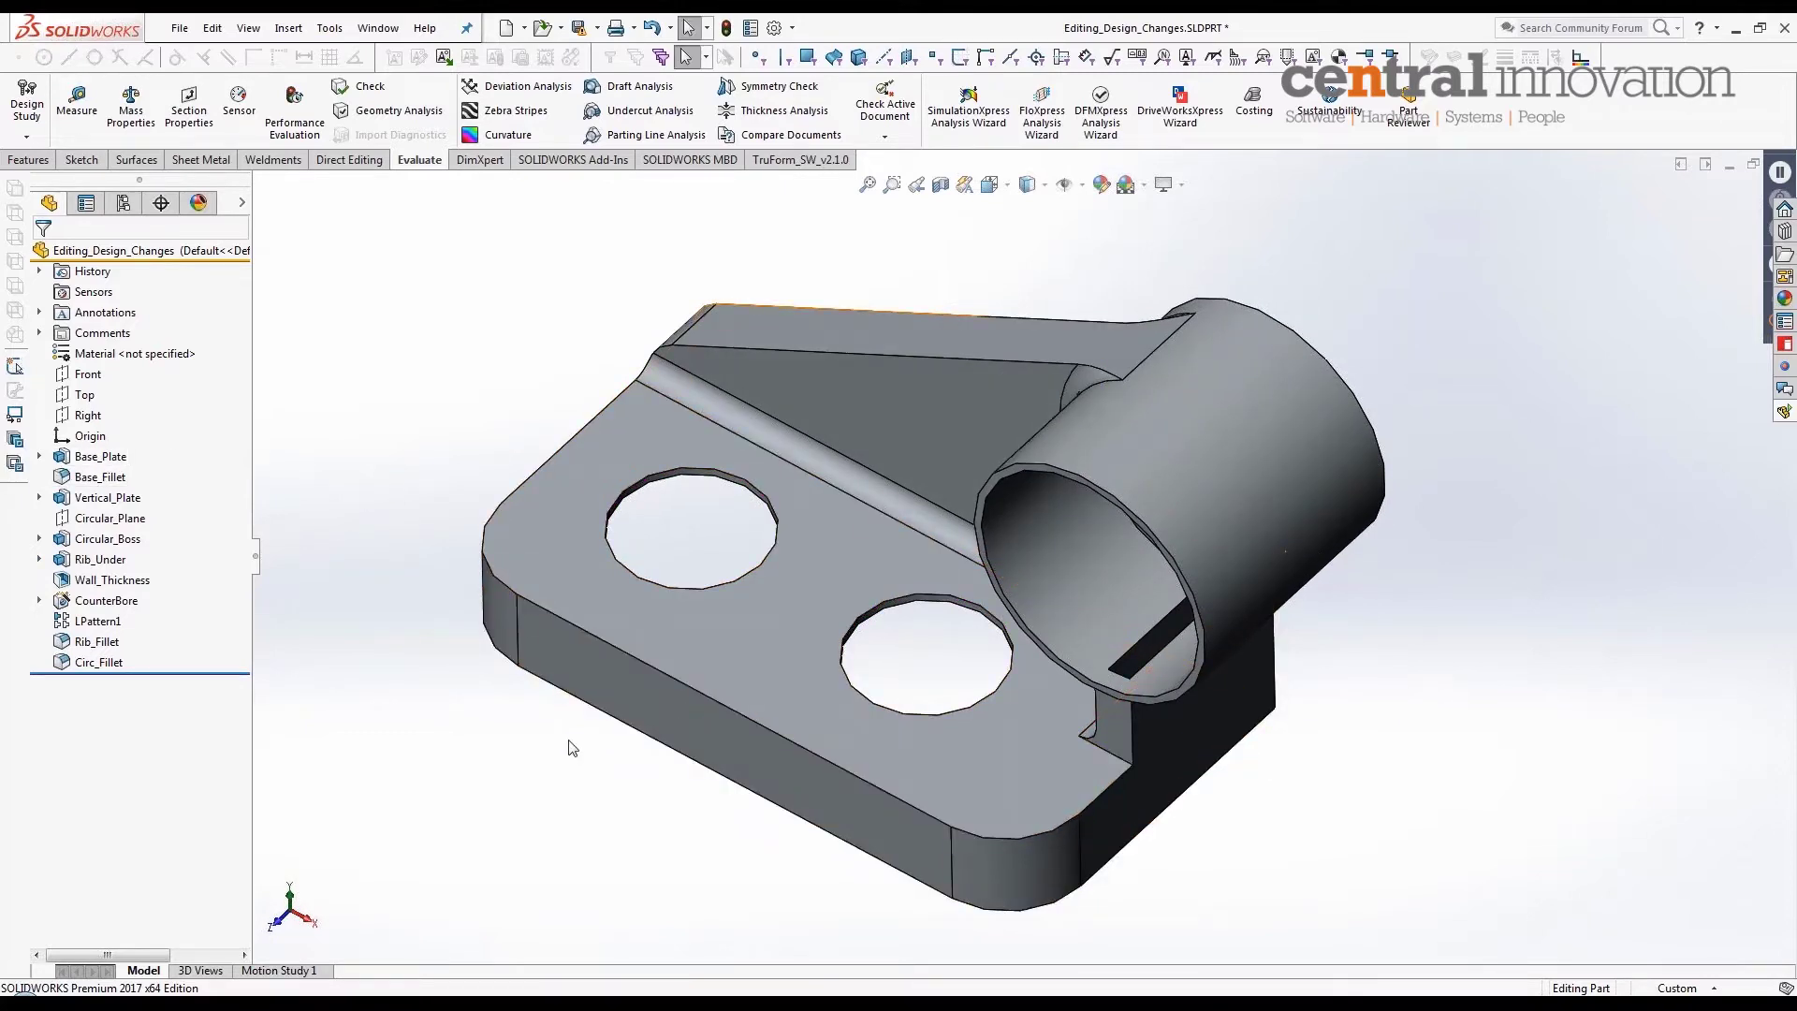
Step: Expand Base_Plate in the feature tree to inspect Sketch1 and its dimensions, and collapse the feature again
{"action": "left_click", "coordinate": [39, 458]}
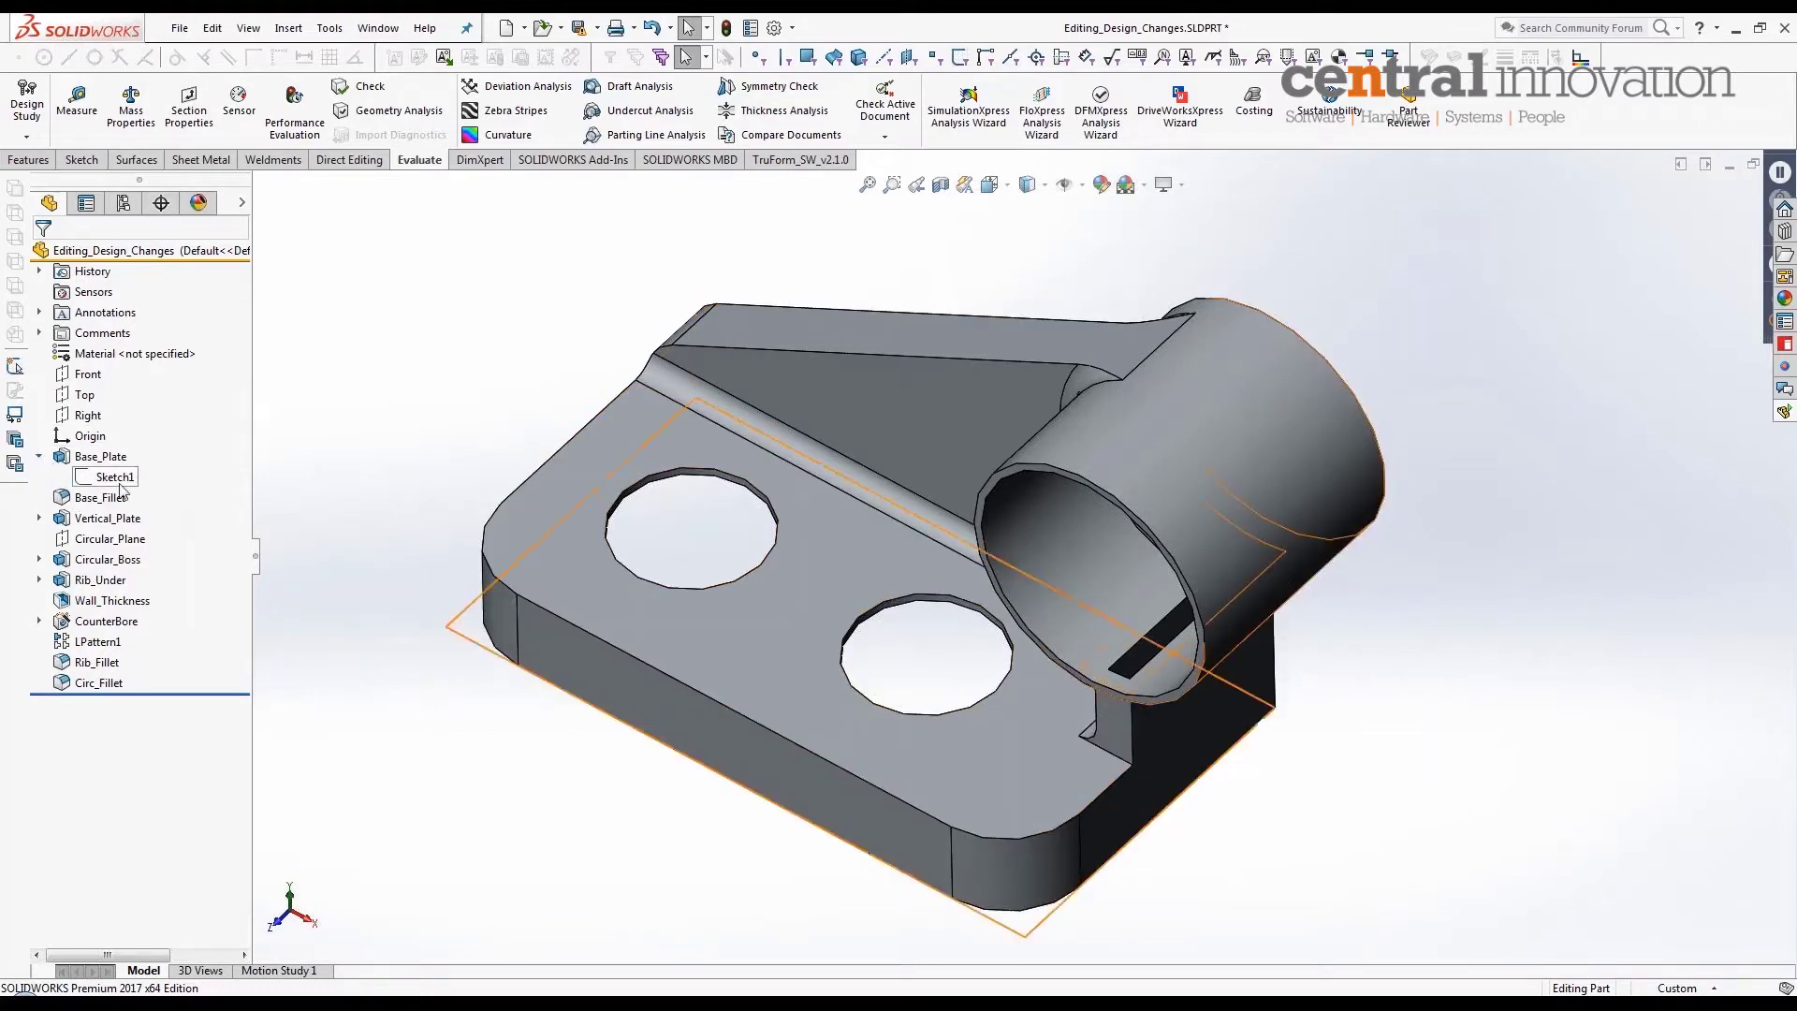
{"action": "left_click", "coordinate": [111, 479]}
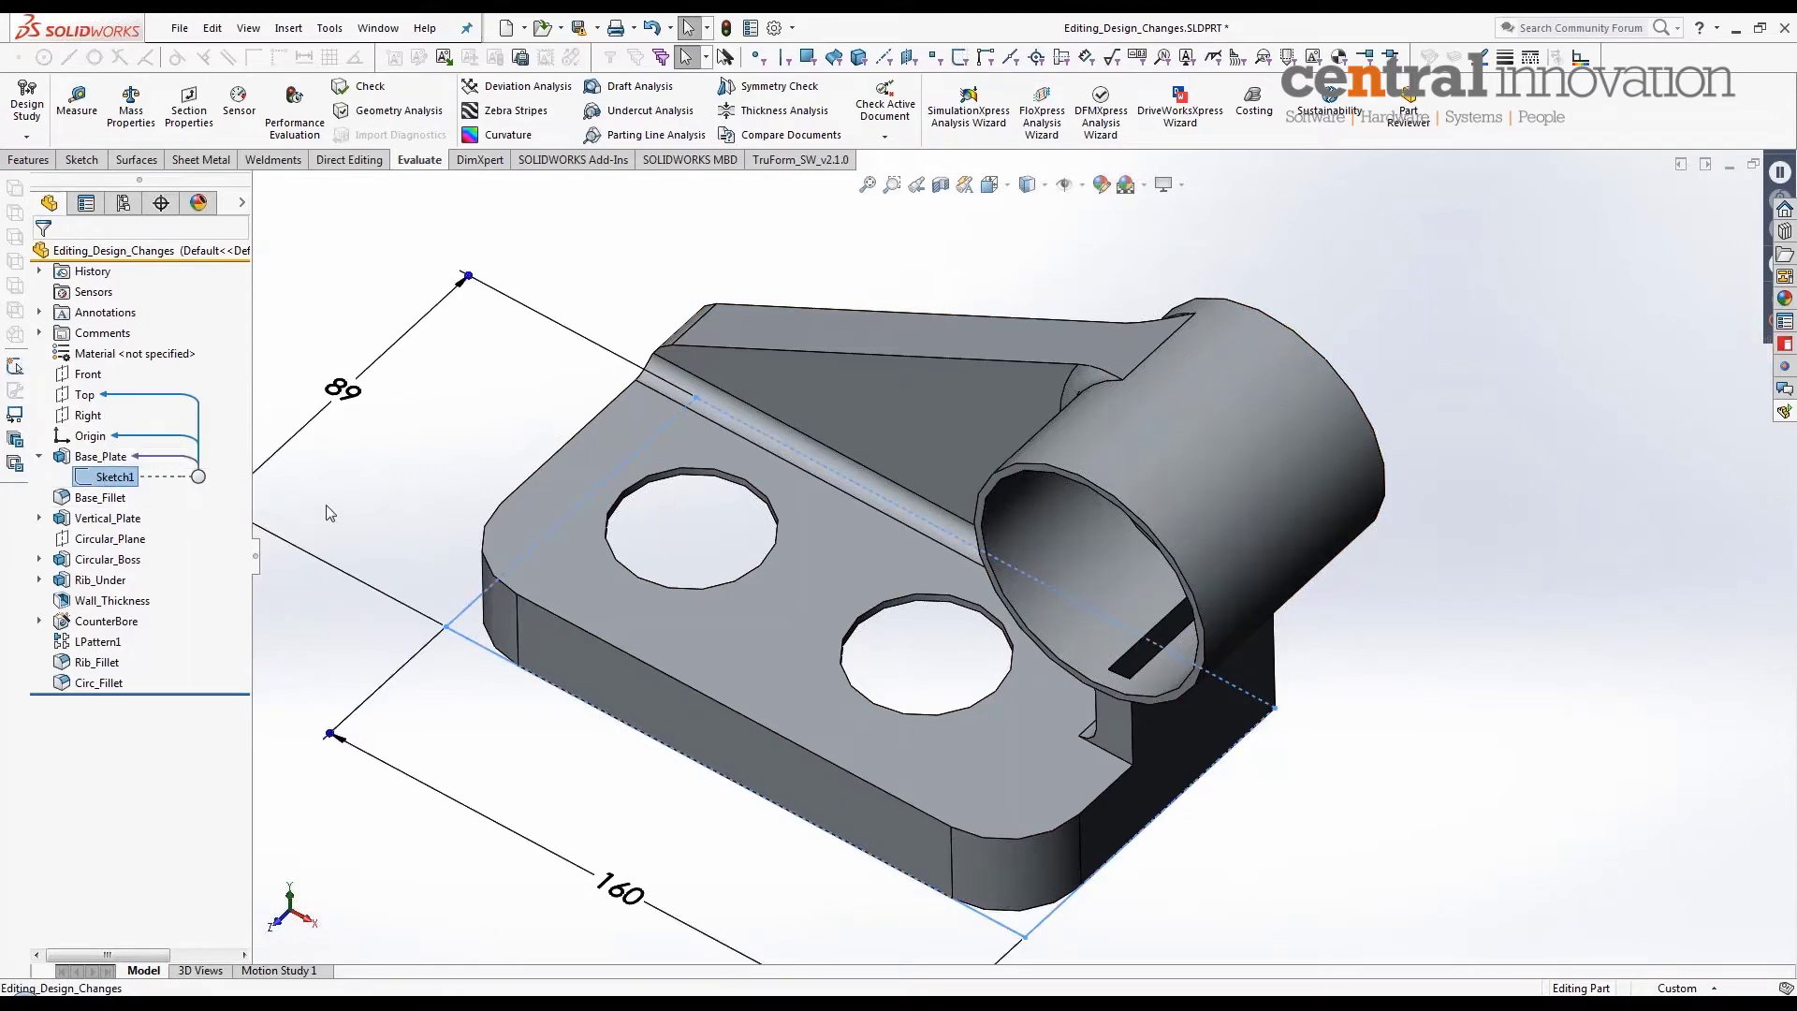
{"action": "left_click", "coordinate": [40, 456]}
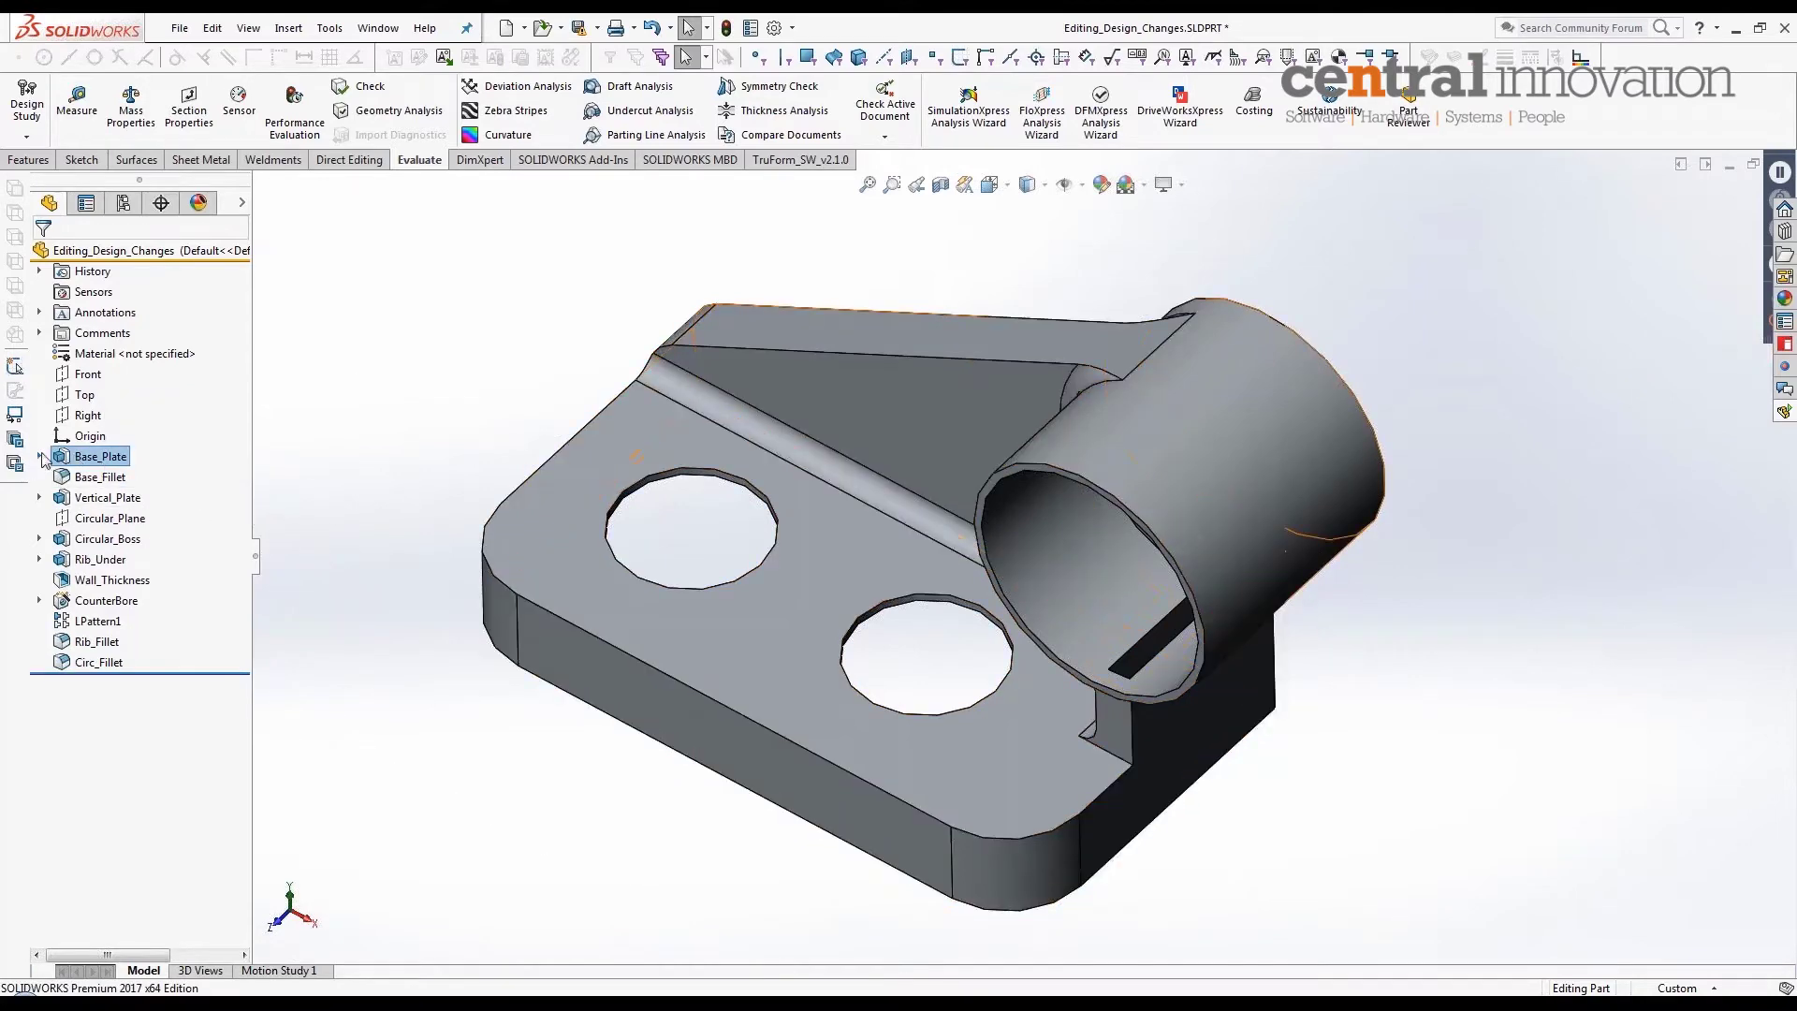
{"action": "left_click", "coordinate": [39, 457]}
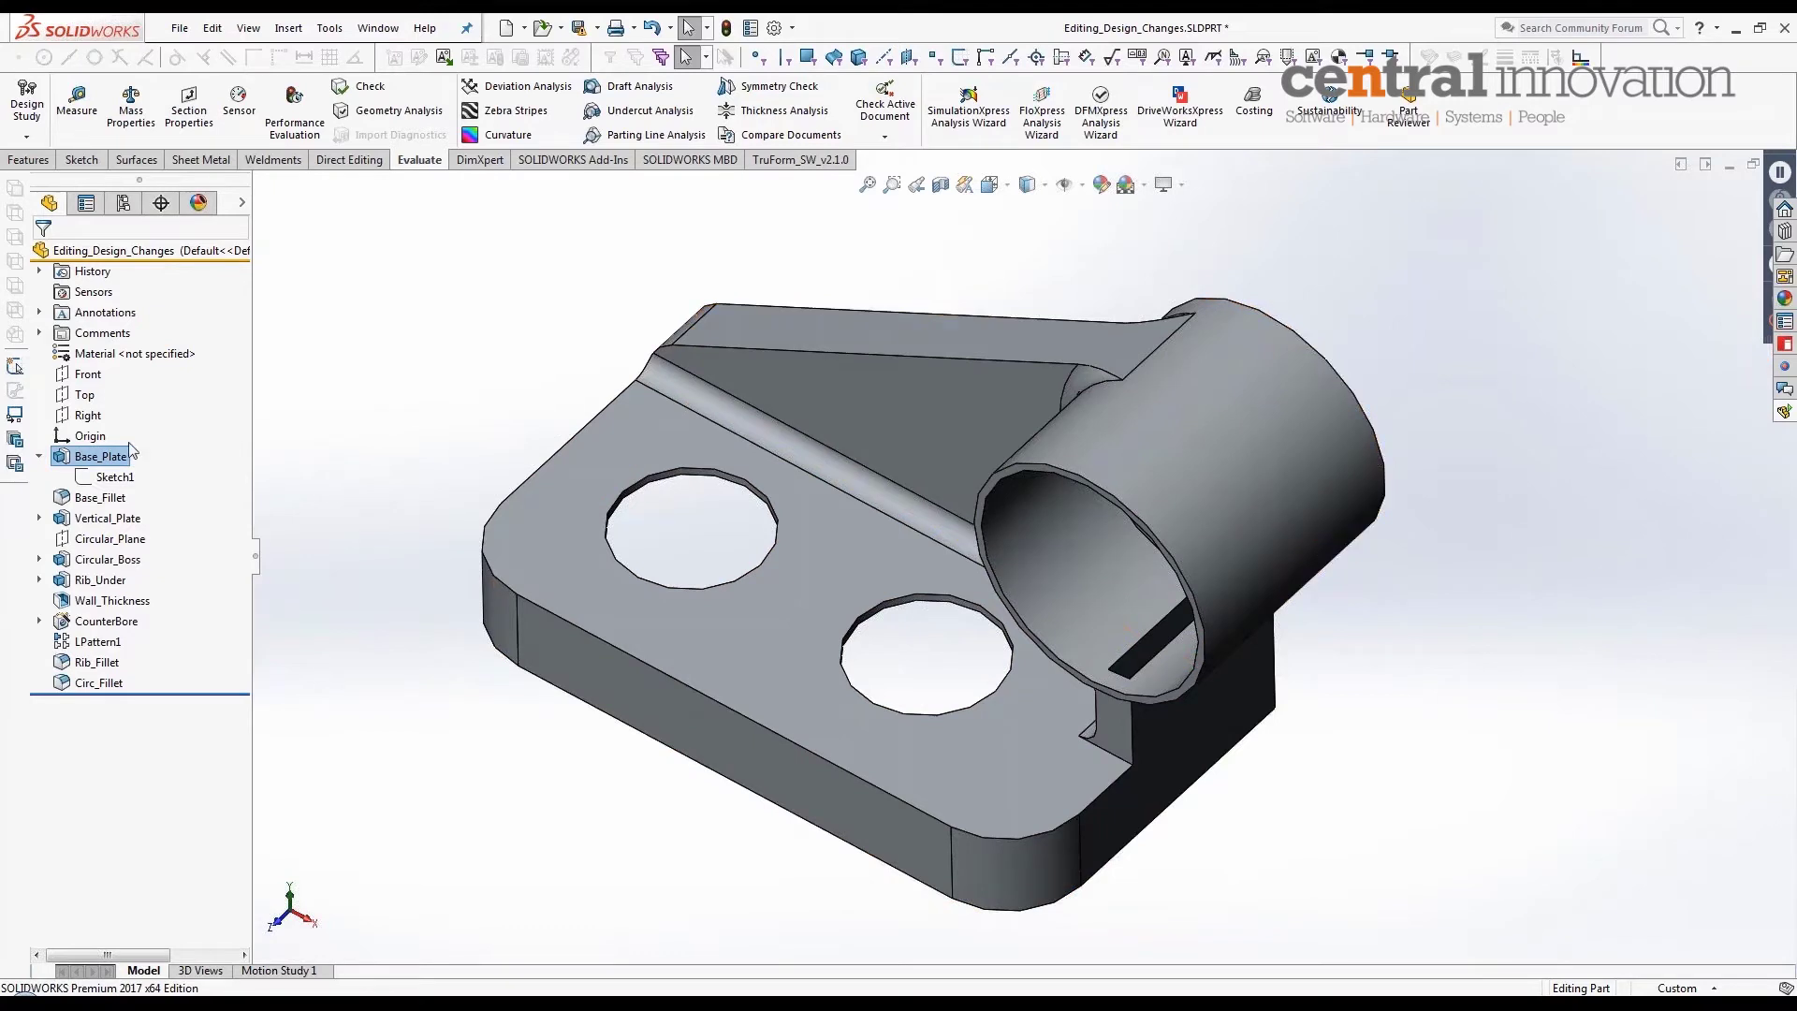
{"action": "left_click", "coordinate": [39, 457]}
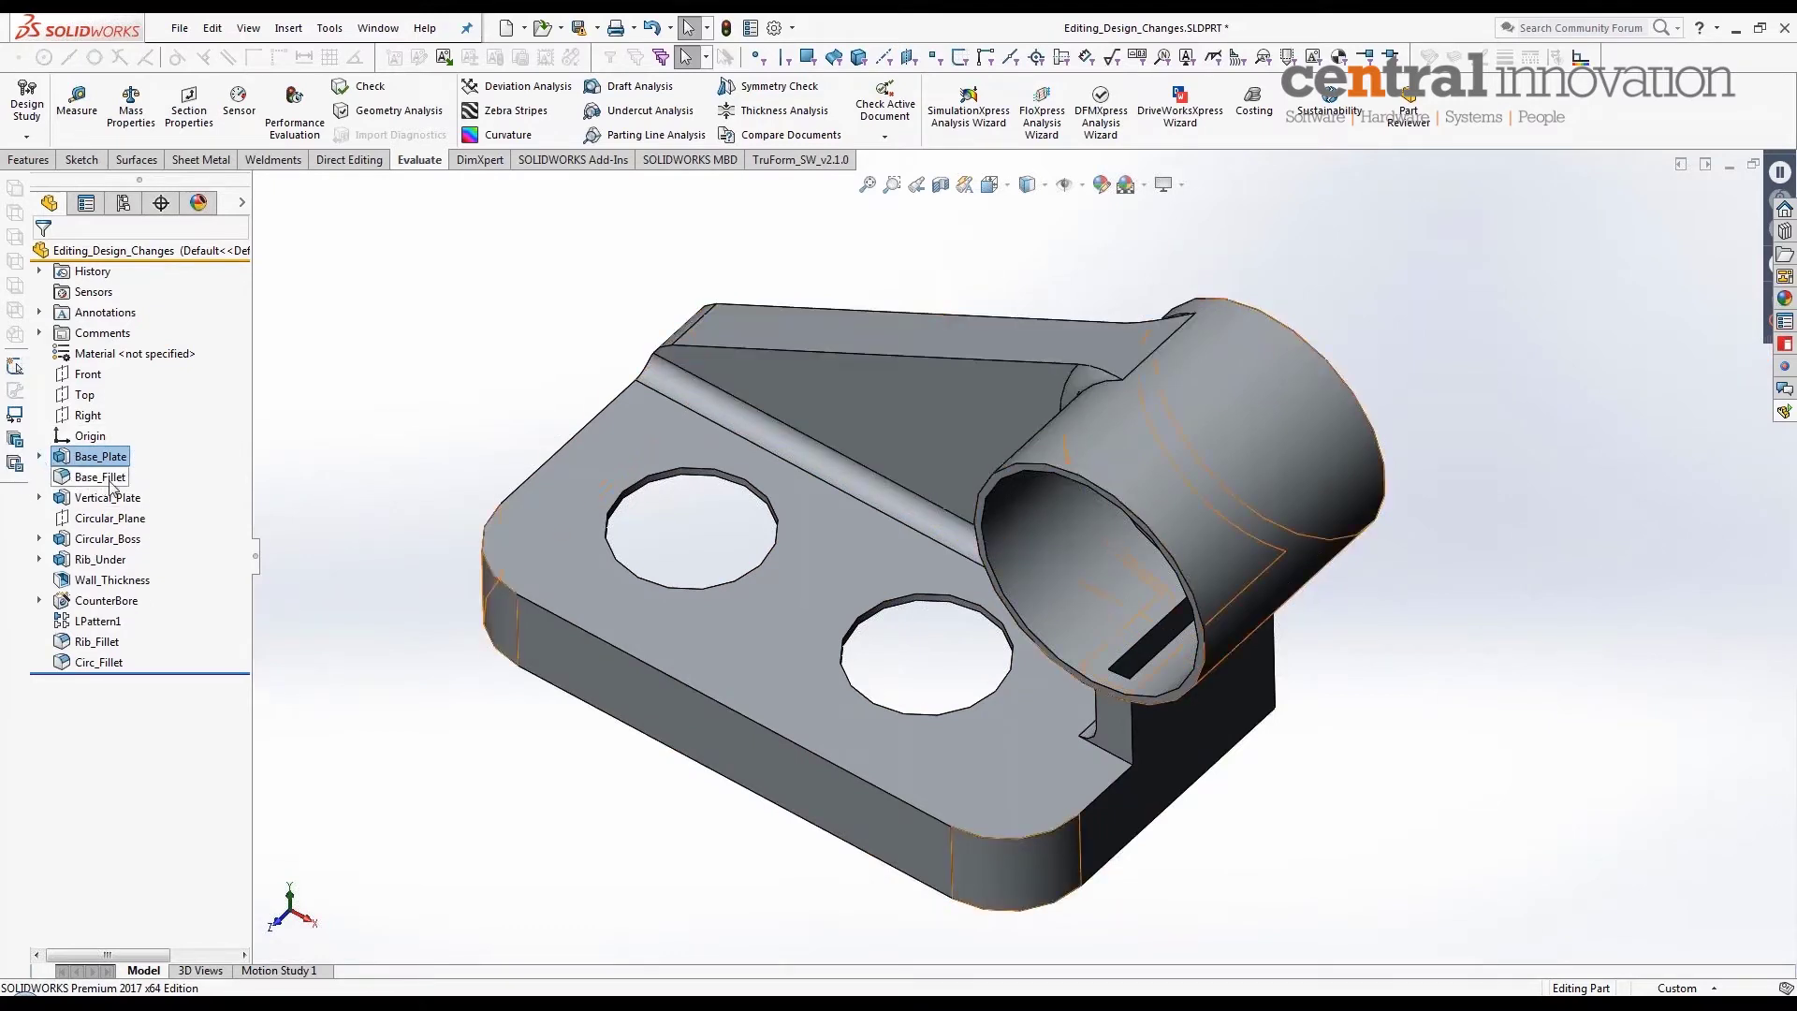
{"action": "mouse_move", "coordinate": [125, 480]}
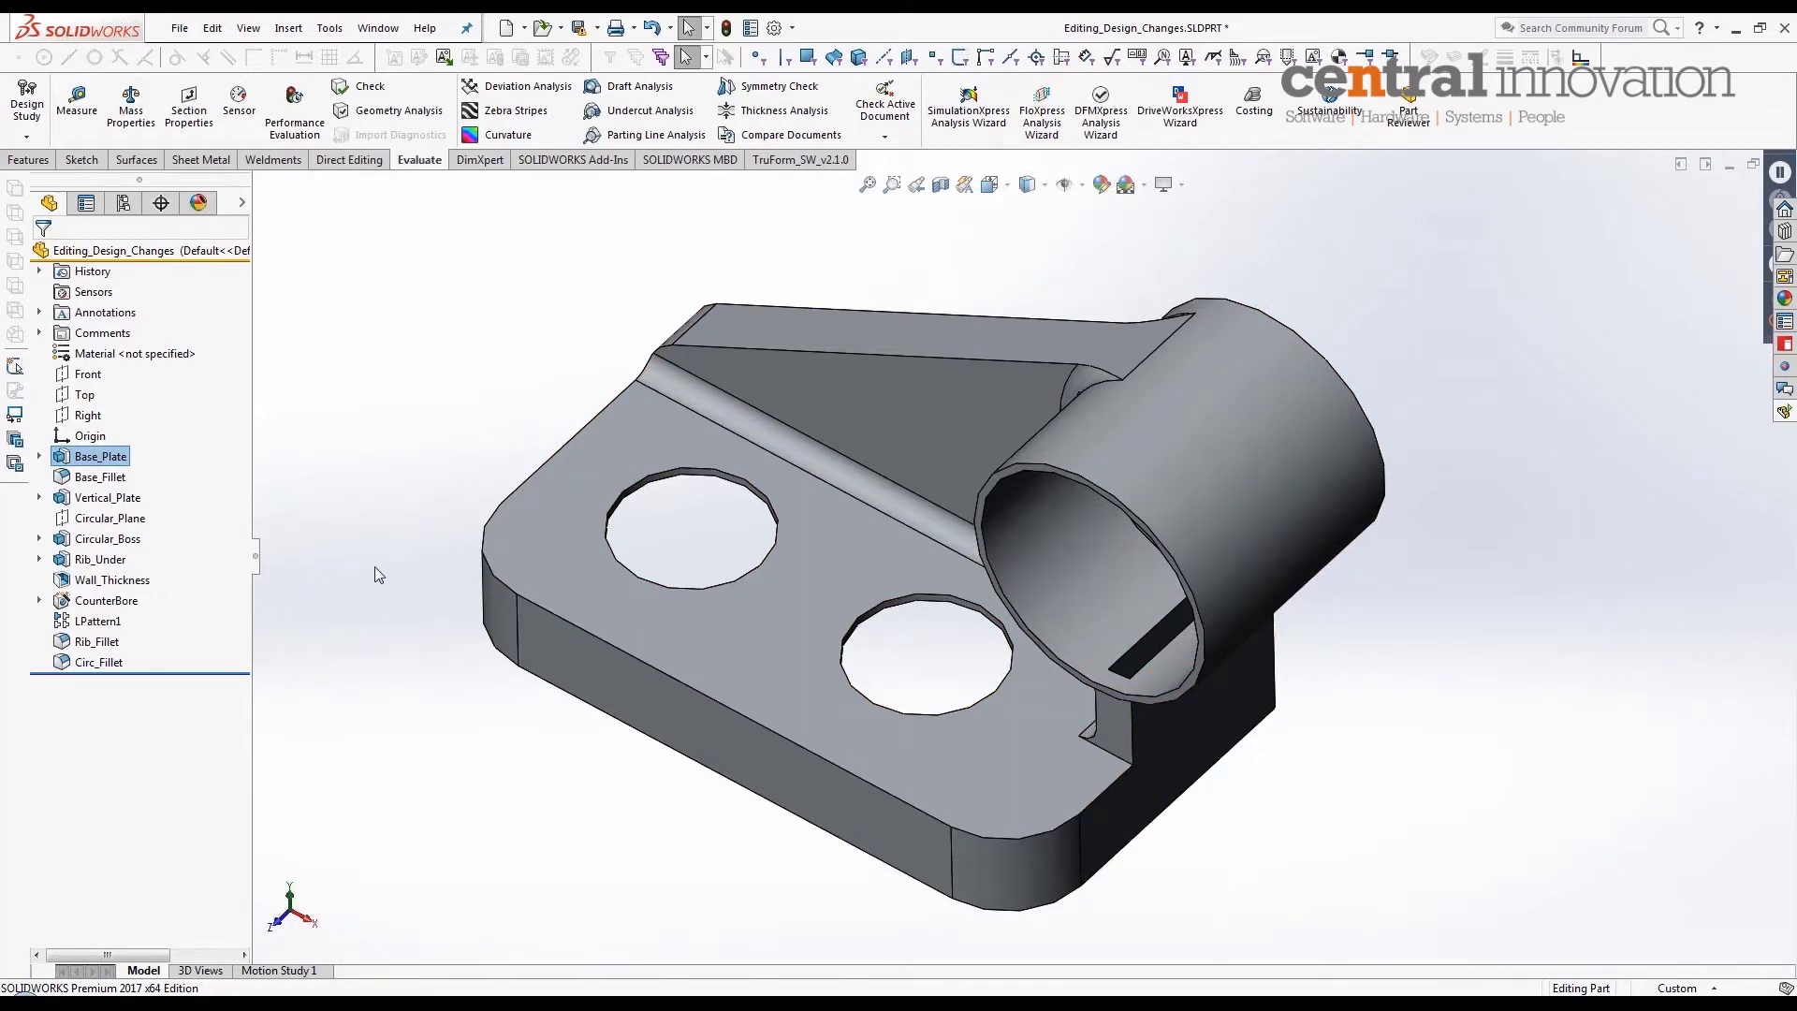
Step: Switch the part's tree display to Flat Tree View and check the order of sketches and features down to LPattern1
{"action": "right_click", "coordinate": [101, 255]}
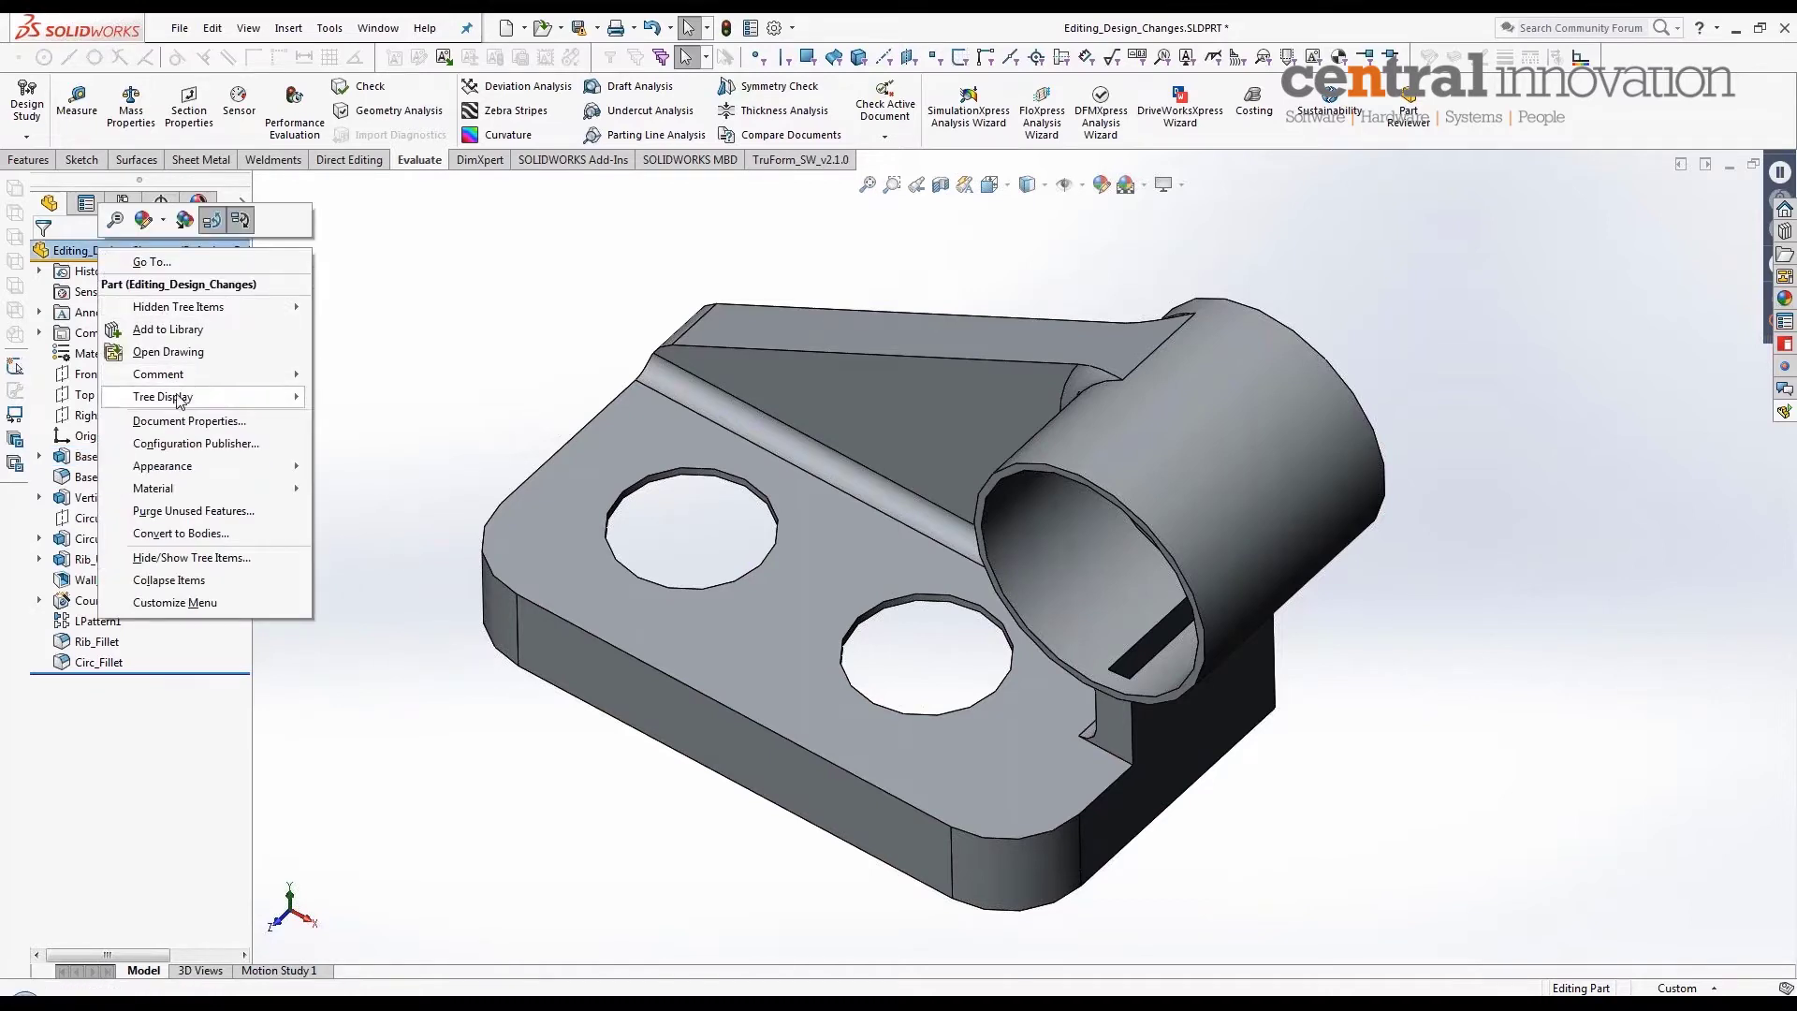
{"action": "mouse_move", "coordinate": [175, 404]}
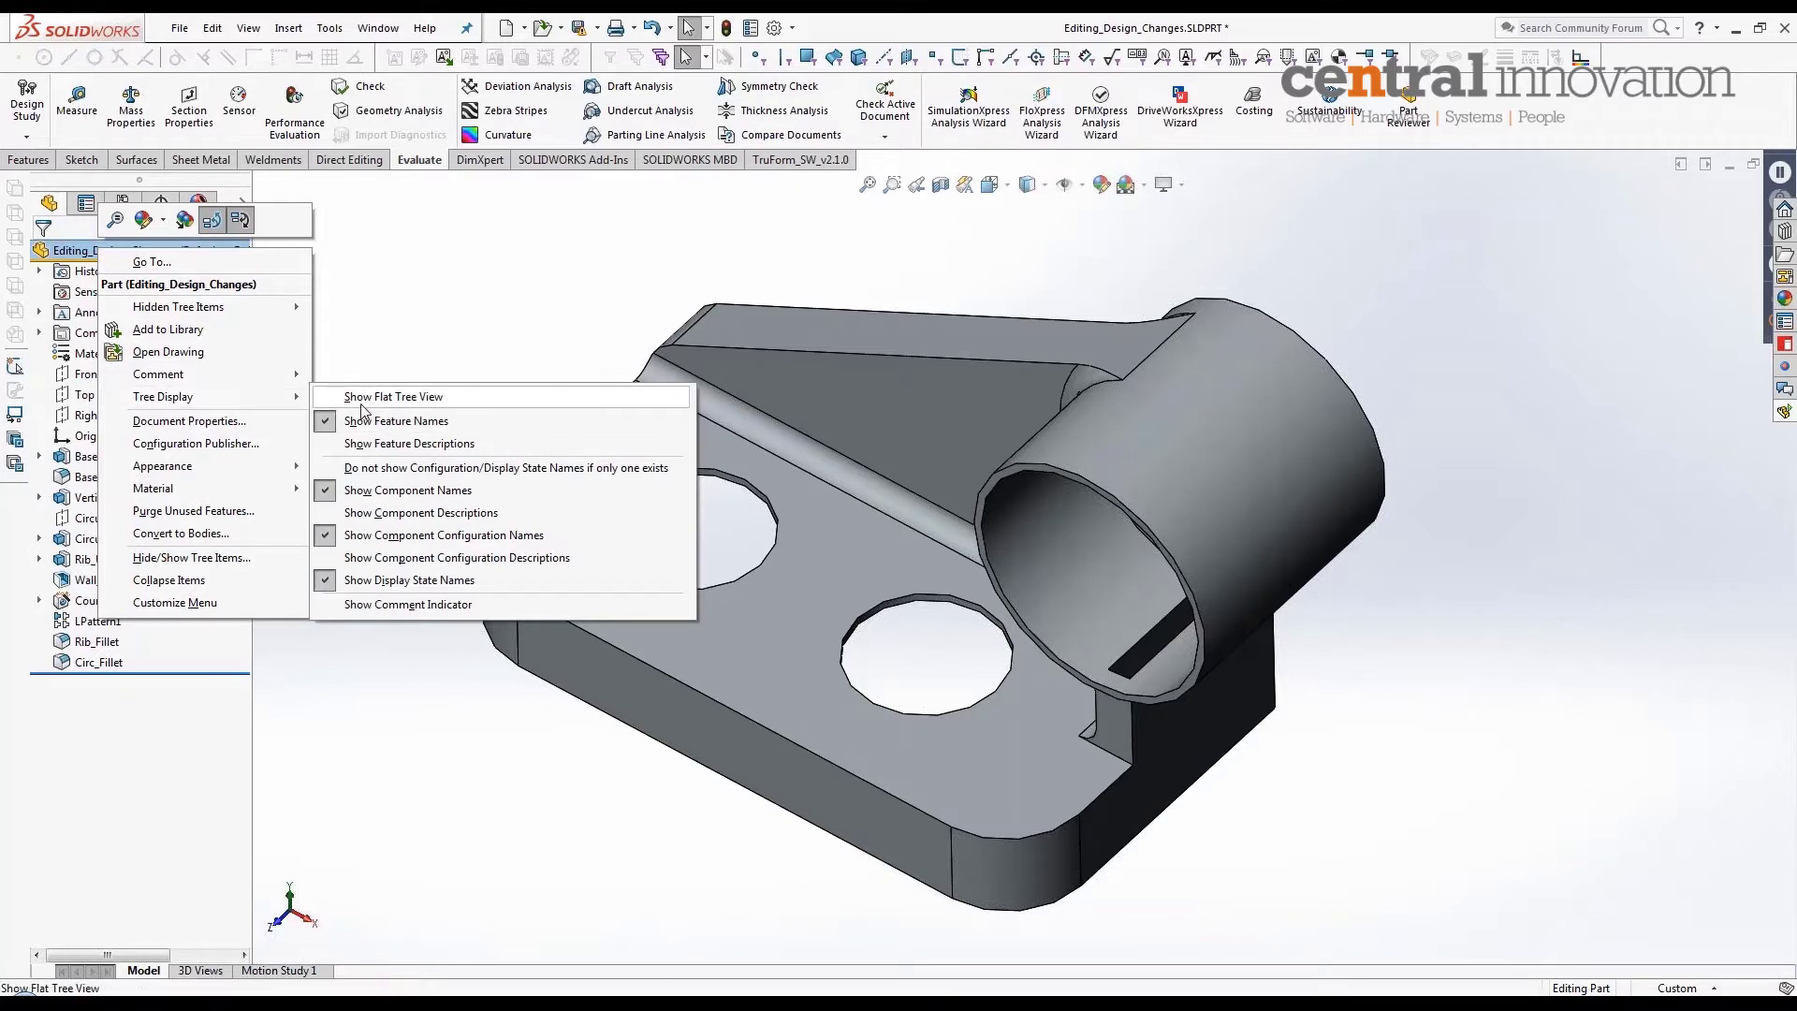
{"action": "left_click", "coordinate": [362, 403]}
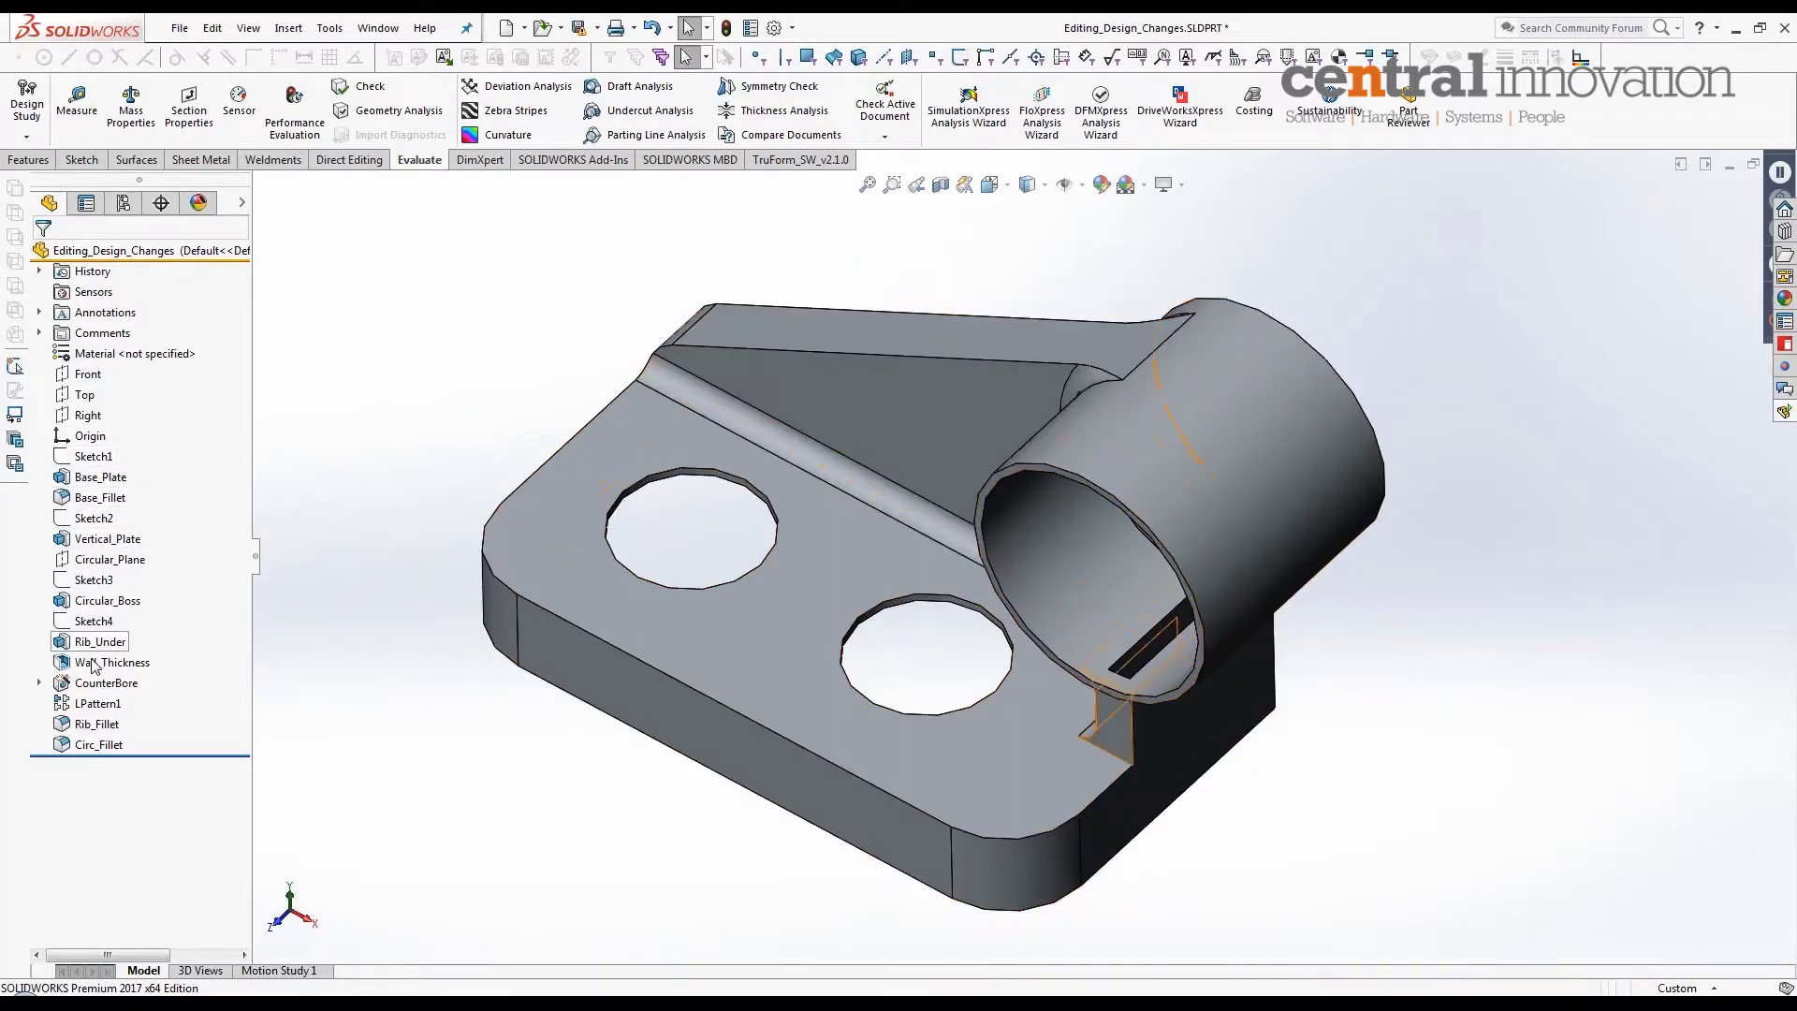
{"action": "mouse_move", "coordinate": [84, 708]}
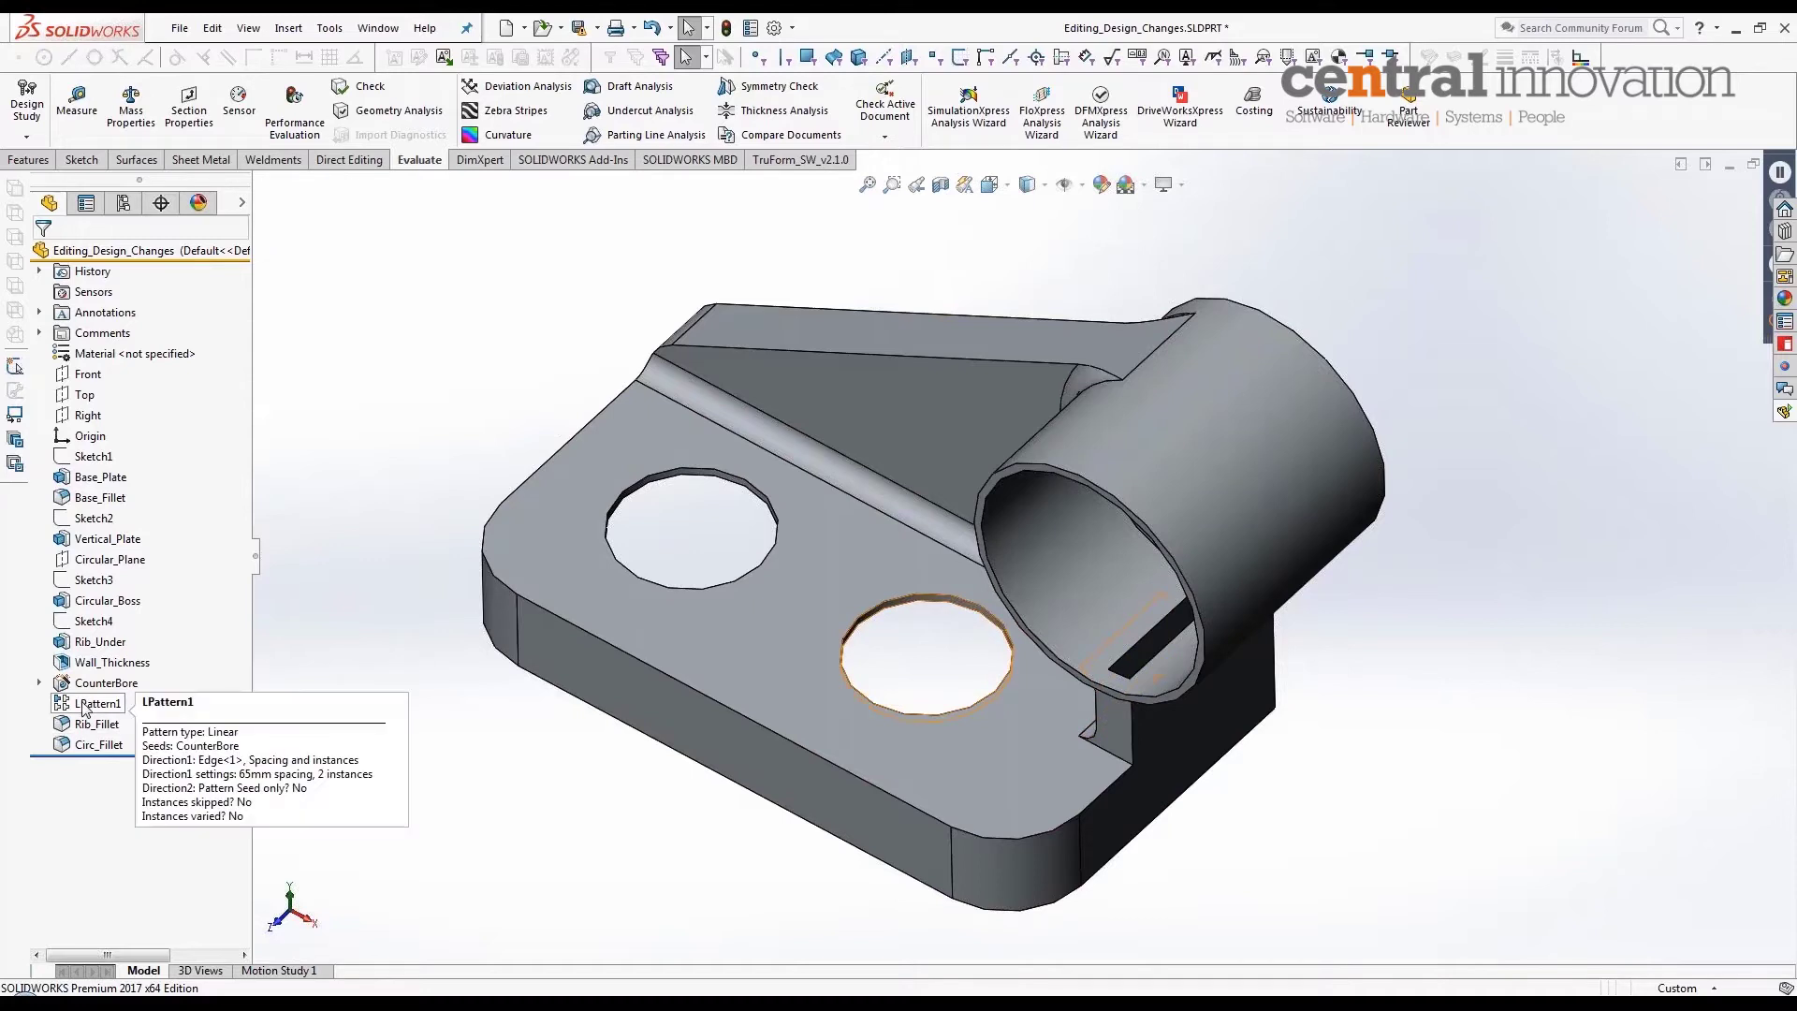
Step: Turn off Flat Tree View for the part and widen the feature tree to fit the full part name
{"action": "right_click", "coordinate": [120, 252]}
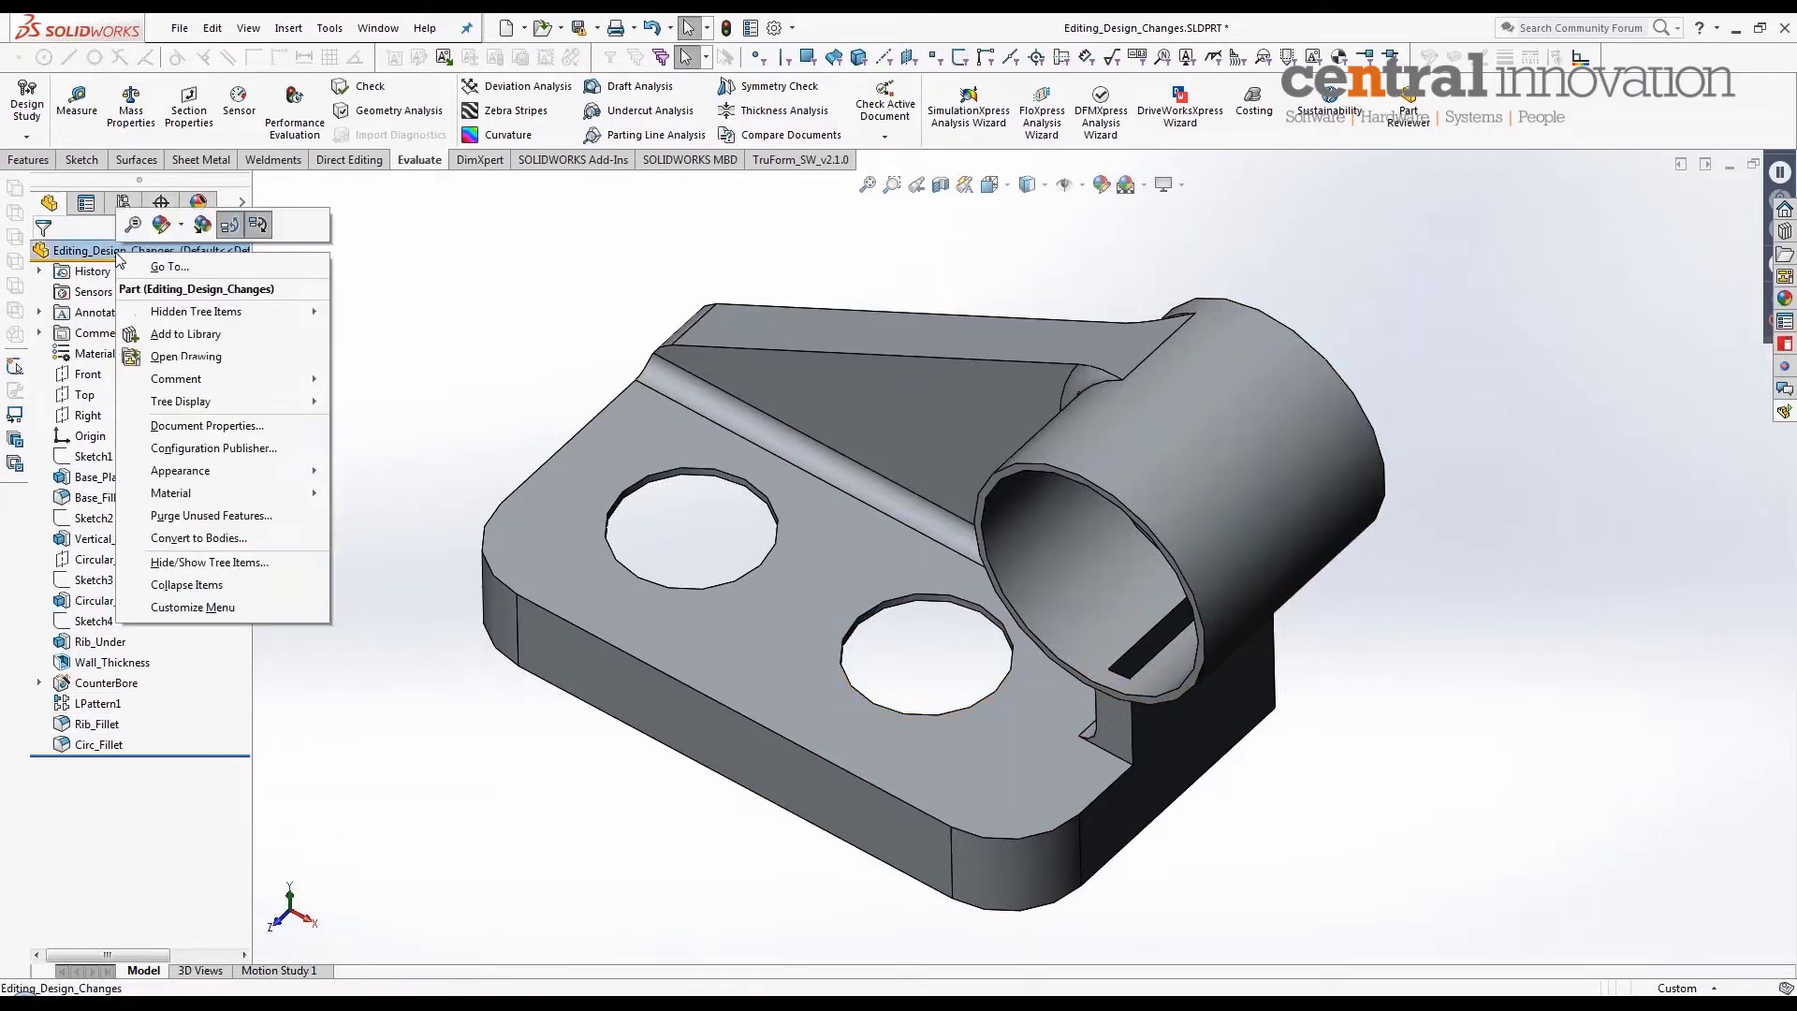
{"action": "mouse_move", "coordinate": [244, 401]}
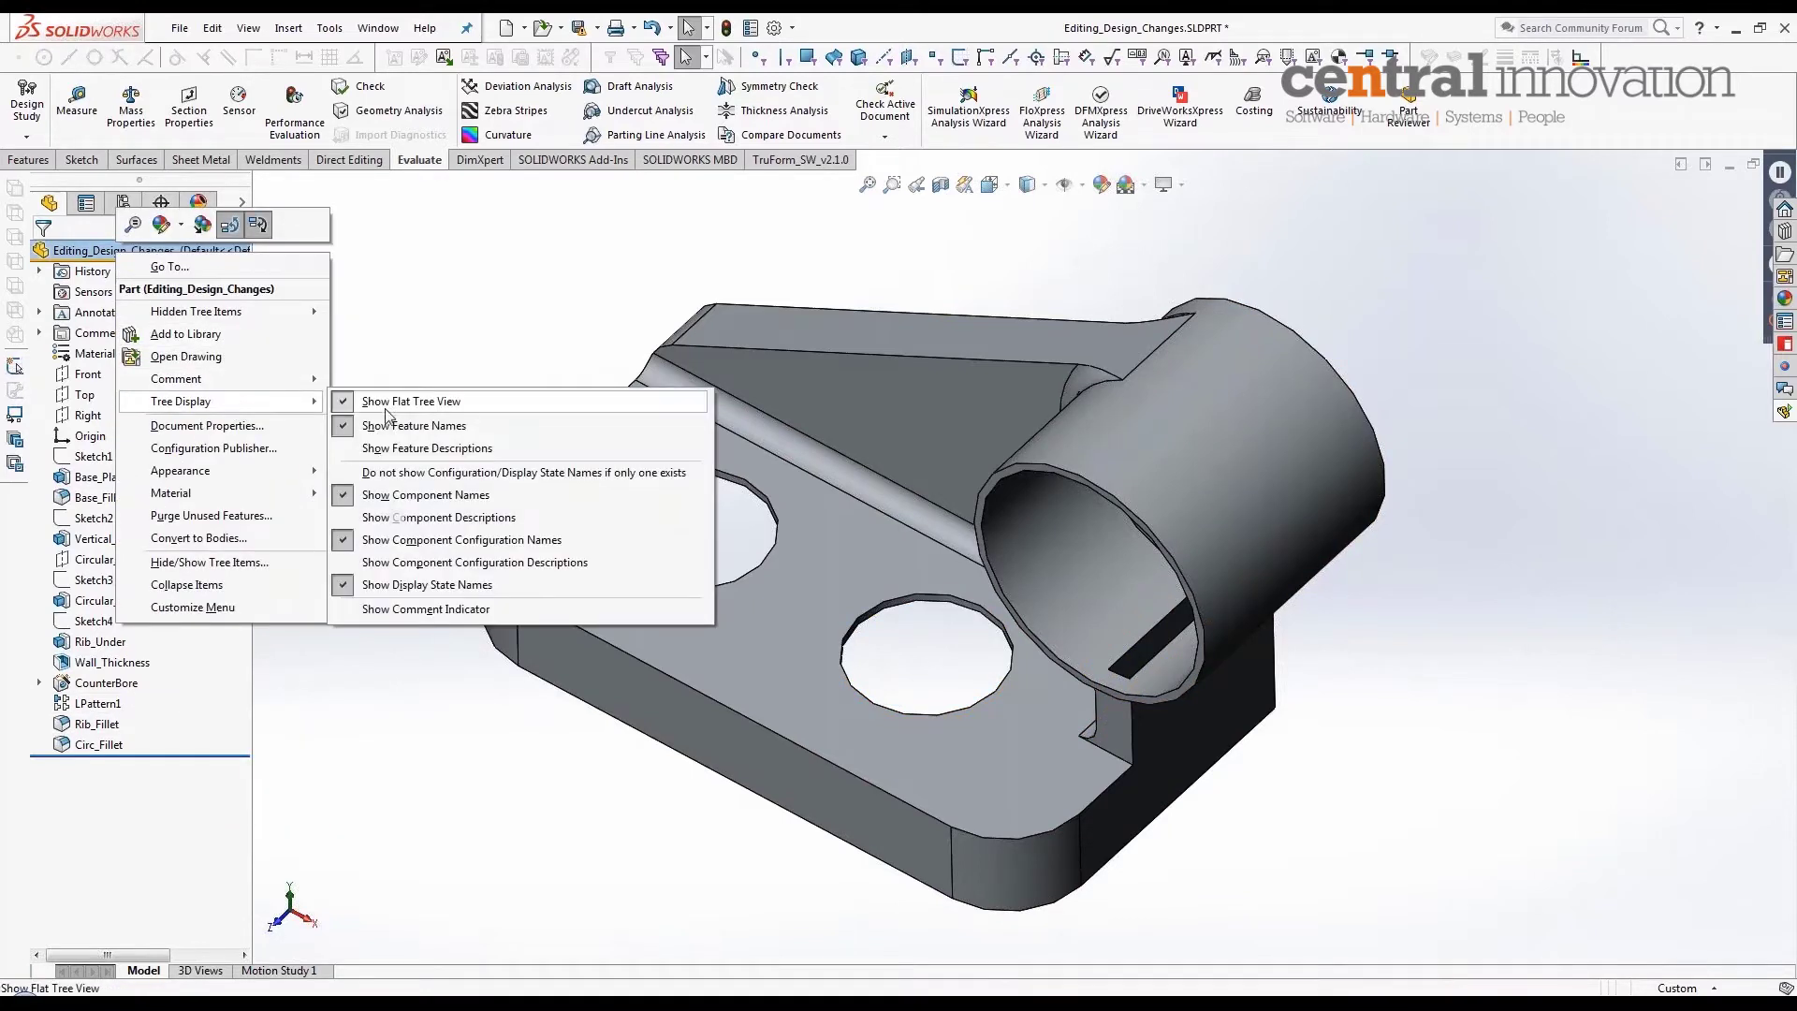
{"action": "left_click", "coordinate": [391, 400]}
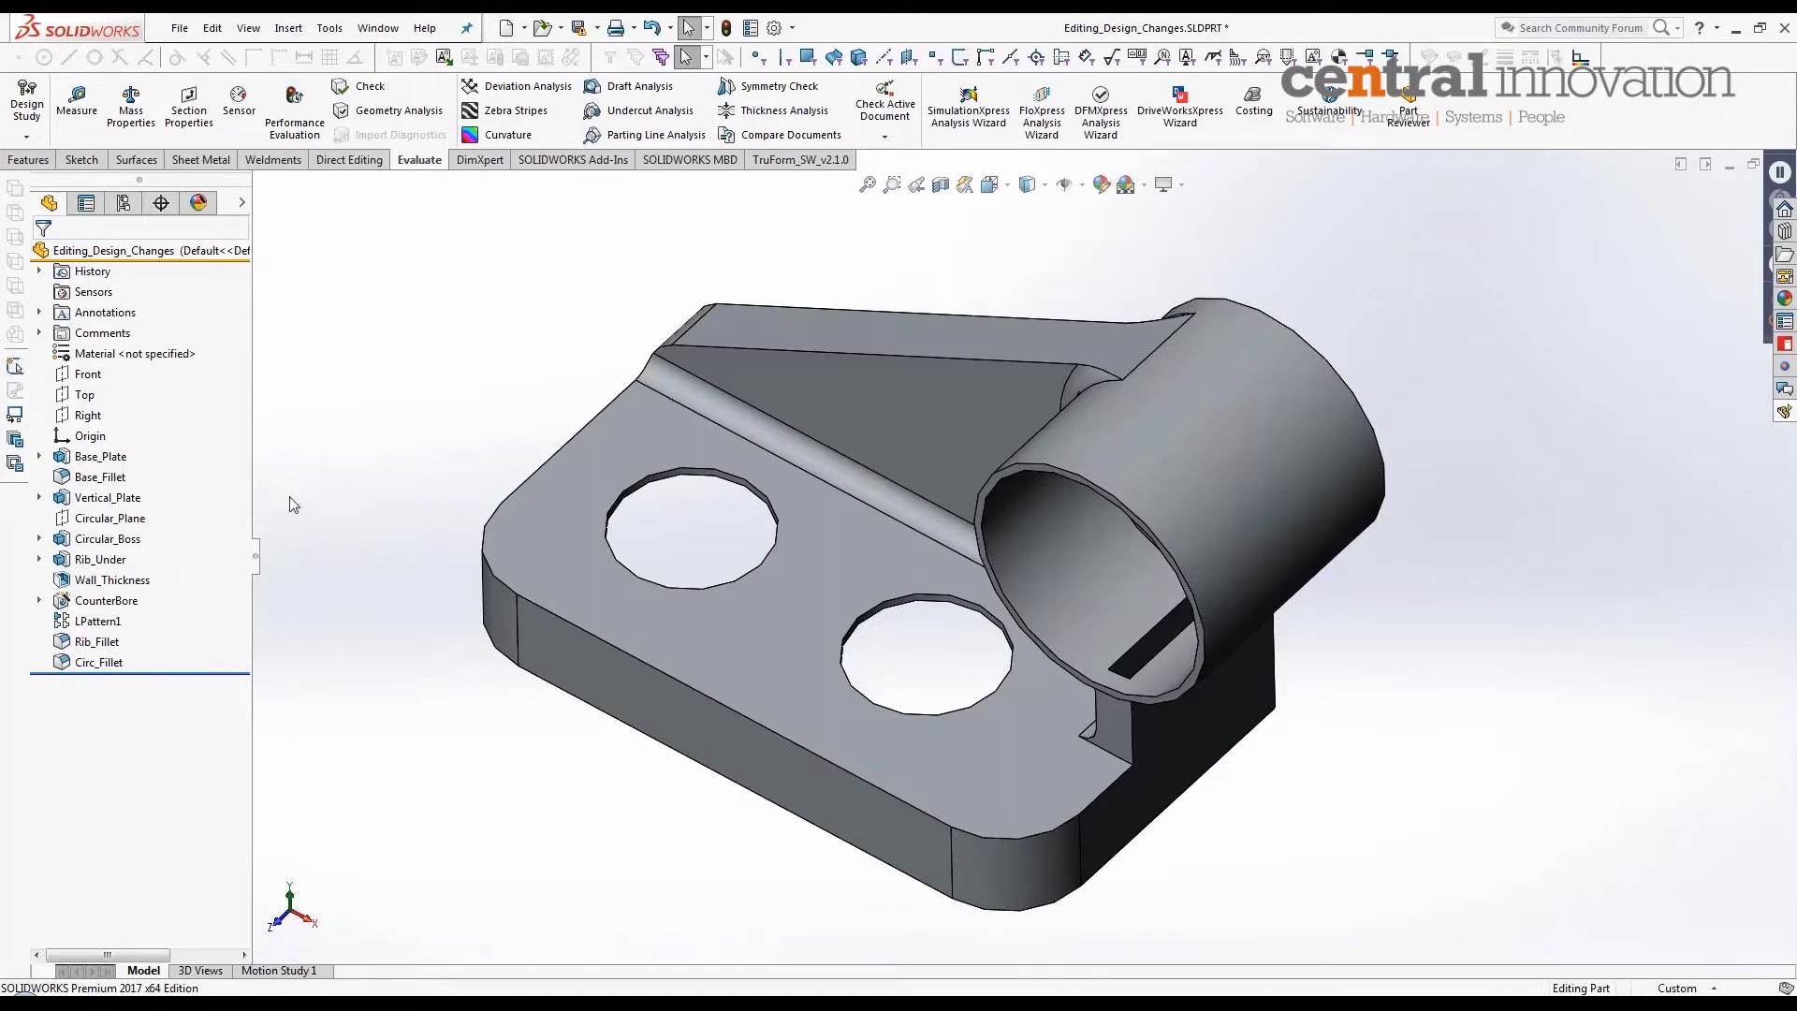
{"action": "left_click_drag", "start_coordinate": [260, 556], "coordinate": [280, 556]}
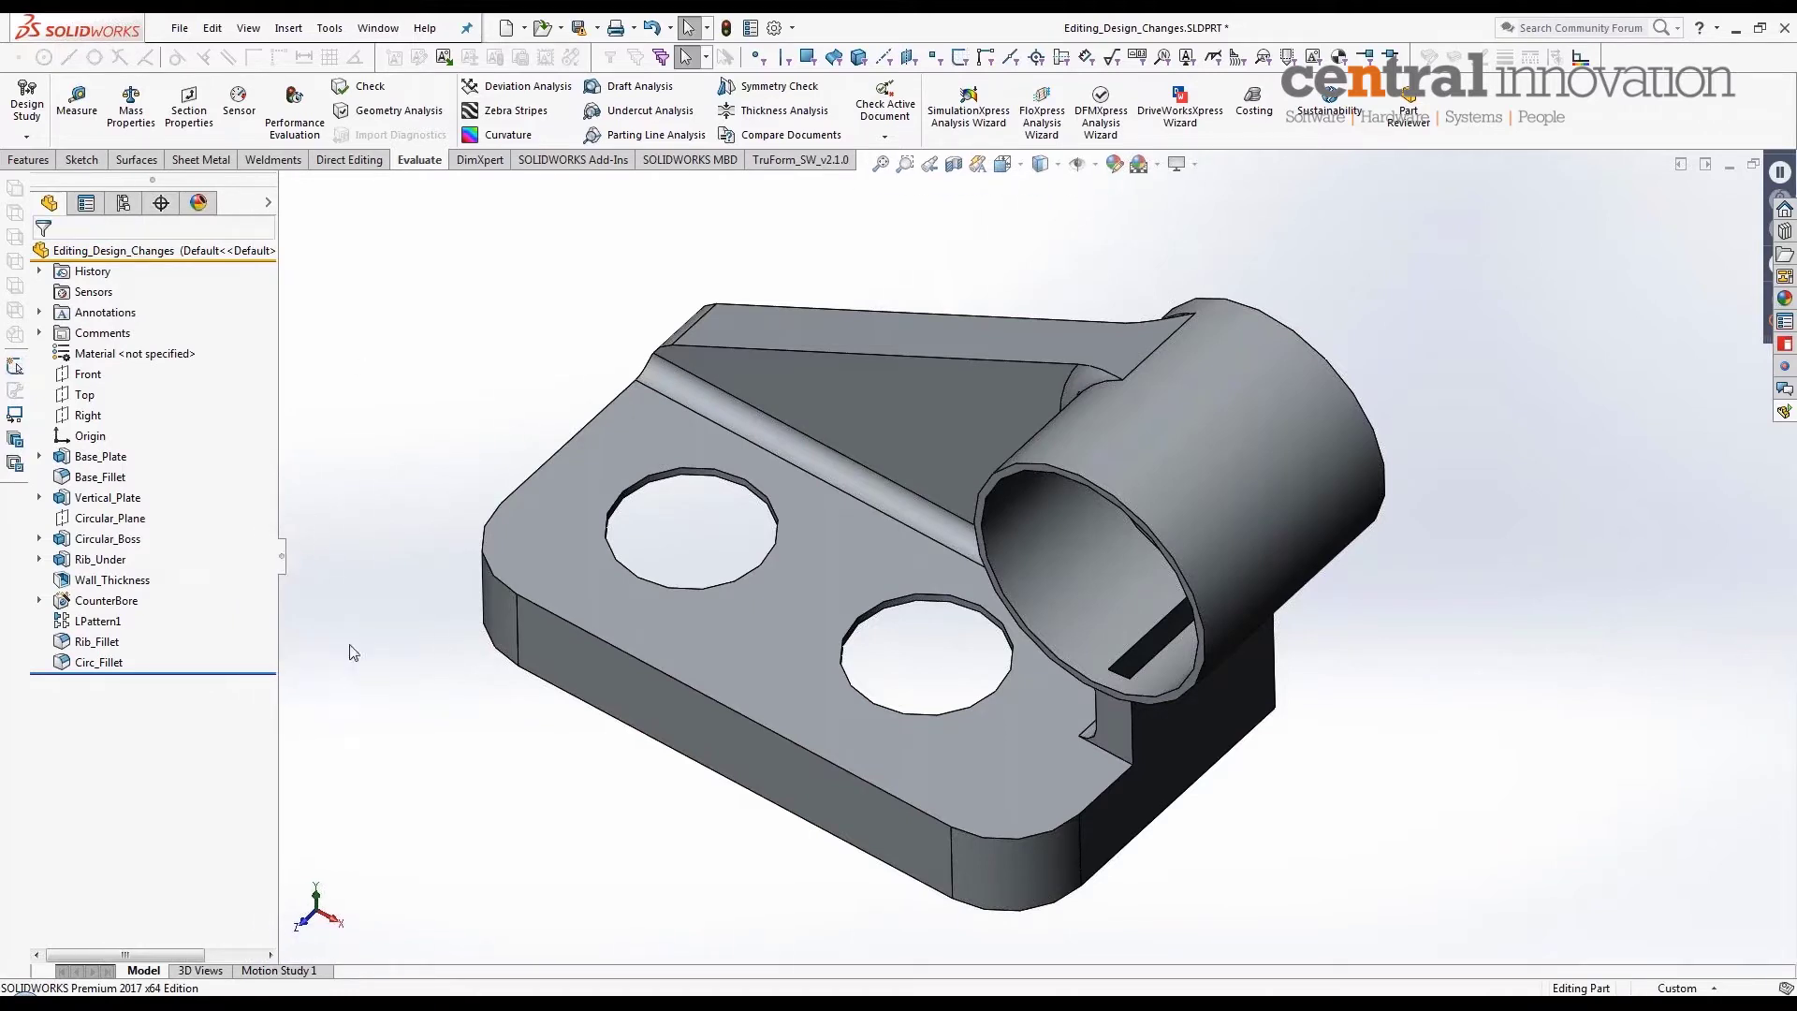
Step: Highlight LPattern1 on the model and examine the parent and child references of CounterBore in the feature tree
{"action": "middle_click_drag", "start_coordinate": [953, 704], "coordinate": [956, 688]}
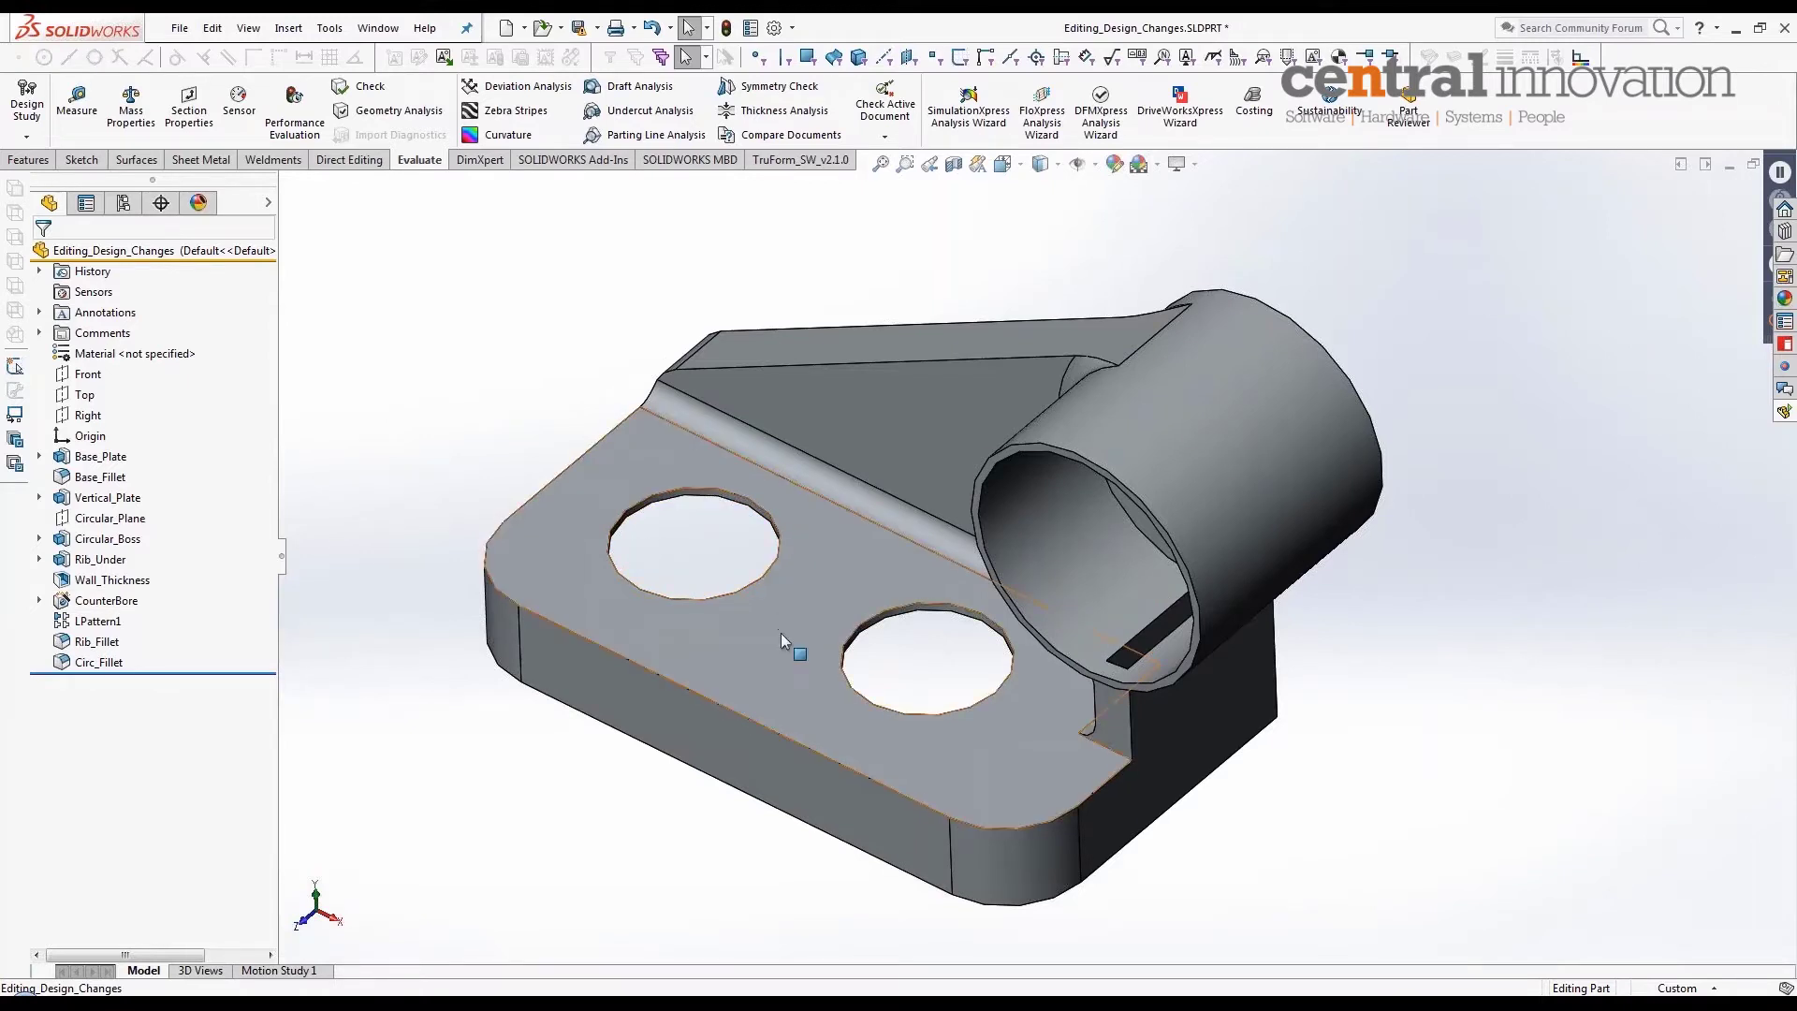
{"action": "left_click", "coordinate": [56, 623]}
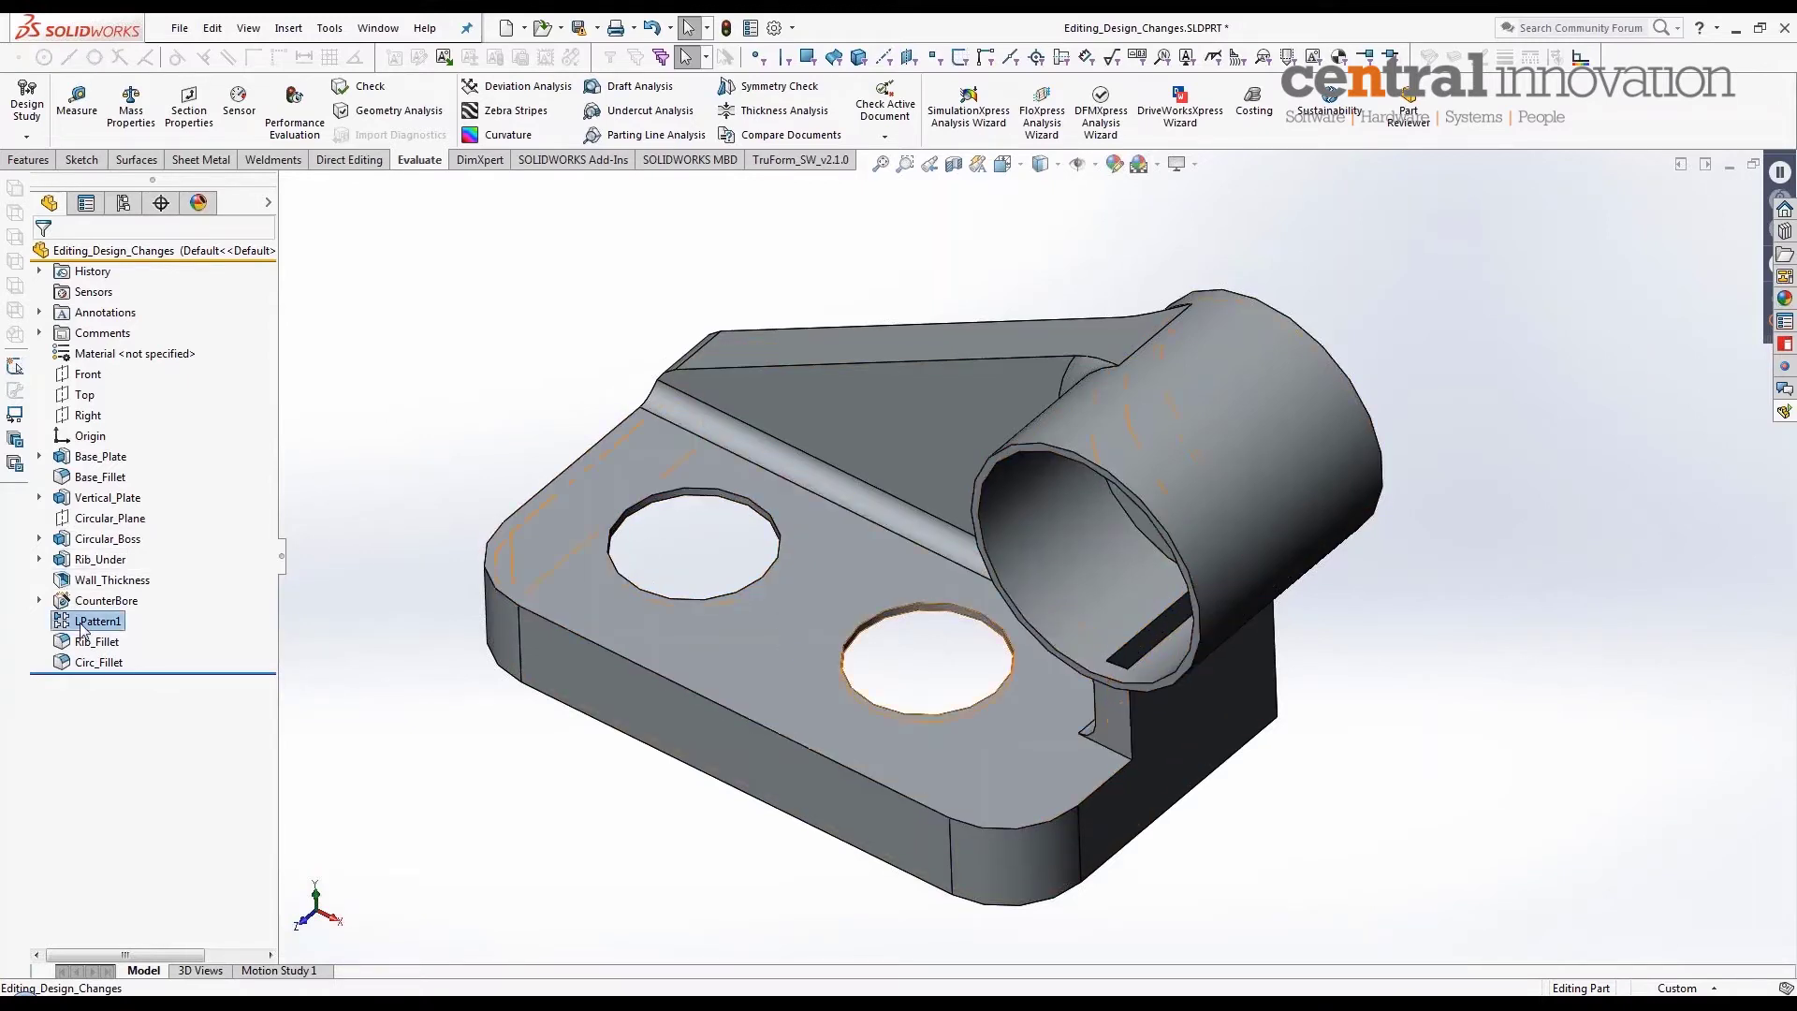
{"action": "left_click", "coordinate": [411, 733]}
{"action": "mouse_move", "coordinate": [122, 600]}
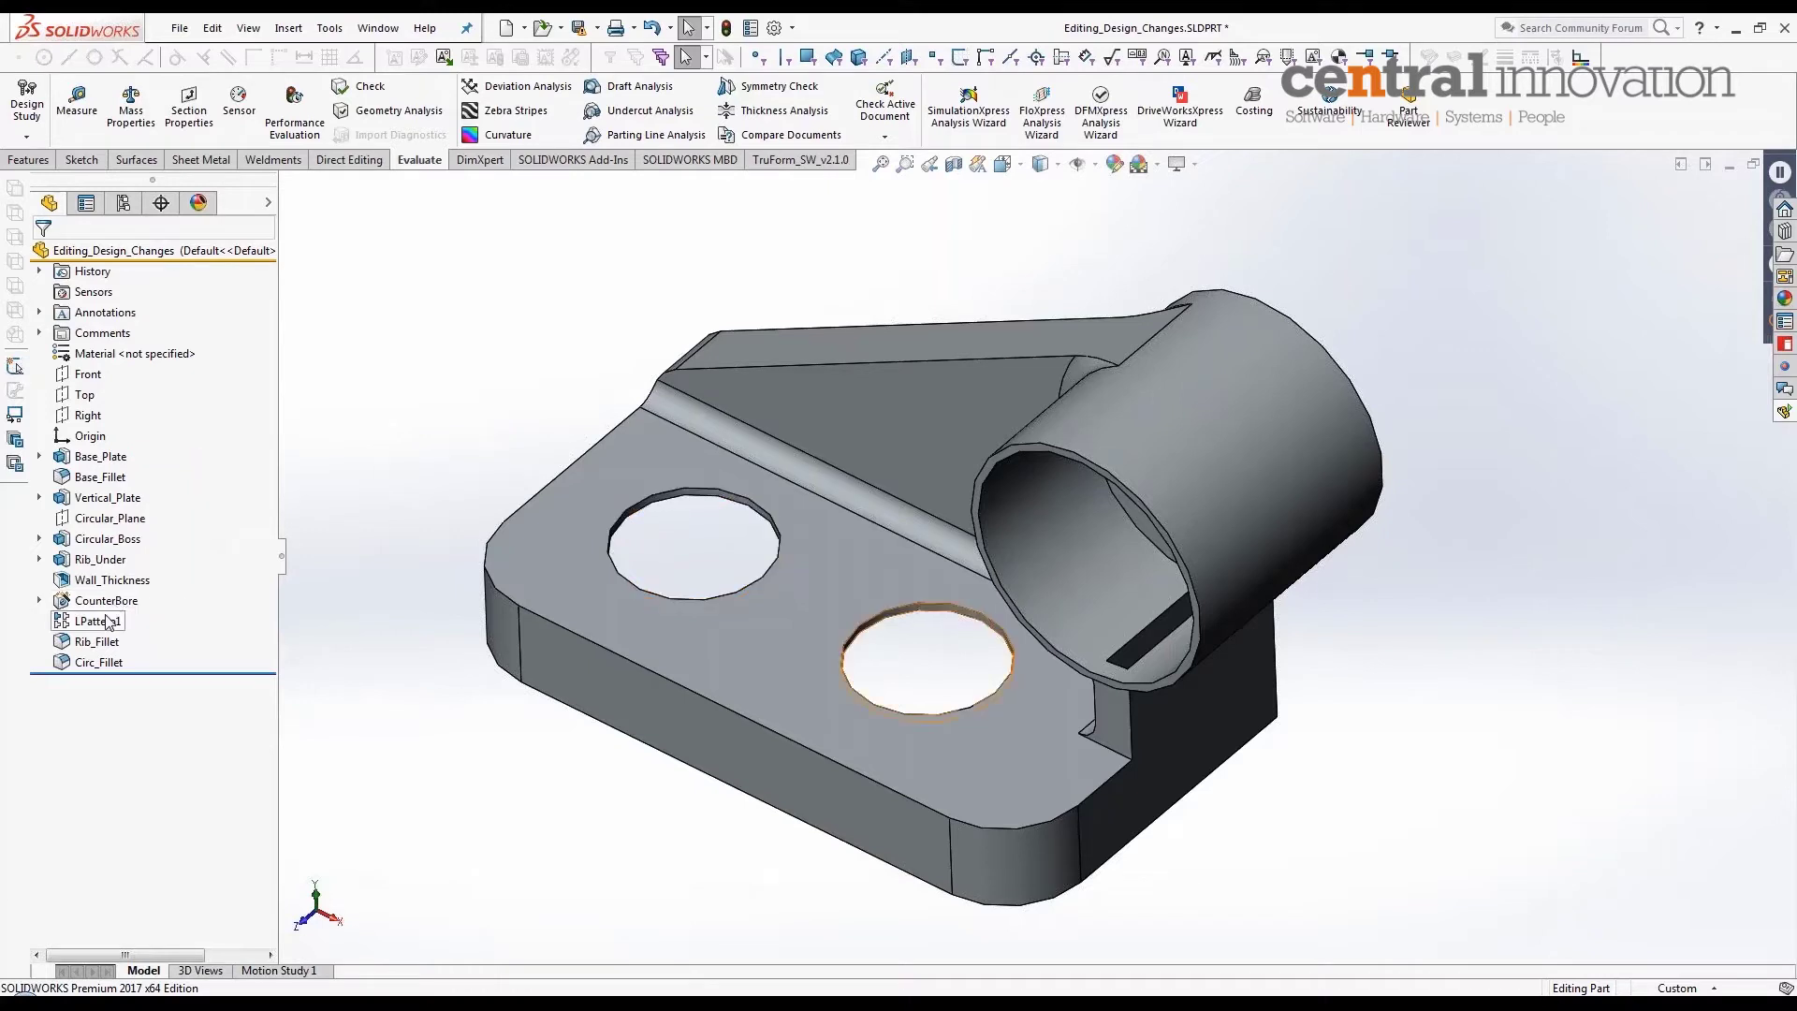
{"action": "mouse_move", "coordinate": [106, 606]}
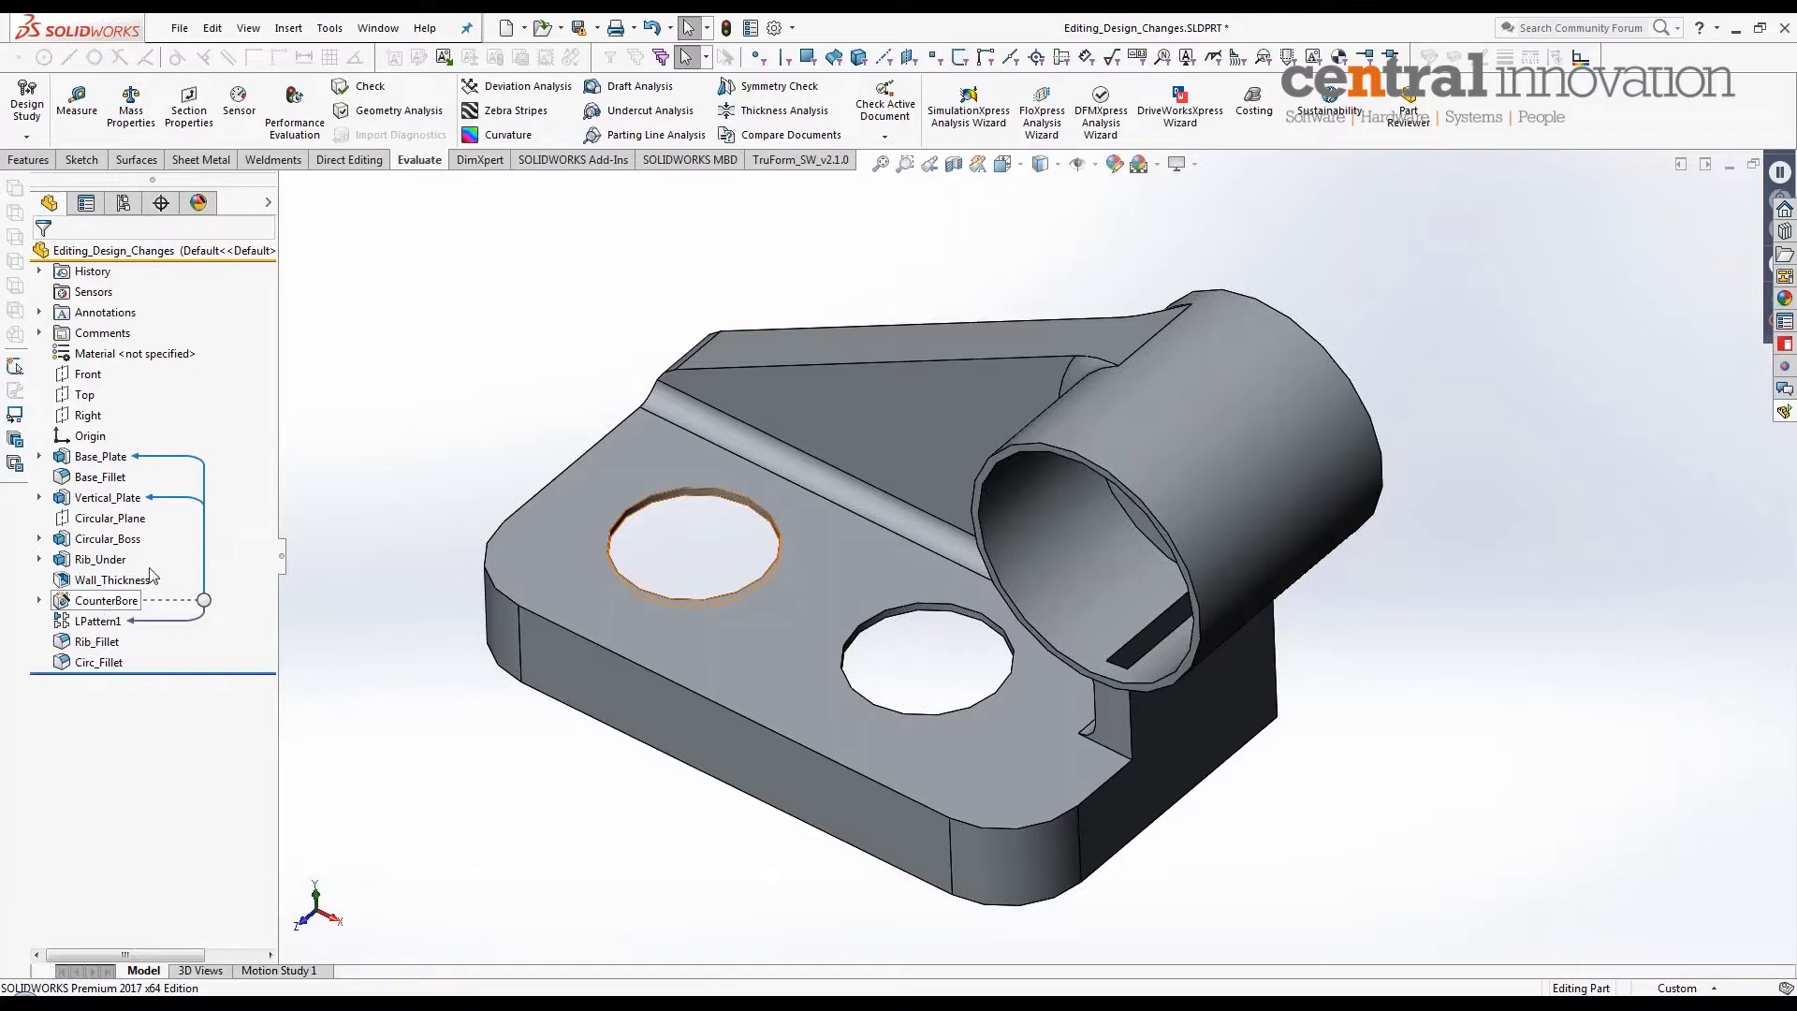
Step: Toggle the parent and child Dynamic Reference Visualization options of the part off and back on
{"action": "right_click", "coordinate": [112, 253]}
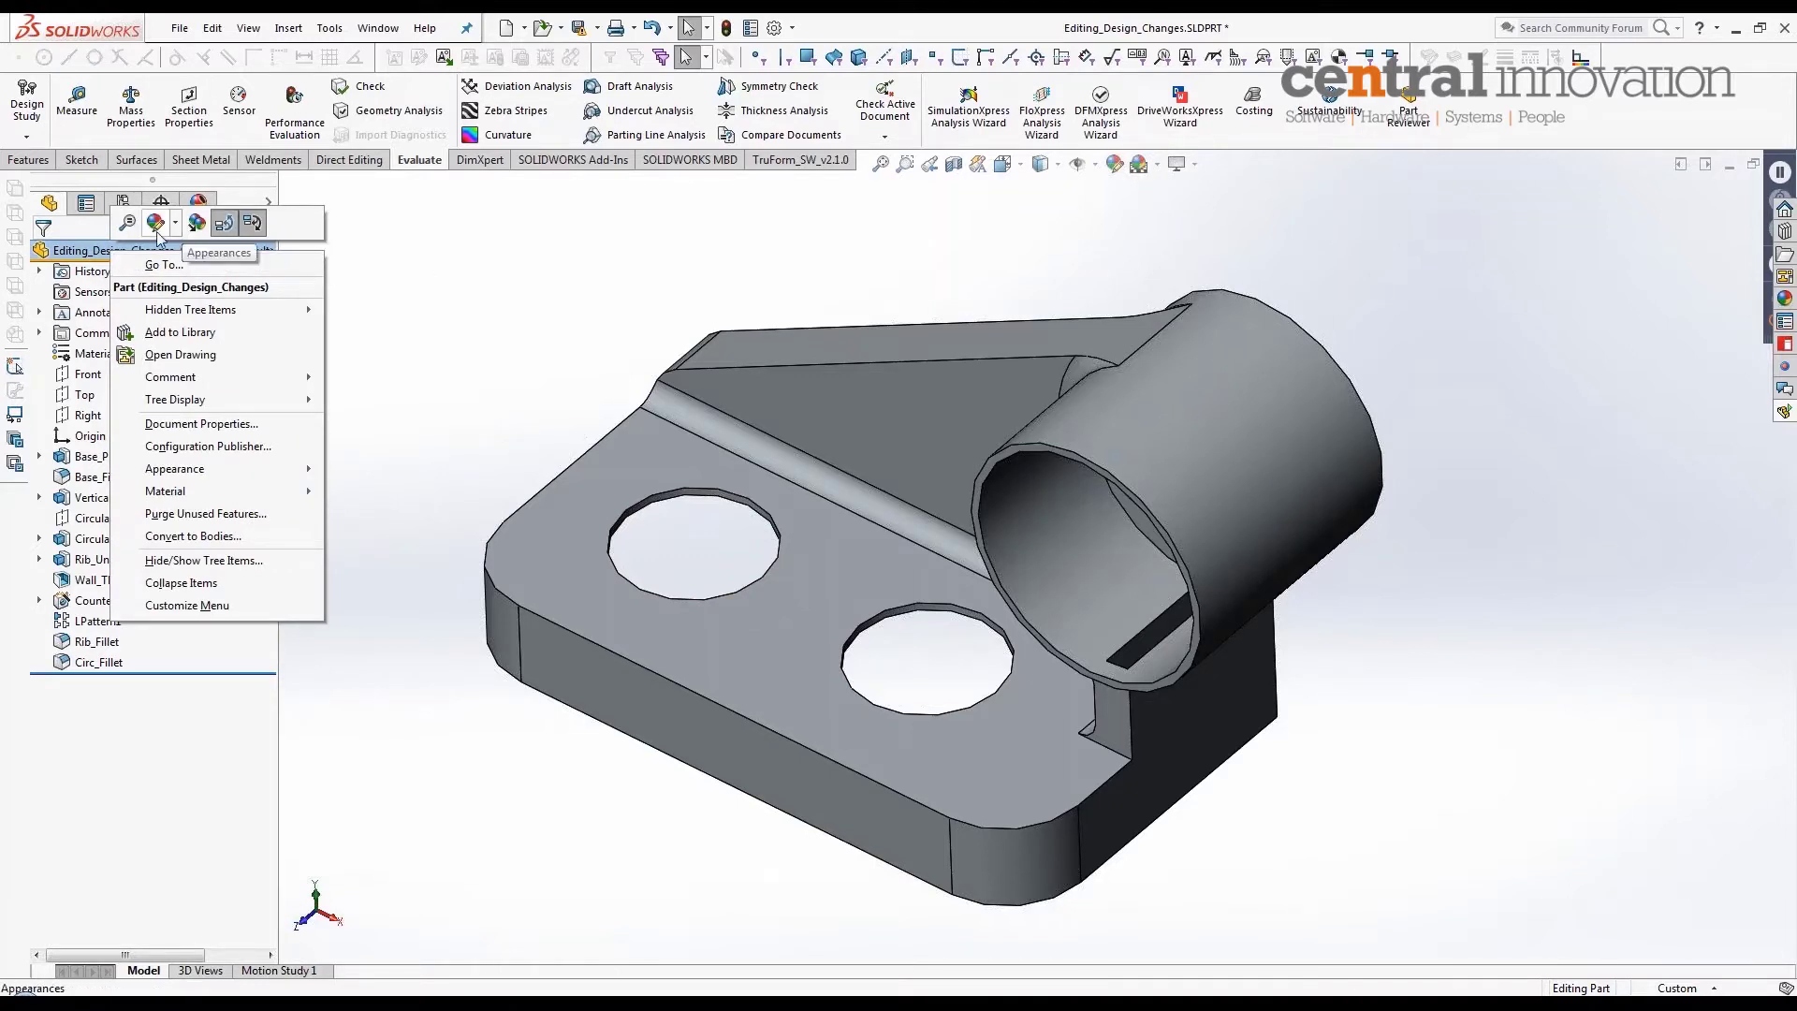
{"action": "left_click", "coordinate": [251, 228]}
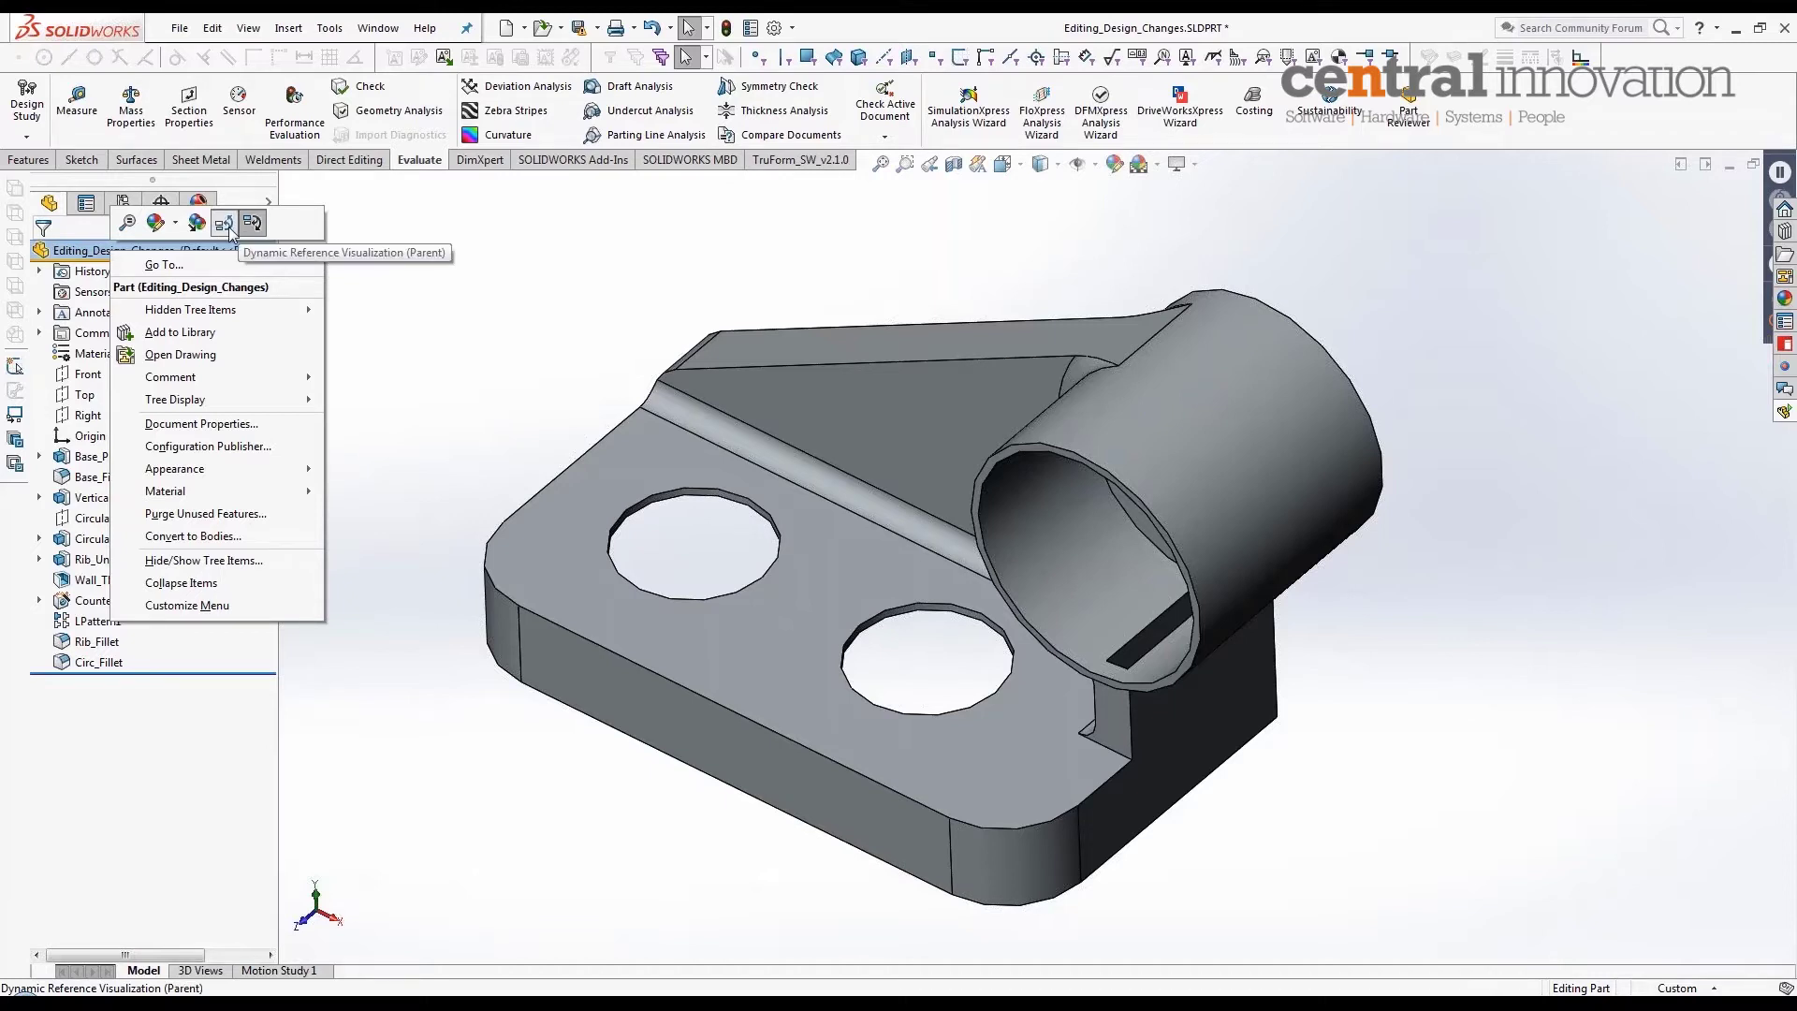
{"action": "left_click", "coordinate": [232, 228]}
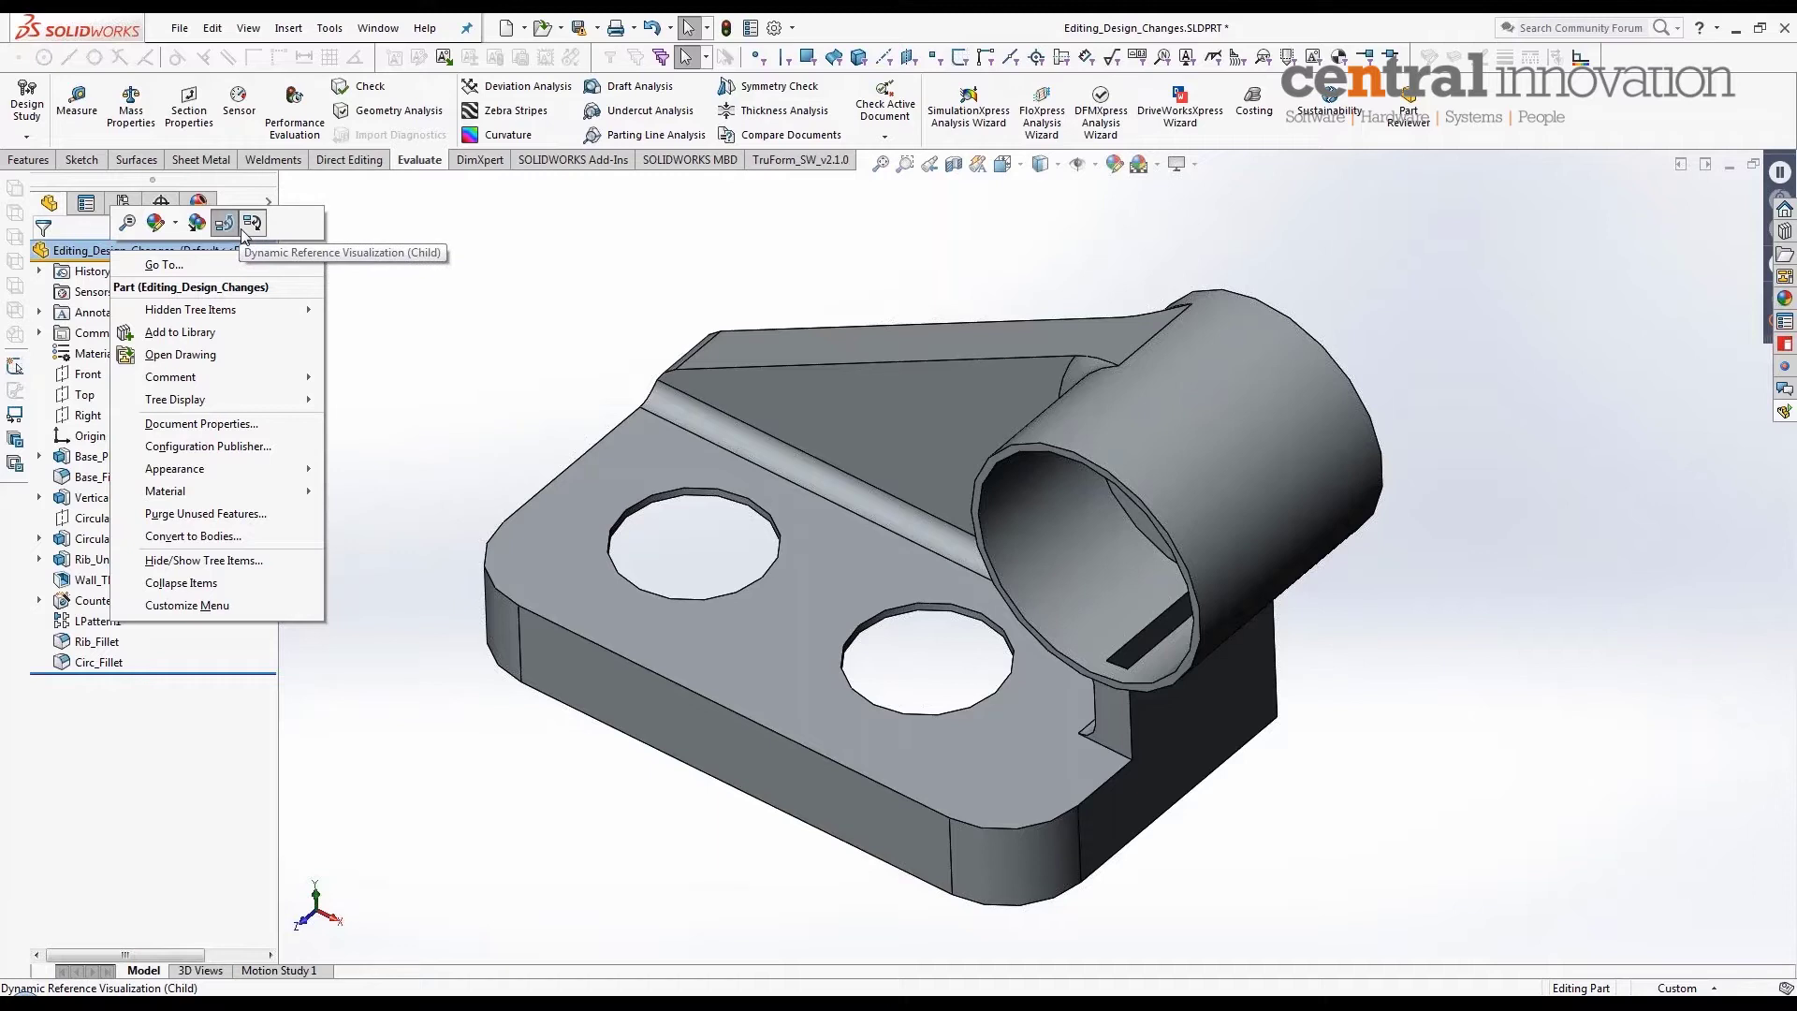
{"action": "left_click", "coordinate": [248, 227]}
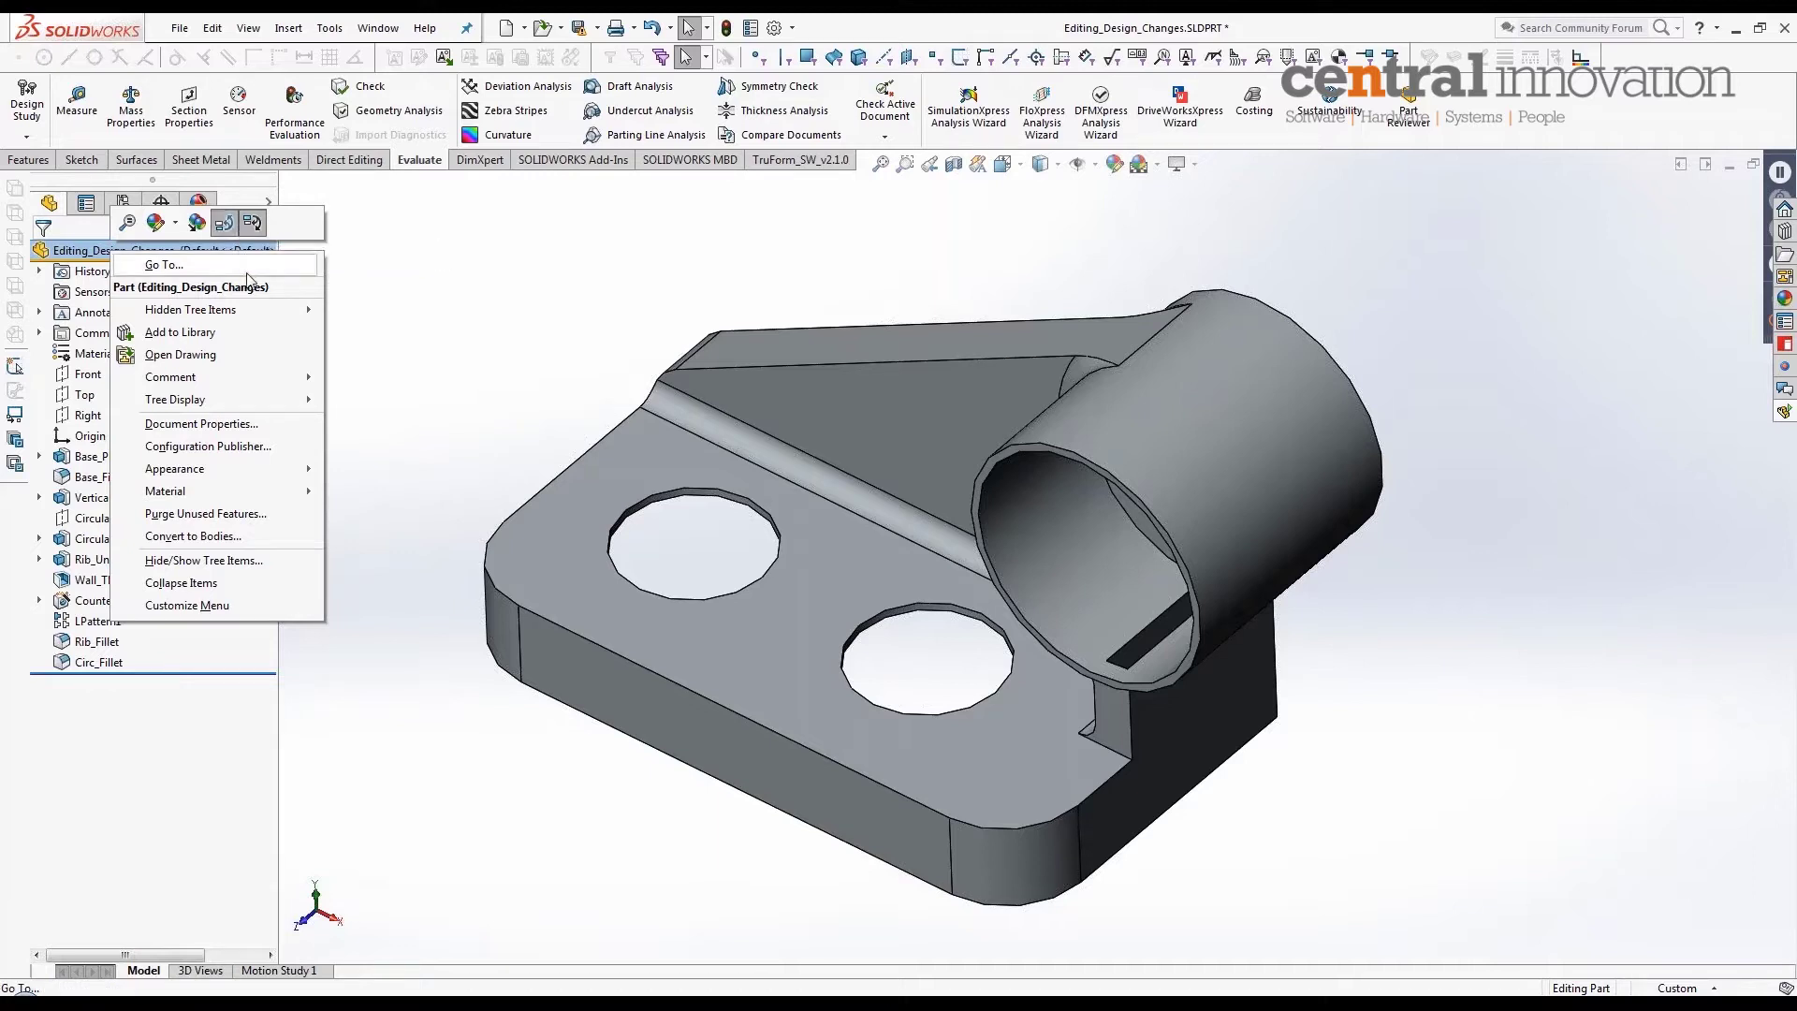
{"action": "left_click", "coordinate": [370, 548]}
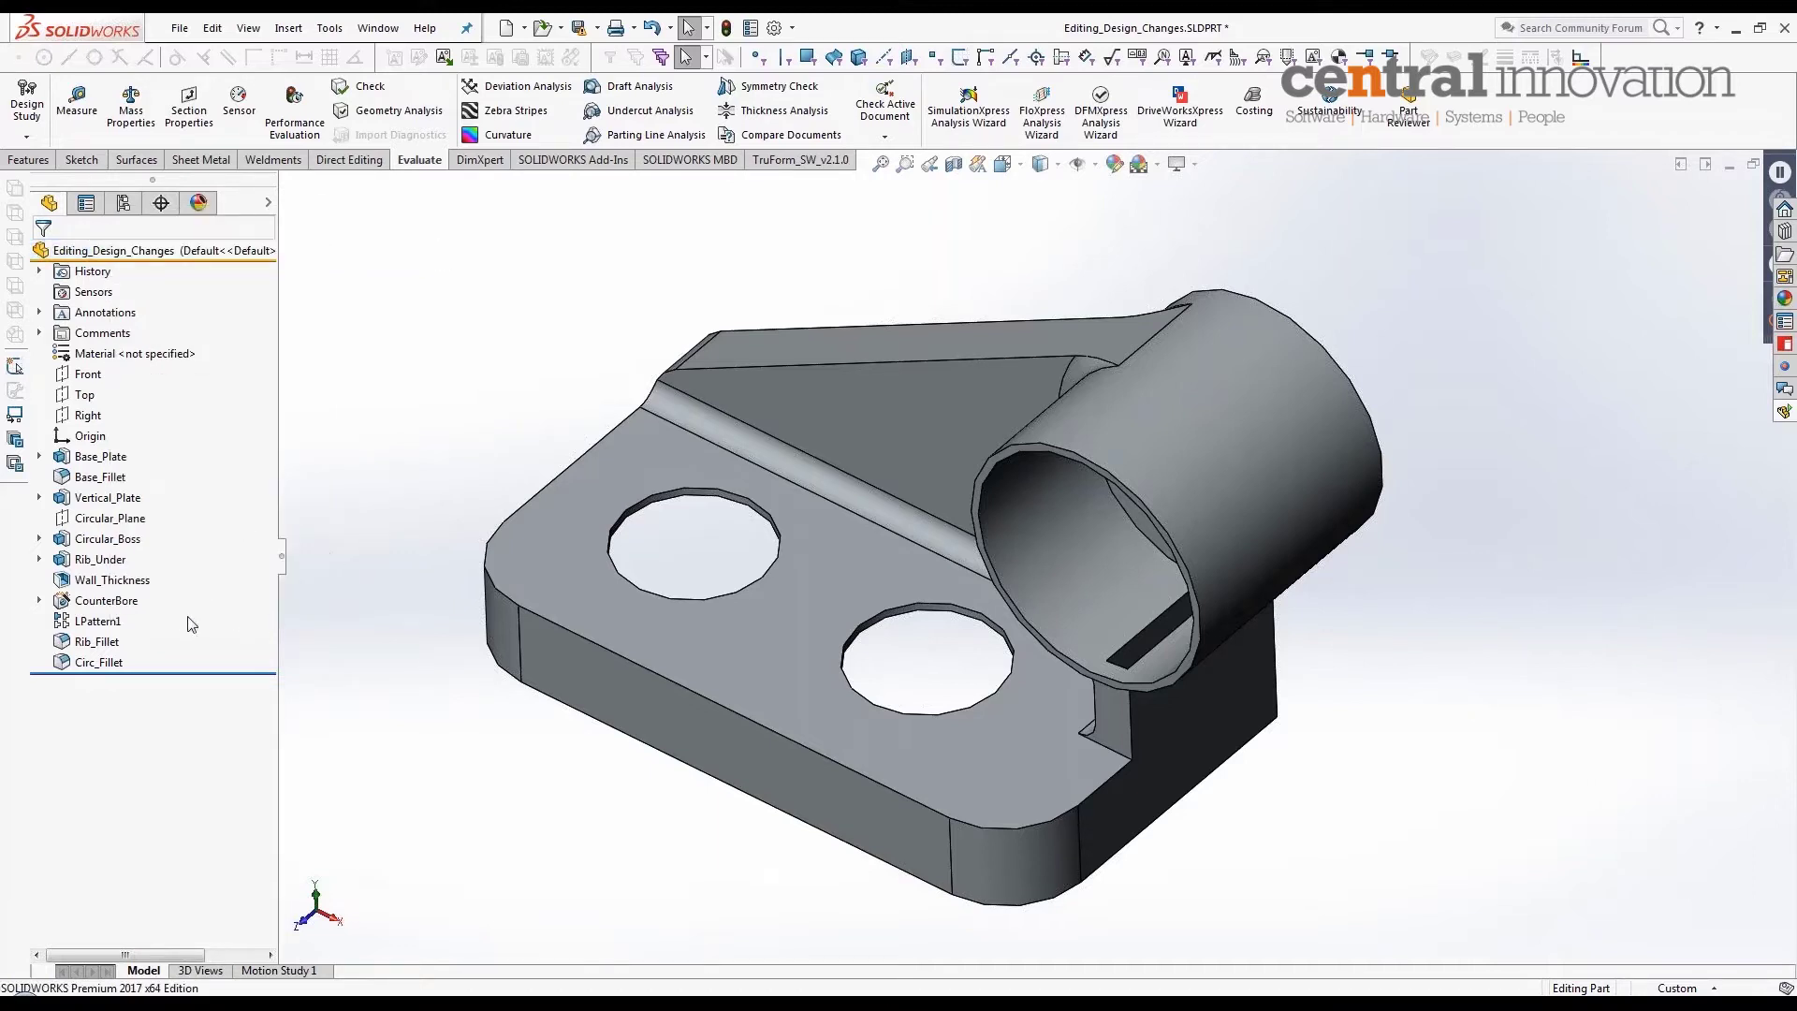
Step: Open the Parent/Child Relationships of CounterBore and inspect its parents Sketch5, Base_Plate and Vertical_Plate on the model
{"action": "right_click", "coordinate": [114, 604]}
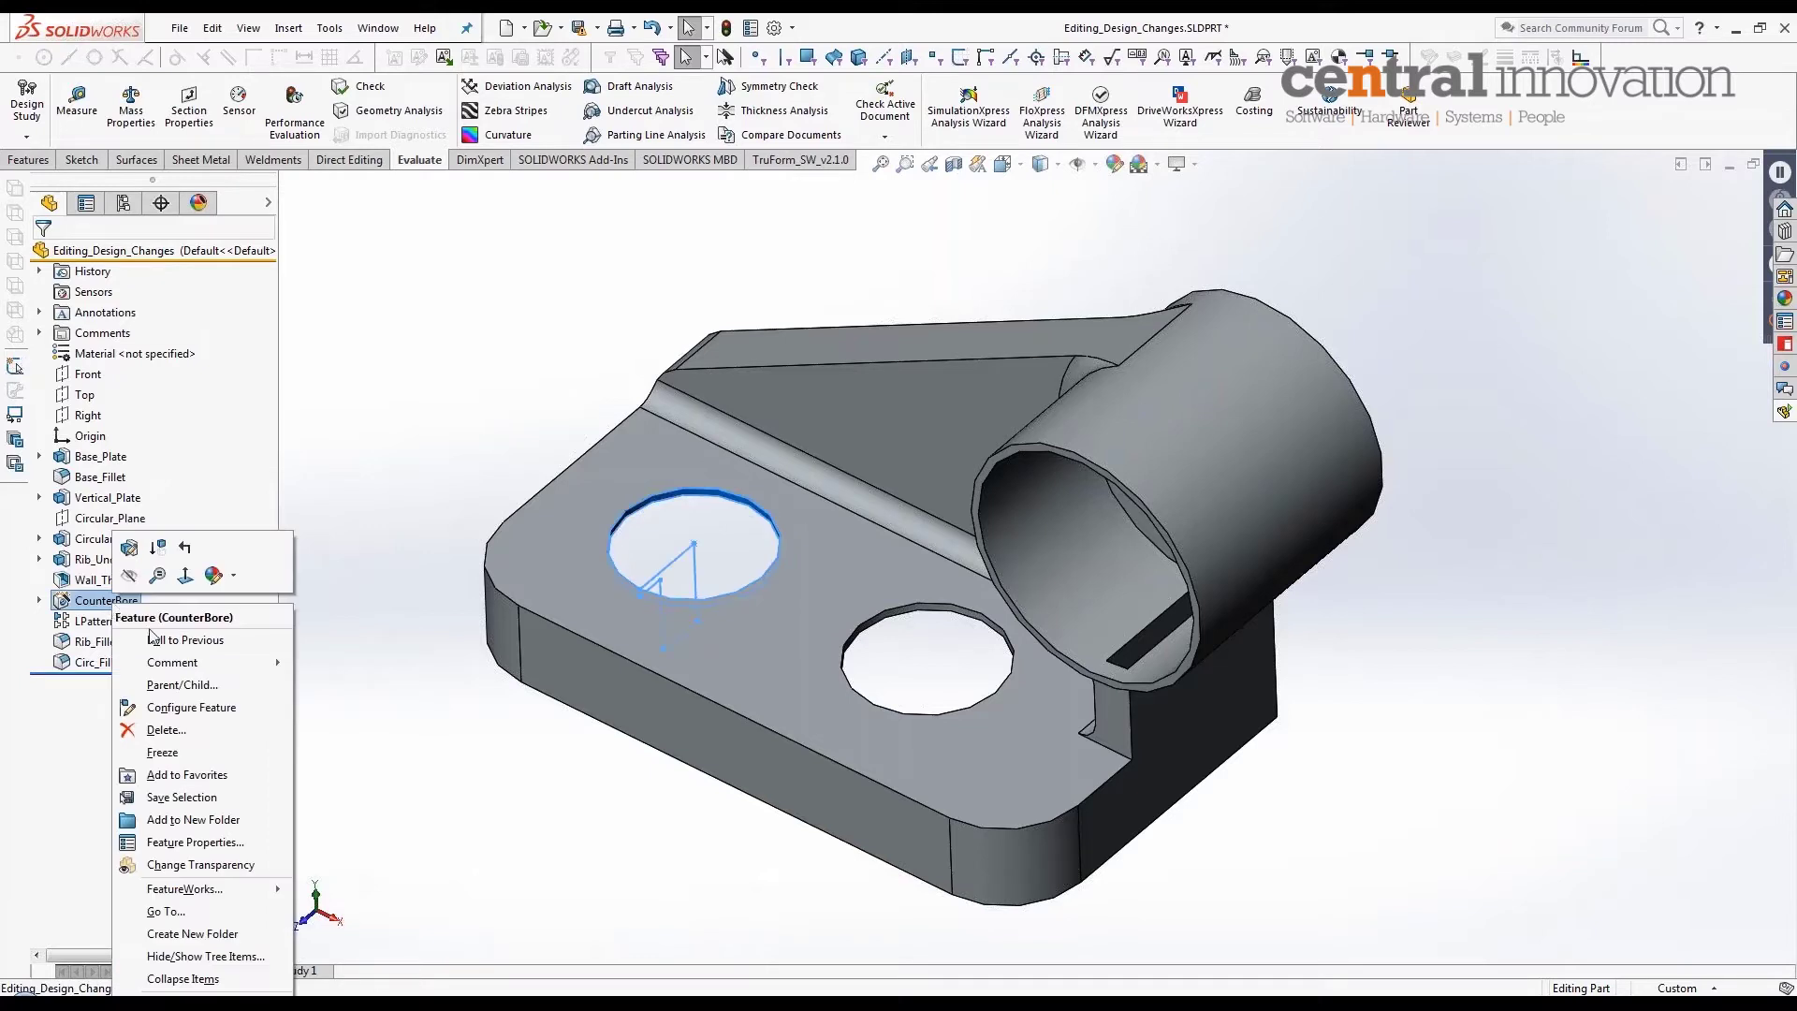
{"action": "left_click", "coordinate": [172, 686]}
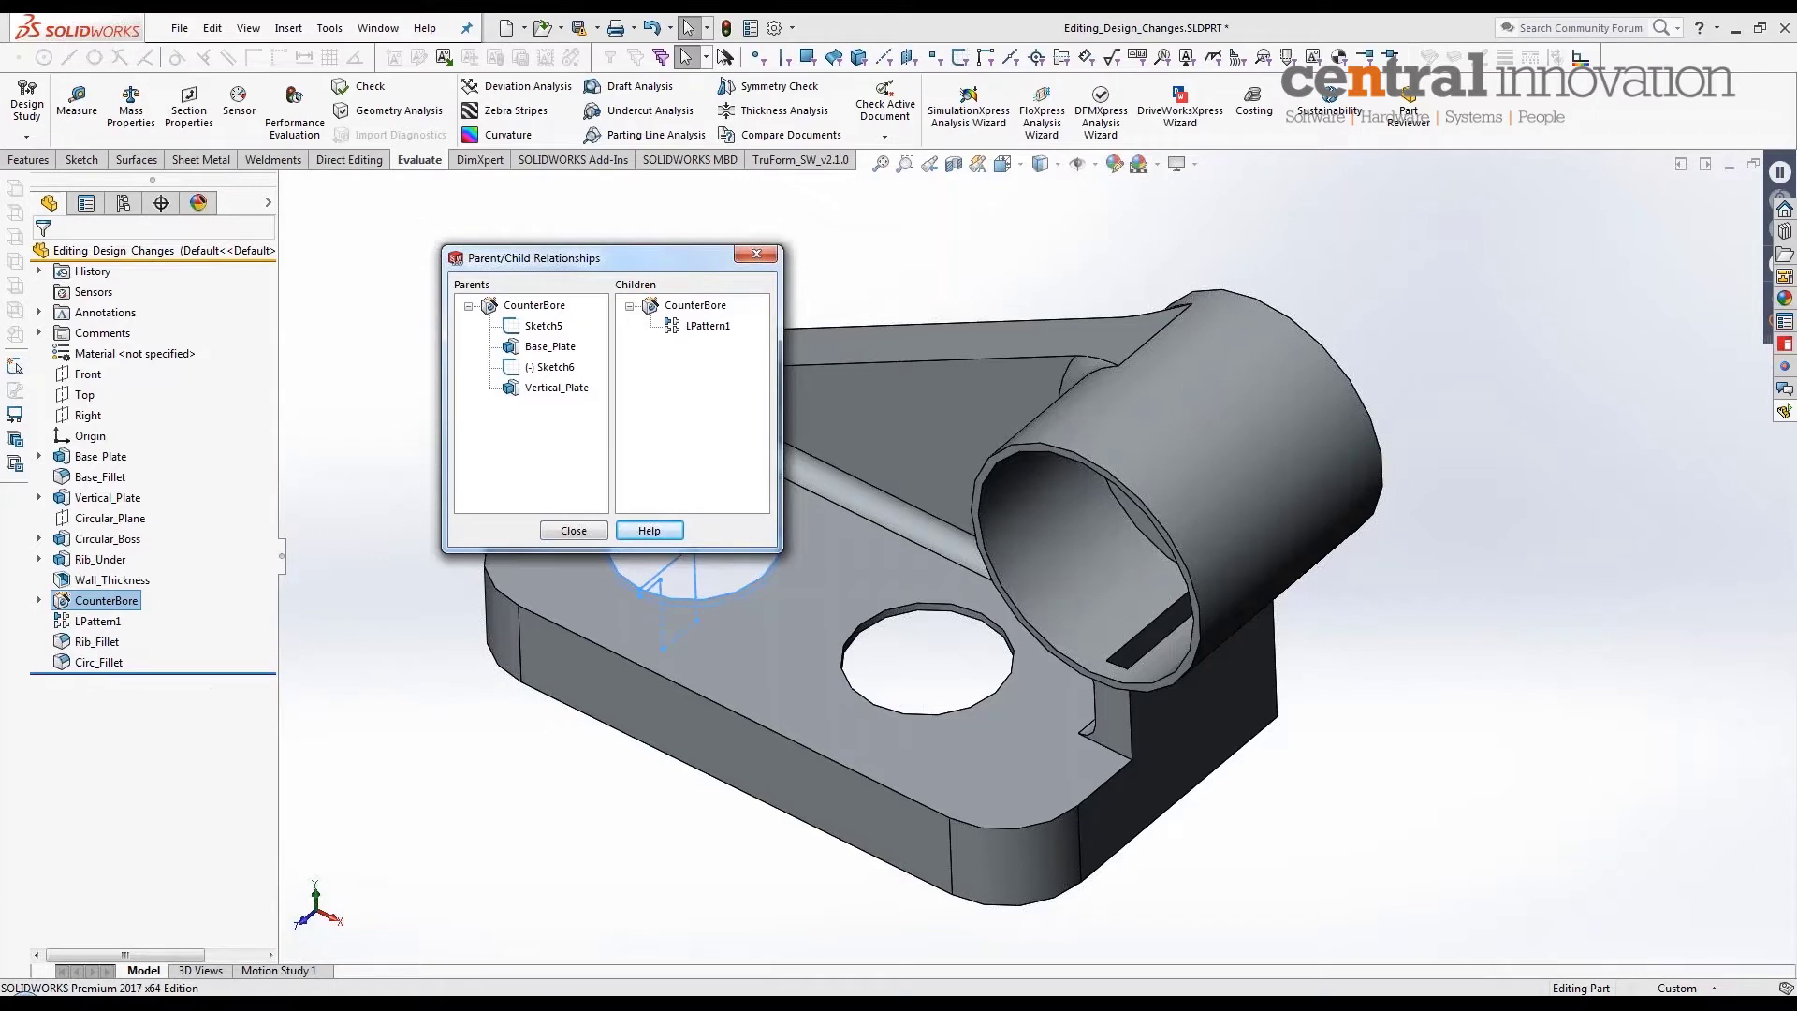
{"action": "left_click_drag", "start_coordinate": [618, 265], "coordinate": [589, 267]}
{"action": "left_click", "coordinate": [516, 309]}
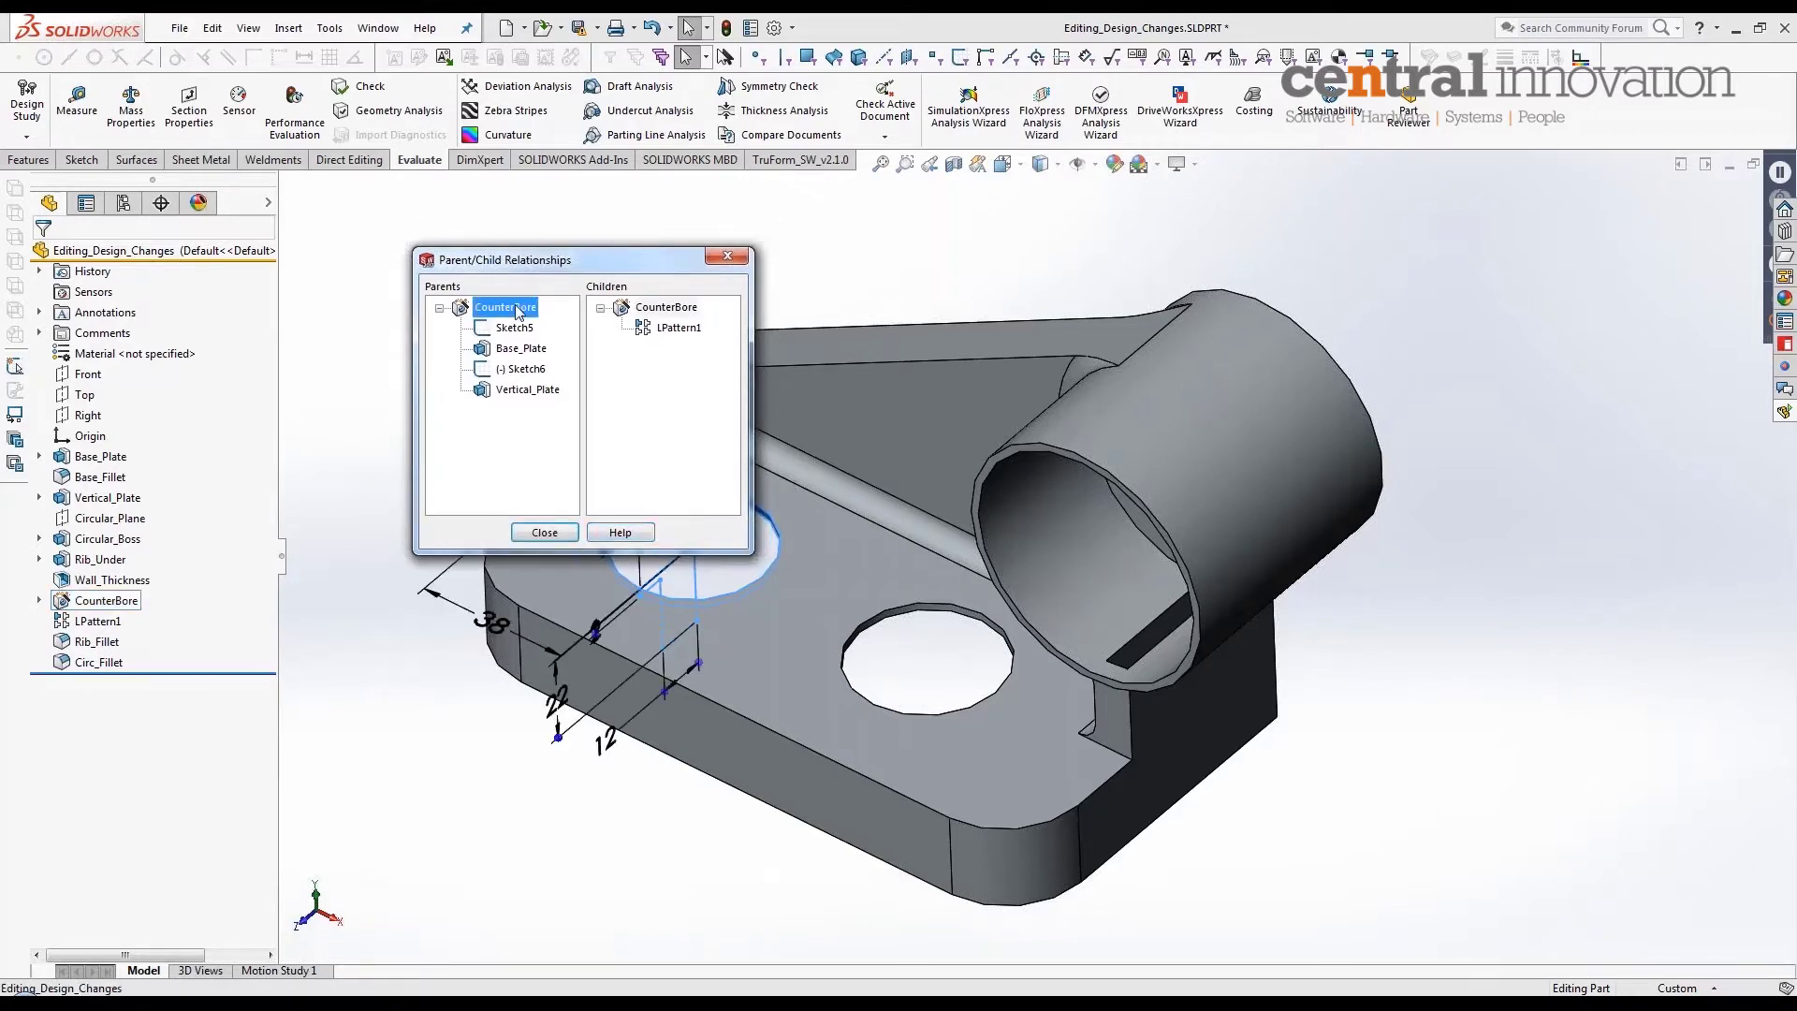
{"action": "left_click_drag", "start_coordinate": [561, 260], "coordinate": [432, 217]}
{"action": "left_click", "coordinate": [398, 290]}
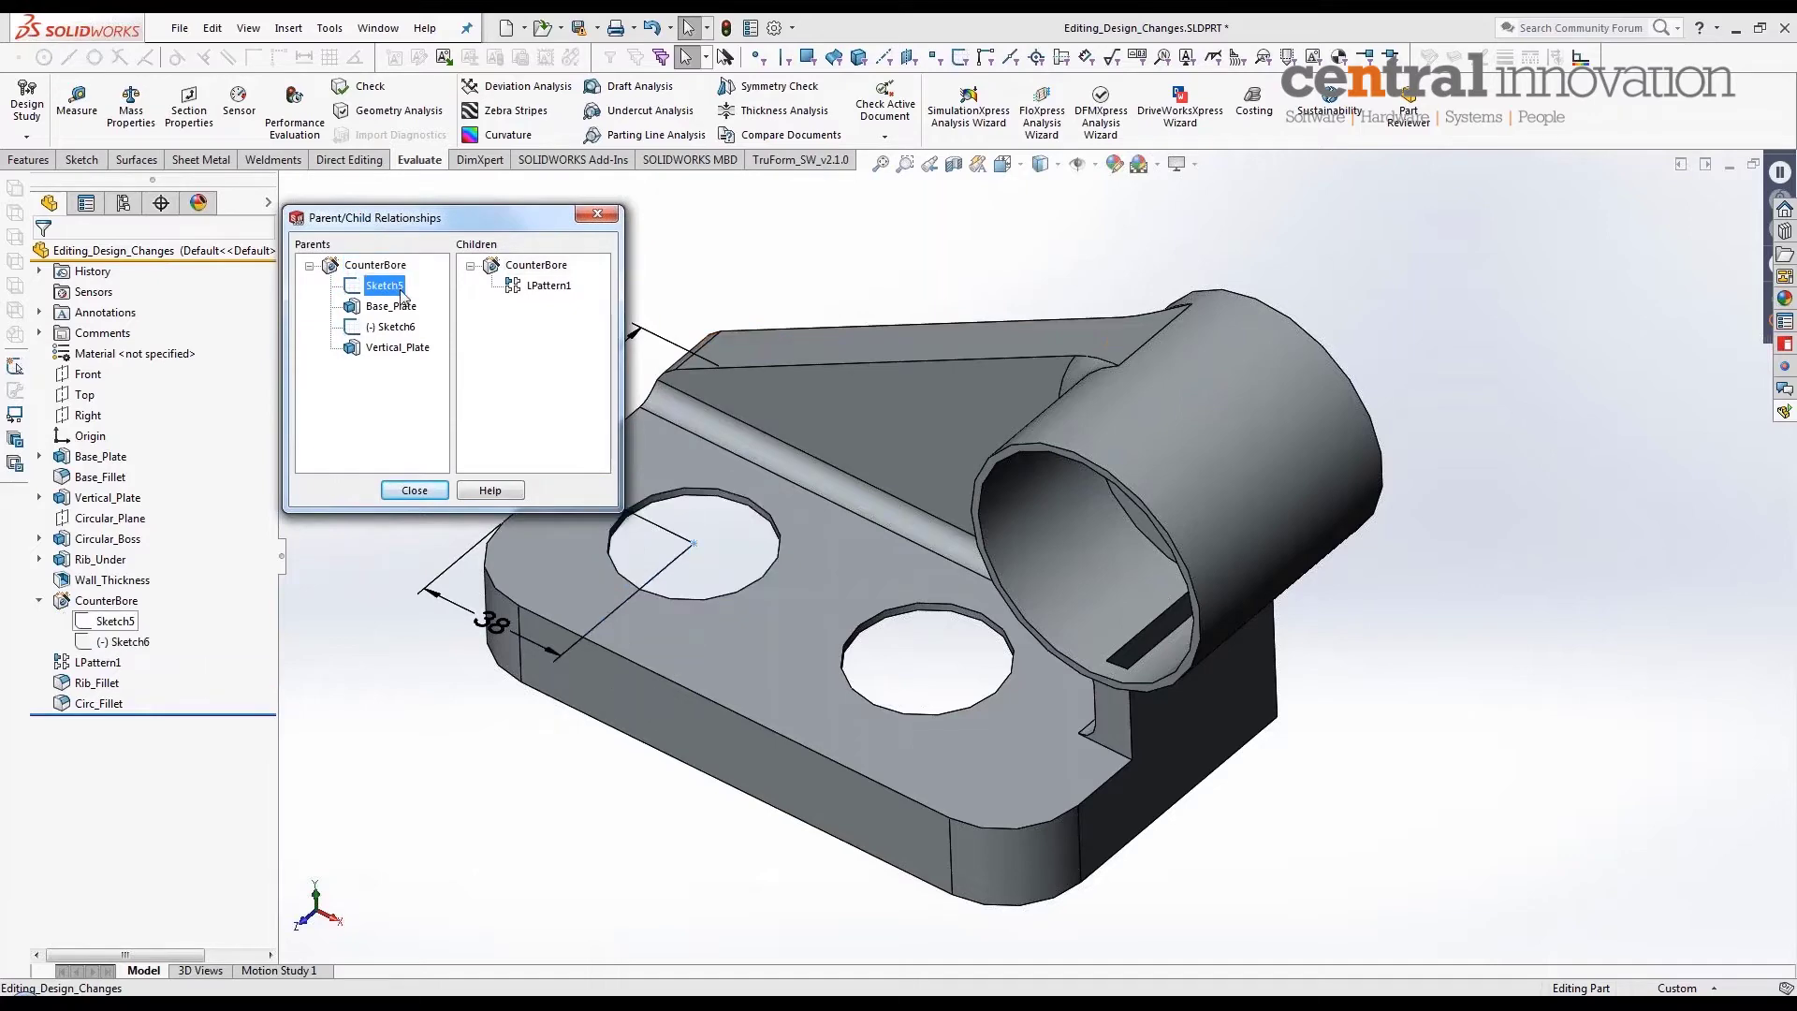
{"action": "left_click", "coordinate": [405, 311]}
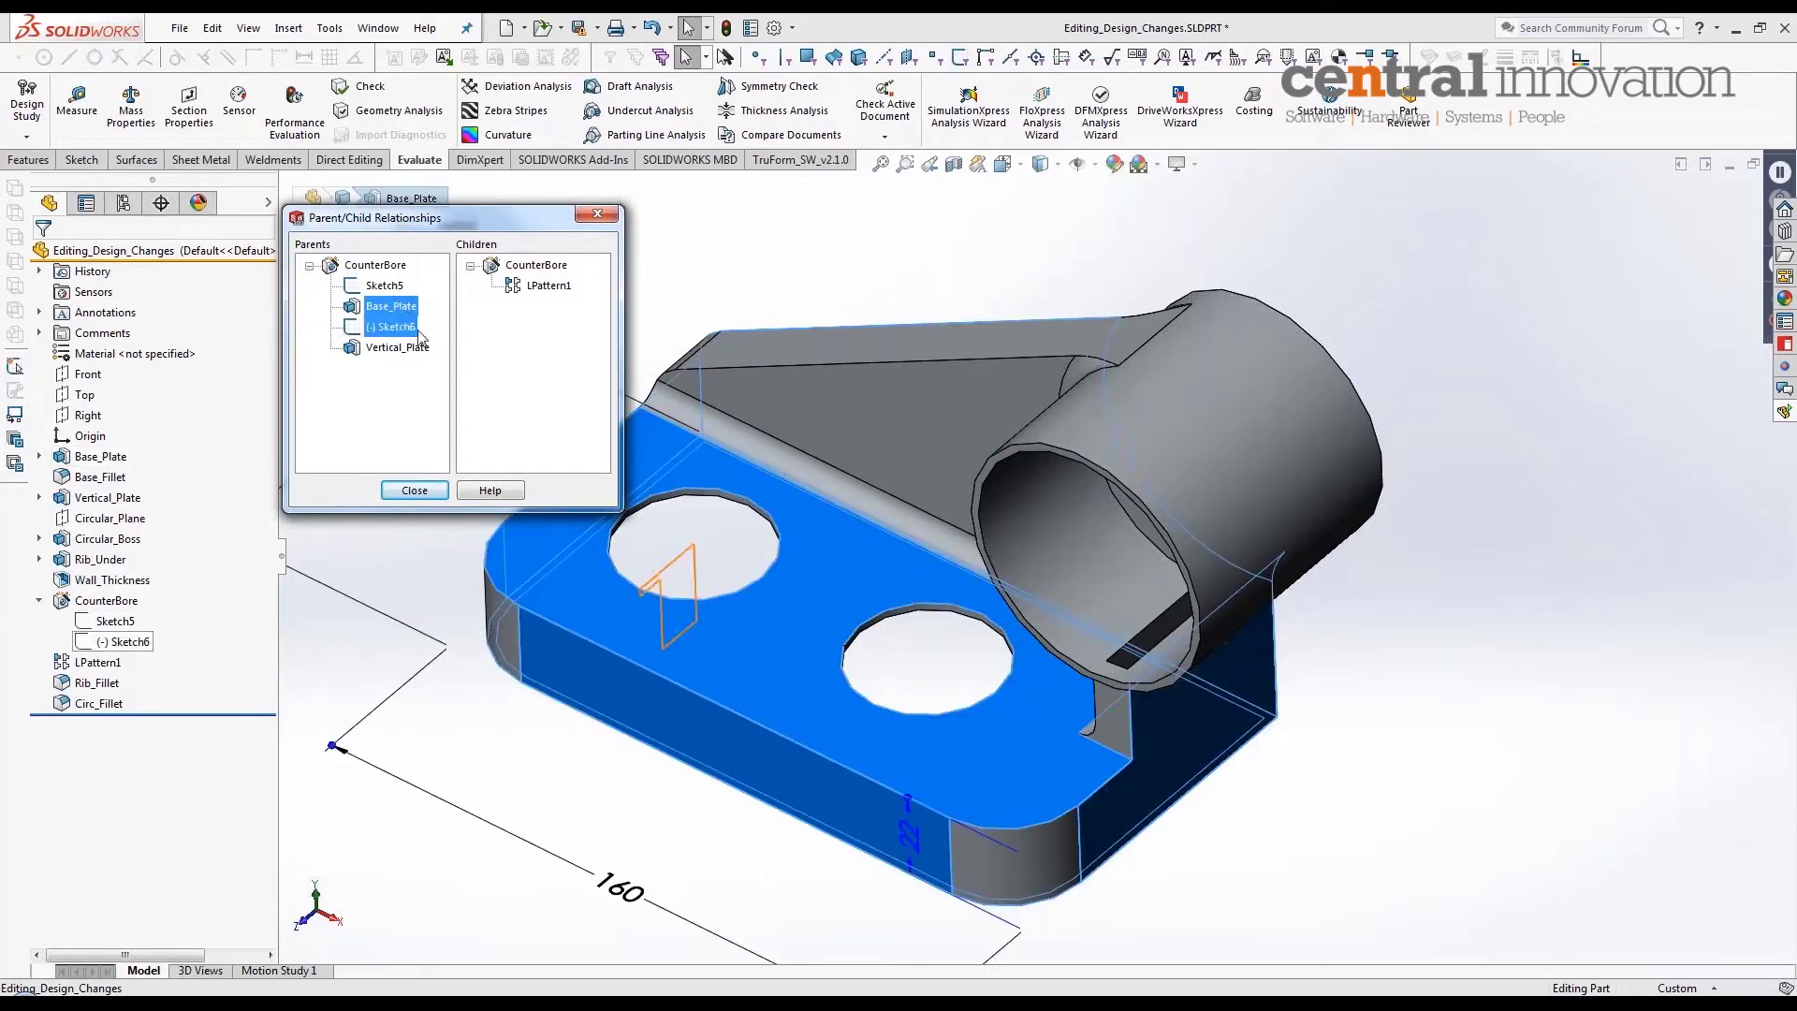
{"action": "left_click_drag", "start_coordinate": [557, 217], "coordinate": [761, 215]}
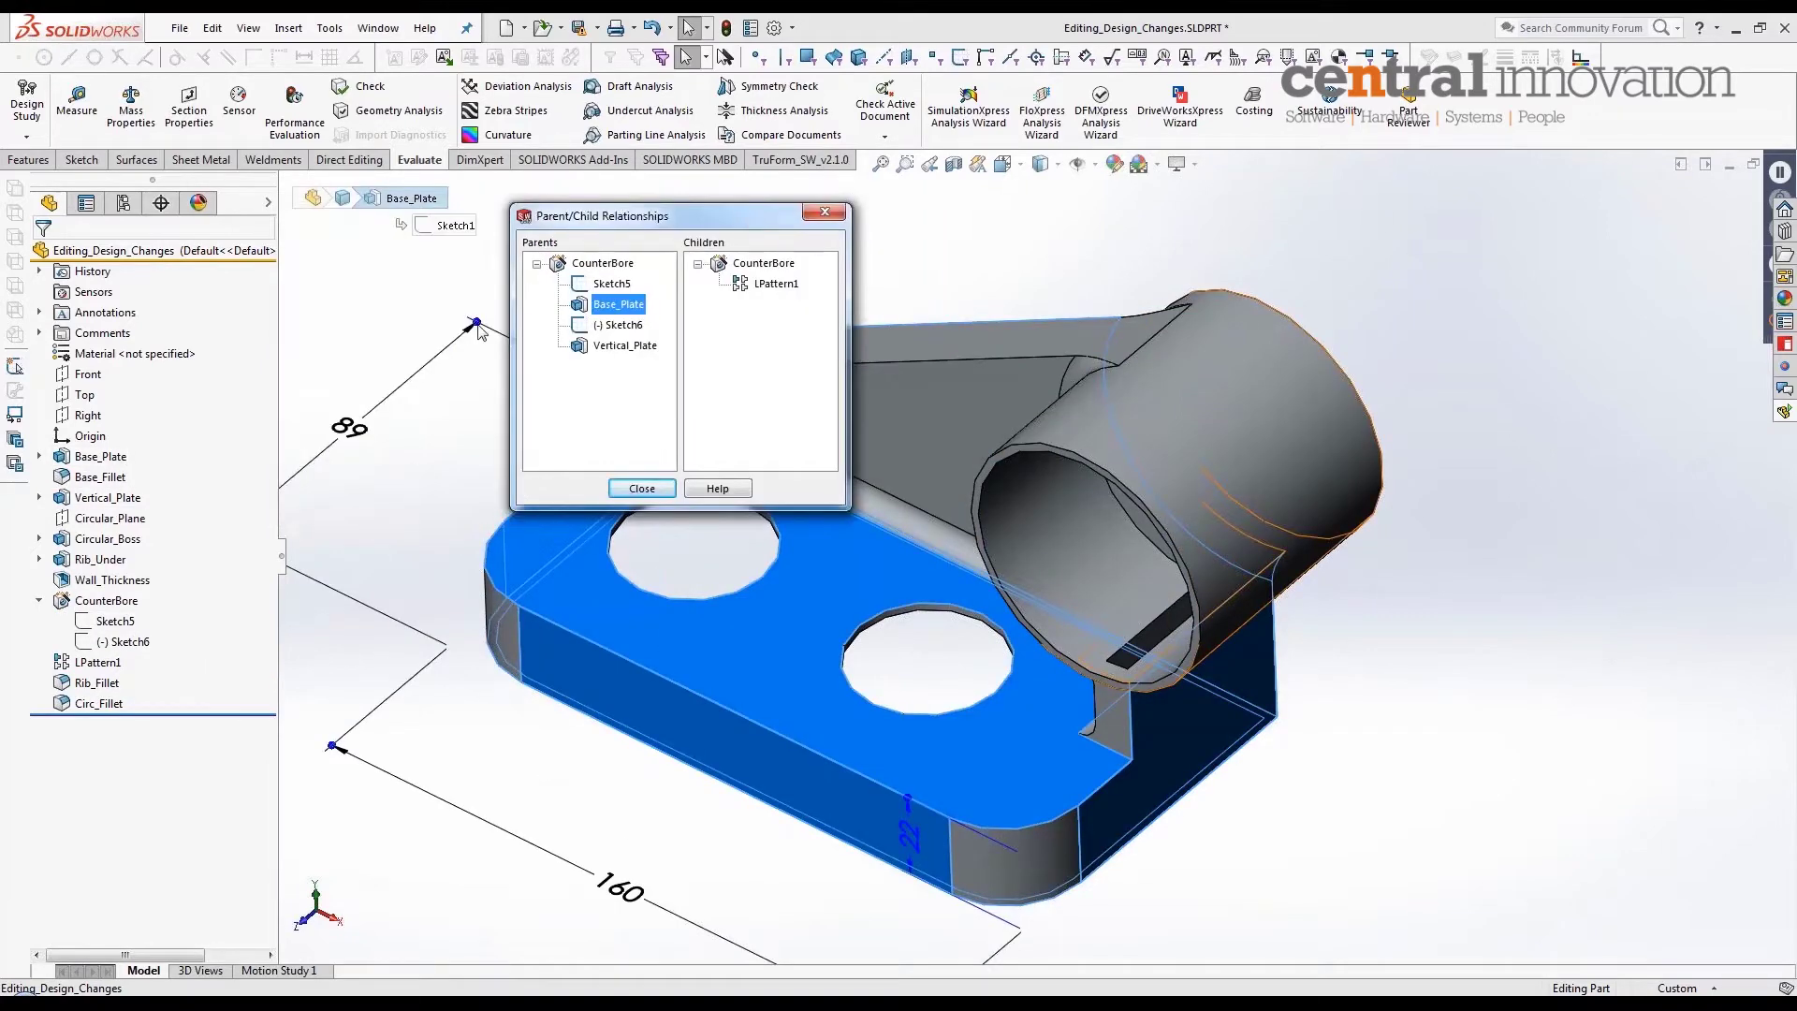
{"action": "left_click", "coordinate": [611, 346], "text": "ctrl"}
{"action": "left_click", "coordinate": [610, 346]}
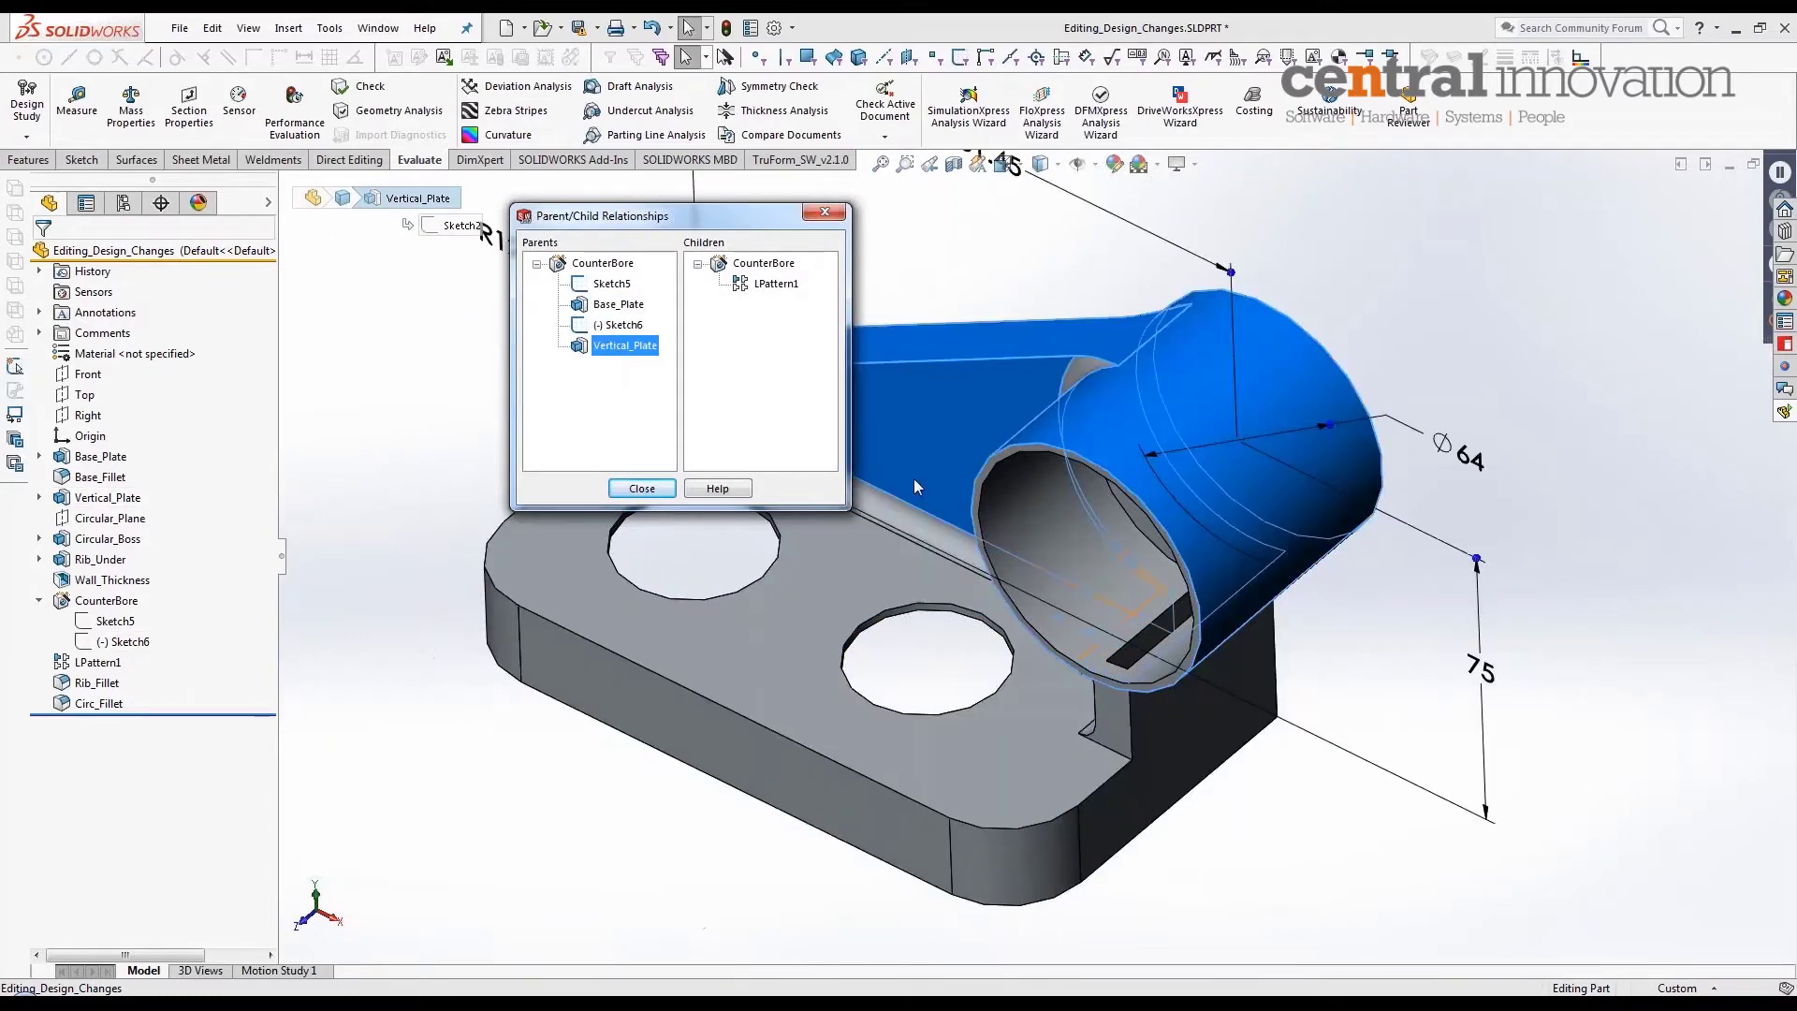
Step: Compare CounterBore with its parents Base_Plate and Vertical_Plate by highlighting each of them again from the Parents list
{"action": "left_click_drag", "start_coordinate": [670, 216], "coordinate": [577, 244]}
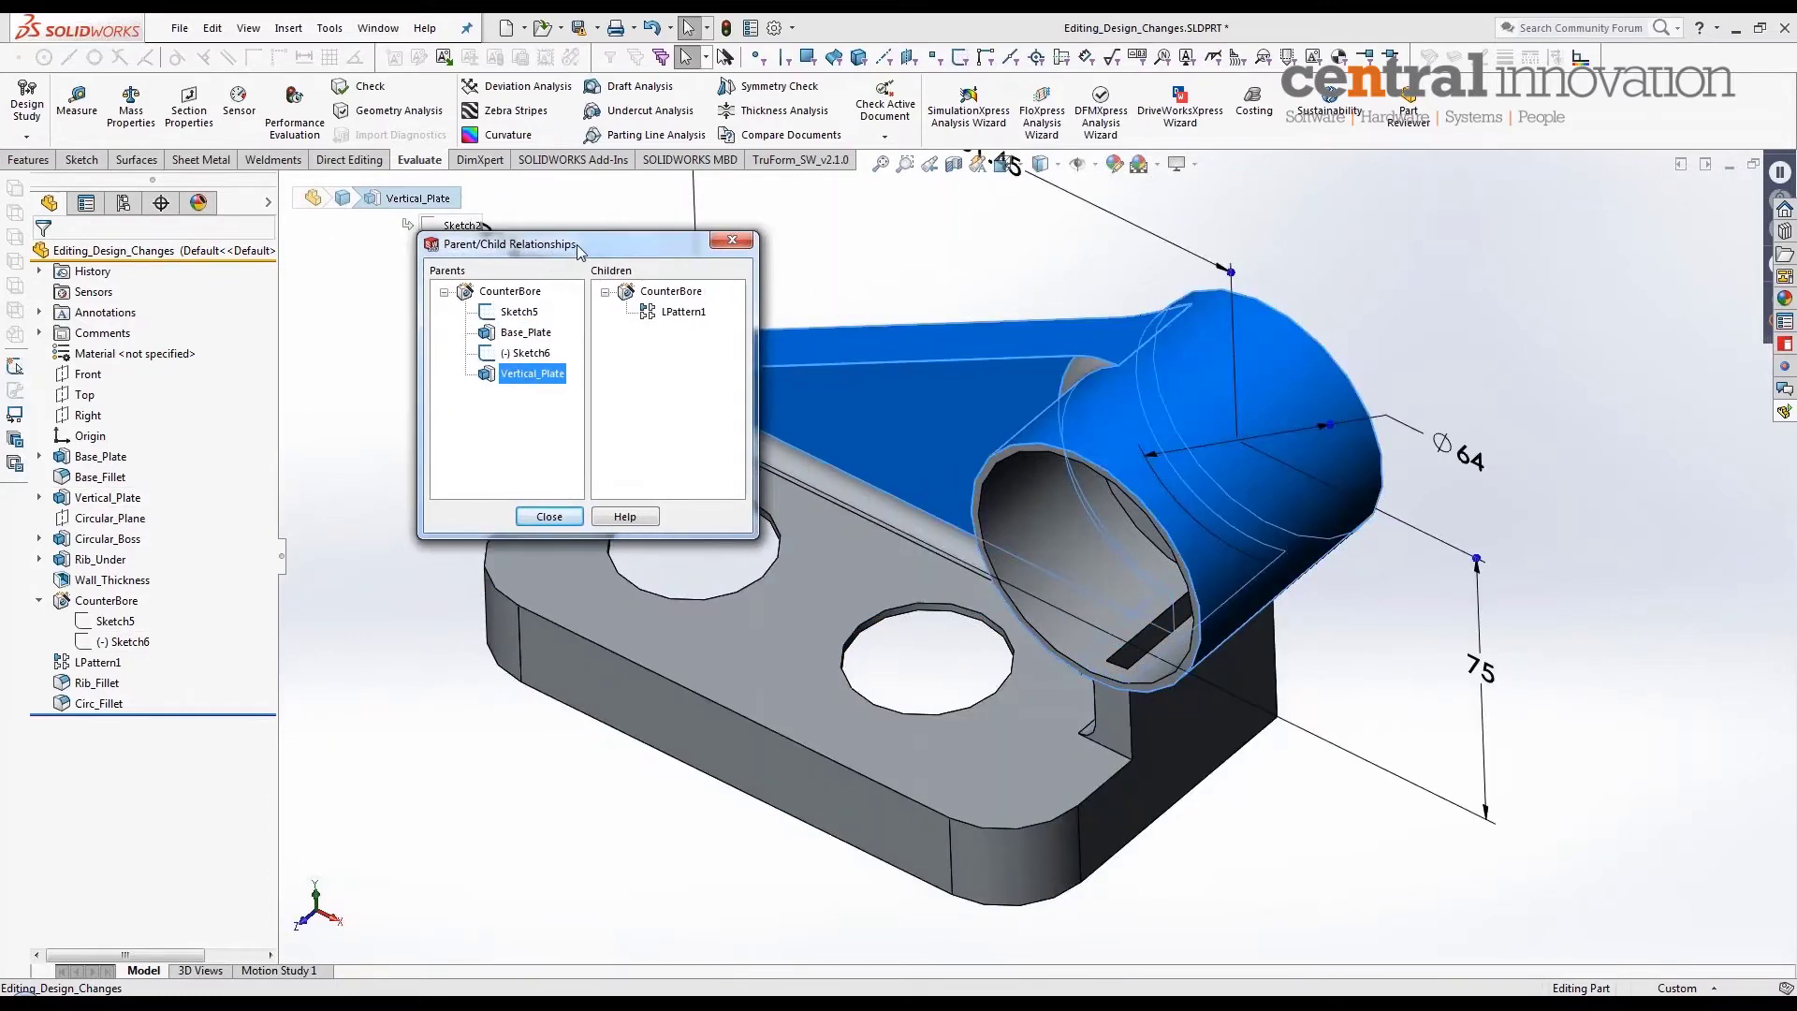
{"action": "left_click", "coordinate": [499, 292], "text": "ctrl"}
{"action": "left_click", "coordinate": [497, 293]}
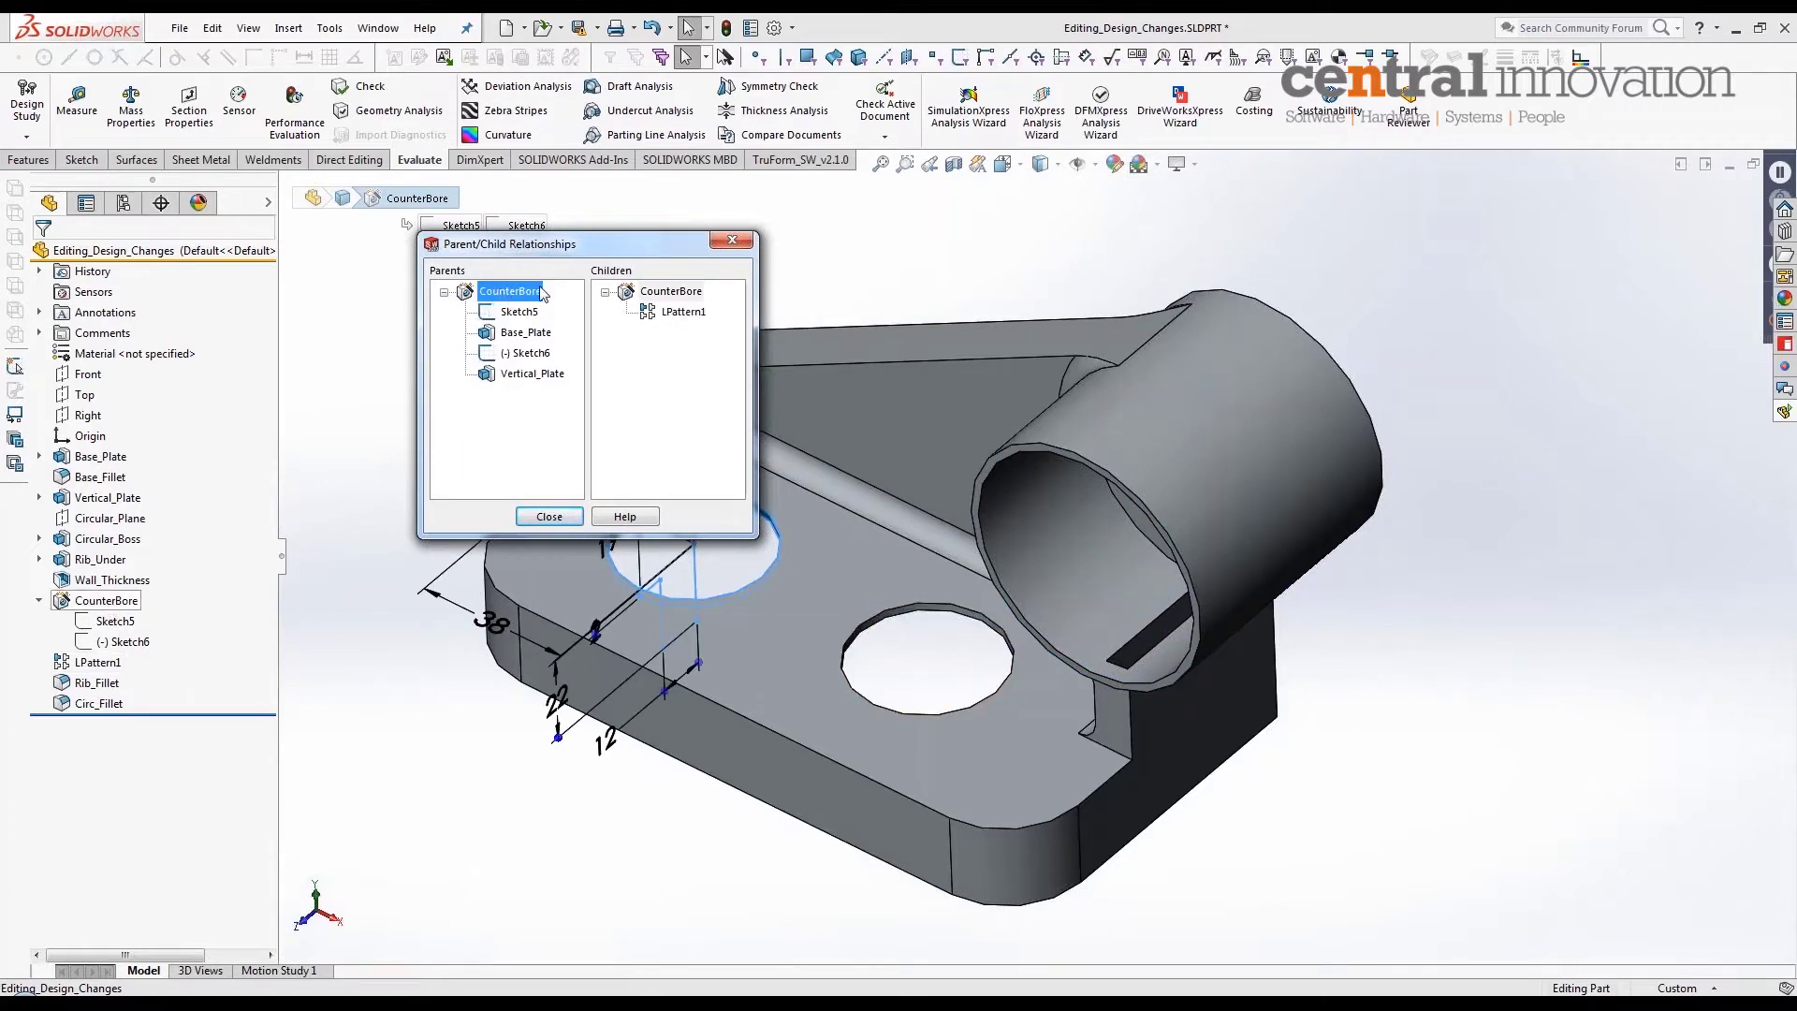
{"action": "left_click", "coordinate": [520, 335], "text": "ctrl"}
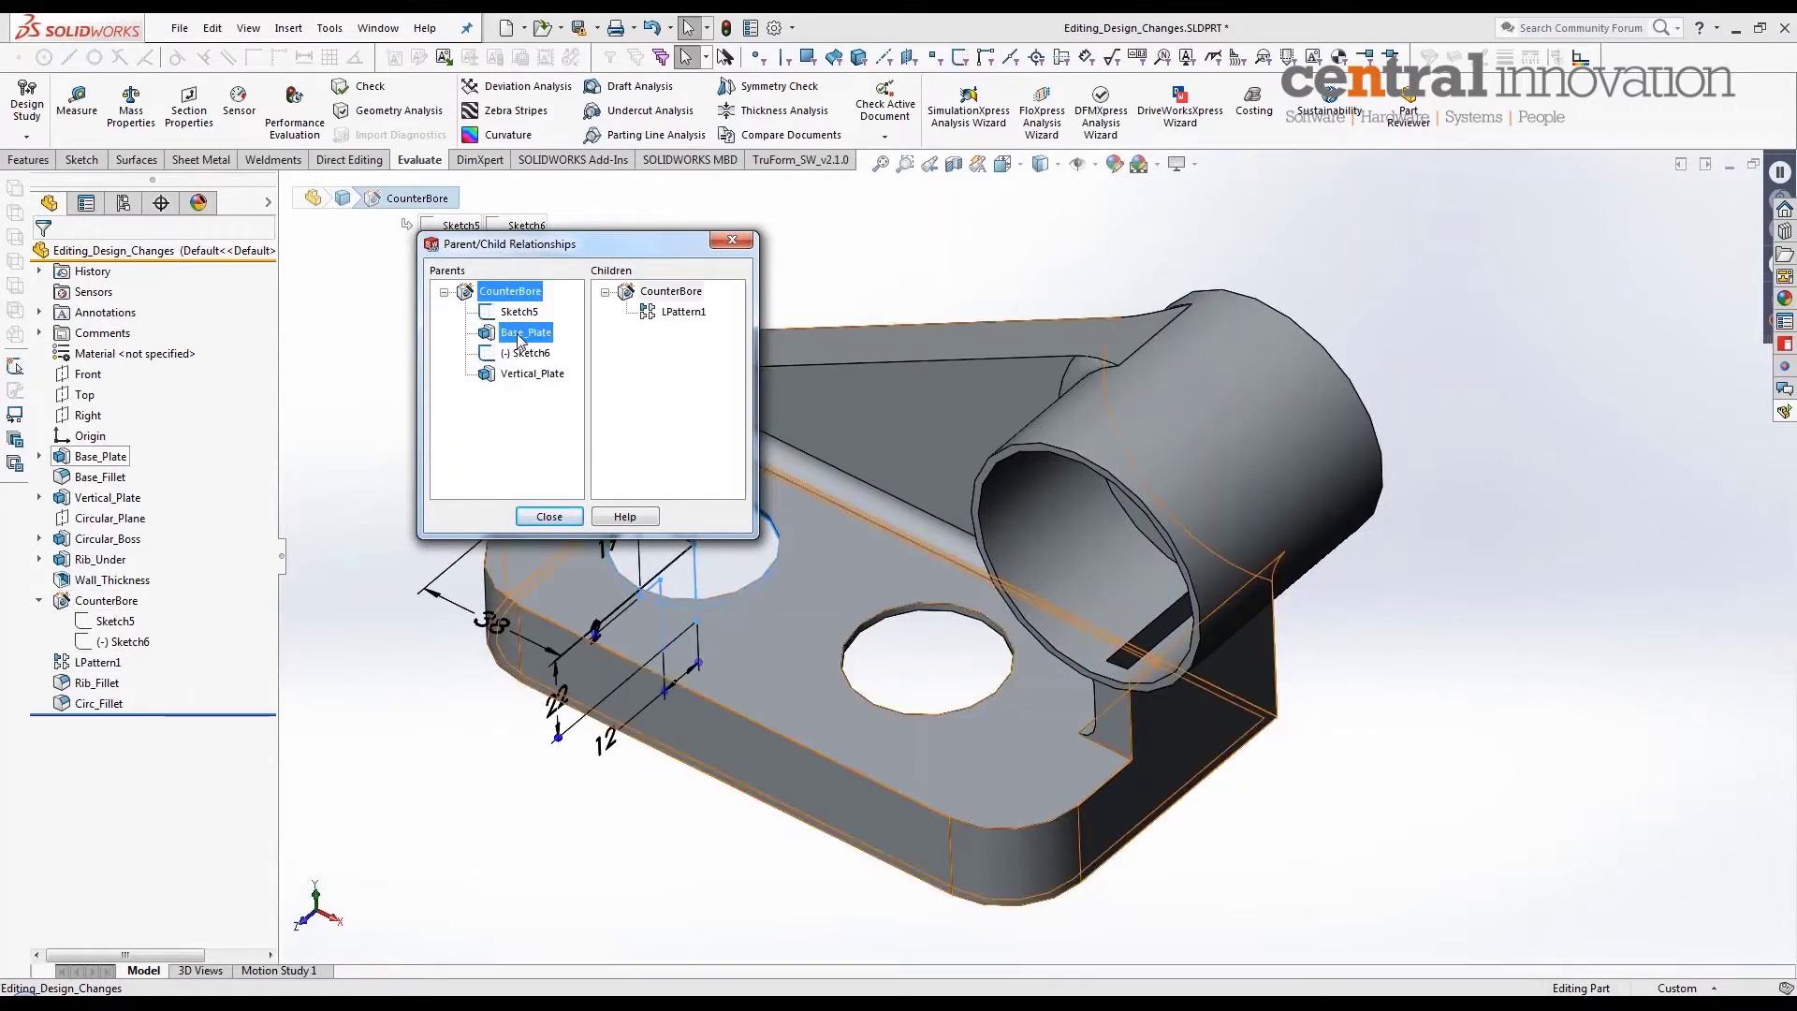
{"action": "left_click", "coordinate": [520, 335]}
{"action": "left_click", "coordinate": [525, 375], "text": "ctrl"}
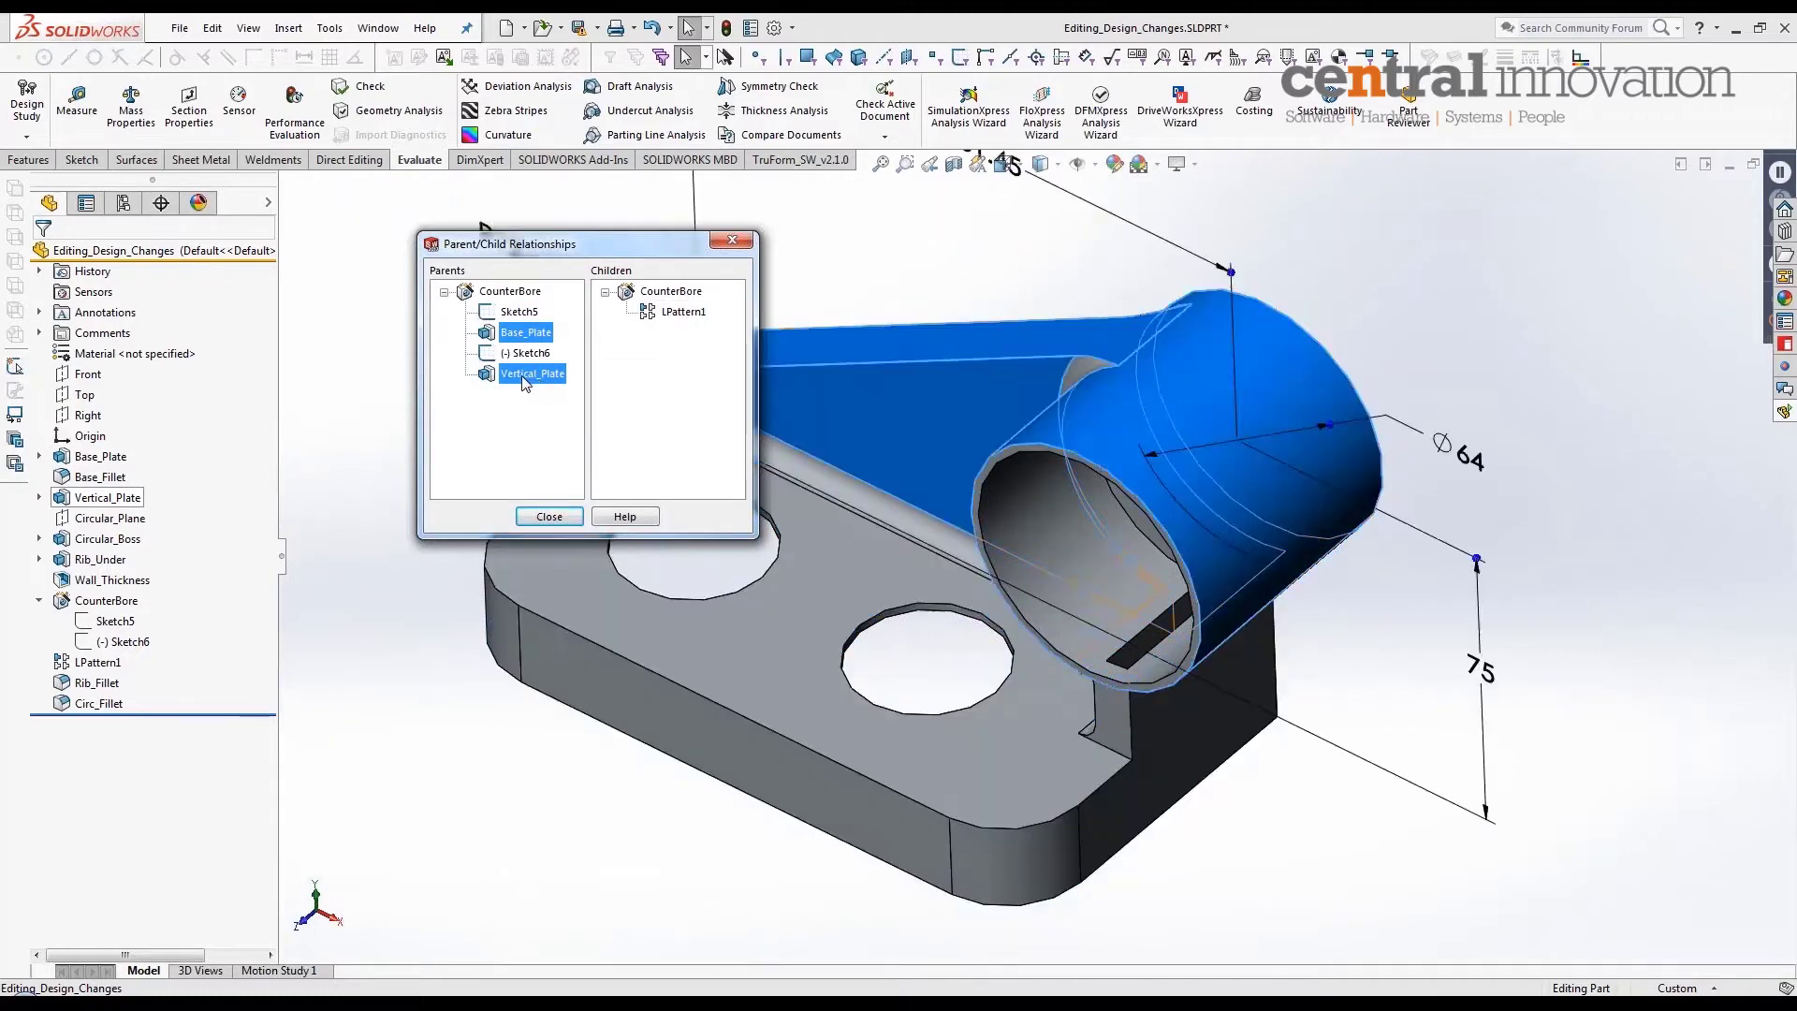
{"action": "left_click", "coordinate": [520, 333], "text": "ctrl"}
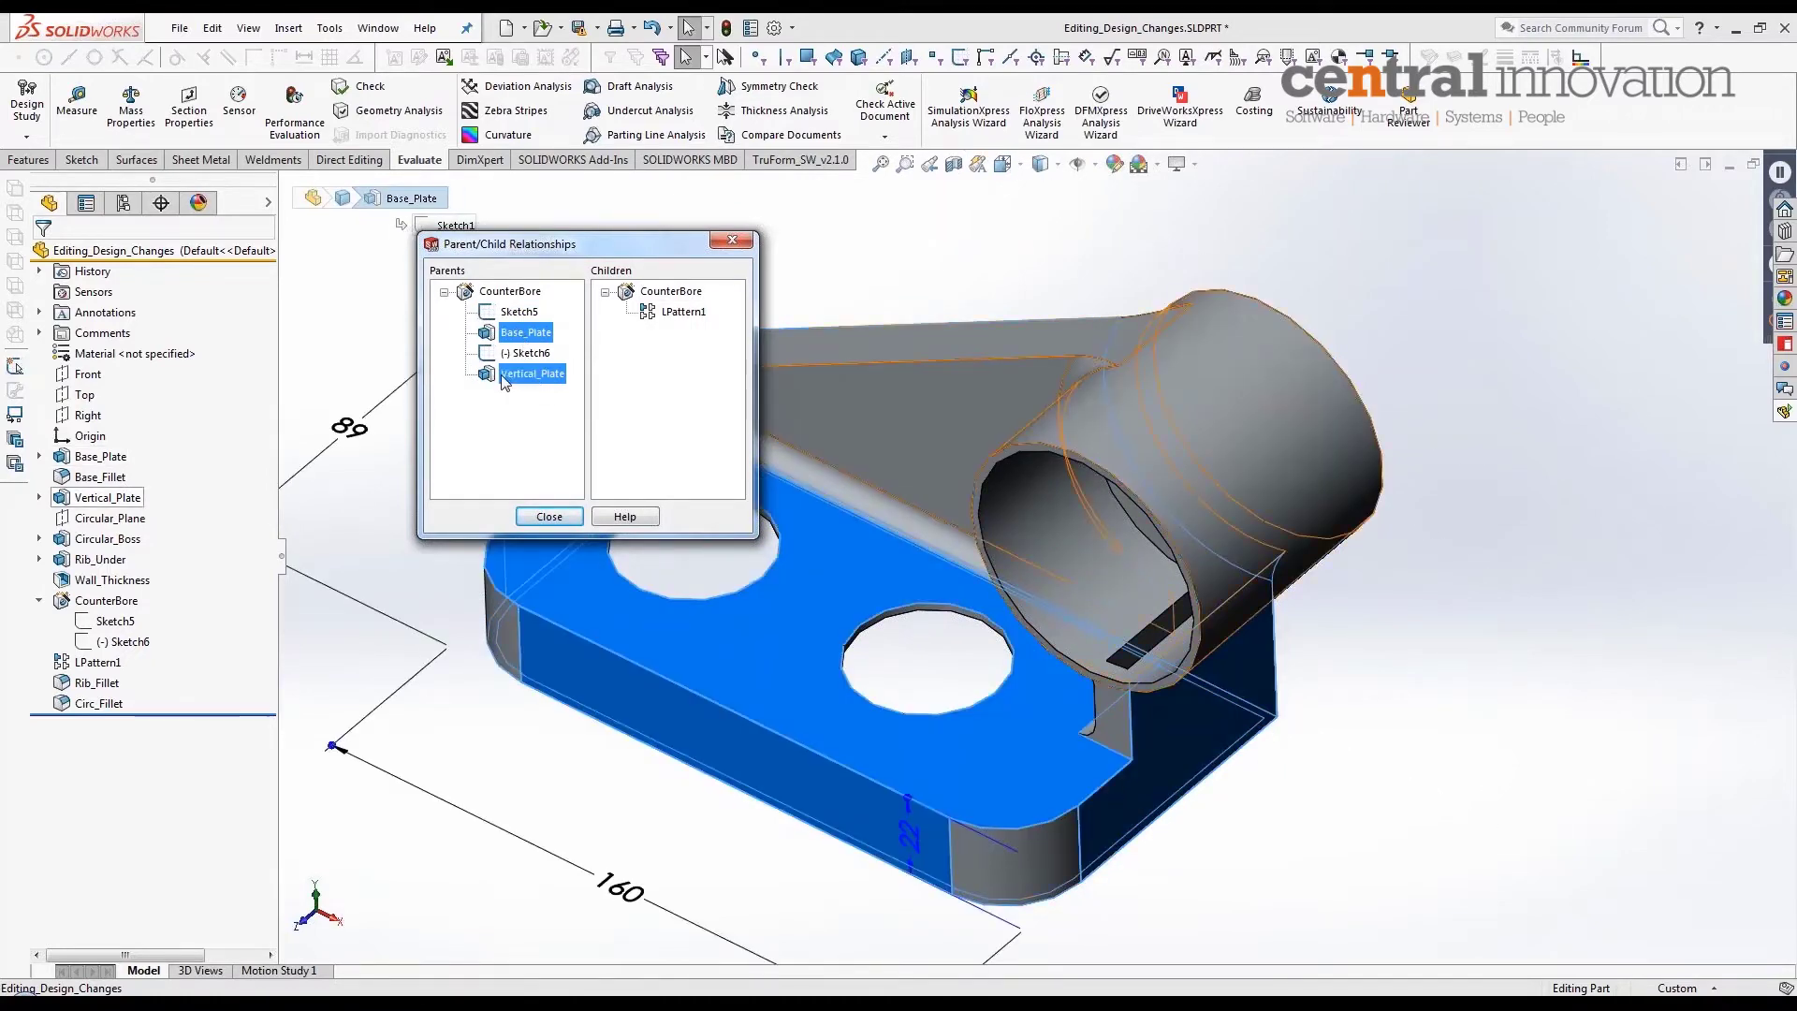
{"action": "left_click", "coordinate": [516, 294]}
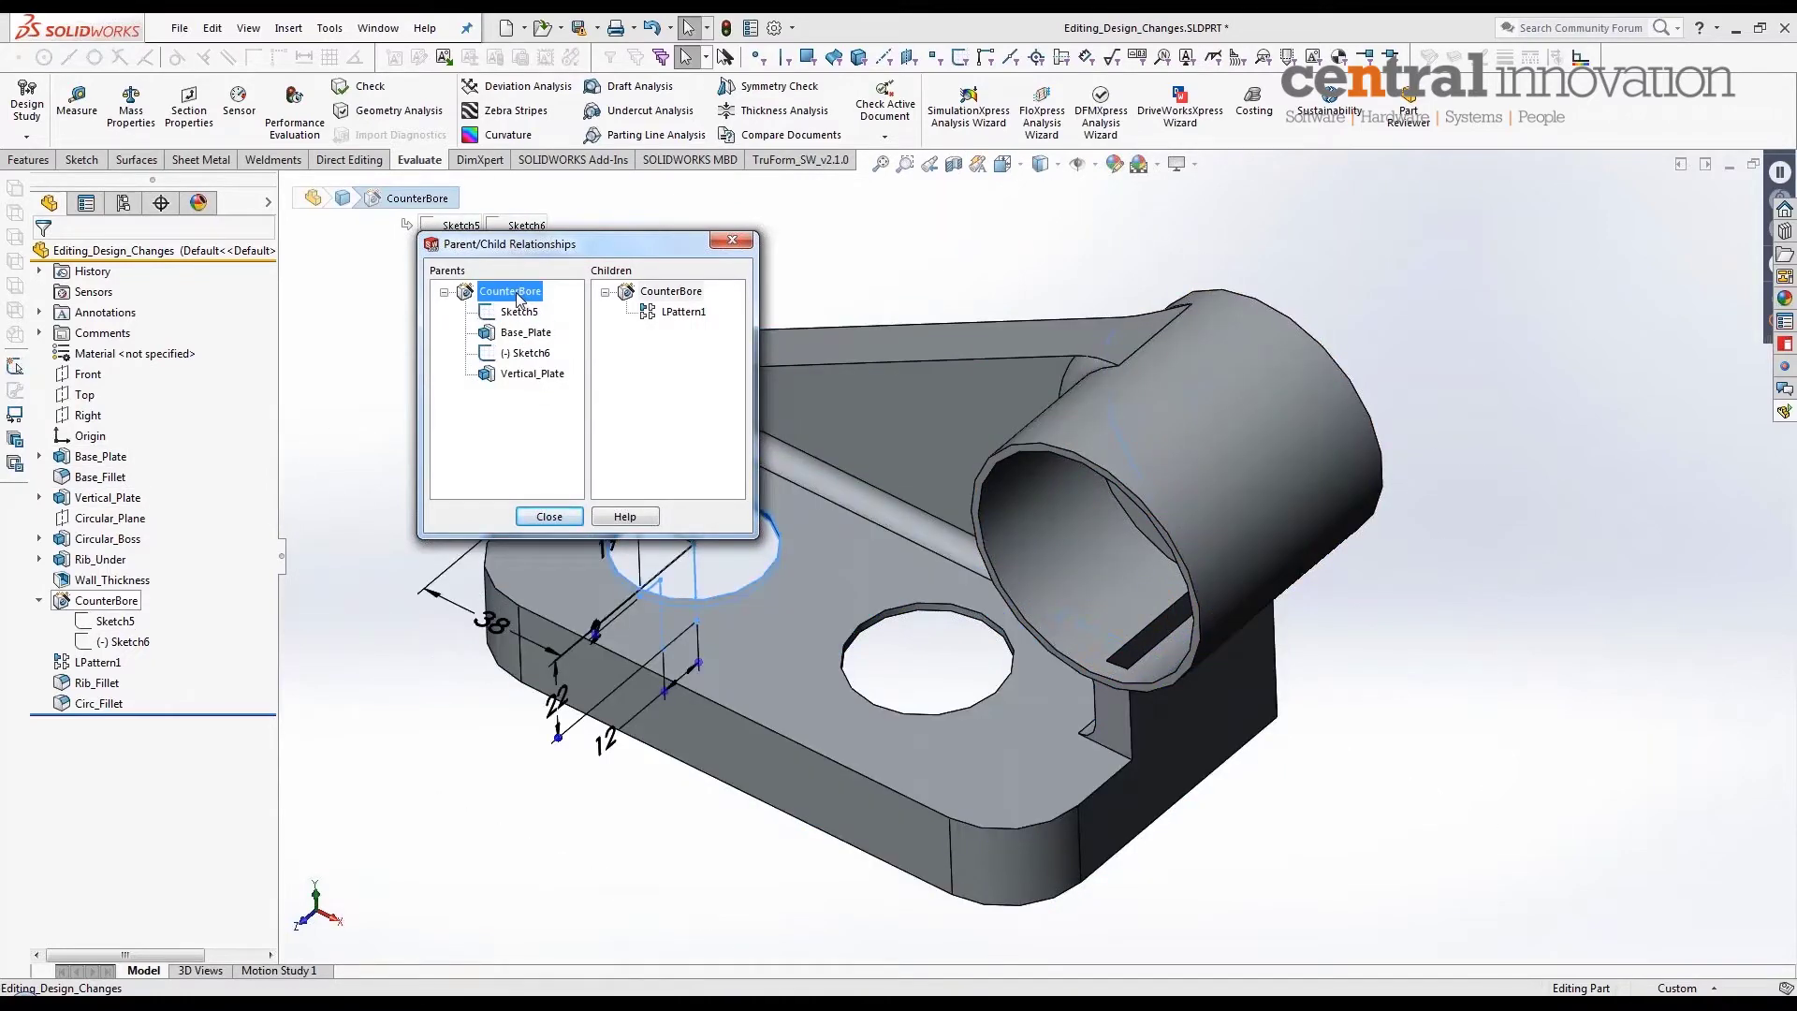
Step: Inspect LPattern1 as the child of CounterBore and close the Parent/Child Relationships dialog
{"action": "left_click_drag", "start_coordinate": [599, 245], "coordinate": [557, 250]}
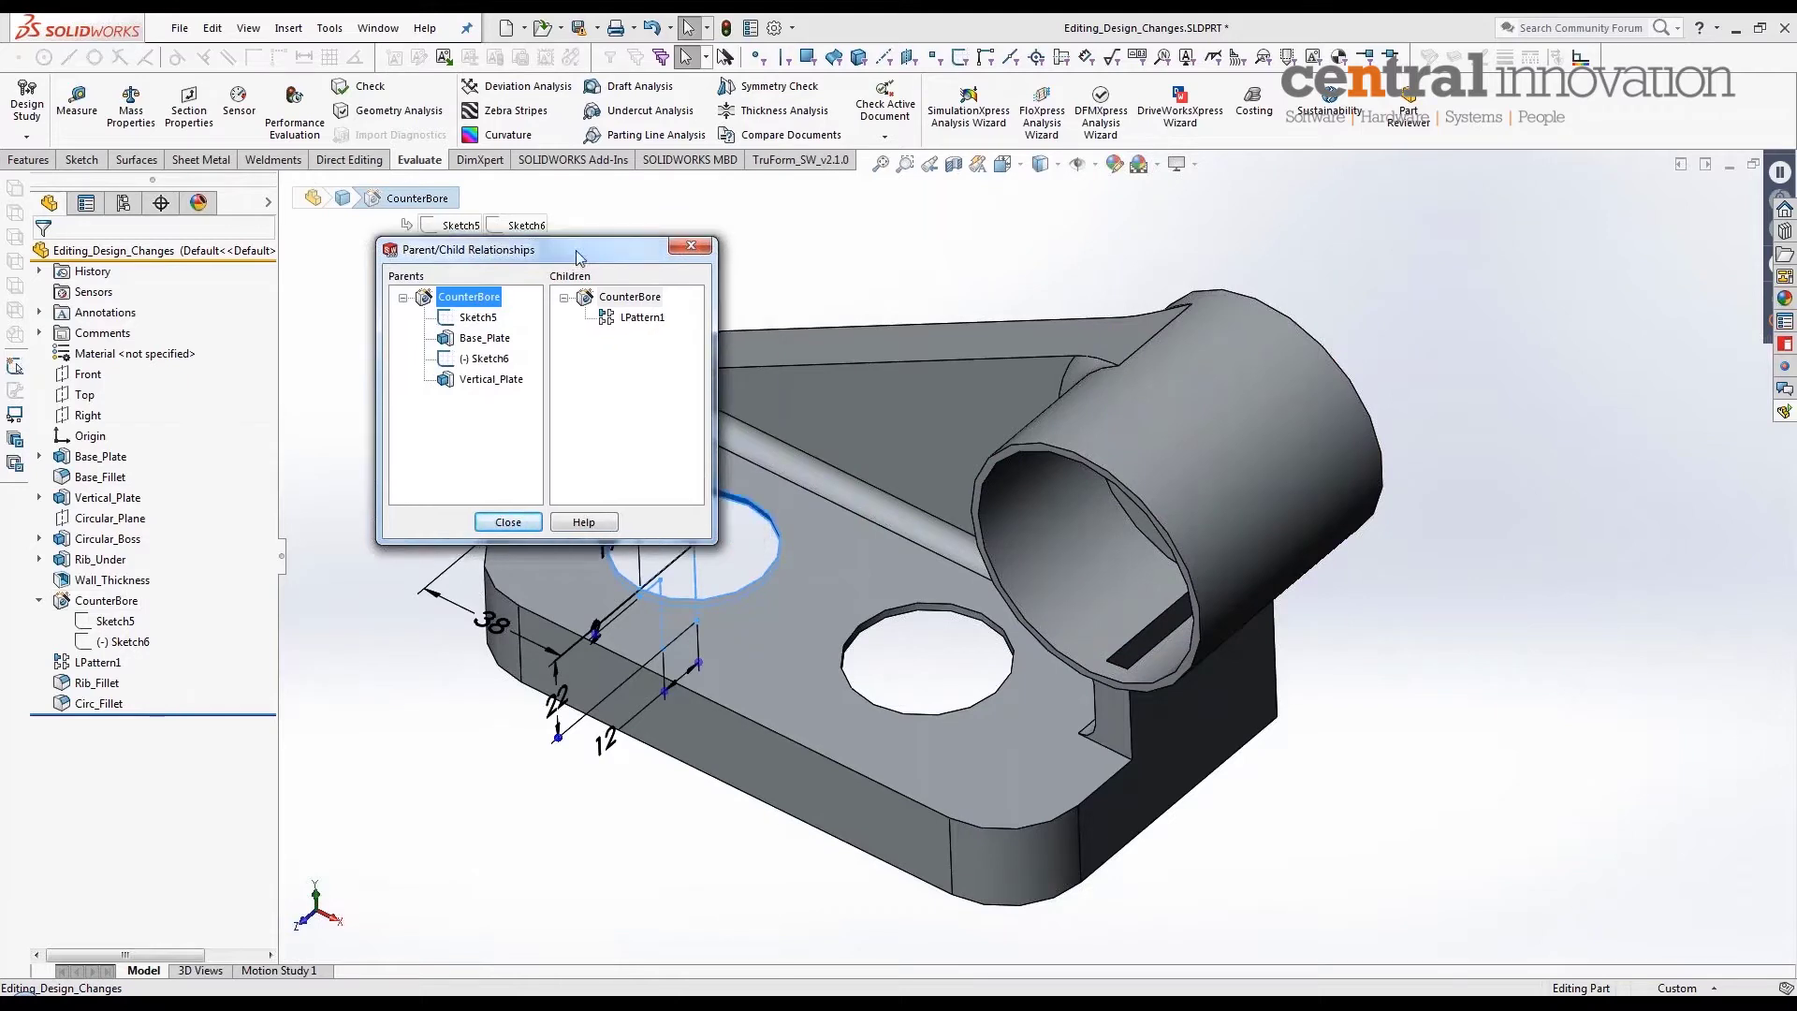
{"action": "left_click", "coordinate": [618, 318]}
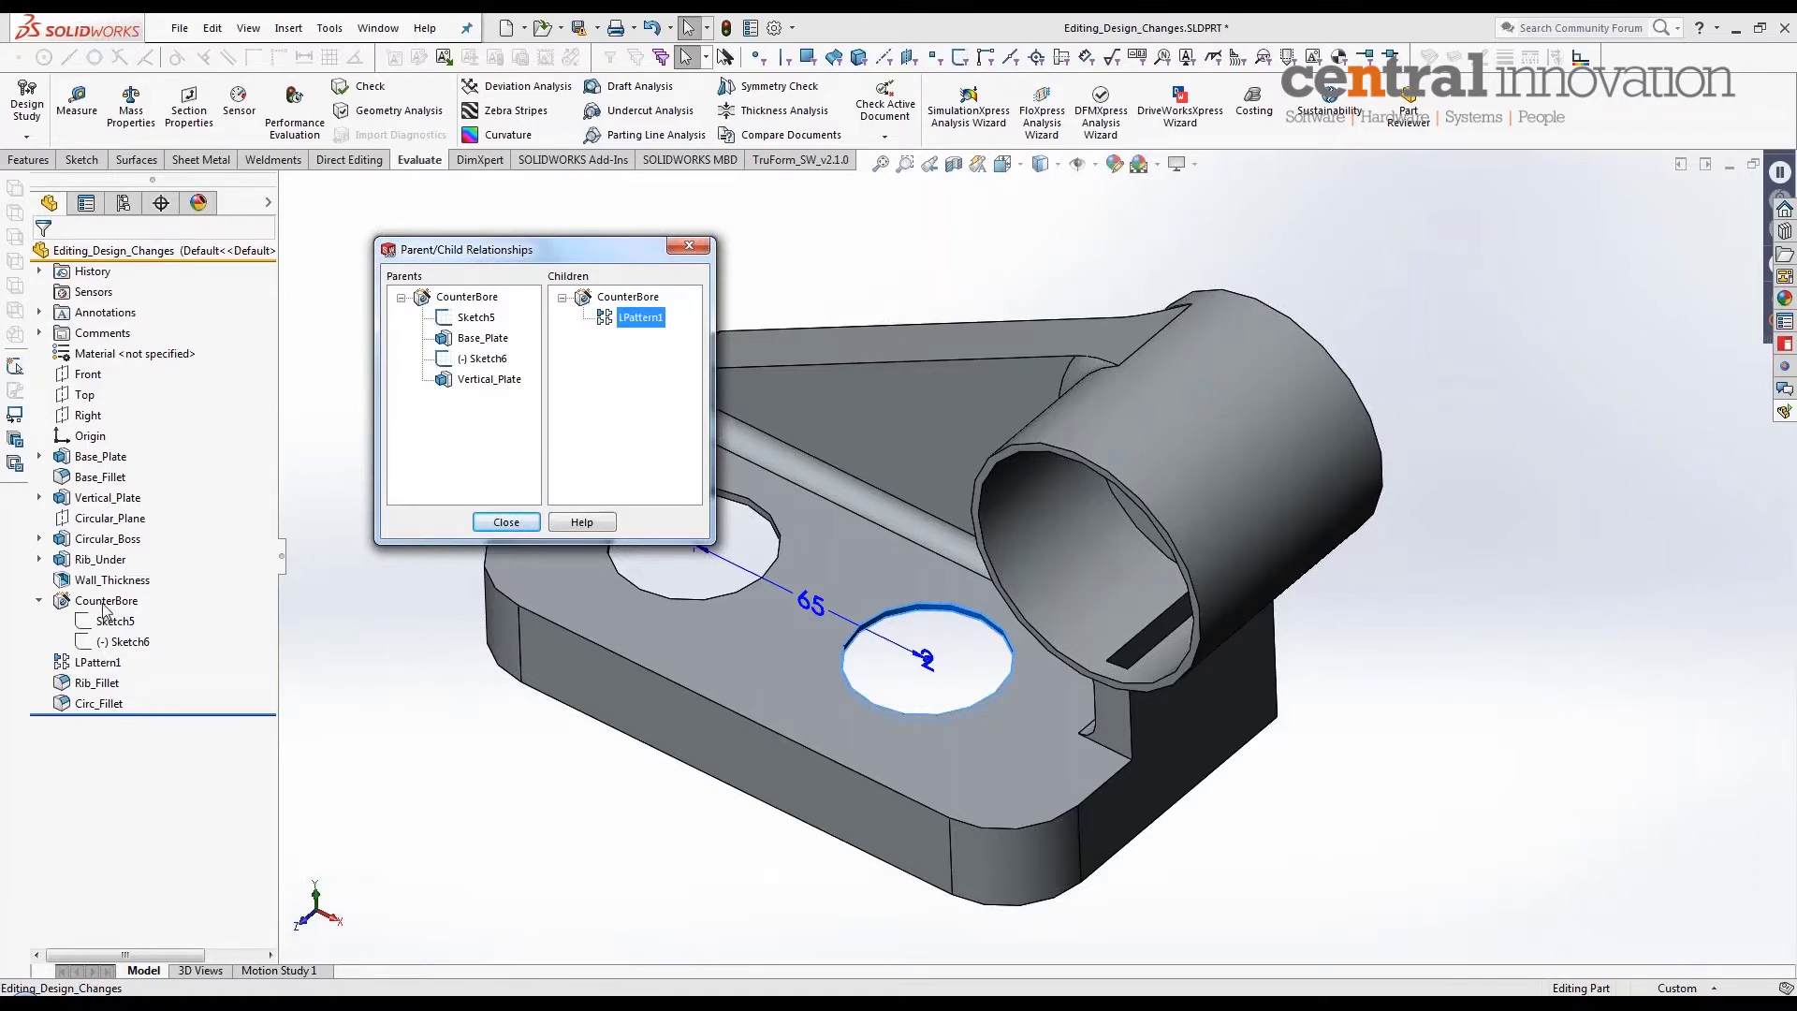
{"action": "left_click", "coordinate": [689, 245]}
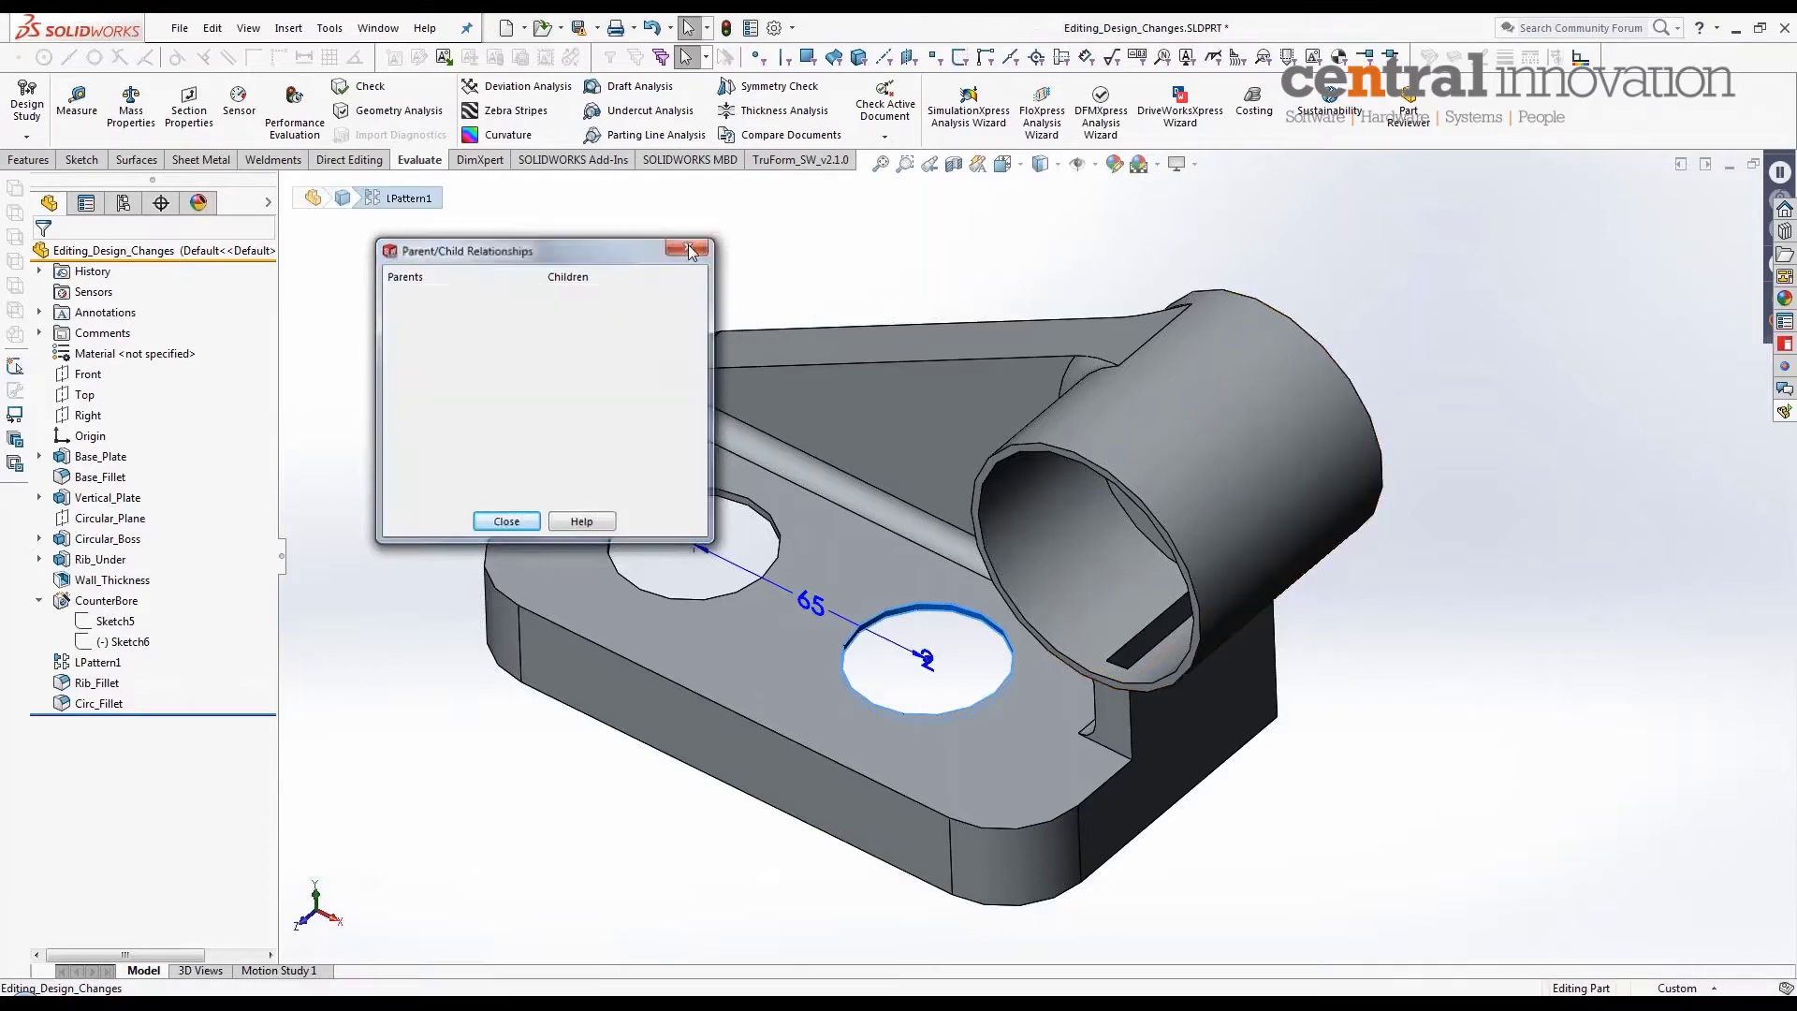
Step: Delete the CounterBore feature together with its child features and dependent sketches, and check the base plate
{"action": "left_click", "coordinate": [106, 600]}
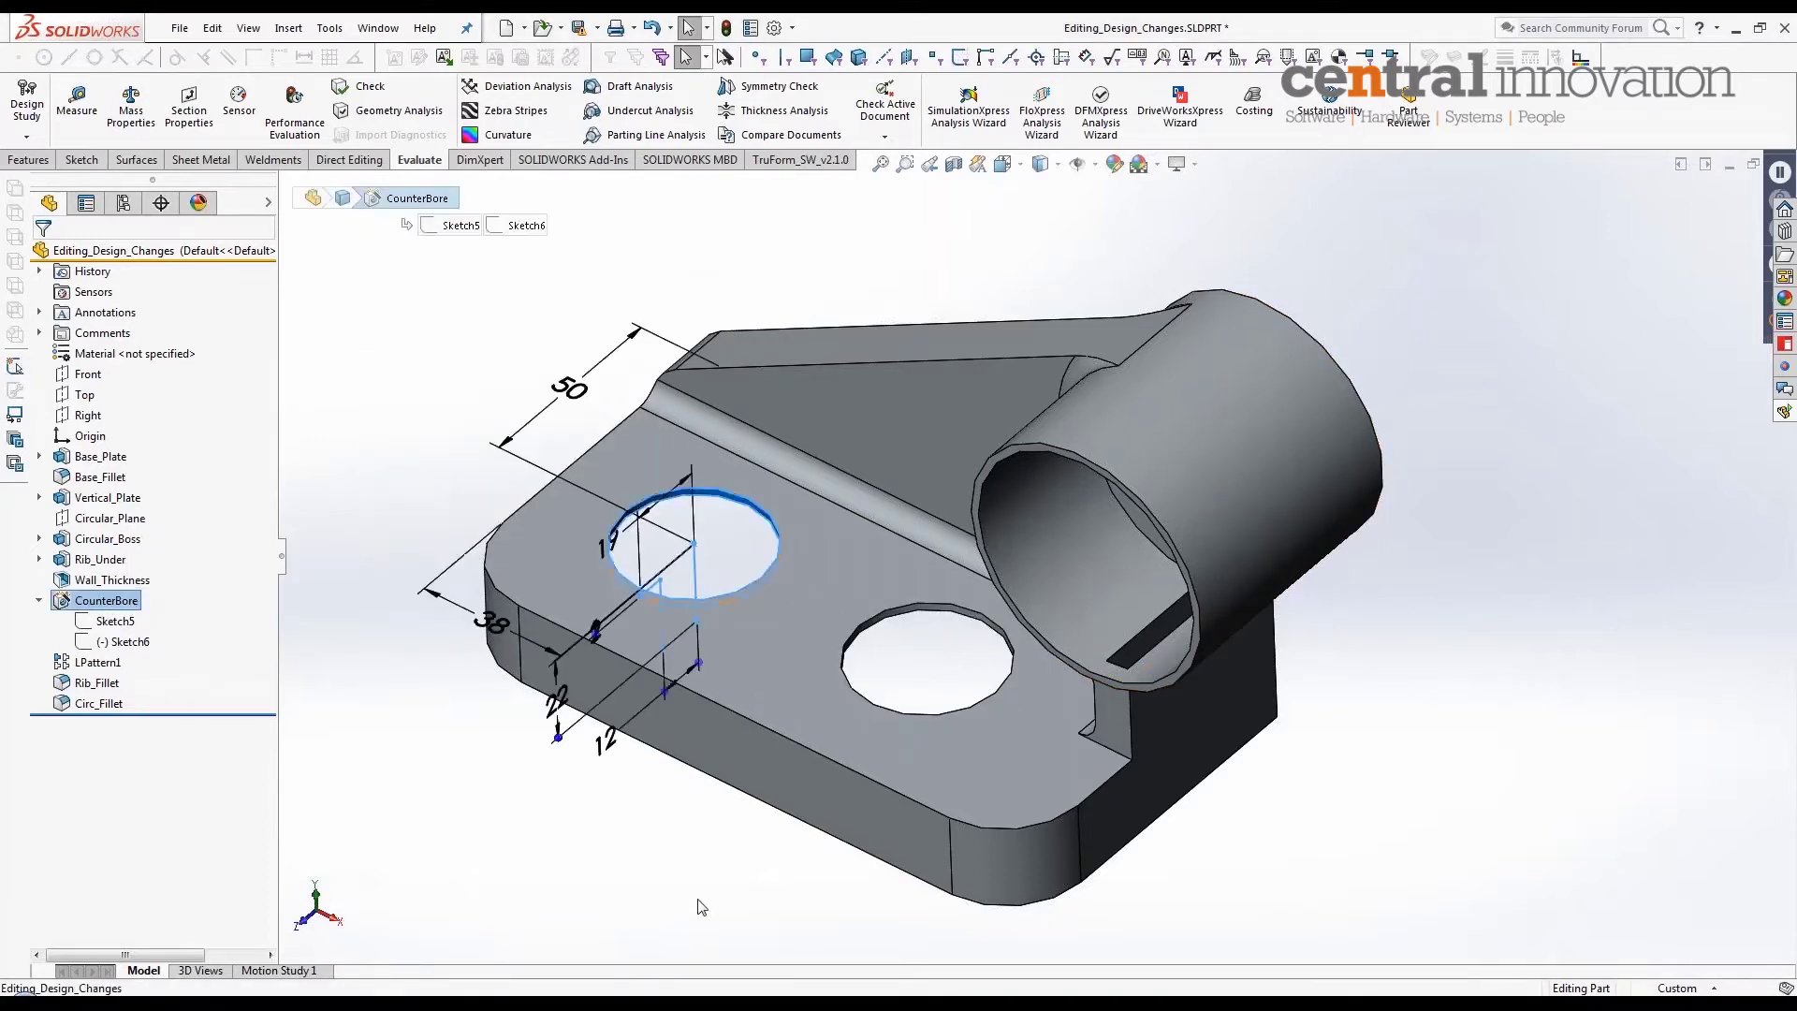
{"action": "key", "text": "Delete"}
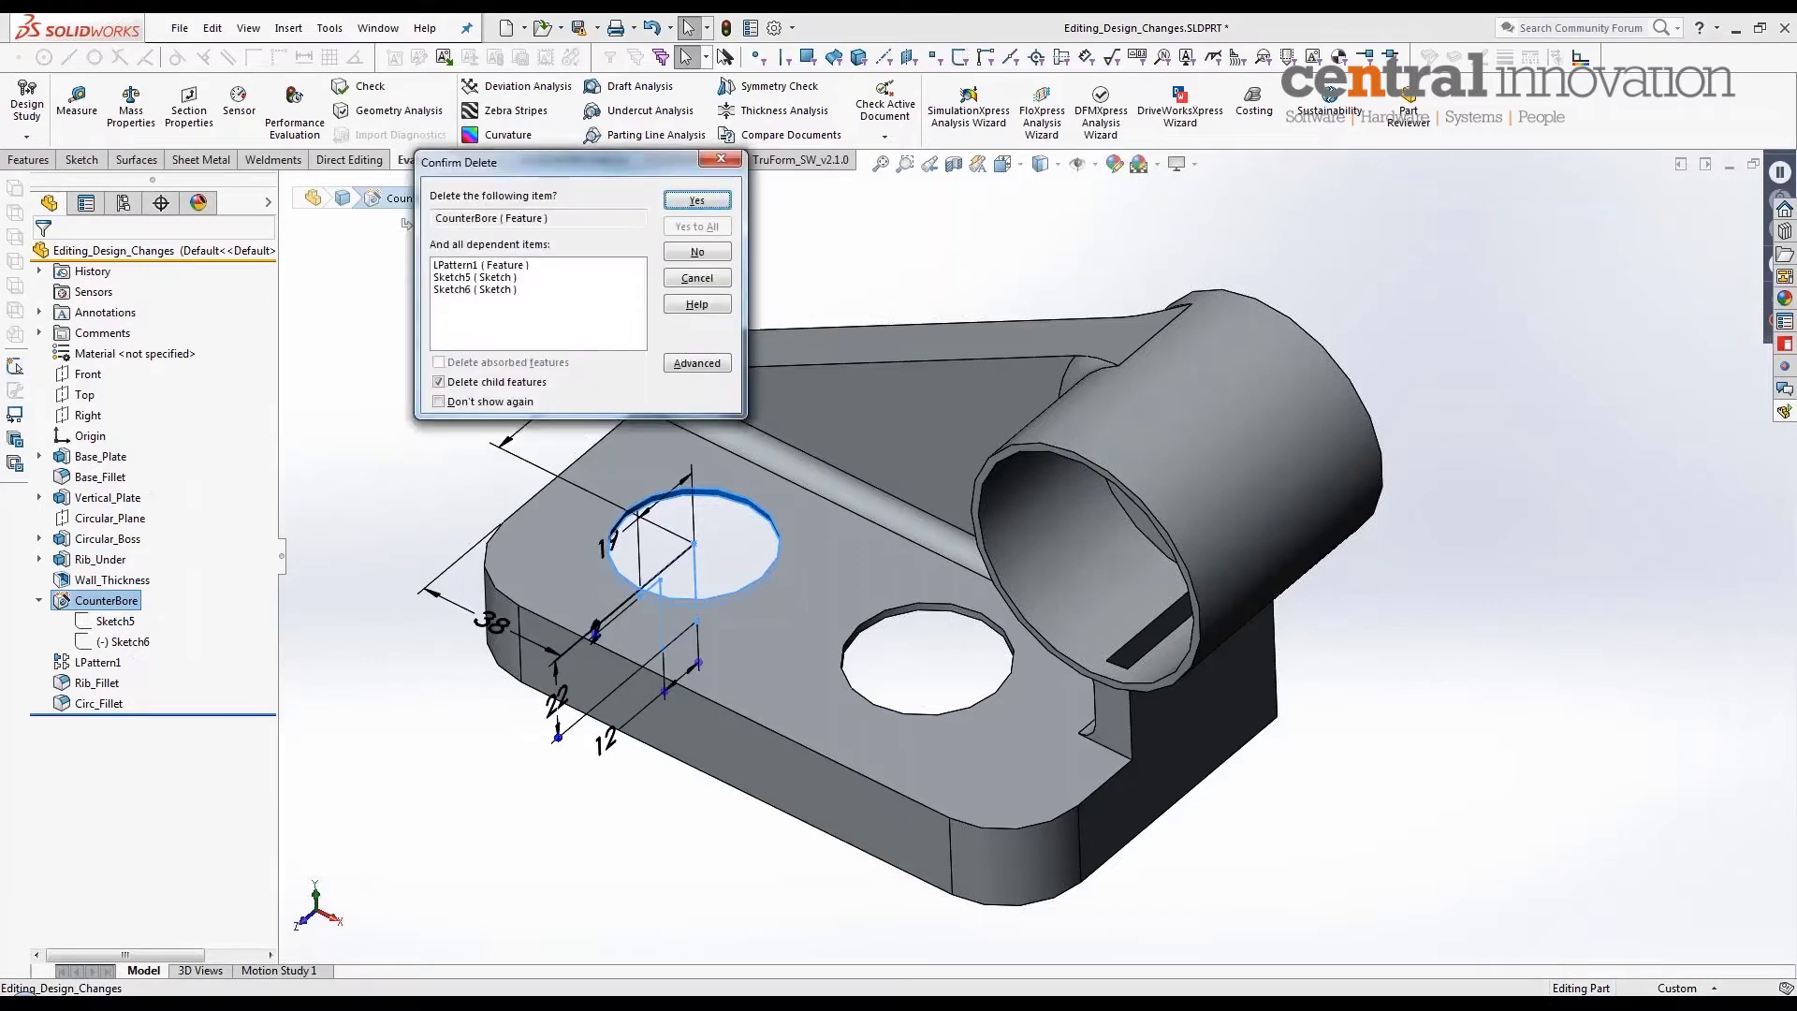
{"action": "left_click_drag", "start_coordinate": [524, 168], "coordinate": [493, 279]}
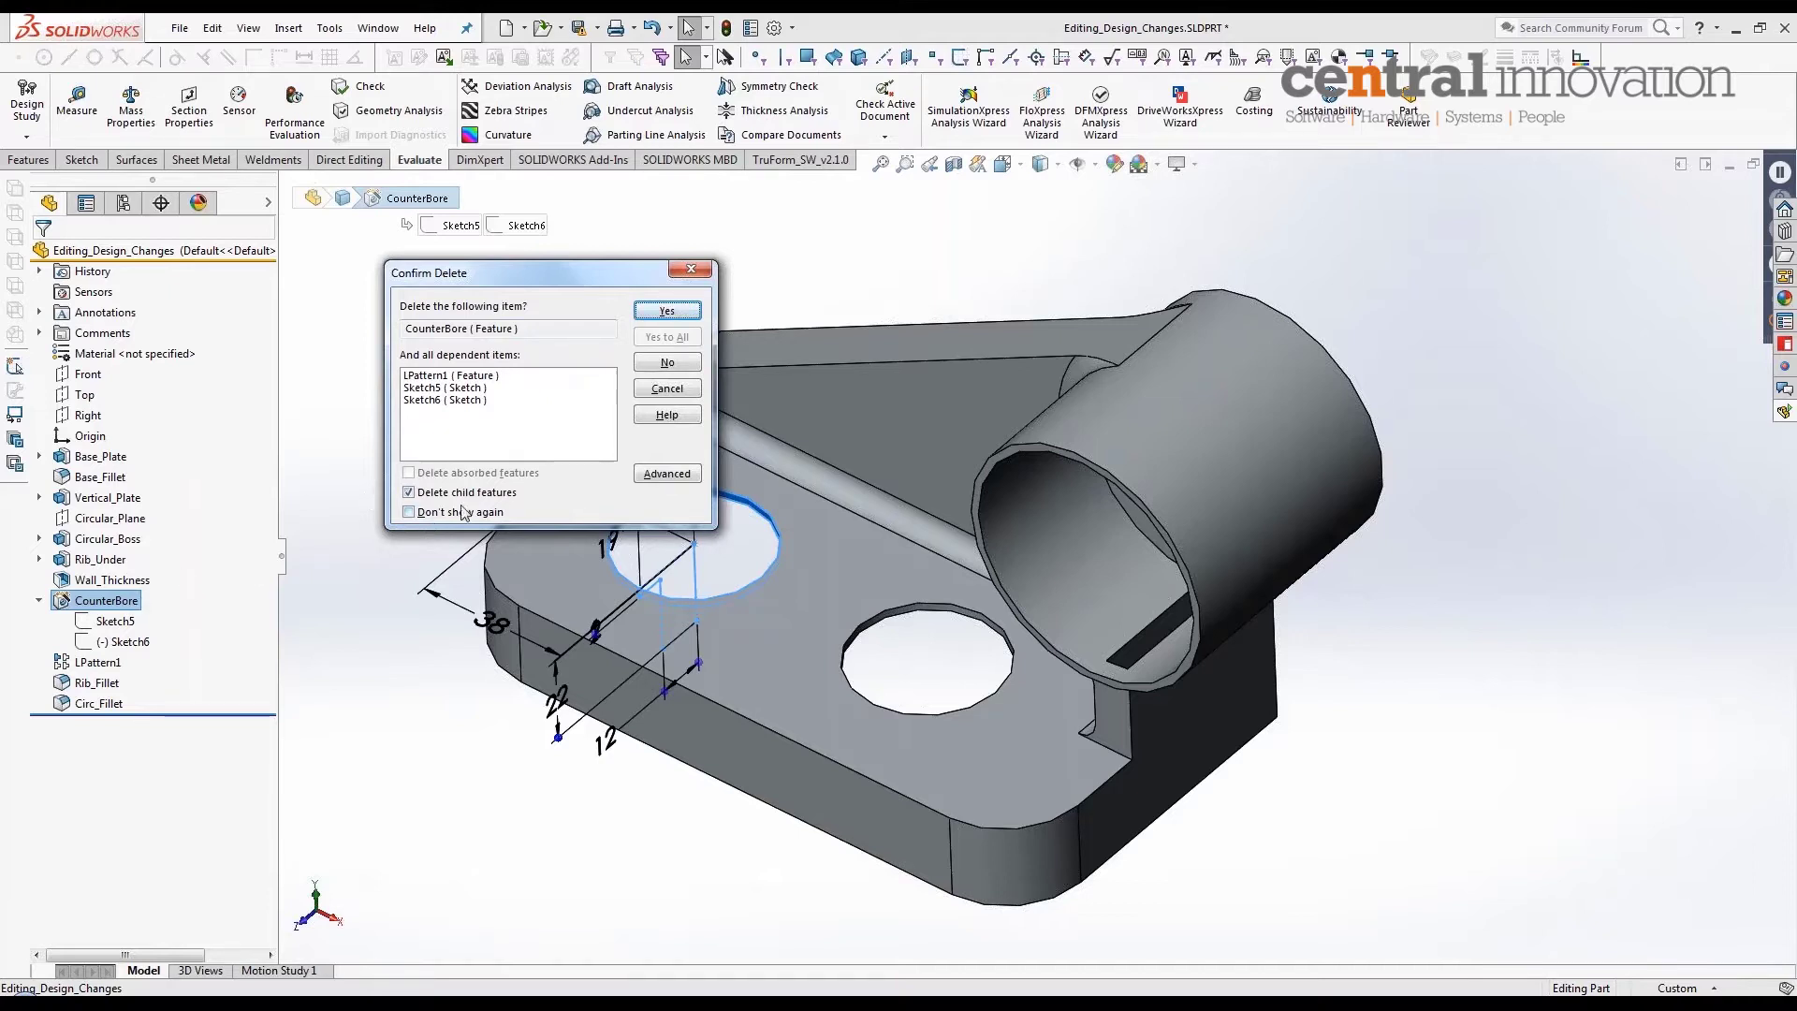
{"action": "left_click", "coordinate": [668, 312]}
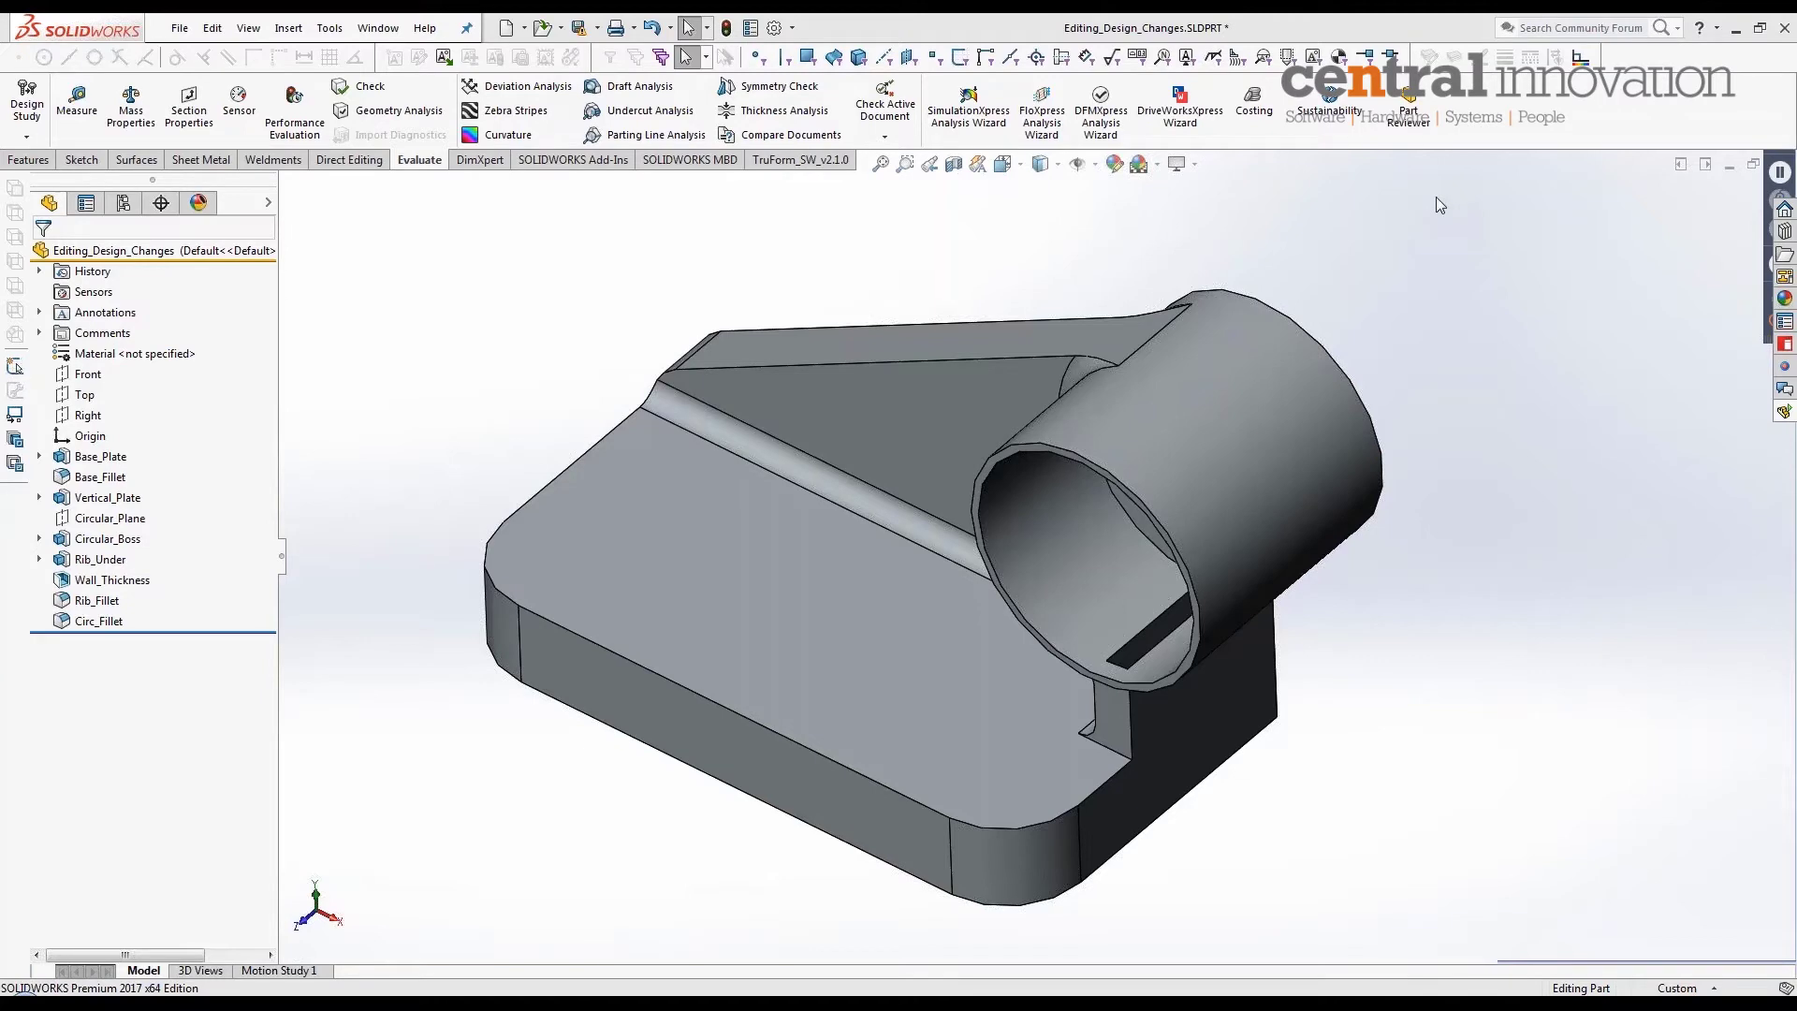
{"action": "left_click", "coordinate": [513, 520]}
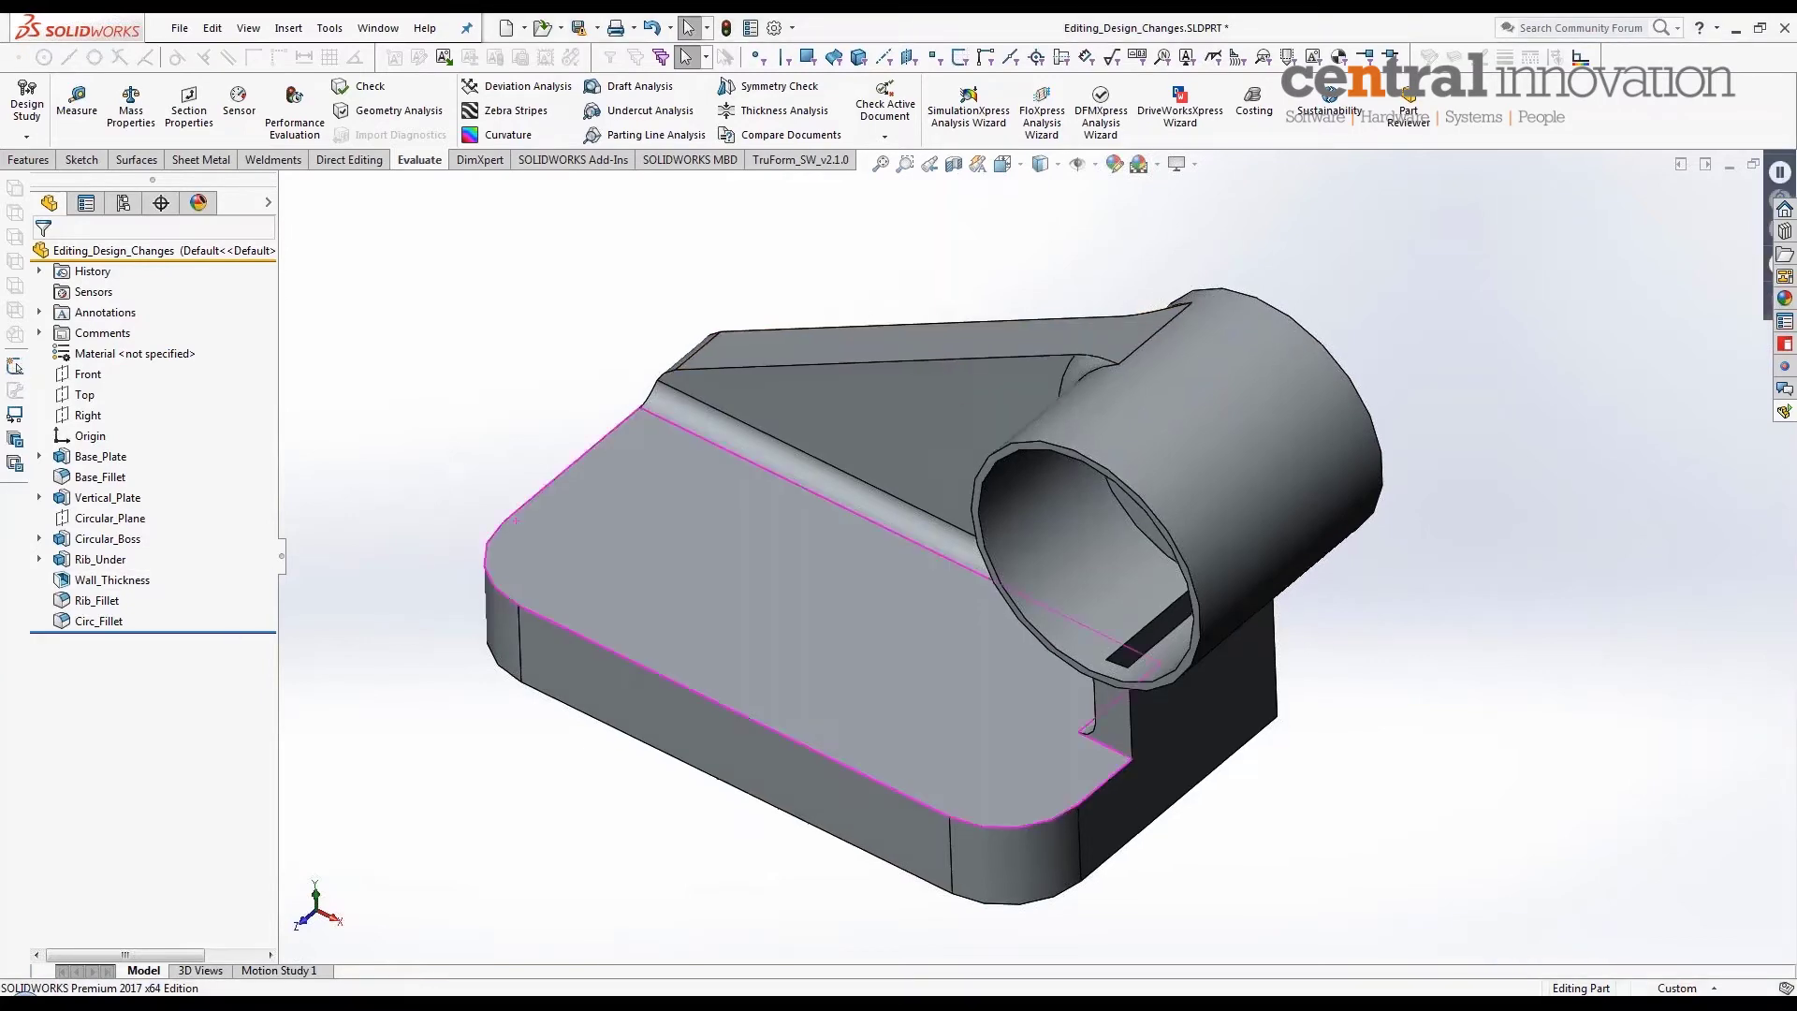
{"action": "middle_click_drag", "start_coordinate": [513, 520], "coordinate": [288, 588]}
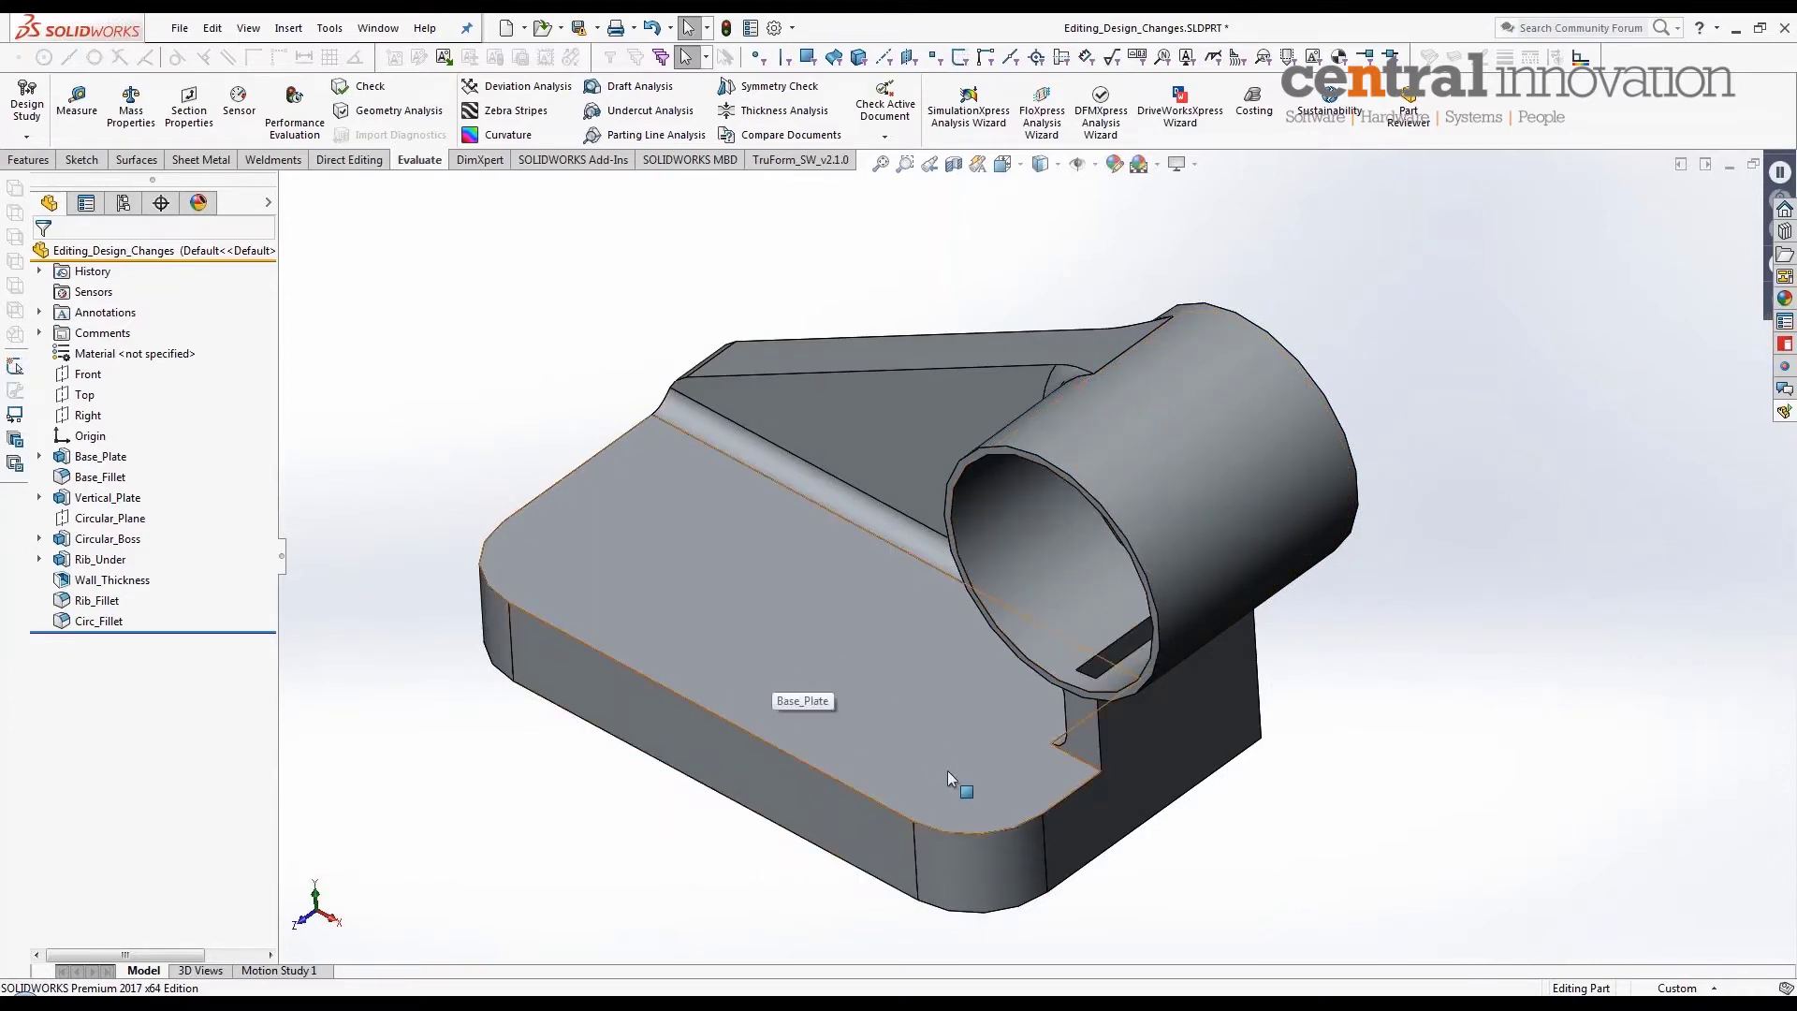
Step: Highlight the Wall_Thickness shell and examine its hollowed faces on the underside of the part and inside the boss
{"action": "middle_click_drag", "start_coordinate": [987, 810], "coordinate": [992, 693]}
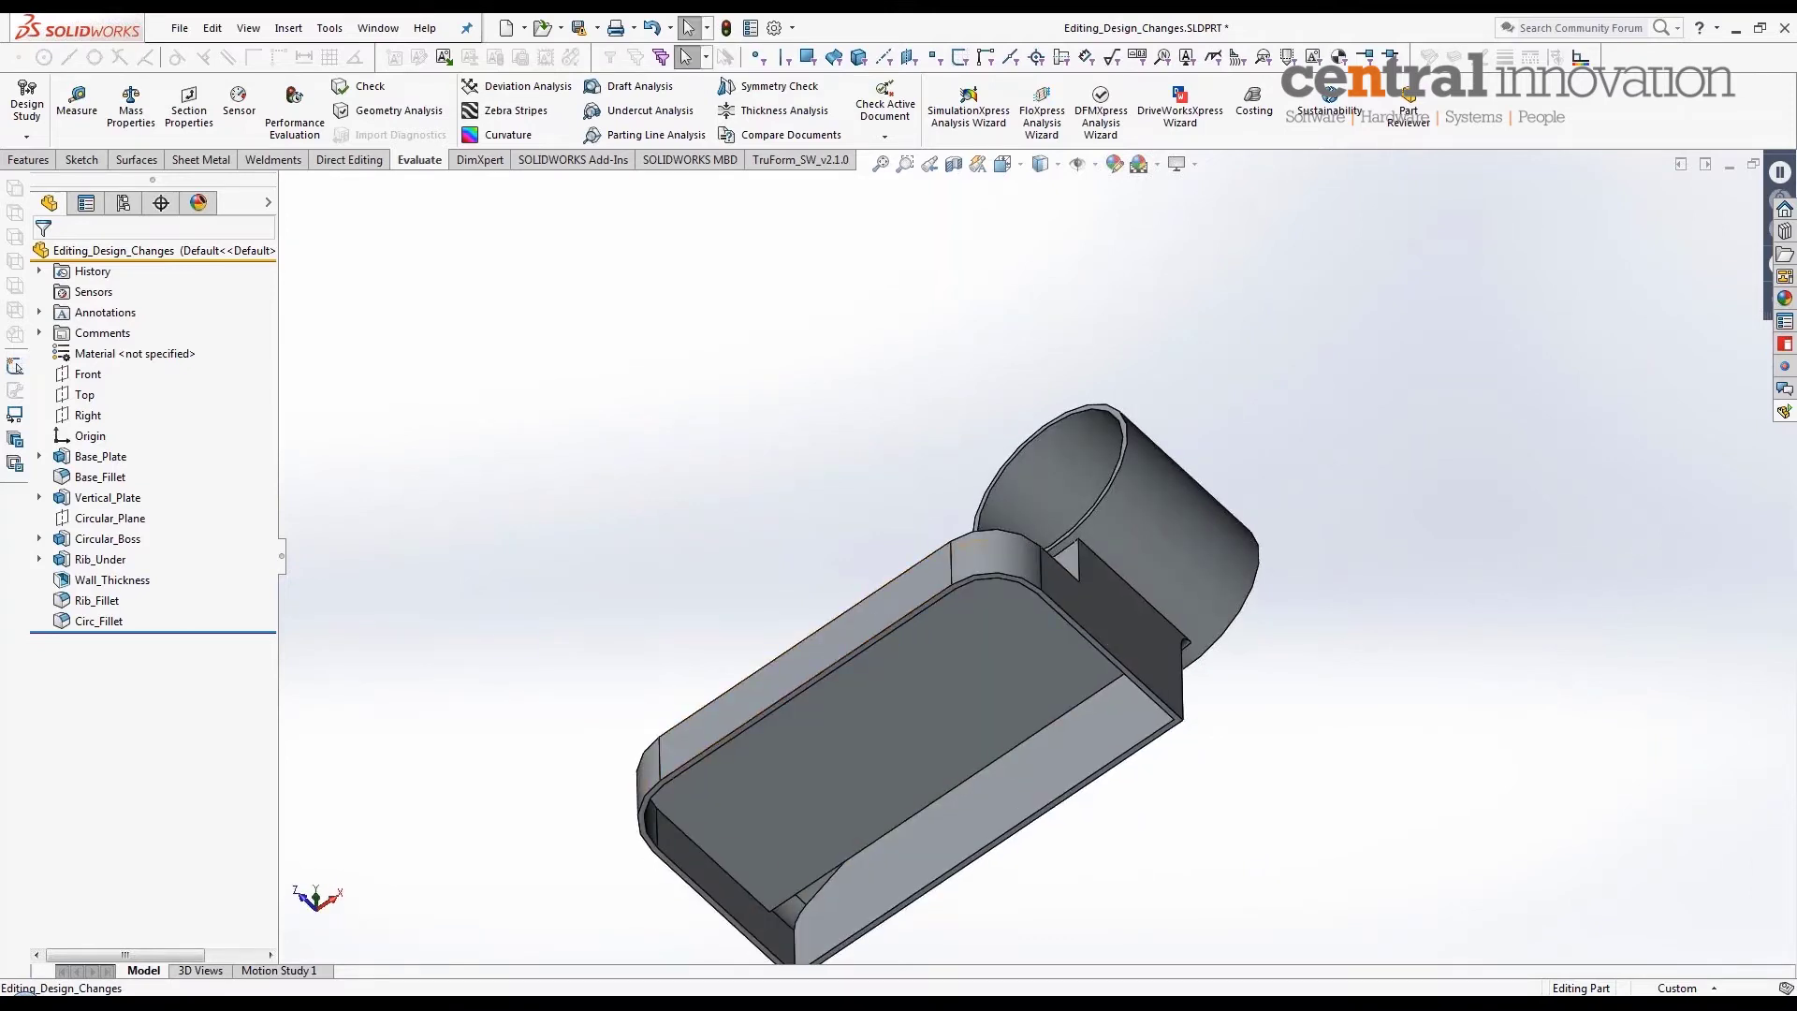
{"action": "left_click", "coordinate": [115, 581]}
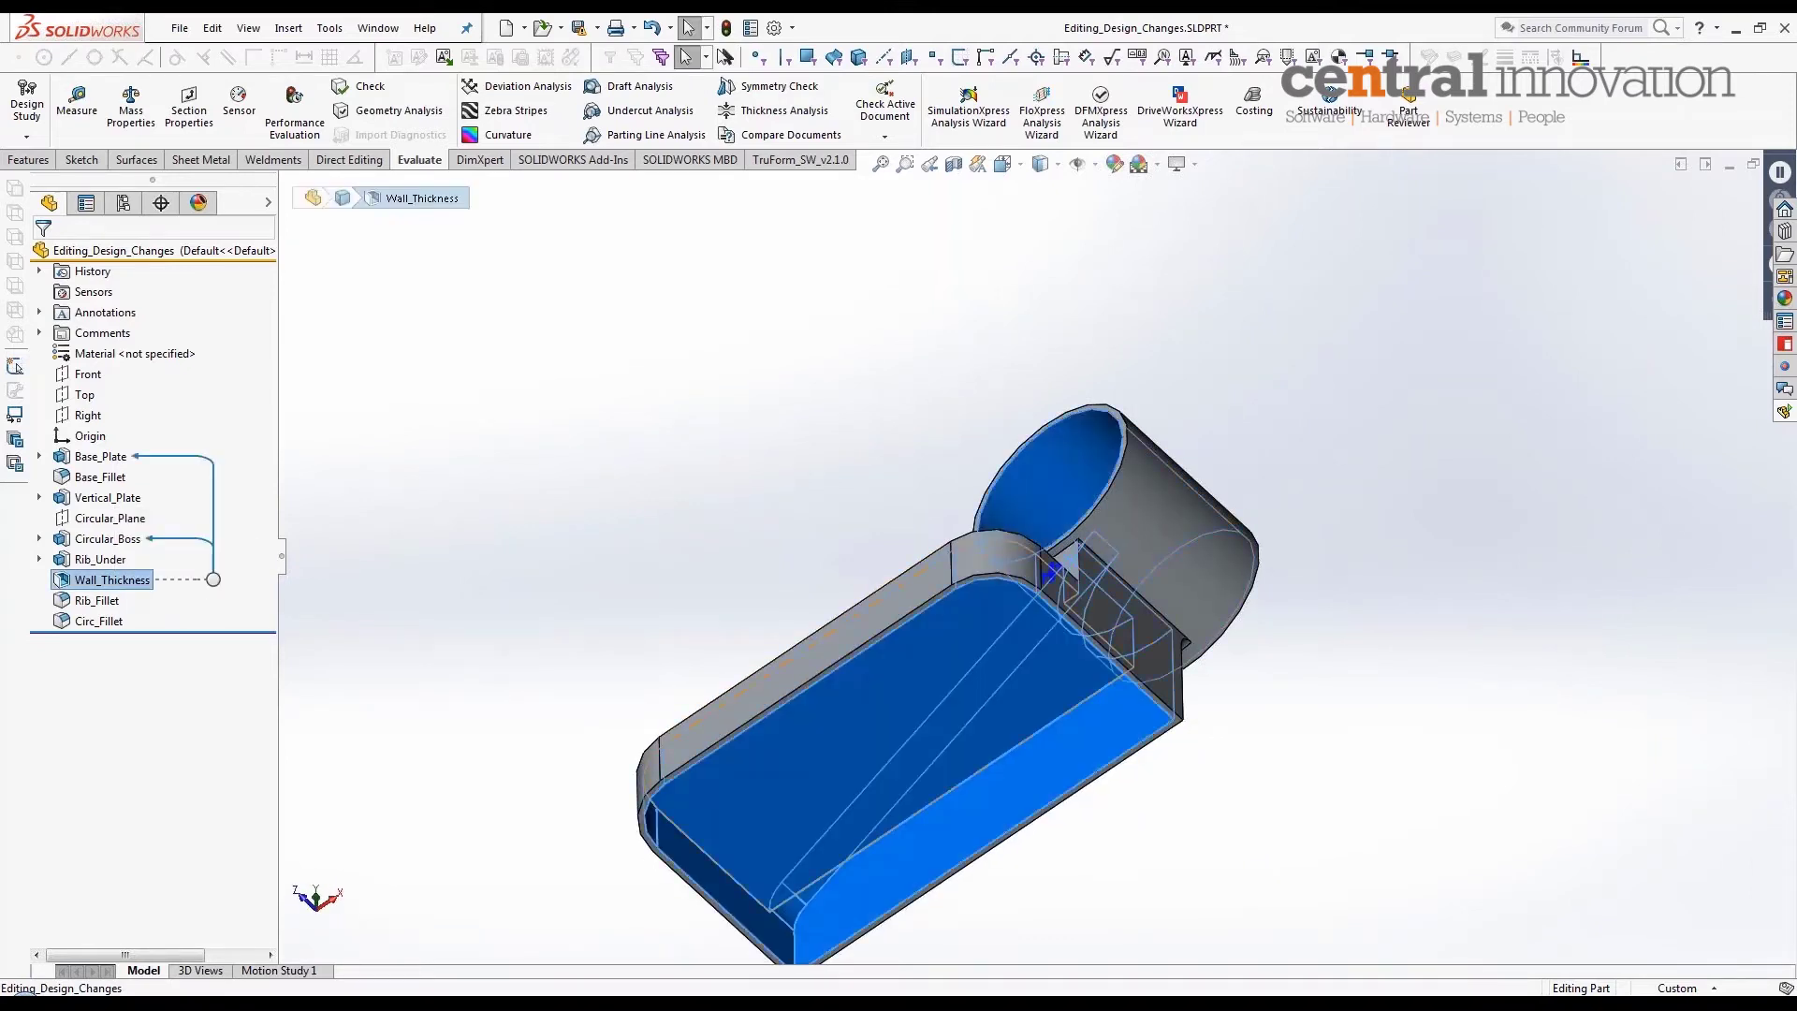
{"action": "scroll", "coordinate": [976, 710], "scroll_direction": "down", "scroll_amount": 2}
{"action": "mouse_move", "coordinate": [976, 709]}
{"action": "middle_mouse_down"}
{"action": "mouse_move", "coordinate": [1006, 622]}
{"action": "mouse_move", "coordinate": [978, 698]}
{"action": "middle_mouse_up"}
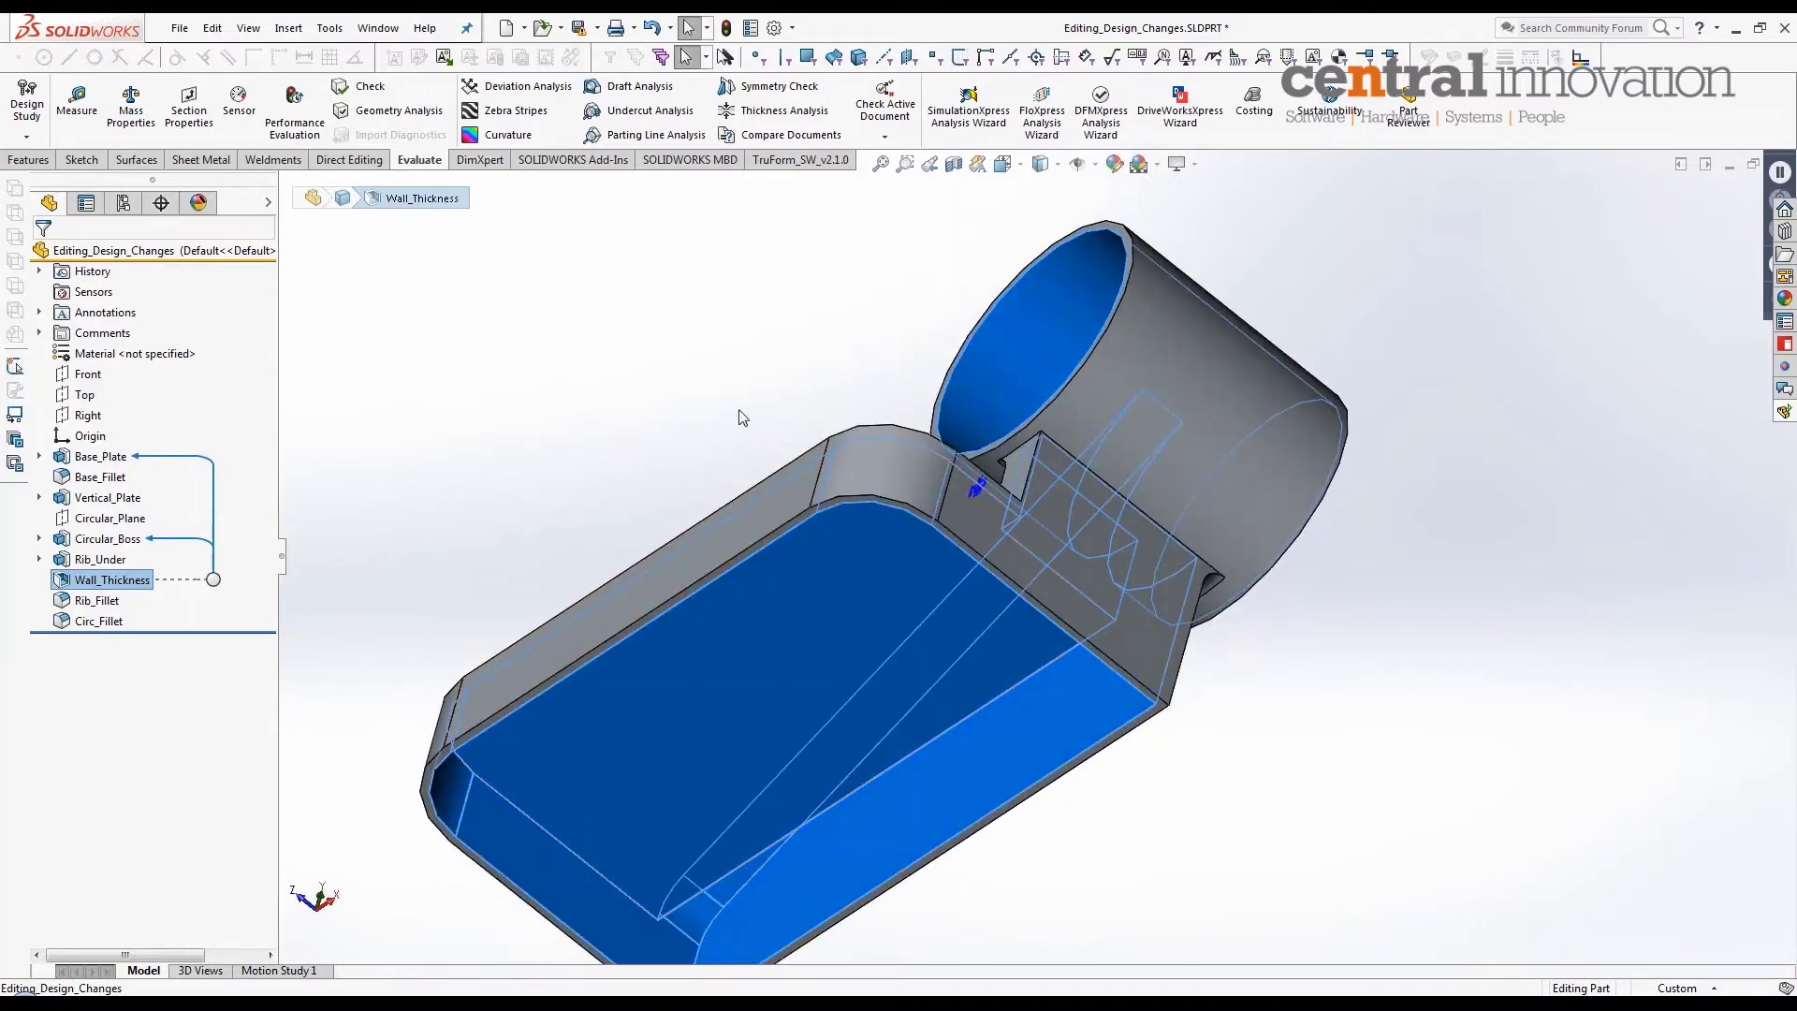
{"action": "middle_click_drag", "start_coordinate": [739, 417], "coordinate": [796, 655]}
{"action": "left_click", "coordinate": [185, 658]}
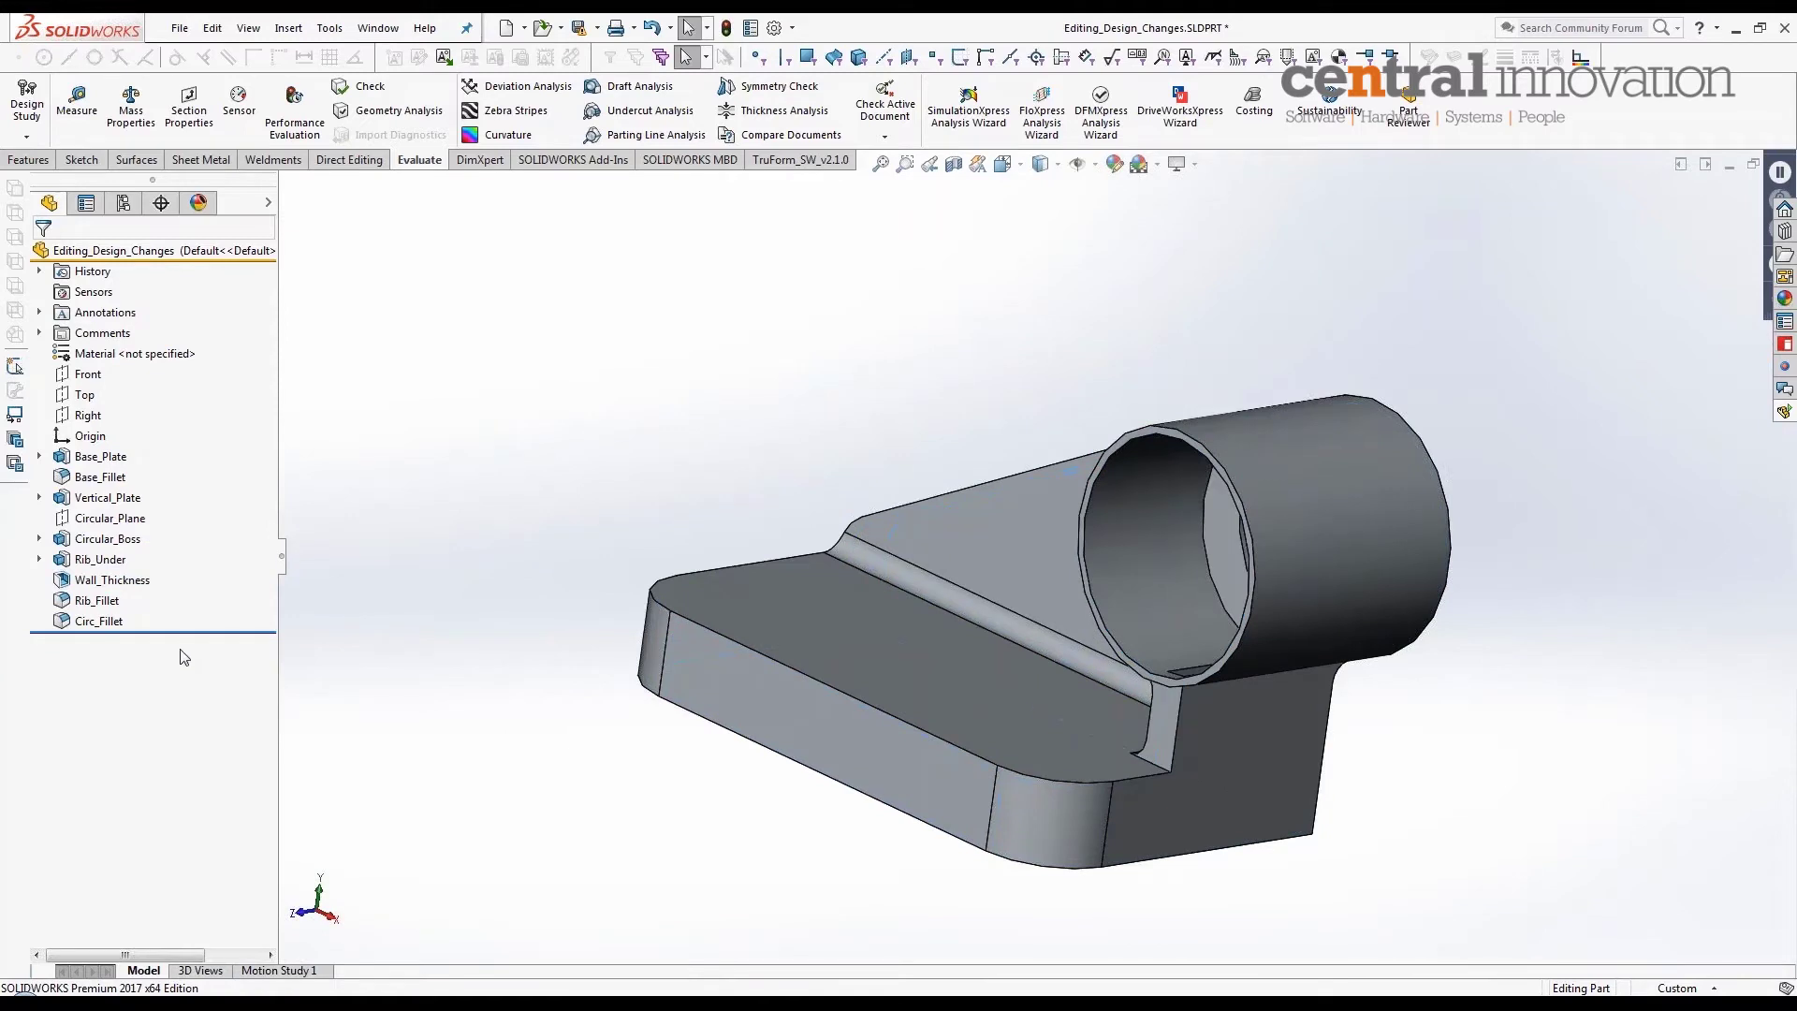
Step: Roll the part back to just after Base_Plate and forward past Base_Fillet, inspecting the plate from above and below
{"action": "left_click", "coordinate": [222, 629]}
{"action": "left_click_drag", "start_coordinate": [223, 629], "coordinate": [223, 466]}
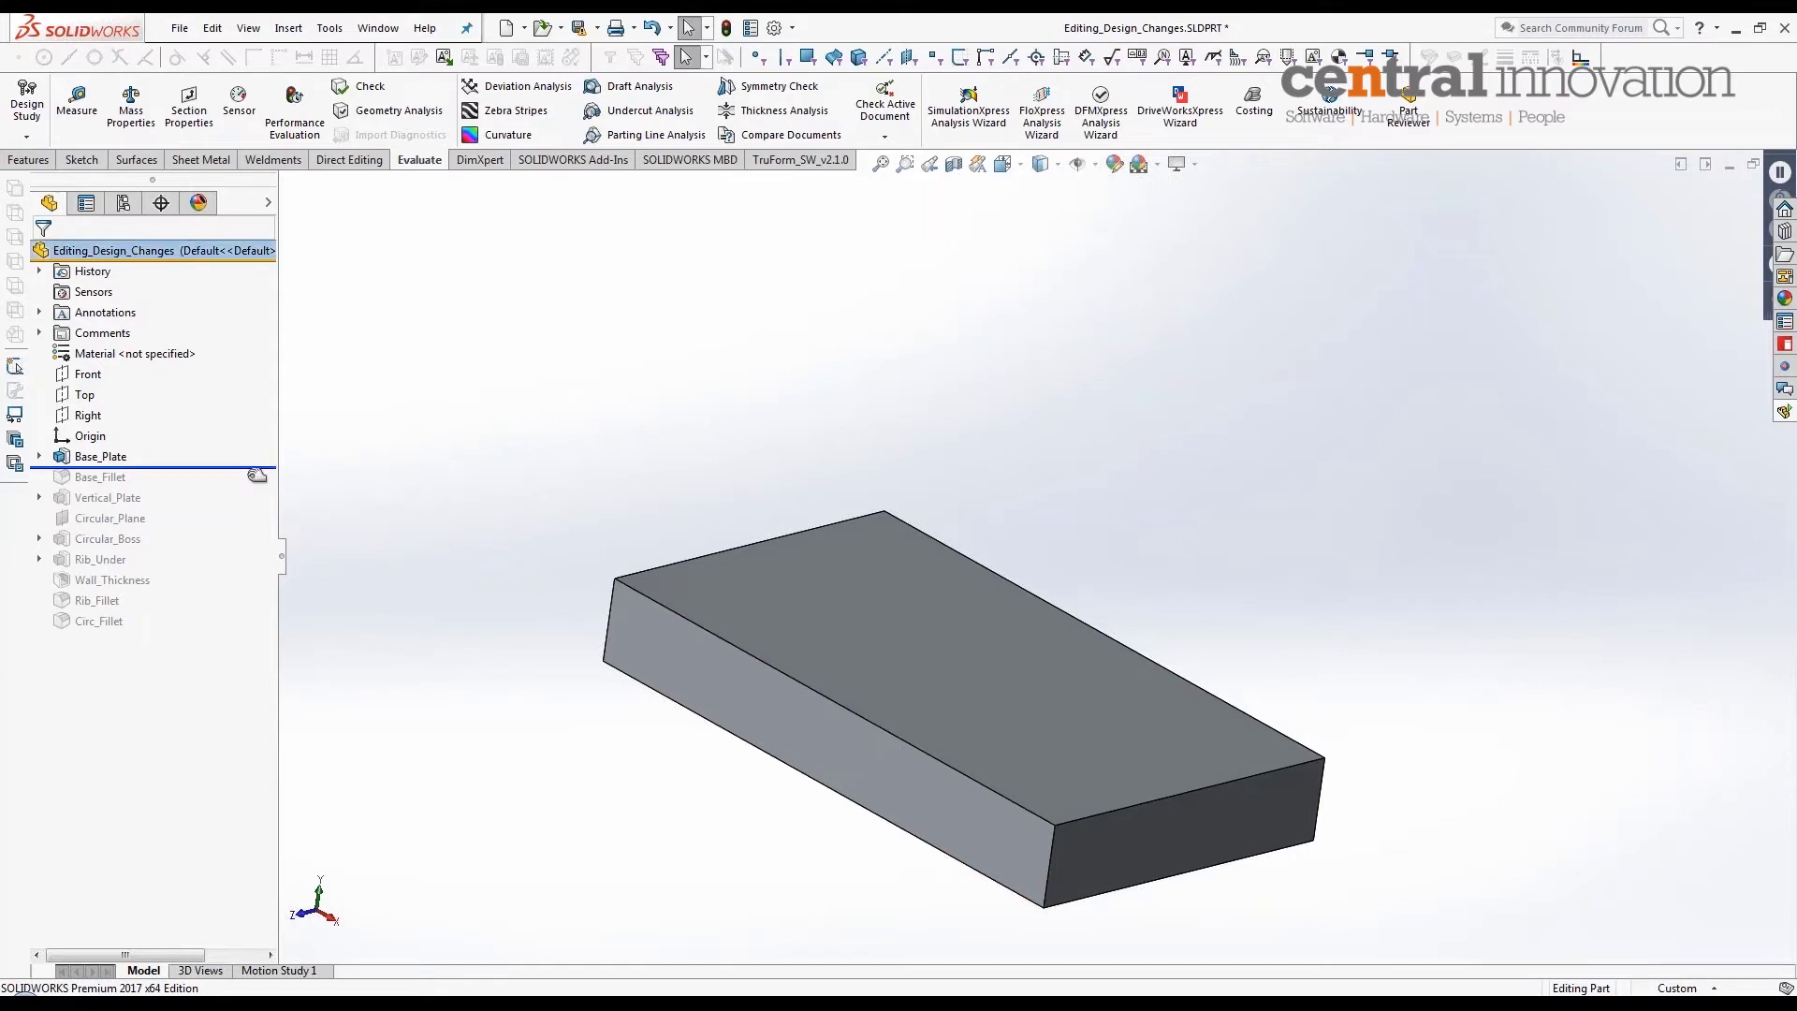
{"action": "left_click_drag", "start_coordinate": [251, 467], "coordinate": [253, 487]}
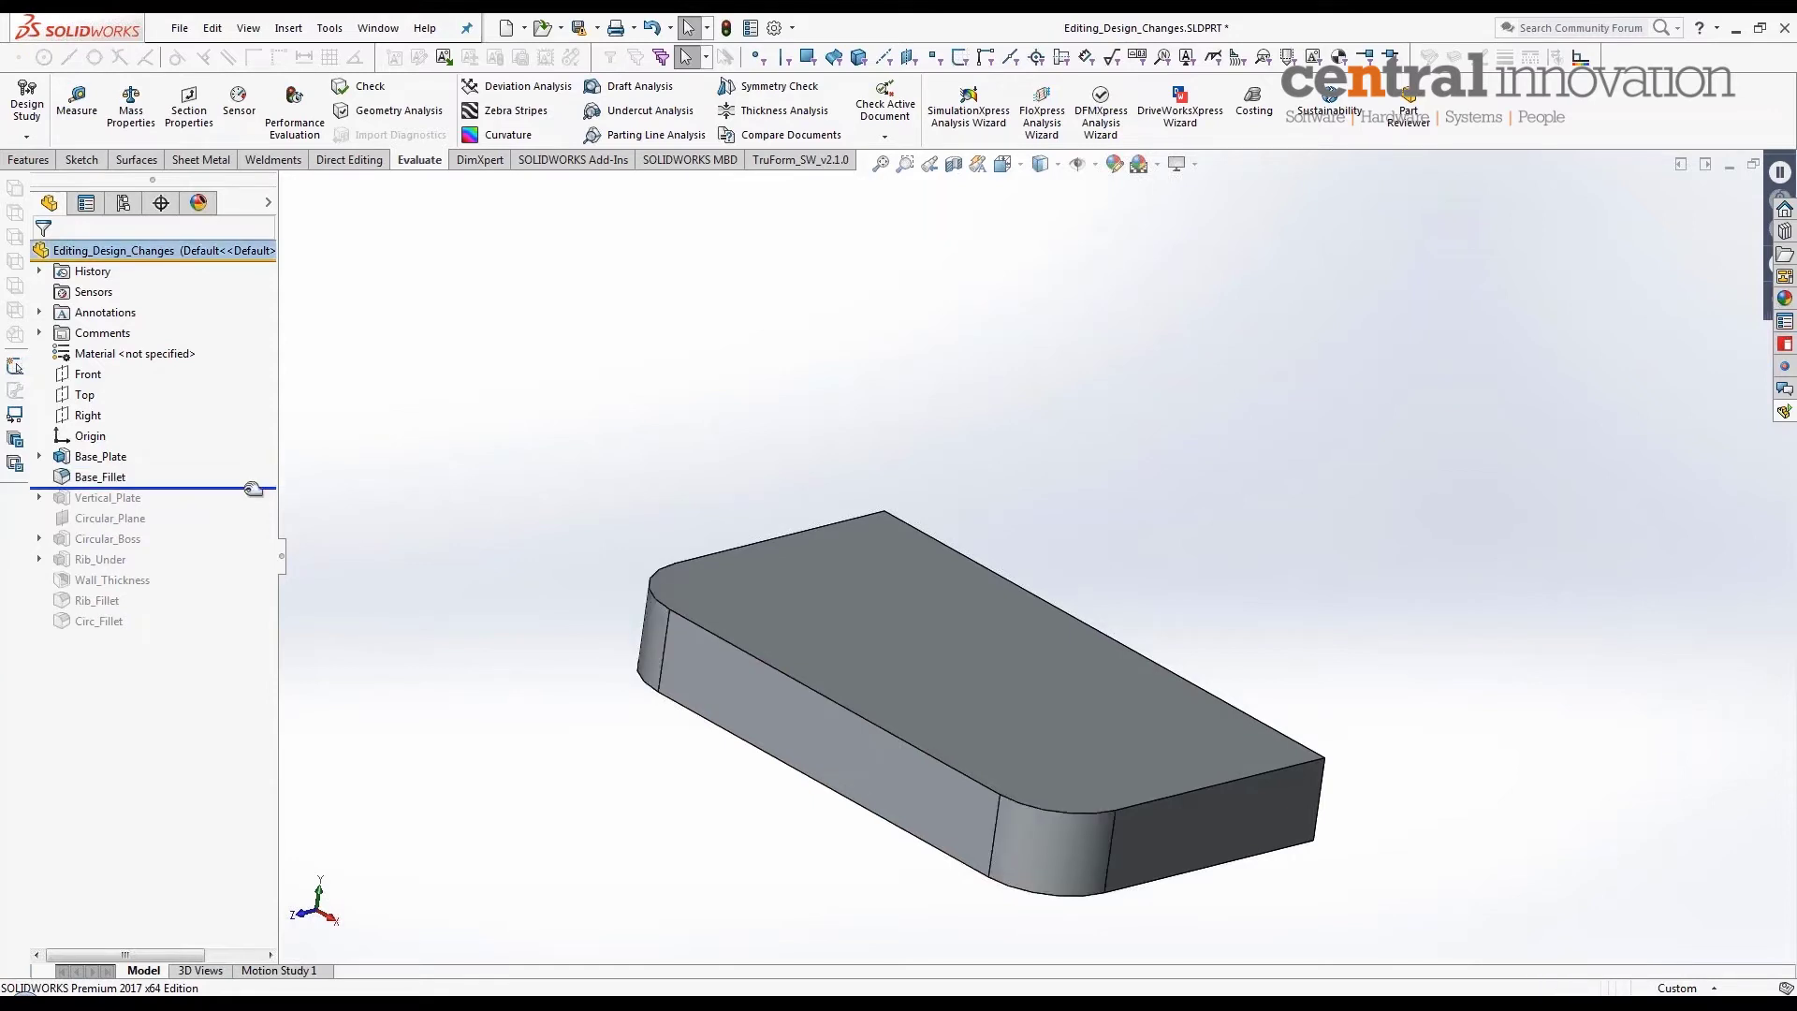
{"action": "middle_click_drag", "start_coordinate": [671, 655], "coordinate": [681, 449]}
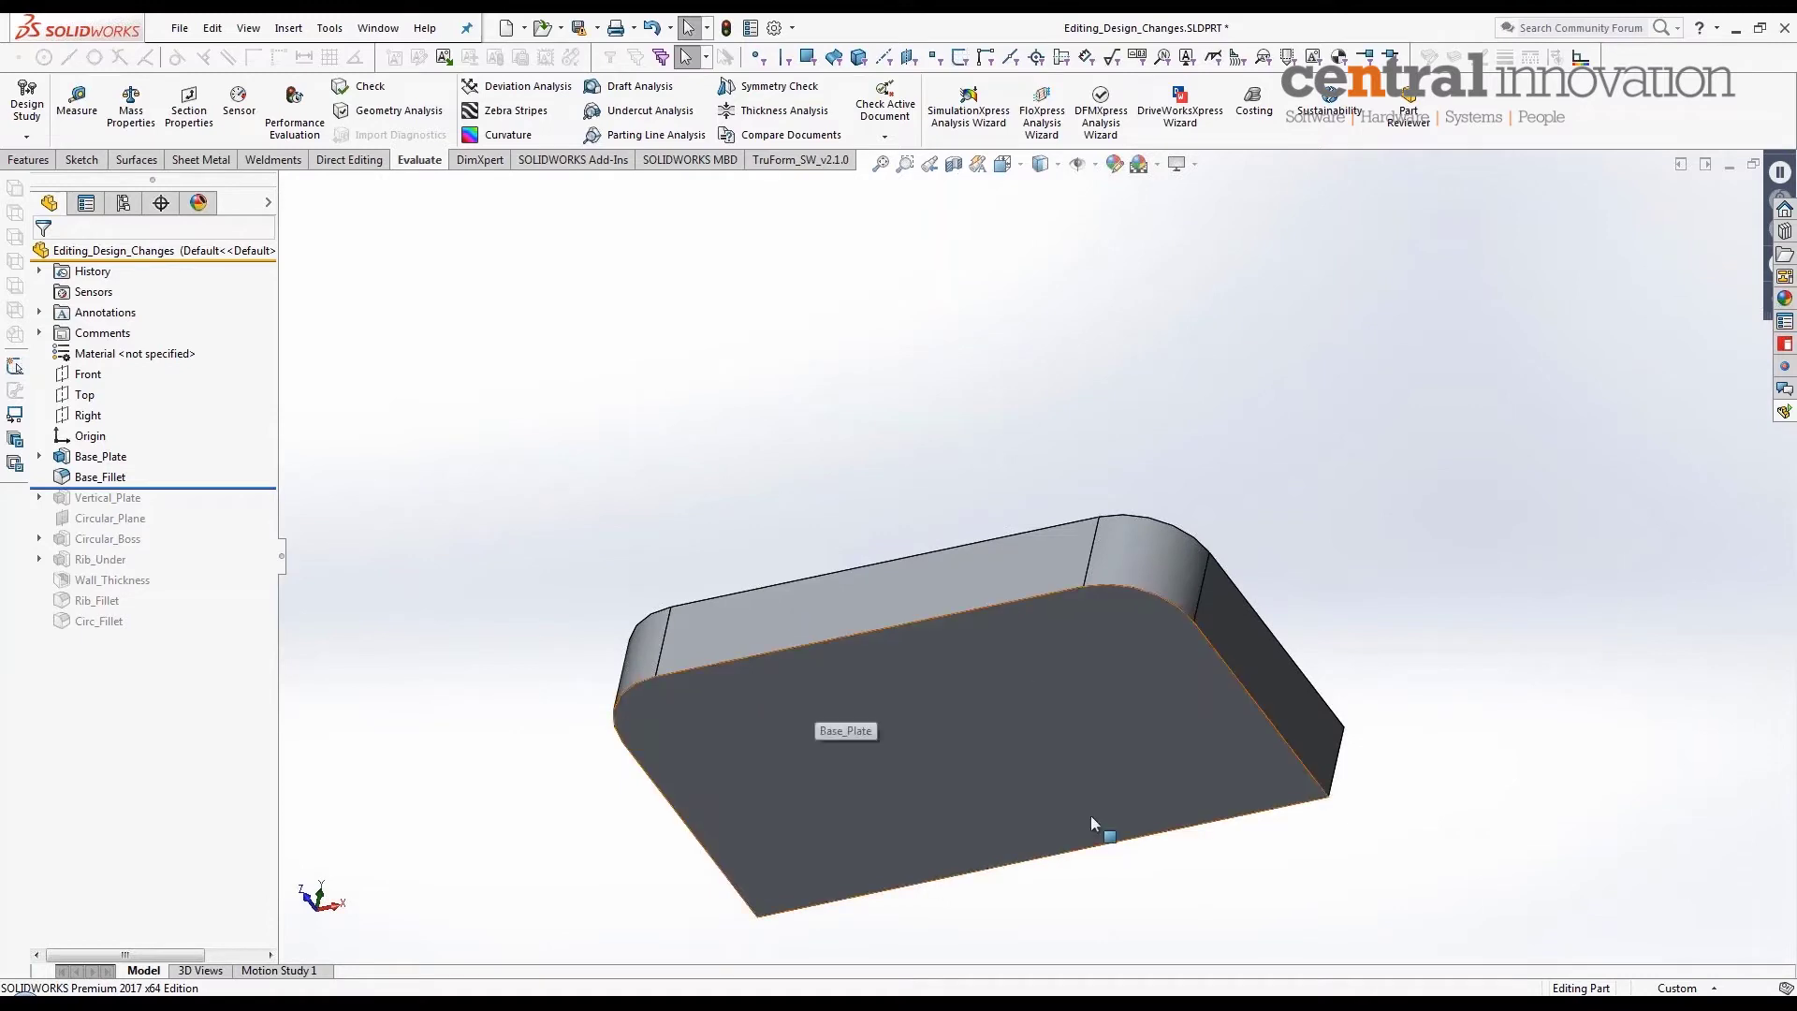
{"action": "key", "text": "z"}
{"action": "middle_click_drag", "start_coordinate": [636, 562], "coordinate": [529, 742]}
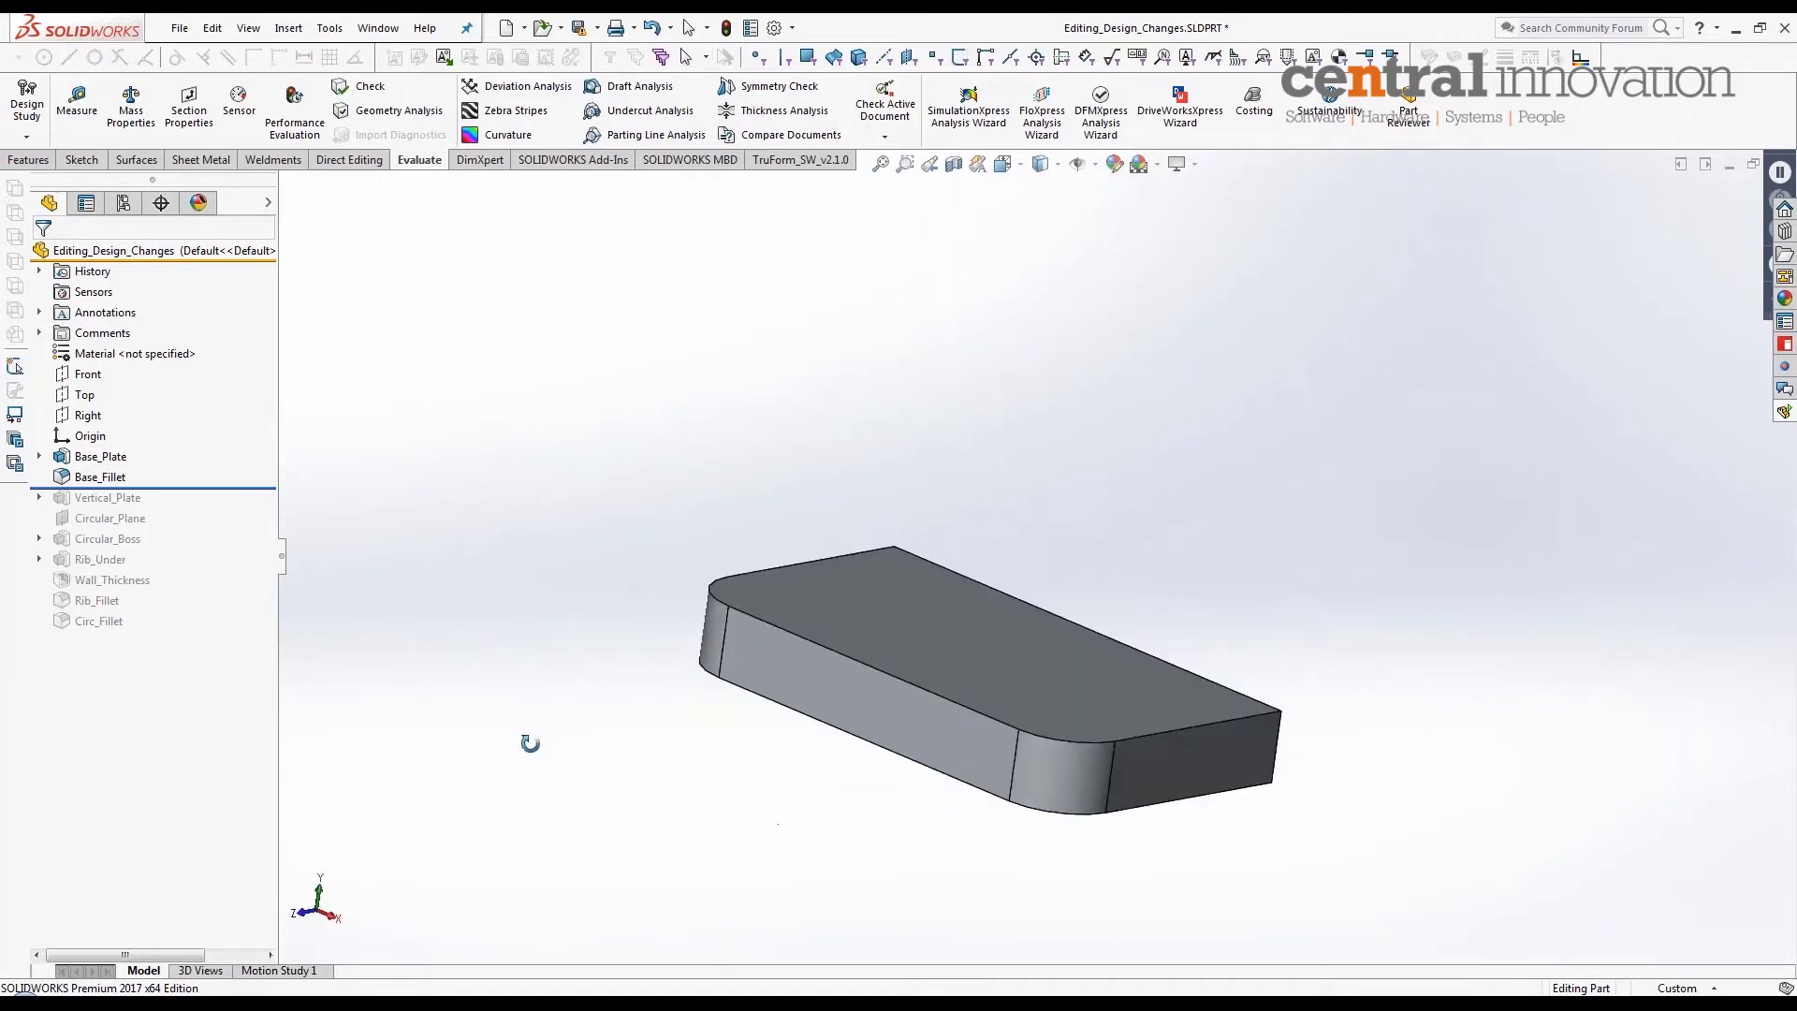
Step: Roll the part forward past Vertical_Plate to view it, and on to the end of the feature tree
{"action": "left_click_drag", "start_coordinate": [213, 489], "coordinate": [209, 511]}
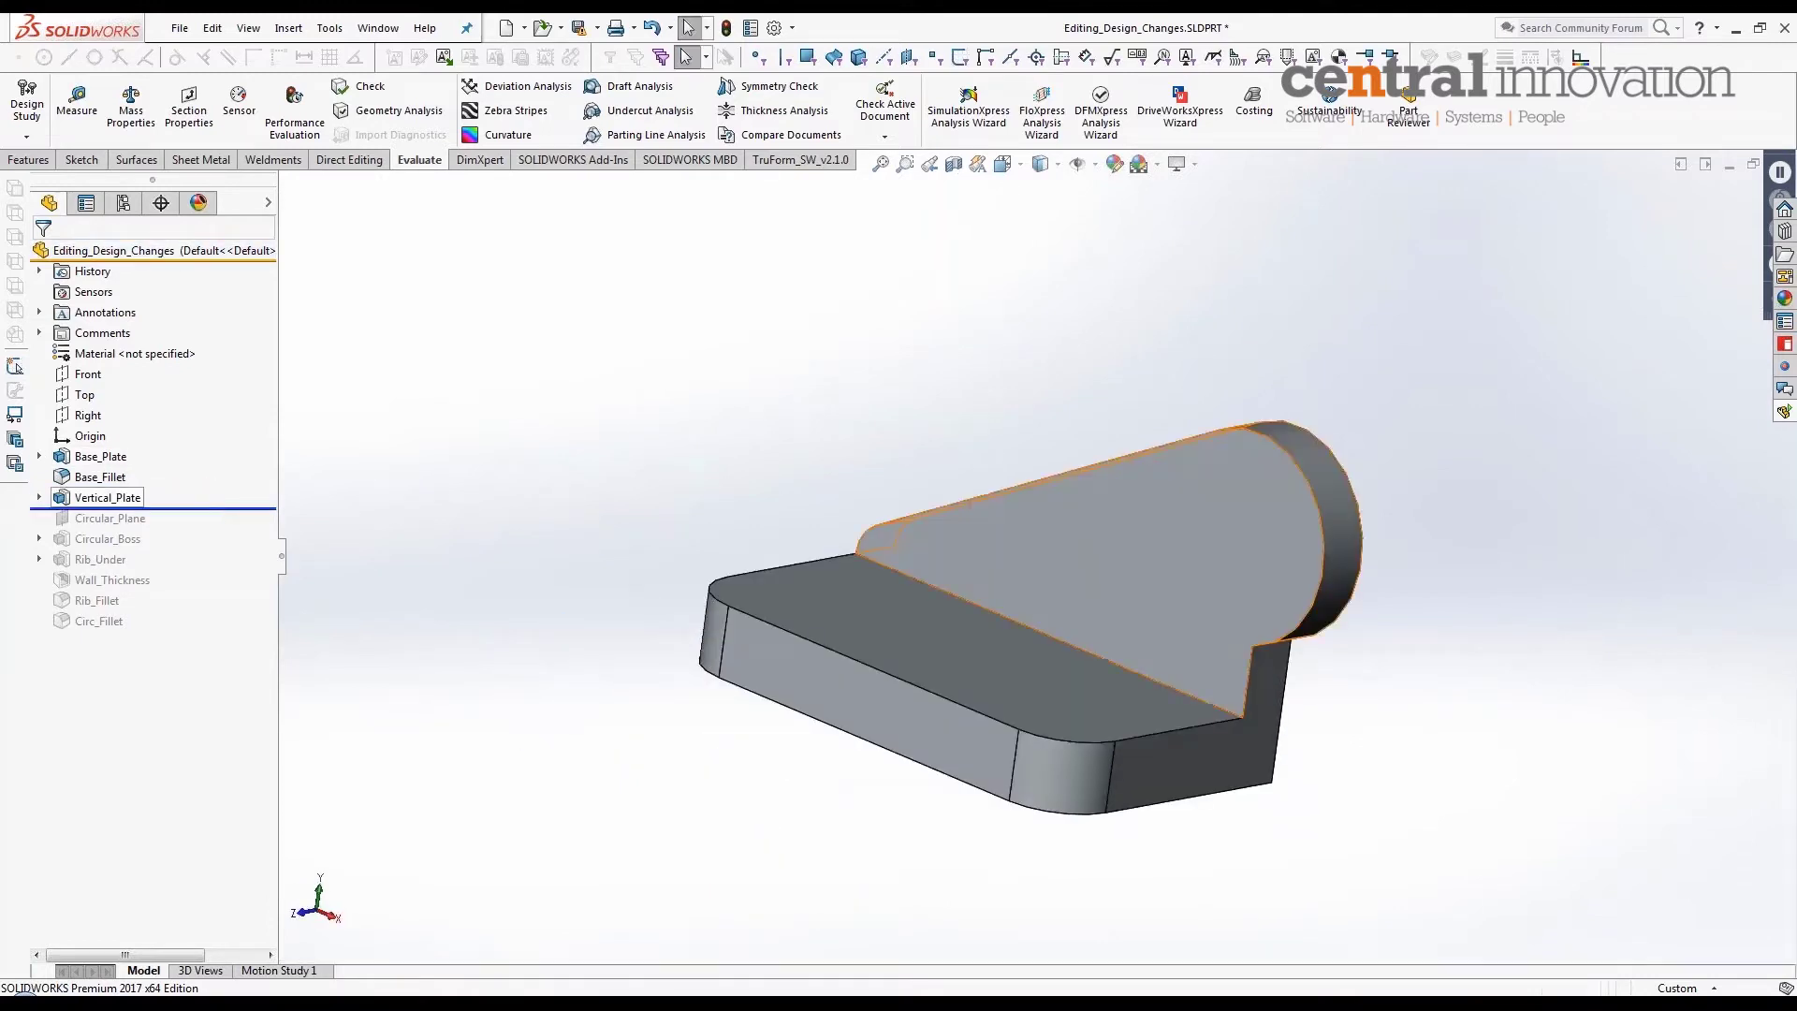
{"action": "middle_click_drag", "start_coordinate": [983, 421], "coordinate": [953, 582]}
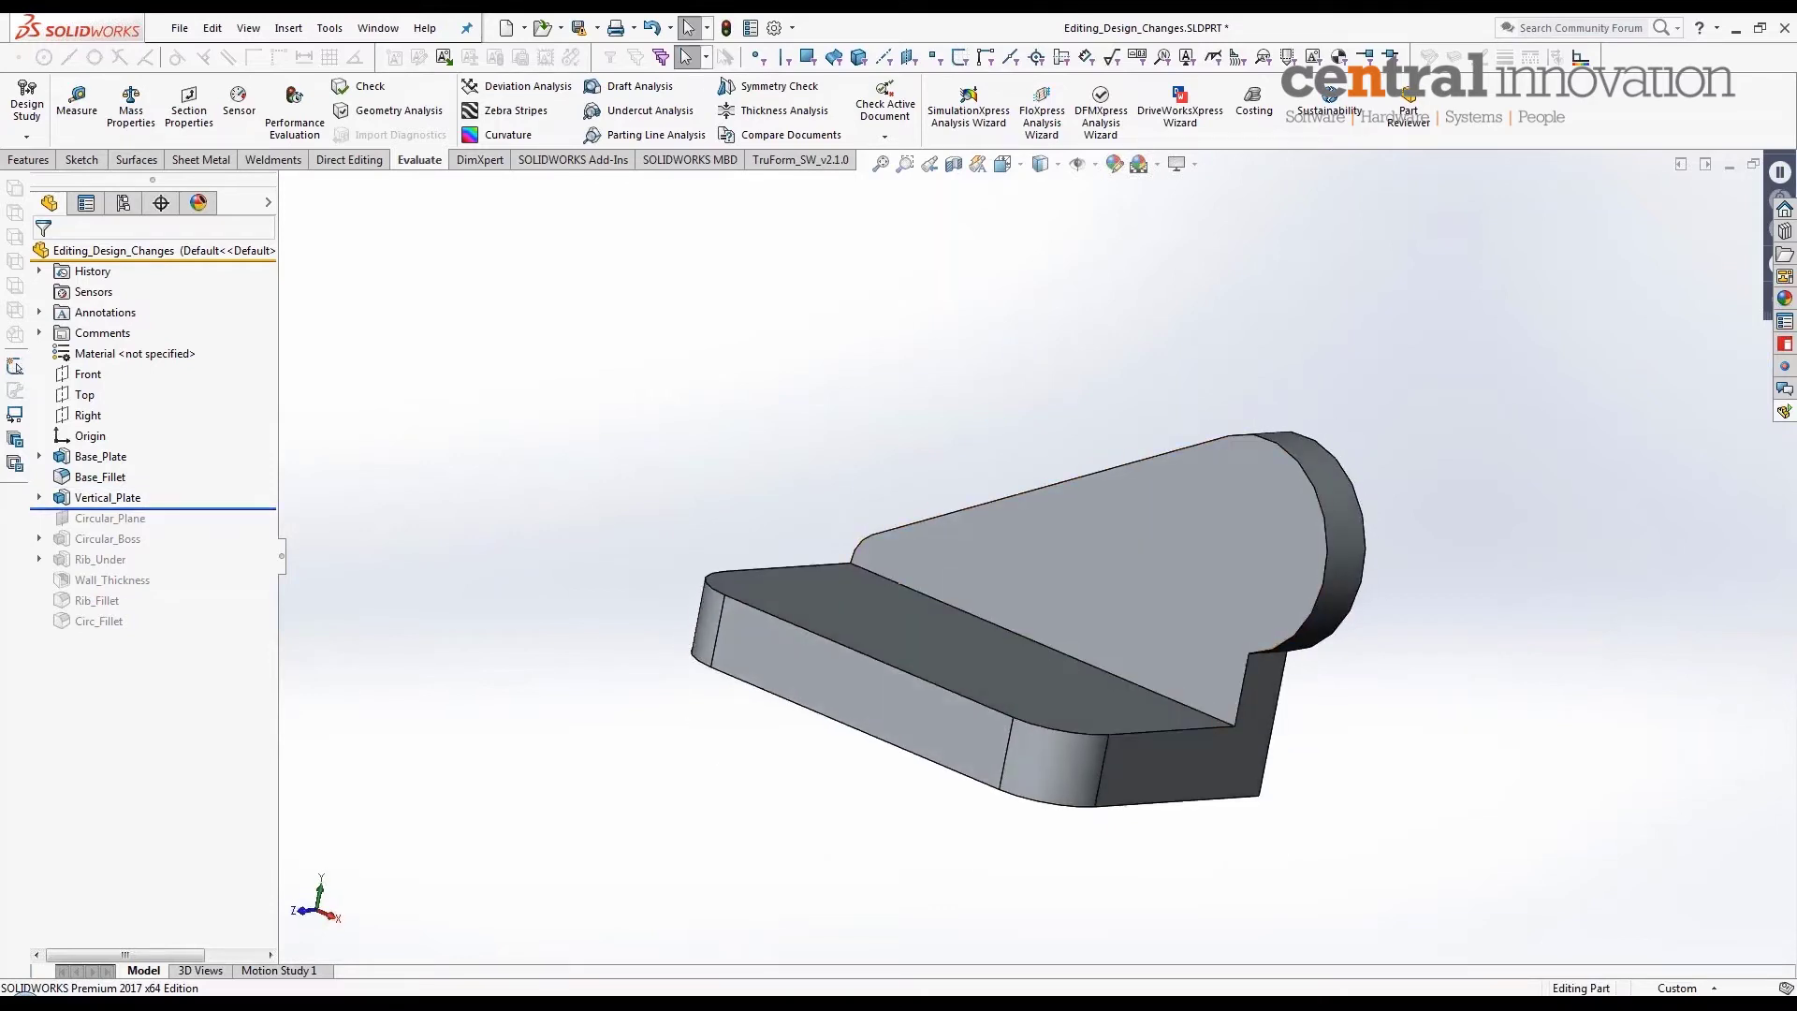
{"action": "left_click_drag", "start_coordinate": [263, 514], "coordinate": [263, 632]}
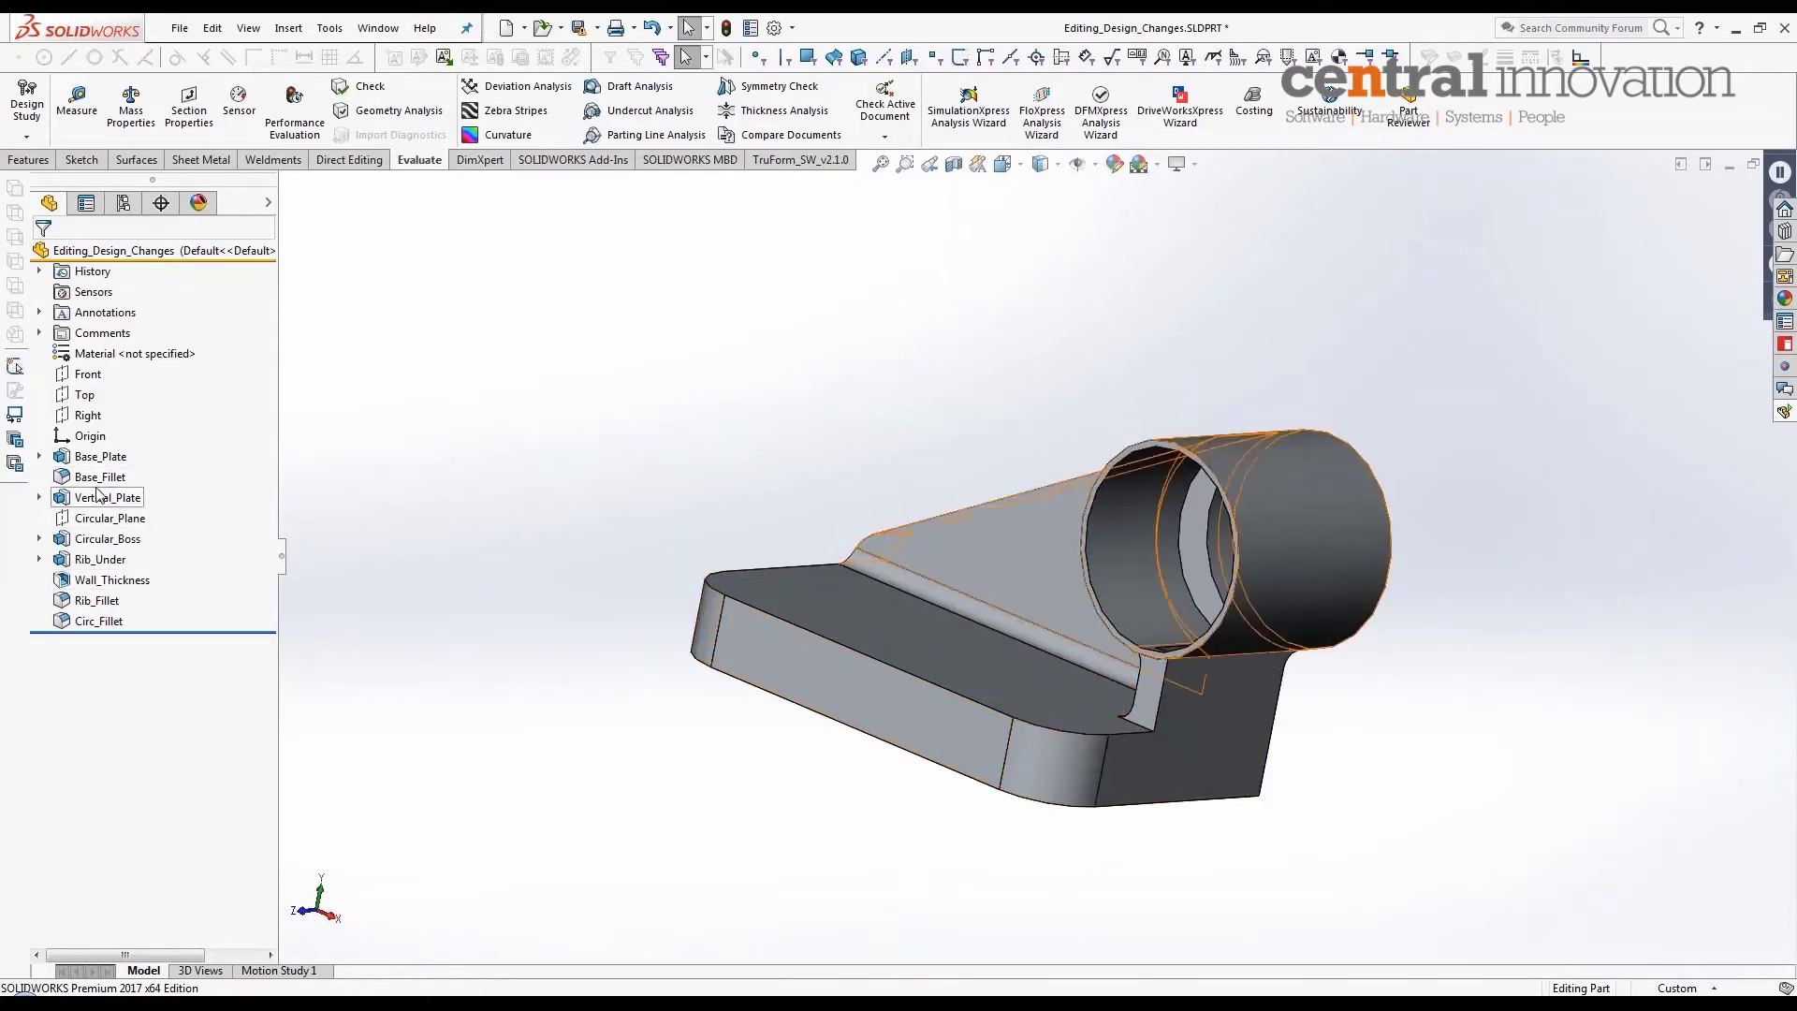
Step: Highlight Wall_Thickness again to examine its shelled faces and its references to Base_Plate and Circular_Boss
{"action": "mouse_move", "coordinate": [97, 485]}
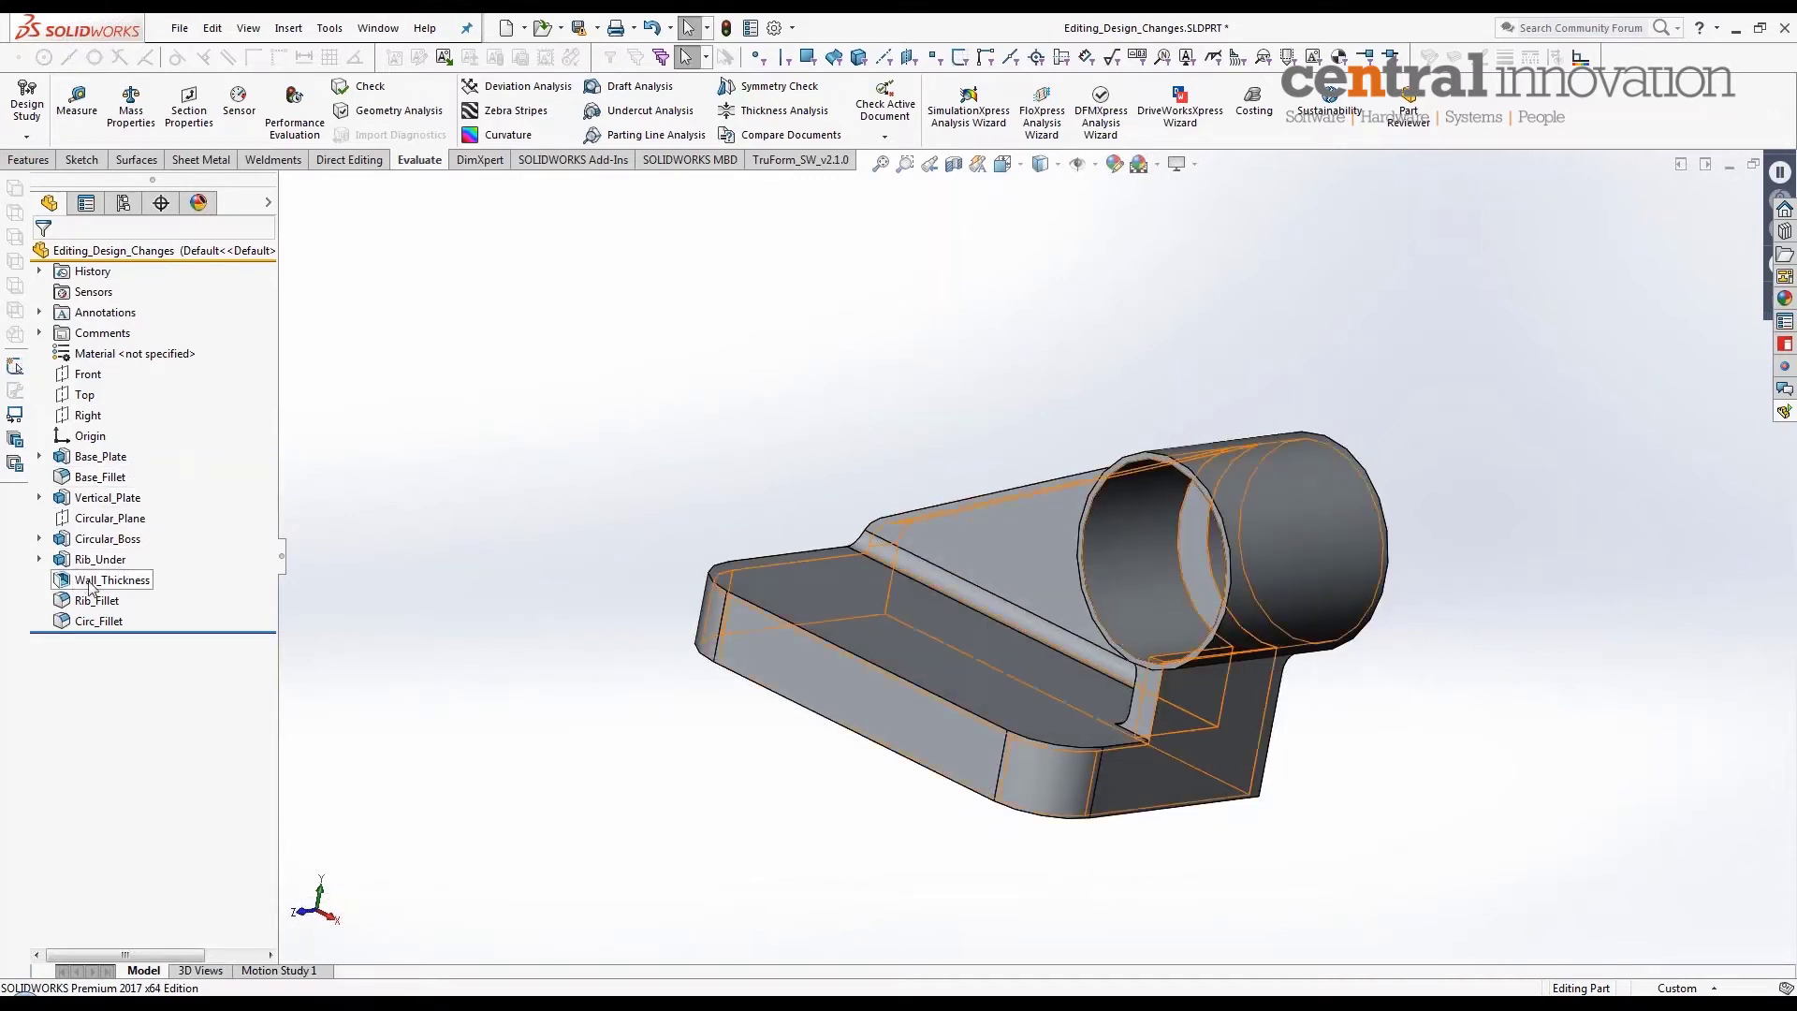
{"action": "mouse_move", "coordinate": [103, 581]}
{"action": "left_mouse_down"}
{"action": "mouse_move", "coordinate": [87, 530]}
{"action": "mouse_move", "coordinate": [87, 608]}
{"action": "mouse_move", "coordinate": [87, 515]}
{"action": "mouse_move", "coordinate": [87, 581]}
{"action": "left_mouse_up"}
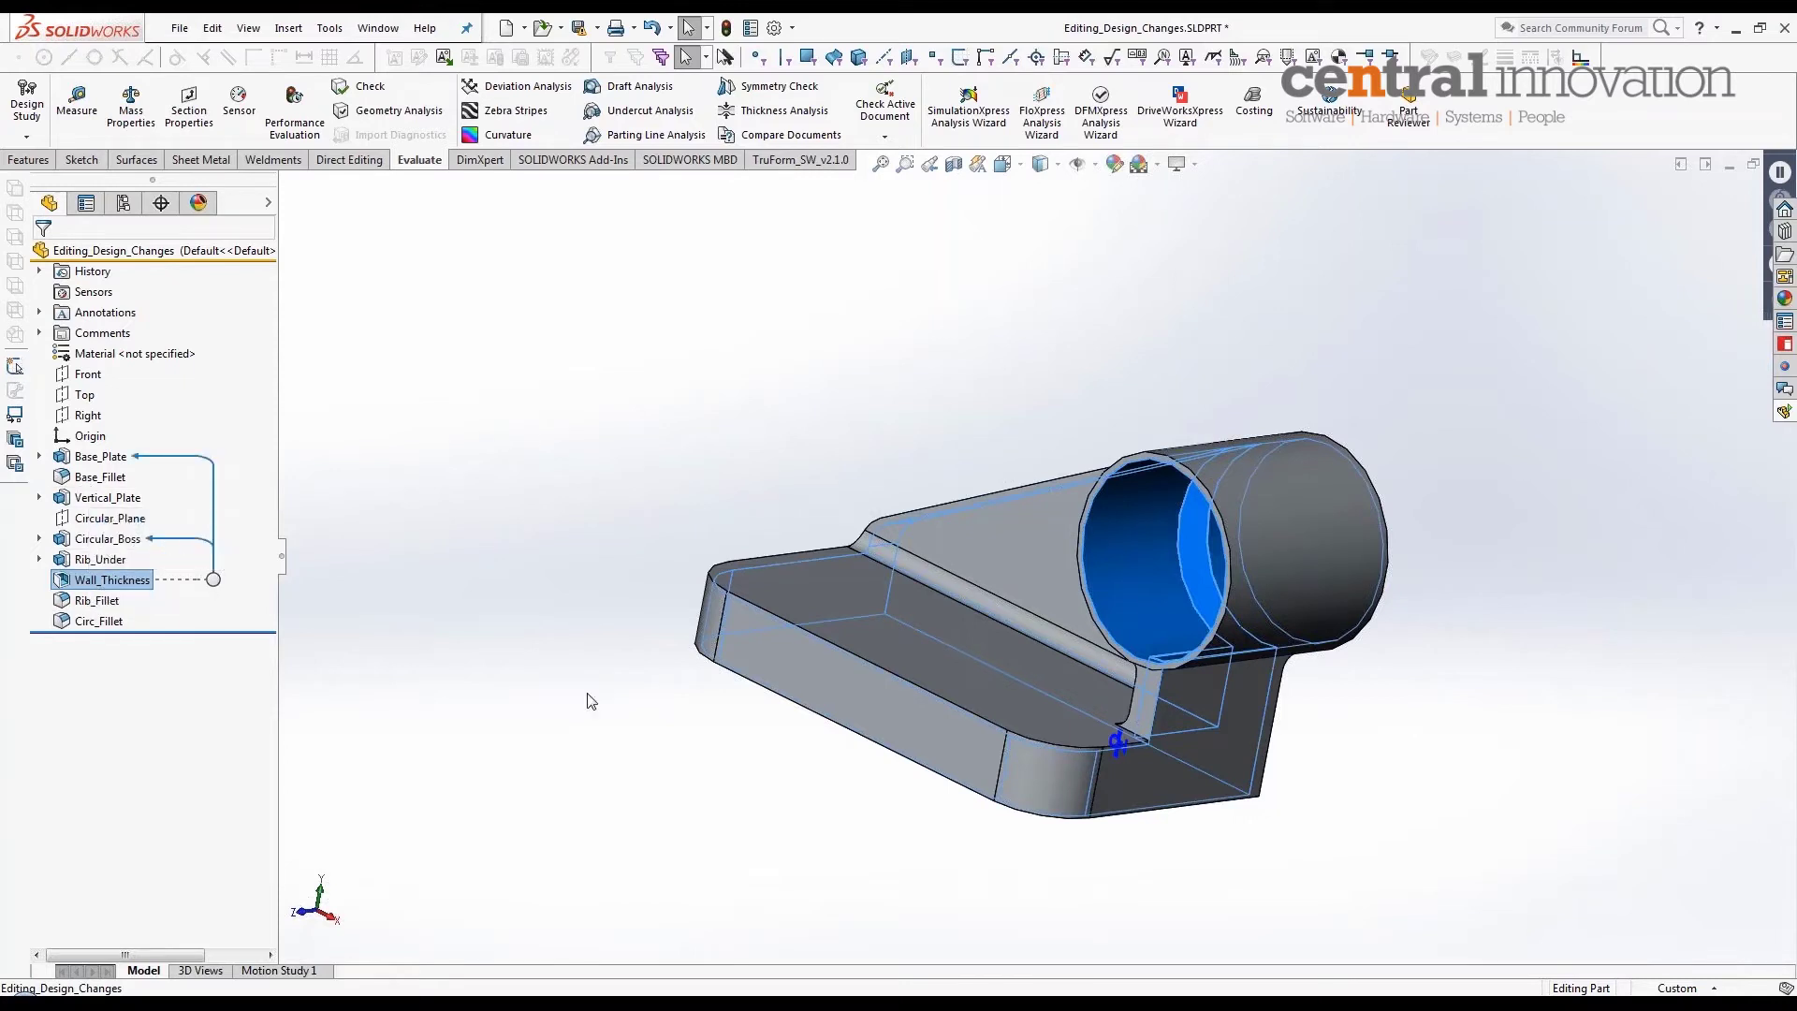
{"action": "left_click", "coordinate": [402, 577]}
{"action": "middle_click_drag", "start_coordinate": [395, 569], "coordinate": [424, 596]}
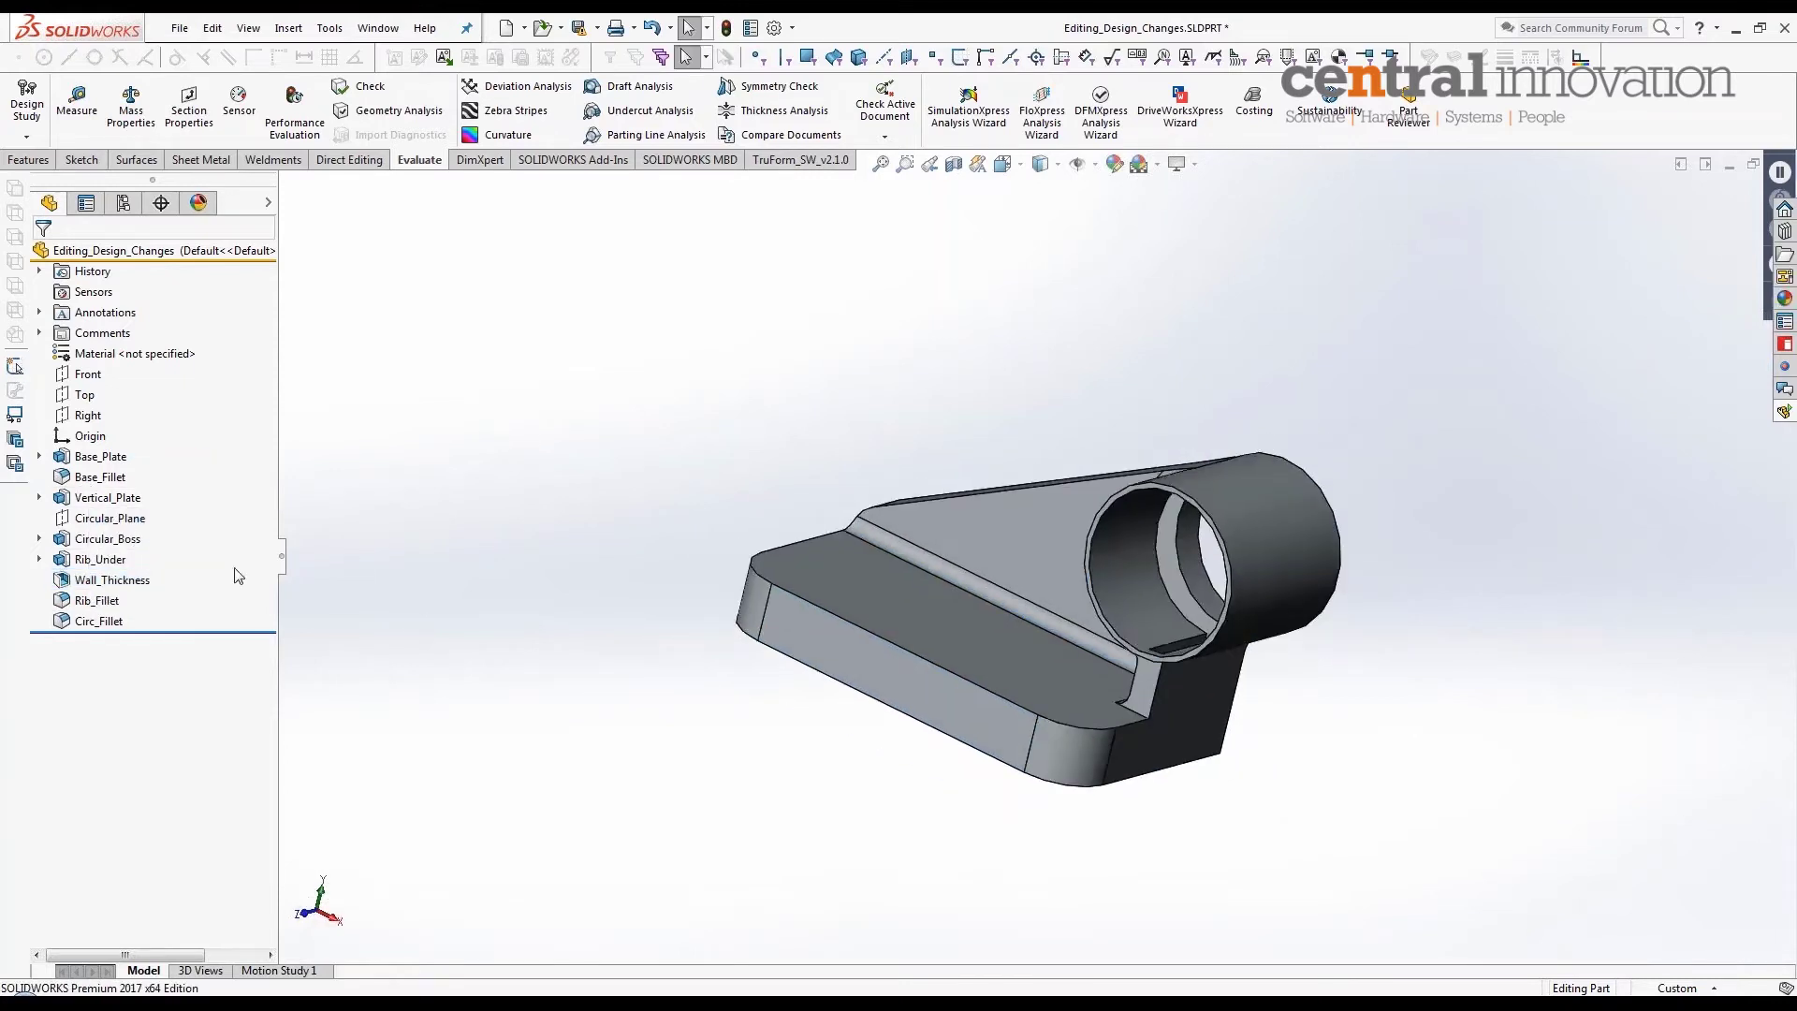
Step: Try to move Wall_Thickness up the feature tree ahead of Vertical_Plate
{"action": "mouse_move", "coordinate": [129, 590]}
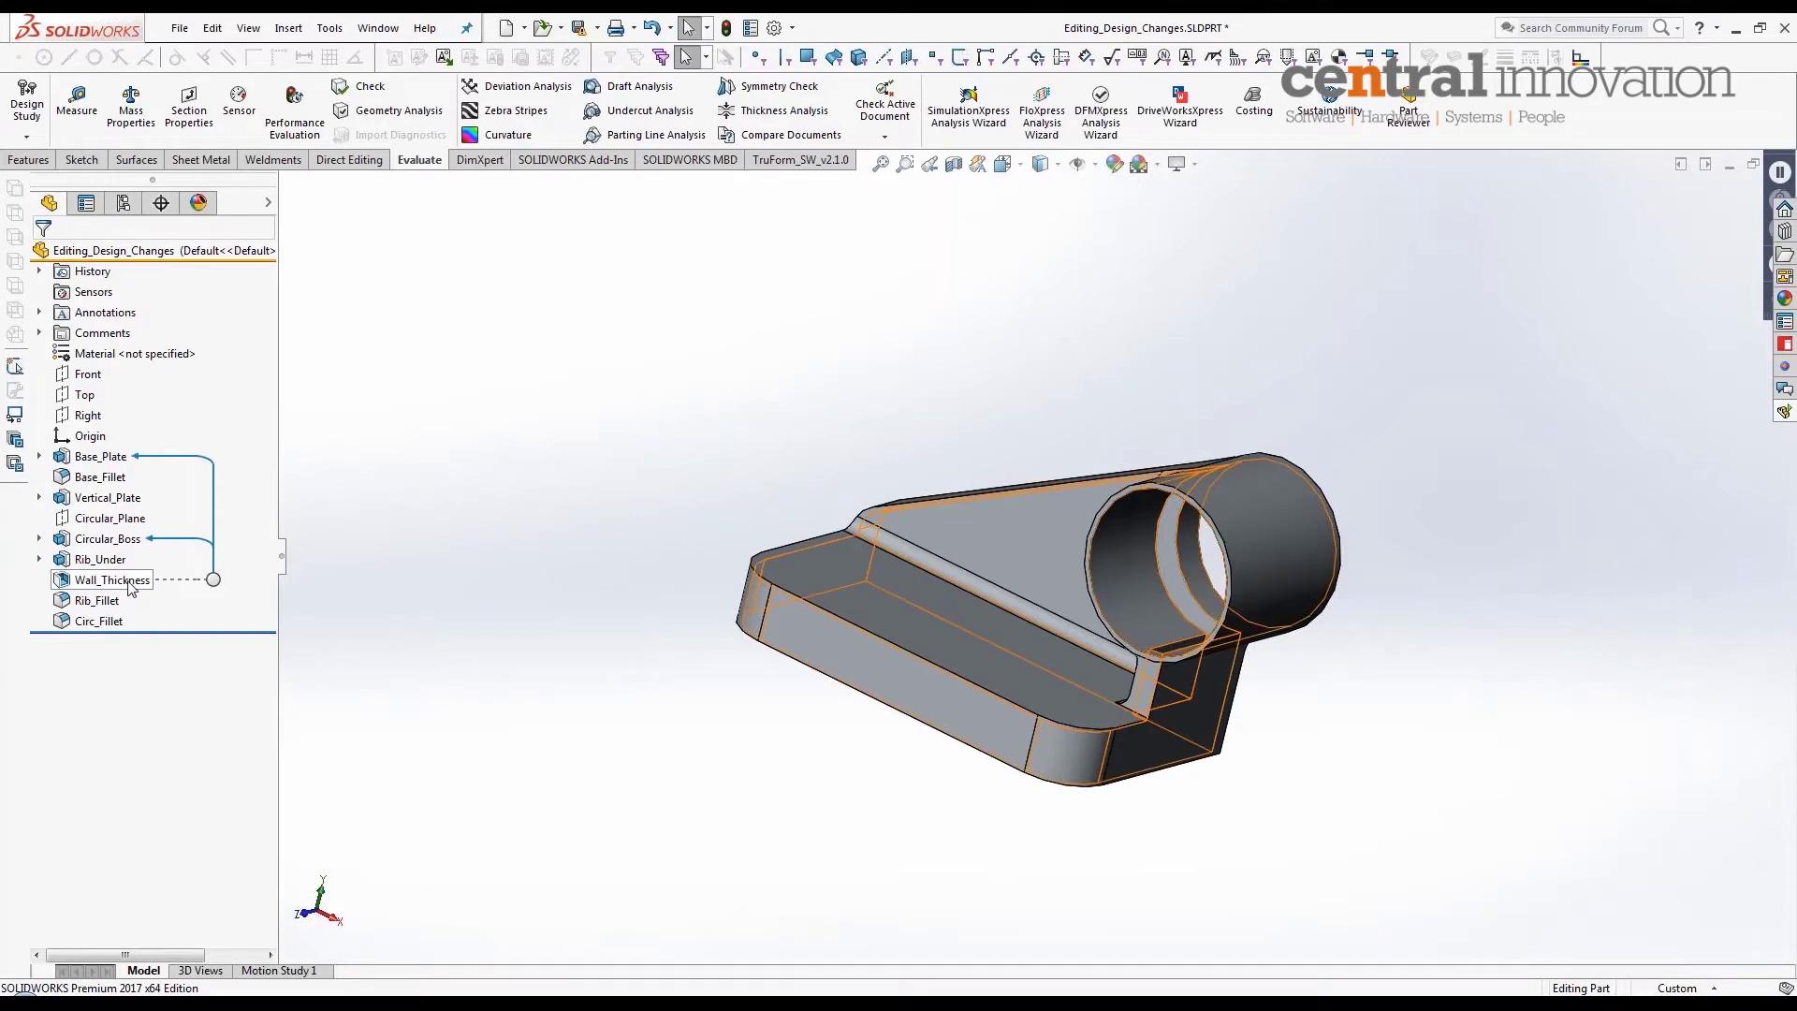
{"action": "left_click_drag", "start_coordinate": [131, 588], "coordinate": [106, 500]}
{"action": "left_click", "coordinate": [412, 503]}
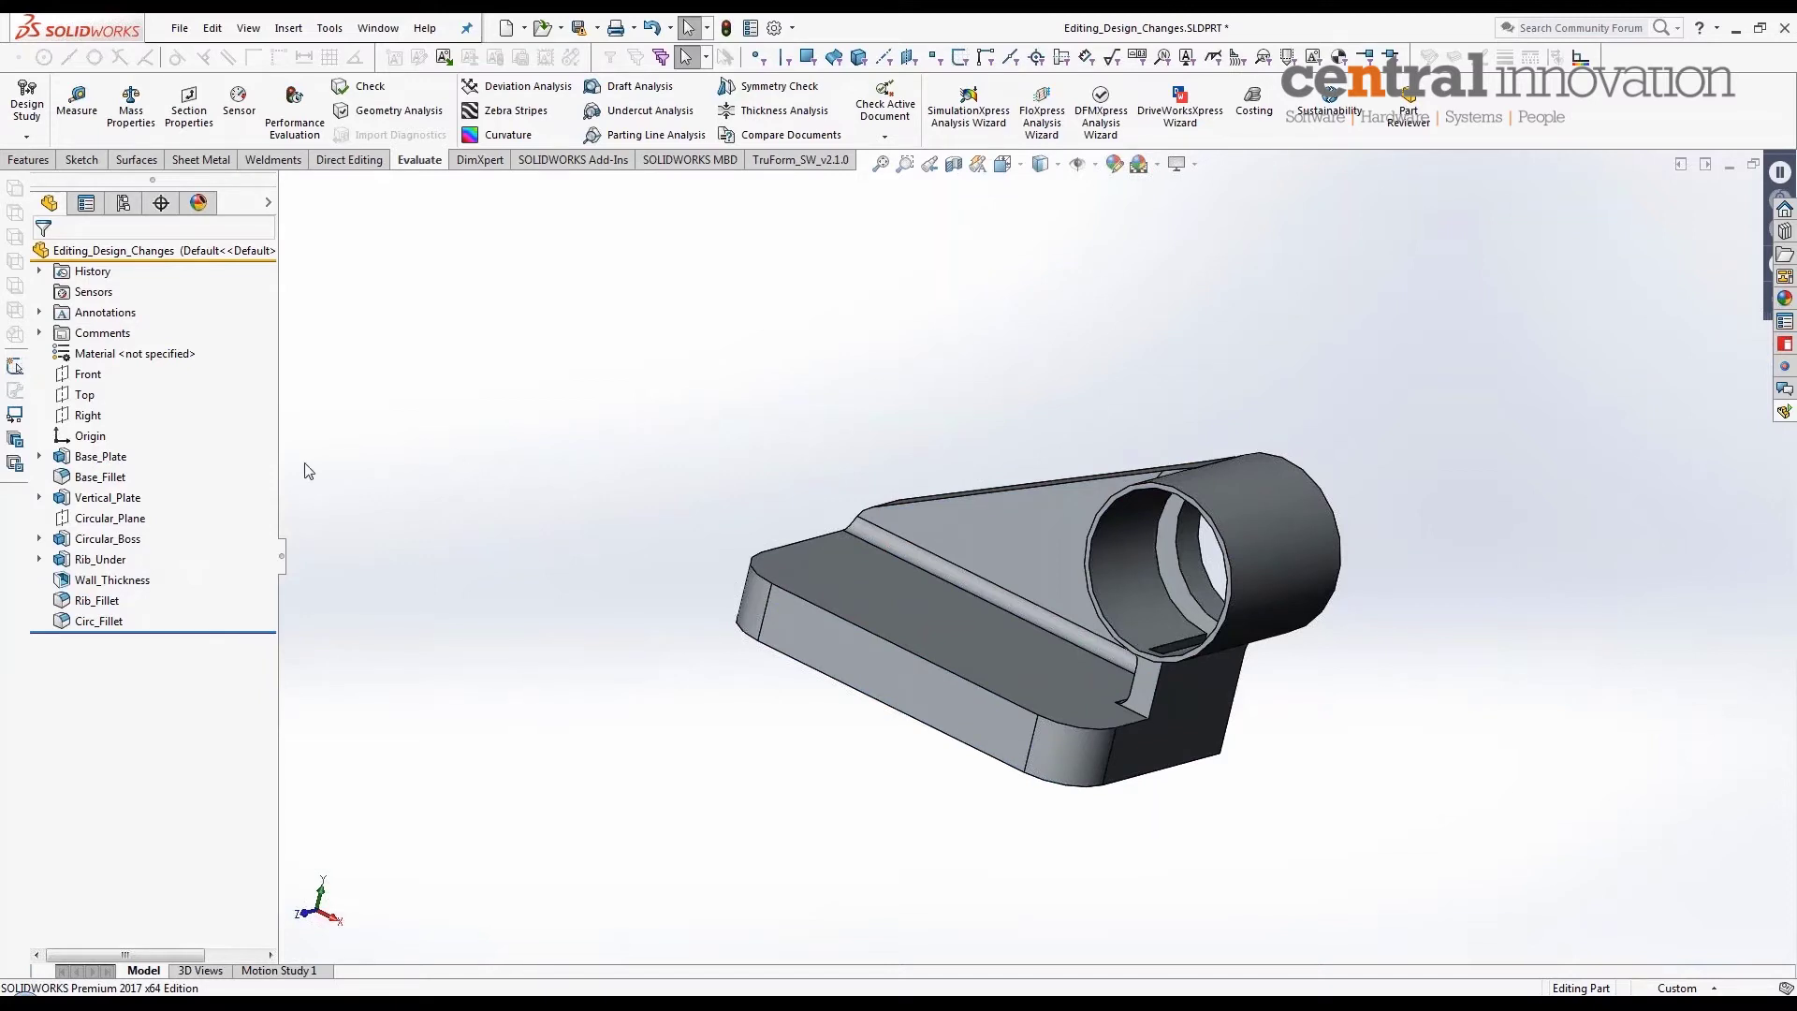
Step: Open the Wall_Thickness shell for editing and inspect its thickness and the faces it removes
{"action": "mouse_move", "coordinate": [130, 584]}
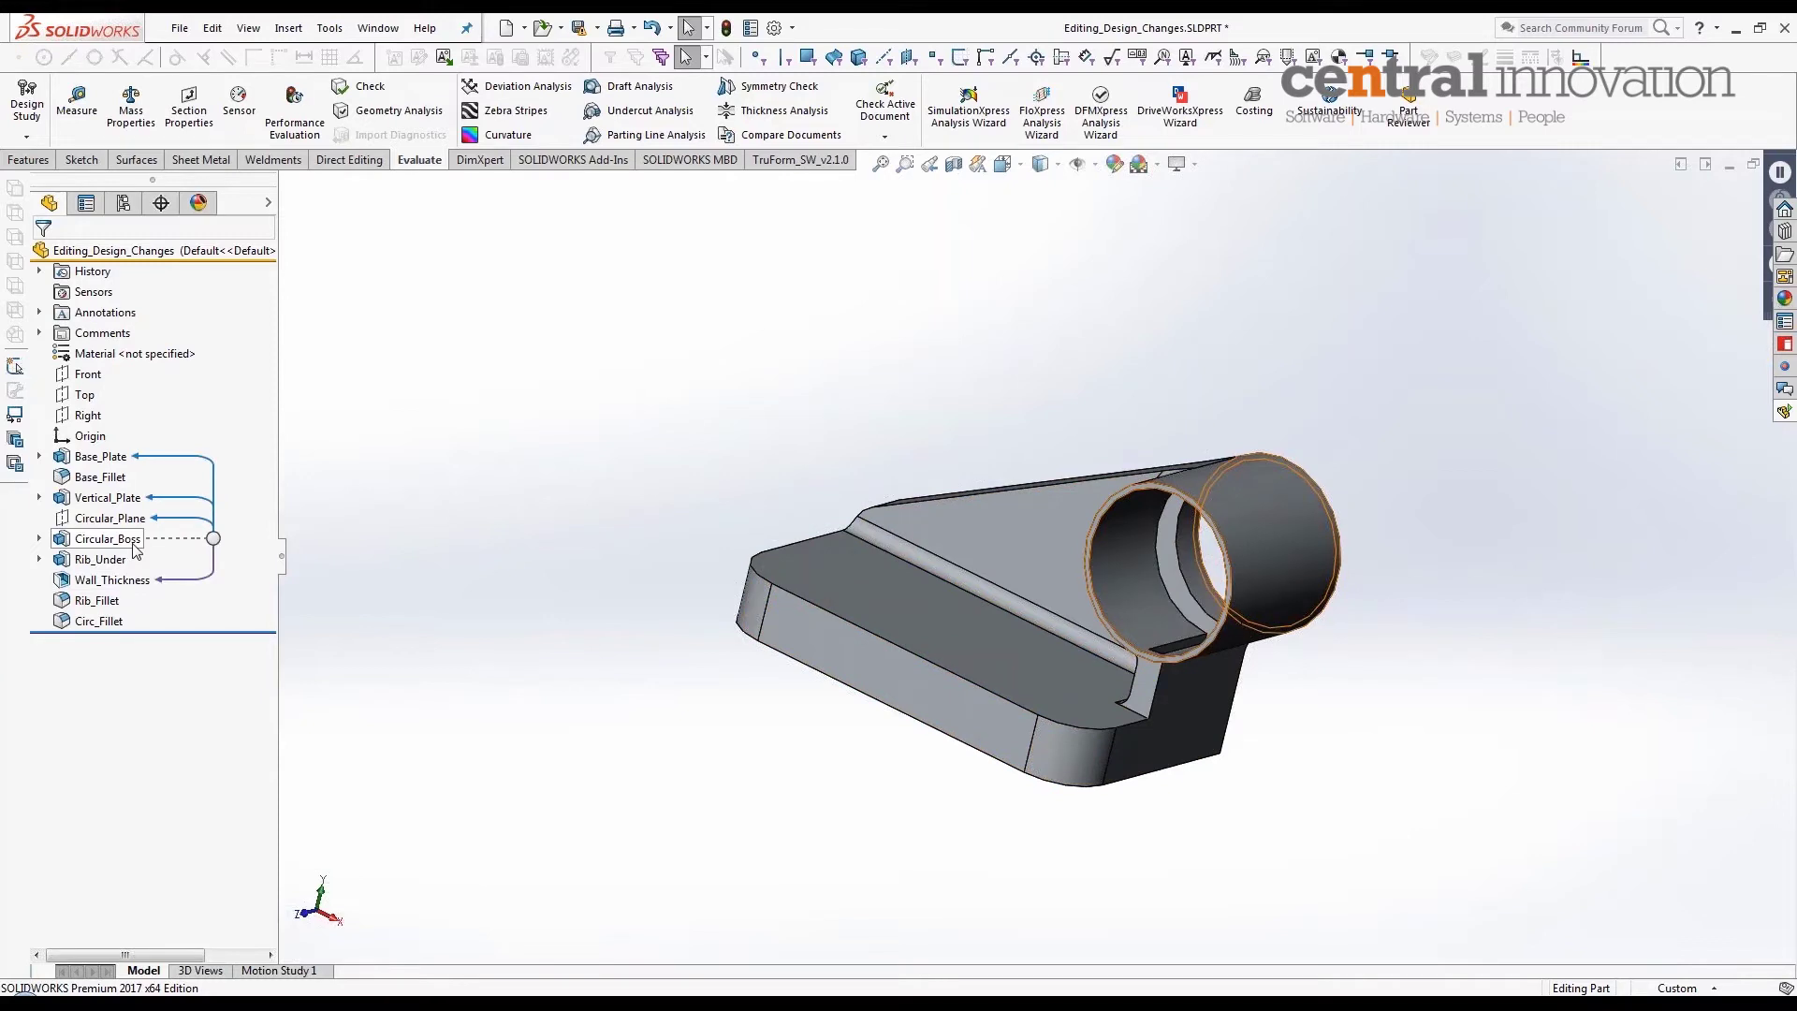
{"action": "right_click", "coordinate": [106, 587]}
{"action": "left_click", "coordinate": [125, 526]}
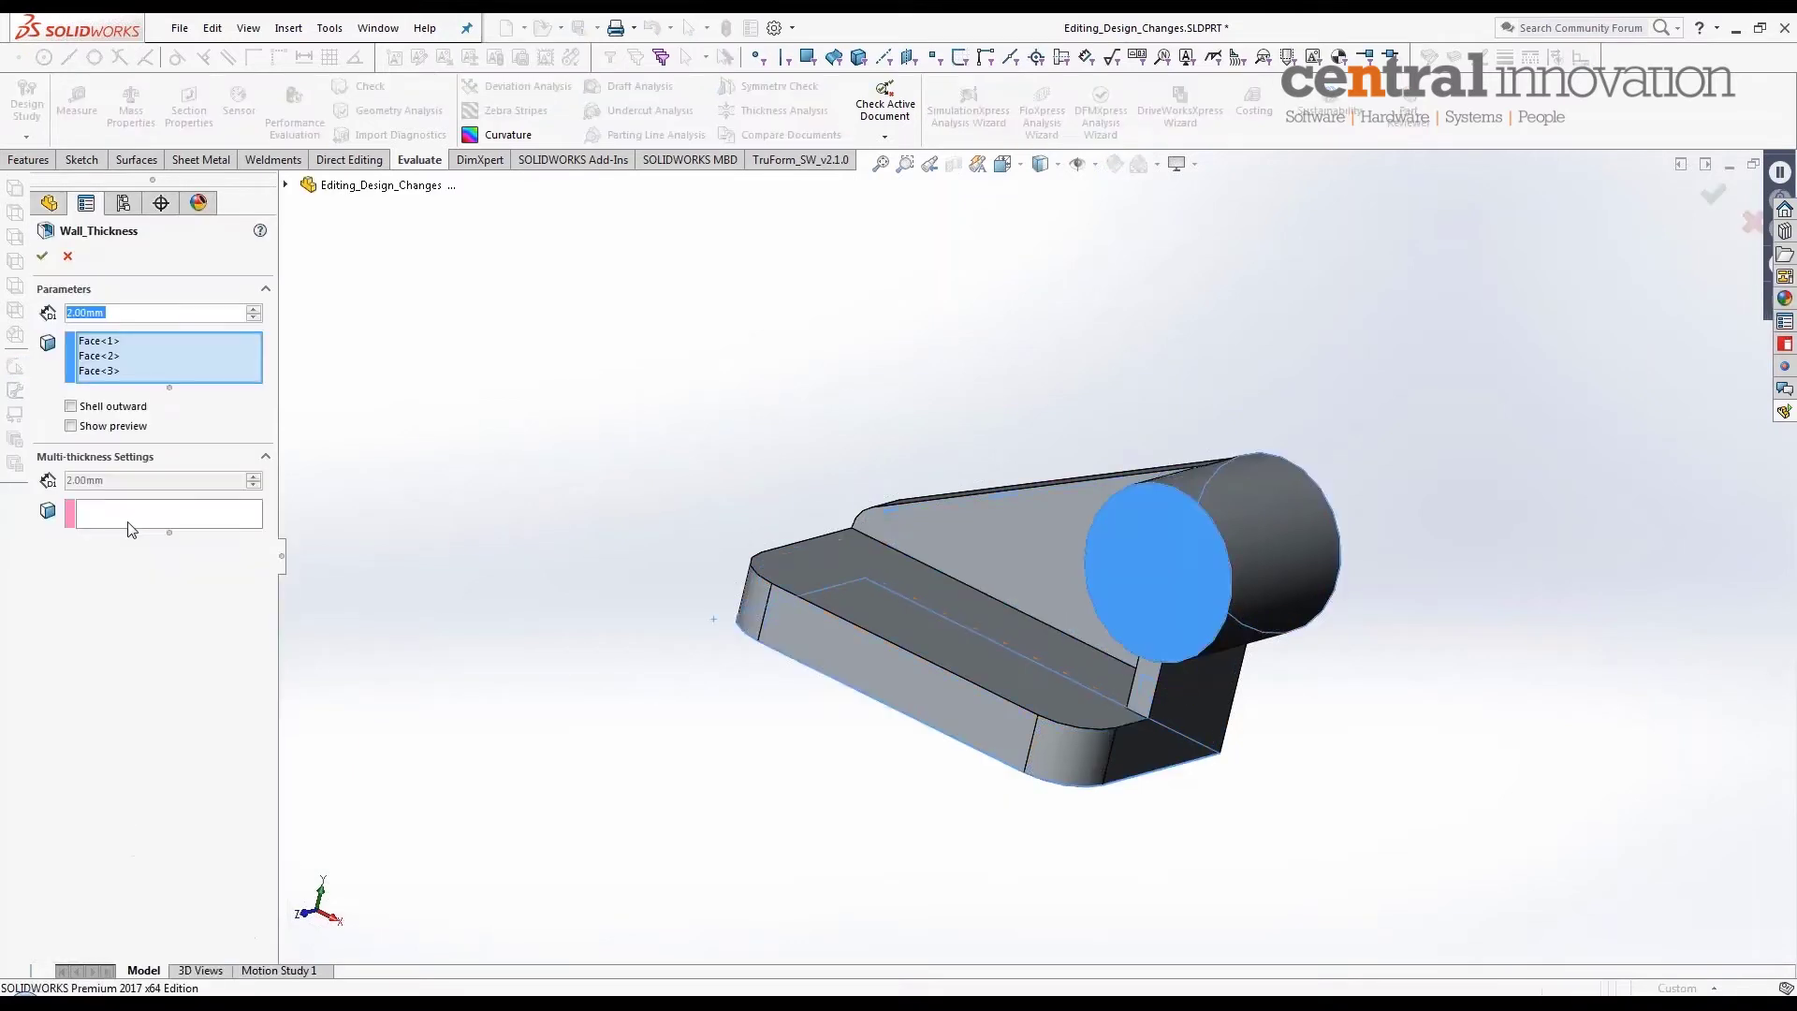
{"action": "middle_click_drag", "start_coordinate": [884, 388], "coordinate": [786, 328]}
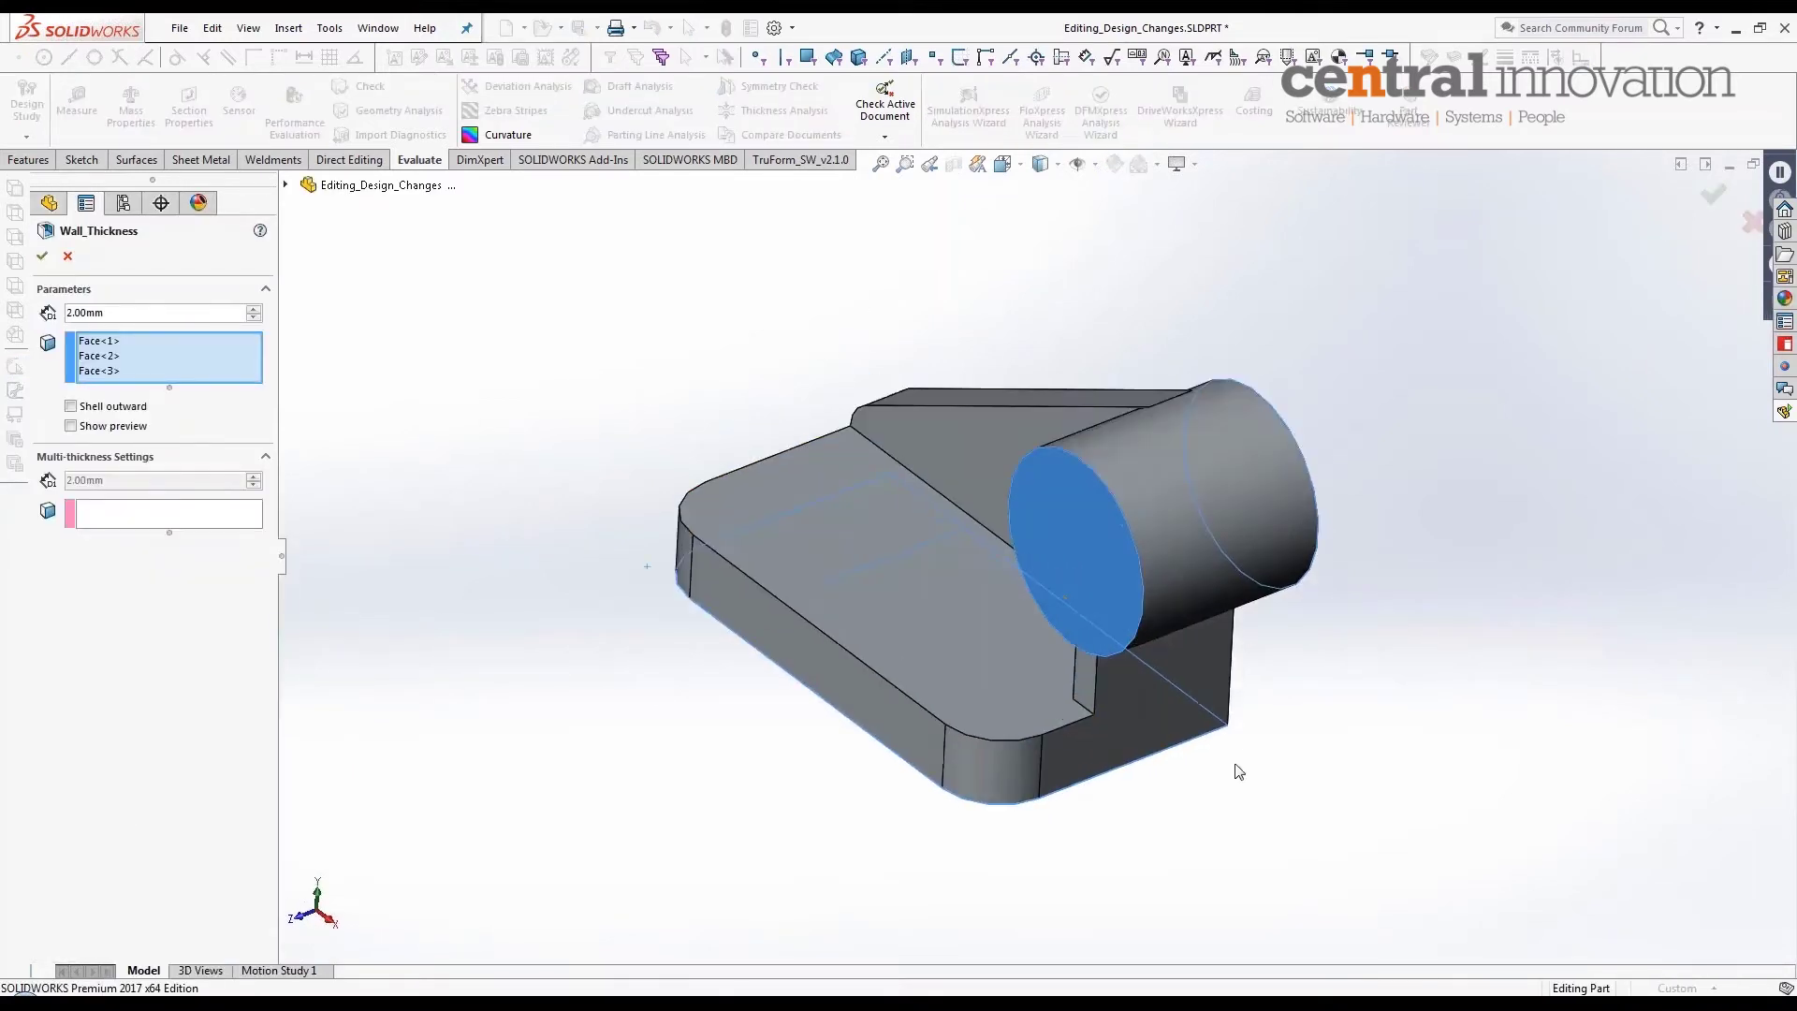
{"action": "scroll", "coordinate": [1217, 353], "scroll_direction": "down", "scroll_amount": 1}
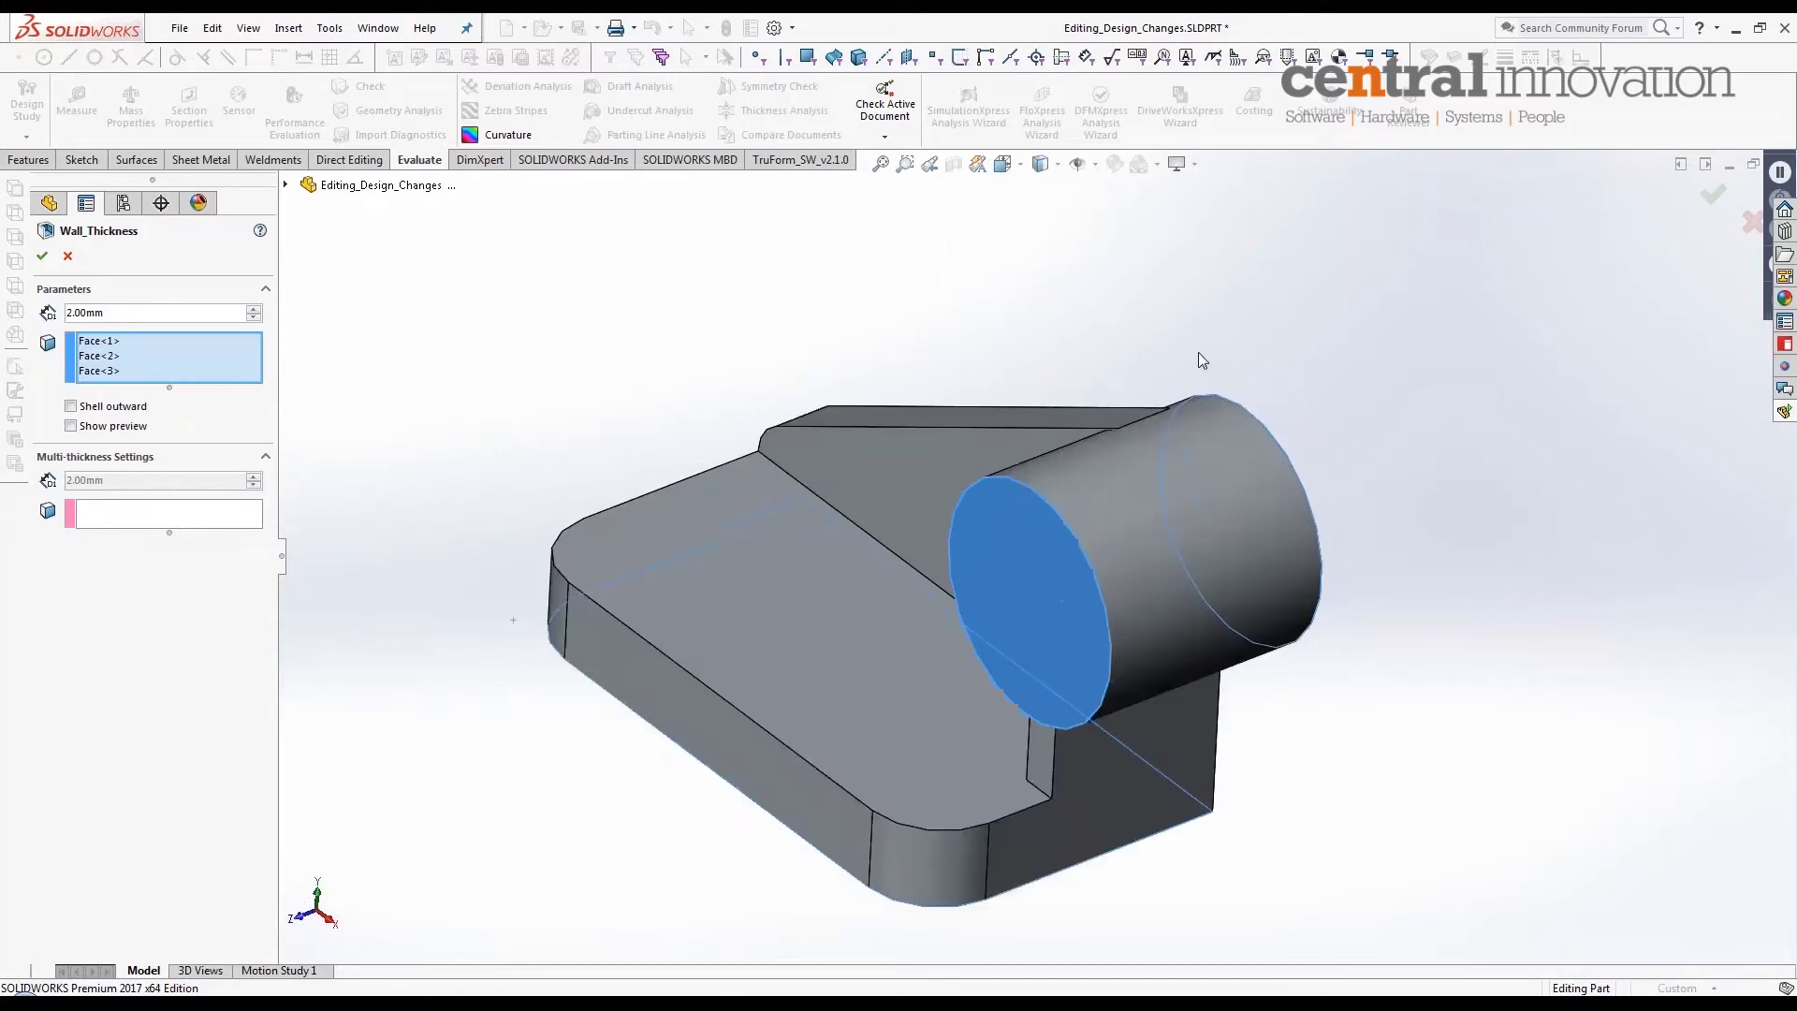
{"action": "left_click_drag", "start_coordinate": [125, 313], "coordinate": [9, 304]}
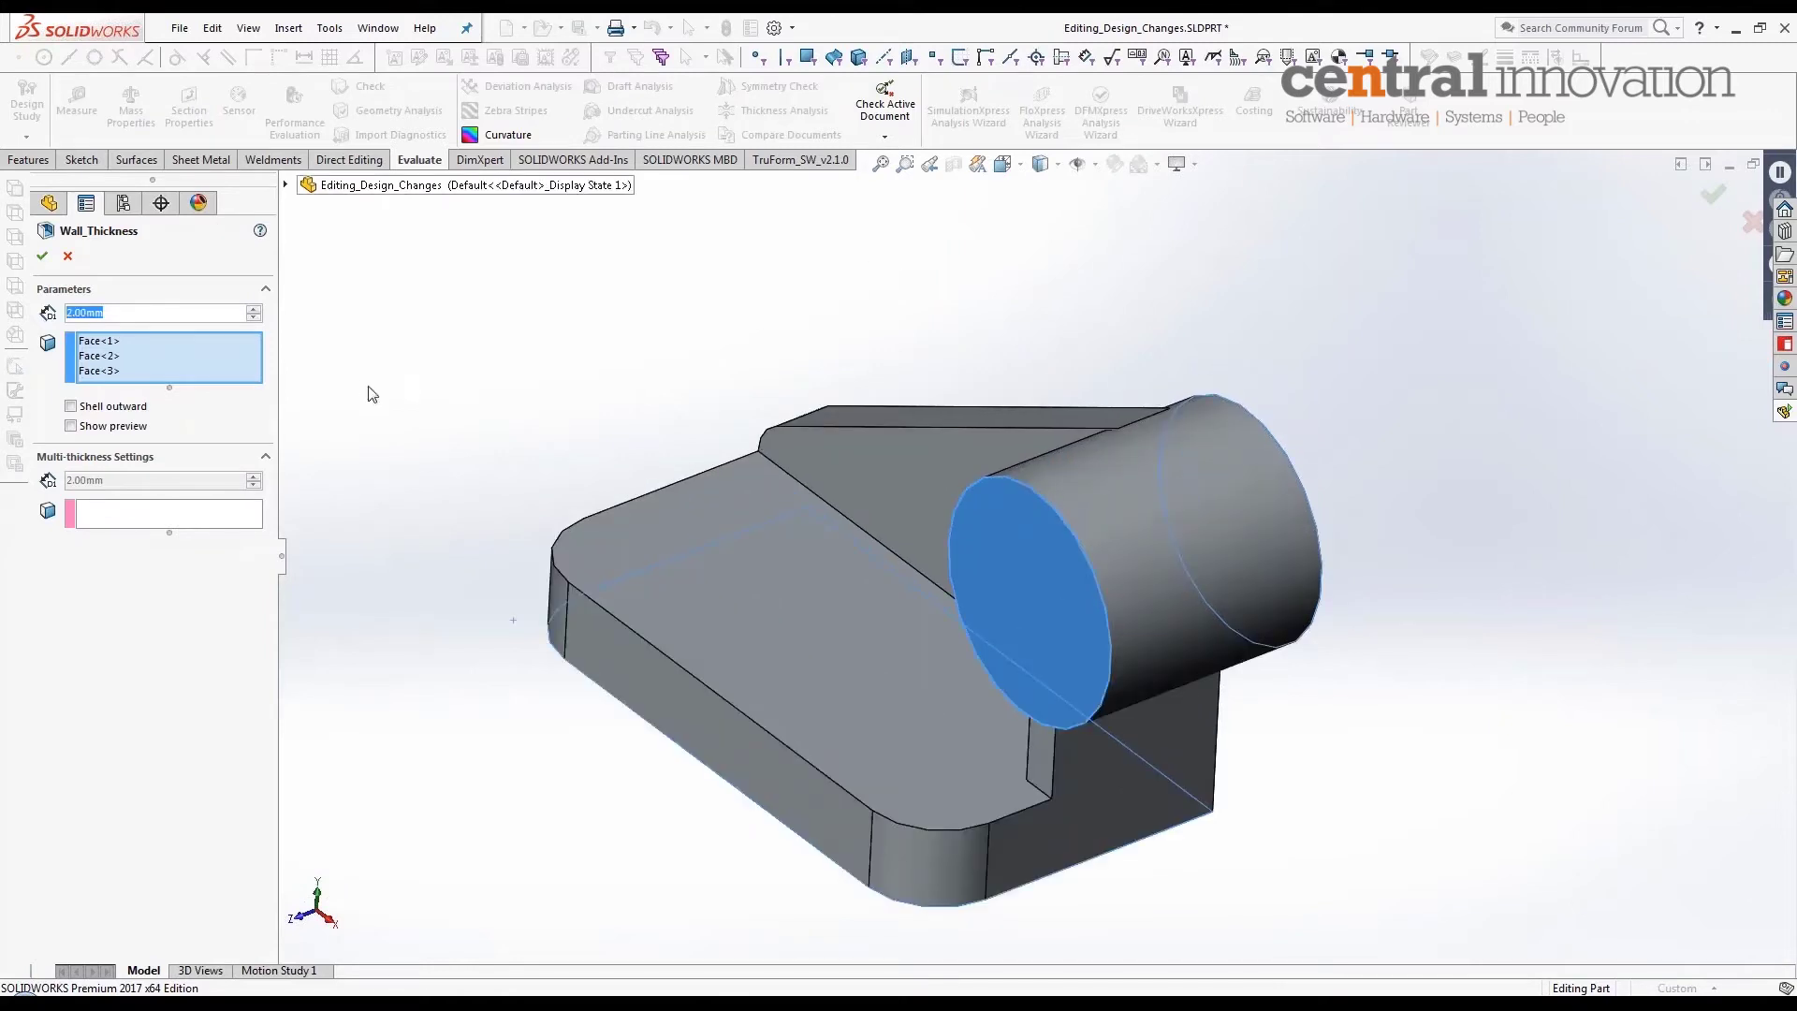
{"action": "middle_click_drag", "start_coordinate": [946, 710], "coordinate": [953, 290]}
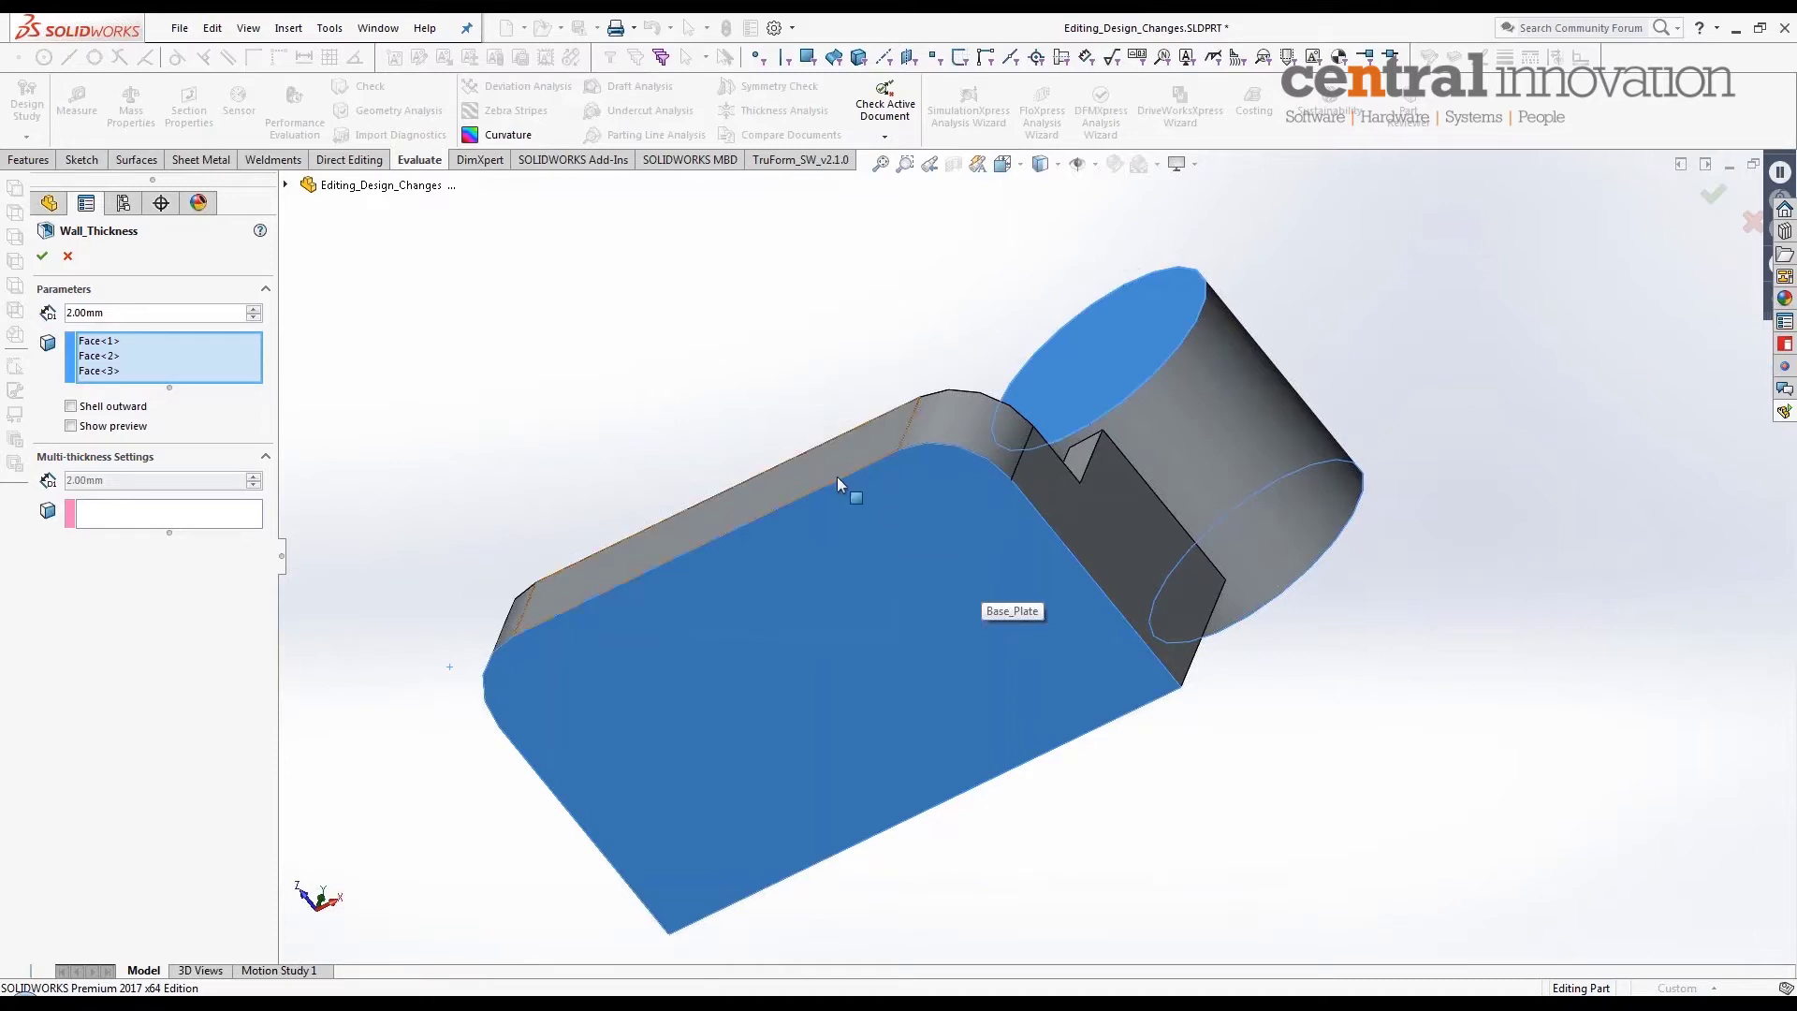
Step: Exclude both circular end faces of the boss from the shell's faces to remove and apply the edit
{"action": "middle_click_drag", "start_coordinate": [837, 476], "coordinate": [1028, 545]}
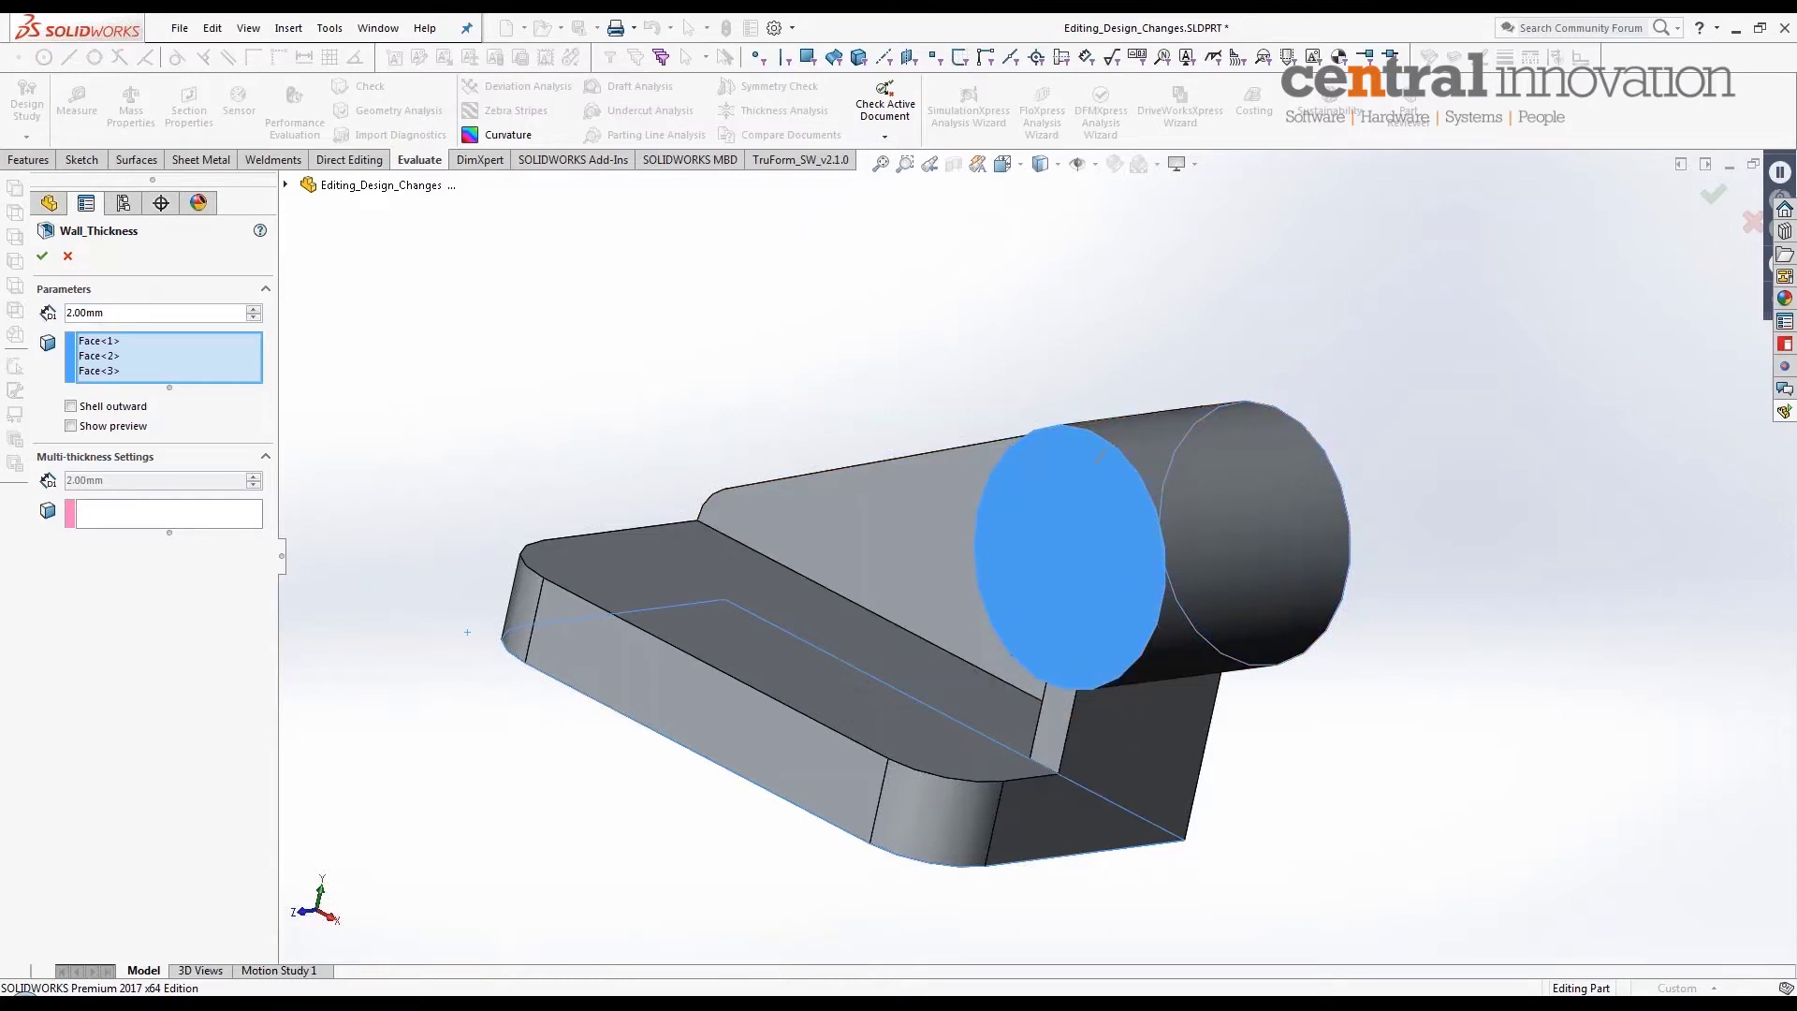
{"action": "scroll", "coordinate": [1349, 698], "scroll_direction": "down", "scroll_amount": 2}
{"action": "left_click", "coordinate": [941, 524]}
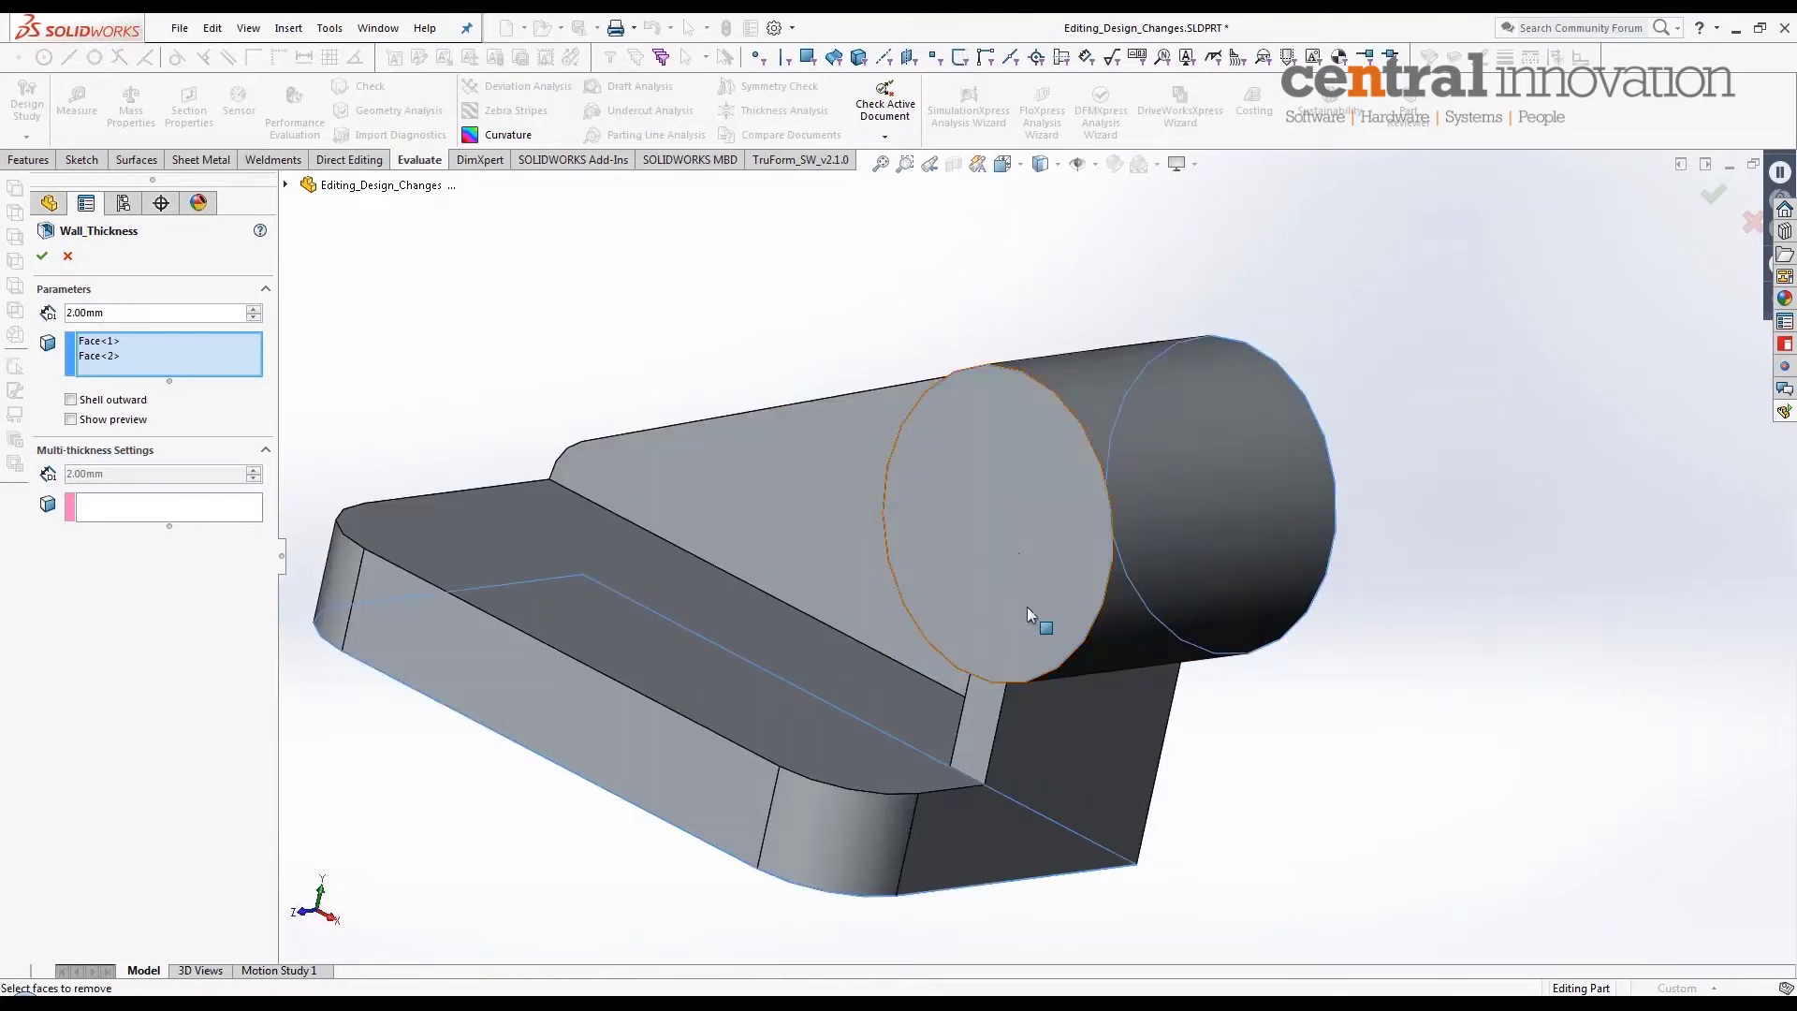
{"action": "key", "text": "shift+Left"}
{"action": "left_click", "coordinate": [803, 494]}
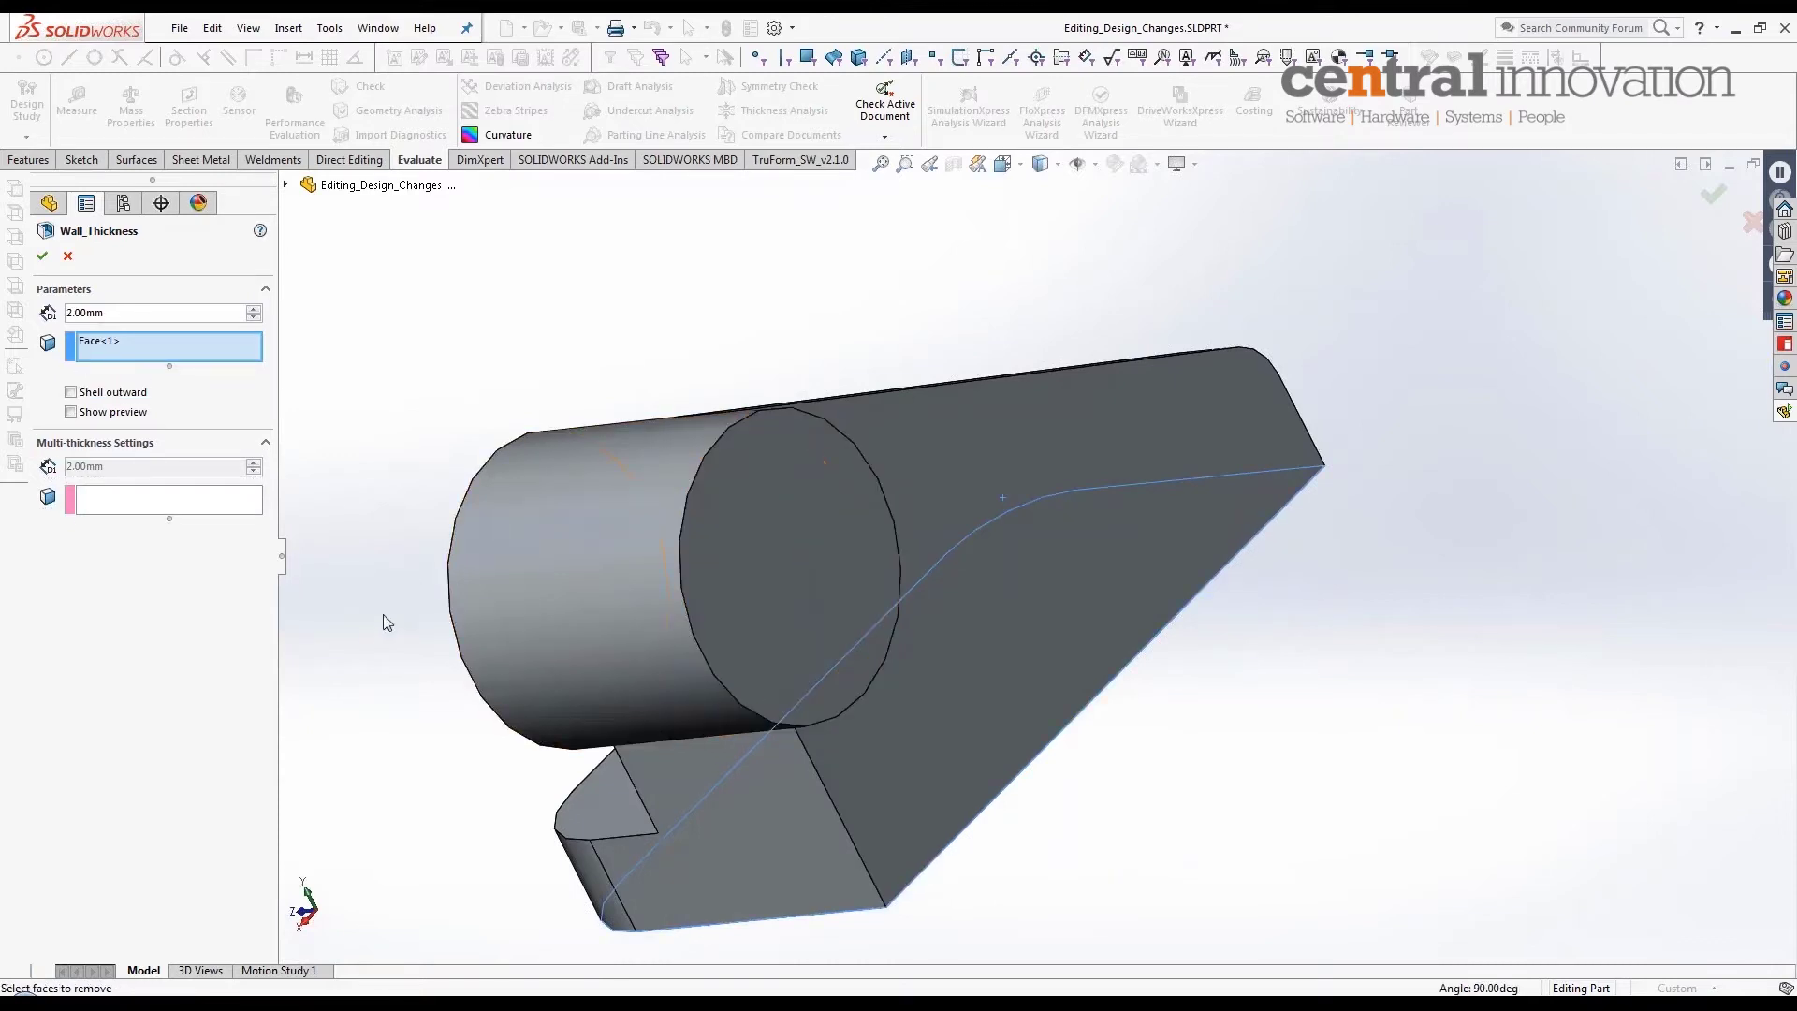
{"action": "left_click", "coordinate": [42, 256]}
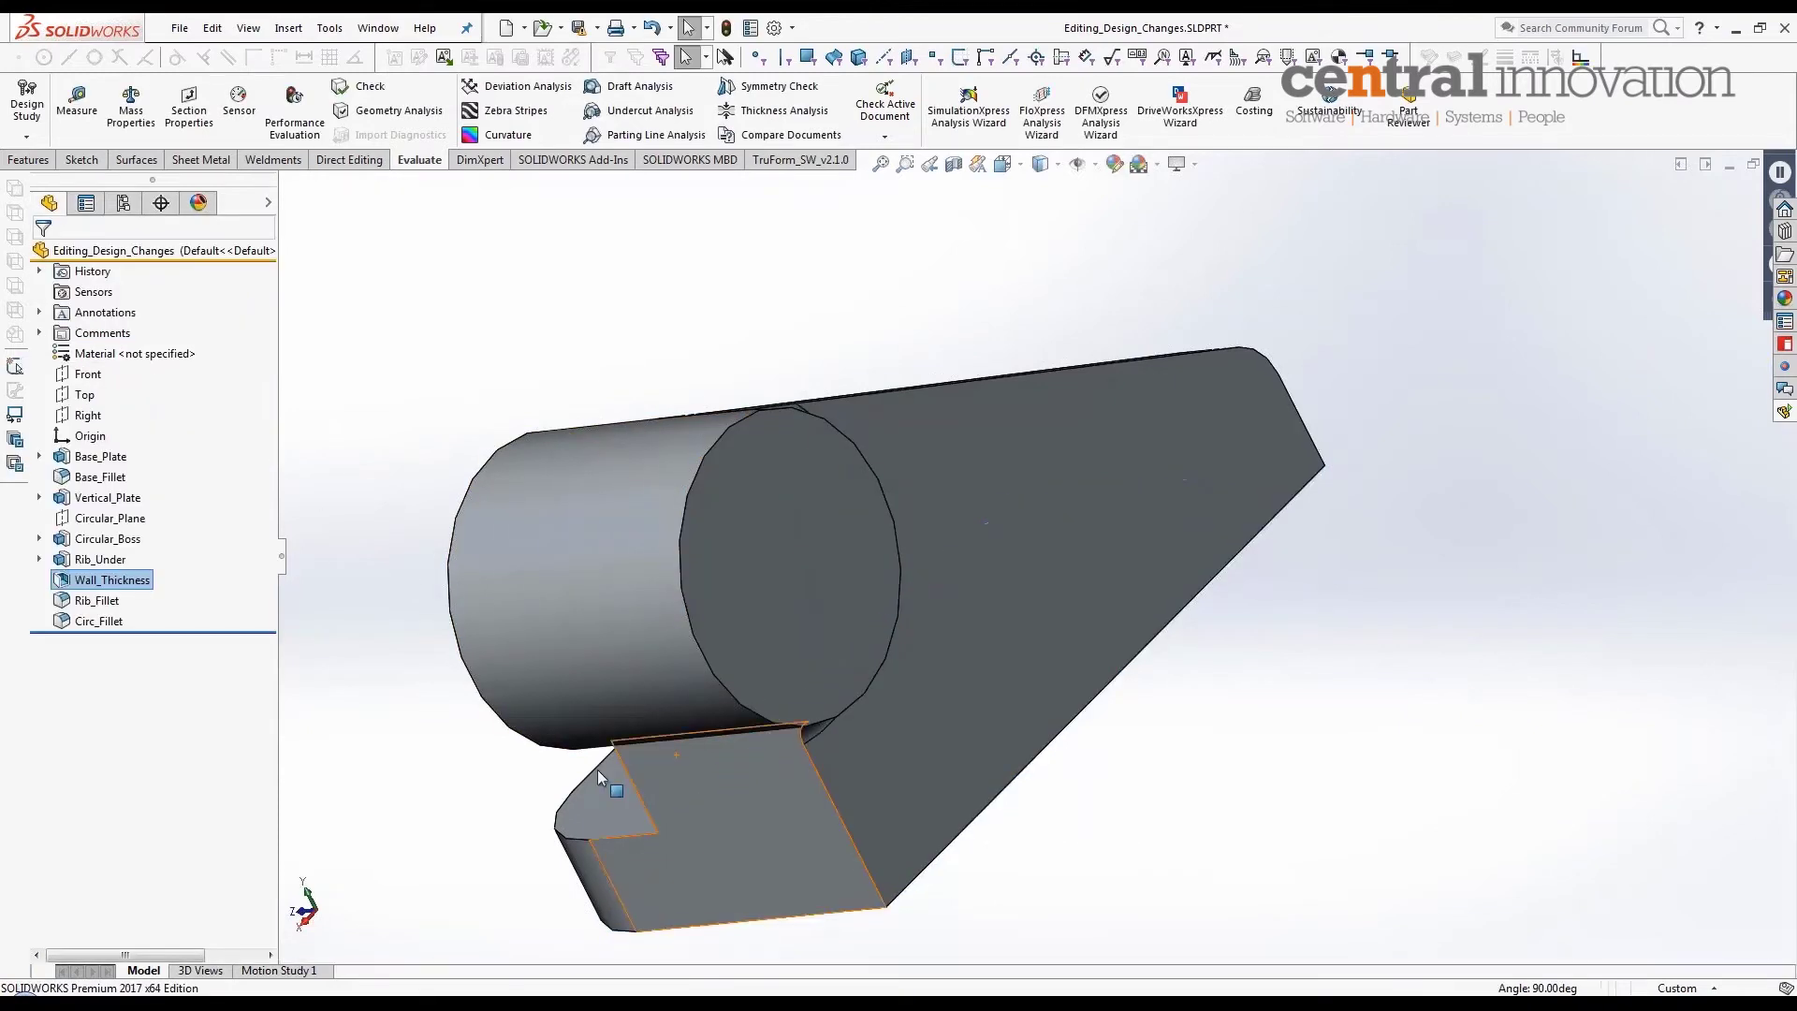
Step: Reorder Wall_Thickness to directly after Base_Fillet, ahead of Vertical_Plate, and view the part
{"action": "middle_click_drag", "start_coordinate": [580, 486], "coordinate": [1050, 560]}
{"action": "key", "text": "f"}
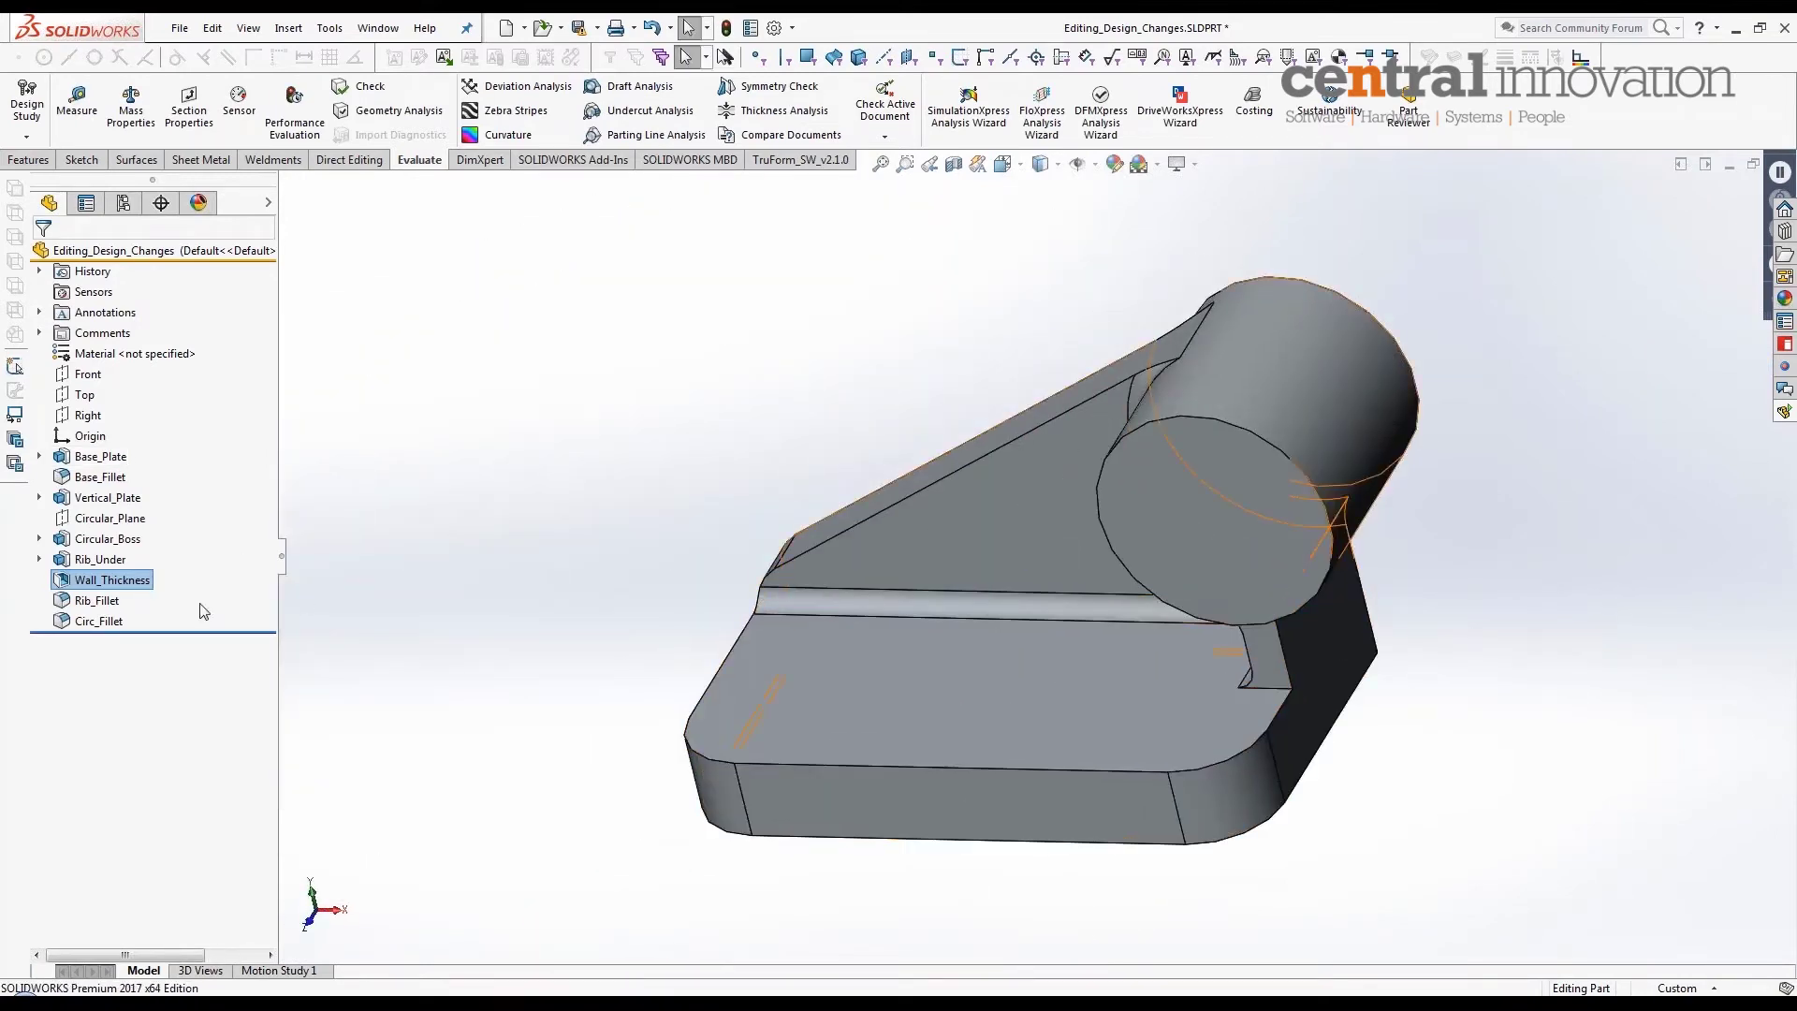
{"action": "mouse_move", "coordinate": [110, 585]}
{"action": "left_click_drag", "start_coordinate": [125, 586], "coordinate": [113, 478]}
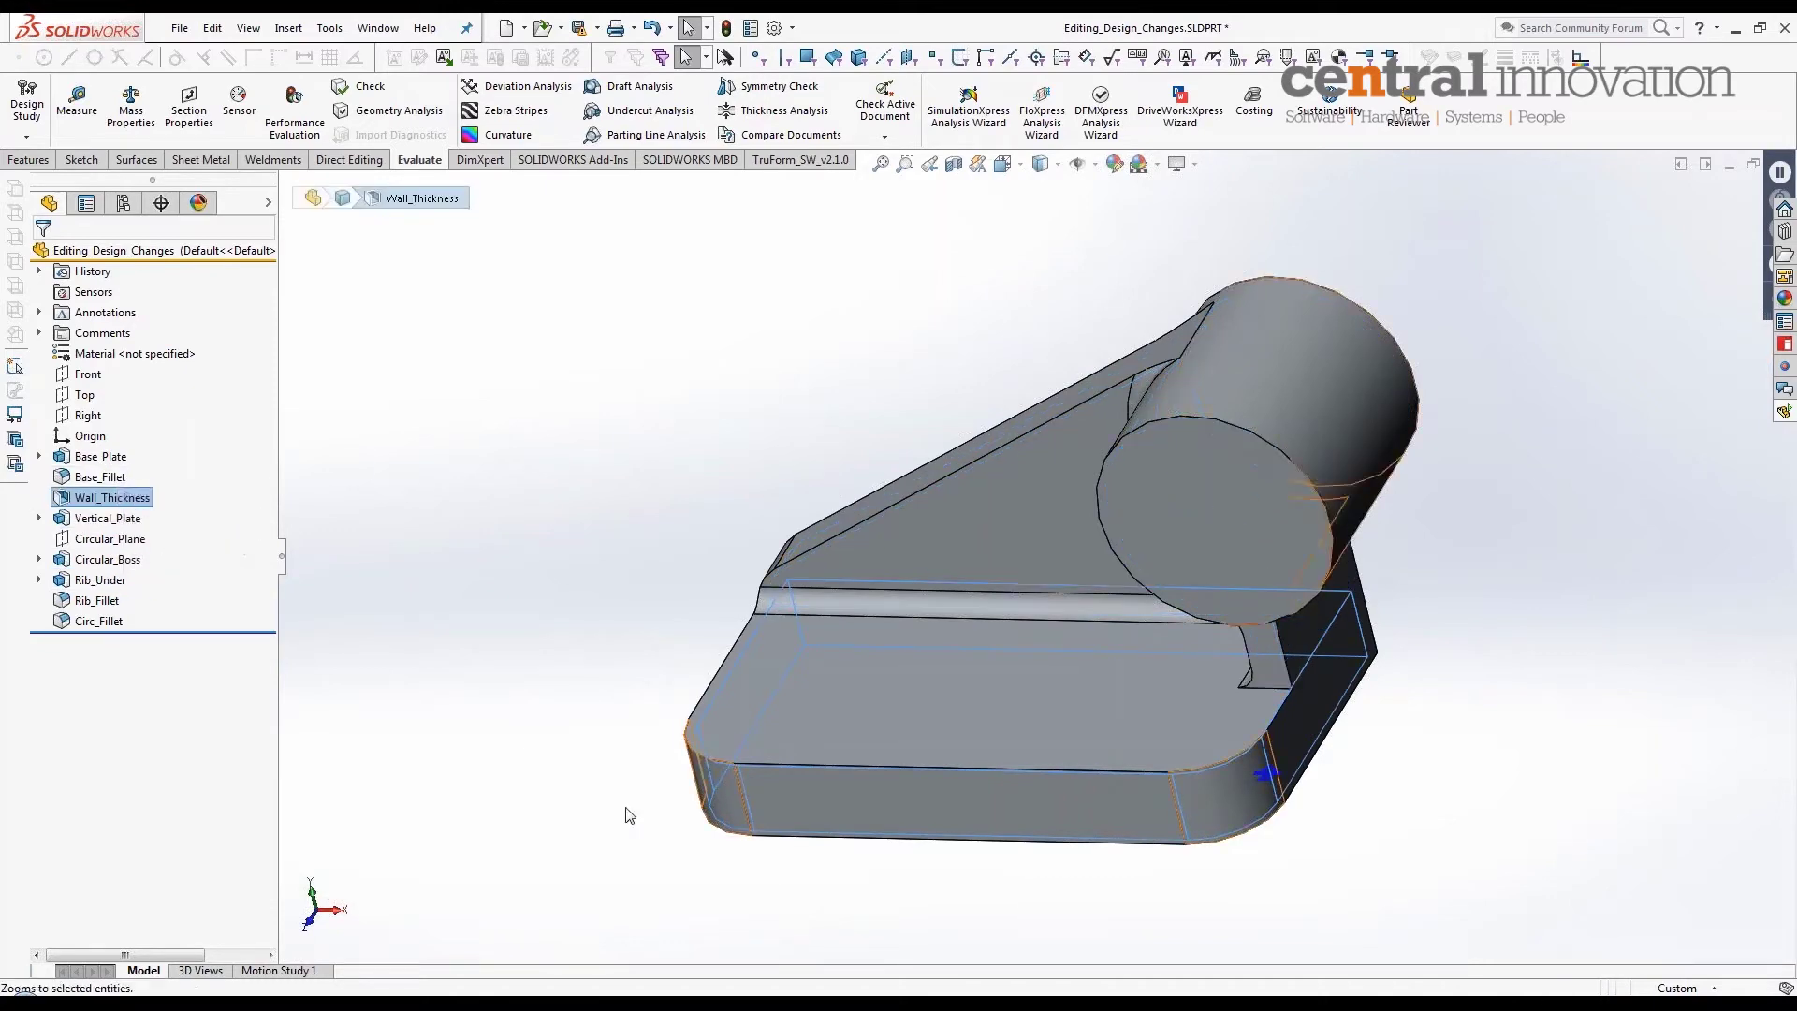
{"action": "middle_click_drag", "start_coordinate": [866, 712], "coordinate": [936, 524]}
{"action": "scroll", "coordinate": [1055, 574], "scroll_direction": "down", "scroll_amount": 2}
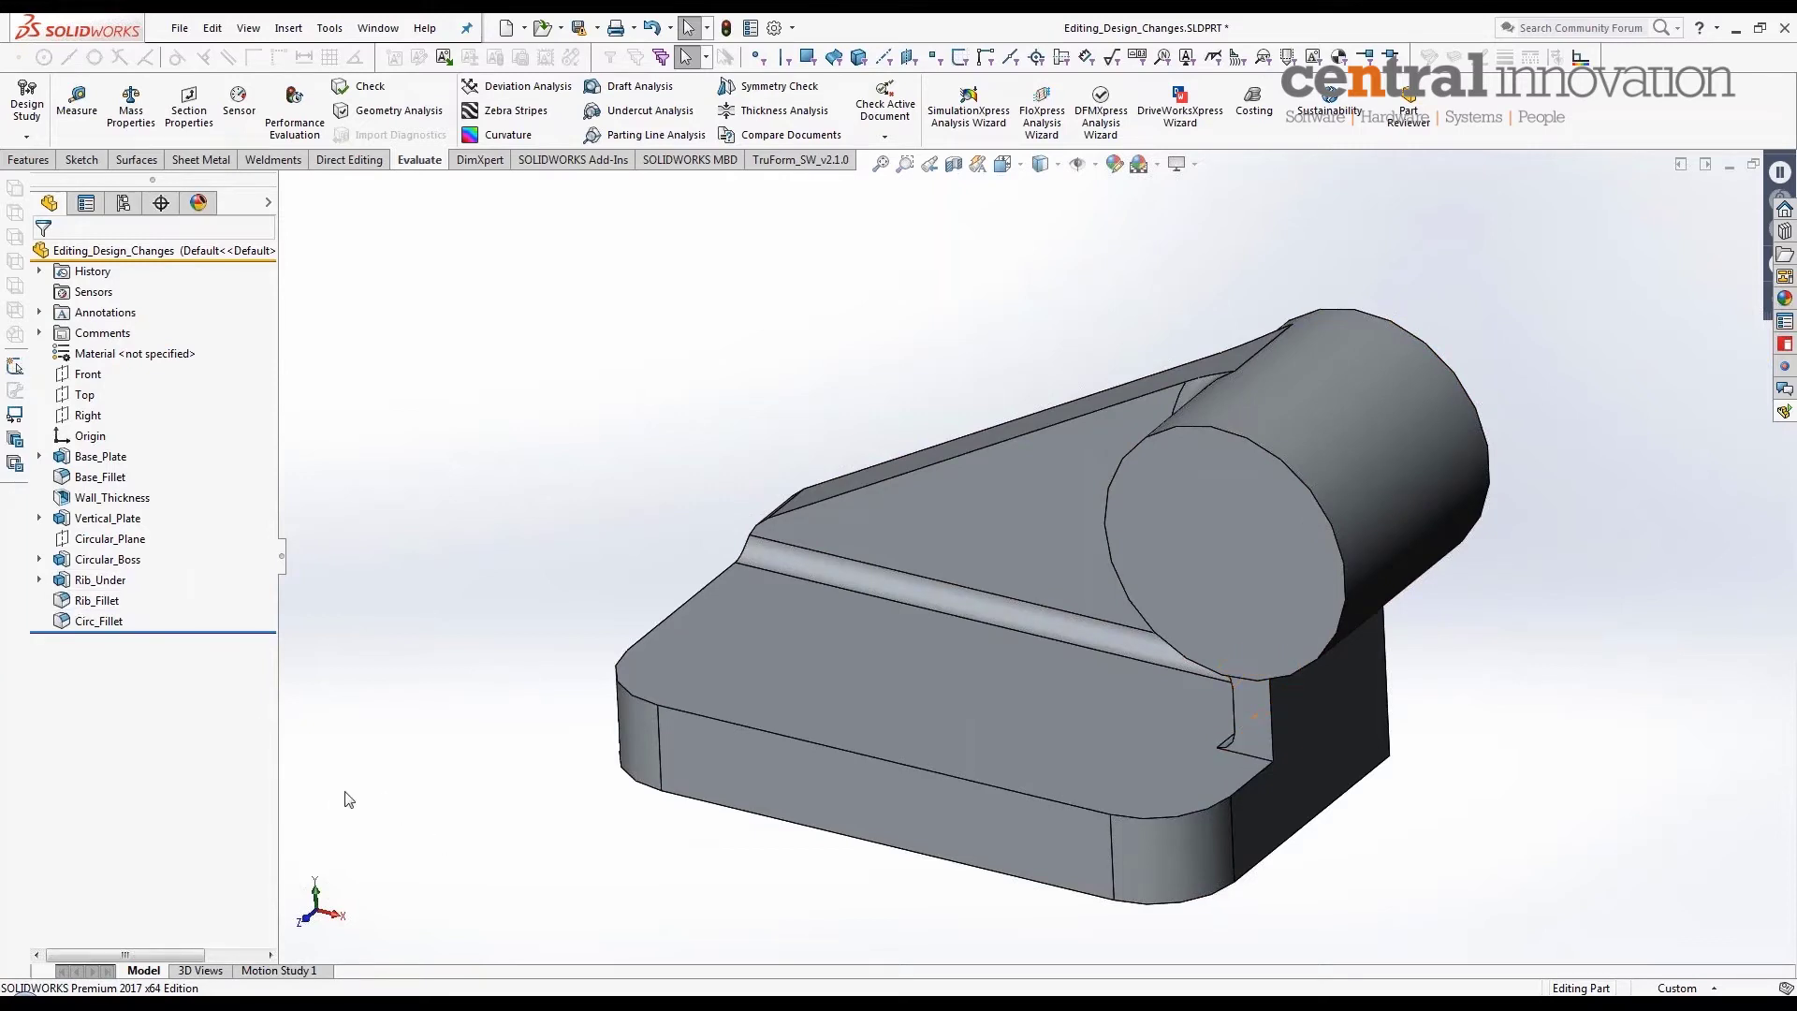
Step: Examine the rounded end of Vertical_Plate, the circular edge of Circular_Boss and the adjoining Base_Plate edge from front and back
{"action": "middle_click_drag", "start_coordinate": [531, 636], "coordinate": [547, 642]}
{"action": "middle_click_drag", "start_coordinate": [1089, 509], "coordinate": [1142, 412]}
{"action": "left_click", "coordinate": [1469, 456]}
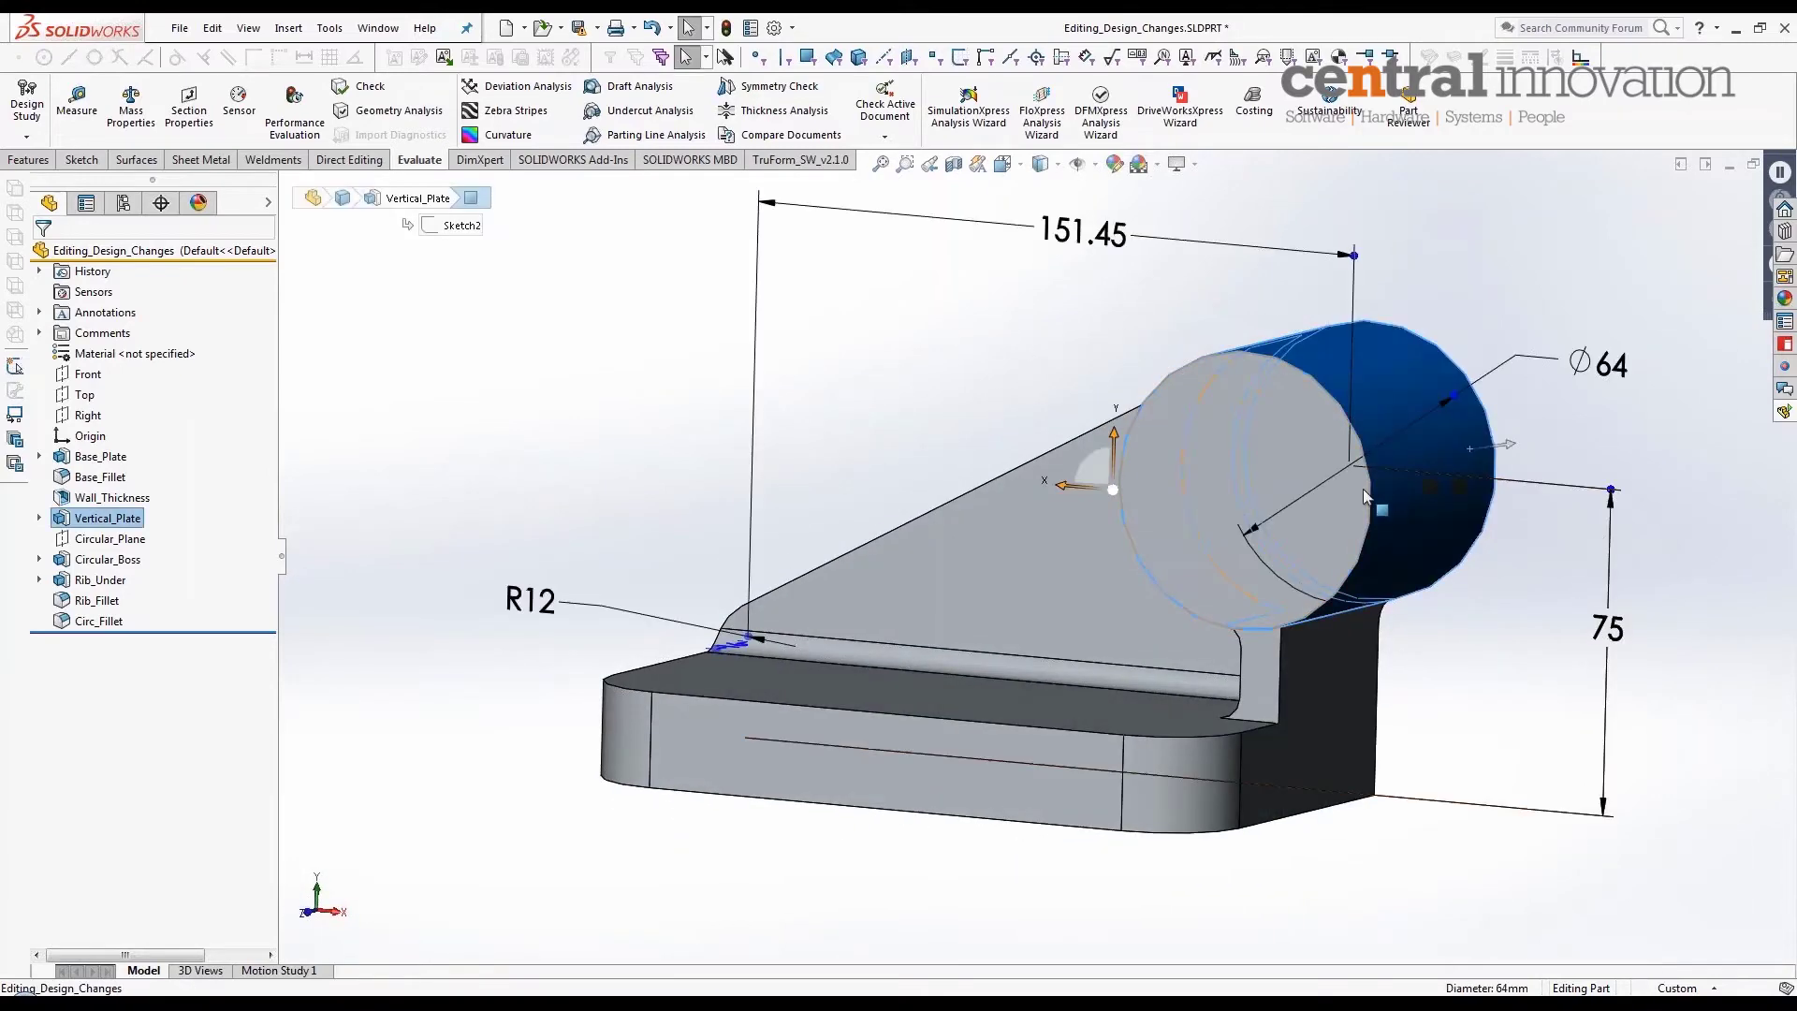
{"action": "middle_click_drag", "start_coordinate": [1469, 456], "coordinate": [1374, 569]}
{"action": "key", "text": "ctrl+8"}
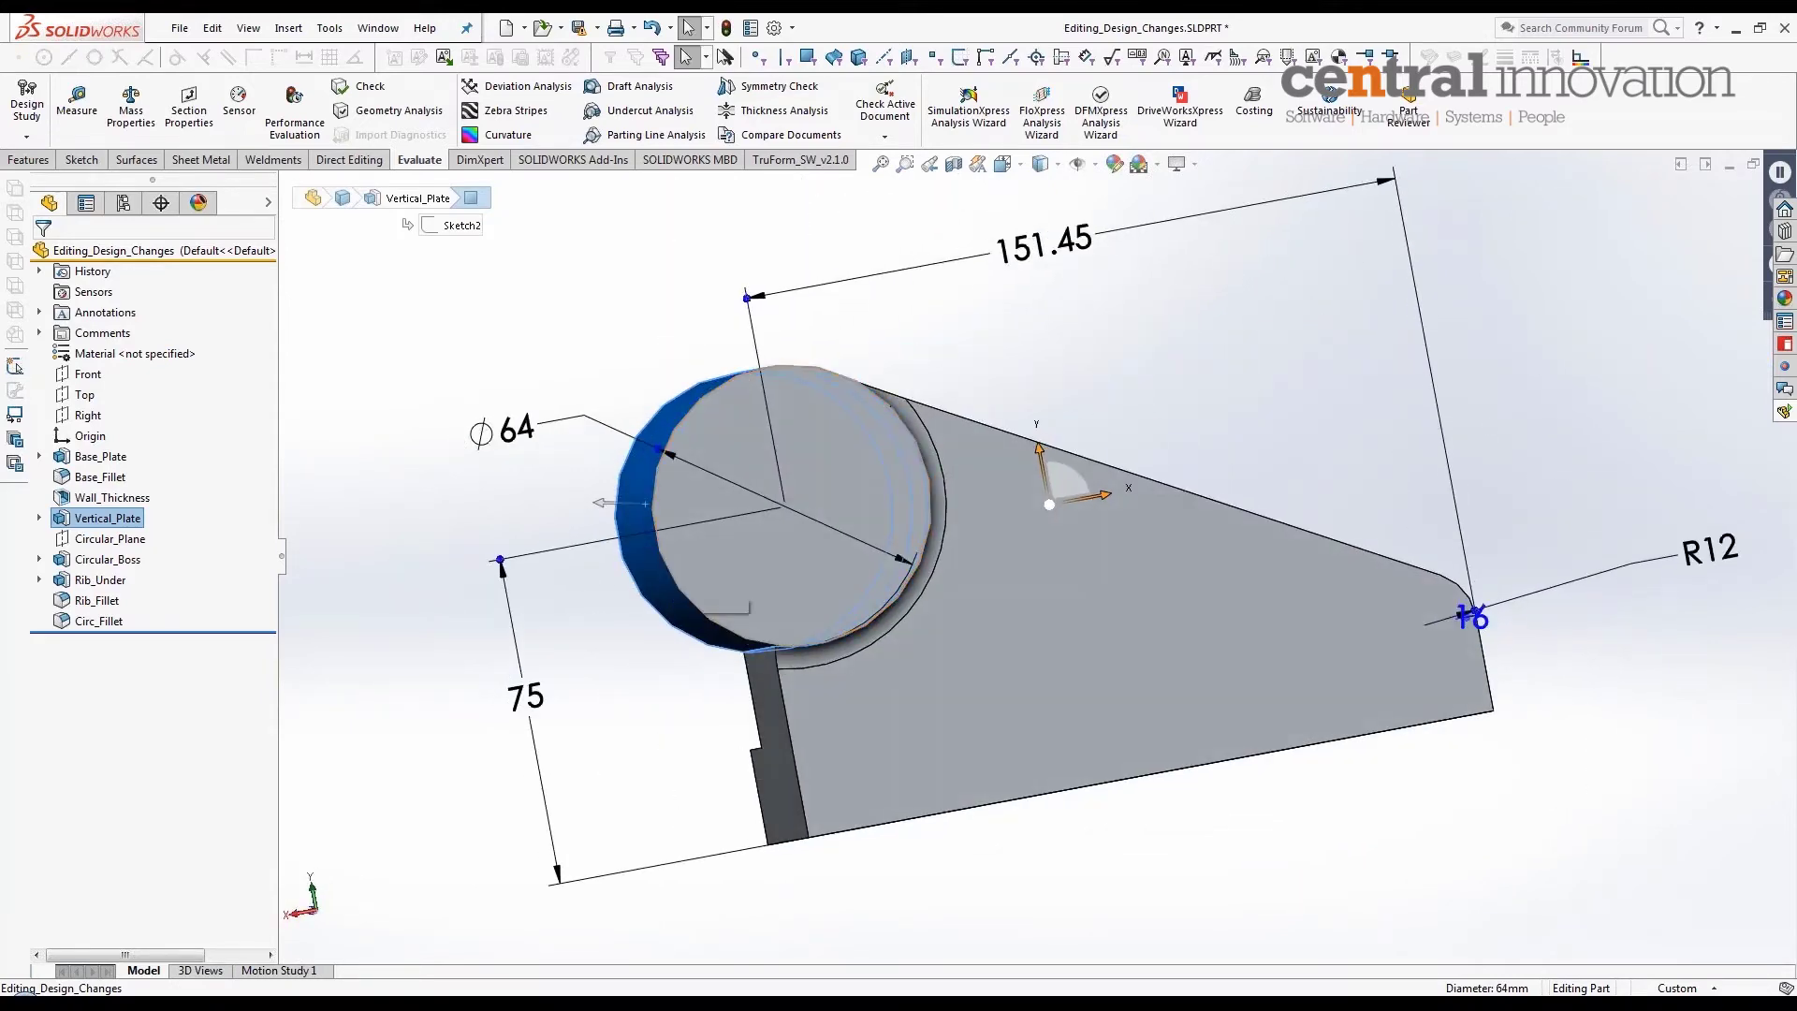
{"action": "left_click", "coordinate": [800, 482]}
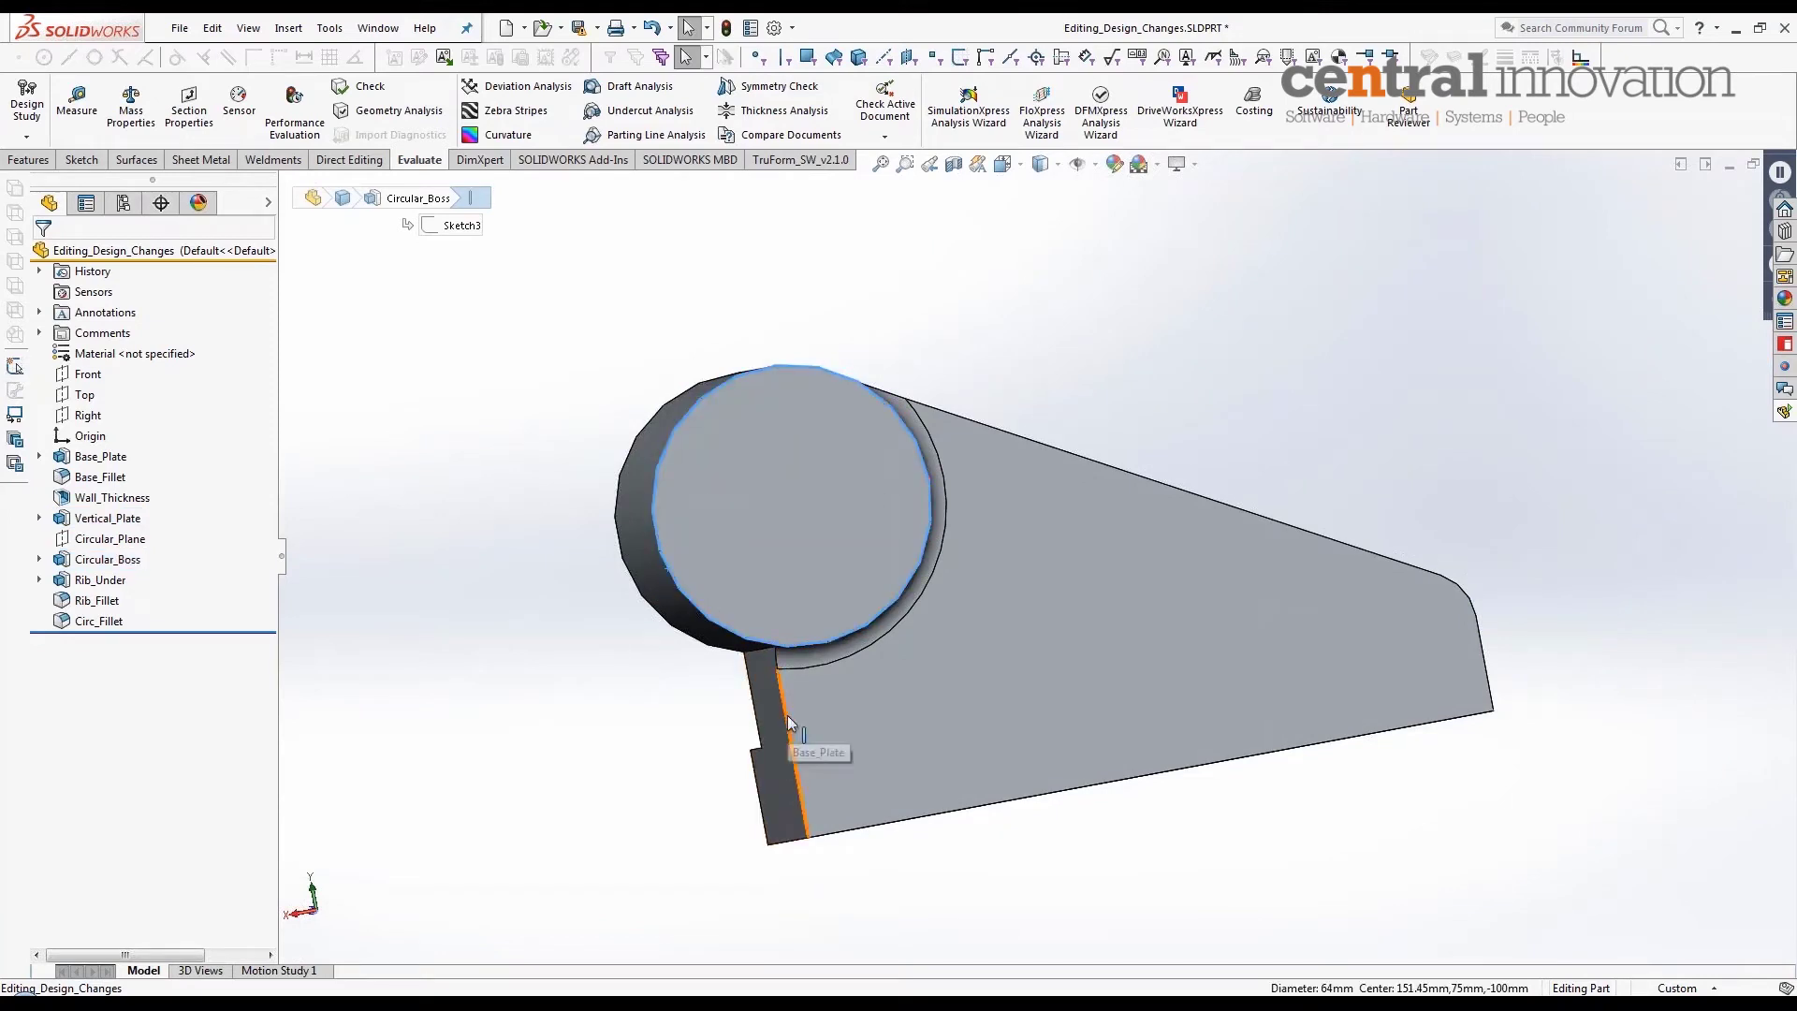
{"action": "left_click", "coordinate": [792, 744]}
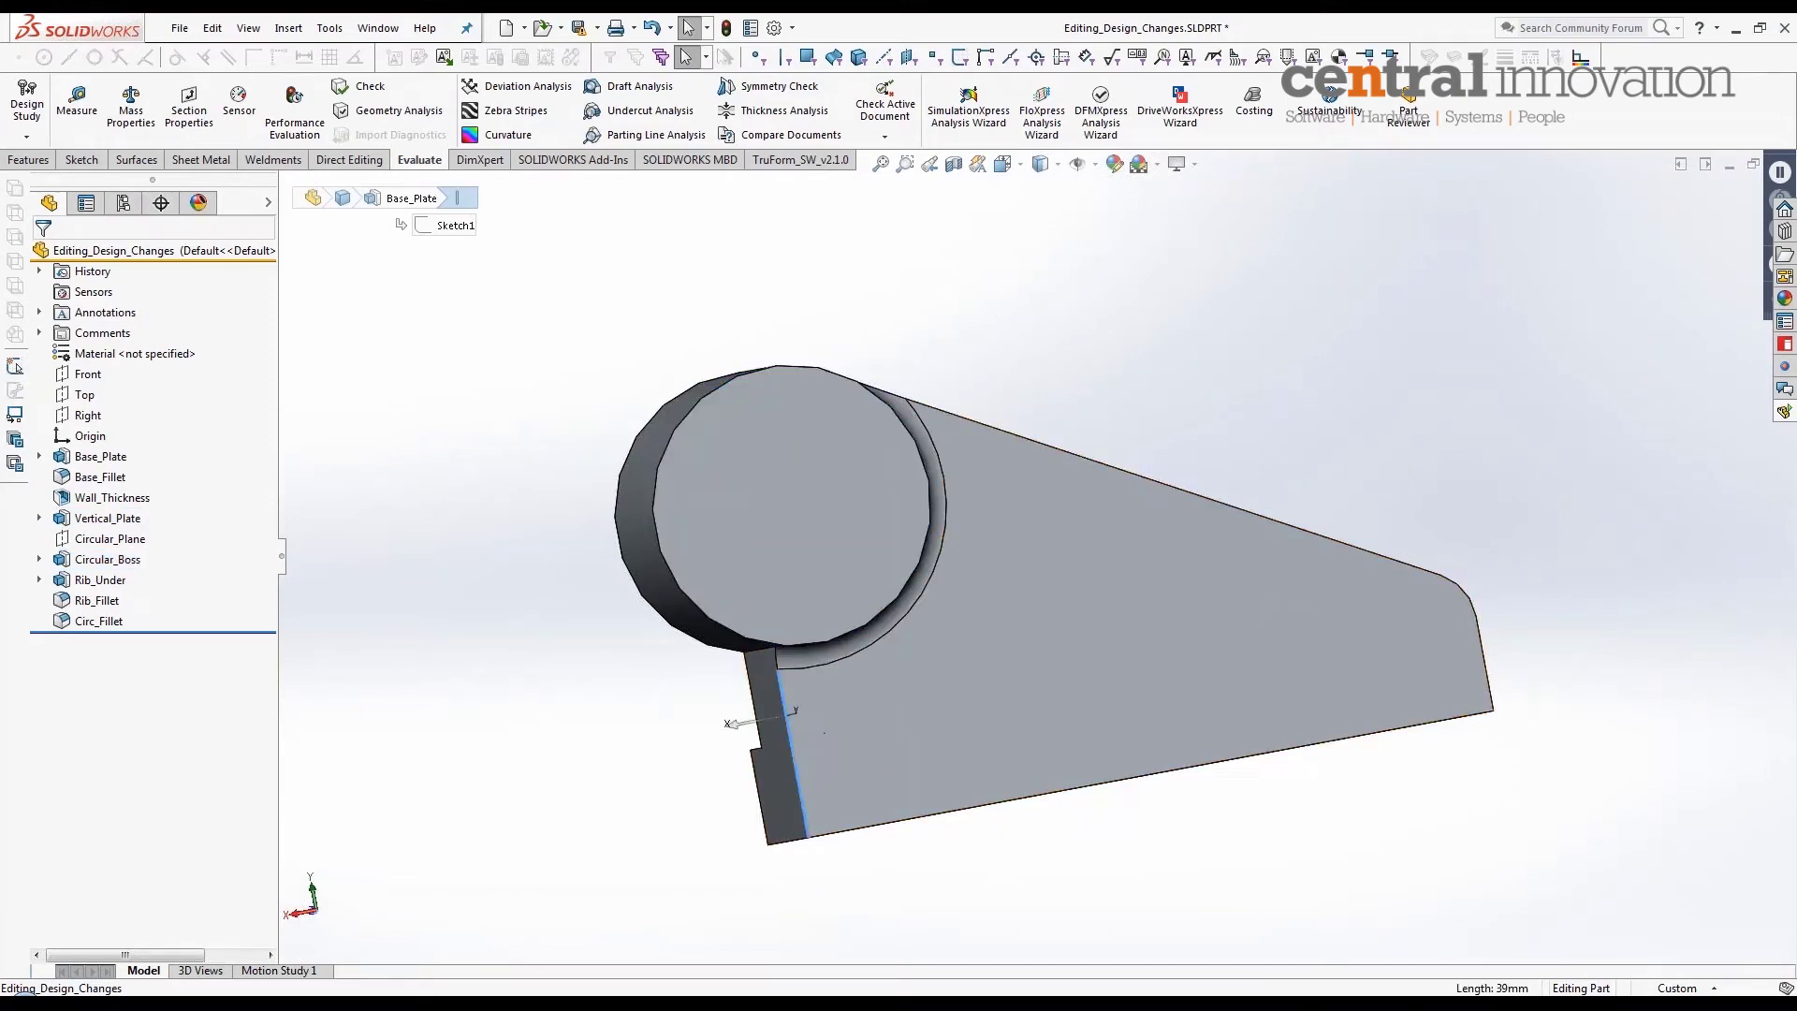
{"action": "middle_click_drag", "start_coordinate": [423, 636], "coordinate": [936, 558]}
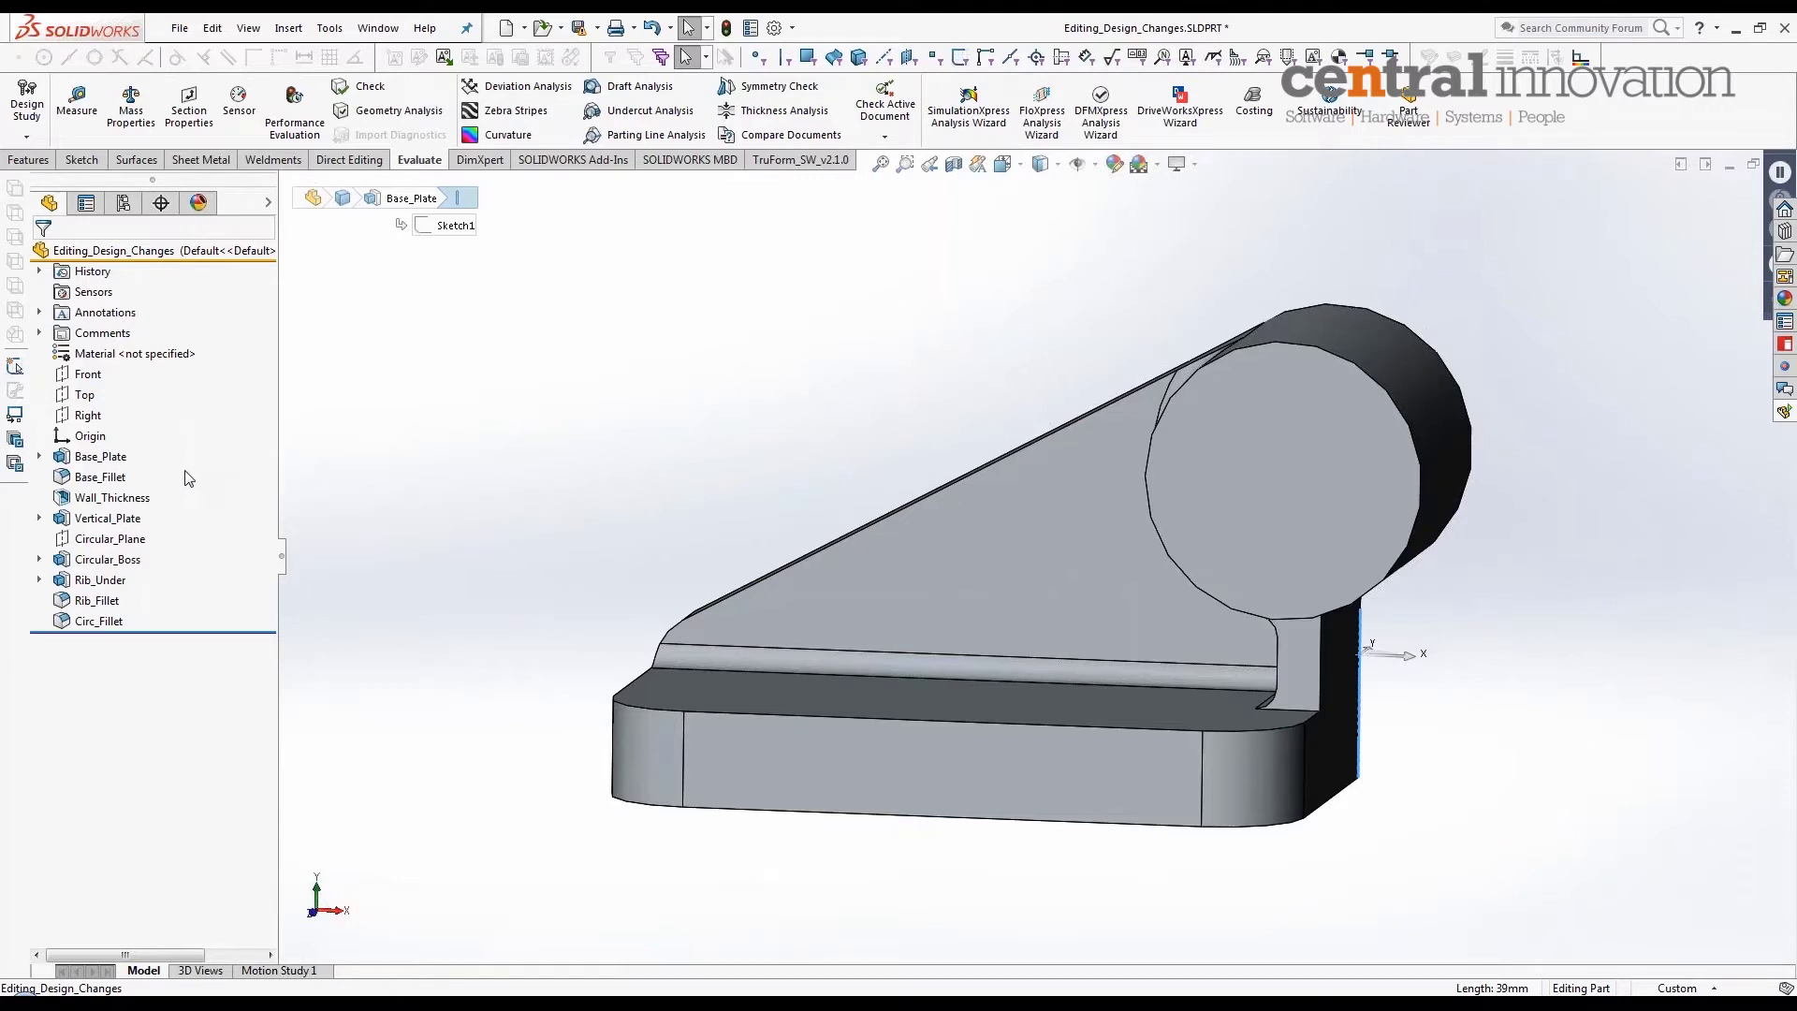
{"action": "mouse_move", "coordinate": [129, 525]}
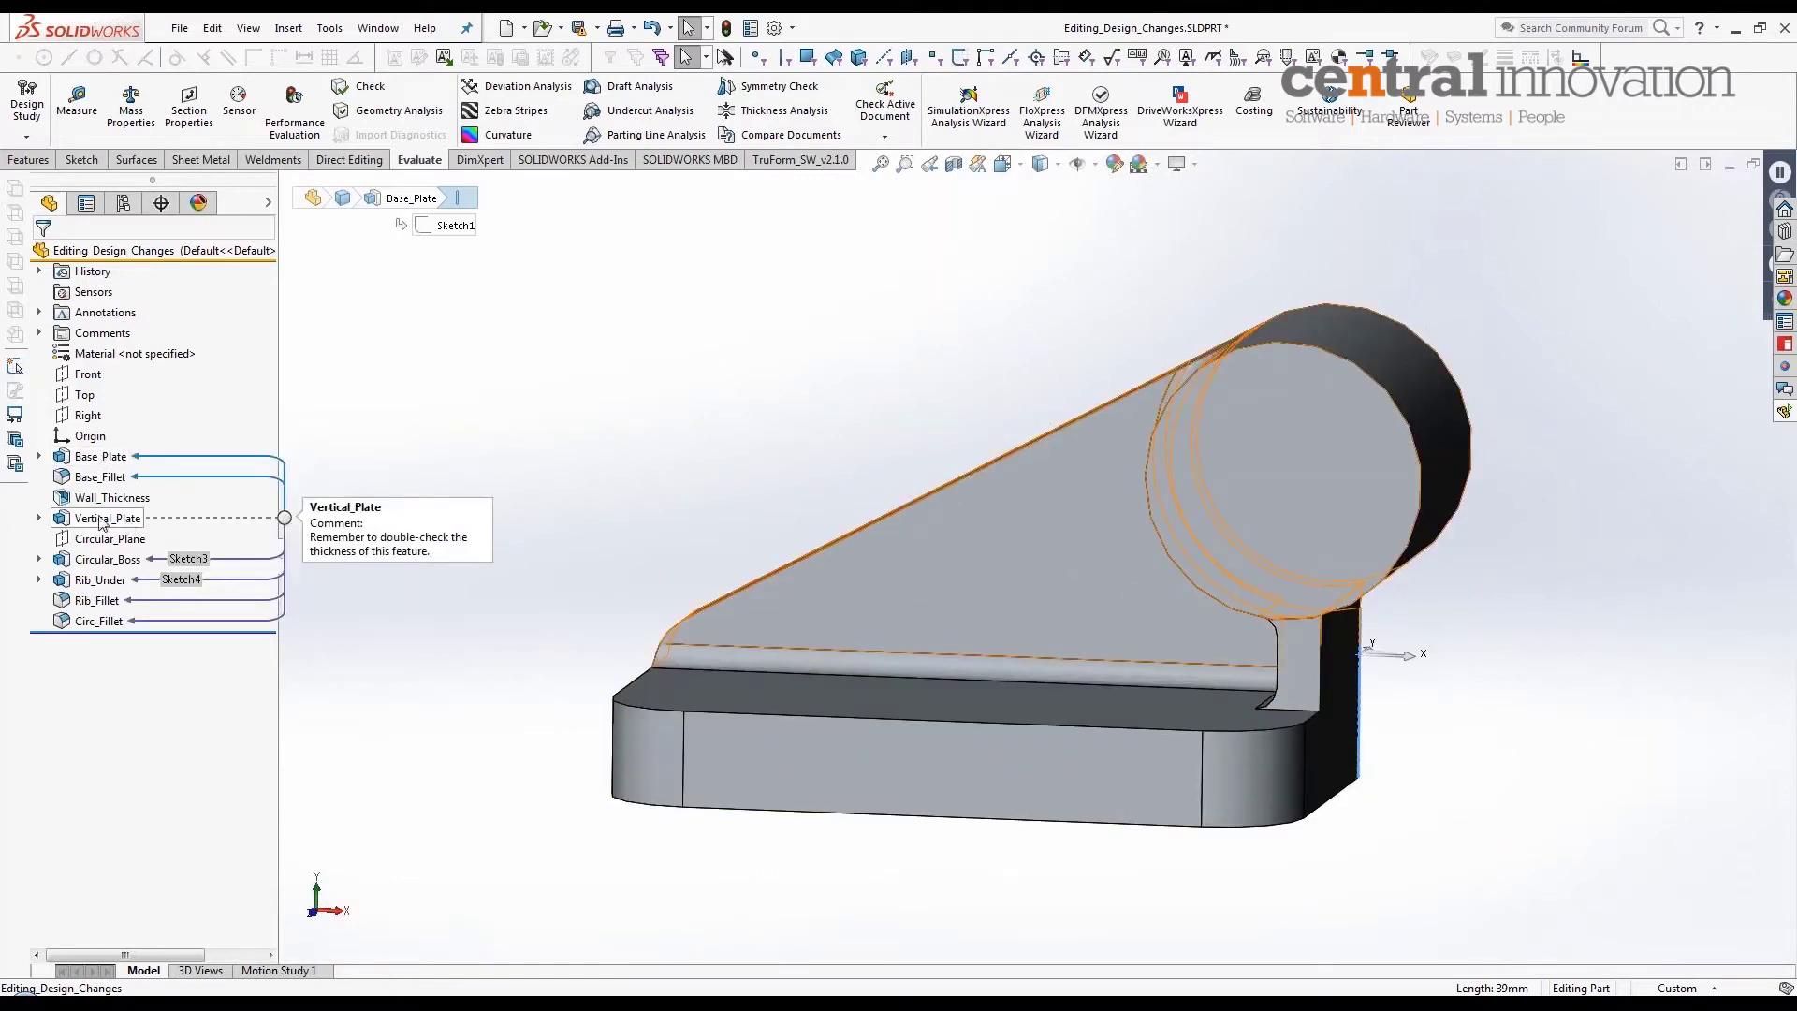
Step: Edit the Vertical_Plate sketch and make the large arc tangent to the short vertical line at their shared endpoint
{"action": "right_click", "coordinate": [85, 520]}
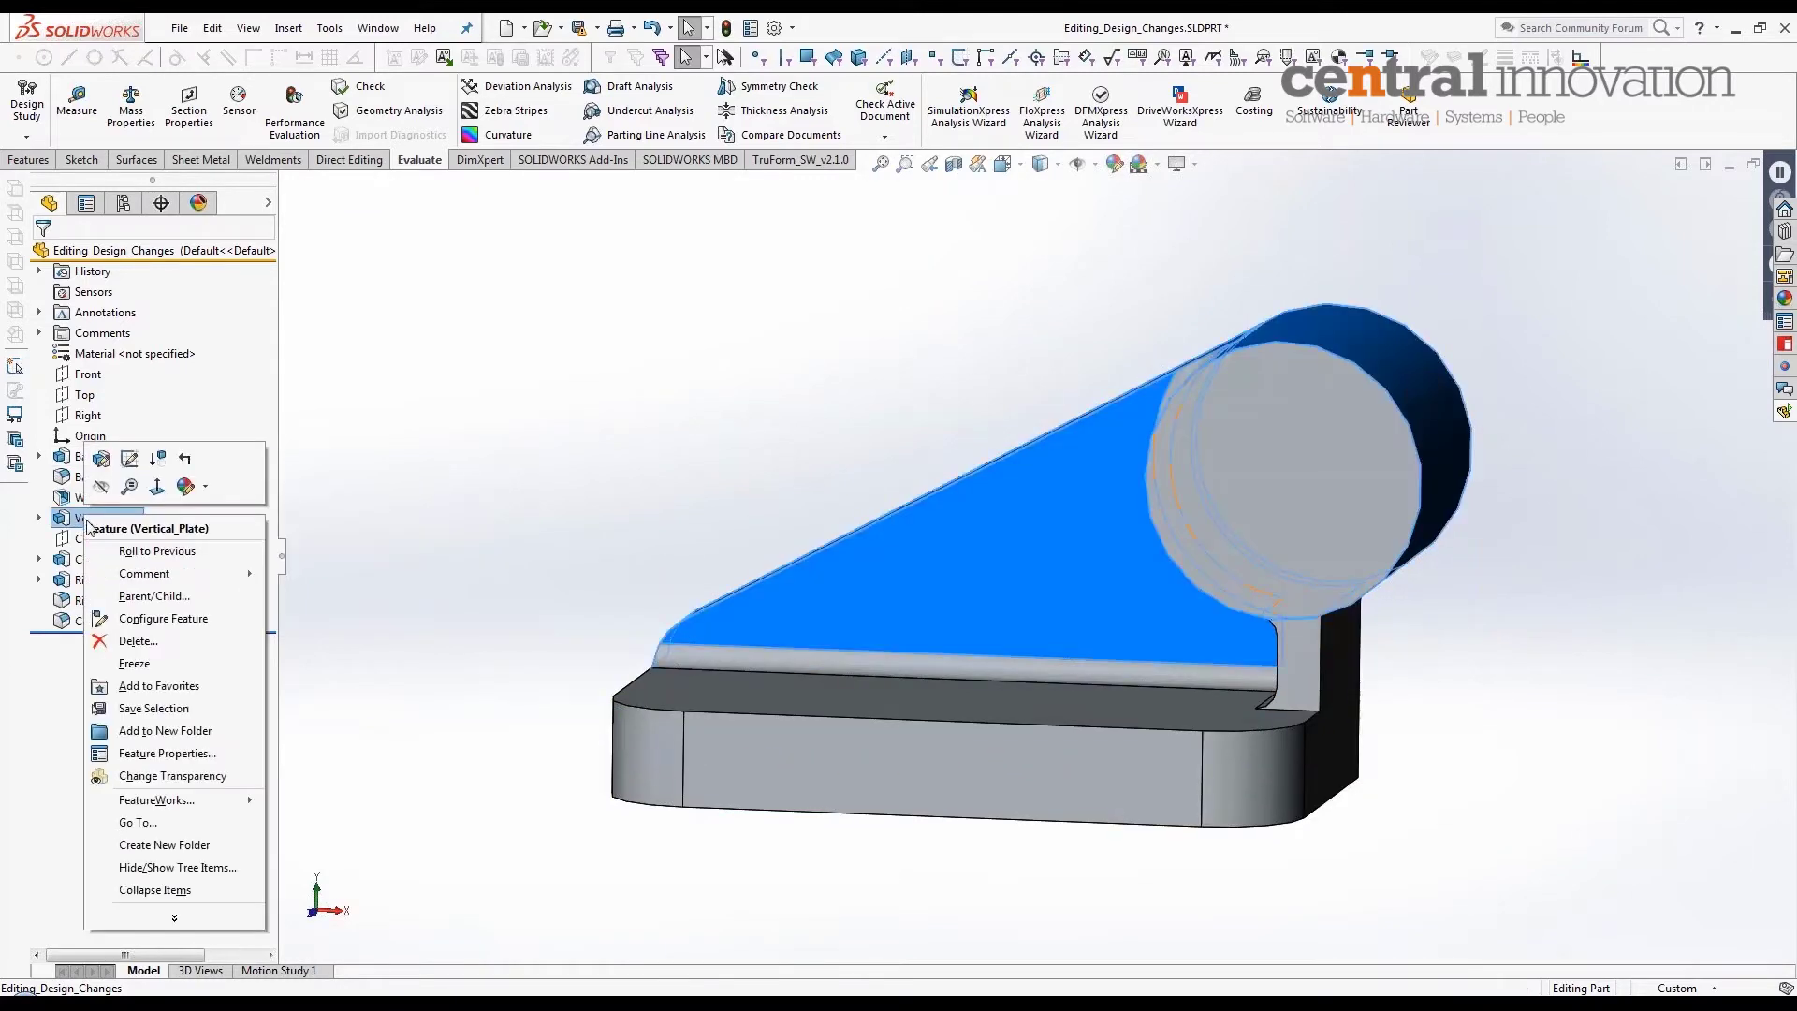
{"action": "left_click", "coordinate": [128, 465]}
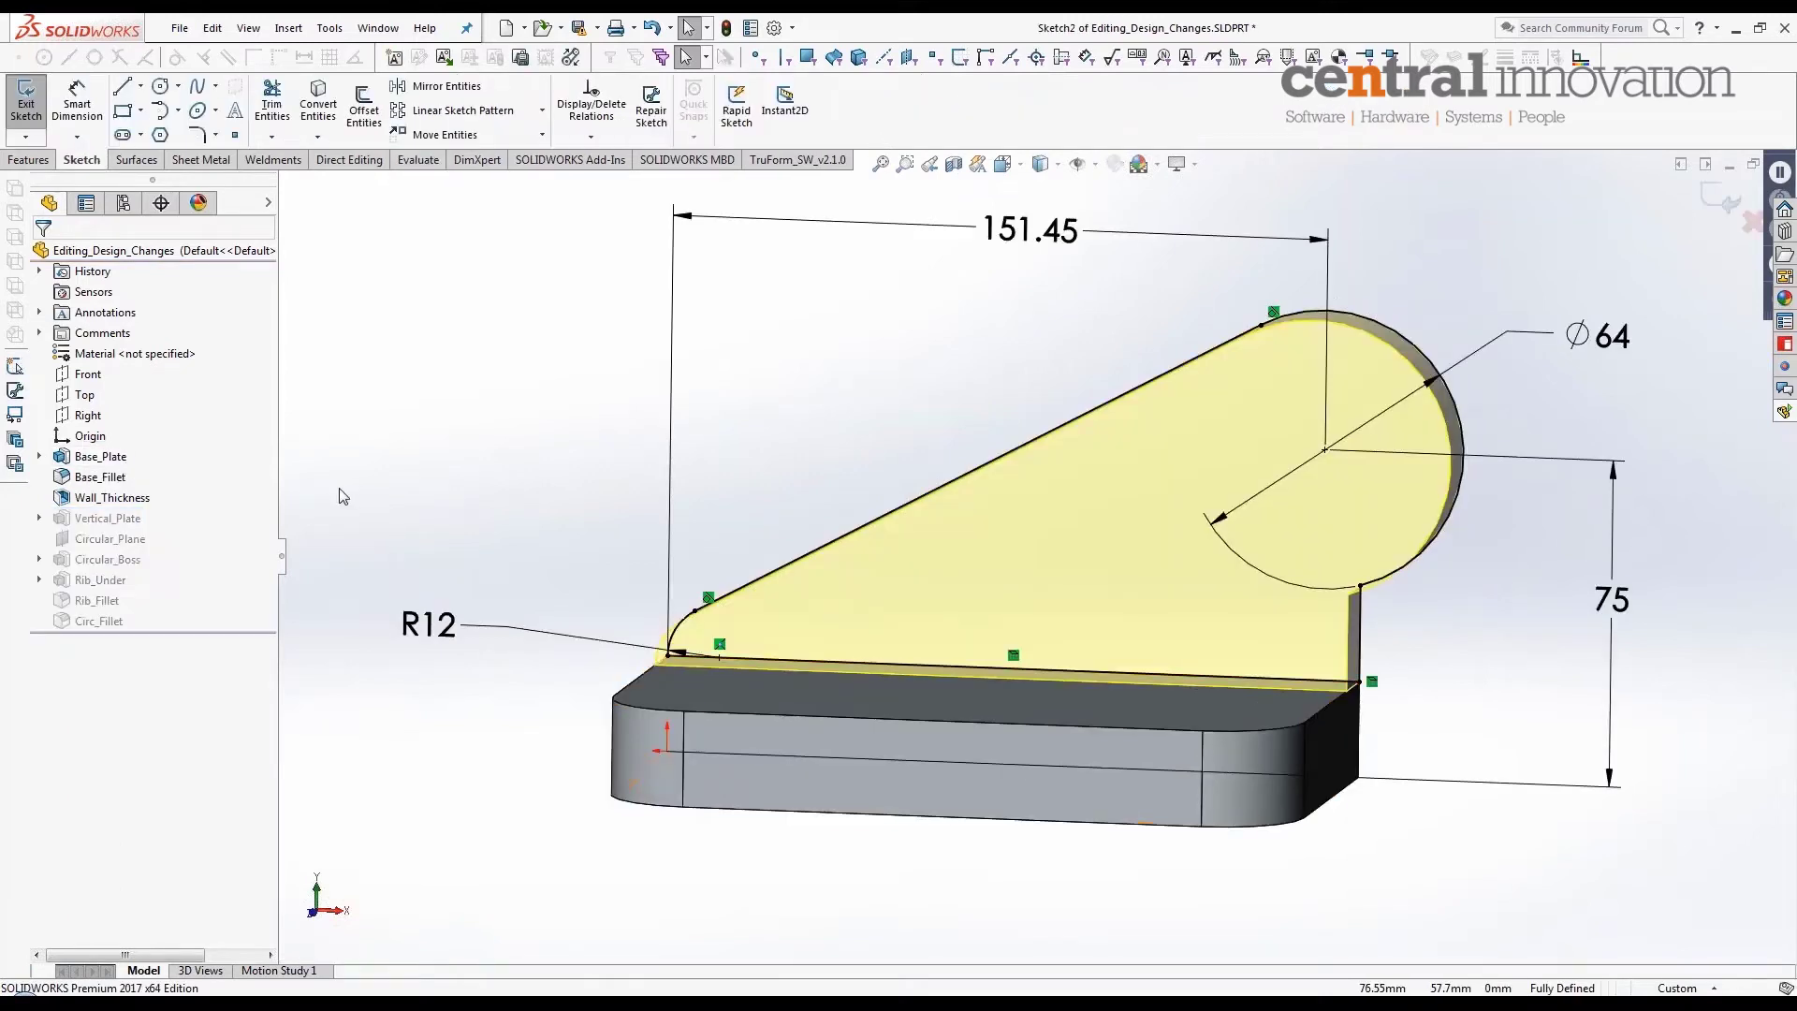
{"action": "key", "text": "ctrl+8"}
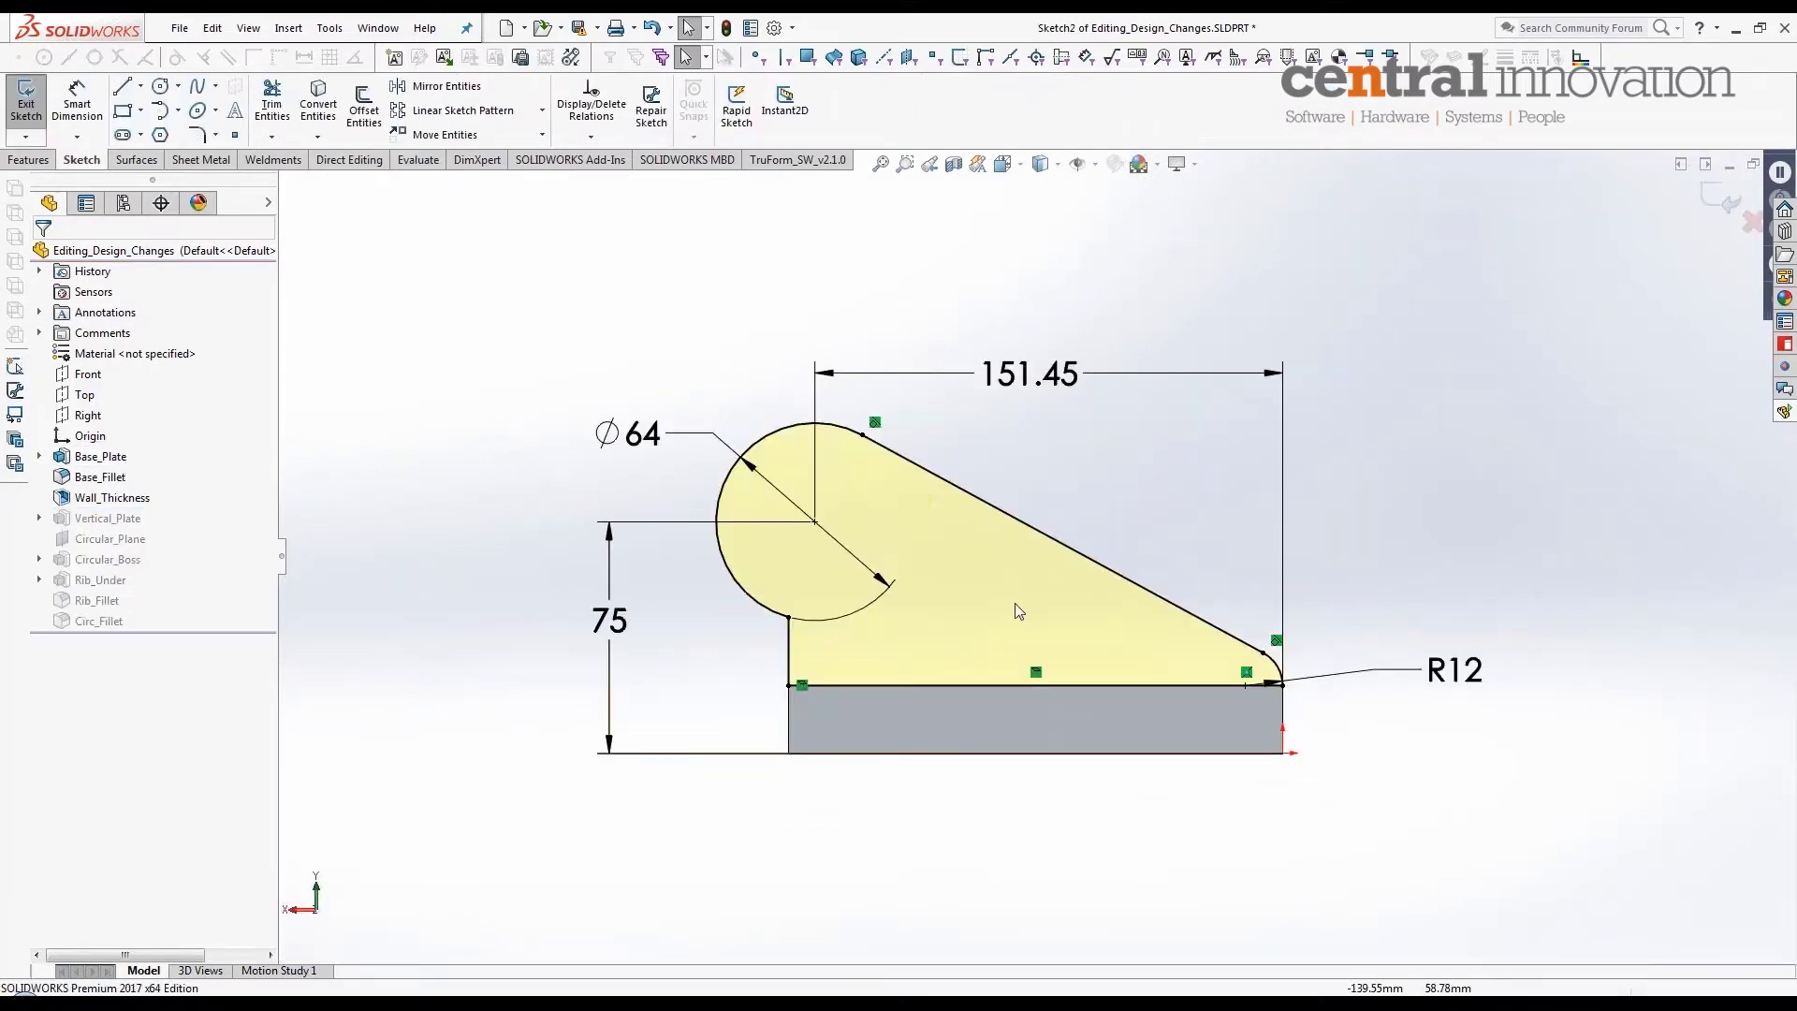
{"action": "scroll", "coordinate": [968, 552], "scroll_direction": "down", "scroll_amount": 1}
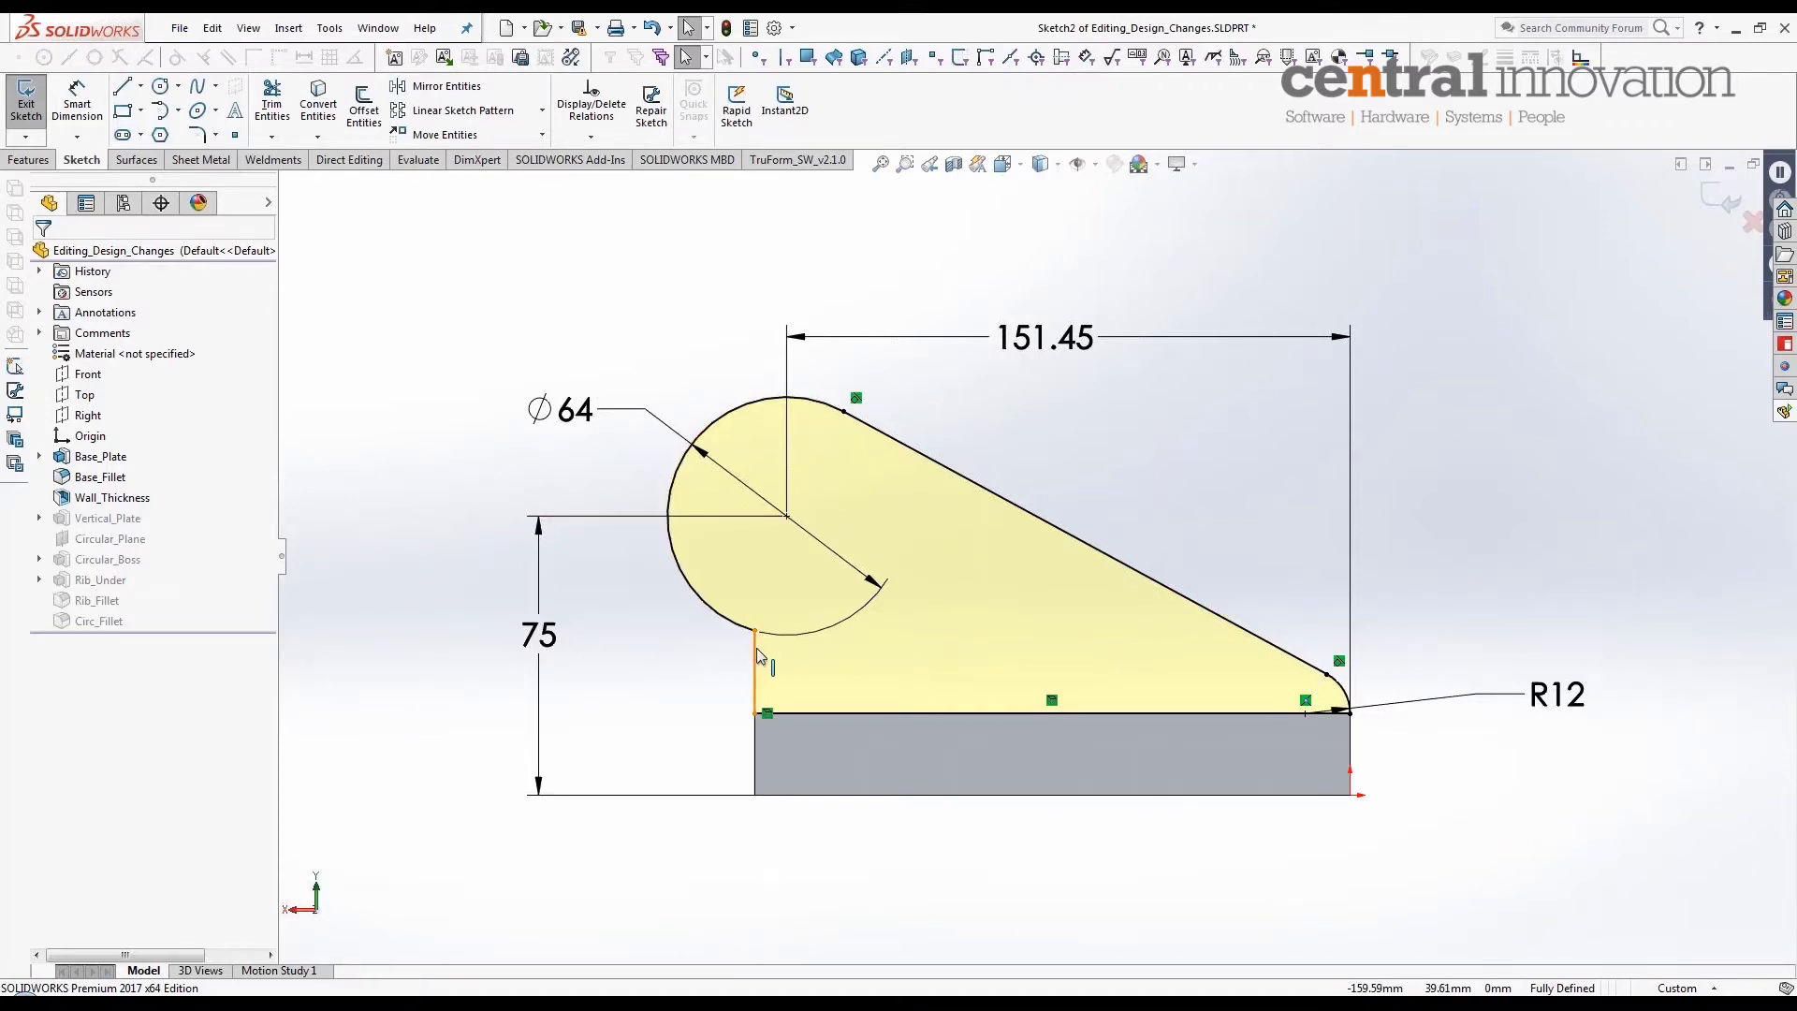
{"action": "scroll", "coordinate": [758, 656], "scroll_direction": "down", "scroll_amount": 2}
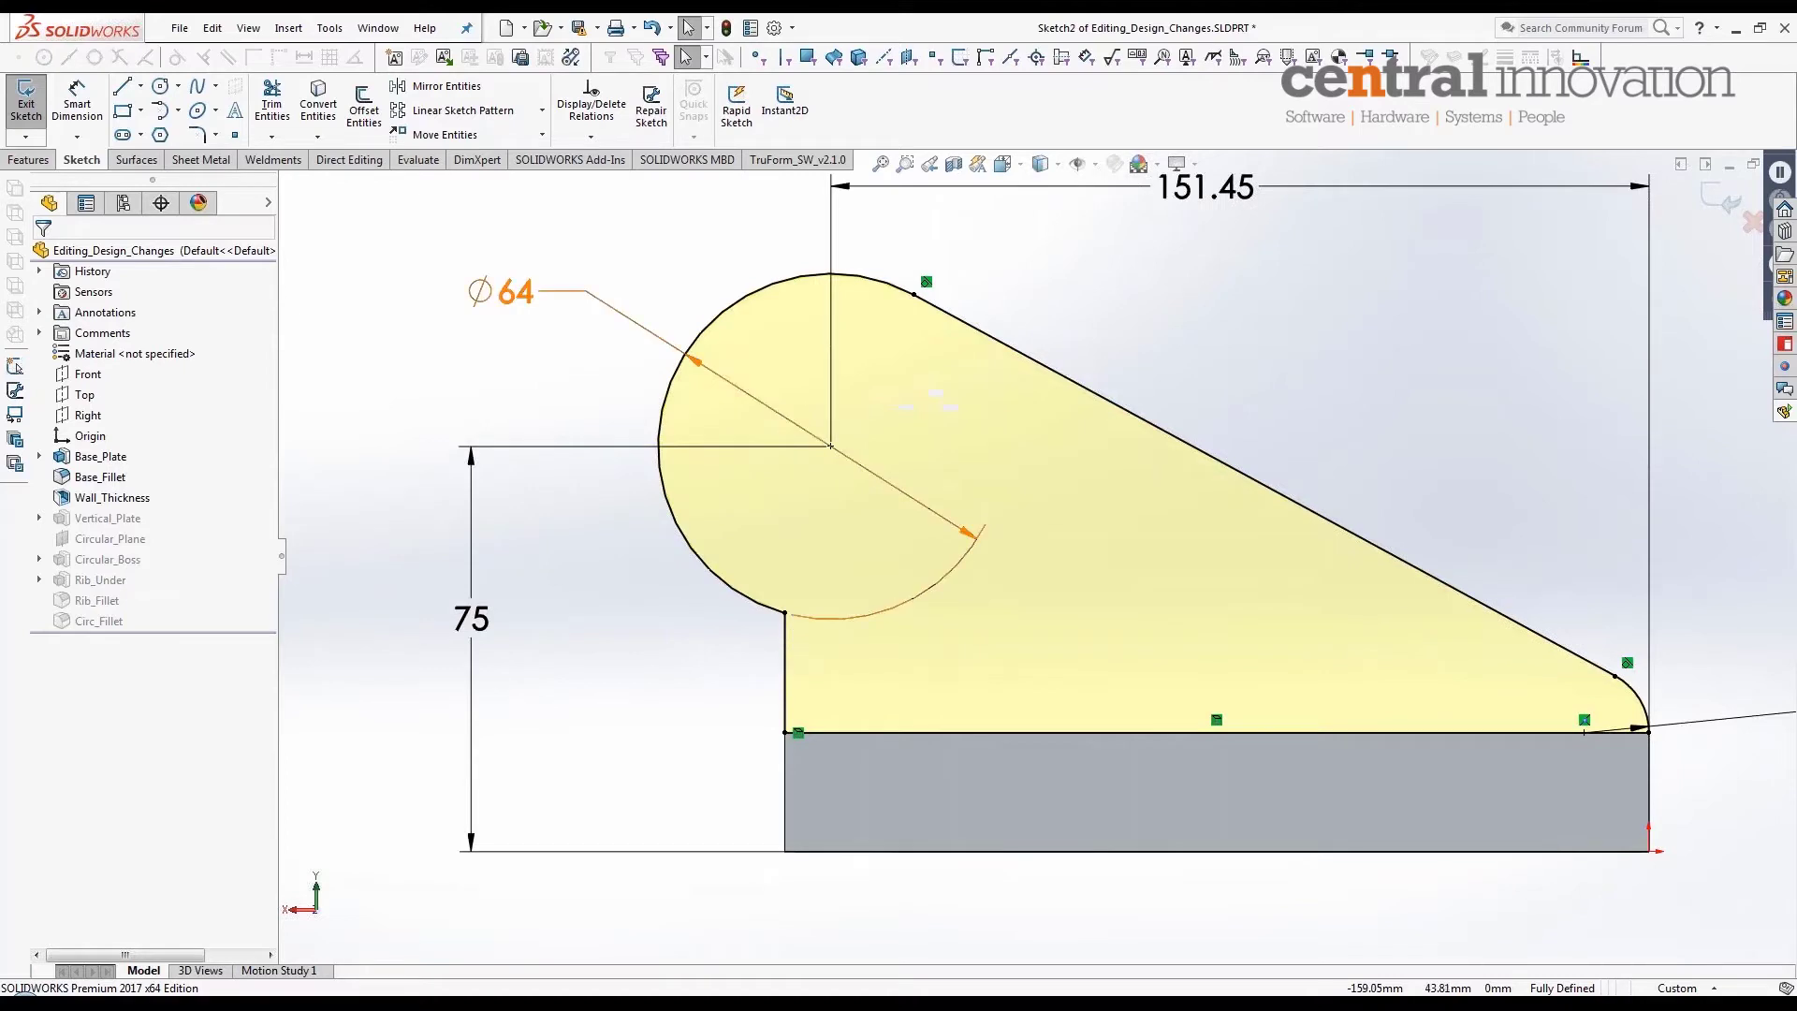
{"action": "left_click", "coordinate": [786, 614]}
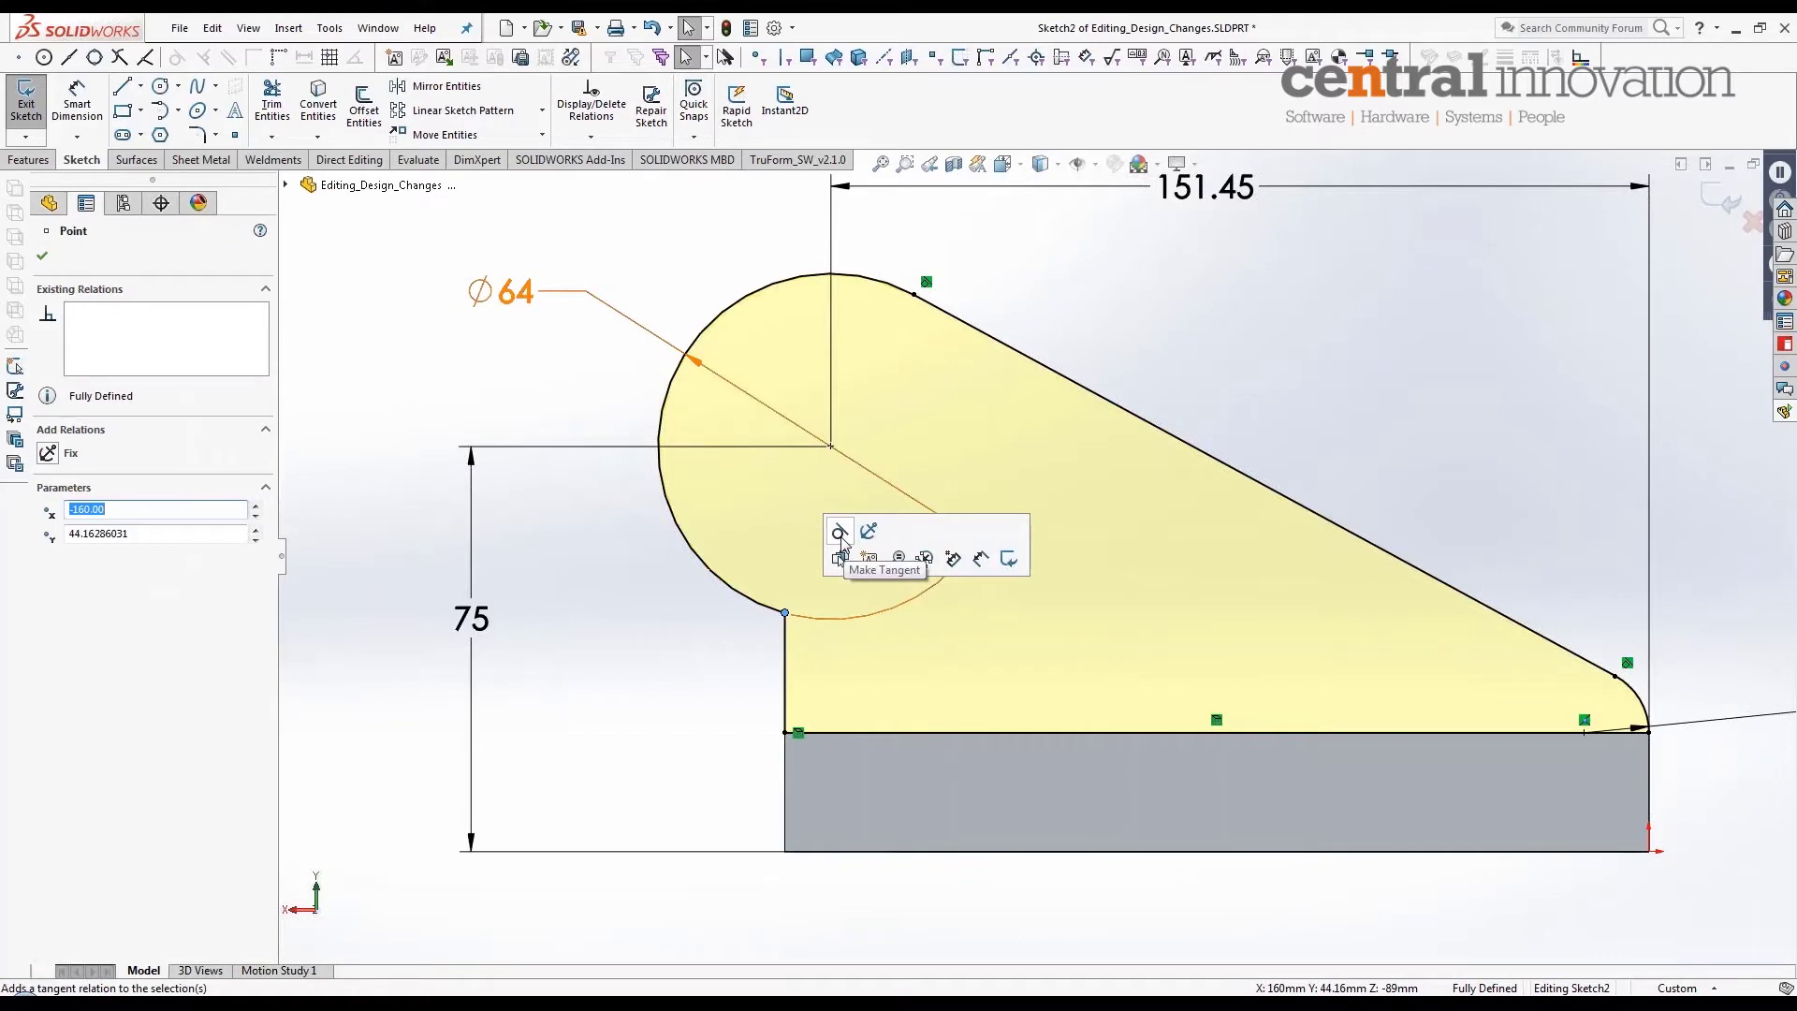
{"action": "left_click", "coordinate": [840, 535]}
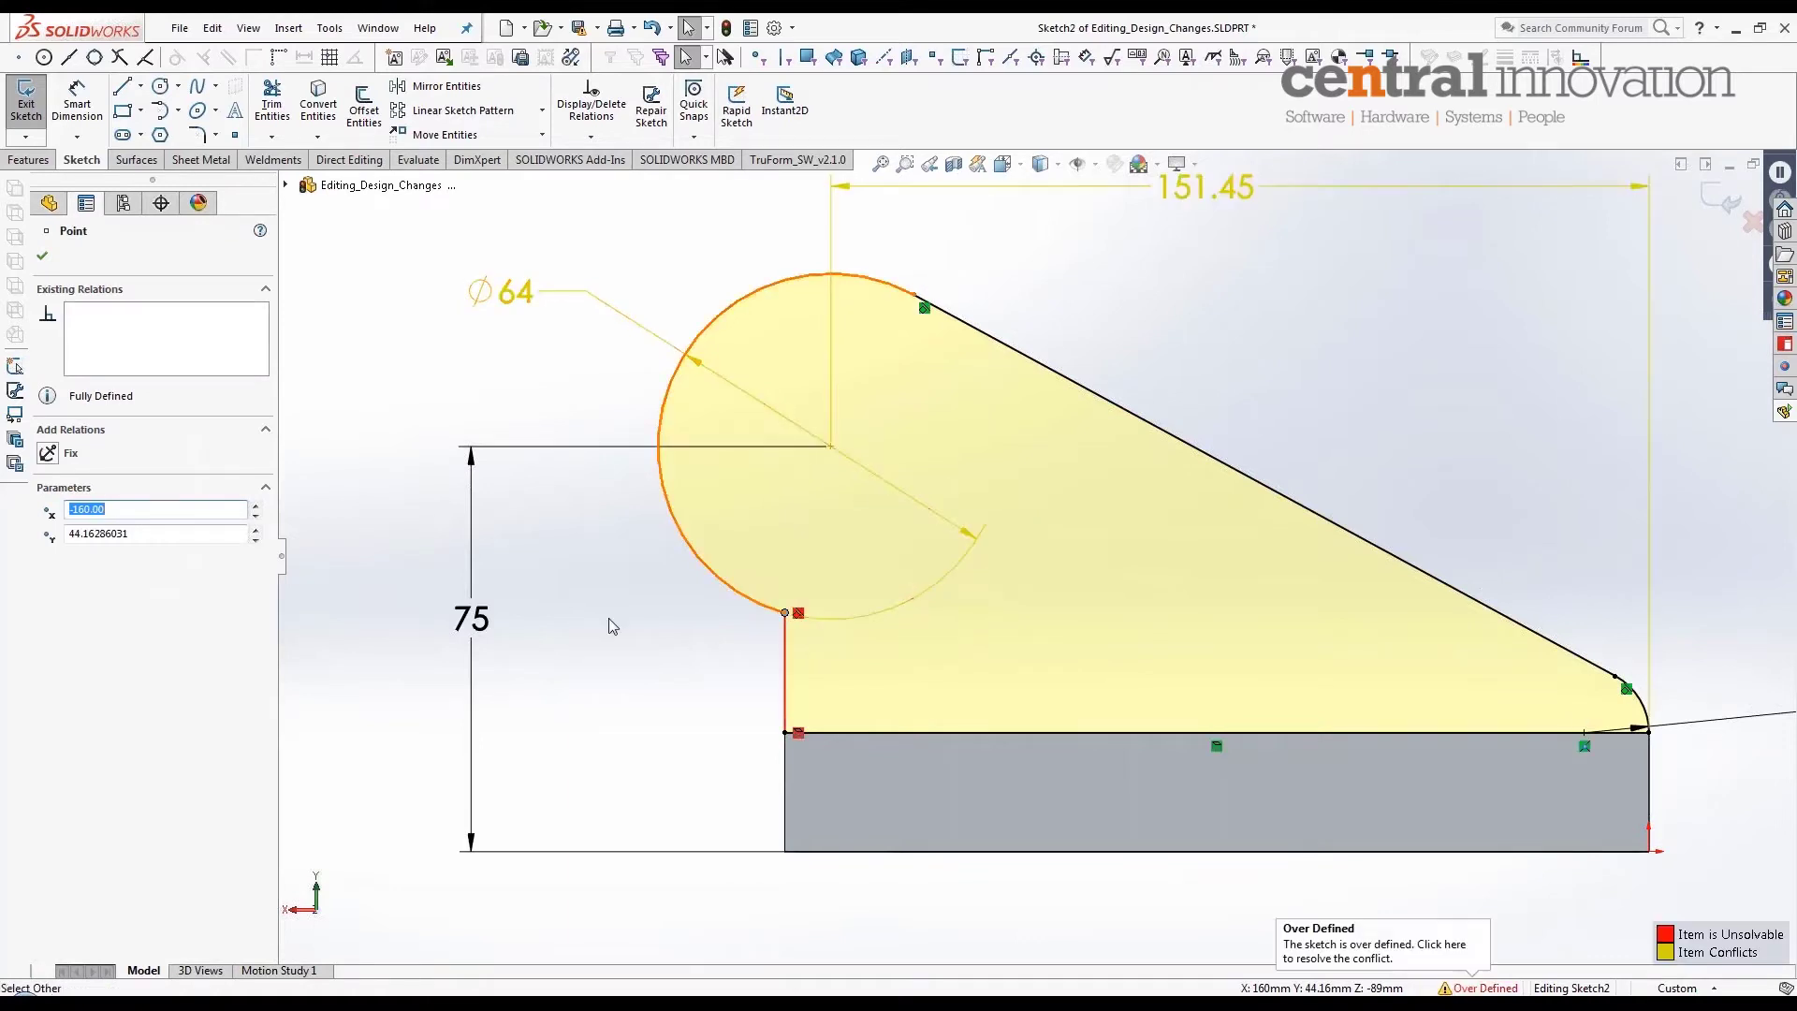
{"action": "scroll", "coordinate": [1034, 658], "scroll_direction": "up", "scroll_amount": 2}
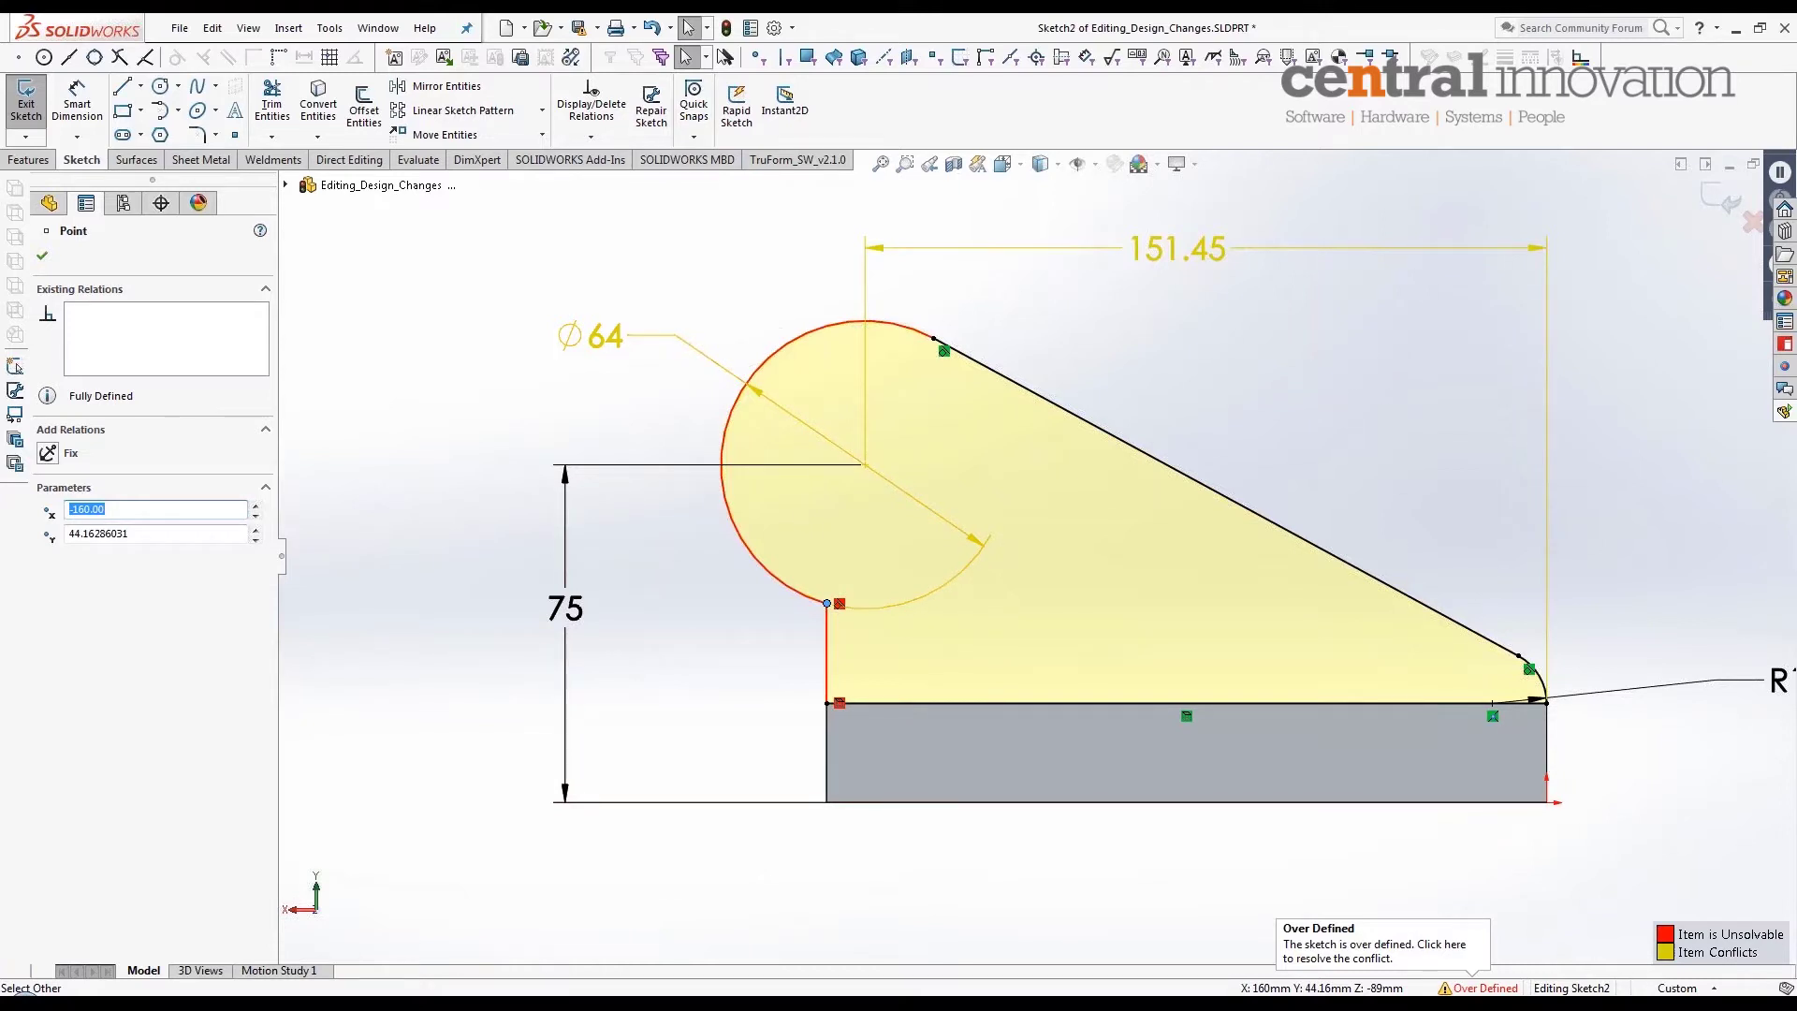
Step: Diagnose the over-defined sketch with SketchXpert, compare its solutions, and accept the one that deletes the 151.45 distance dimension
{"action": "left_click", "coordinate": [1461, 989]}
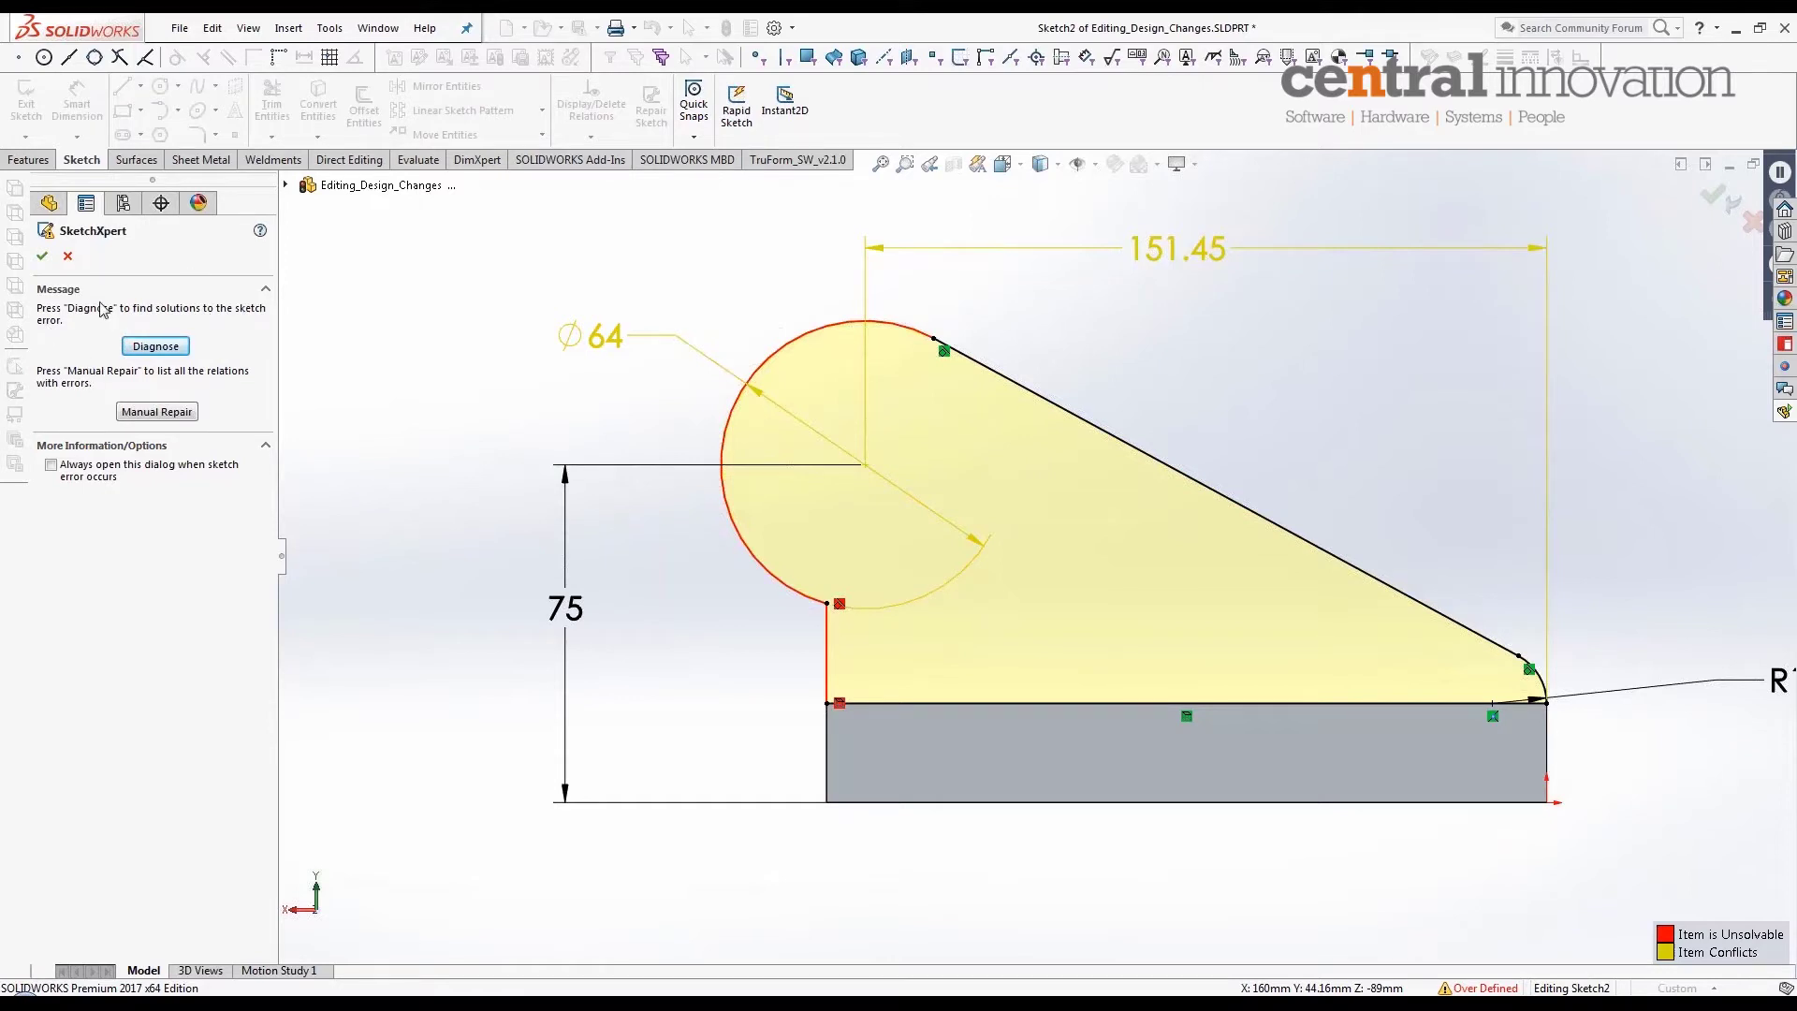
{"action": "left_click", "coordinate": [156, 347]}
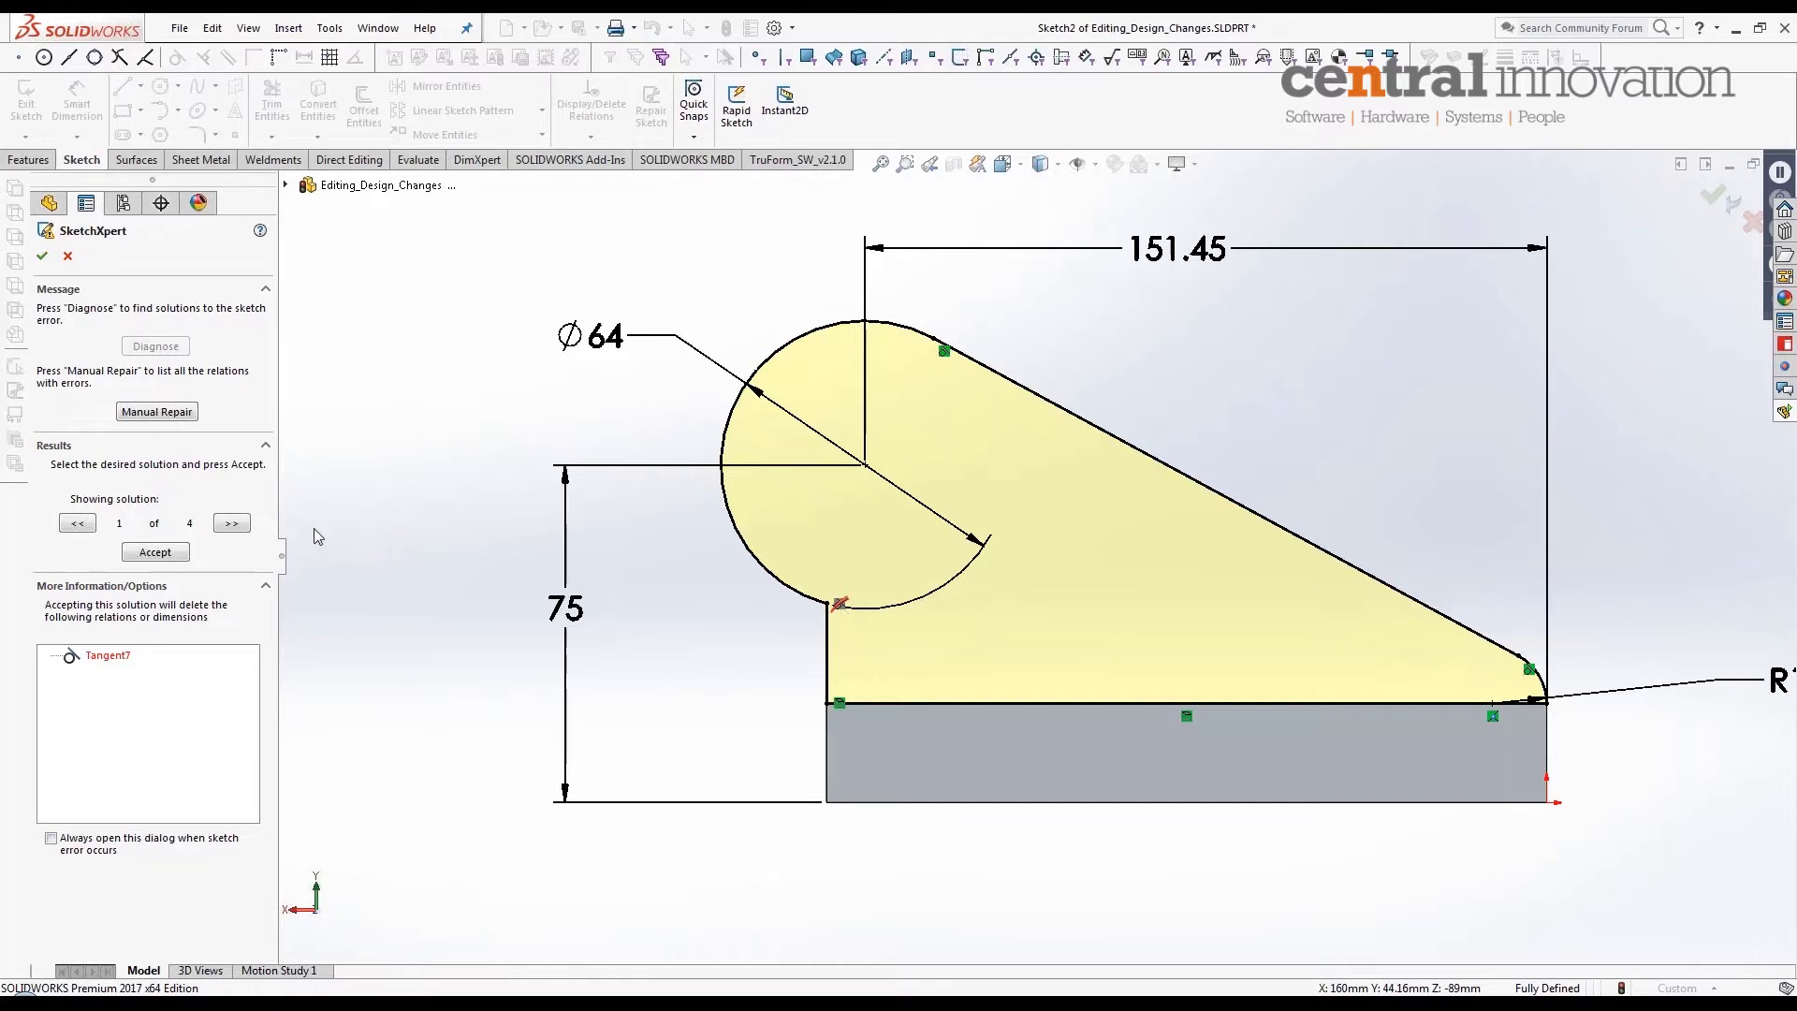
{"action": "left_click", "coordinate": [232, 524]}
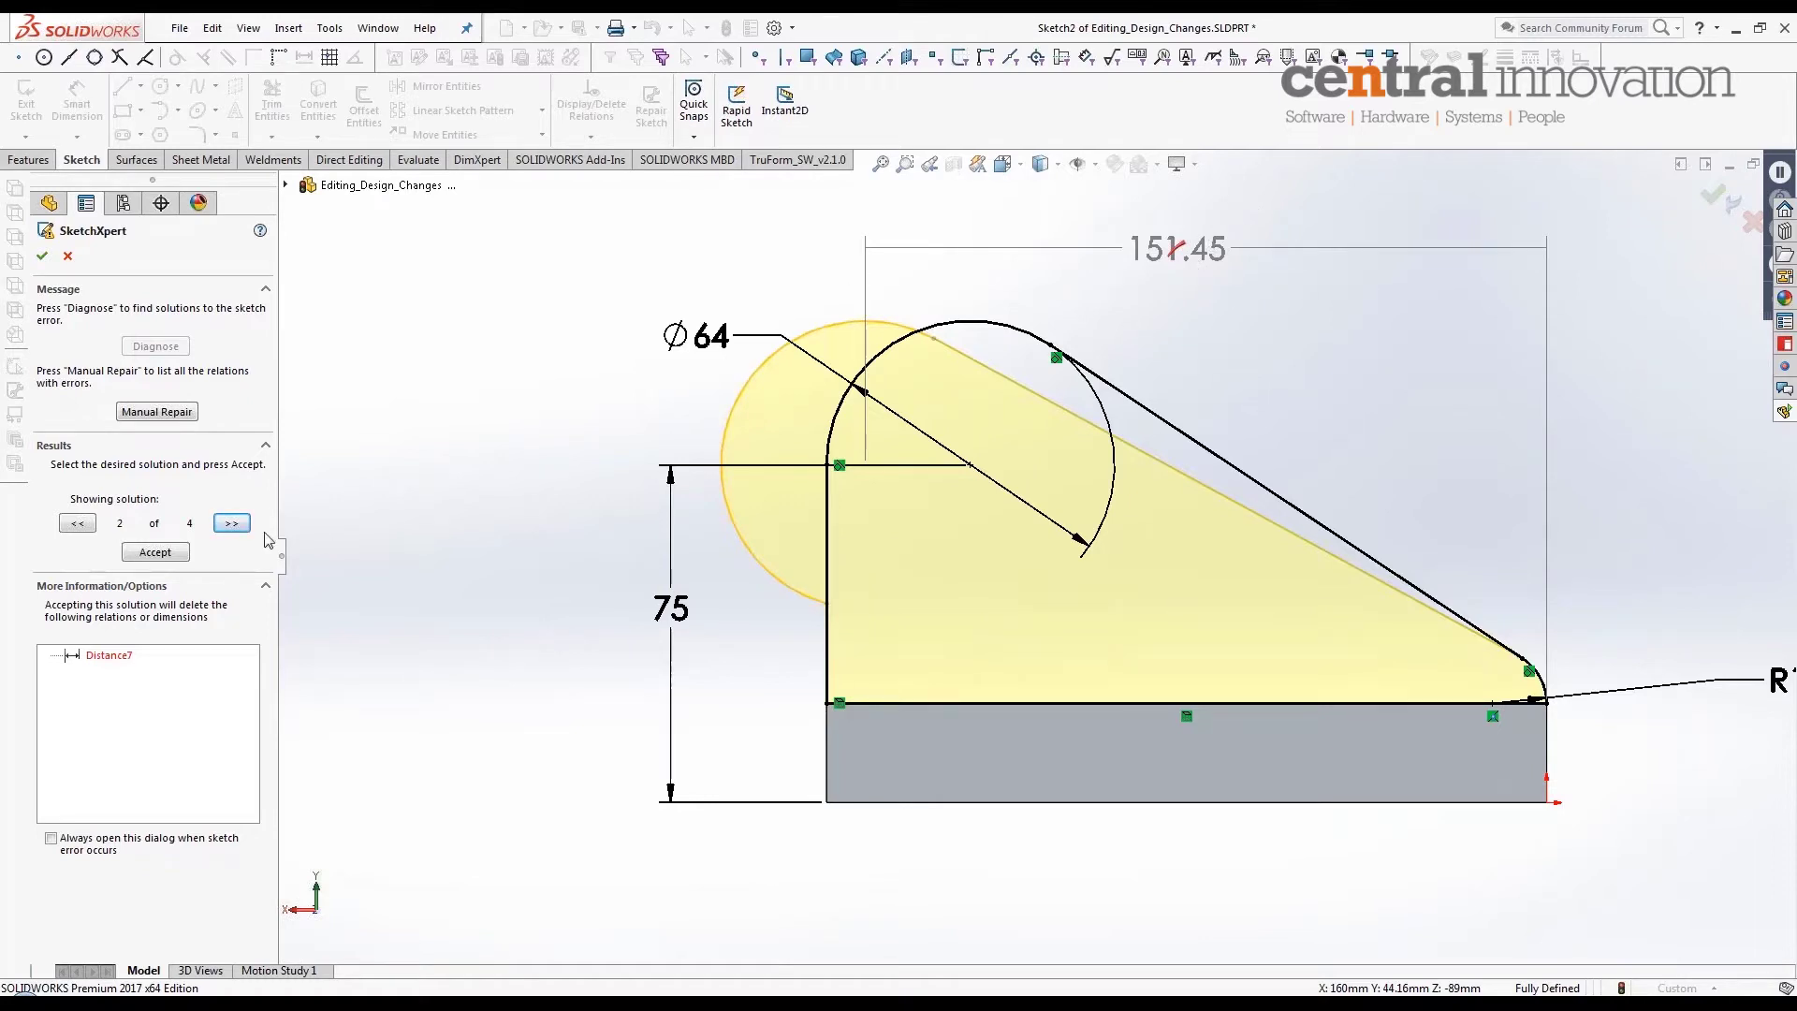
{"action": "left_click", "coordinate": [232, 523]}
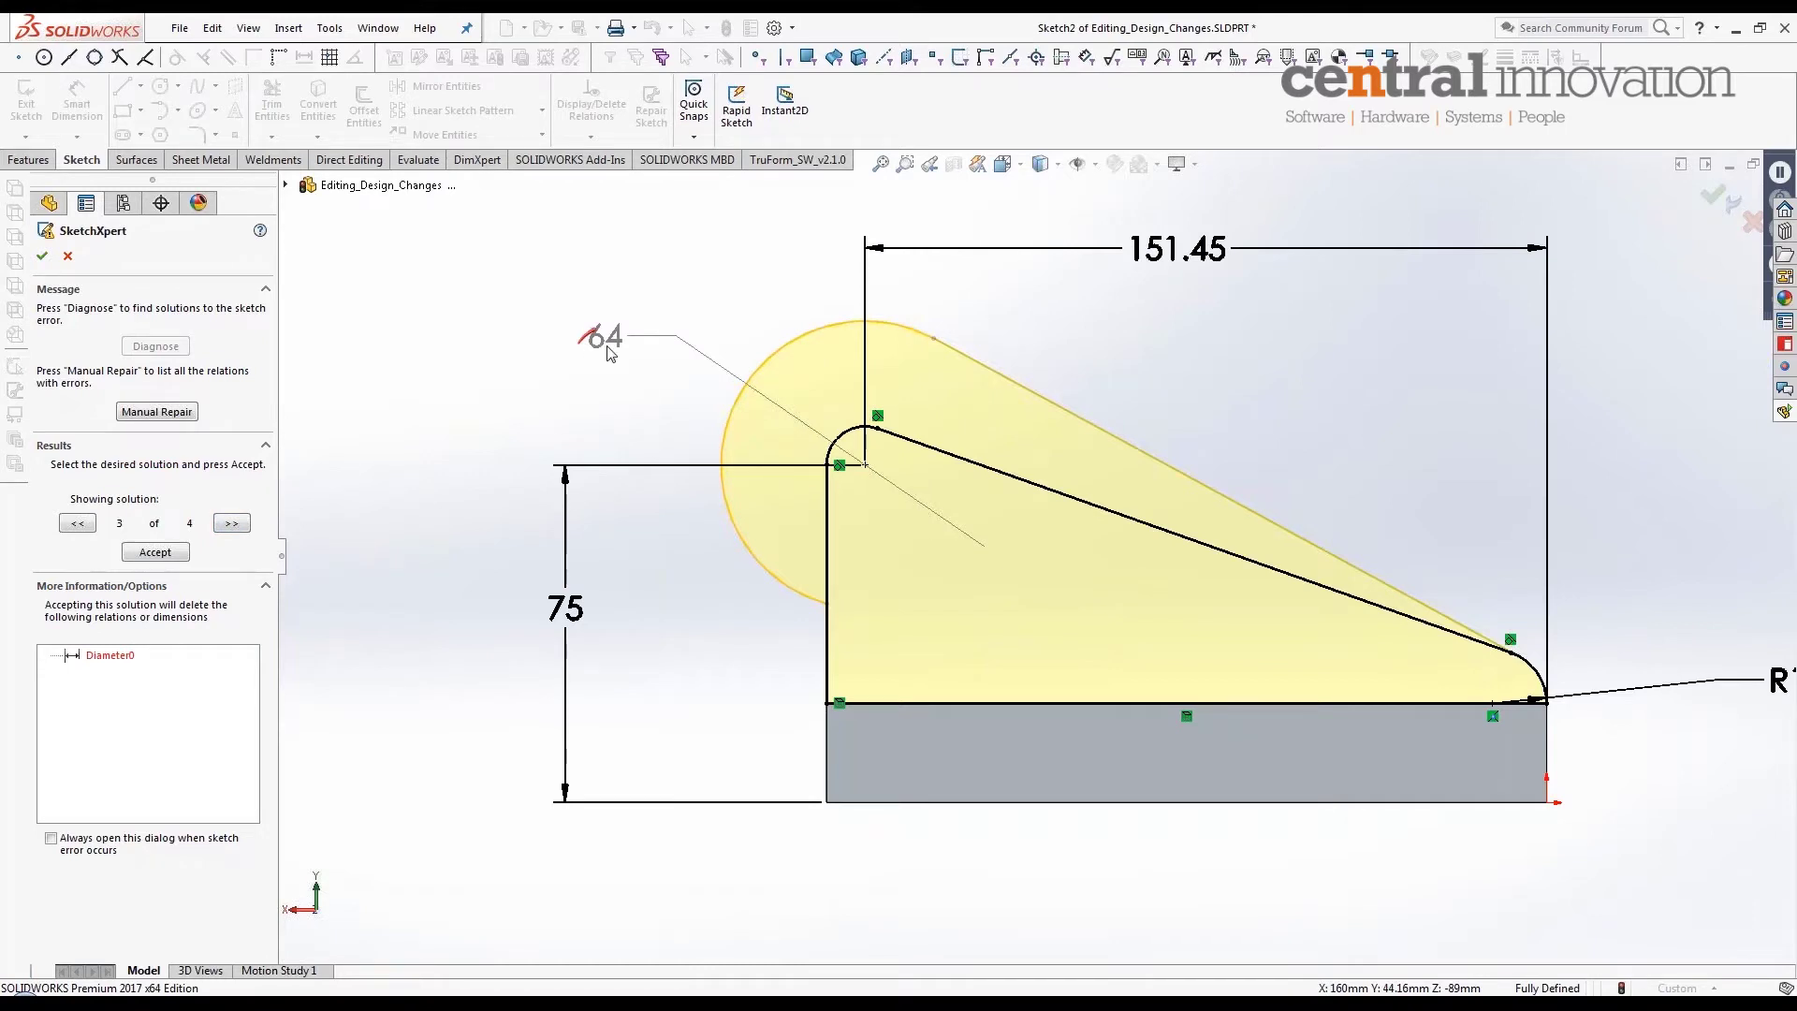
{"action": "left_click", "coordinate": [231, 524]}
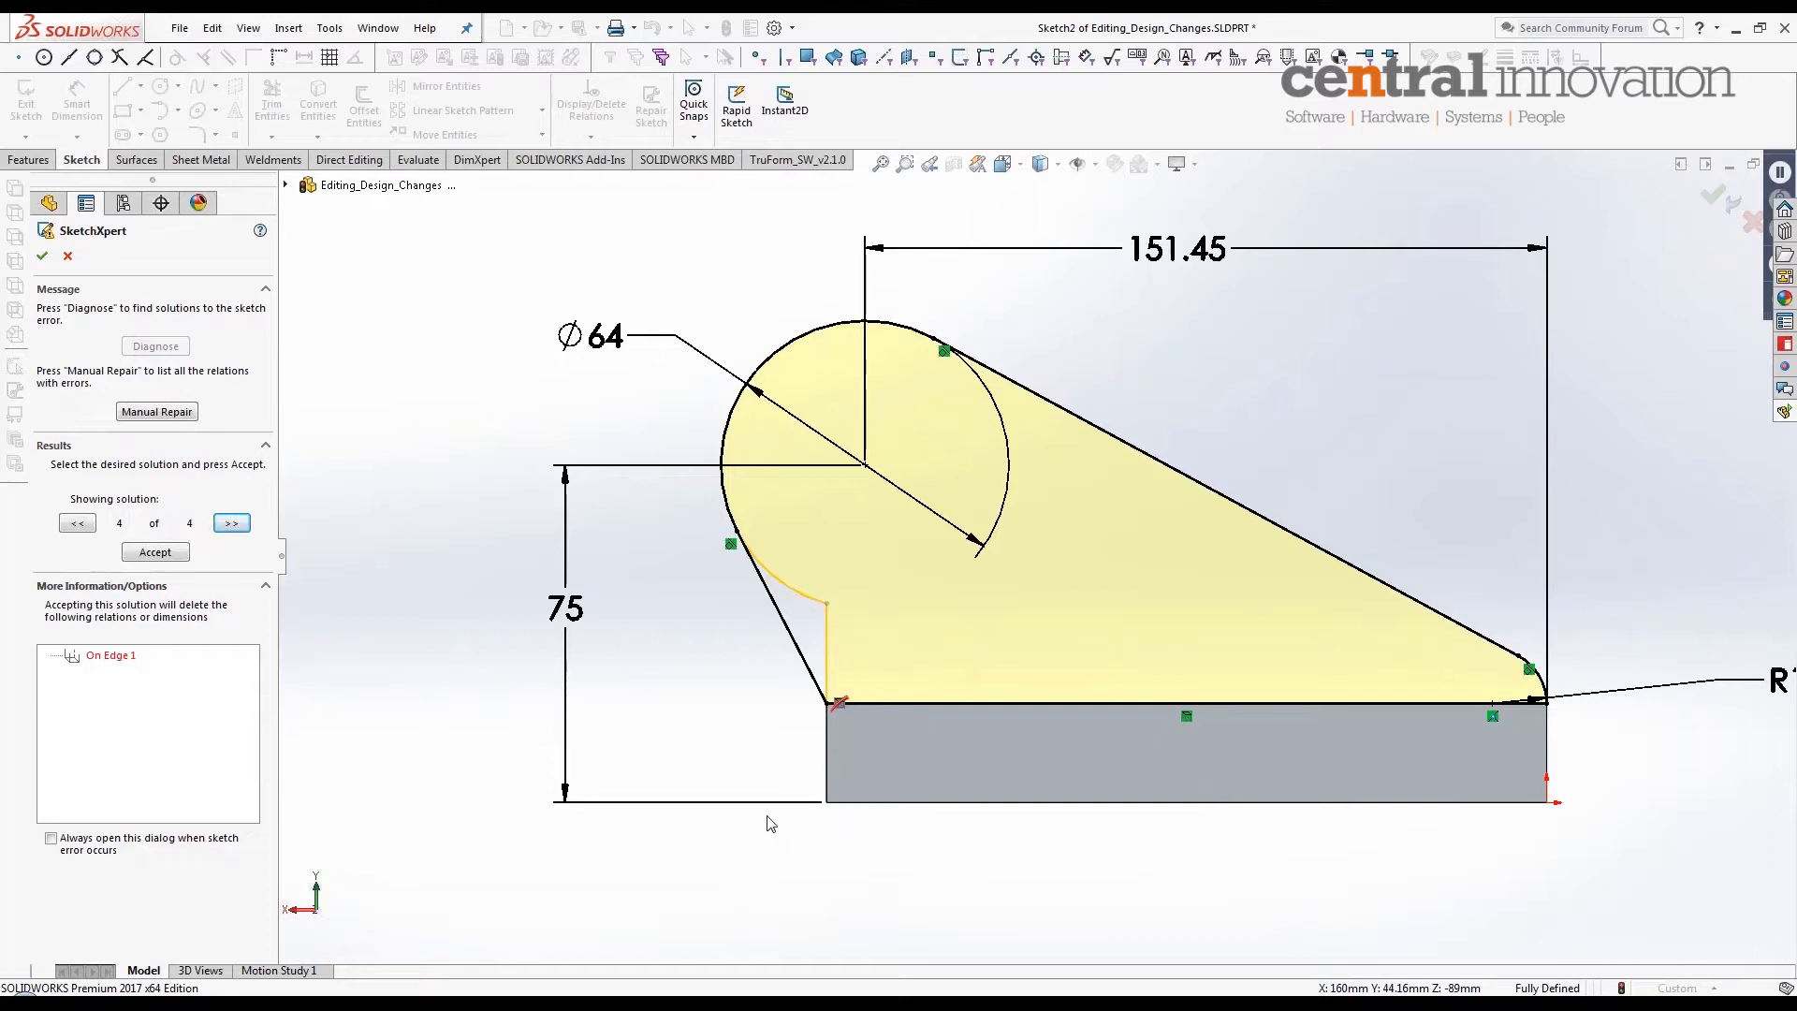
{"action": "left_click", "coordinate": [232, 523]}
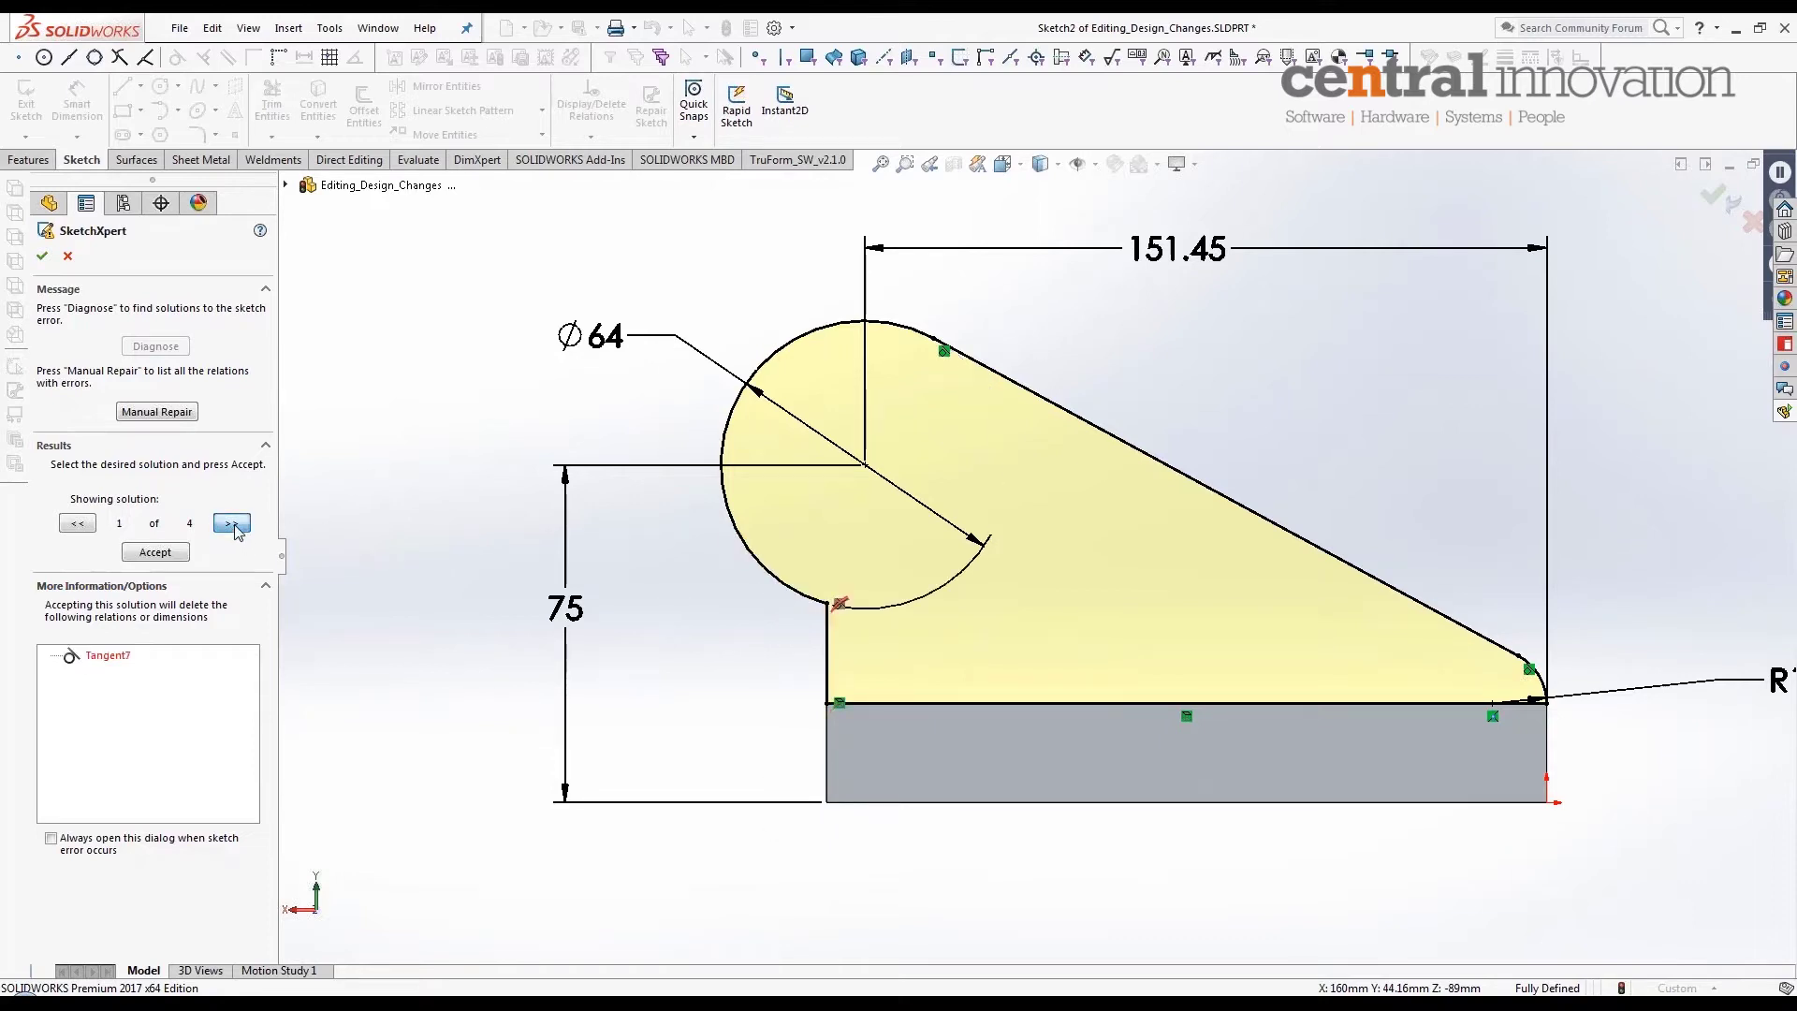
{"action": "left_click", "coordinate": [233, 525]}
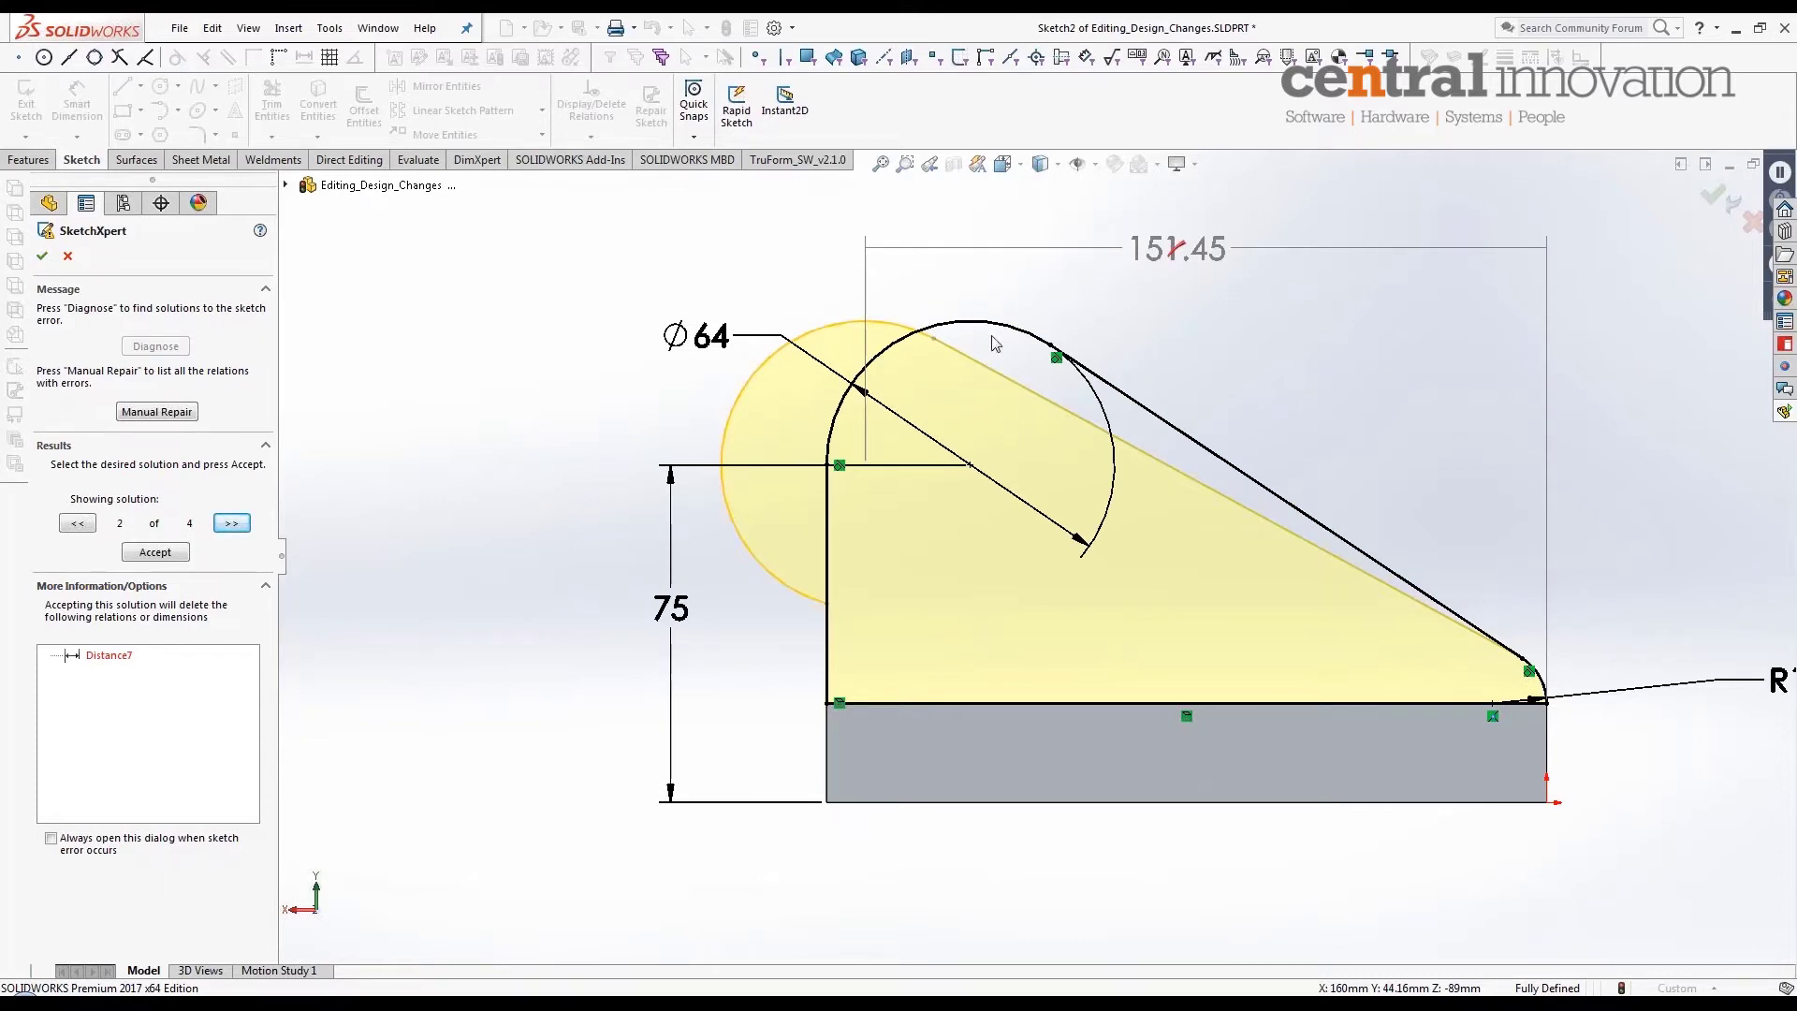
{"action": "left_click", "coordinate": [156, 552]}
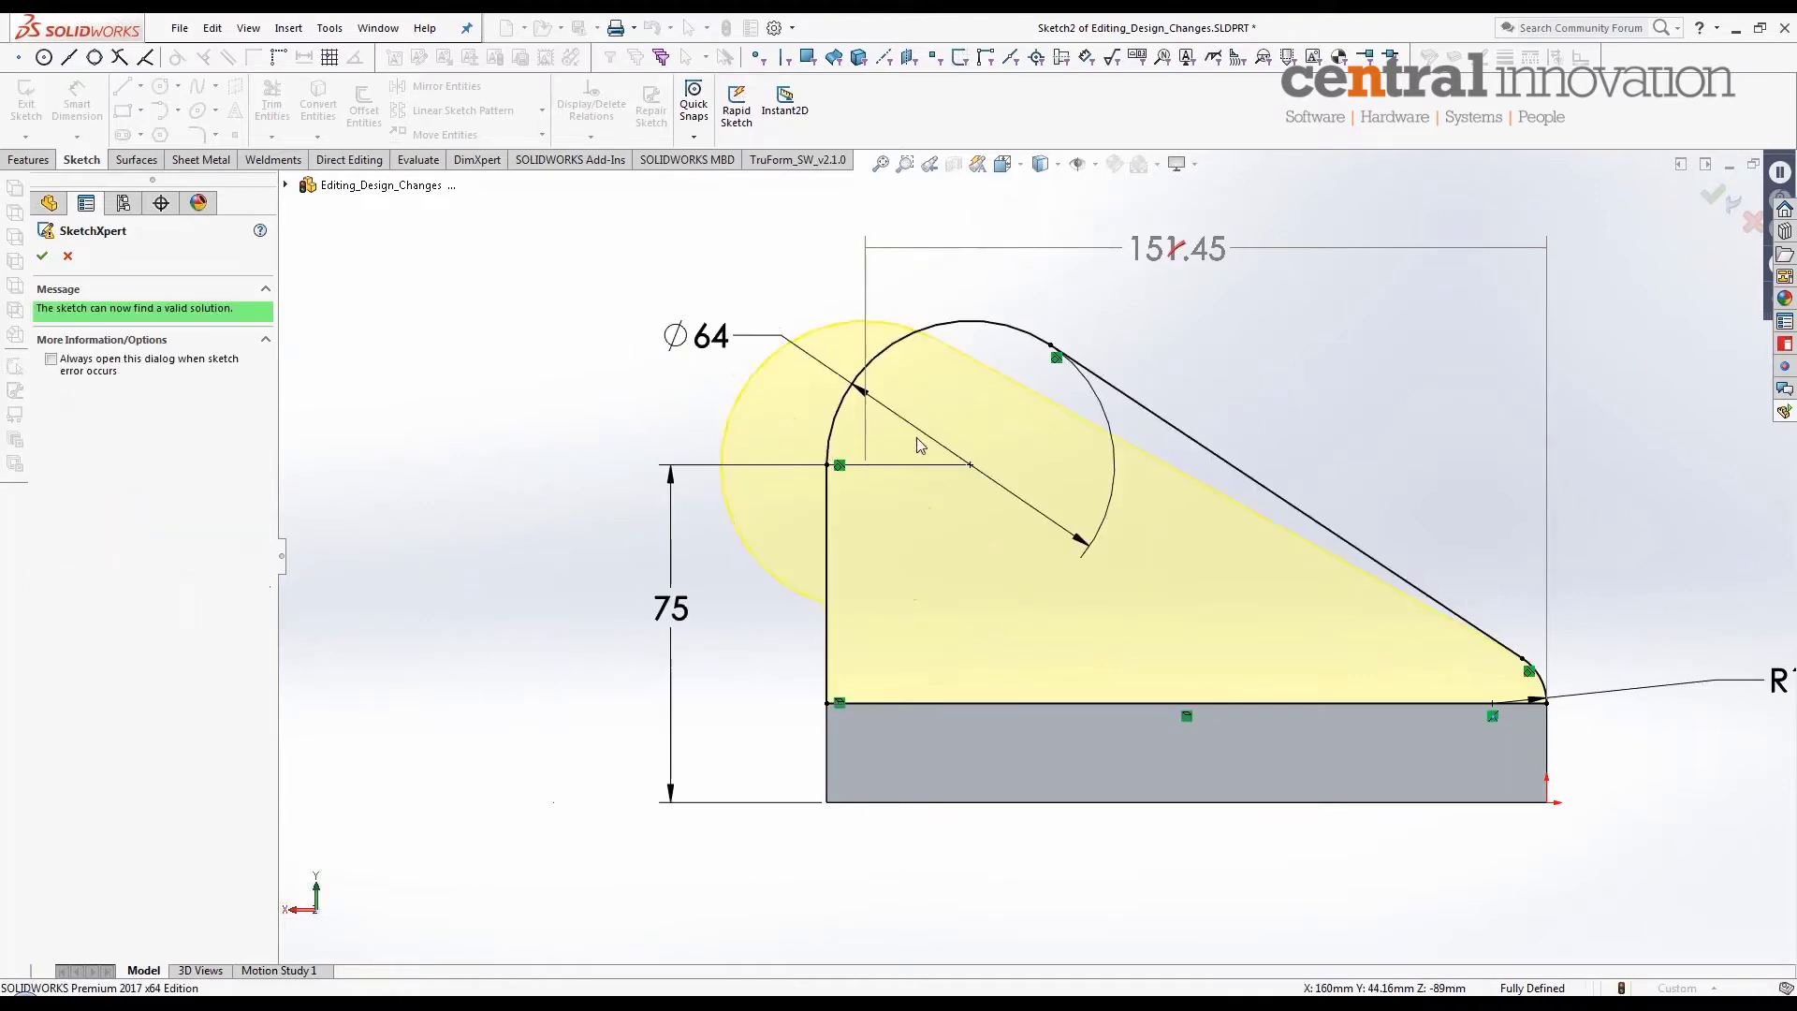
{"action": "left_click", "coordinate": [43, 258]}
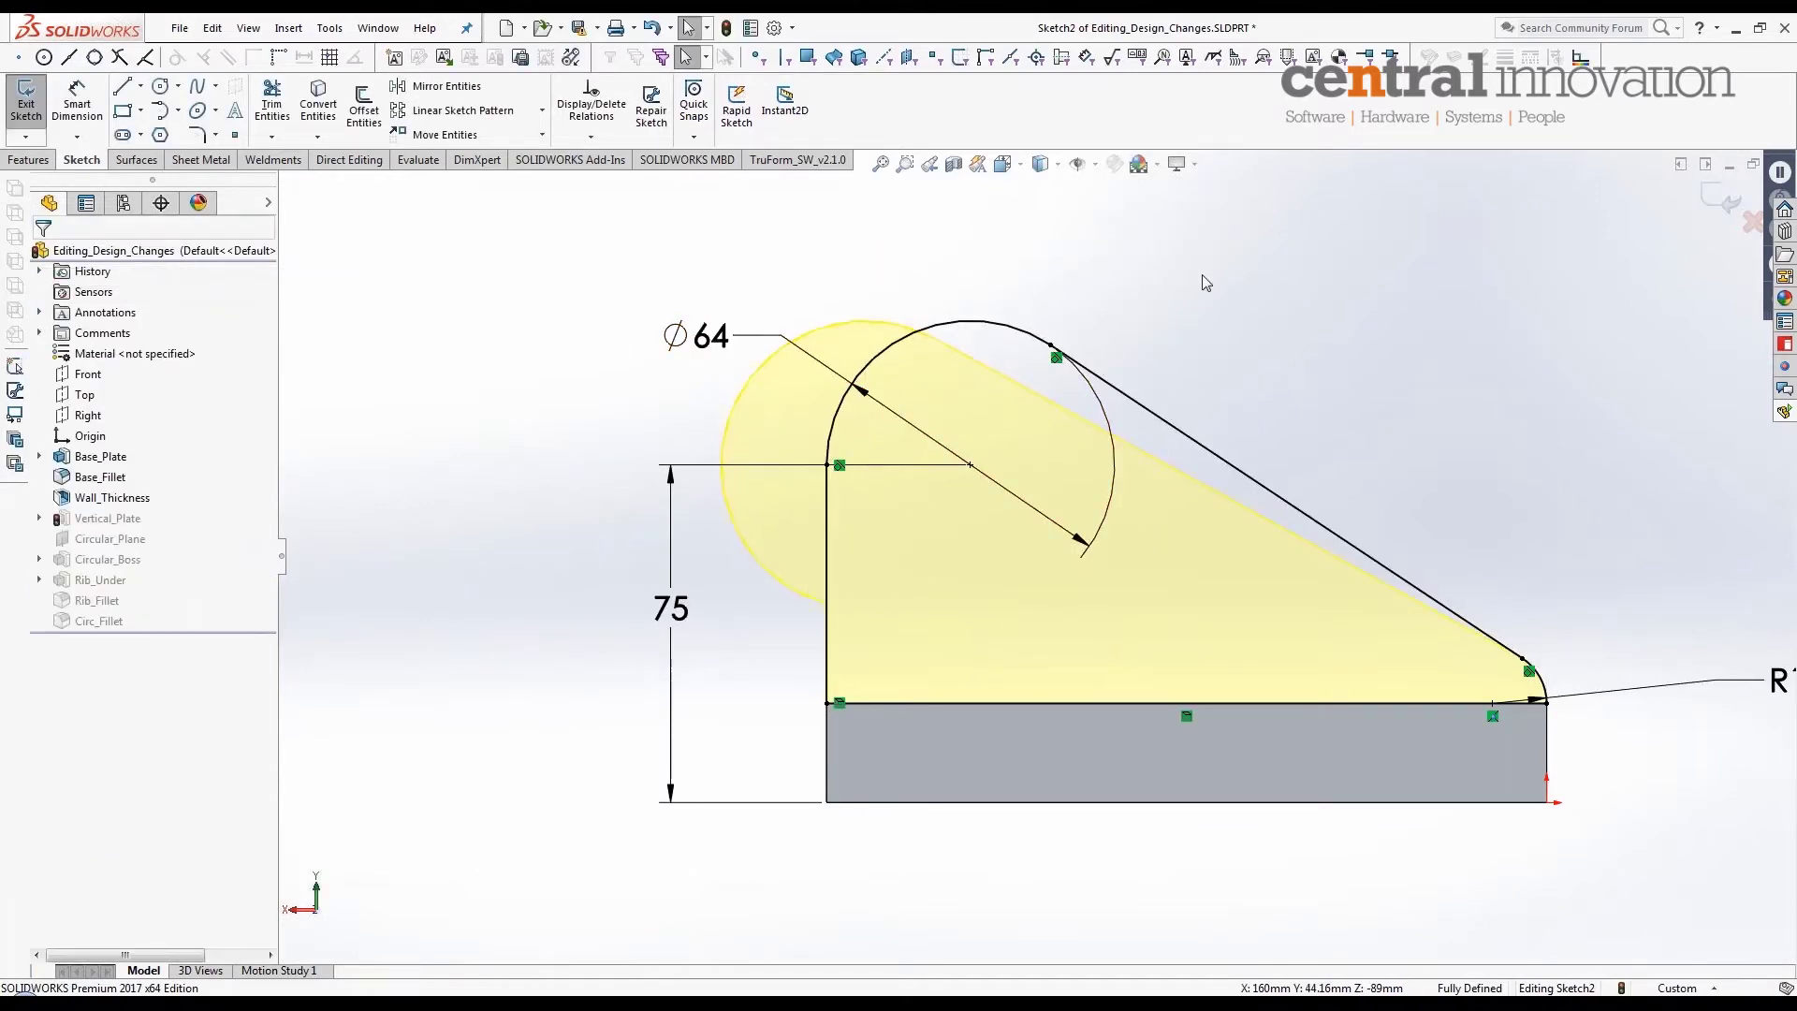
Step: Move the arc's diameter dimension above the profile and exit the Vertical_Plate sketch
{"action": "left_click_drag", "start_coordinate": [721, 339], "coordinate": [794, 261]}
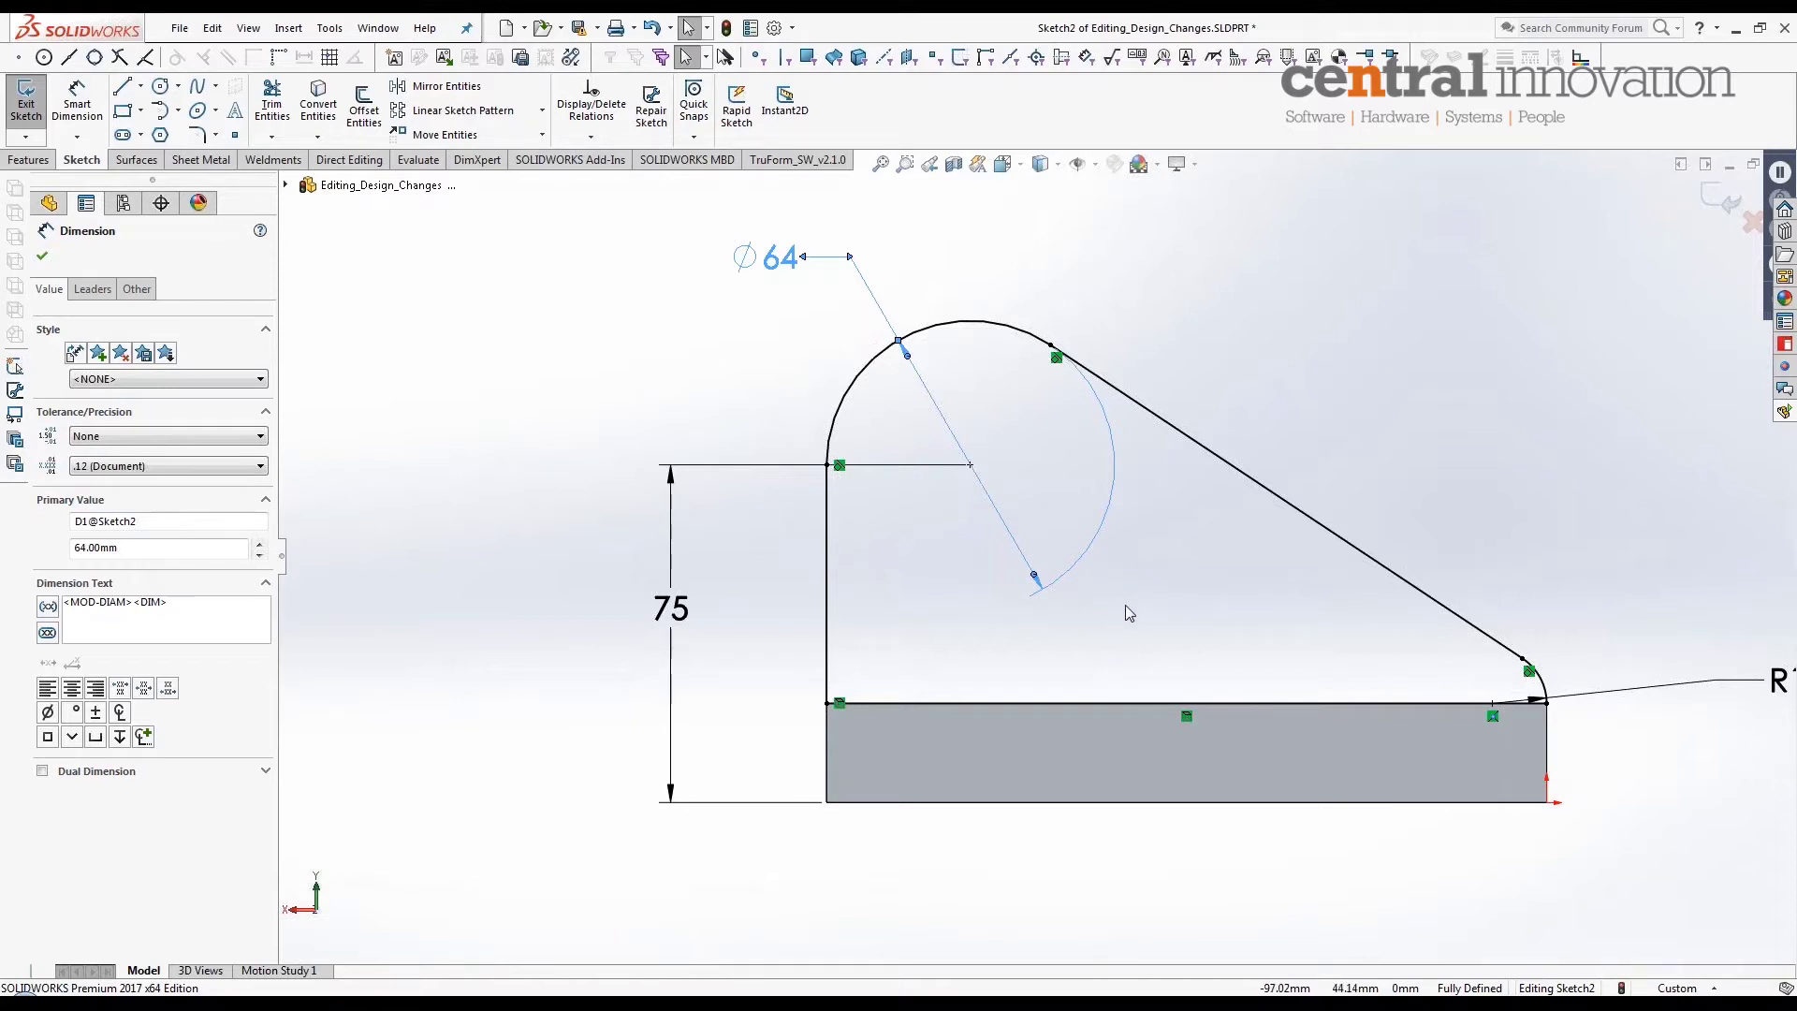
{"action": "scroll", "coordinate": [1514, 681], "scroll_direction": "down", "scroll_amount": 1}
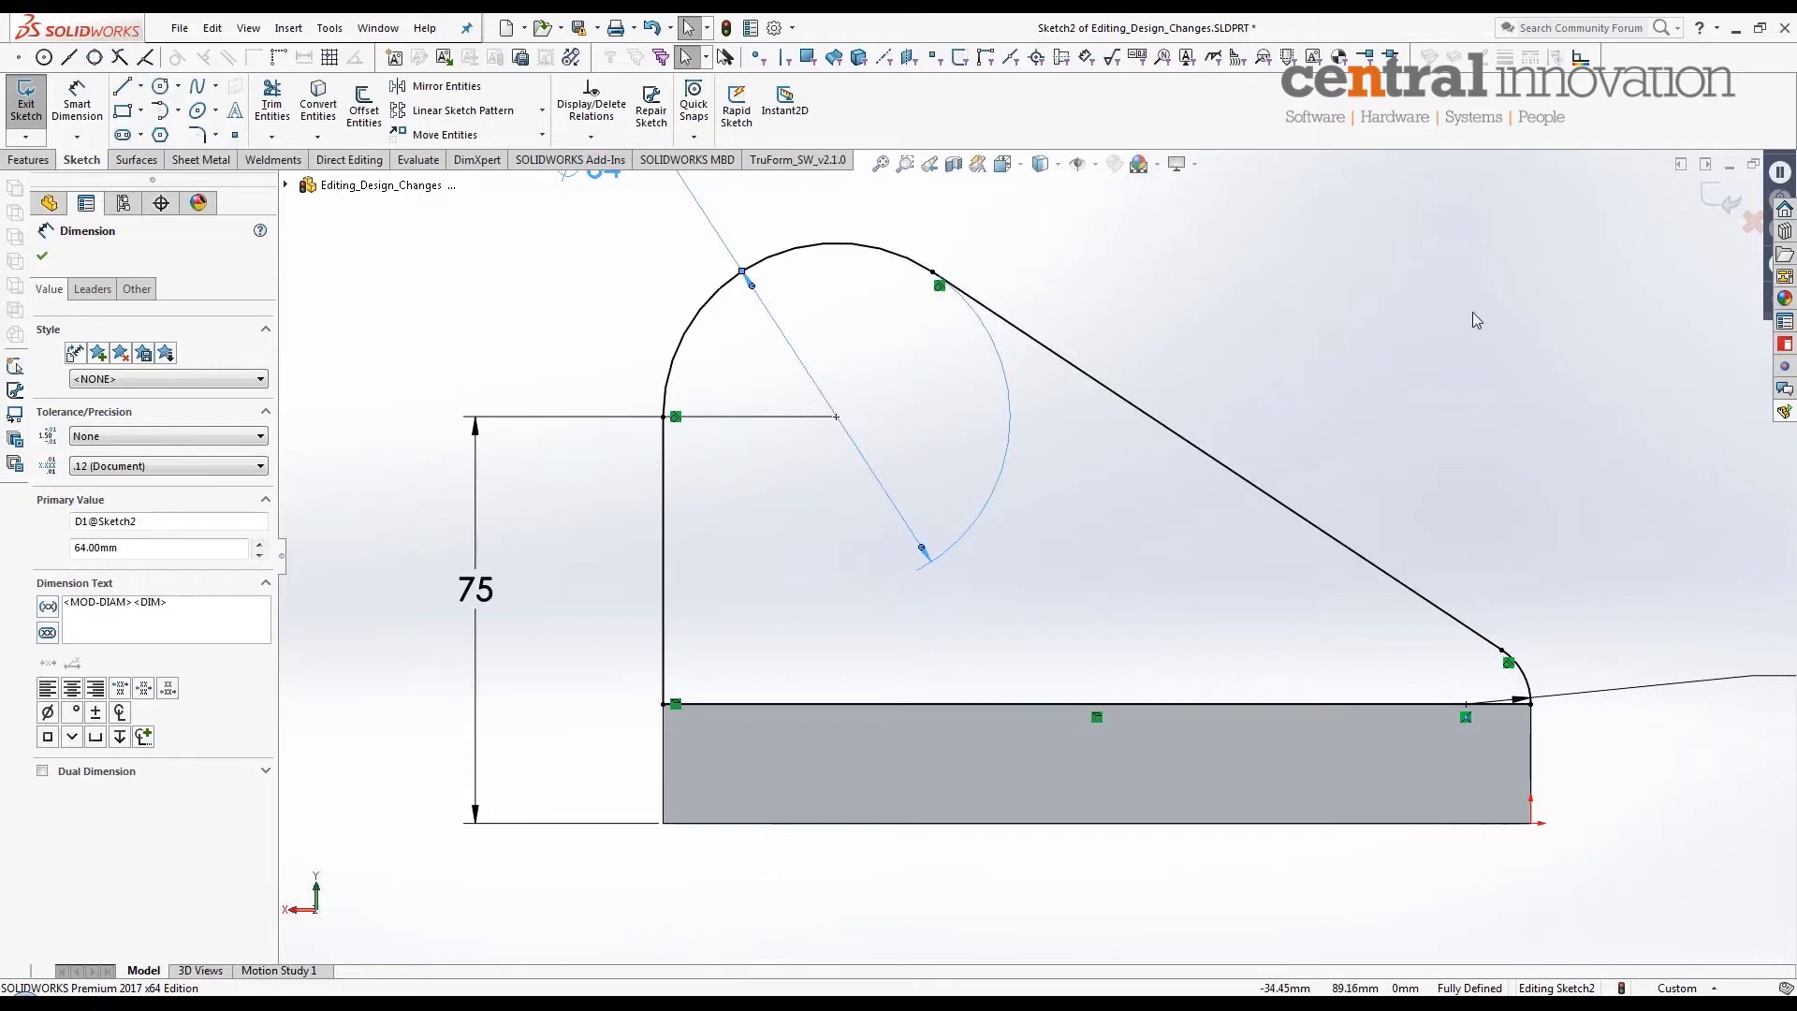
{"action": "left_click", "coordinate": [1709, 204]}
Step: Examine from behind how the end face of Circular_Boss sits relative to the back face of Base_Plate
{"action": "mouse_move", "coordinate": [1452, 277]}
{"action": "middle_mouse_down"}
{"action": "mouse_move", "coordinate": [1388, 309]}
{"action": "mouse_move", "coordinate": [889, 405]}
{"action": "mouse_move", "coordinate": [1071, 393]}
{"action": "mouse_move", "coordinate": [1100, 471]}
{"action": "mouse_move", "coordinate": [1153, 427]}
{"action": "mouse_move", "coordinate": [930, 434]}
{"action": "mouse_move", "coordinate": [951, 482]}
{"action": "mouse_move", "coordinate": [917, 439]}
{"action": "middle_mouse_up"}
{"action": "left_click", "coordinate": [1021, 514]}
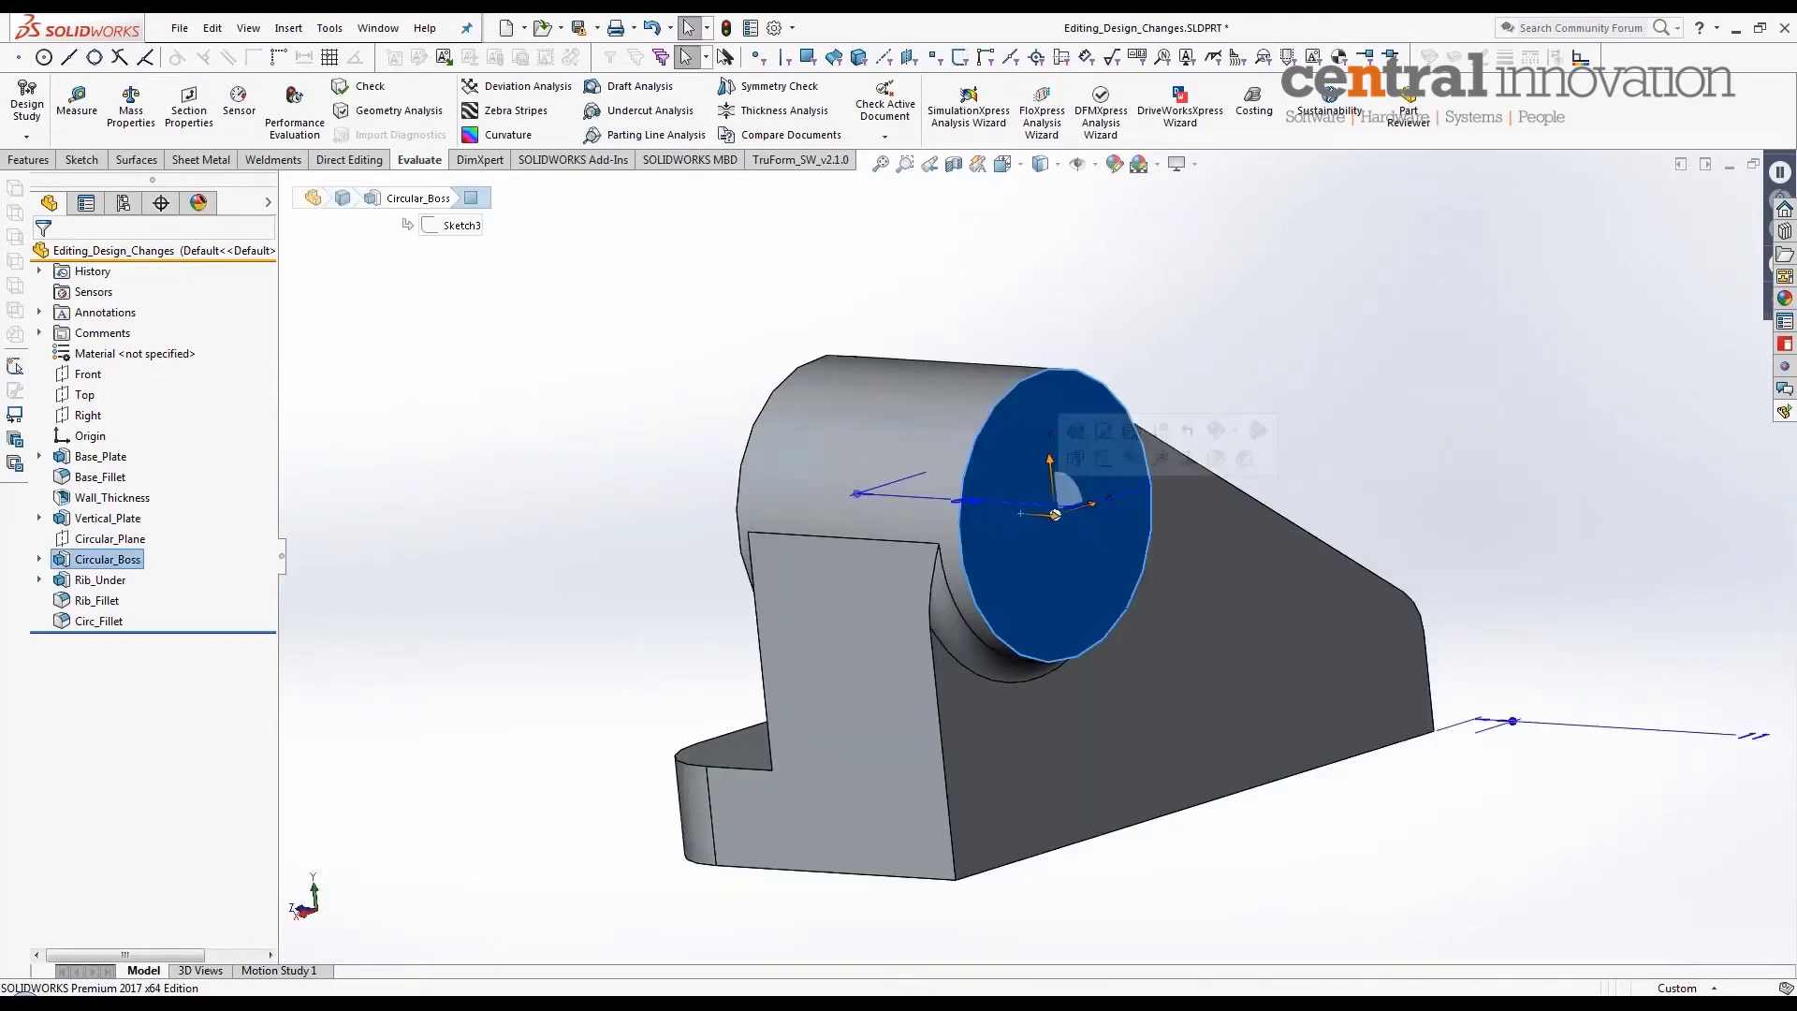
{"action": "left_click", "coordinate": [1065, 739]}
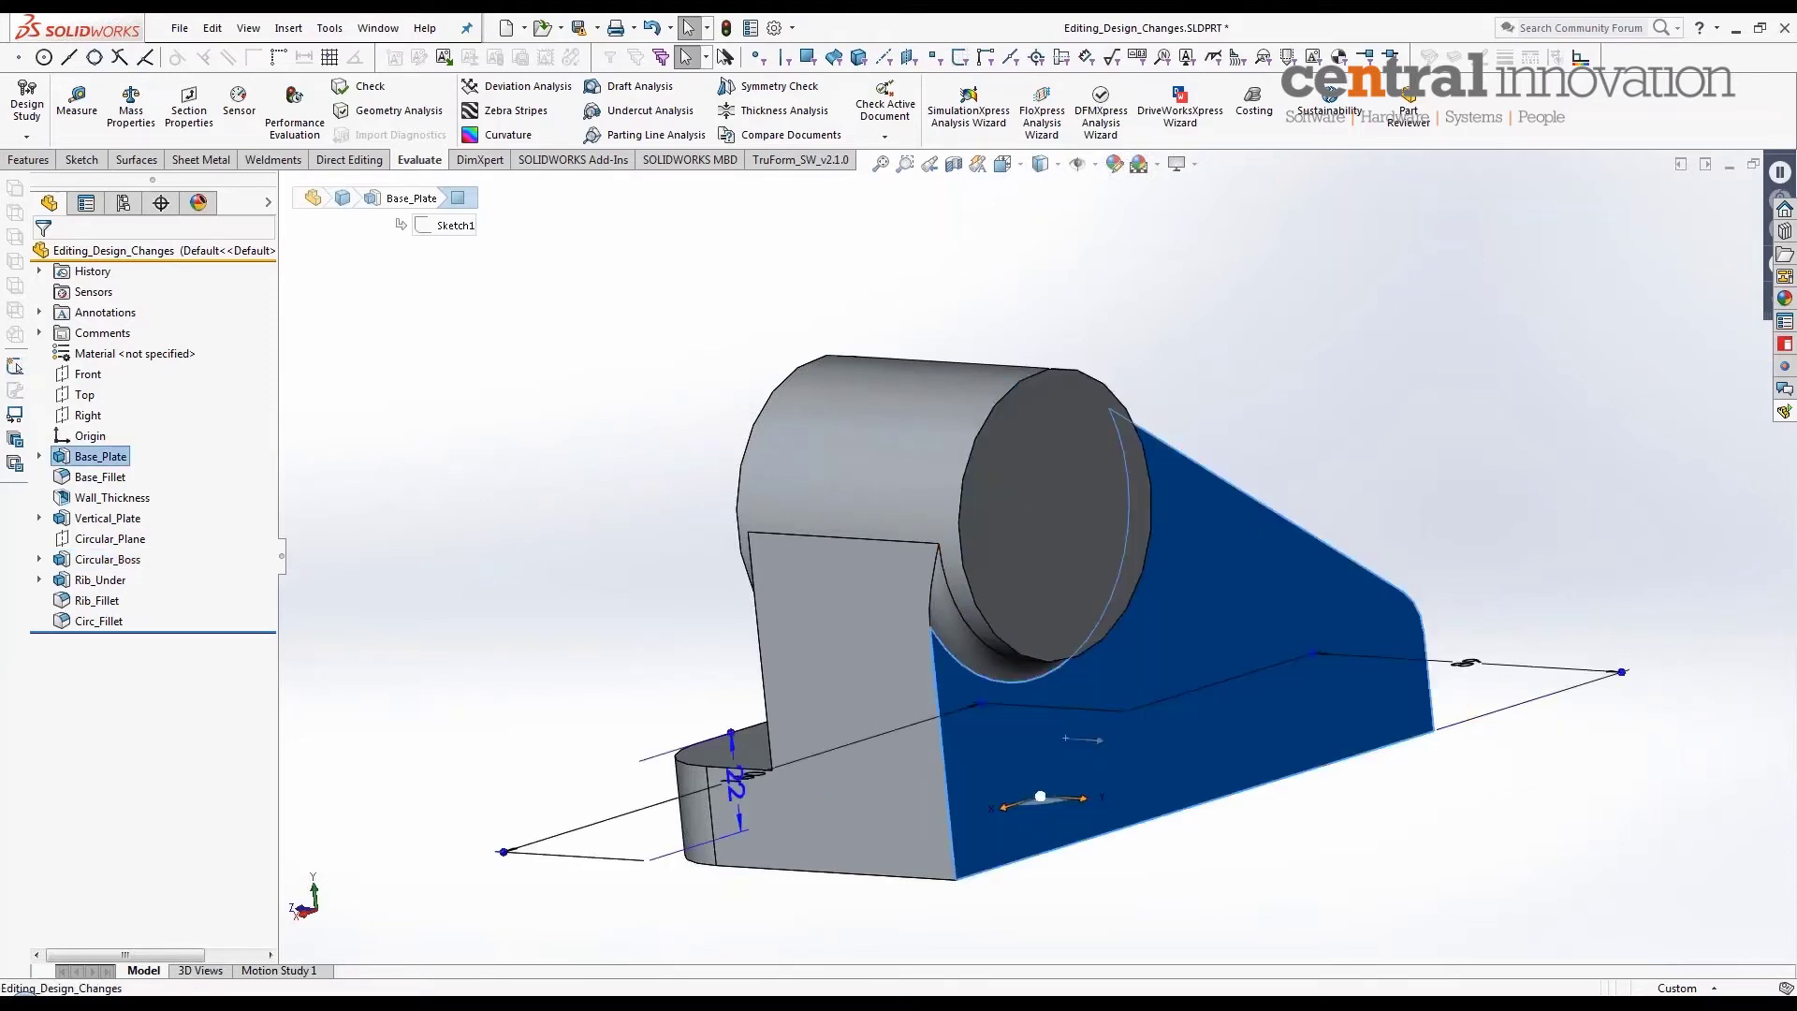
{"action": "middle_click_drag", "start_coordinate": [509, 558], "coordinate": [655, 501]}
{"action": "middle_click_drag", "start_coordinate": [1283, 485], "coordinate": [1043, 458]}
{"action": "left_click", "coordinate": [1042, 459]}
{"action": "left_click", "coordinate": [1236, 652]}
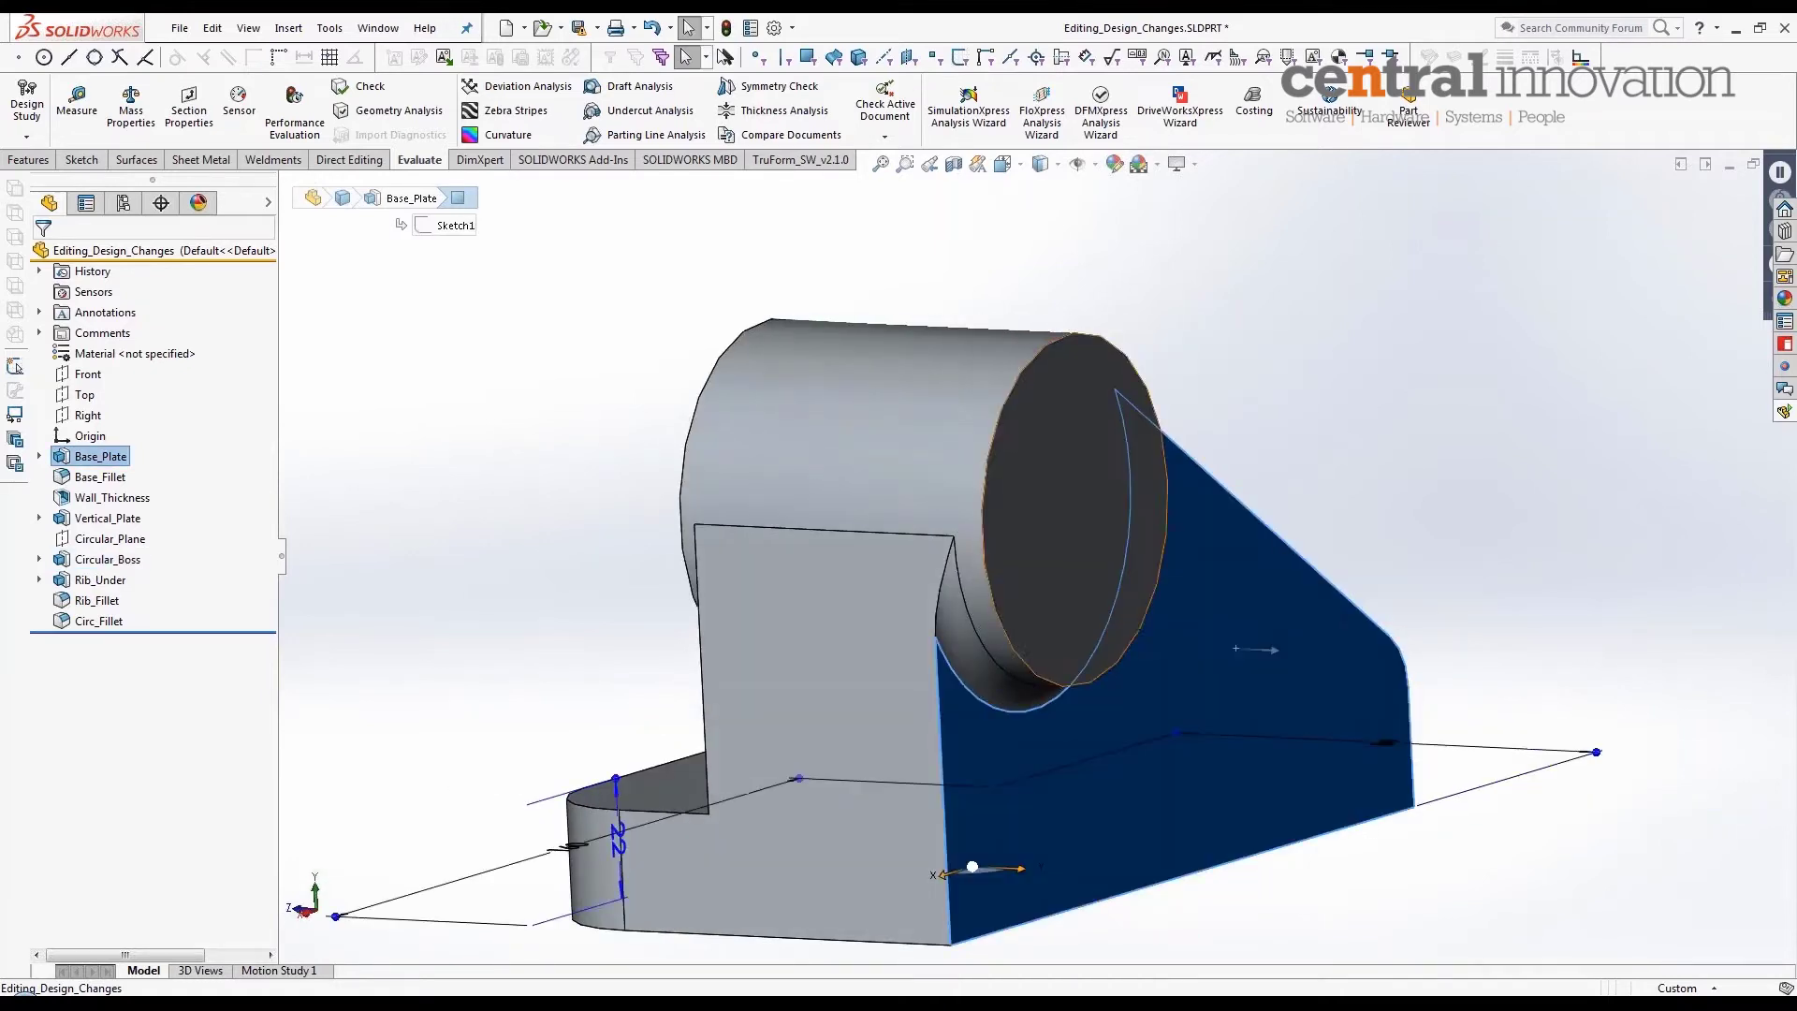
{"action": "left_click", "coordinate": [526, 484]}
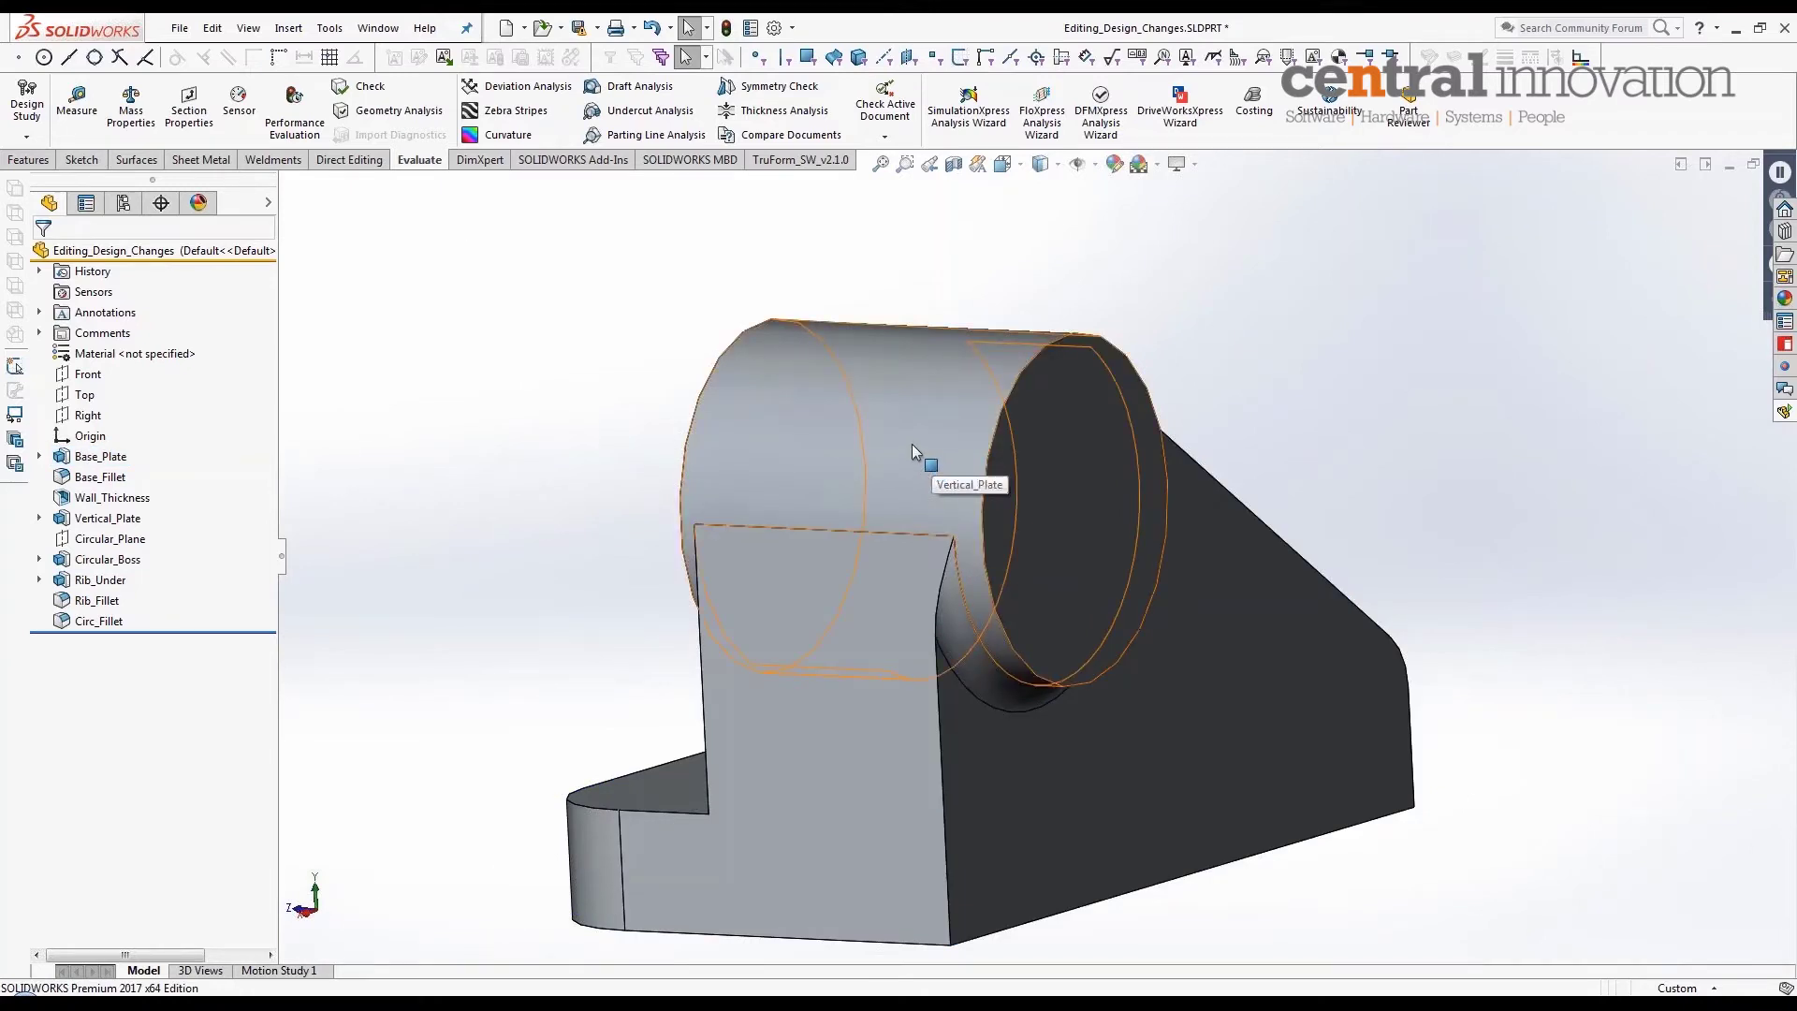
Step: Inspect Sketch3 under Circular_Boss, the Circular_Plane it depends on, and the back face of Base_Plate
{"action": "left_click", "coordinate": [39, 559]}
{"action": "left_click", "coordinate": [98, 560]}
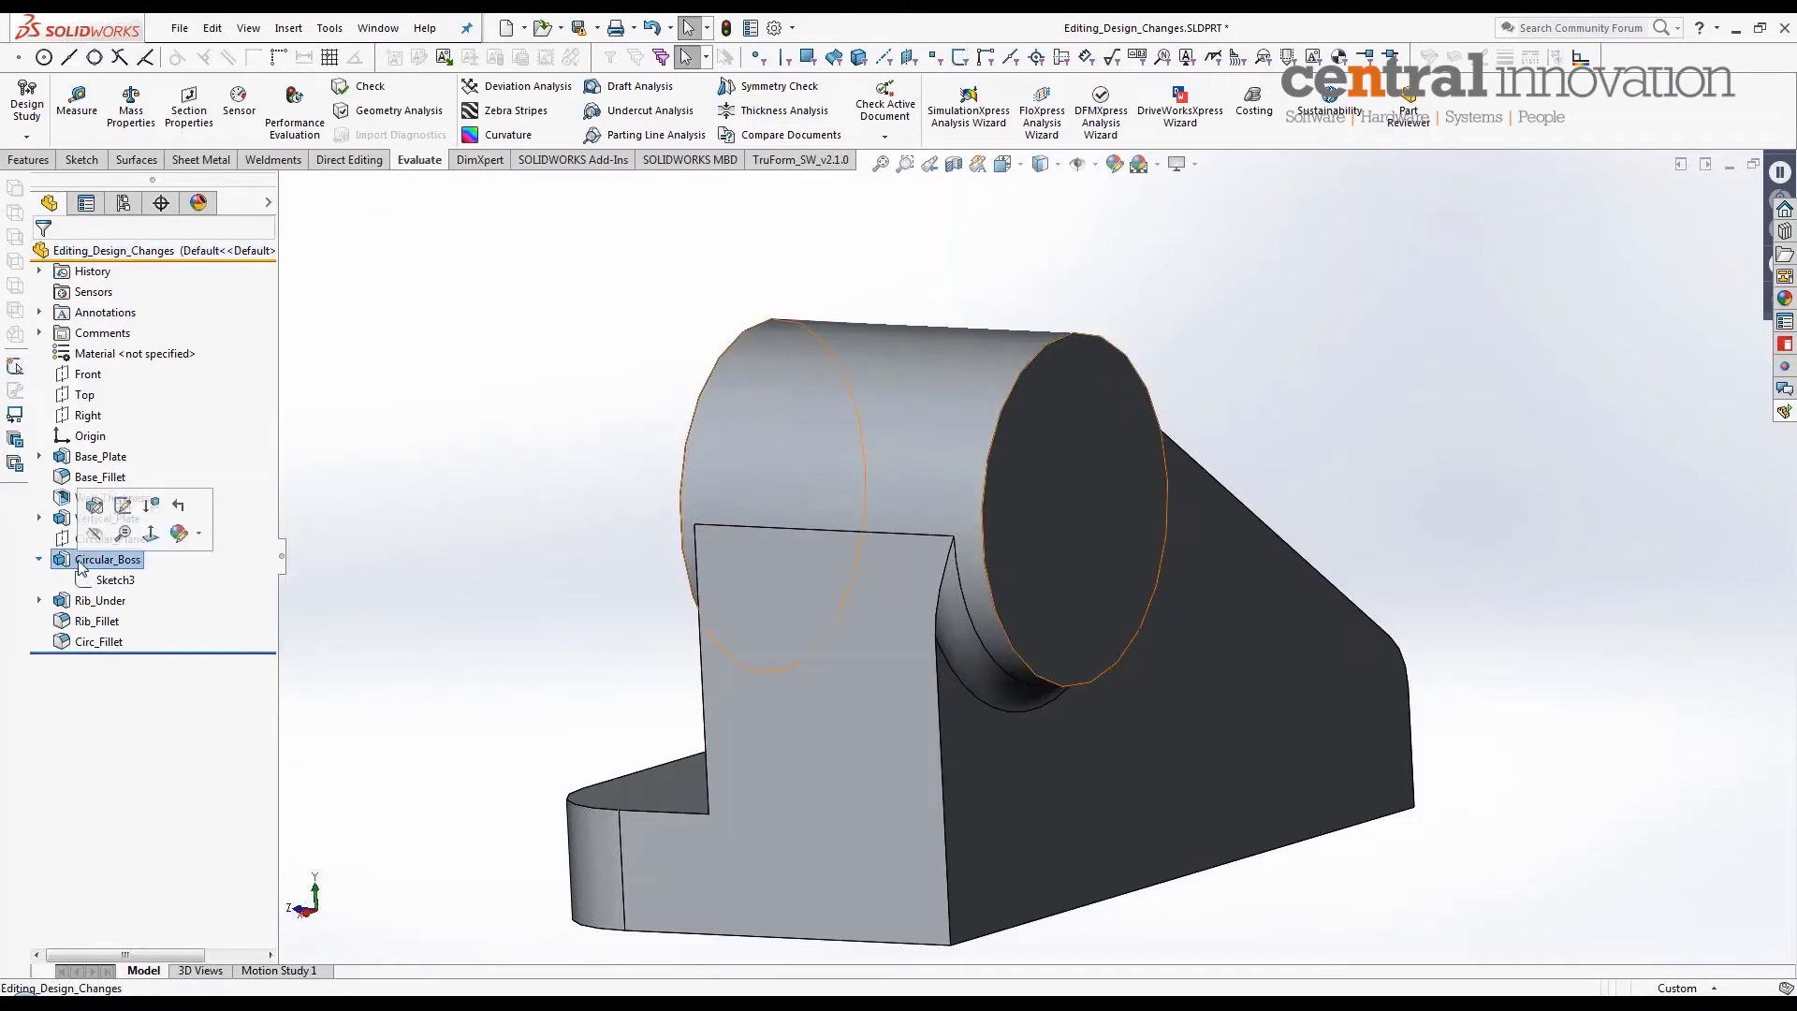
{"action": "left_click", "coordinate": [105, 581]}
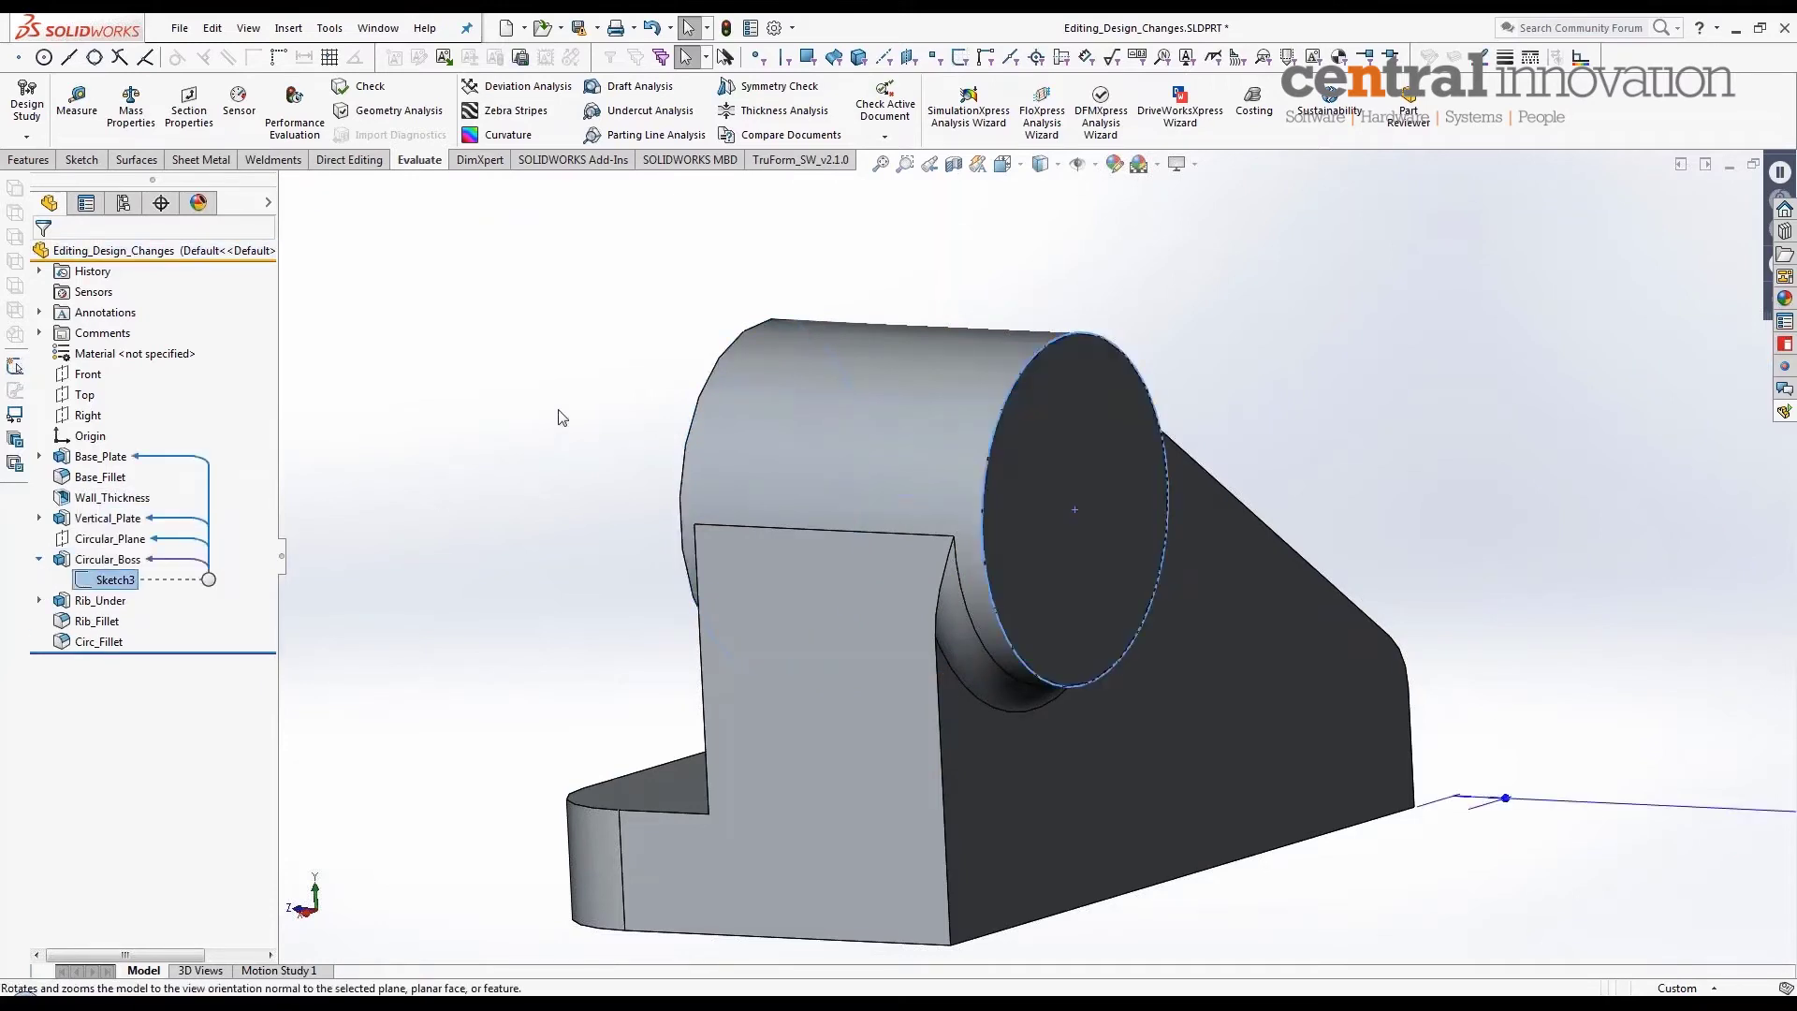
{"action": "middle_click_drag", "start_coordinate": [1091, 384], "coordinate": [1067, 416]}
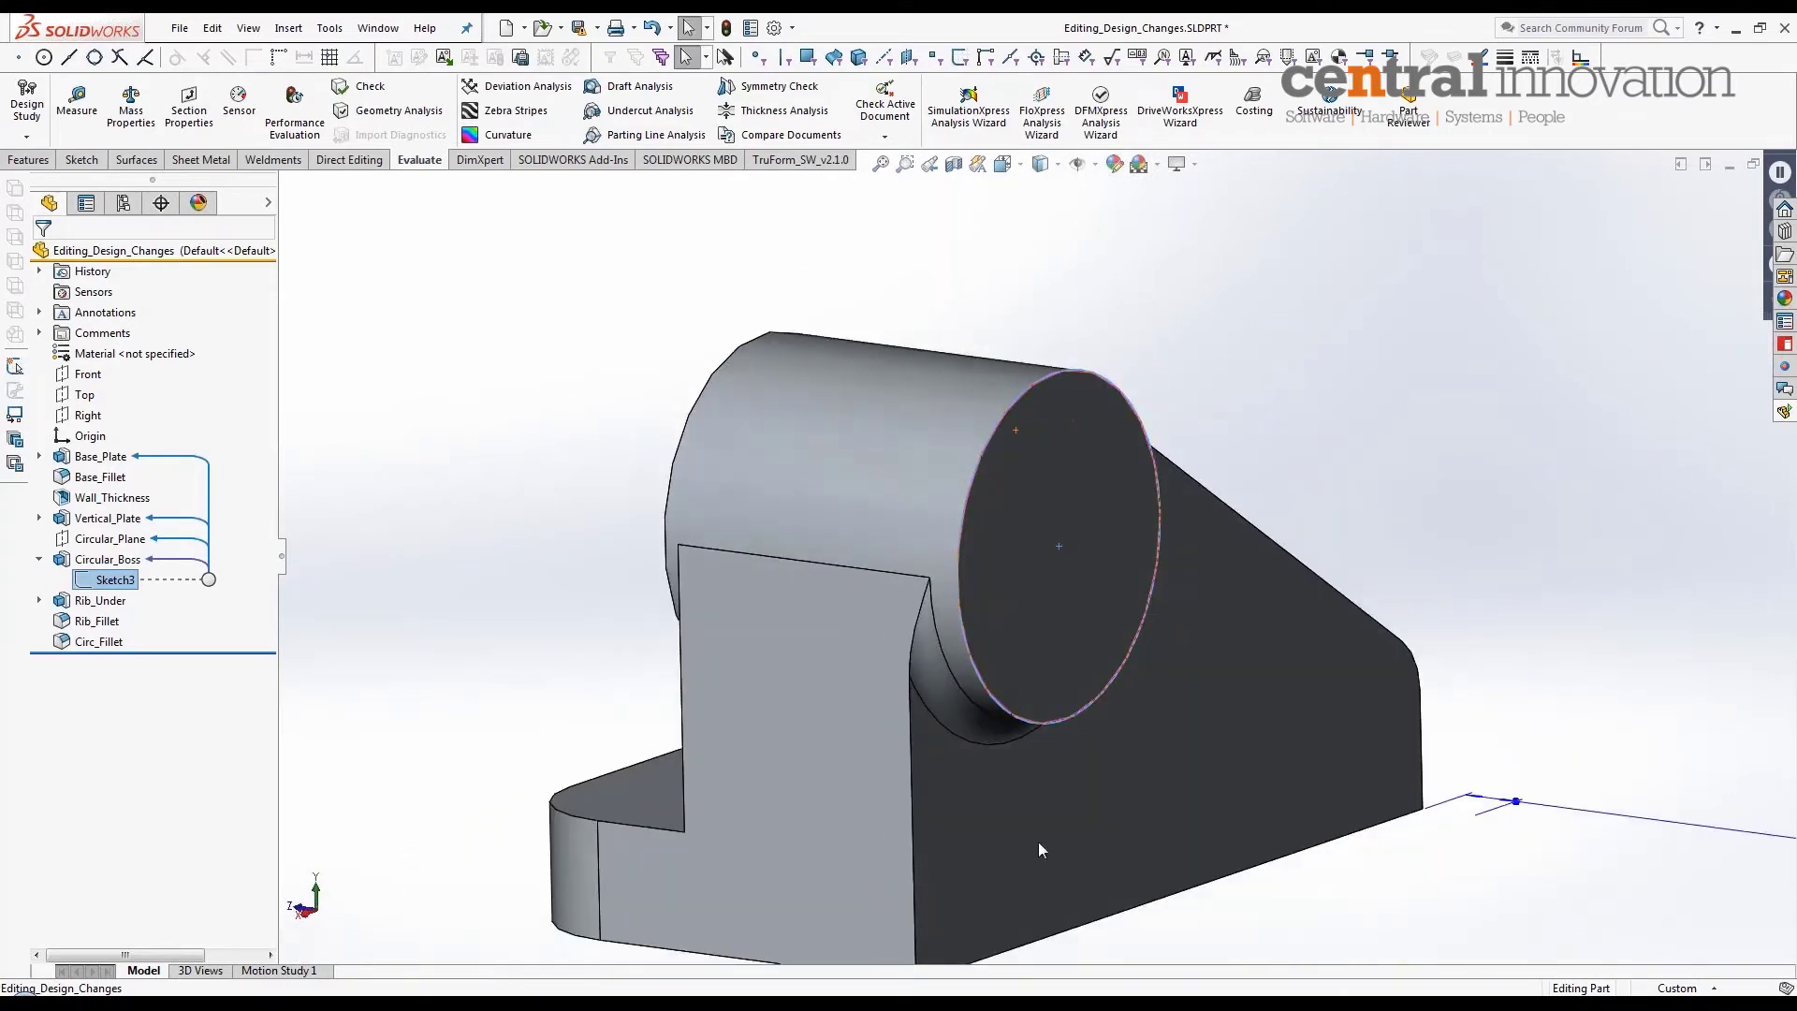
{"action": "left_click", "coordinate": [111, 541]}
{"action": "middle_click_drag", "start_coordinate": [1255, 799], "coordinate": [1222, 777]}
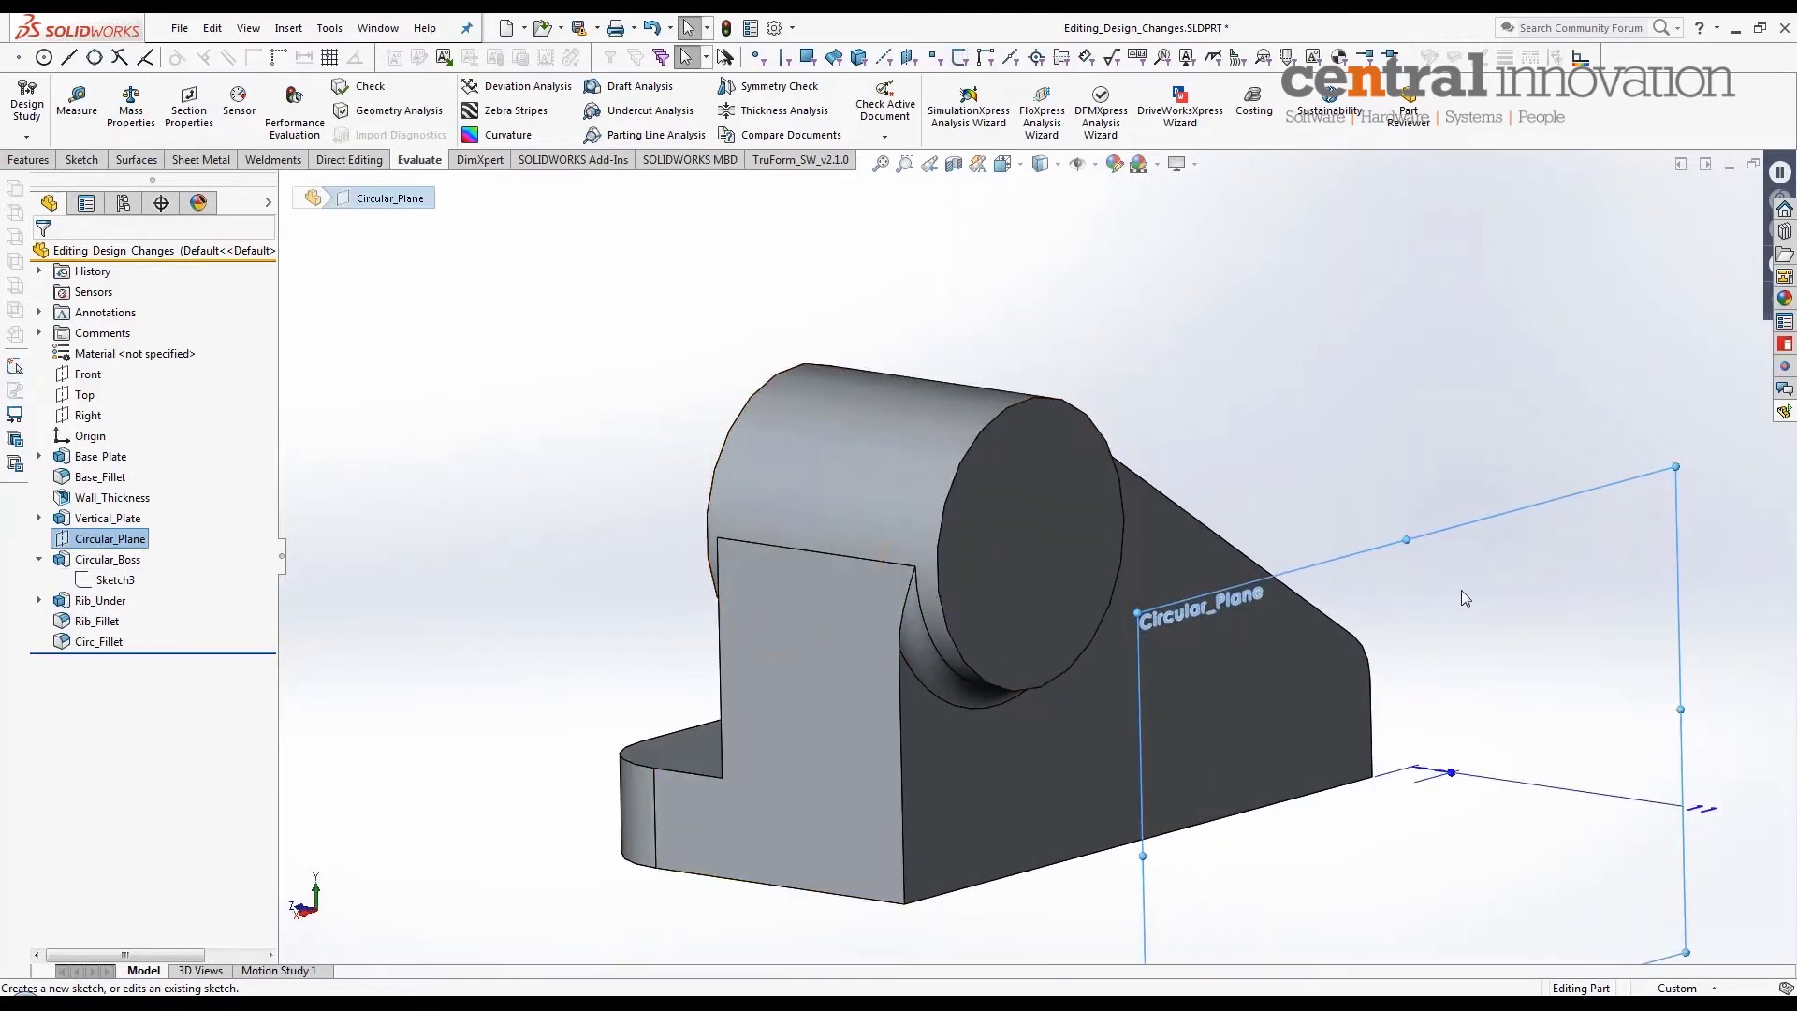
{"action": "left_click", "coordinate": [1041, 783]}
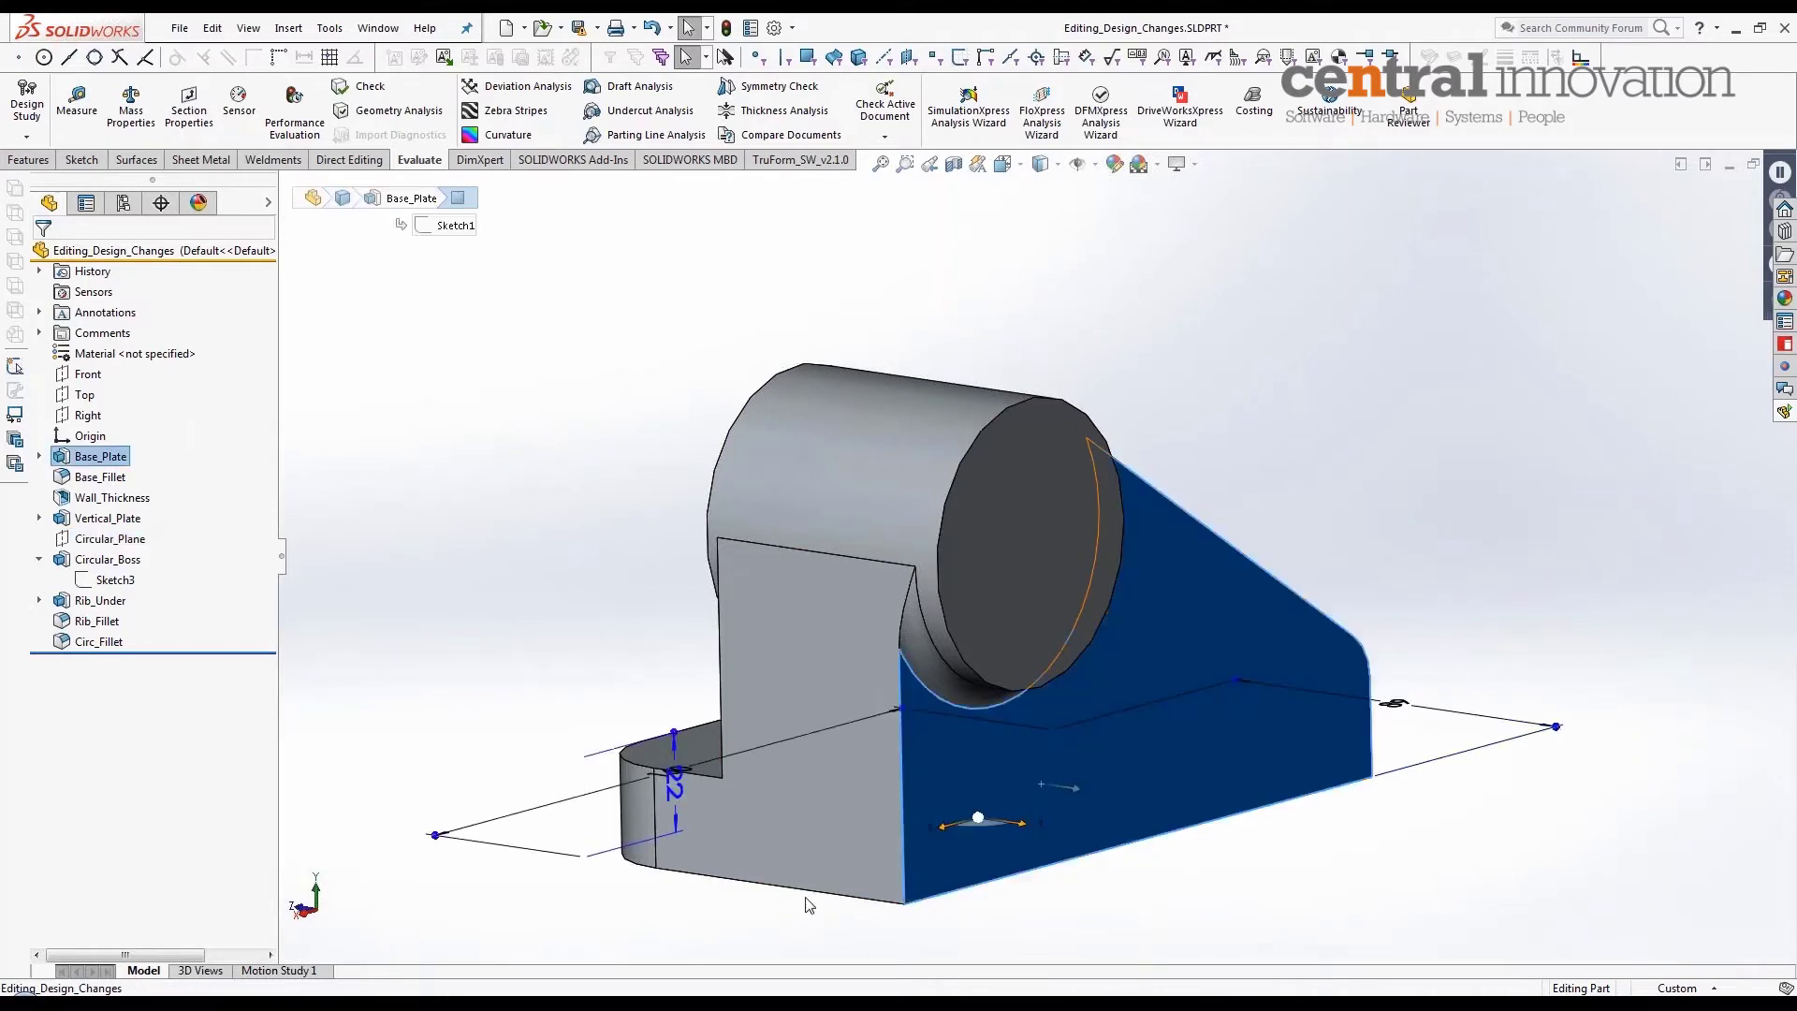
{"action": "left_click", "coordinate": [470, 613]}
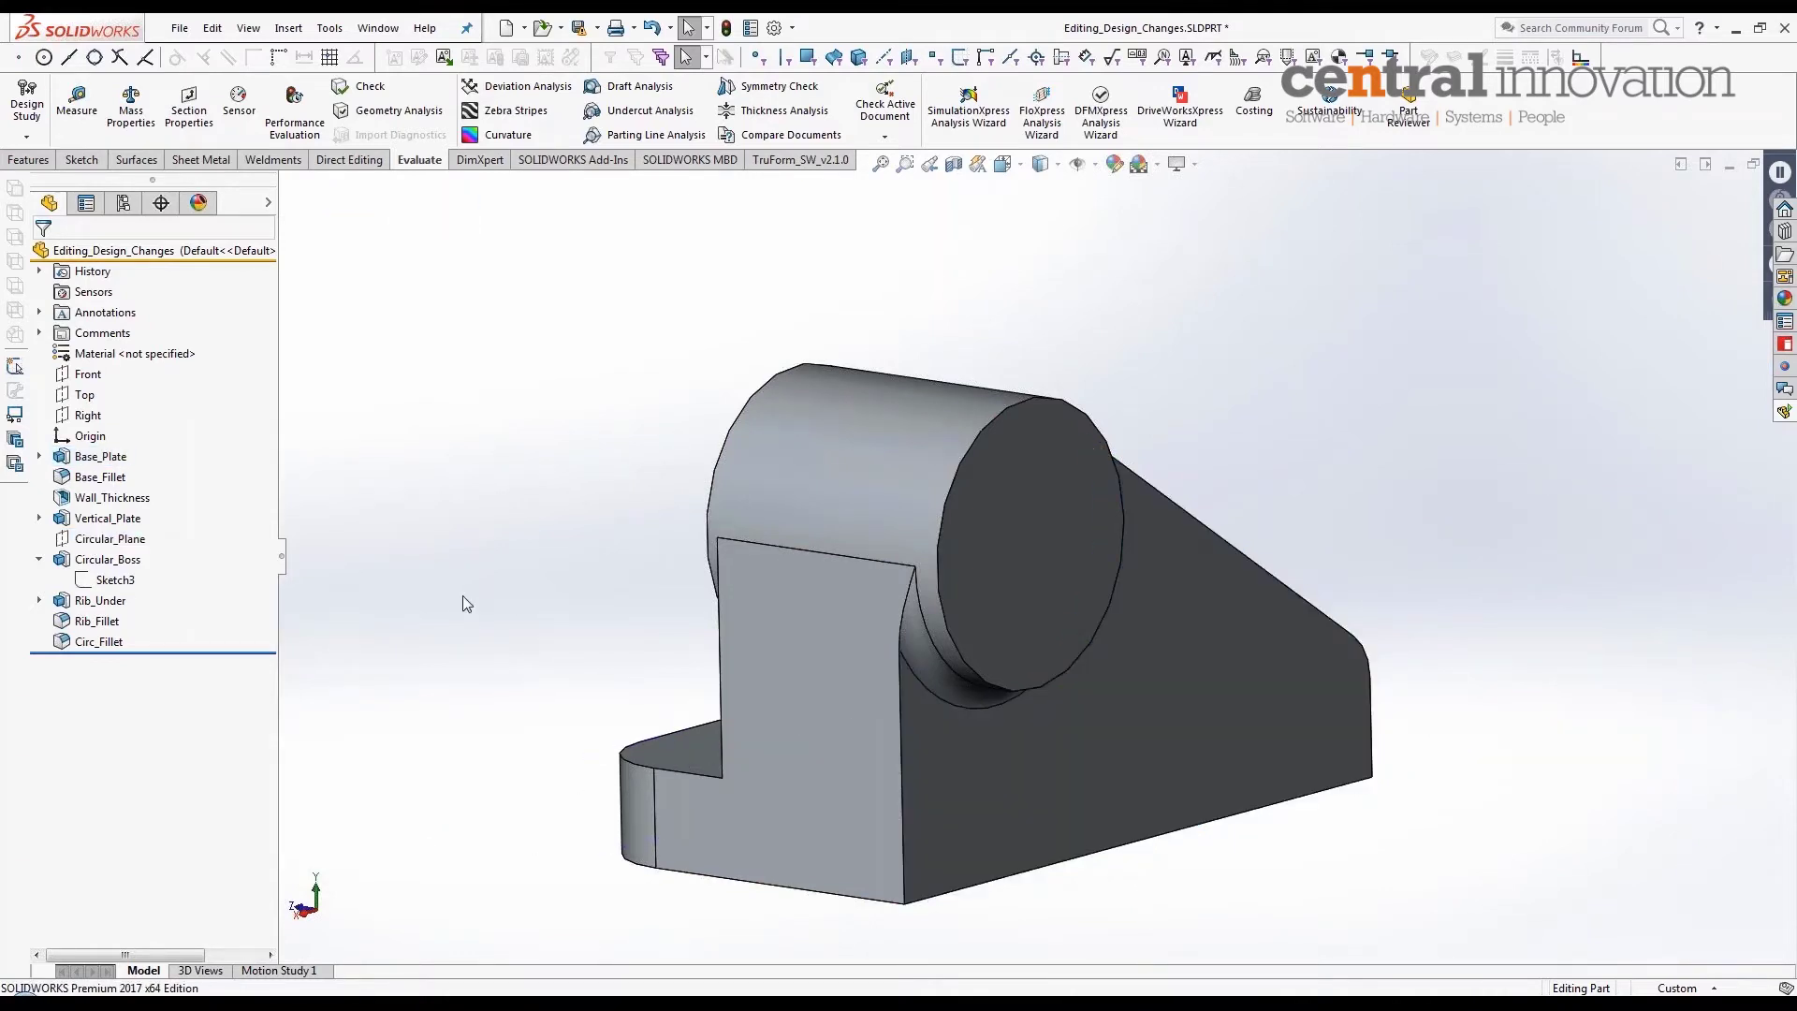
Step: Open Sketch3 for editing, examine its circle against Circular_Plane and the back face, and exit the sketch
{"action": "left_click", "coordinate": [103, 581]}
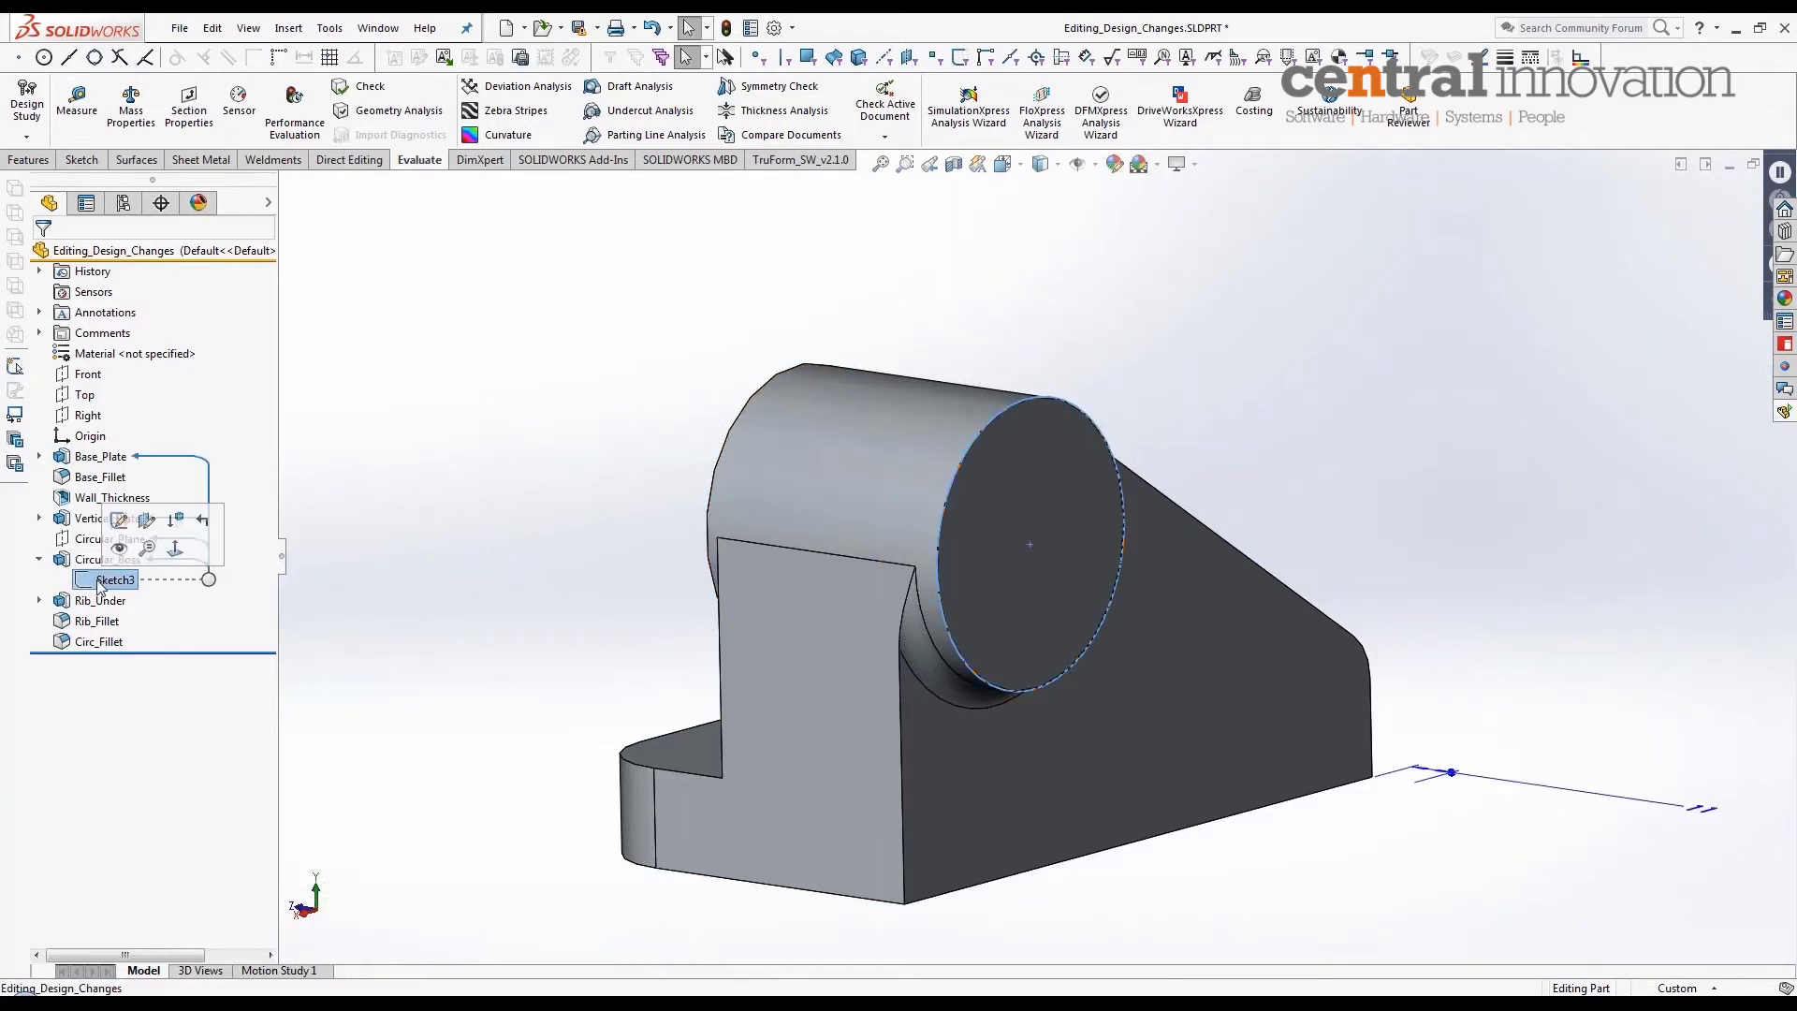
{"action": "left_click", "coordinate": [117, 524]}
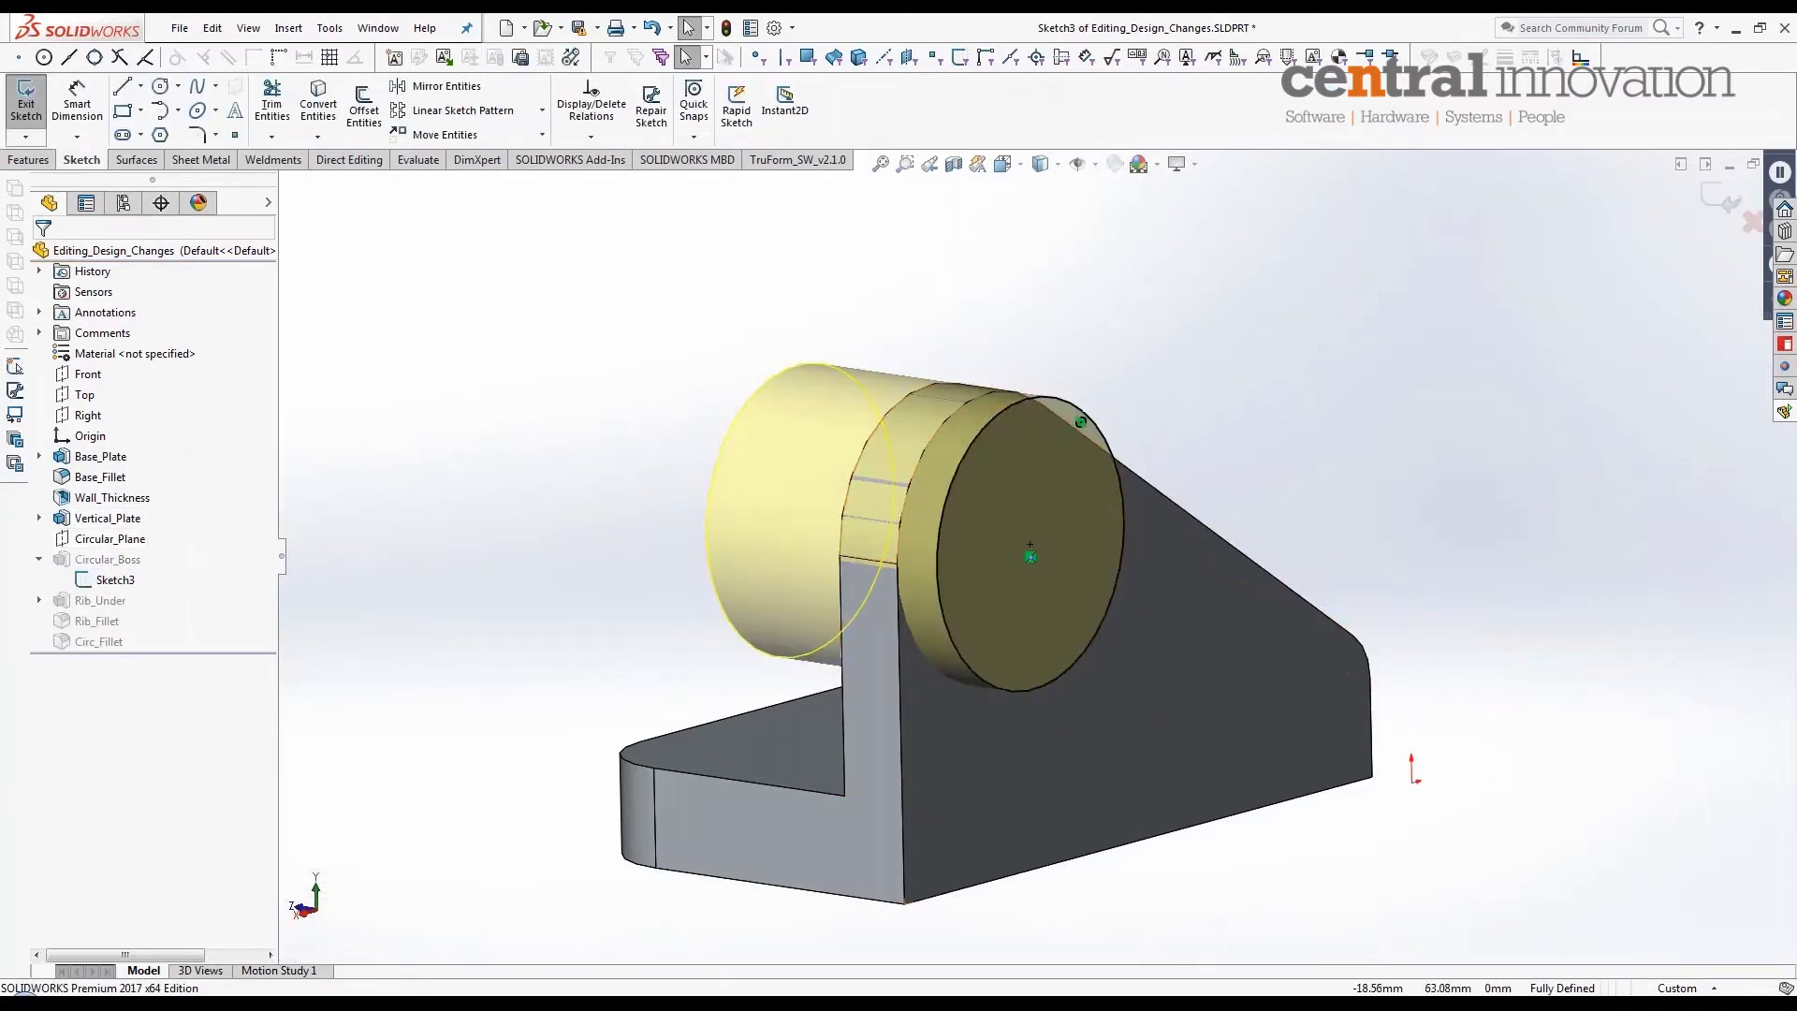
{"action": "right_click", "coordinate": [109, 538]}
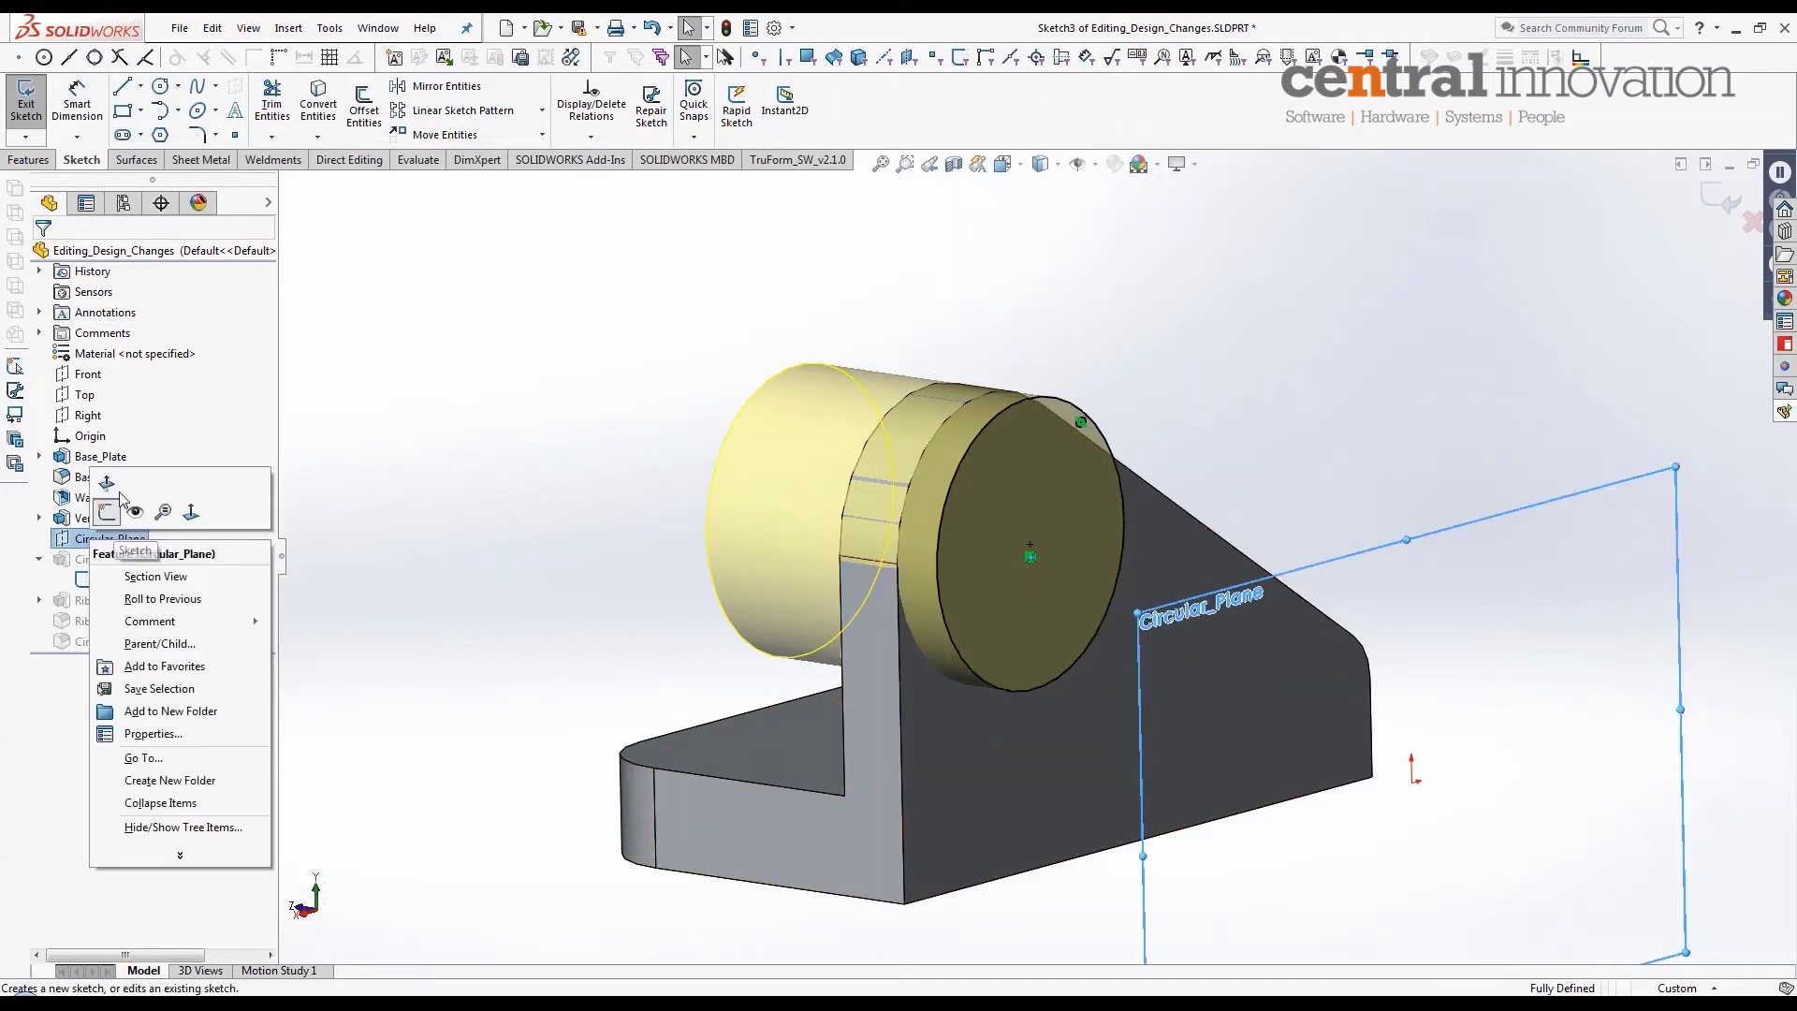
{"action": "middle_click_drag", "start_coordinate": [1154, 626], "coordinate": [496, 473]}
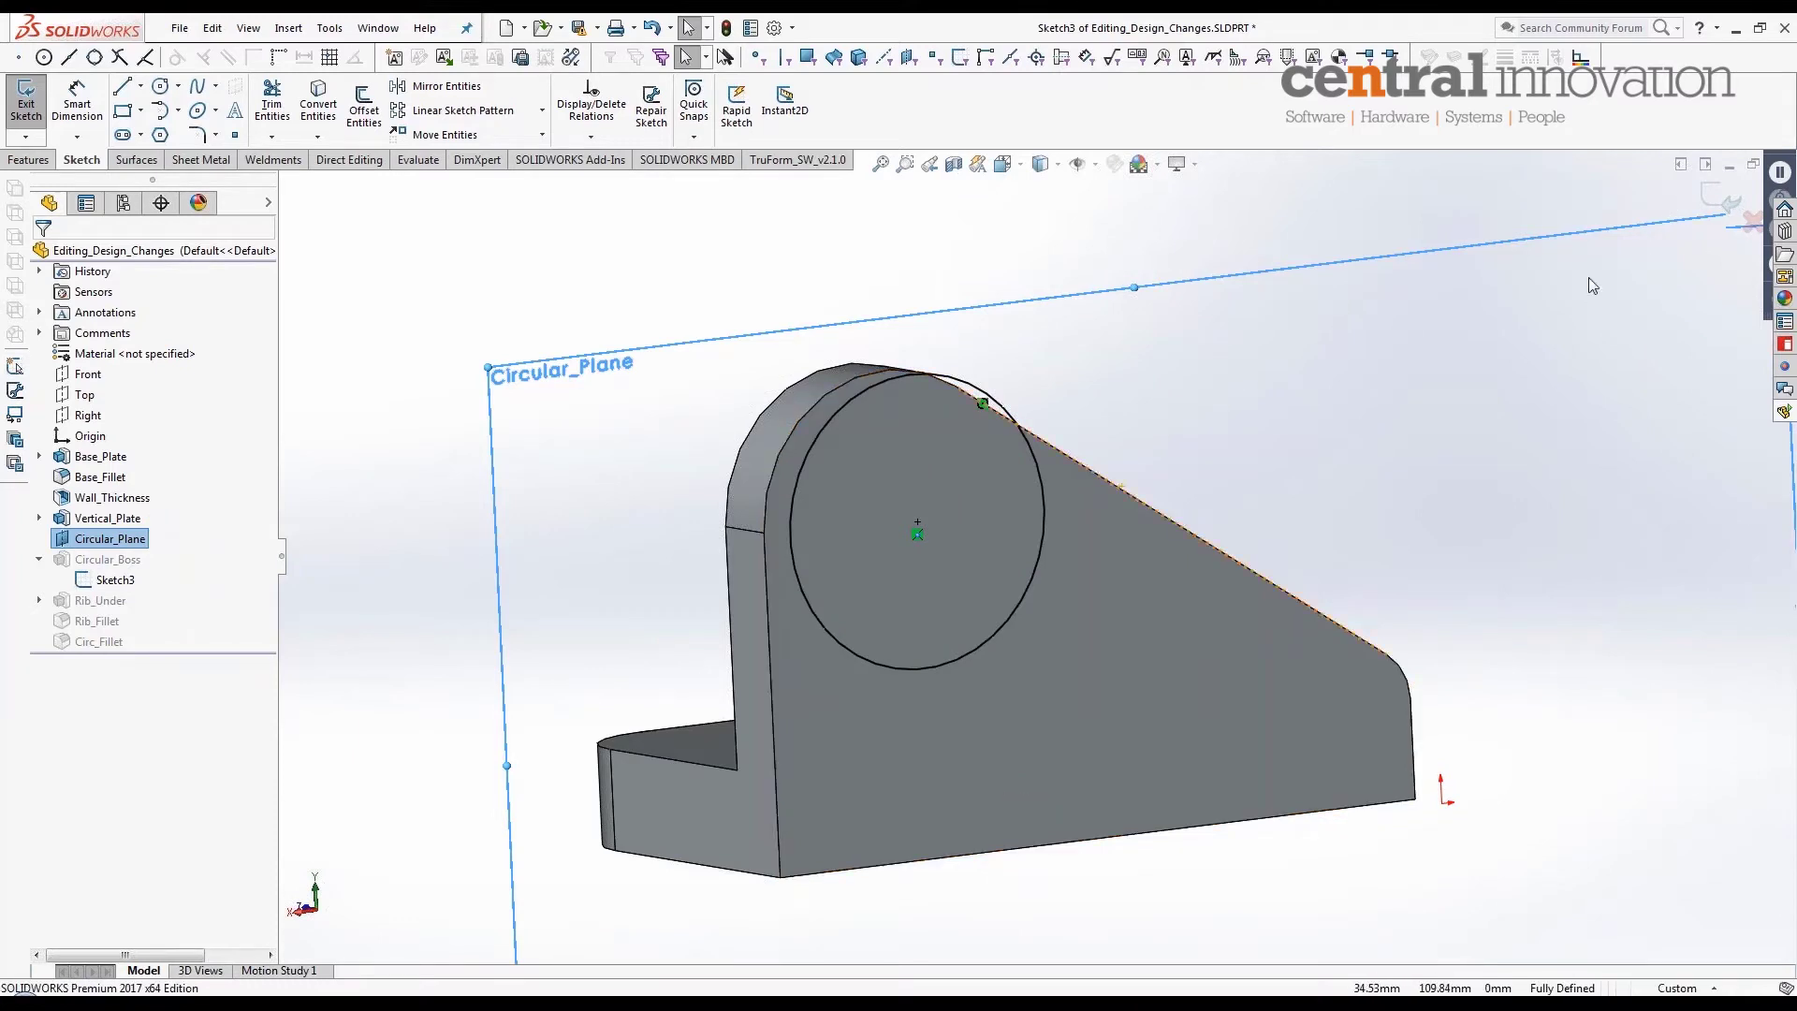
{"action": "left_click", "coordinate": [1713, 199]}
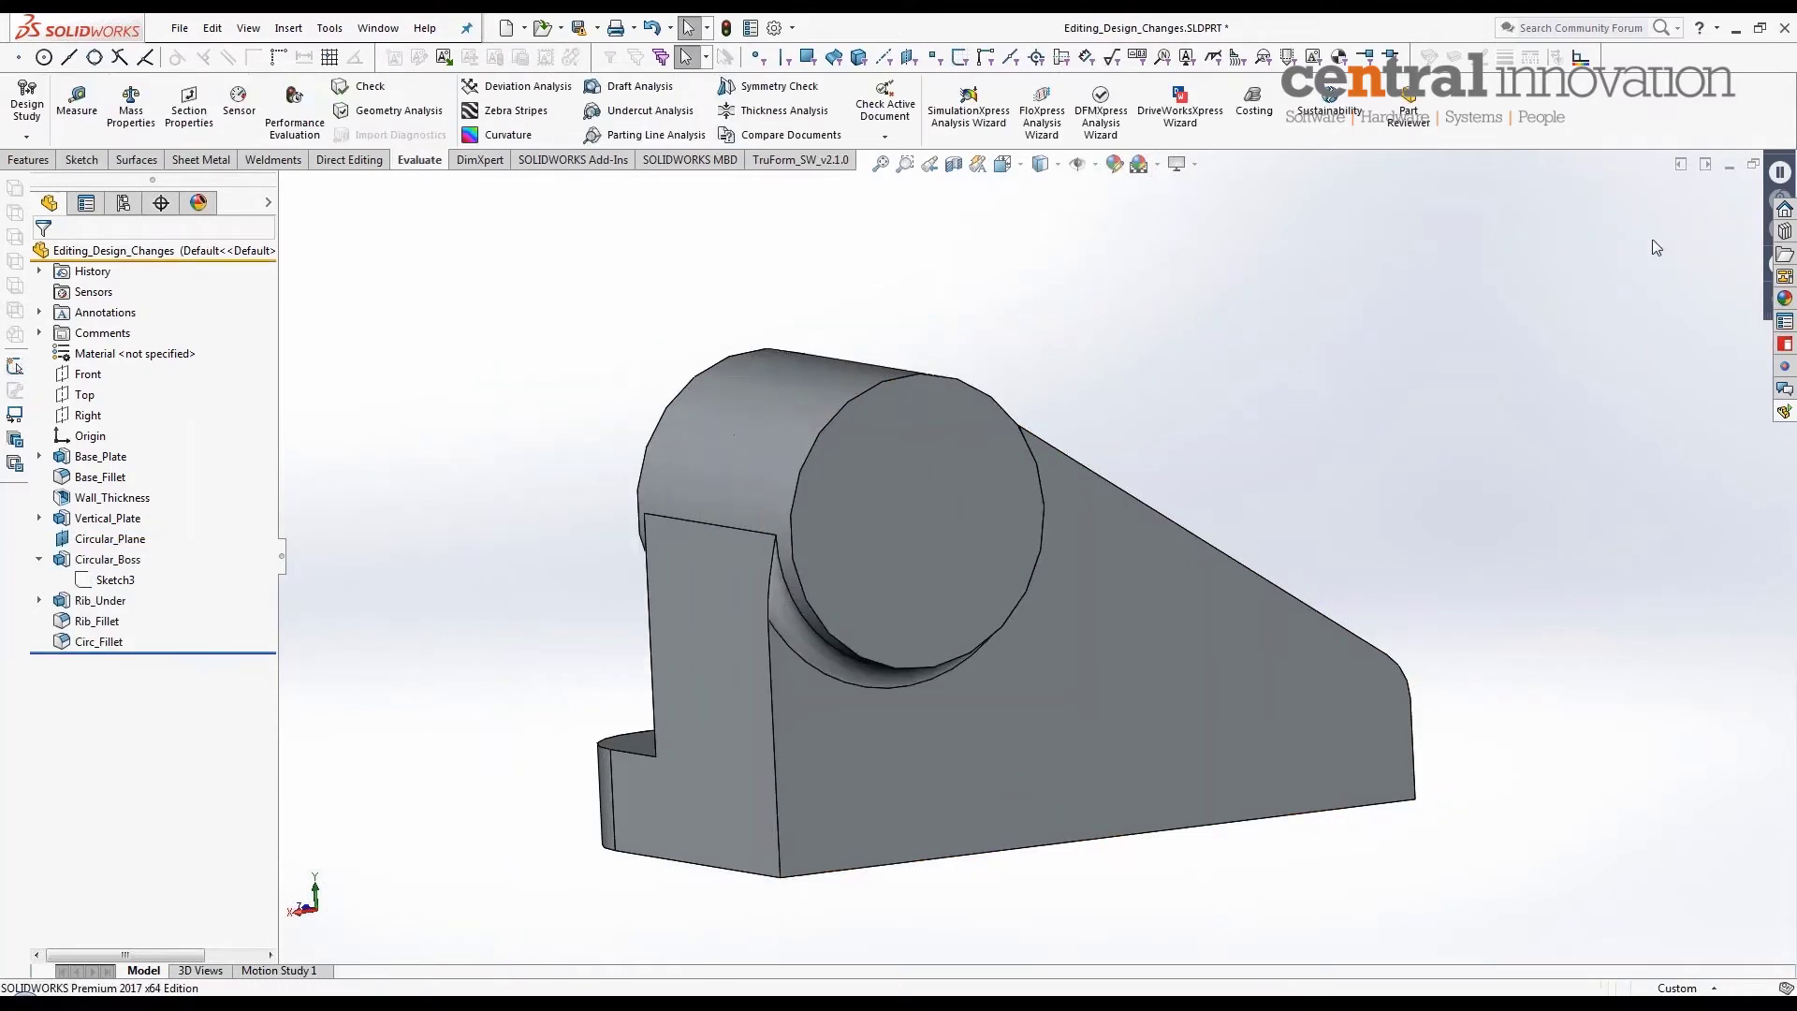
Step: Change the sketch plane of Sketch3 under Circular_Boss from Circular_Plane to the large flat back face of the part
{"action": "right_click", "coordinate": [109, 582]}
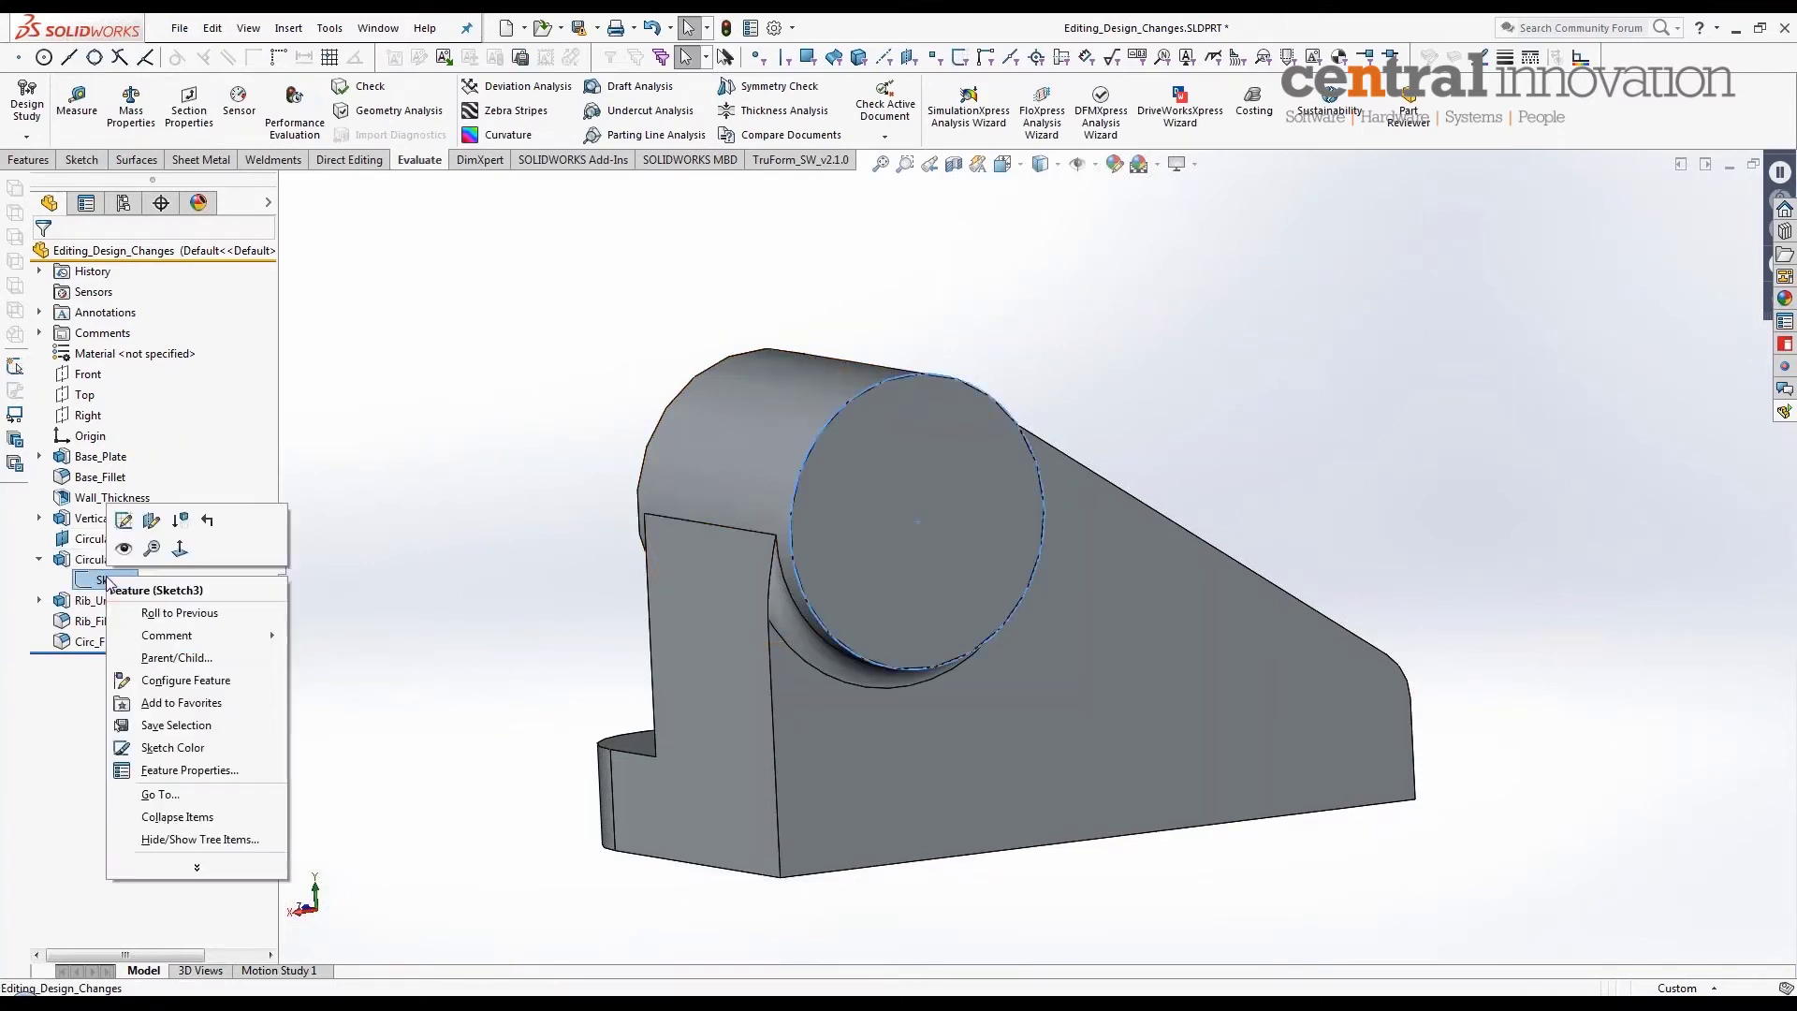
{"action": "left_click", "coordinate": [153, 523]}
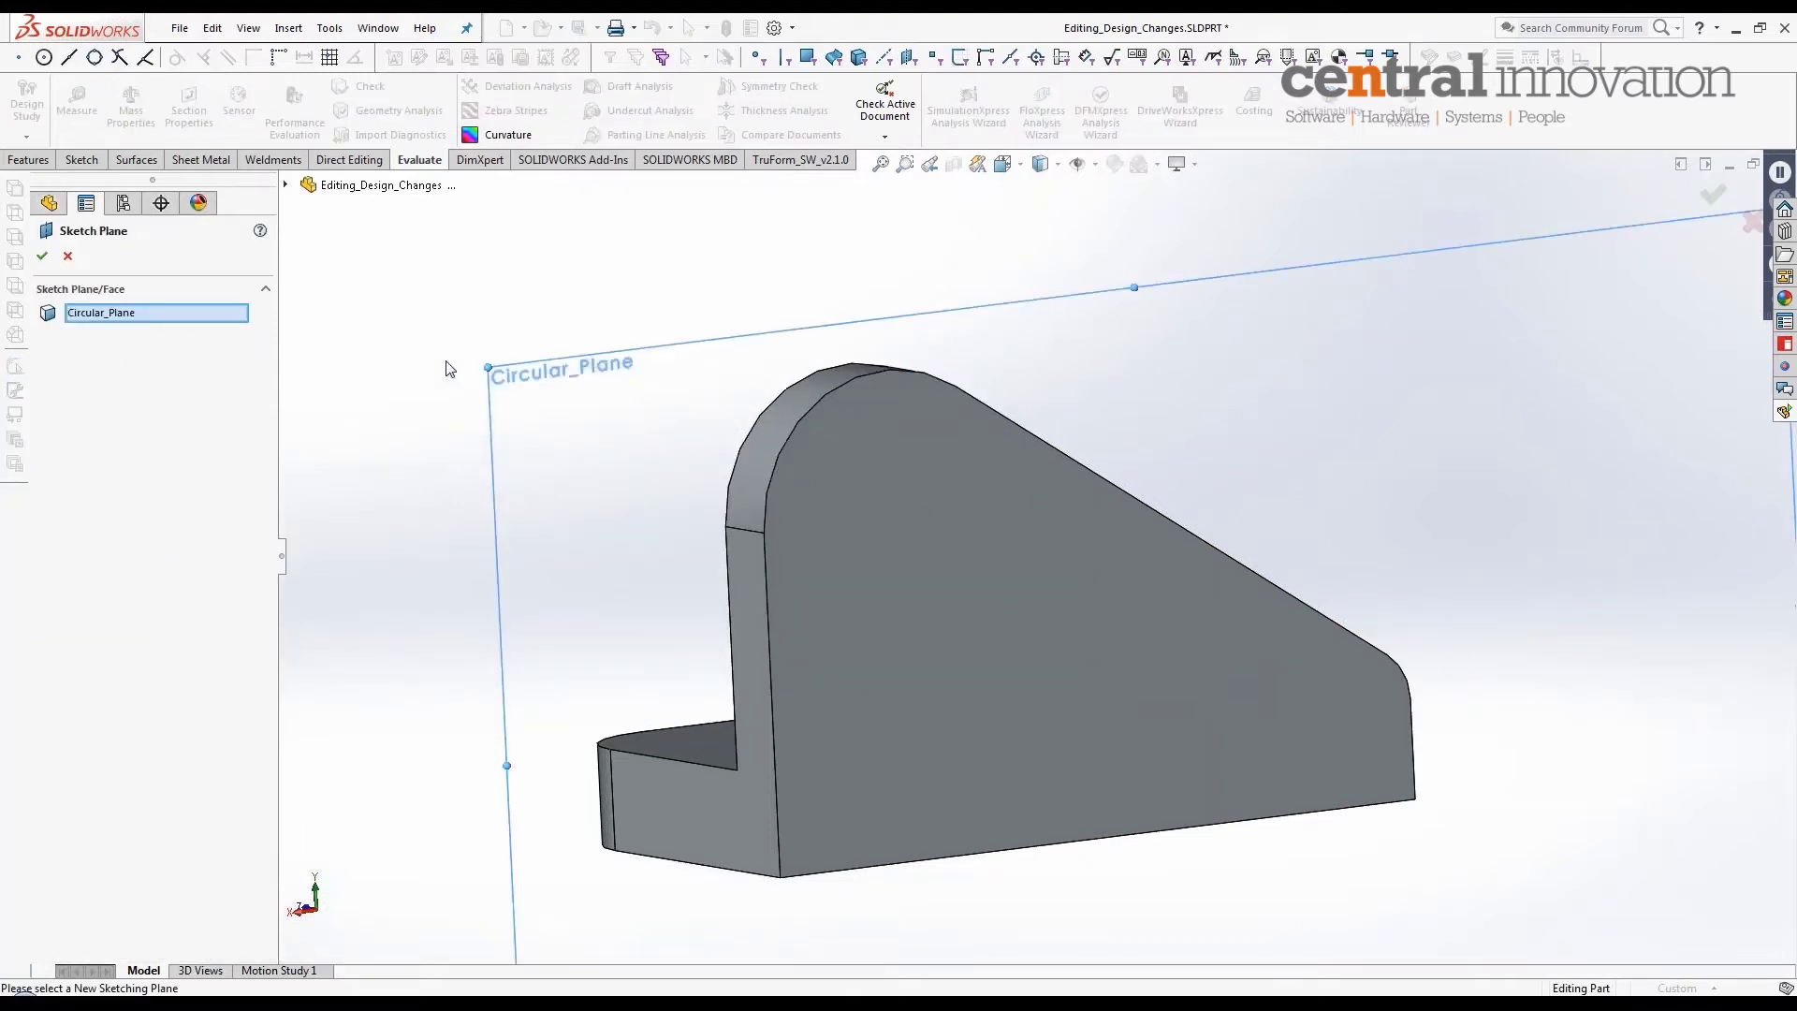
{"action": "left_click", "coordinate": [96, 317]}
{"action": "mouse_move", "coordinate": [510, 367]}
{"action": "middle_mouse_down"}
{"action": "mouse_move", "coordinate": [630, 389]}
{"action": "mouse_move", "coordinate": [606, 353]}
{"action": "mouse_move", "coordinate": [518, 353]}
{"action": "middle_mouse_up"}
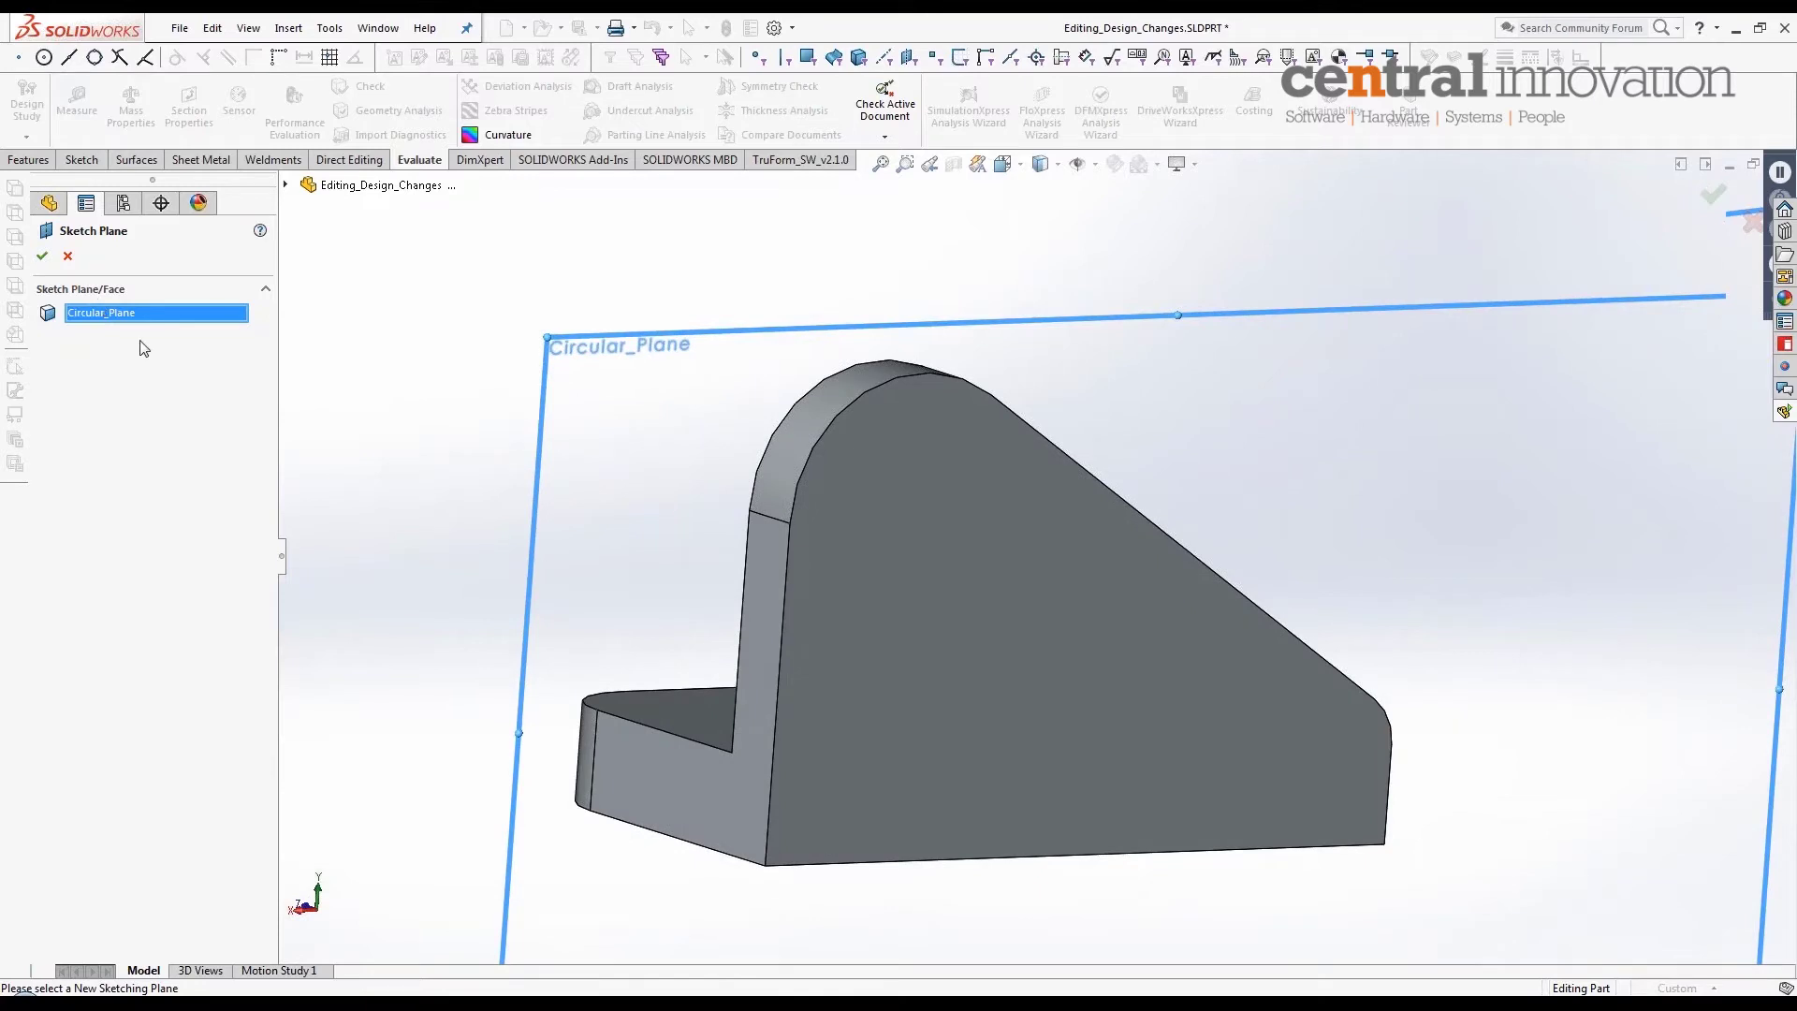
{"action": "left_click", "coordinate": [875, 525]}
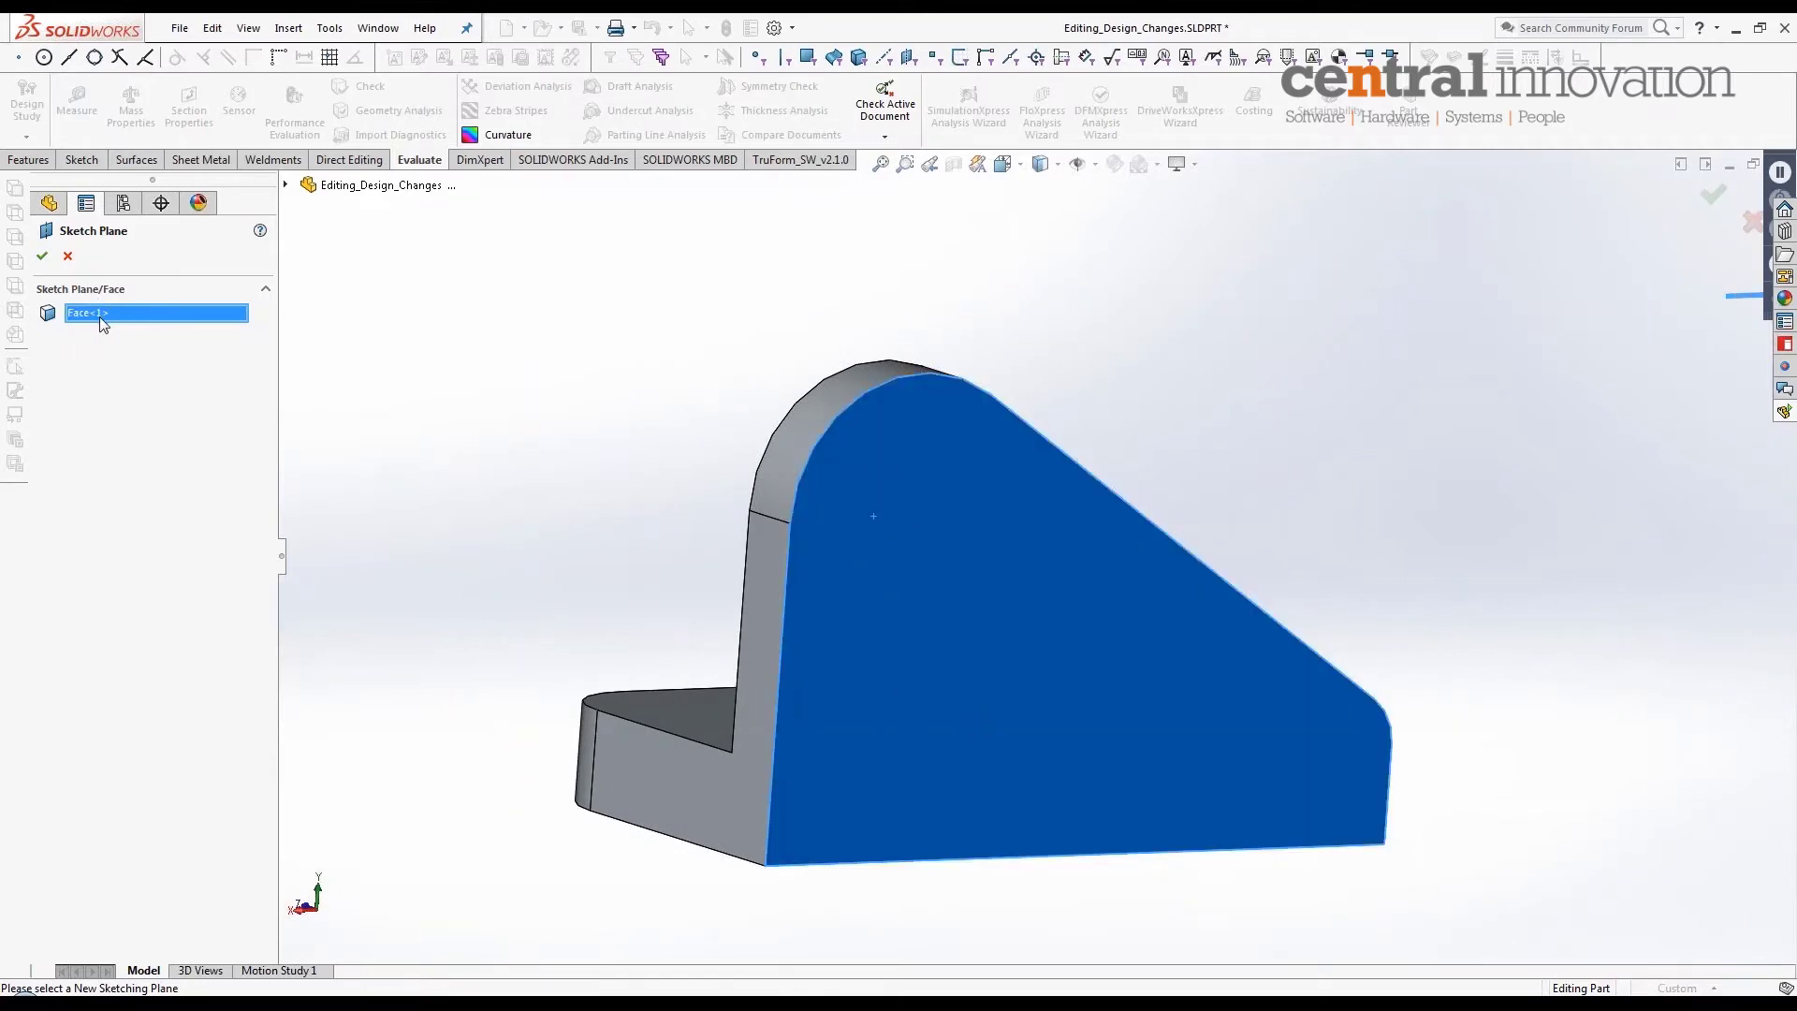
{"action": "left_click", "coordinate": [1719, 202]}
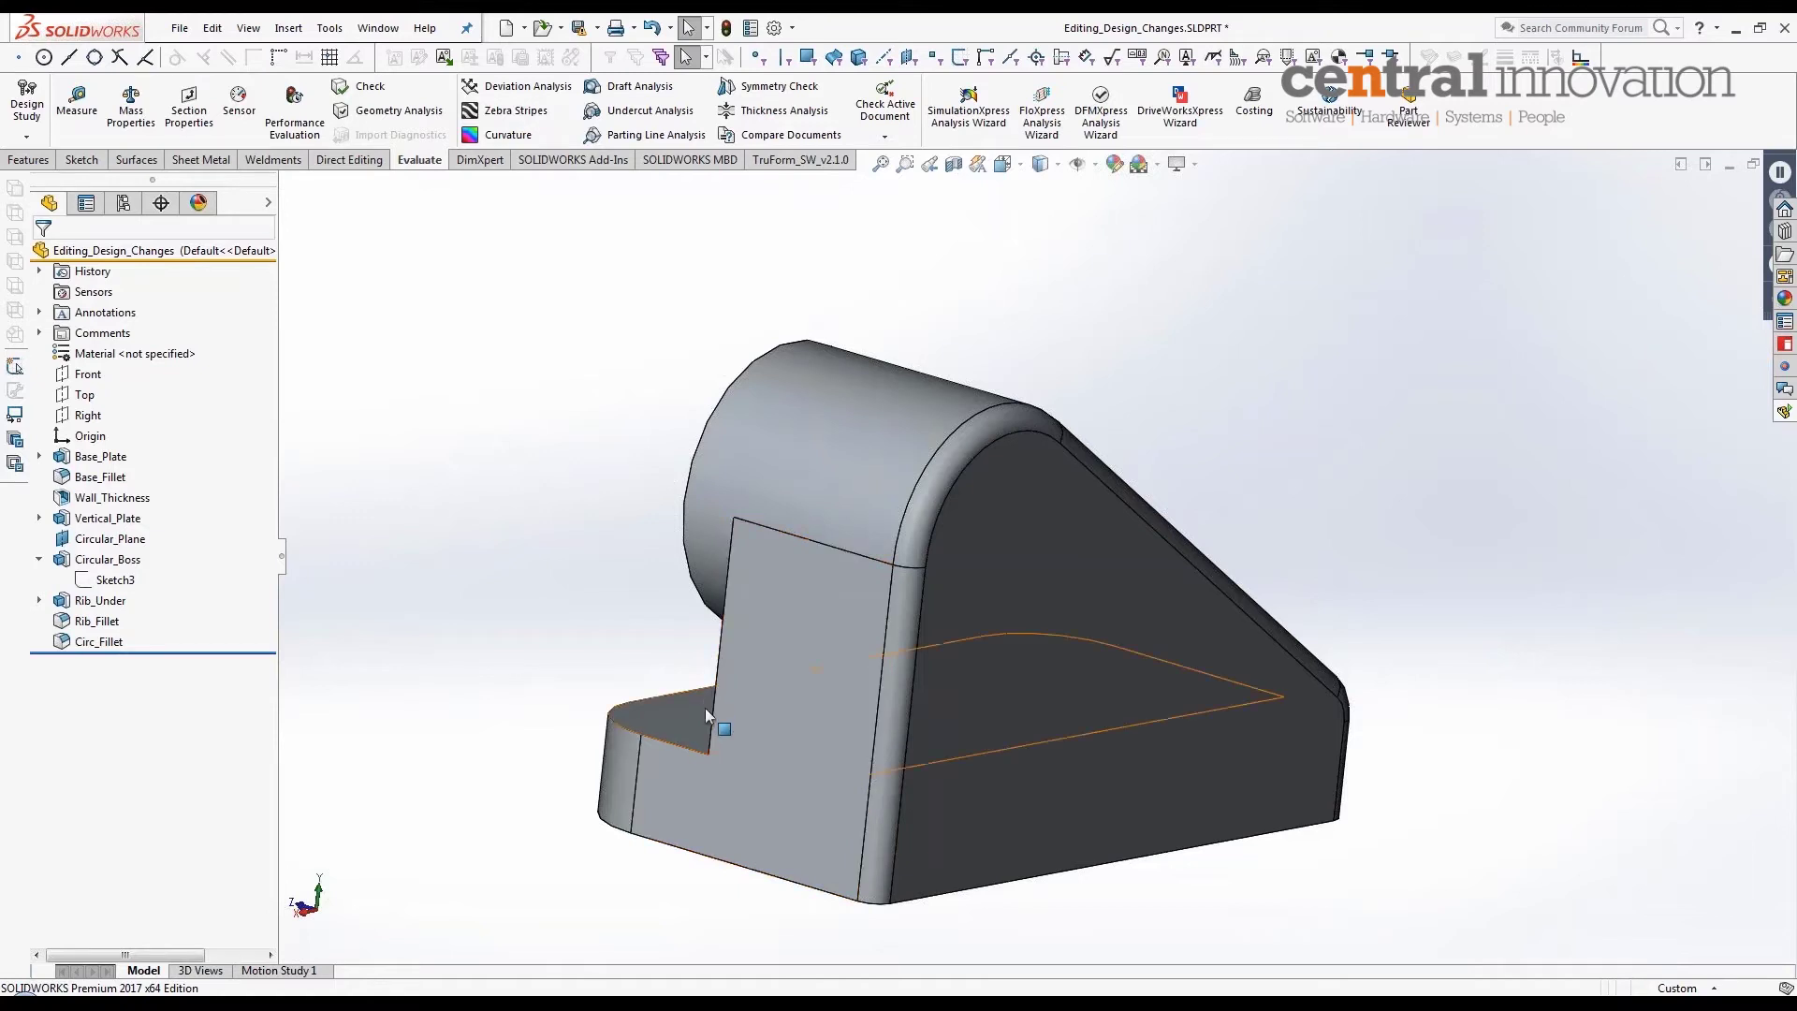
Step: Review the view orientation options and the sketch-plane editing option for Sketch1 under Base_Plate without changing that sketch
{"action": "key", "text": "space"}
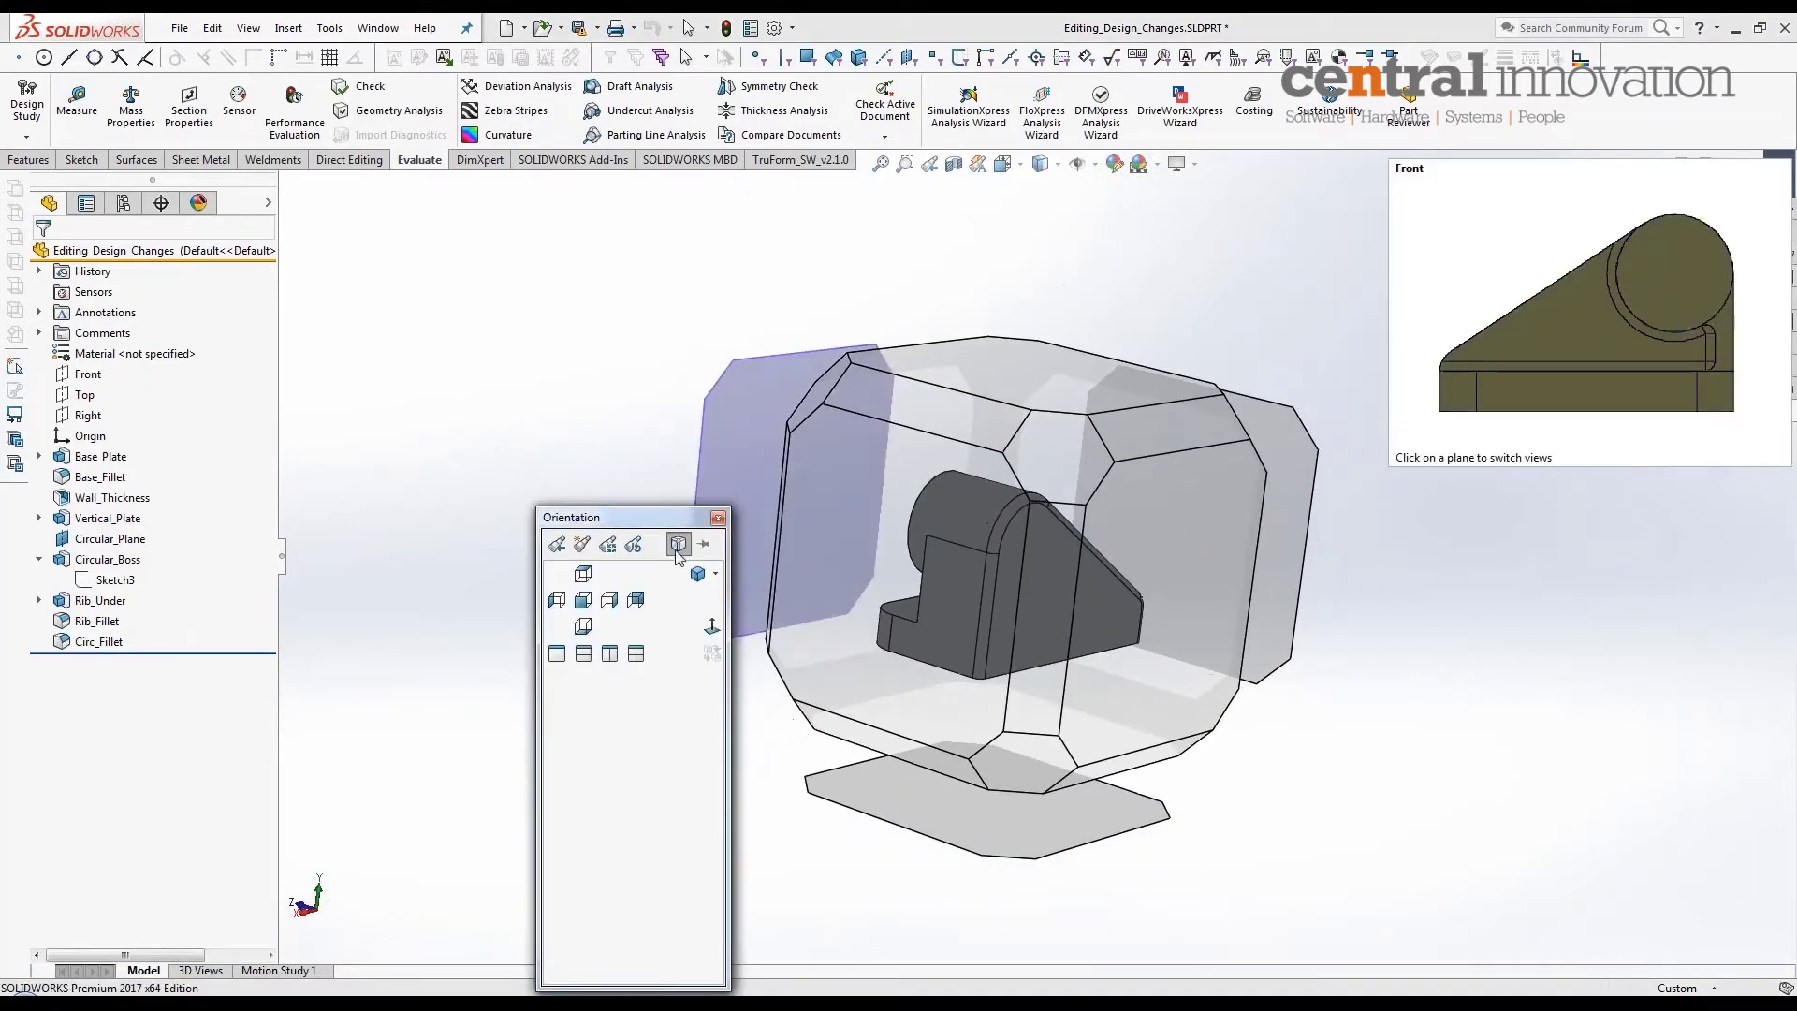
{"action": "left_click_drag", "start_coordinate": [649, 524], "coordinate": [676, 417]}
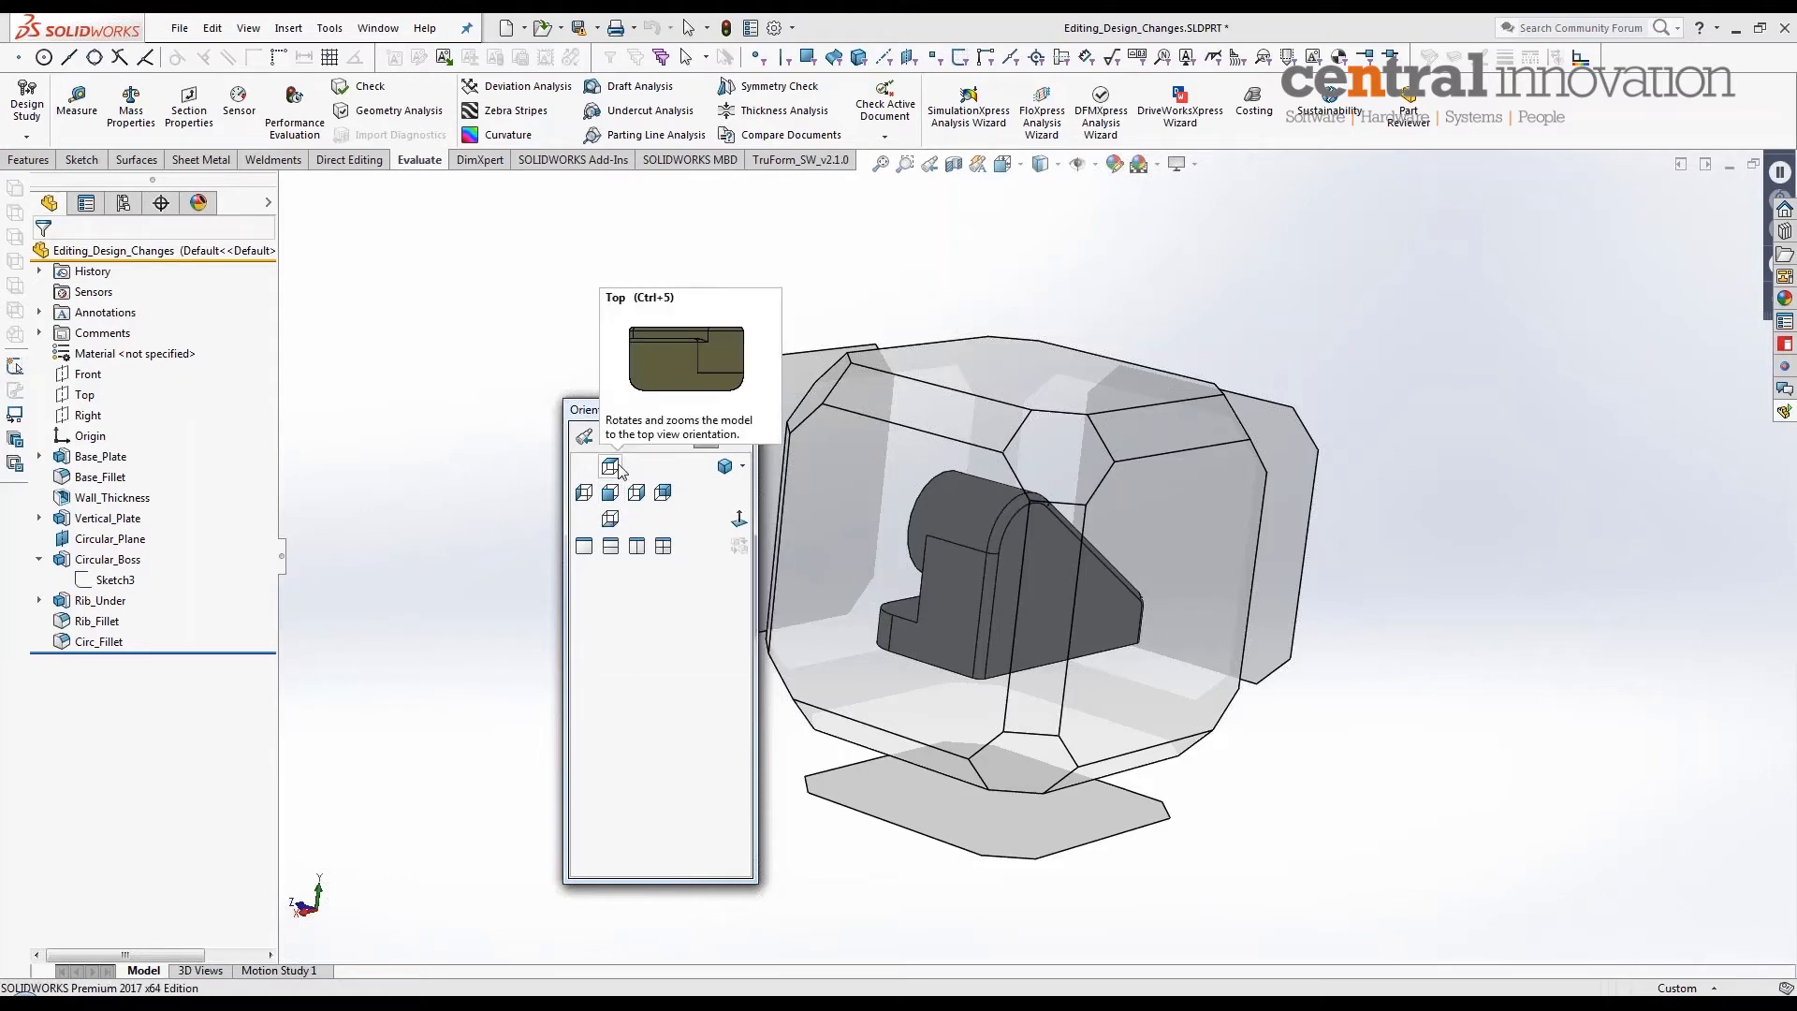
{"action": "left_click", "coordinate": [38, 456]}
{"action": "right_click", "coordinate": [113, 475]}
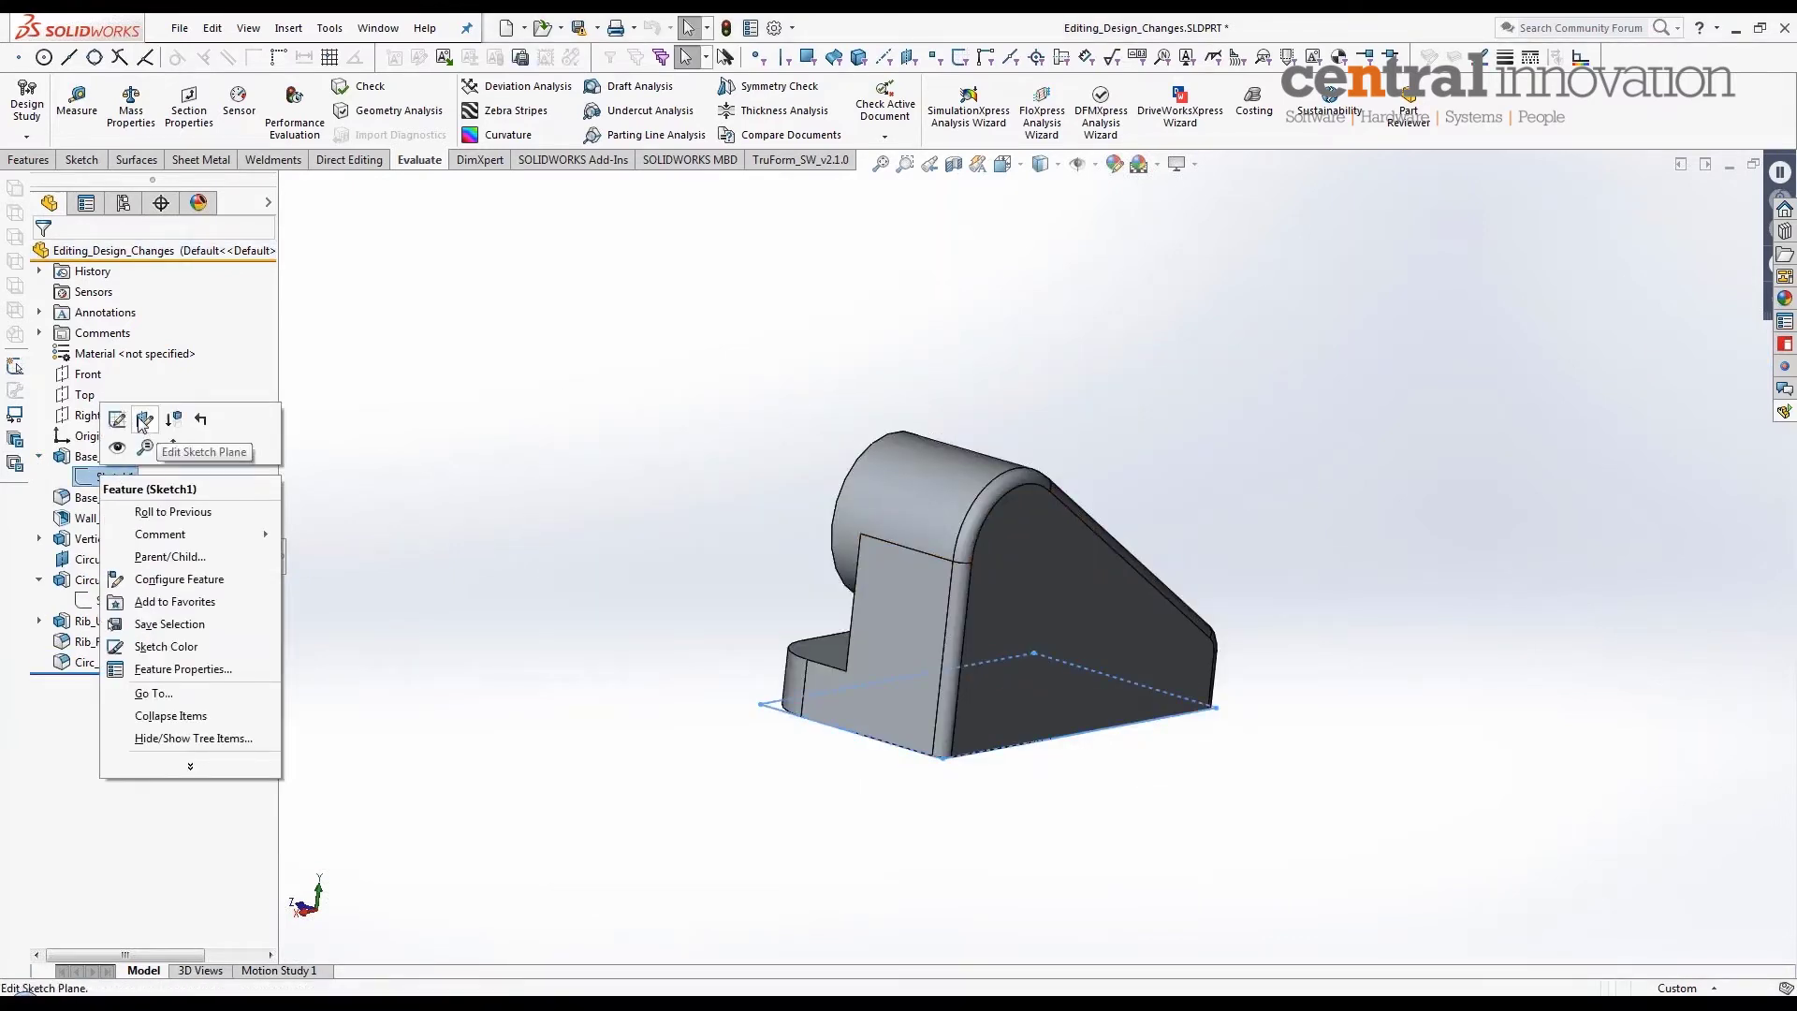
{"action": "left_click", "coordinate": [946, 874]}
{"action": "middle_click_drag", "start_coordinate": [953, 846], "coordinate": [992, 846]}
{"action": "scroll", "coordinate": [987, 642], "scroll_direction": "down", "scroll_amount": 2}
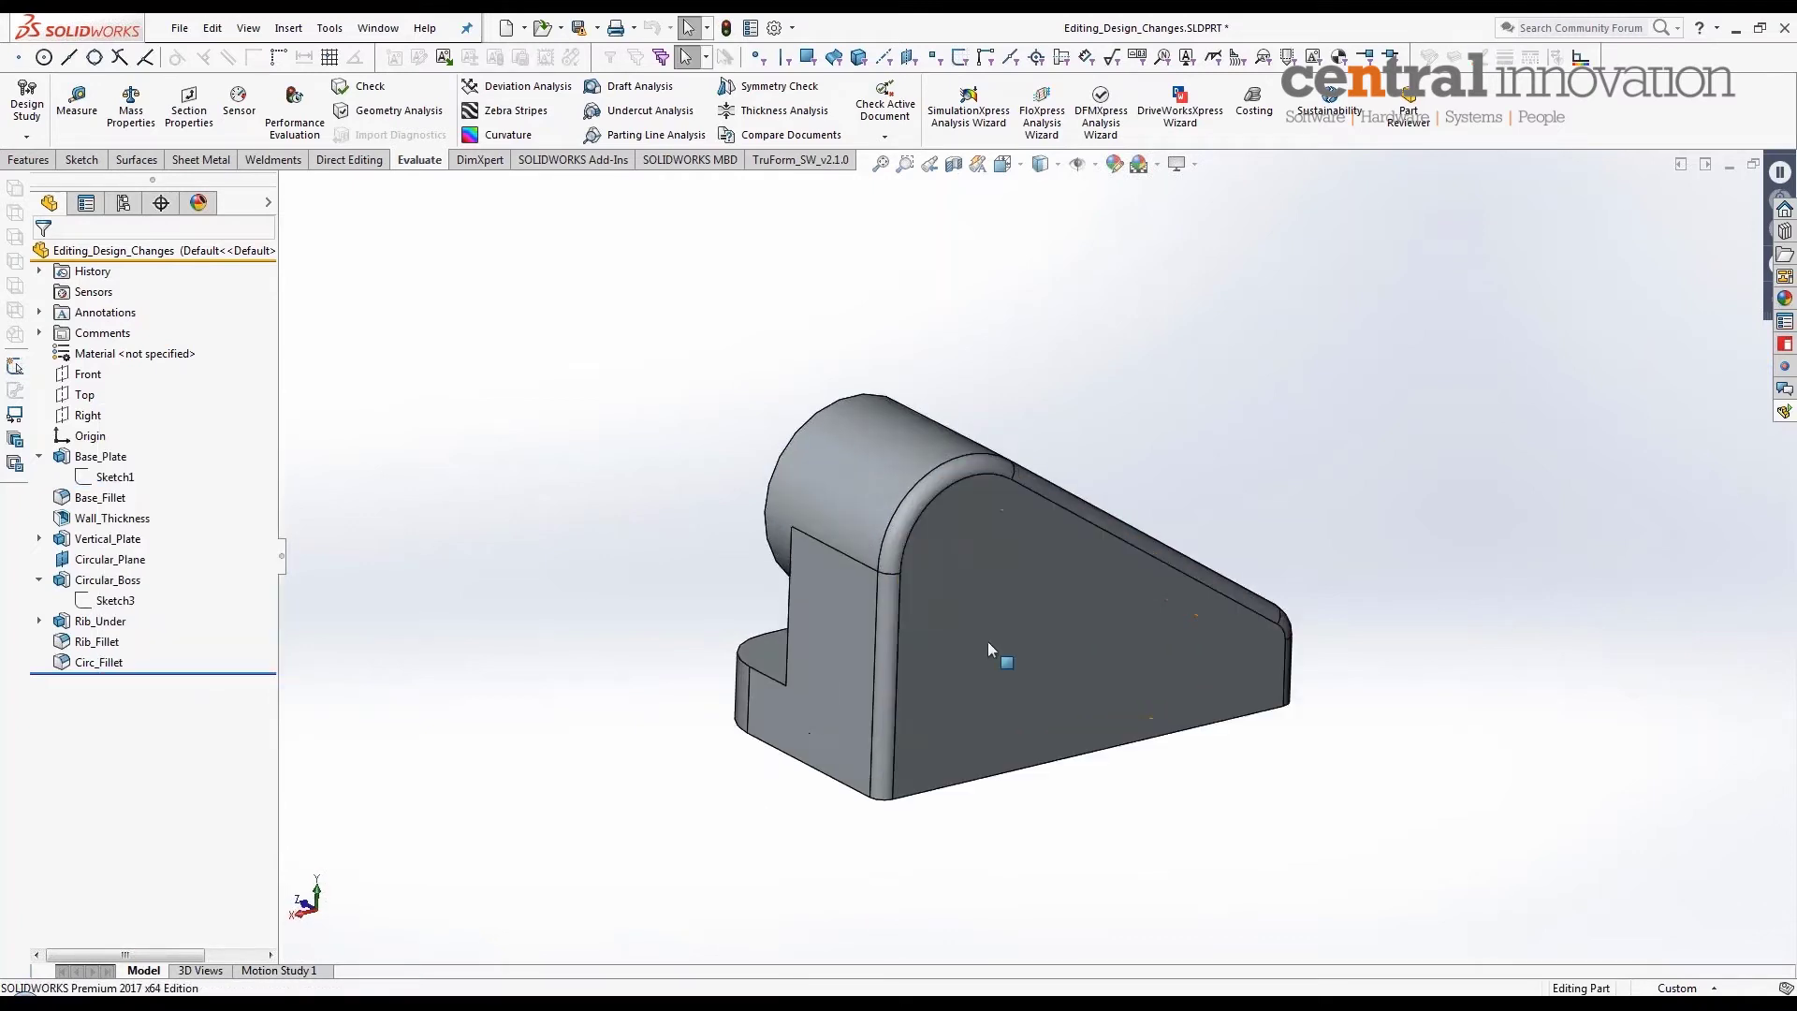
Step: Open Sketch4 under Rib_Under for editing and view it normal to the sketch plane
{"action": "middle_click_drag", "start_coordinate": [634, 608], "coordinate": [942, 662]}
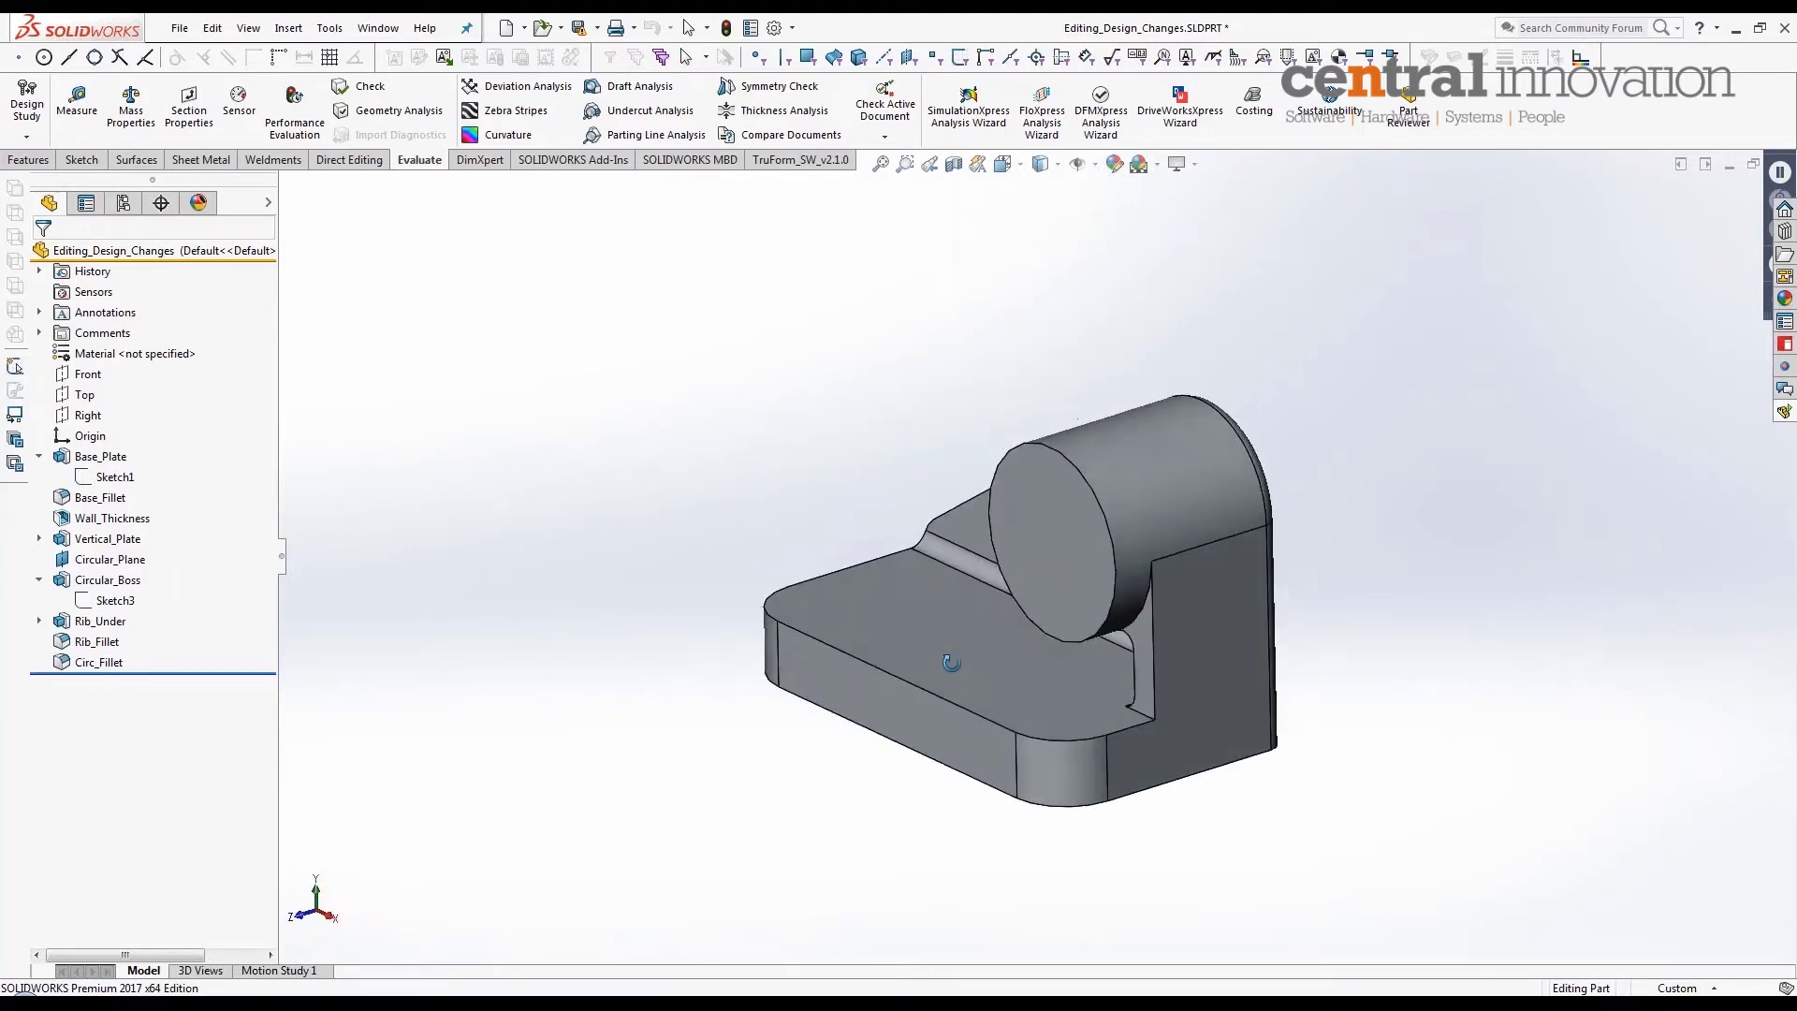
{"action": "scroll", "coordinate": [1198, 660], "scroll_direction": "down", "scroll_amount": 2}
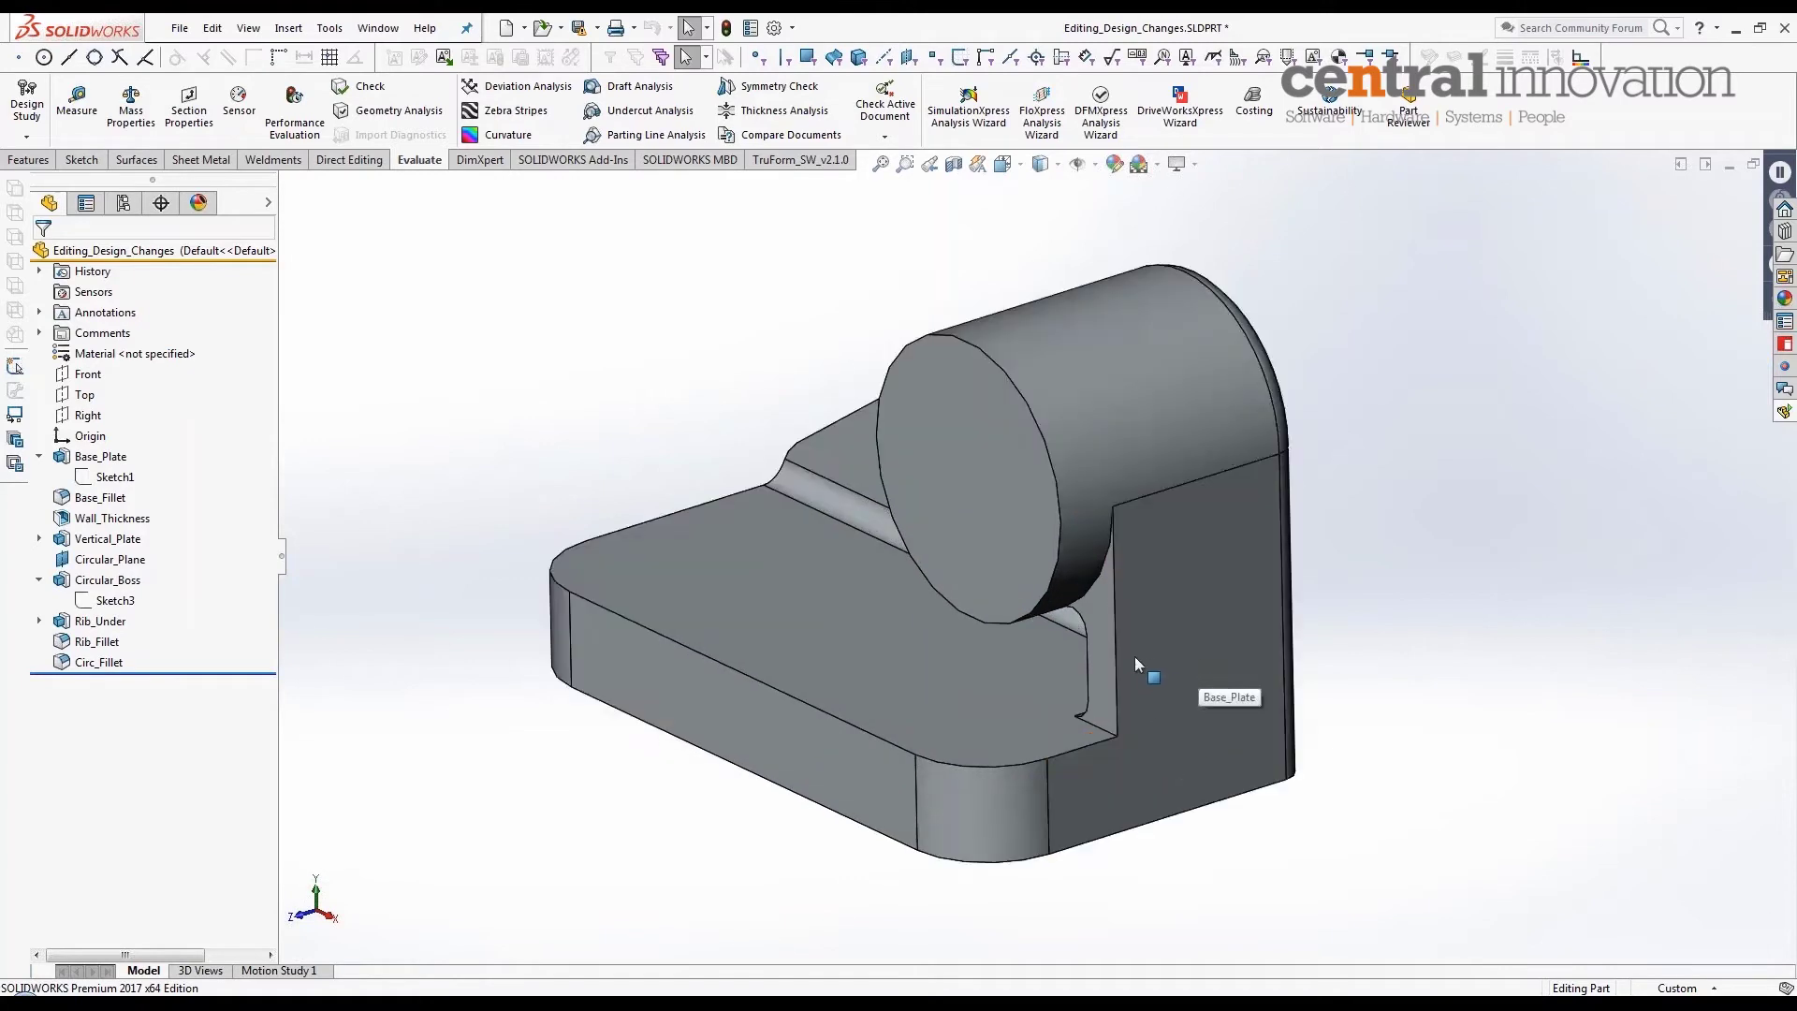
{"action": "middle_click_drag", "start_coordinate": [1123, 664], "coordinate": [1107, 590]}
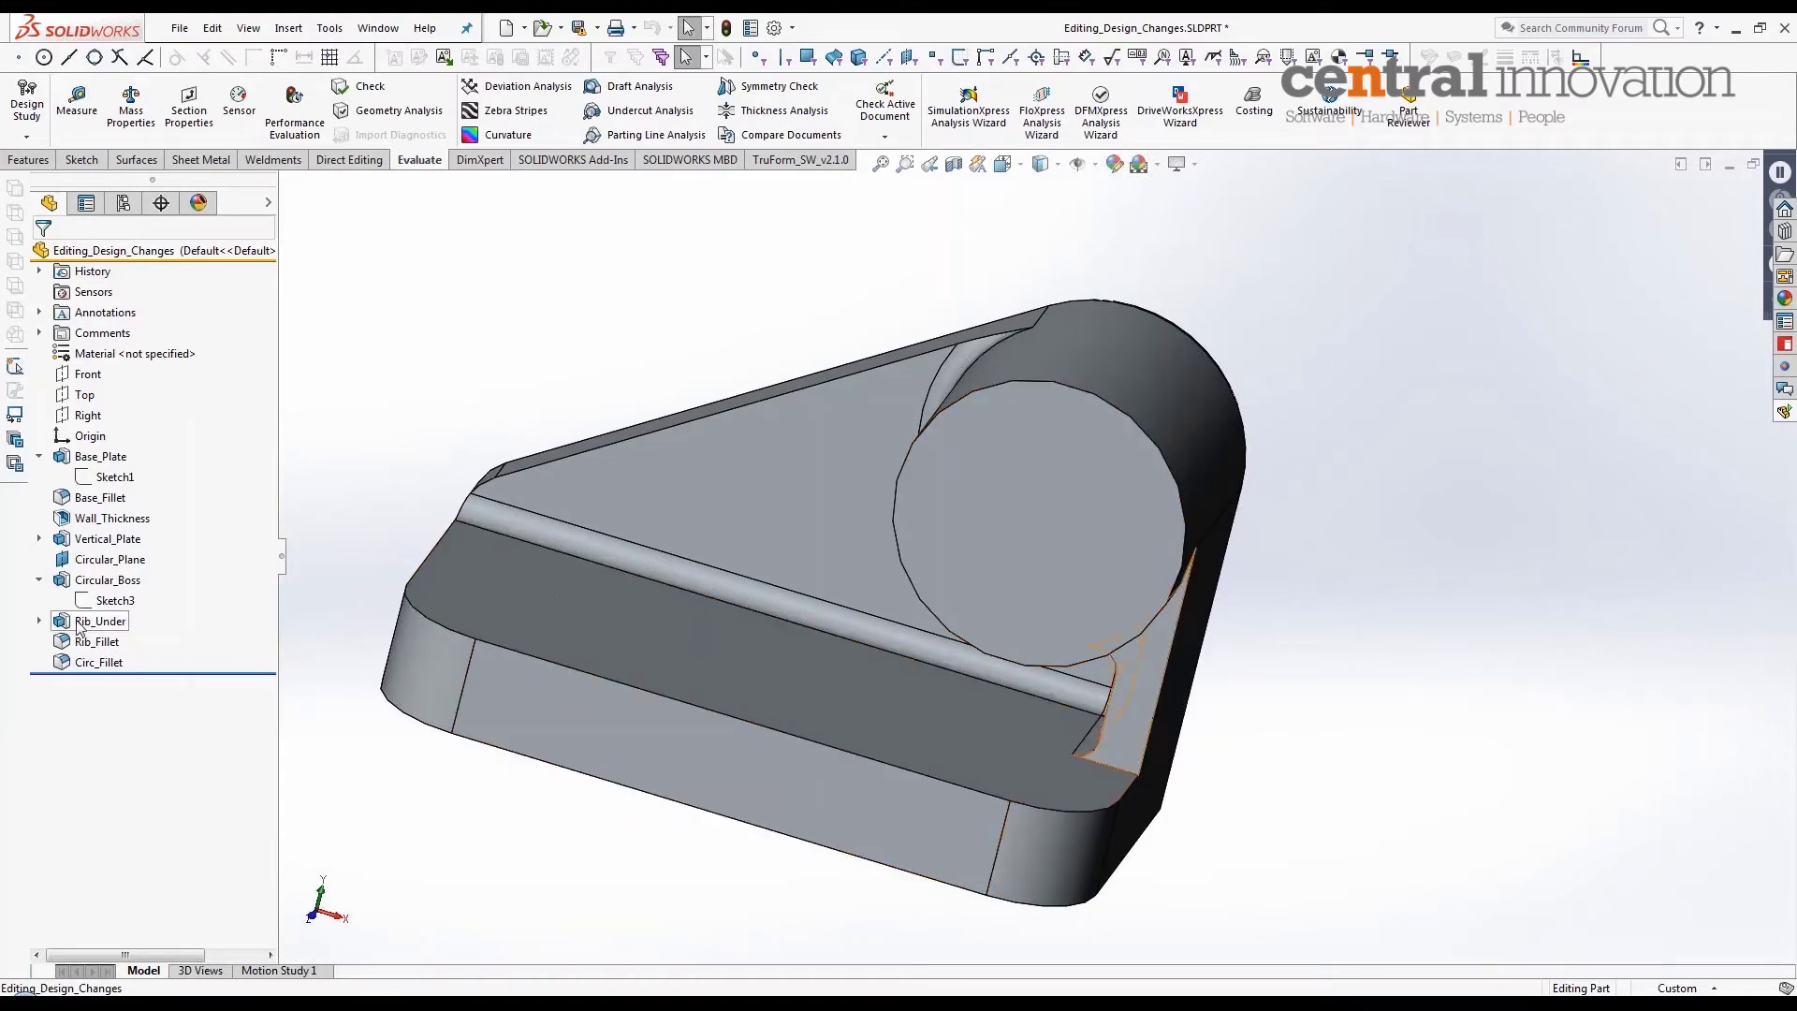
{"action": "left_click", "coordinate": [122, 623]}
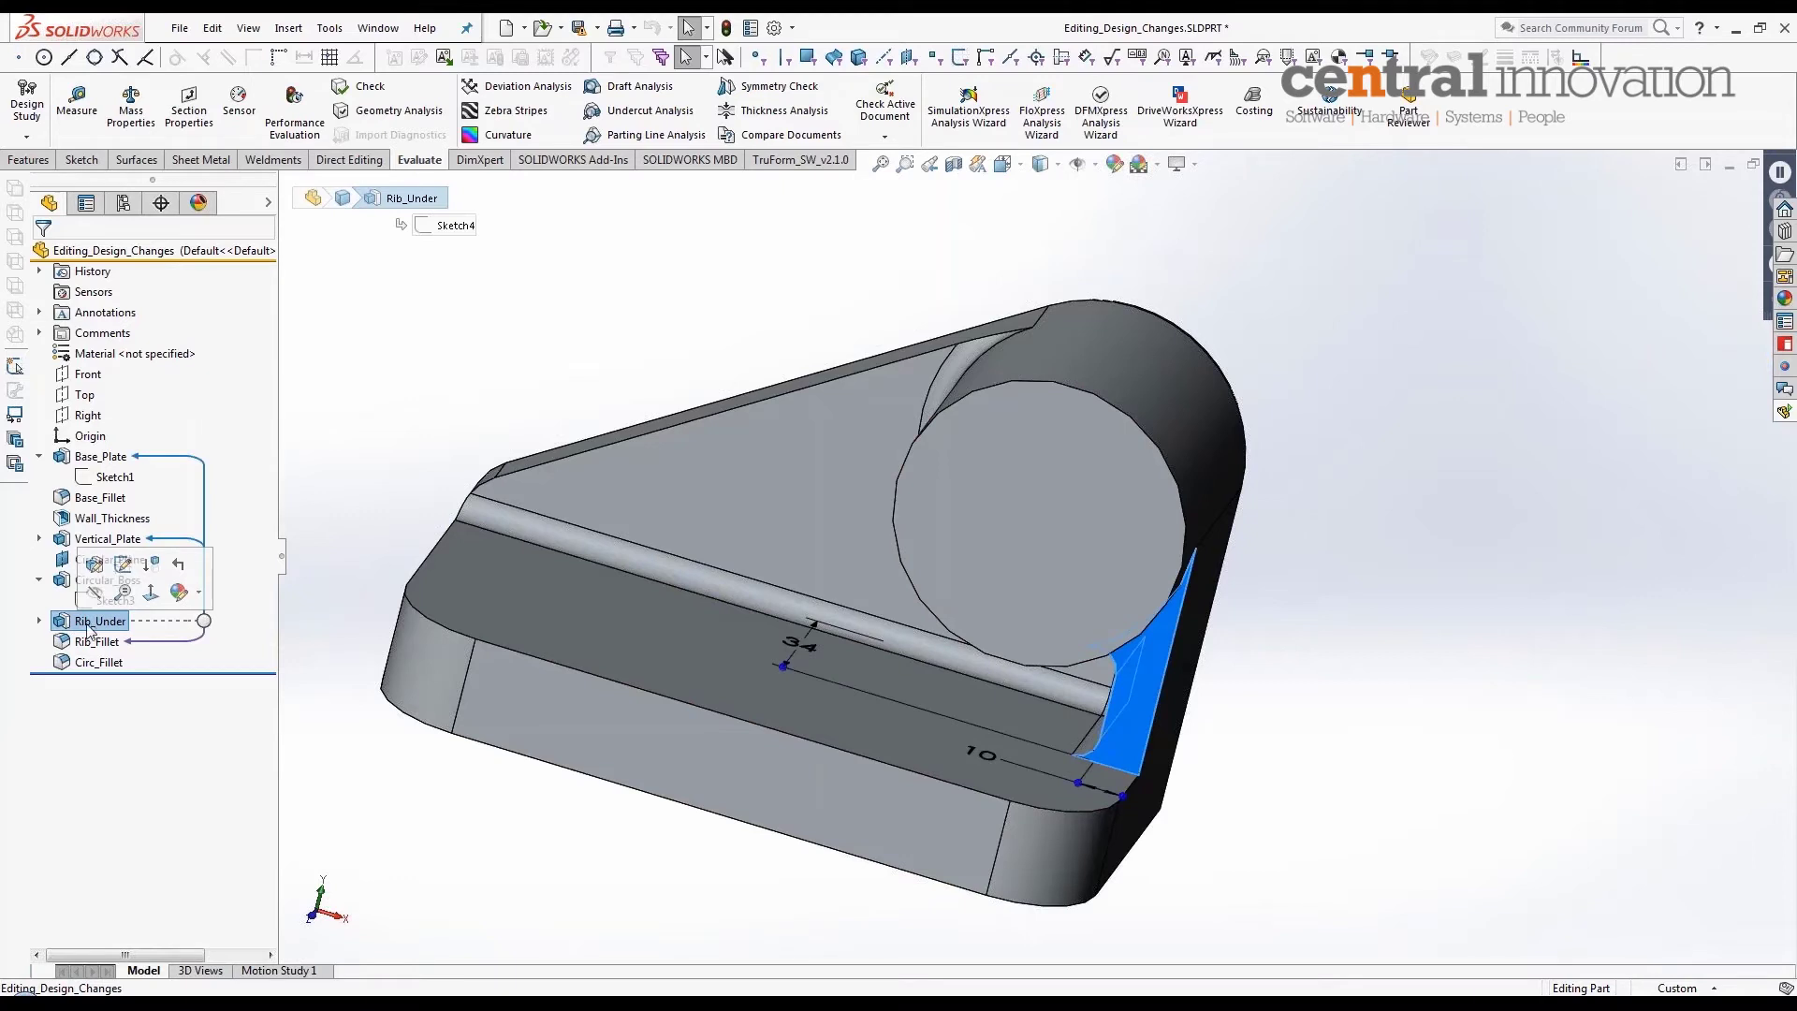
{"action": "left_click", "coordinate": [39, 622]}
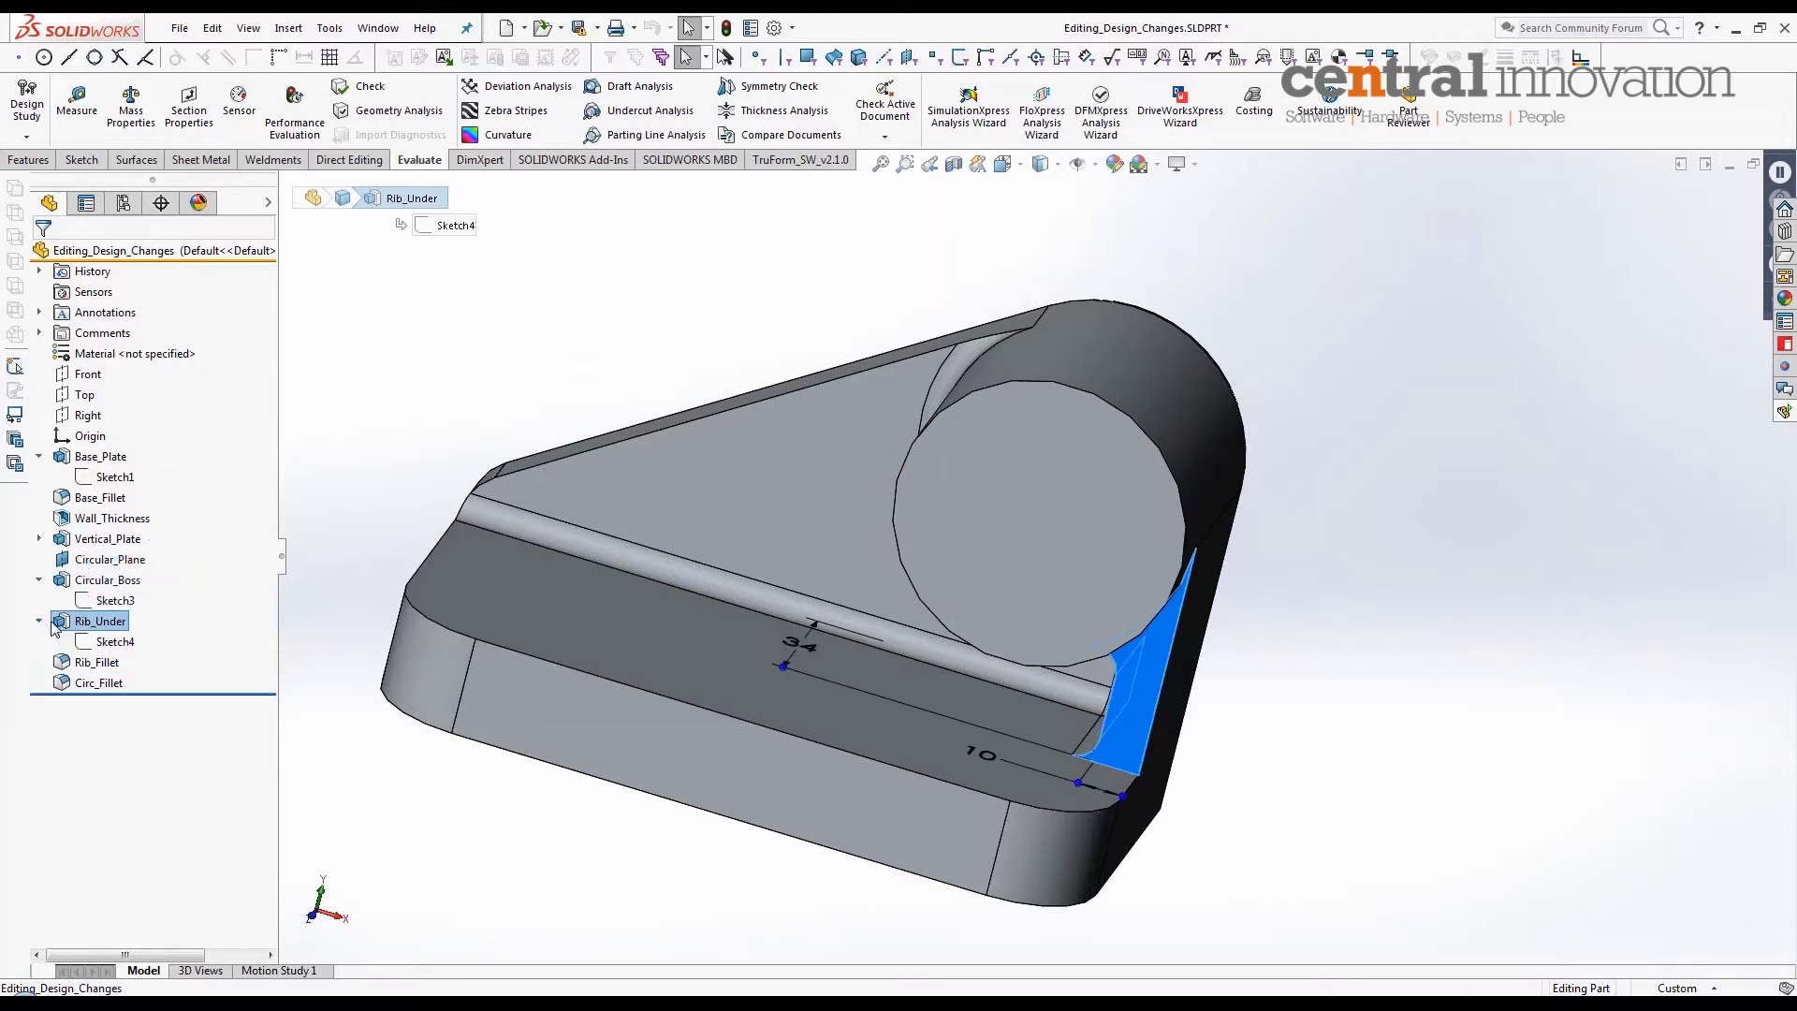
{"action": "left_click", "coordinate": [129, 646]}
{"action": "left_click", "coordinate": [148, 585]}
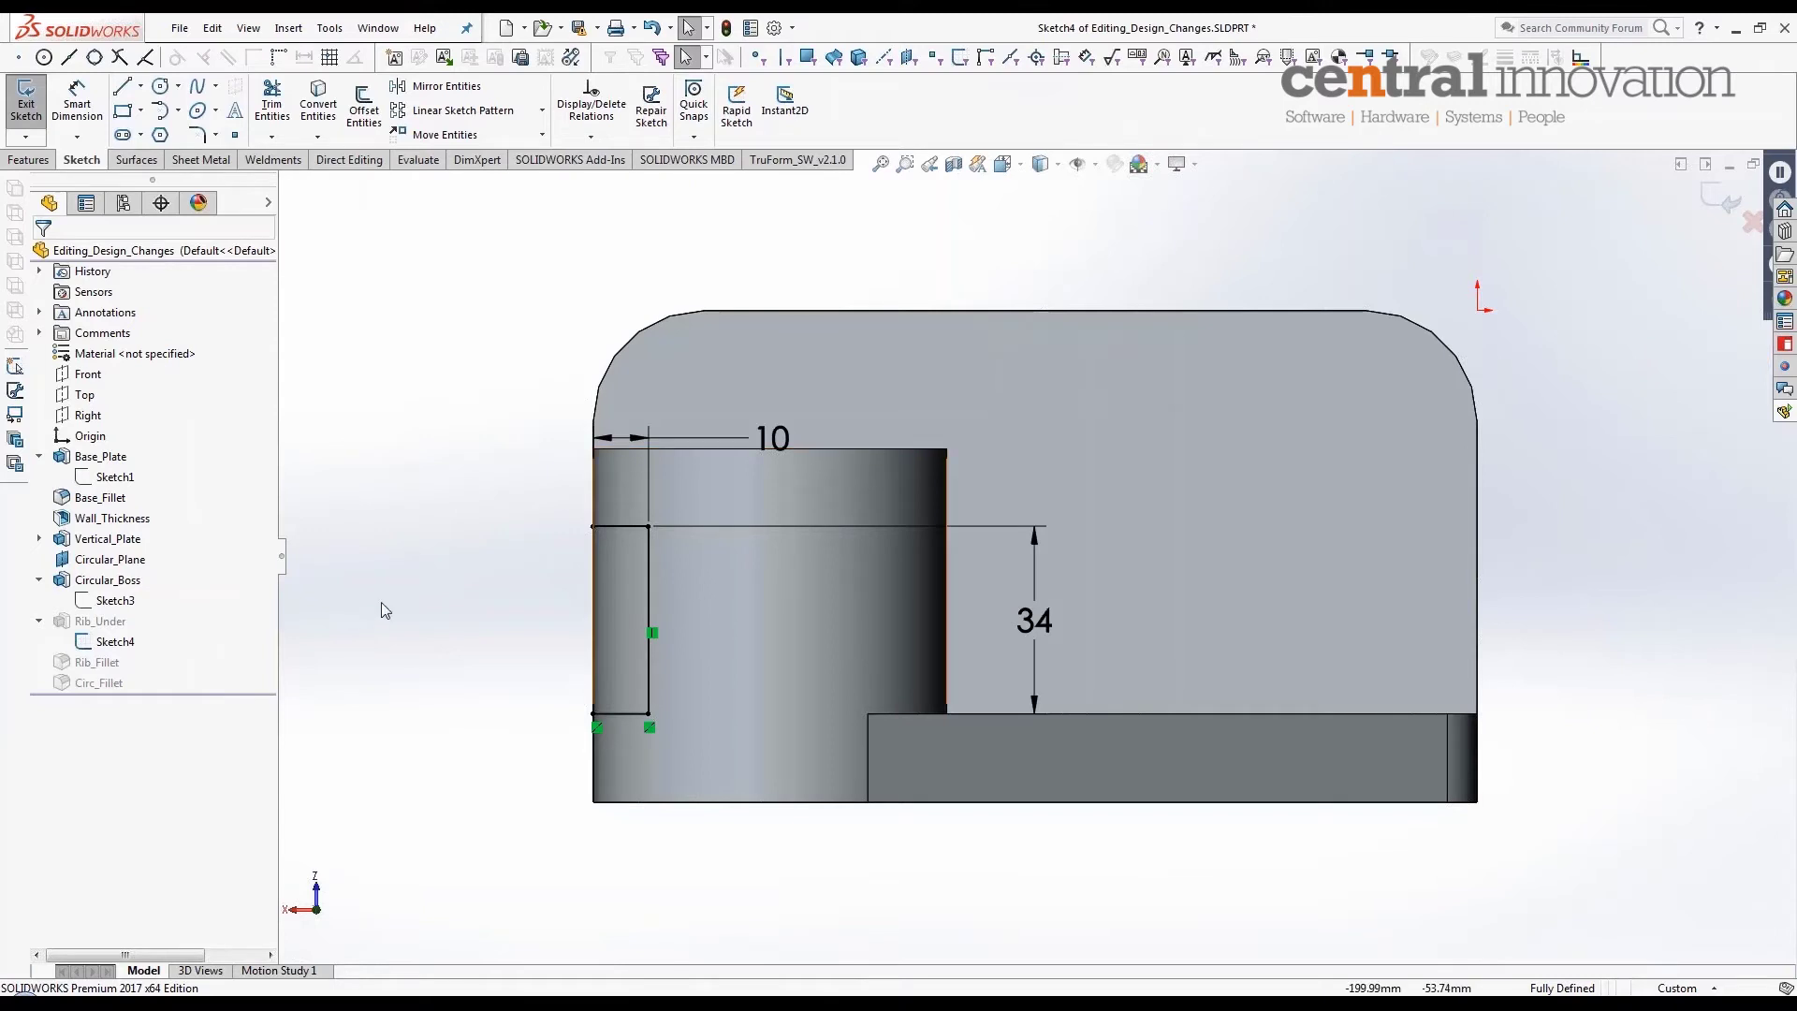
{"action": "key", "text": "space"}
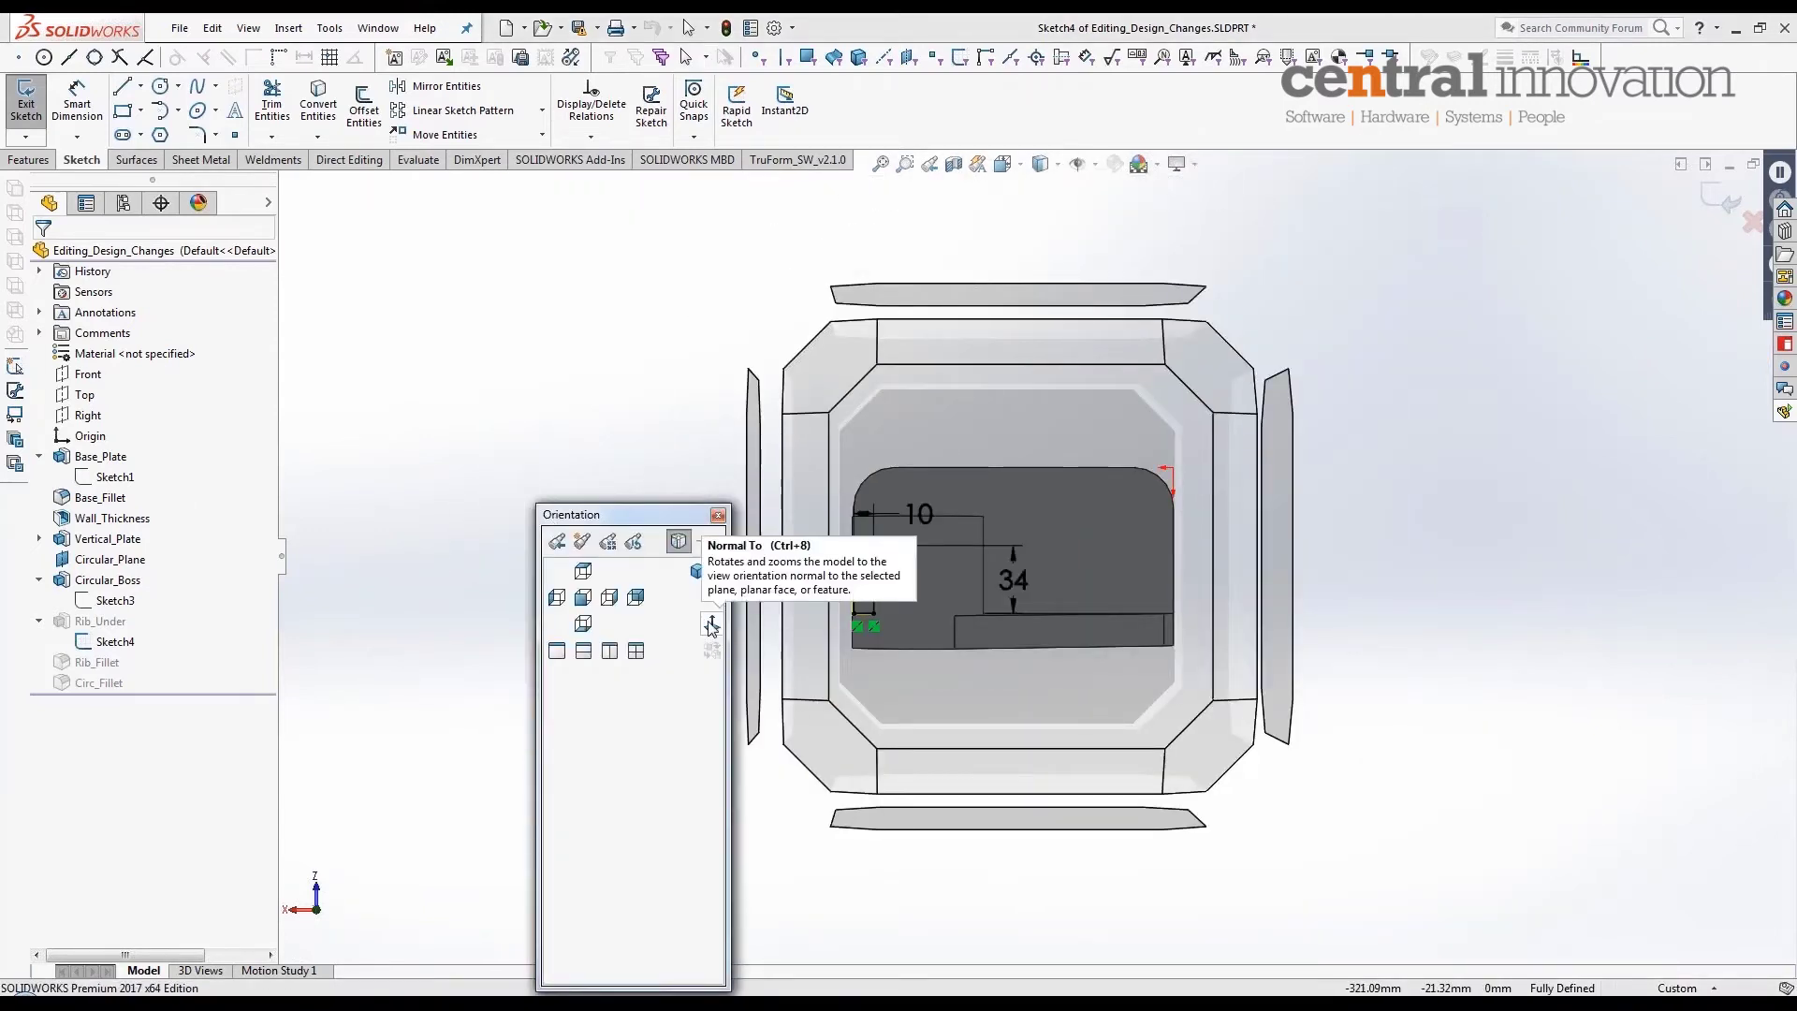
{"action": "left_click", "coordinate": [711, 626]}
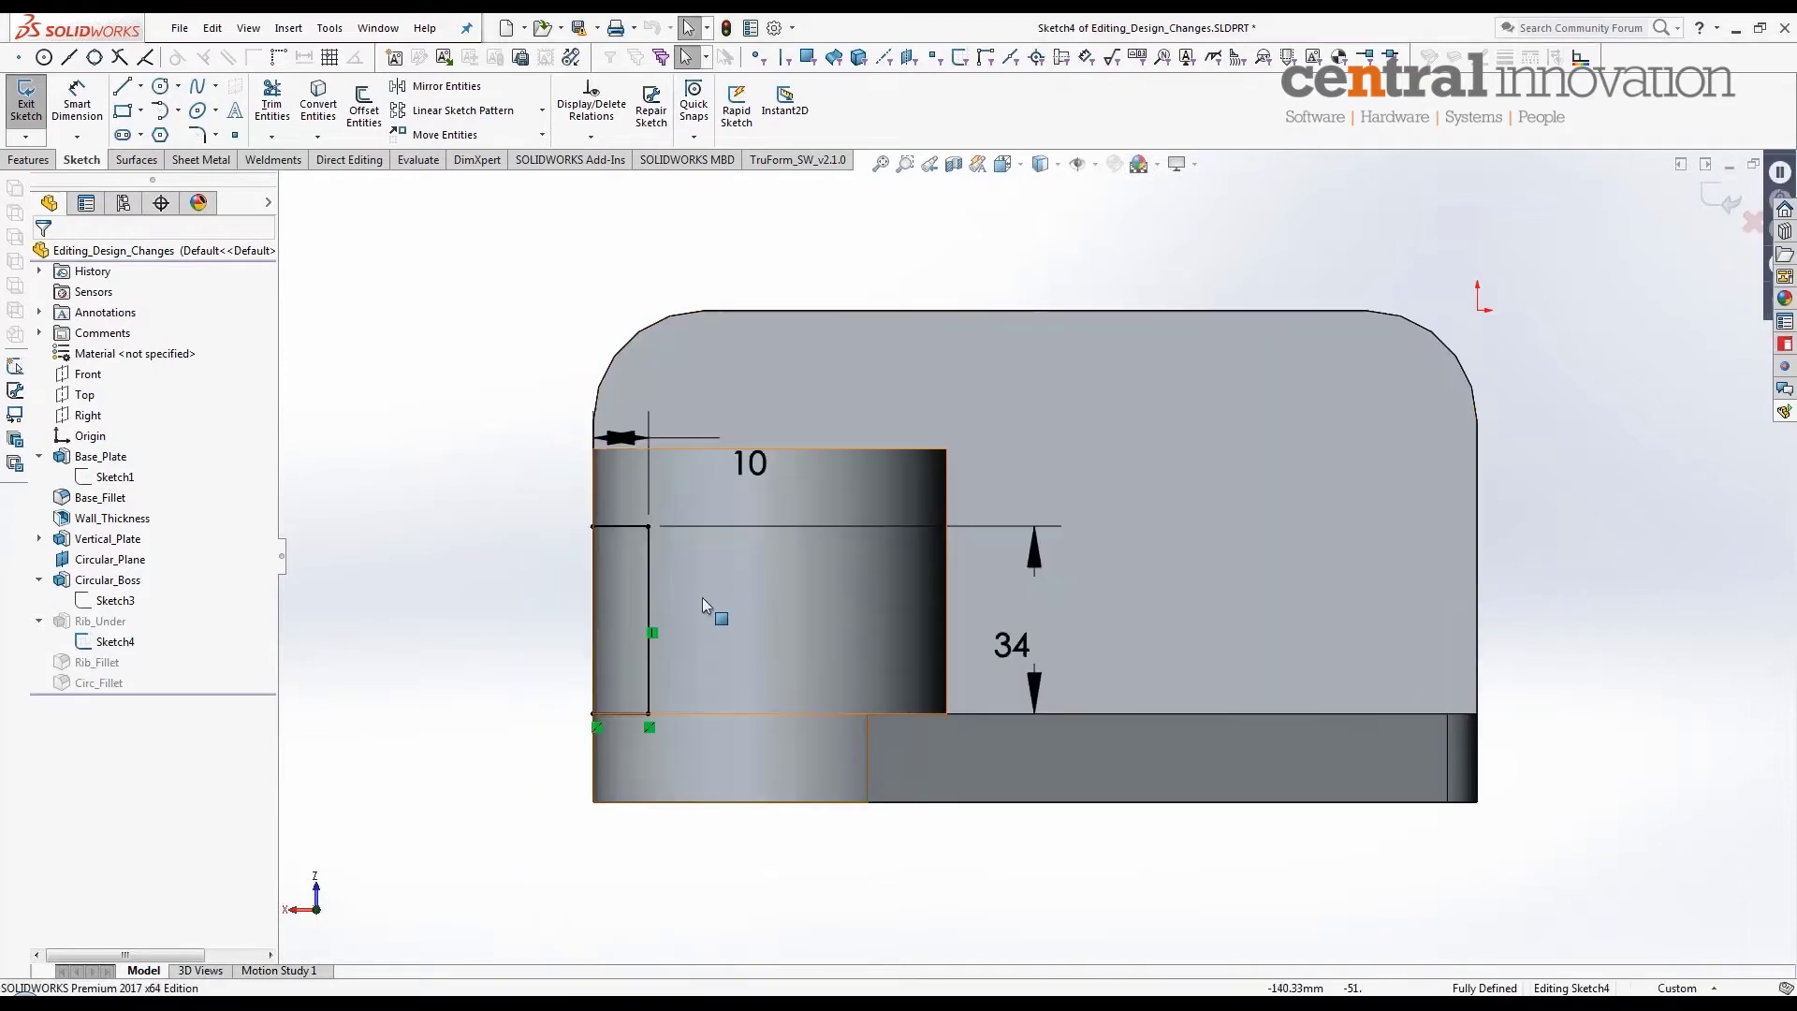
Step: Inspect the relations on the rib profile's inner vertical line and the visibility setting for sketch relations
{"action": "scroll", "coordinate": [698, 682], "scroll_direction": "down", "scroll_amount": 2}
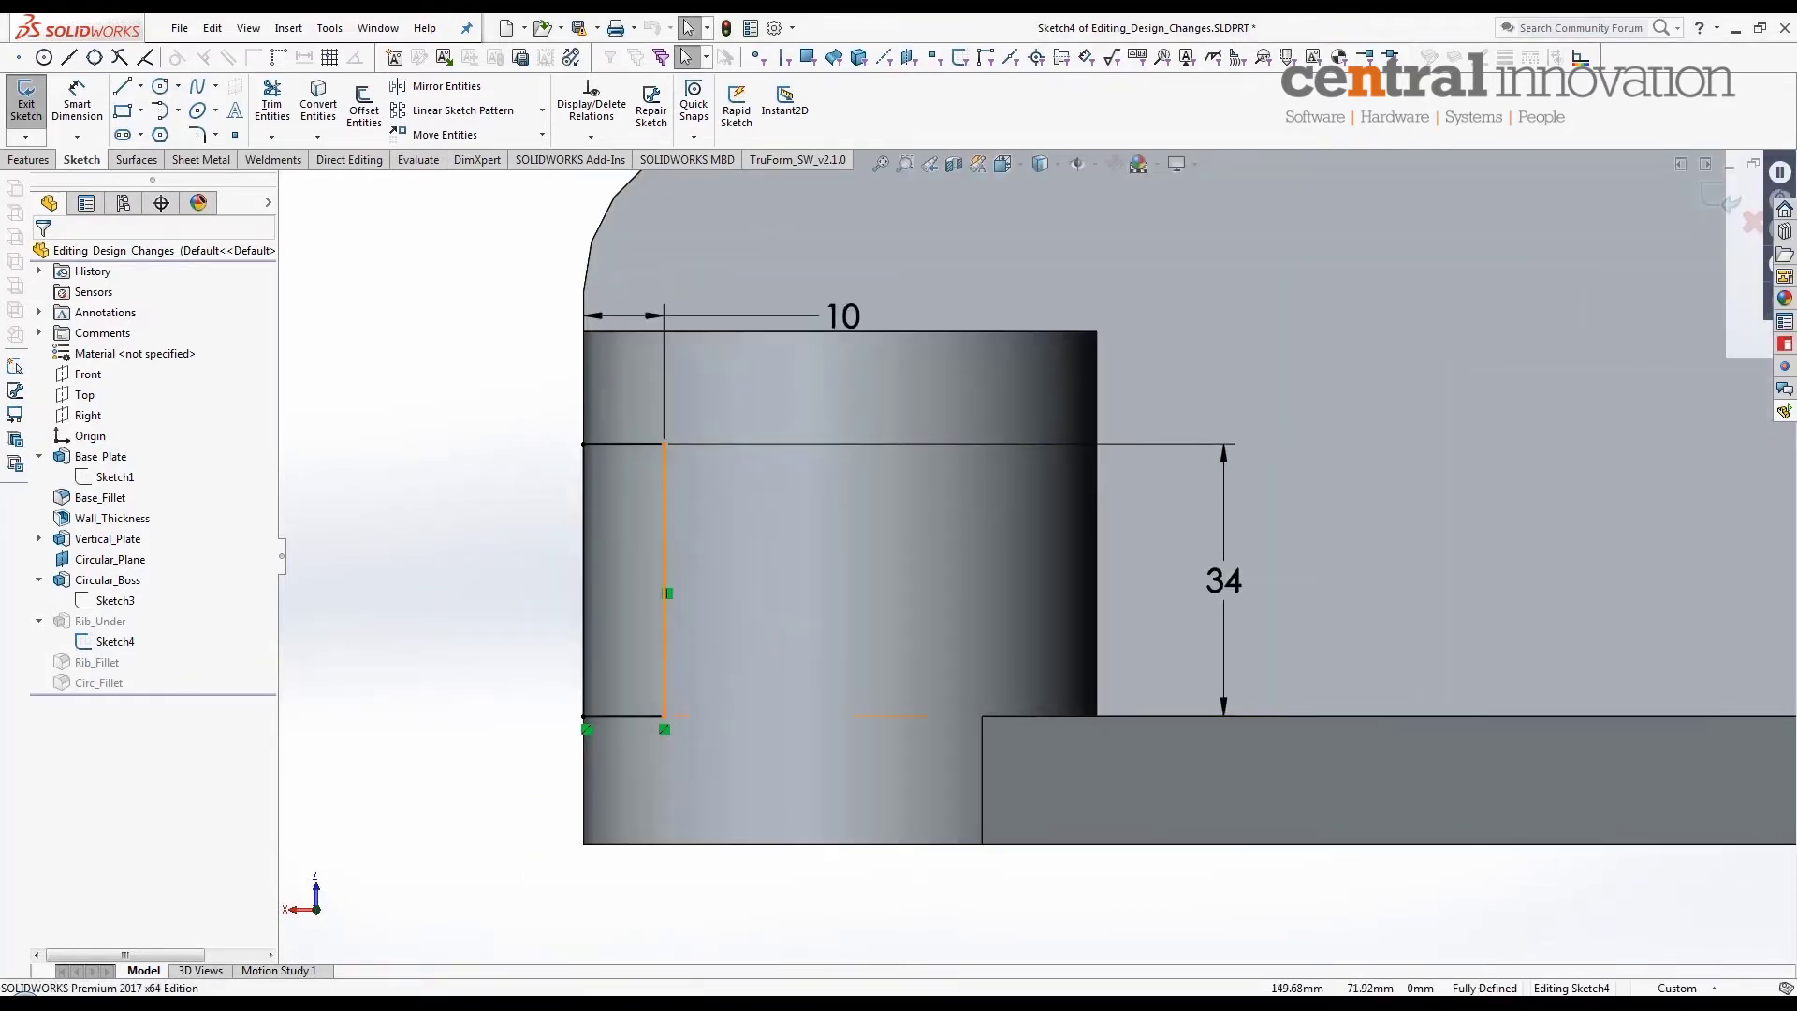
{"action": "left_click", "coordinate": [663, 705]}
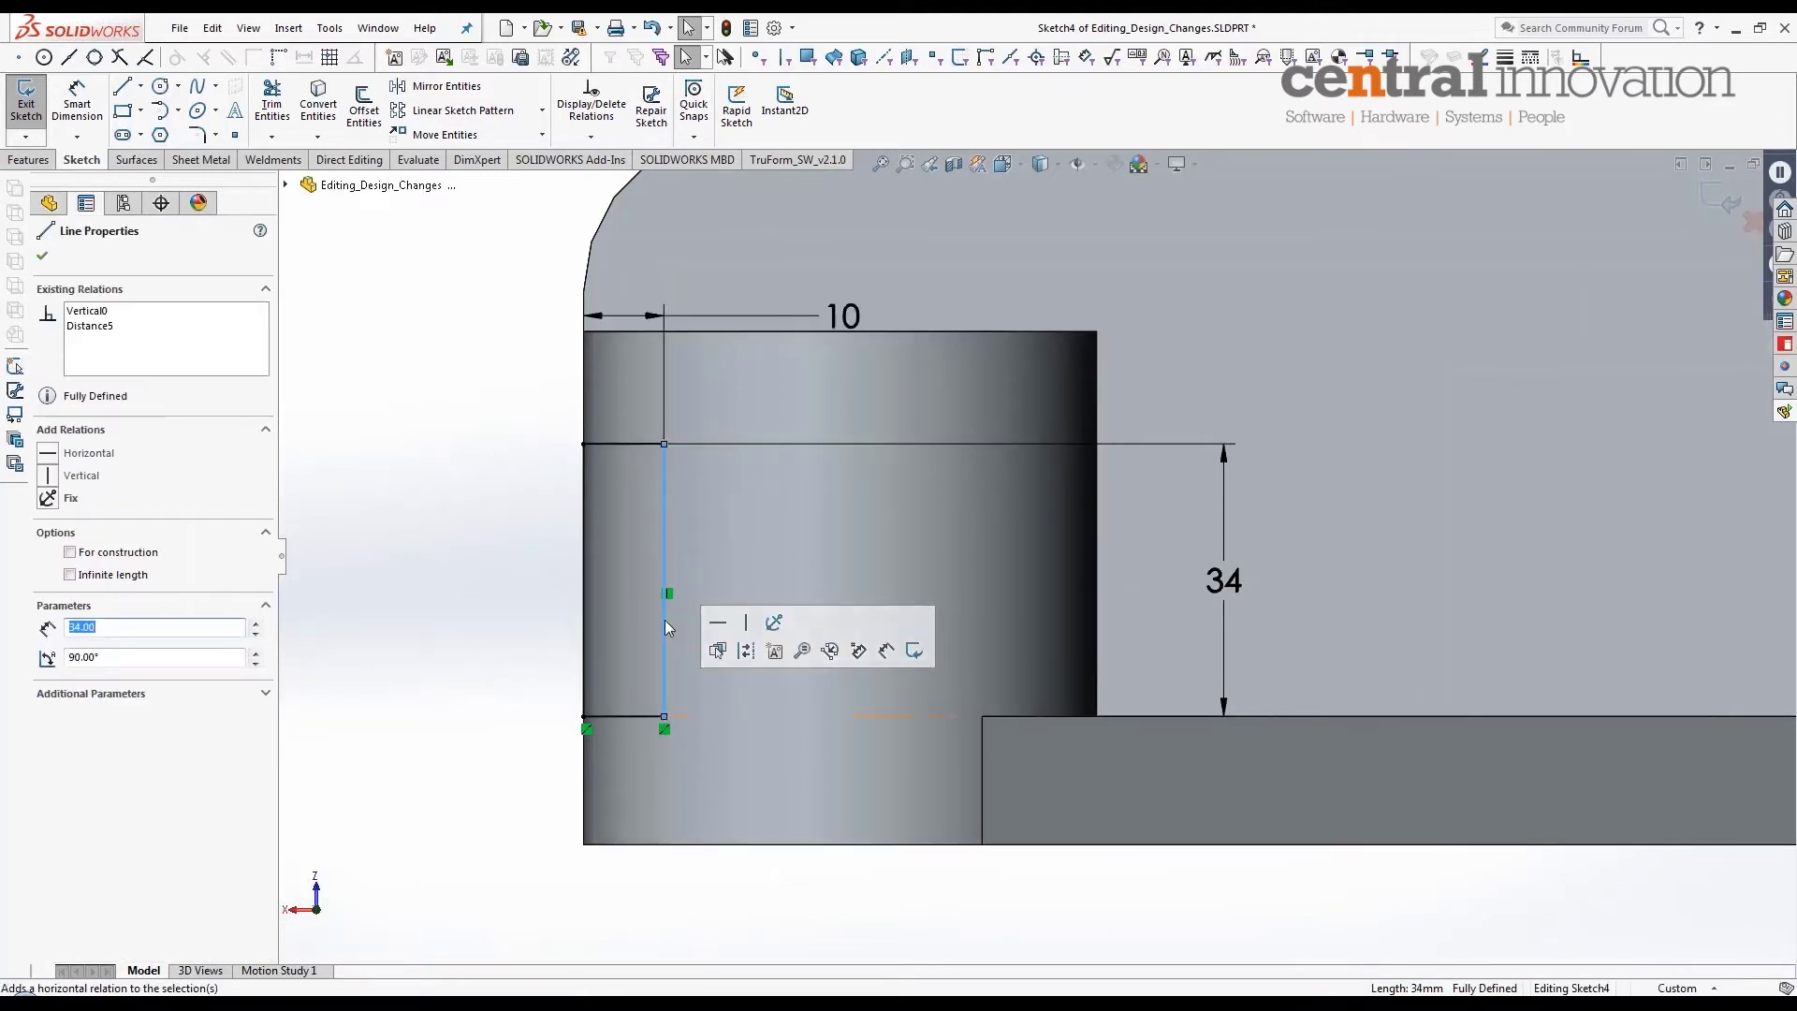
{"action": "left_click", "coordinate": [521, 697]}
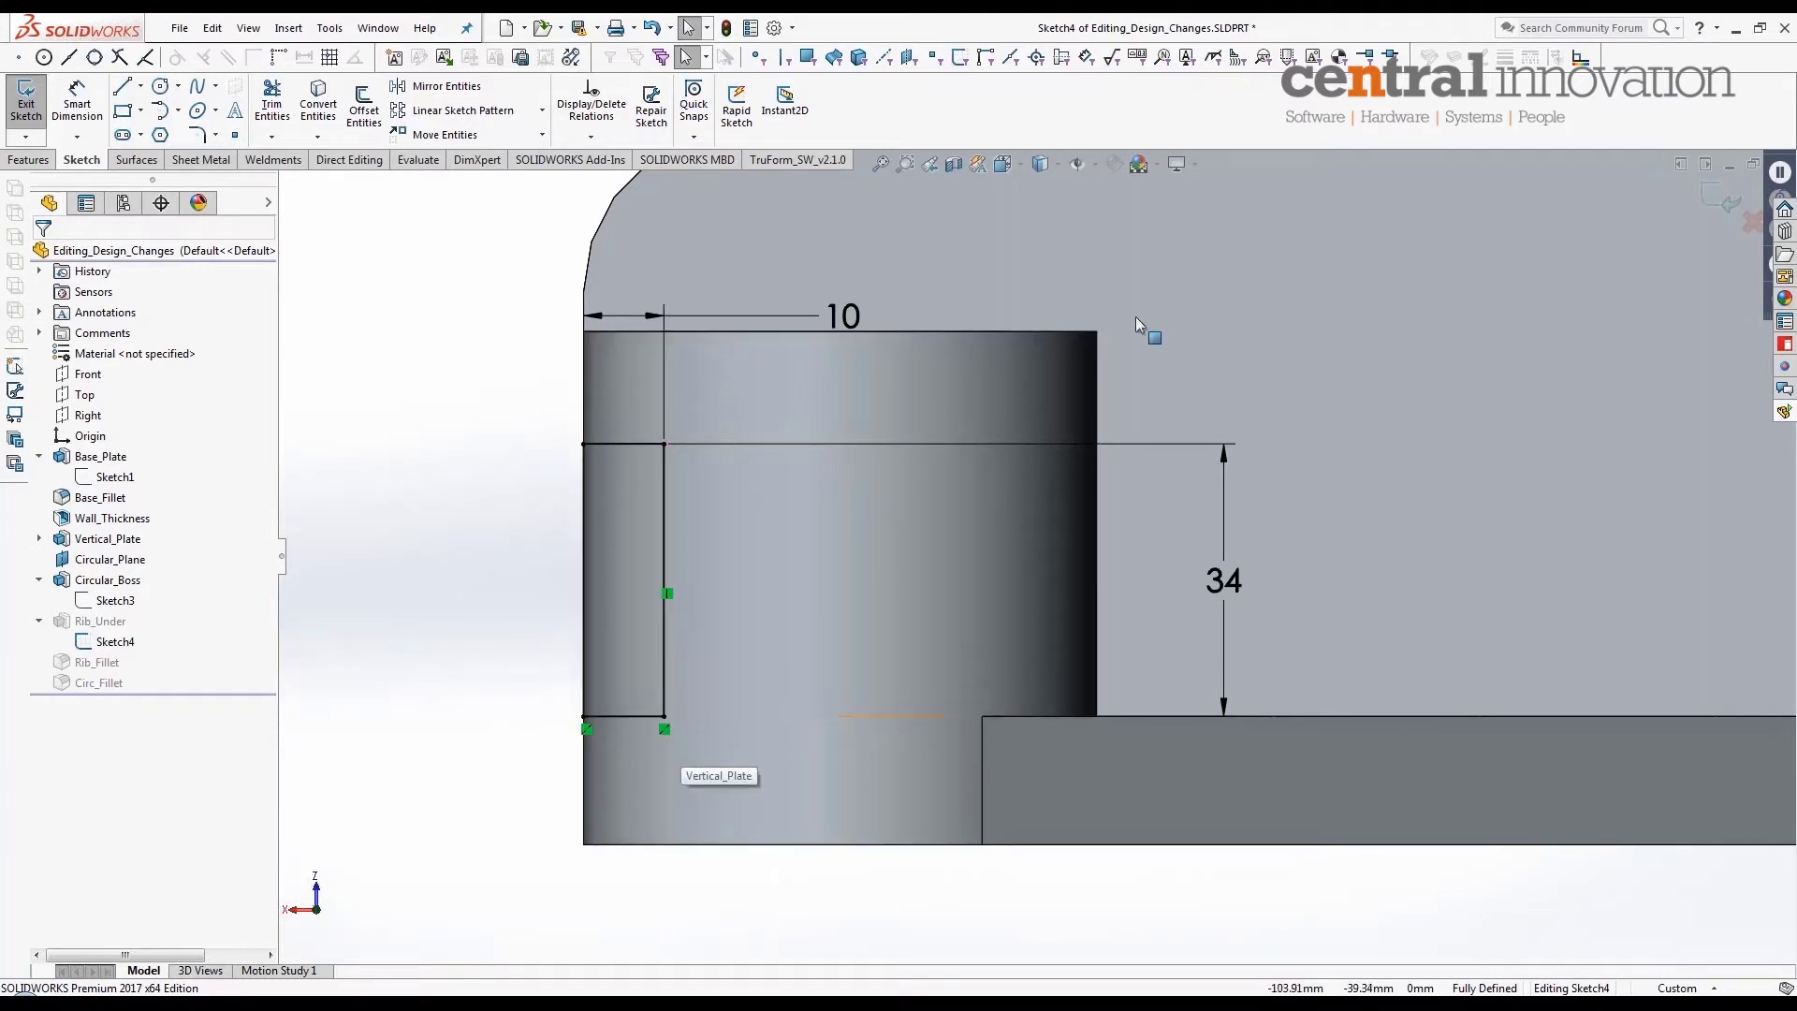
{"action": "left_click", "coordinate": [1097, 167]}
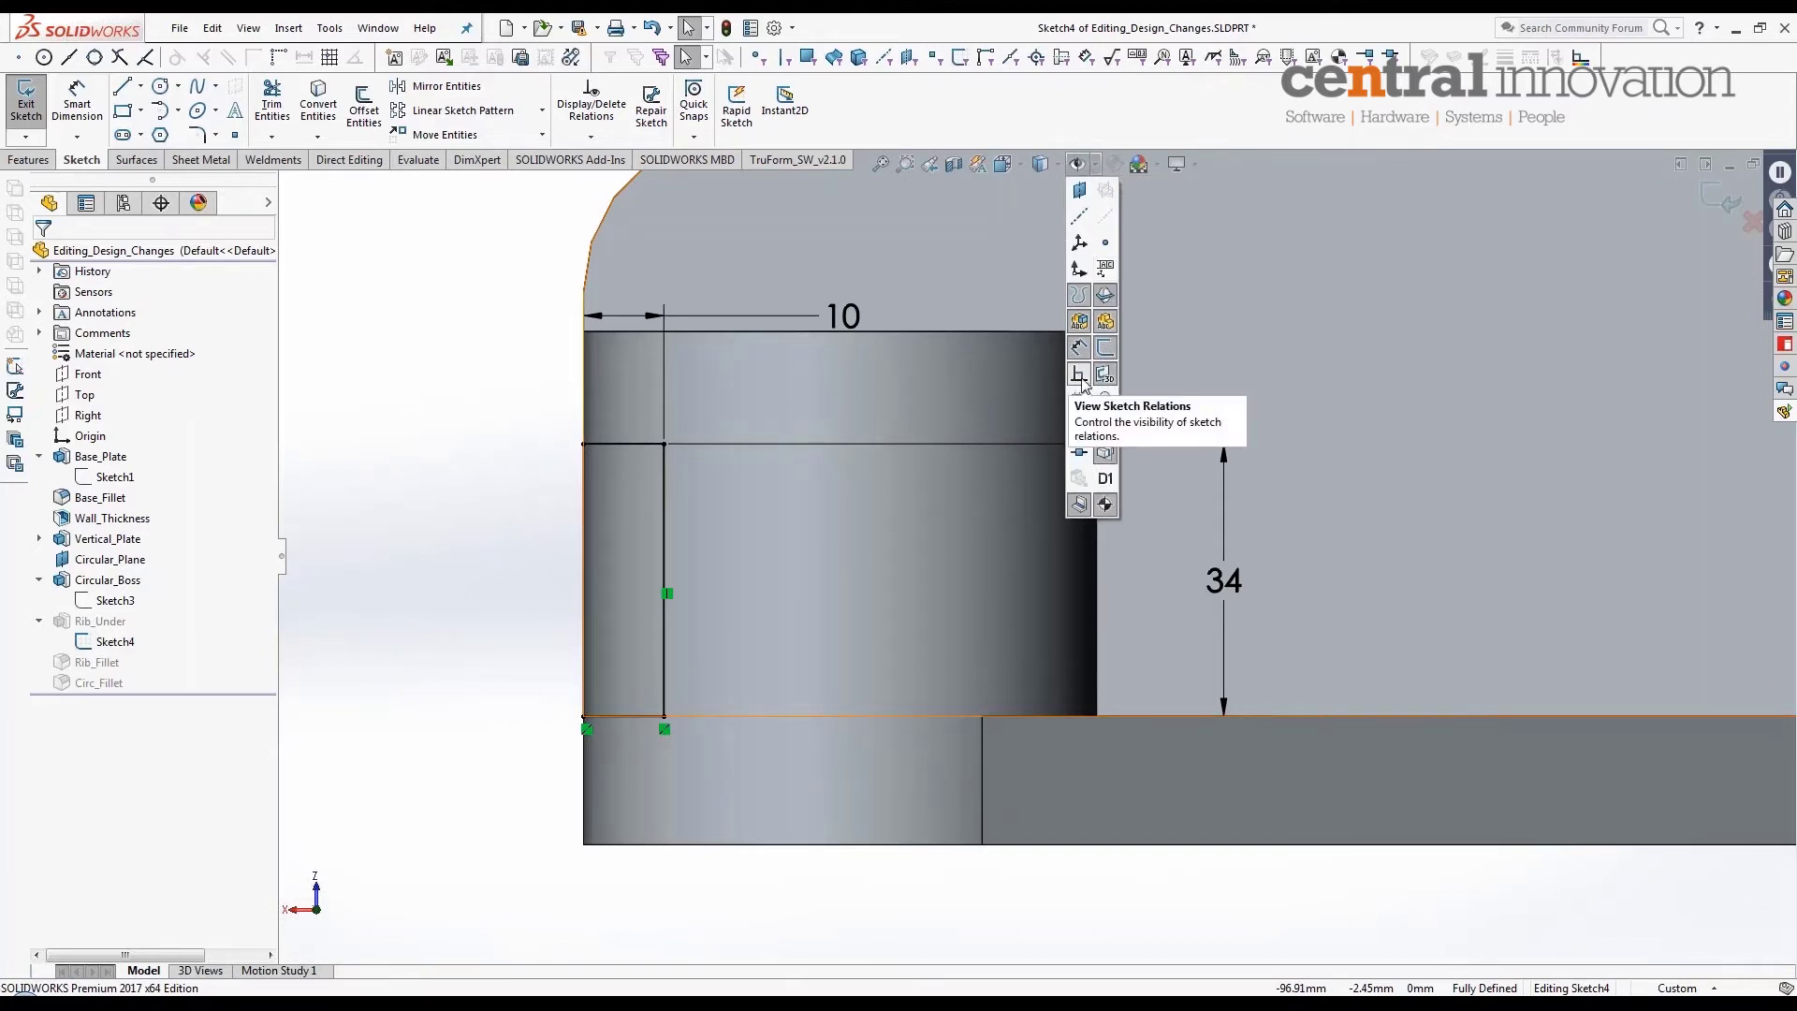
{"action": "left_click", "coordinate": [496, 423]}
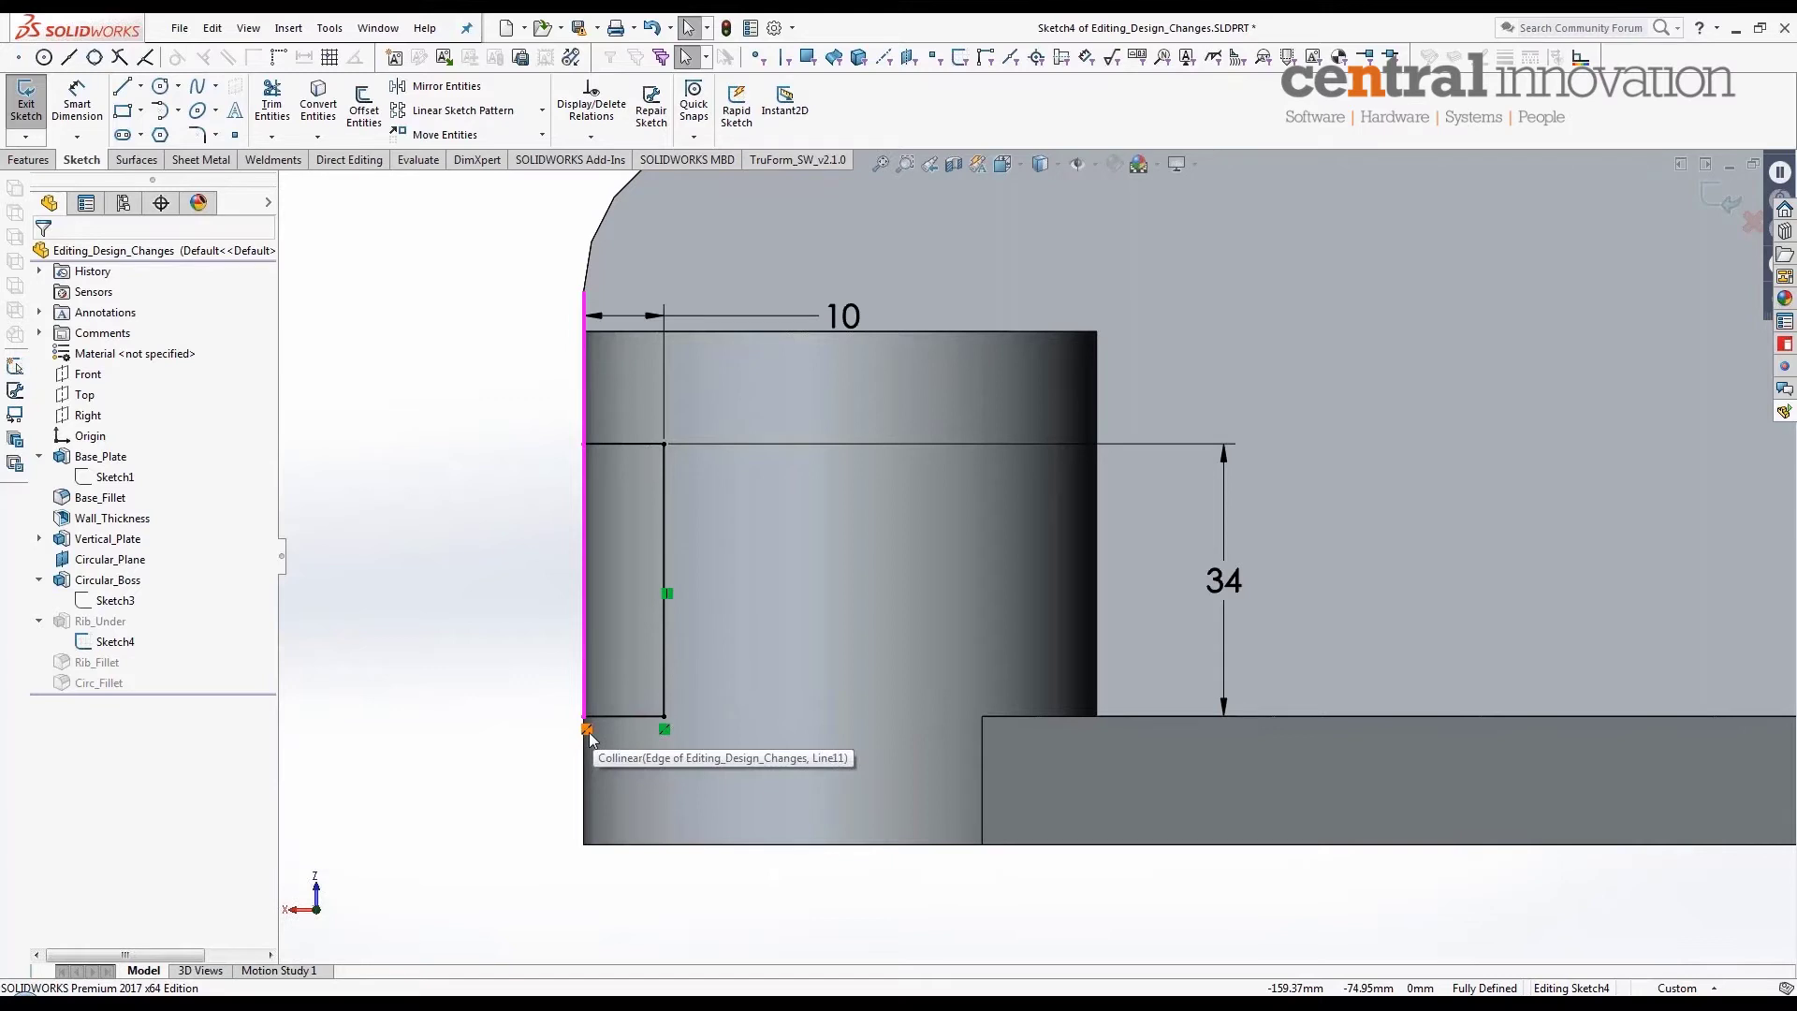
Step: Delete the collinear relation that ties the rib profile's outer vertical line to the model edge
{"action": "middle_click_drag", "start_coordinate": [589, 739], "coordinate": [553, 736]}
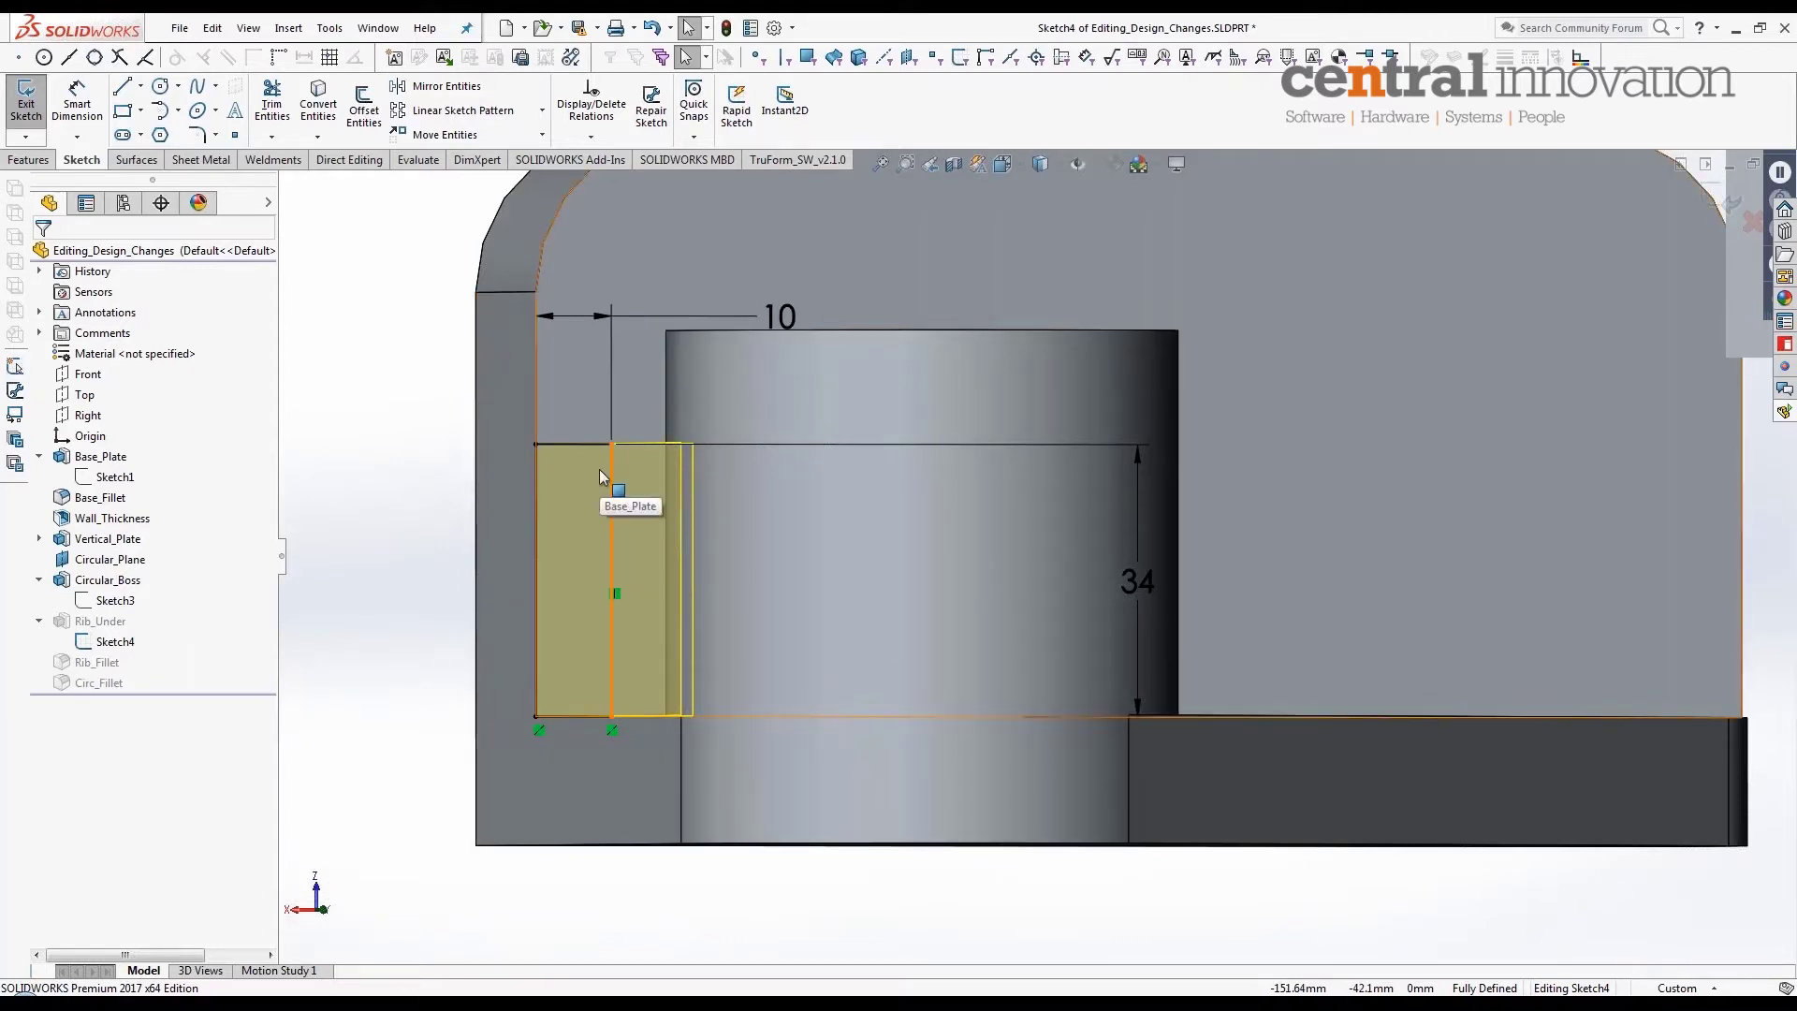
{"action": "scroll", "coordinate": [599, 469], "scroll_direction": "up", "scroll_amount": 5}
{"action": "scroll", "coordinate": [640, 649], "scroll_direction": "down", "scroll_amount": 7}
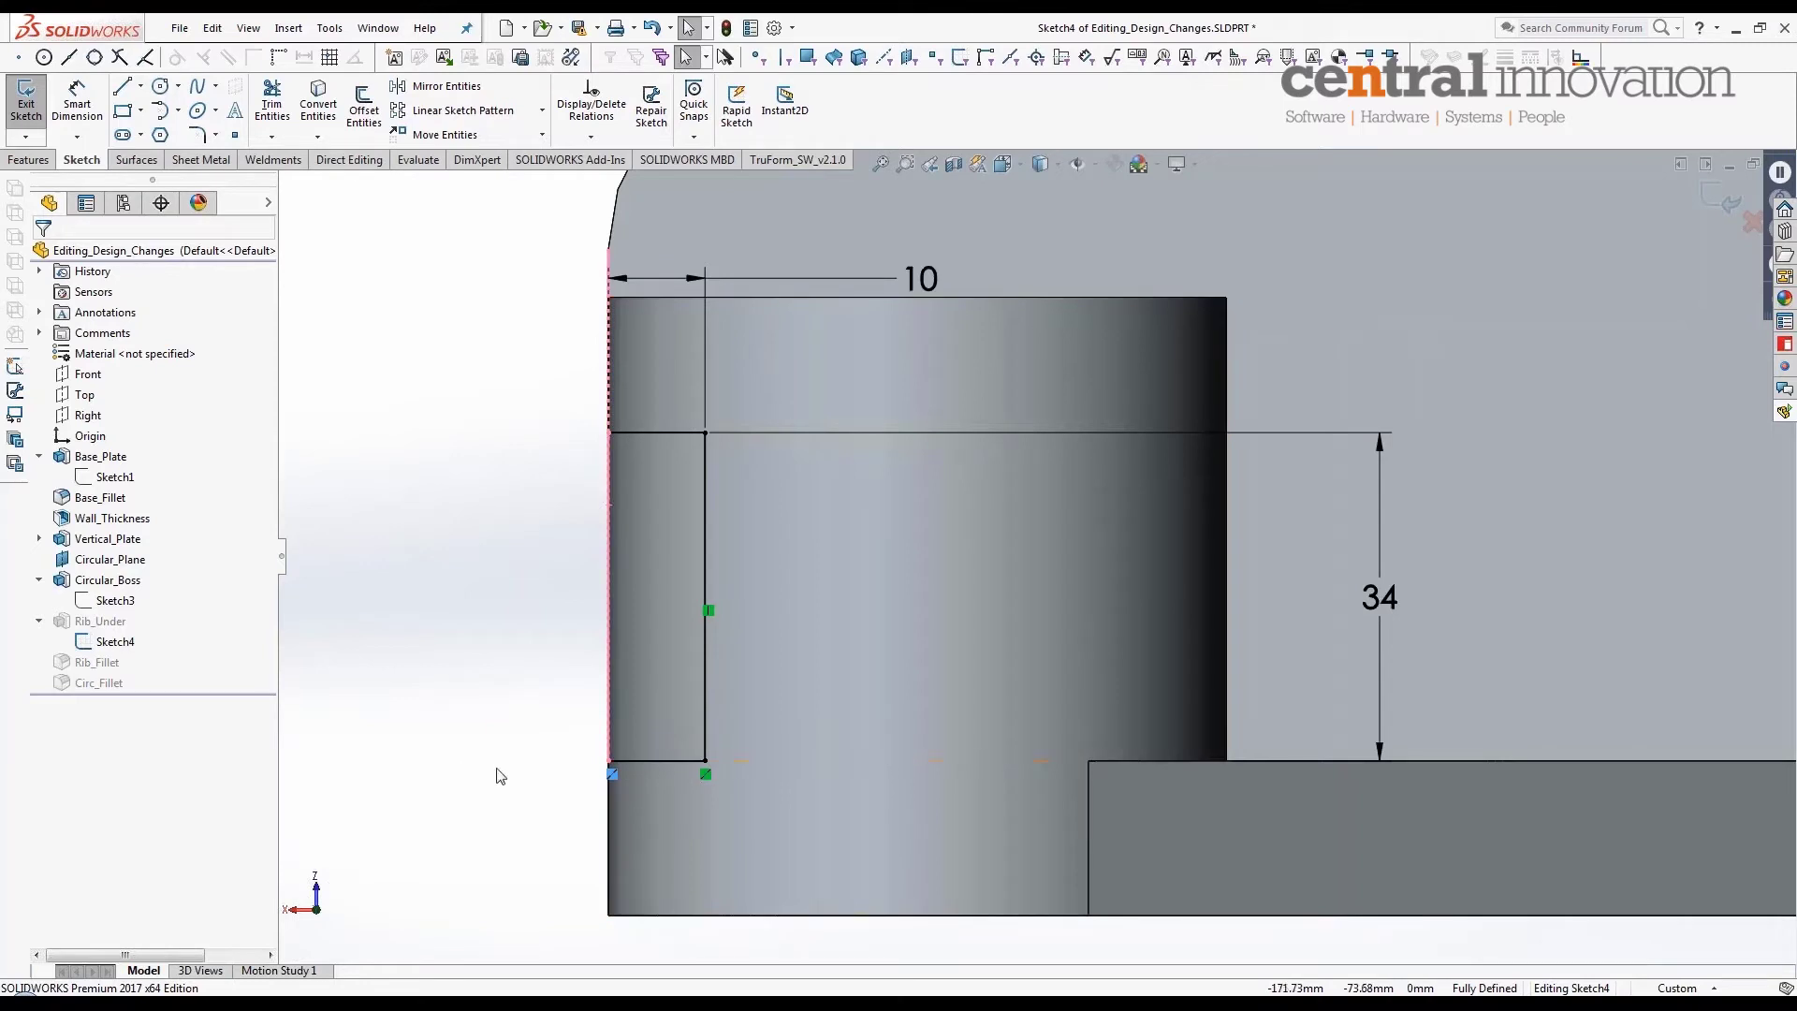
{"action": "key", "text": "Delete"}
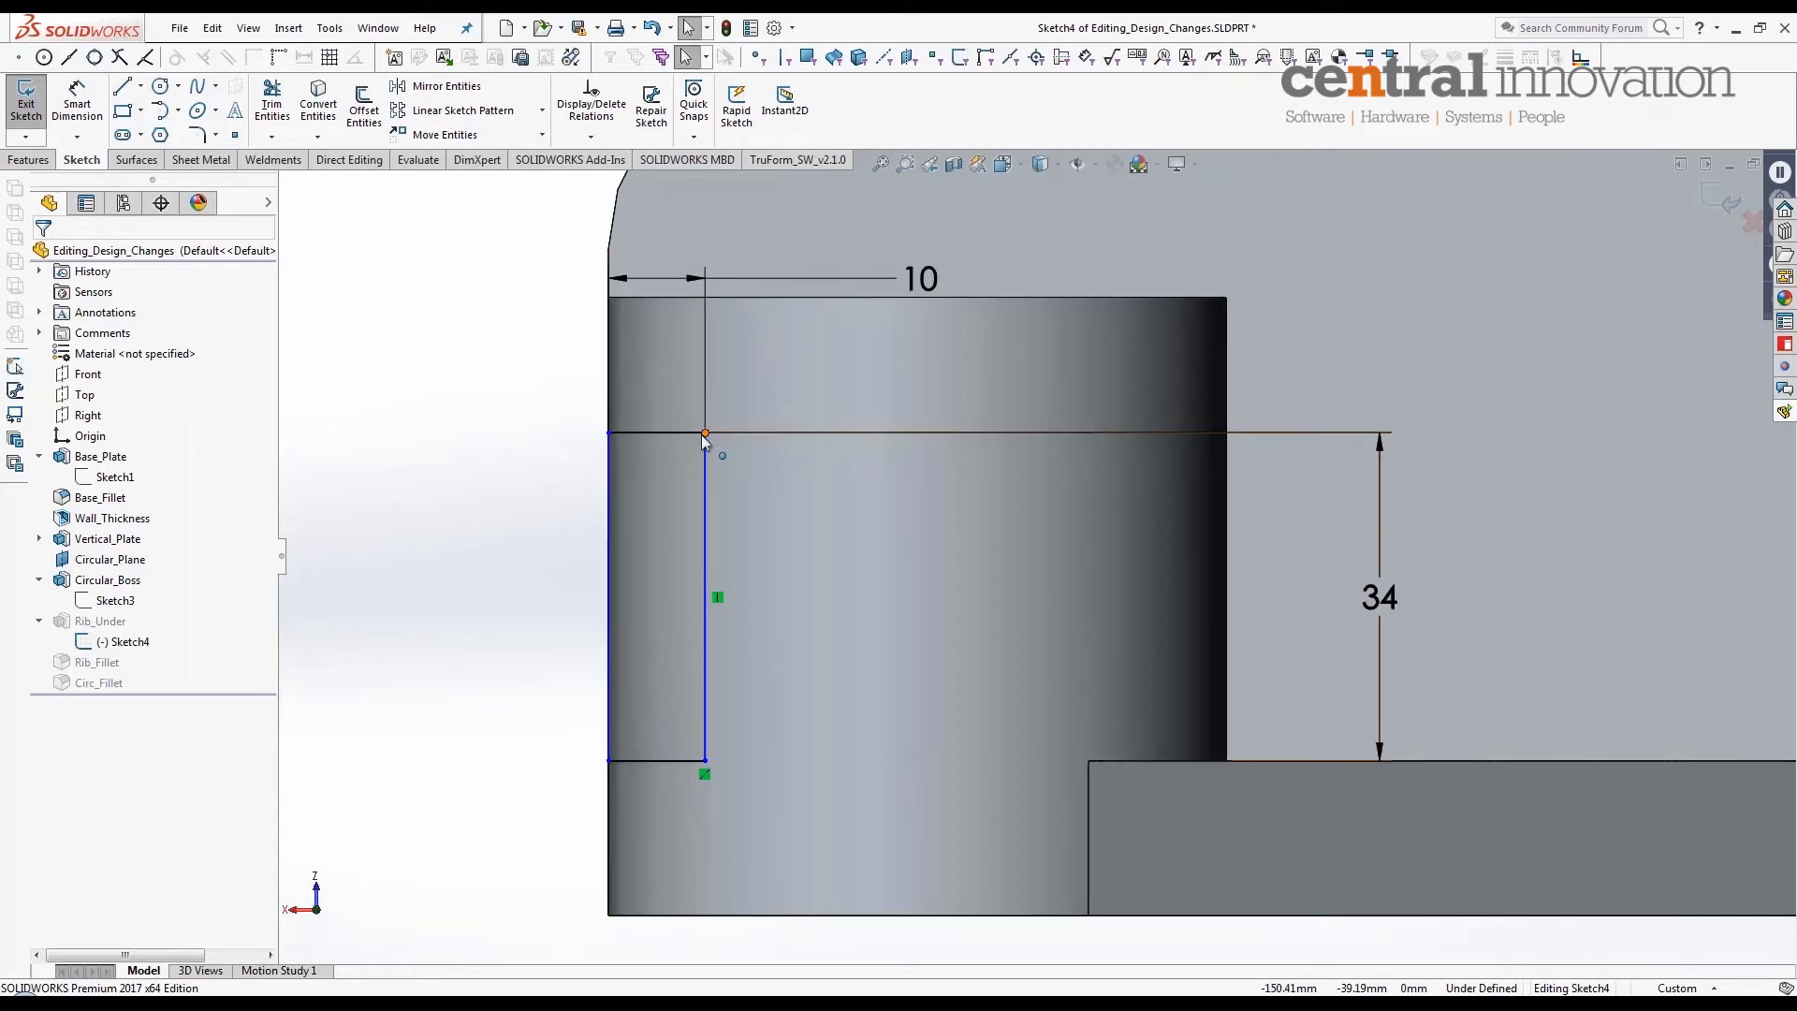
Step: Move the rib profile inward to the middle of Circular_Boss and delete its 10 mm and 34 mm dimensions
{"action": "mouse_move", "coordinate": [705, 436]}
{"action": "left_mouse_down"}
{"action": "mouse_move", "coordinate": [843, 442]}
{"action": "mouse_move", "coordinate": [858, 468]}
{"action": "mouse_move", "coordinate": [962, 508]}
{"action": "mouse_move", "coordinate": [795, 528]}
{"action": "mouse_move", "coordinate": [1034, 556]}
{"action": "mouse_move", "coordinate": [945, 587]}
{"action": "left_mouse_up"}
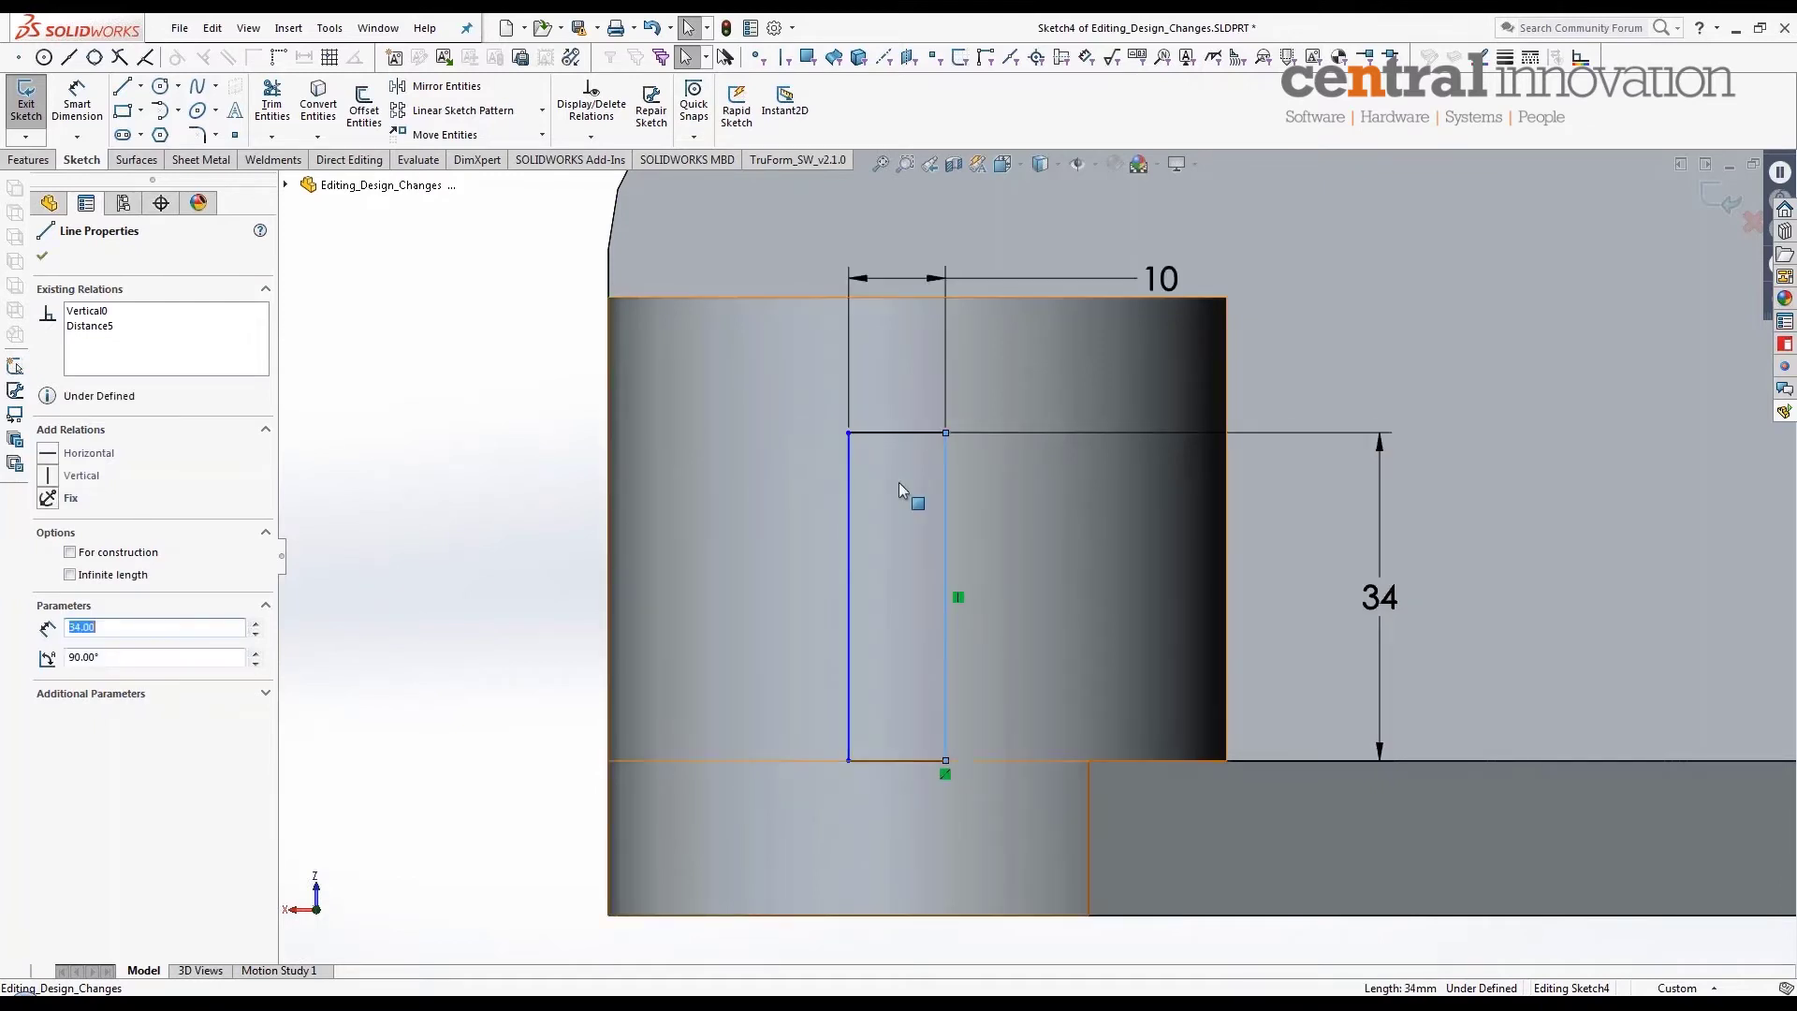
{"action": "scroll", "coordinate": [899, 481], "scroll_direction": "down", "scroll_amount": 3}
{"action": "scroll", "coordinate": [1217, 300], "scroll_direction": "up", "scroll_amount": 2}
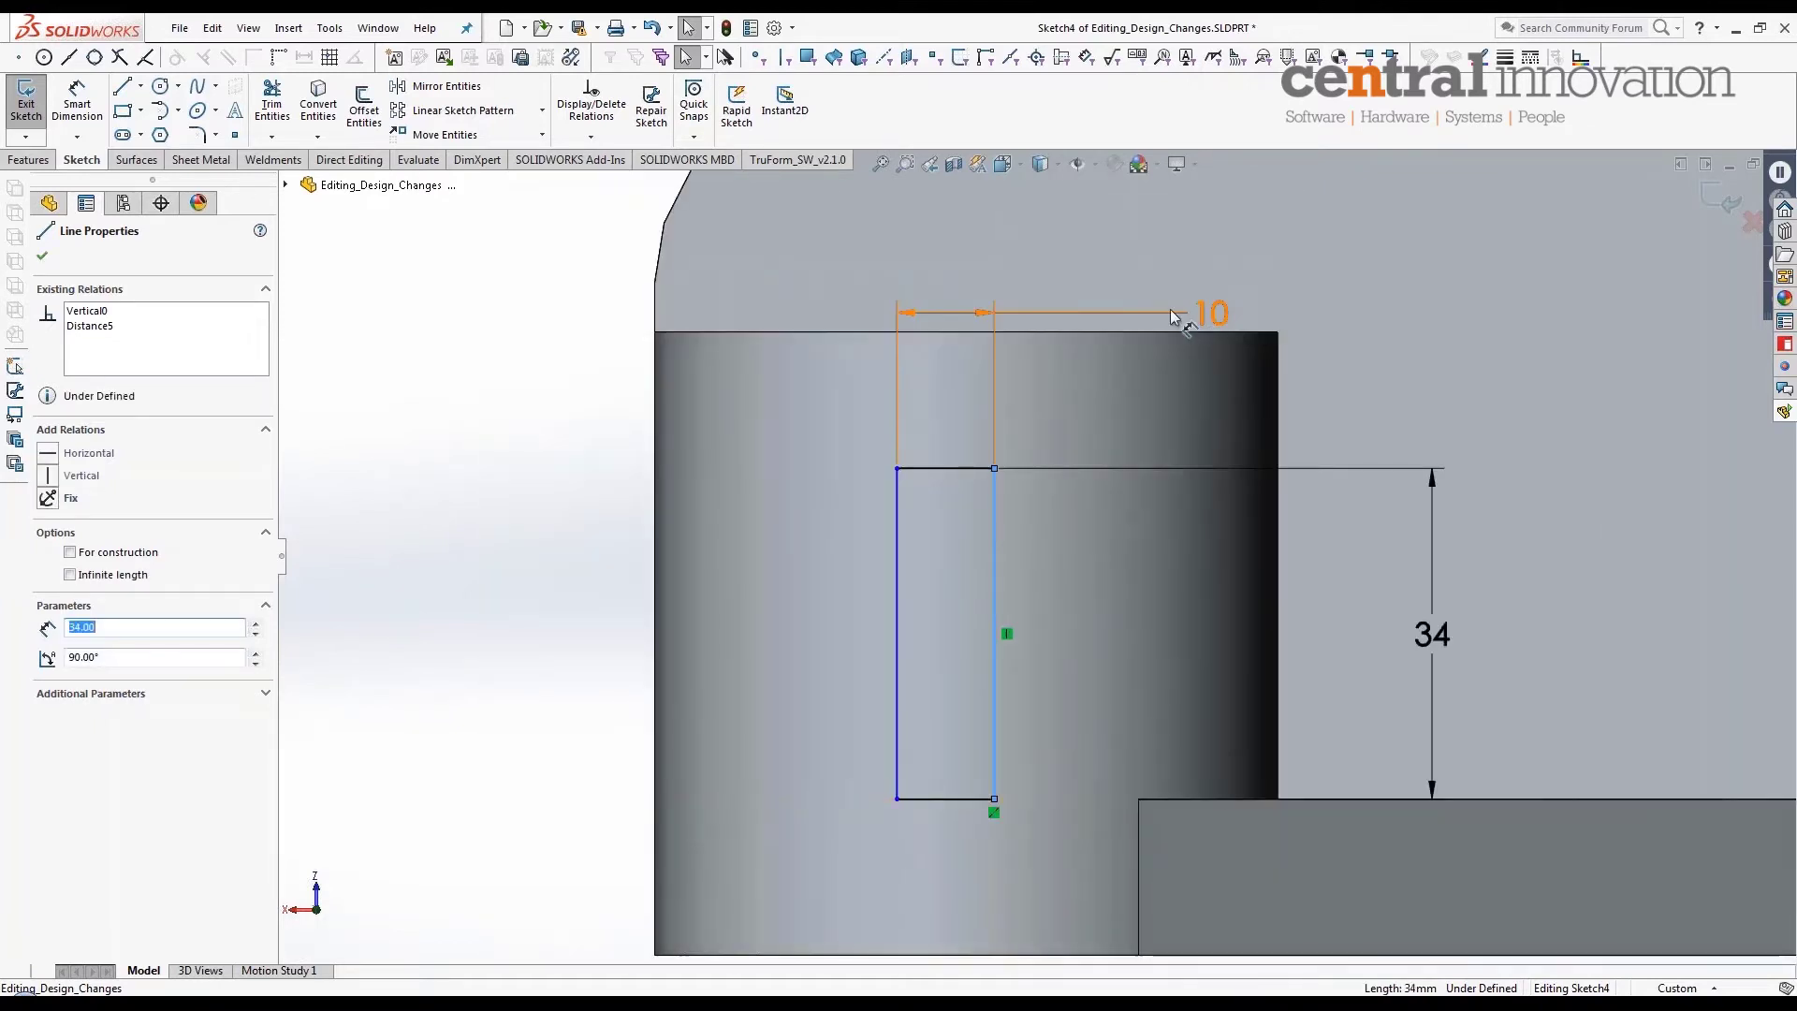
{"action": "left_click", "coordinate": [1210, 313]}
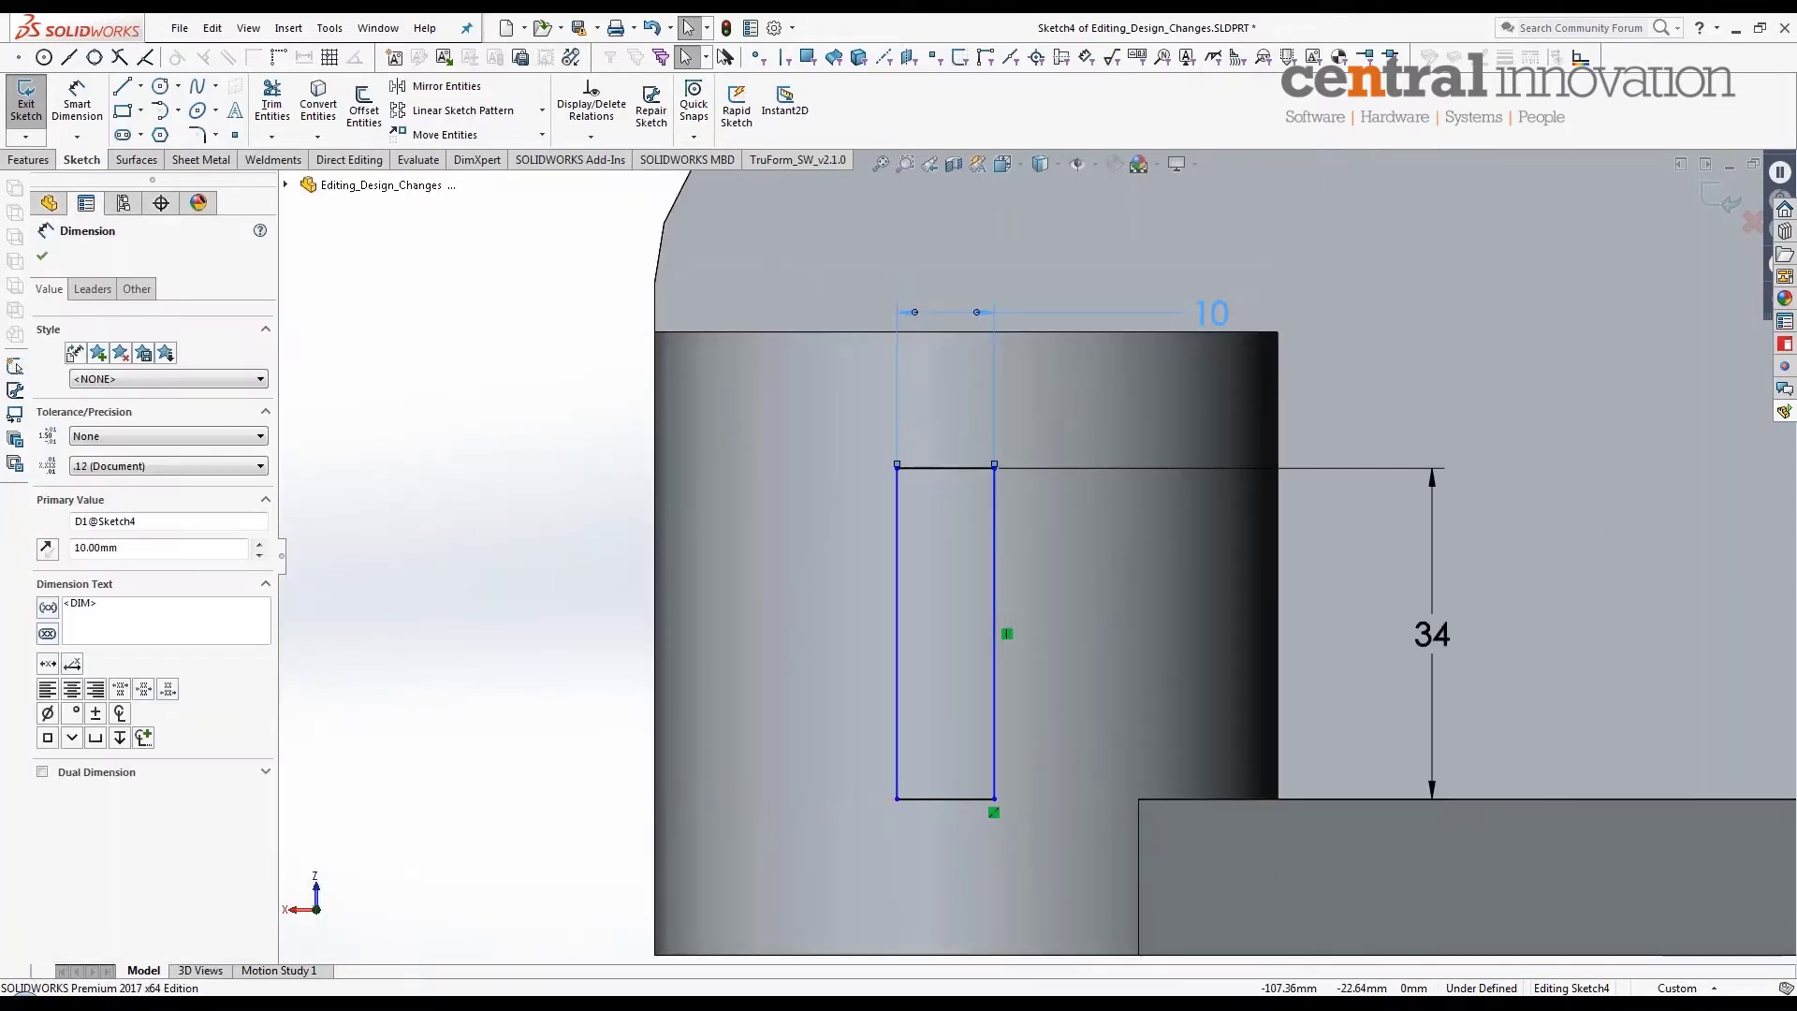
{"action": "left_click", "coordinate": [1415, 638]}
{"action": "key", "text": "Delete"}
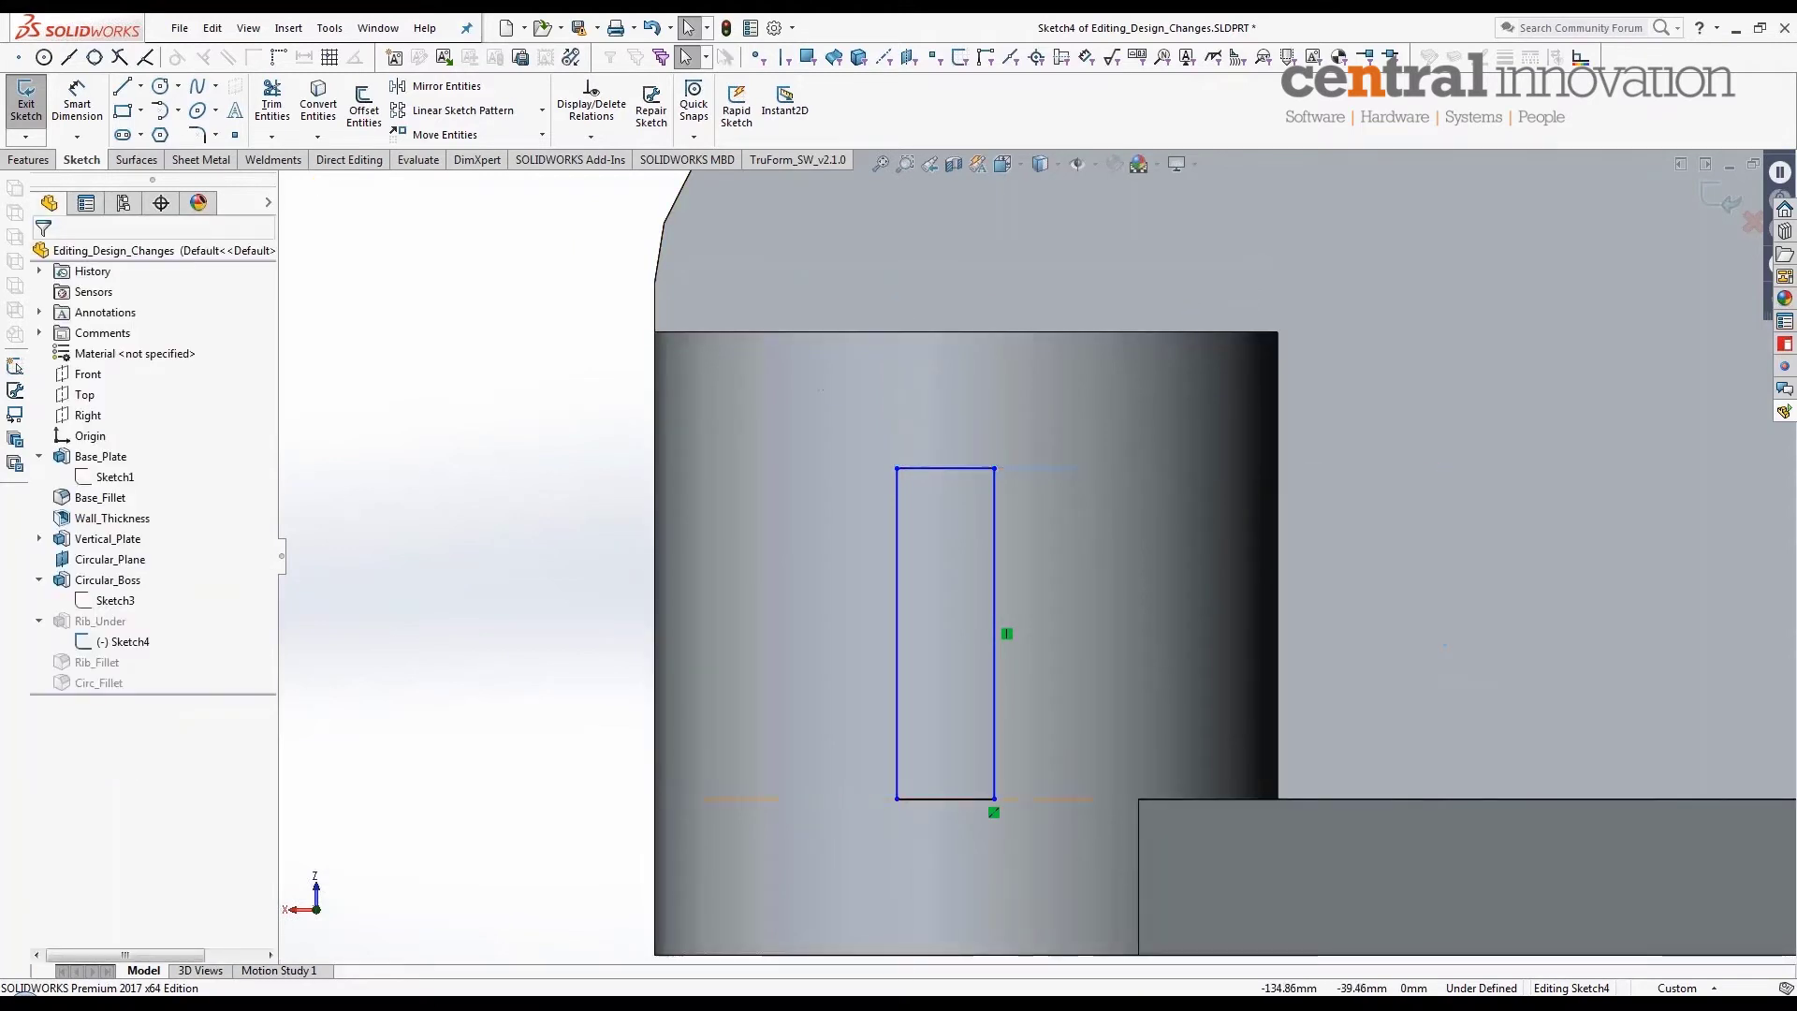
Step: Draw a tangent arc joining the two endpoints of the rib profile's short line farthest from the plate
{"action": "left_click", "coordinate": [178, 111]}
{"action": "left_click", "coordinate": [209, 156]}
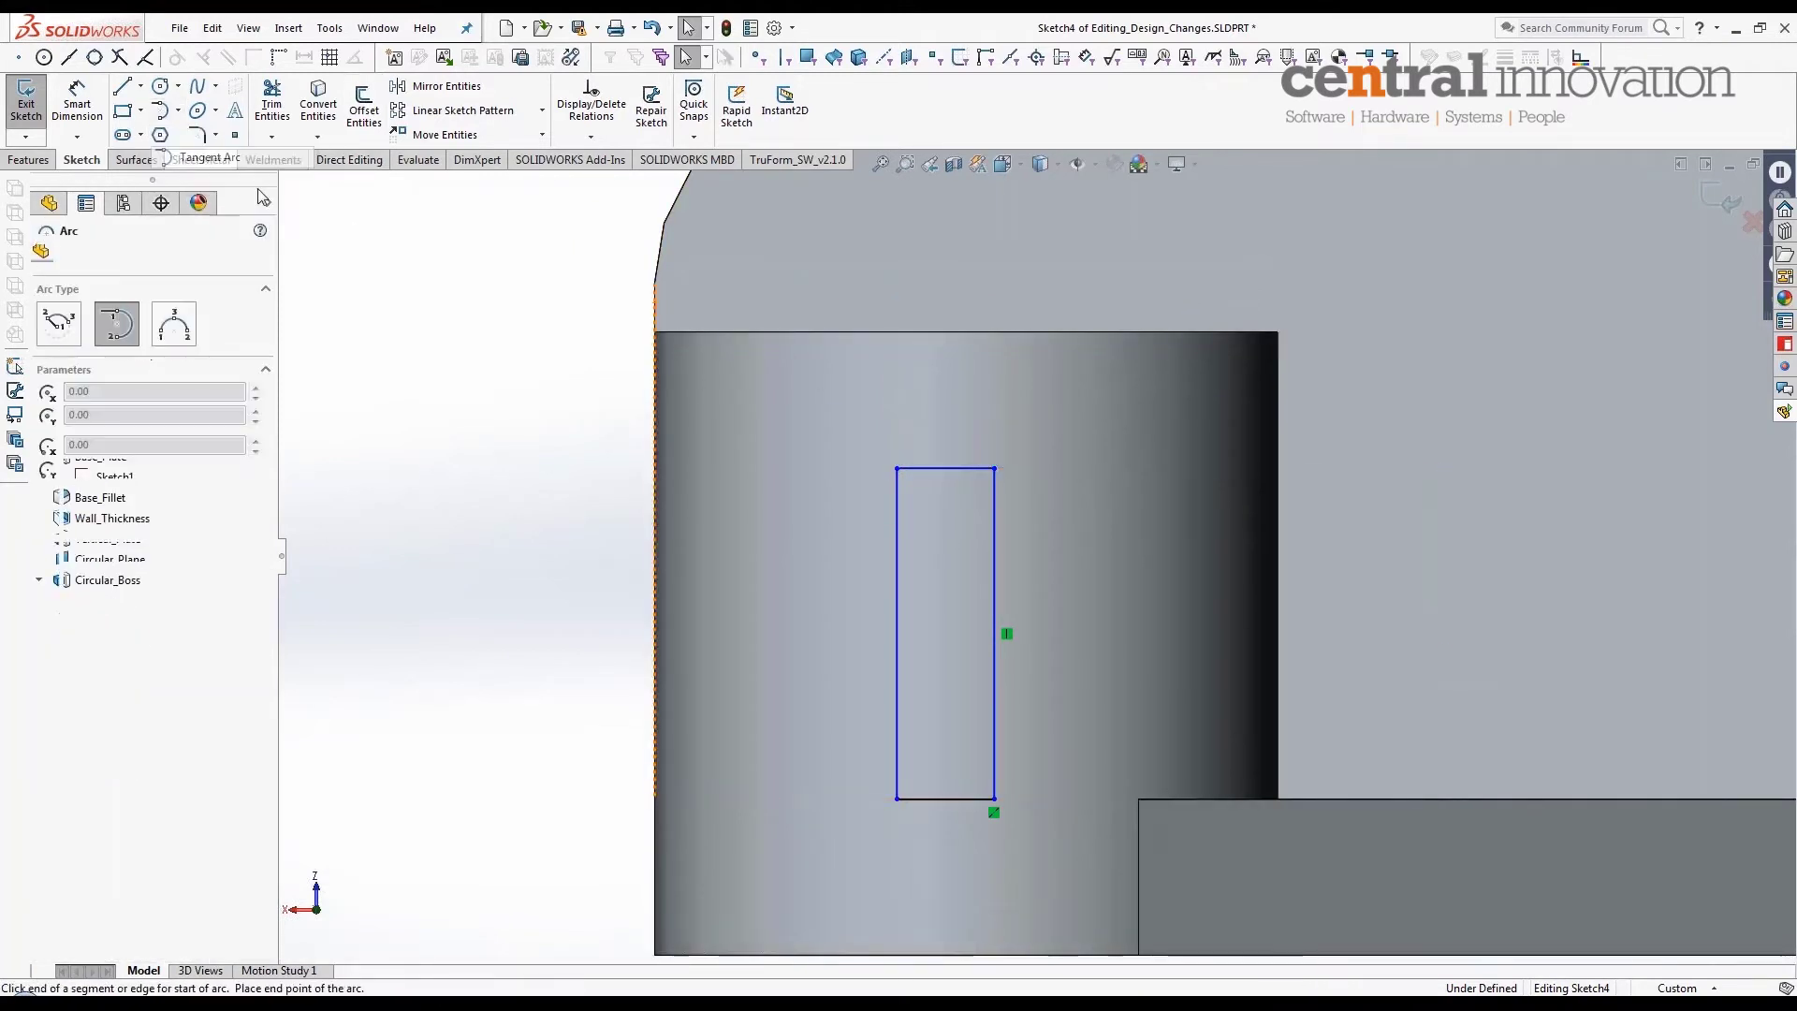
{"action": "left_click", "coordinate": [898, 469]}
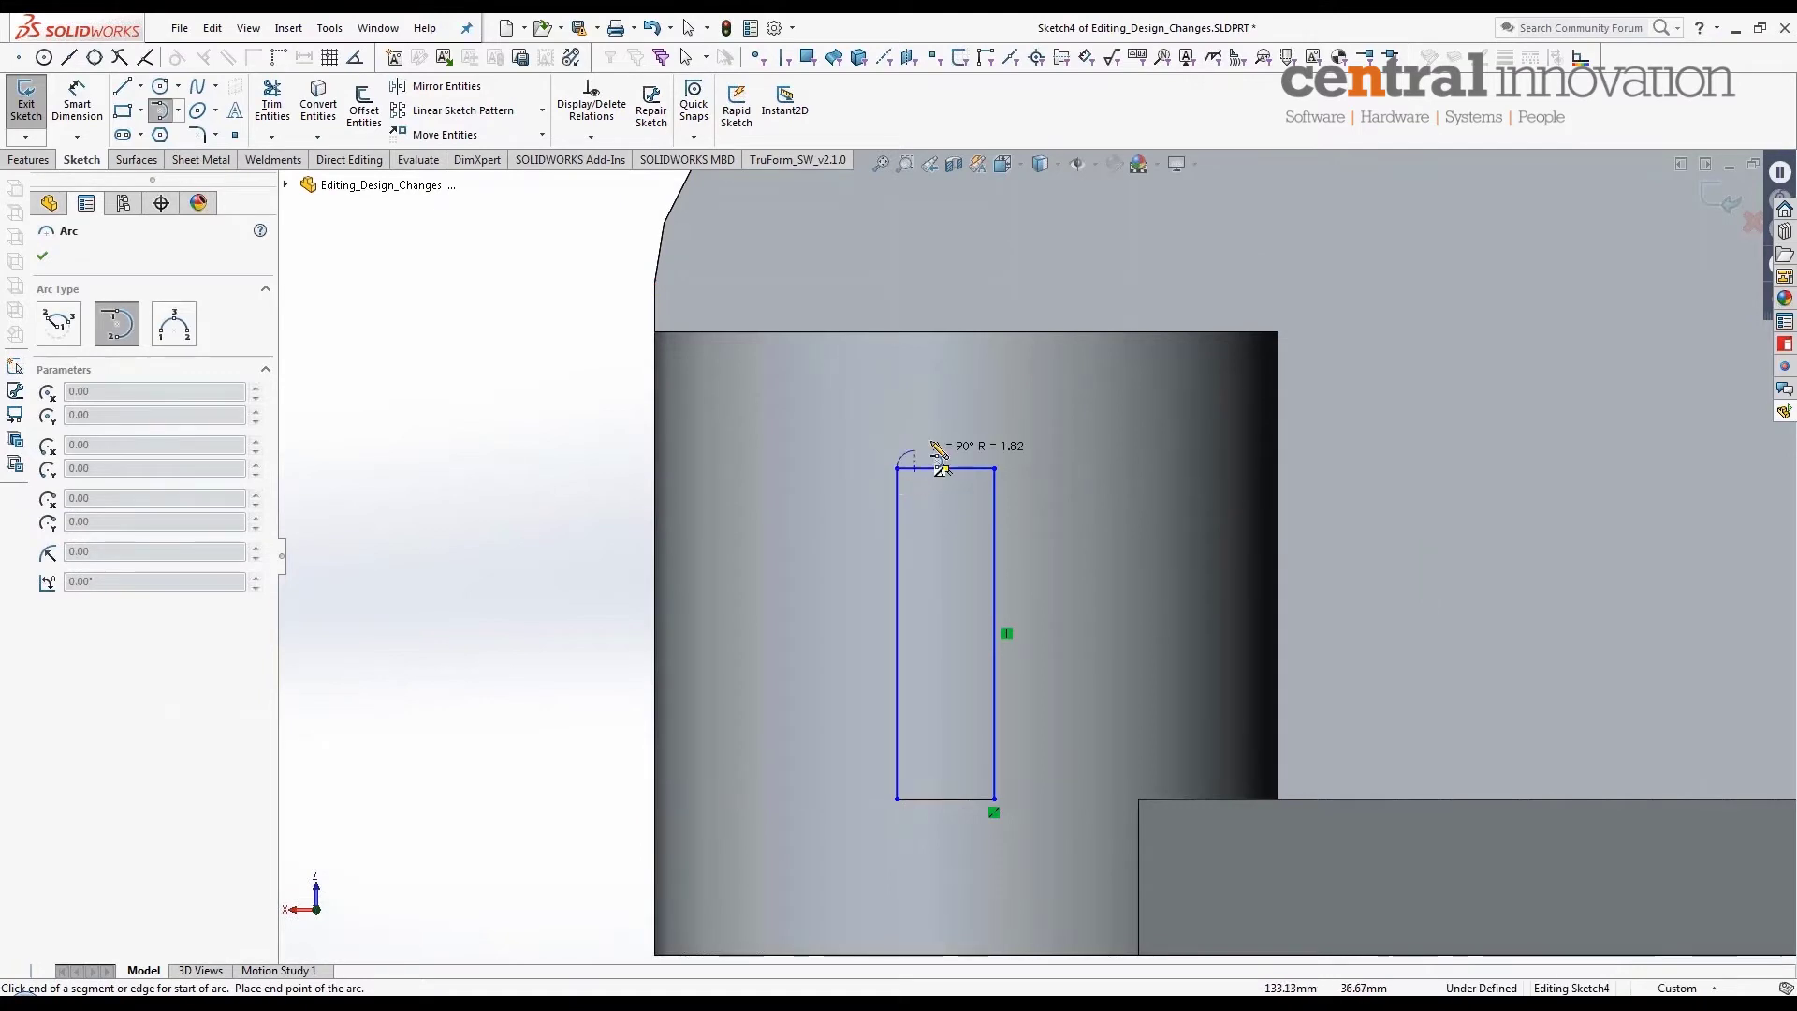
{"action": "left_click", "coordinate": [996, 471]}
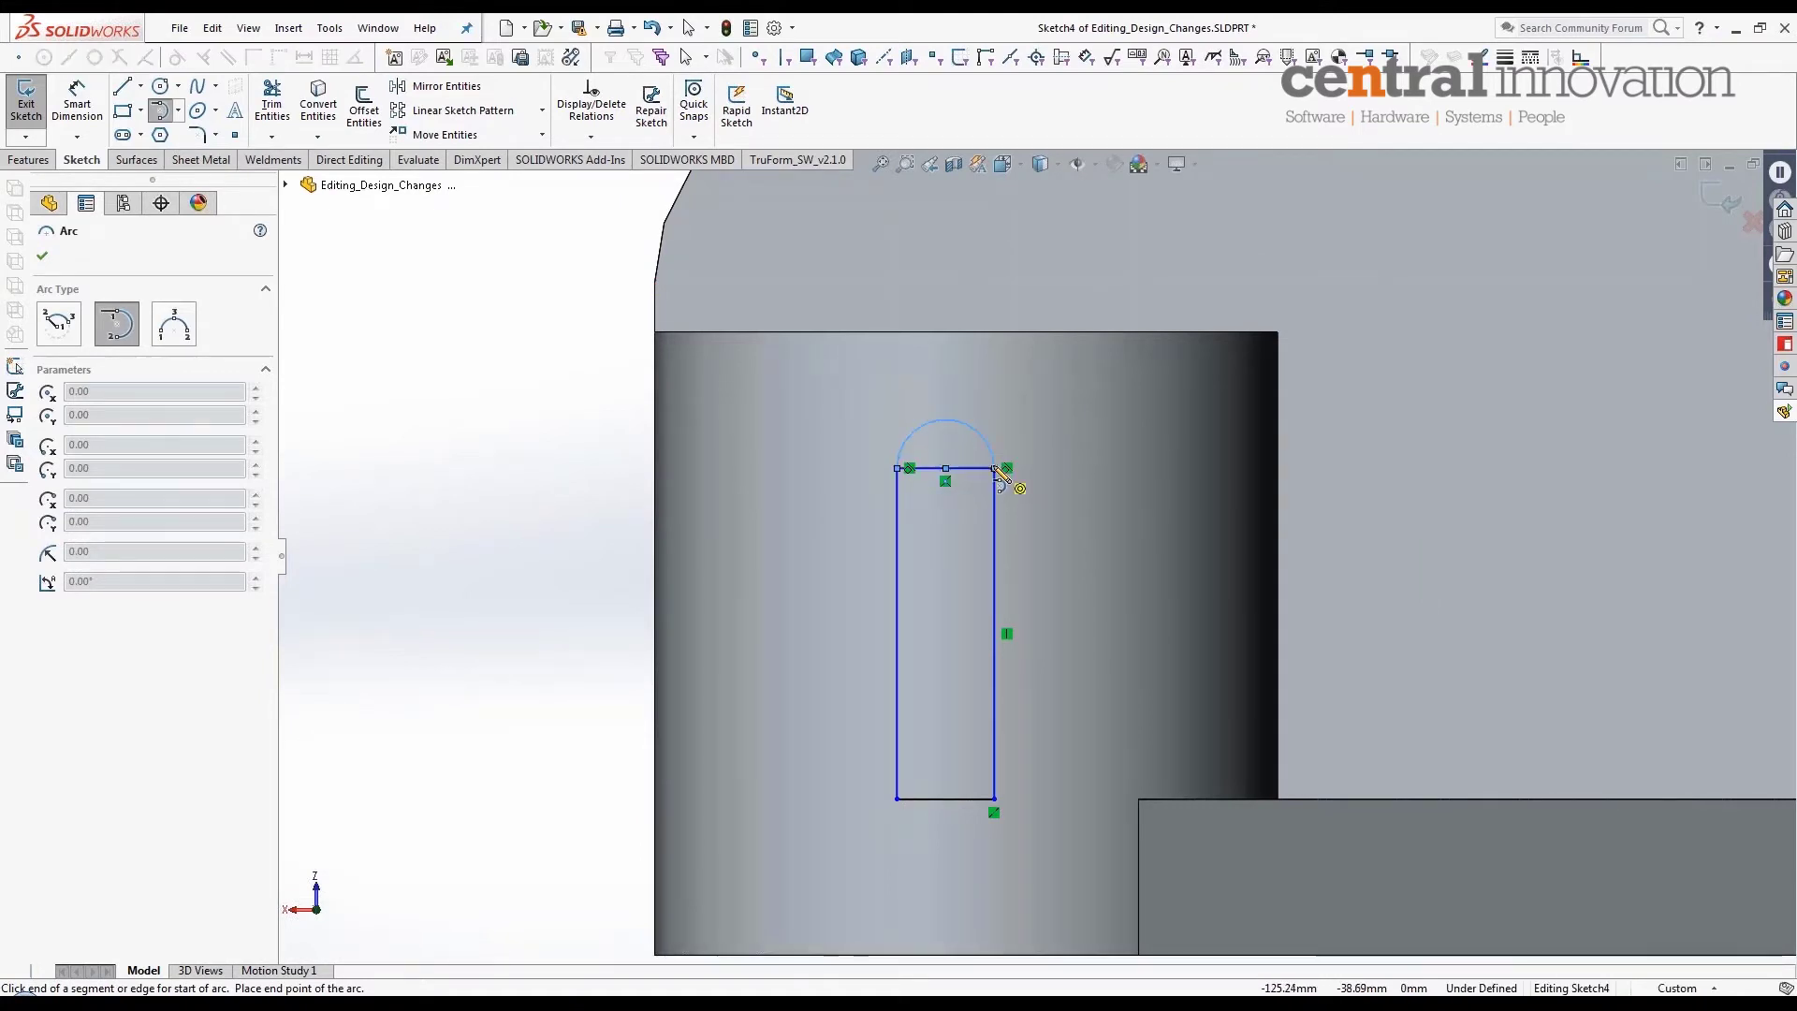
{"action": "key", "text": "Escape"}
{"action": "scroll", "coordinate": [950, 493], "scroll_direction": "down", "scroll_amount": 2}
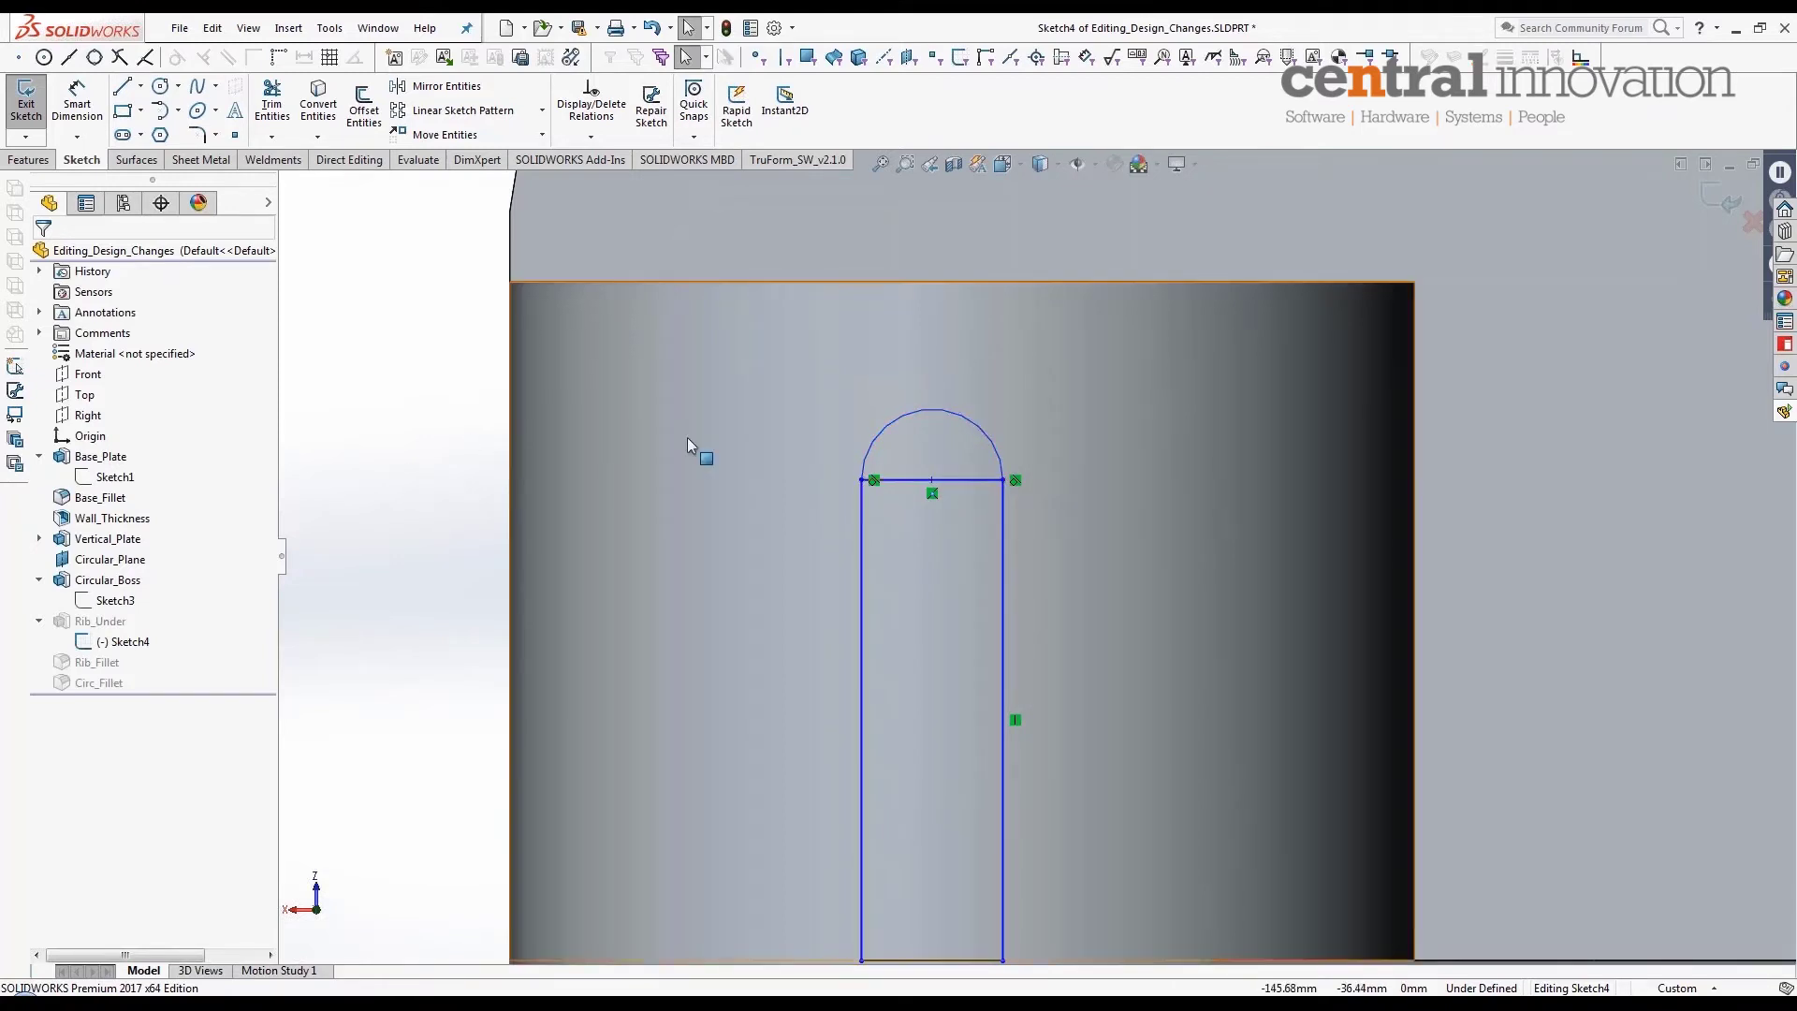
Step: Convert the straight line closing the arc on the rib profile to construction geometry
{"action": "left_click", "coordinate": [981, 481]}
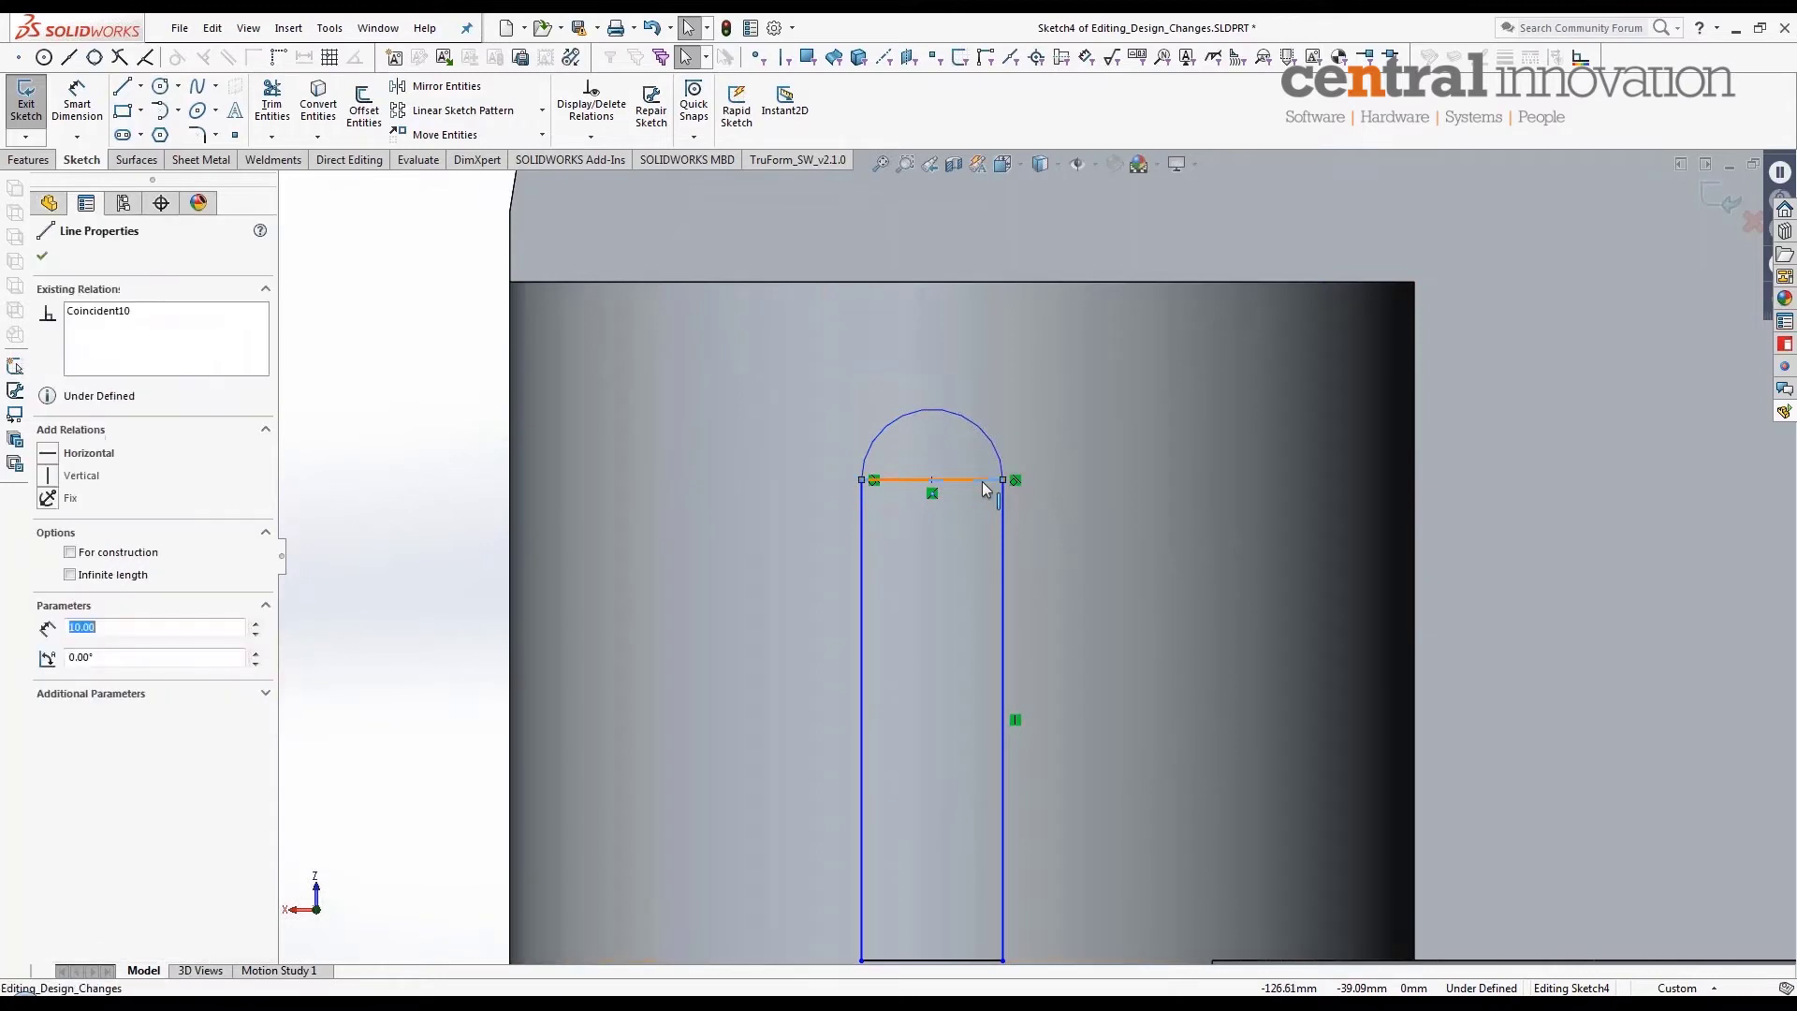
{"action": "right_click", "coordinate": [981, 481]}
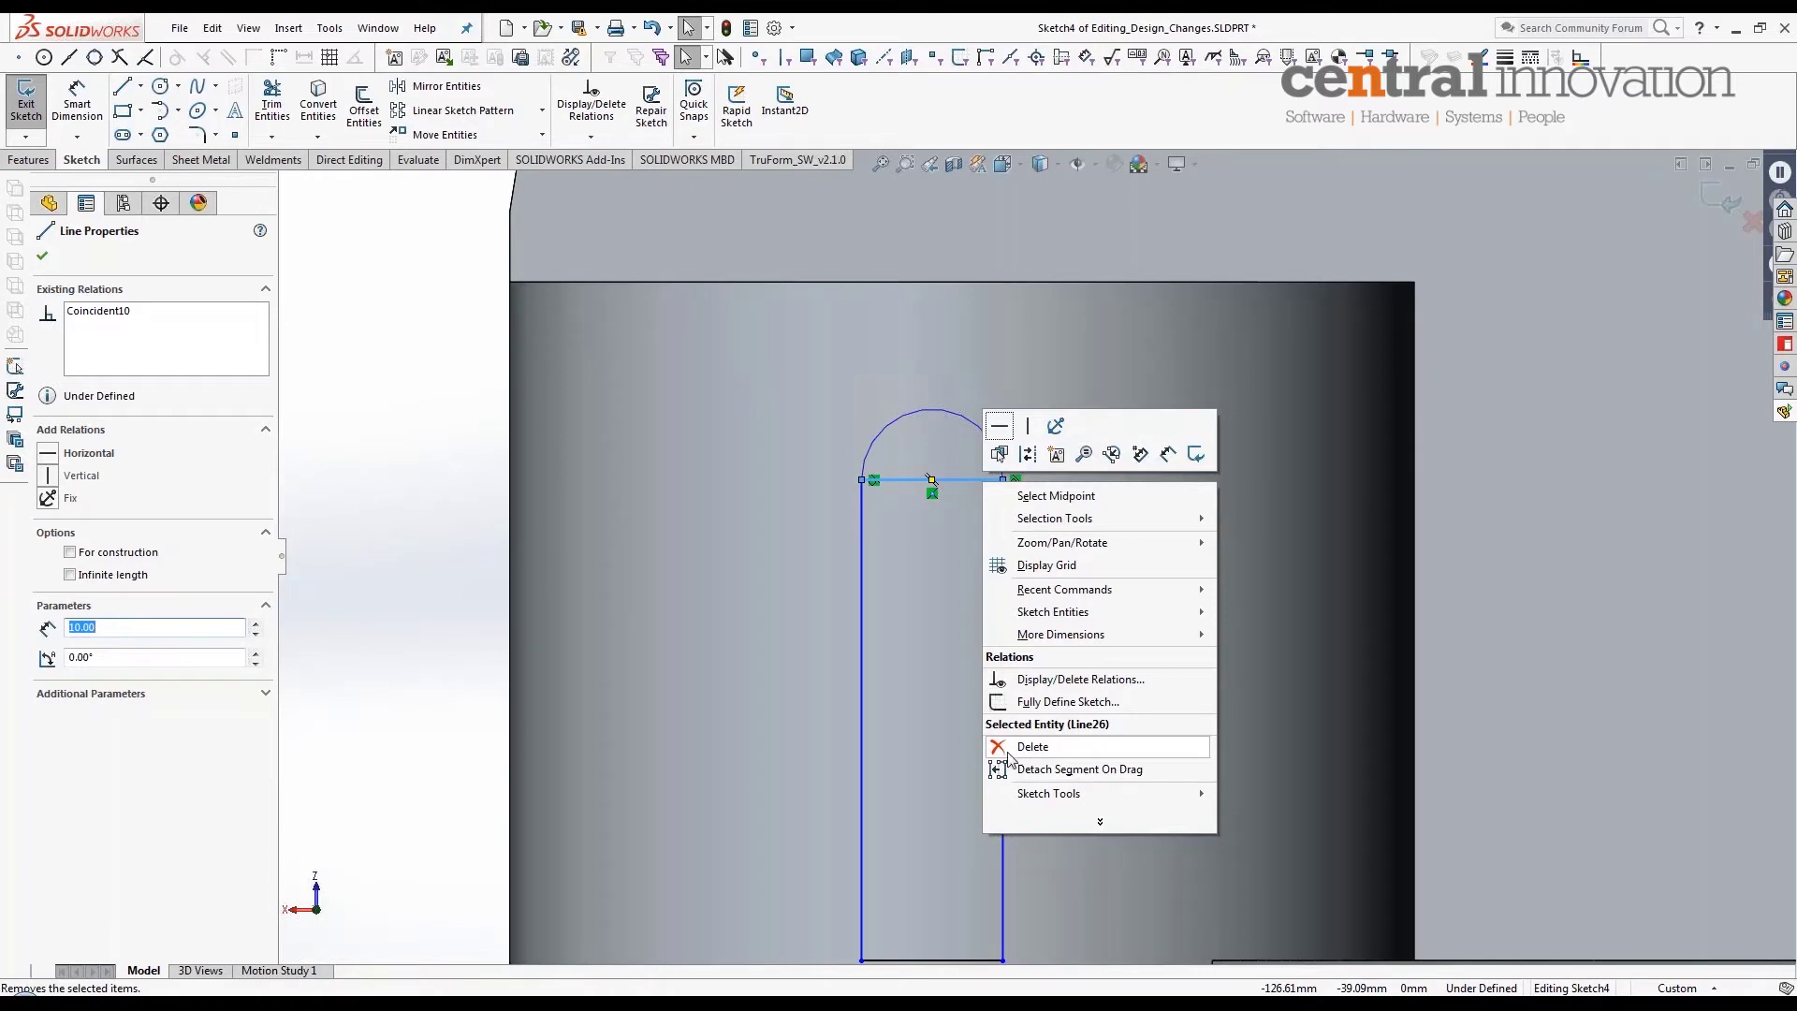
{"action": "left_click", "coordinate": [1028, 456]}
{"action": "scroll", "coordinate": [980, 505], "scroll_direction": "up", "scroll_amount": 1}
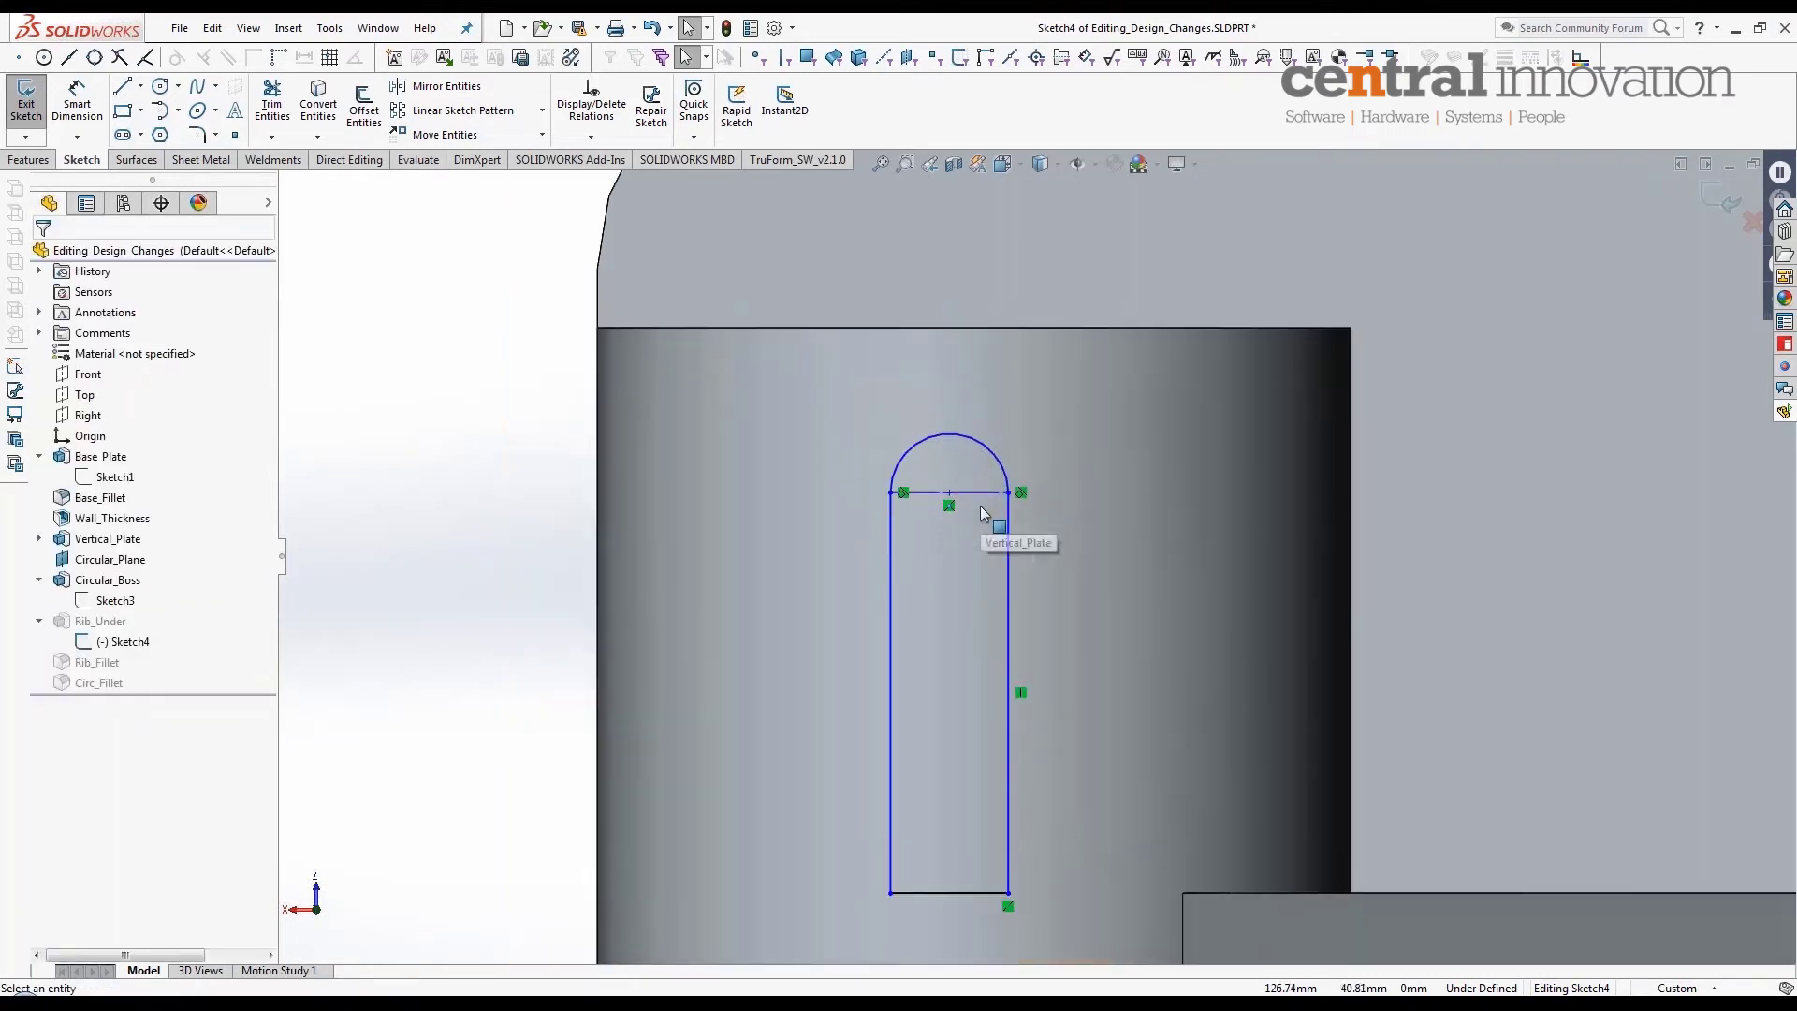
{"action": "scroll", "coordinate": [991, 517], "scroll_direction": "down", "scroll_amount": 1}
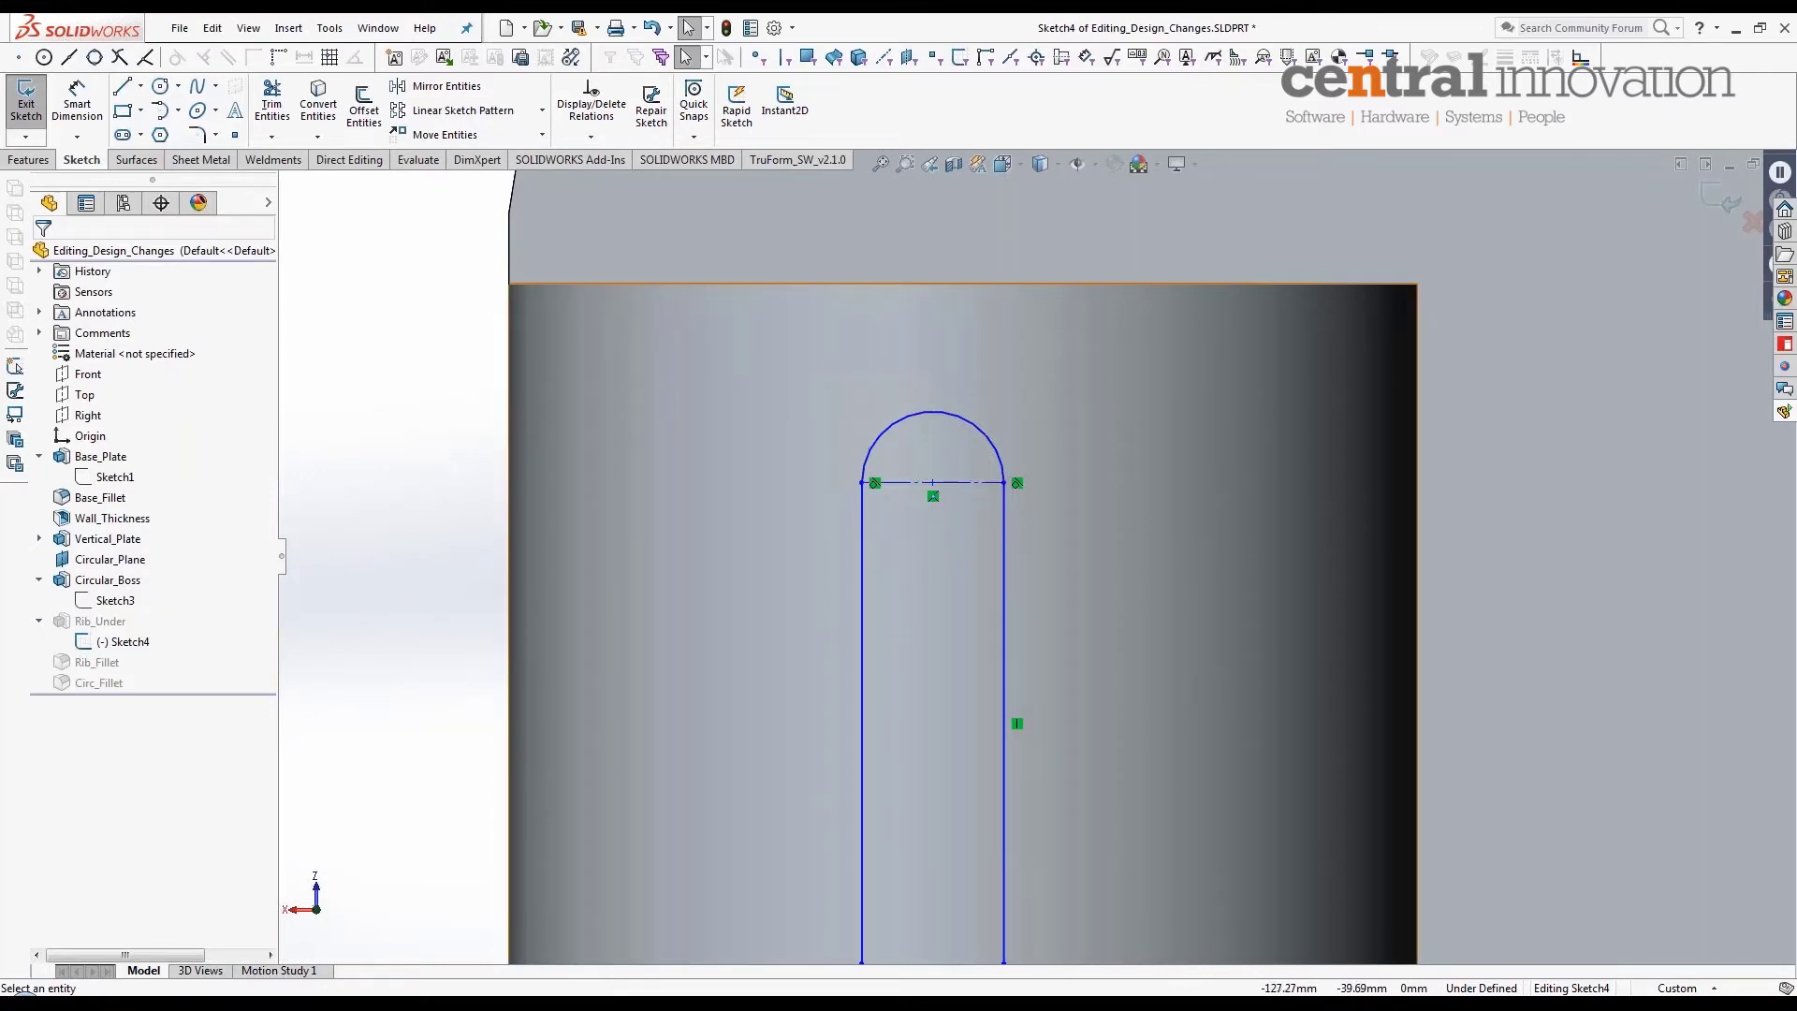
{"action": "scroll", "coordinate": [980, 496], "scroll_direction": "up", "scroll_amount": 1}
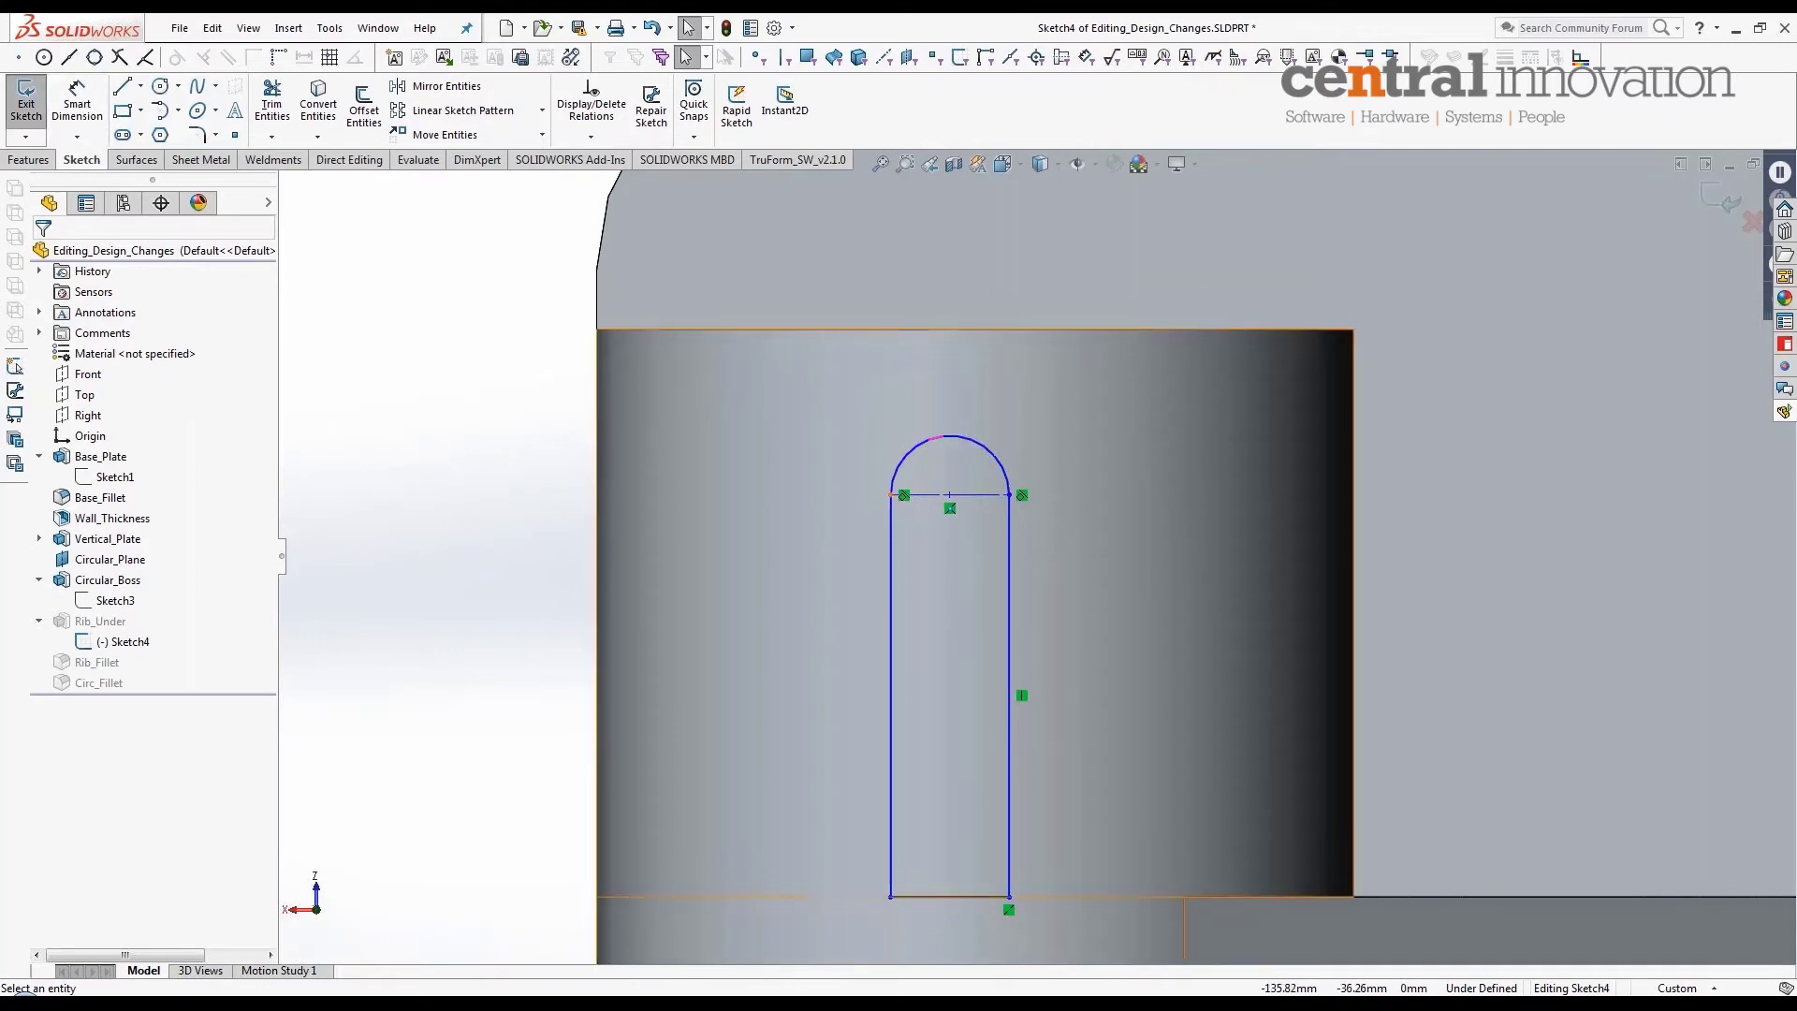
Step: Dimension the radius of the rib profile's arc as 8 mm
{"action": "key", "text": "d"}
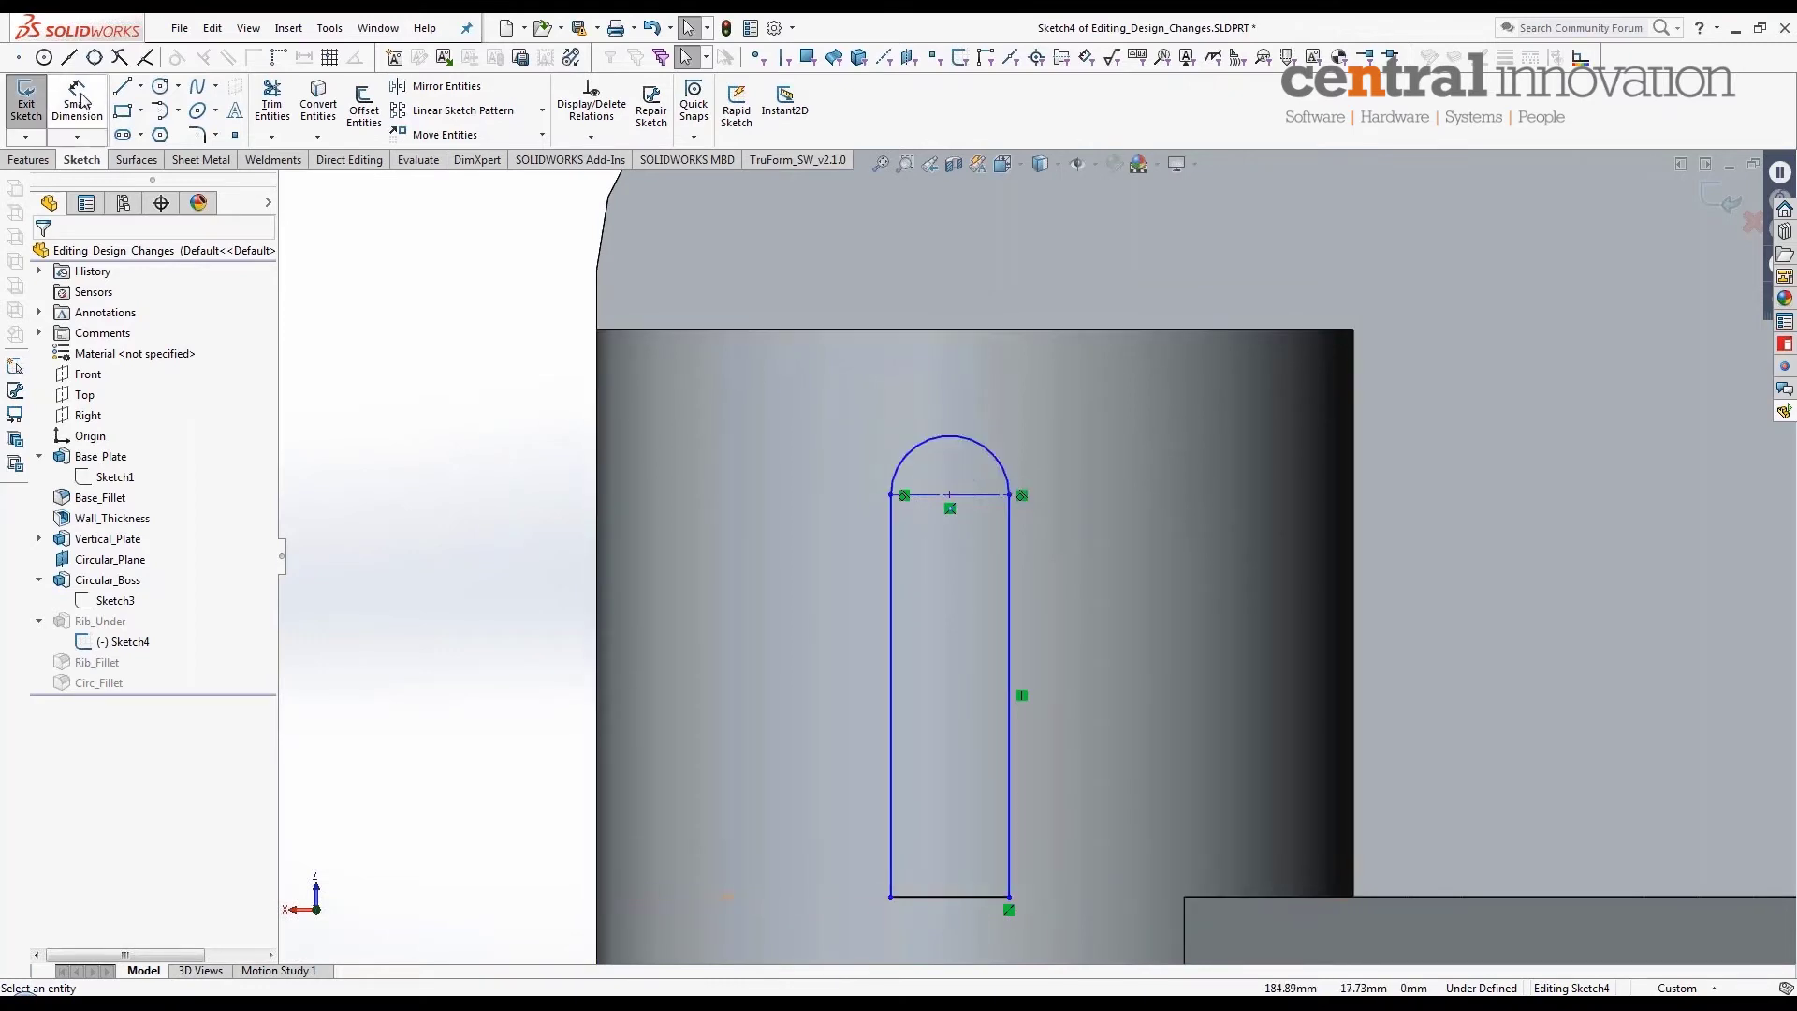
{"action": "left_click", "coordinate": [993, 453]}
{"action": "left_click", "coordinate": [1140, 404]}
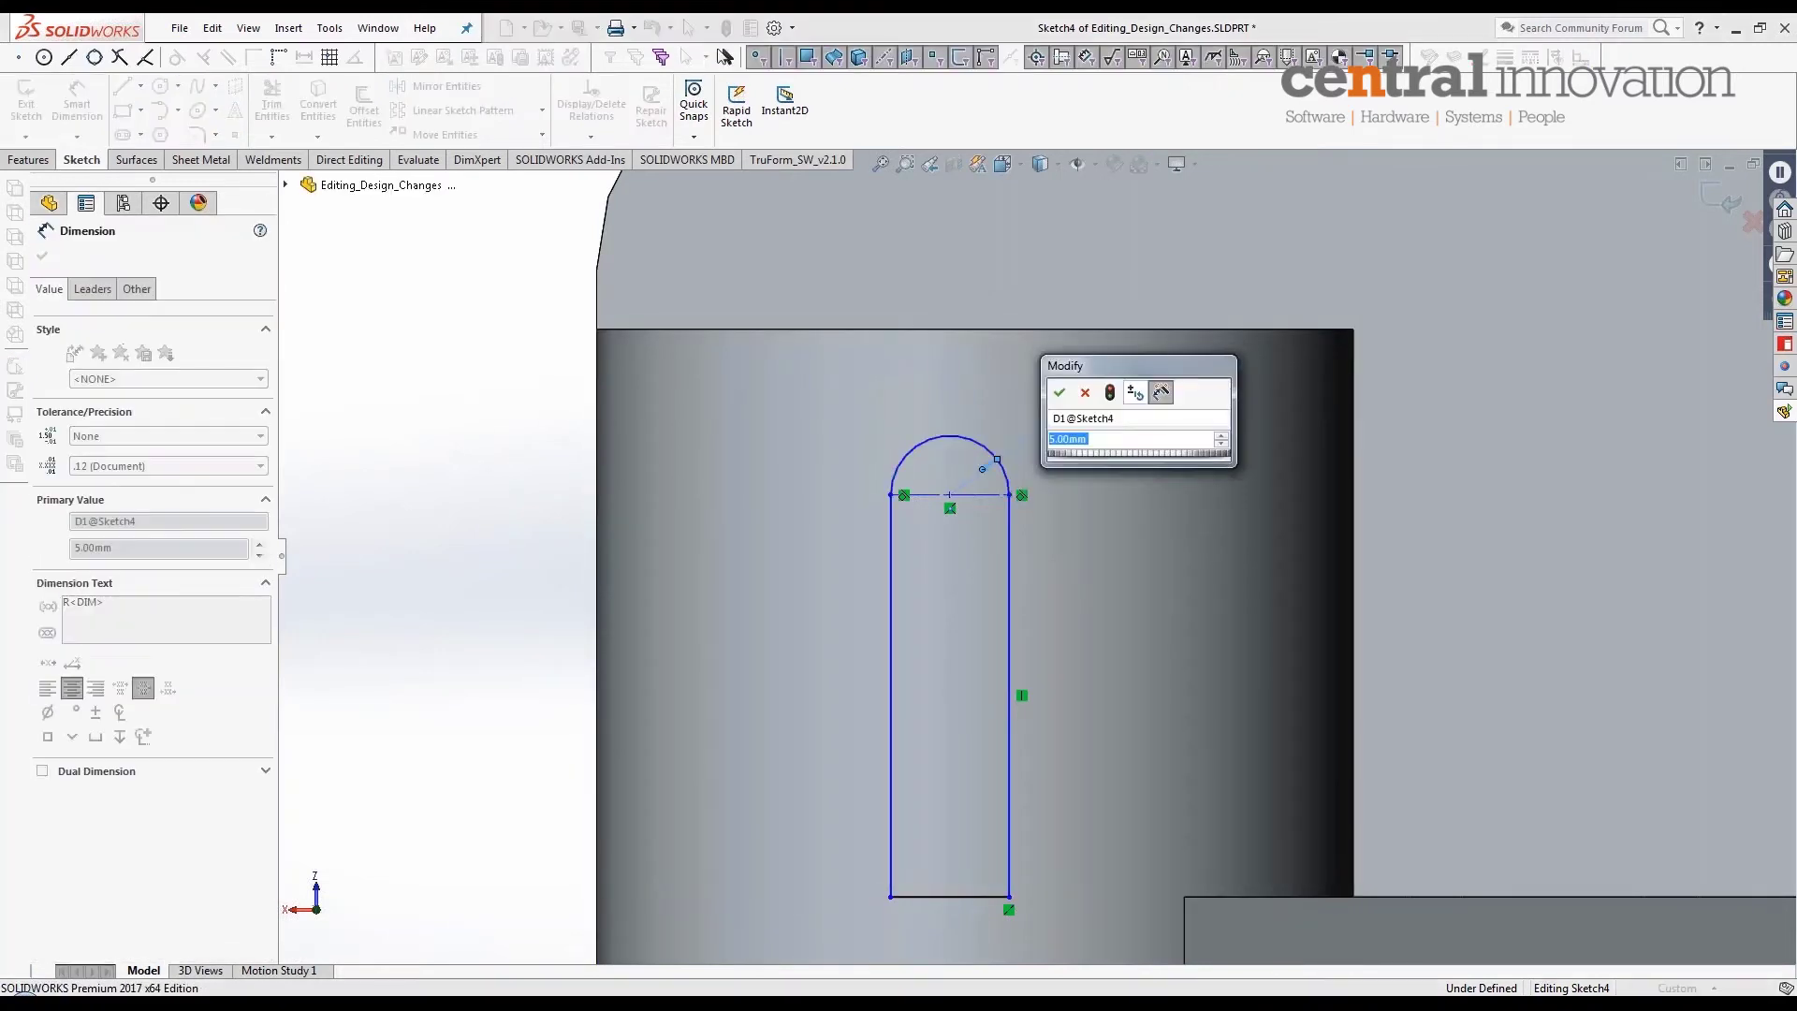
{"action": "type", "text": "8"}
{"action": "key", "text": "Return"}
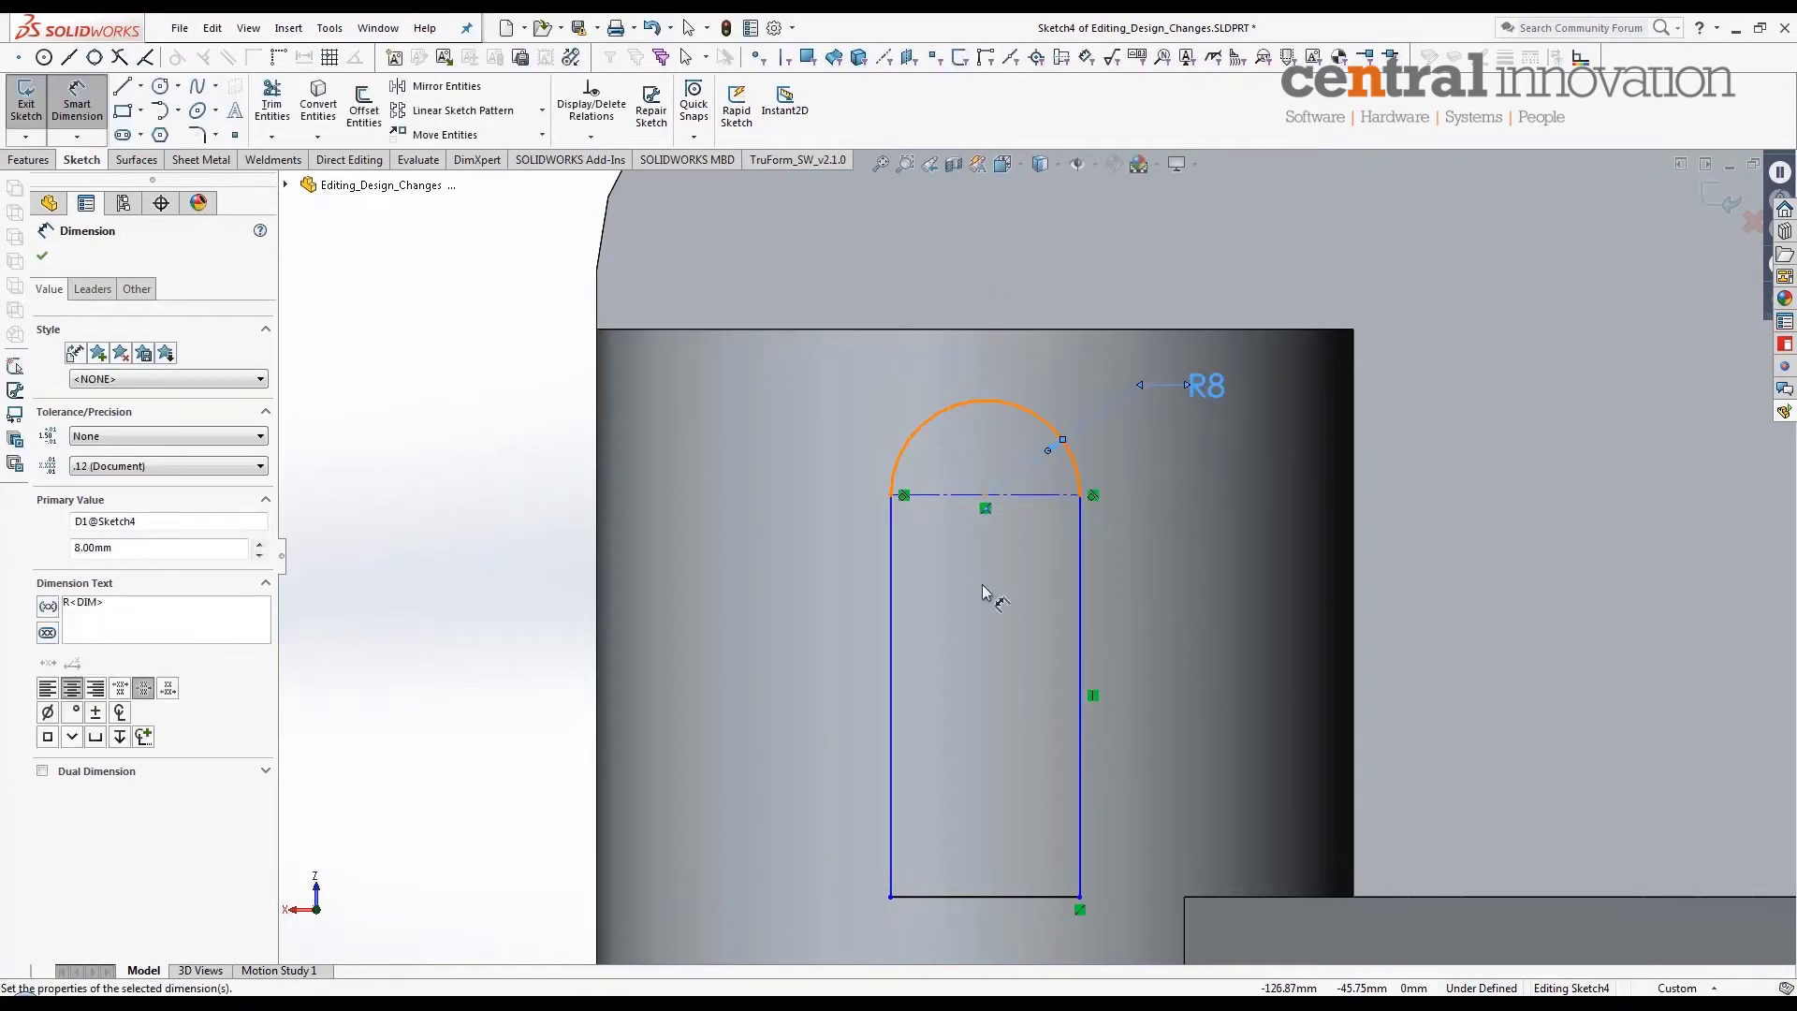
{"action": "left_click", "coordinate": [984, 400]}
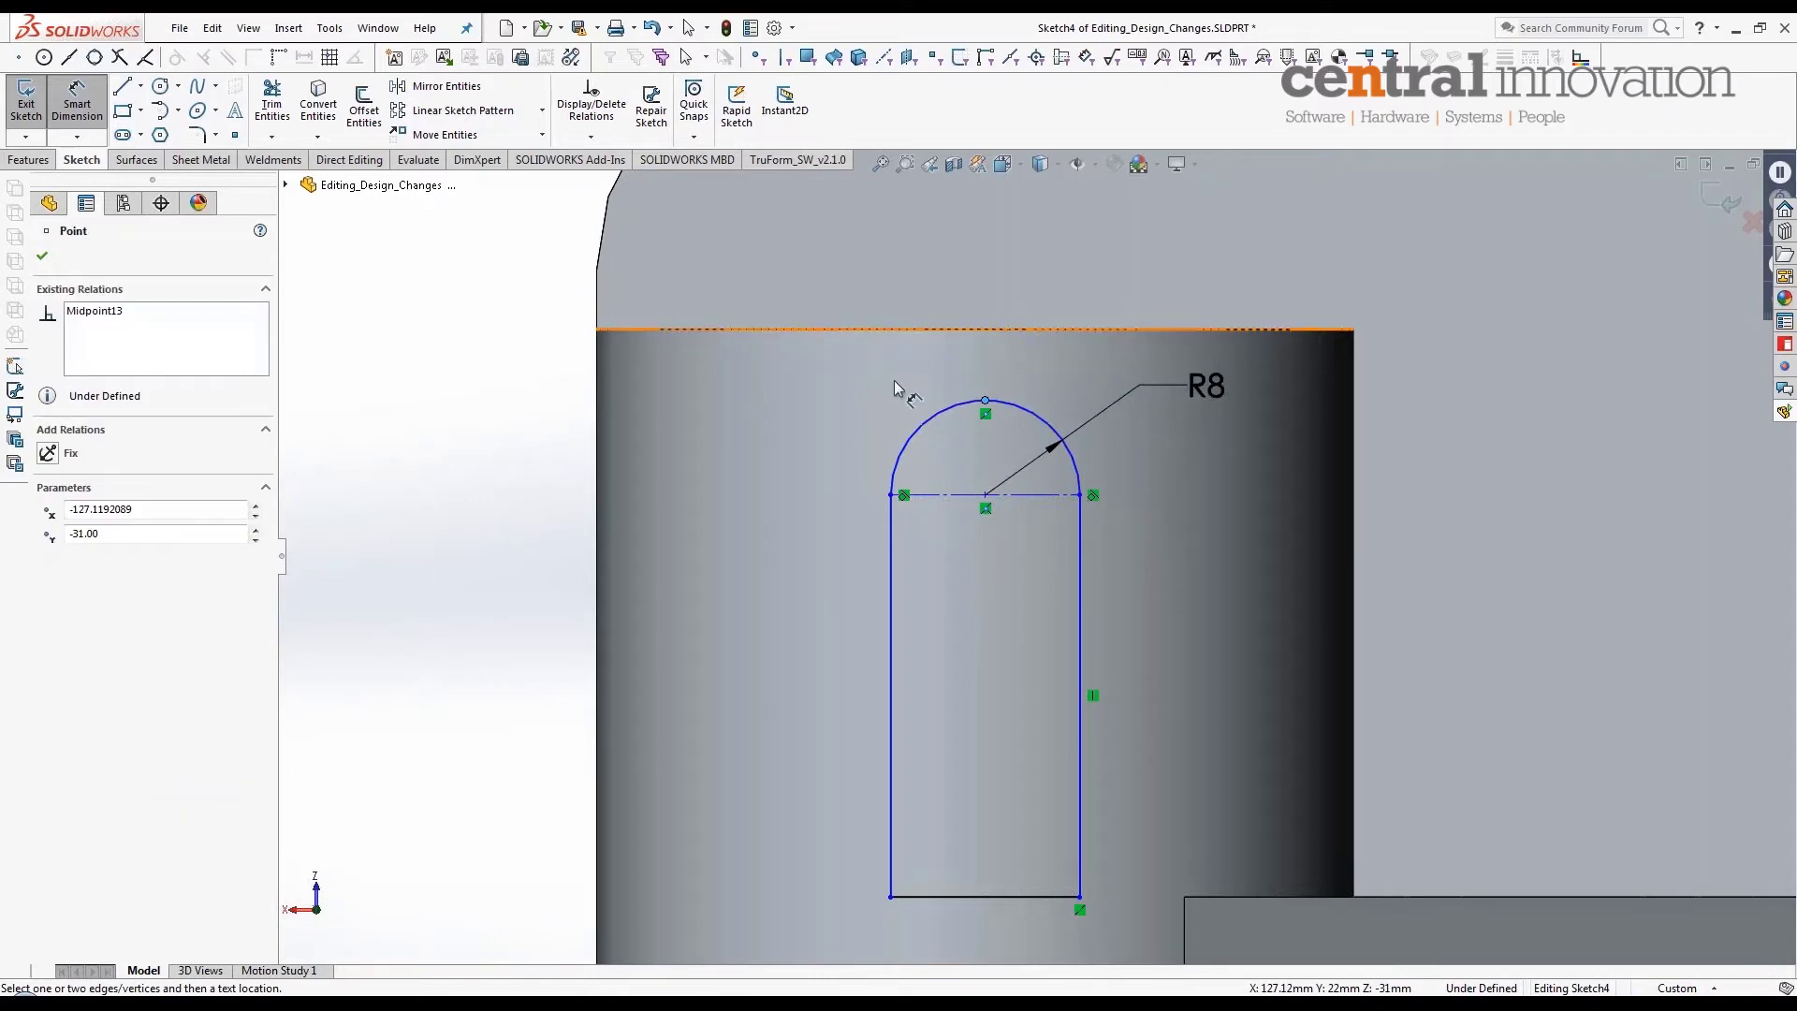
{"action": "left_click", "coordinate": [1025, 410]}
{"action": "key", "text": "Escape"}
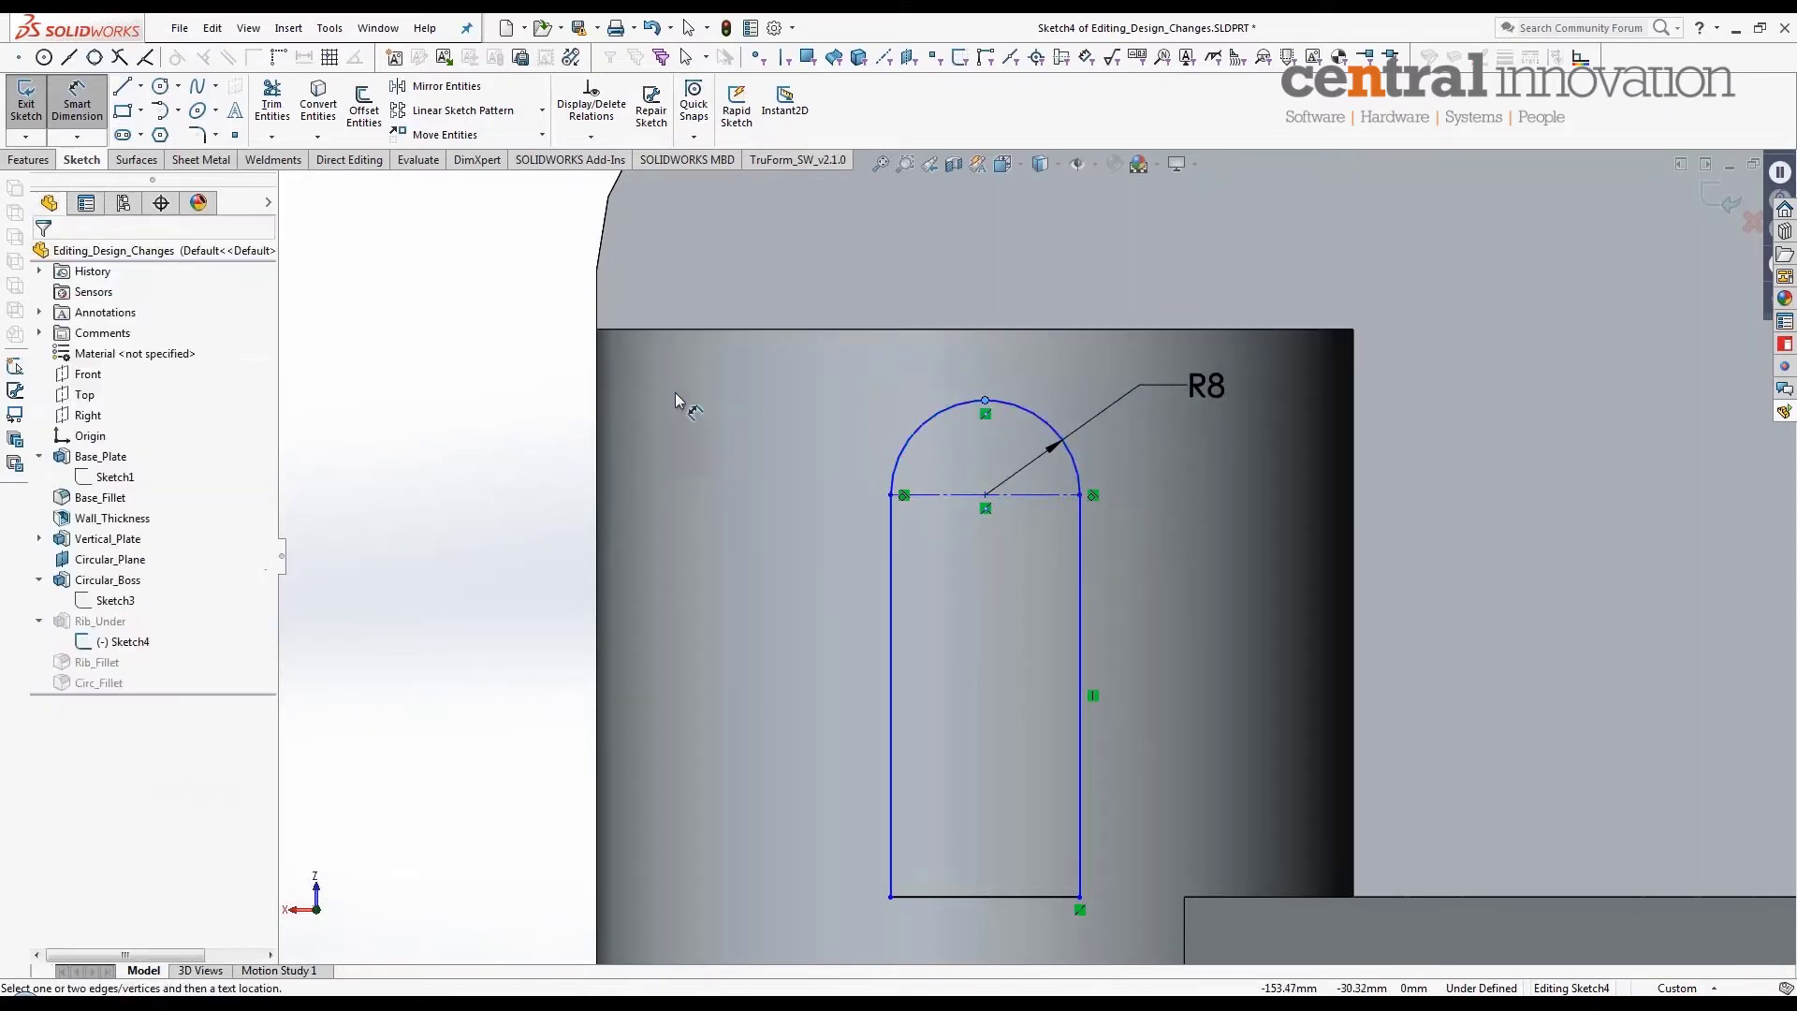
Step: Dimension the midpoint of the rib profile's arc 2 mm from the circular end edge of Circular_Boss
{"action": "left_click", "coordinate": [986, 401]}
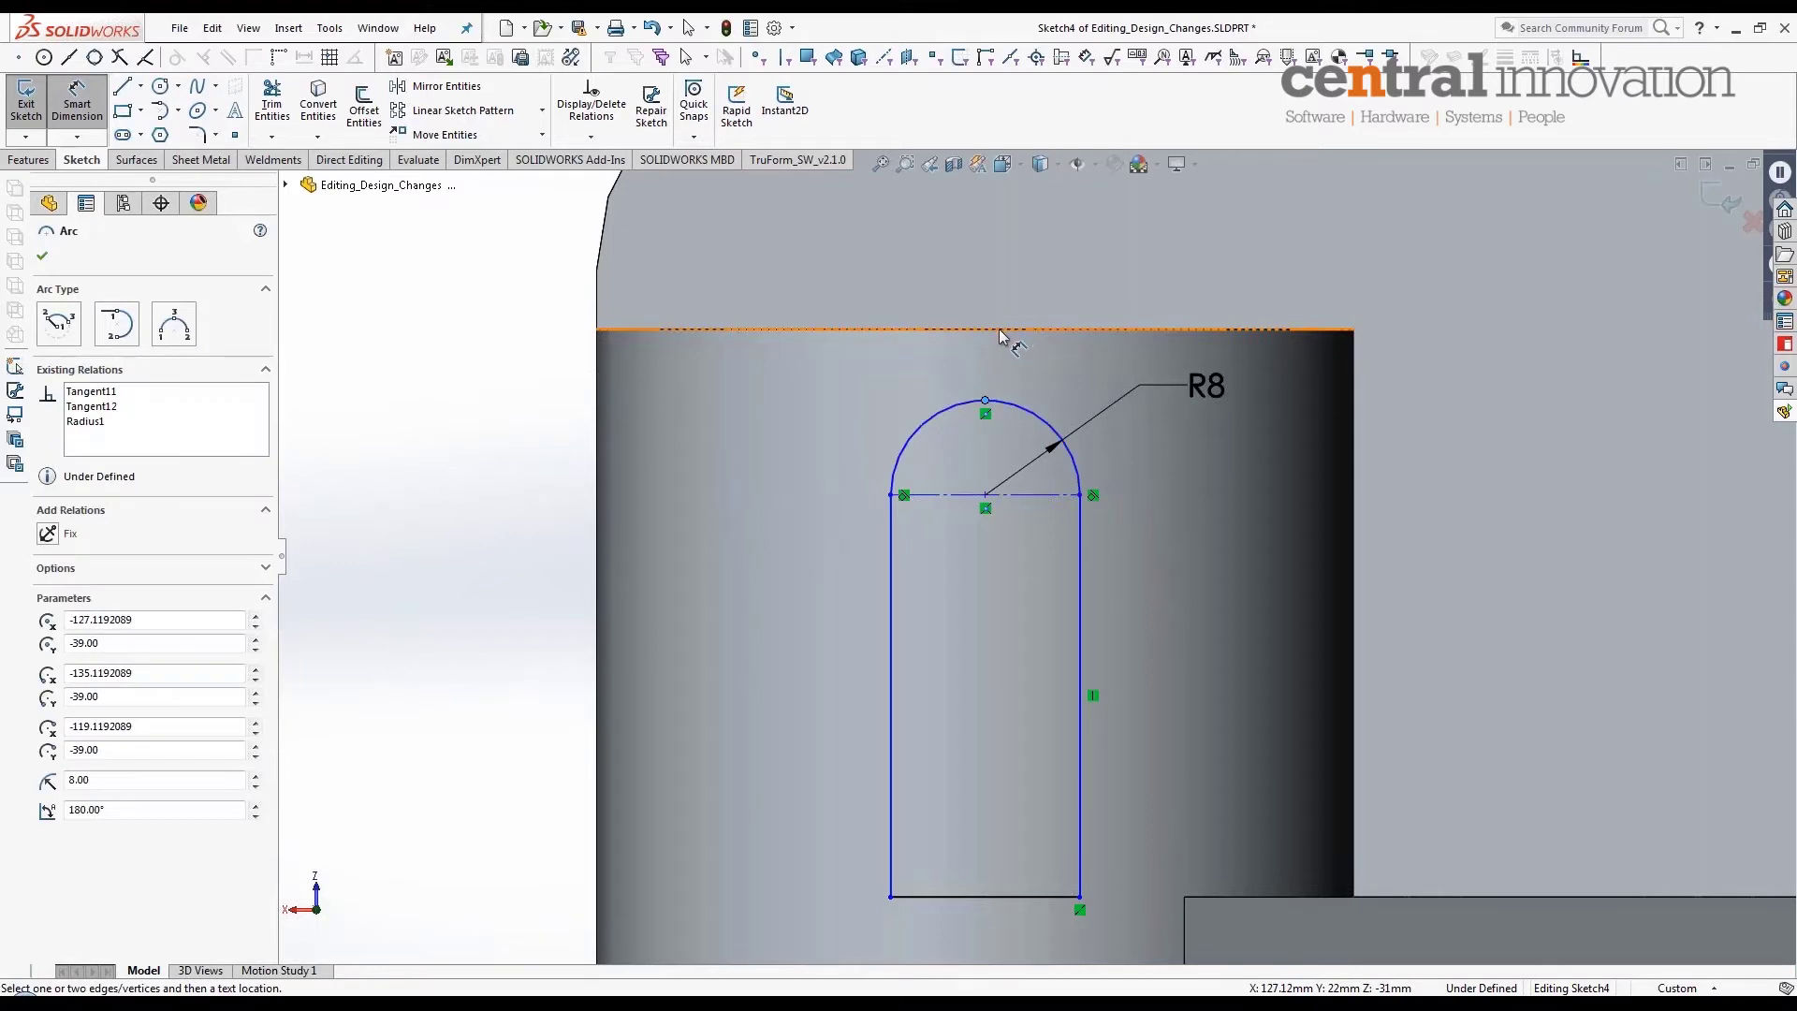
{"action": "left_click", "coordinate": [998, 328]}
{"action": "middle_click_drag", "start_coordinate": [643, 354], "coordinate": [669, 391]}
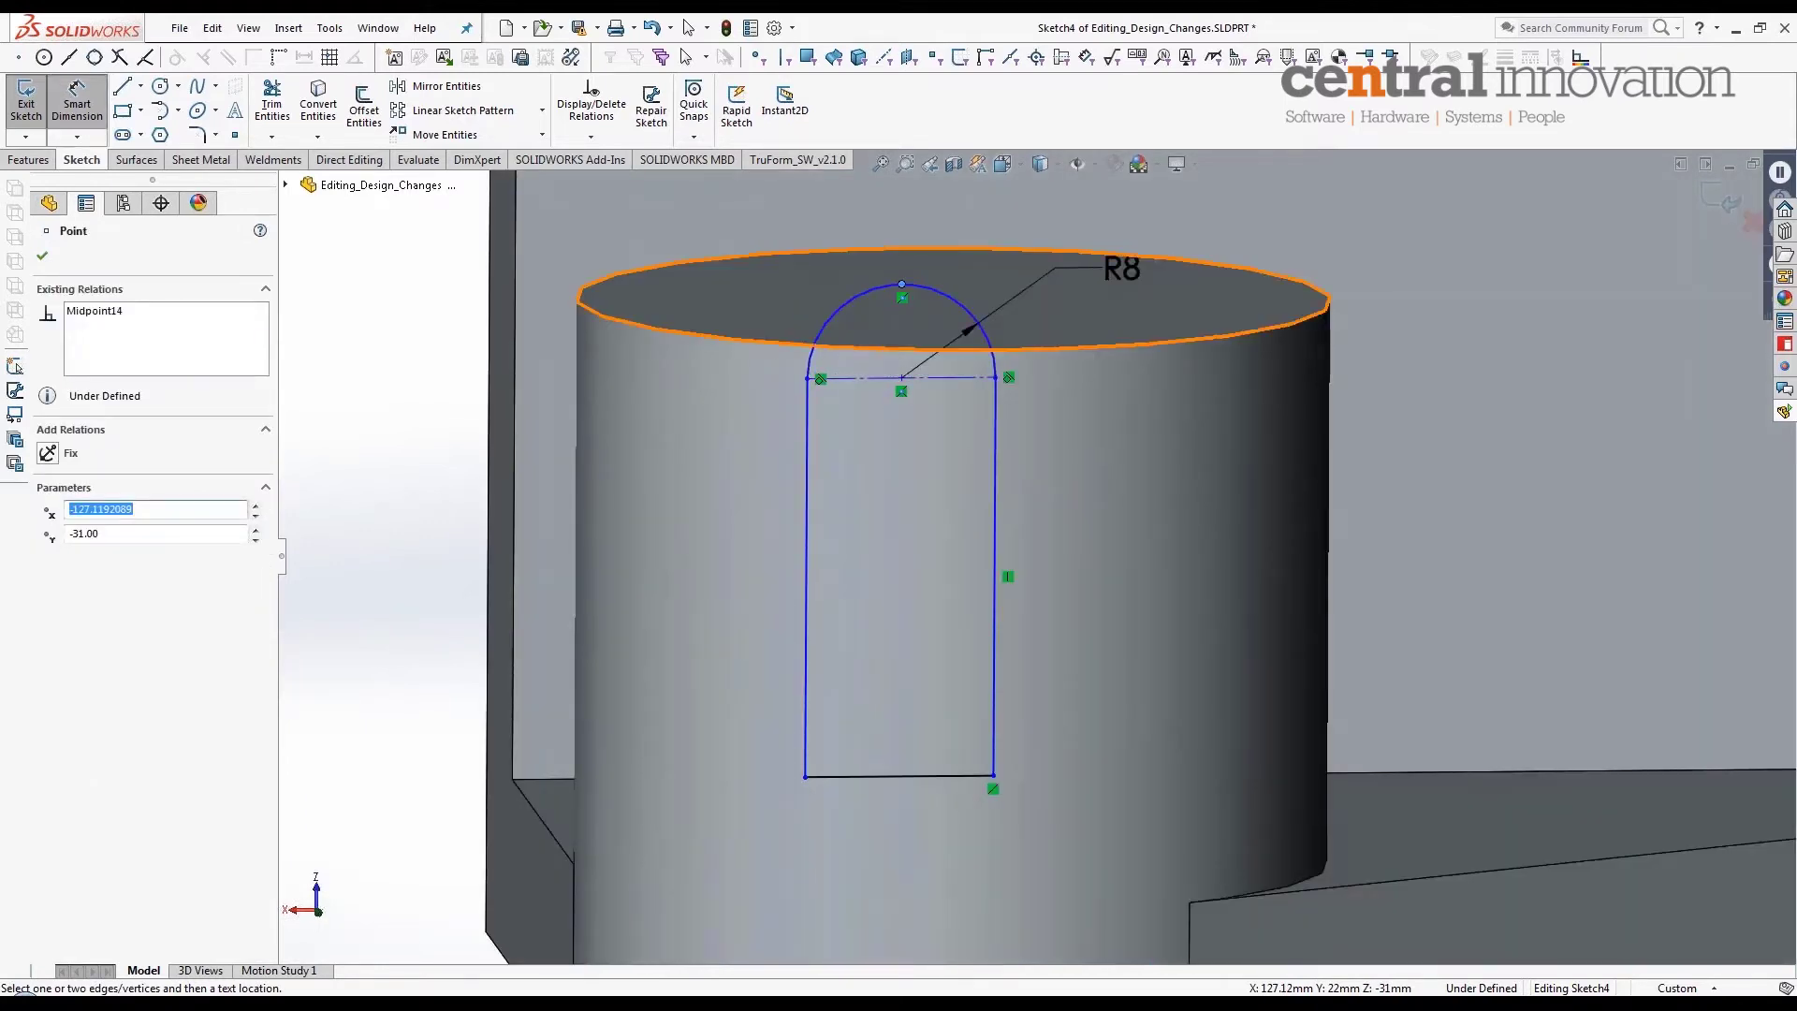
{"action": "left_click", "coordinate": [885, 348]}
{"action": "left_click", "coordinate": [492, 400]}
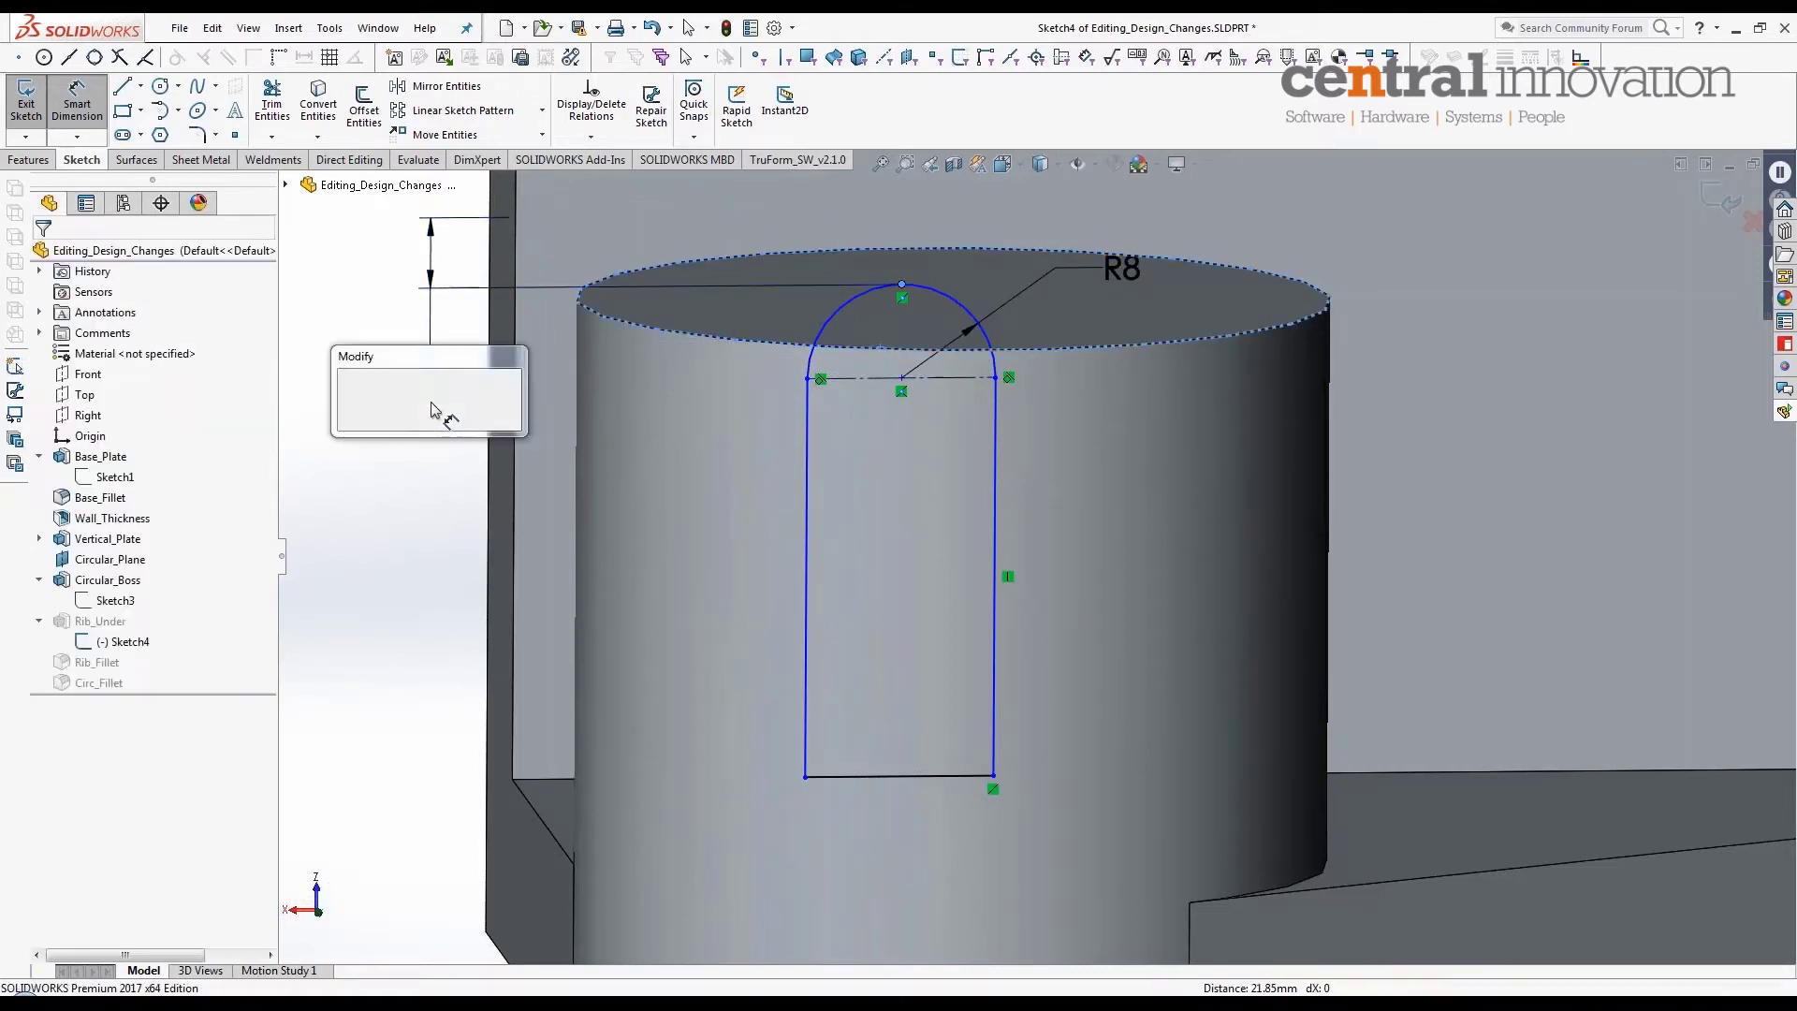
{"action": "type", "text": "2"}
{"action": "key", "text": "Return"}
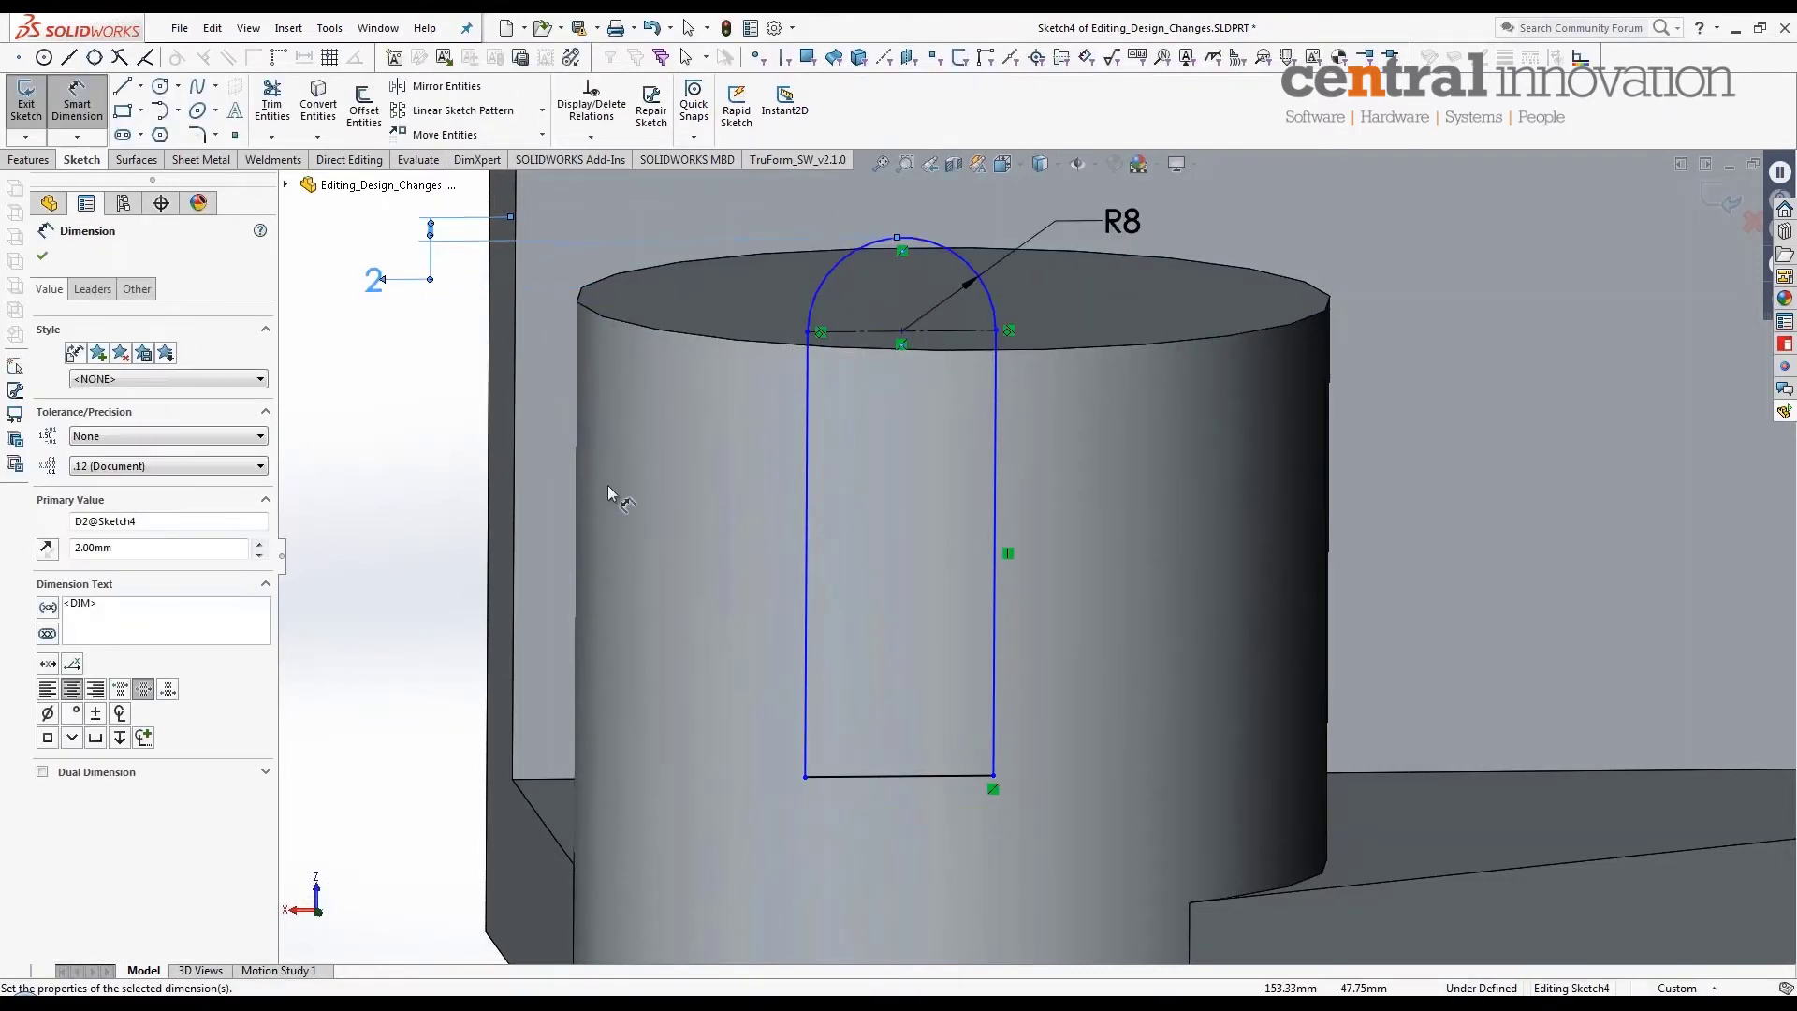
Step: View the rib sketch straight on and place the 2 mm dimension's text beside the arc
{"action": "key", "text": "ctrl+8"}
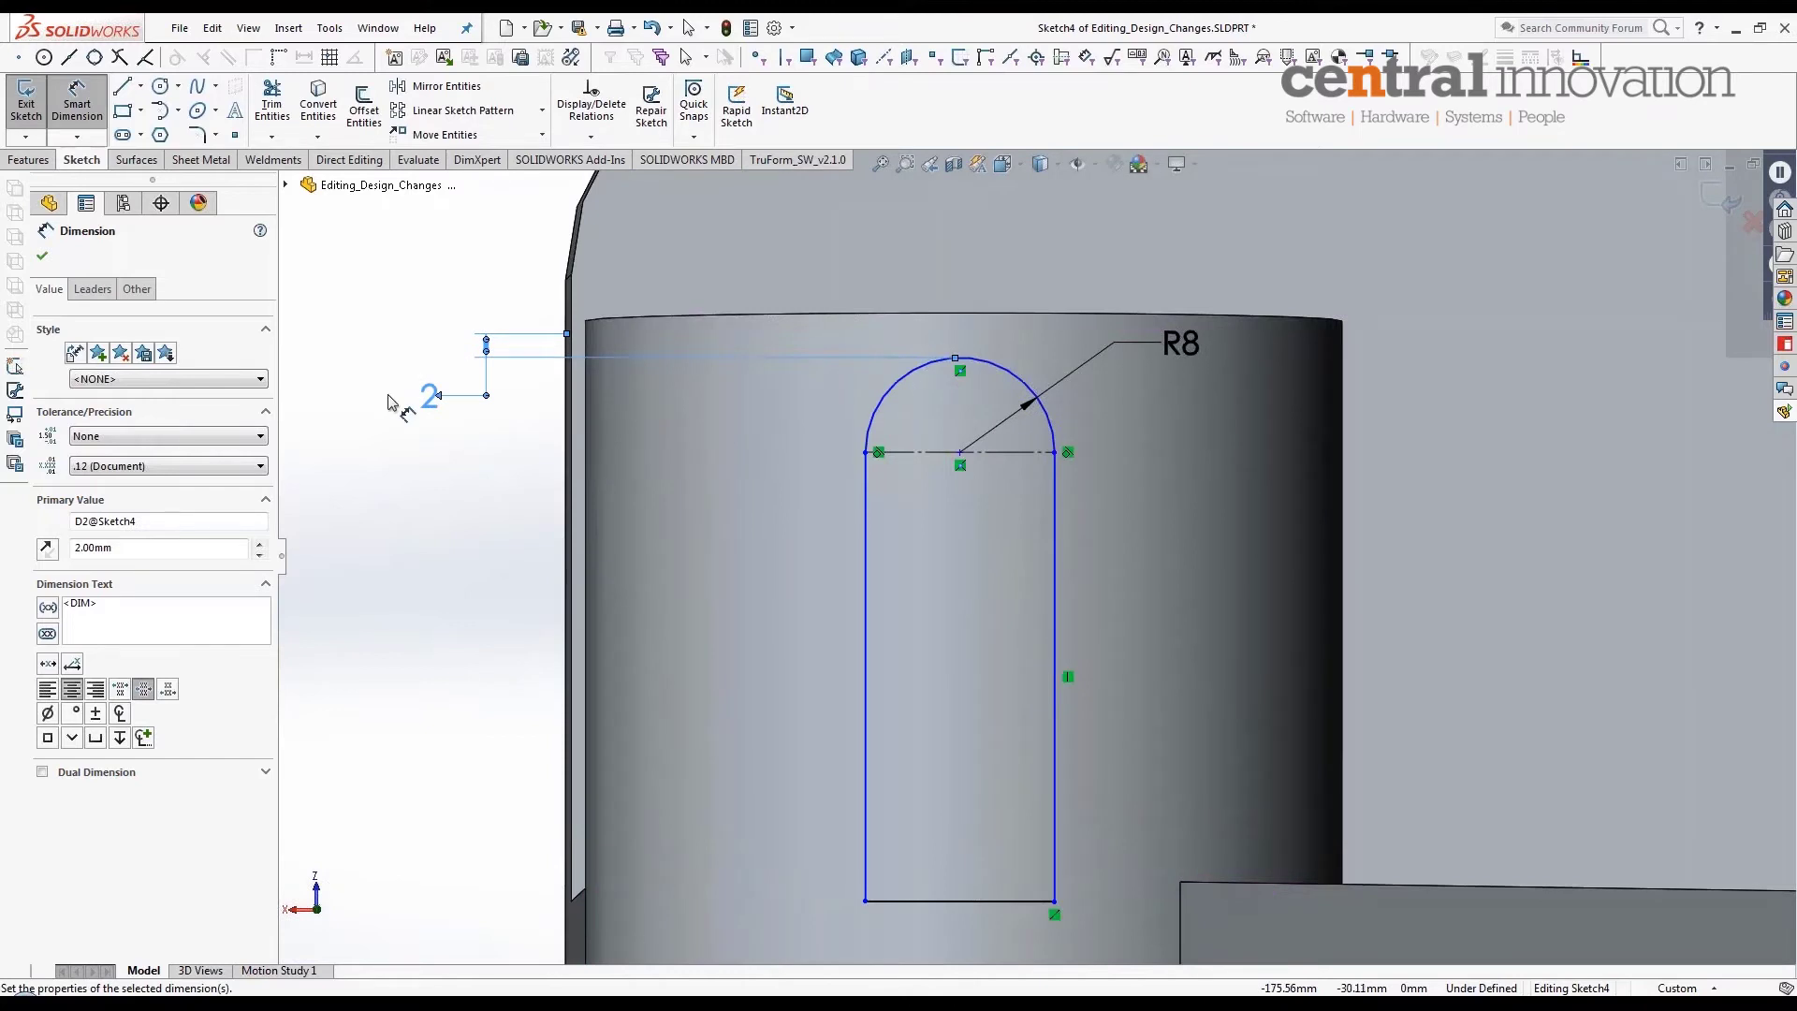
{"action": "key", "text": "f"}
{"action": "scroll", "coordinate": [650, 421], "scroll_direction": "down", "scroll_amount": 3}
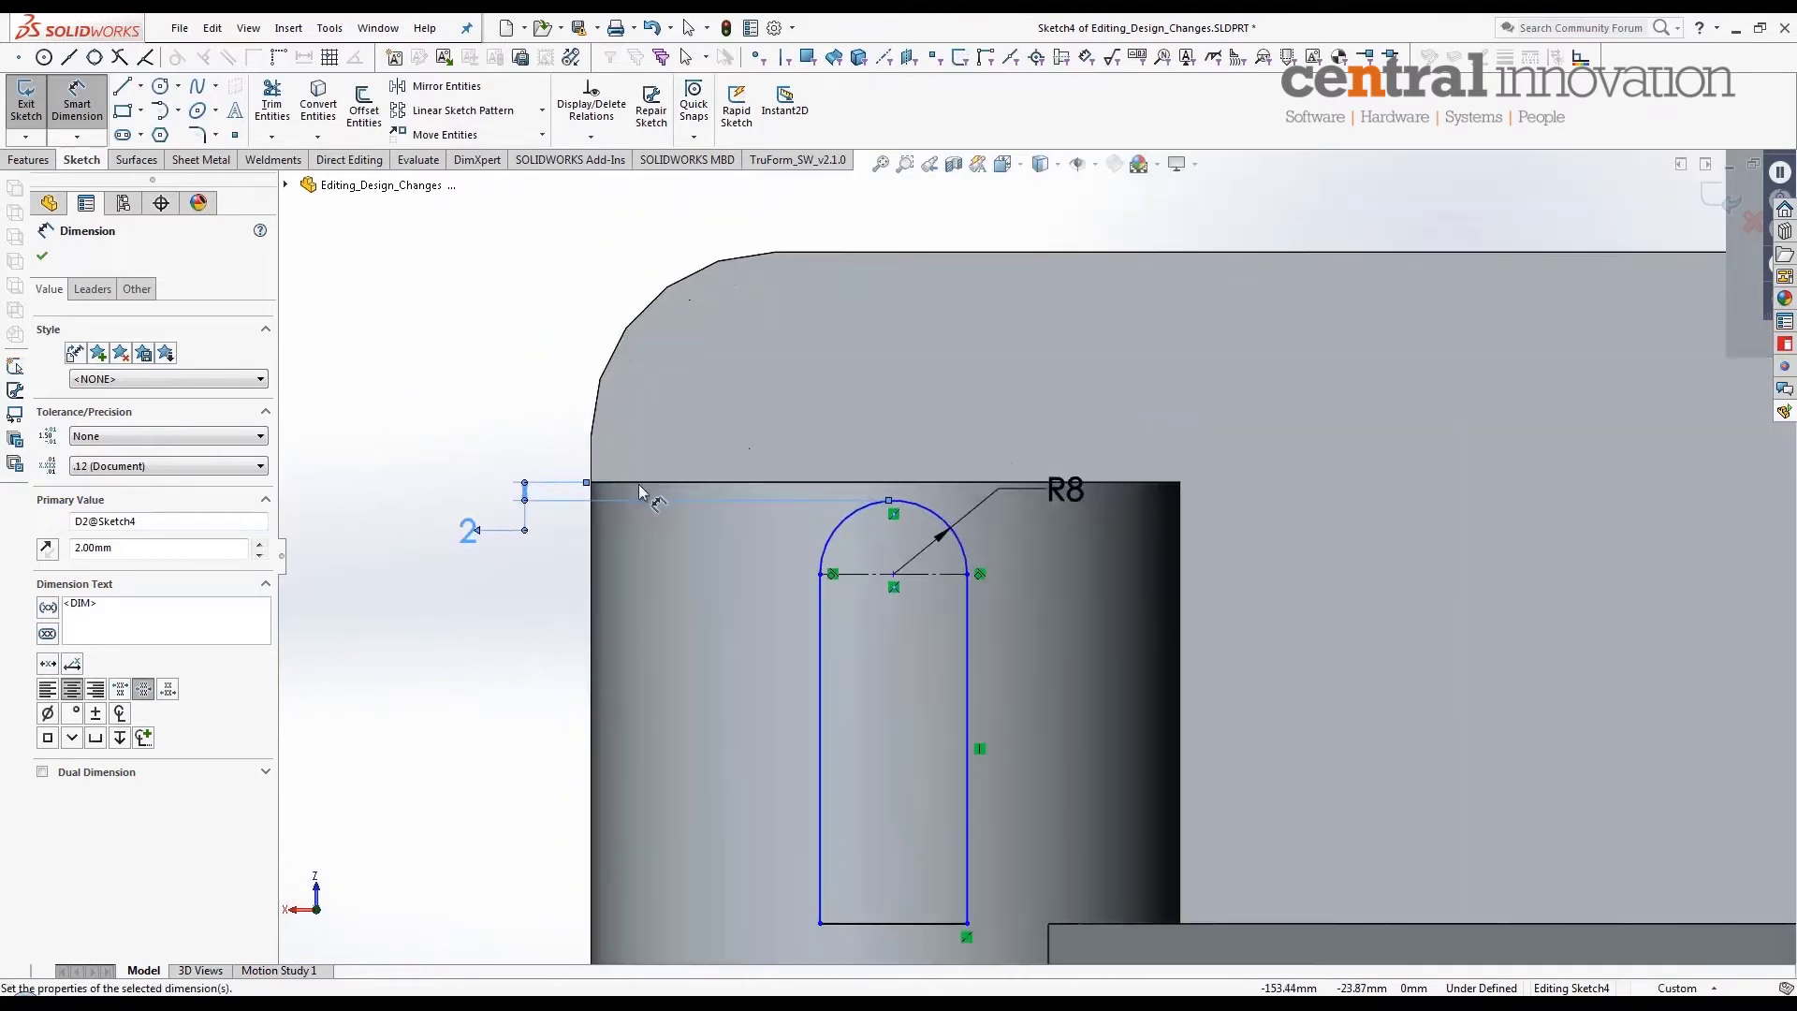
{"action": "scroll", "coordinate": [549, 550], "scroll_direction": "down", "scroll_amount": 2}
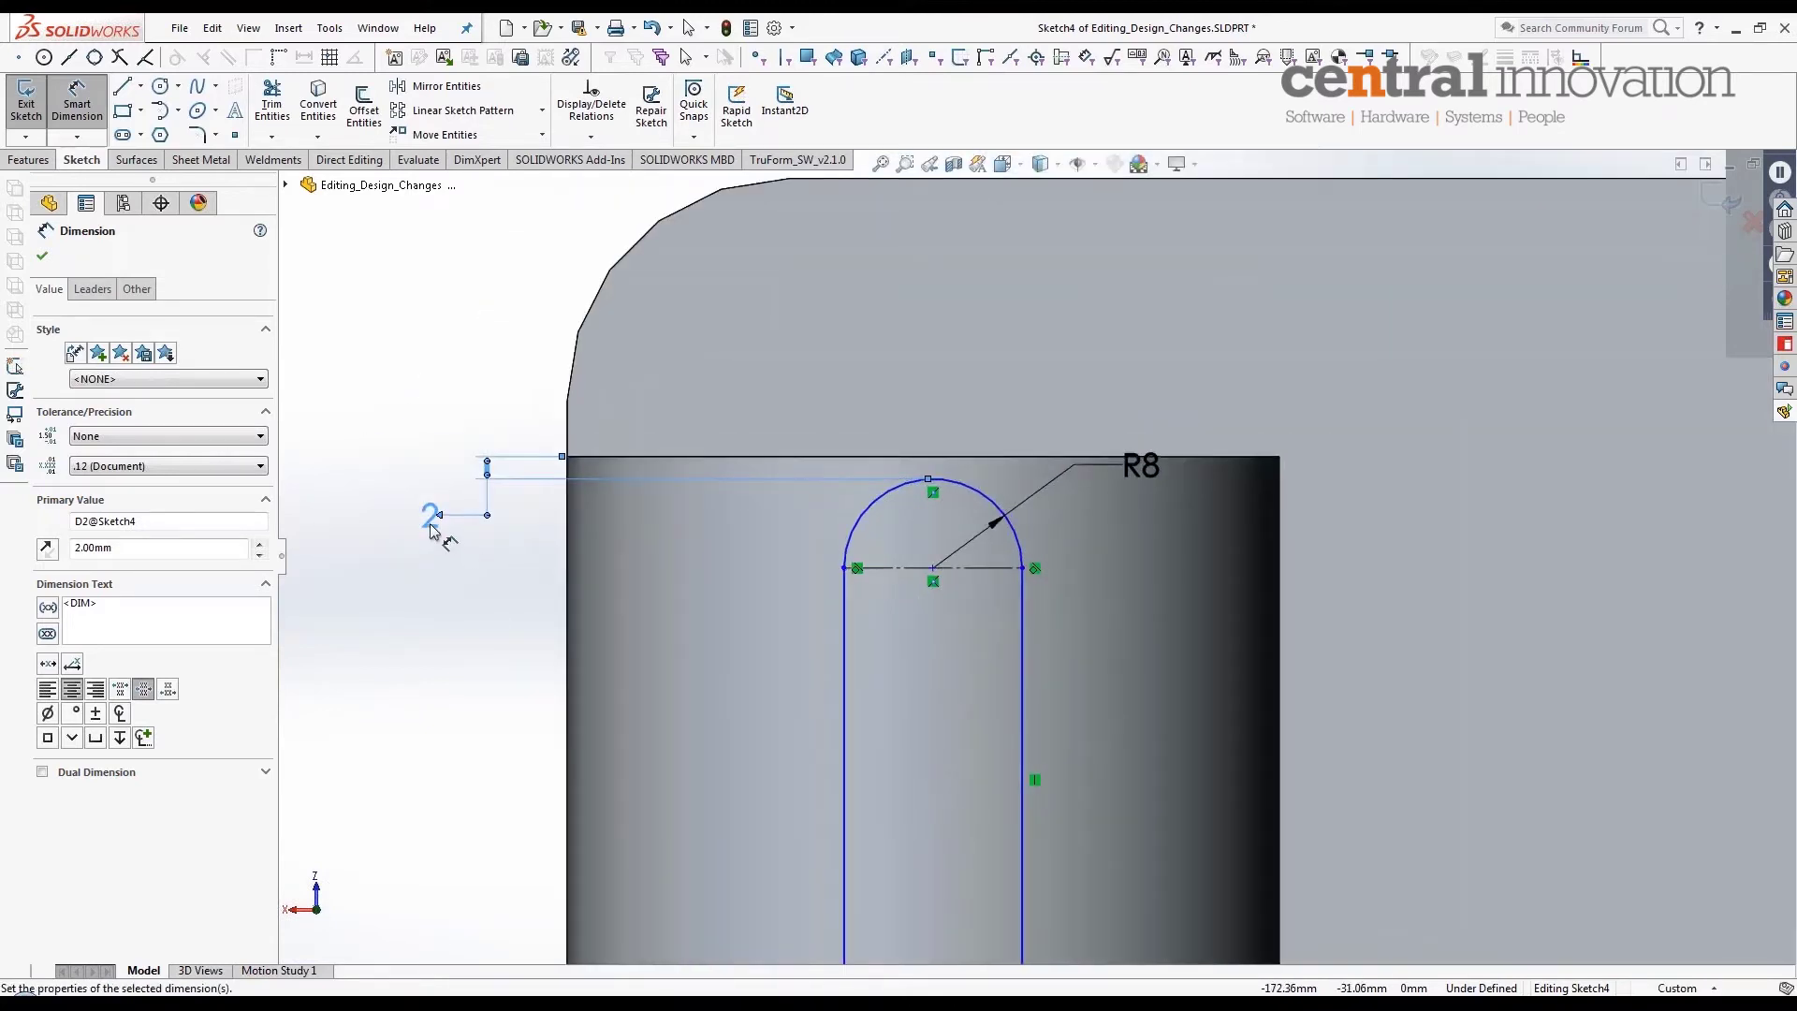
{"action": "left_click_drag", "start_coordinate": [432, 531], "coordinate": [736, 538]}
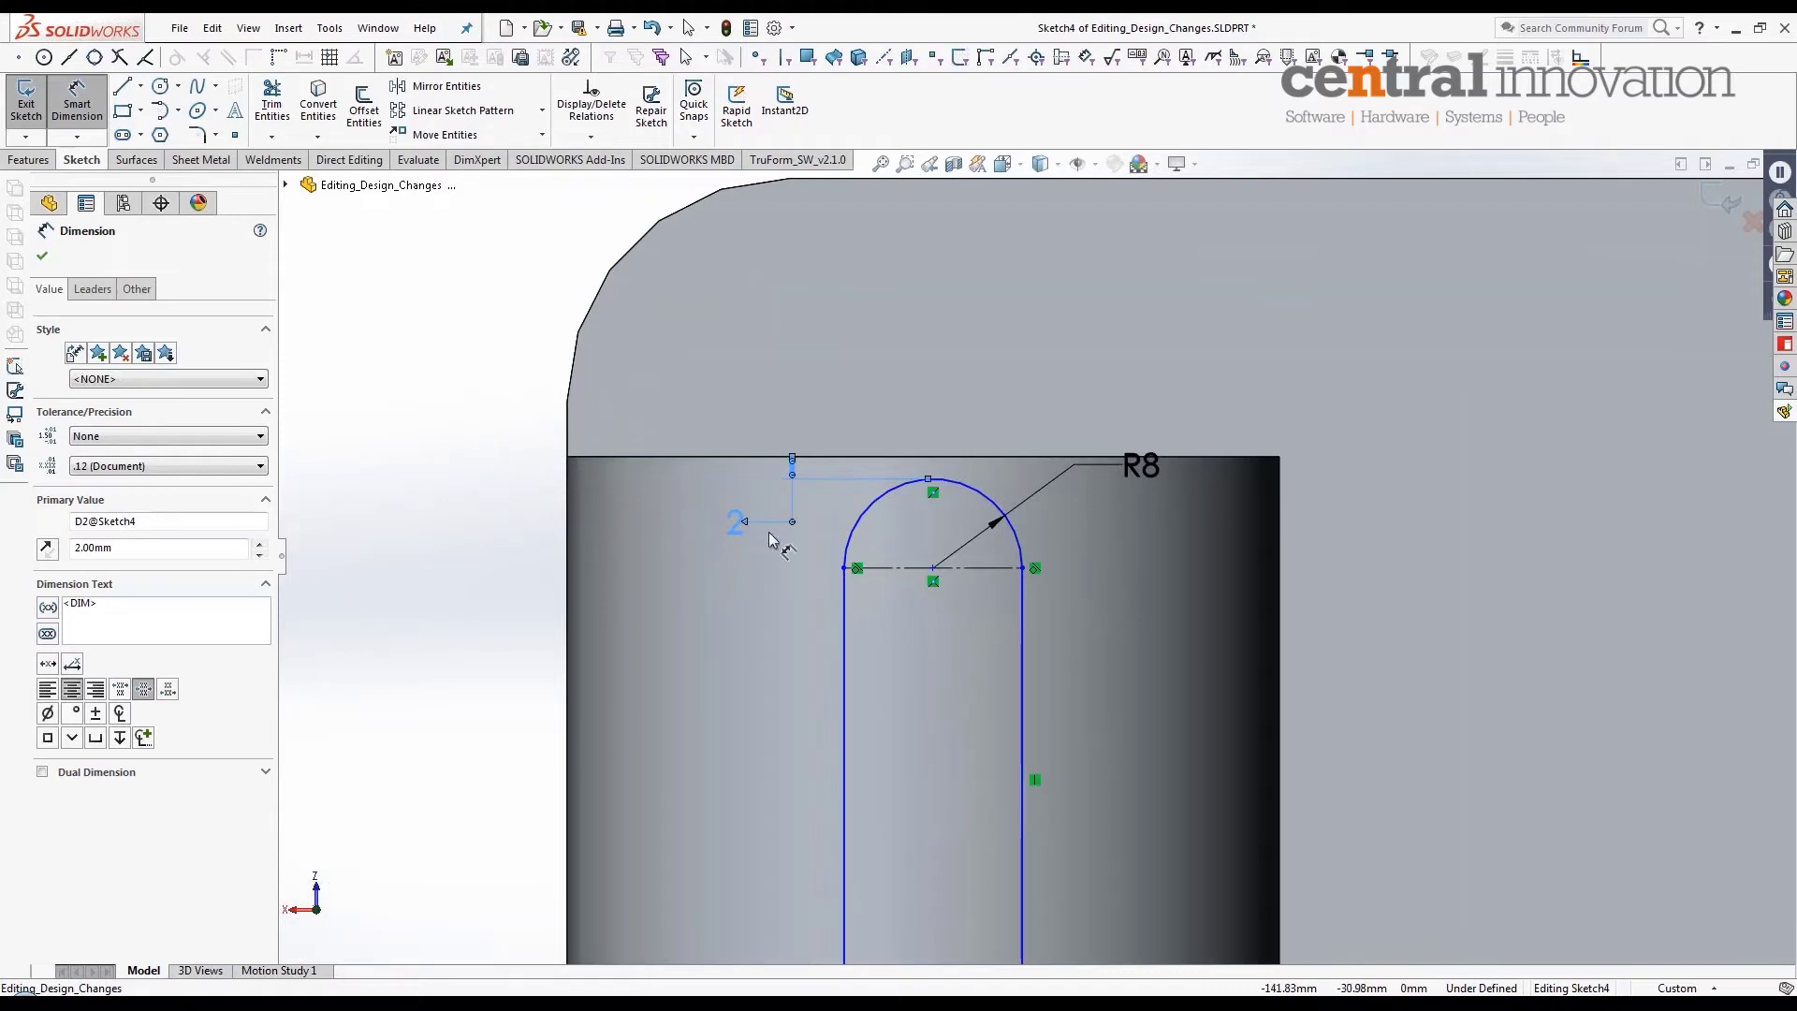
{"action": "scroll", "coordinate": [906, 487], "scroll_direction": "down", "scroll_amount": 2}
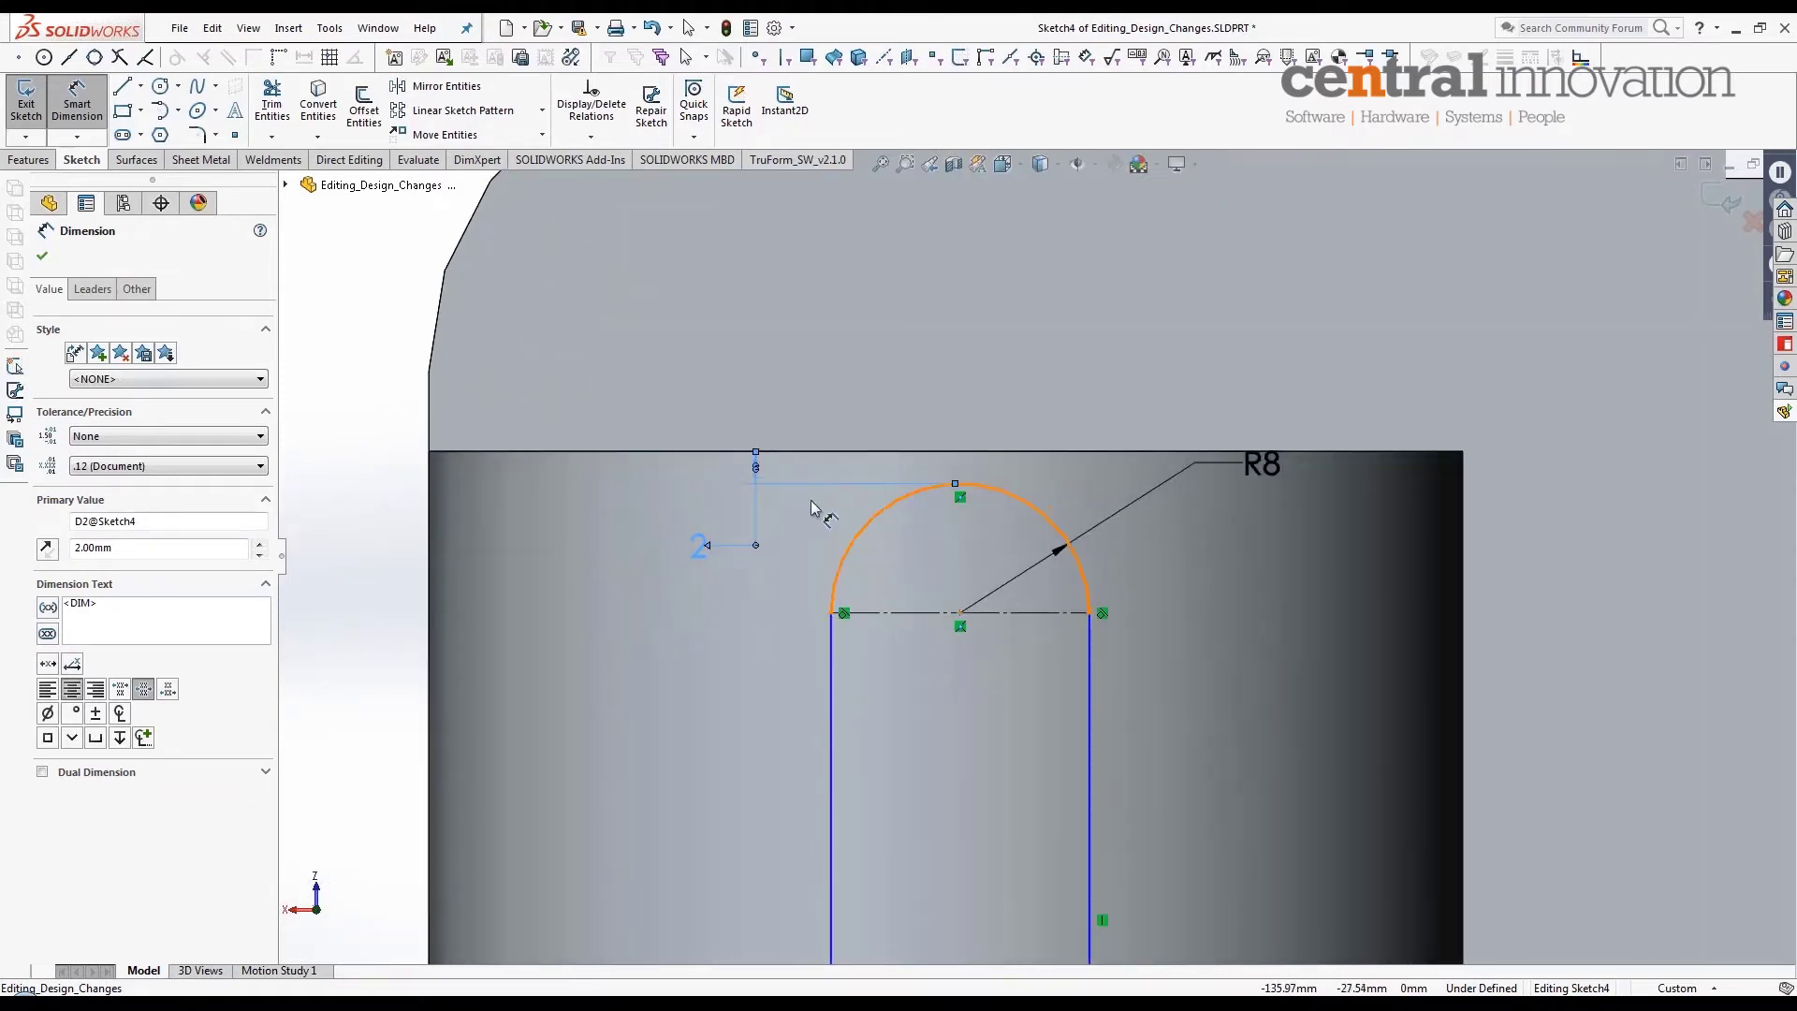
Step: Flip the 2 mm dimension across the boss's end edge and back, moving its text beyond that edge
{"action": "left_click", "coordinate": [46, 549]}
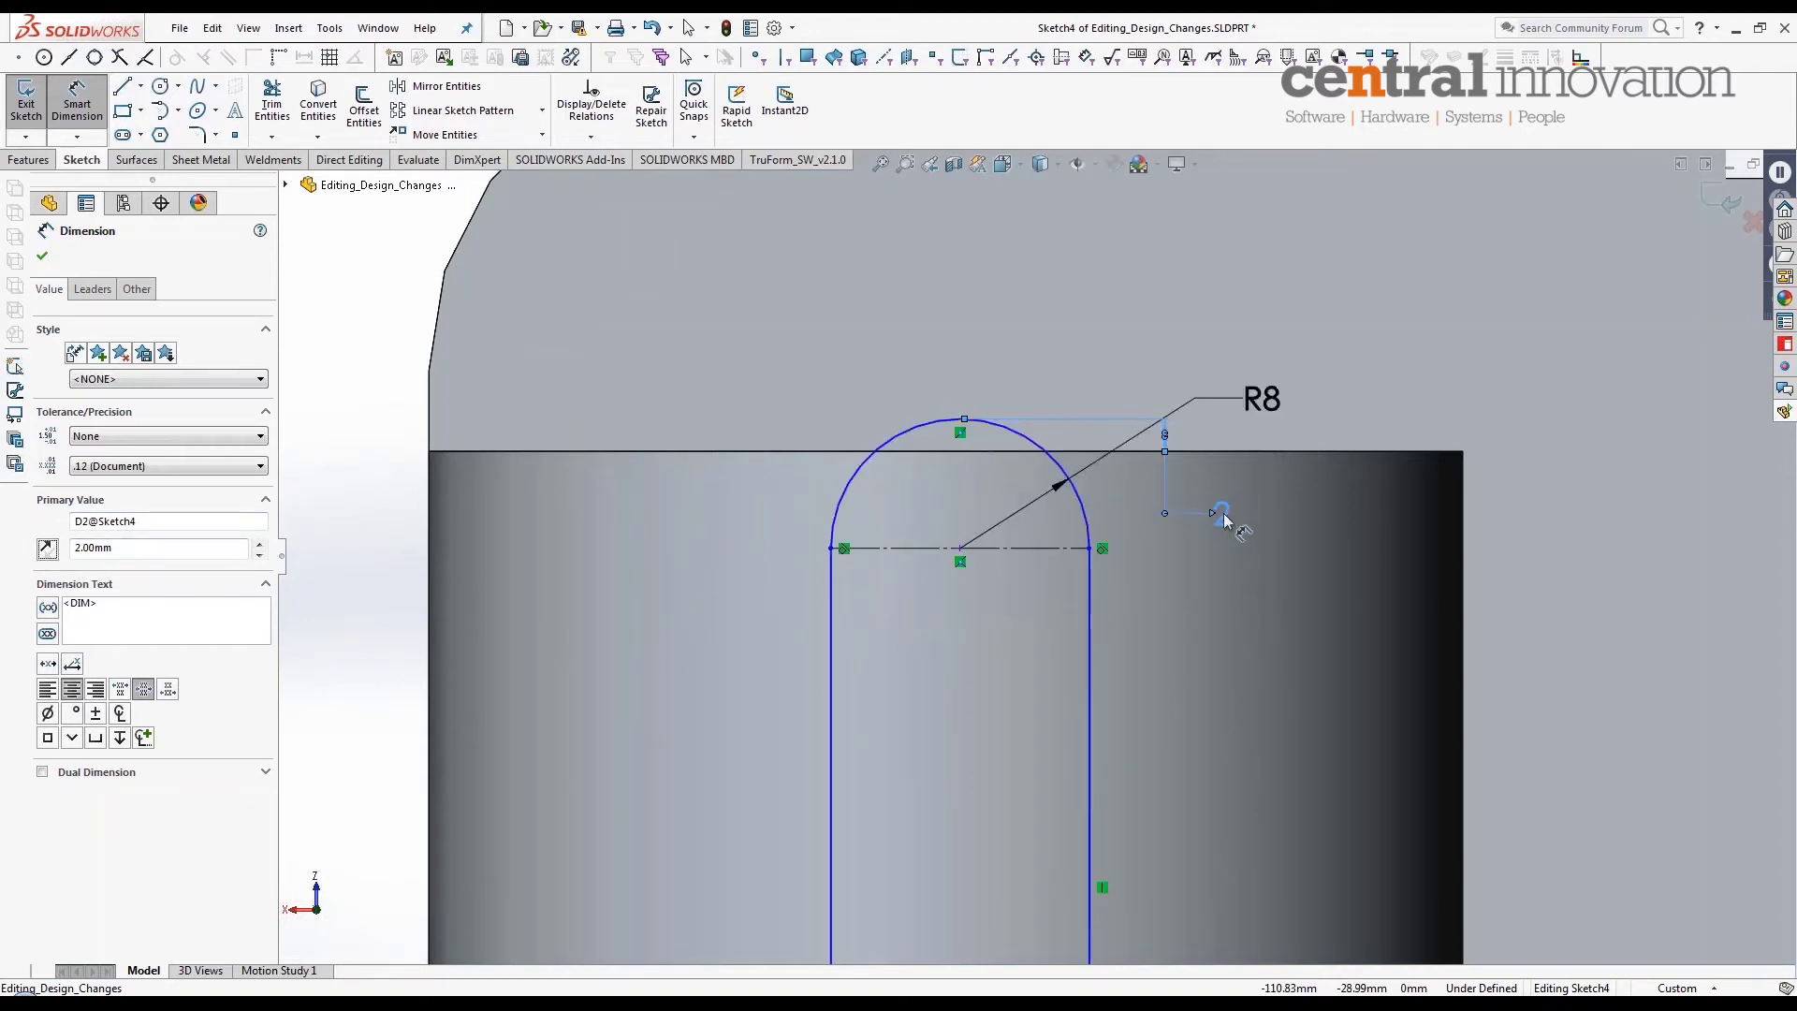
{"action": "left_click_drag", "start_coordinate": [1220, 513], "coordinate": [1384, 329]}
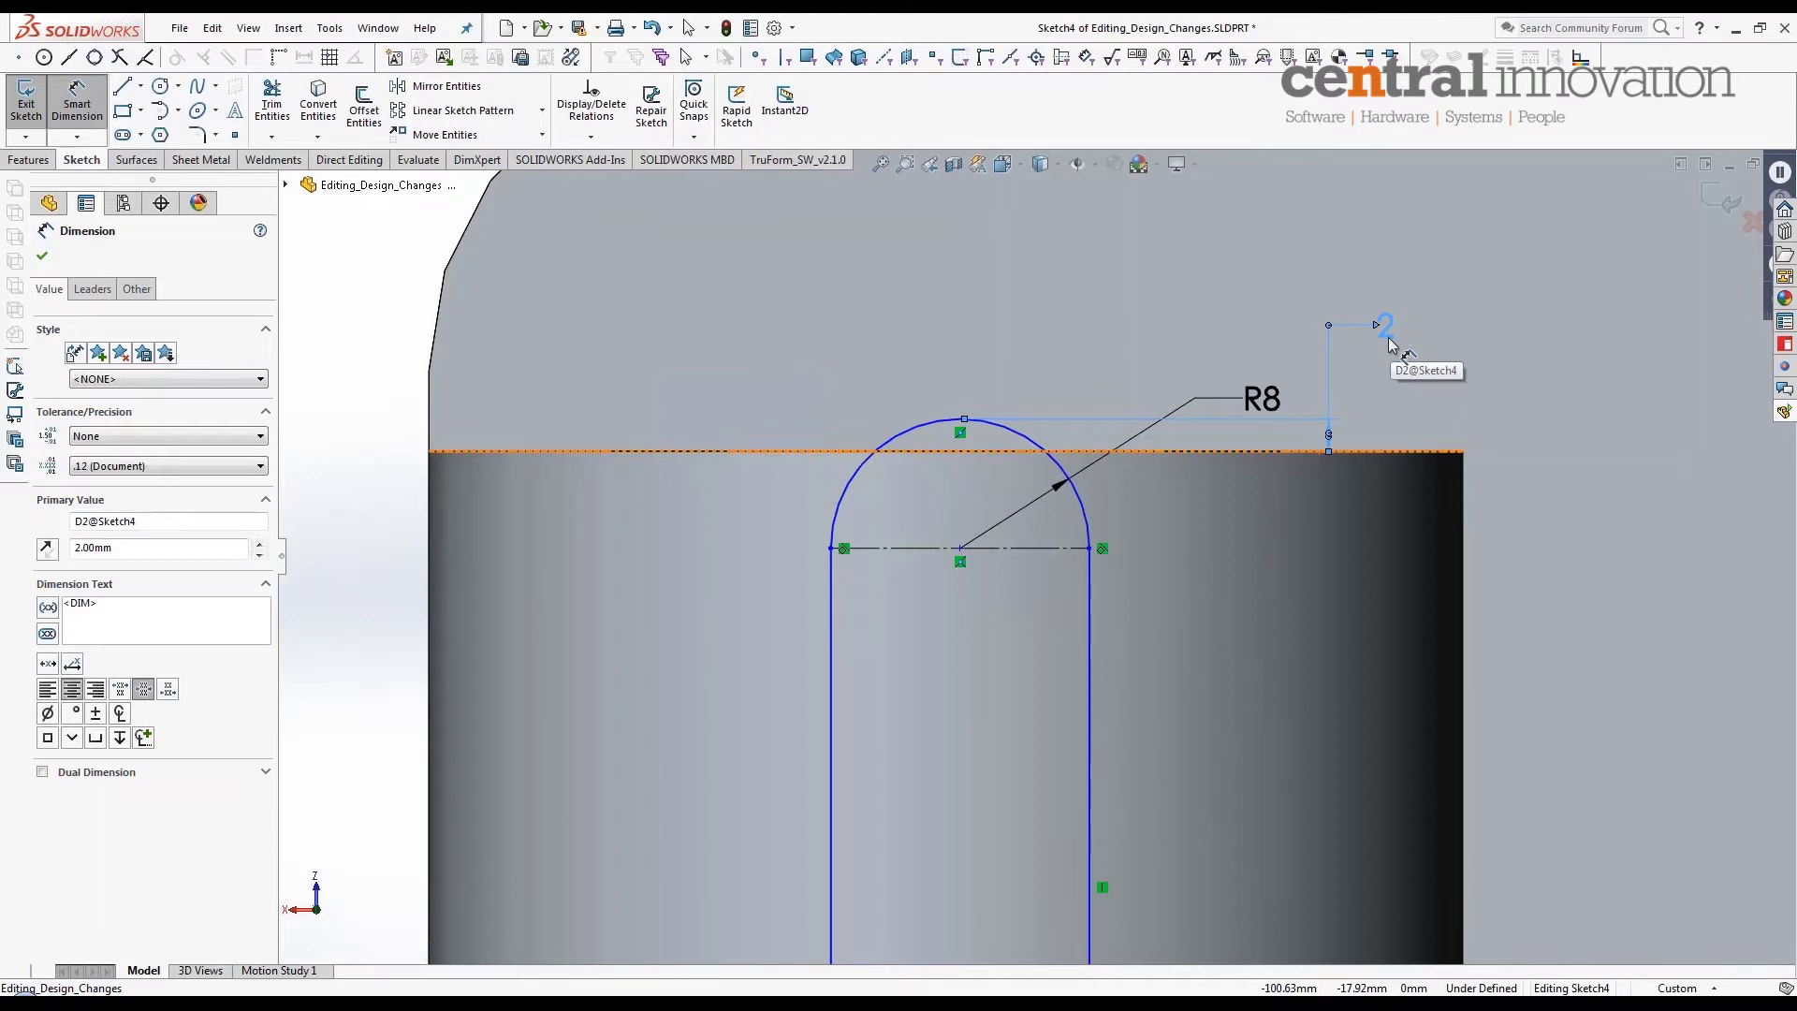
{"action": "left_click", "coordinate": [43, 554]}
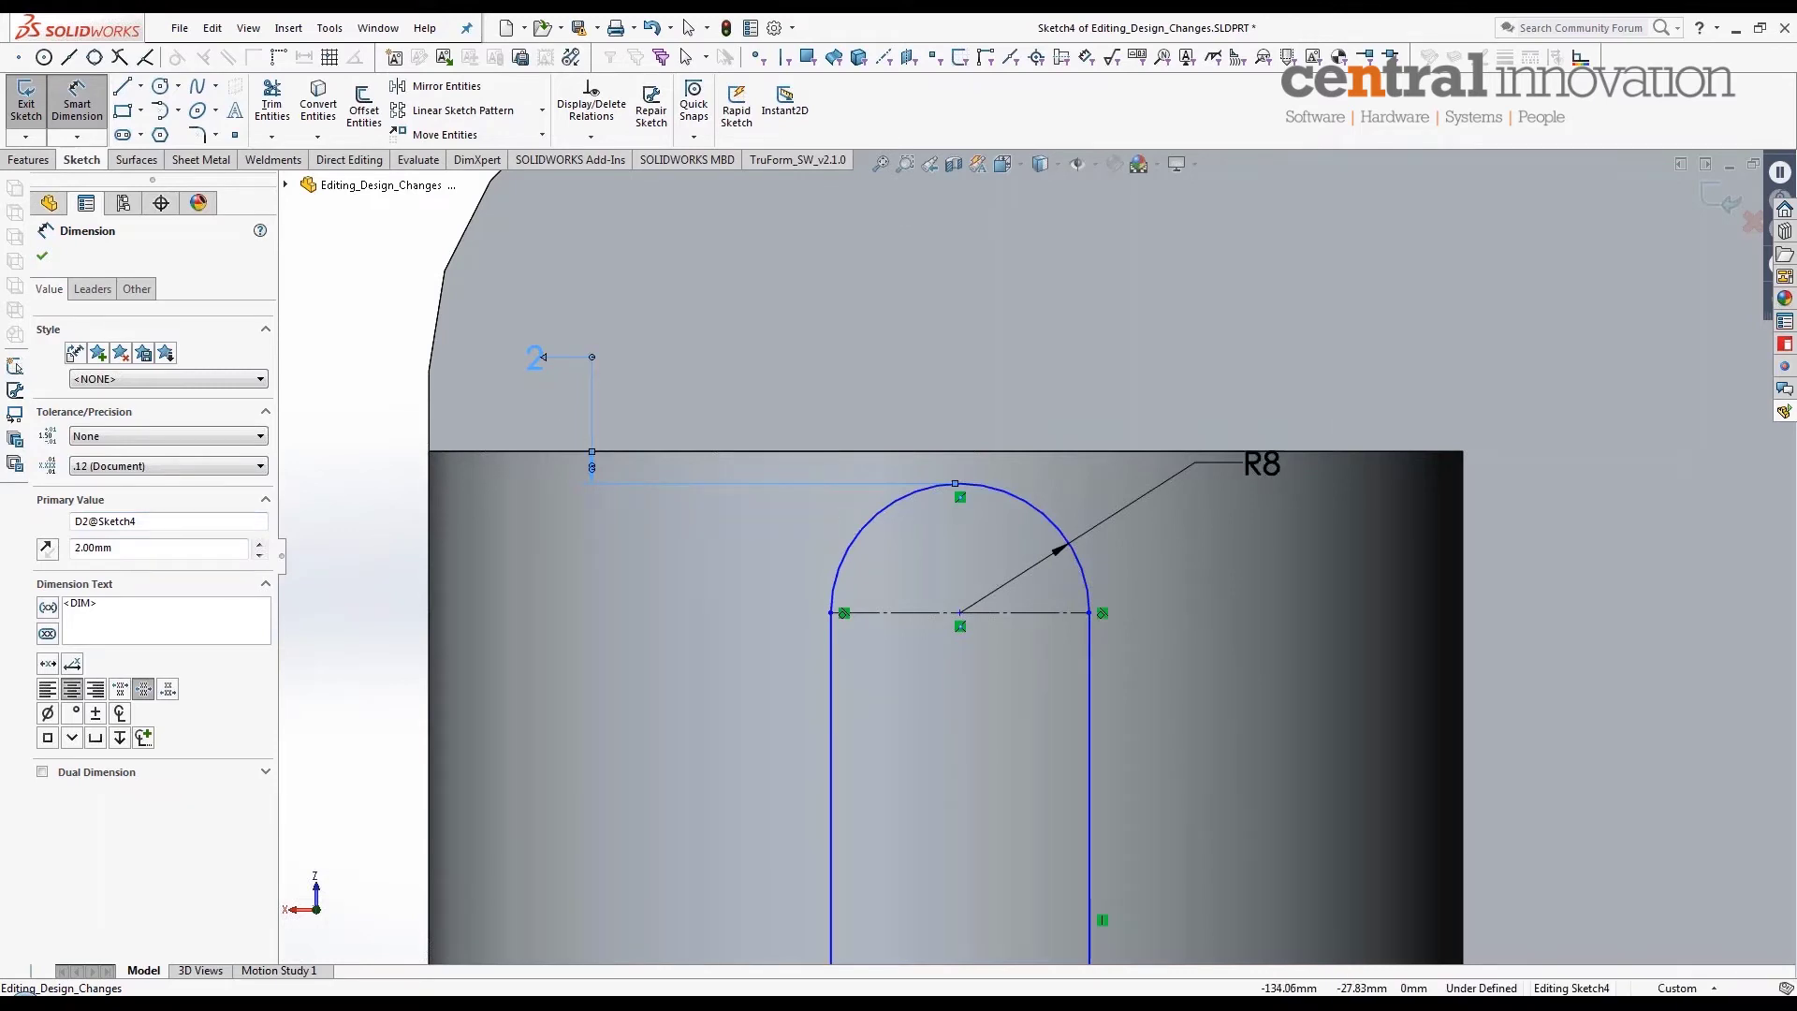
{"action": "left_click", "coordinate": [354, 595]}
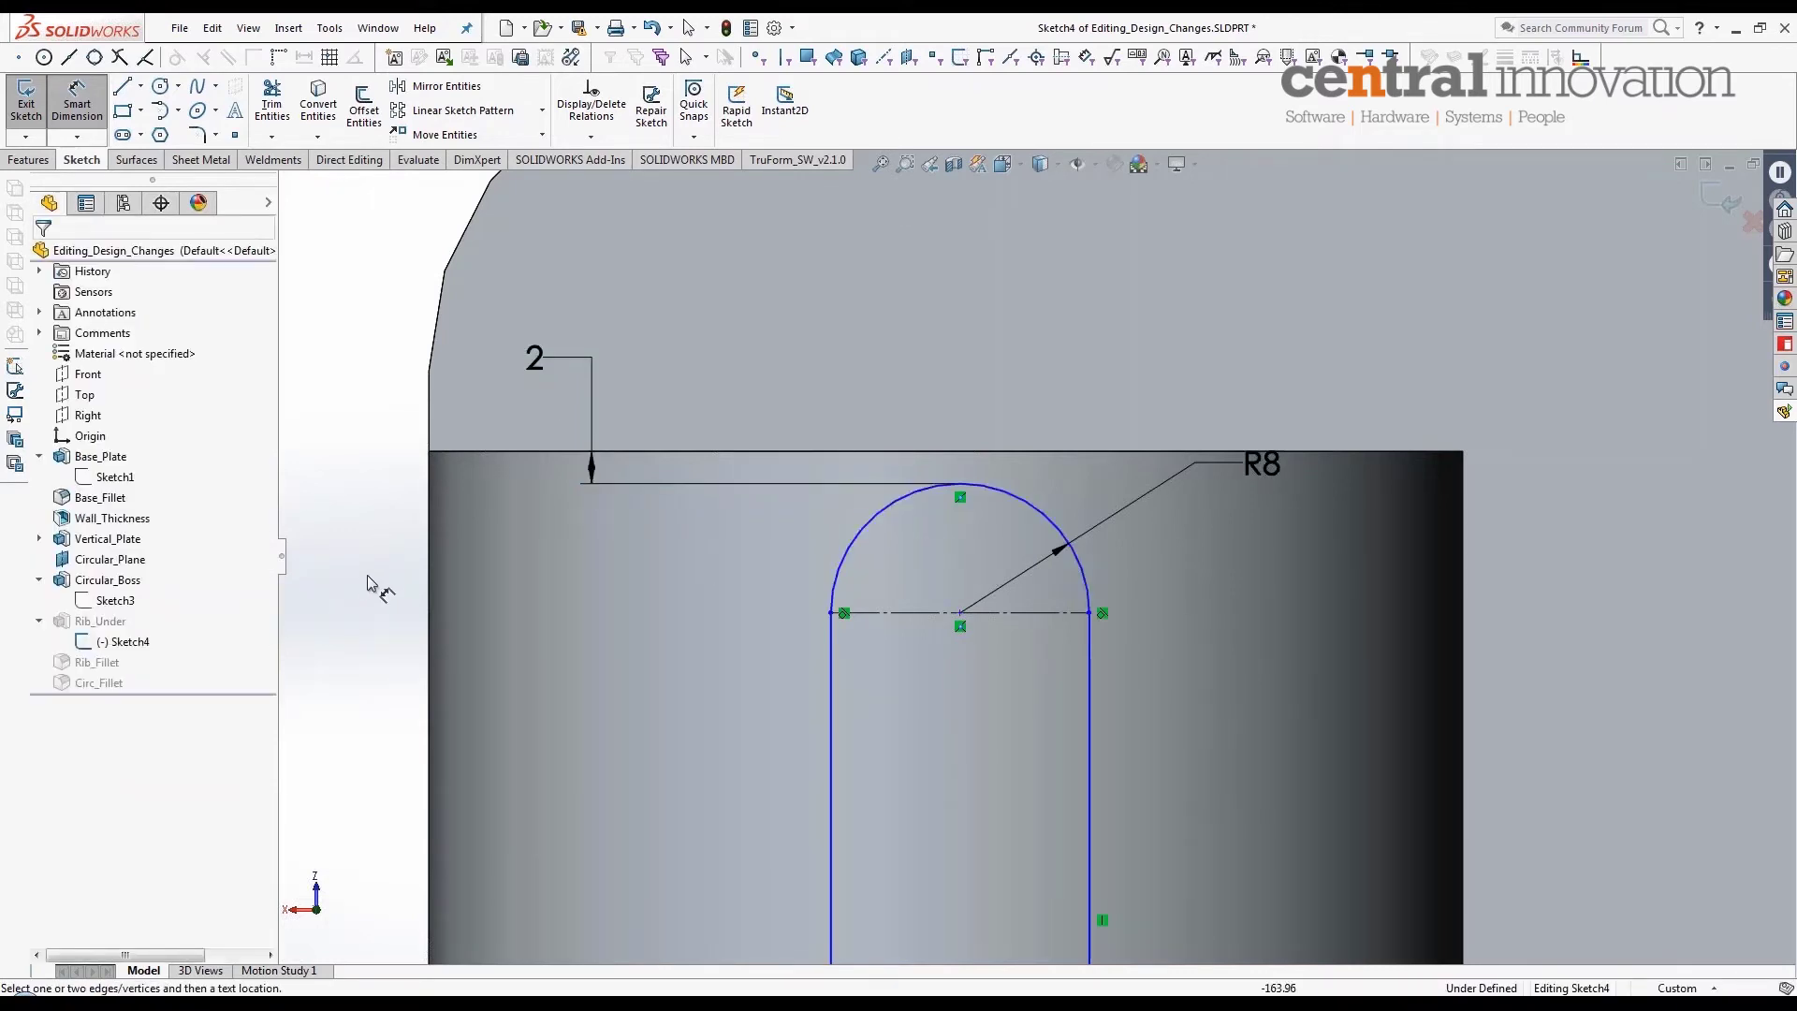
Step: Shift the rib profile sideways by its arc's centre point to an X position of about -124.38 mm
{"action": "scroll", "coordinate": [1101, 834], "scroll_direction": "up", "scroll_amount": 3}
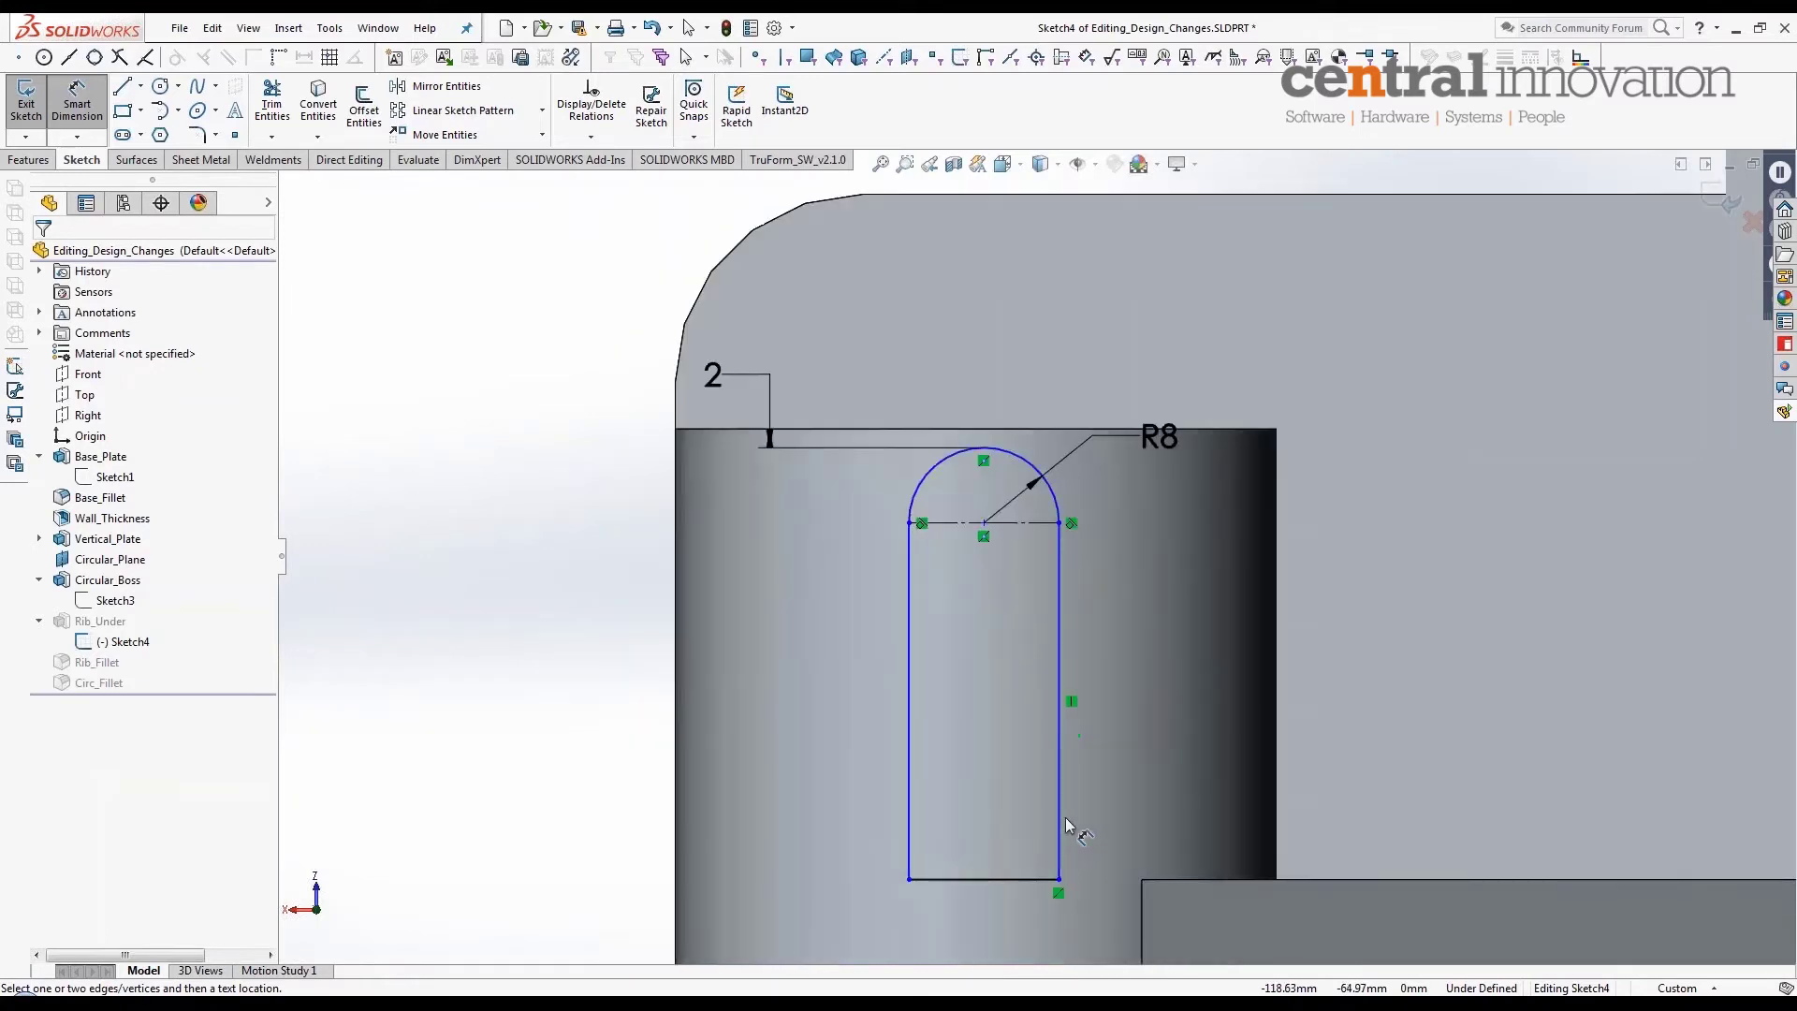
{"action": "scroll", "coordinate": [1067, 824], "scroll_direction": "down", "scroll_amount": 1}
{"action": "key", "text": "Escape"}
{"action": "mouse_move", "coordinate": [966, 450]}
{"action": "left_mouse_down"}
{"action": "mouse_move", "coordinate": [1087, 487]}
{"action": "mouse_move", "coordinate": [994, 453]}
{"action": "left_mouse_up"}
Step: Turn on the display of temporary axes for the part's cylindrical faces
{"action": "scroll", "coordinate": [987, 701], "scroll_direction": "up", "scroll_amount": 2}
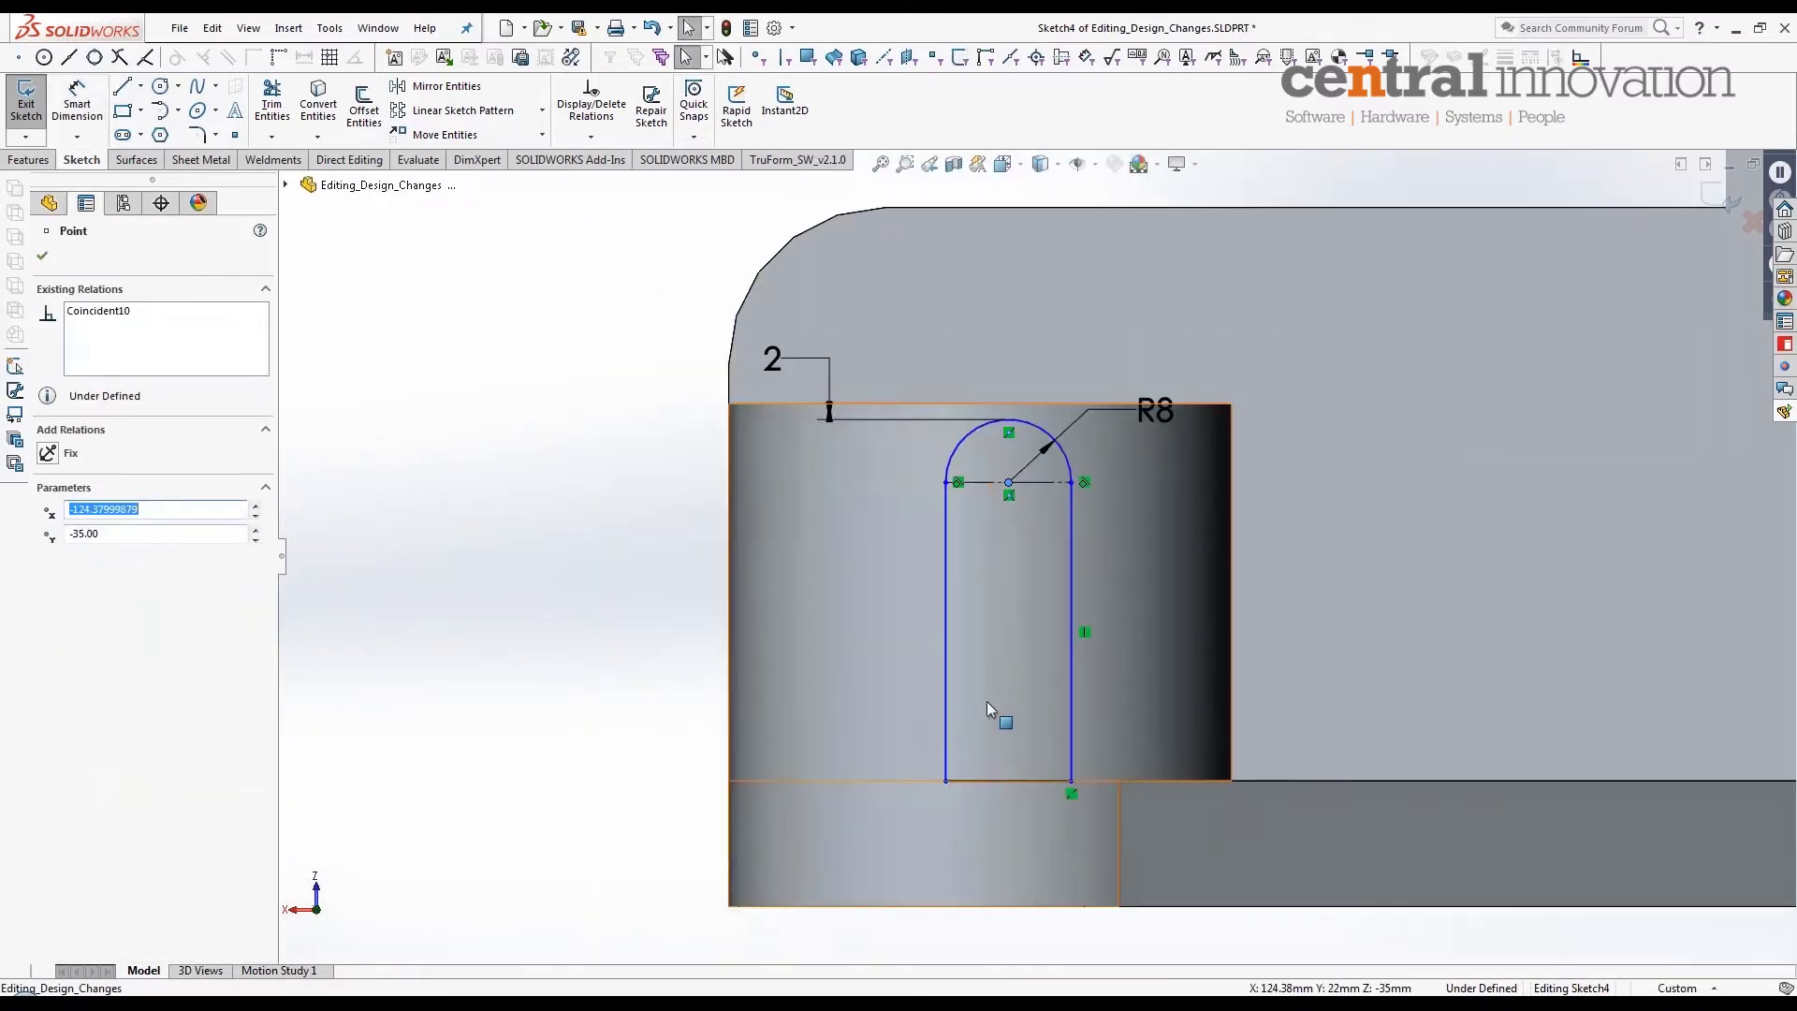
{"action": "middle_click_drag", "start_coordinate": [1031, 719], "coordinate": [1048, 755]}
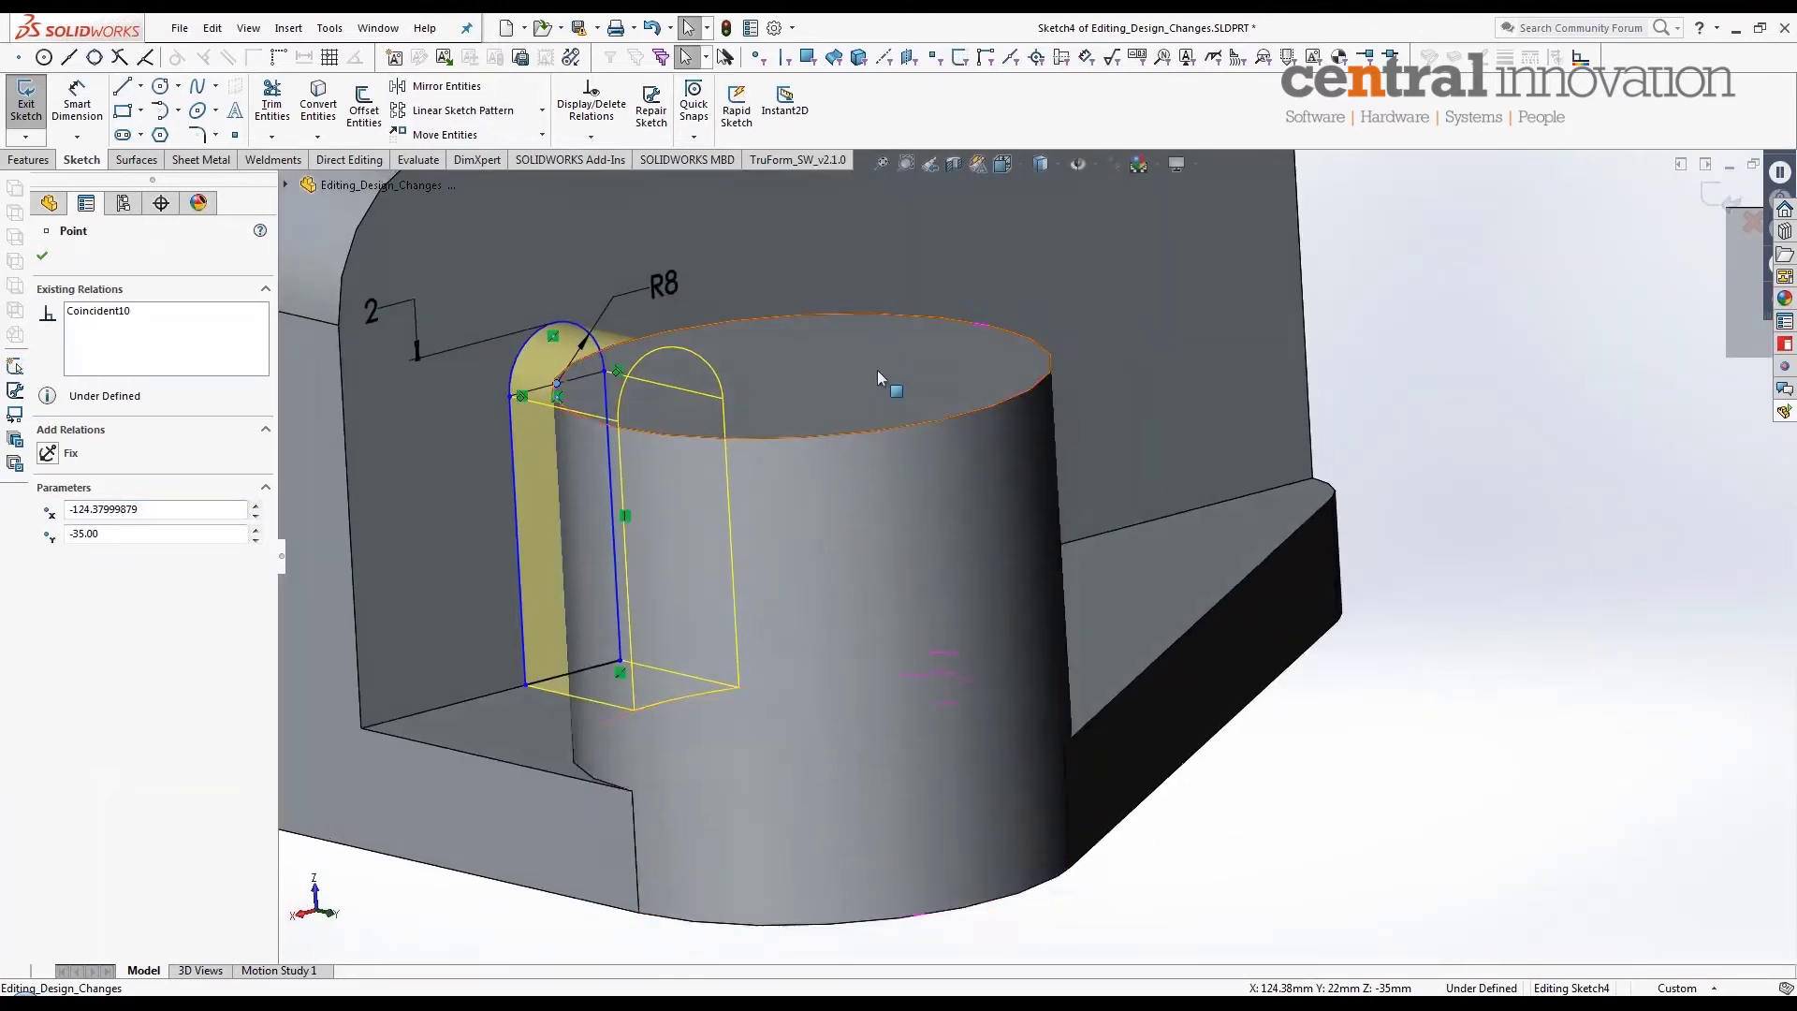
{"action": "scroll", "coordinate": [1041, 889], "scroll_direction": "up", "scroll_amount": 4}
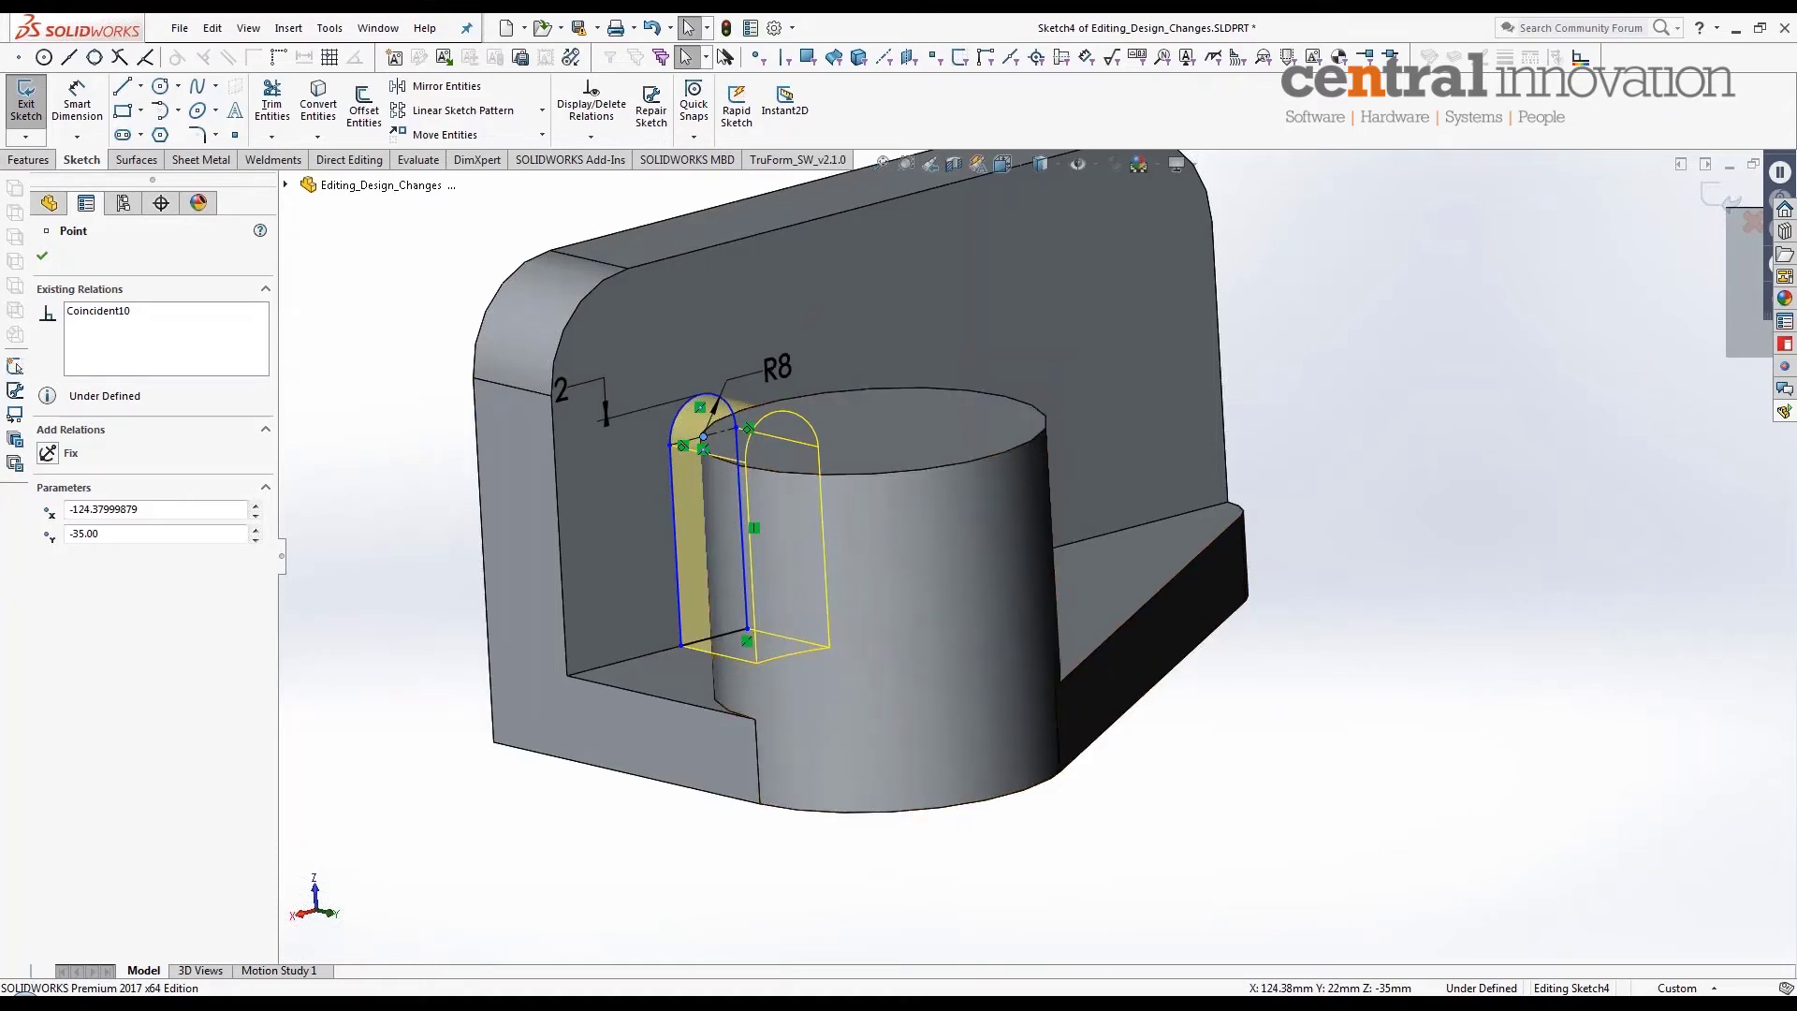
{"action": "left_click", "coordinate": [1096, 165]}
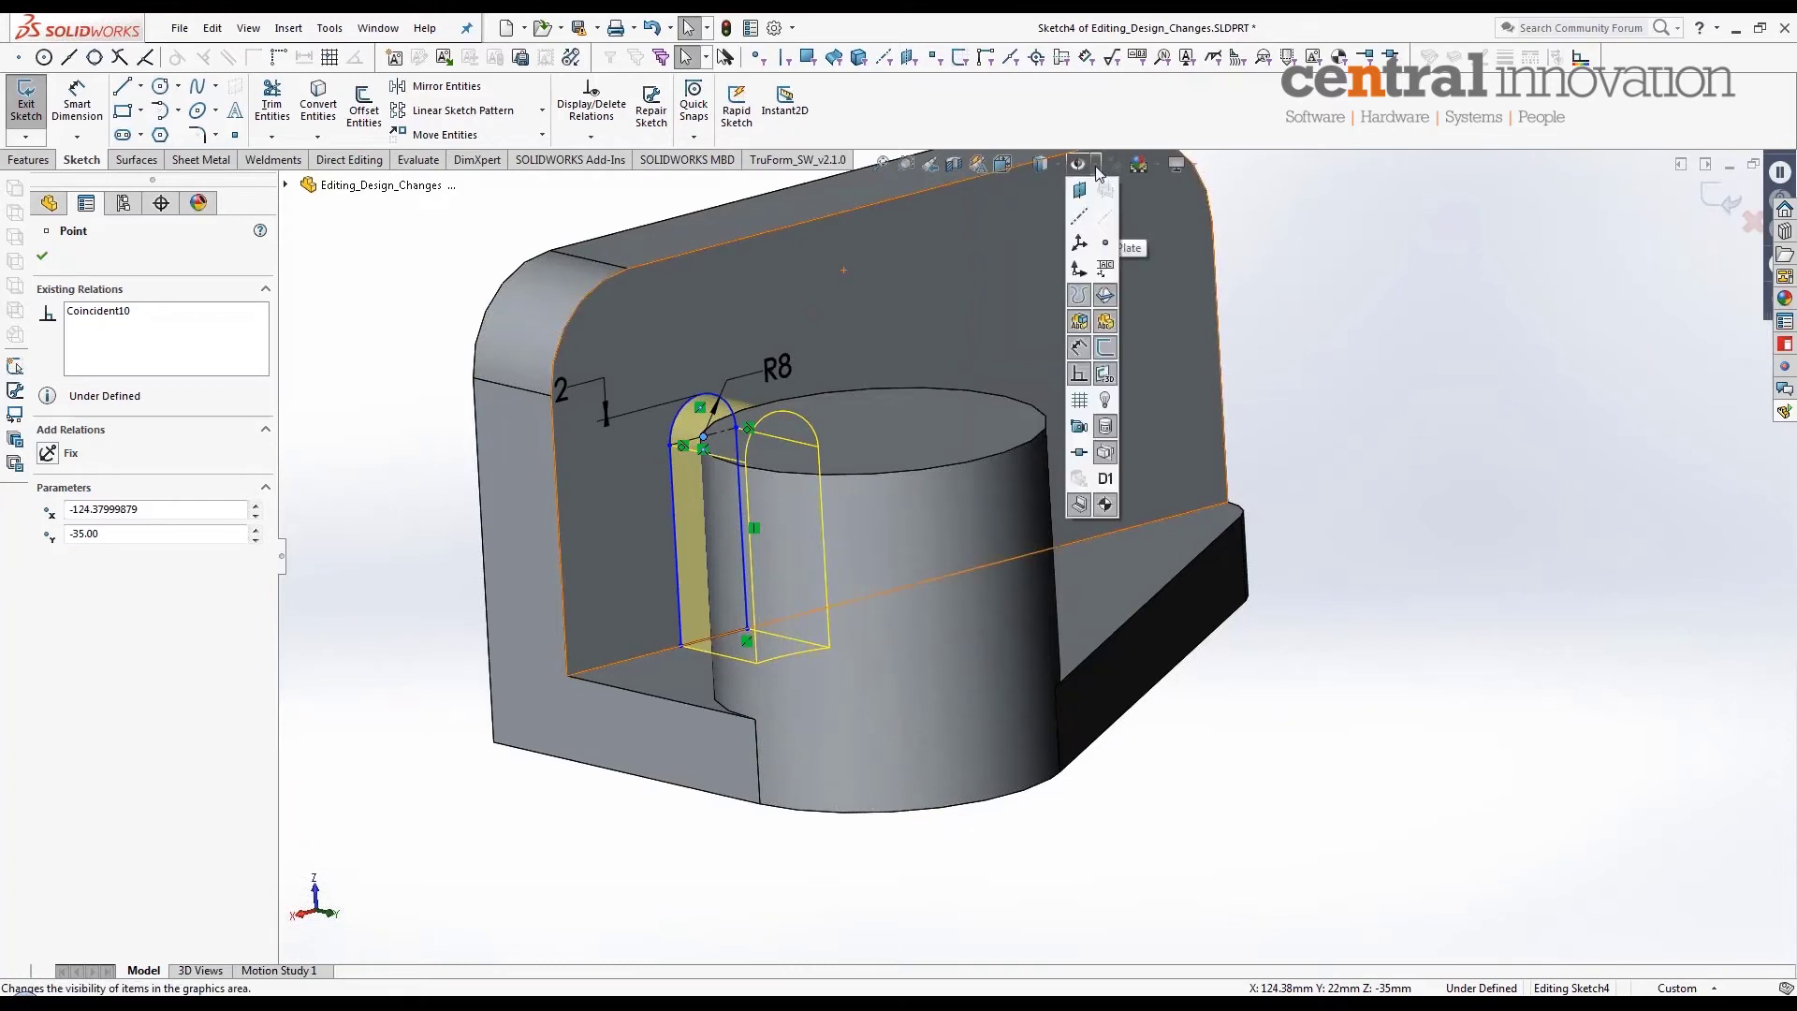
{"action": "left_click", "coordinate": [1110, 221]}
{"action": "key", "text": "f"}
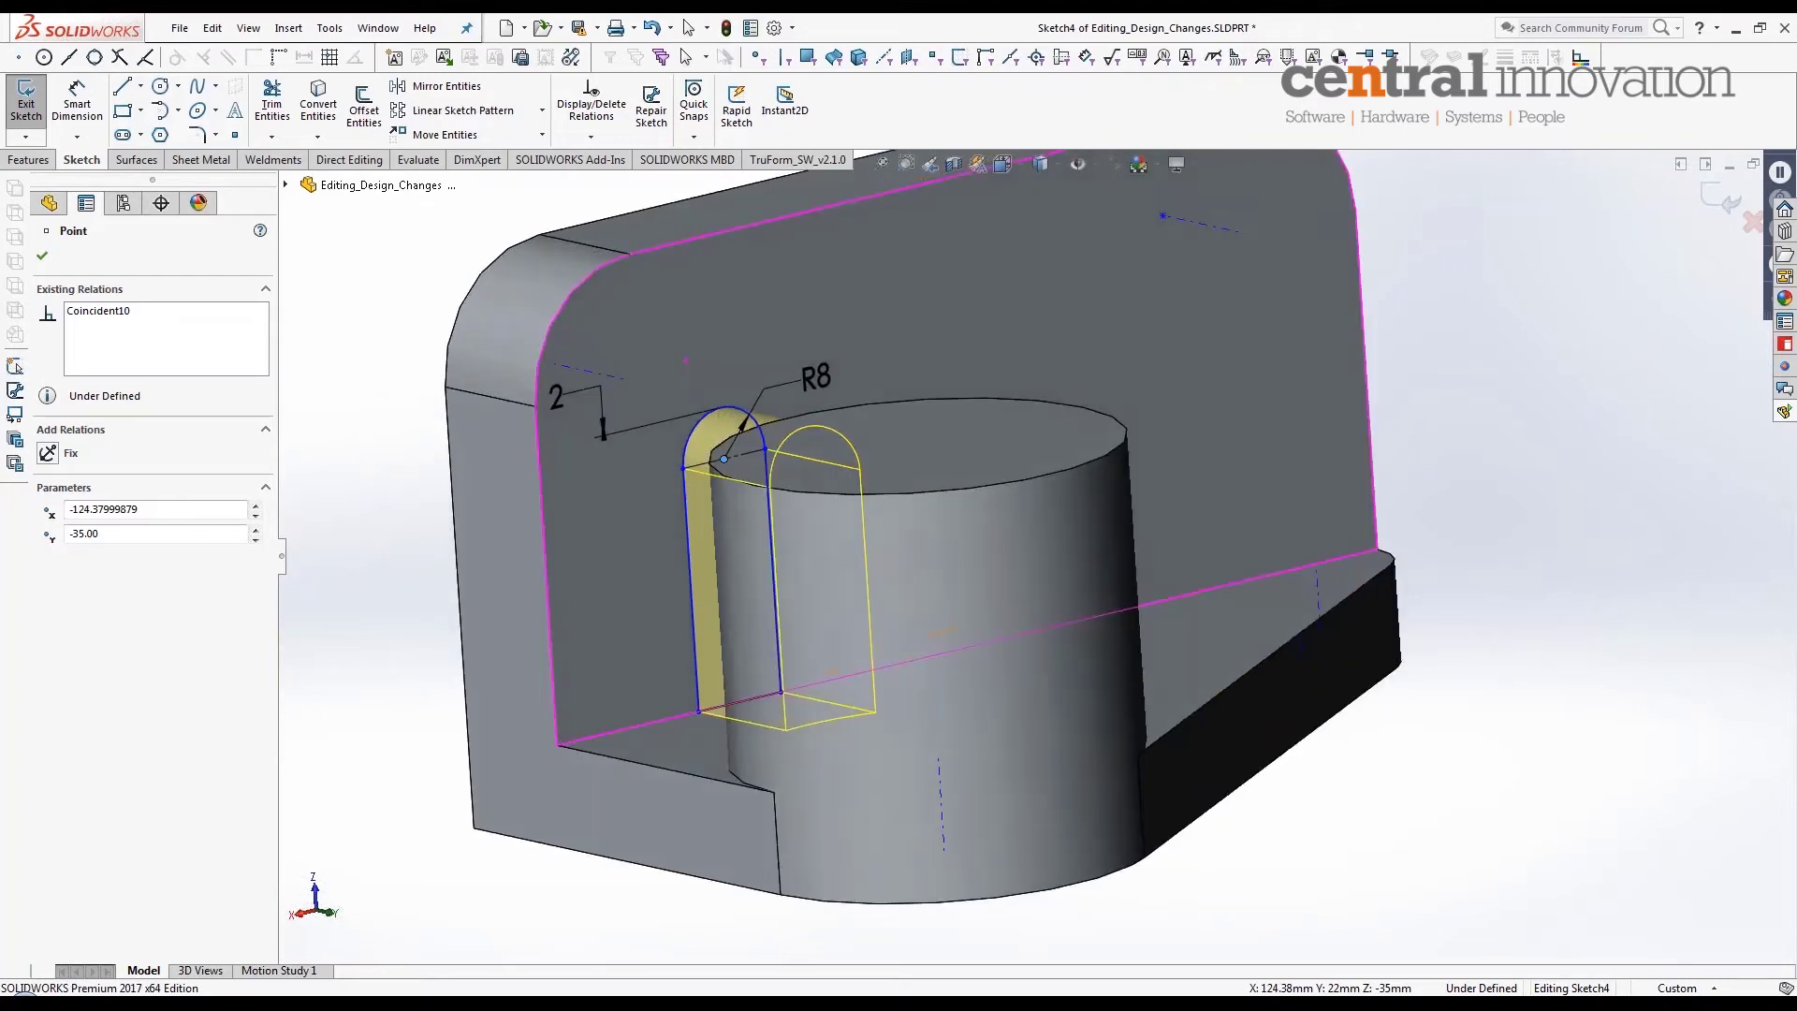
Step: Examine the temporary axes of the boss and plate corners from several angles, and compare them with the rib profile straight on
{"action": "mouse_move", "coordinate": [585, 267]}
{"action": "middle_mouse_down"}
{"action": "mouse_move", "coordinate": [496, 258]}
{"action": "mouse_move", "coordinate": [549, 300]}
{"action": "mouse_move", "coordinate": [536, 281]}
{"action": "middle_mouse_up"}
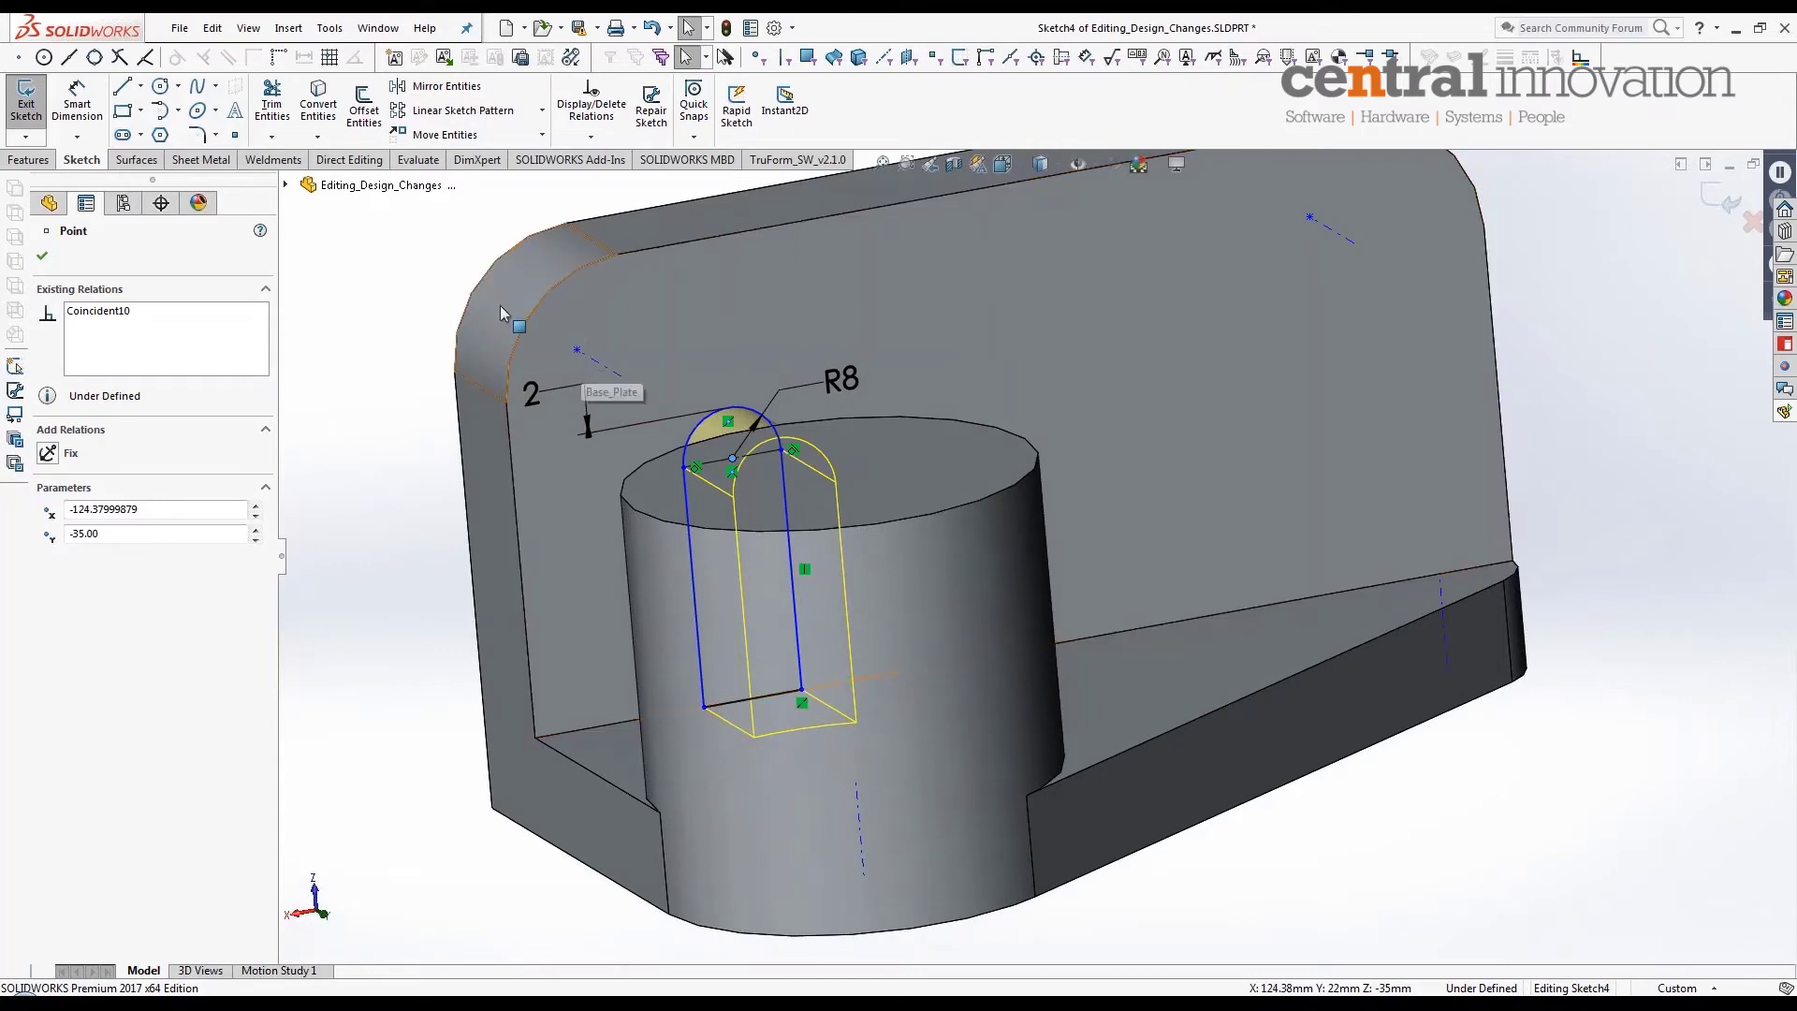
{"action": "scroll", "coordinate": [904, 788], "scroll_direction": "up", "scroll_amount": 2}
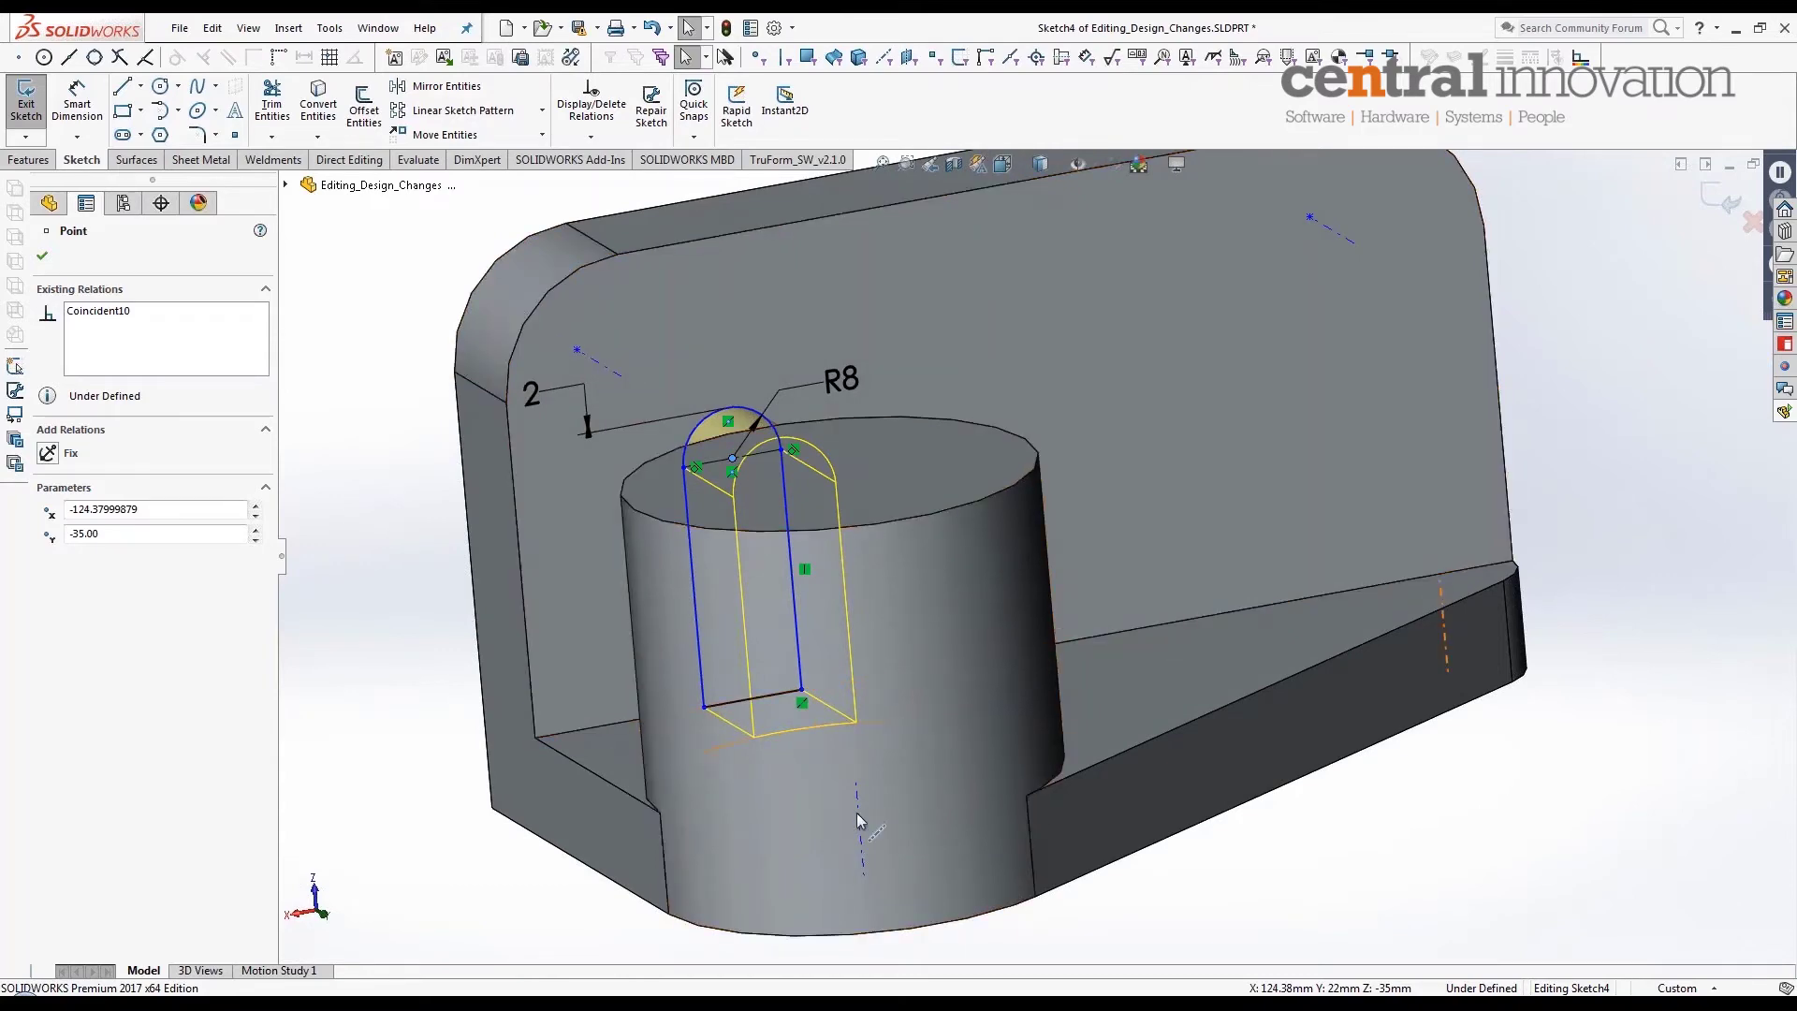
{"action": "scroll", "coordinate": [1395, 552], "scroll_direction": "up", "scroll_amount": 2}
{"action": "middle_click_drag", "start_coordinate": [1395, 547], "coordinate": [1327, 355]}
{"action": "scroll", "coordinate": [1328, 346], "scroll_direction": "down", "scroll_amount": 1}
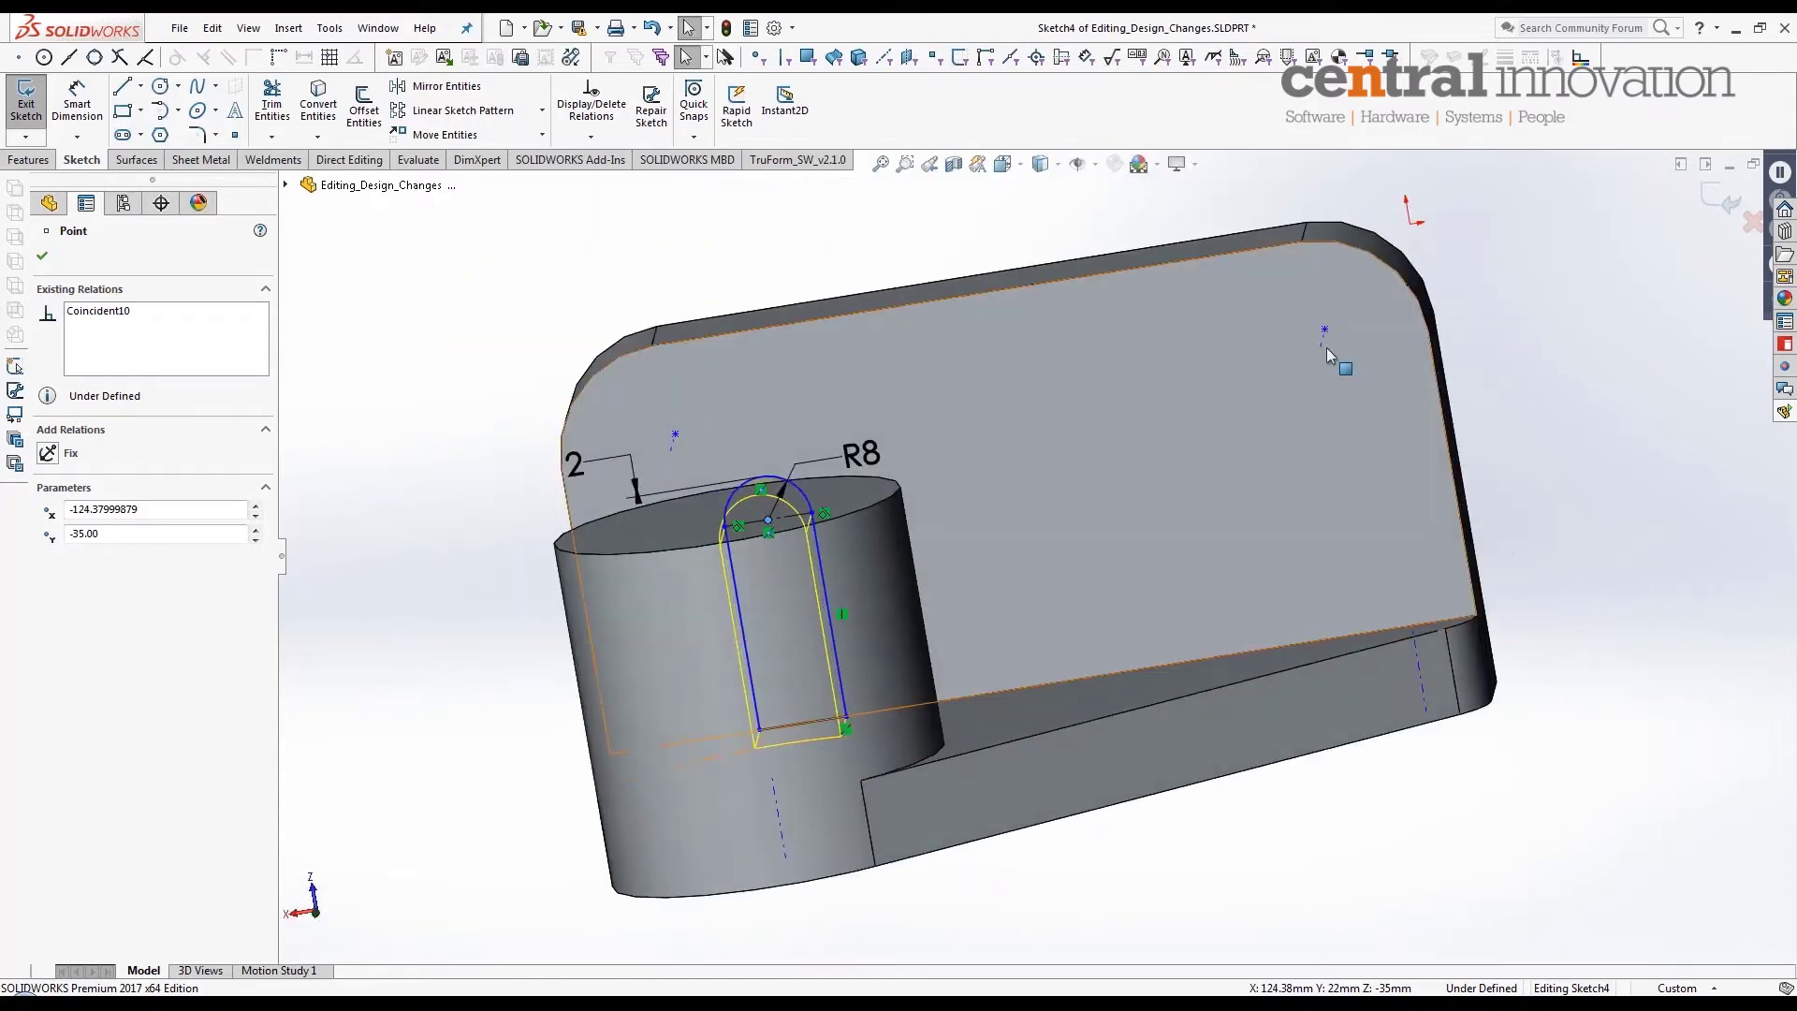
{"action": "key", "text": "ctrl+8"}
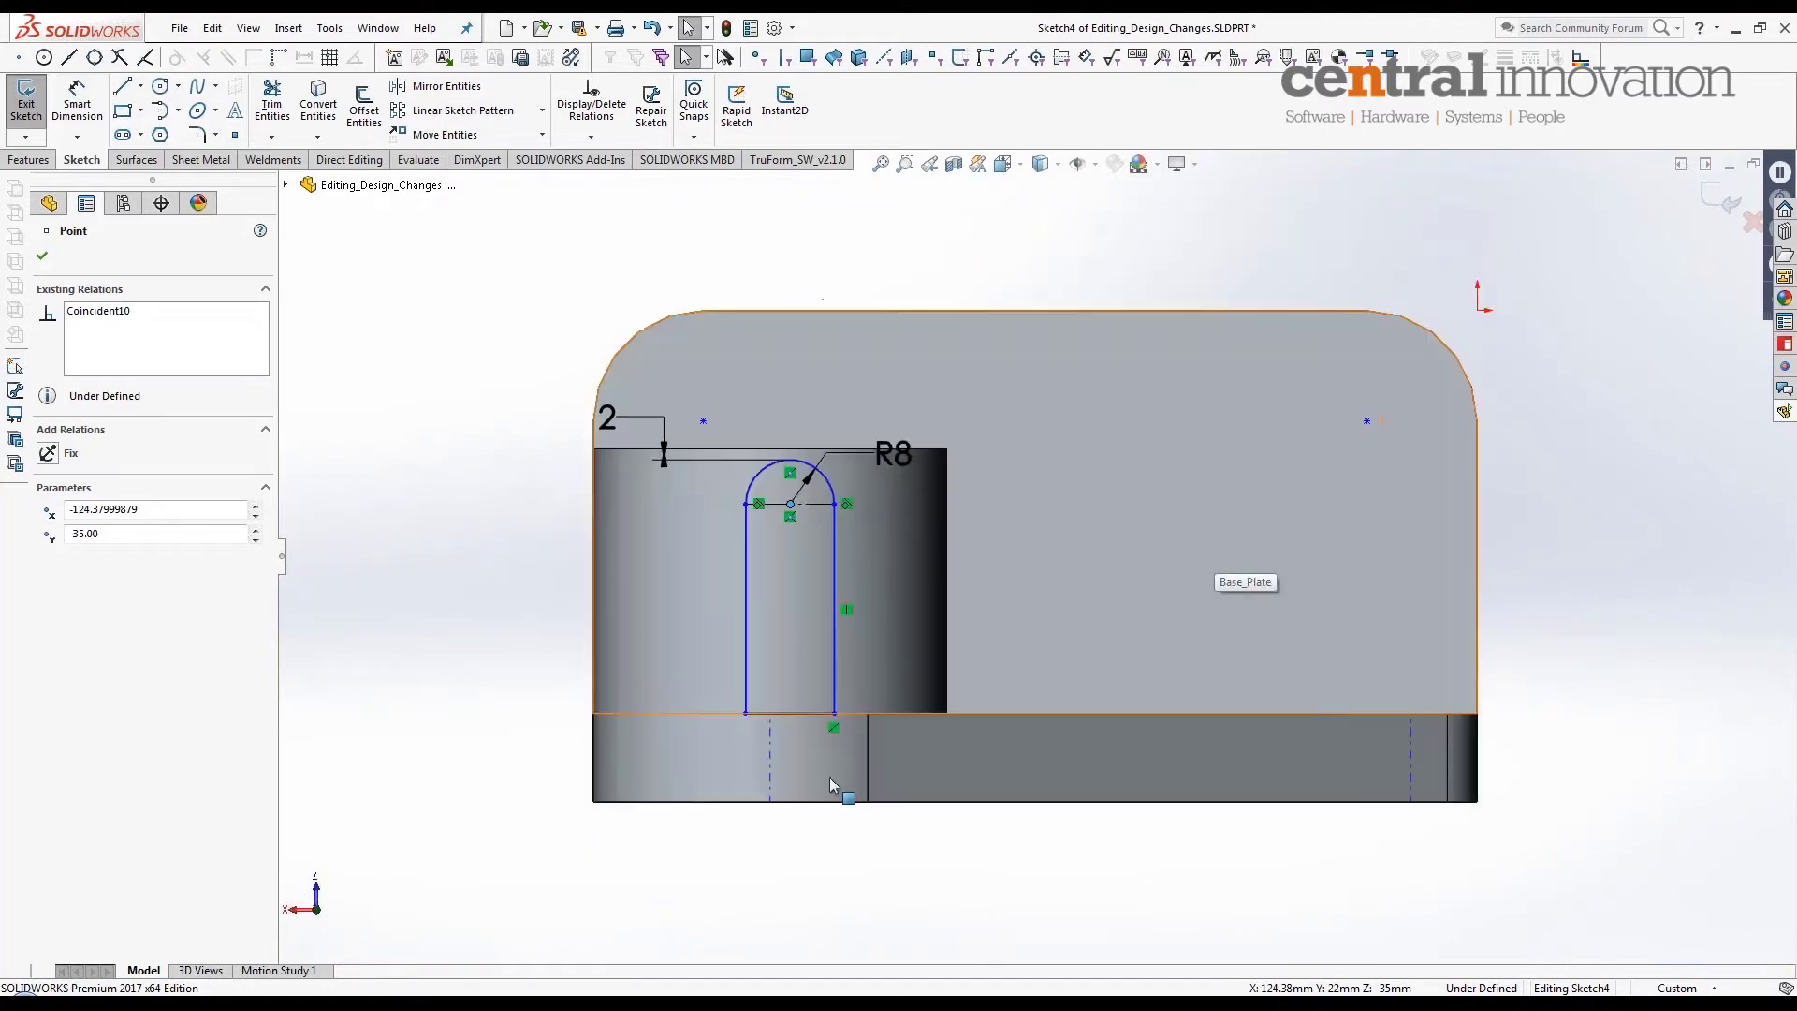
{"action": "scroll", "coordinate": [830, 777], "scroll_direction": "down", "scroll_amount": 3}
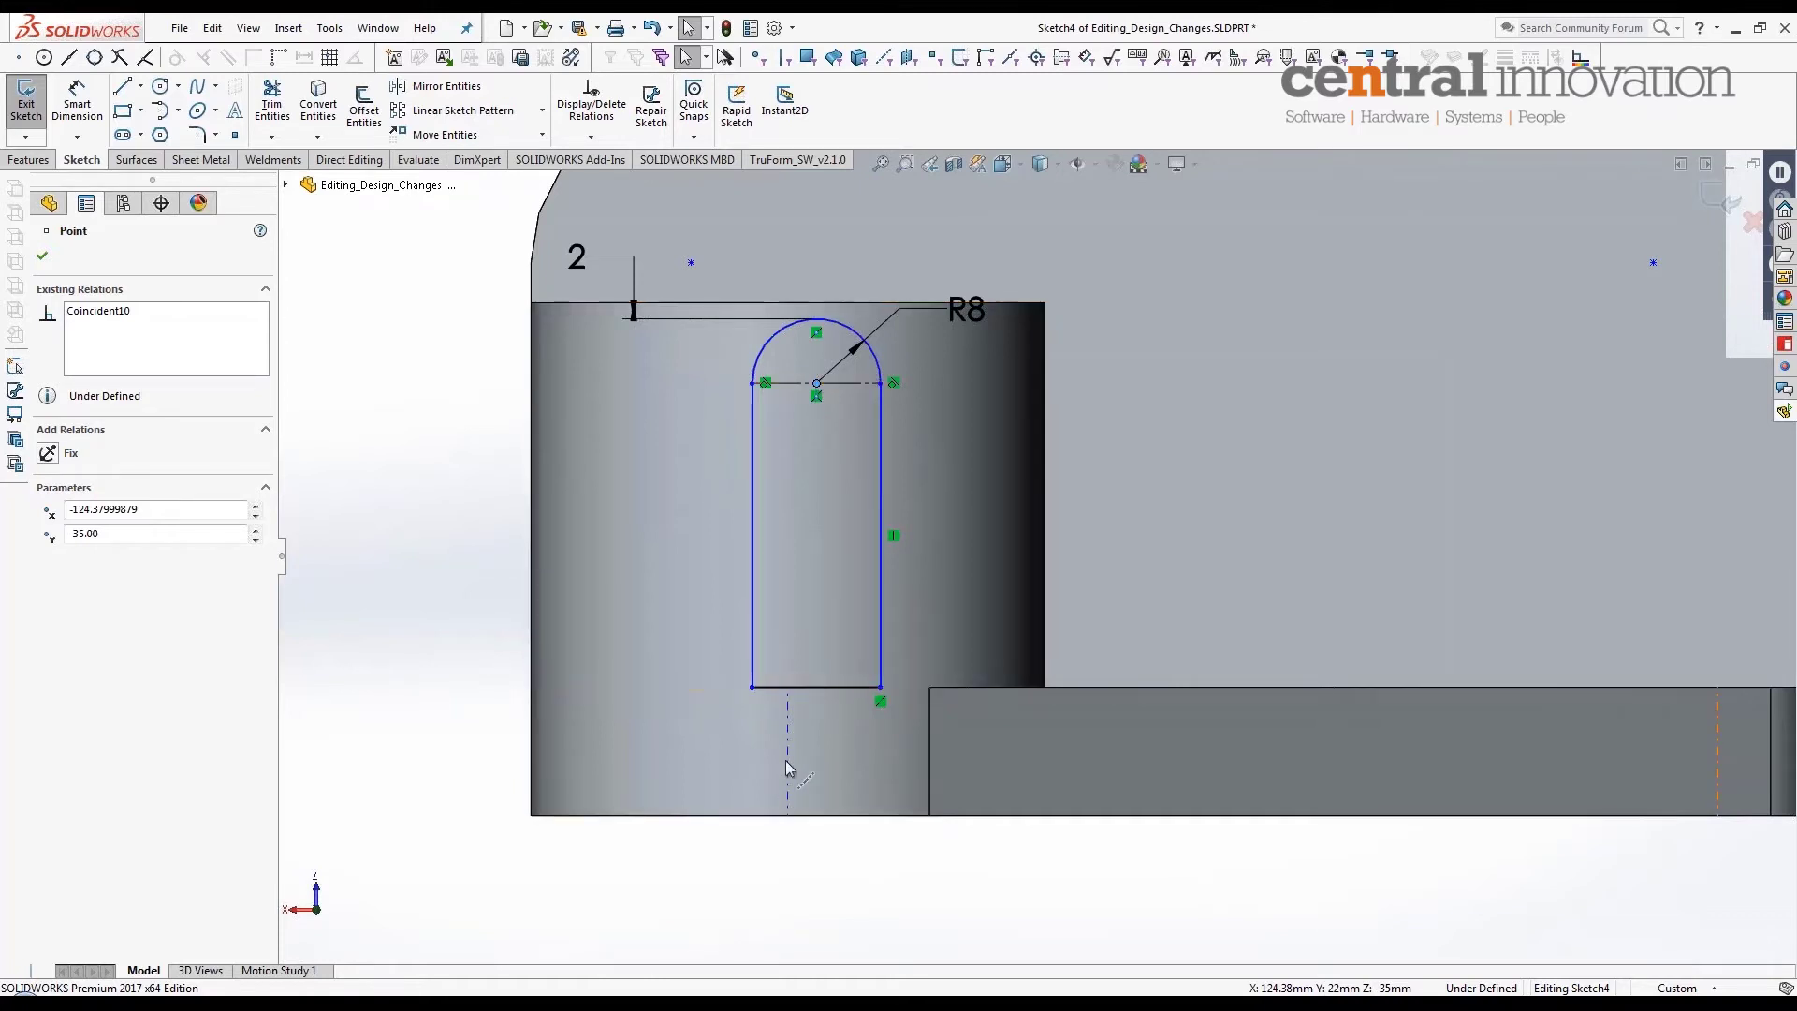
{"action": "key", "text": "Escape"}
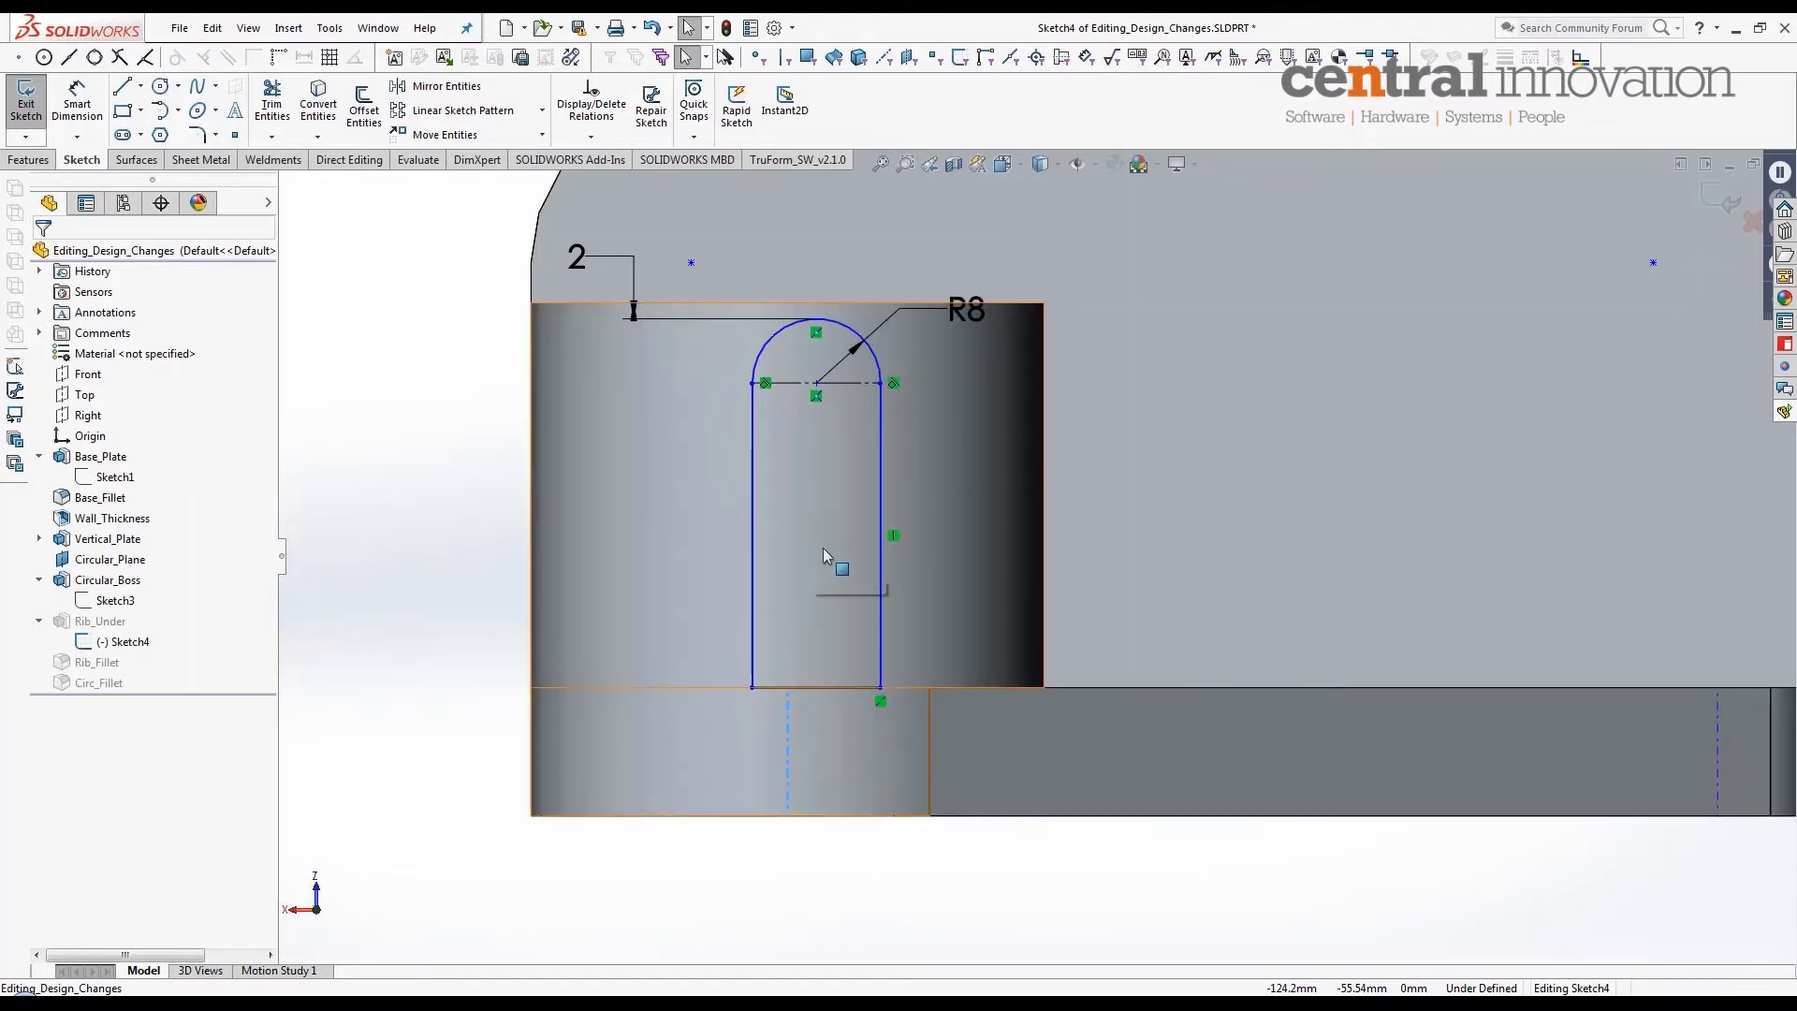
Step: Make the rib arc's centre point coincident with the temporary axis of the base plate's rounded corner, and finish the sketch
{"action": "left_click", "coordinate": [817, 382], "text": "ctrl"}
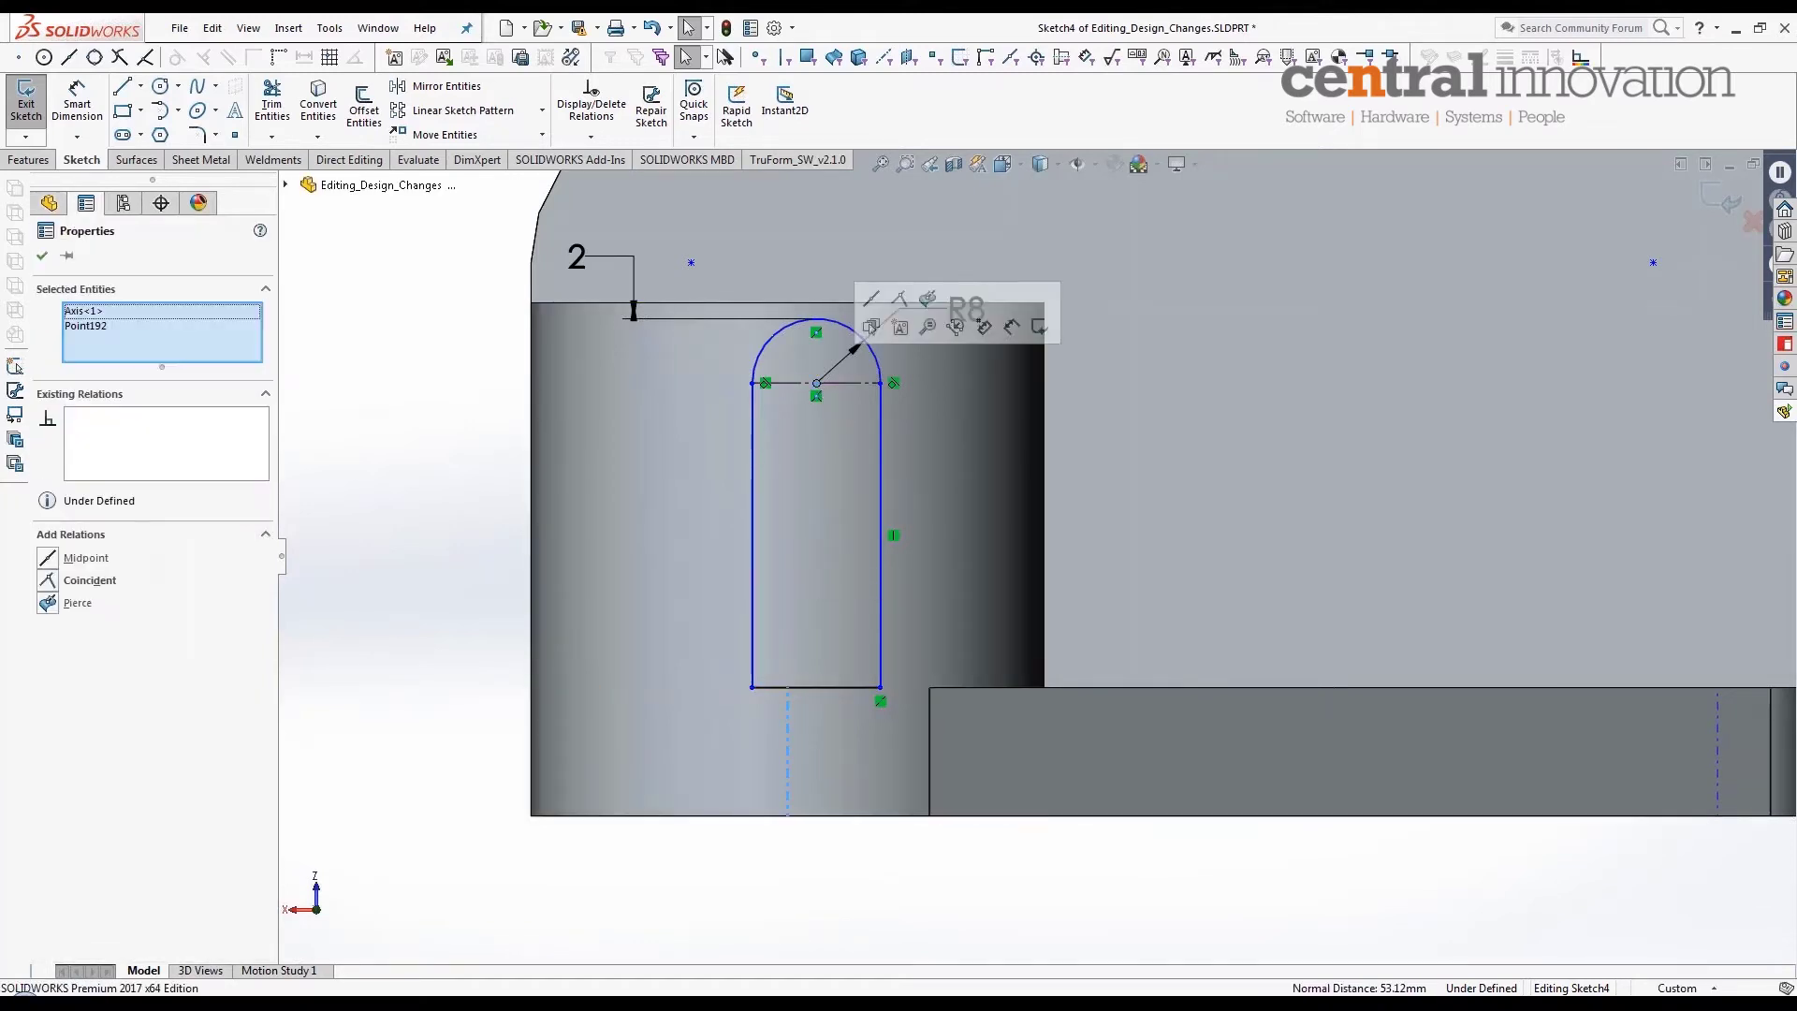
{"action": "left_click", "coordinate": [68, 581]}
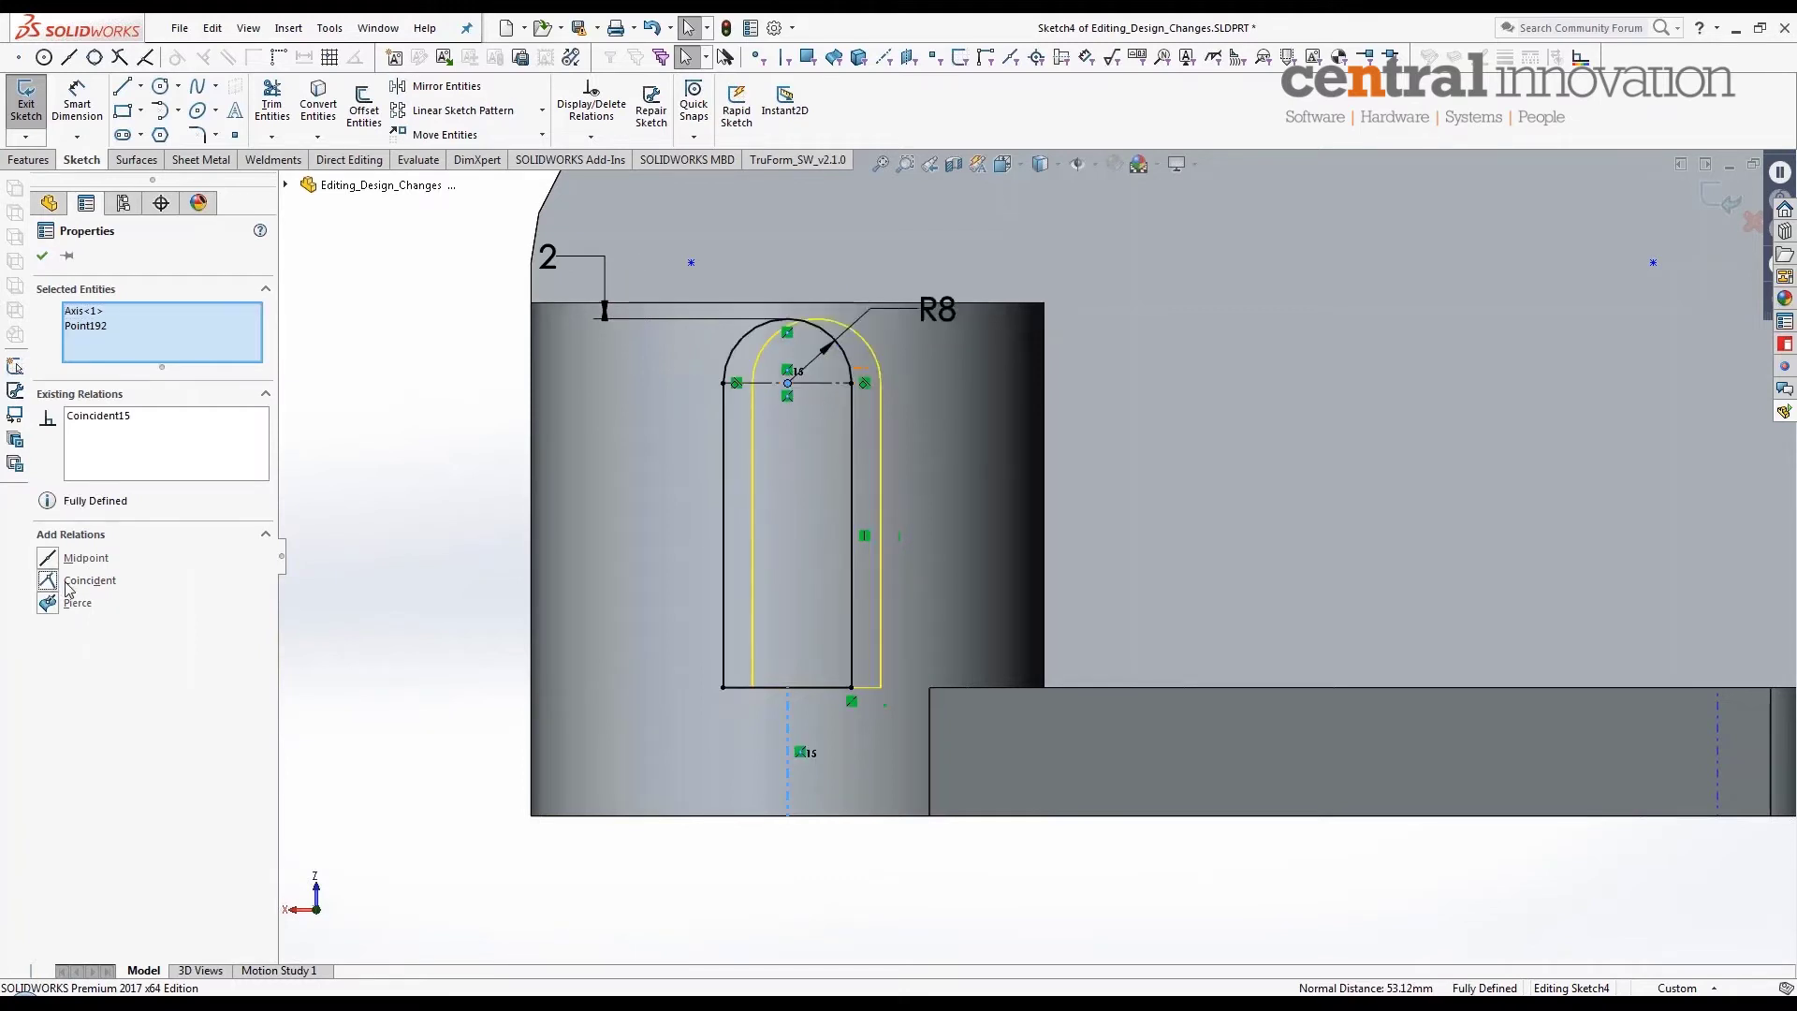
{"action": "left_click", "coordinate": [42, 258]}
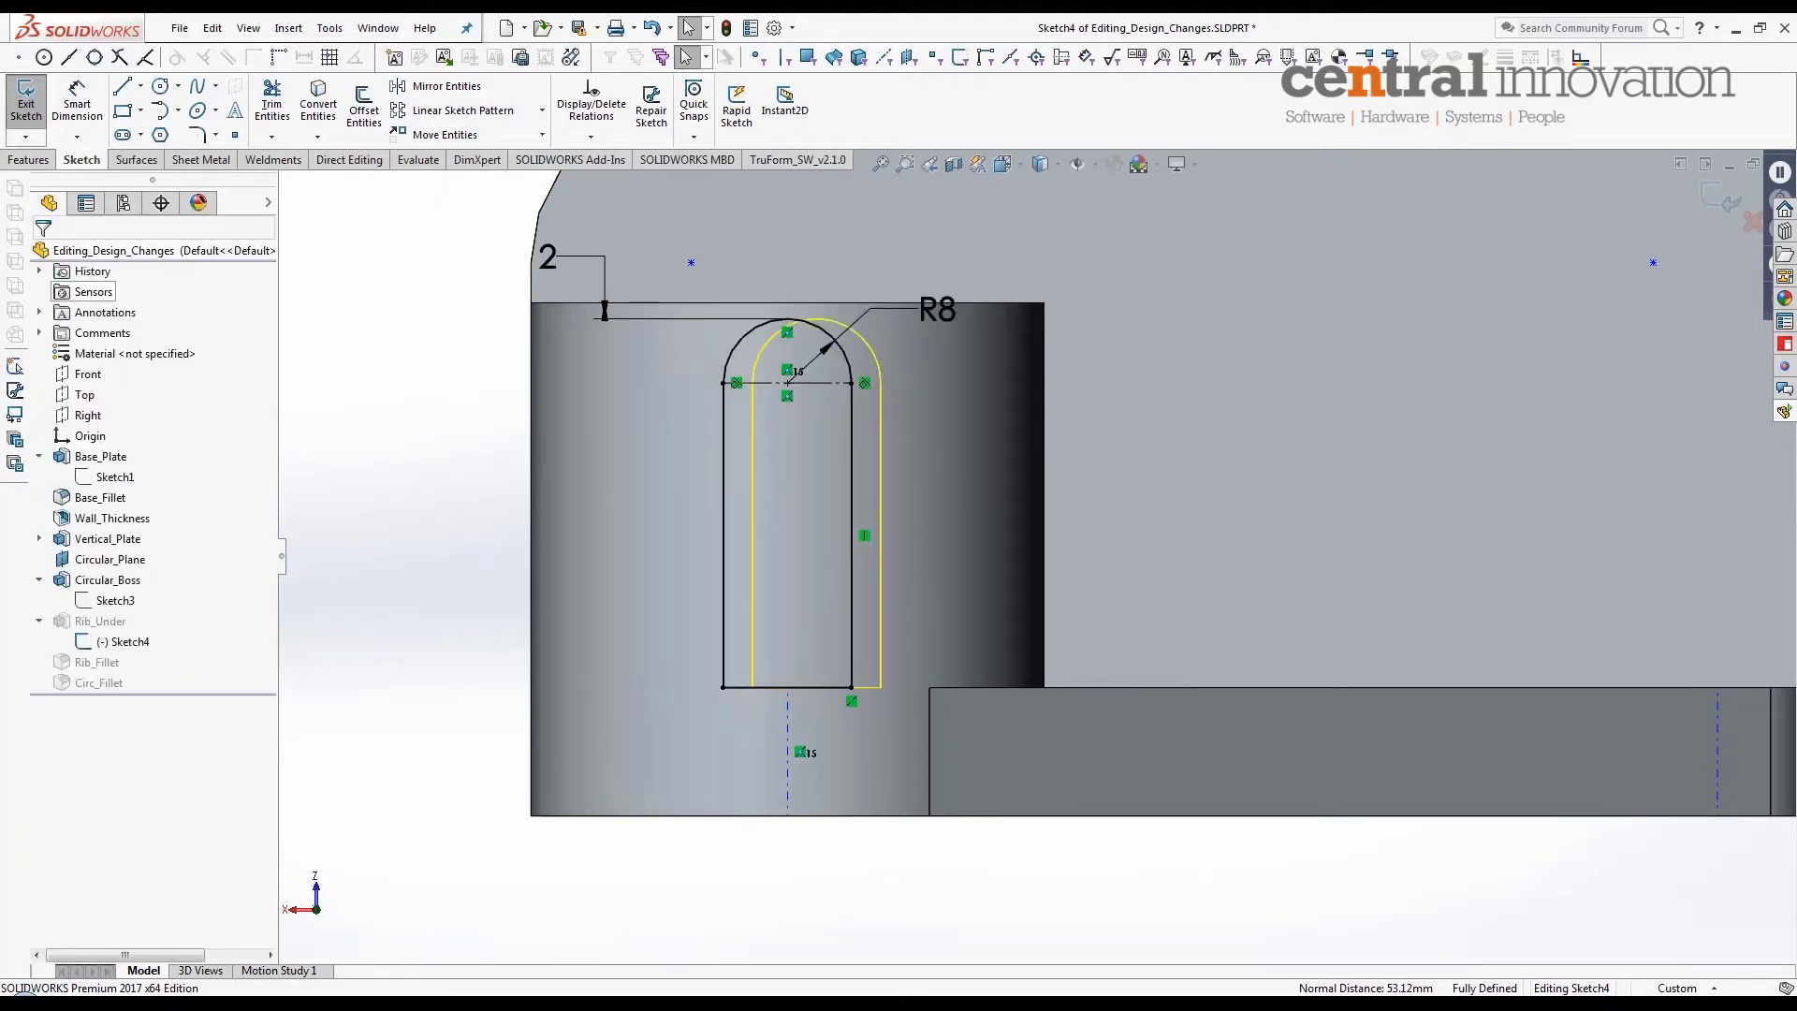
{"action": "left_click", "coordinate": [1707, 199]}
{"action": "mouse_move", "coordinate": [917, 524]}
{"action": "middle_mouse_down"}
{"action": "mouse_move", "coordinate": [814, 630]}
{"action": "mouse_move", "coordinate": [762, 762]}
{"action": "mouse_move", "coordinate": [1067, 756]}
{"action": "mouse_move", "coordinate": [1017, 745]}
{"action": "mouse_move", "coordinate": [1043, 755]}
{"action": "mouse_move", "coordinate": [1080, 549]}
{"action": "mouse_move", "coordinate": [1020, 673]}
{"action": "middle_mouse_up"}
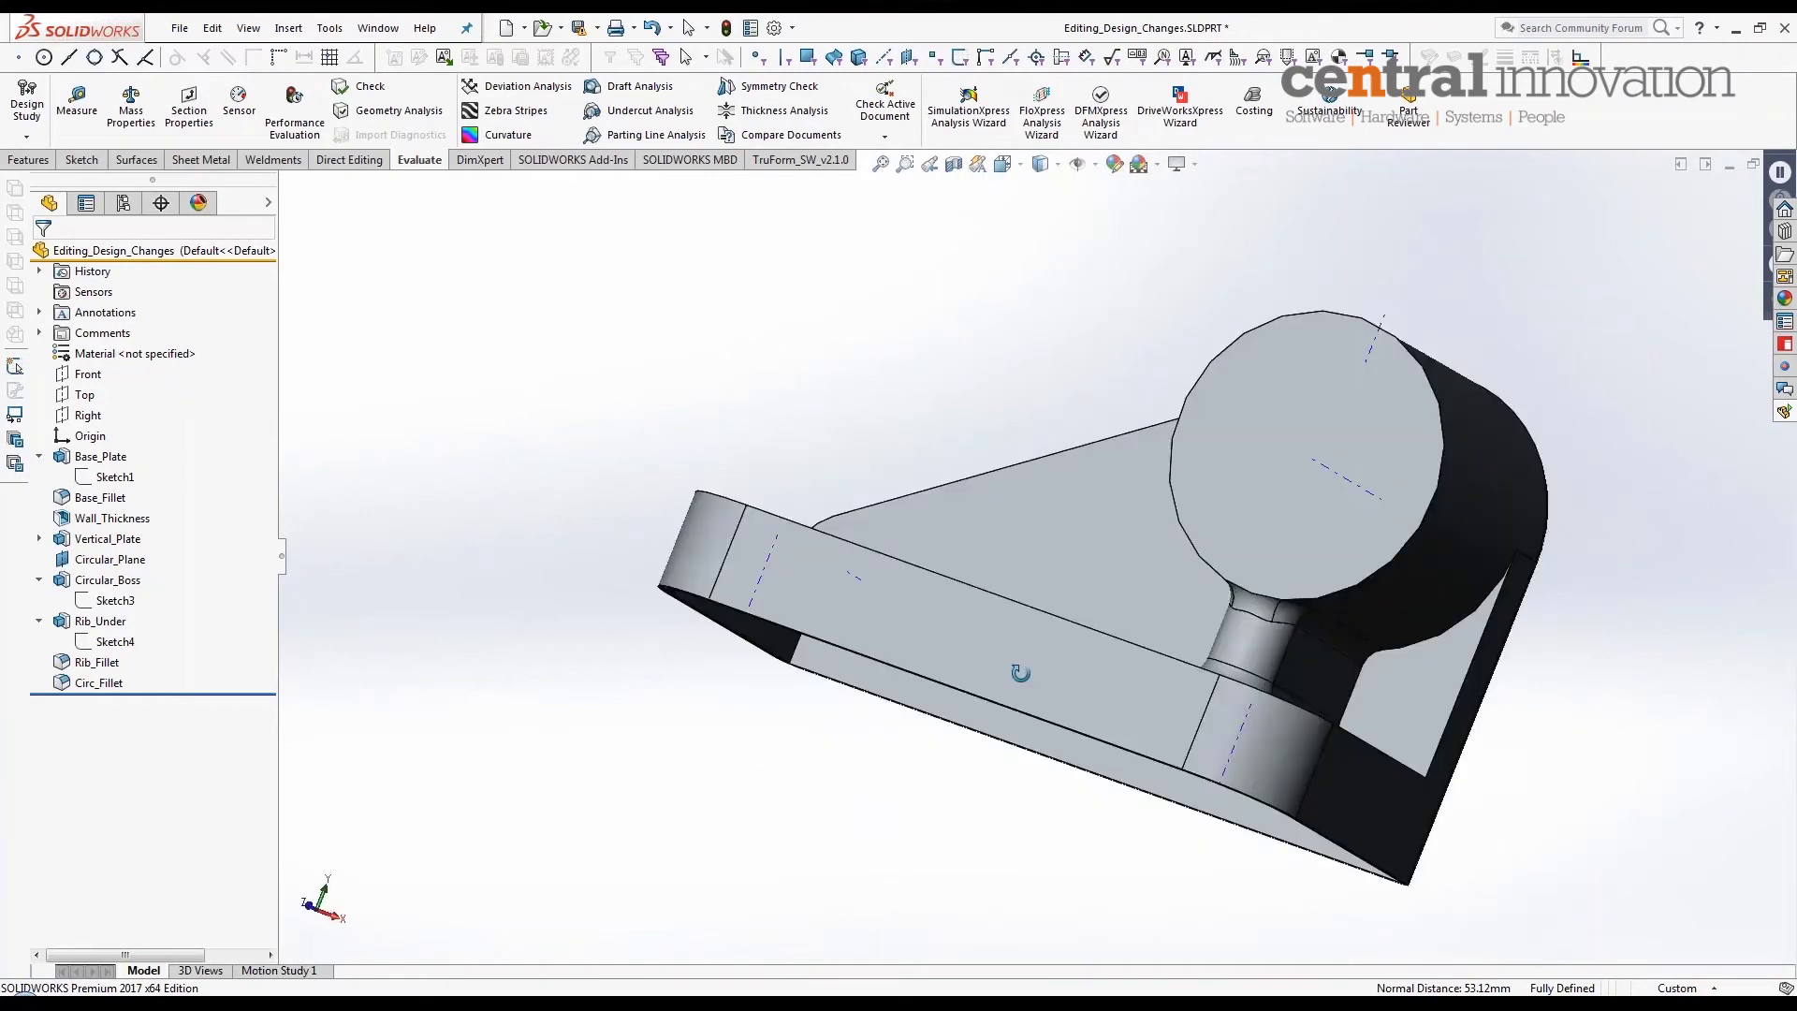
{"action": "key", "text": "ctrl+7"}
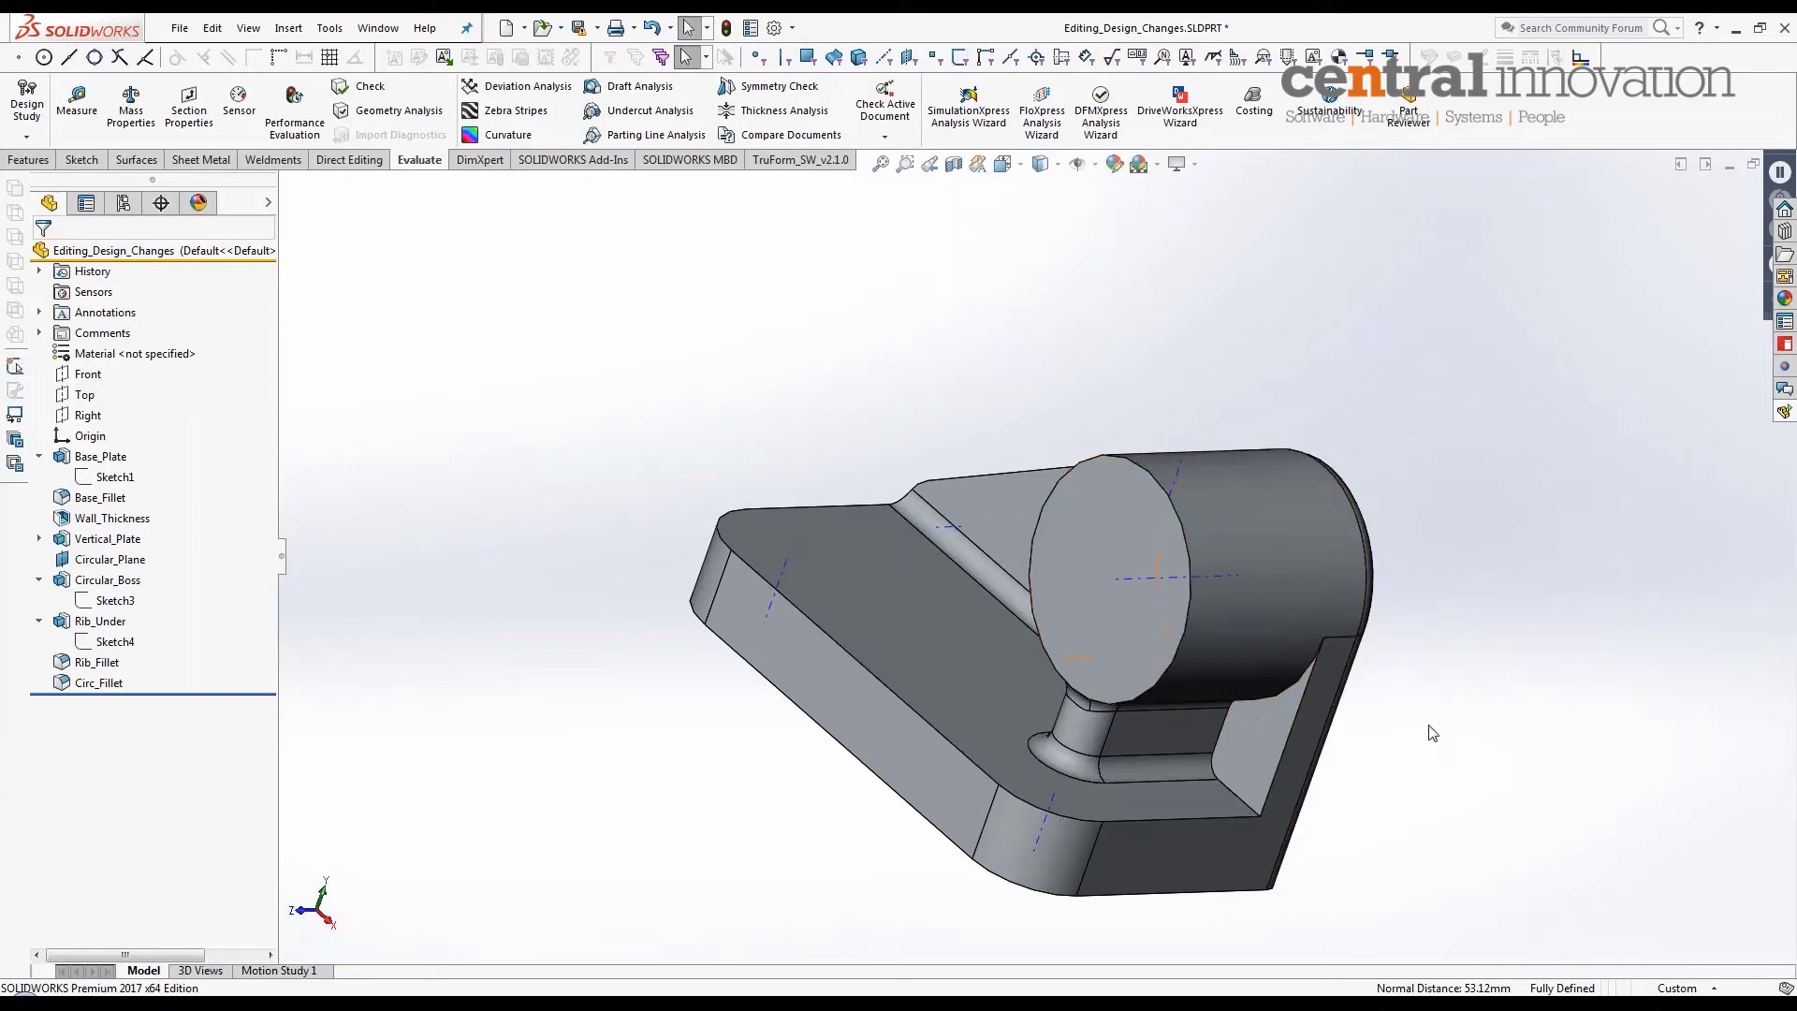
{"action": "key", "text": "ctrl+7"}
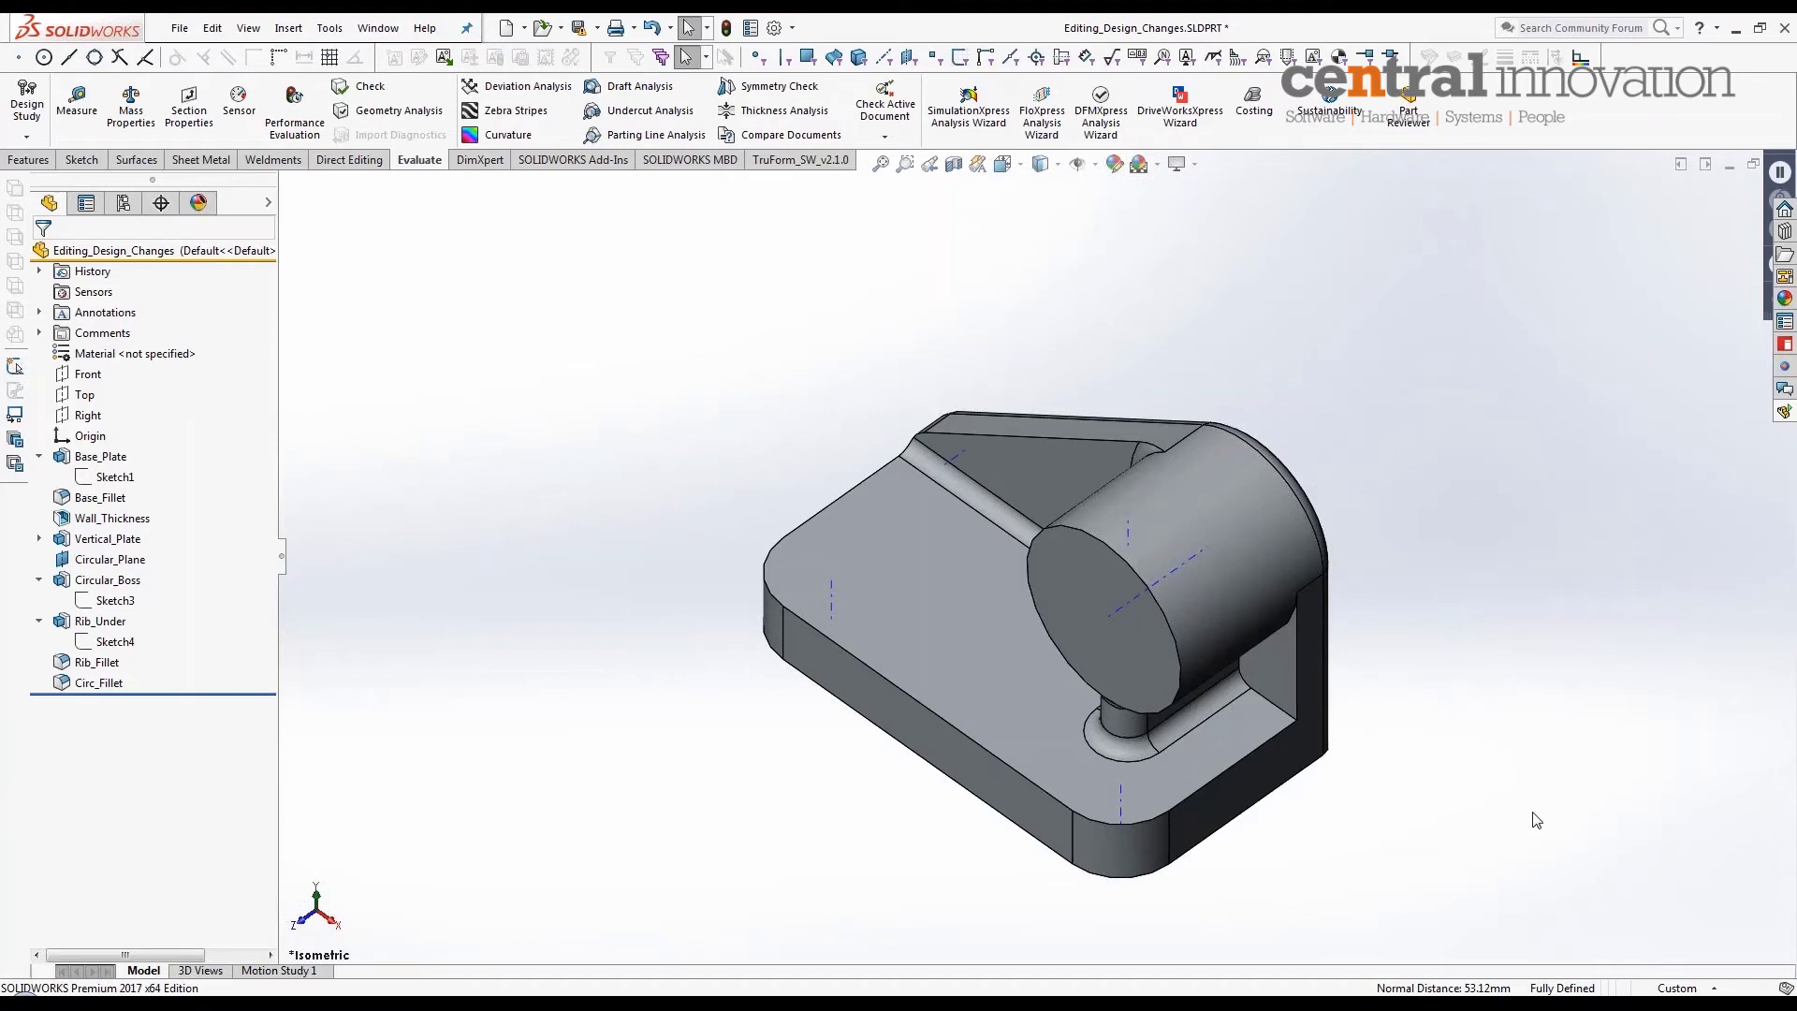
{"action": "scroll", "coordinate": [1537, 820], "scroll_direction": "down", "scroll_amount": 2}
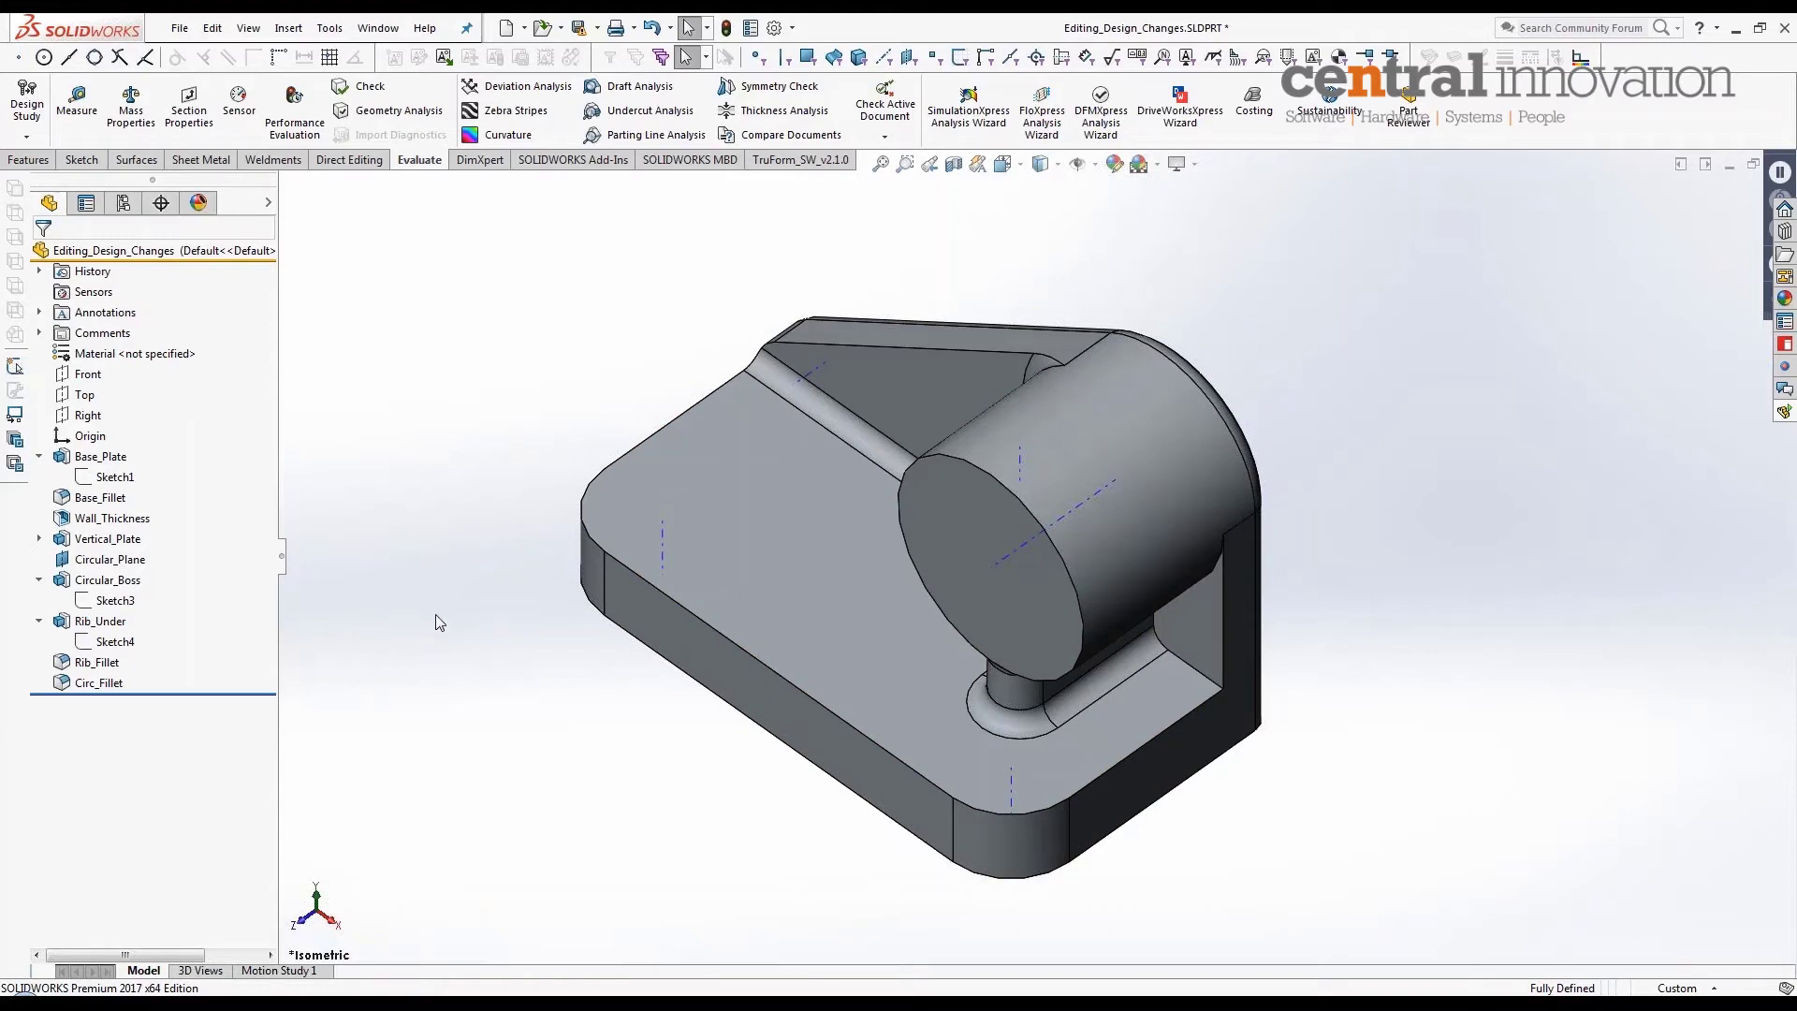
Step: Open the recently used Changes part and inspect its boss, rib and plates from several angles
{"action": "key", "text": "r"}
{"action": "left_click", "coordinate": [933, 312]}
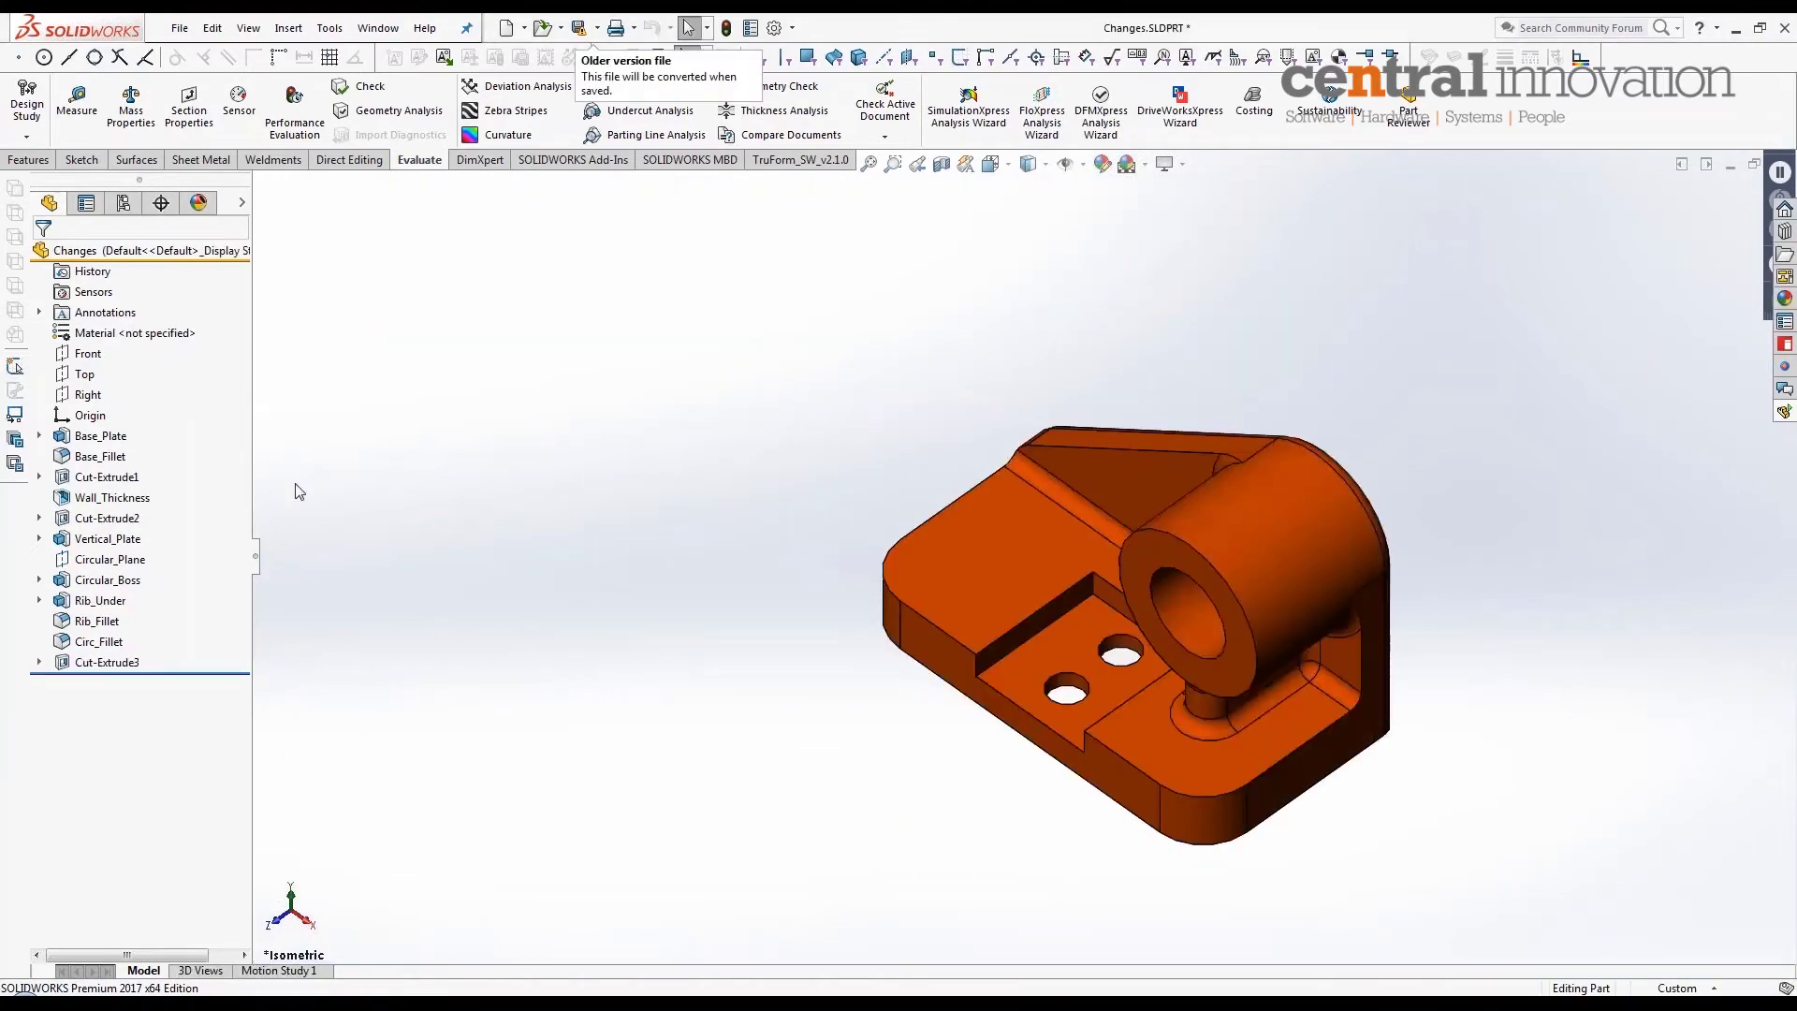
{"action": "middle_click_drag", "start_coordinate": [1348, 659], "coordinate": [1277, 513]}
{"action": "scroll", "coordinate": [1226, 580], "scroll_direction": "down", "scroll_amount": 3}
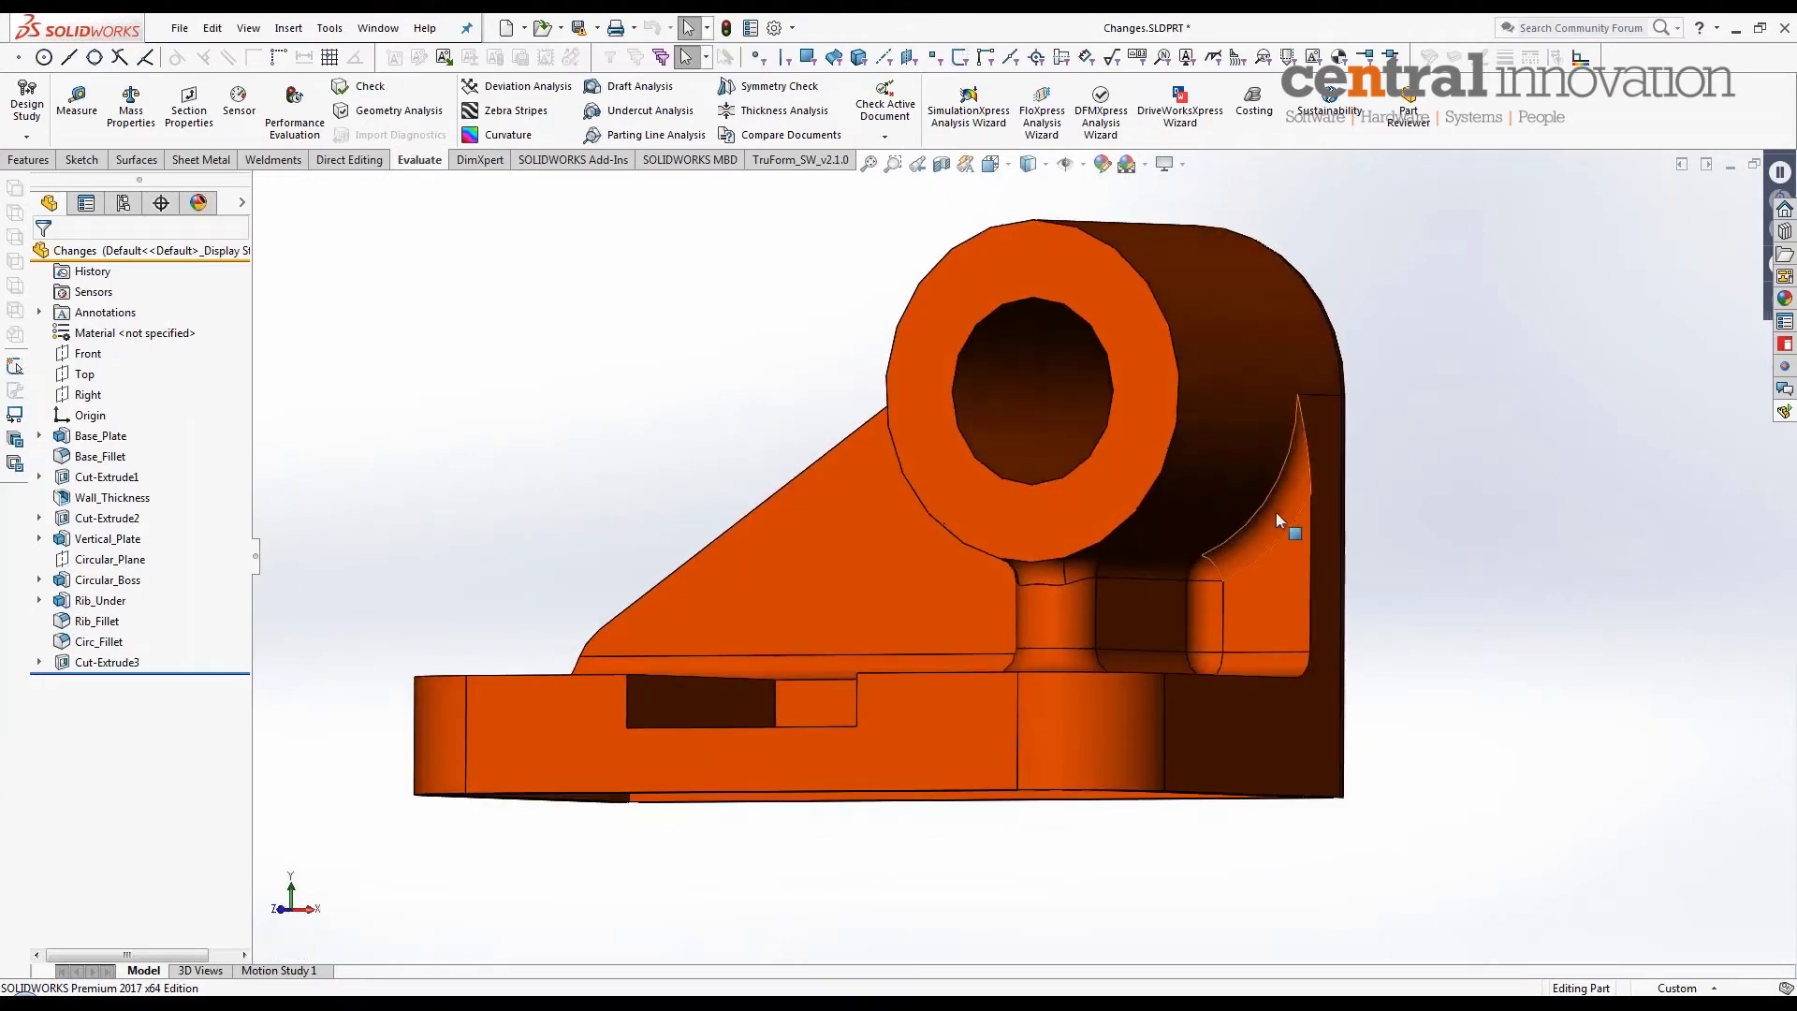
{"action": "middle_click_drag", "start_coordinate": [1256, 692], "coordinate": [1309, 646]}
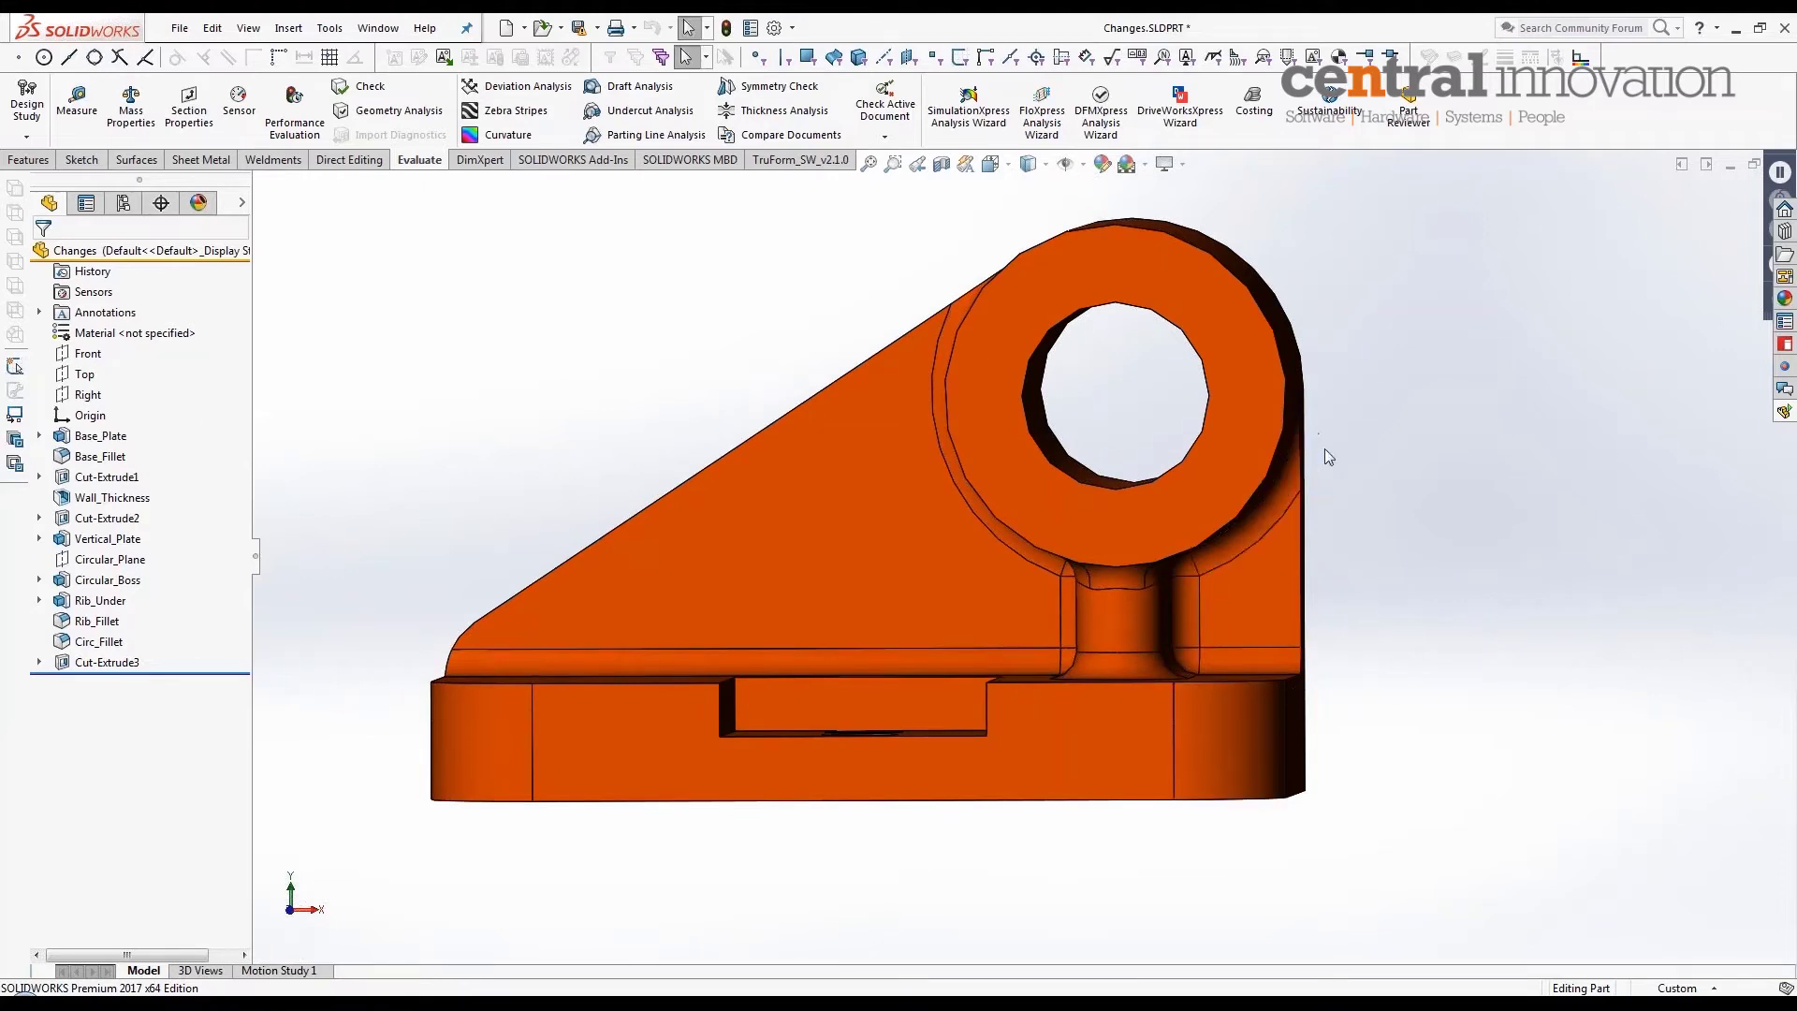
{"action": "middle_click_drag", "start_coordinate": [1325, 449], "coordinate": [1268, 481]}
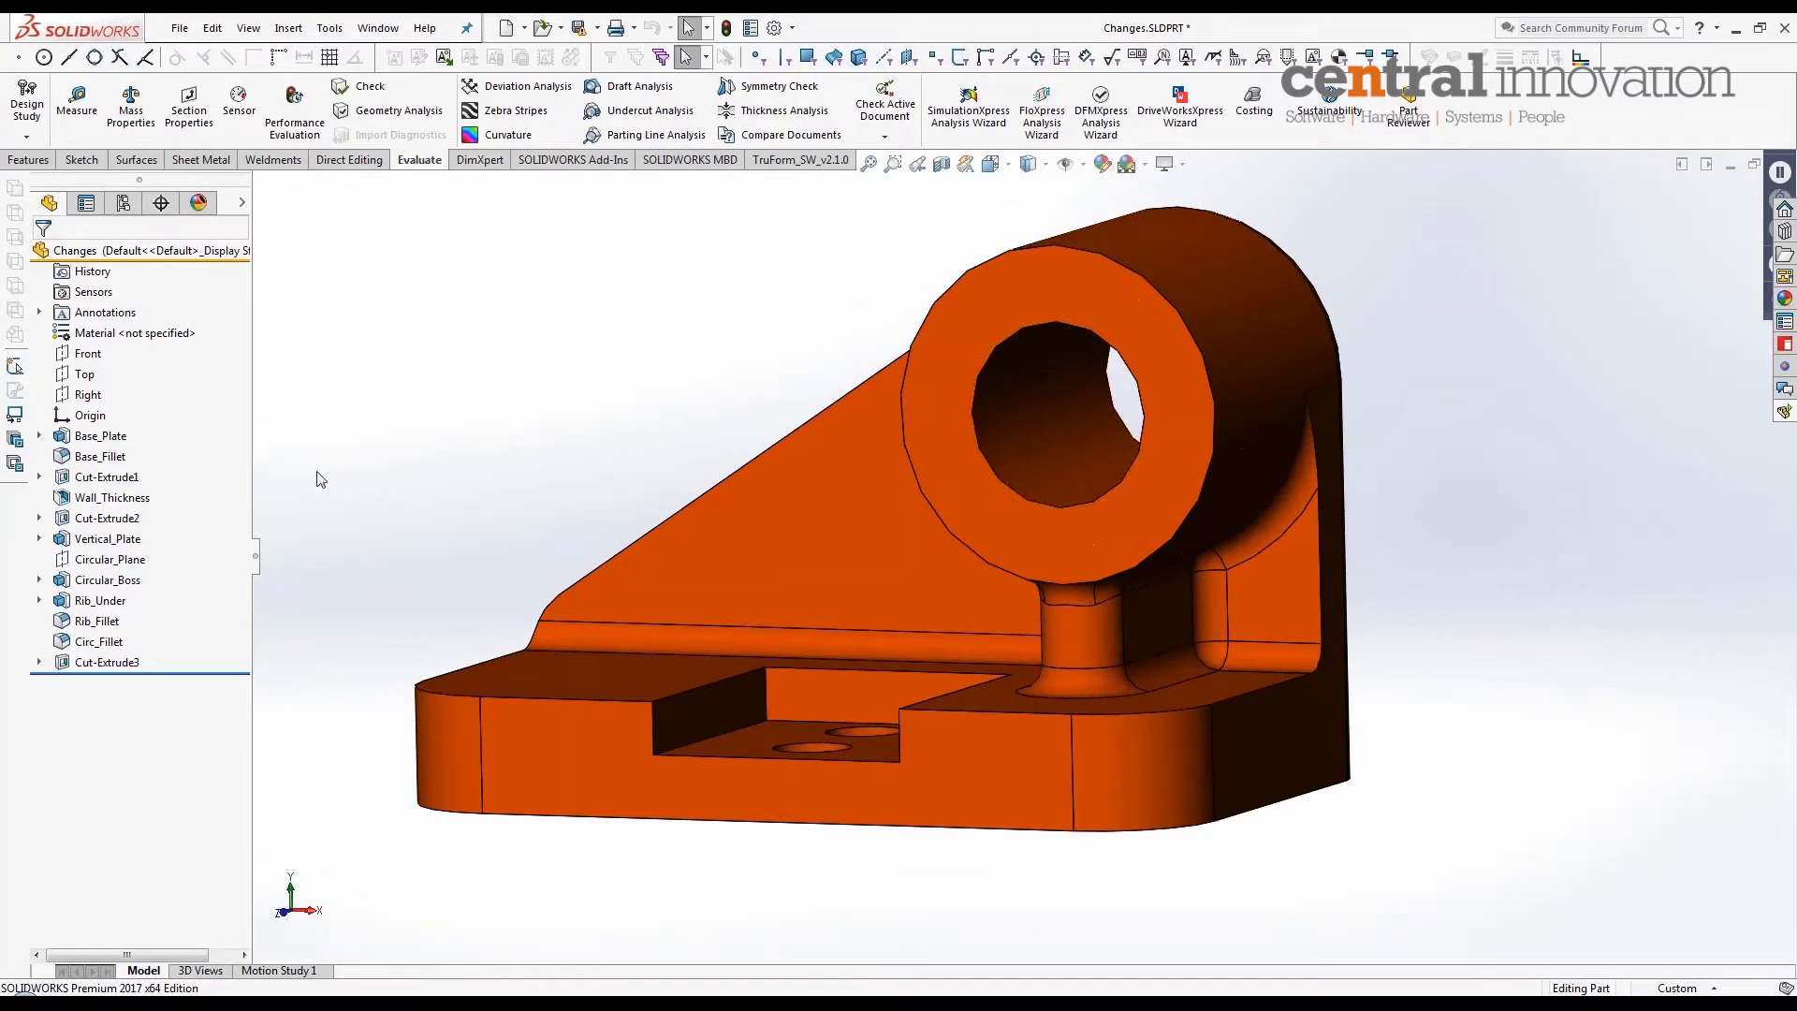
Step: Open Vertical_Plate's sketch, review its profile and dimensions straight on, and close it without edits
{"action": "left_click", "coordinate": [129, 541]}
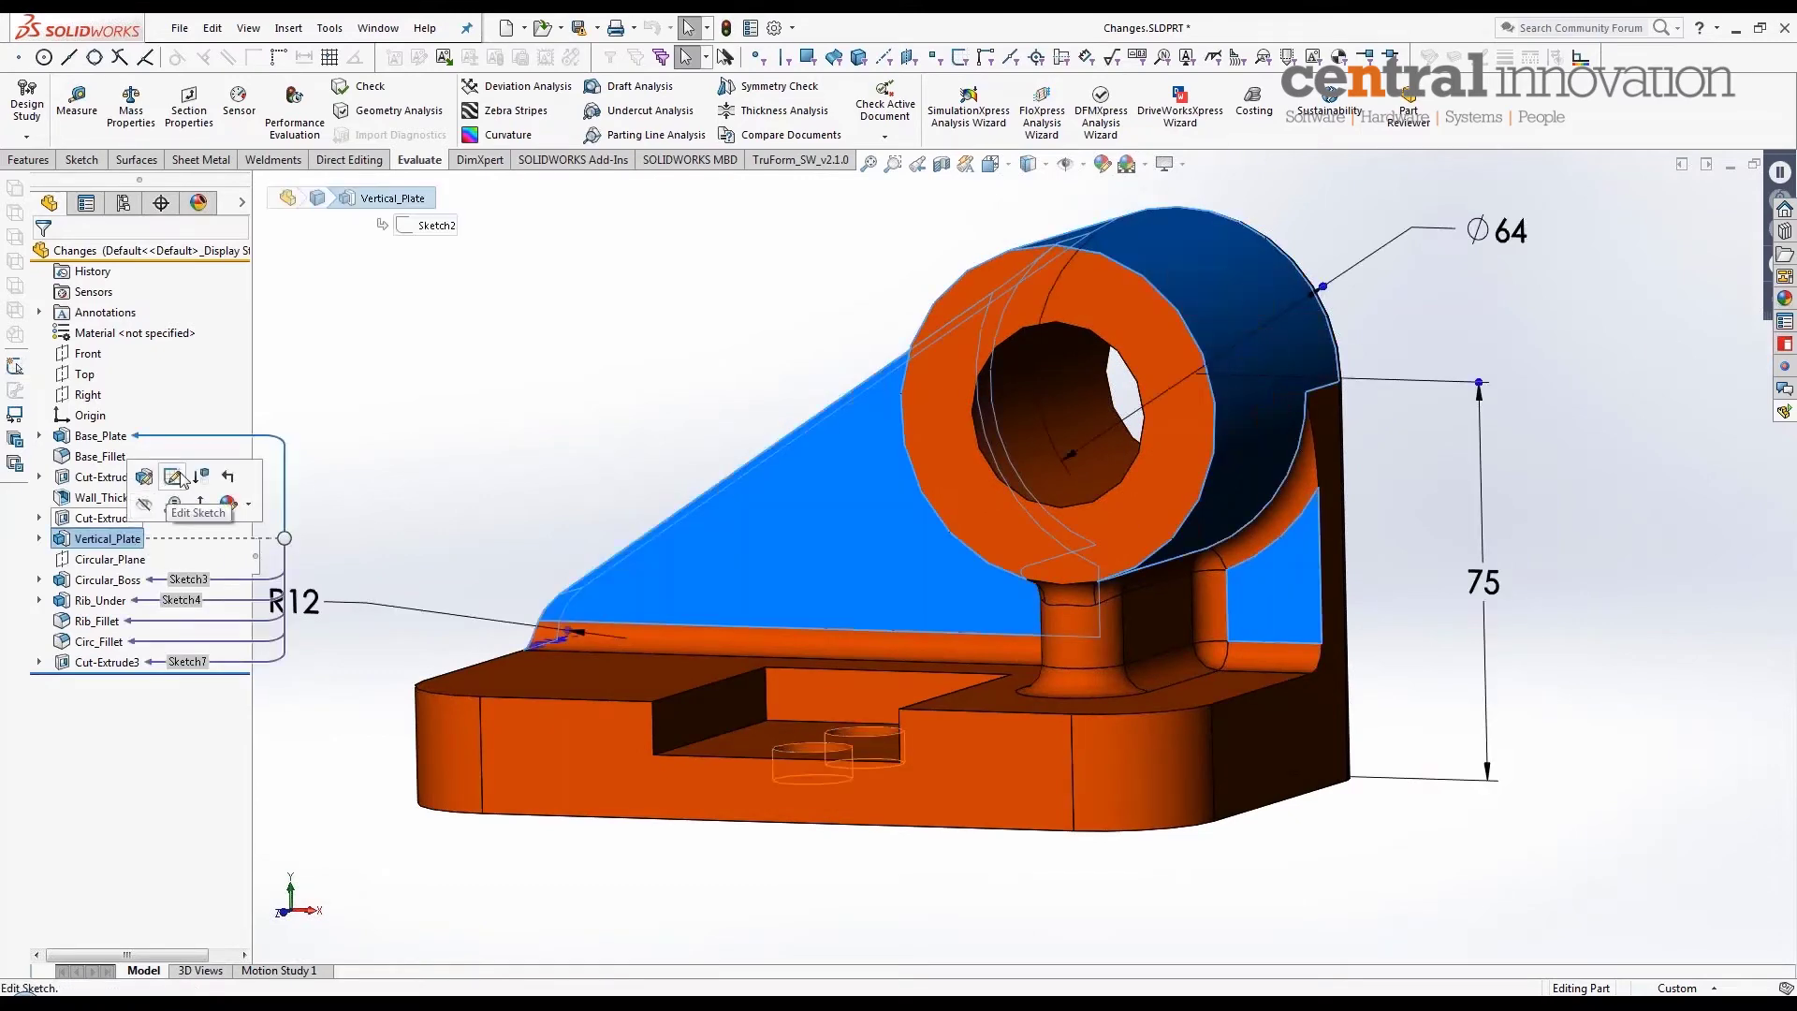
{"action": "left_click", "coordinate": [174, 477]}
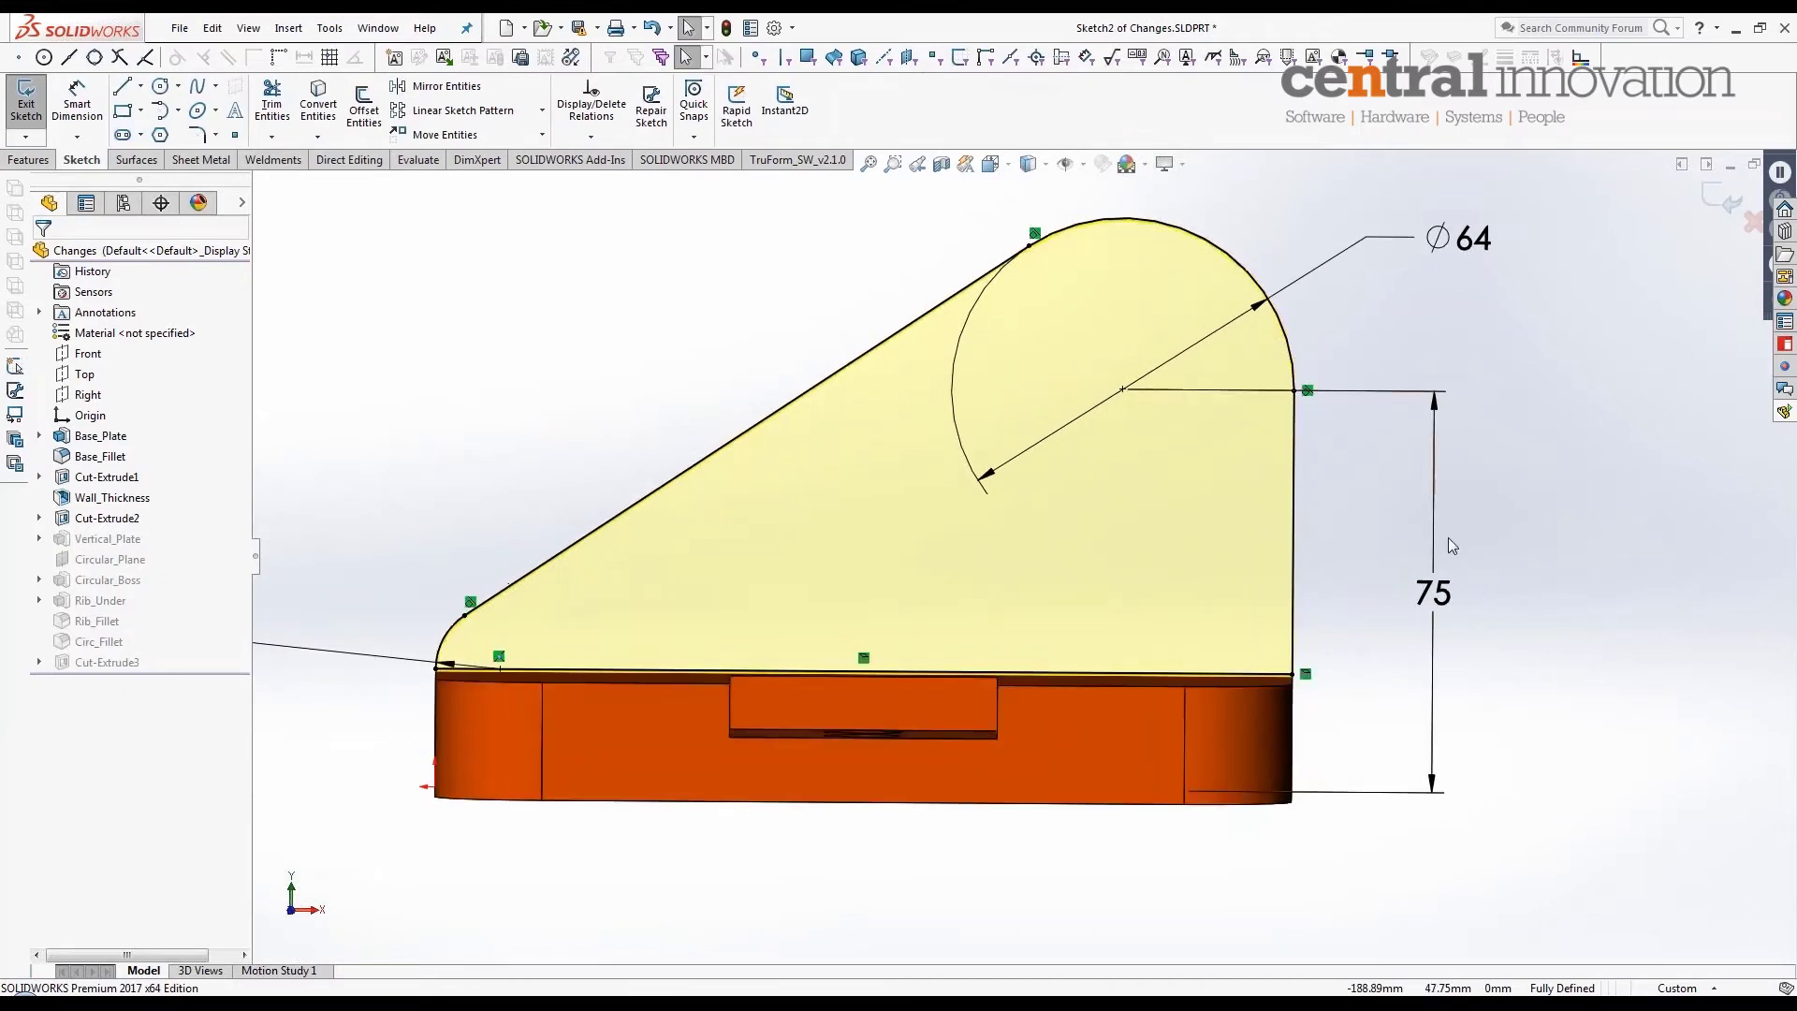
{"action": "key", "text": "ctrl+8"}
{"action": "scroll", "coordinate": [749, 569], "scroll_direction": "down", "scroll_amount": 3}
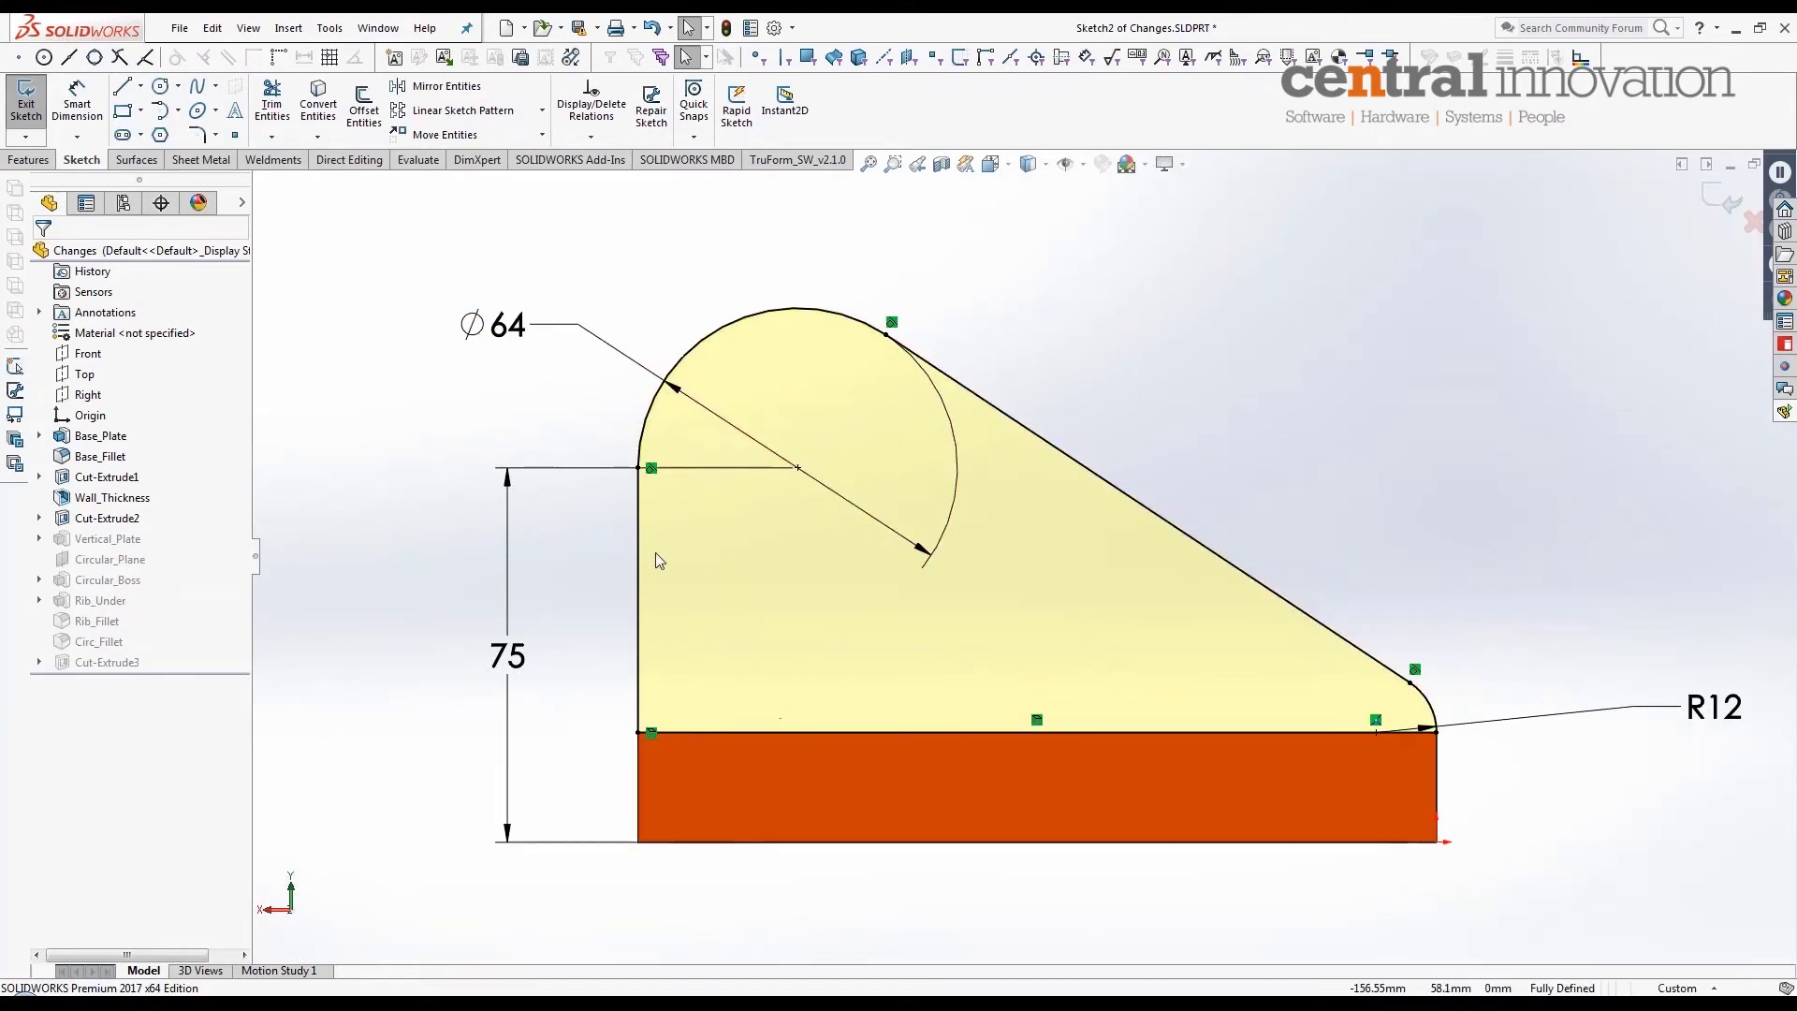
{"action": "left_click", "coordinate": [1729, 203]}
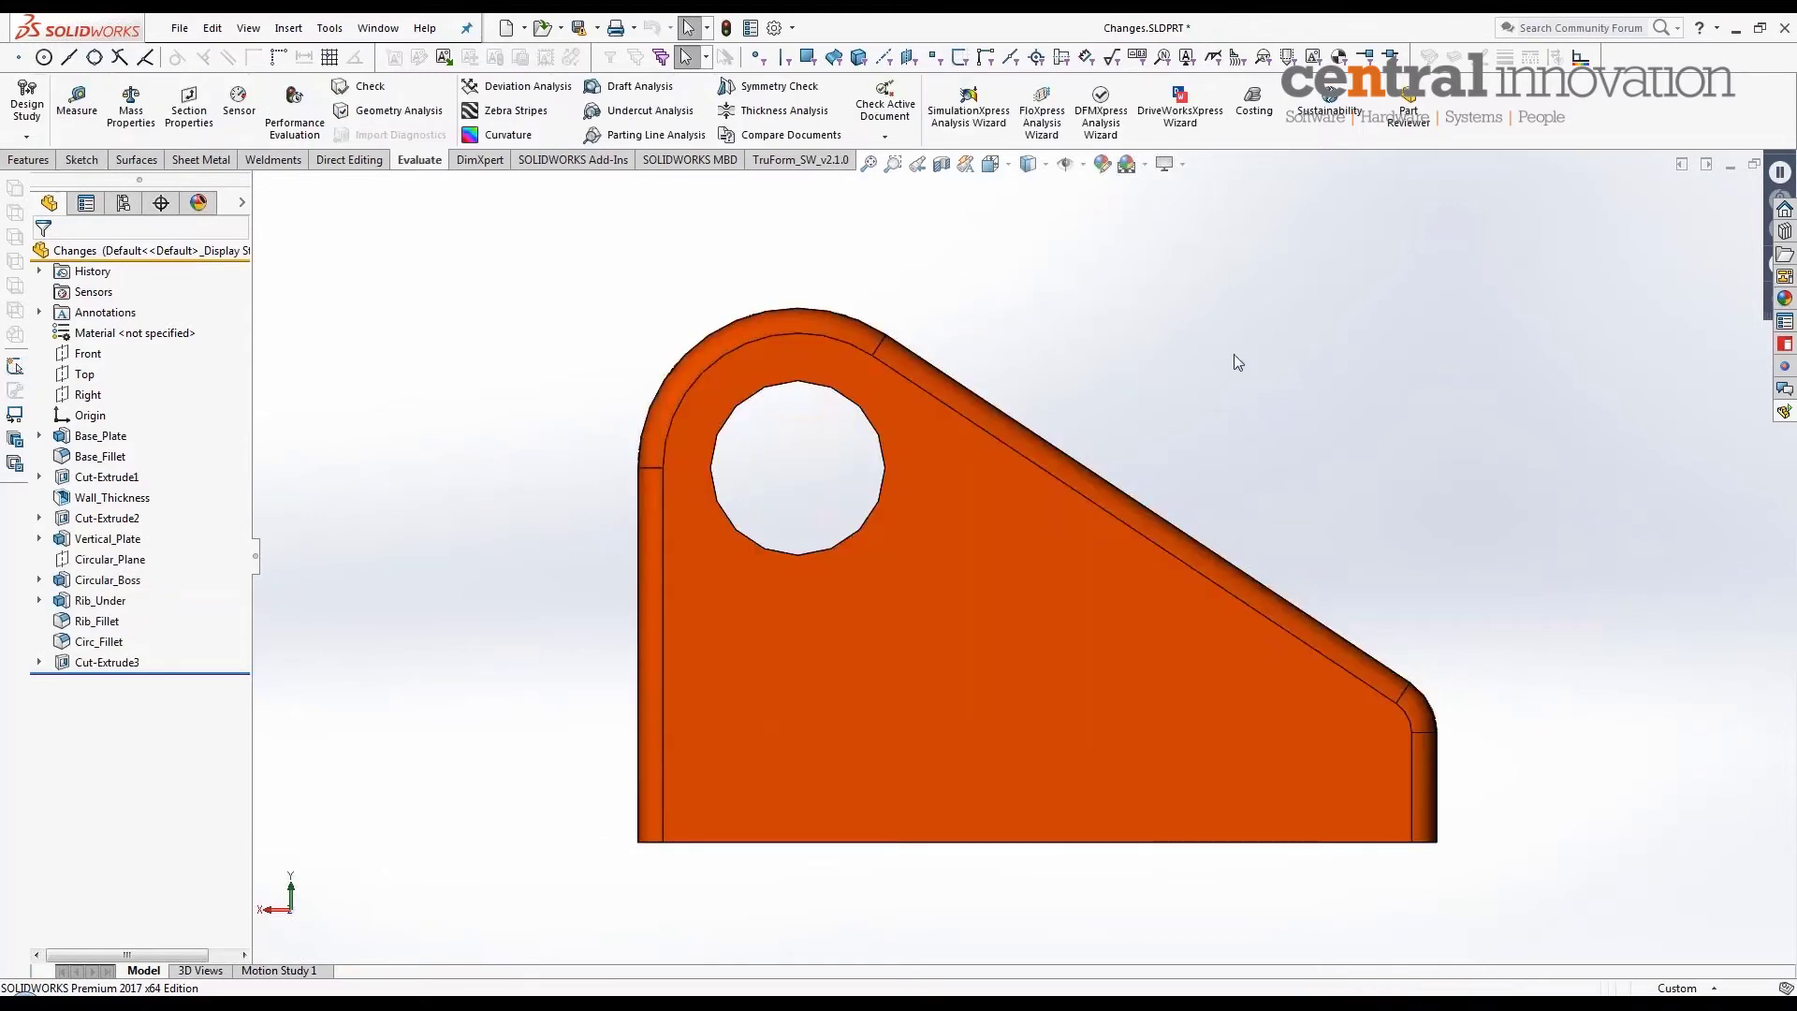
Step: Examine the Circ_Fillet faces where the vertical plate meets the boss, the rib and the base plate
{"action": "middle_click_drag", "start_coordinate": [578, 426], "coordinate": [1461, 609]}
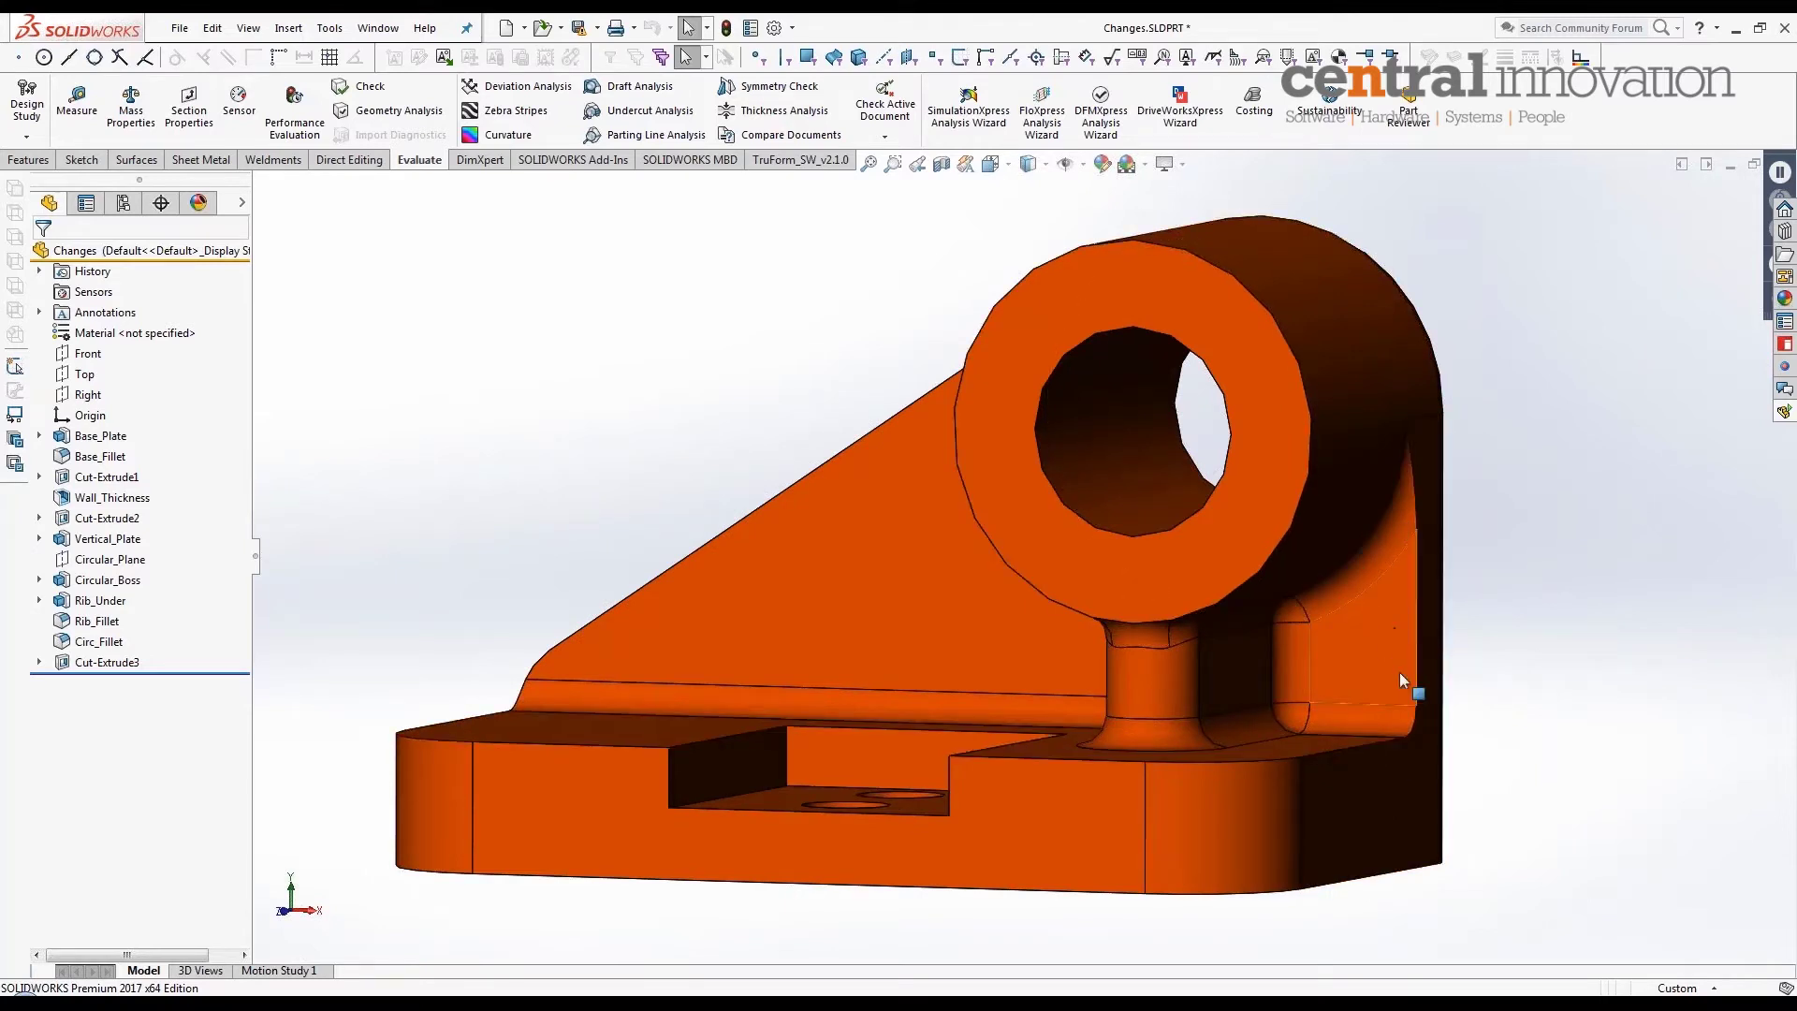
{"action": "mouse_move", "coordinate": [1406, 654]}
{"action": "middle_mouse_down"}
{"action": "mouse_move", "coordinate": [1376, 630]}
{"action": "mouse_move", "coordinate": [1381, 650]}
{"action": "middle_mouse_up"}
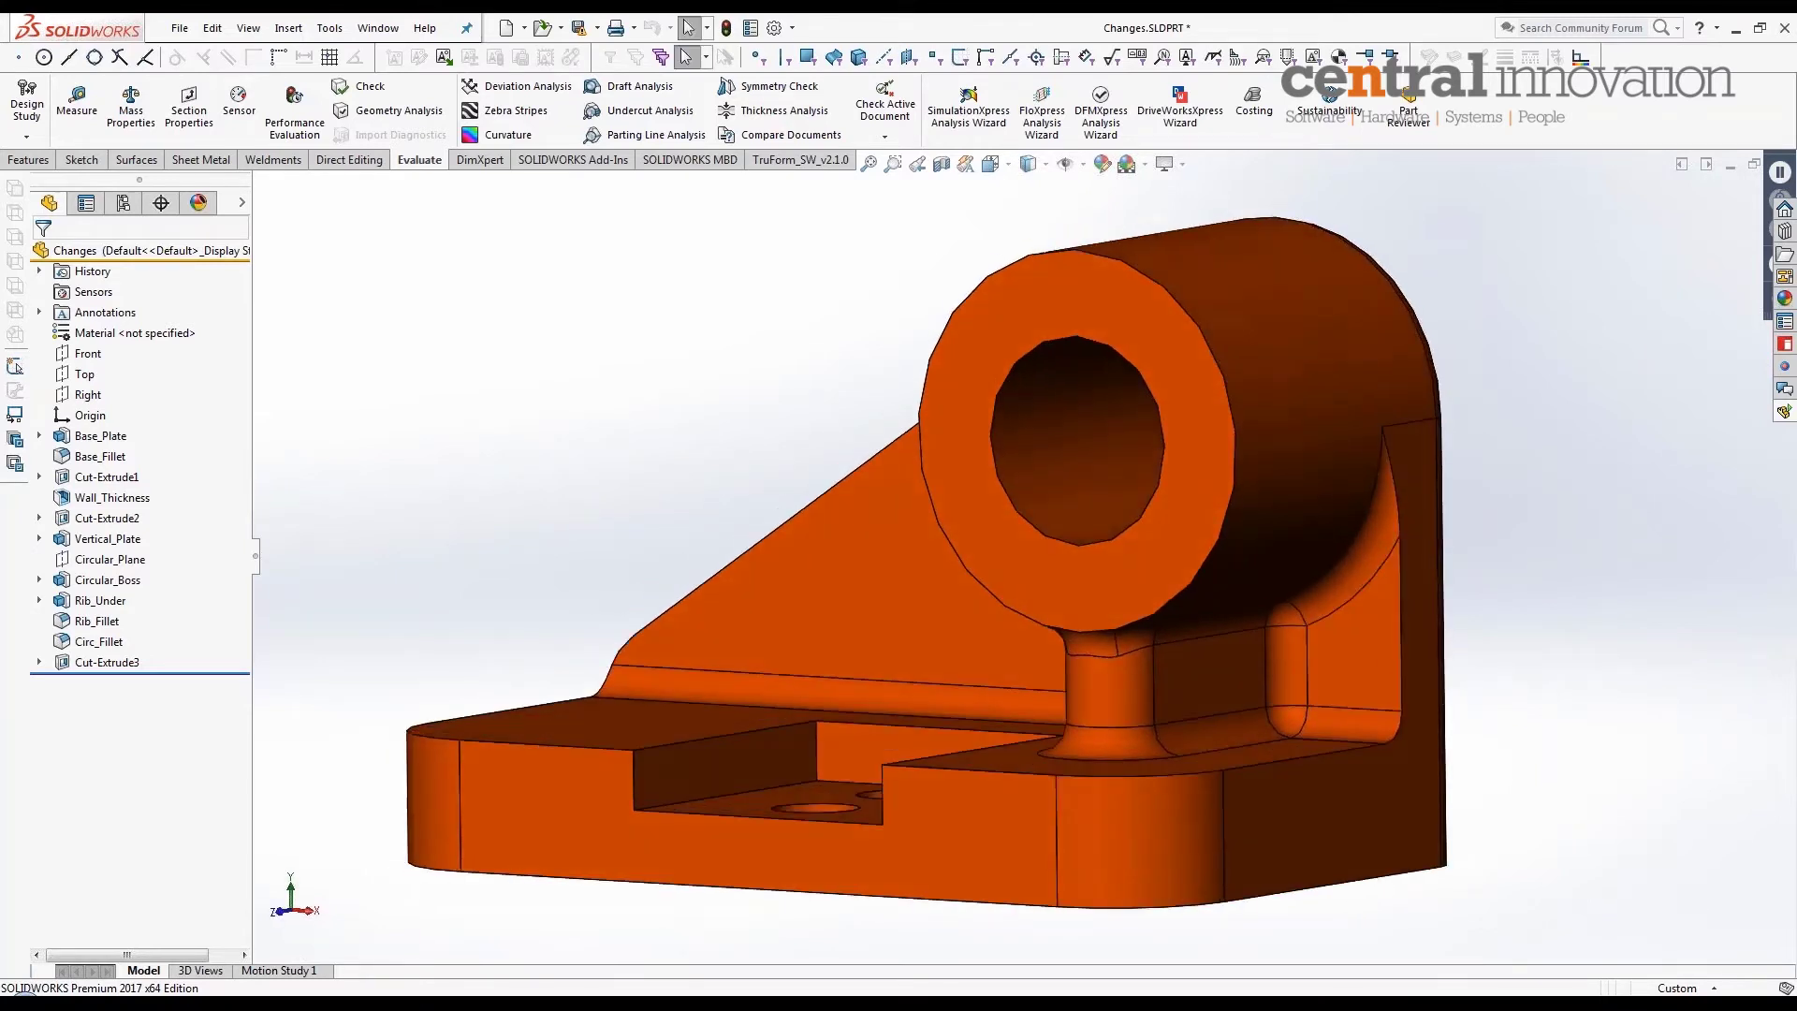
{"action": "scroll", "coordinate": [1339, 704], "scroll_direction": "down", "scroll_amount": 2}
{"action": "scroll", "coordinate": [1339, 704], "scroll_direction": "down", "scroll_amount": 2}
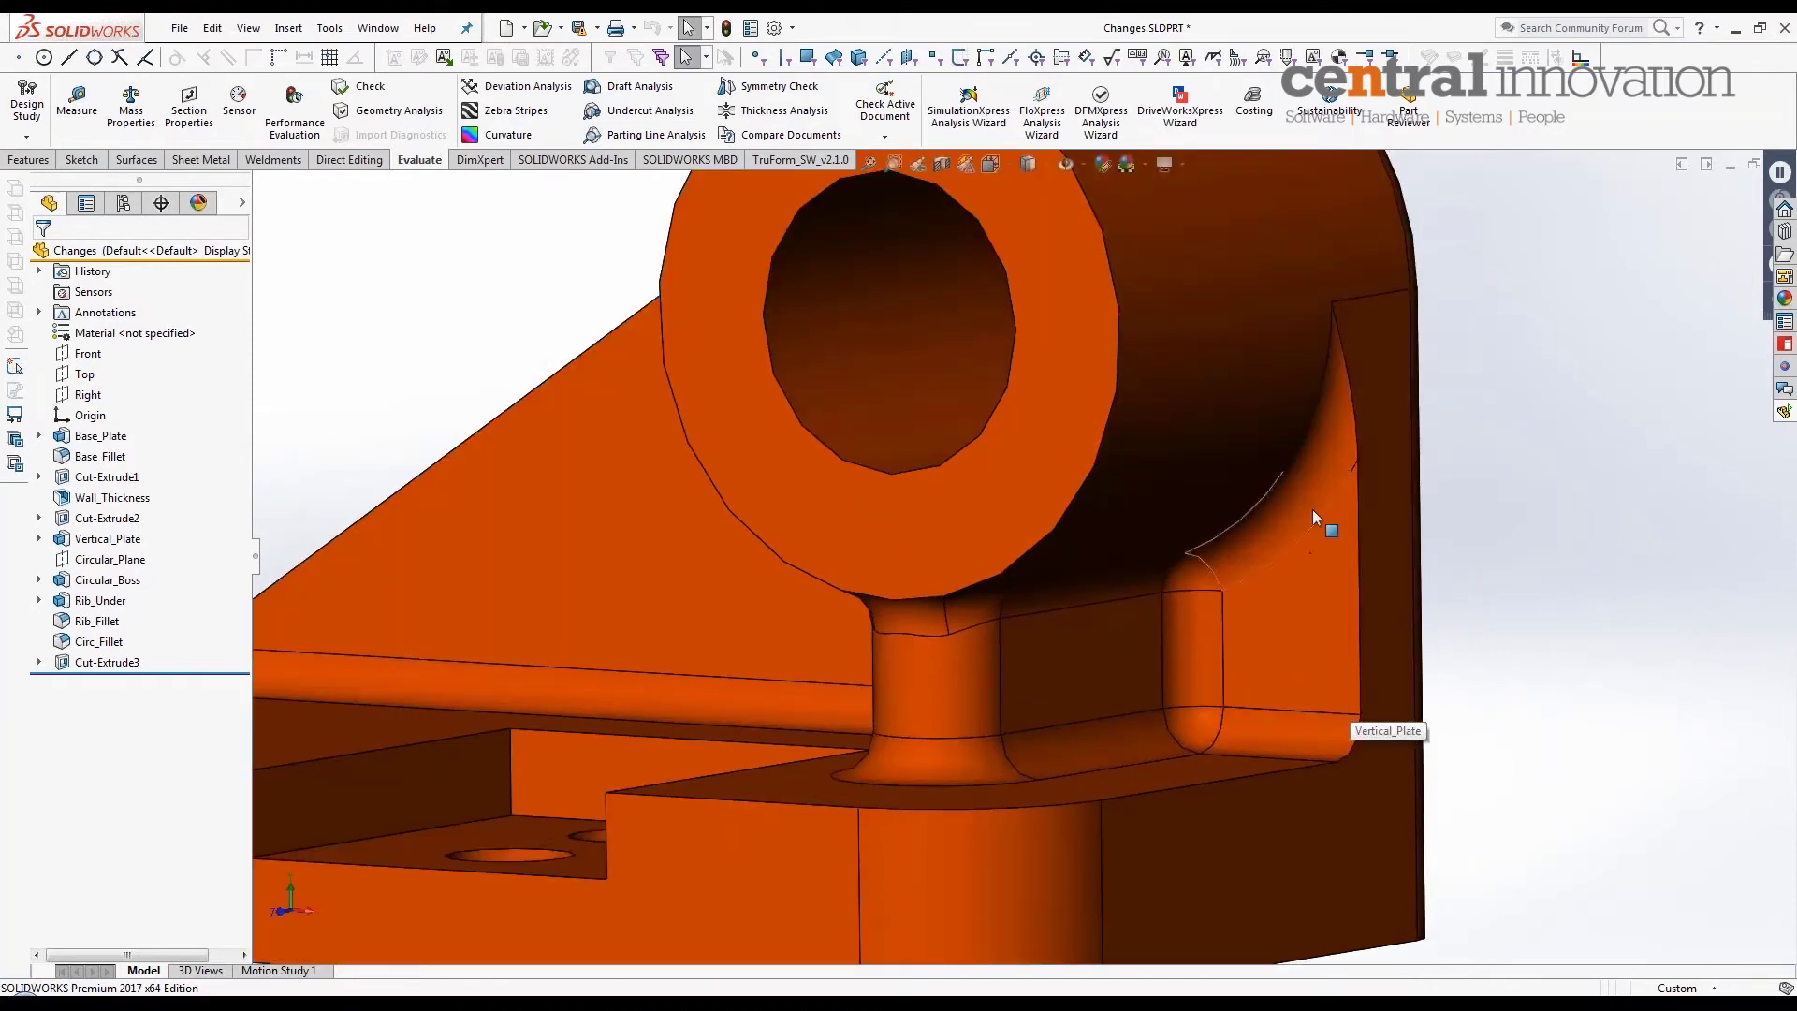
{"action": "left_click", "coordinate": [1326, 478]}
{"action": "left_click", "coordinate": [1192, 619]}
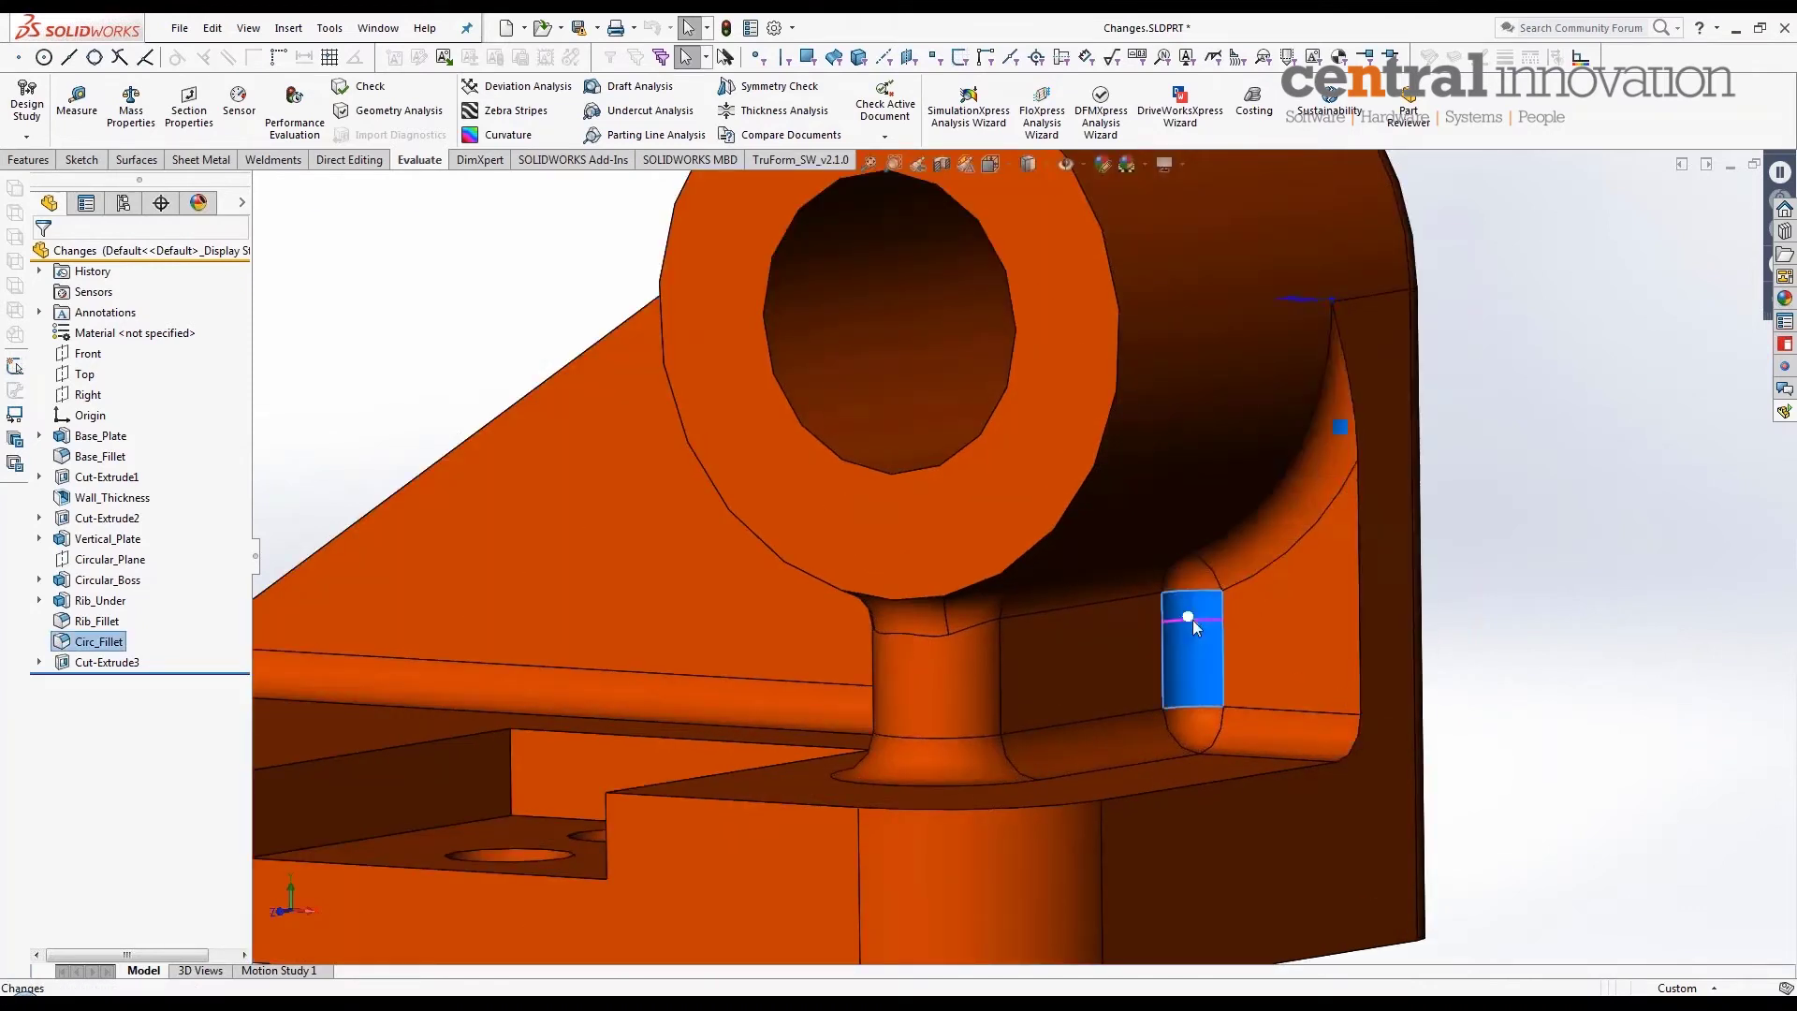
{"action": "scroll", "coordinate": [1193, 627], "scroll_direction": "up", "scroll_amount": 1}
{"action": "left_click", "coordinate": [1256, 742]}
{"action": "scroll", "coordinate": [1391, 603], "scroll_direction": "up", "scroll_amount": 2}
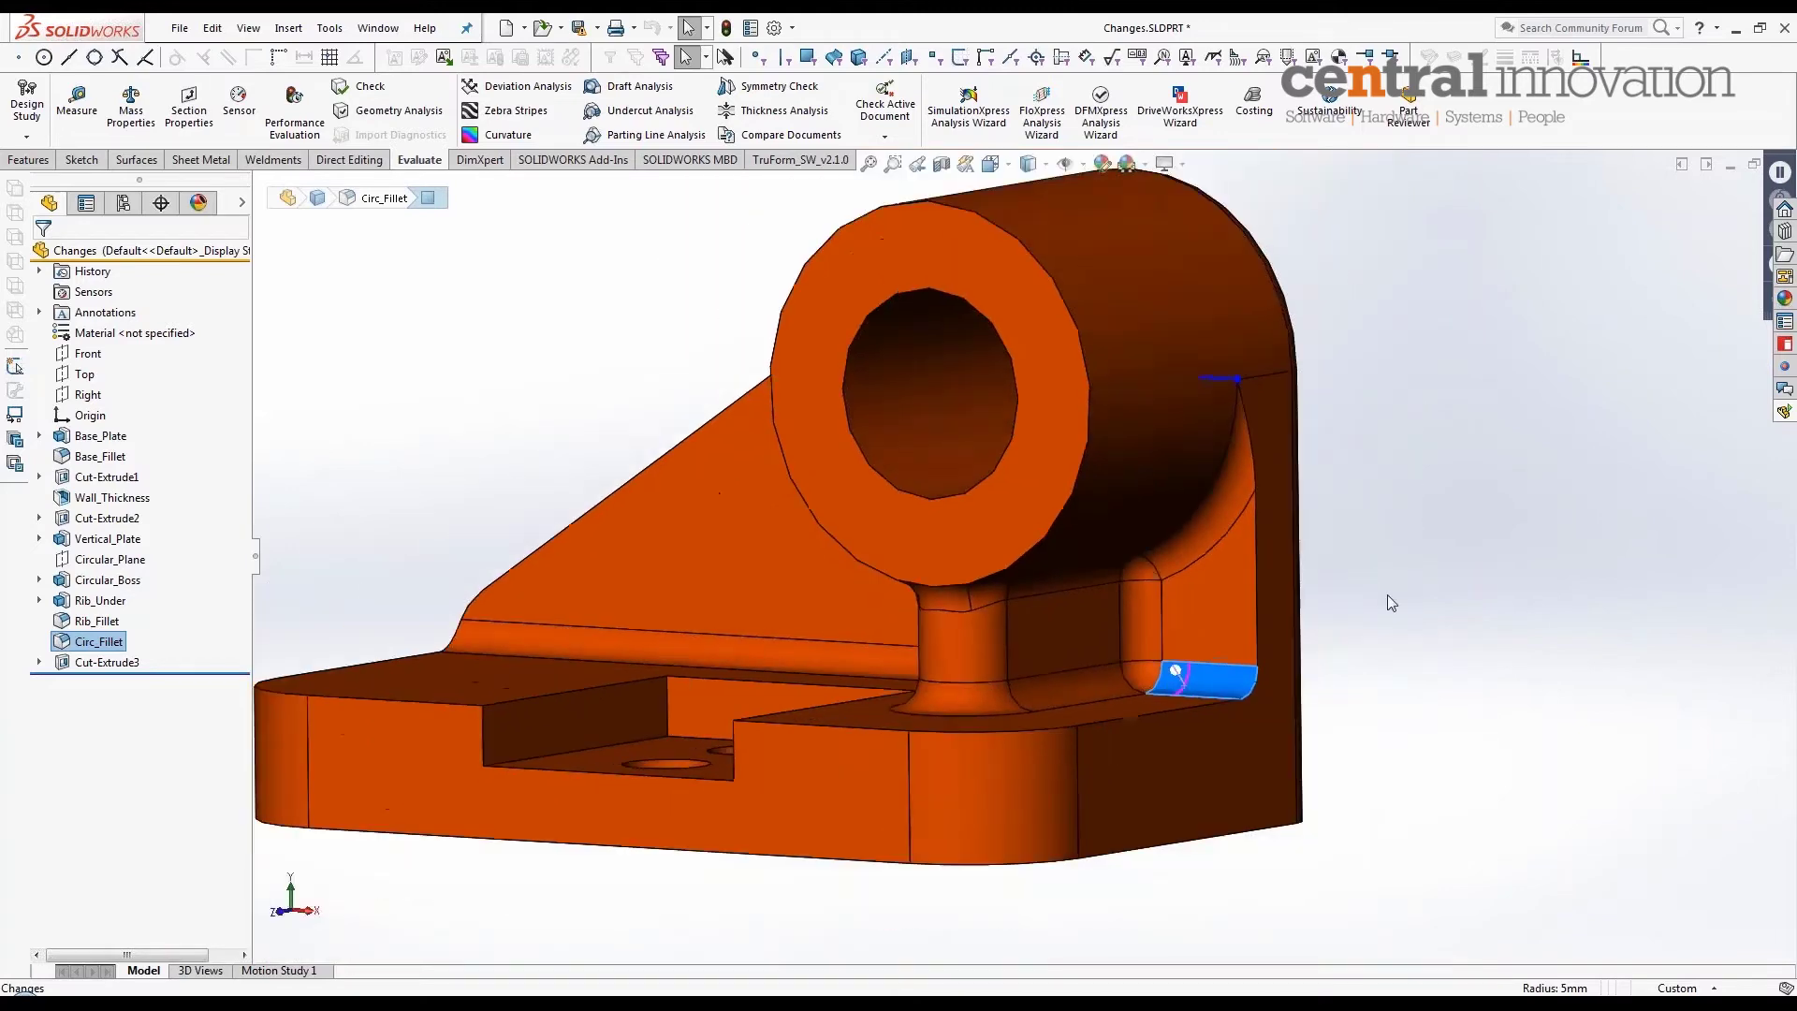
{"action": "middle_click_drag", "start_coordinate": [1388, 595], "coordinate": [1445, 567]}
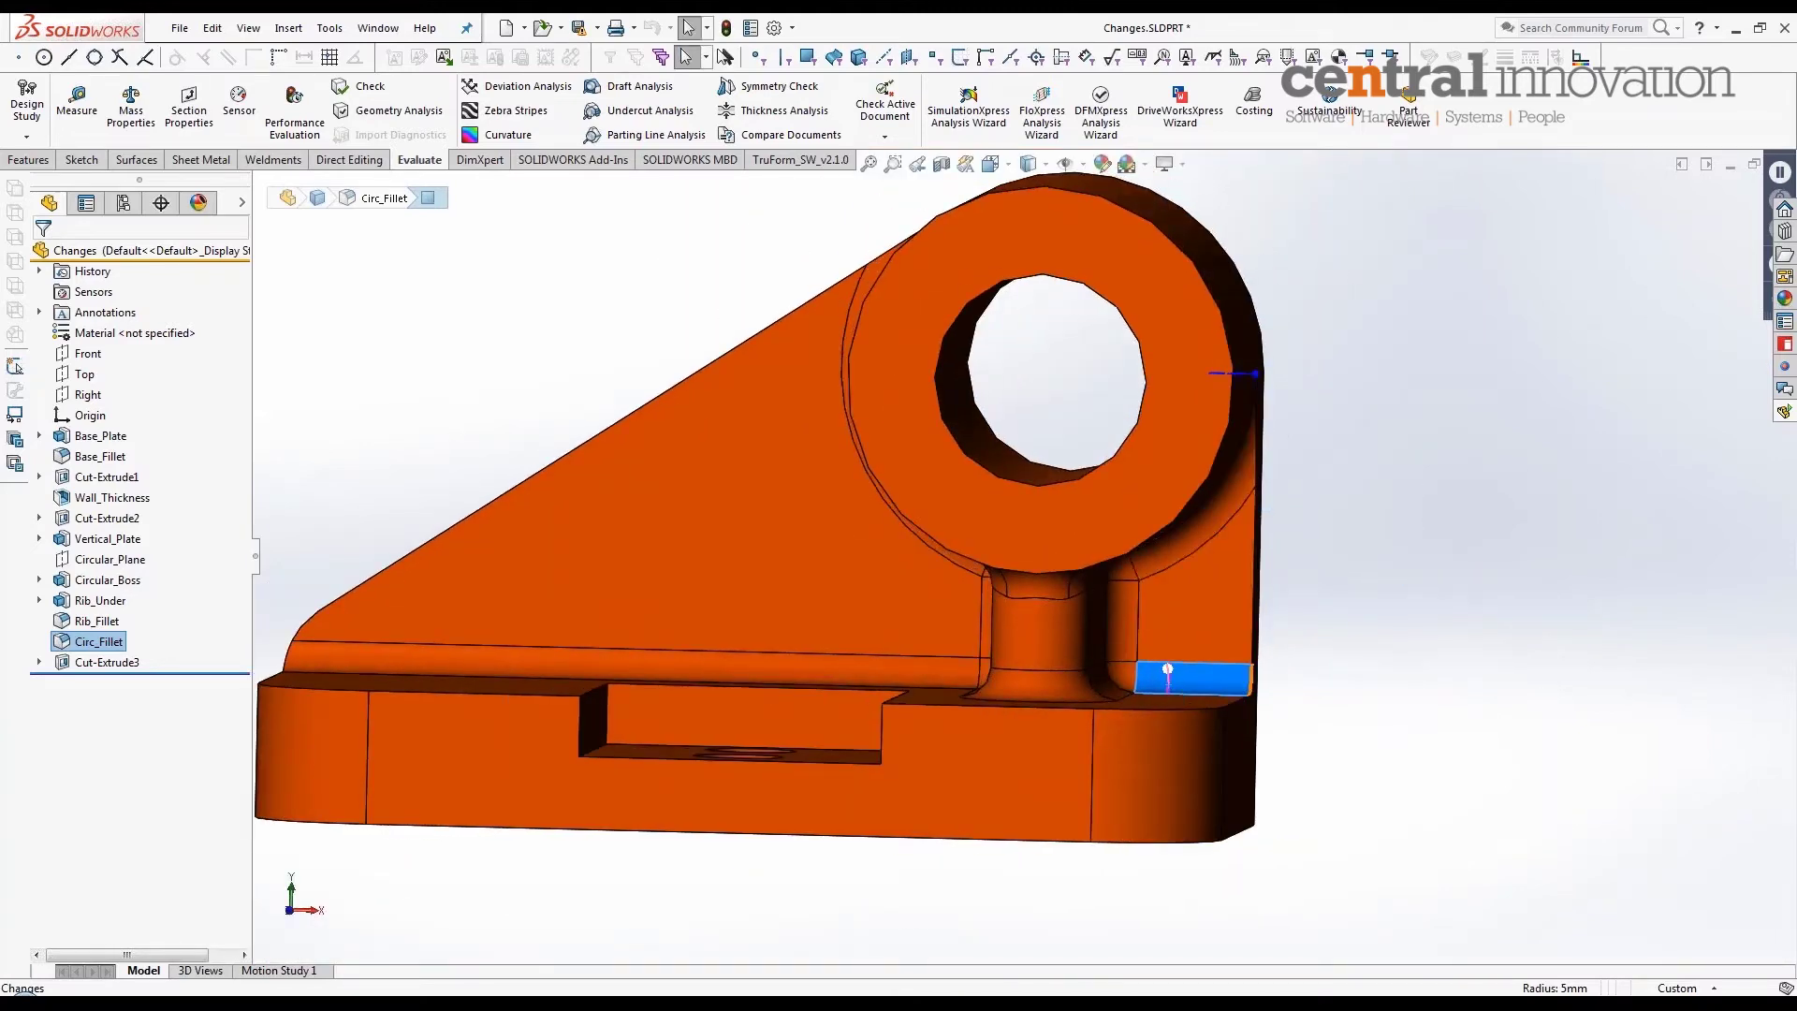
{"action": "middle_click_drag", "start_coordinate": [1468, 644], "coordinate": [1442, 674]}
{"action": "left_click", "coordinate": [1442, 674]}
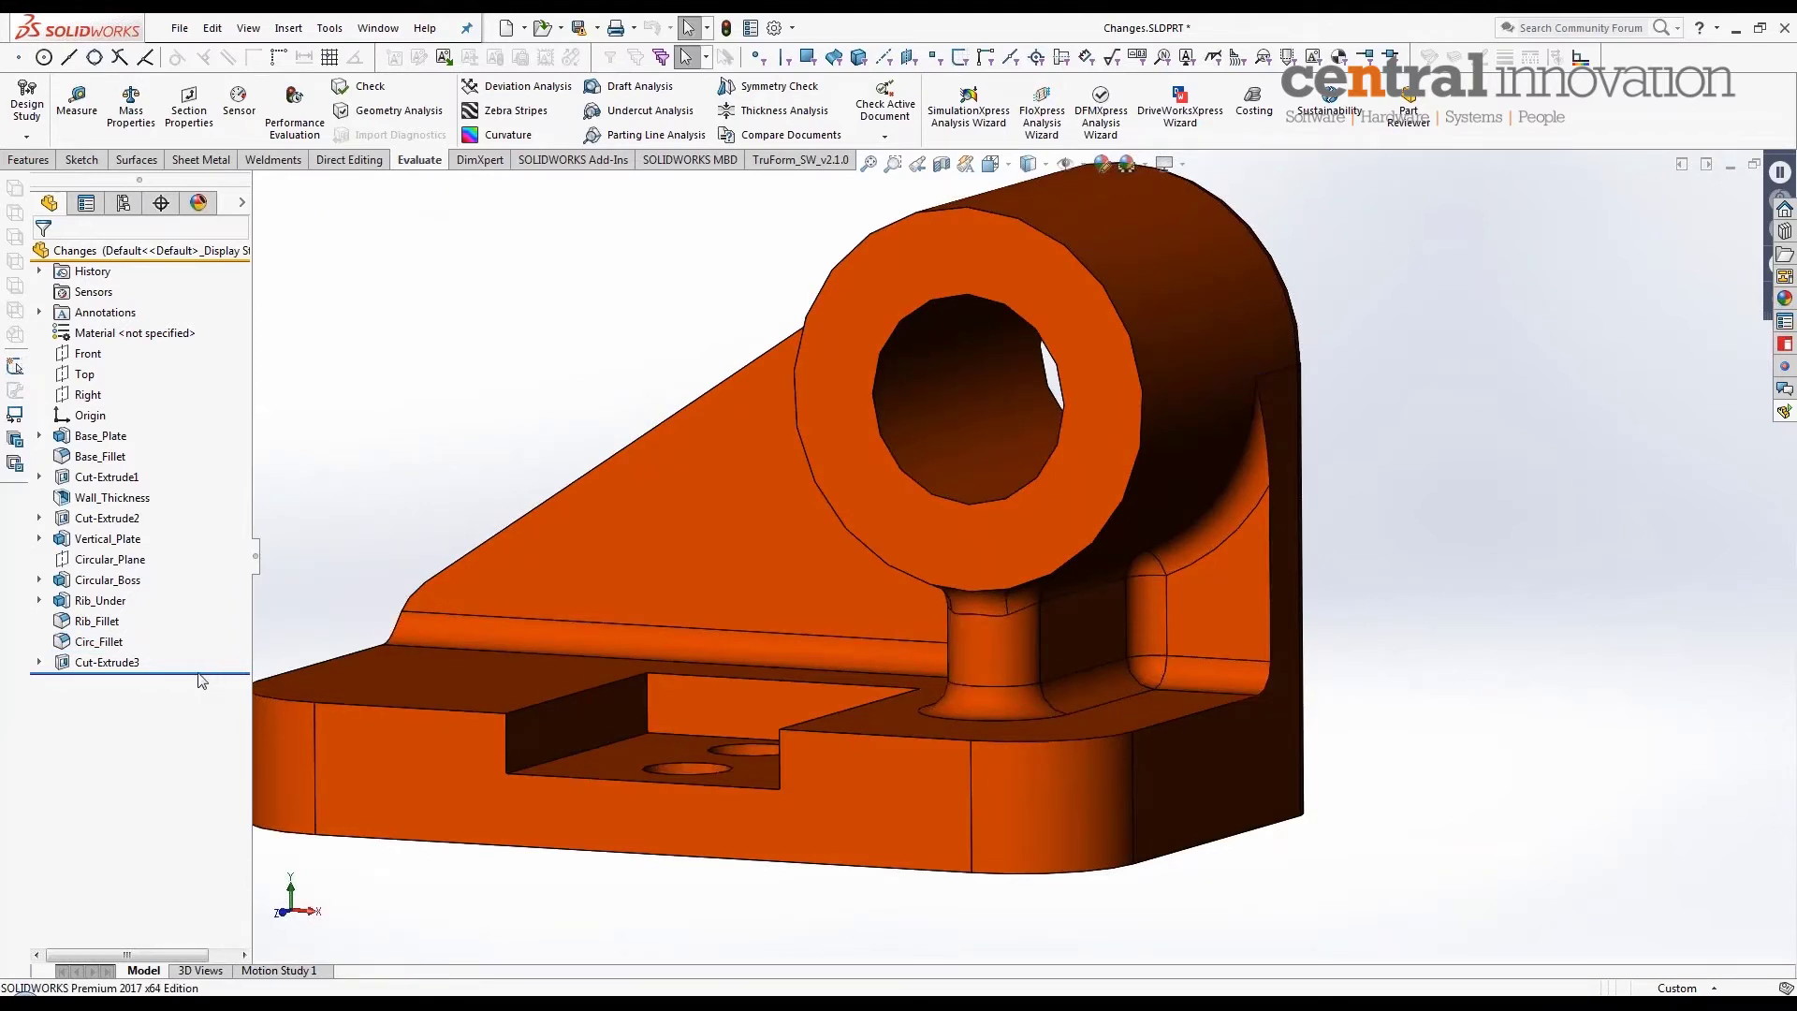
Step: Roll the model back to just after Rib_Under and inspect the exposed vertical plate face between the rib and outer edge
{"action": "left_click_drag", "start_coordinate": [215, 683], "coordinate": [215, 610]}
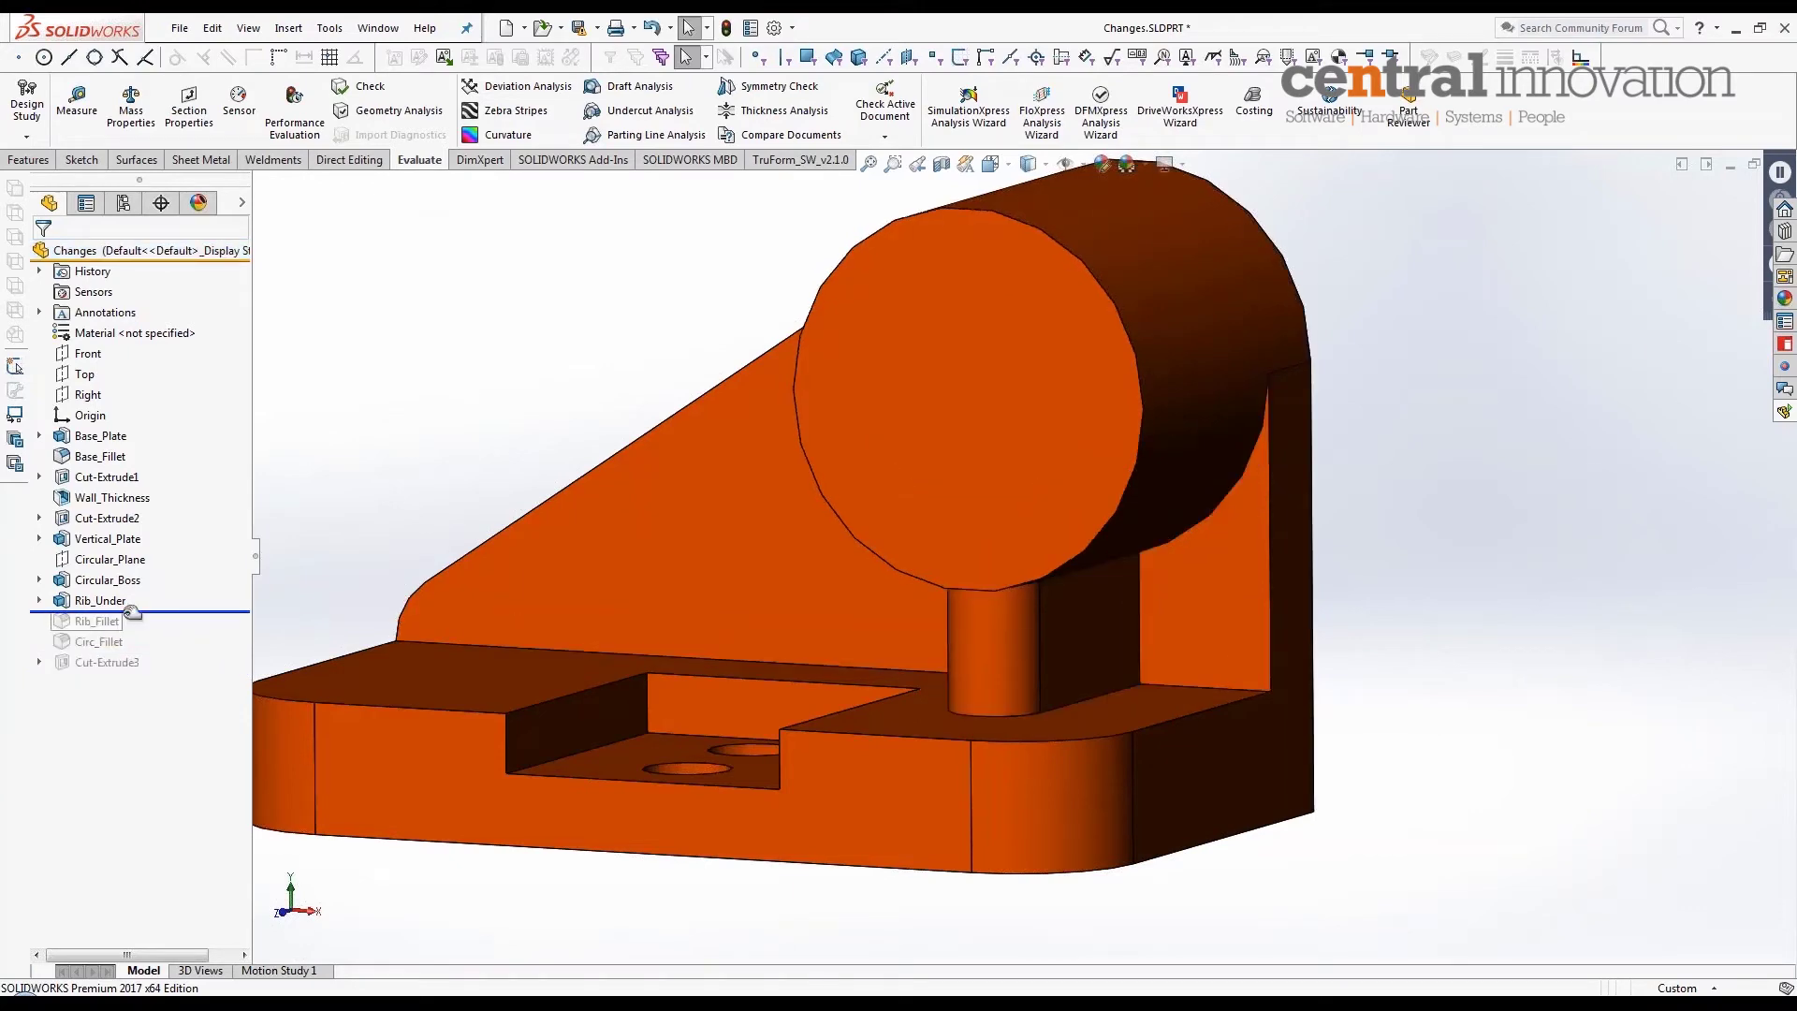
{"action": "middle_click_drag", "start_coordinate": [1196, 785], "coordinate": [1152, 749]}
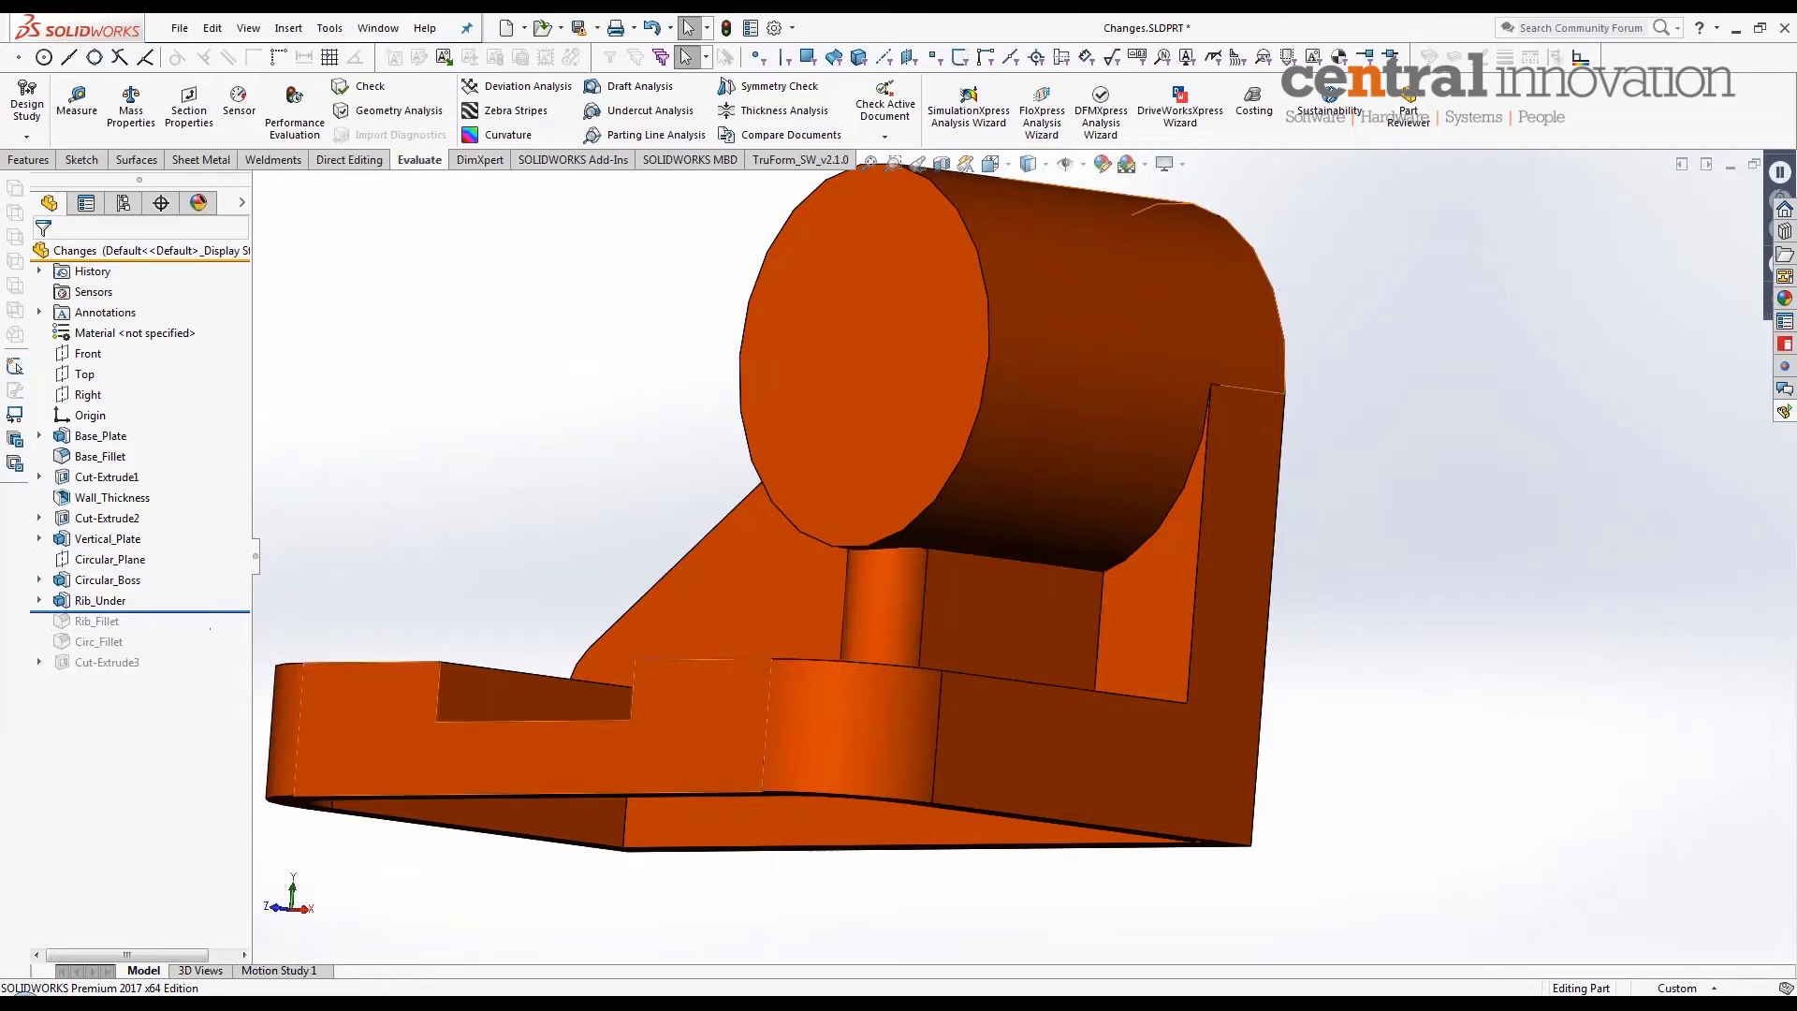
{"action": "middle_click_drag", "start_coordinate": [365, 742], "coordinate": [454, 746]}
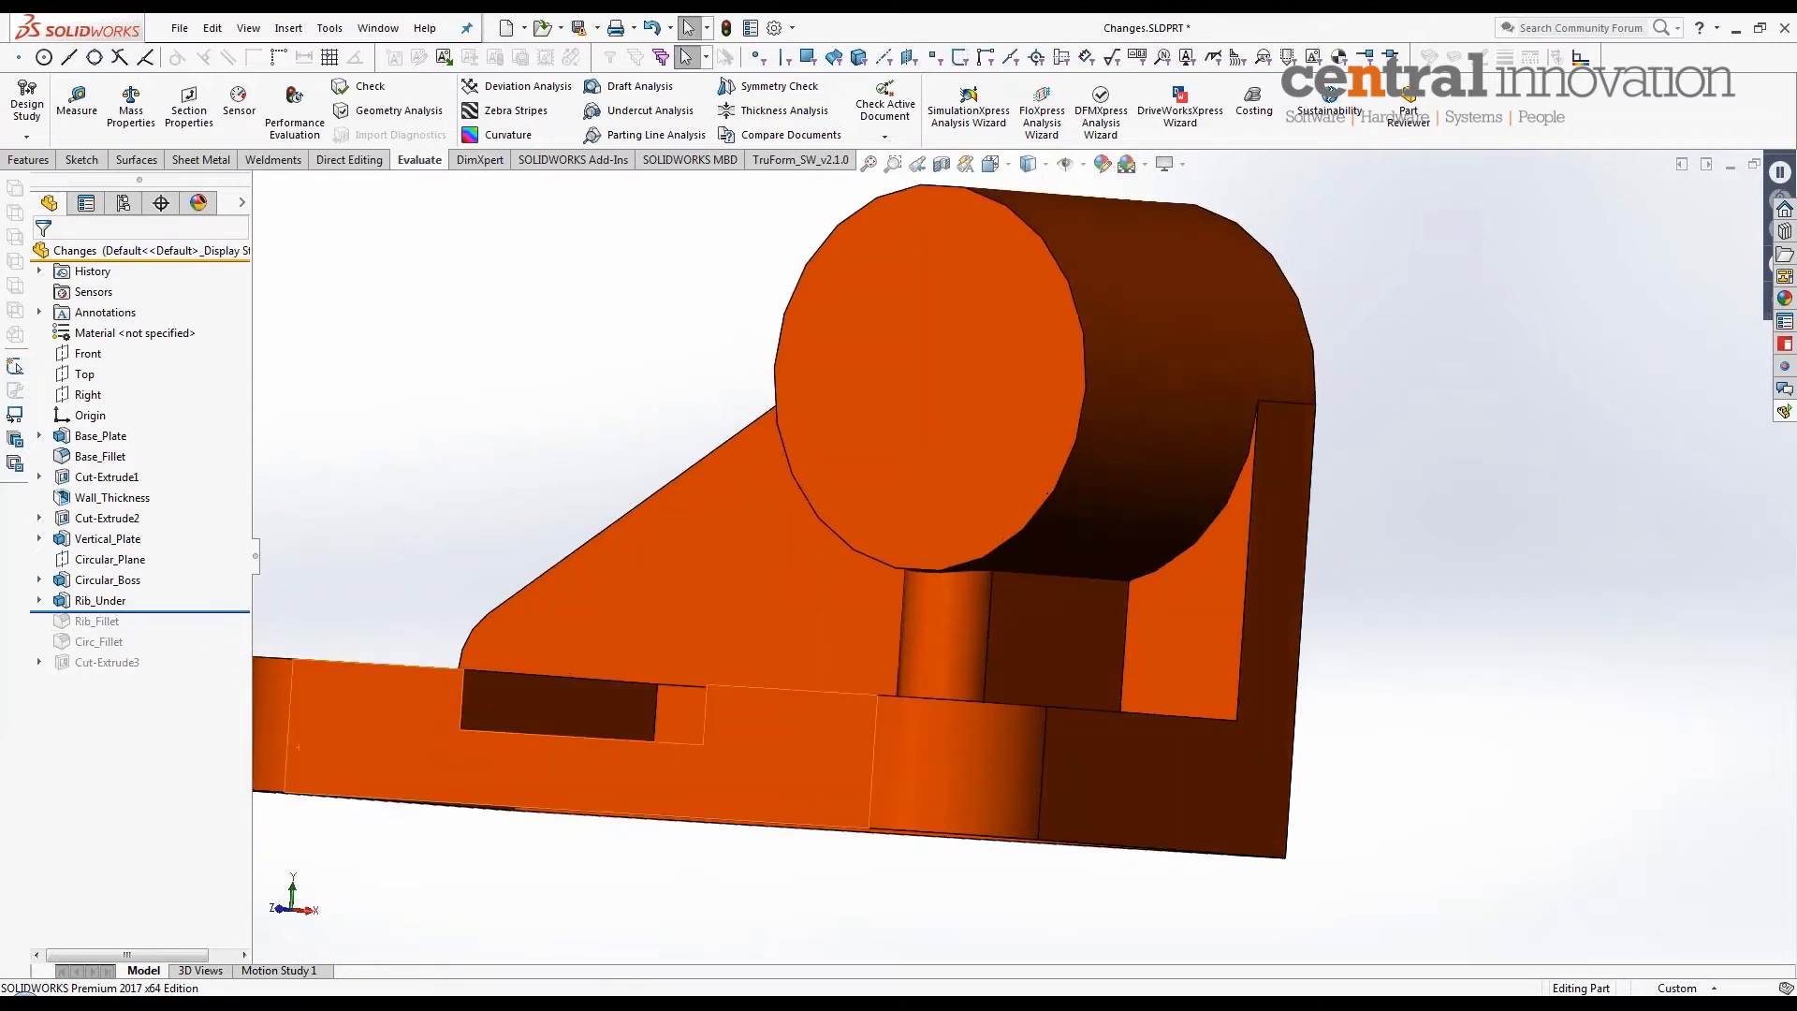
{"action": "left_click", "coordinate": [1217, 609]}
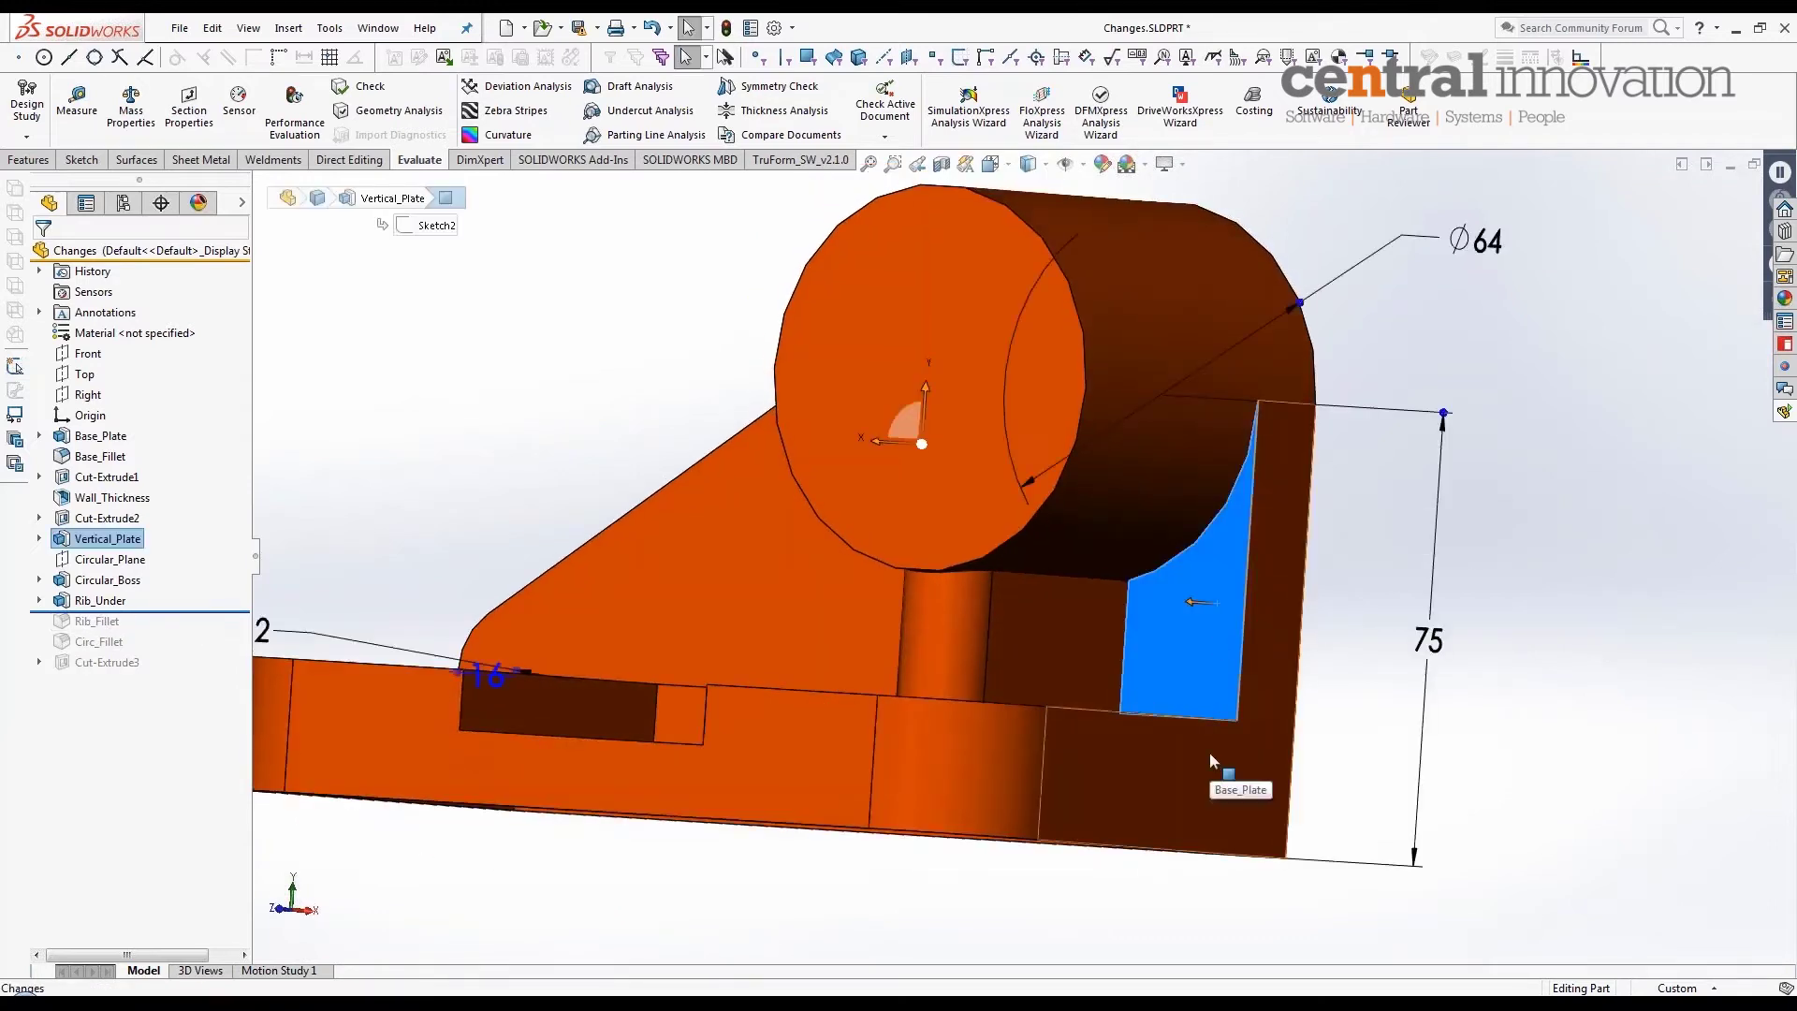
{"action": "left_click", "coordinate": [1543, 762]}
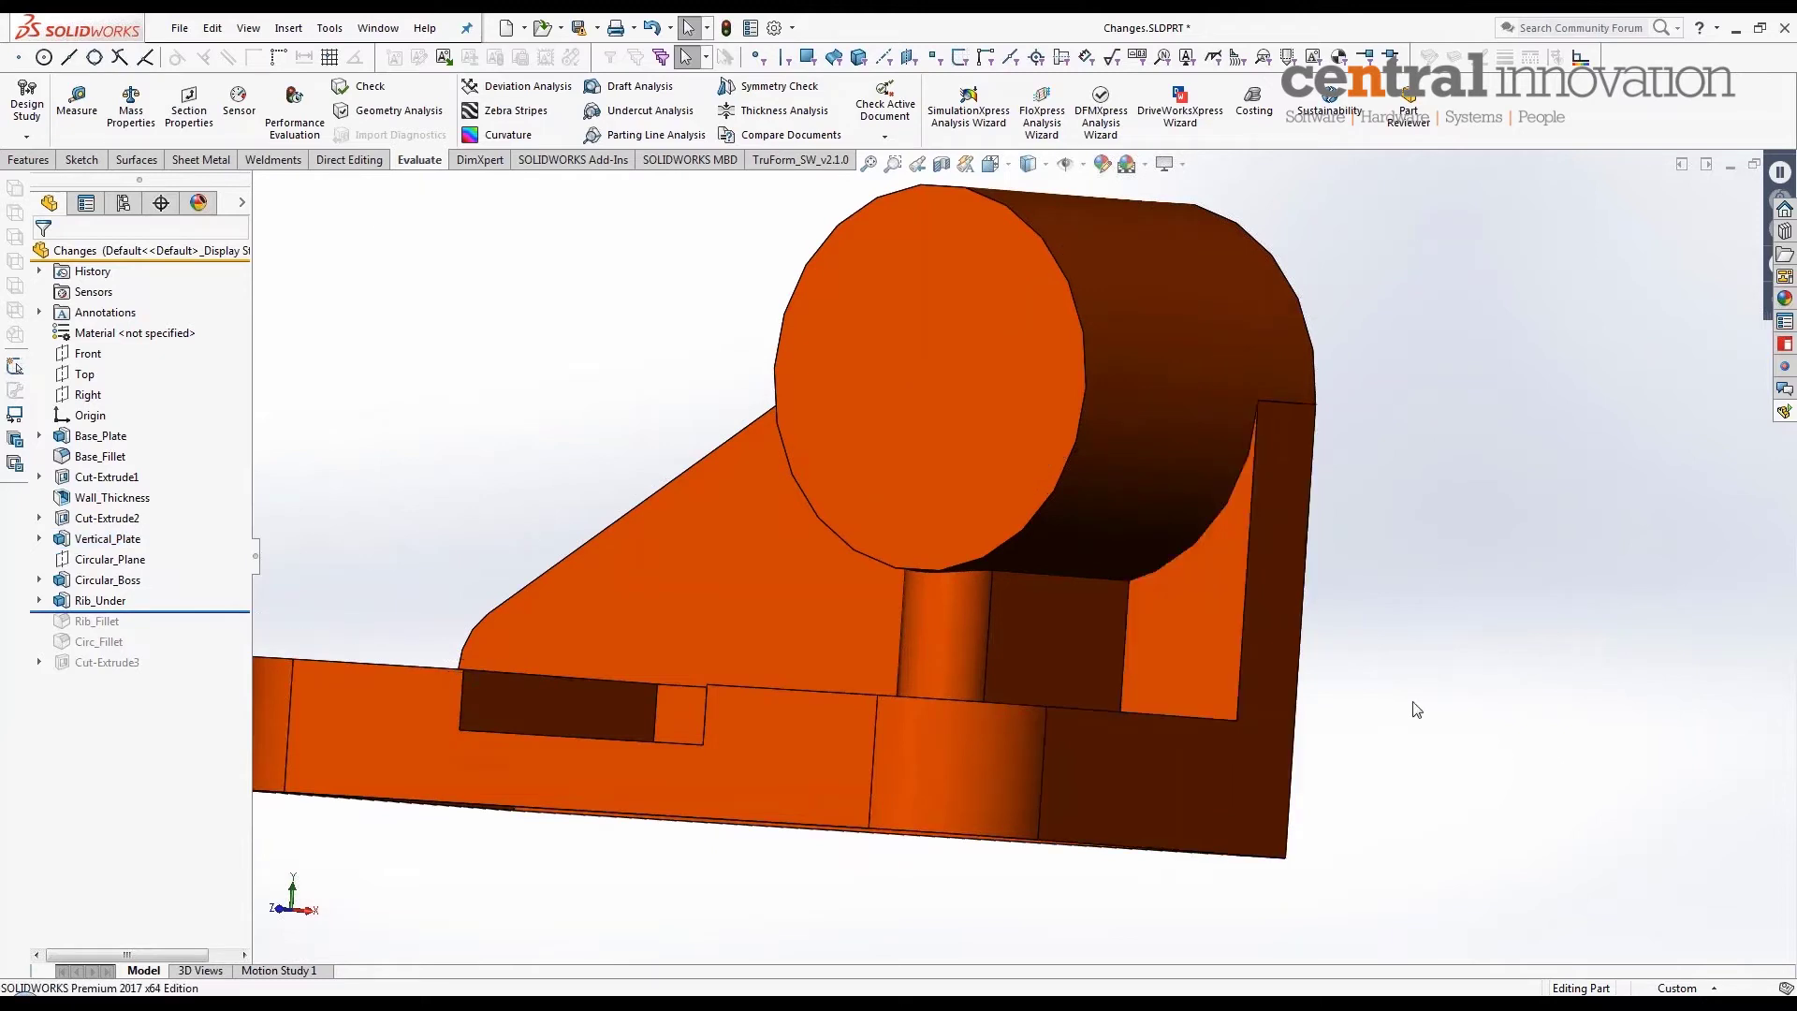
{"action": "left_click", "coordinate": [81, 161]}
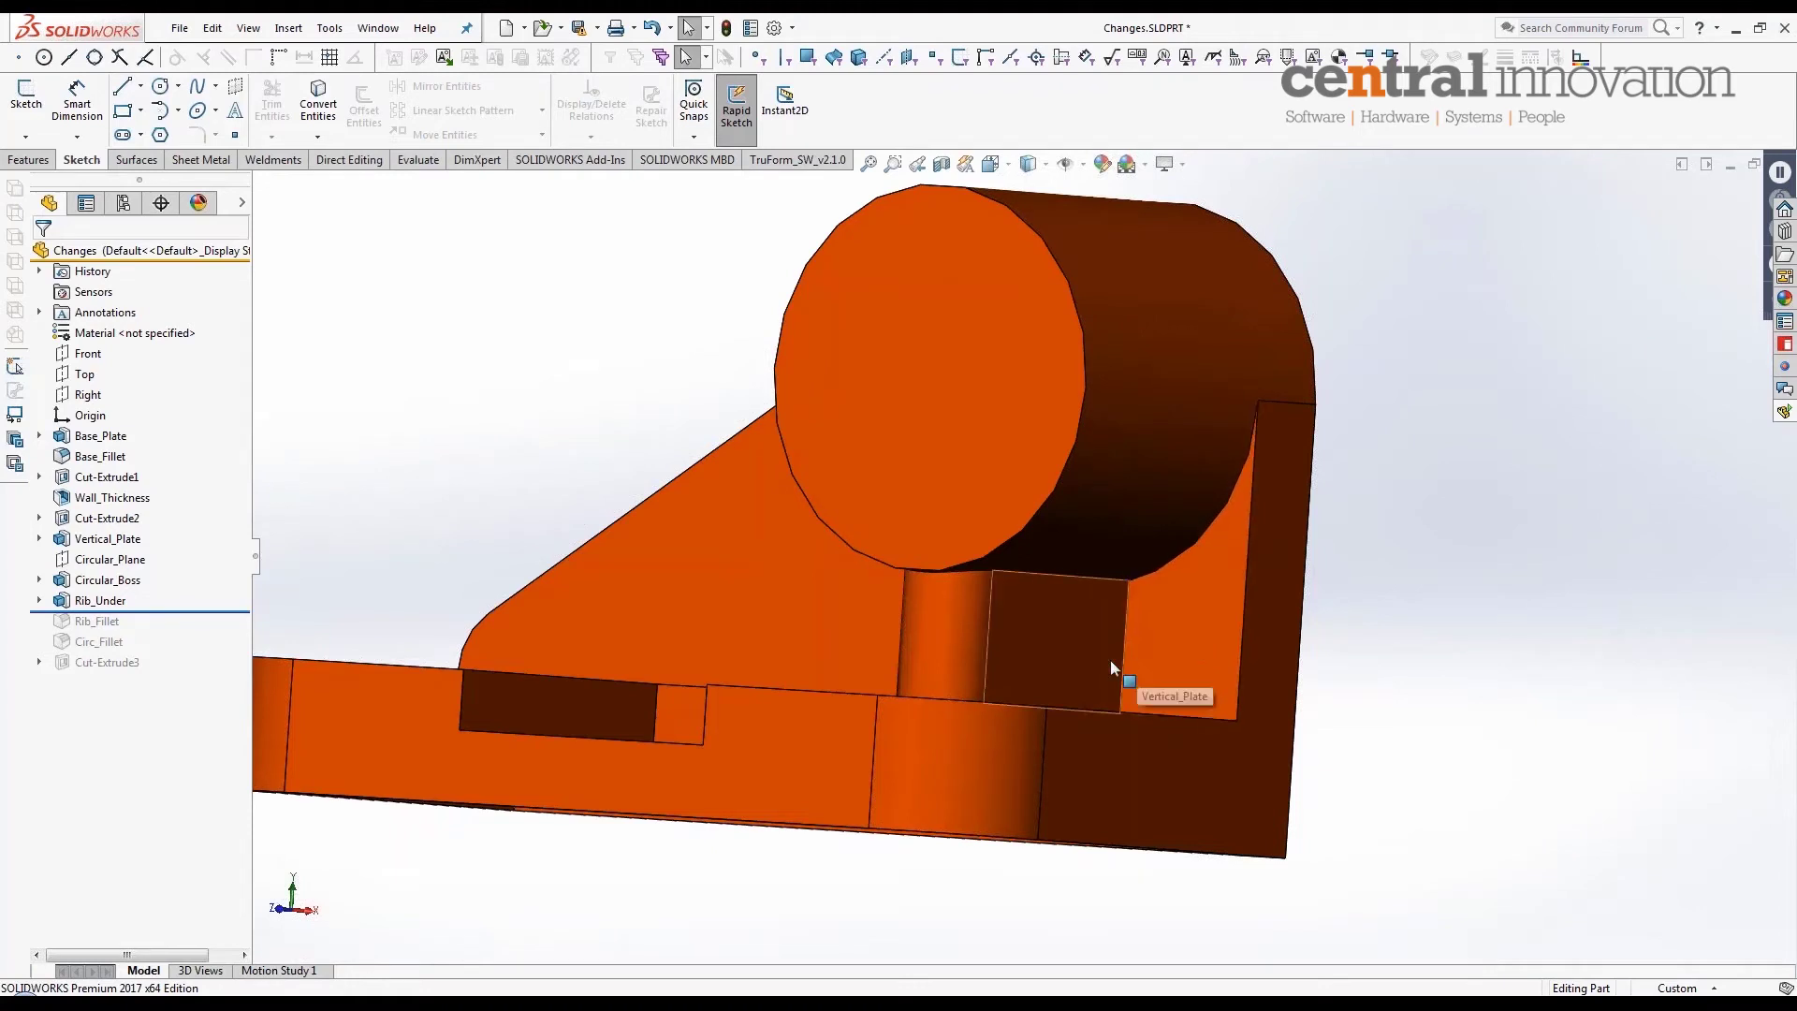
Step: Start a sketch on the exposed Vertical_Plate face beside the rib, beneath the circular boss
{"action": "middle_click_drag", "start_coordinate": [1326, 650], "coordinate": [1328, 672]}
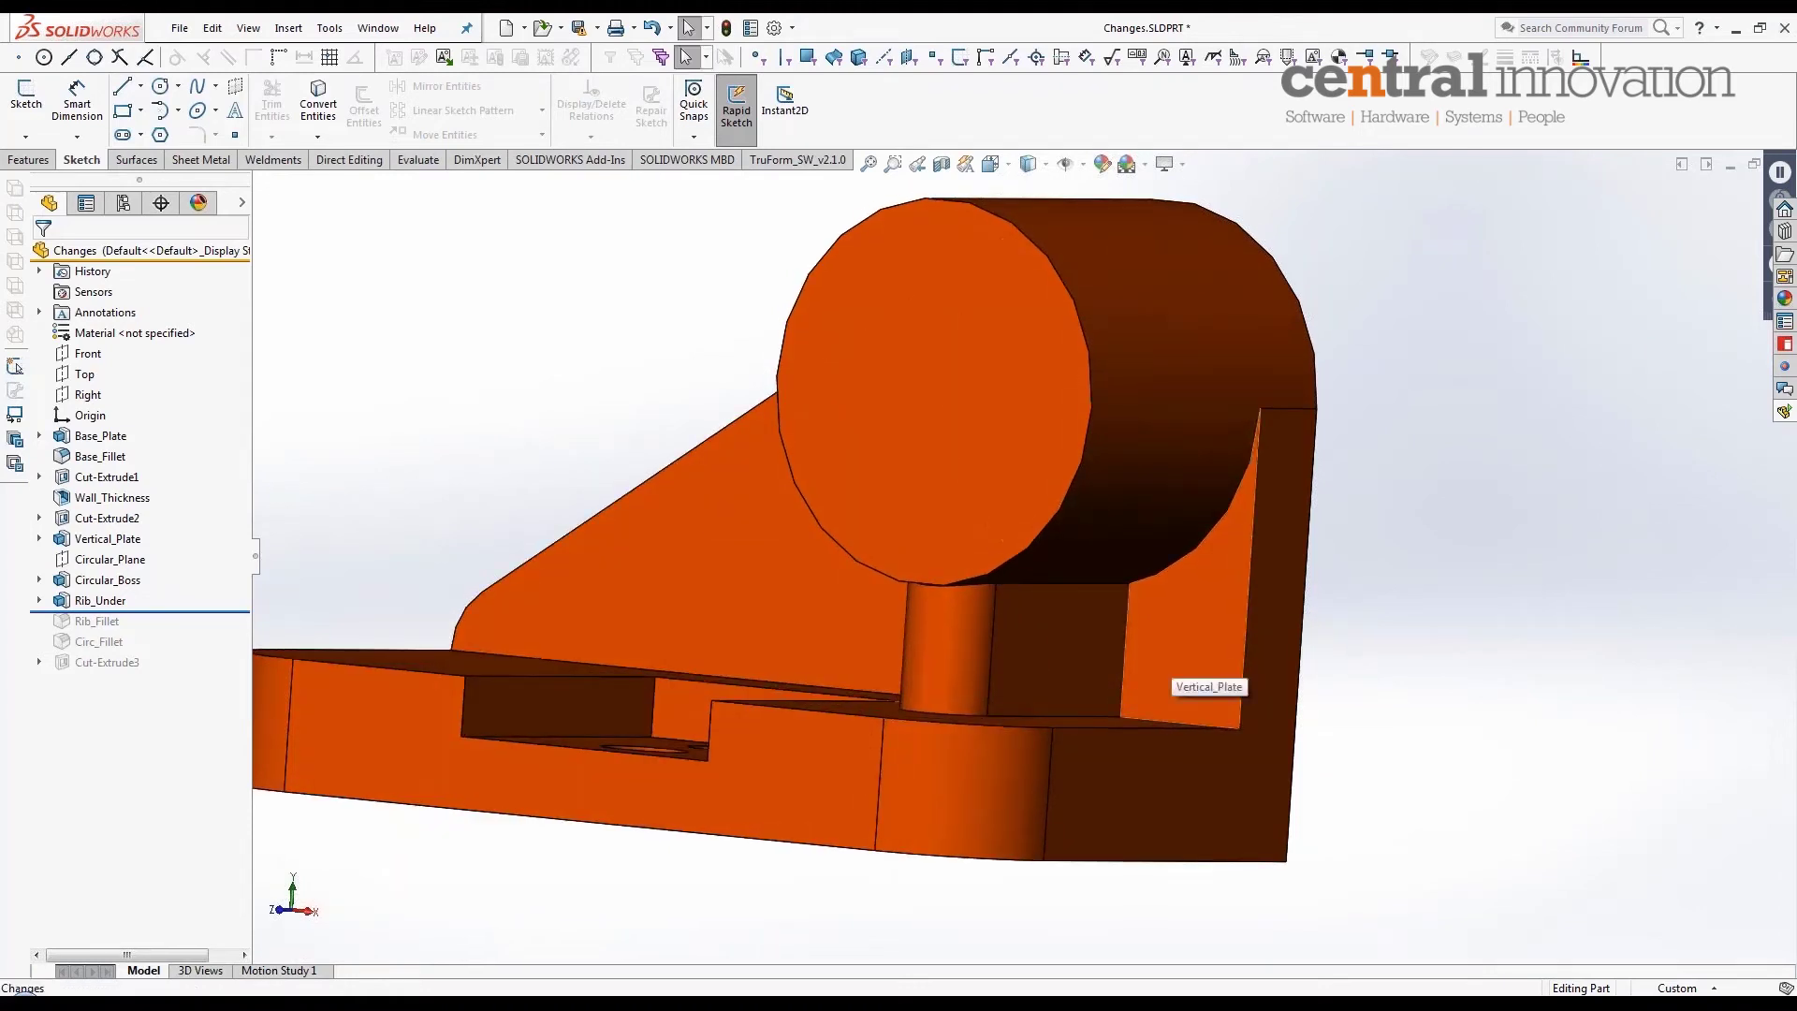
{"action": "left_click", "coordinate": [1187, 655]}
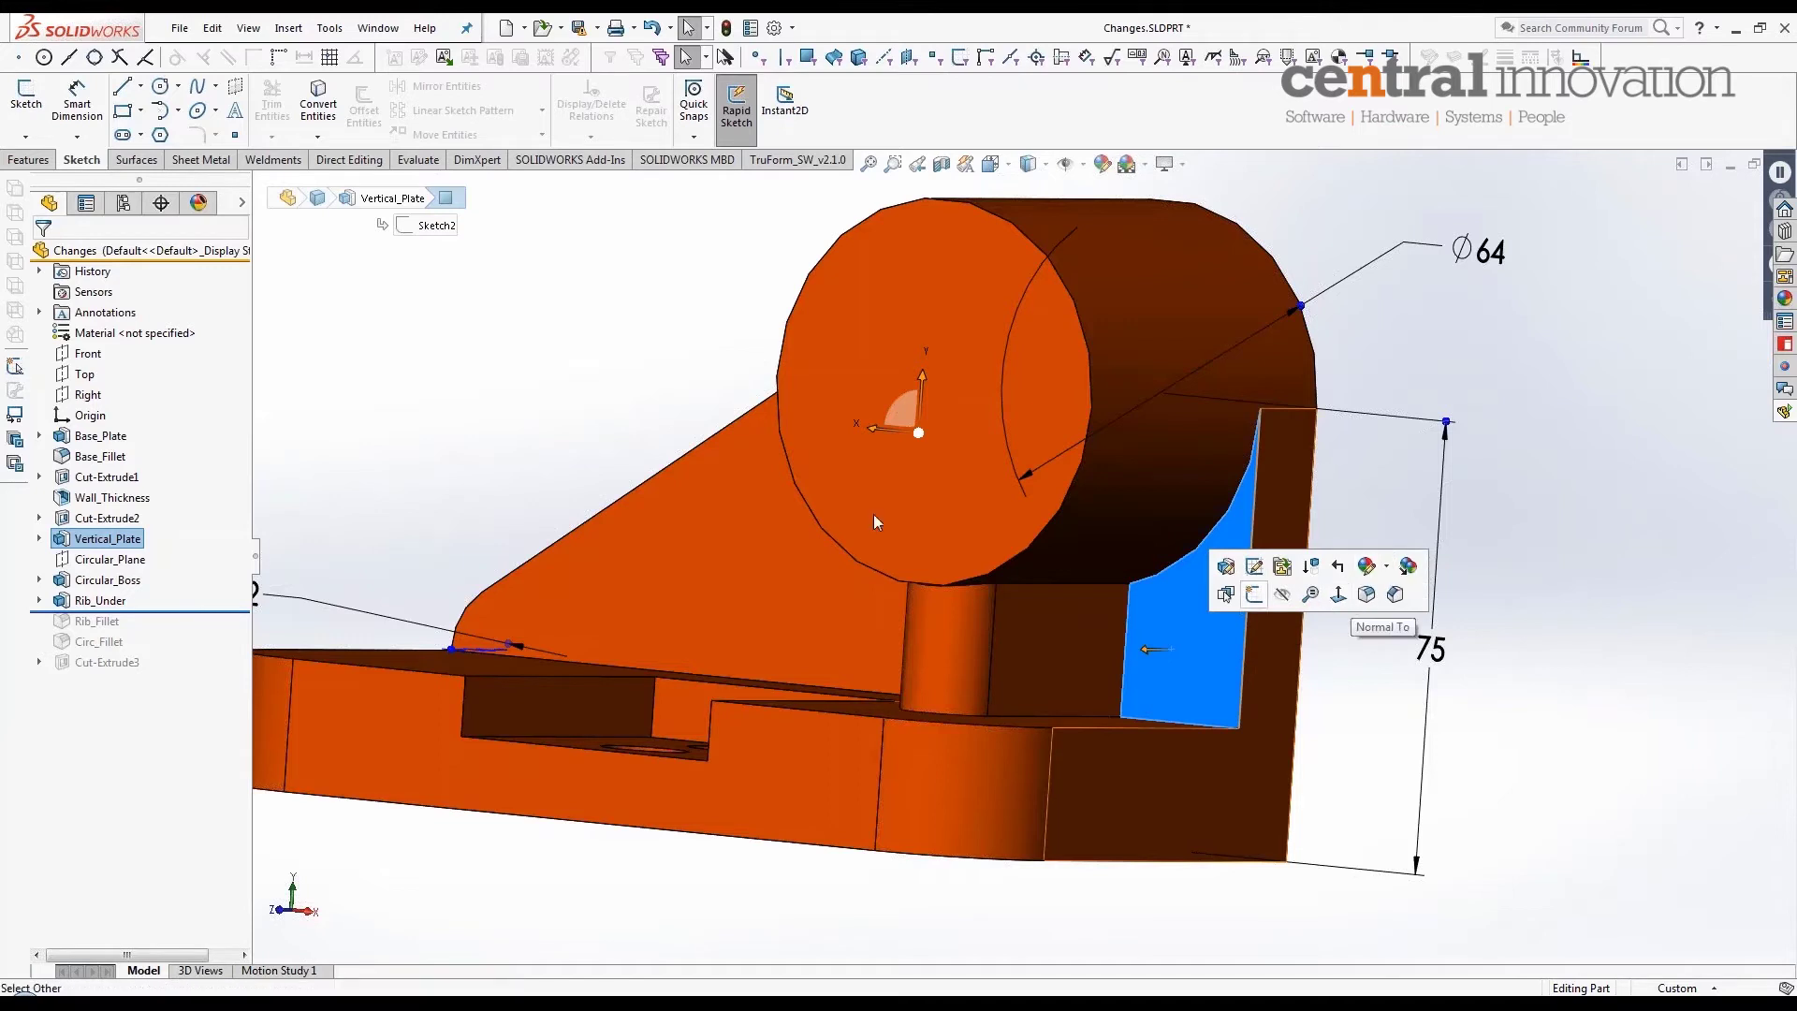
{"action": "left_click", "coordinate": [33, 120]}
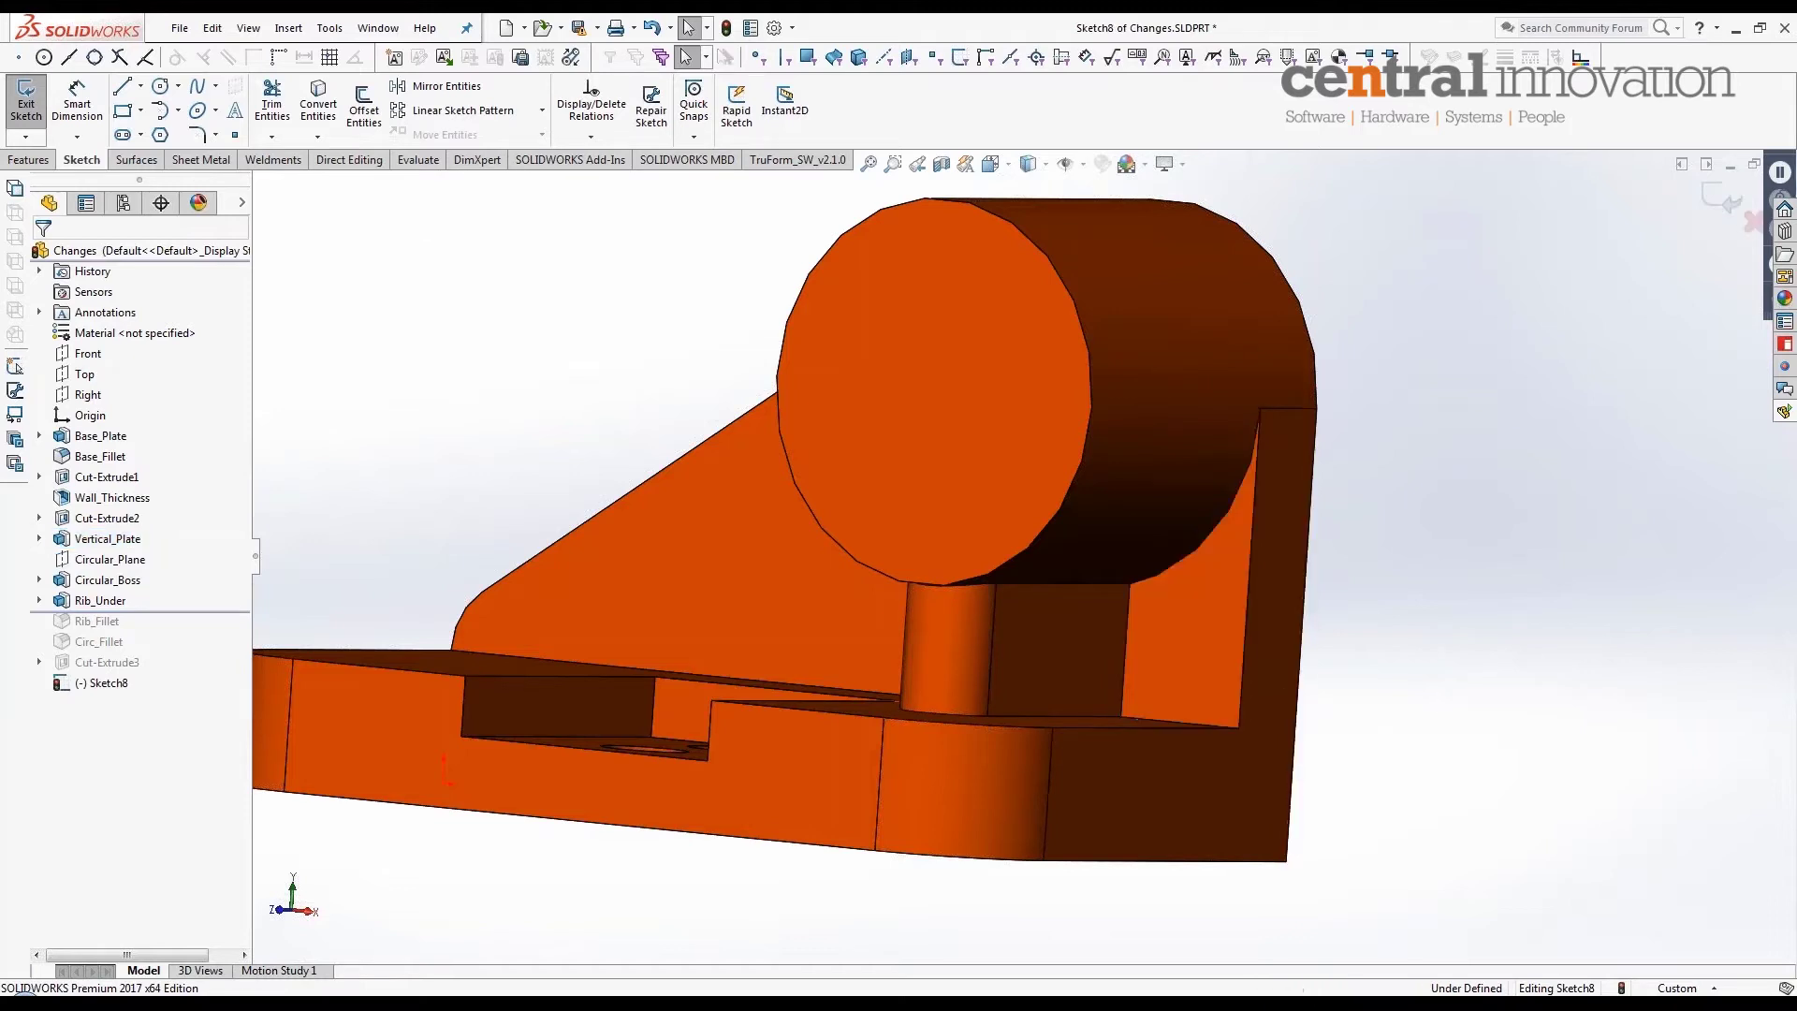
Step: Convert the edges of the exposed Vertical_Plate face beneath the boss into sketch entities
{"action": "mouse_move", "coordinate": [1281, 709]}
{"action": "middle_mouse_down"}
{"action": "mouse_move", "coordinate": [1288, 642]}
{"action": "mouse_move", "coordinate": [1268, 741]}
{"action": "middle_mouse_up"}
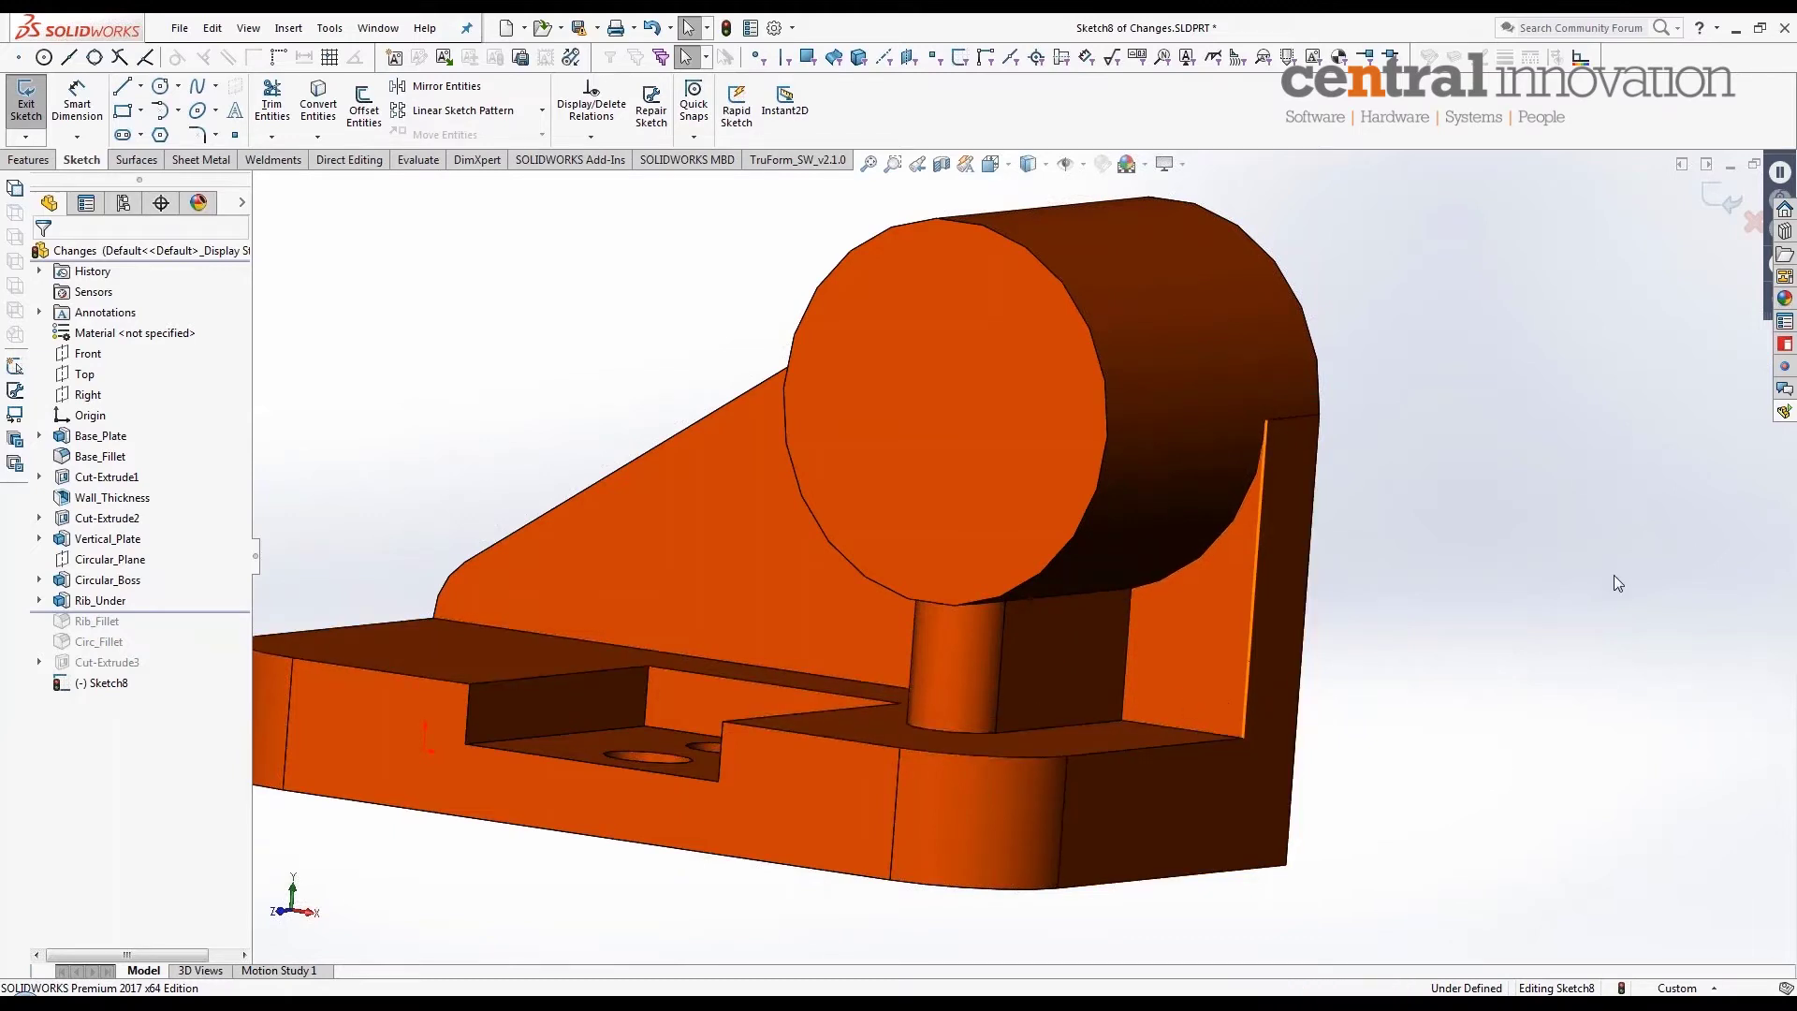
{"action": "left_click", "coordinate": [318, 105]}
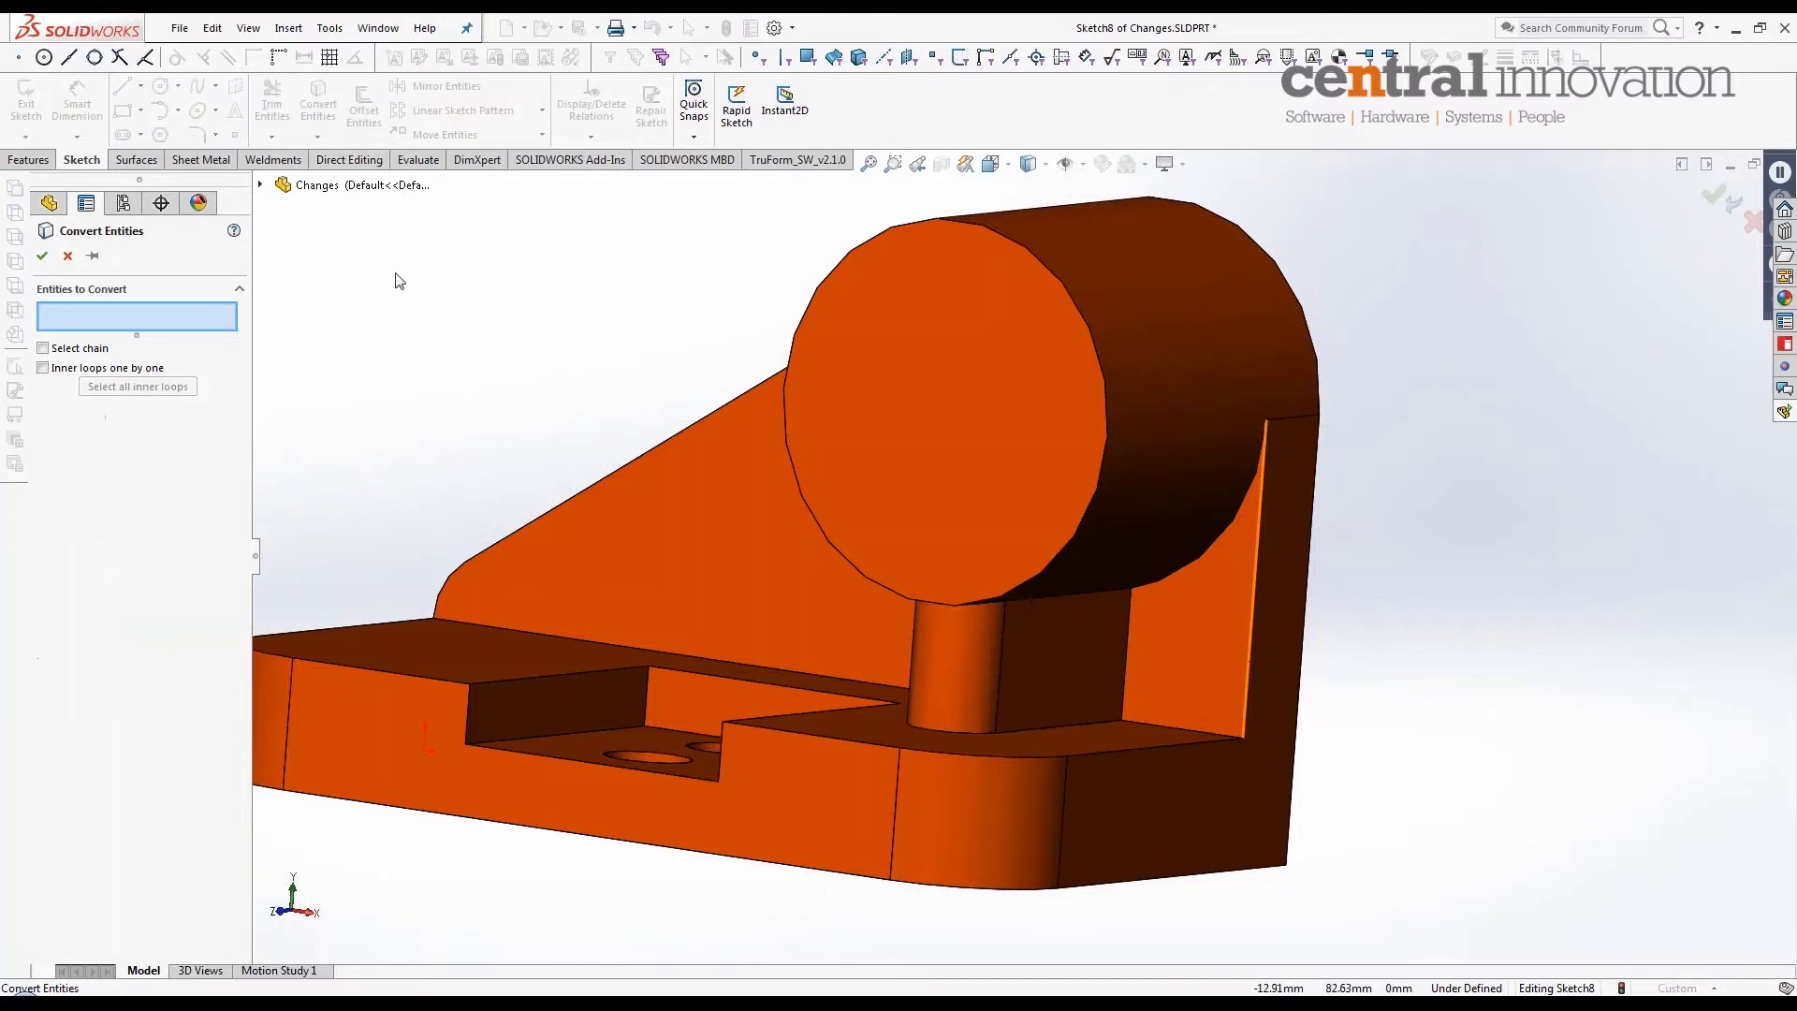
{"action": "left_click", "coordinate": [1200, 639]}
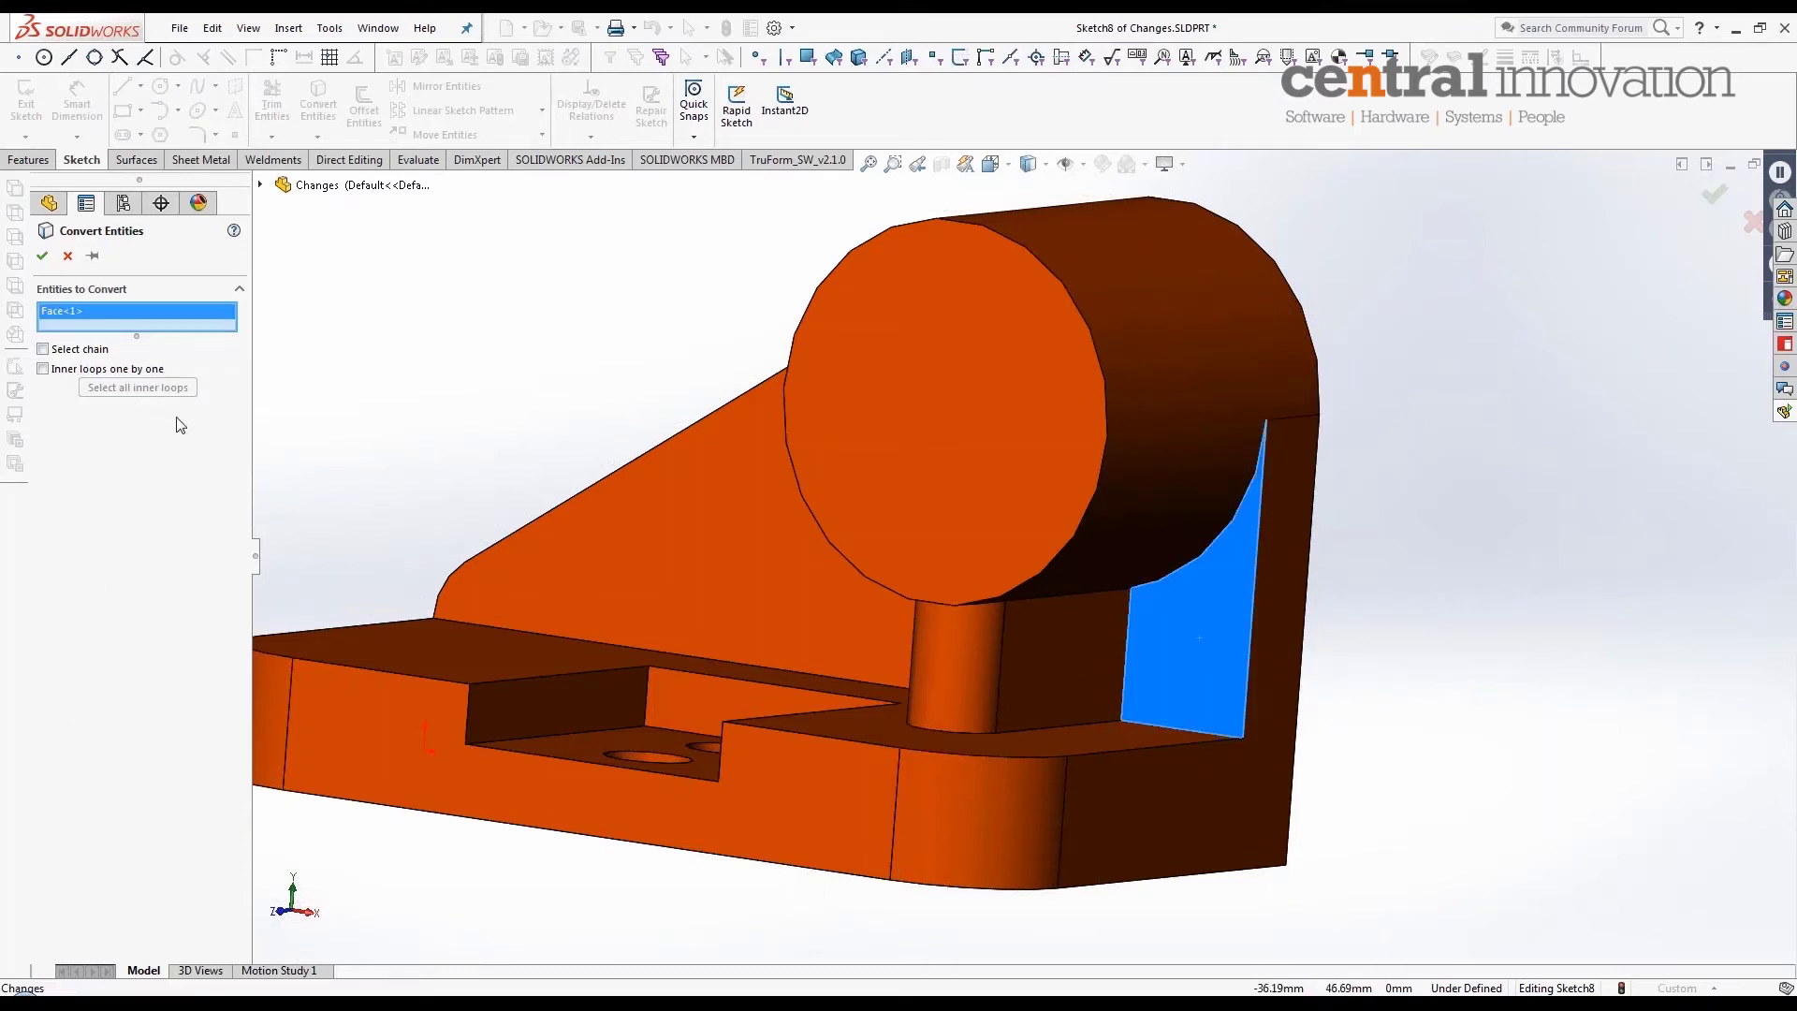
{"action": "middle_click_drag", "start_coordinate": [496, 508], "coordinate": [556, 498]}
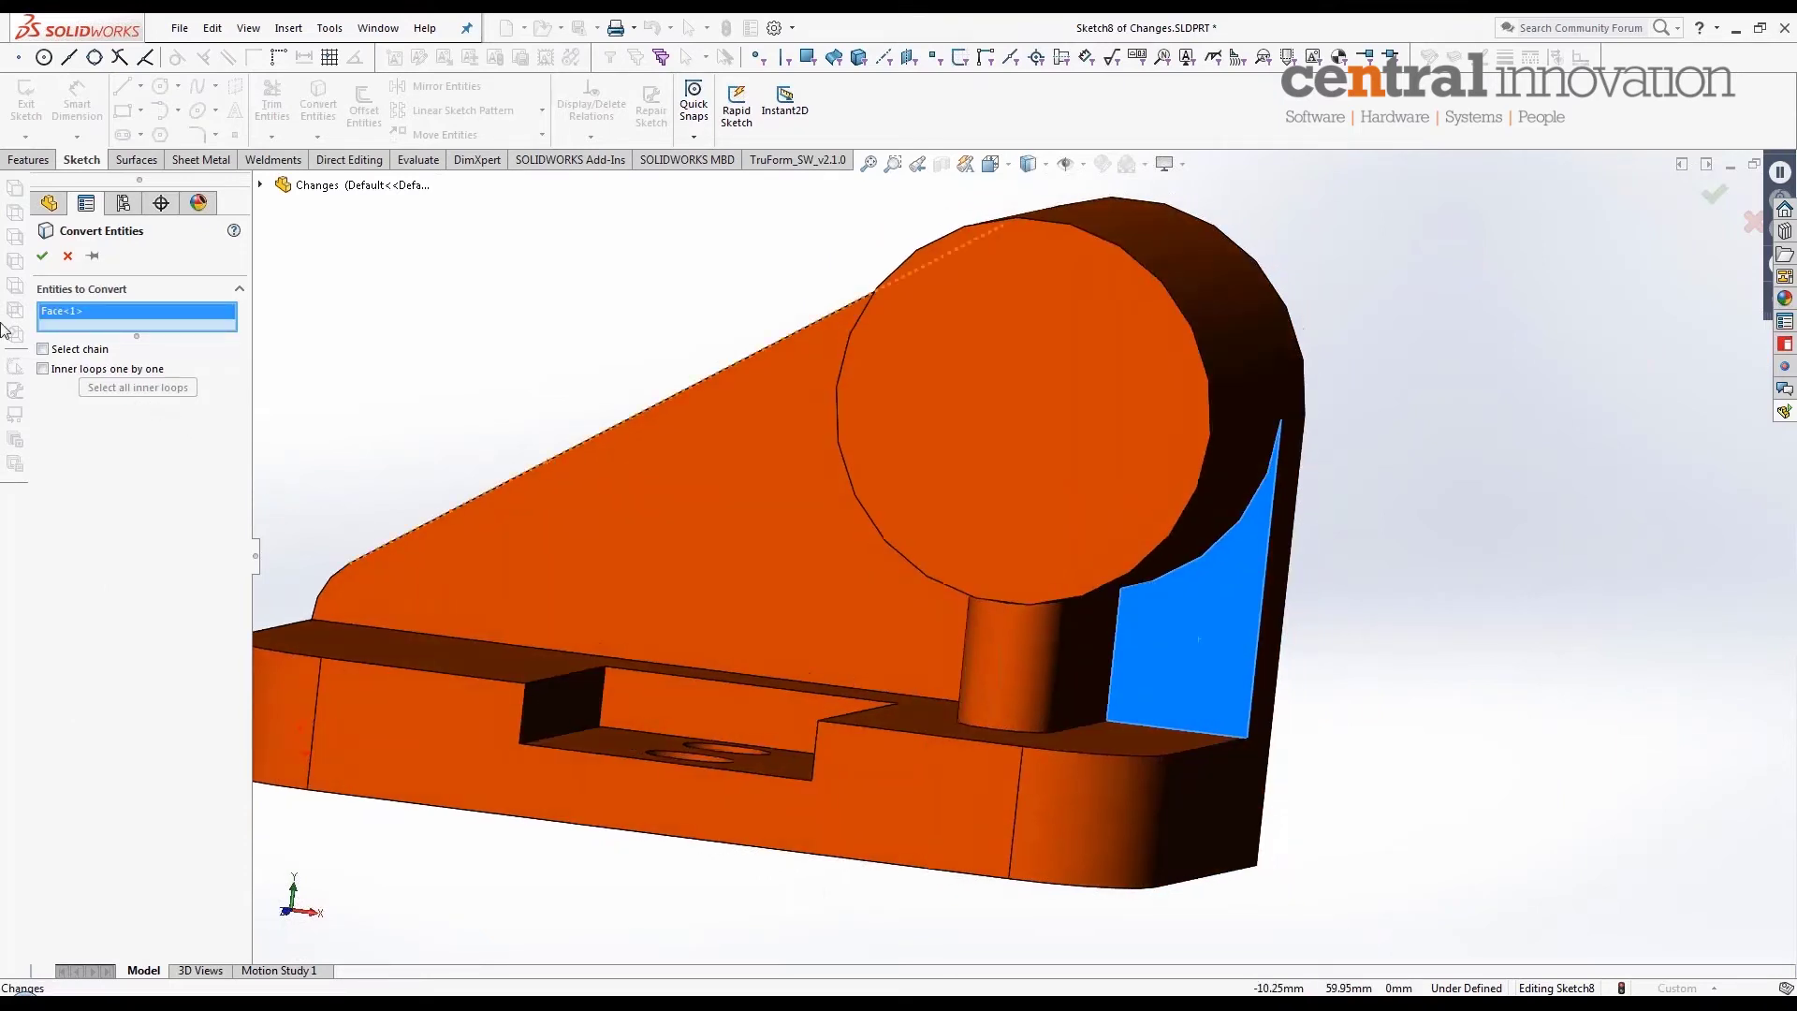
{"action": "left_click", "coordinate": [41, 257]}
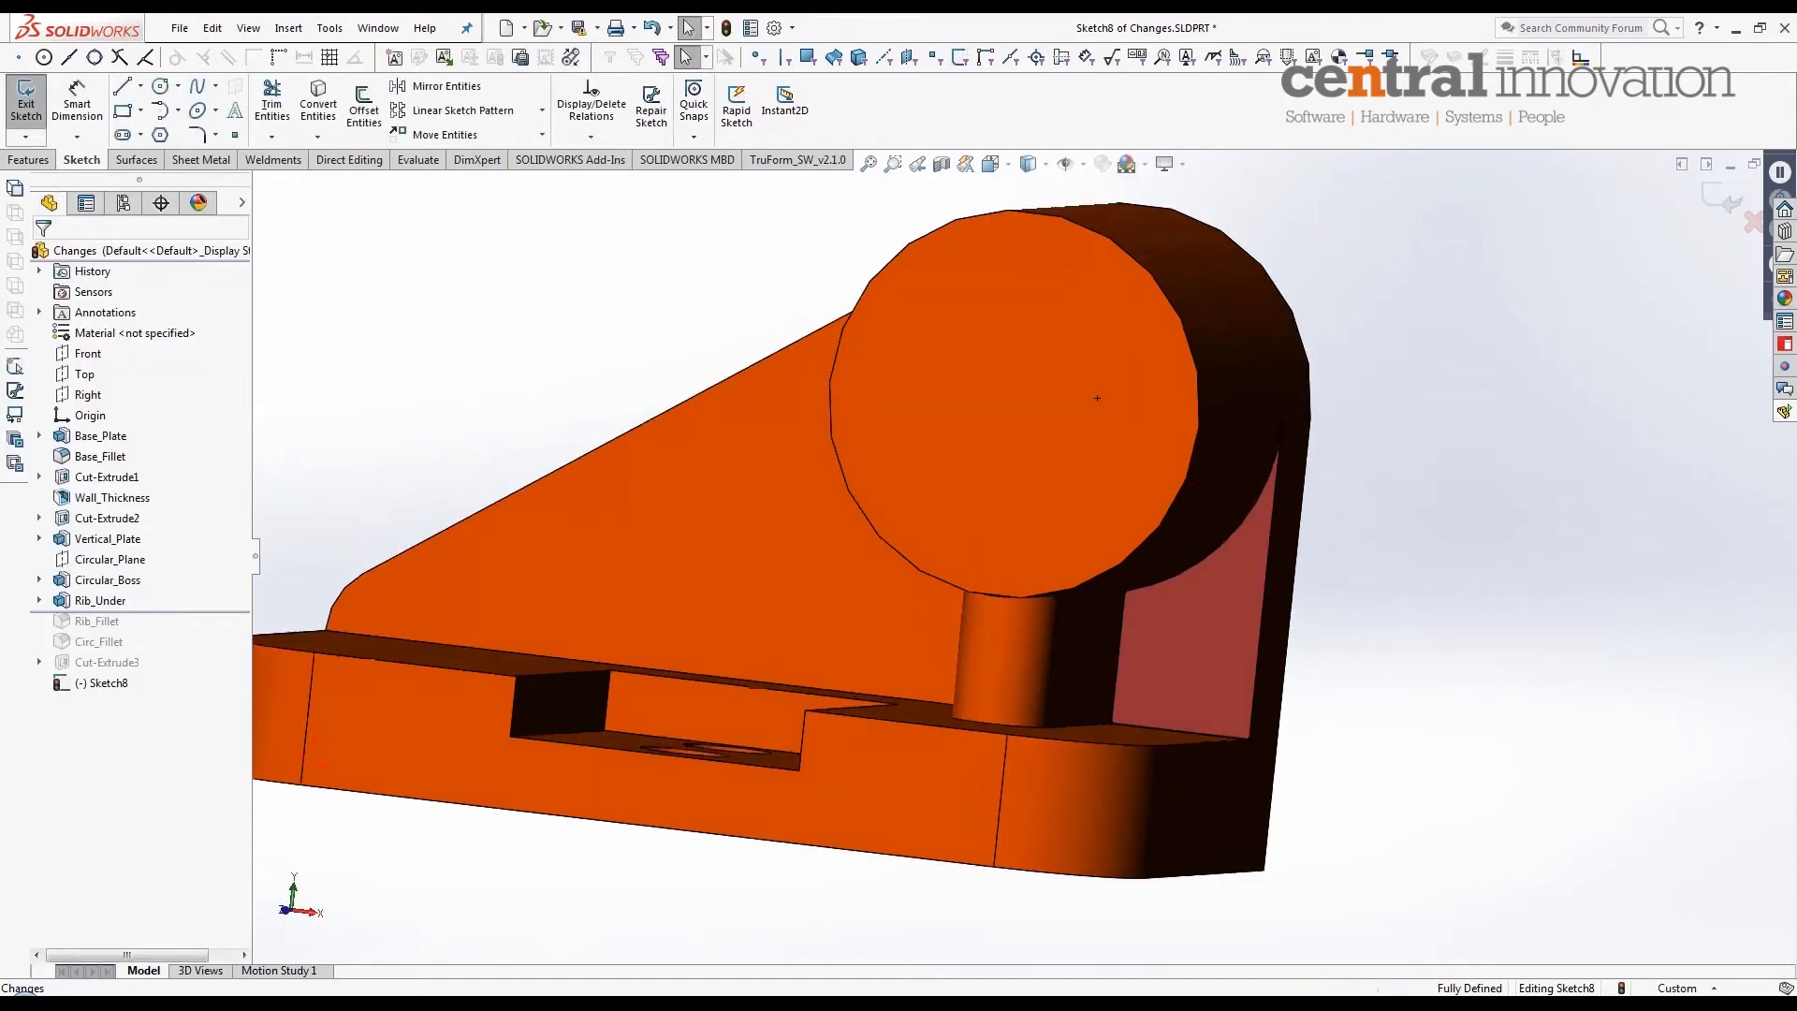
Step: Extrude-cut the converted profile with the Through All end condition to remove the plate material beside the rib
{"action": "middle_click_drag", "start_coordinate": [1348, 646], "coordinate": [1368, 692]}
{"action": "scroll", "coordinate": [1217, 618], "scroll_direction": "down", "scroll_amount": 8}
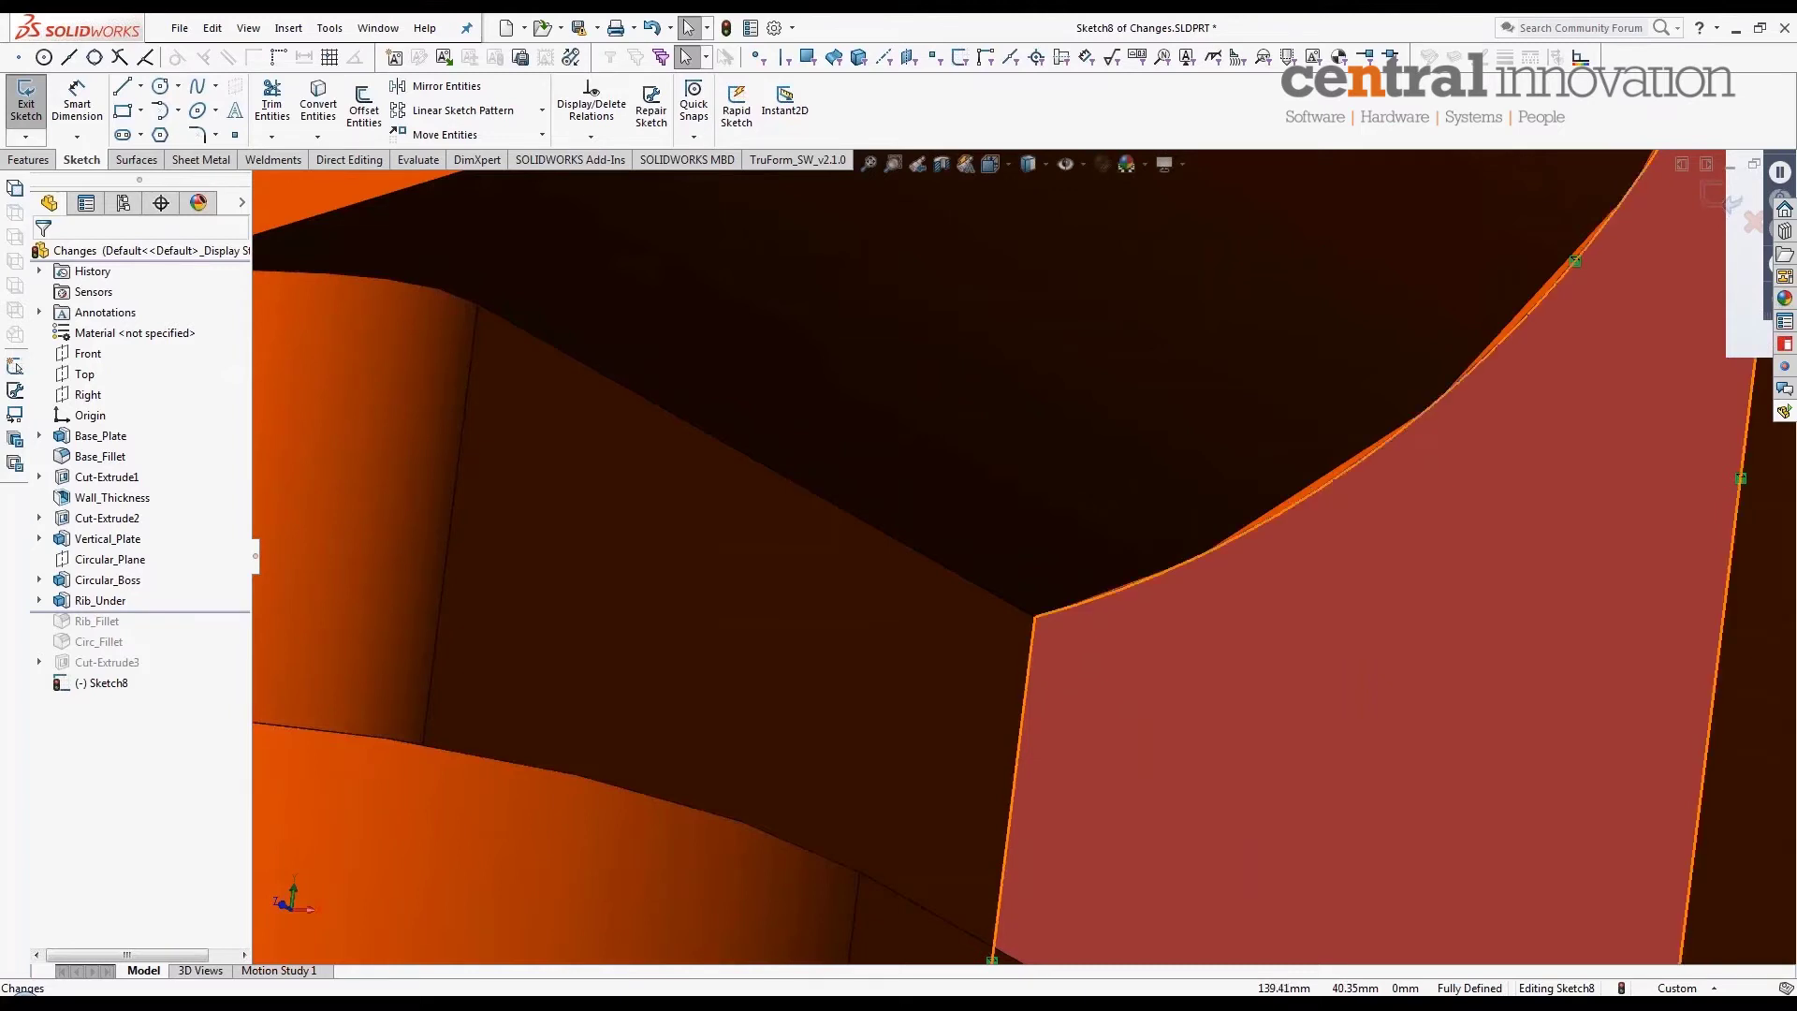
{"action": "scroll", "coordinate": [1207, 620], "scroll_direction": "up", "scroll_amount": 5}
{"action": "middle_click_drag", "start_coordinate": [1211, 621], "coordinate": [1214, 726]}
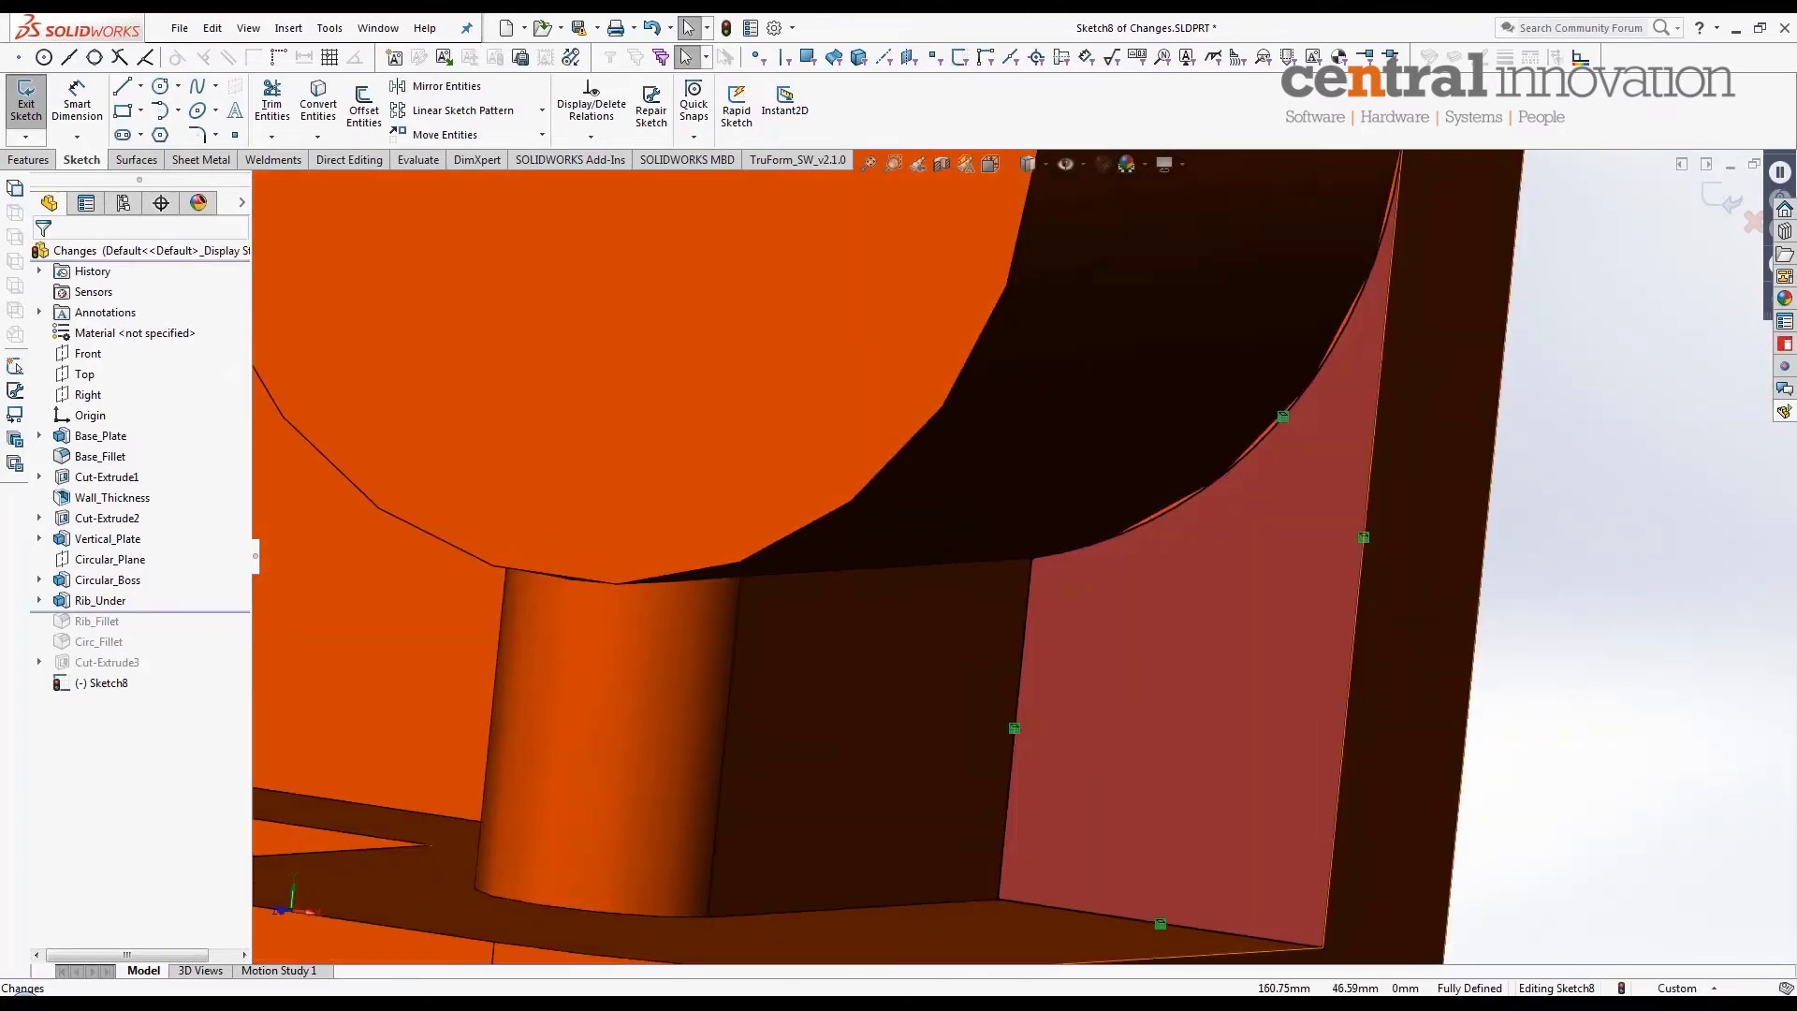
{"action": "scroll", "coordinate": [1348, 609], "scroll_direction": "up", "scroll_amount": 4}
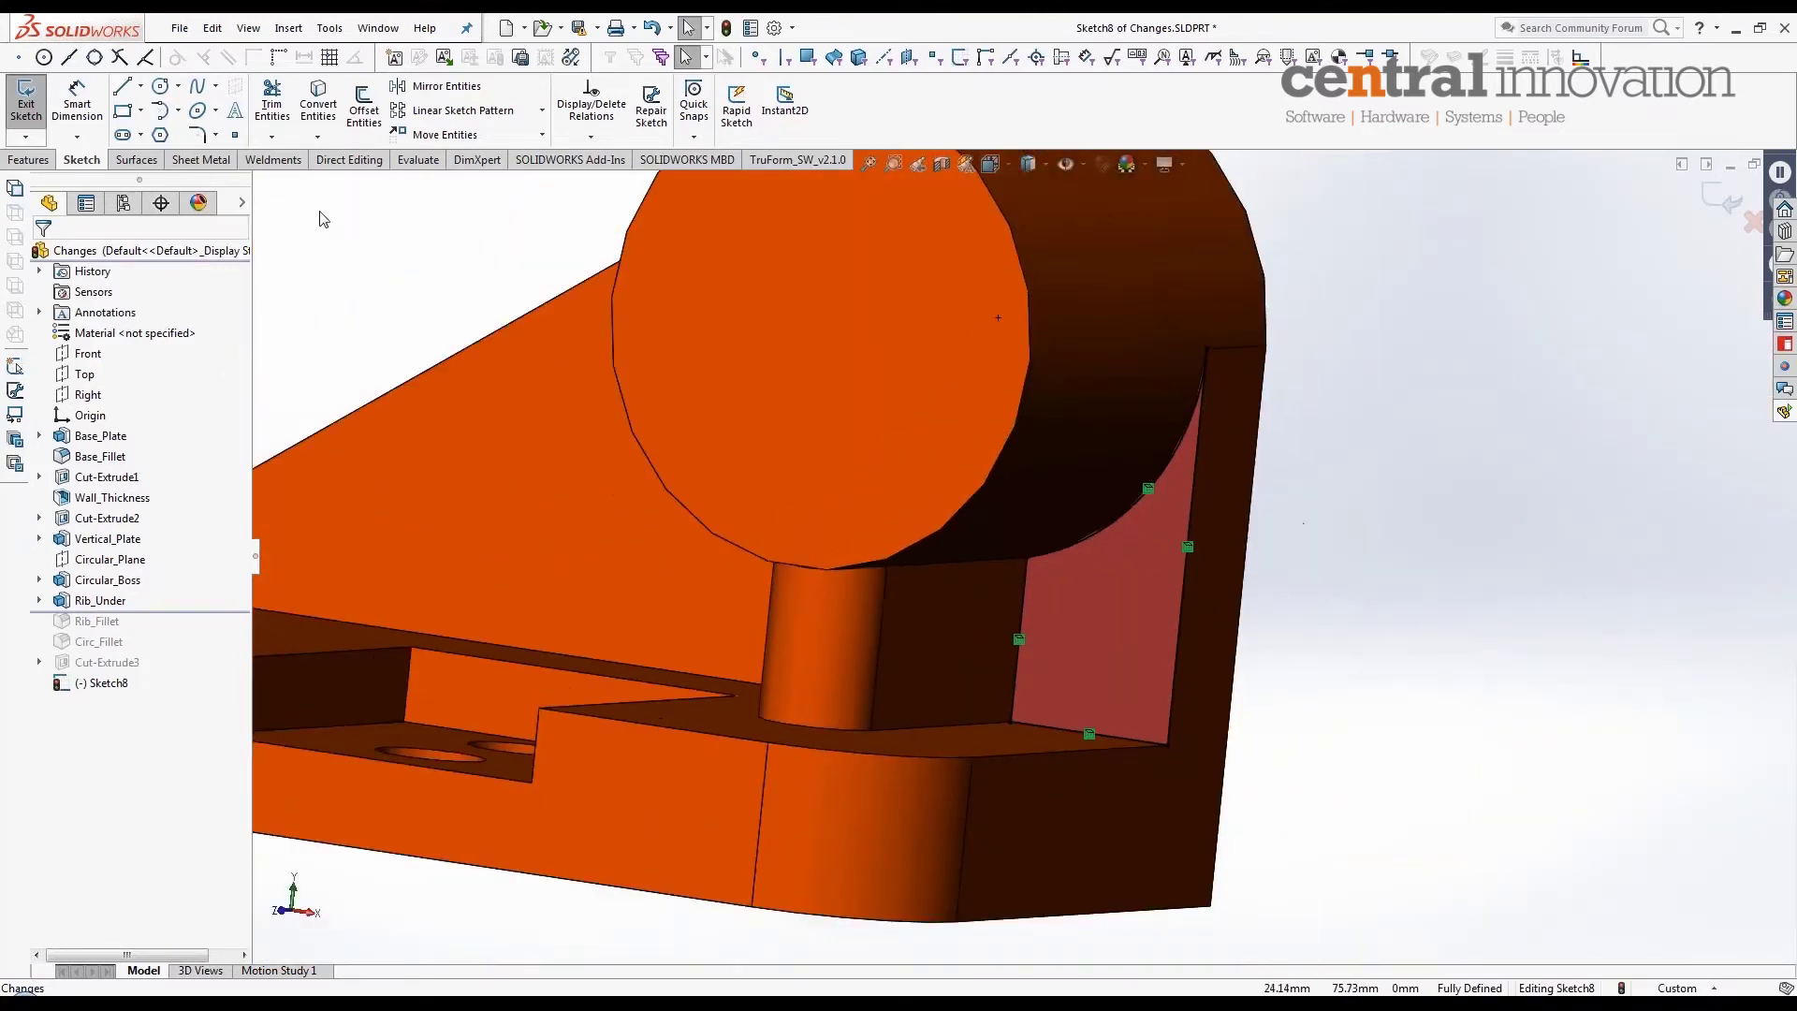
{"action": "left_click", "coordinate": [14, 164]}
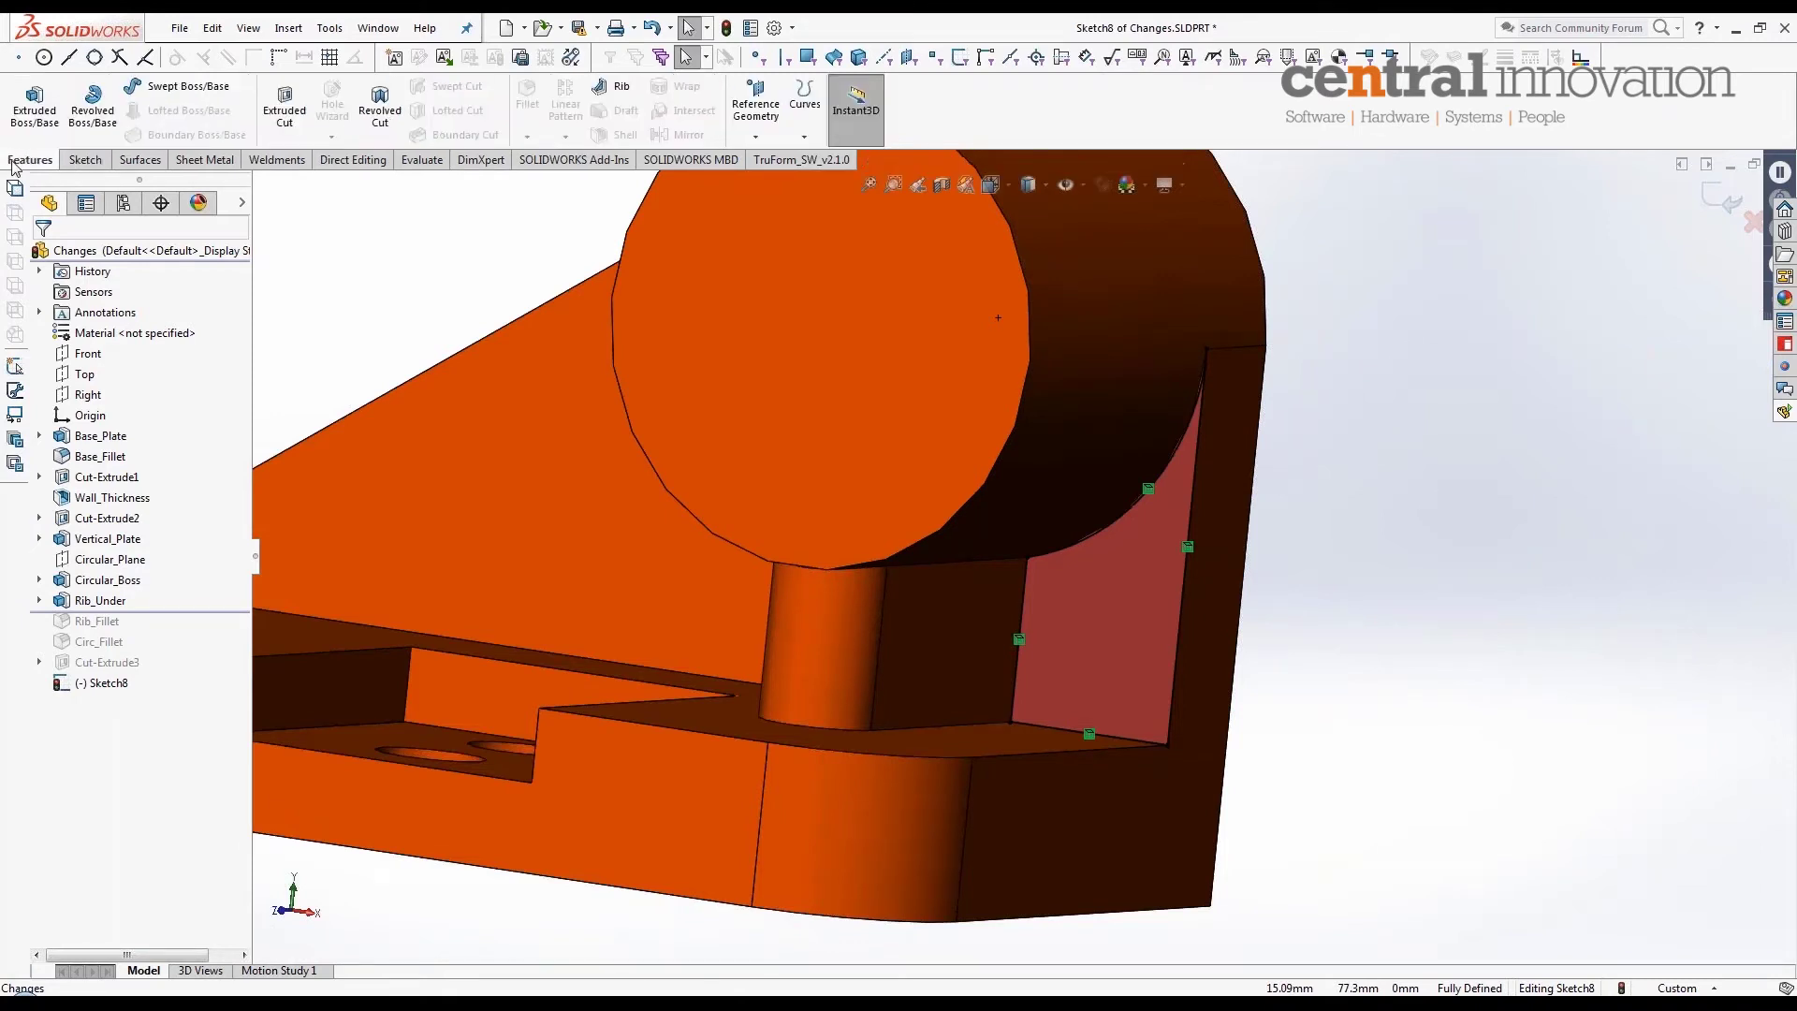
{"action": "left_click", "coordinate": [289, 129]}
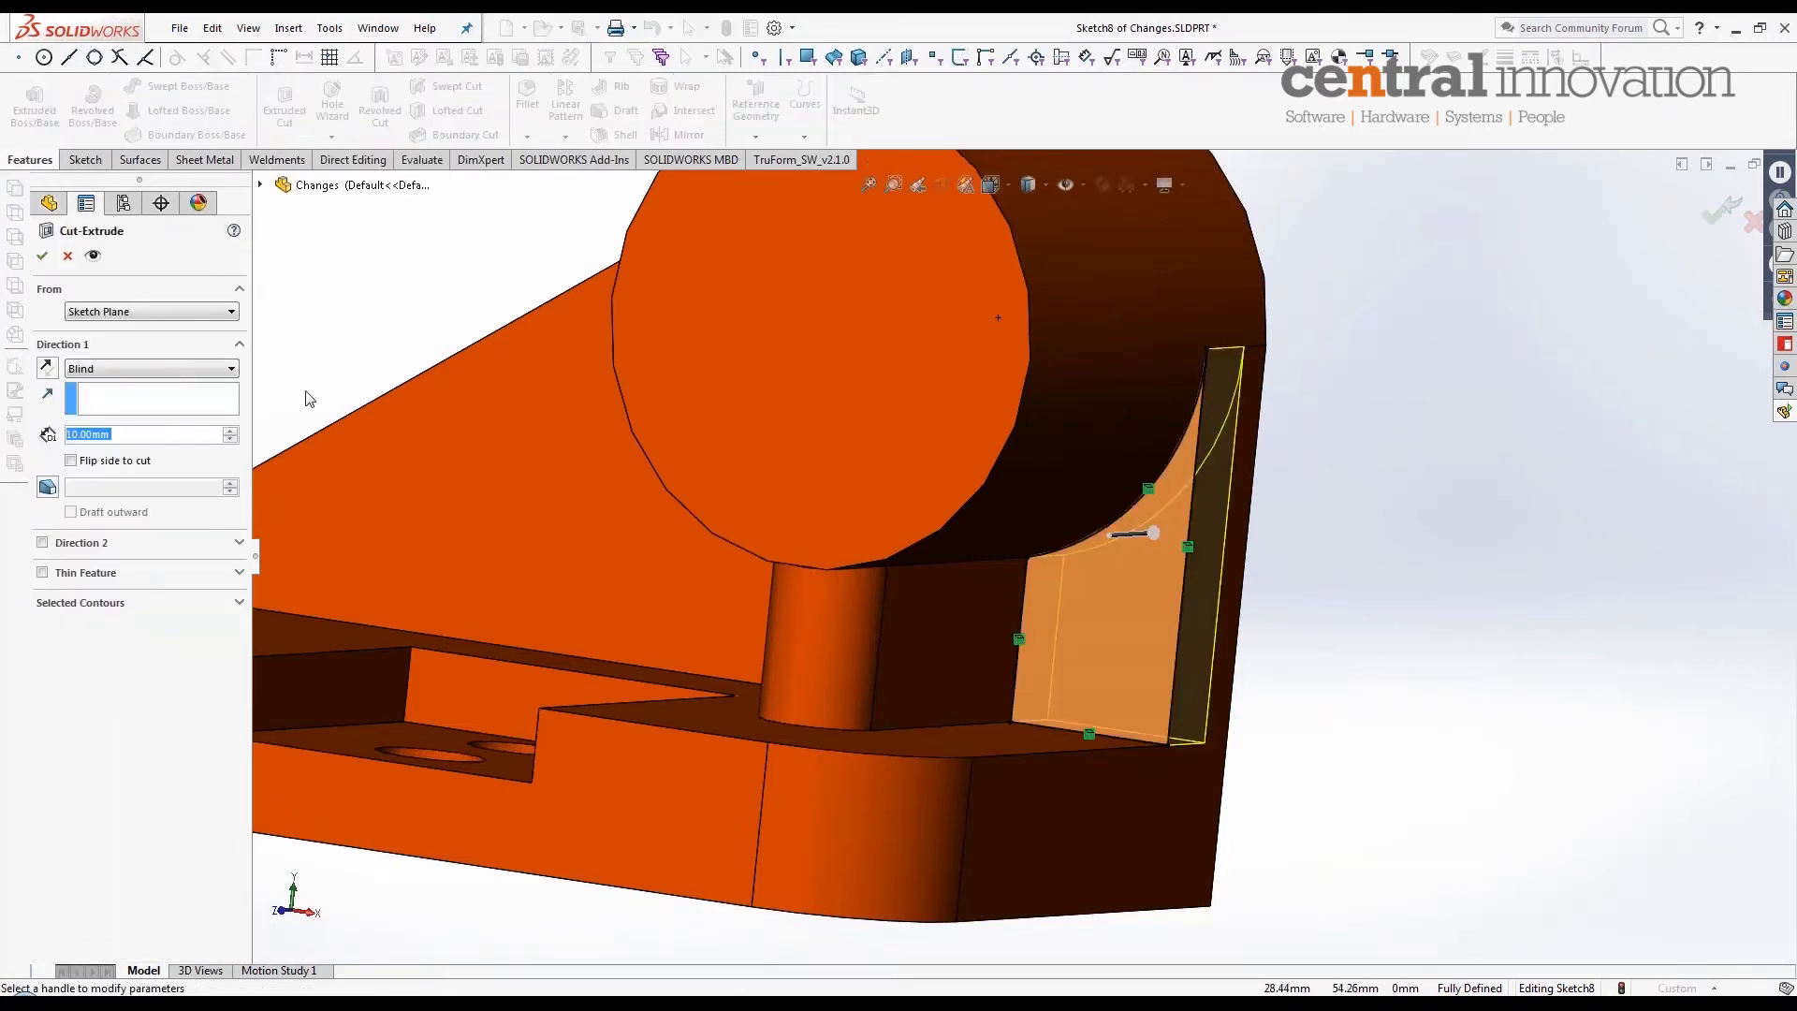
{"action": "left_click", "coordinate": [165, 371]}
{"action": "left_click", "coordinate": [158, 397]}
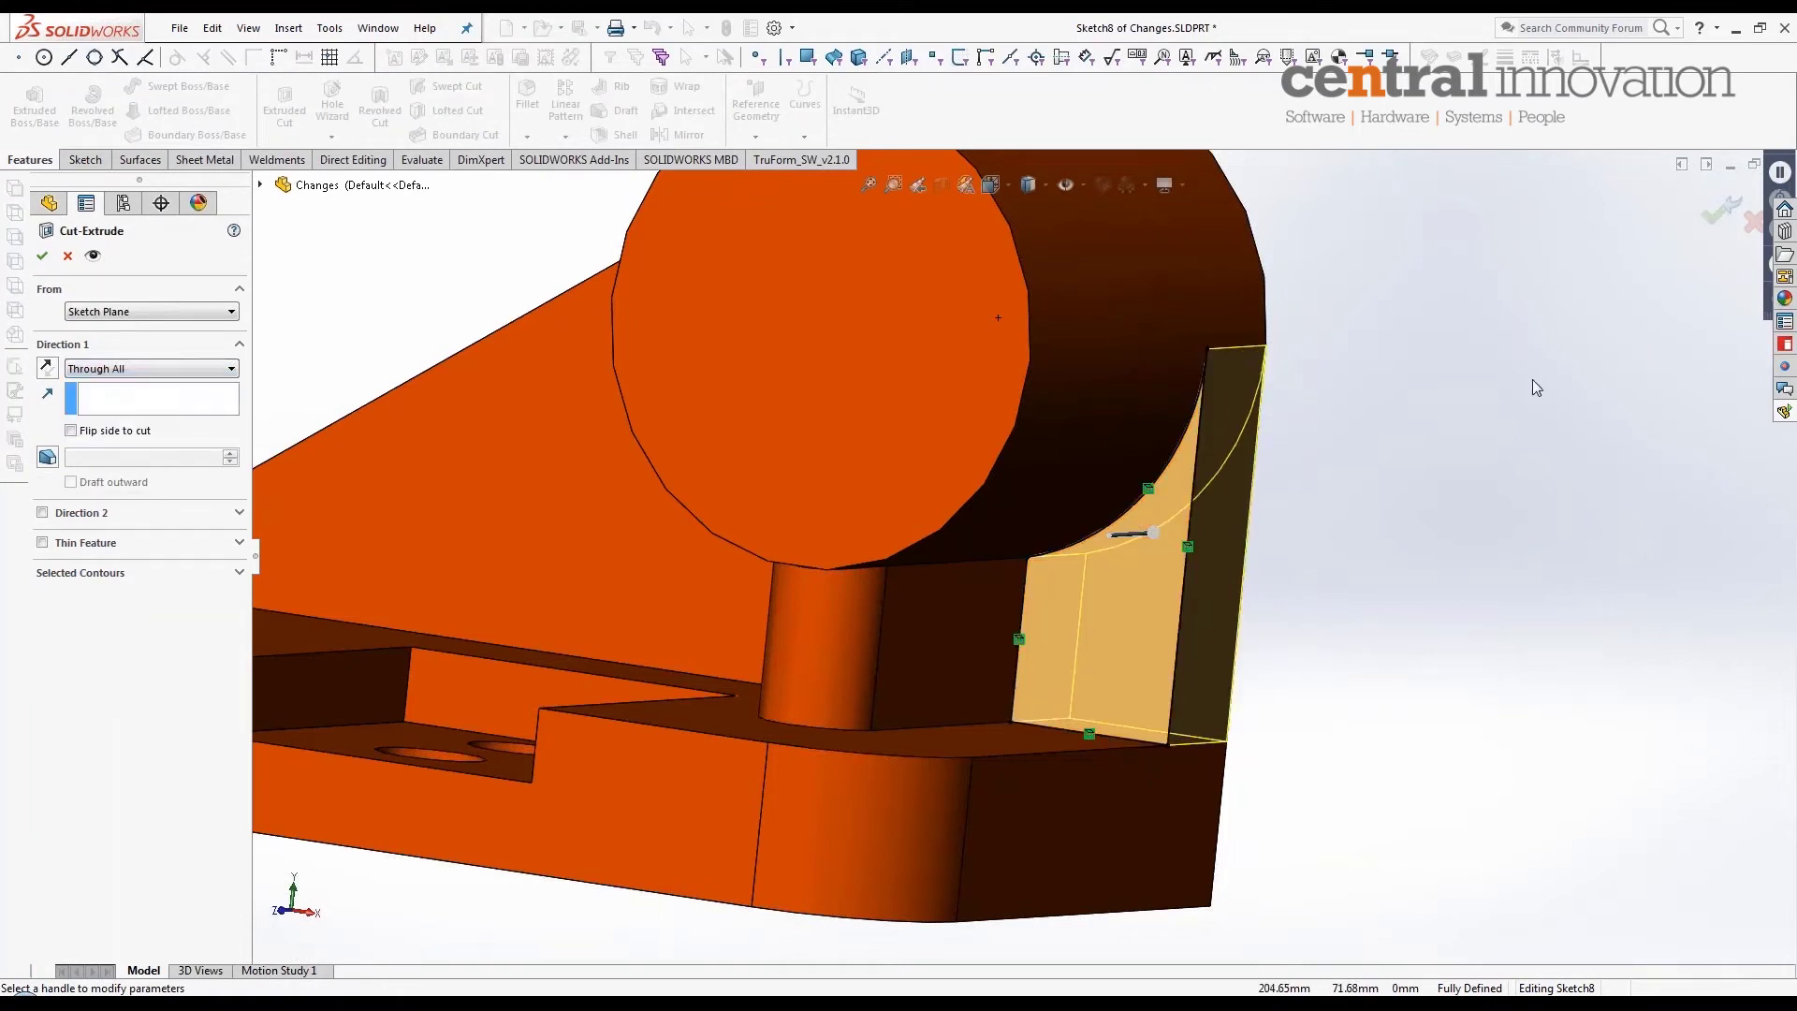
{"action": "left_click", "coordinate": [1714, 214]}
Step: Roll the feature history forward to the end, past Cut-Extrude3, to restore the fillets and the bore
{"action": "middle_click_drag", "start_coordinate": [1038, 529], "coordinate": [946, 573]}
{"action": "left_click", "coordinate": [1248, 590]}
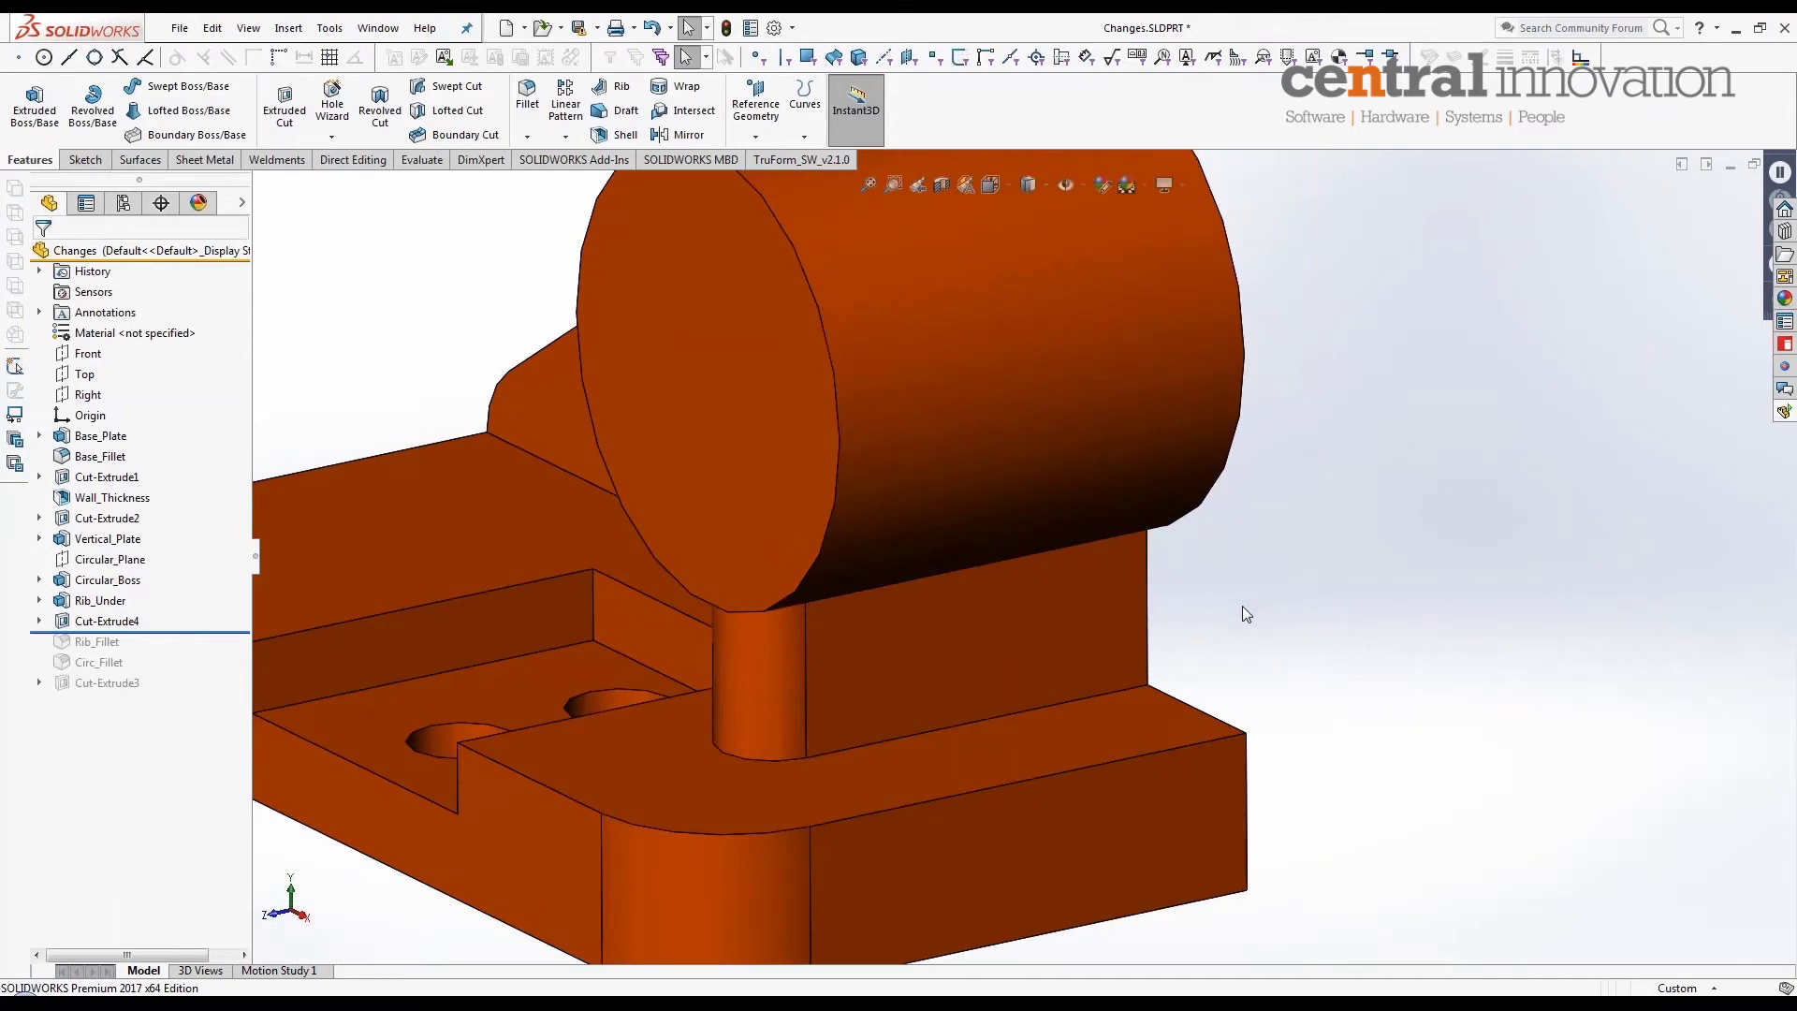
{"action": "key", "text": "f"}
{"action": "left_click_drag", "start_coordinate": [216, 634], "coordinate": [220, 695]}
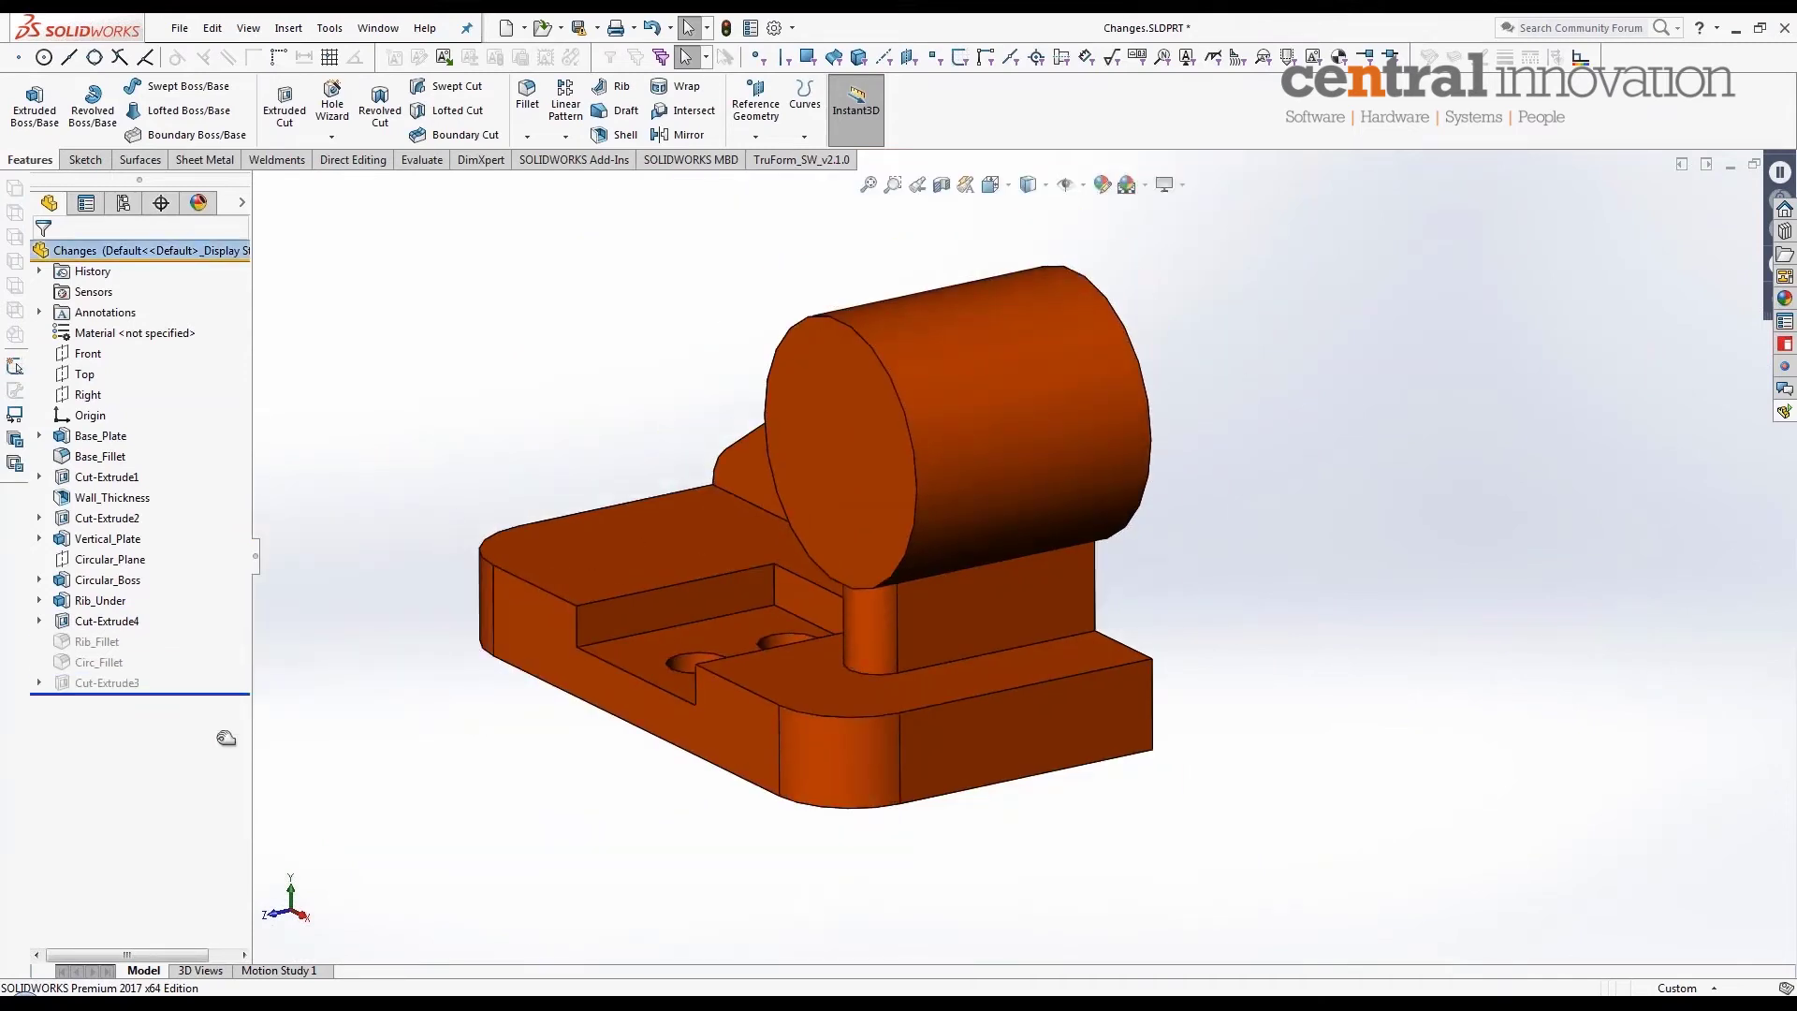
{"action": "middle_click_drag", "start_coordinate": [525, 857], "coordinate": [636, 796]}
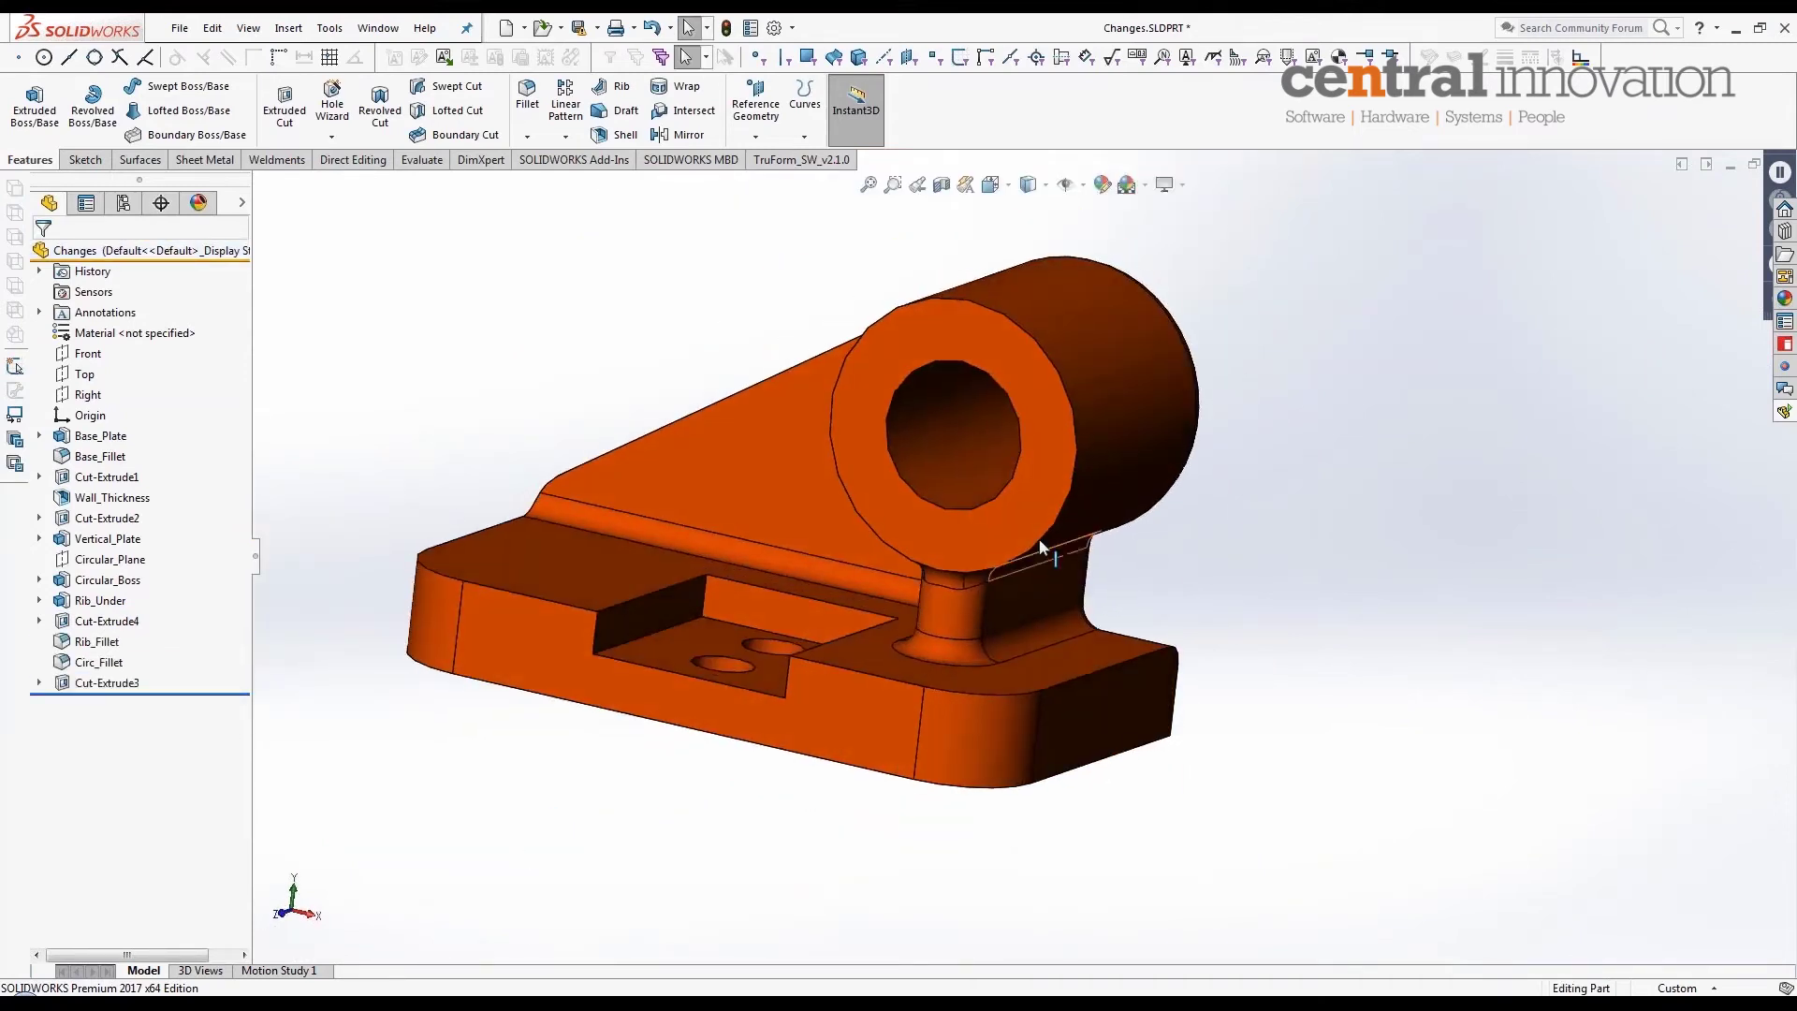
Step: Open the Vertical_Plate sketch to inspect its profile, then exit it without making edits
{"action": "left_click", "coordinate": [120, 545]}
{"action": "left_click", "coordinate": [167, 494]}
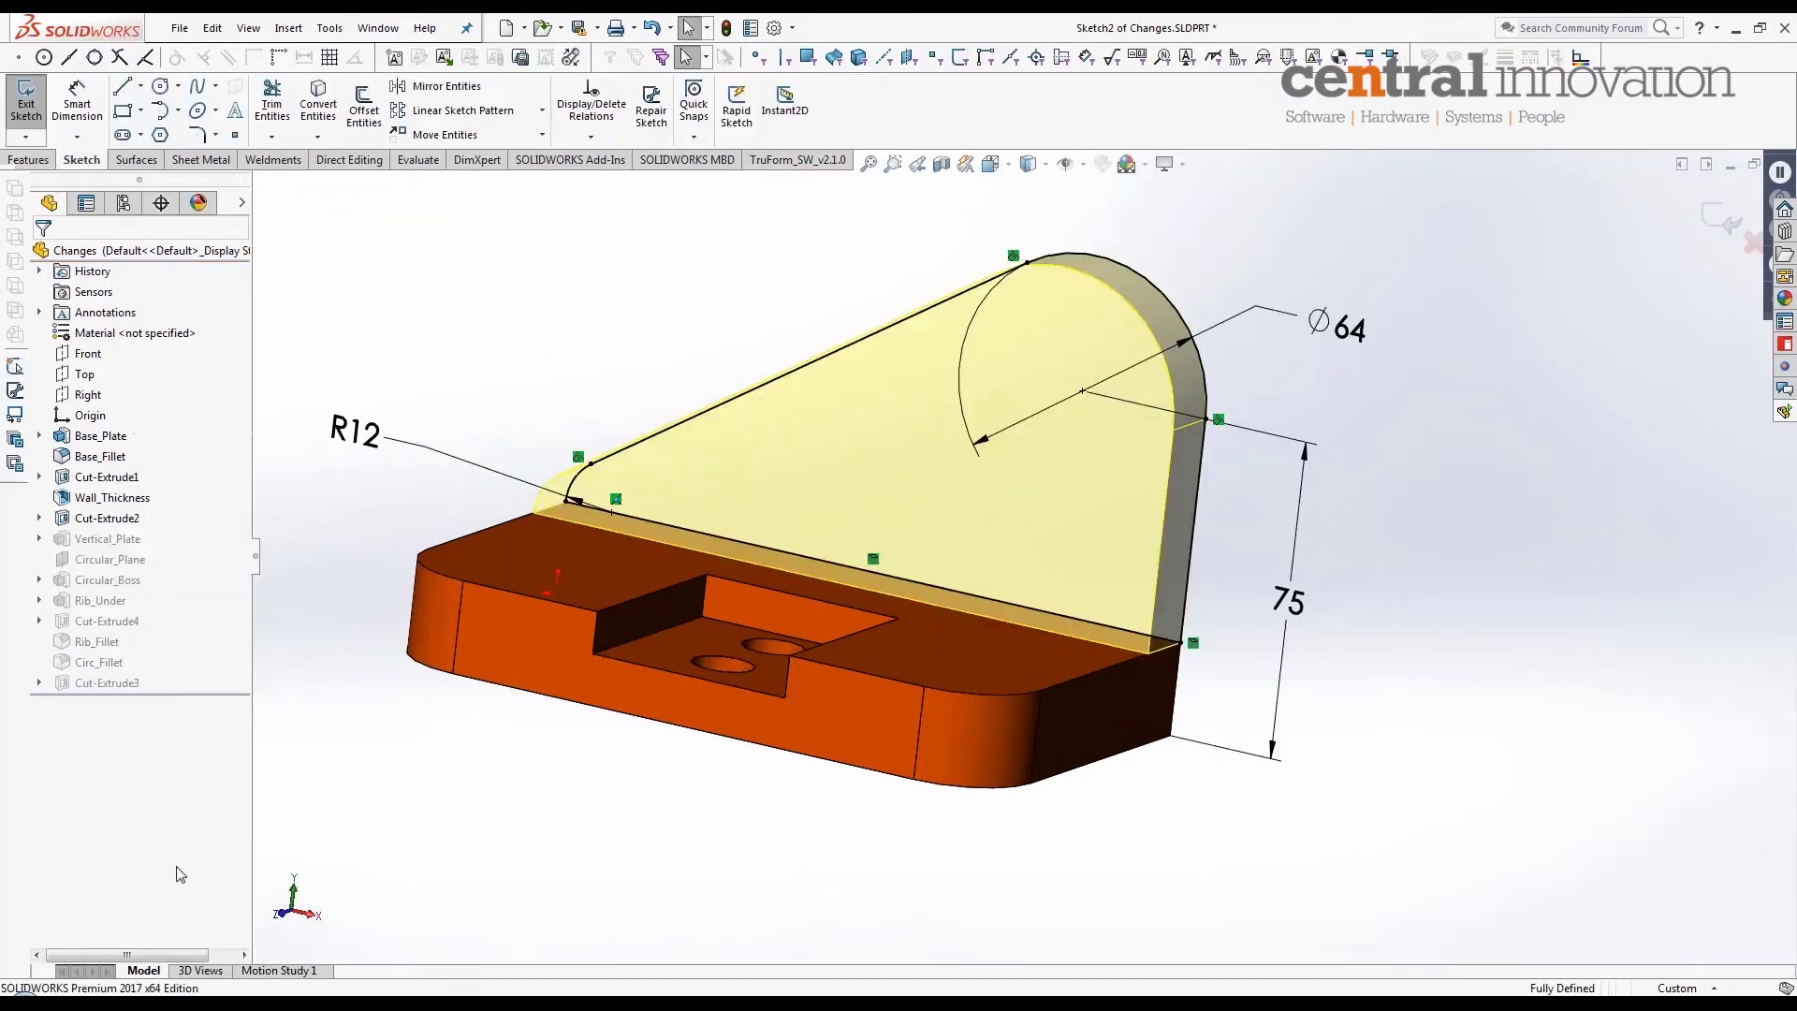
{"action": "scroll", "coordinate": [1164, 535], "scroll_direction": "down", "scroll_amount": 2}
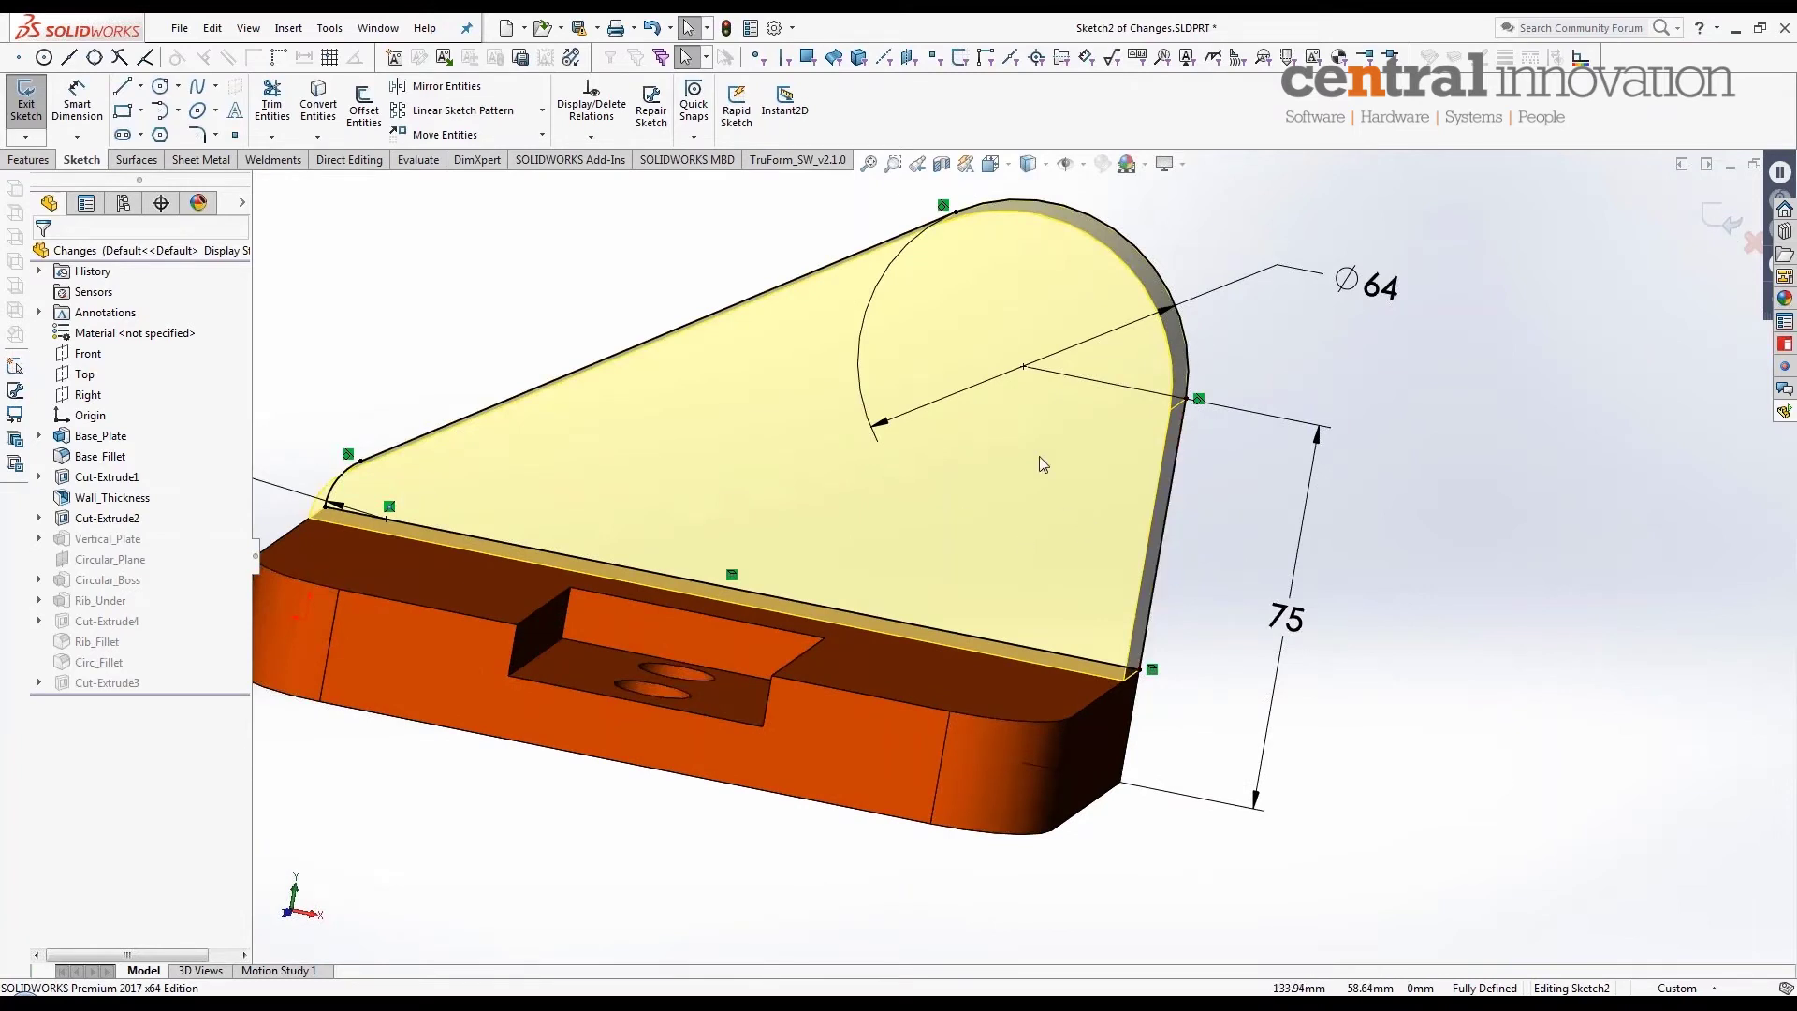
{"action": "left_click", "coordinate": [1730, 222]}
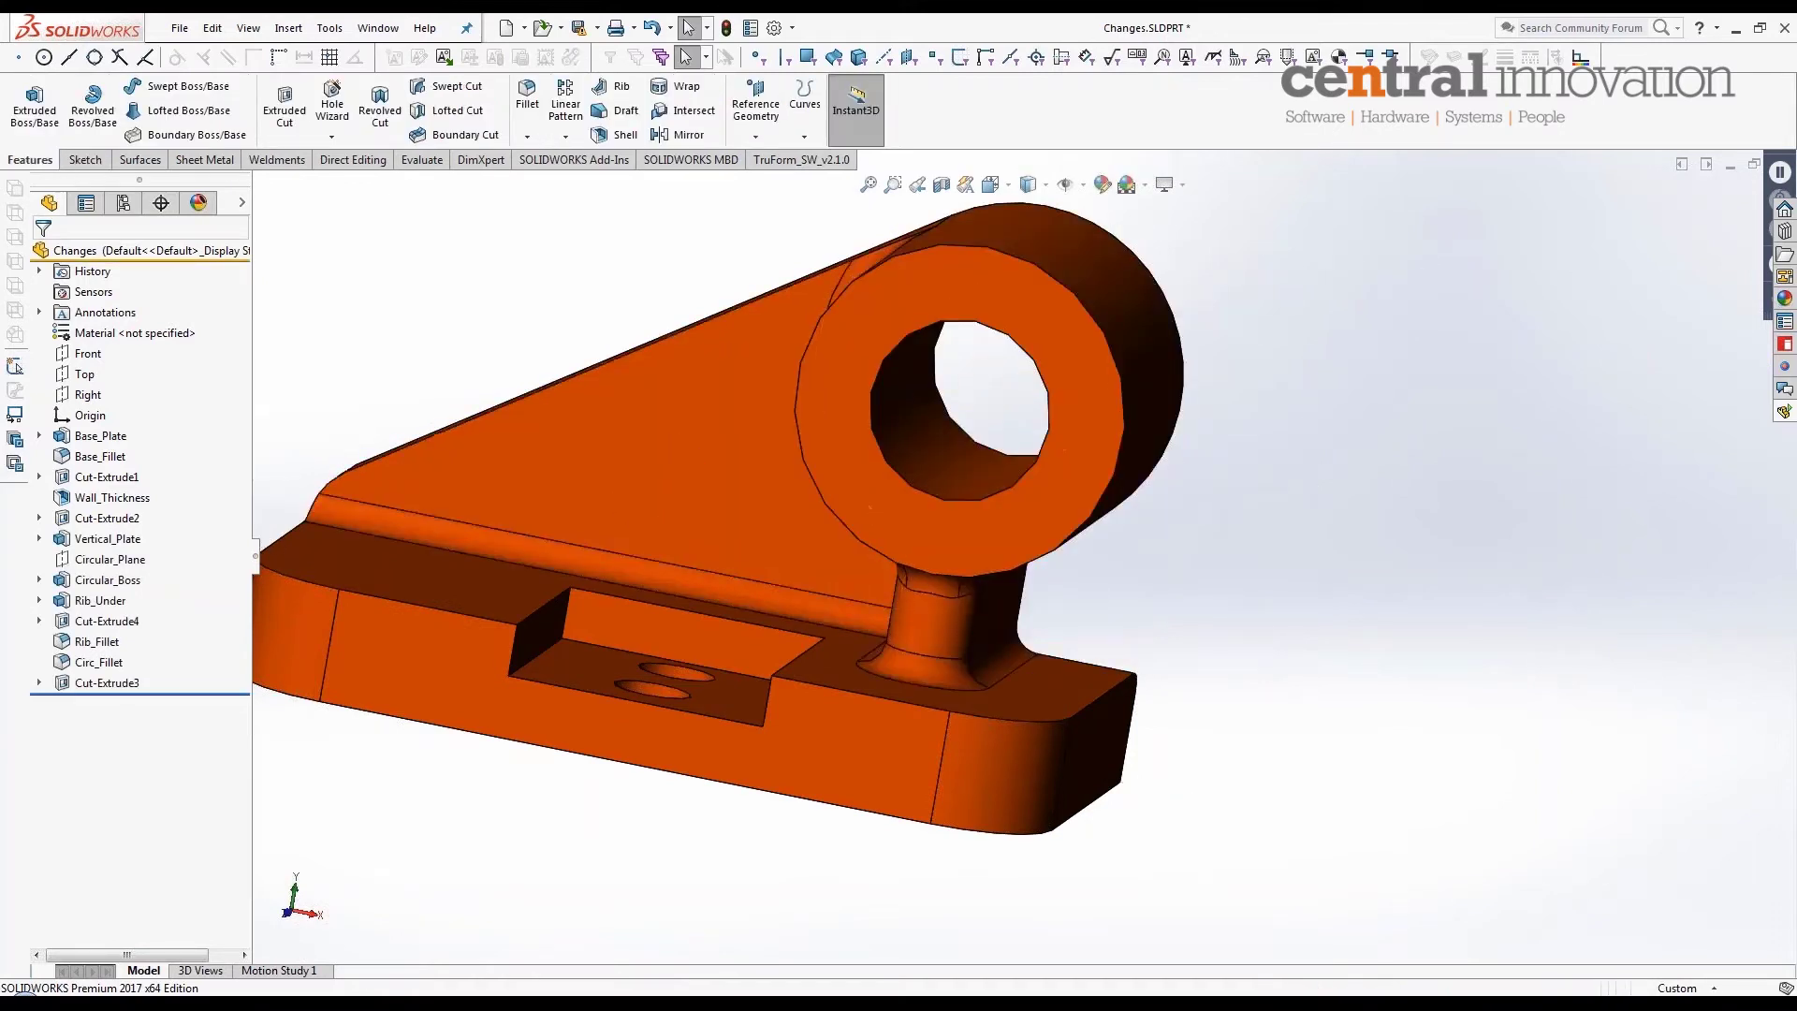
Step: Examine the parent and child references of Rib_Under, Circular_Boss, Vertical_Plate, Cut-Extrude3 and Cut-Extrude4 in turn
{"action": "left_click", "coordinate": [94, 600]}
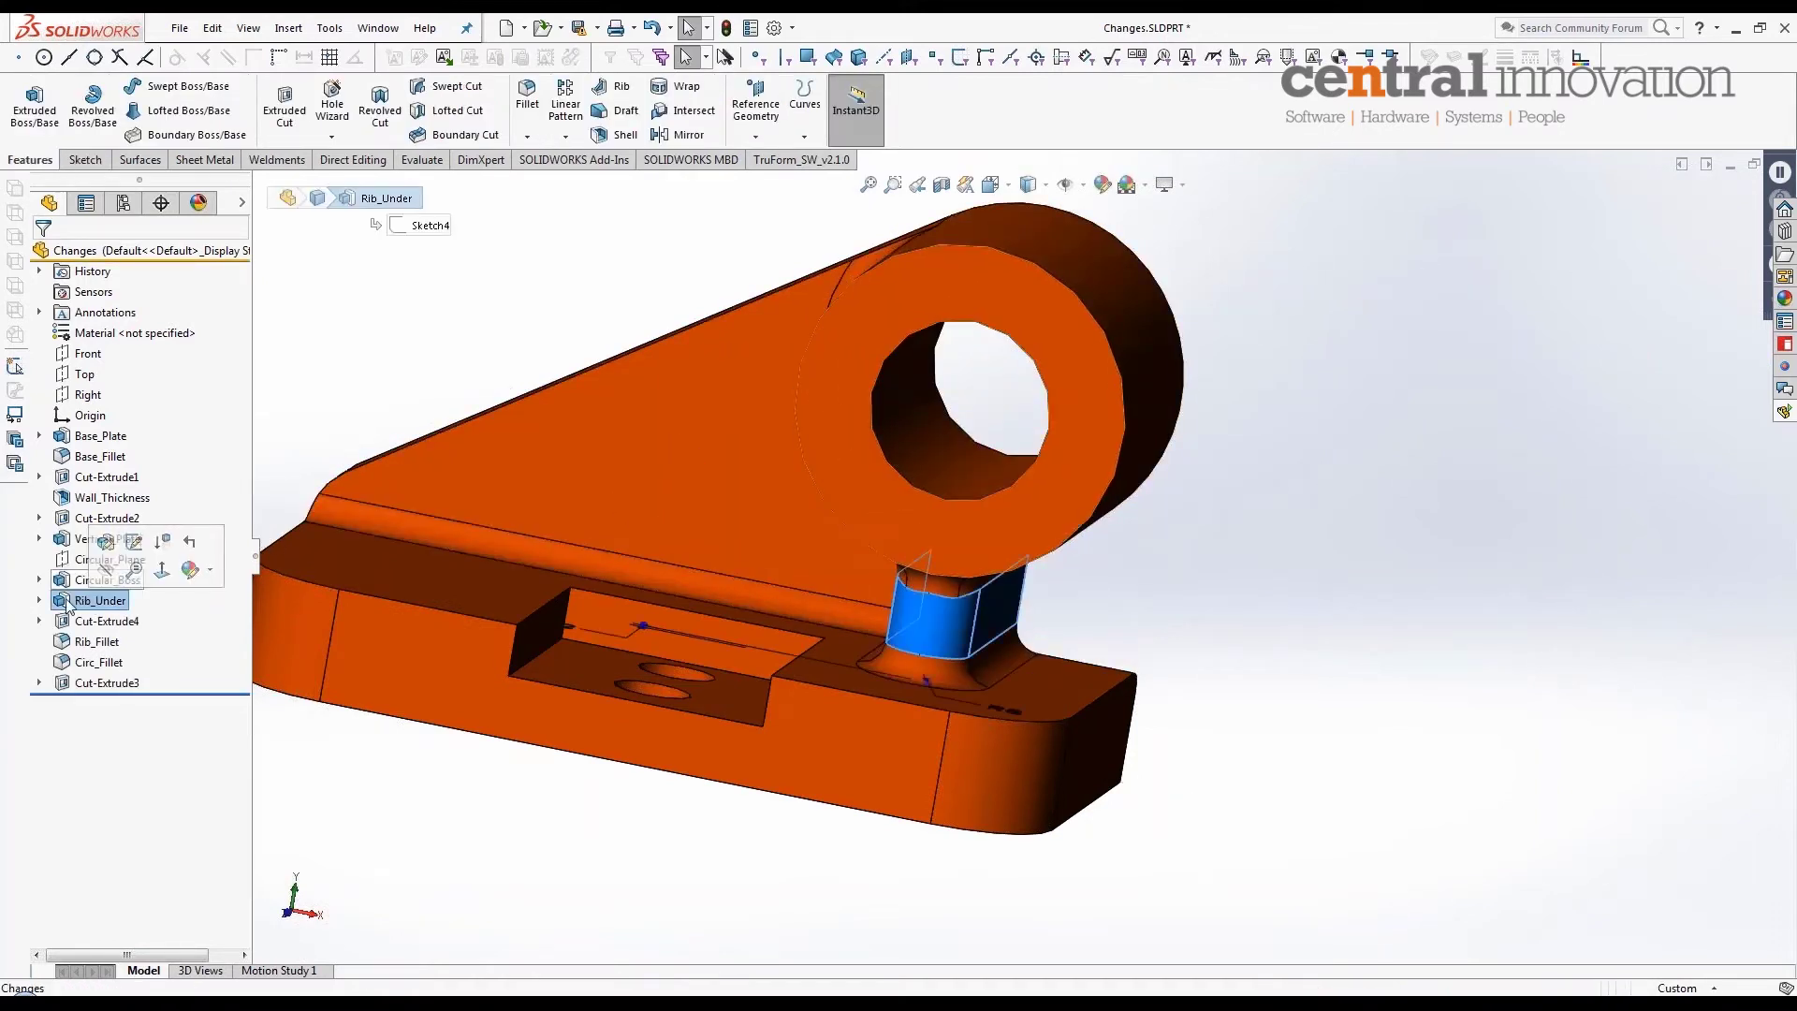
{"action": "left_click", "coordinate": [105, 580]}
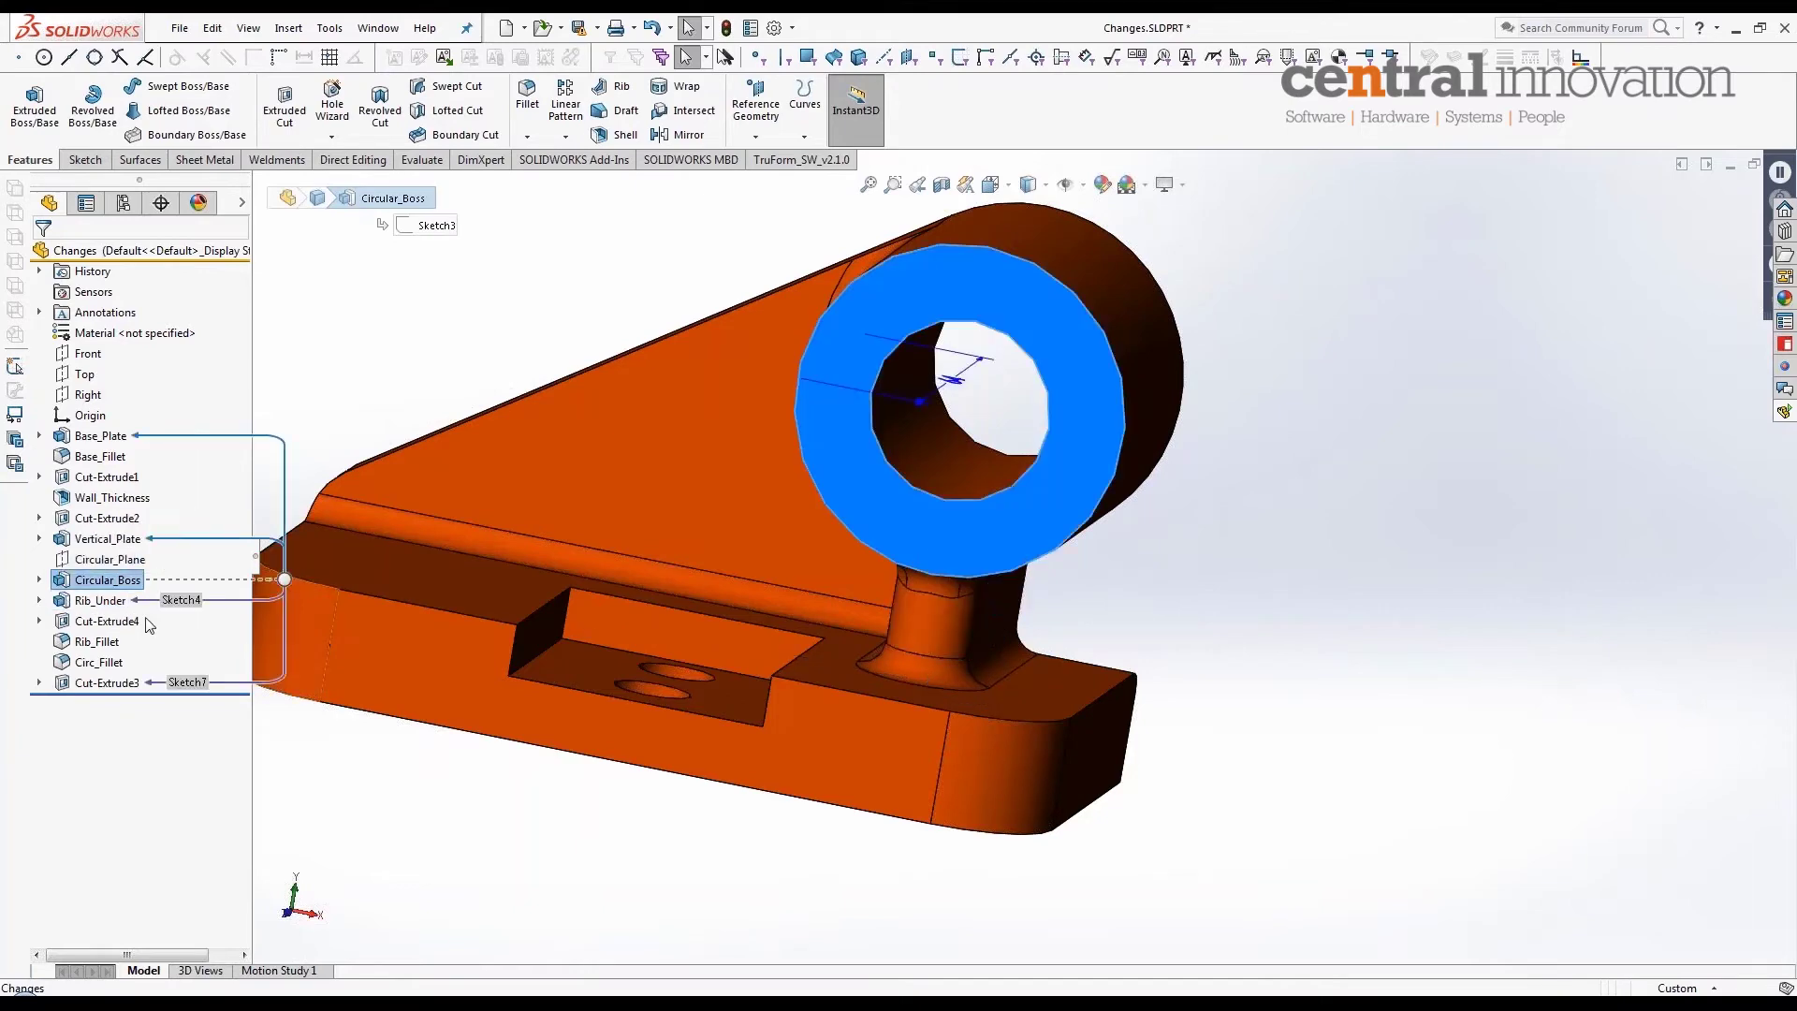
{"action": "key", "text": "Up"}
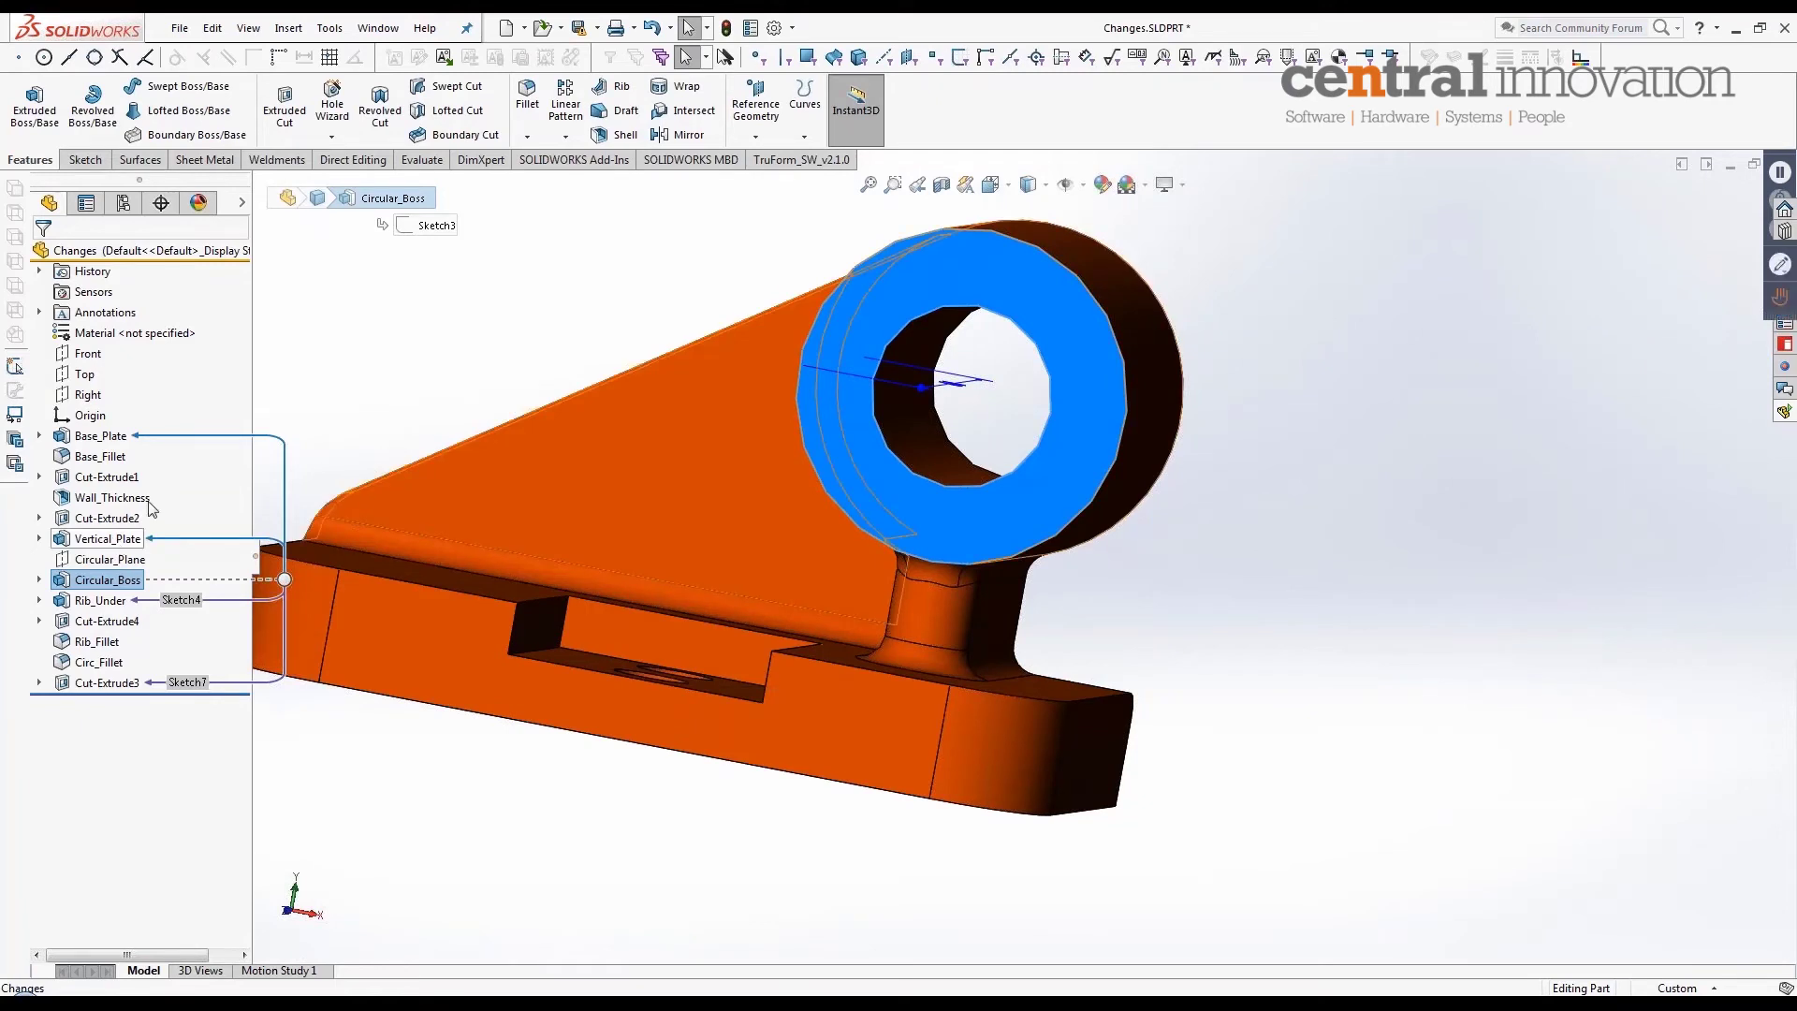
{"action": "left_click", "coordinate": [112, 540]}
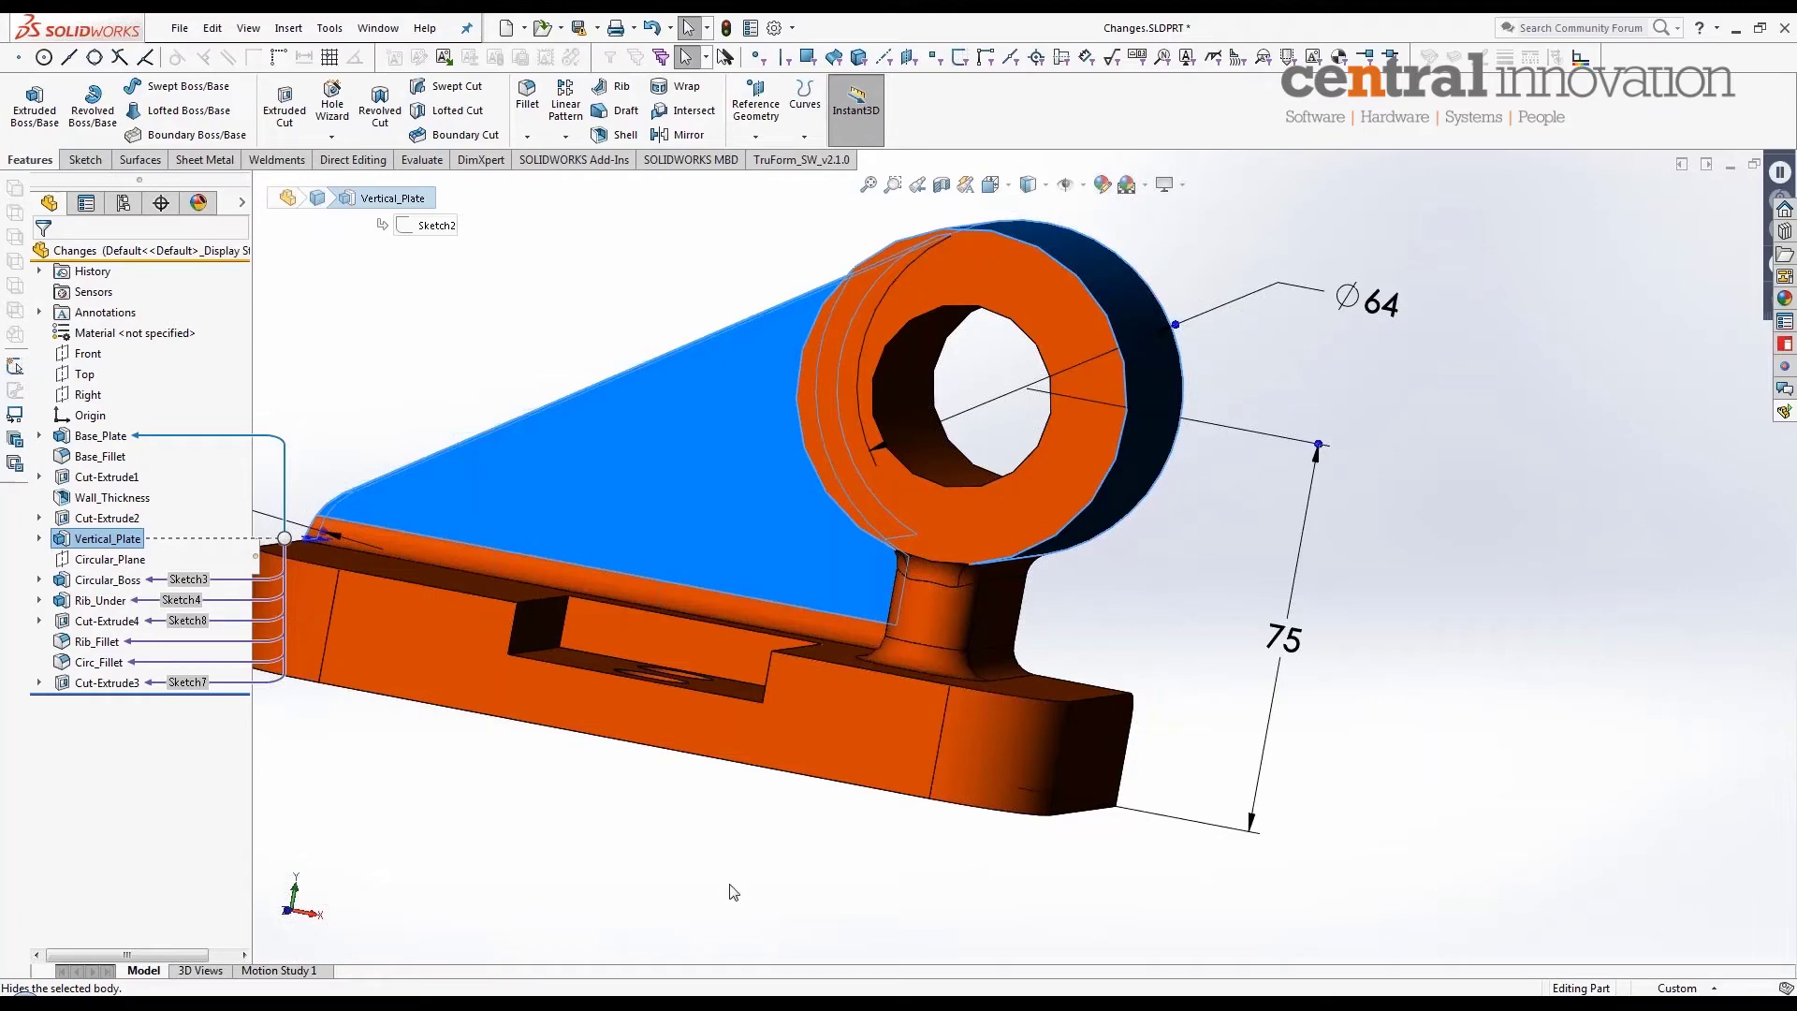
{"action": "left_click", "coordinate": [697, 889]}
{"action": "middle_click_drag", "start_coordinate": [806, 789], "coordinate": [775, 810]}
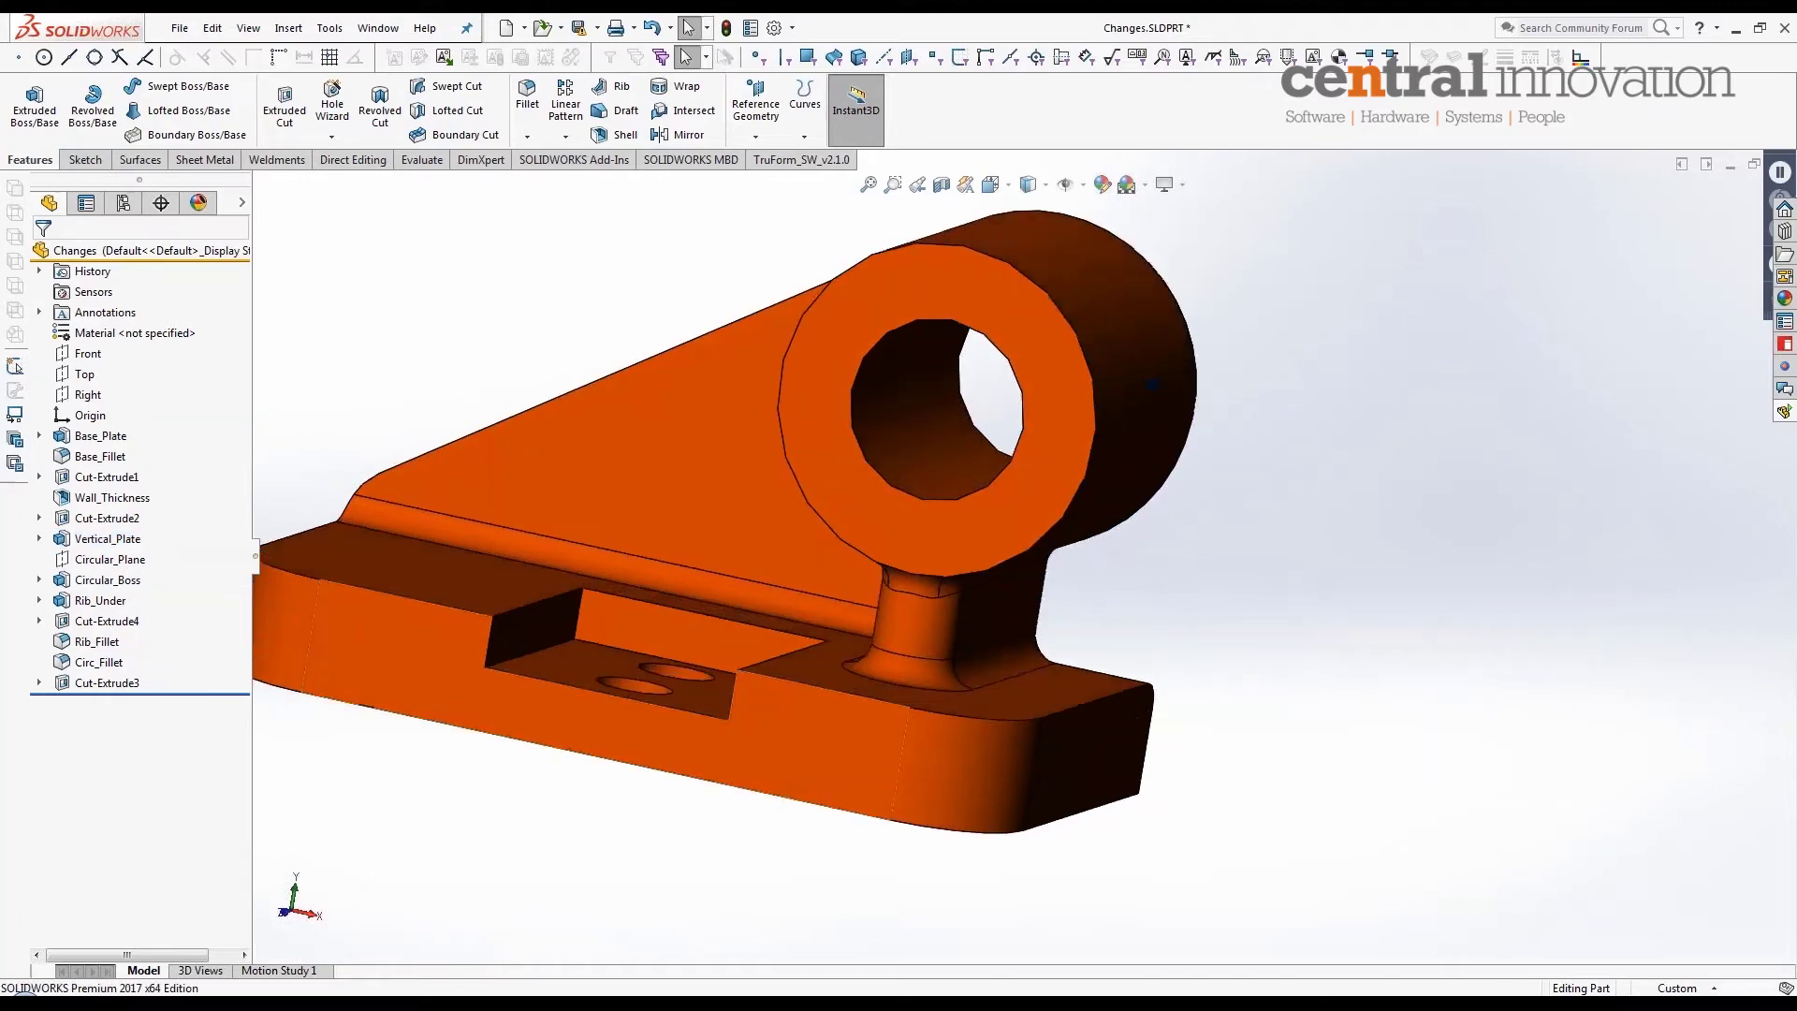
{"action": "left_click", "coordinate": [86, 684]}
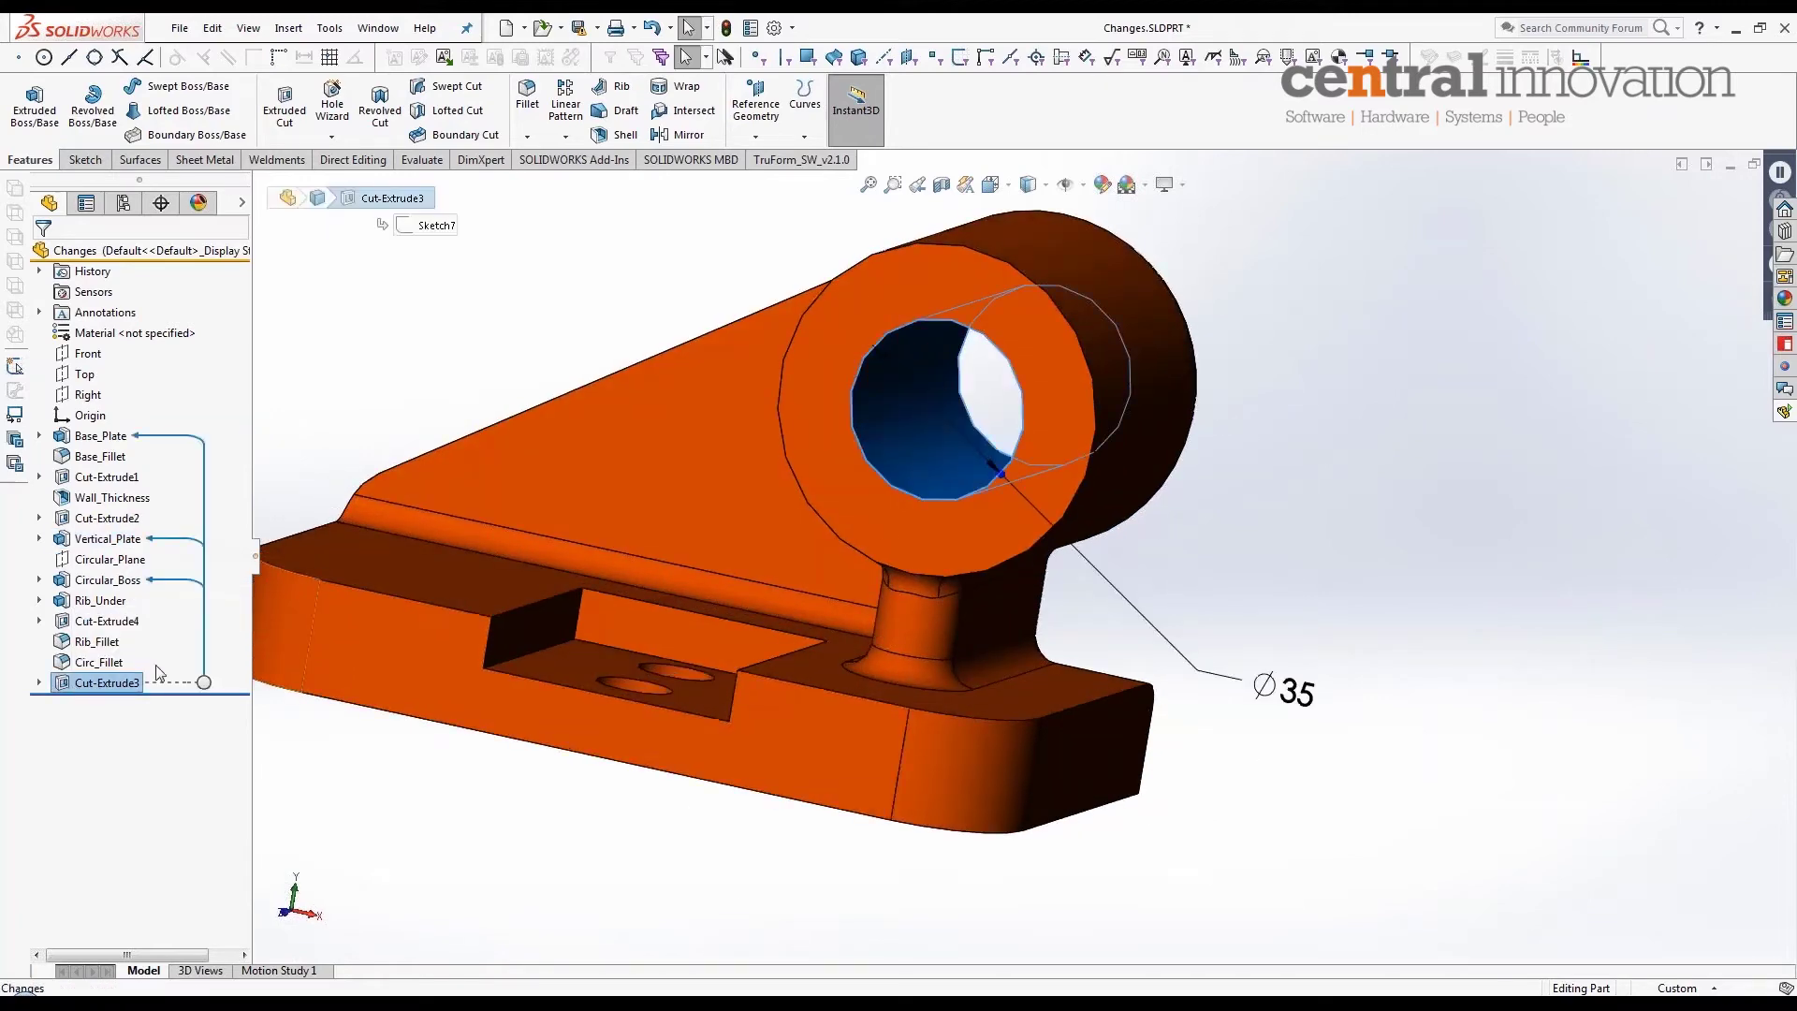
{"action": "left_click", "coordinate": [107, 621]}
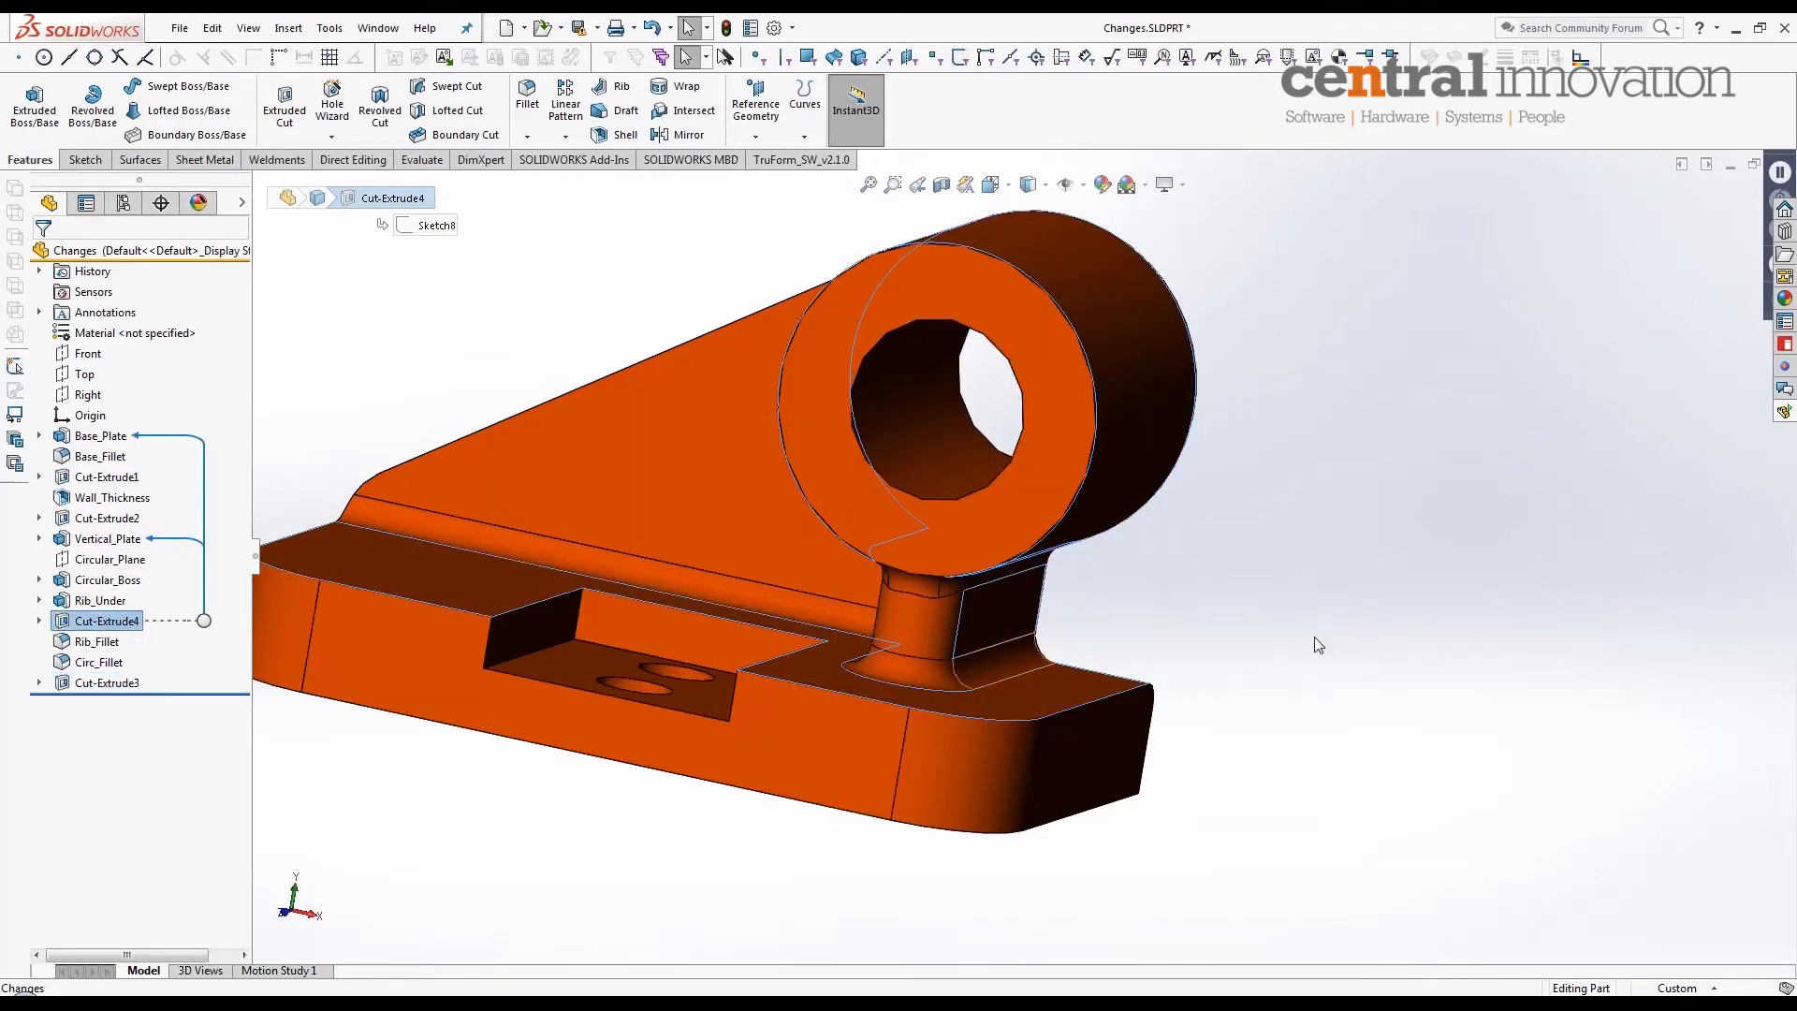
{"action": "middle_click_drag", "start_coordinate": [1291, 627], "coordinate": [1189, 678]}
{"action": "key", "text": "Escape"}
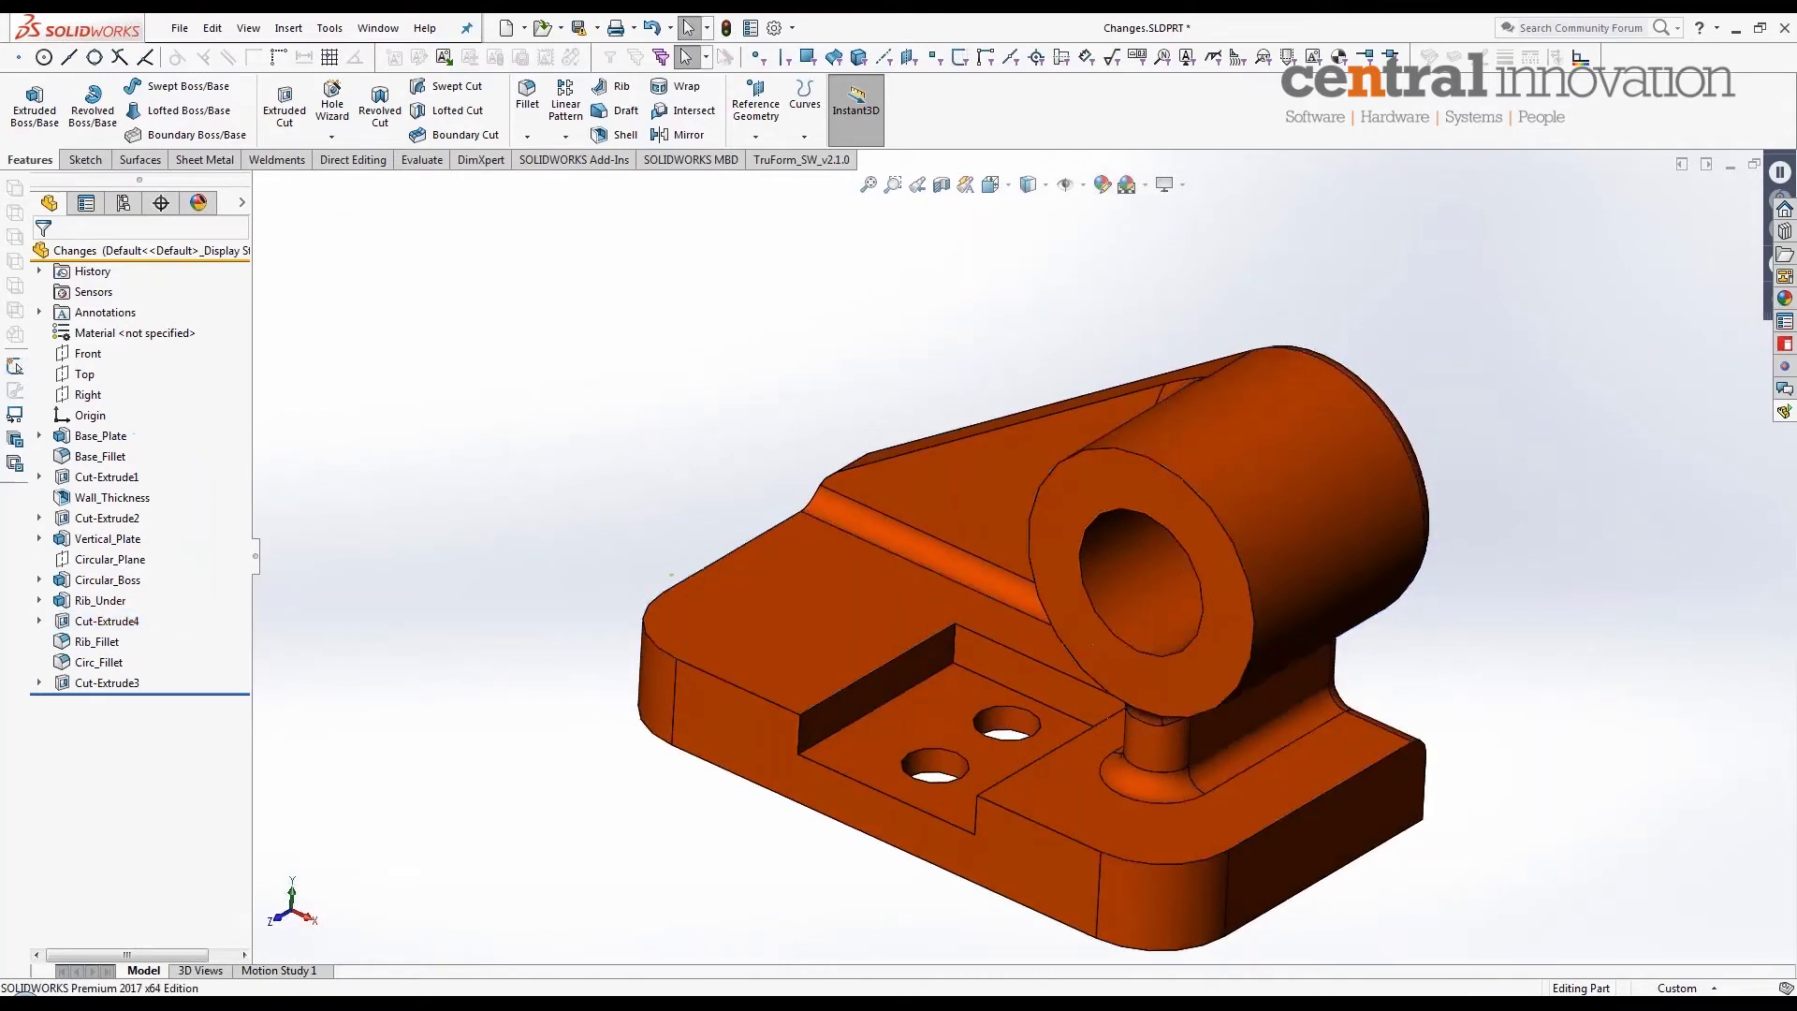
{"action": "left_click", "coordinate": [426, 166]}
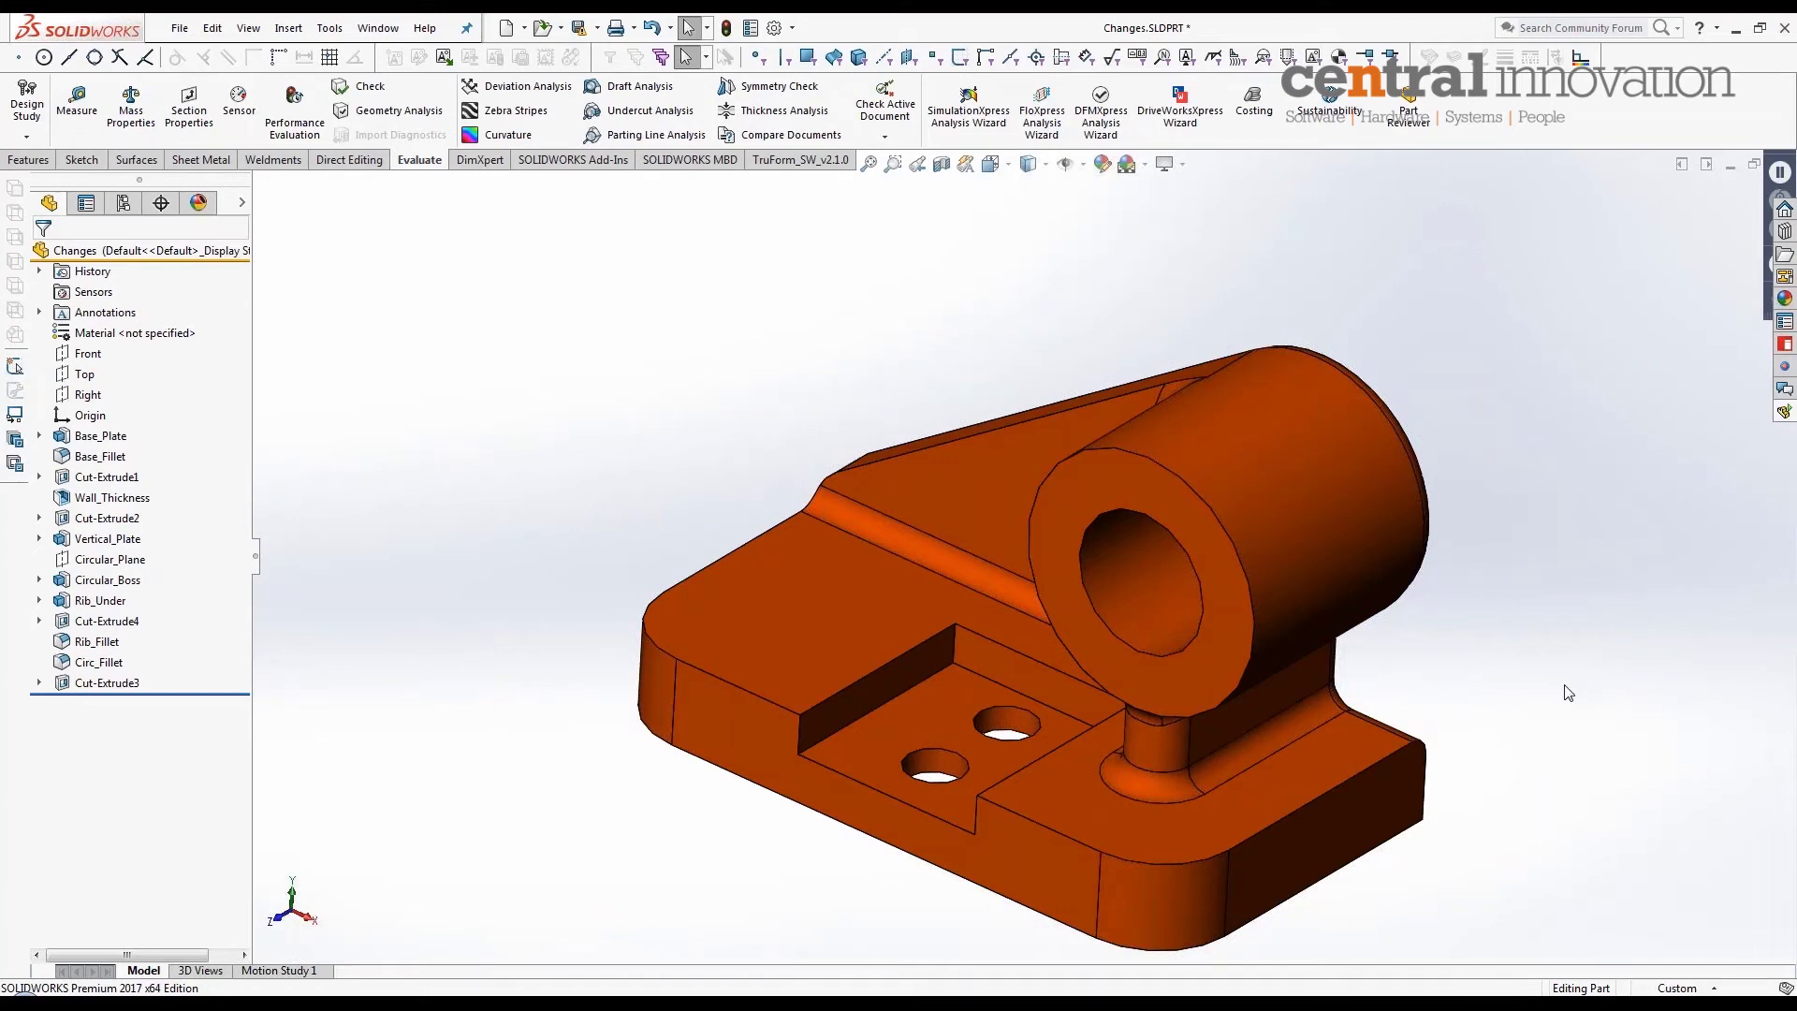
{"action": "key", "text": "z"}
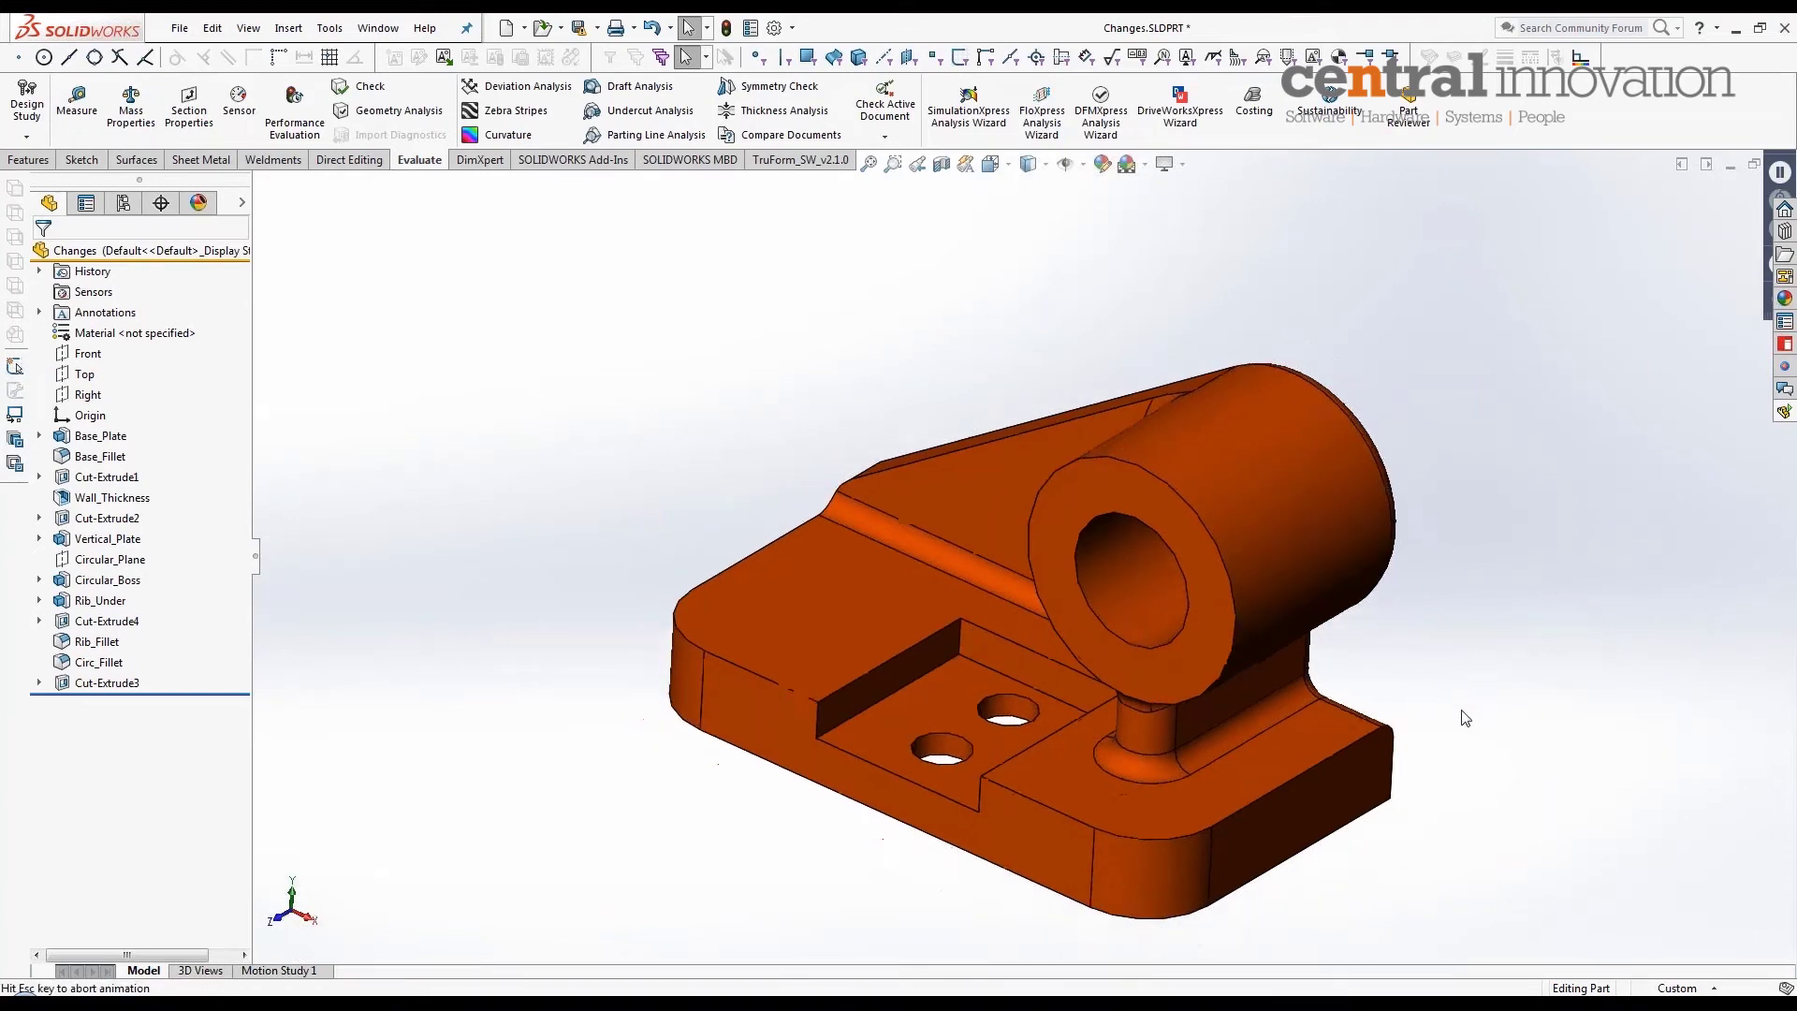
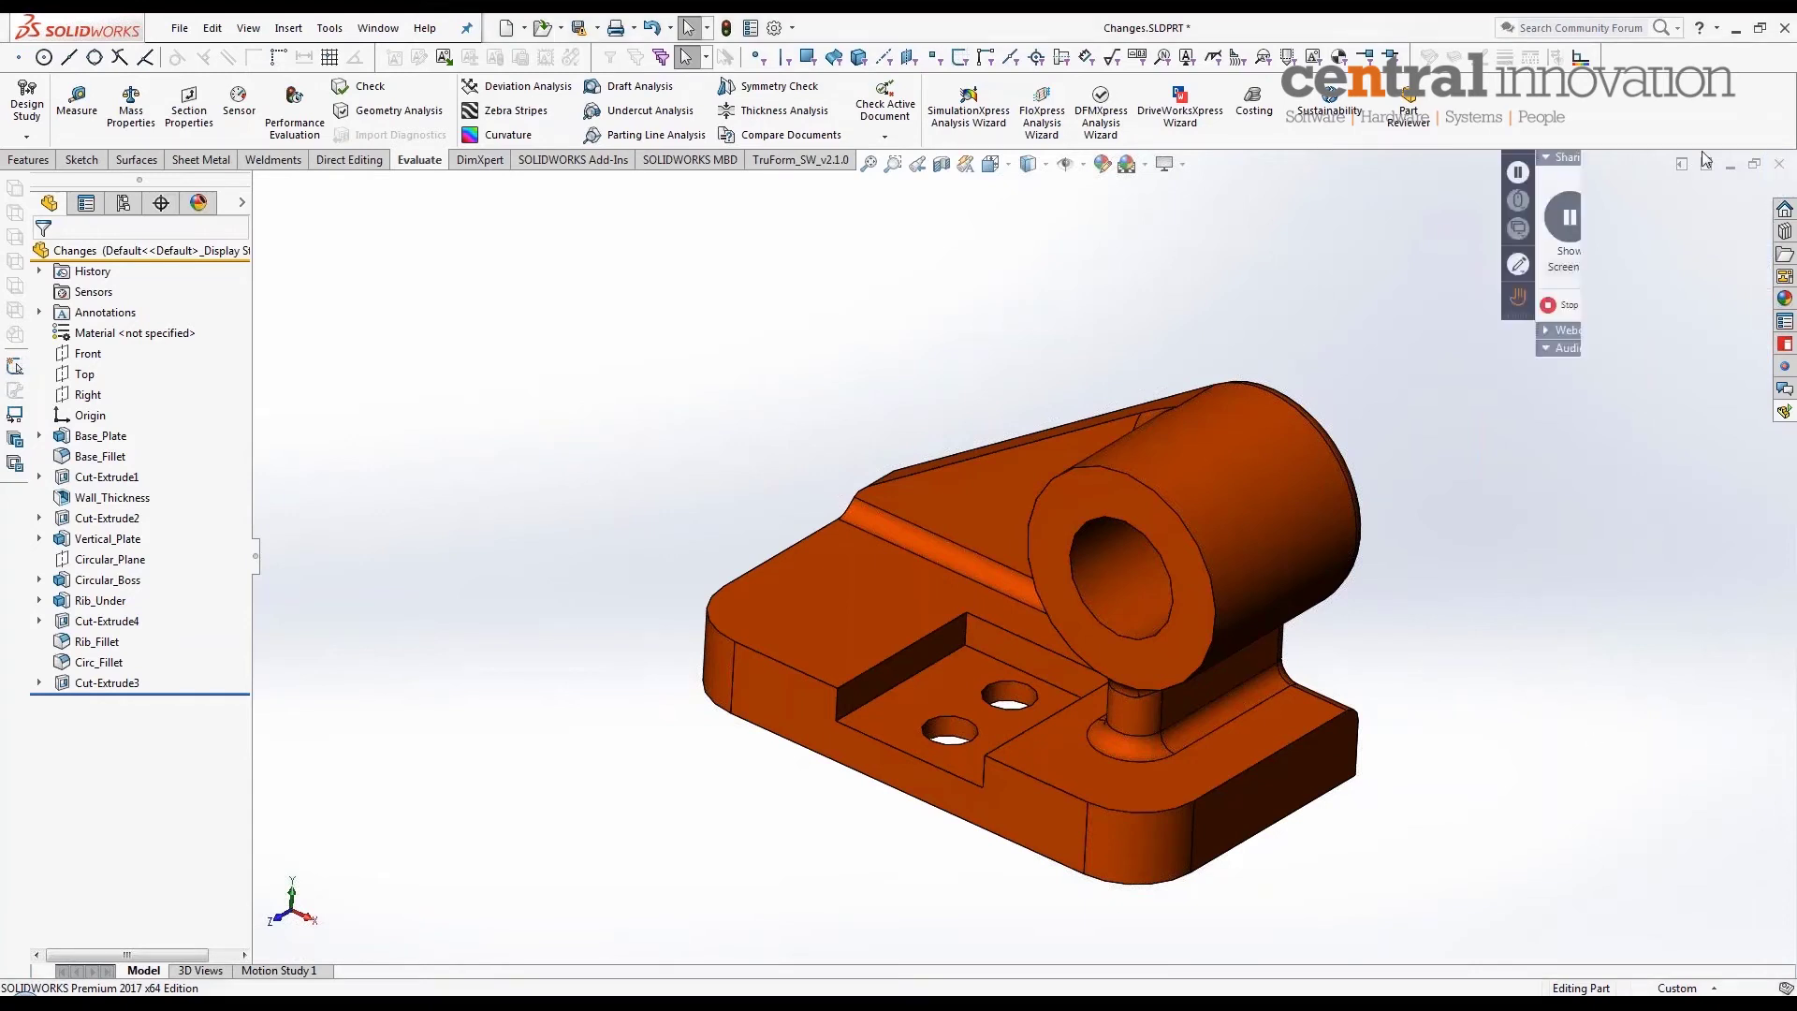
Step: Close all open documents and open the part Editing CS.SLDPRT from the recent documents
{"action": "left_click", "coordinate": [378, 27]}
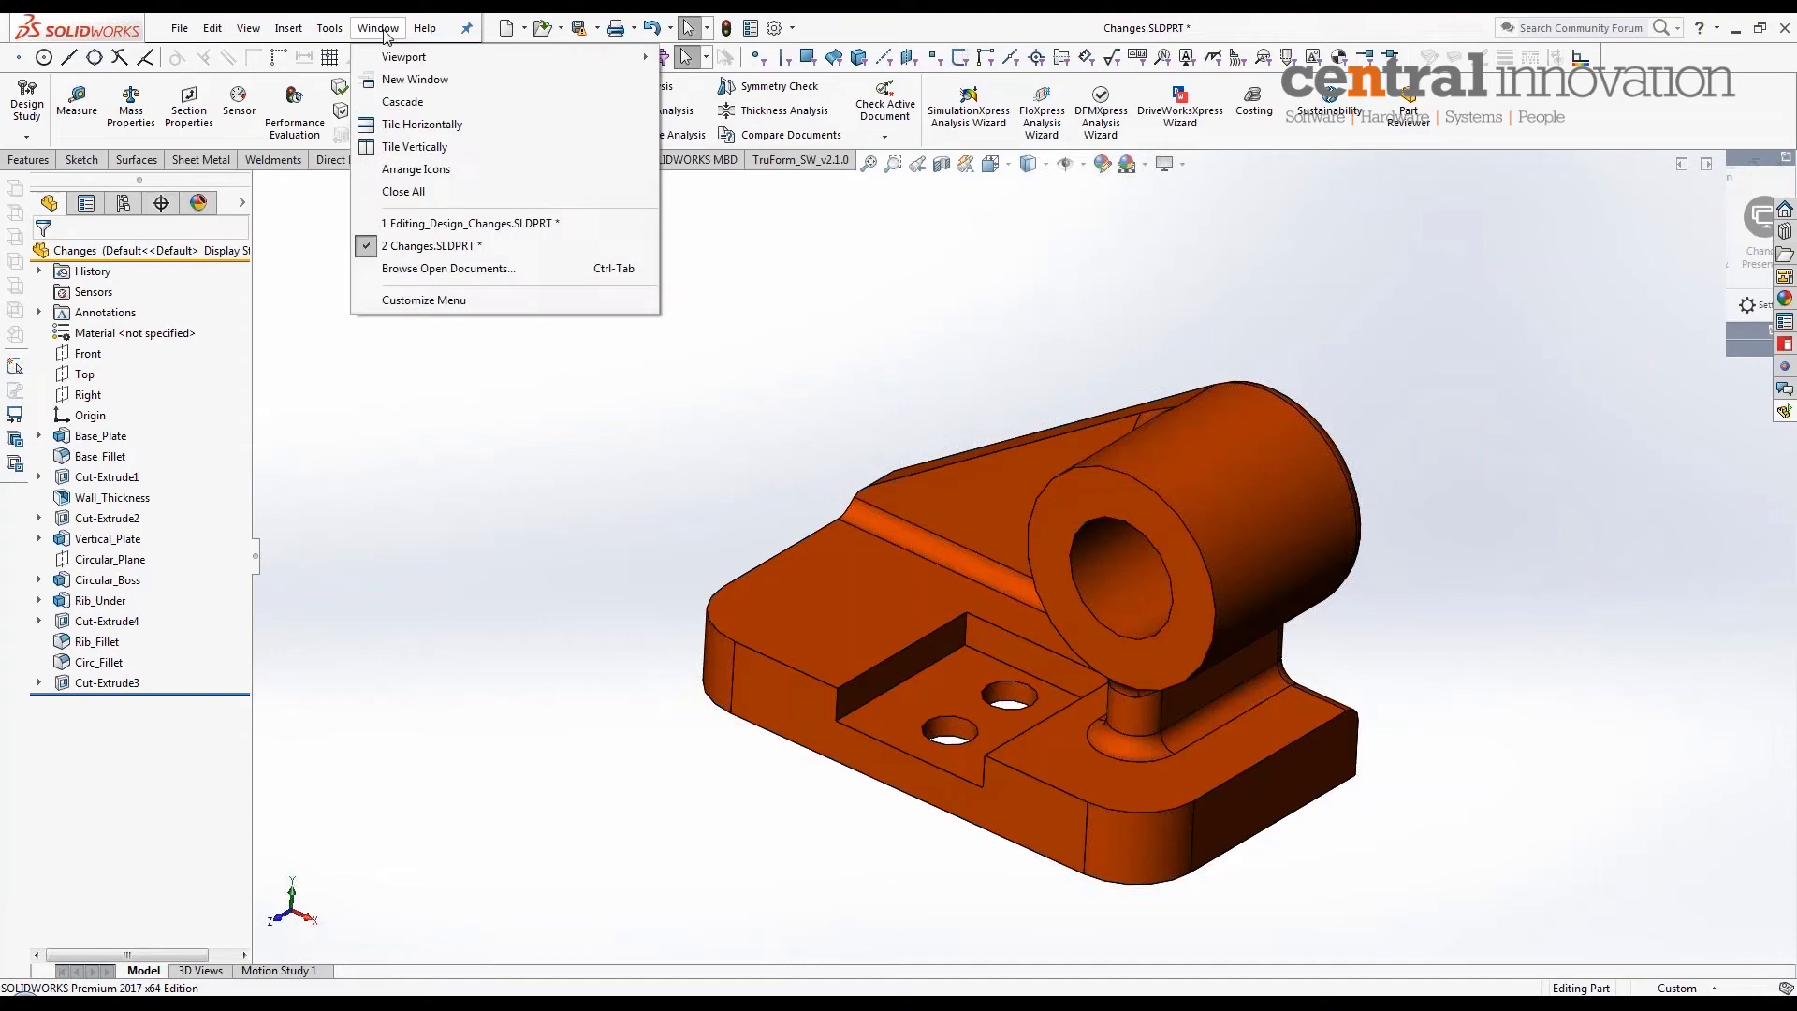
{"action": "left_click", "coordinate": [415, 191]}
{"action": "left_click", "coordinate": [831, 494]}
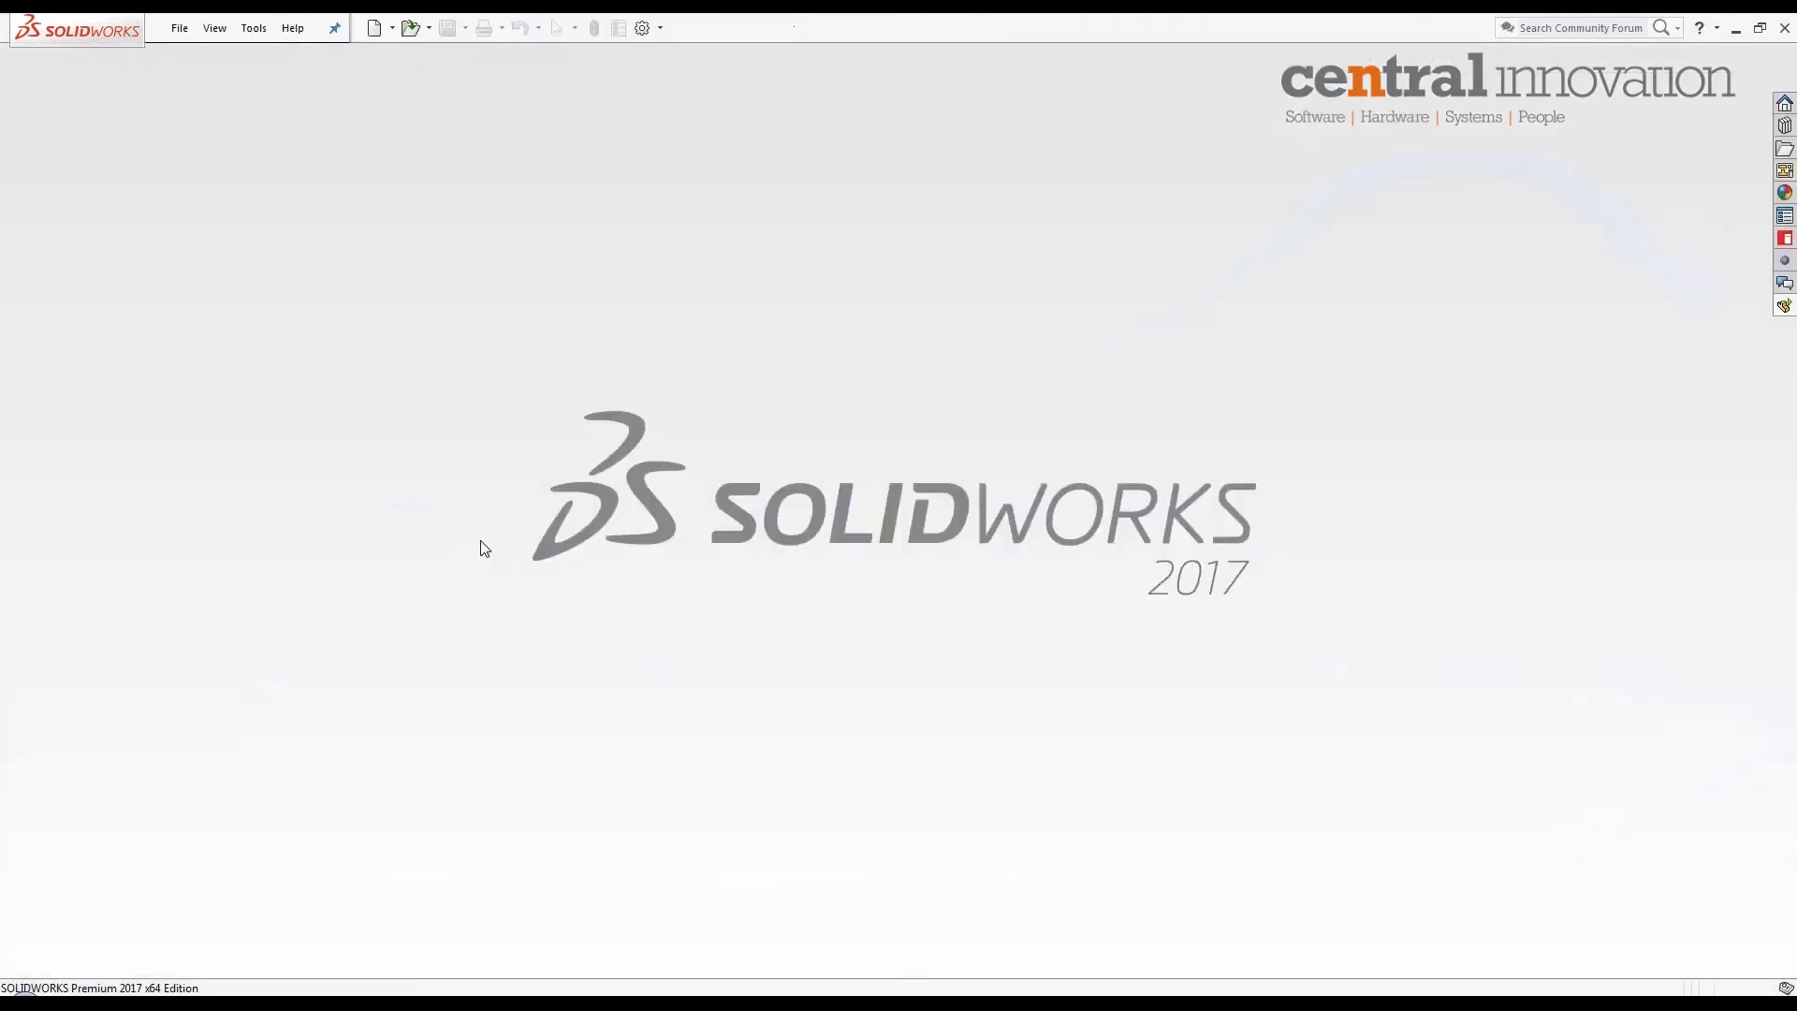
{"action": "key", "text": "r"}
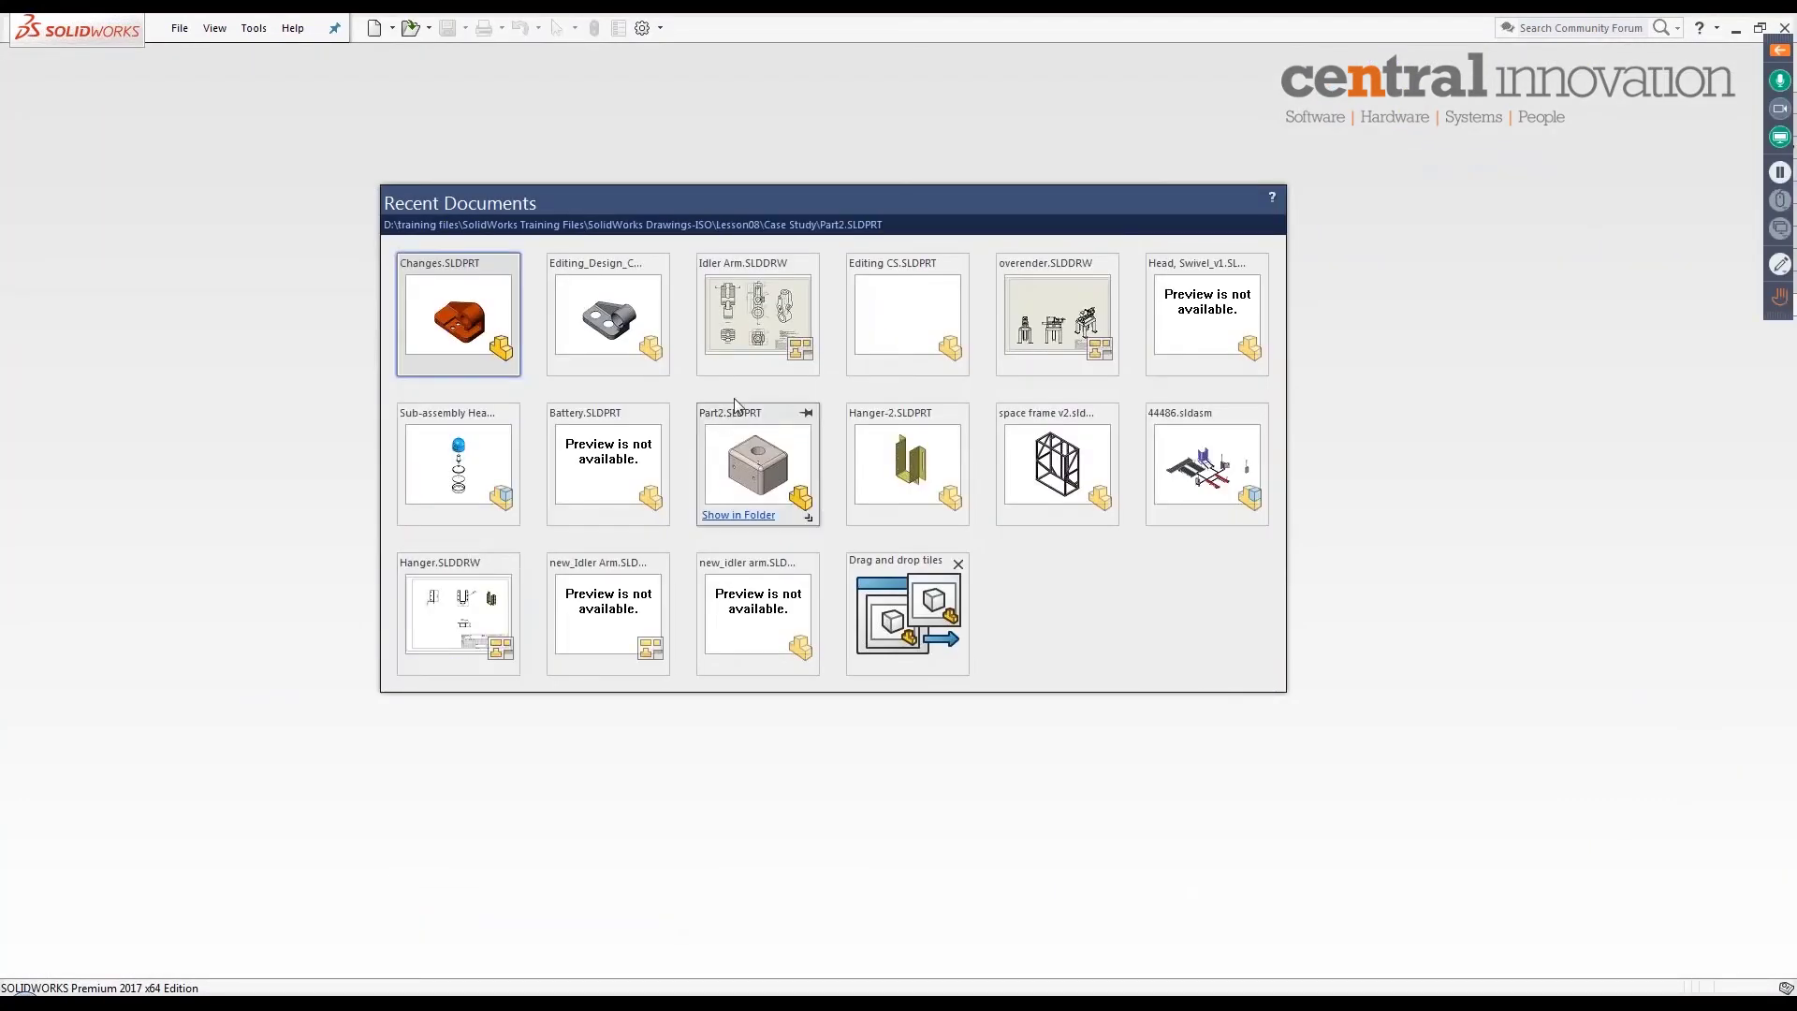
{"action": "left_click", "coordinate": [893, 316]}
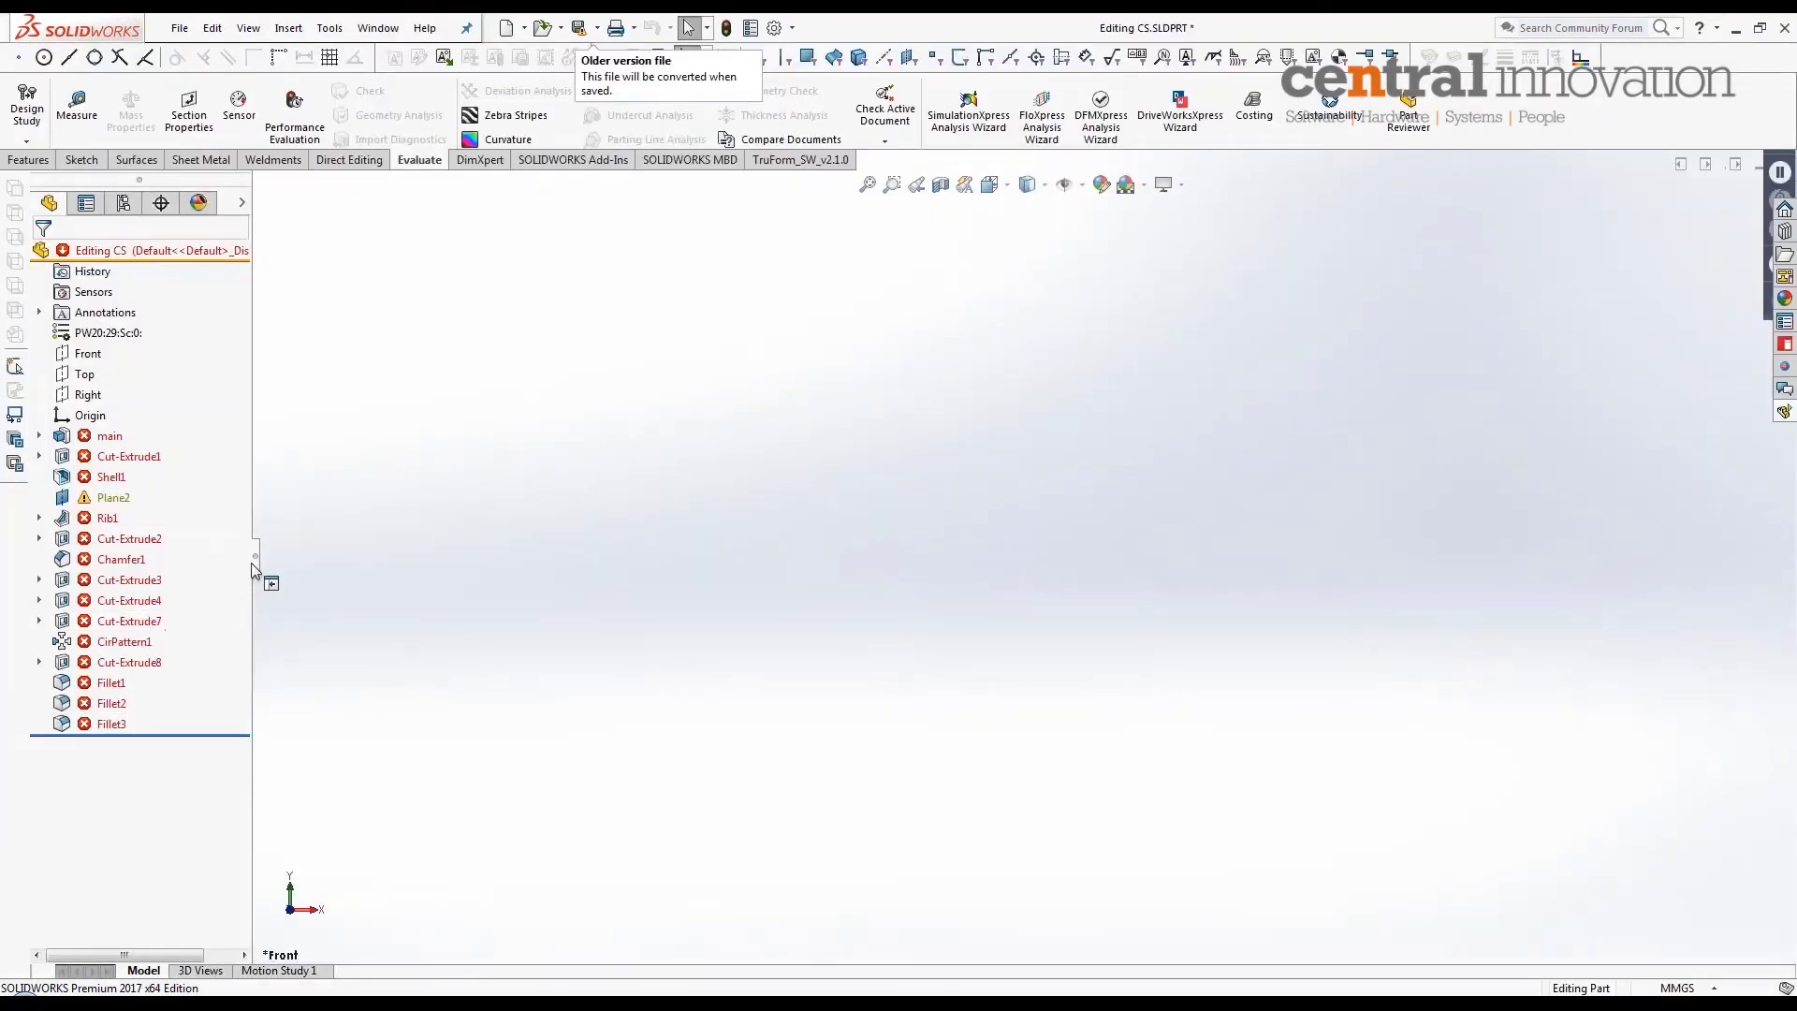
Step: Widen the feature tree, look at the sketch under main, and read the error descriptions of the failed features
{"action": "left_click_drag", "start_coordinate": [253, 563], "coordinate": [273, 566]}
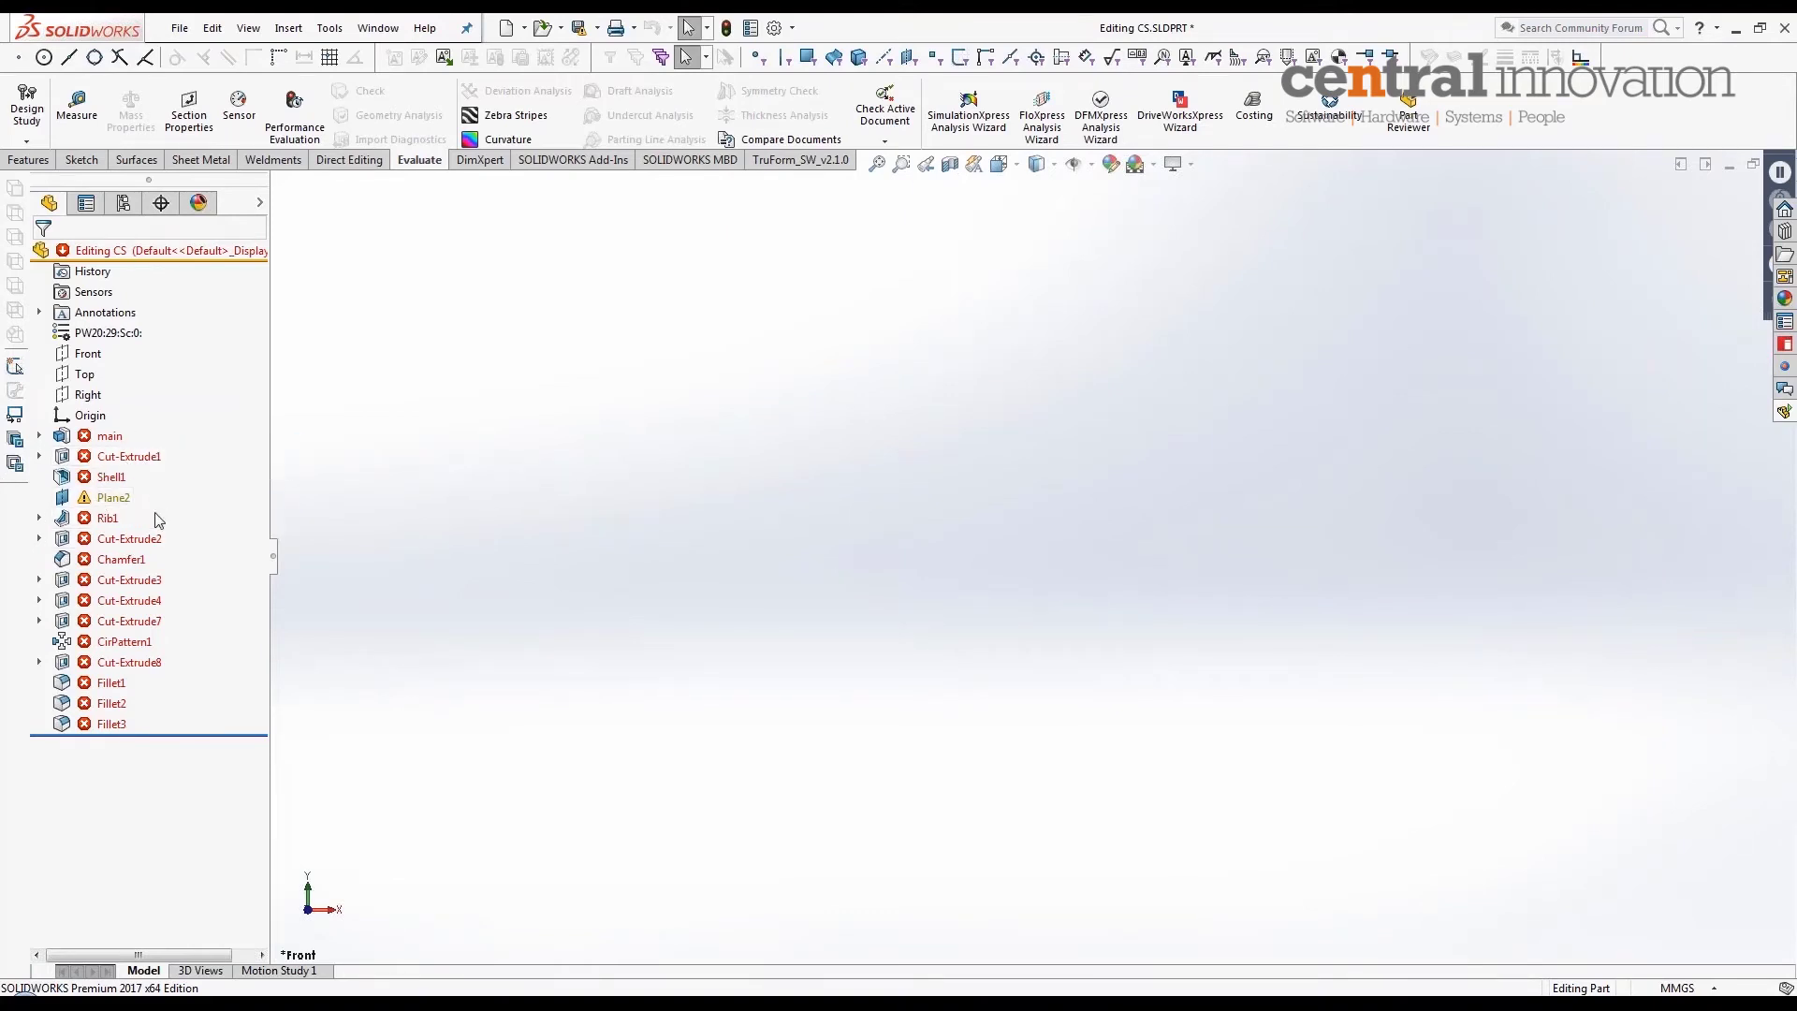
{"action": "mouse_move", "coordinate": [64, 446]}
{"action": "left_click", "coordinate": [41, 436]}
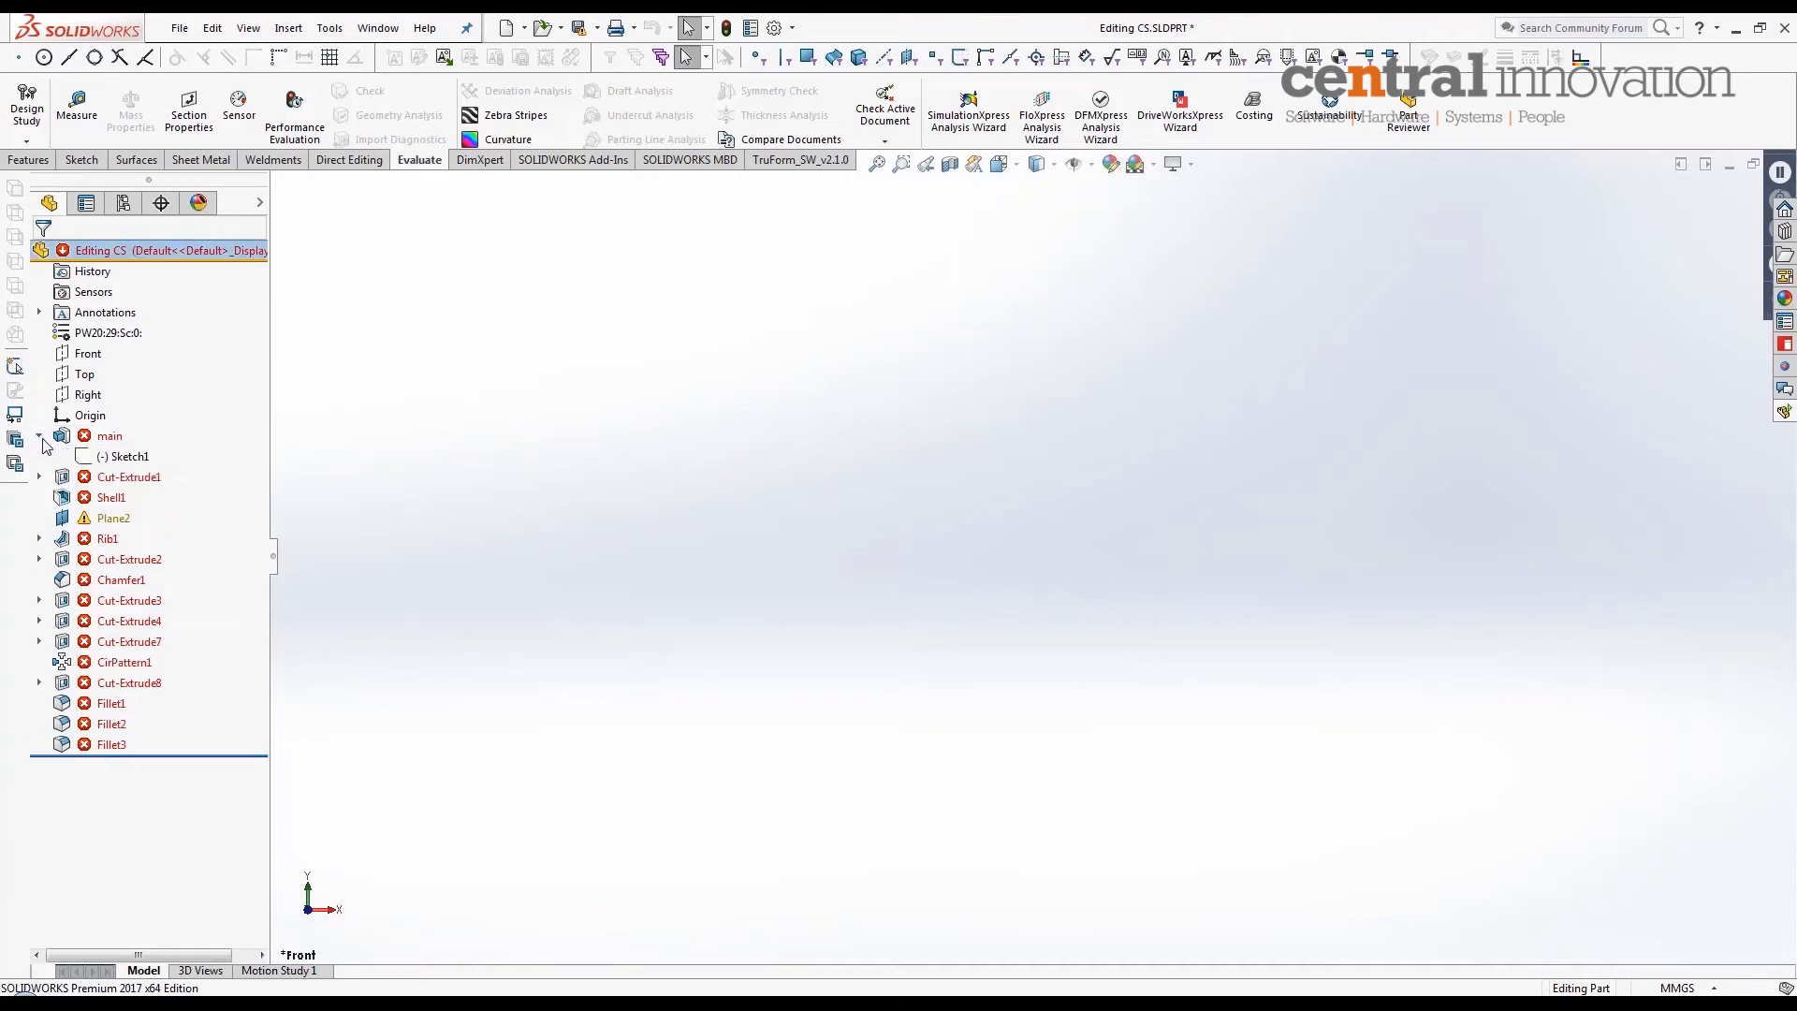
{"action": "left_click", "coordinate": [40, 437]}
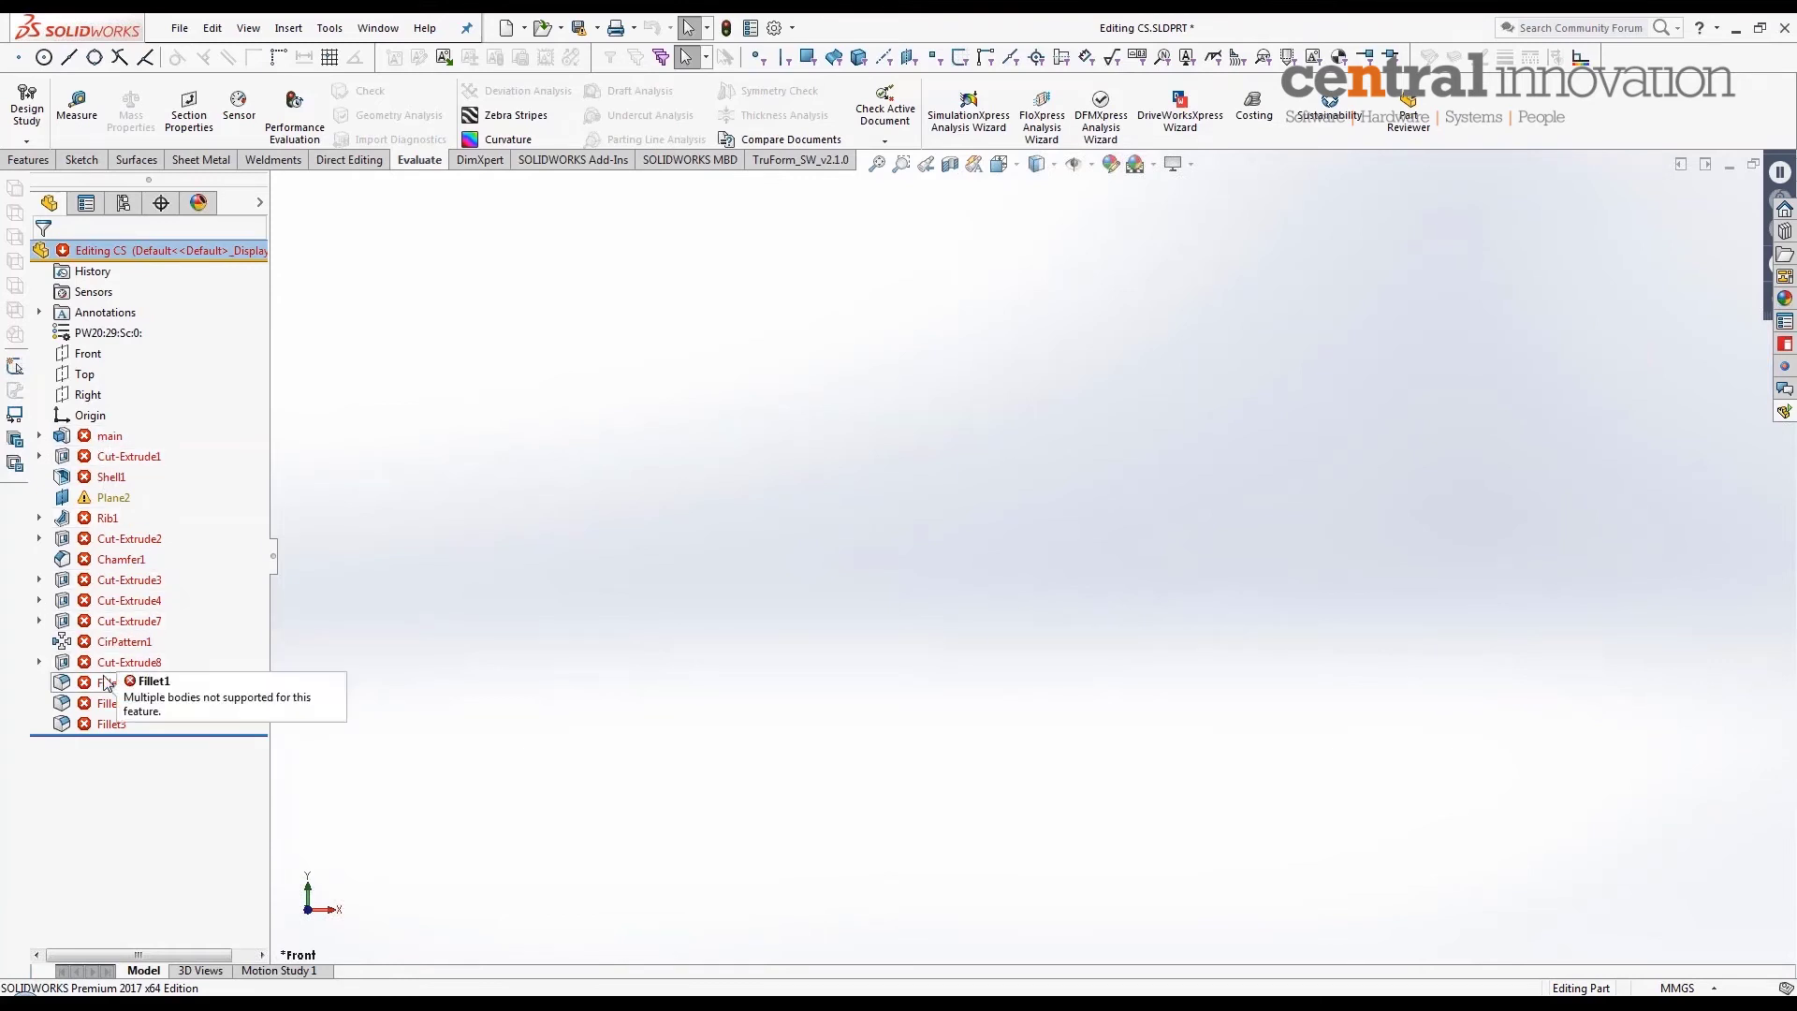
{"action": "mouse_move", "coordinate": [100, 671]}
{"action": "mouse_move", "coordinate": [115, 548]}
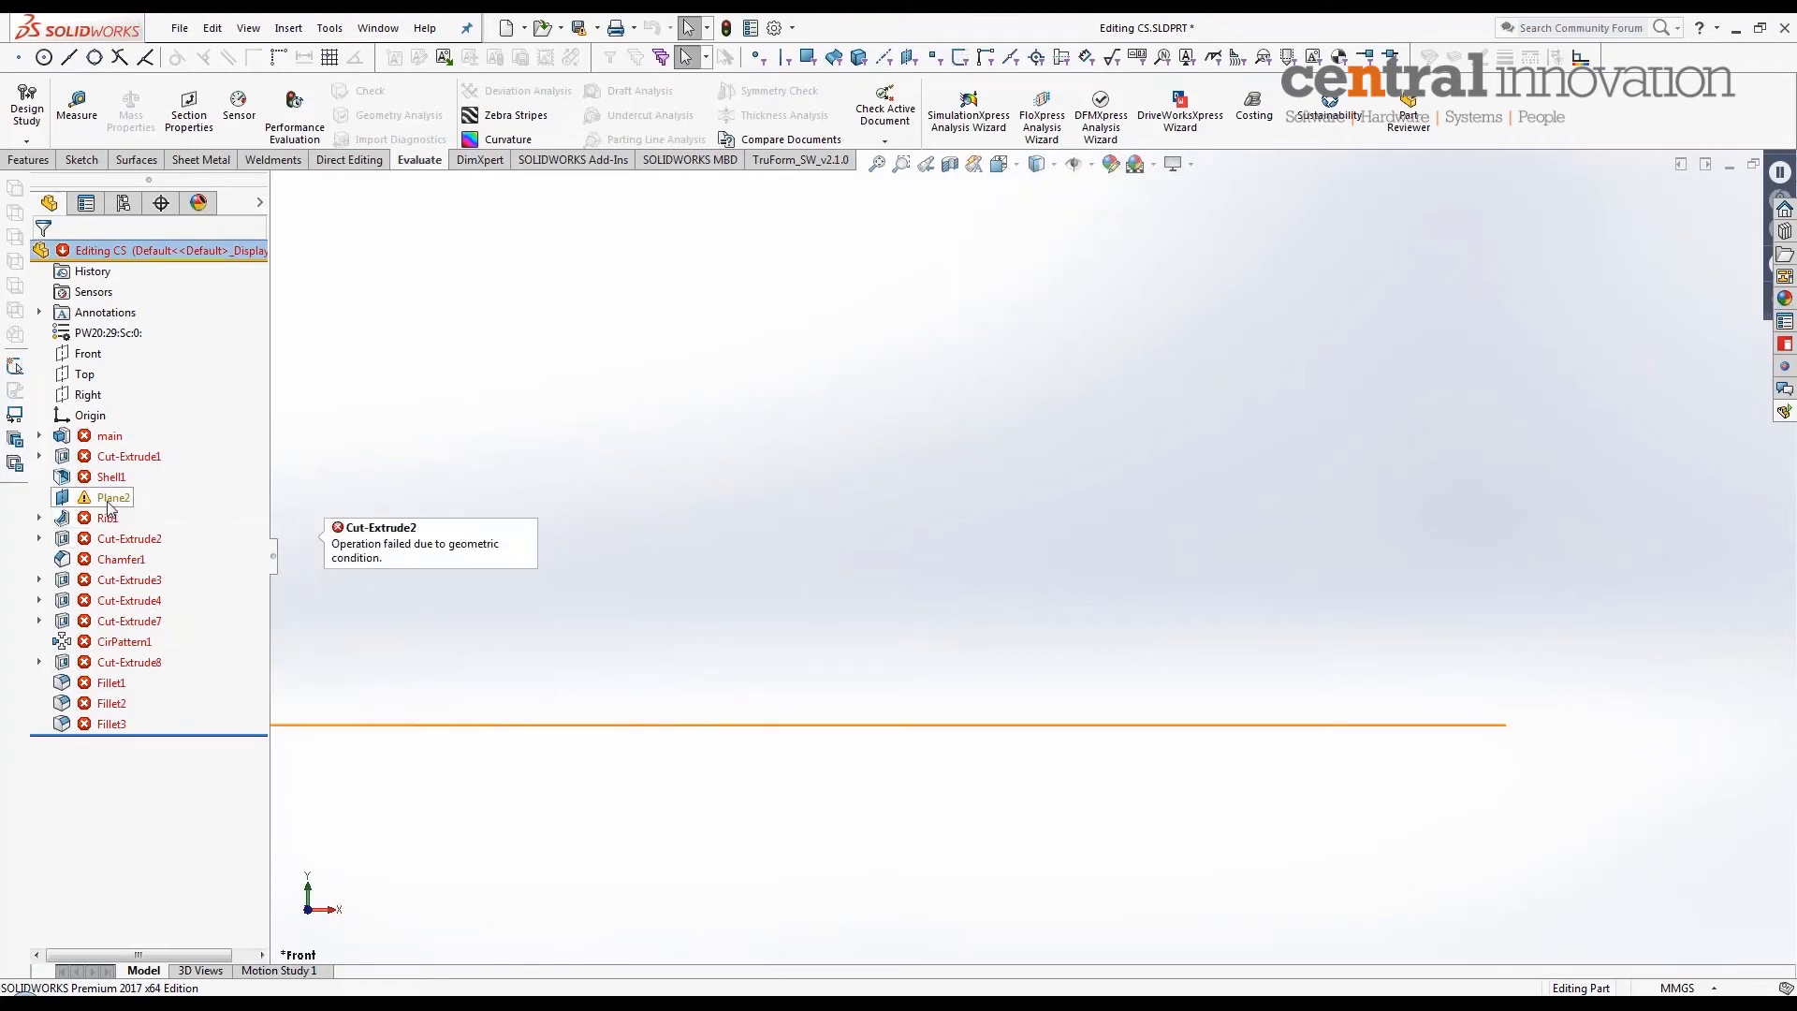
{"action": "mouse_move", "coordinate": [104, 505]}
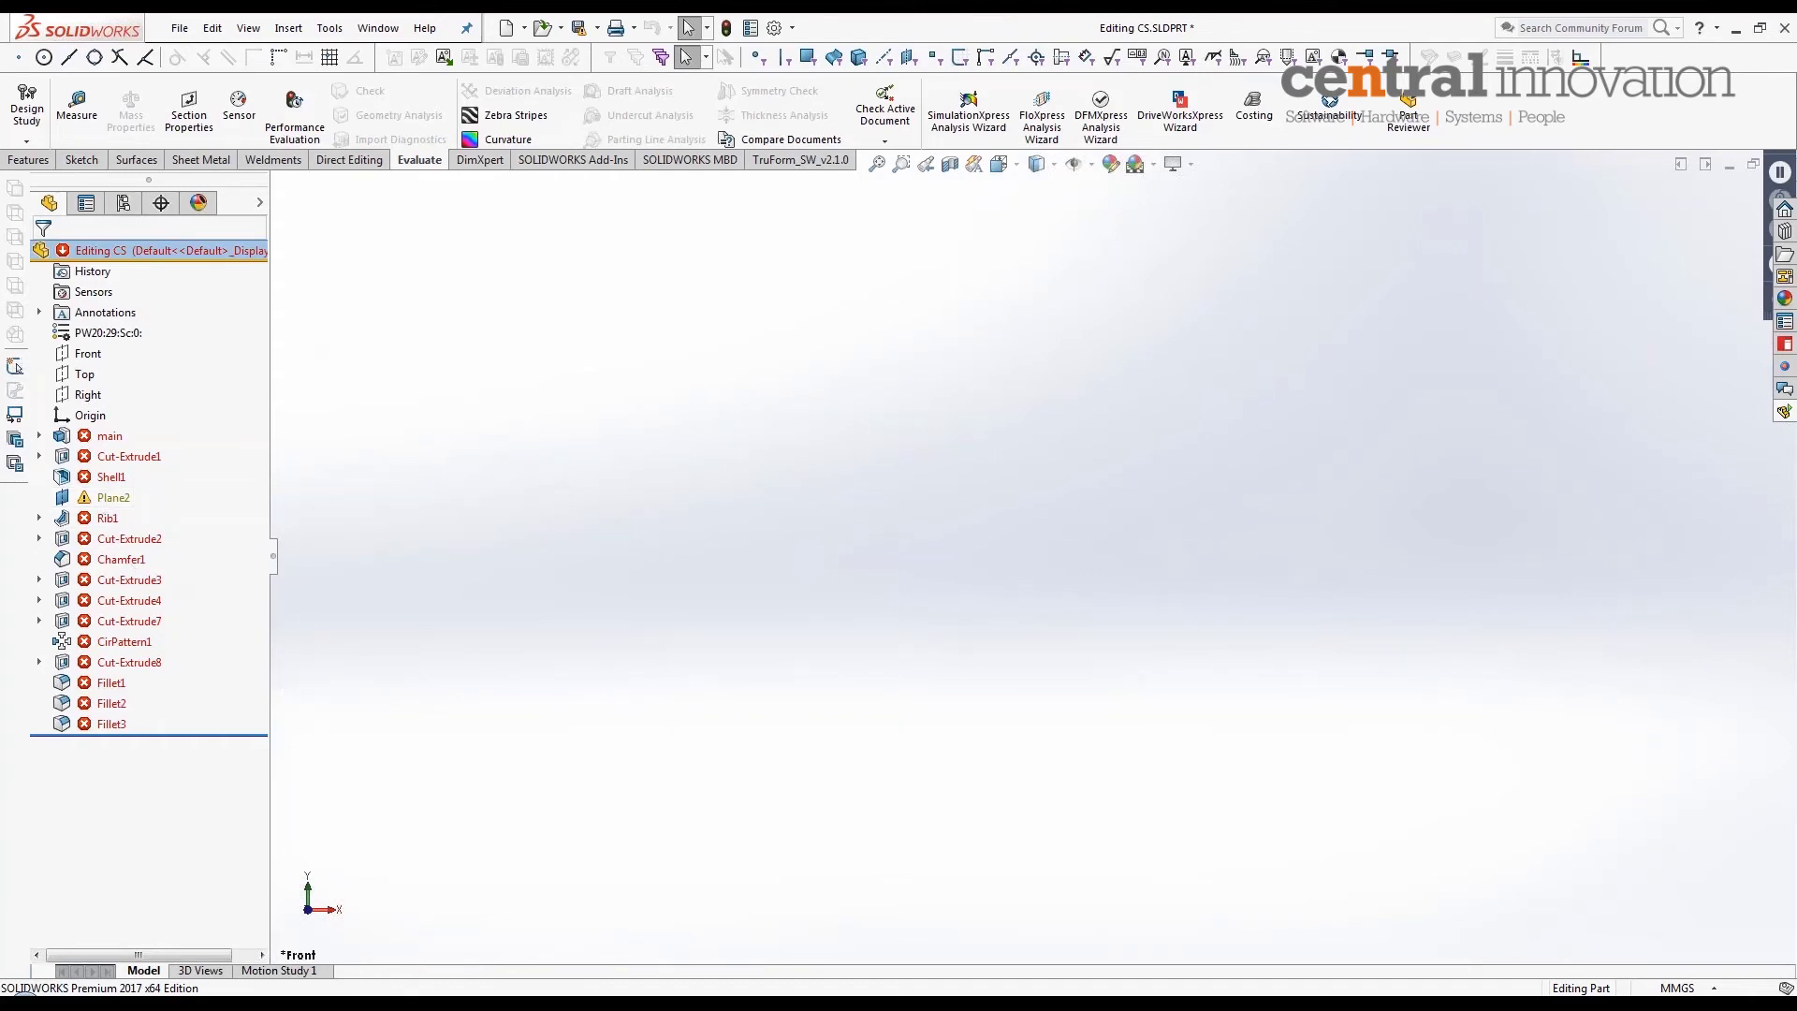
Step: Review the part's full list of errors and warnings in an enlarged What's Wrong window, then close it
{"action": "right_click", "coordinate": [116, 252]}
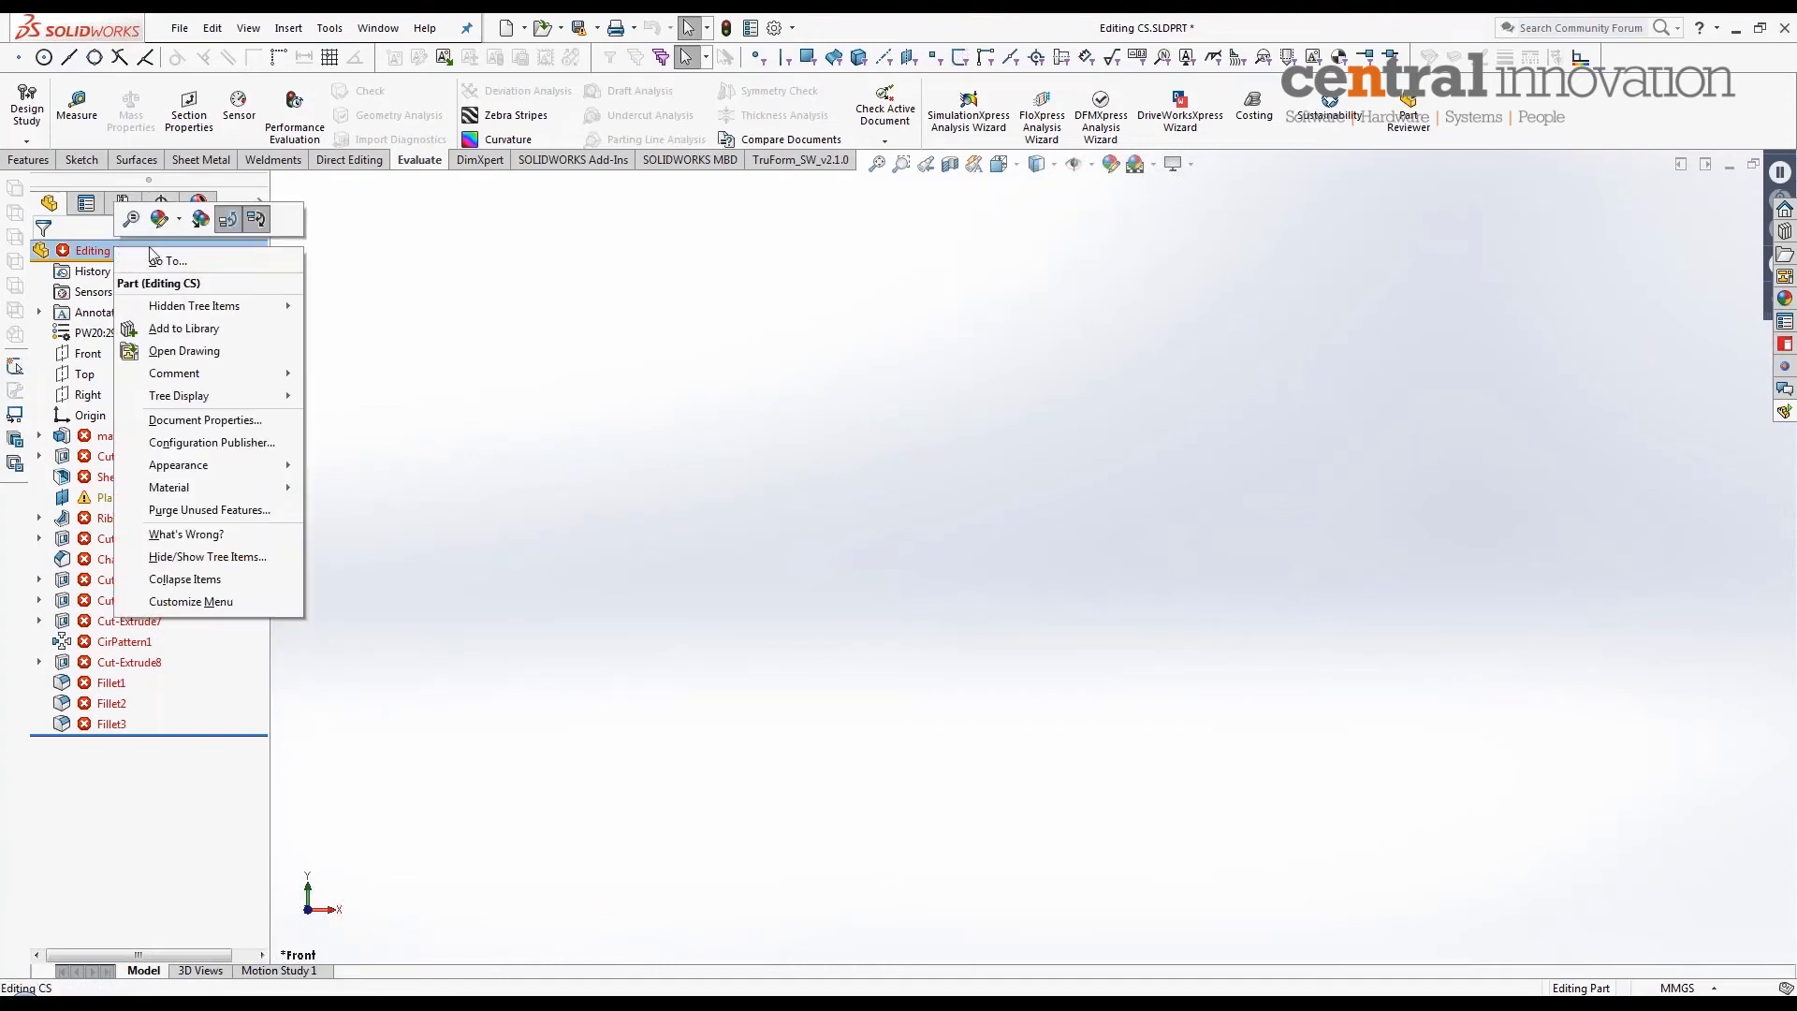
{"action": "left_click", "coordinate": [174, 540]}
{"action": "left_click_drag", "start_coordinate": [948, 290], "coordinate": [1036, 200]}
{"action": "left_click_drag", "start_coordinate": [1168, 528], "coordinate": [1489, 862]}
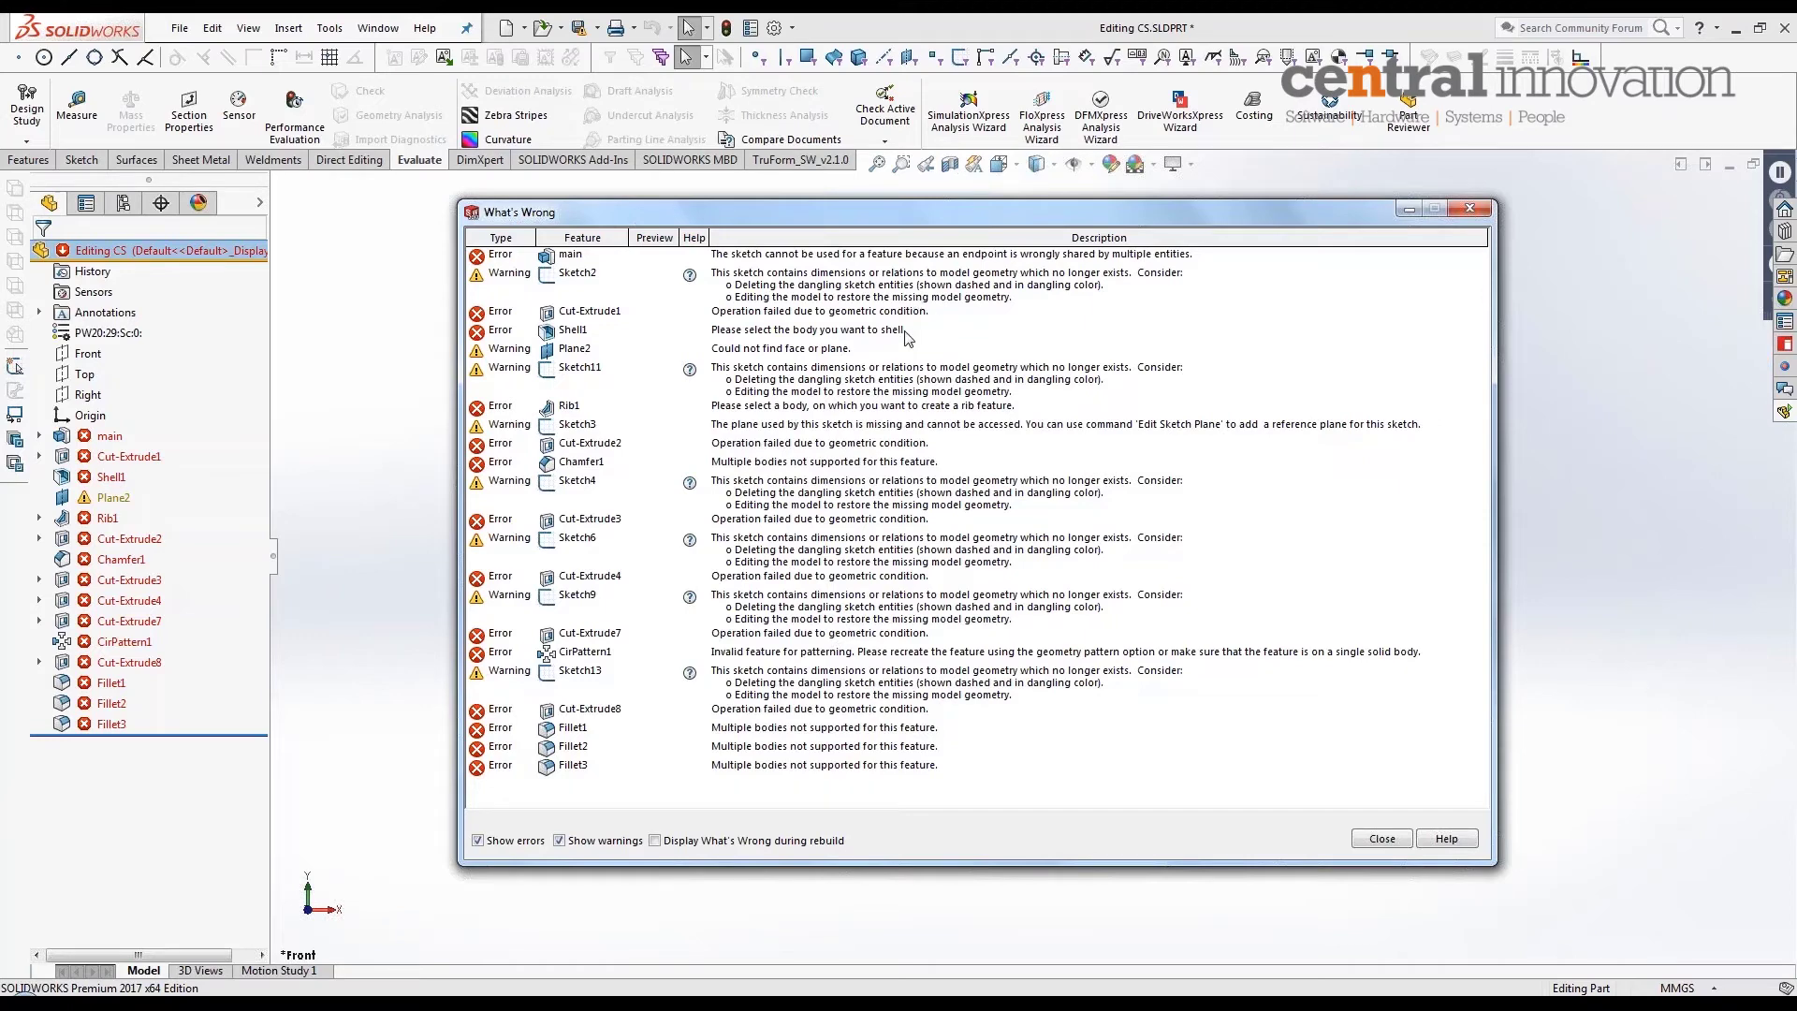
{"action": "left_click_drag", "start_coordinate": [1304, 211], "coordinate": [1304, 200]}
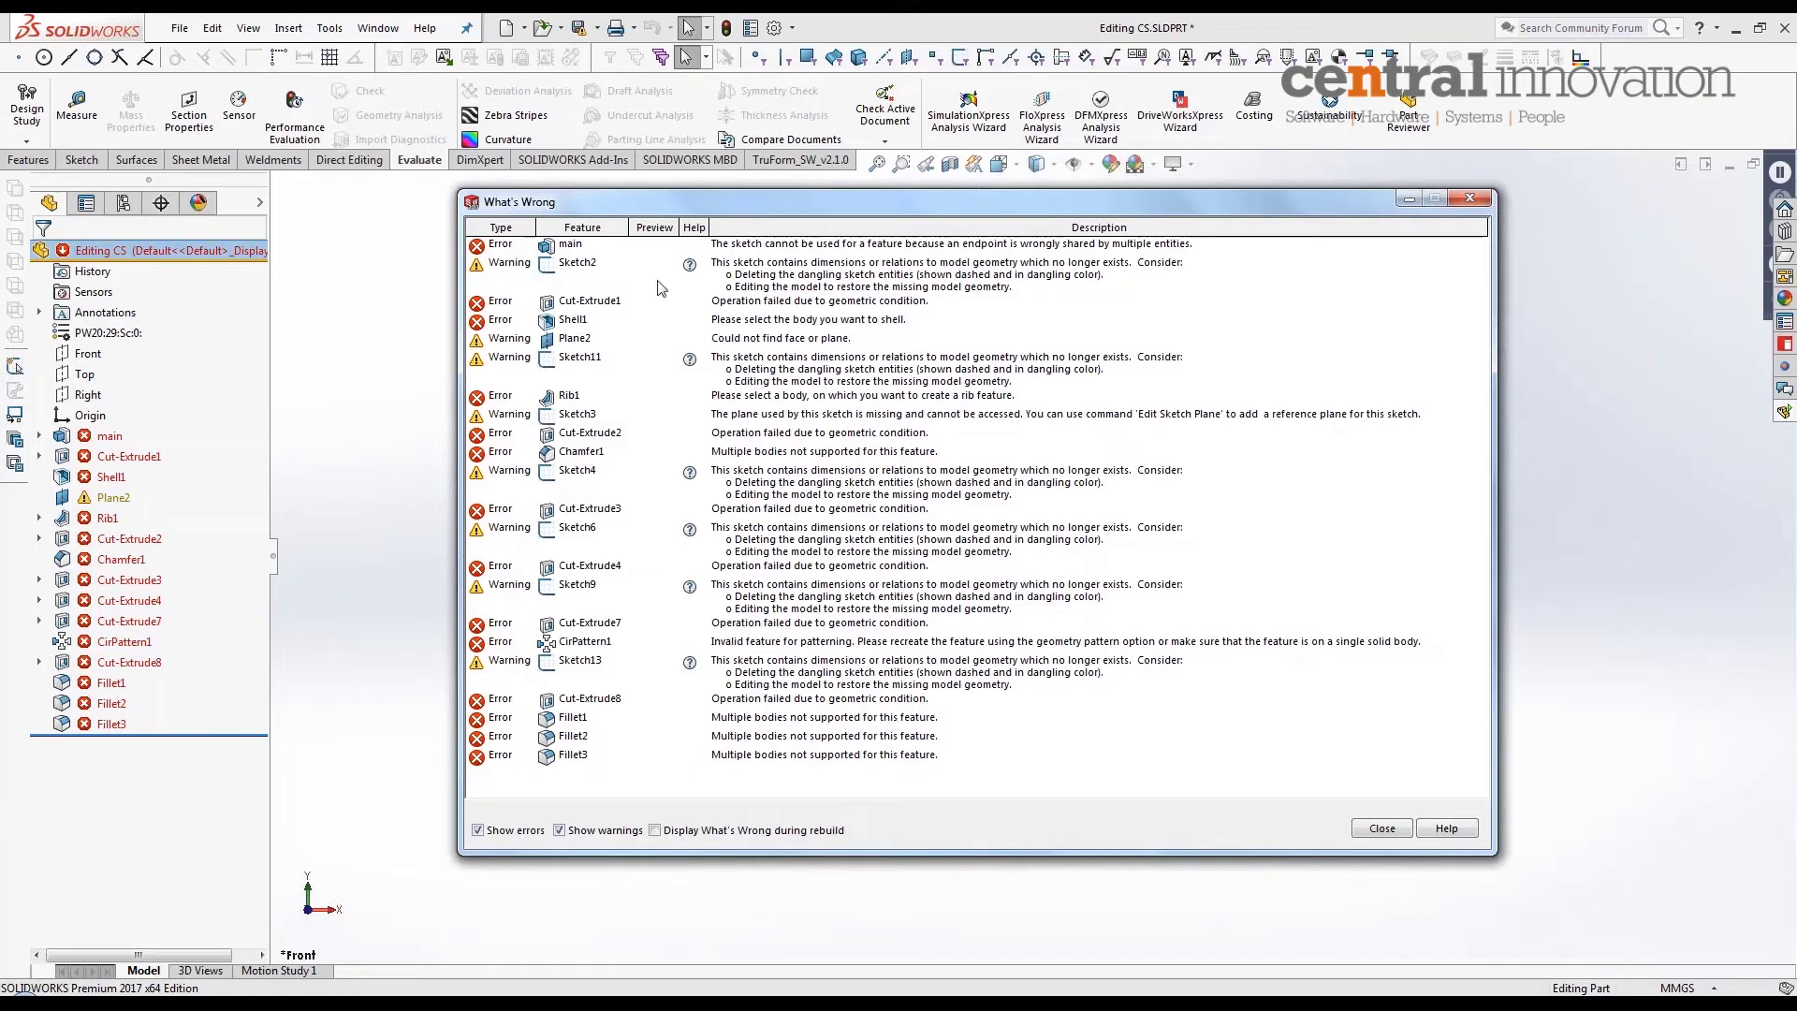
{"action": "left_click", "coordinate": [1471, 200]}
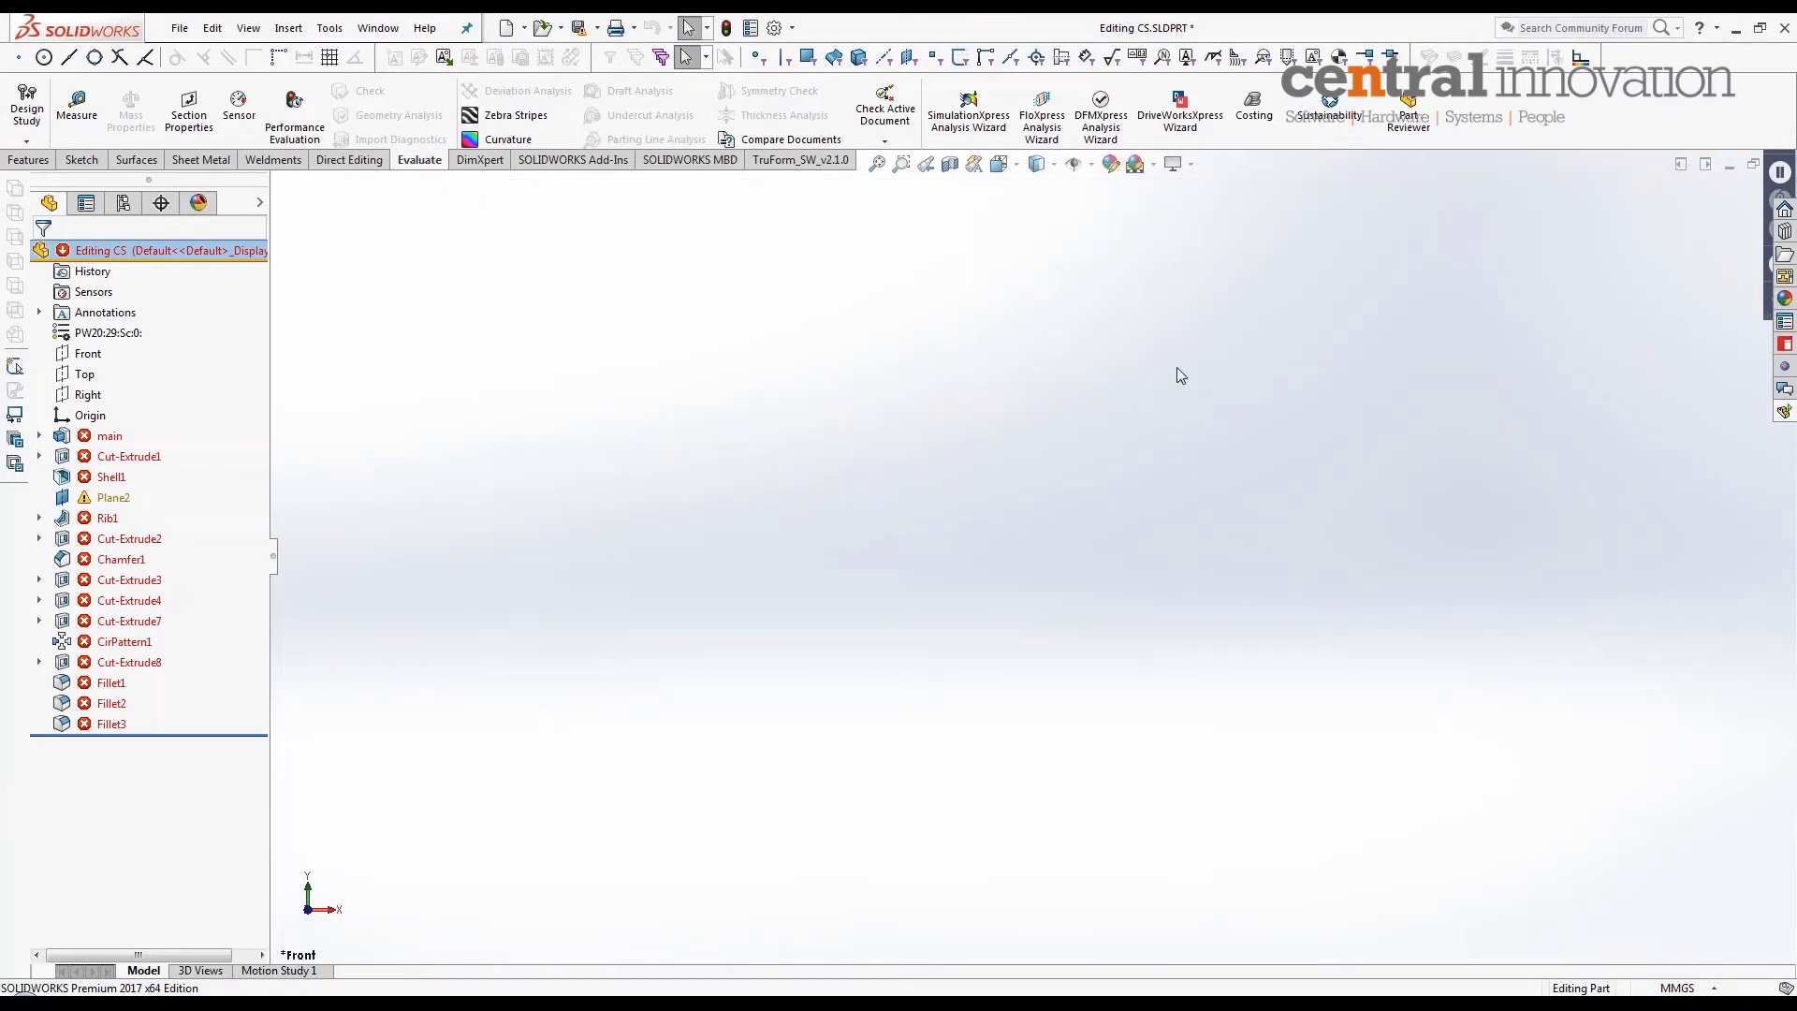
Step: Switch the feature tree to a flat display and roll the history back to just after the main feature
{"action": "right_click", "coordinate": [173, 256]}
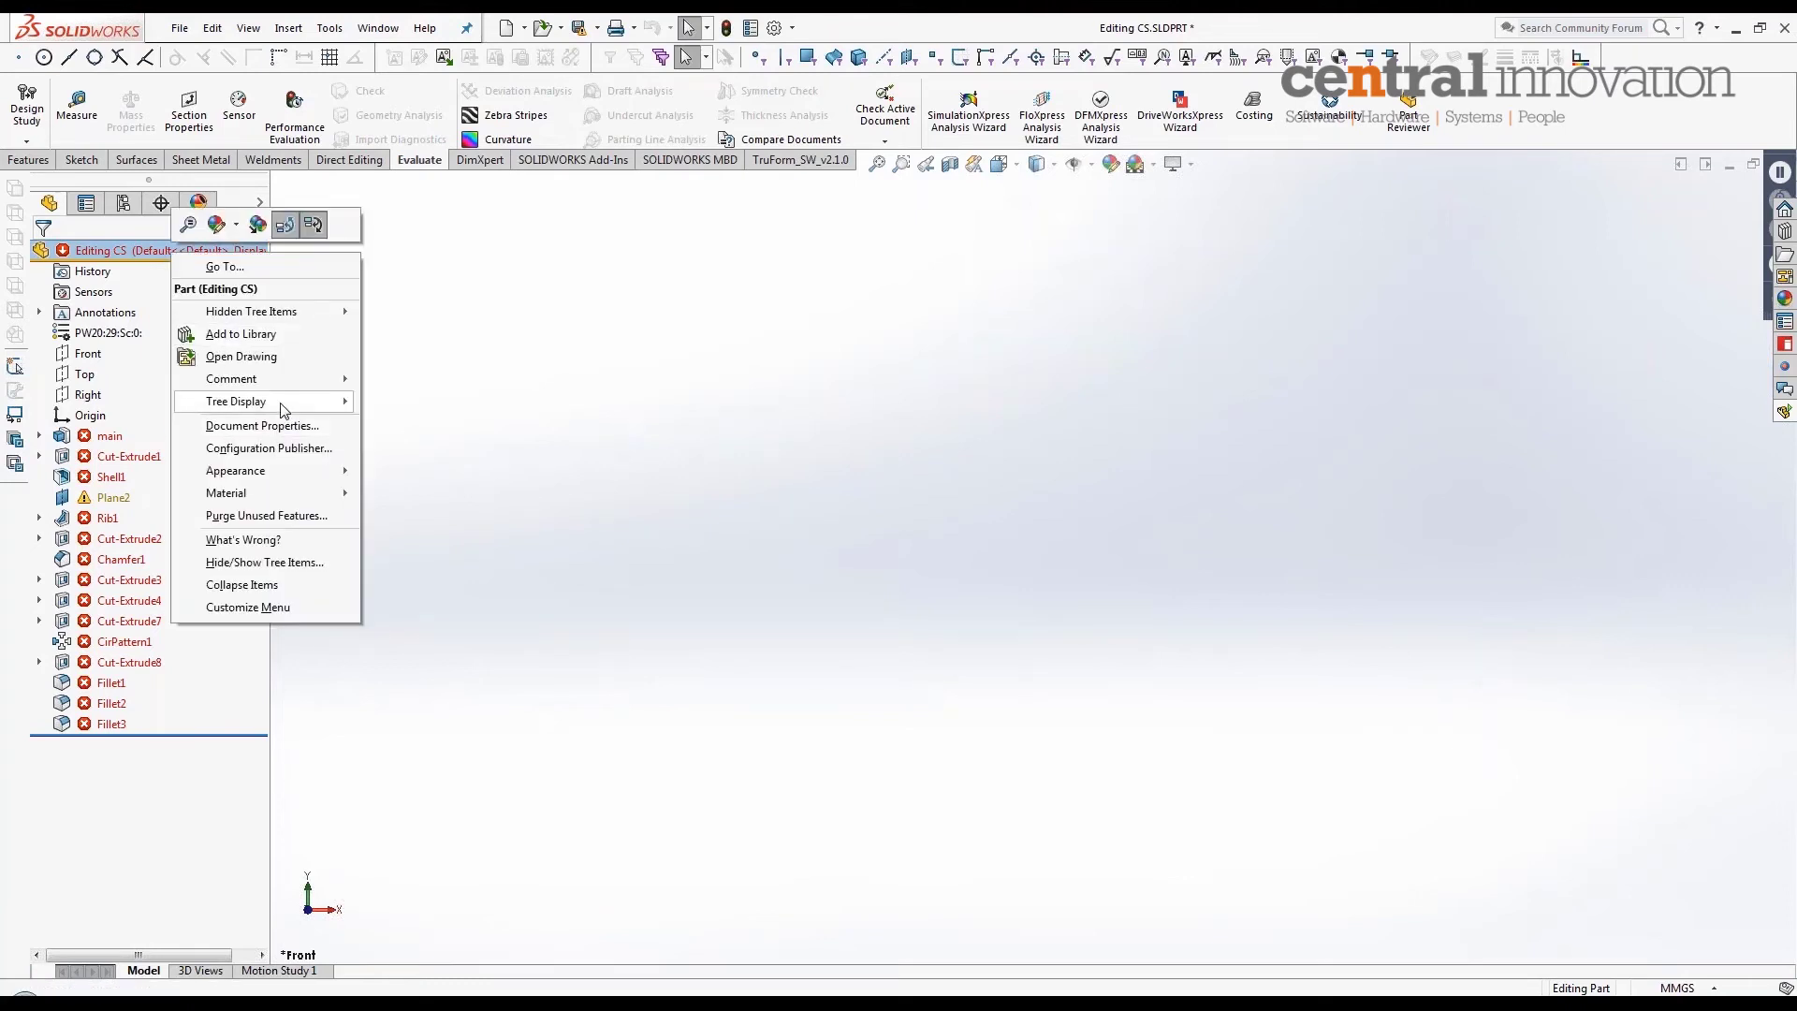
{"action": "mouse_move", "coordinate": [284, 410]}
{"action": "left_click", "coordinate": [433, 402]}
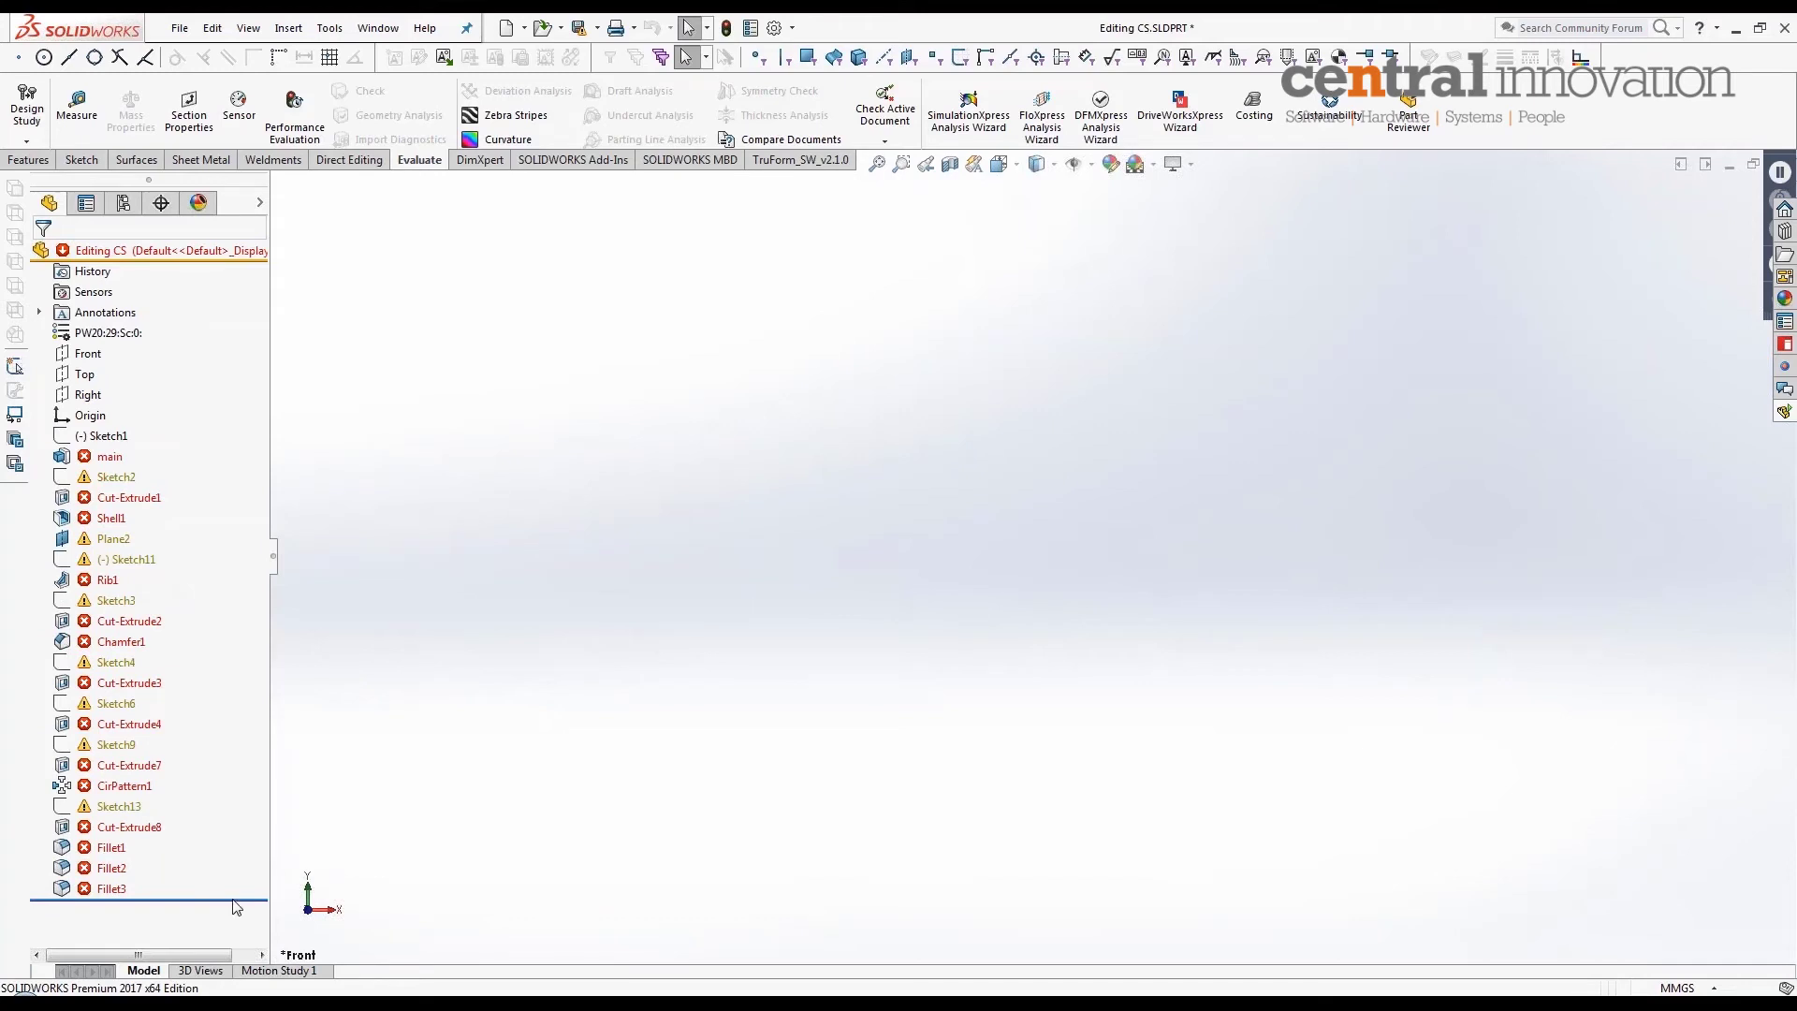
{"action": "left_click", "coordinate": [188, 900]}
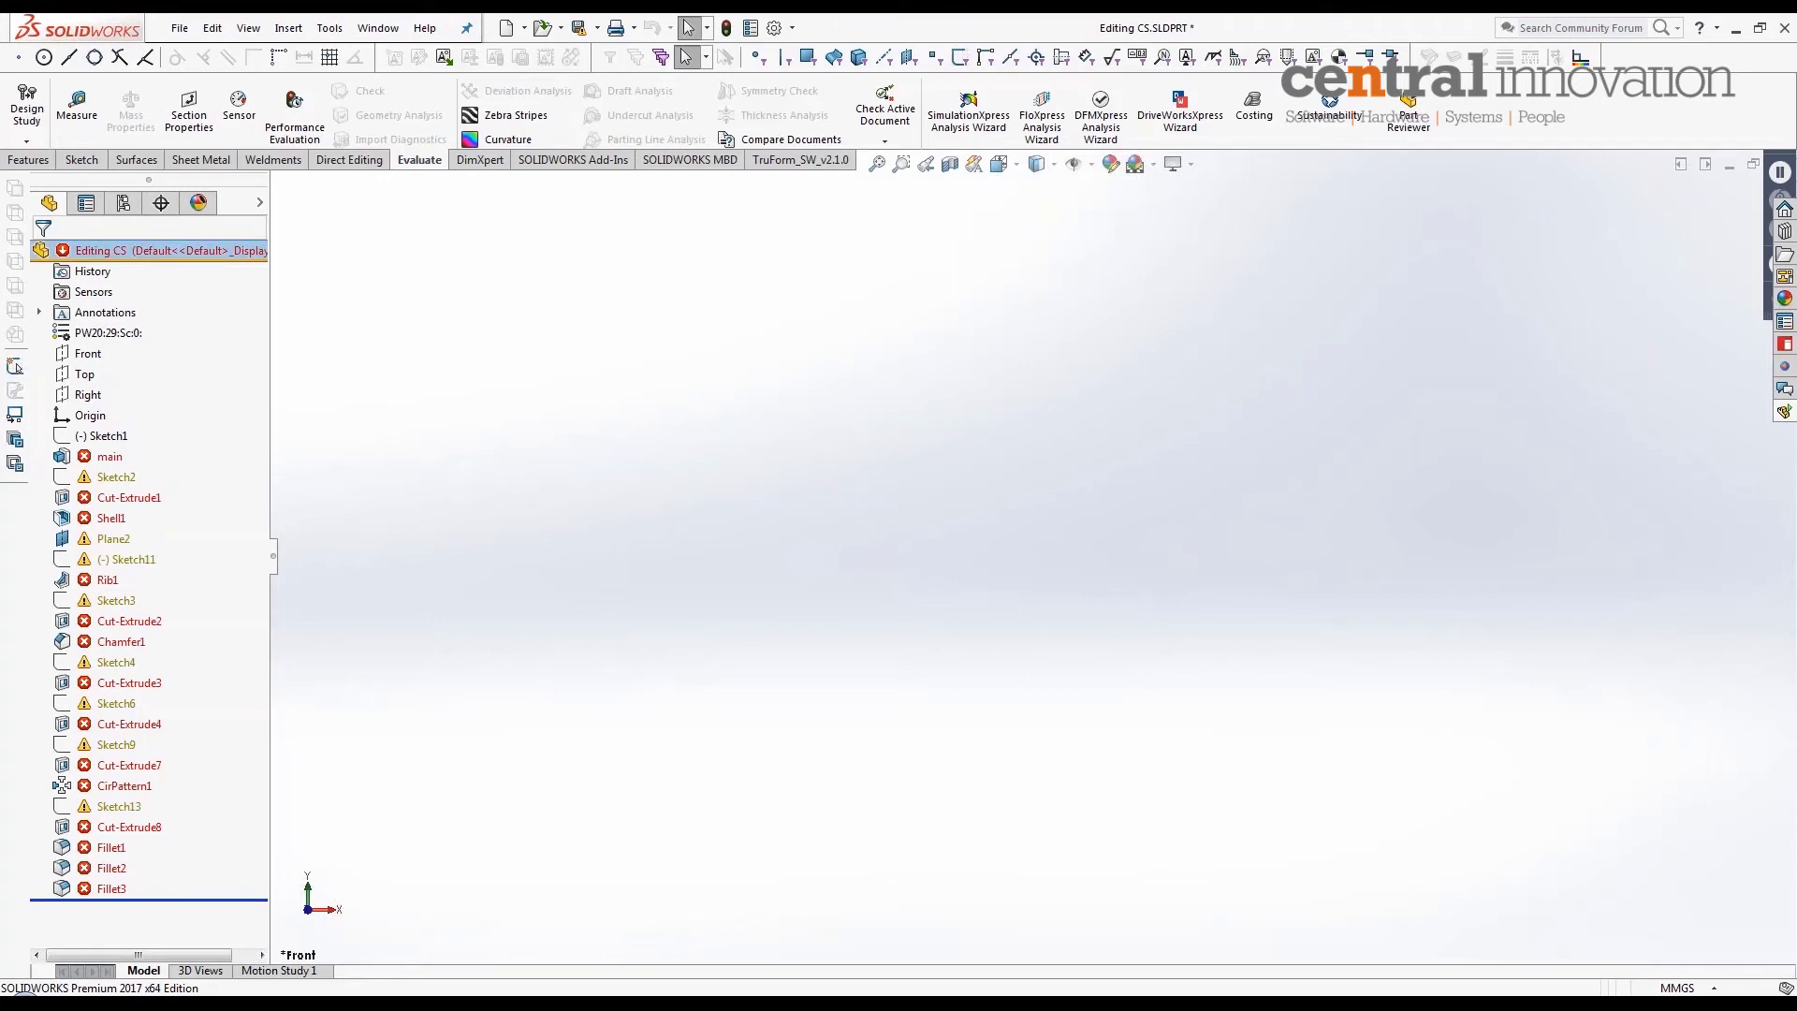
{"action": "left_click_drag", "start_coordinate": [192, 900], "coordinate": [199, 469]}
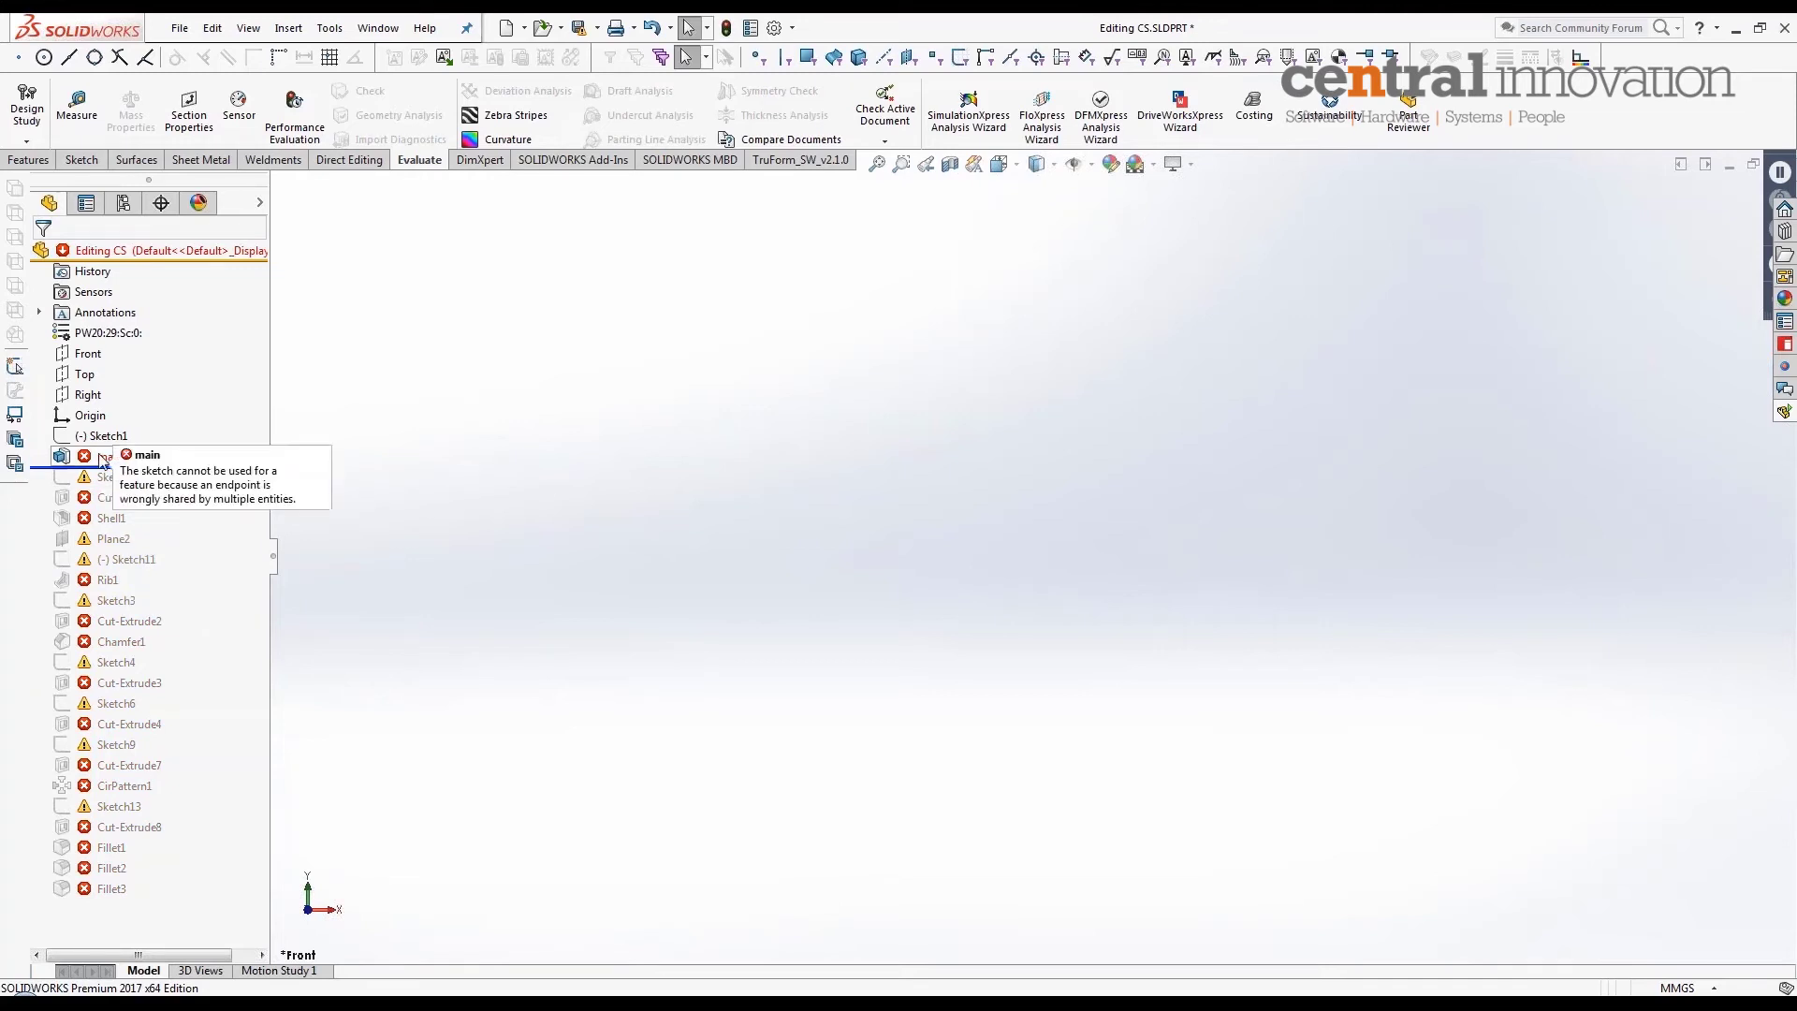
Step: Open the main feature's sketch for editing and run Repair Sketch to examine the gap at the square's lower-right corner
{"action": "right_click", "coordinate": [103, 460]}
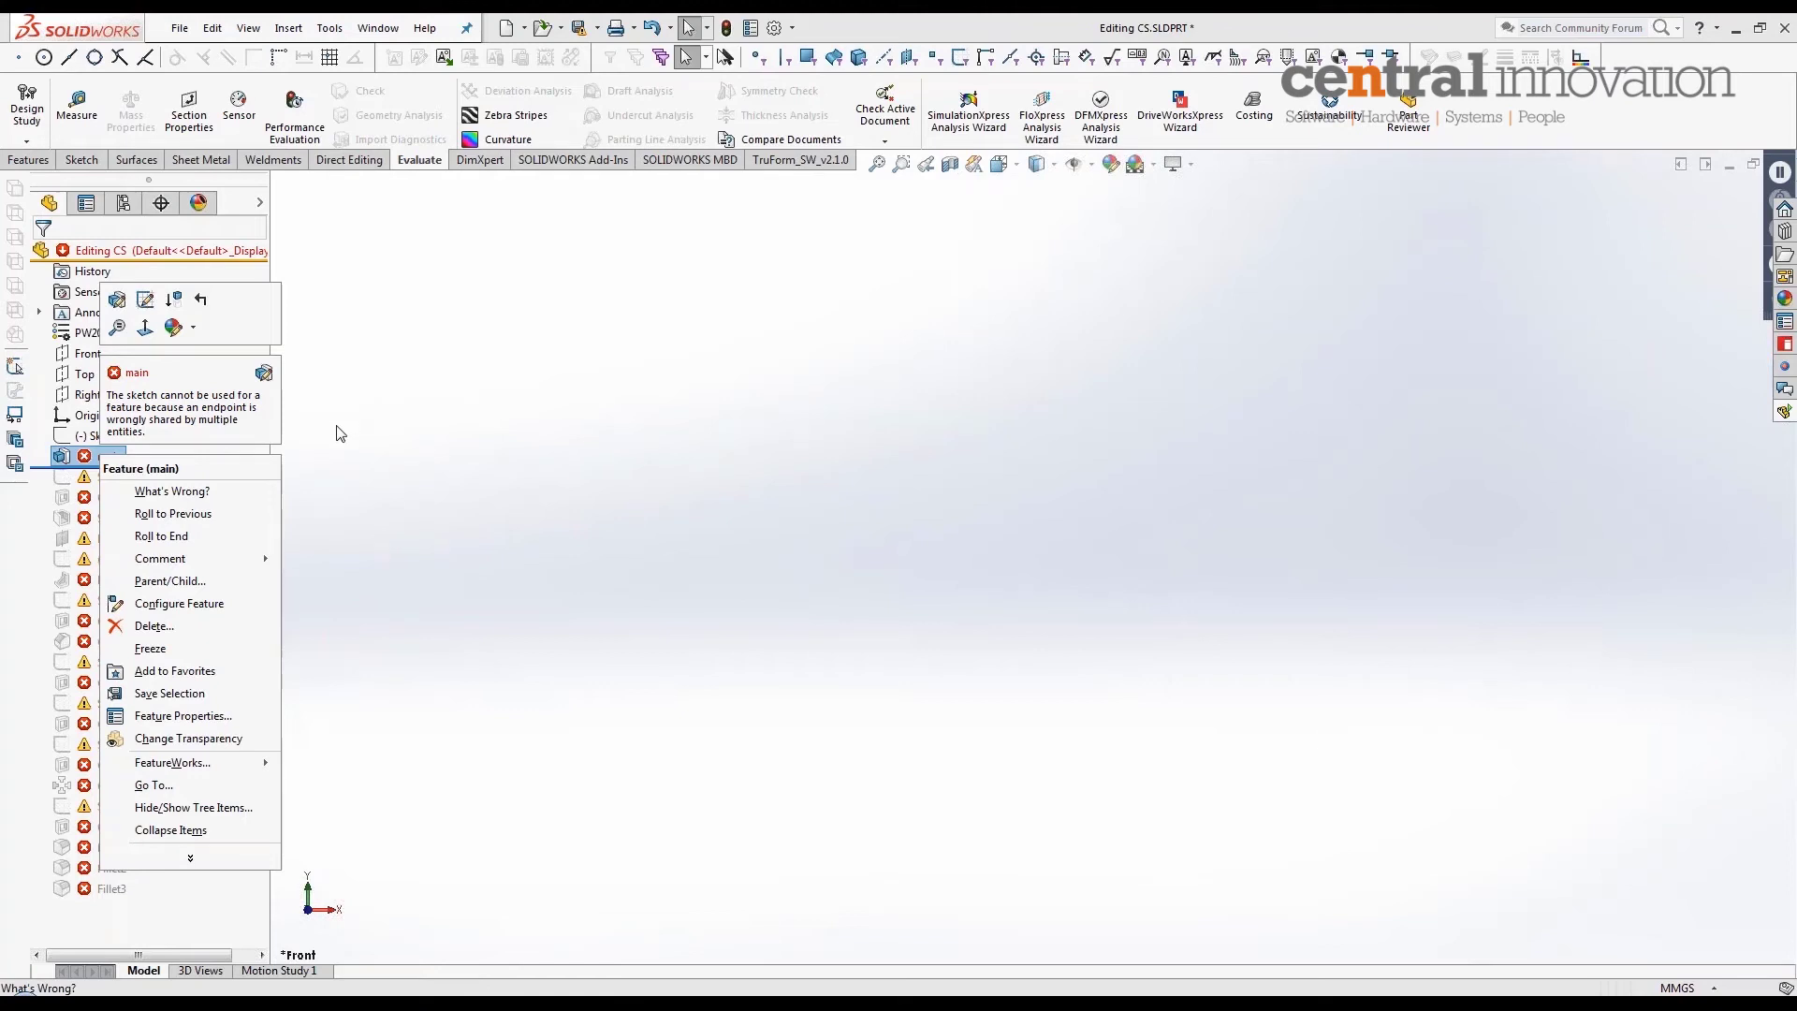
{"action": "left_click", "coordinate": [144, 300]}
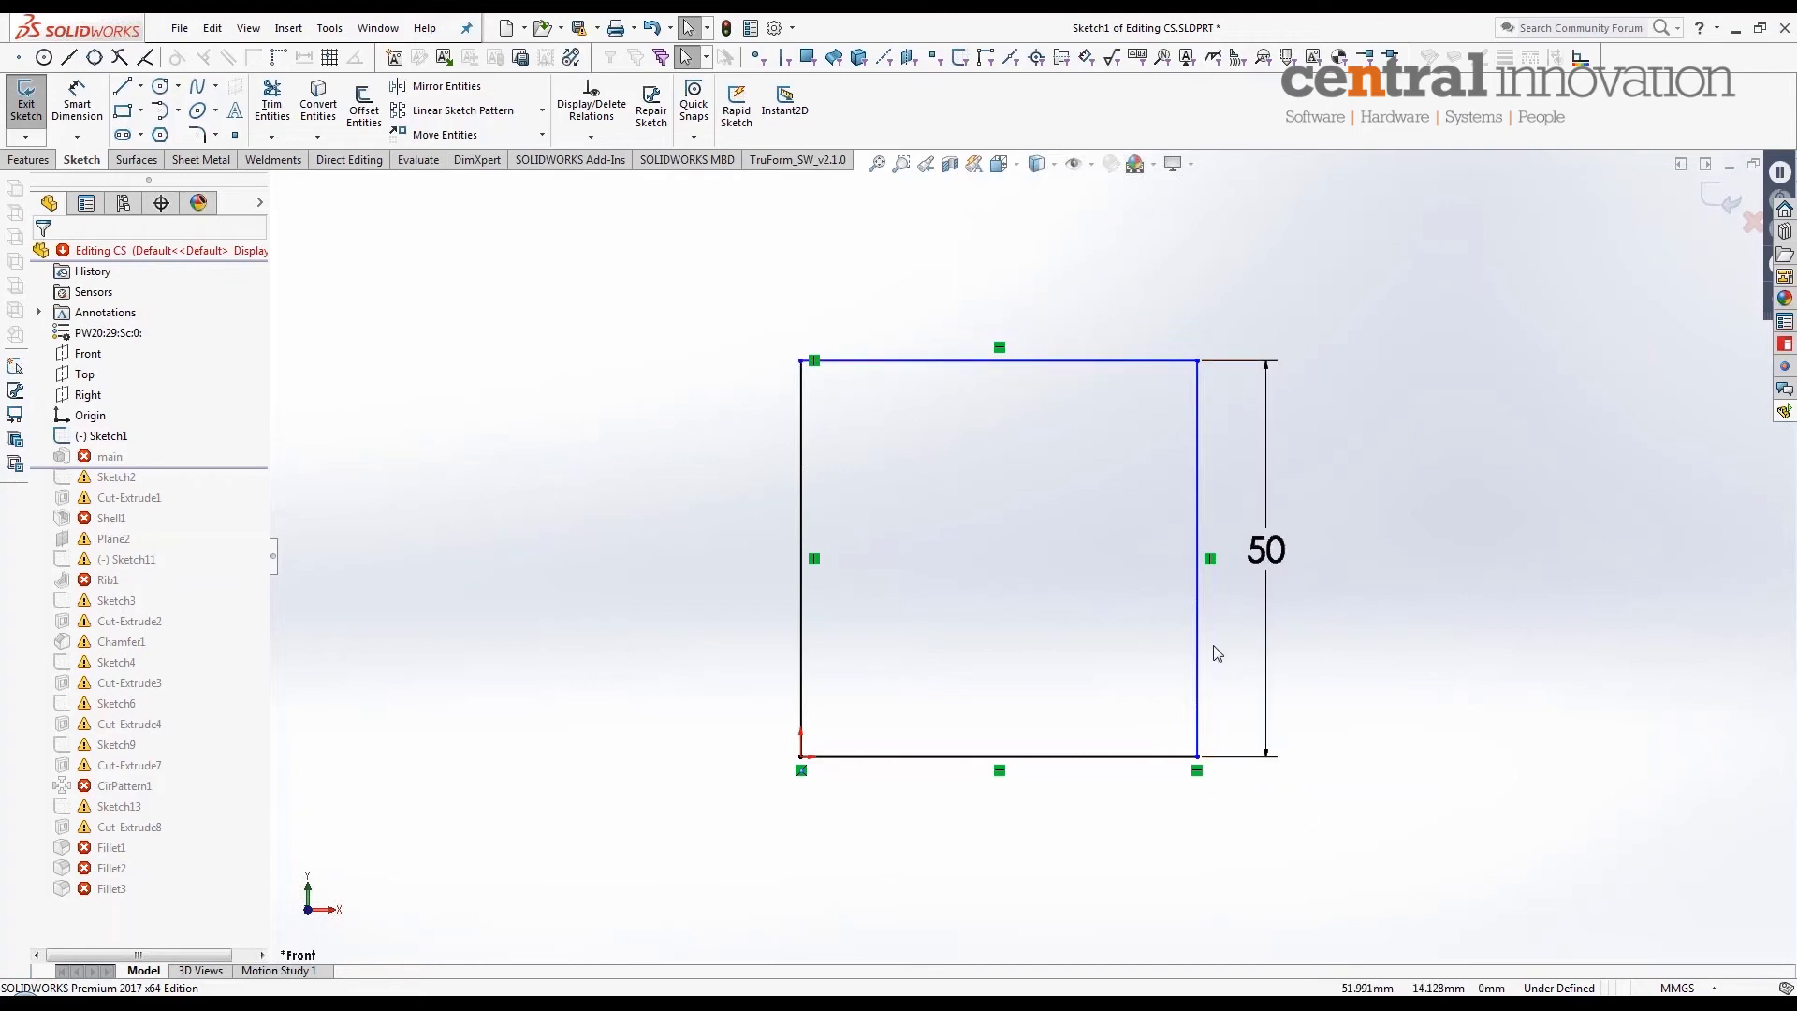
{"action": "left_click", "coordinate": [652, 121]}
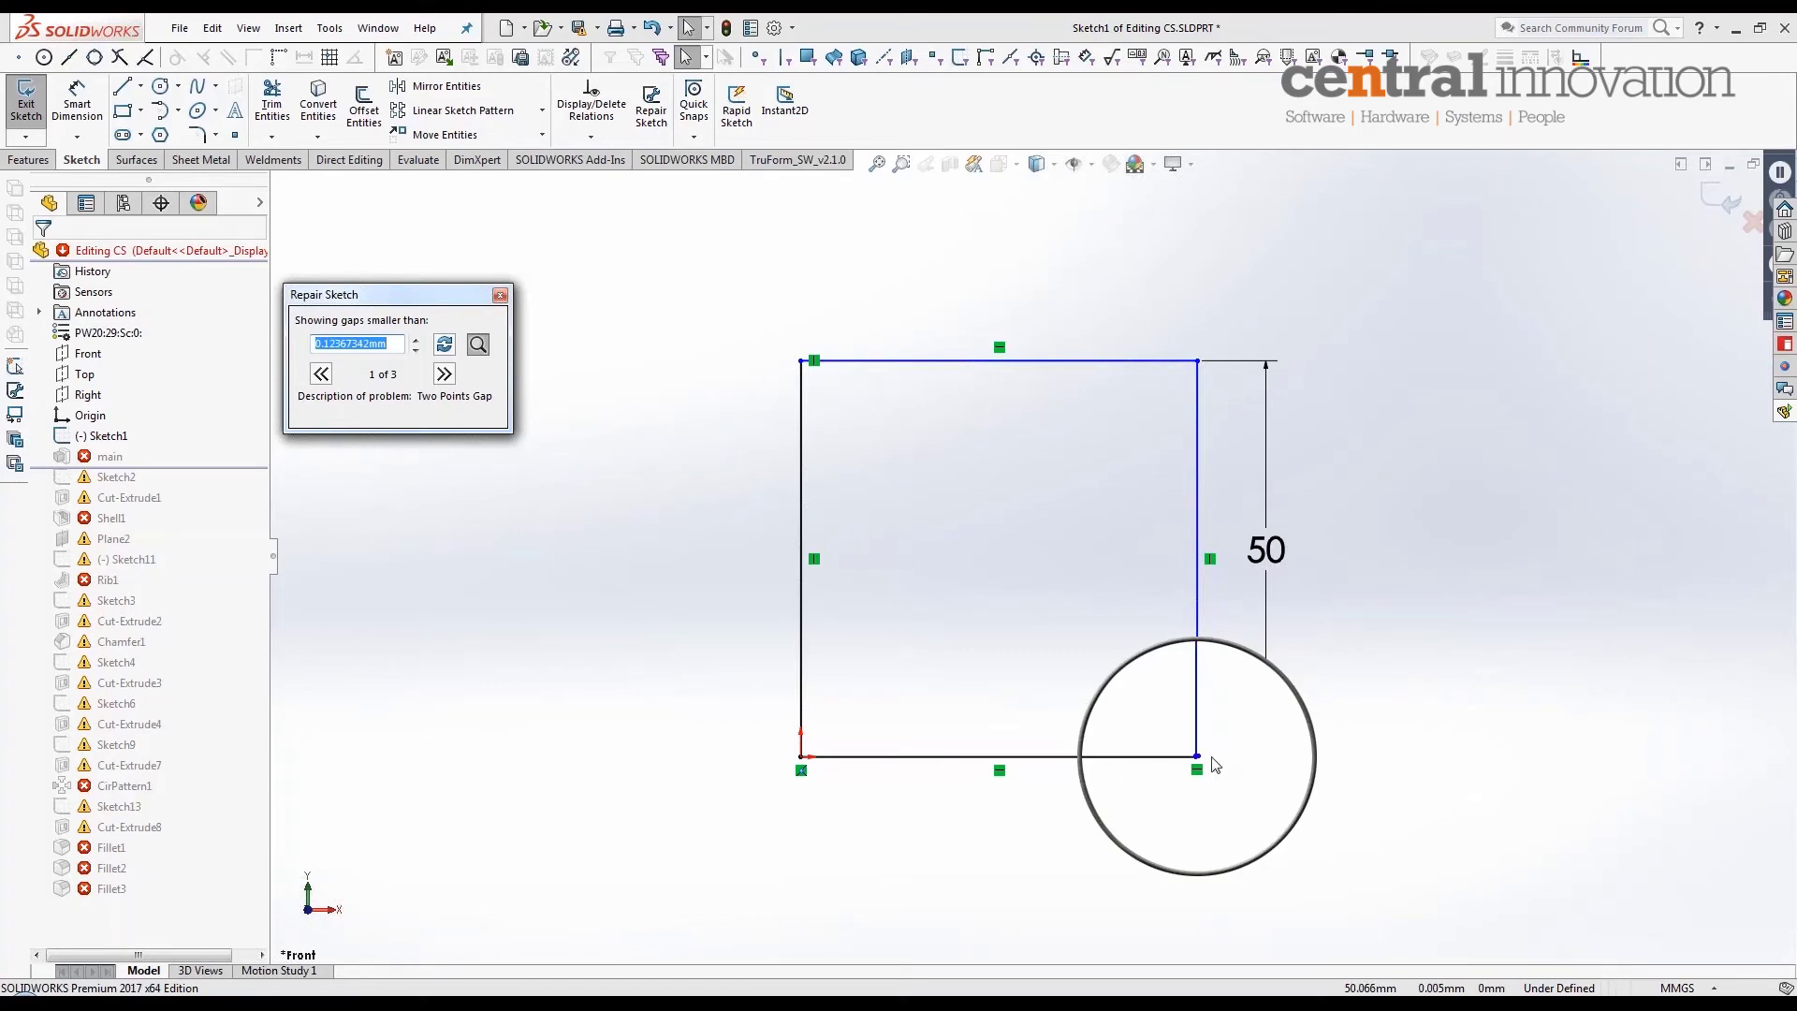
{"action": "mouse_move", "coordinate": [1198, 756]}
{"action": "left_mouse_down"}
{"action": "mouse_move", "coordinate": [1219, 753]}
{"action": "mouse_move", "coordinate": [1129, 753]}
{"action": "left_mouse_up"}
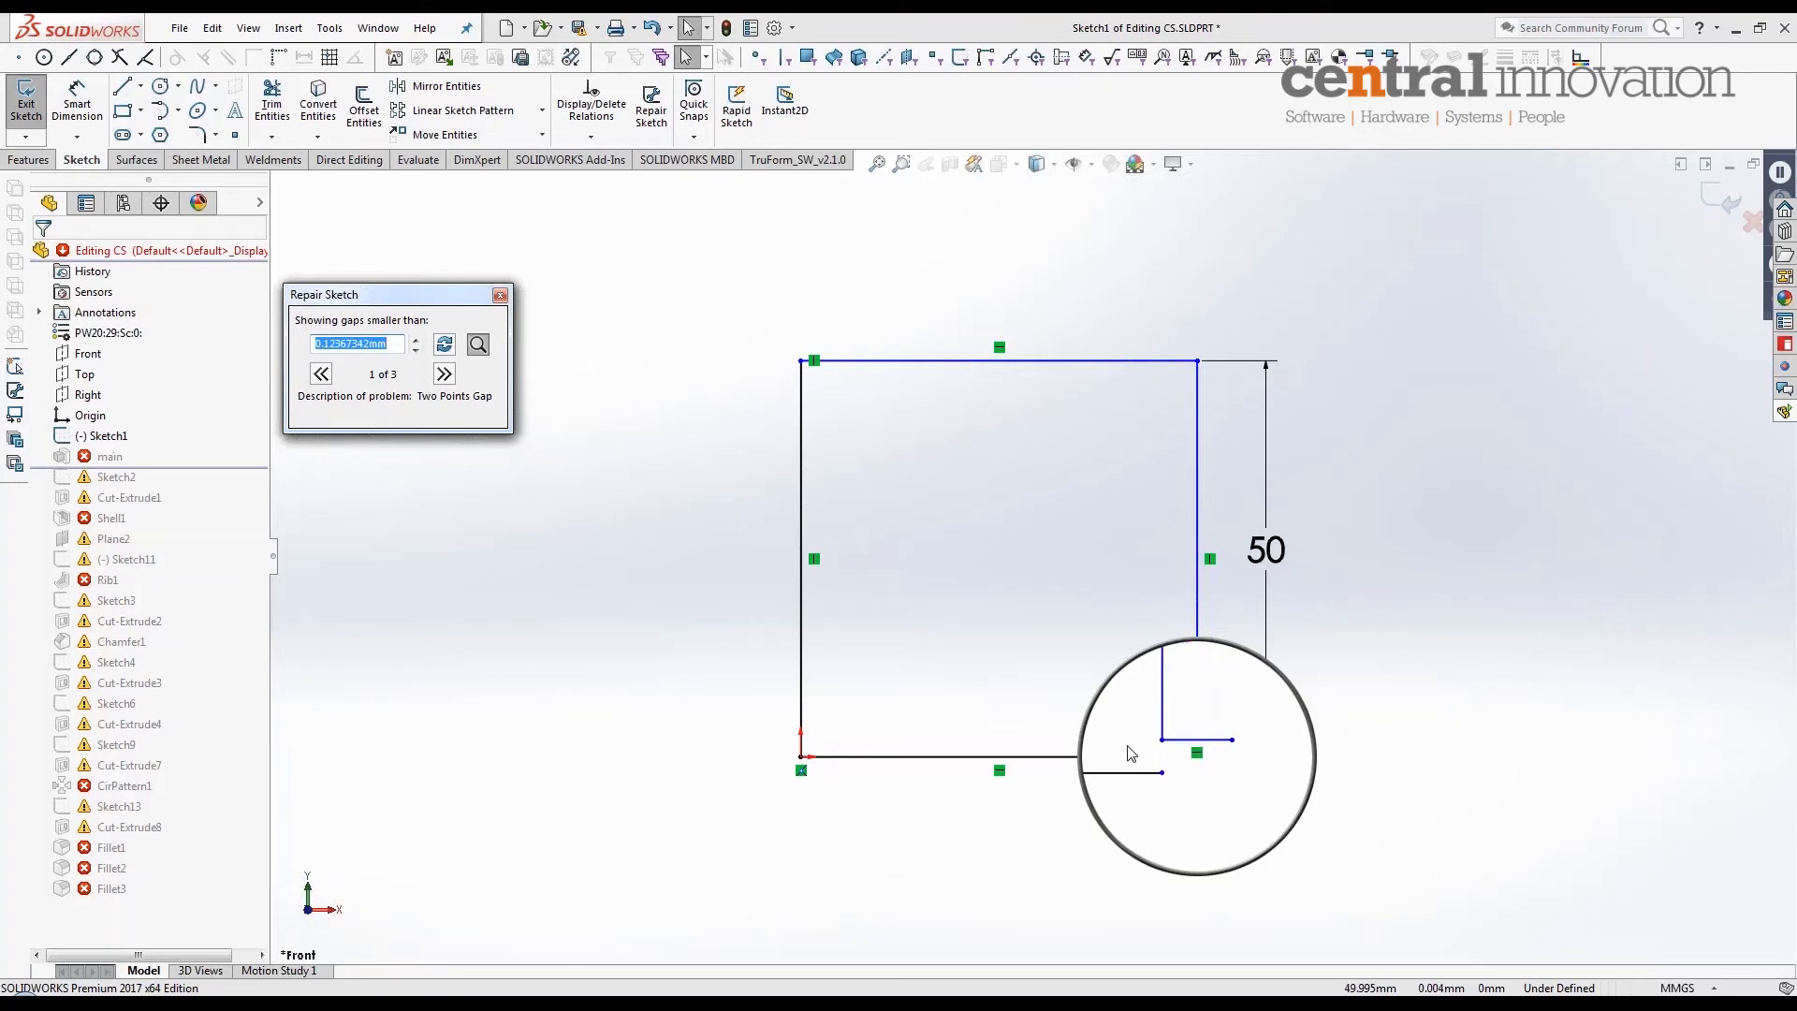
{"action": "left_click", "coordinate": [1164, 772]}
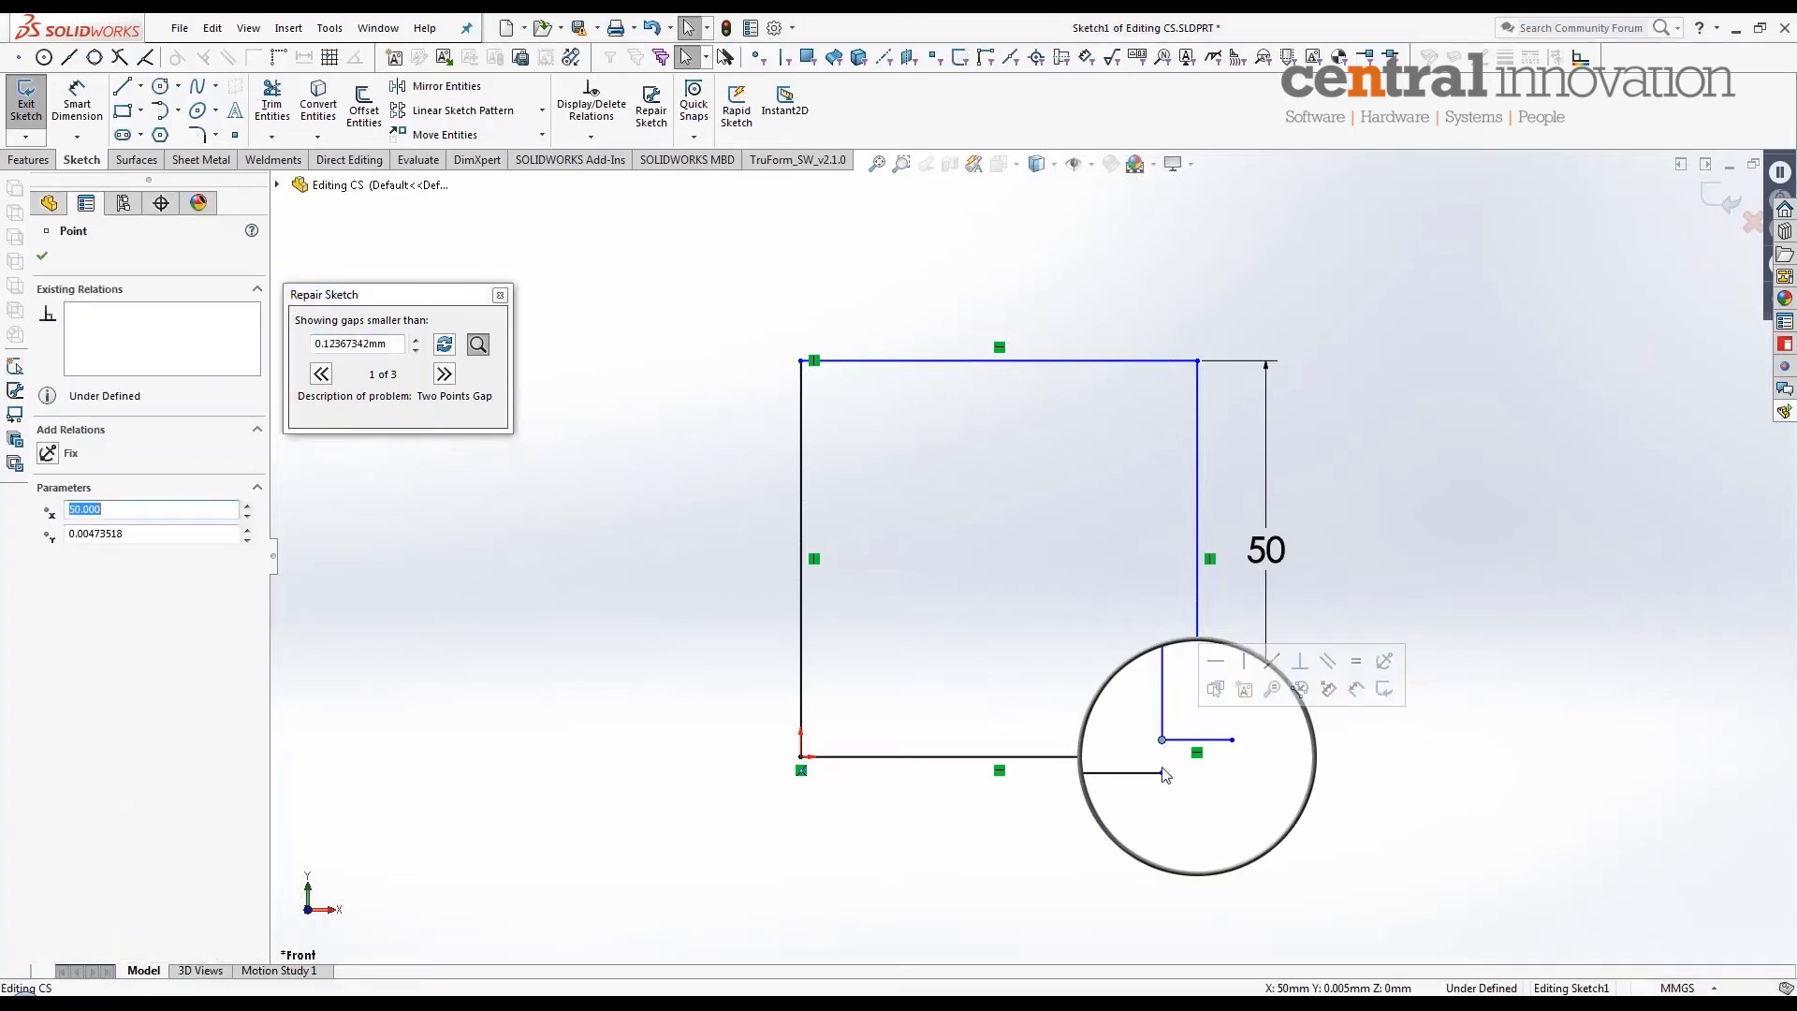
{"action": "left_click", "coordinate": [1164, 772], "text": "ctrl"}
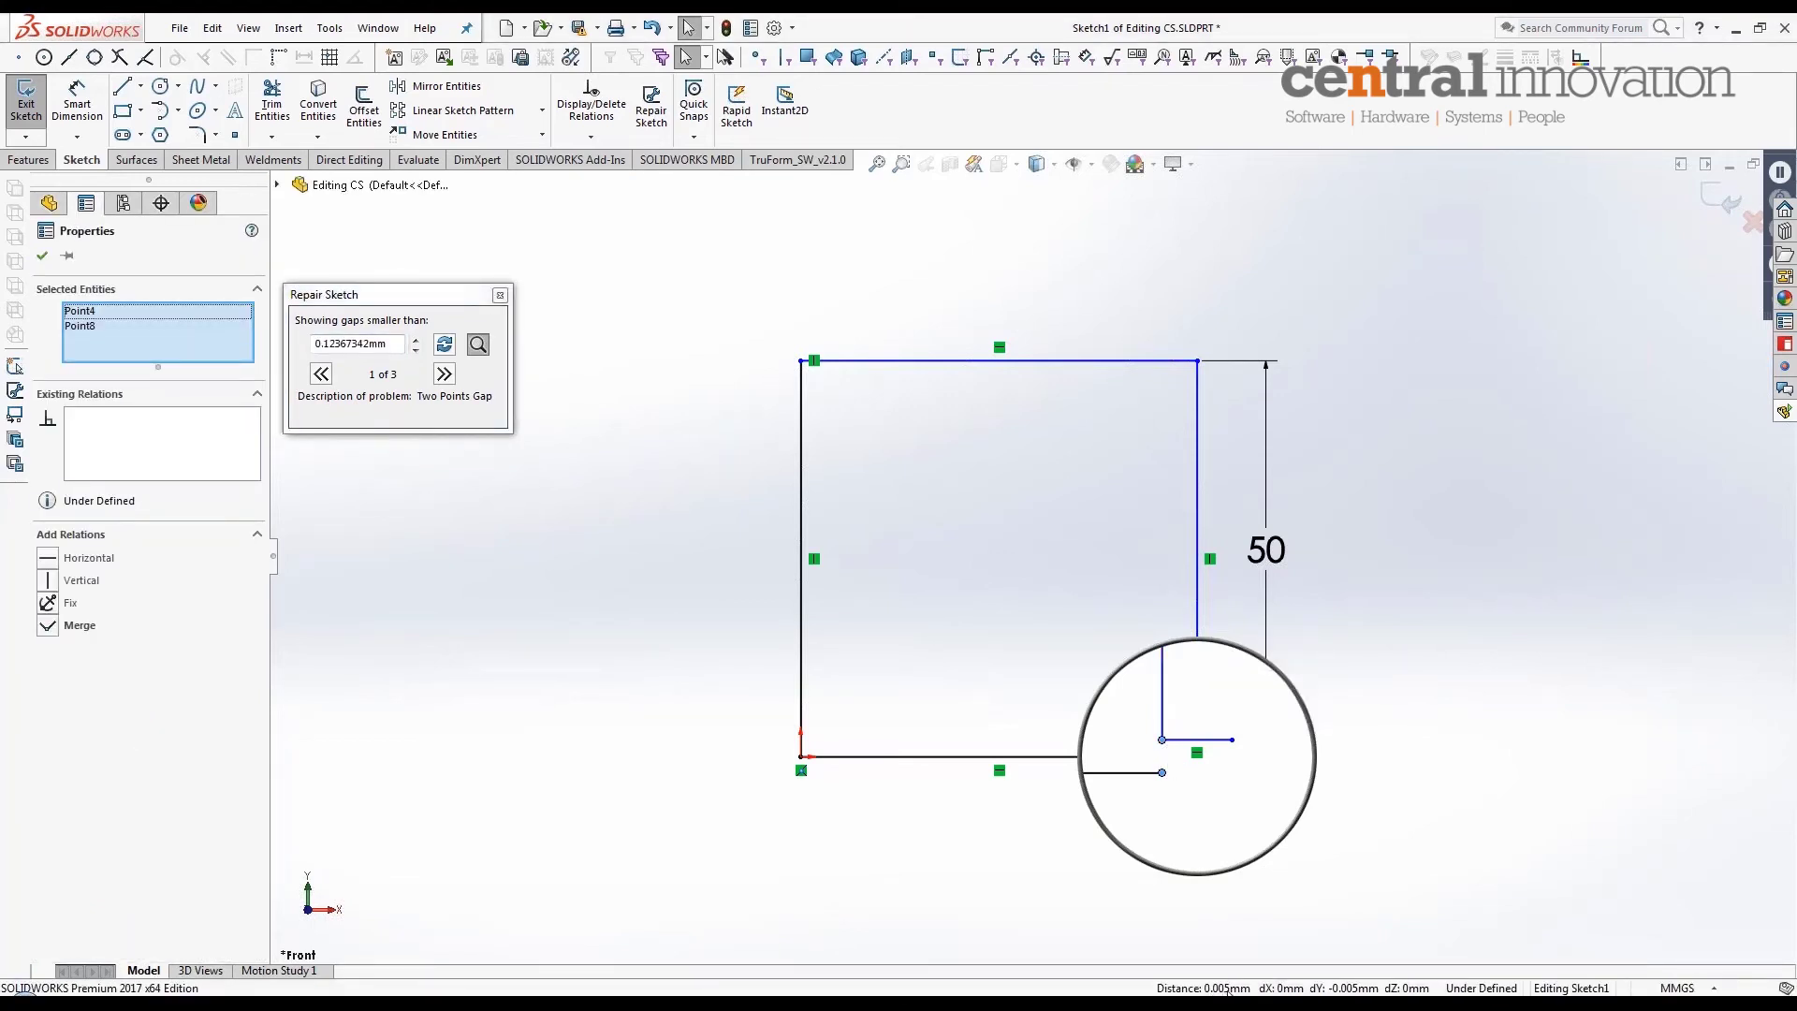
{"action": "left_click", "coordinate": [1204, 825]}
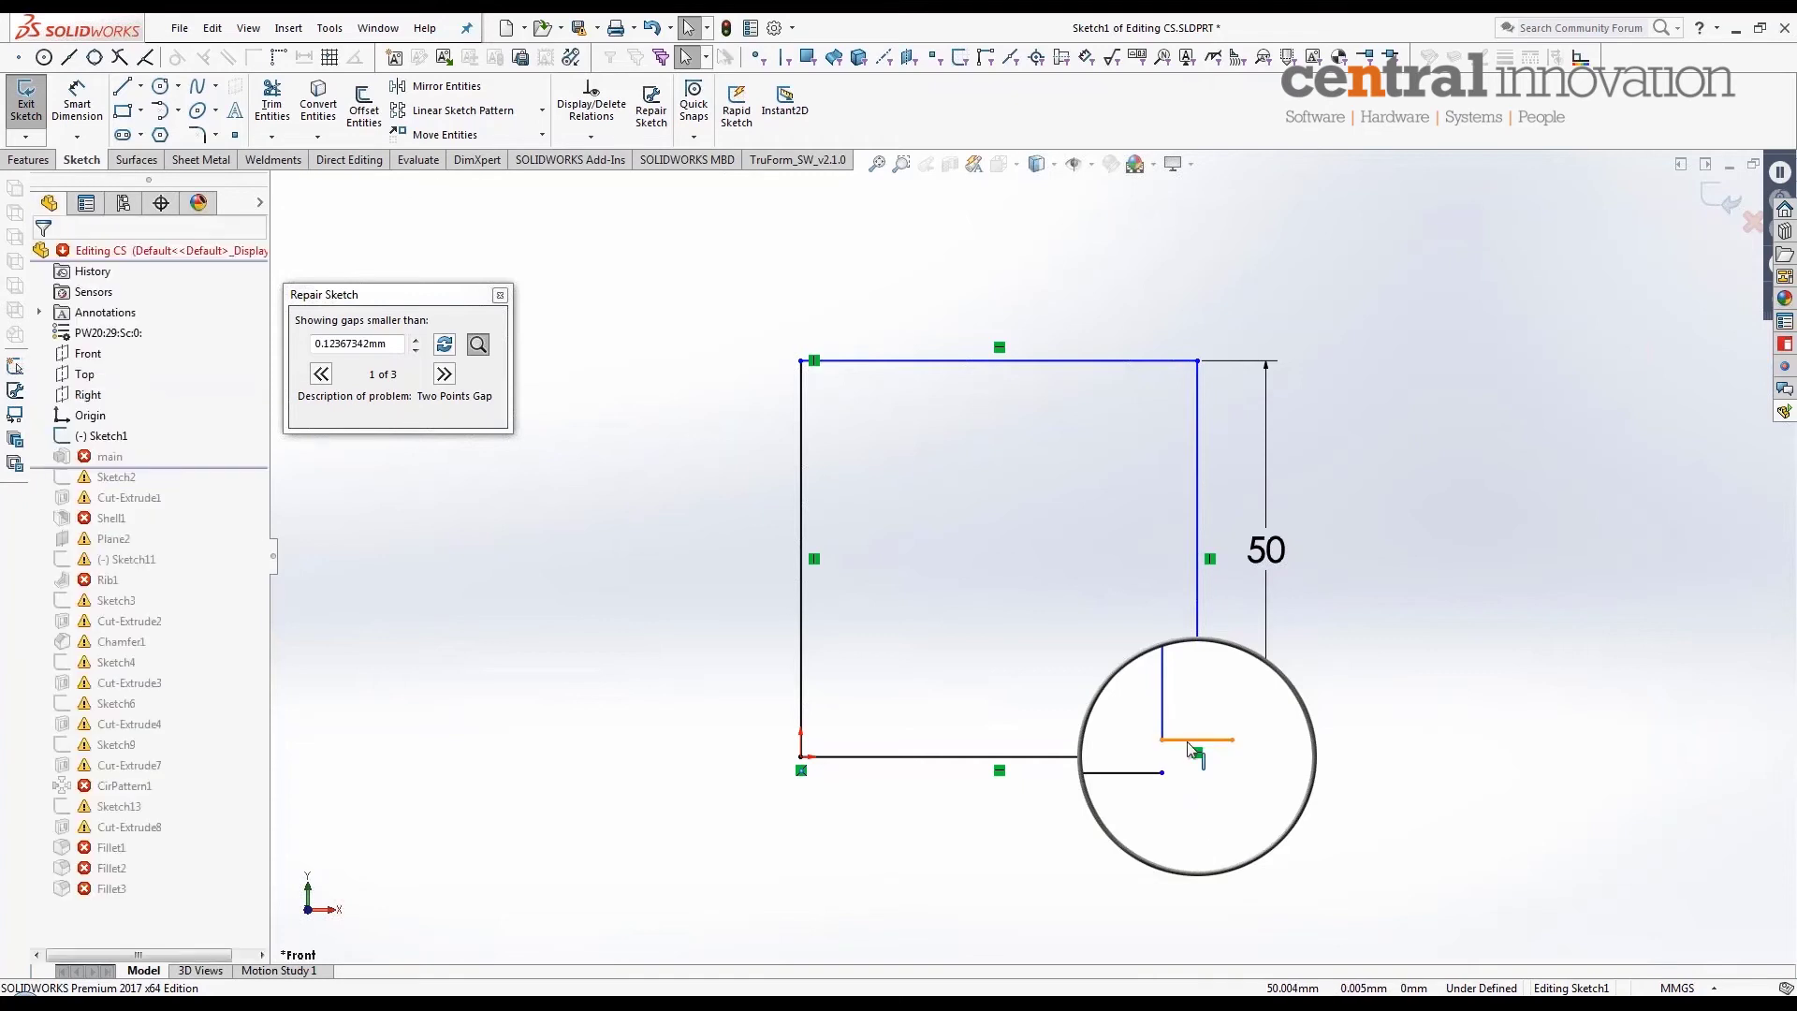
Step: Delete the tiny horizontal line at the square's lower-right corner and join the vertical line's endpoint to the bottom line's endpoint
{"action": "left_click", "coordinate": [1189, 739]}
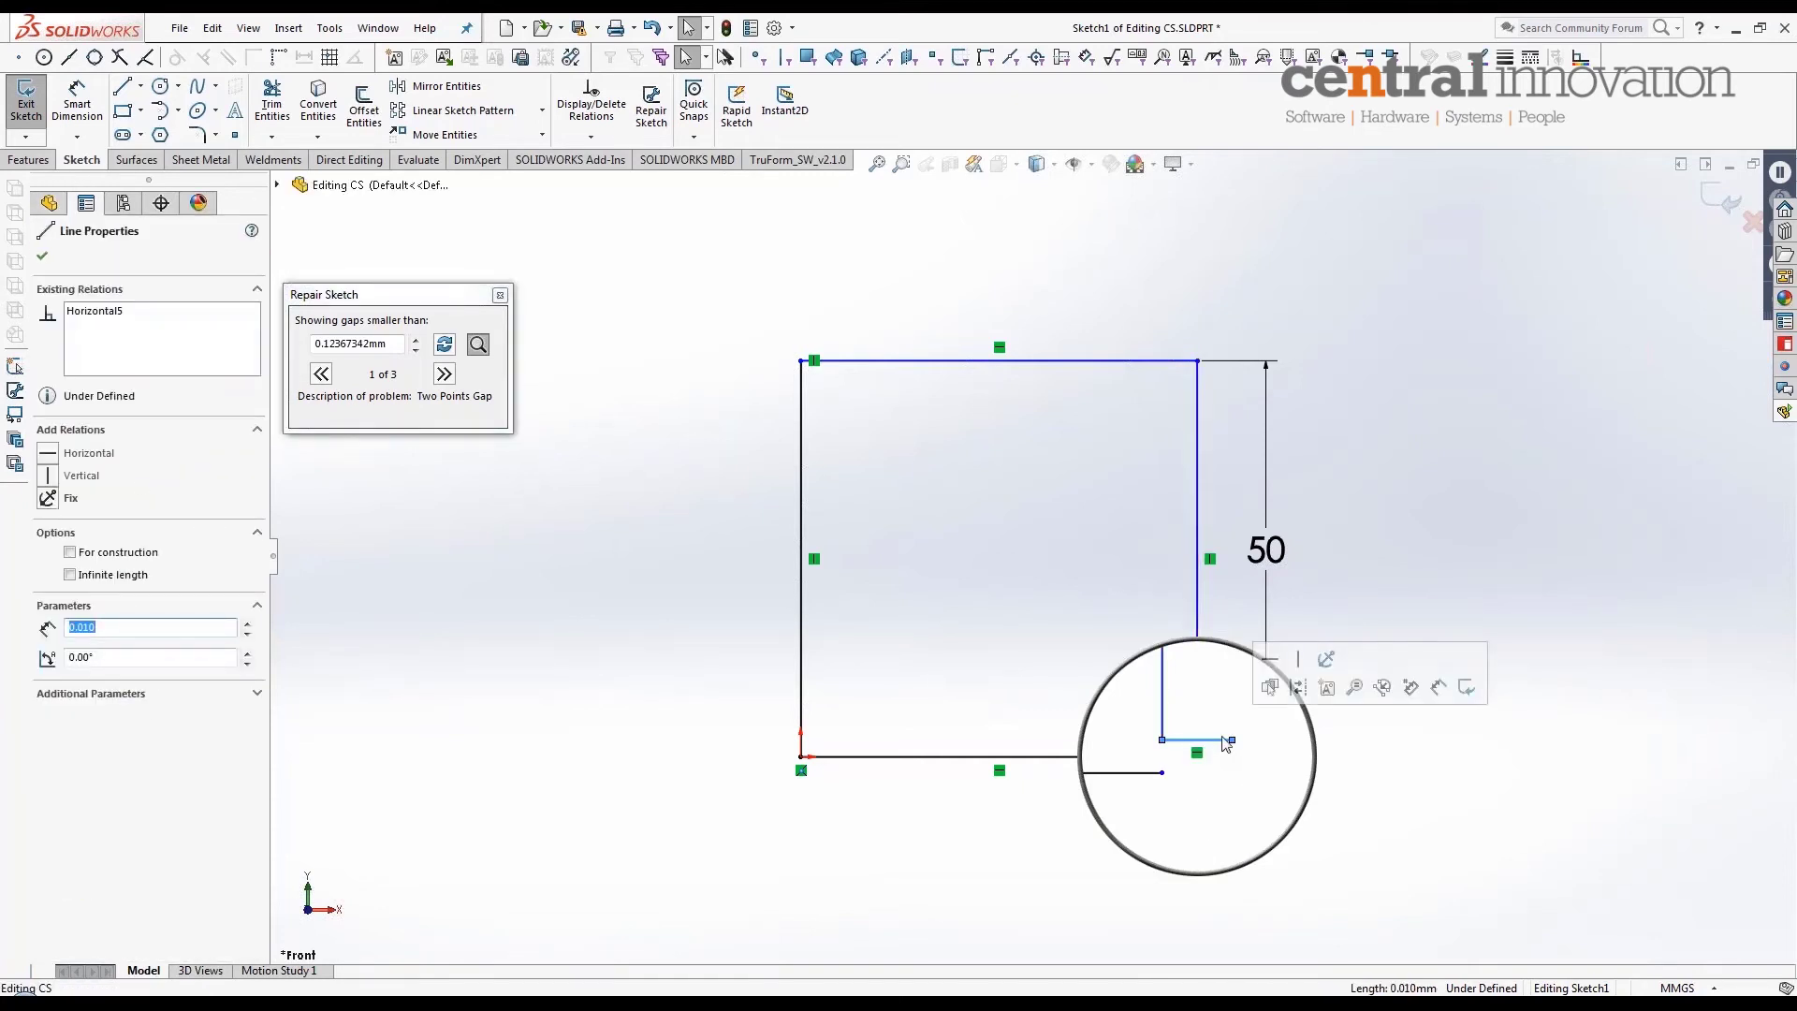
{"action": "key", "text": "Delete"}
{"action": "left_click", "coordinate": [1163, 741]}
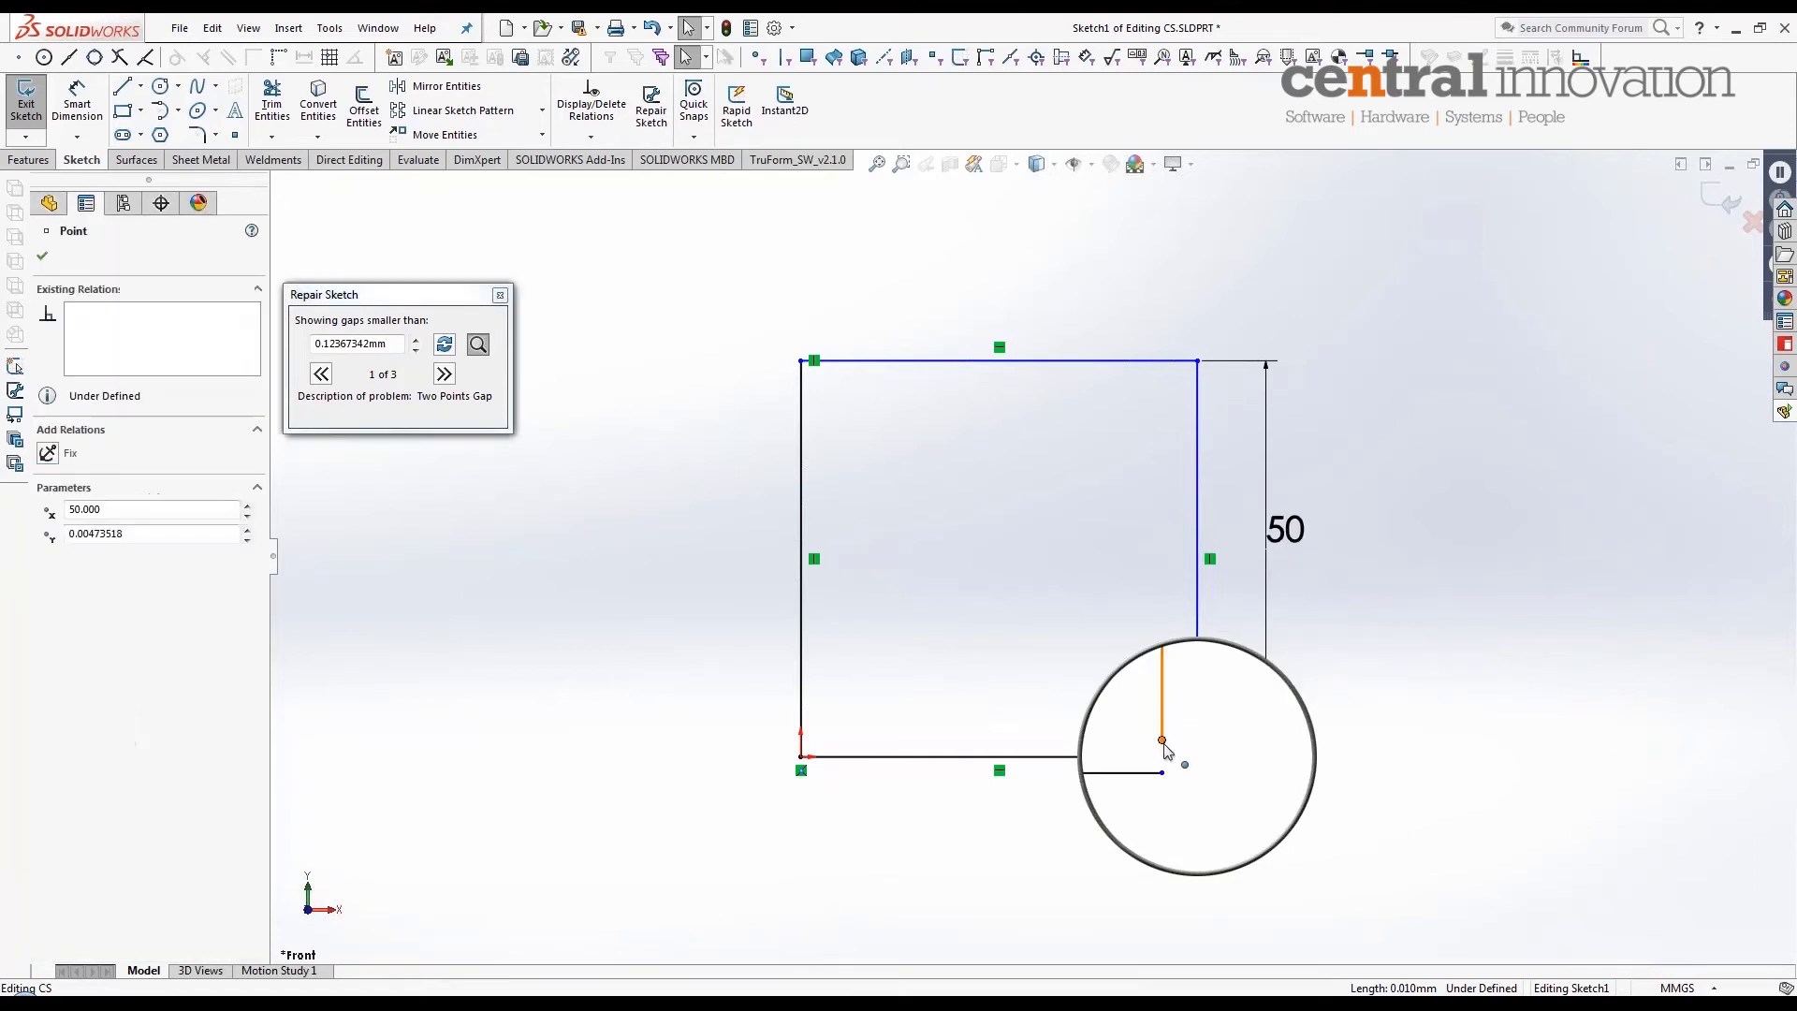
{"action": "left_click_drag", "start_coordinate": [1162, 740], "coordinate": [1183, 779]}
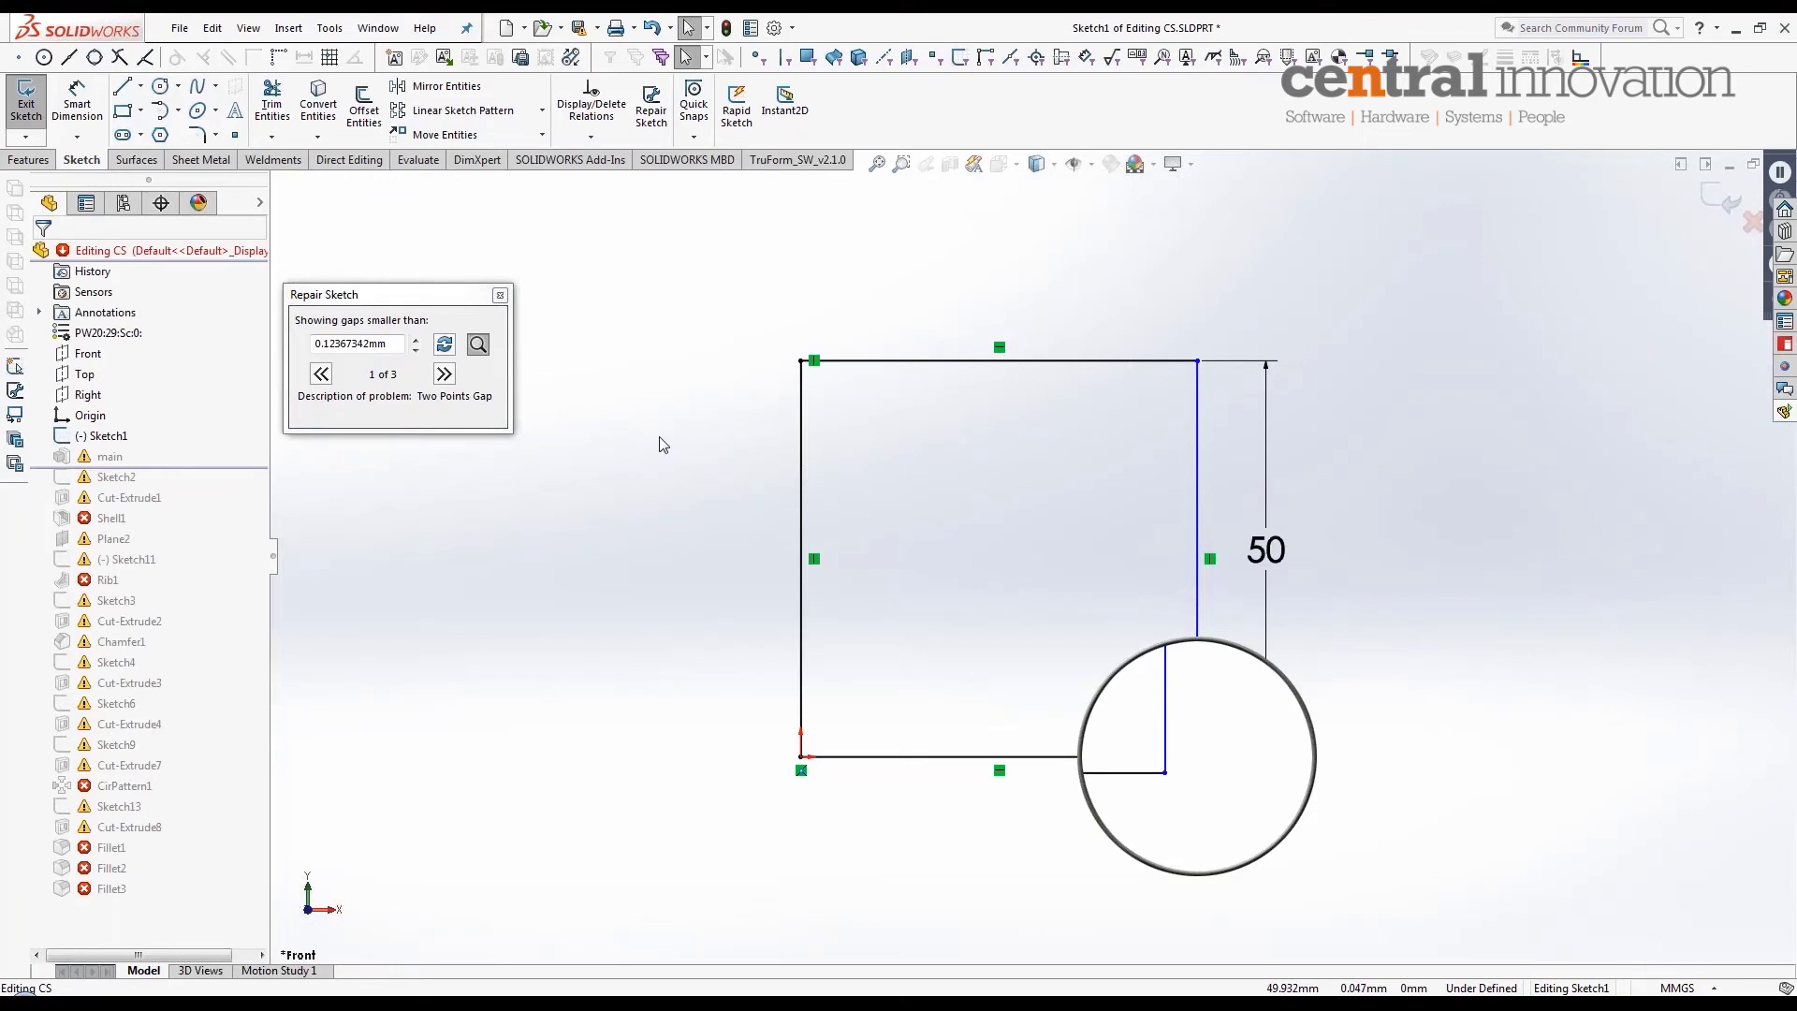
Step: Delete the tiny vertical line at the square's upper-left corner, recheck the sketch for problems, and close Repair Sketch
{"action": "left_click", "coordinate": [445, 374]}
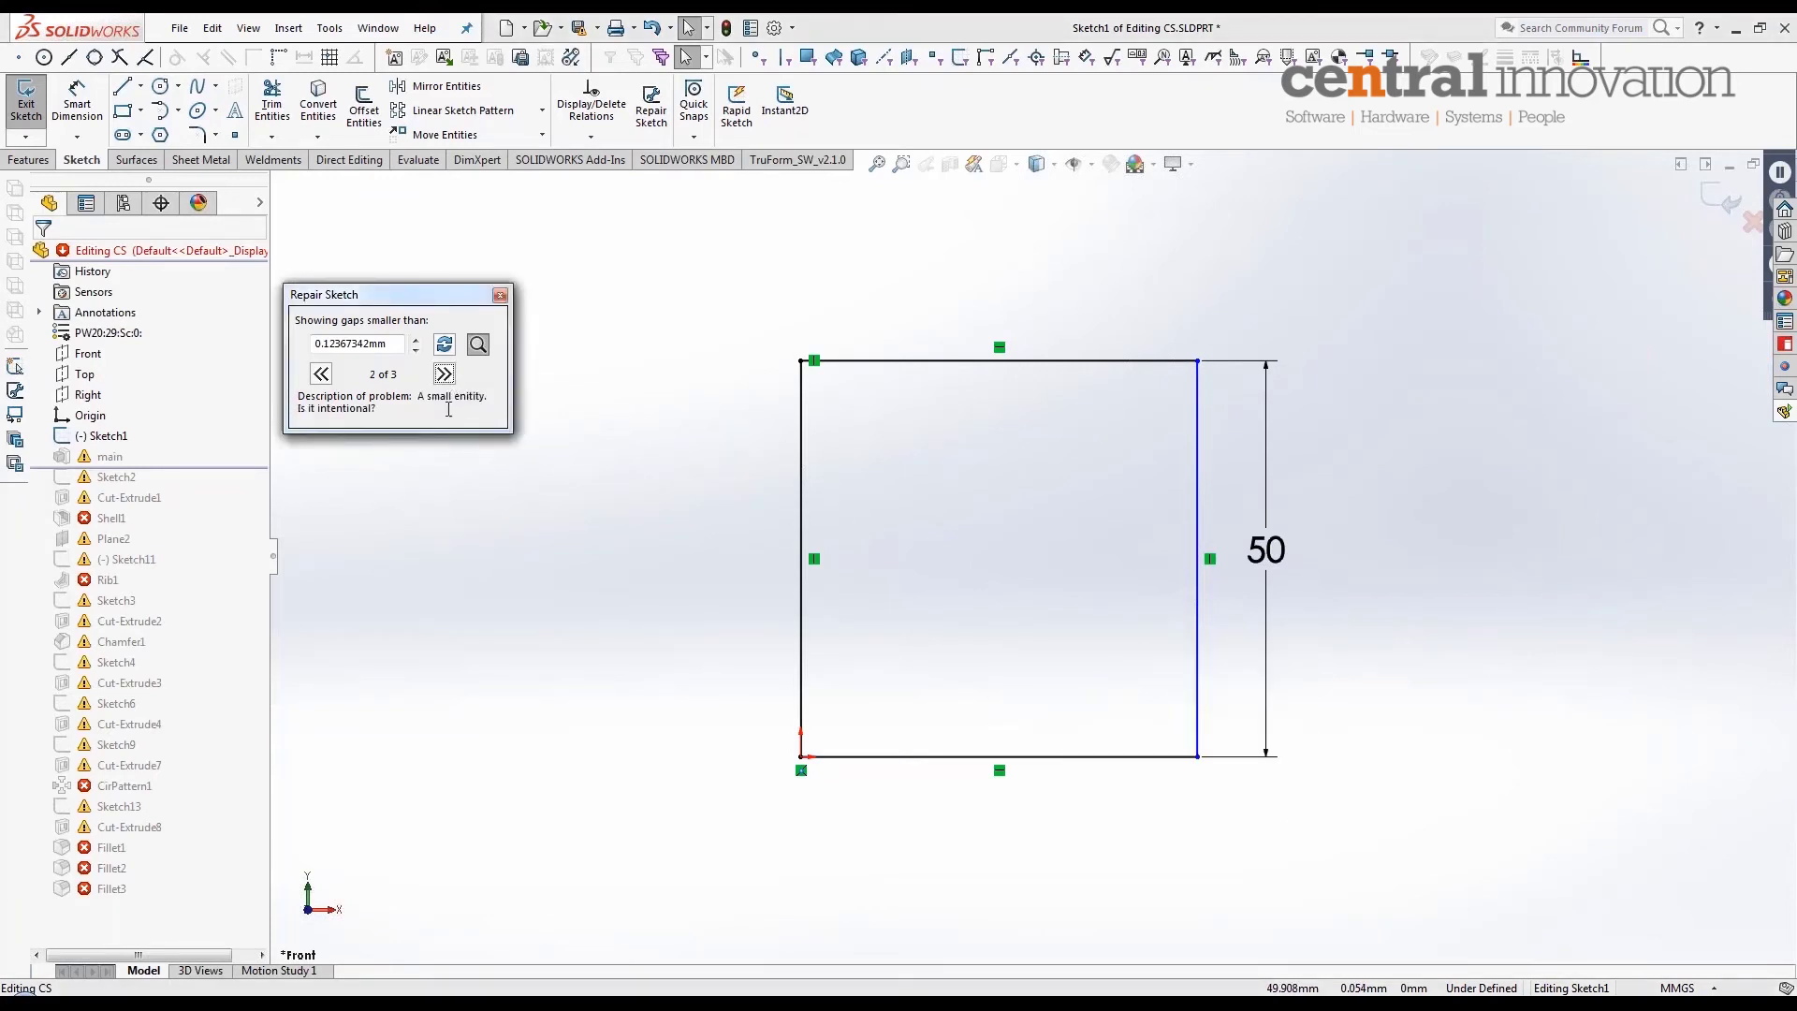
{"action": "left_click", "coordinate": [444, 375]}
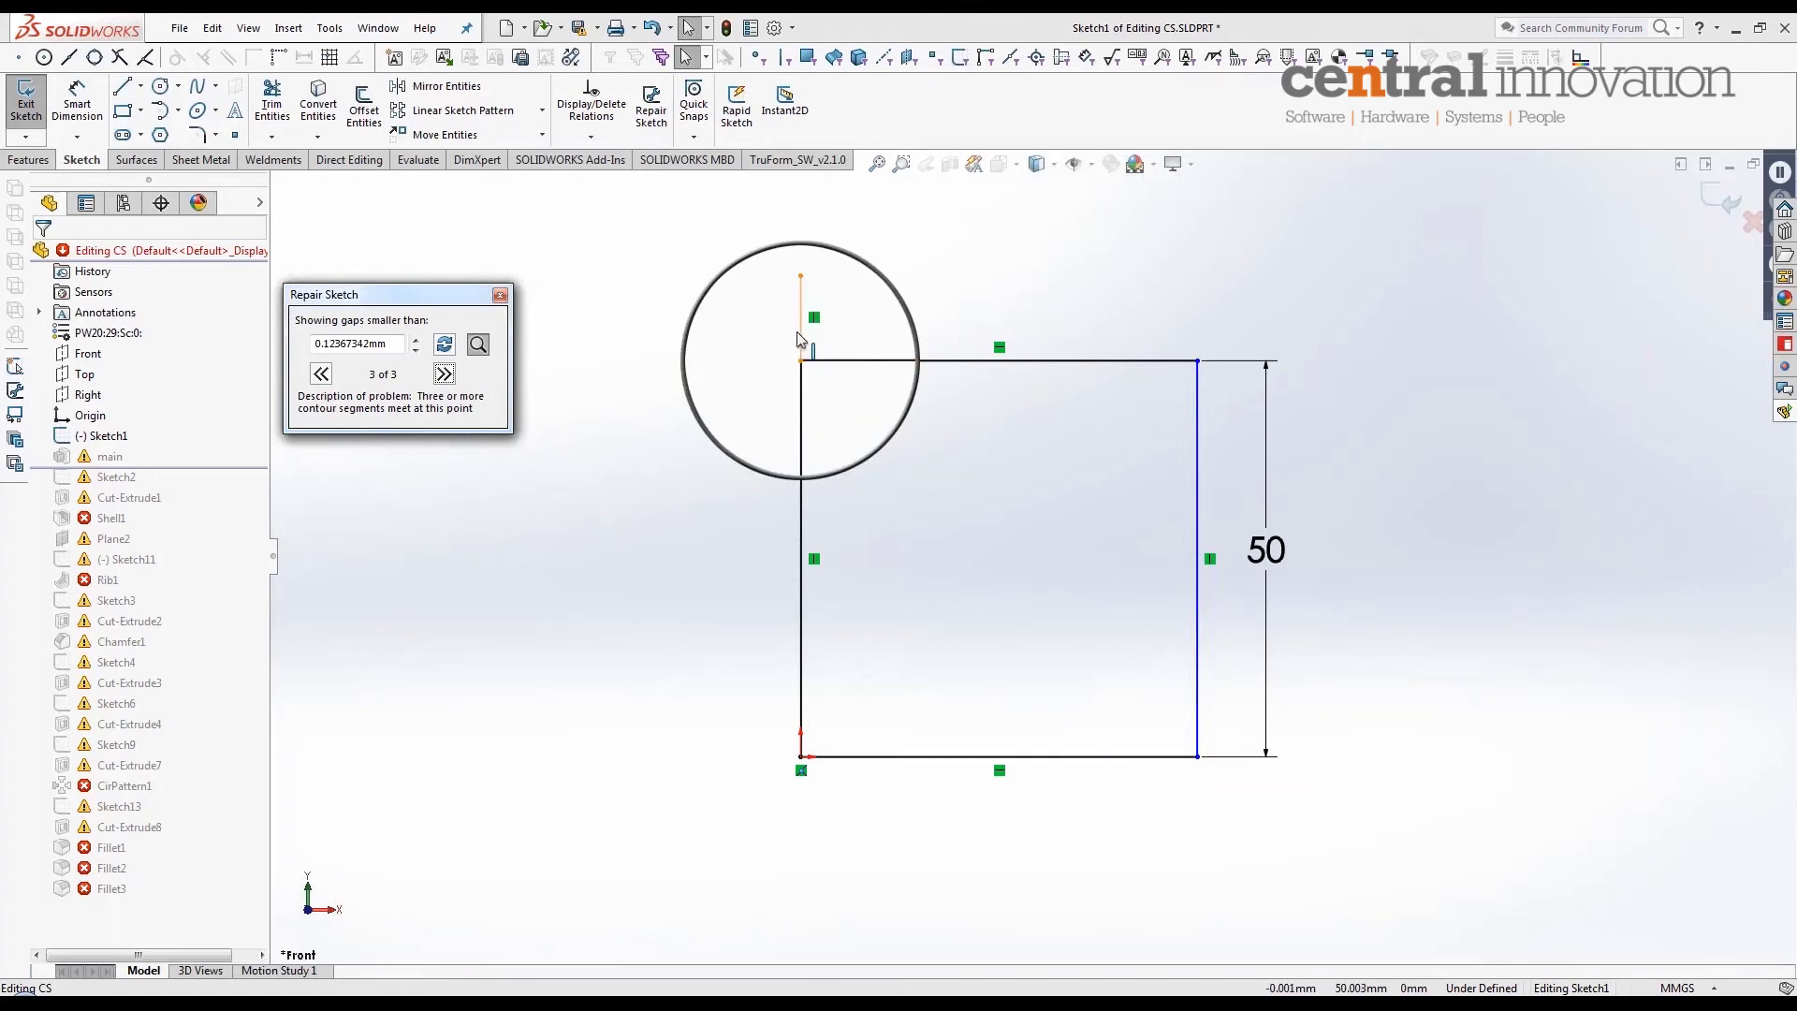
{"action": "left_click", "coordinate": [802, 347]}
{"action": "key", "text": "Delete"}
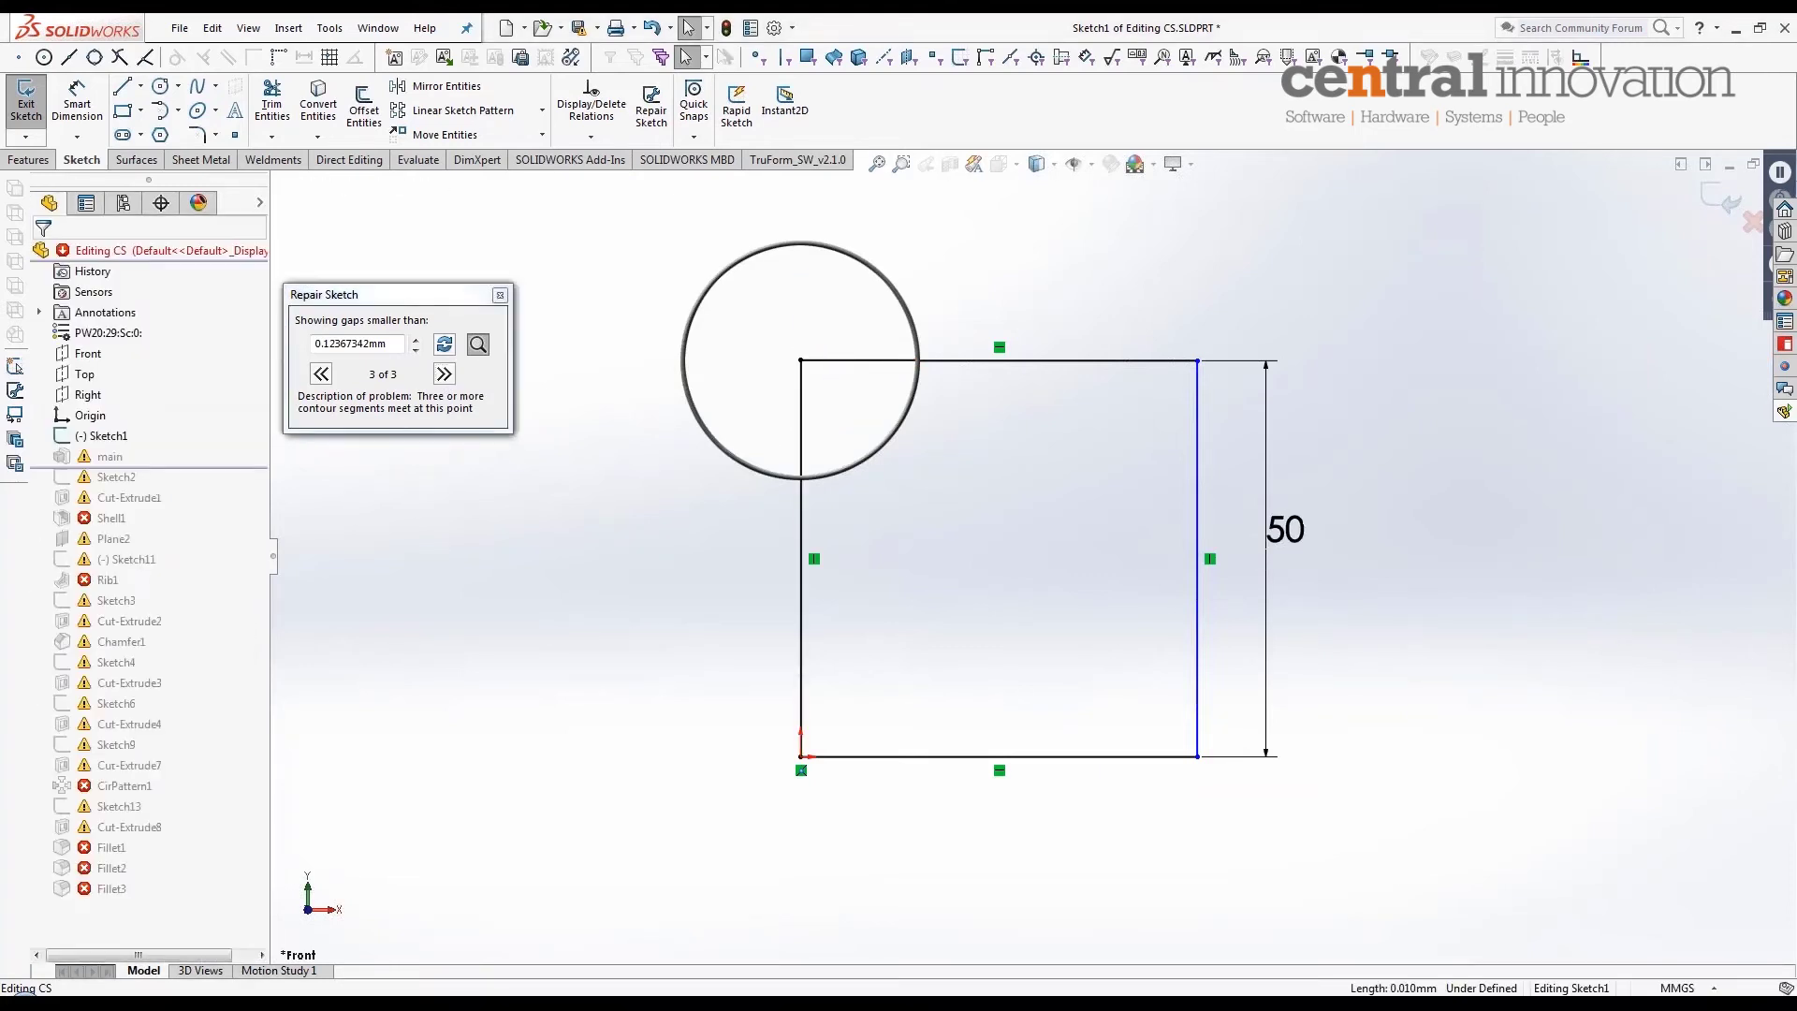
{"action": "left_click", "coordinate": [448, 345]}
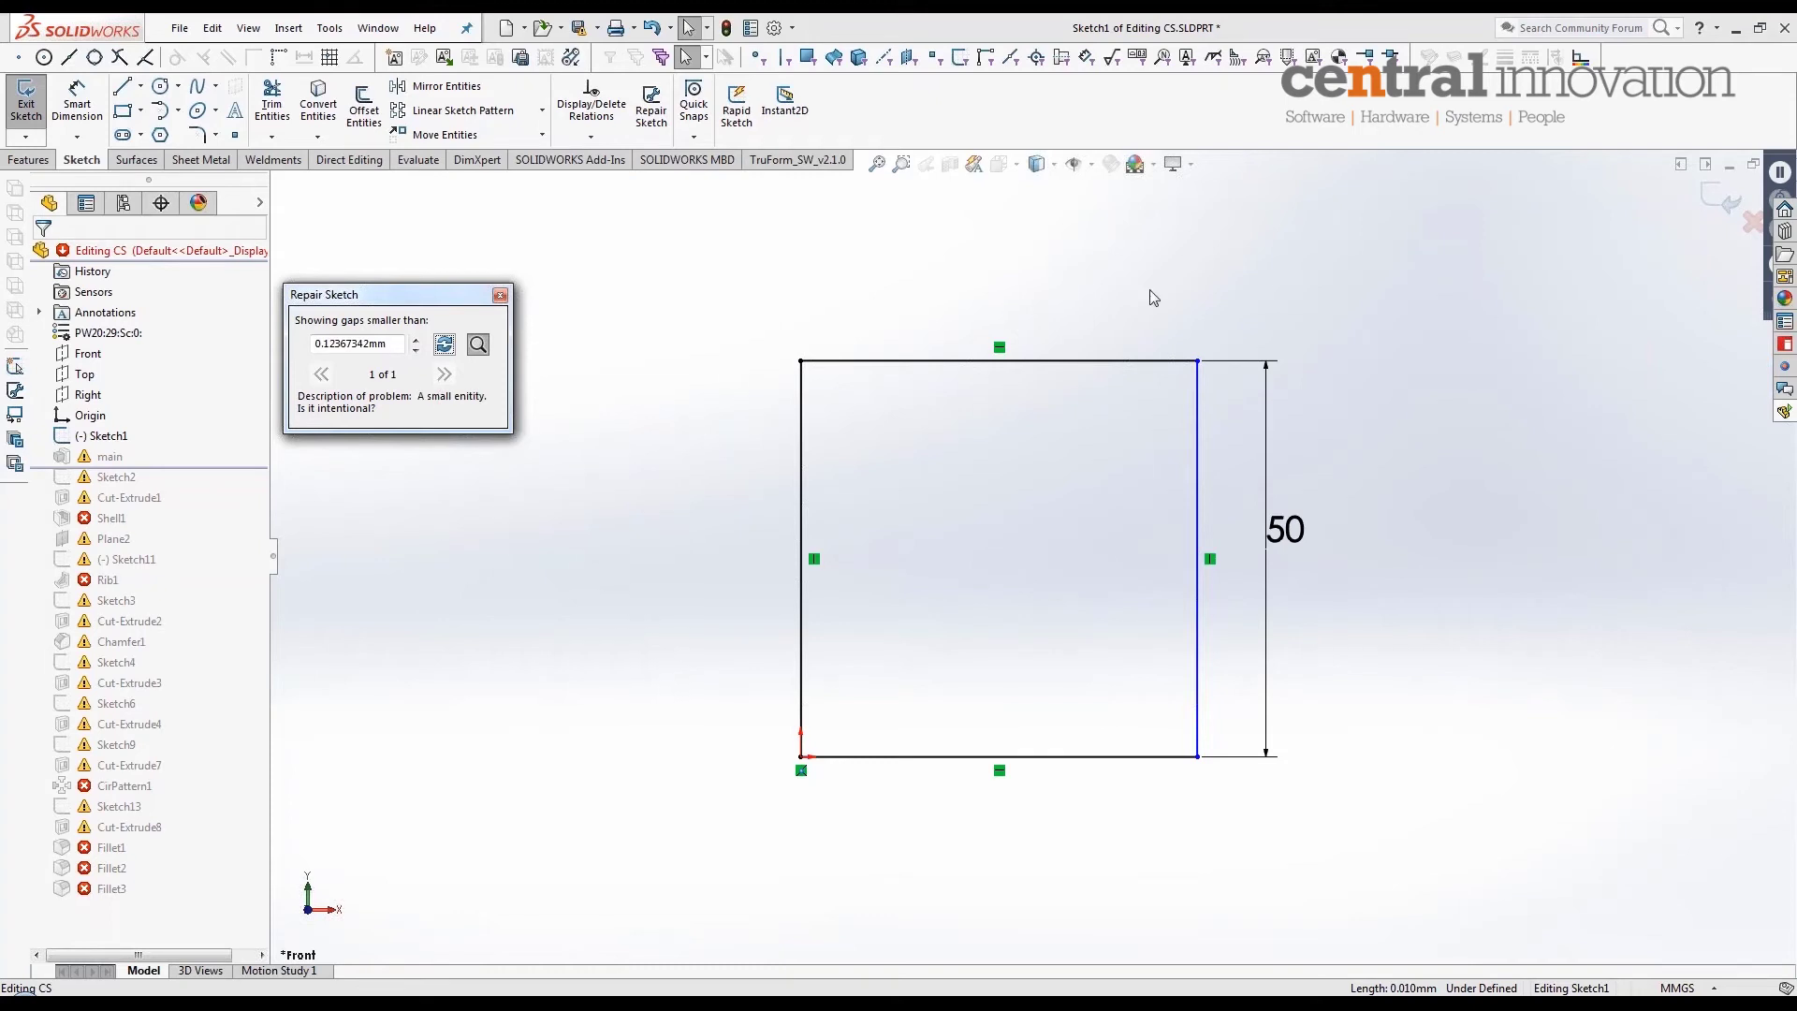
{"action": "left_click", "coordinate": [500, 296]}
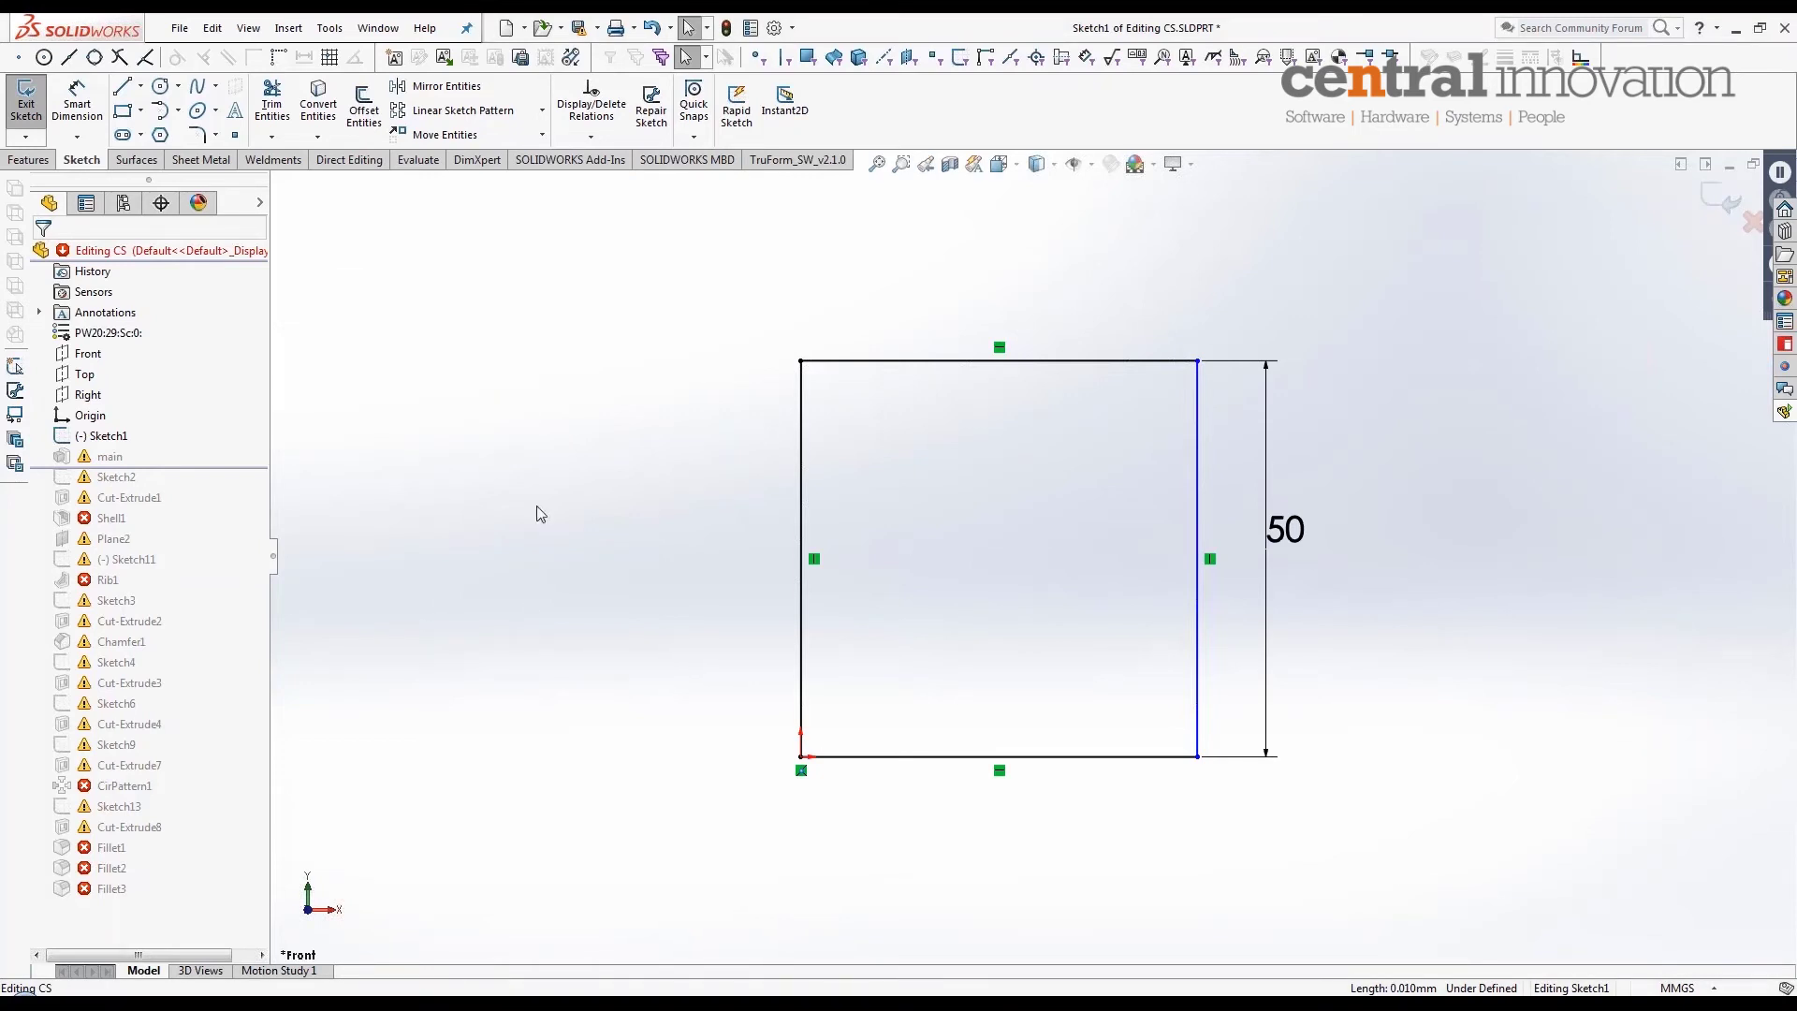
Step: Delete the tiny stray line far above and left of the square, then exit the sketch to rebuild the main feature
{"action": "left_click", "coordinate": [878, 168]}
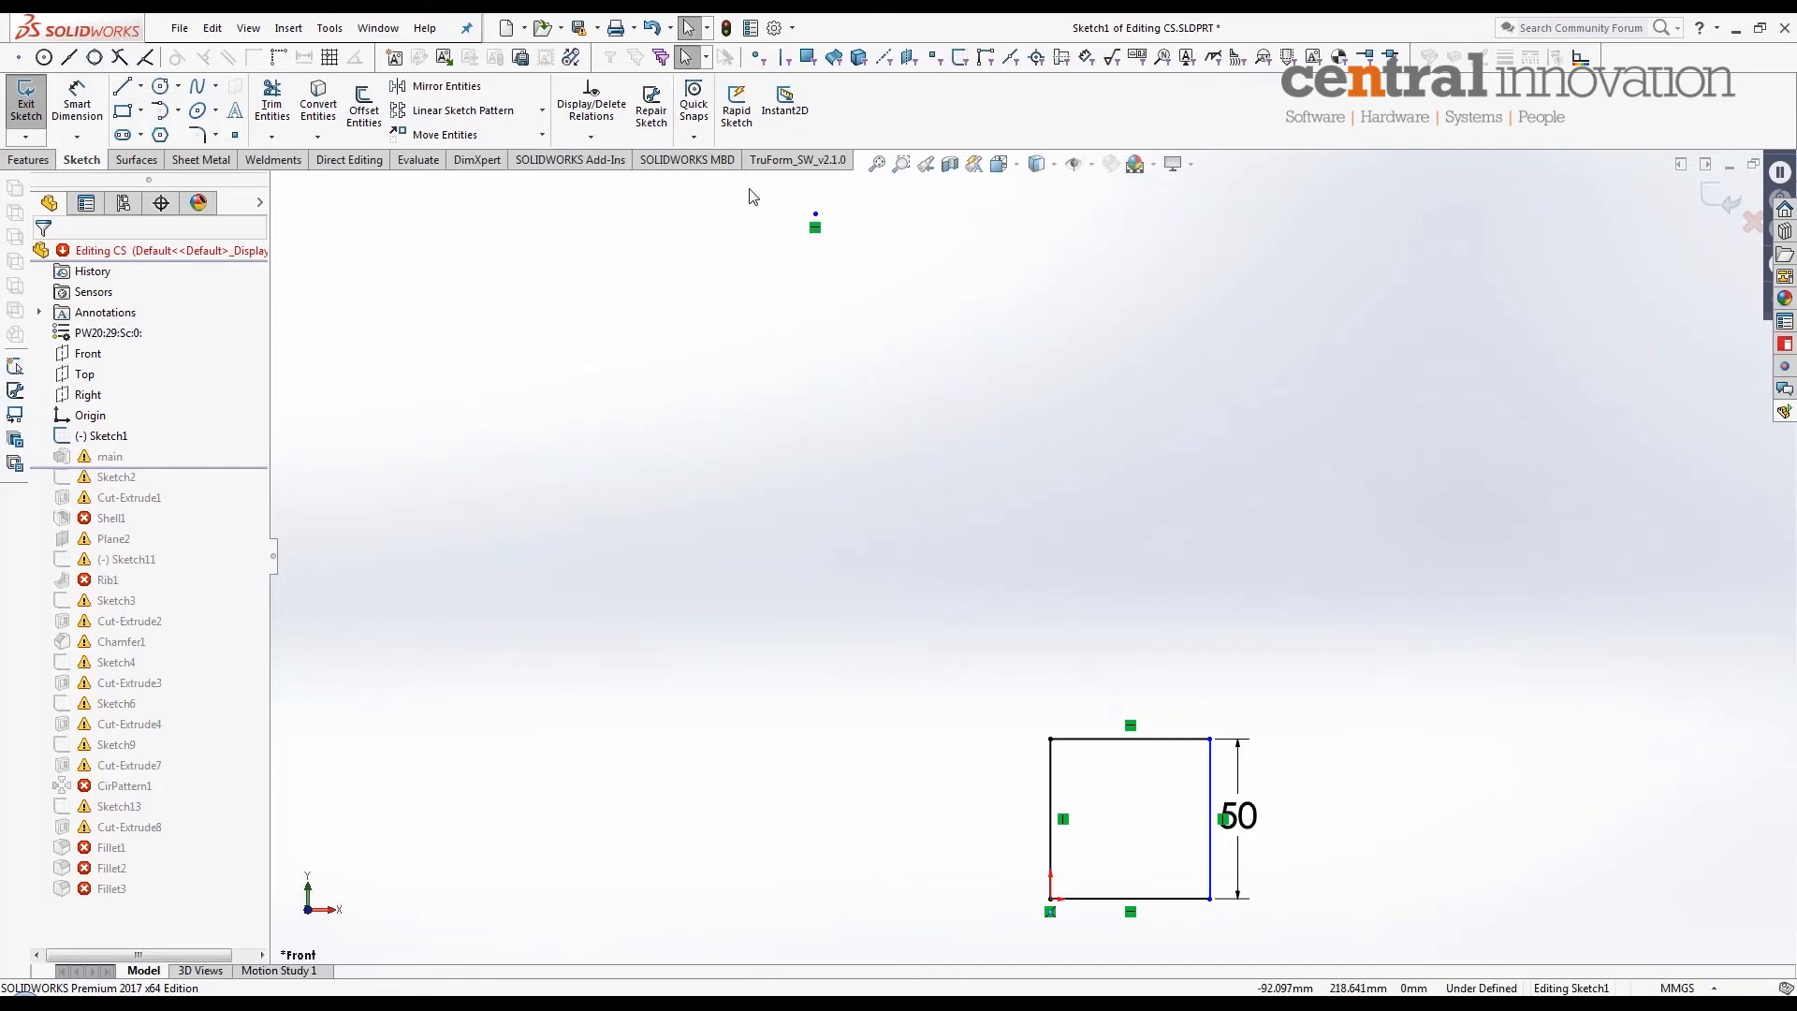
{"action": "left_click_drag", "start_coordinate": [746, 187], "coordinate": [936, 318]}
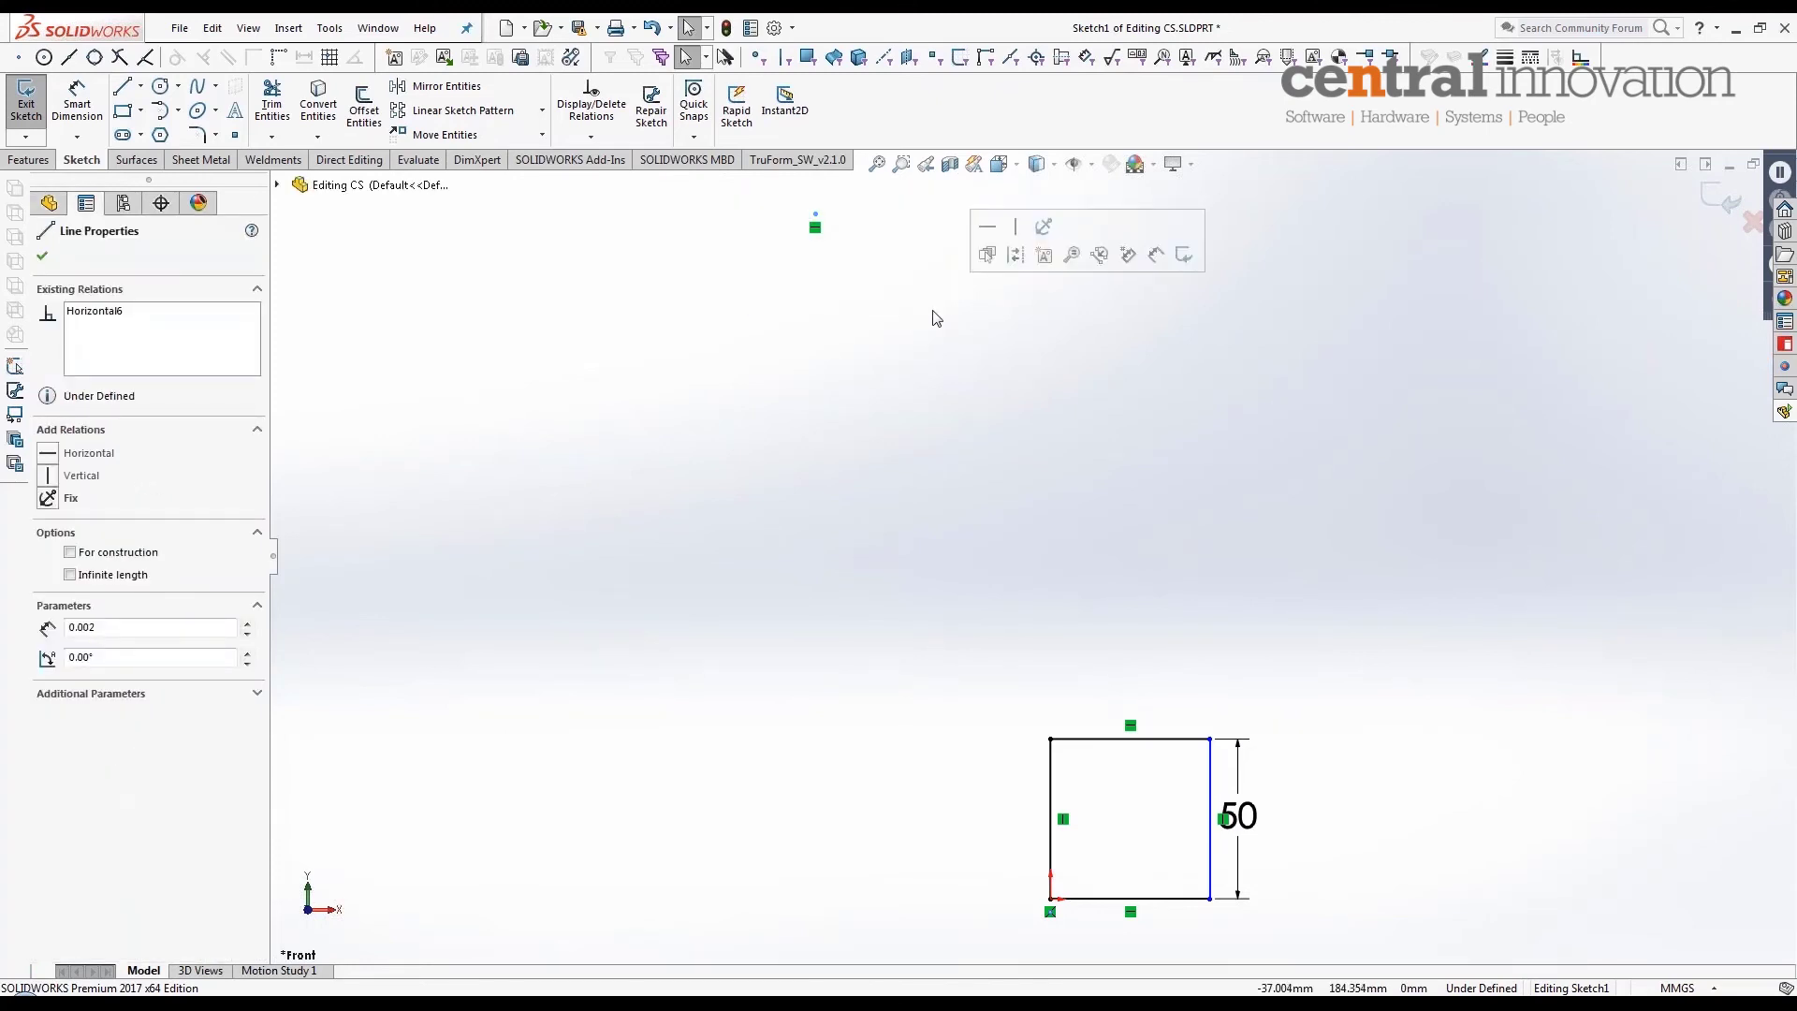
{"action": "left_click", "coordinate": [936, 319]}
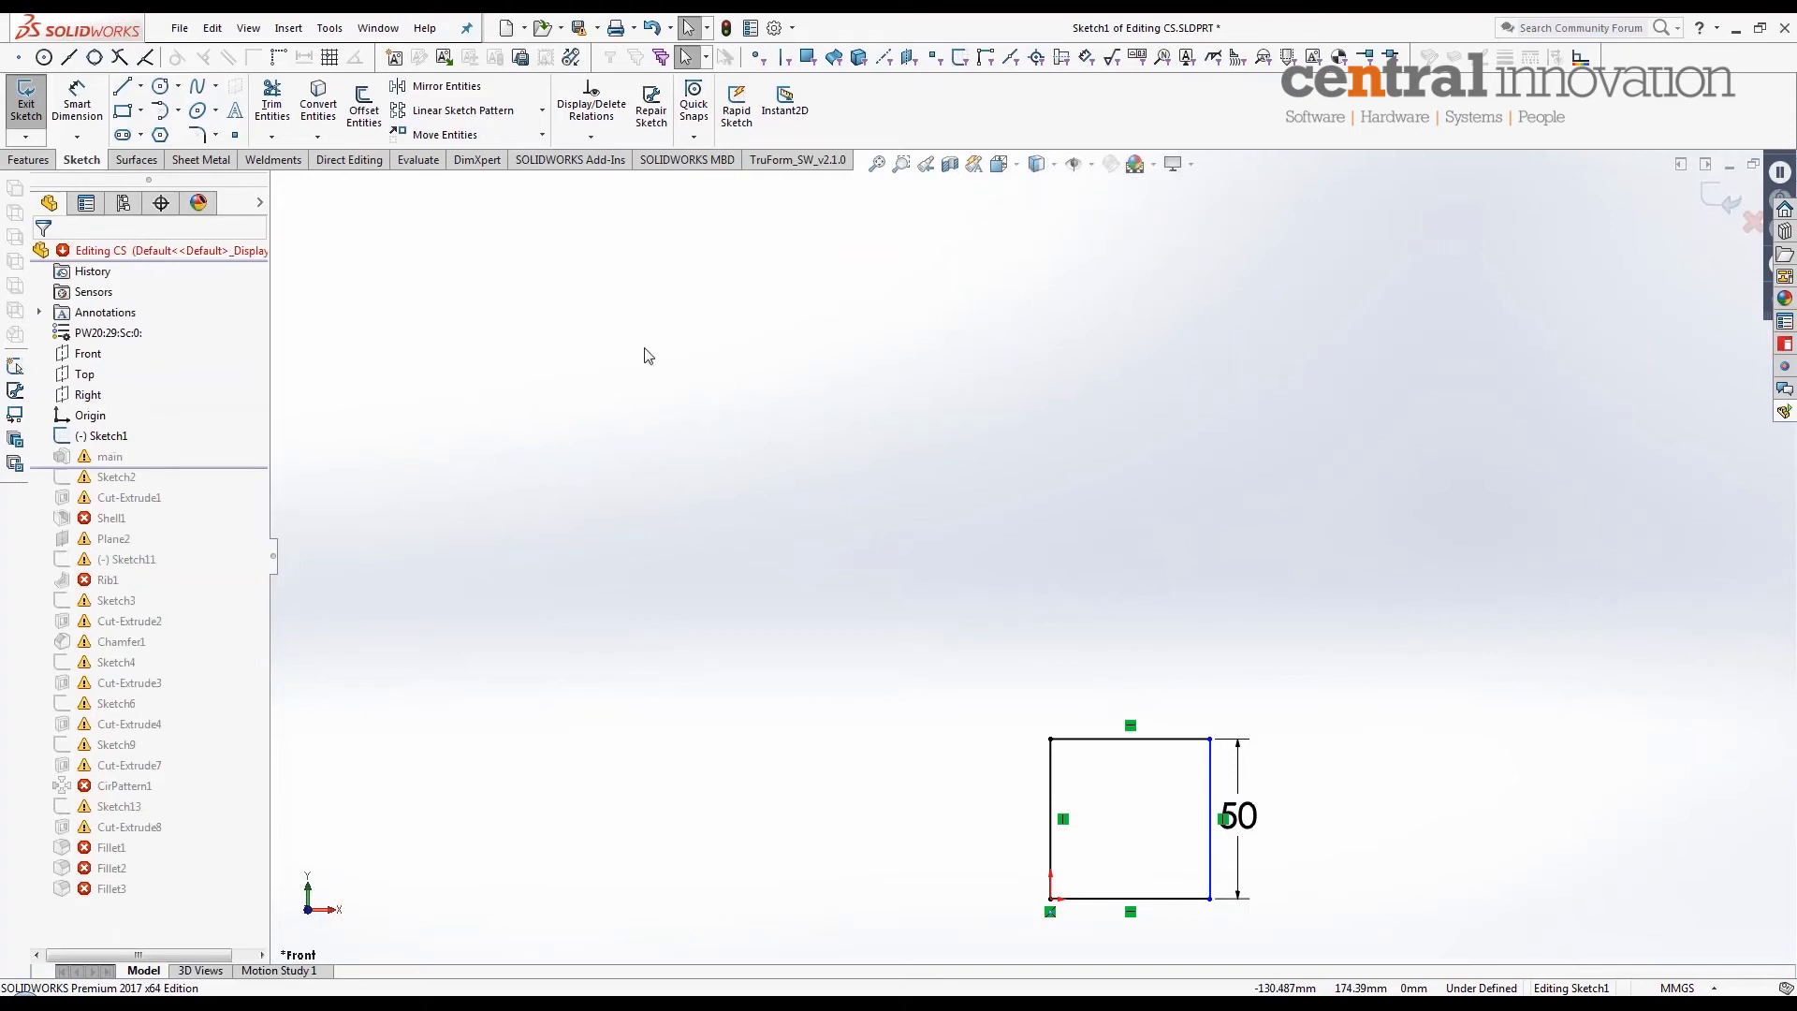
{"action": "left_click", "coordinate": [1721, 202]}
{"action": "middle_click_drag", "start_coordinate": [1132, 869], "coordinate": [1201, 768]}
{"action": "key", "text": "f"}
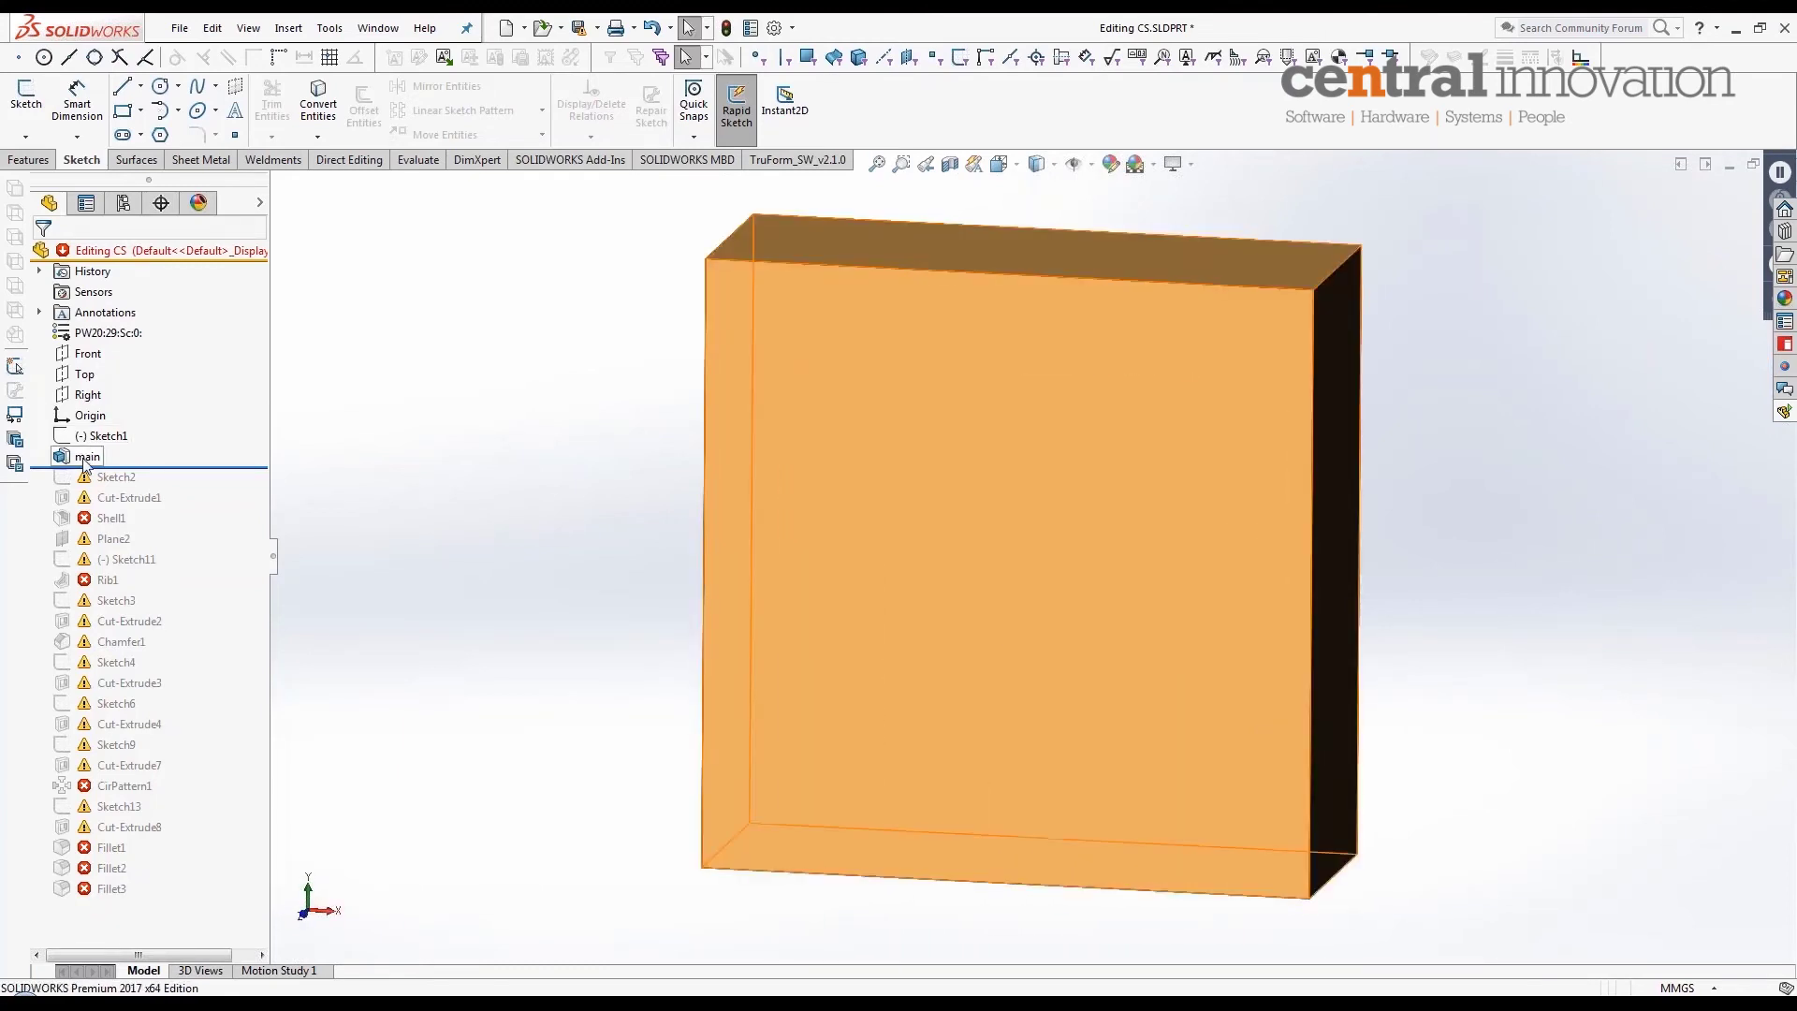
Step: Roll the feature history forward to just after Cut-Extrude1 and show the part in isometric view
{"action": "mouse_move", "coordinate": [86, 463]}
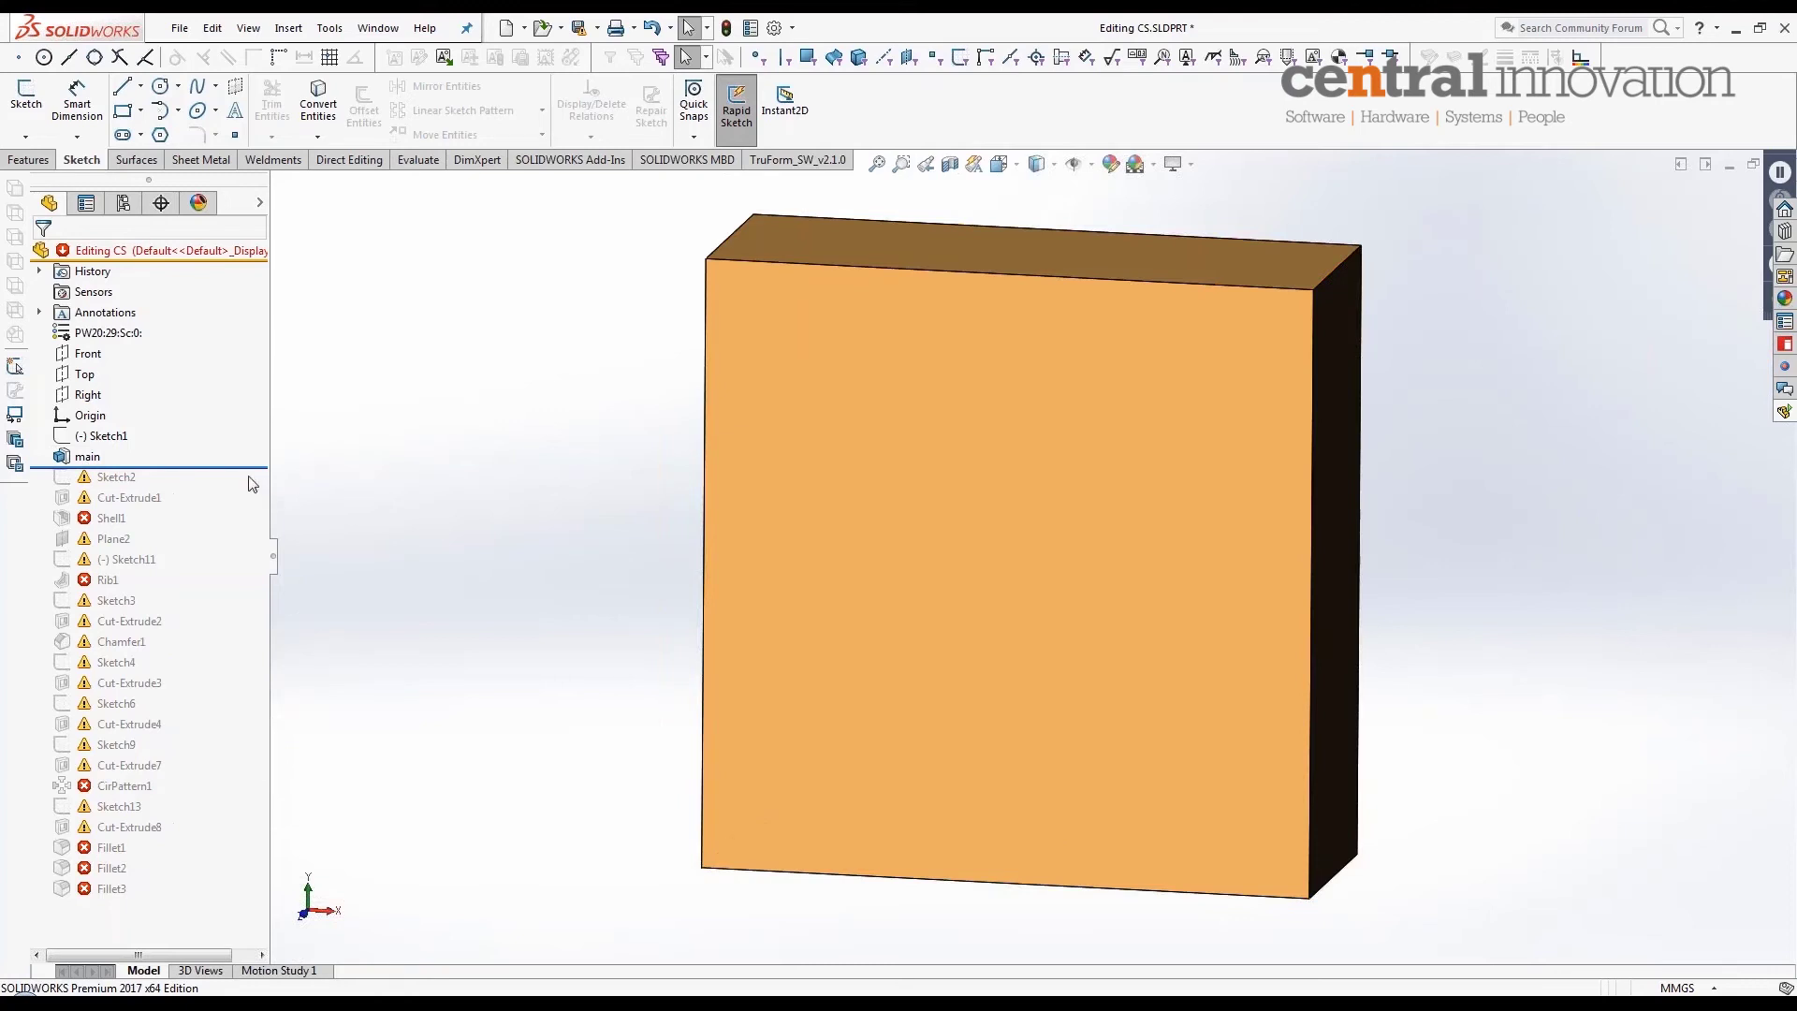
{"action": "left_click_drag", "start_coordinate": [249, 463], "coordinate": [249, 508]}
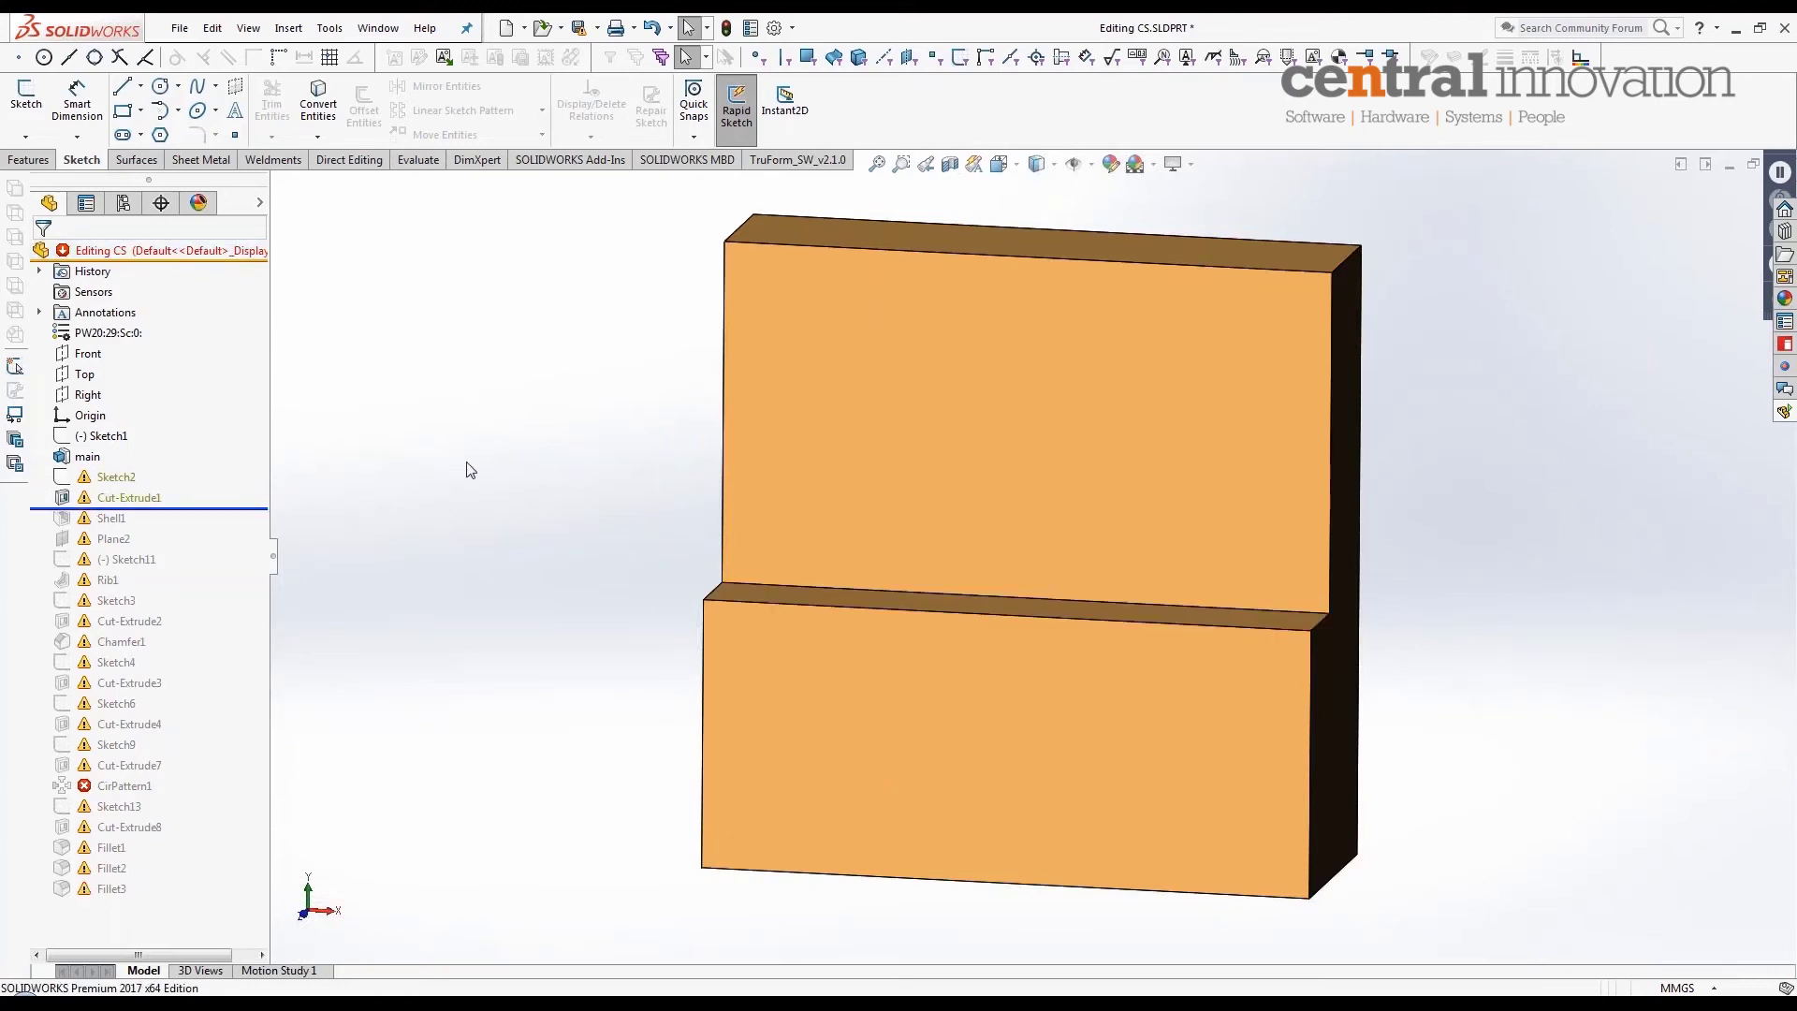
{"action": "key", "text": "ctrl+7"}
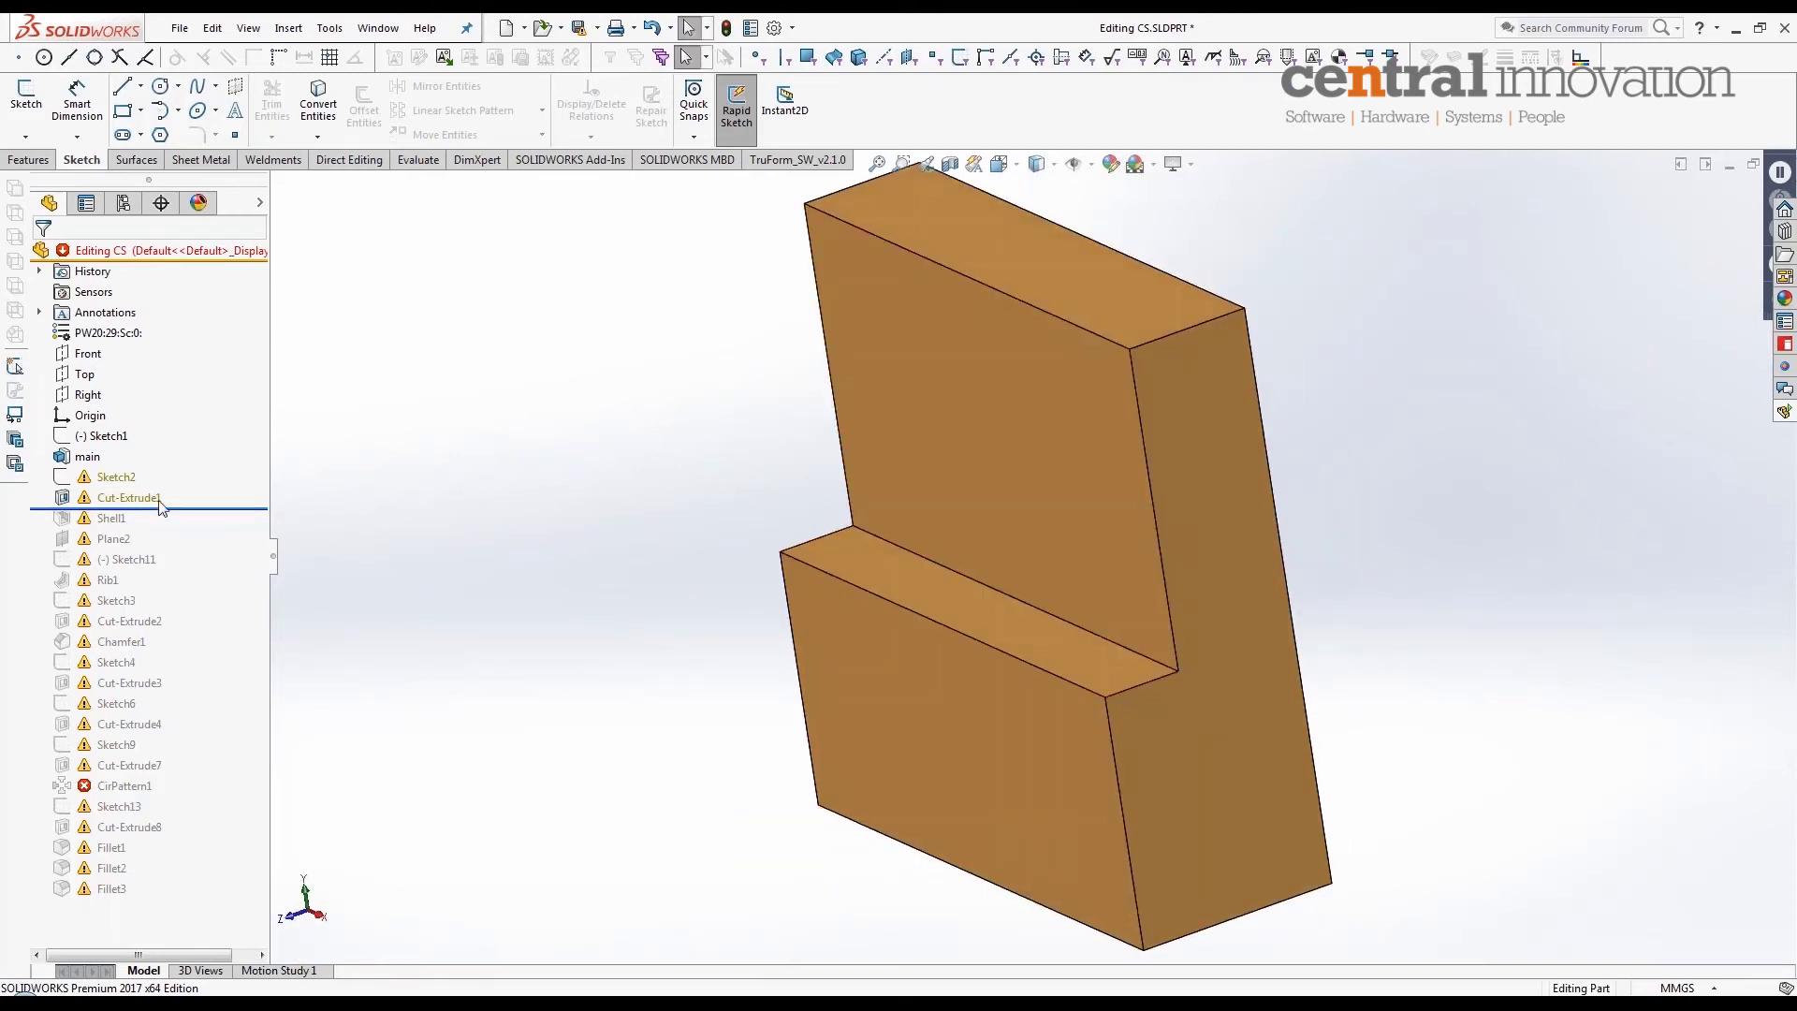
Step: Check what is wrong with Cut-Extrude1 and close the report
{"action": "mouse_move", "coordinate": [145, 511]}
{"action": "right_click", "coordinate": [83, 499]}
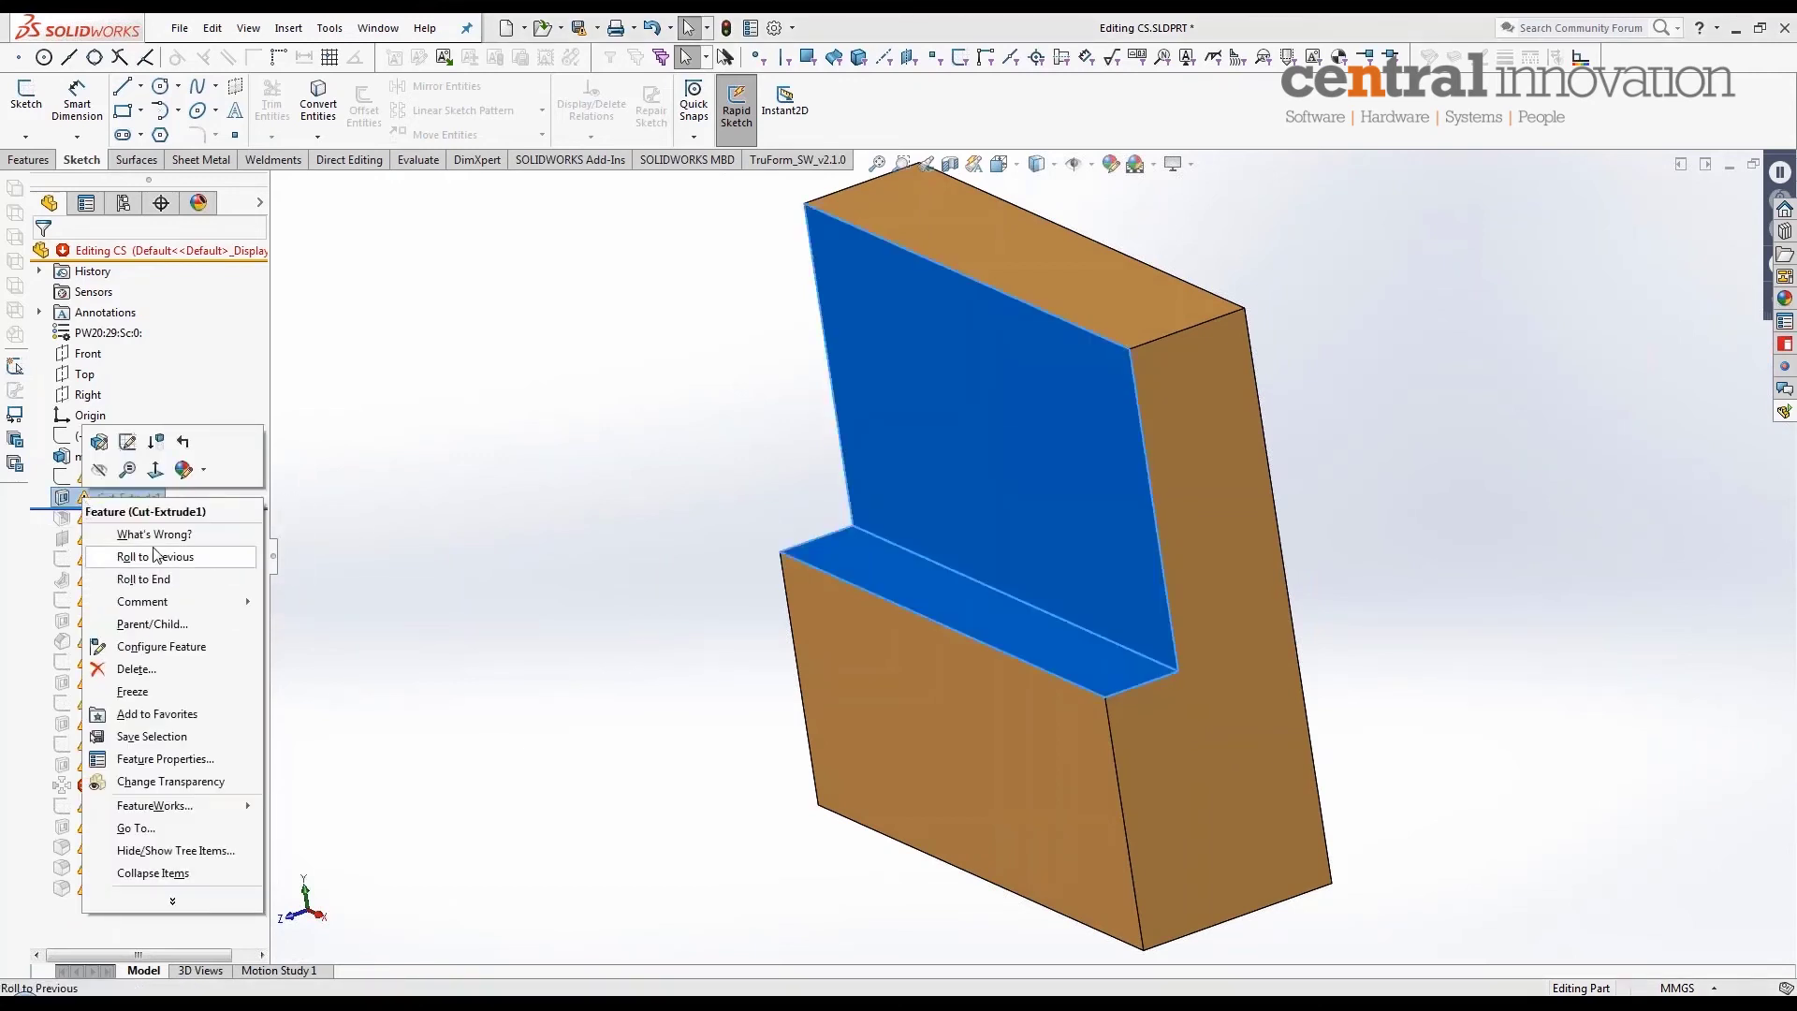
{"action": "left_click", "coordinate": [192, 532]}
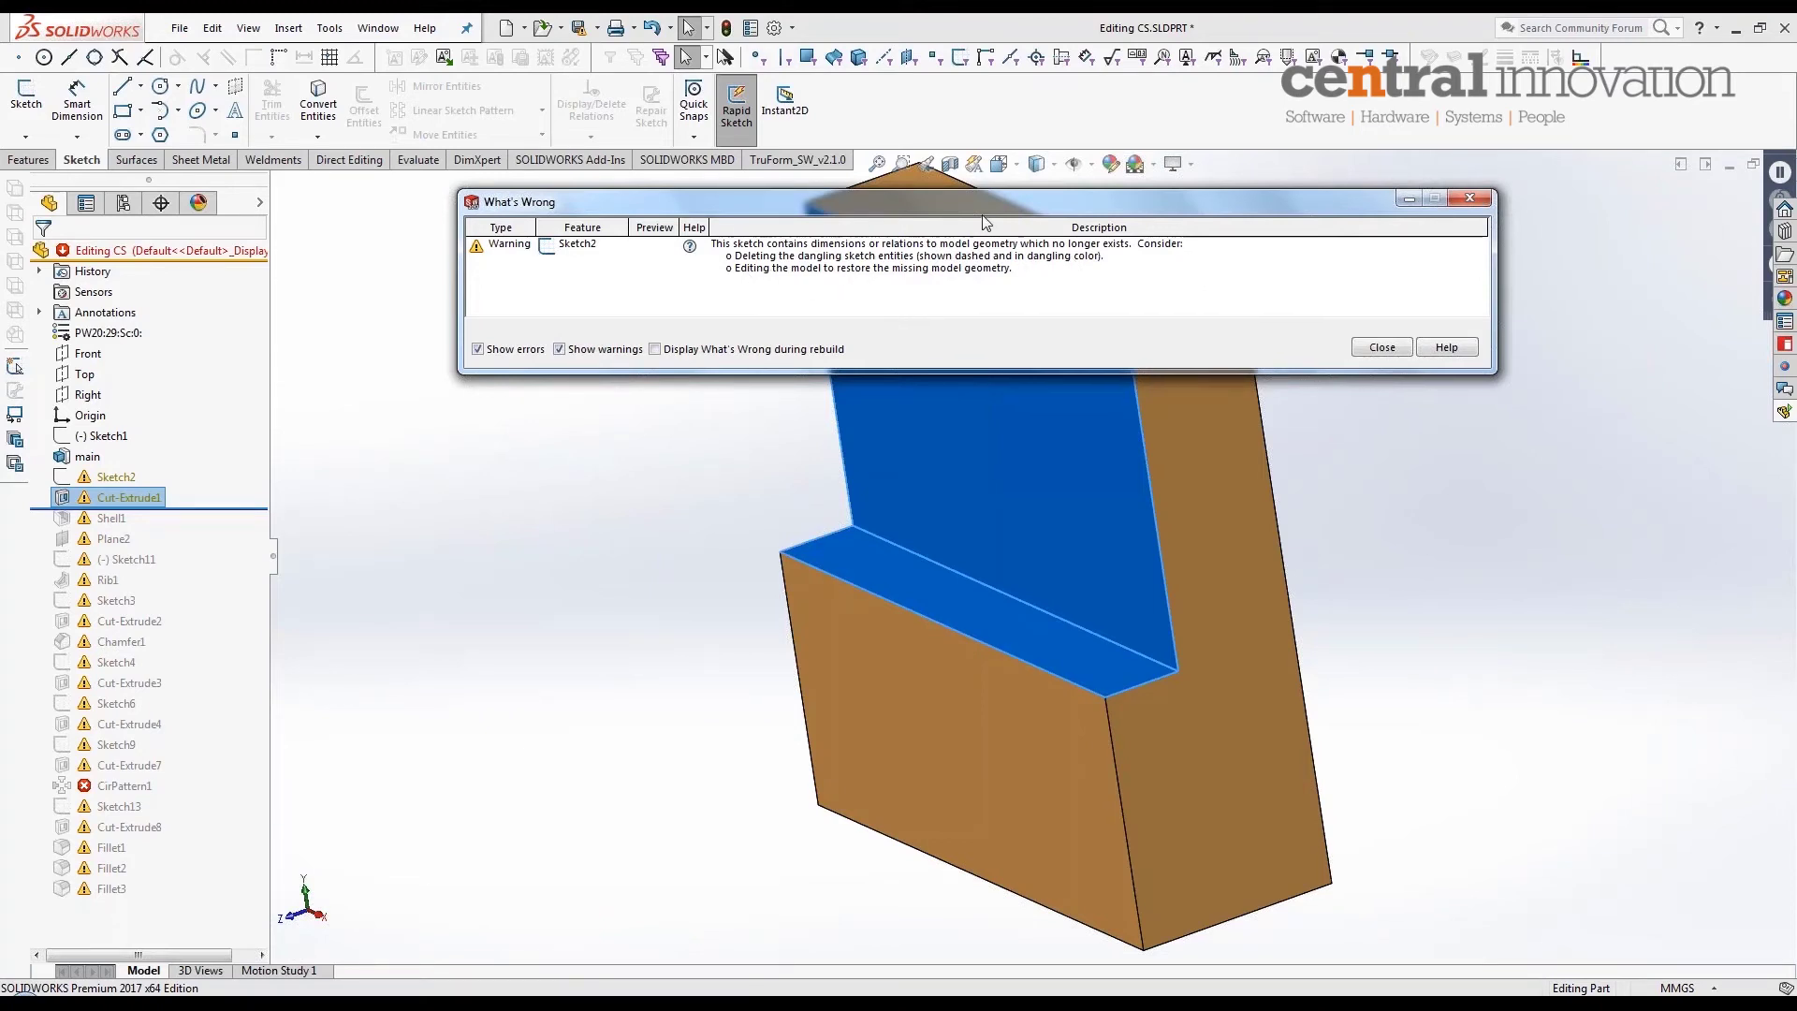
{"action": "left_click_drag", "start_coordinate": [974, 211], "coordinate": [971, 248]}
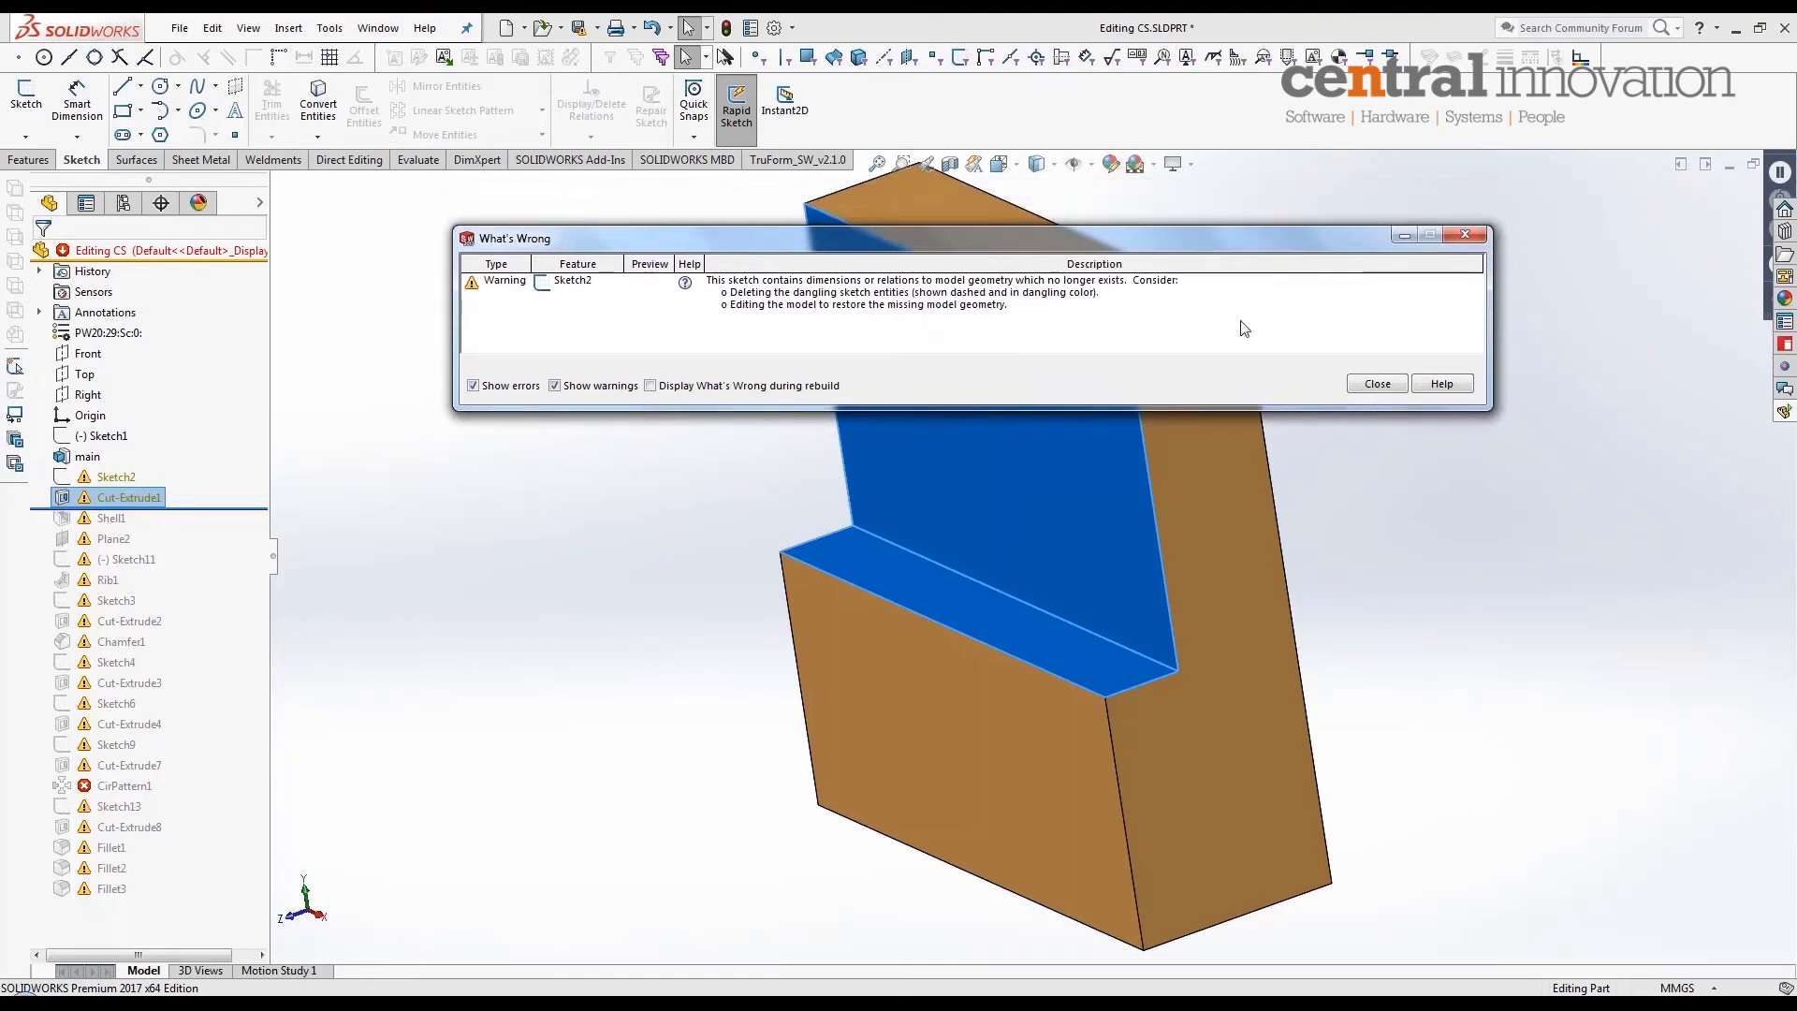
{"action": "left_click", "coordinate": [1466, 236]}
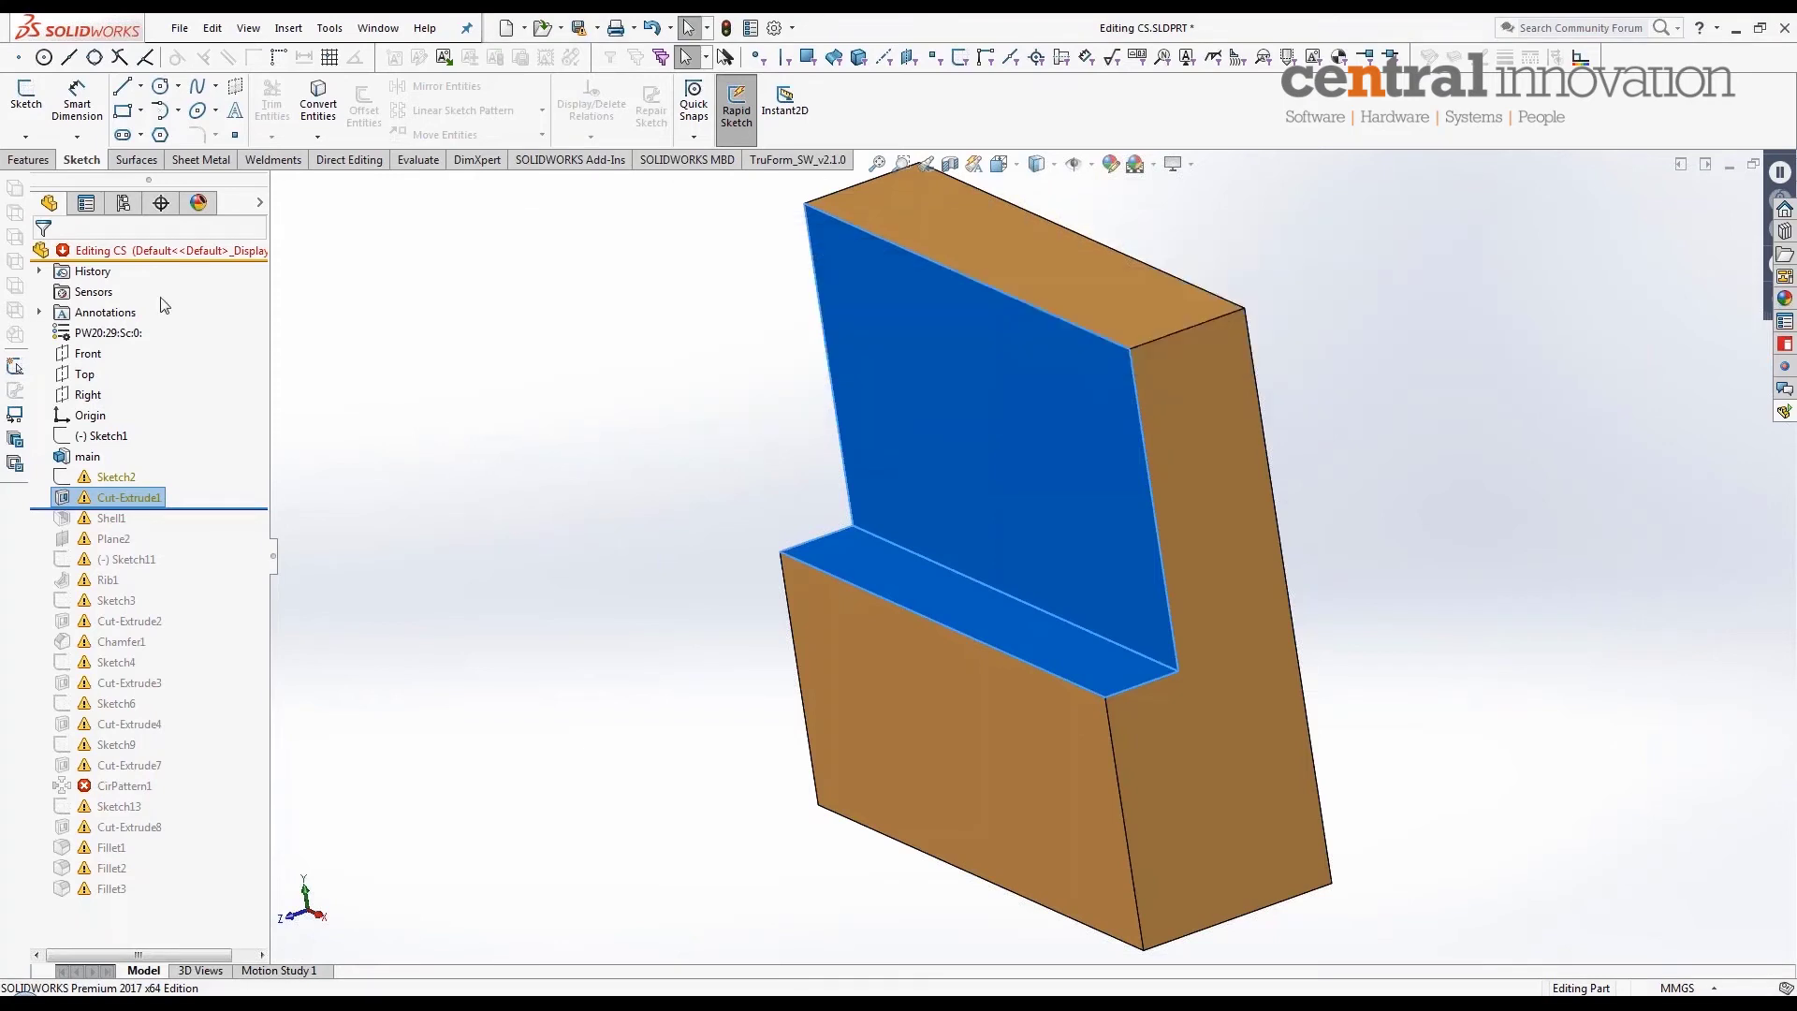
Step: Open the sketch of Cut-Extrude1 for editing and examine its upper line relative to the block's top edge
{"action": "right_click", "coordinate": [132, 489]}
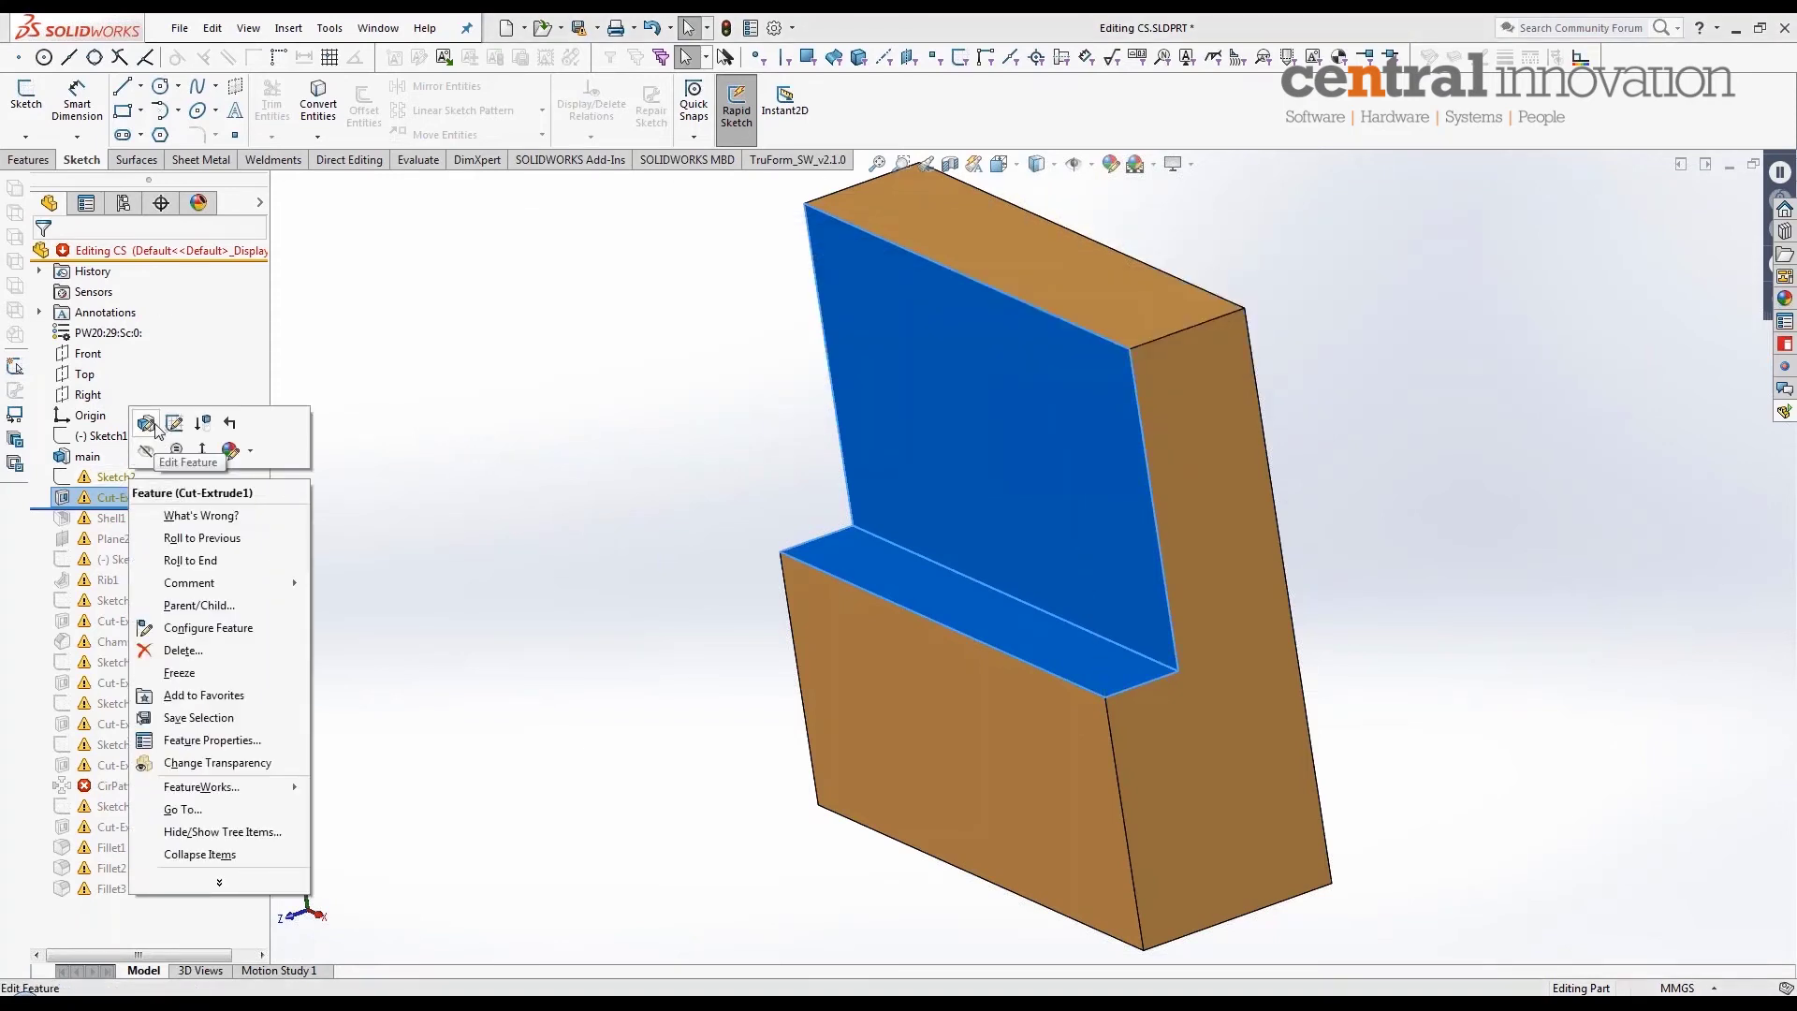
{"action": "left_click", "coordinate": [175, 424]}
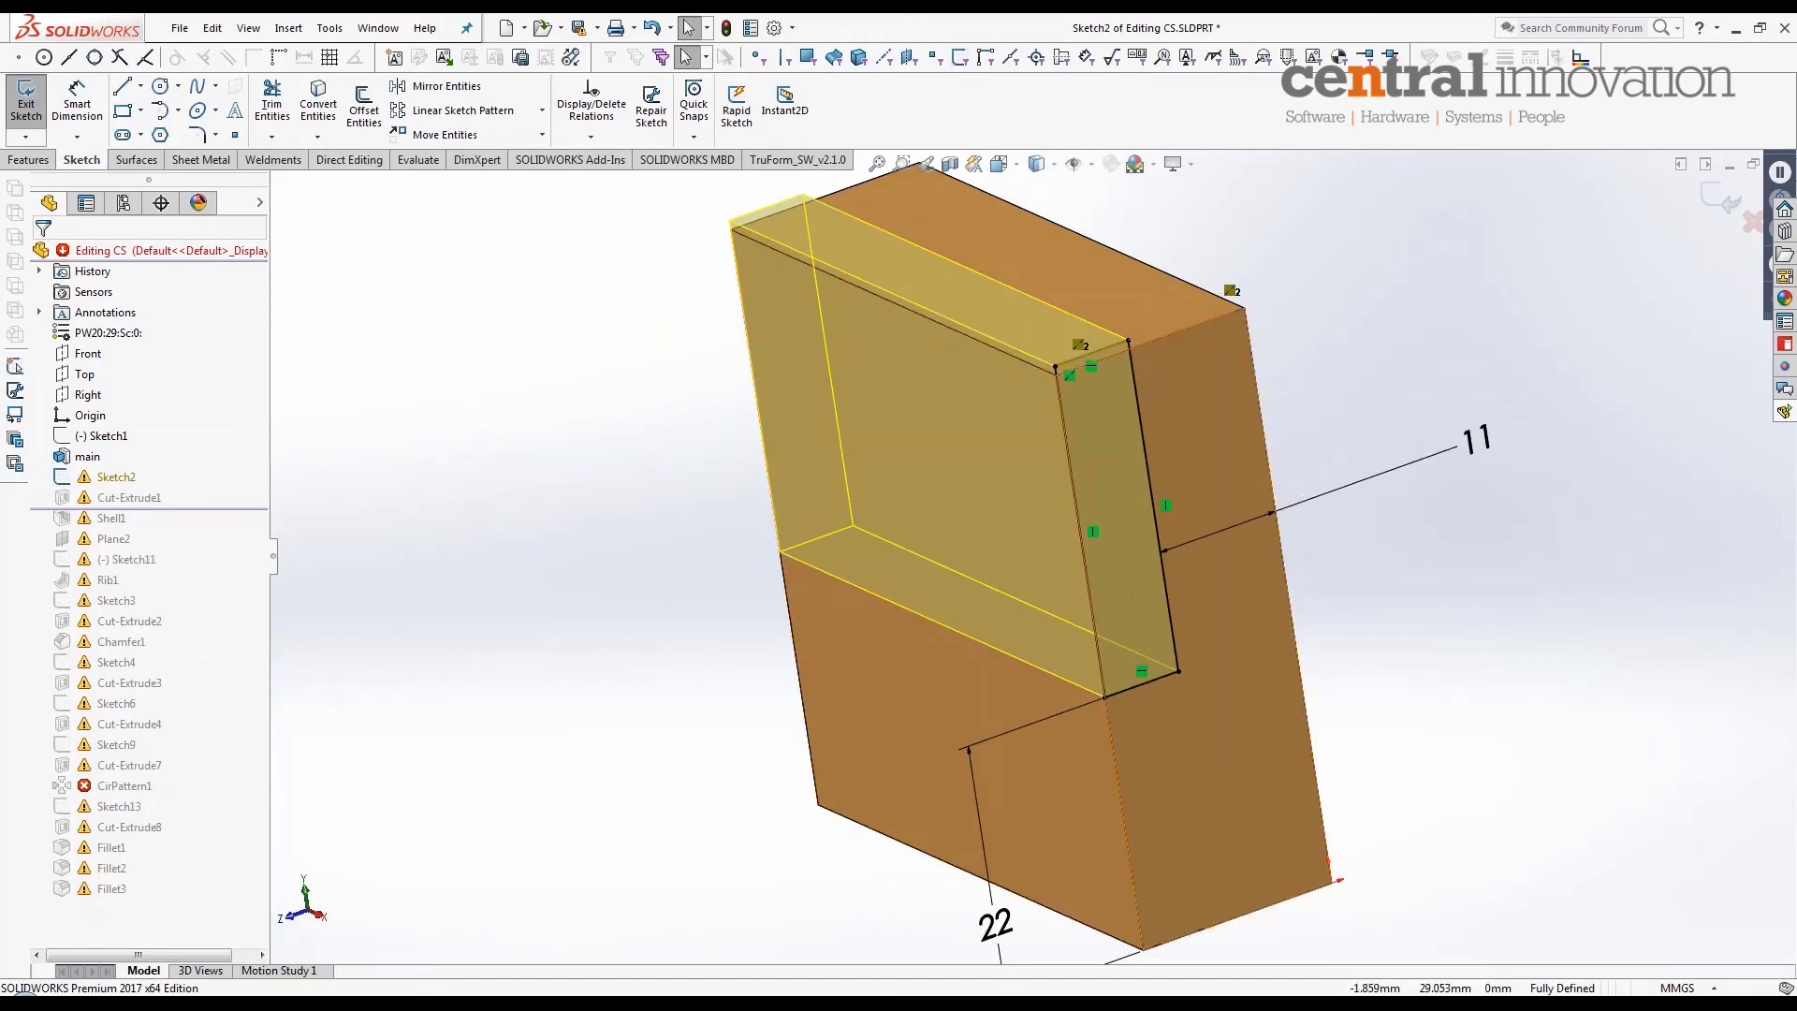
{"action": "mouse_move", "coordinate": [1034, 557]}
{"action": "middle_mouse_down"}
{"action": "mouse_move", "coordinate": [1015, 522]}
{"action": "mouse_move", "coordinate": [1100, 706]}
{"action": "mouse_move", "coordinate": [1081, 789]}
{"action": "middle_mouse_up"}
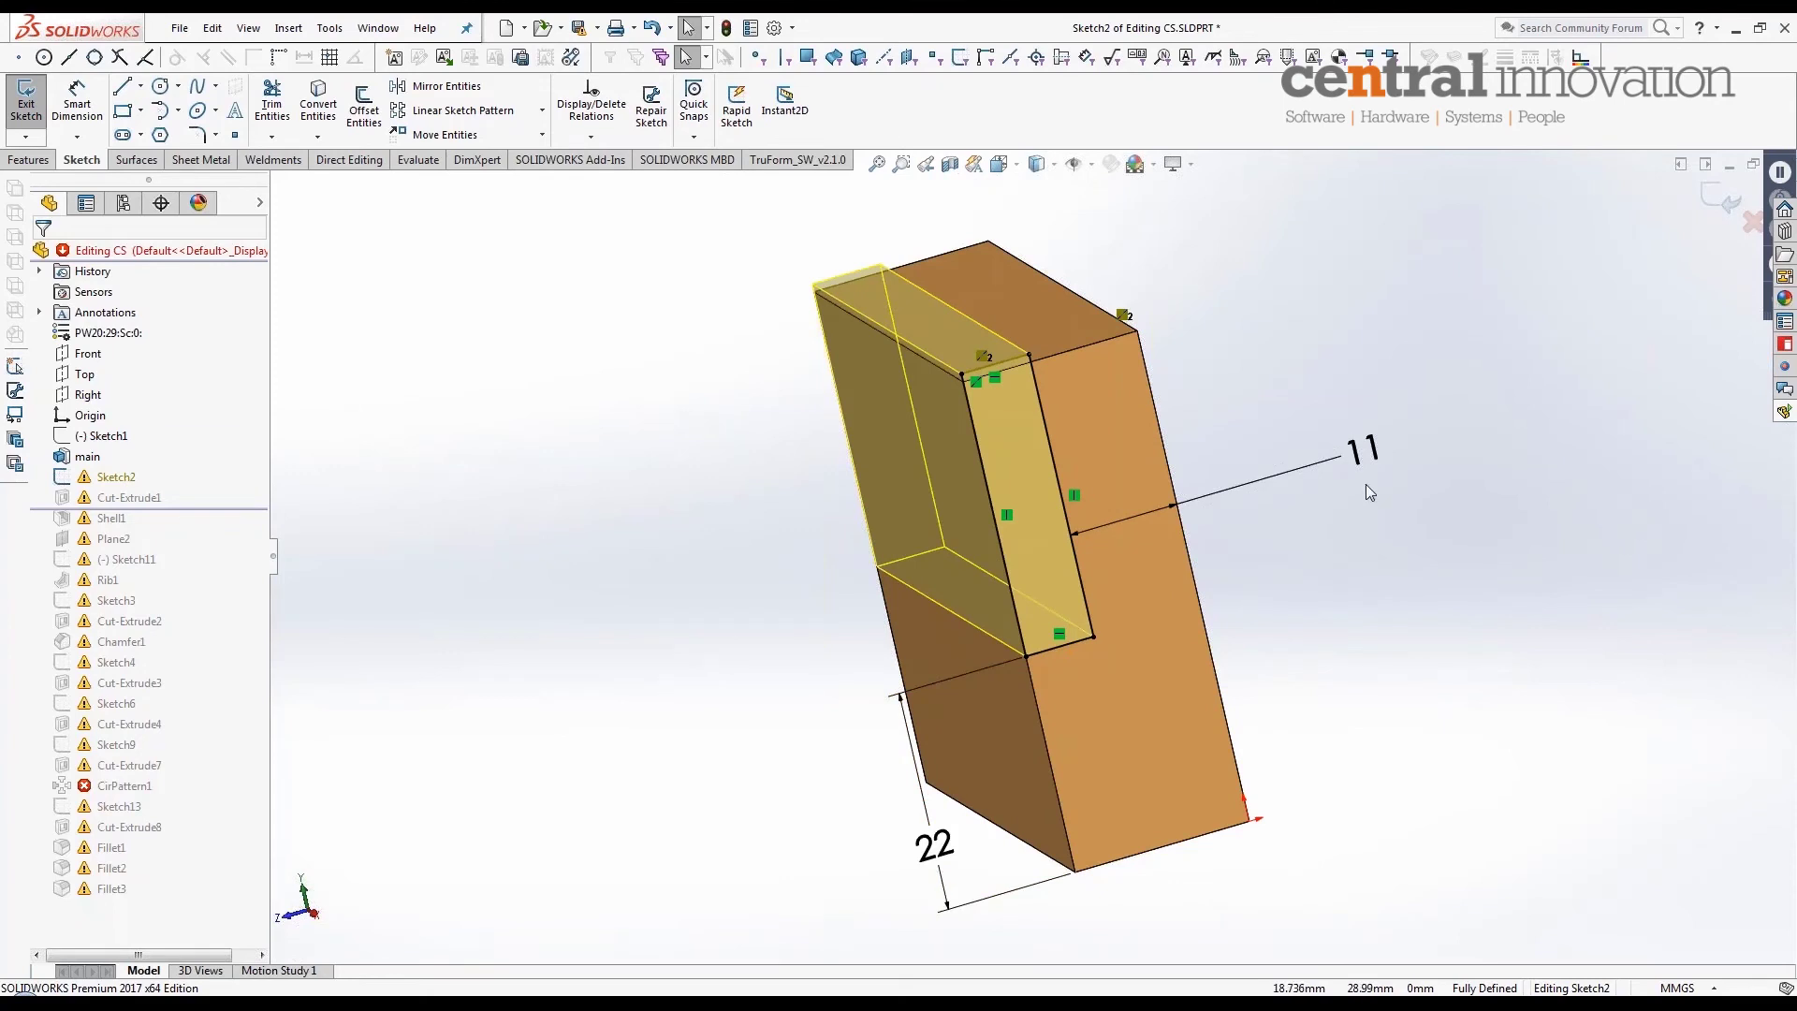
{"action": "scroll", "coordinate": [1030, 632], "scroll_direction": "down", "scroll_amount": 3}
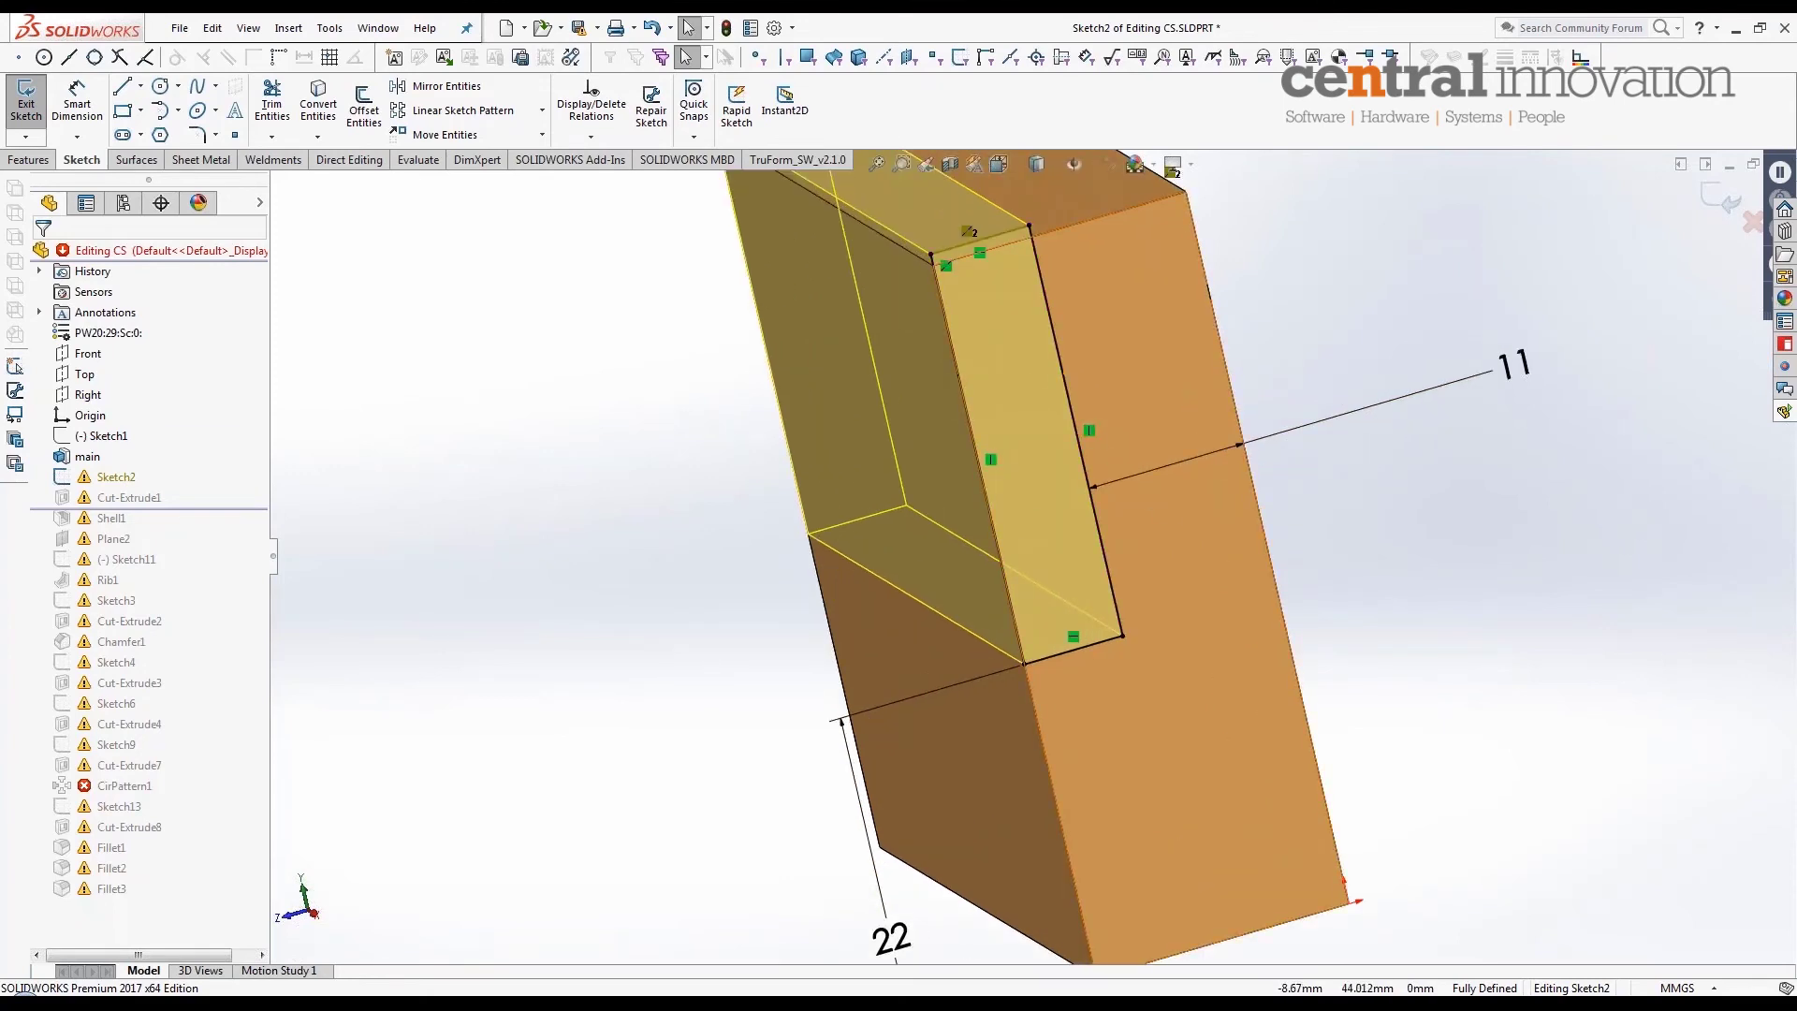
{"action": "scroll", "coordinate": [1029, 204], "scroll_direction": "down", "scroll_amount": 2}
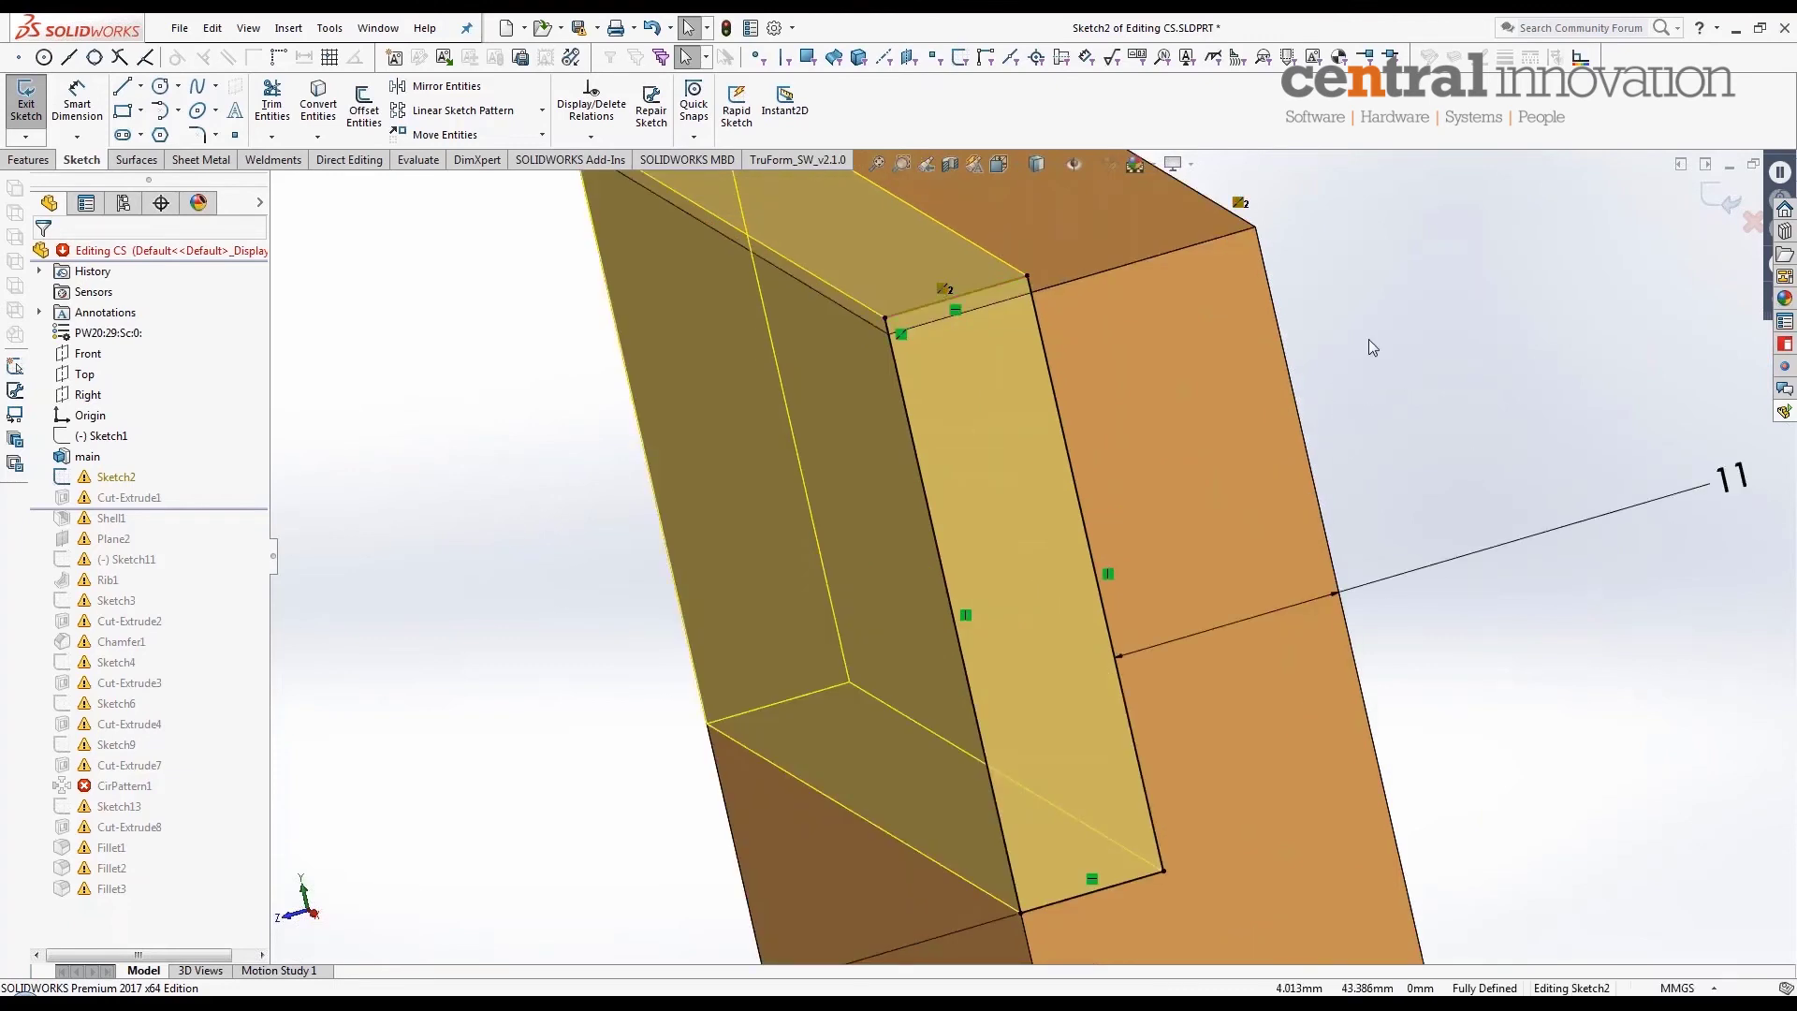
{"action": "scroll", "coordinate": [1342, 371], "scroll_direction": "up", "scroll_amount": 1}
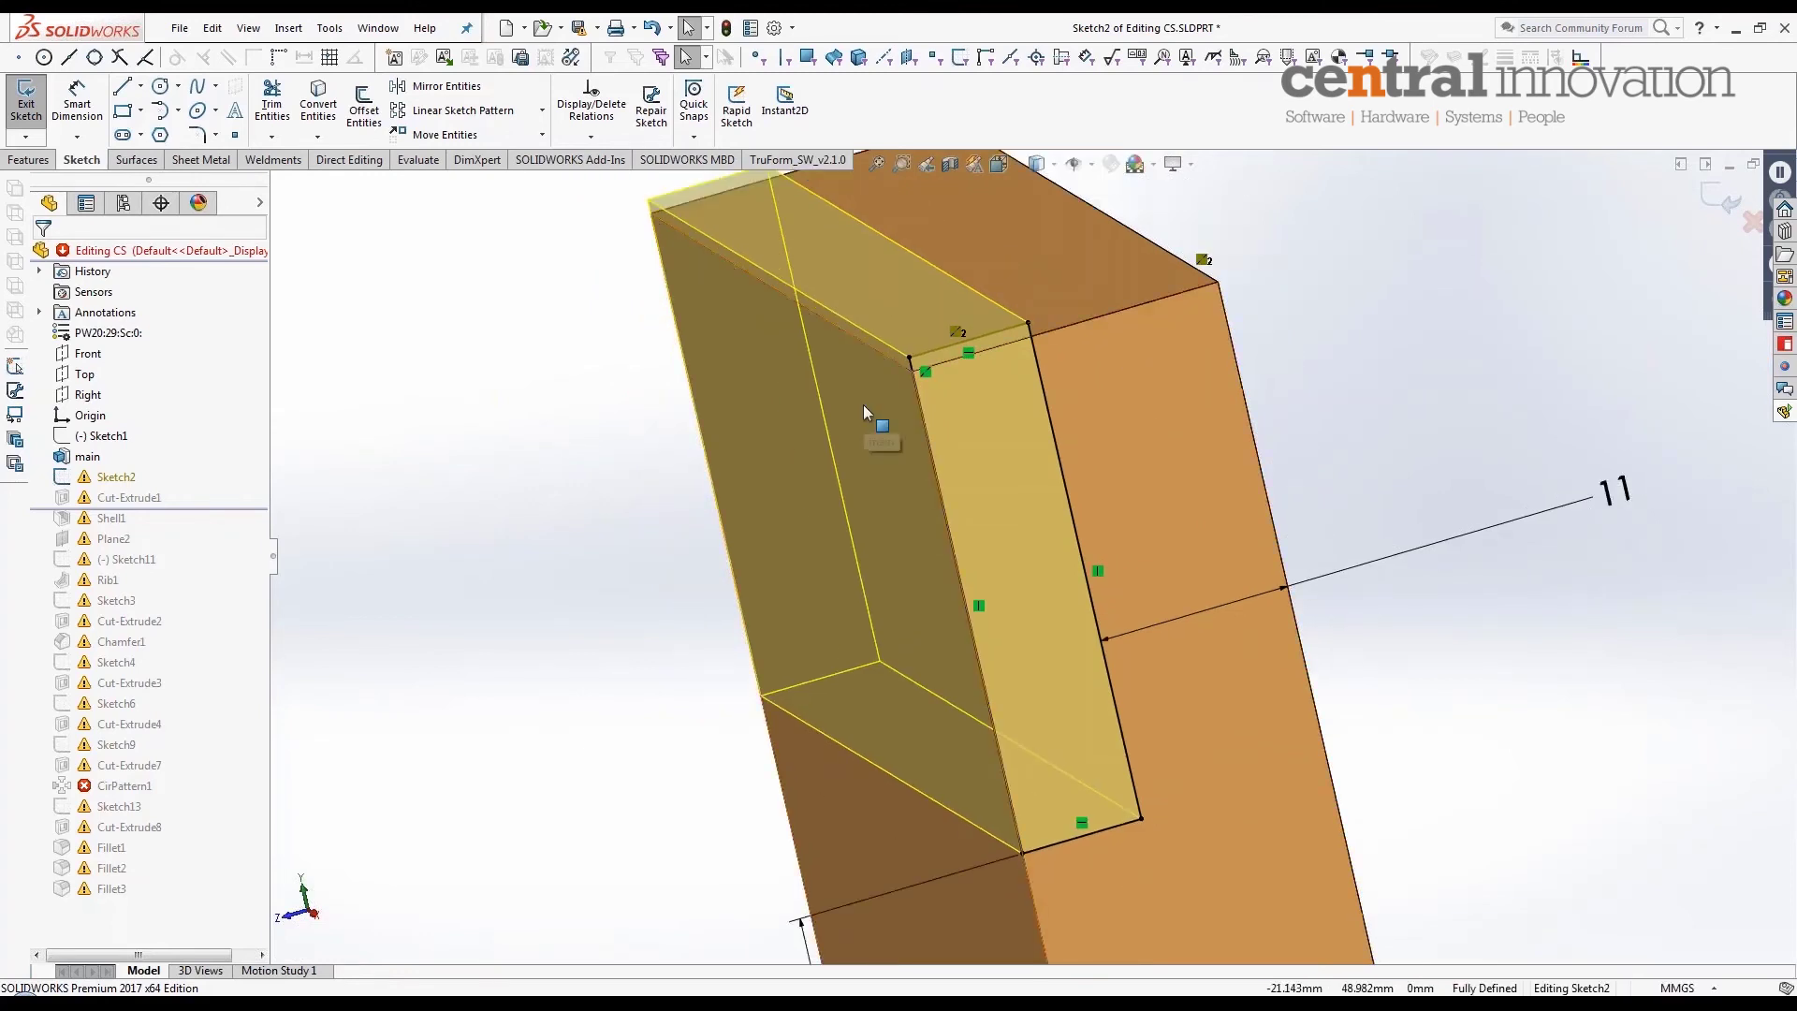
Step: List only the dangling relations of the sketch and examine Collinear2 in a view normal to the sketch
{"action": "left_click", "coordinate": [600, 105]}
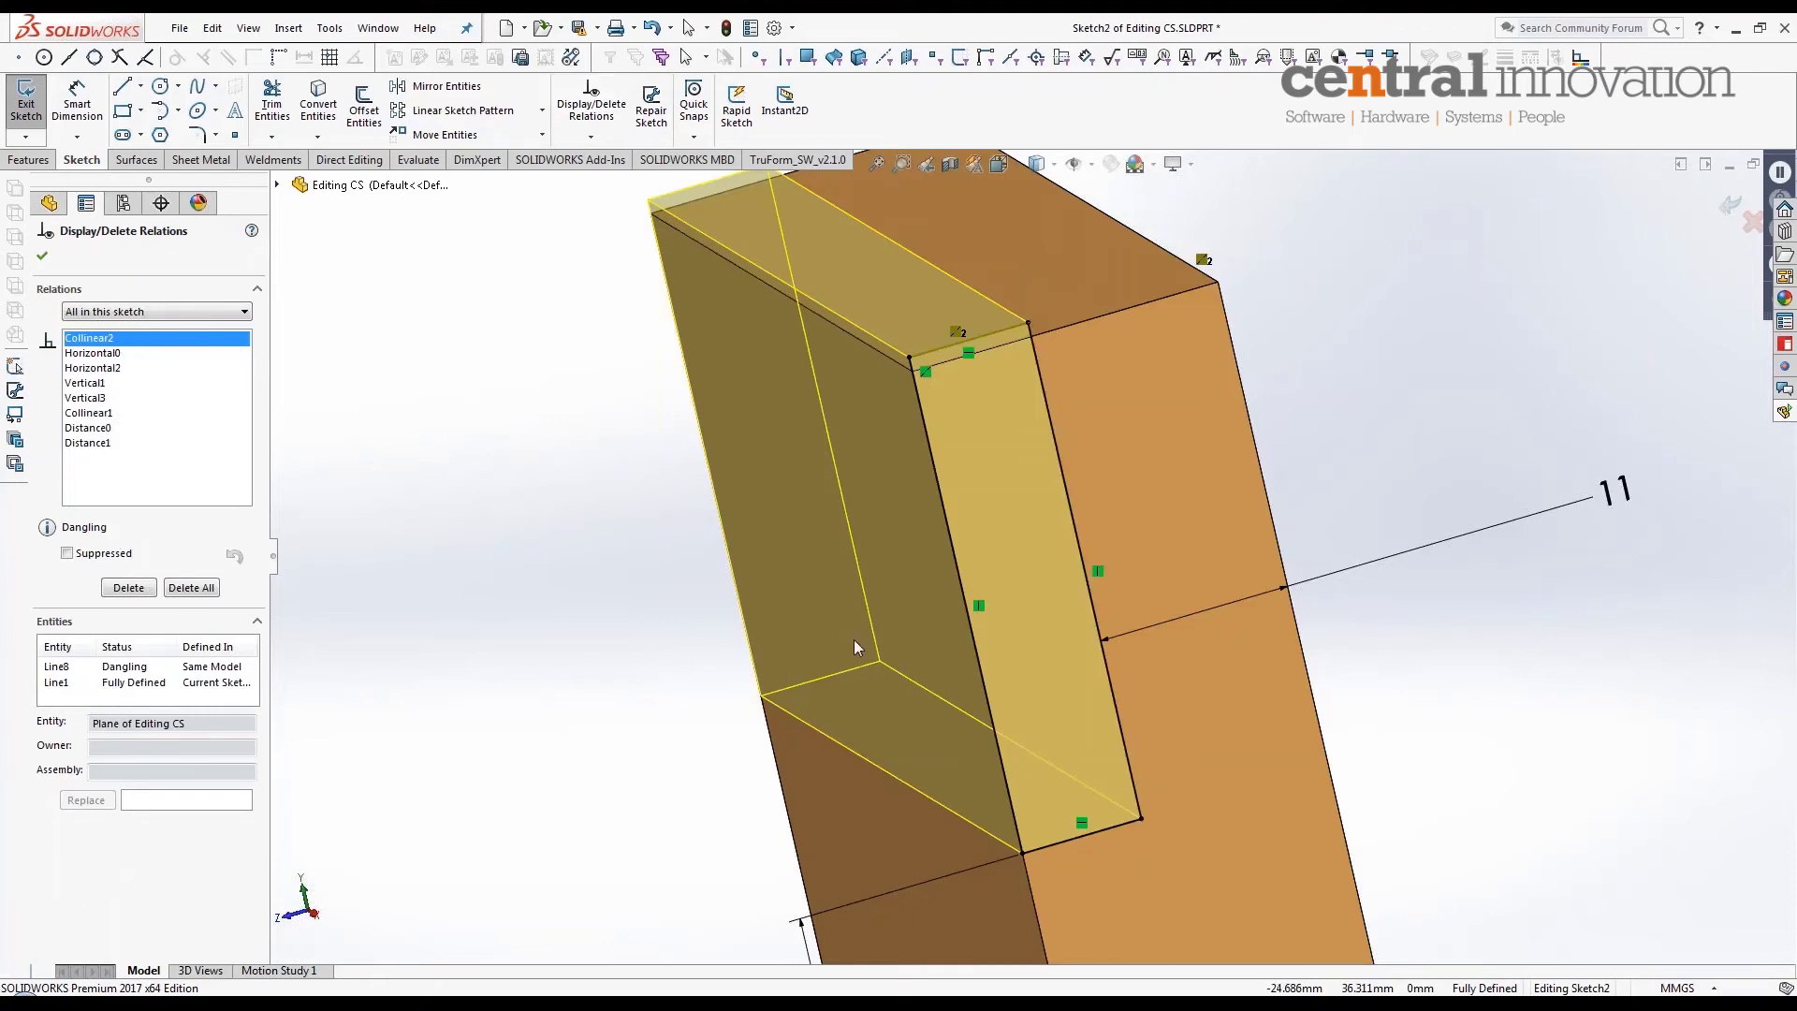
{"action": "left_click", "coordinate": [245, 312]}
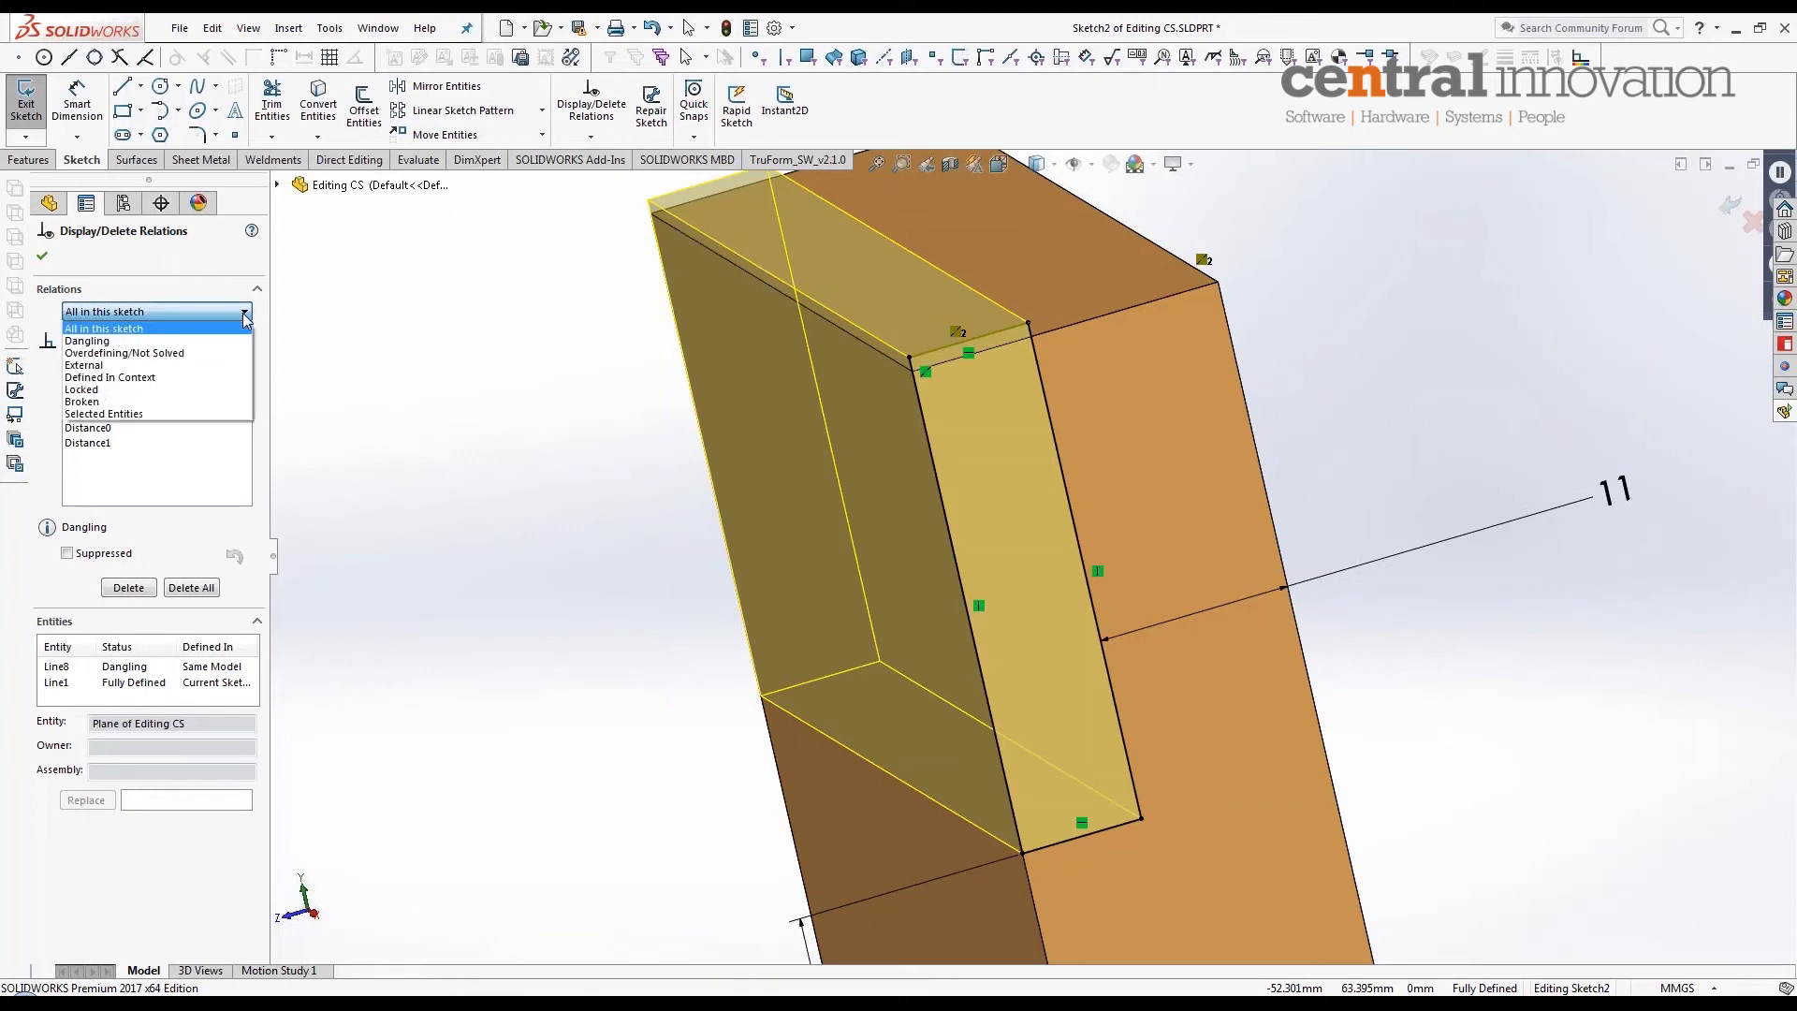
{"action": "left_click", "coordinate": [108, 342]}
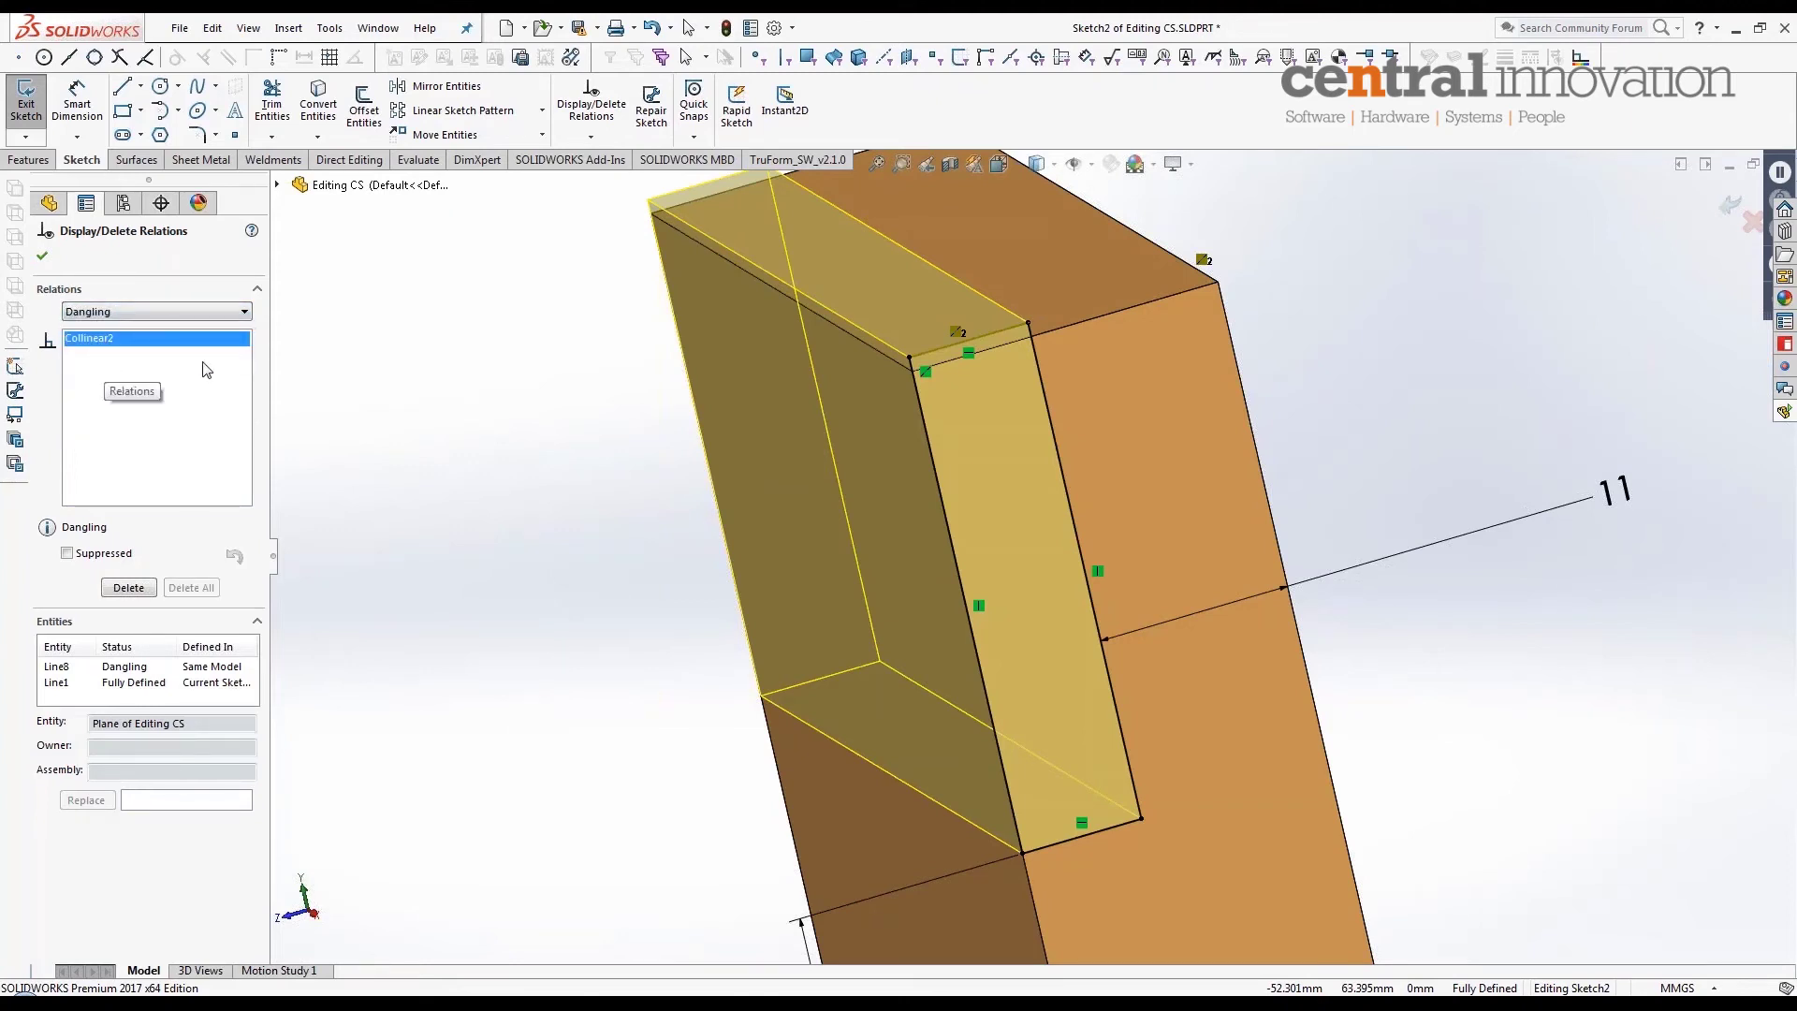
{"action": "left_click", "coordinate": [102, 347]}
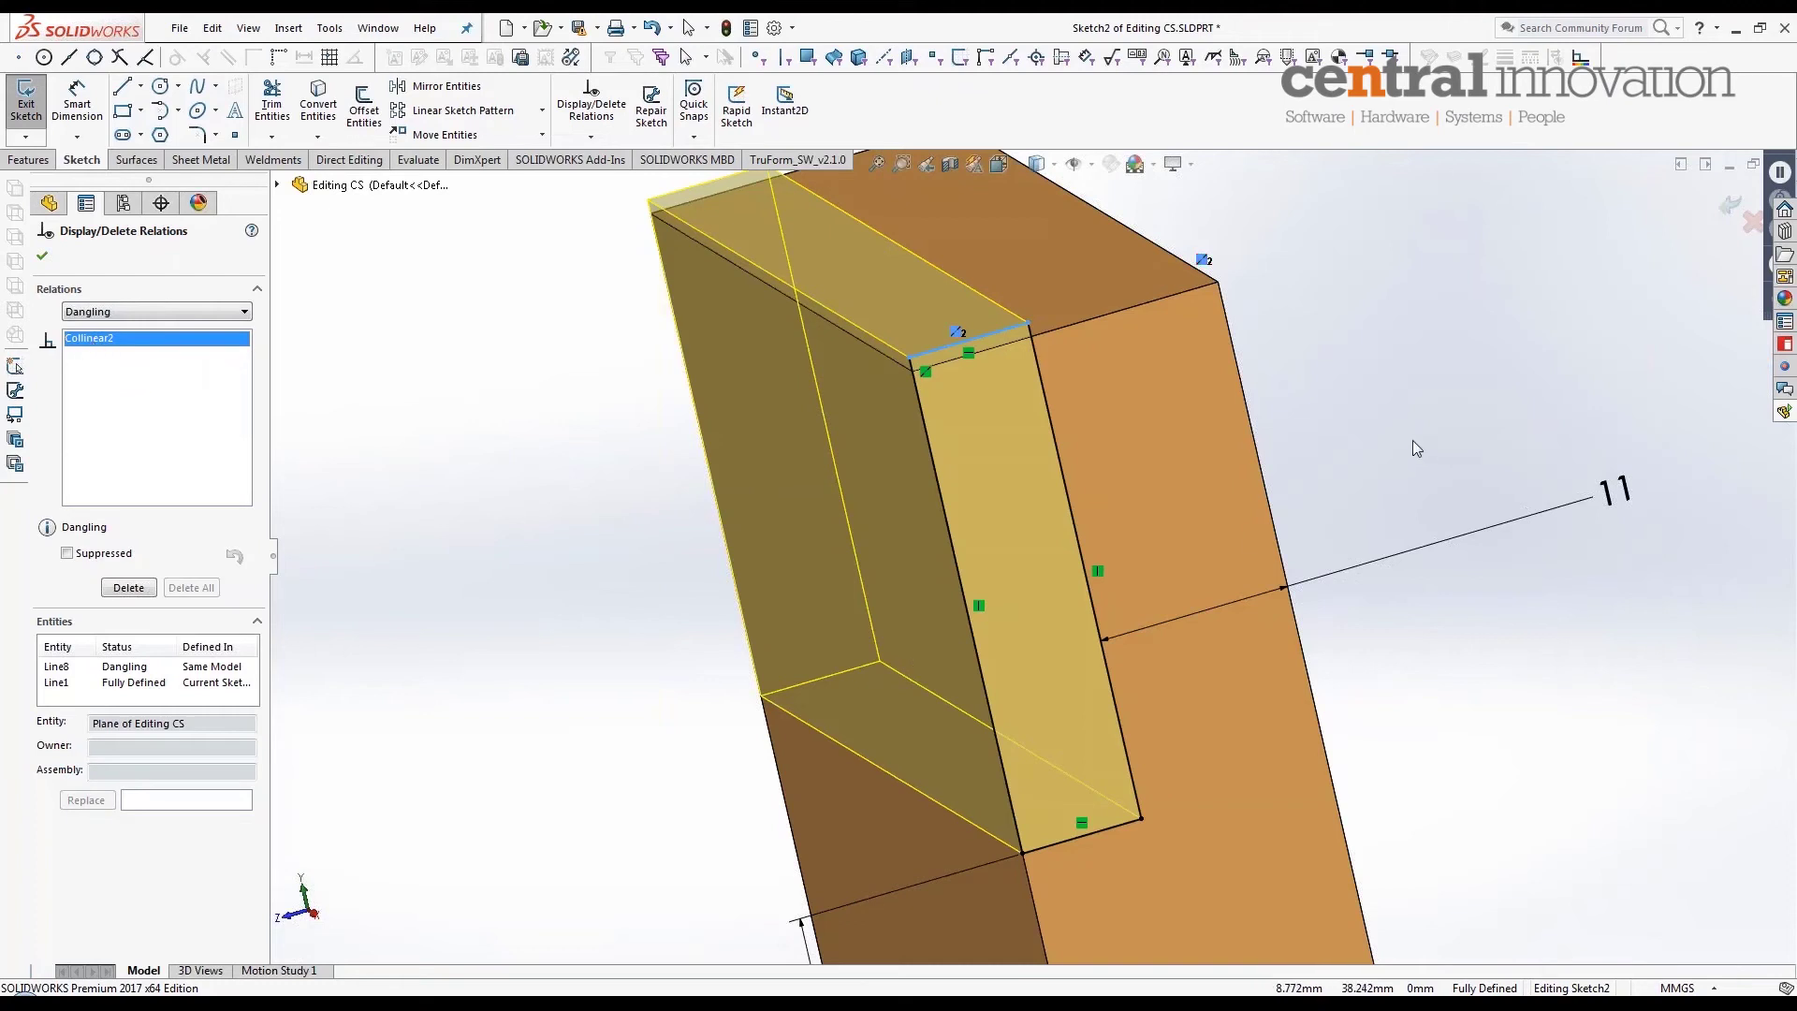
{"action": "key", "text": "ctrl+8"}
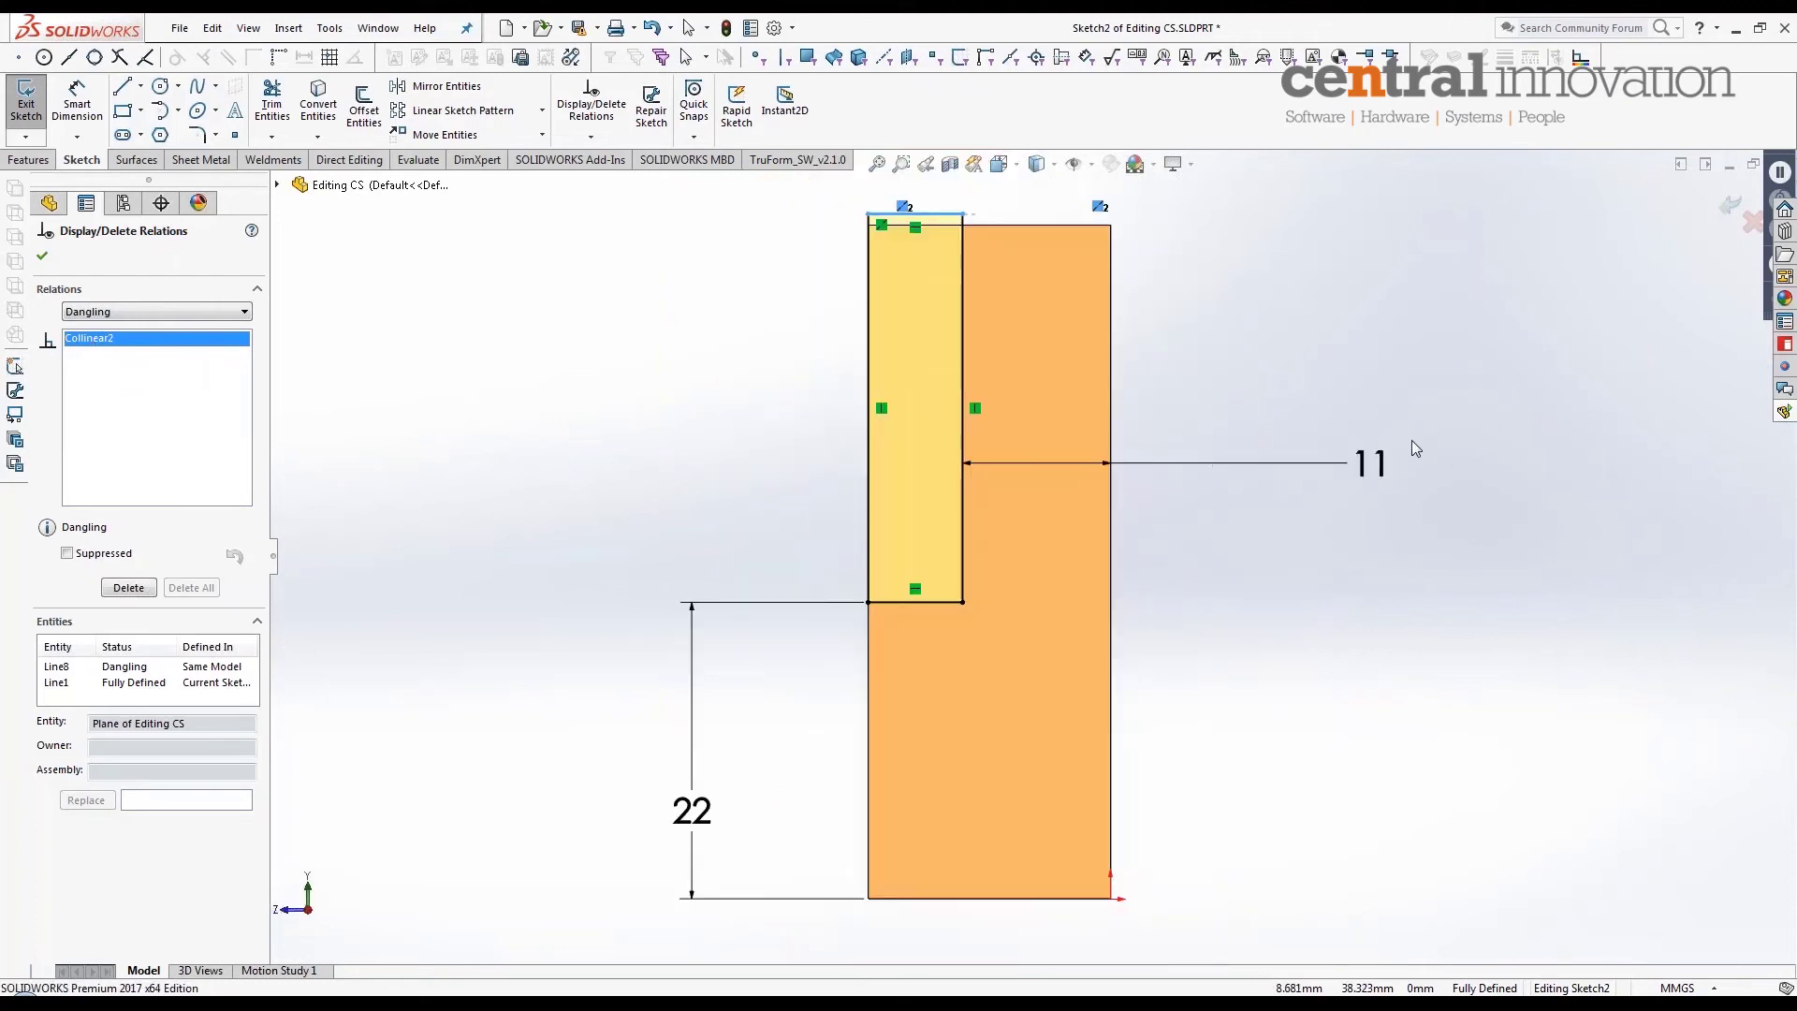
{"action": "scroll", "coordinate": [1011, 255], "scroll_direction": "down", "scroll_amount": 6}
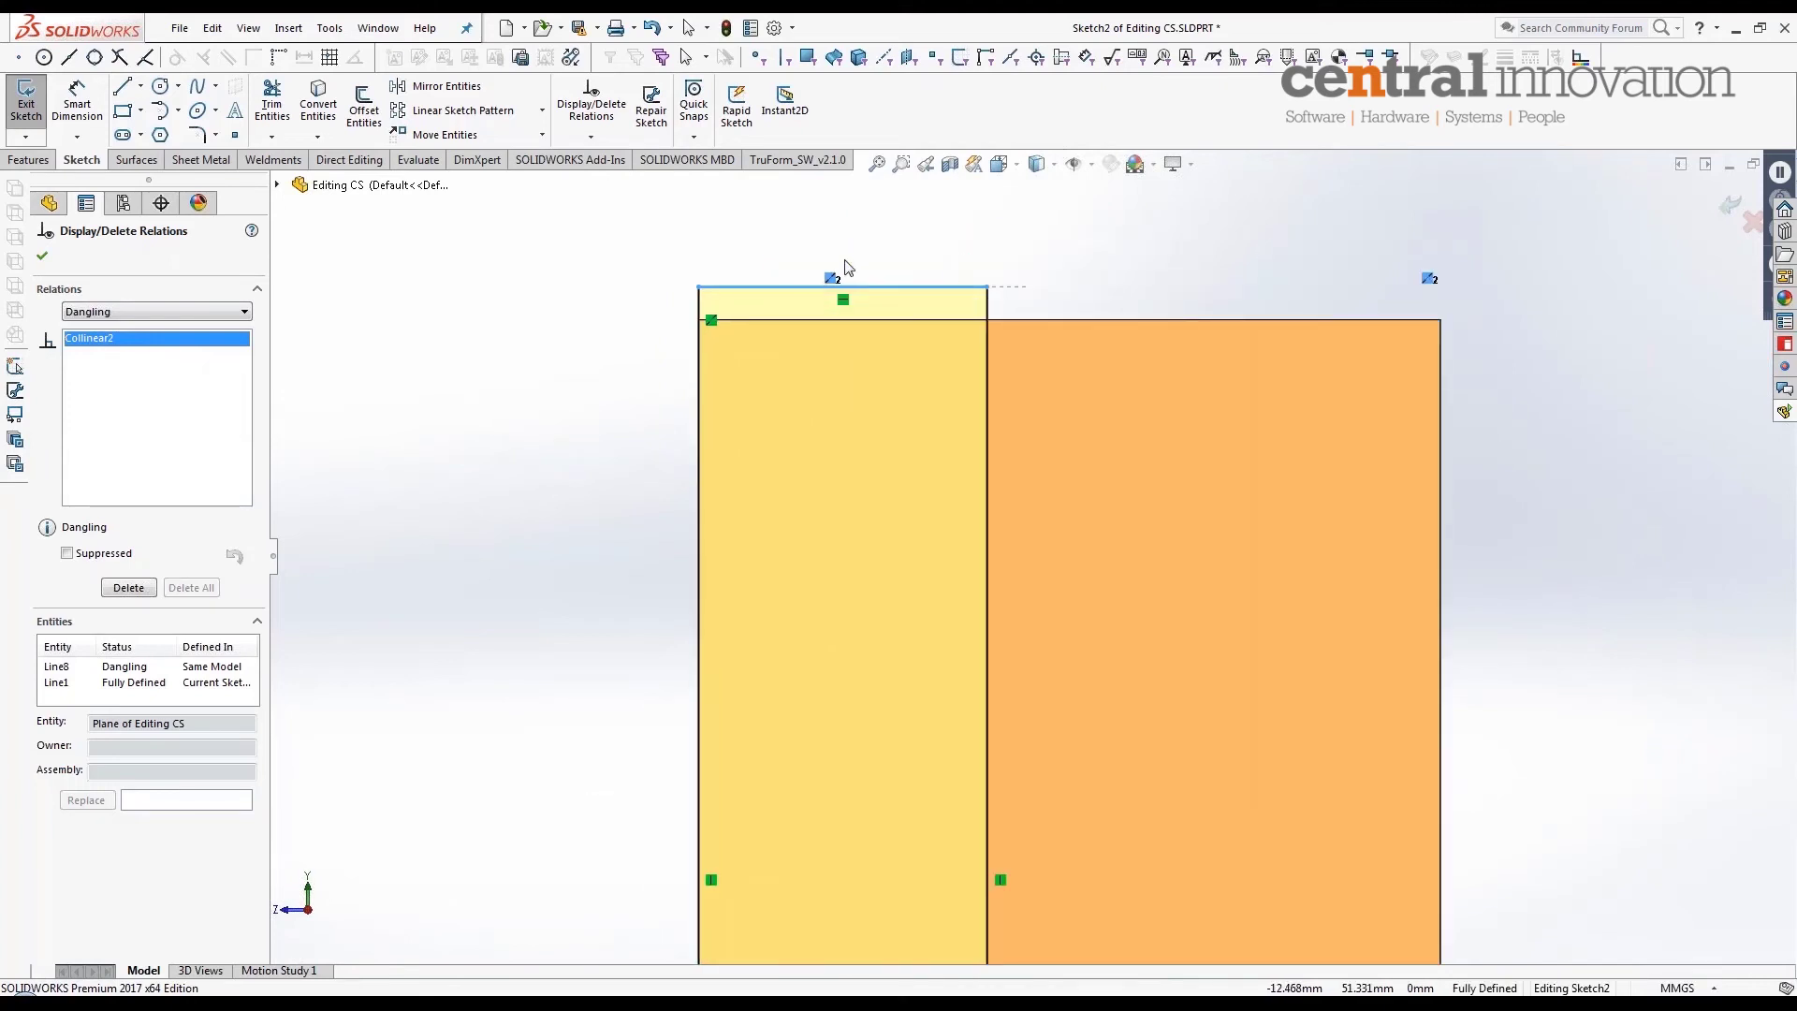
Step: Sketch a horizontal line about 3.75 mm long beside the block and make it collinear with the block's top edge
{"action": "left_click", "coordinate": [123, 86]}
{"action": "left_click", "coordinate": [1514, 417]}
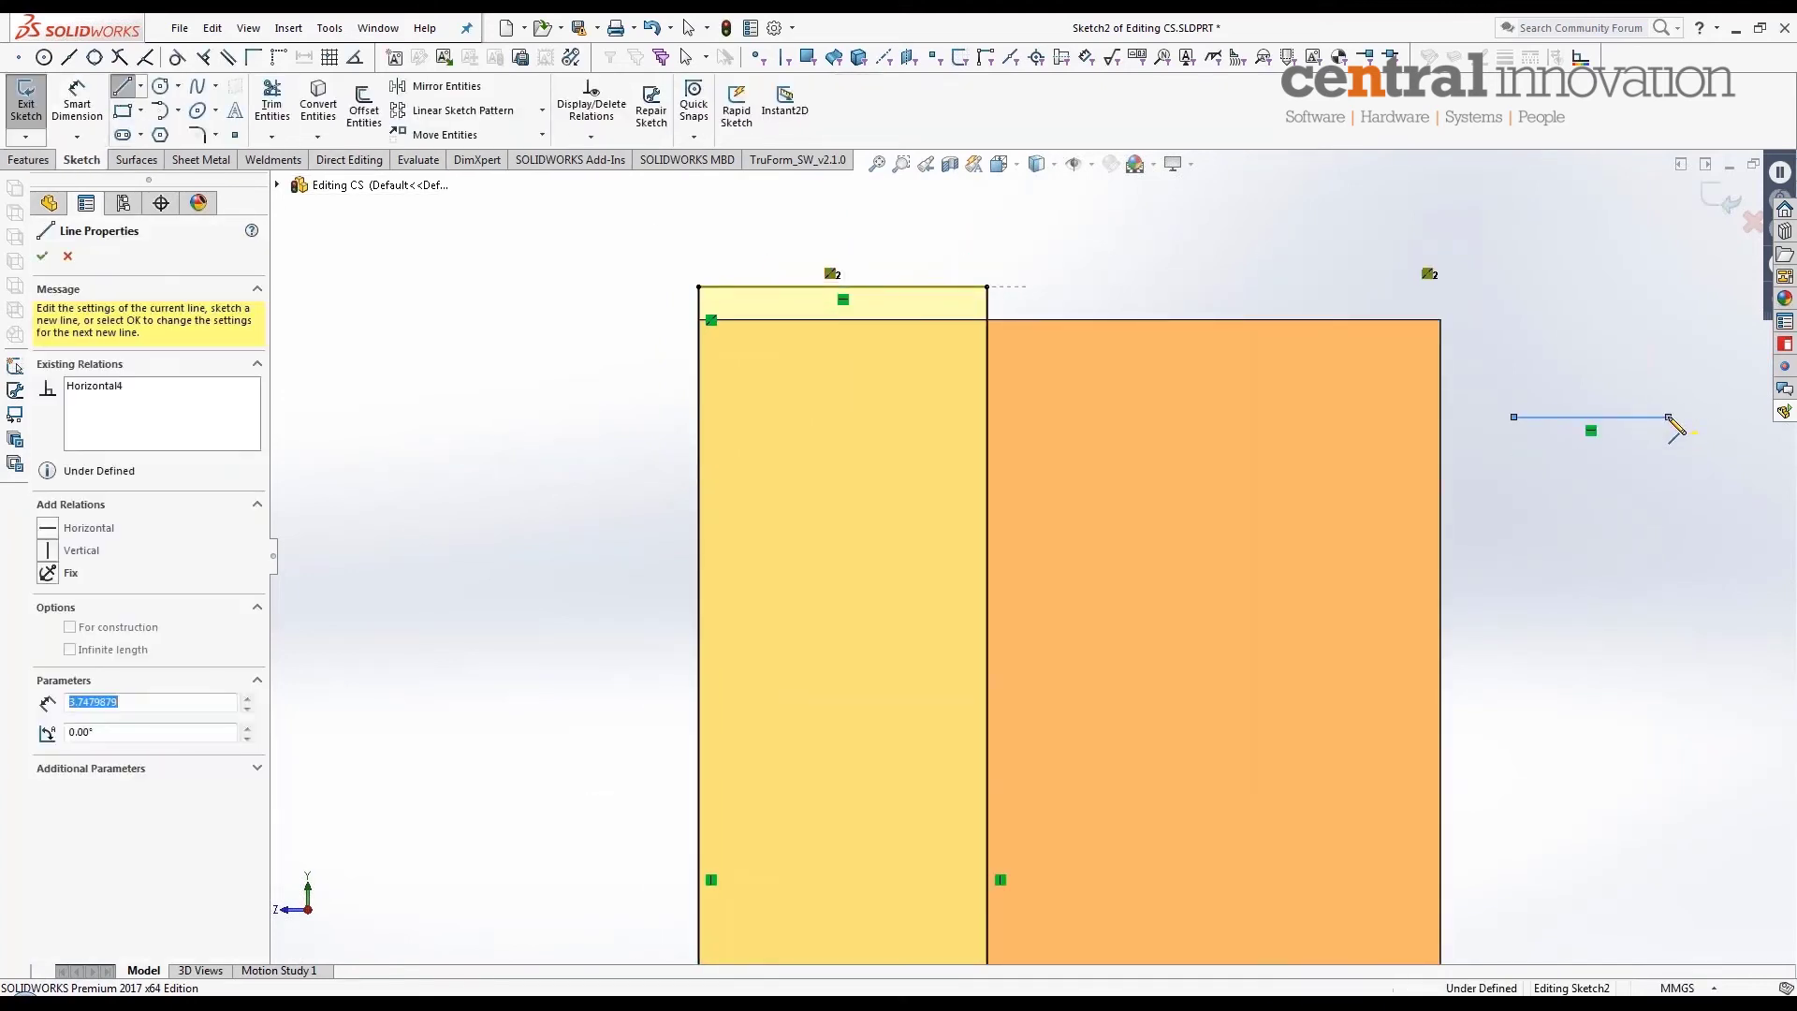
{"action": "double_click", "coordinate": [1668, 416]}
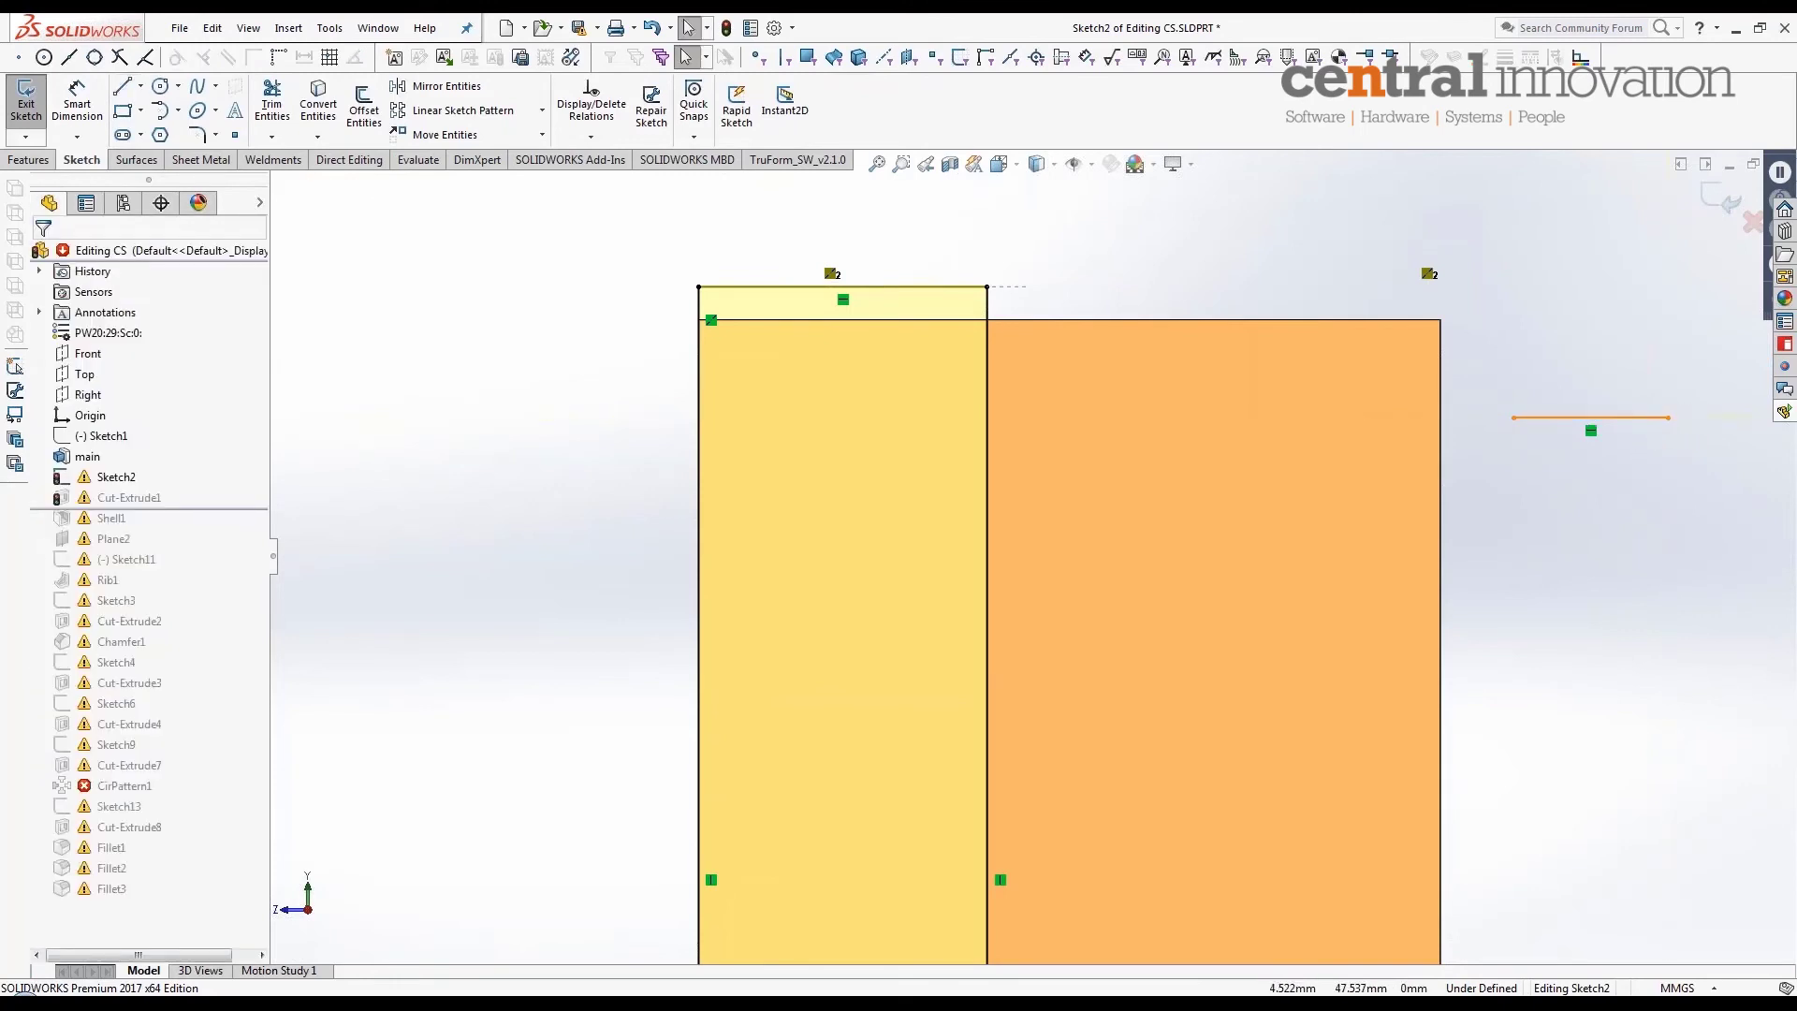
{"action": "left_click", "coordinate": [1402, 322], "text": "ctrl"}
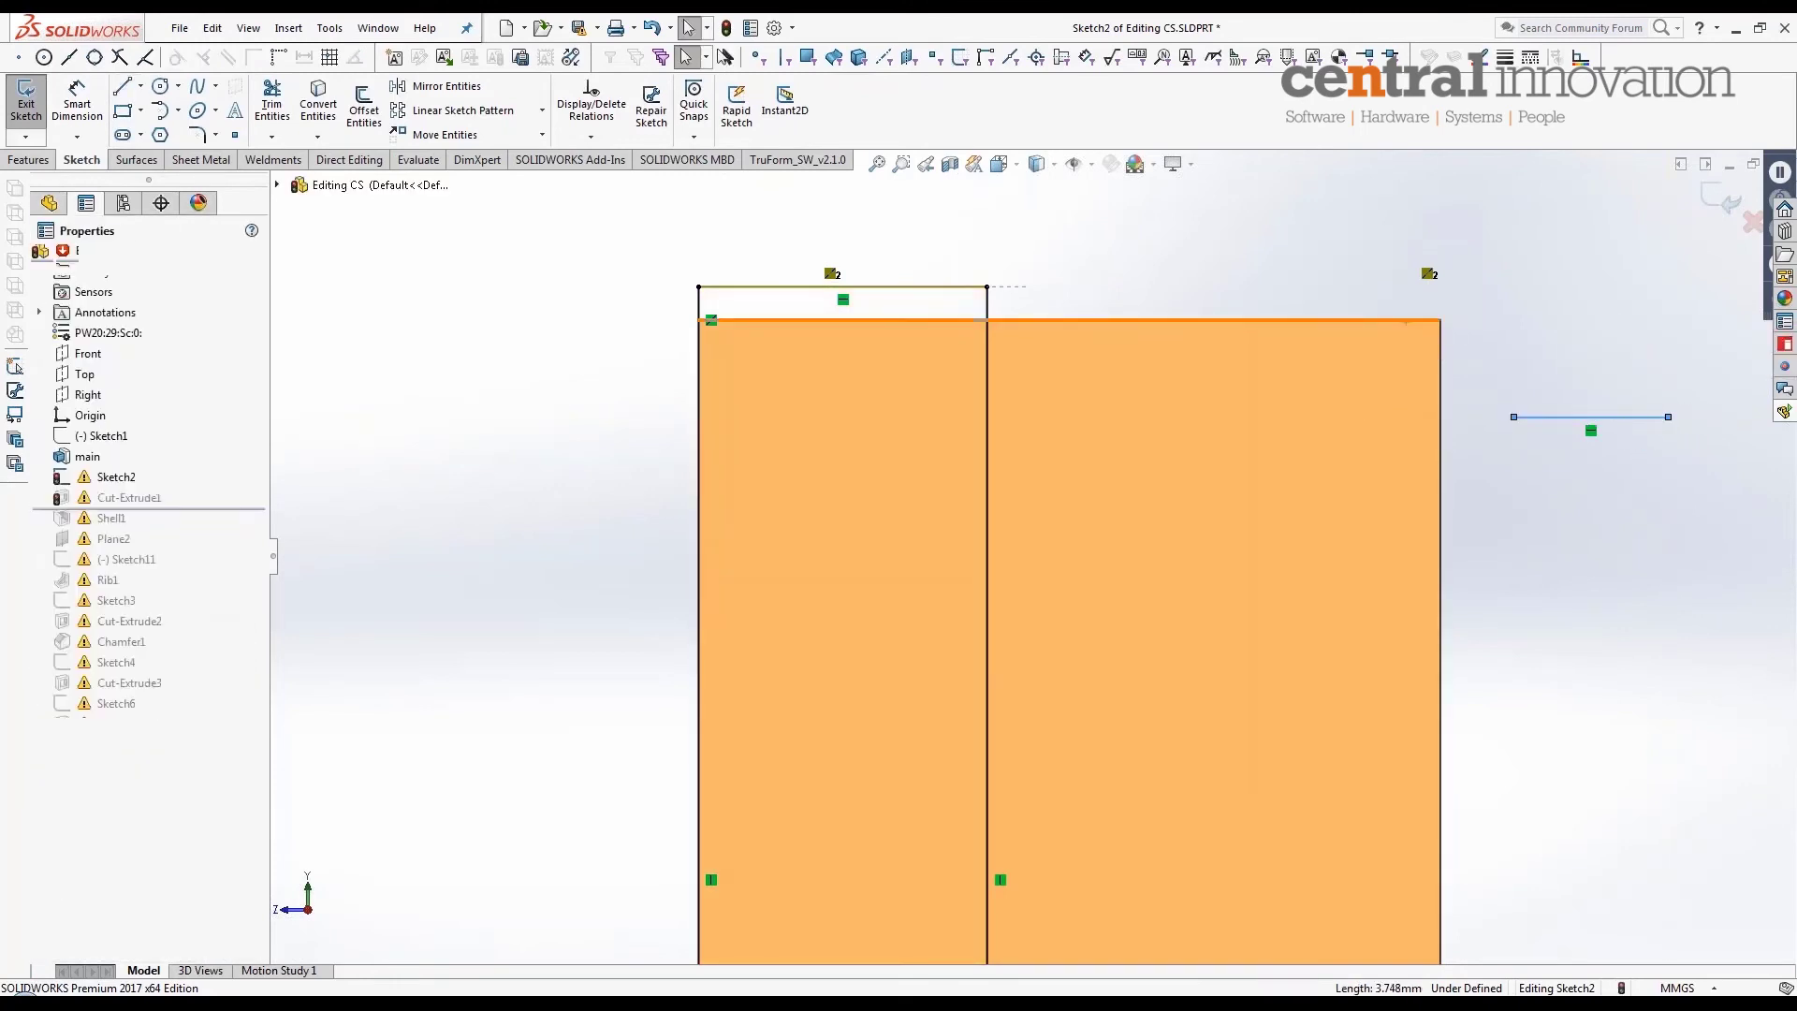
{"action": "left_click", "coordinate": [48, 558]}
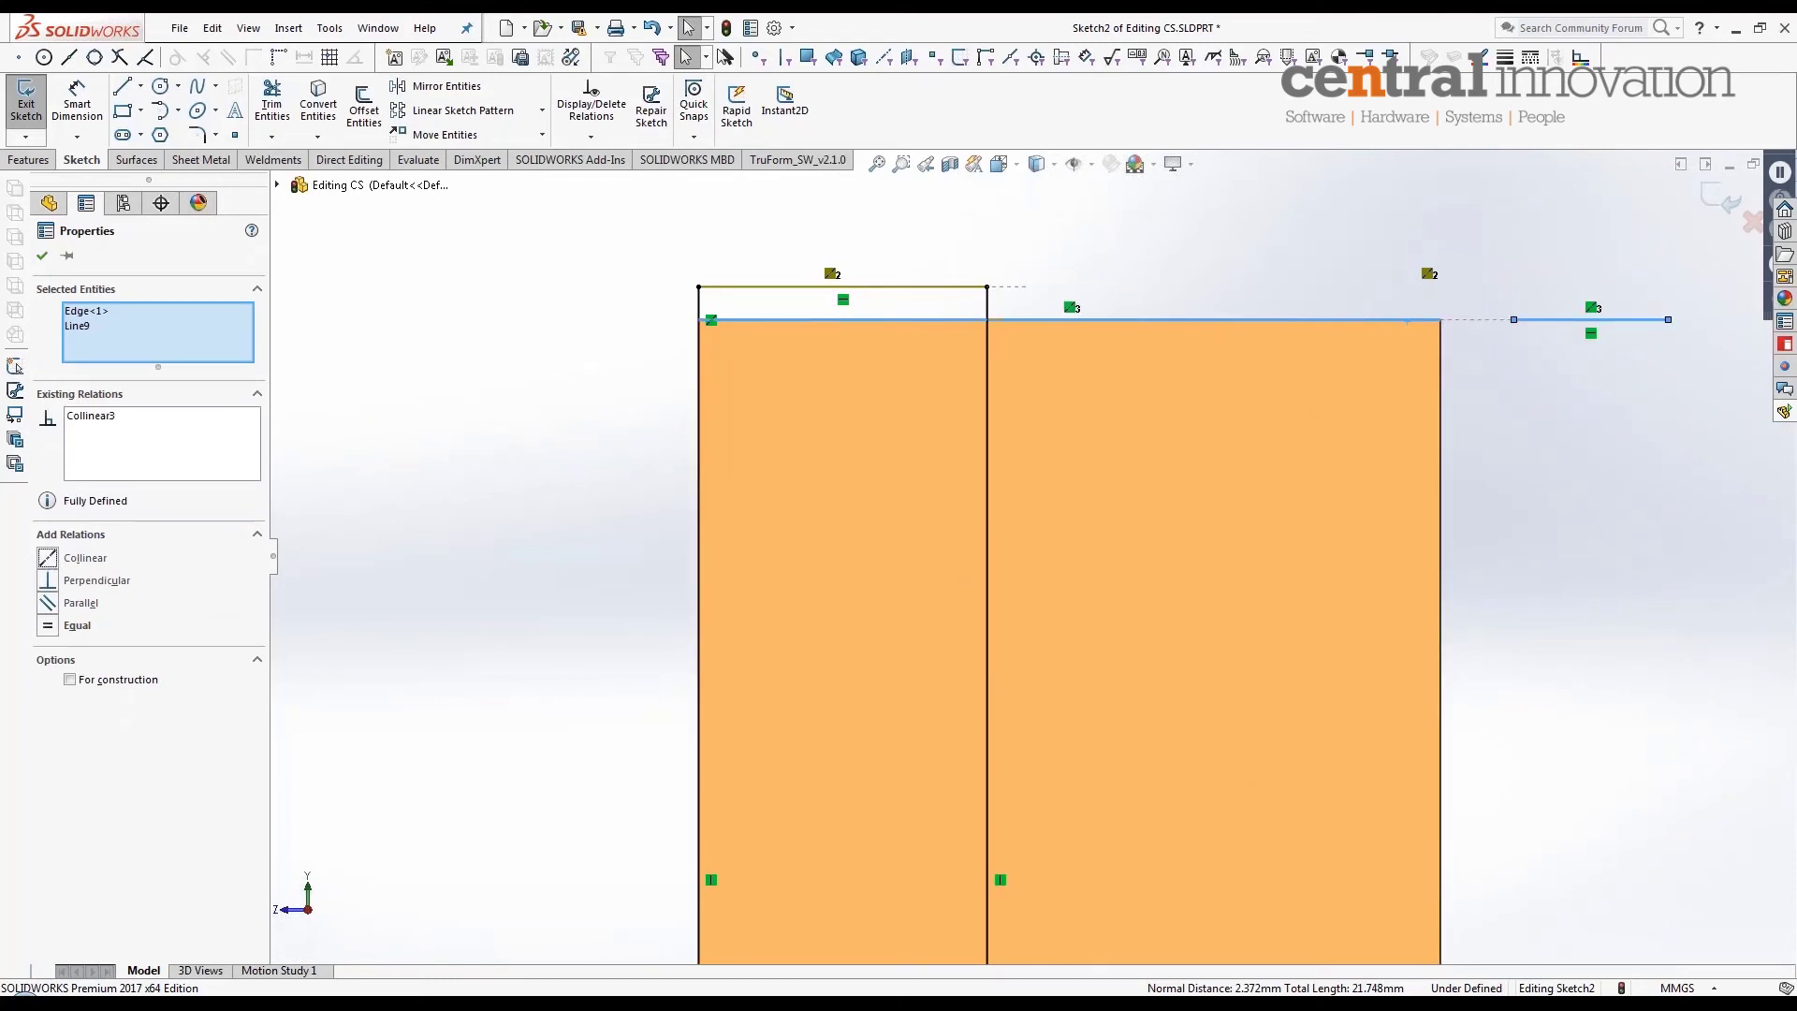
Step: Delete the short horizontal line beside the block
{"action": "left_click", "coordinate": [1541, 376]}
{"action": "left_click", "coordinate": [1548, 320]}
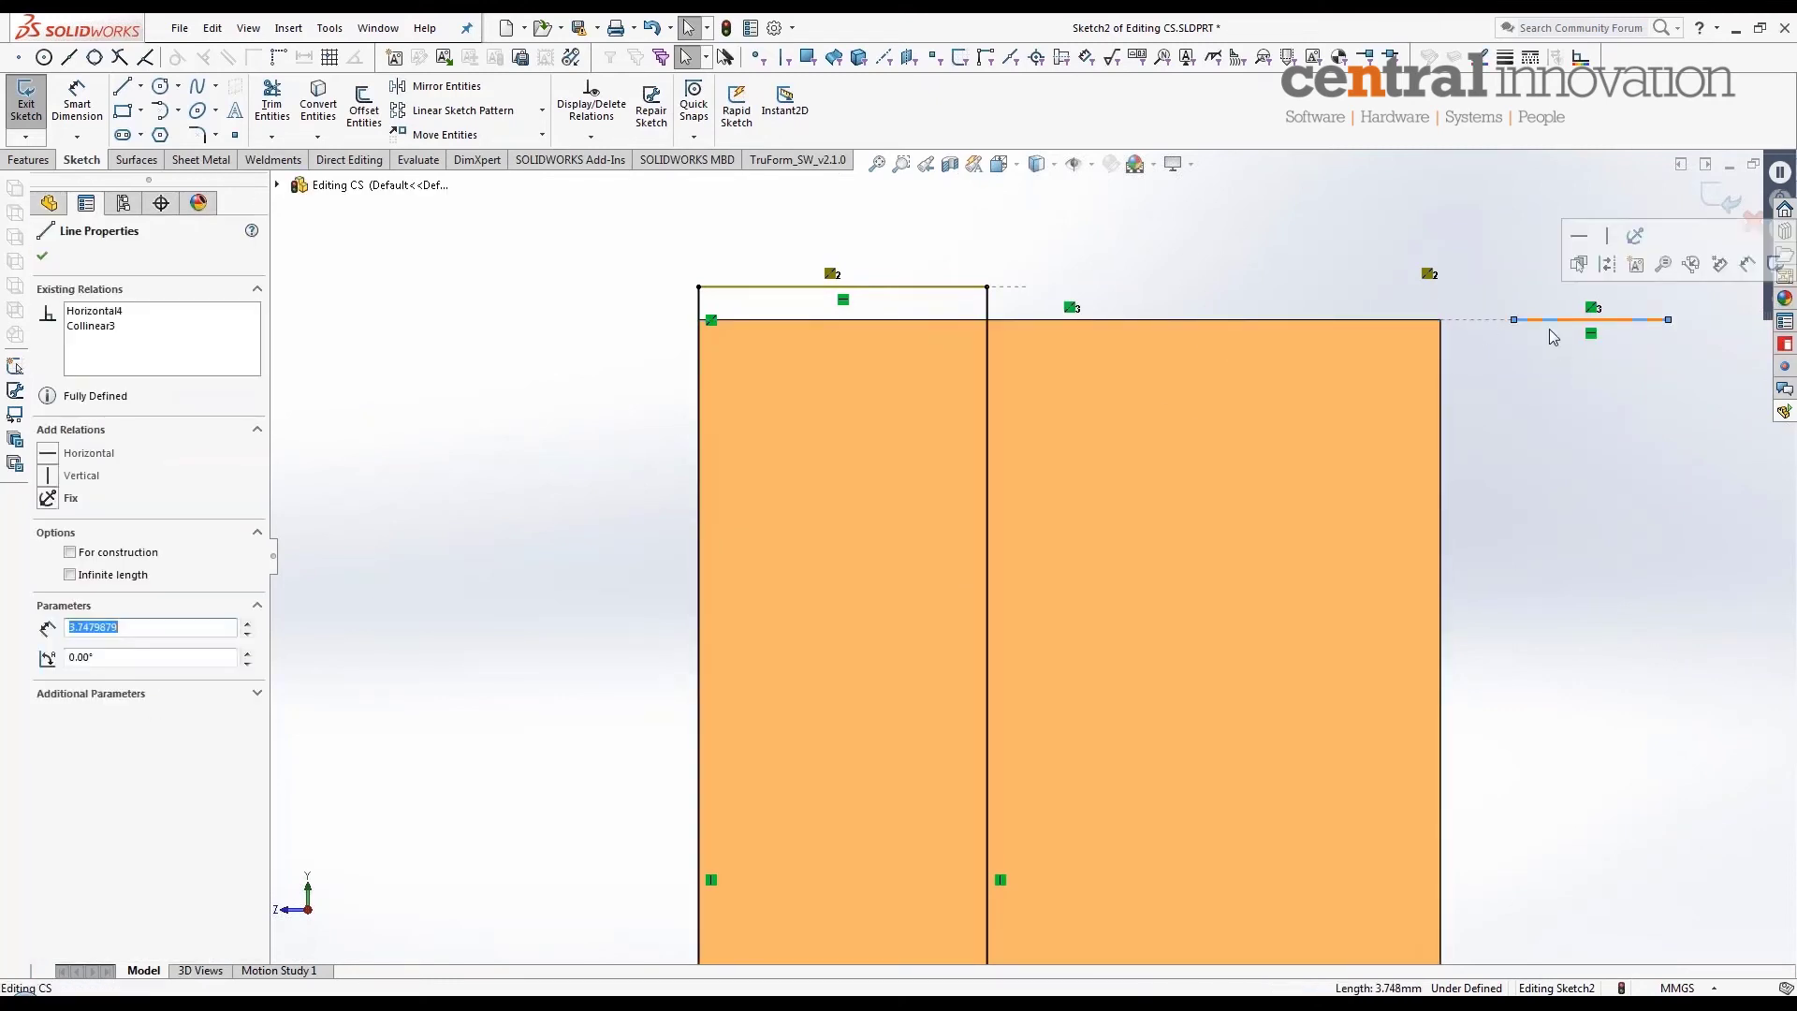
{"action": "key", "text": "Delete"}
Step: Display the sketch relations again, filtered to dangling ones, and select Collinear2
{"action": "scroll", "coordinate": [1062, 351], "scroll_direction": "down", "scroll_amount": 1}
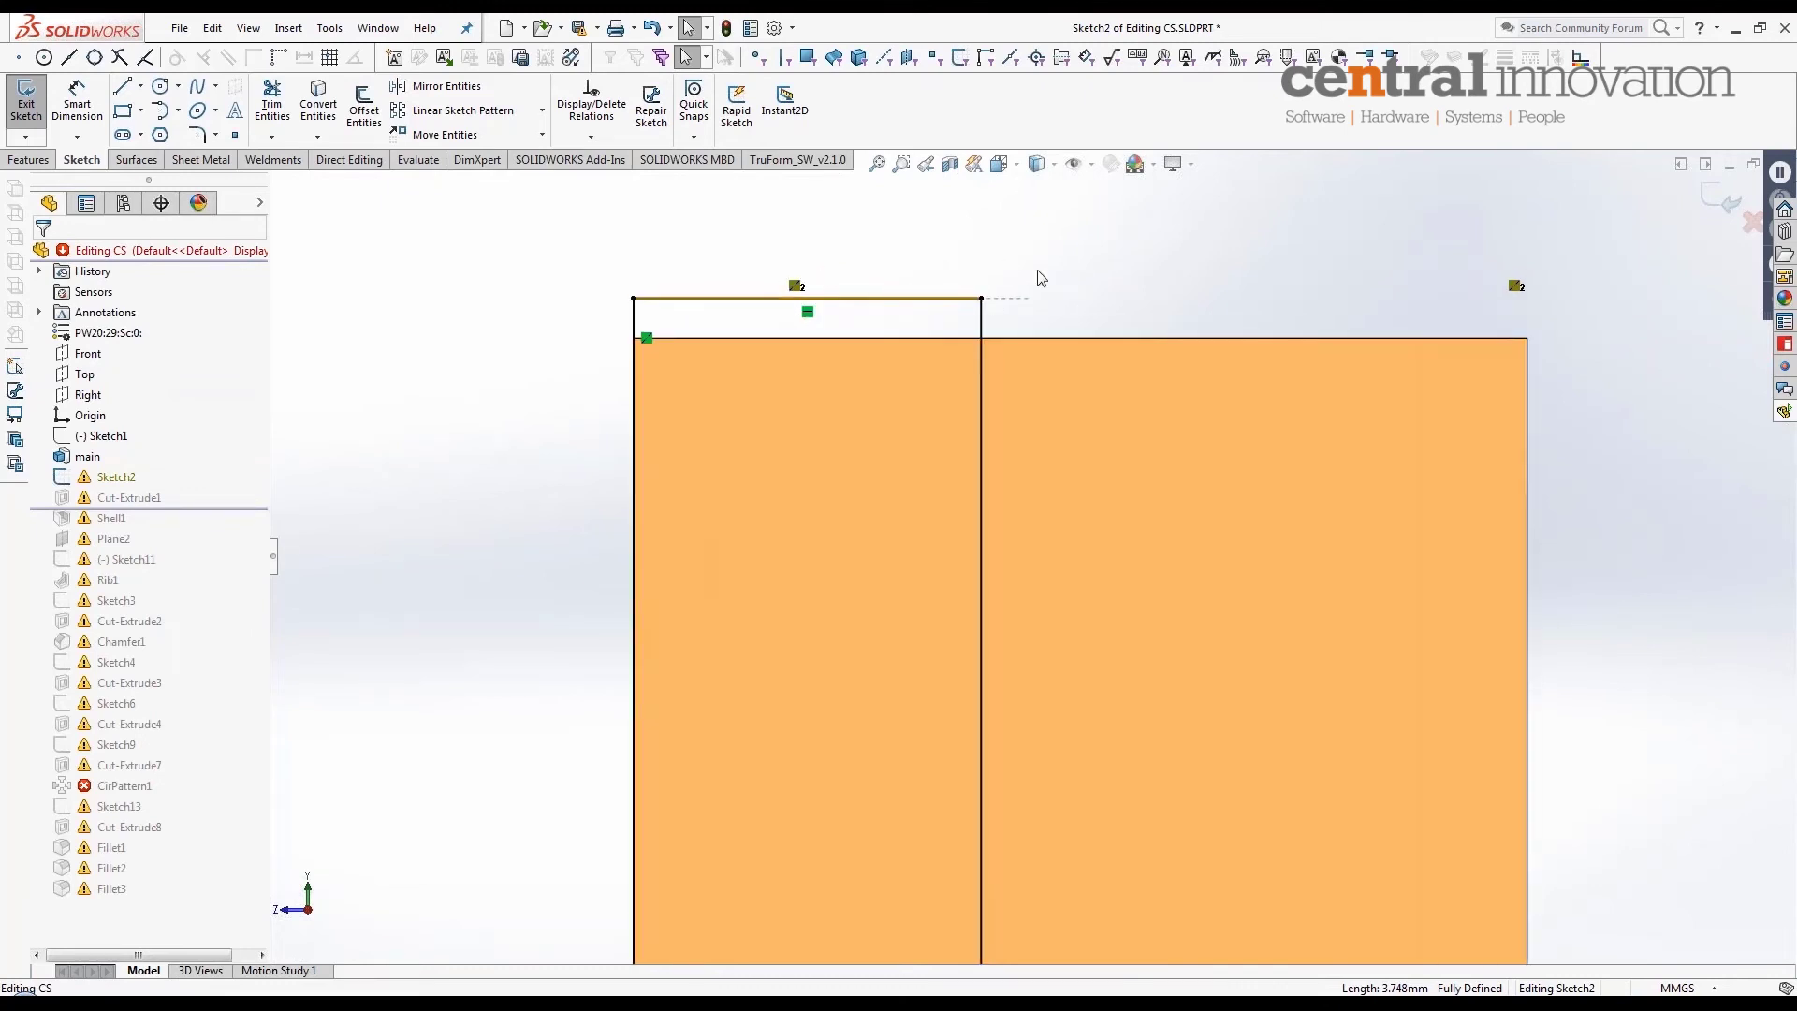
{"action": "middle_click_drag", "start_coordinate": [996, 281], "coordinate": [966, 314]}
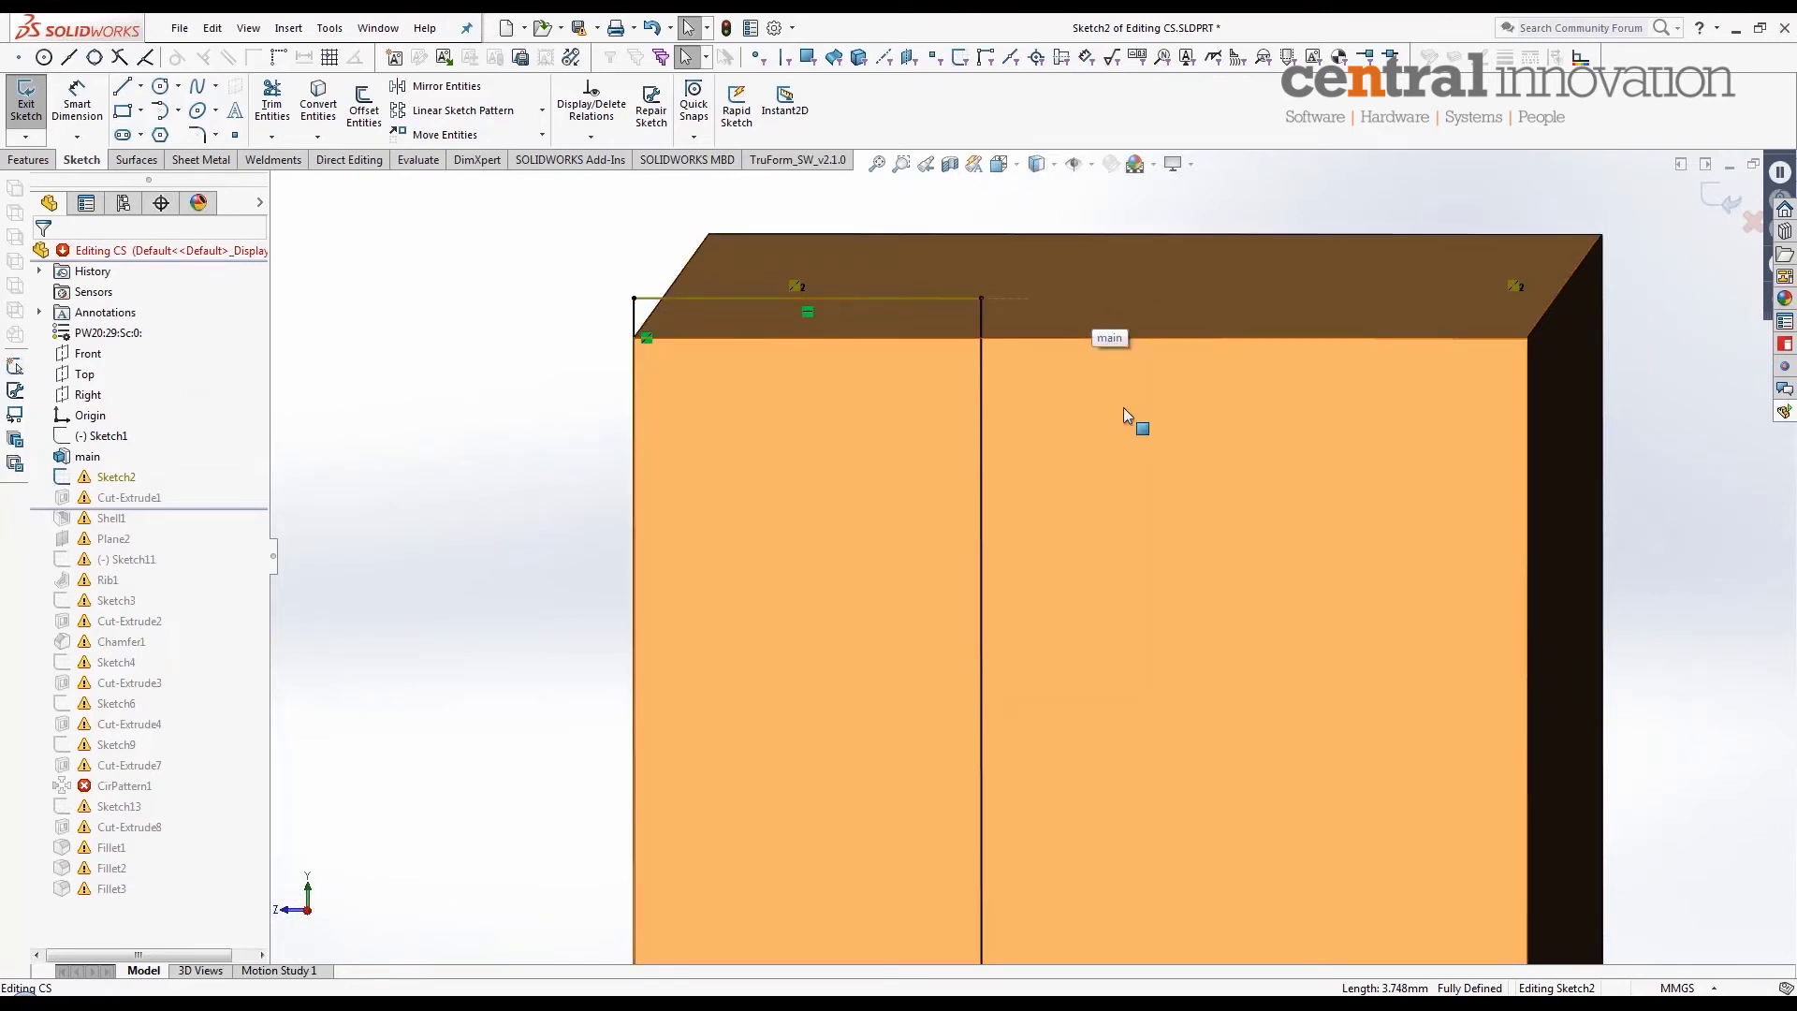
{"action": "key", "text": "ctrl+8"}
{"action": "scroll", "coordinate": [966, 297], "scroll_direction": "down", "scroll_amount": 5}
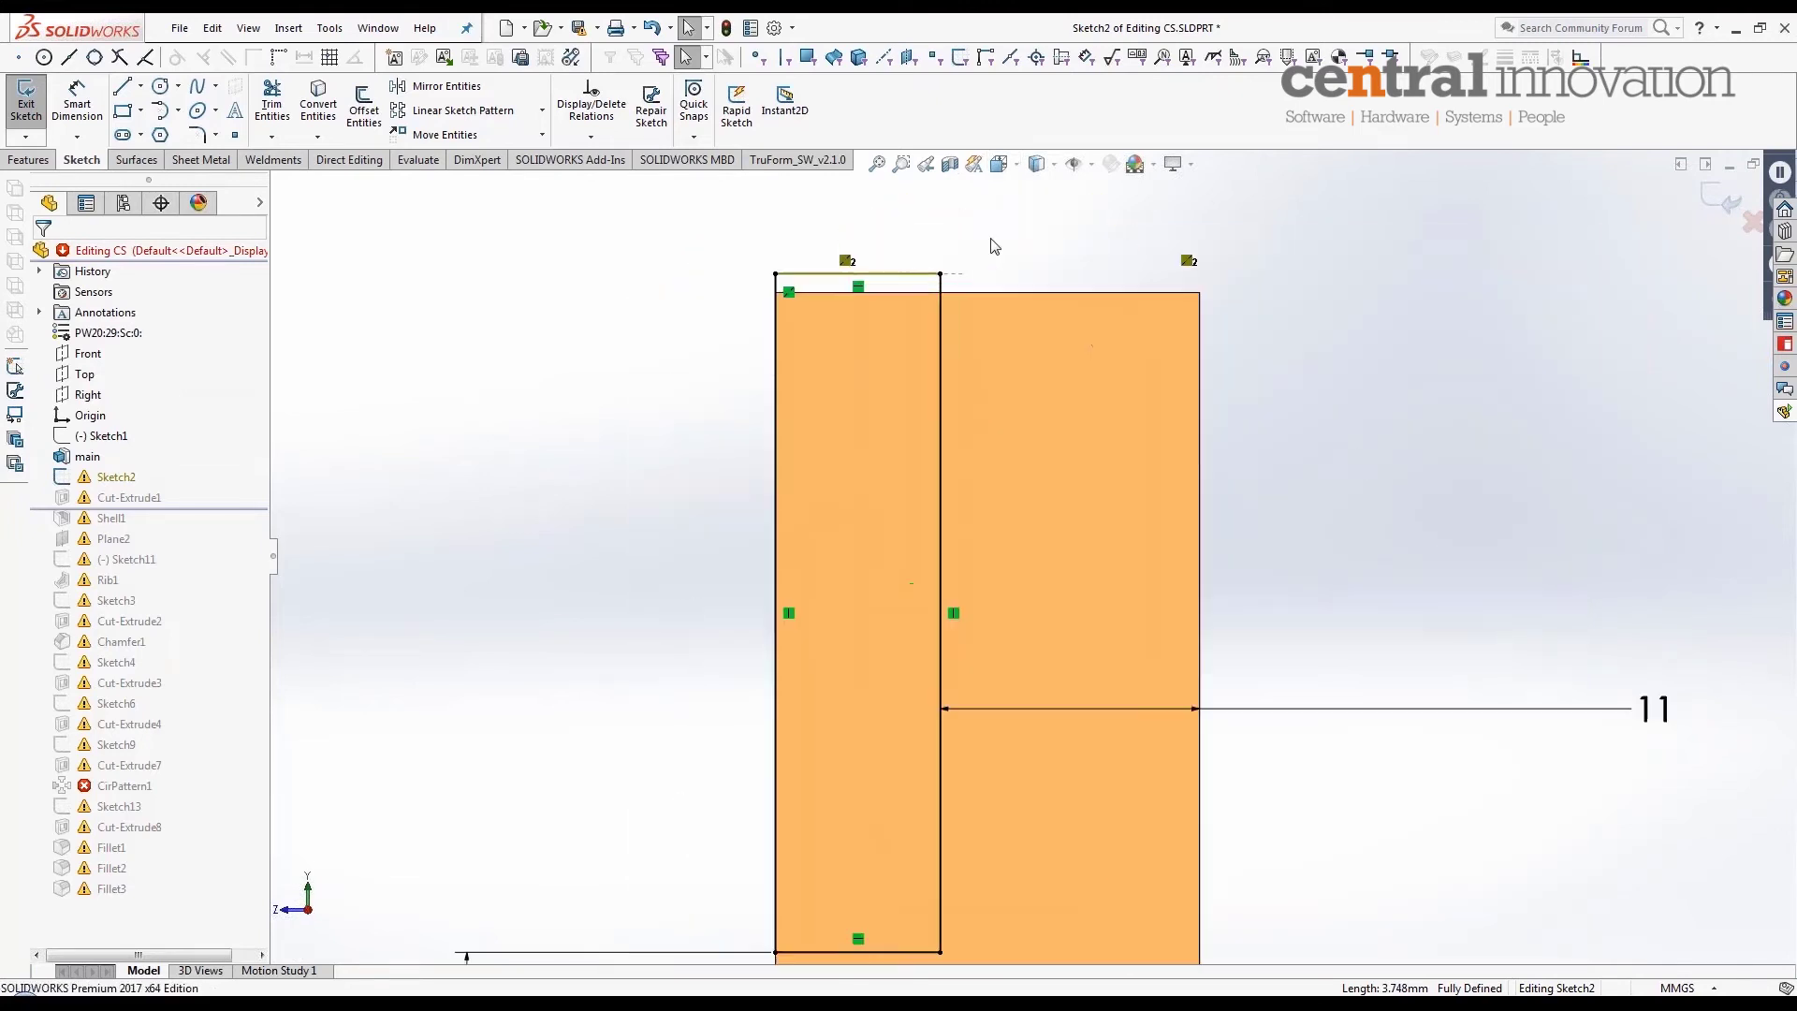
{"action": "scroll", "coordinate": [1070, 323], "scroll_direction": "up", "scroll_amount": 1}
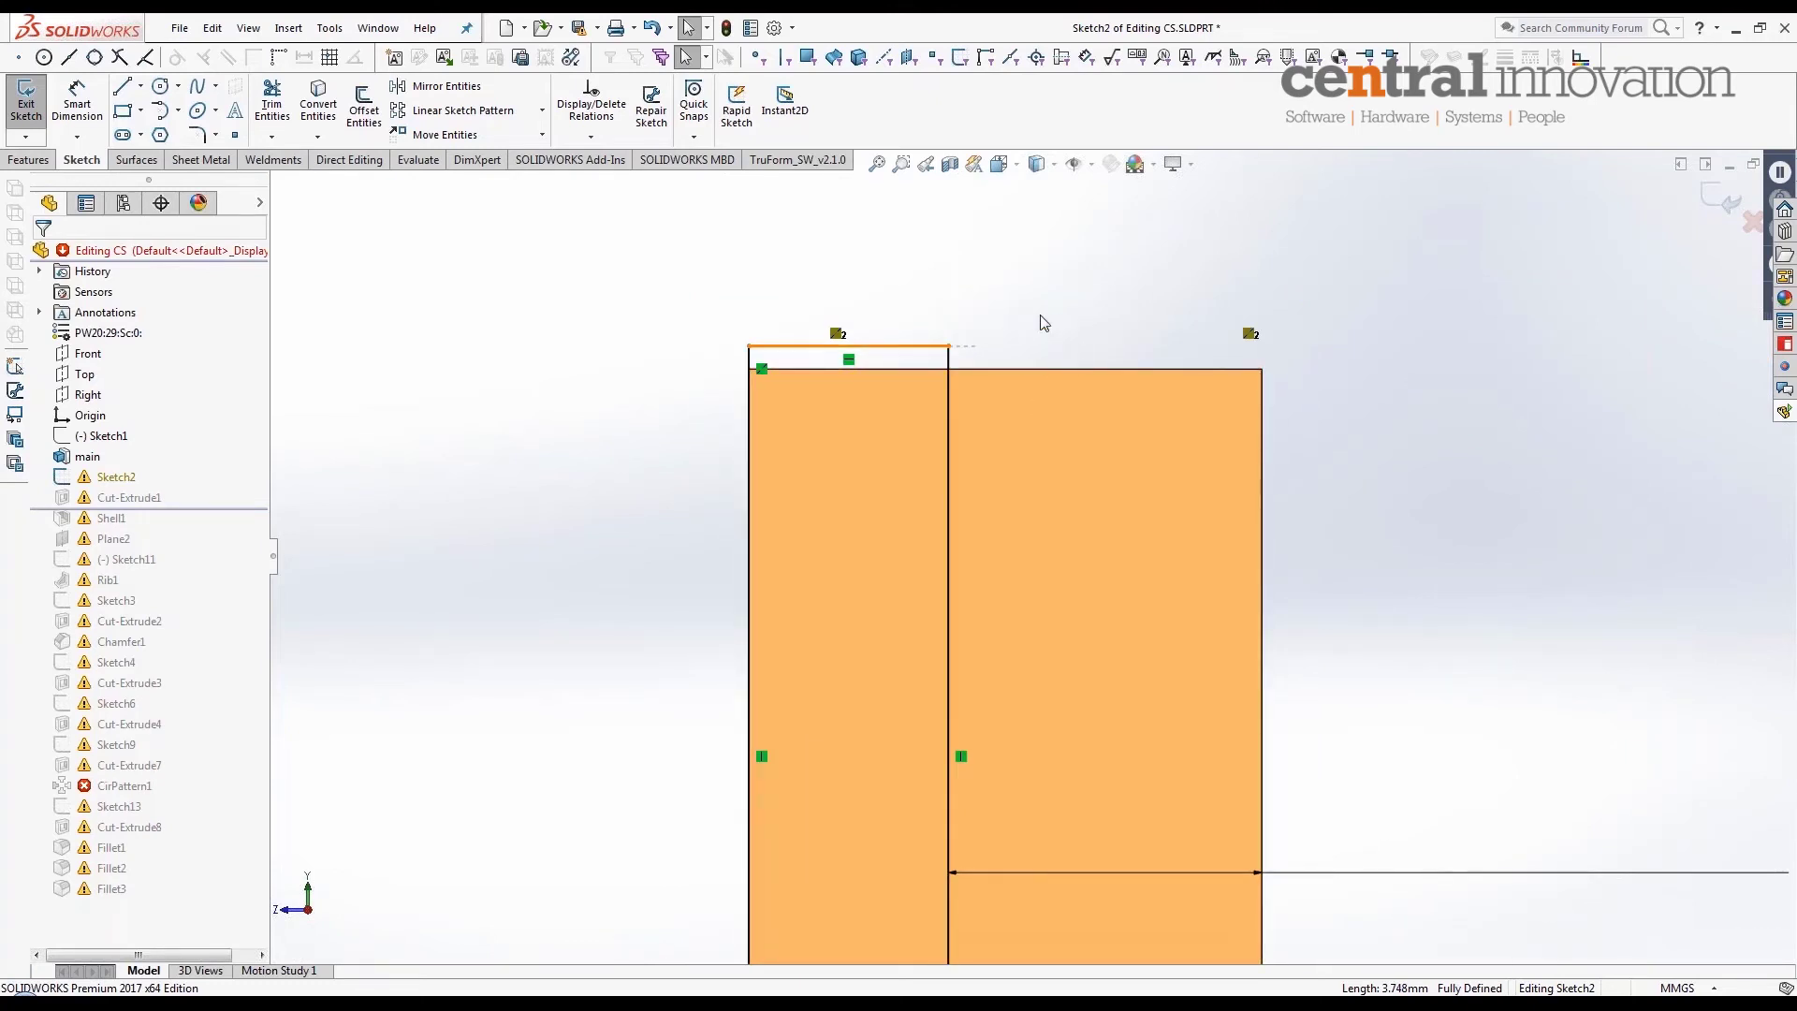
{"action": "left_click", "coordinate": [591, 111]}
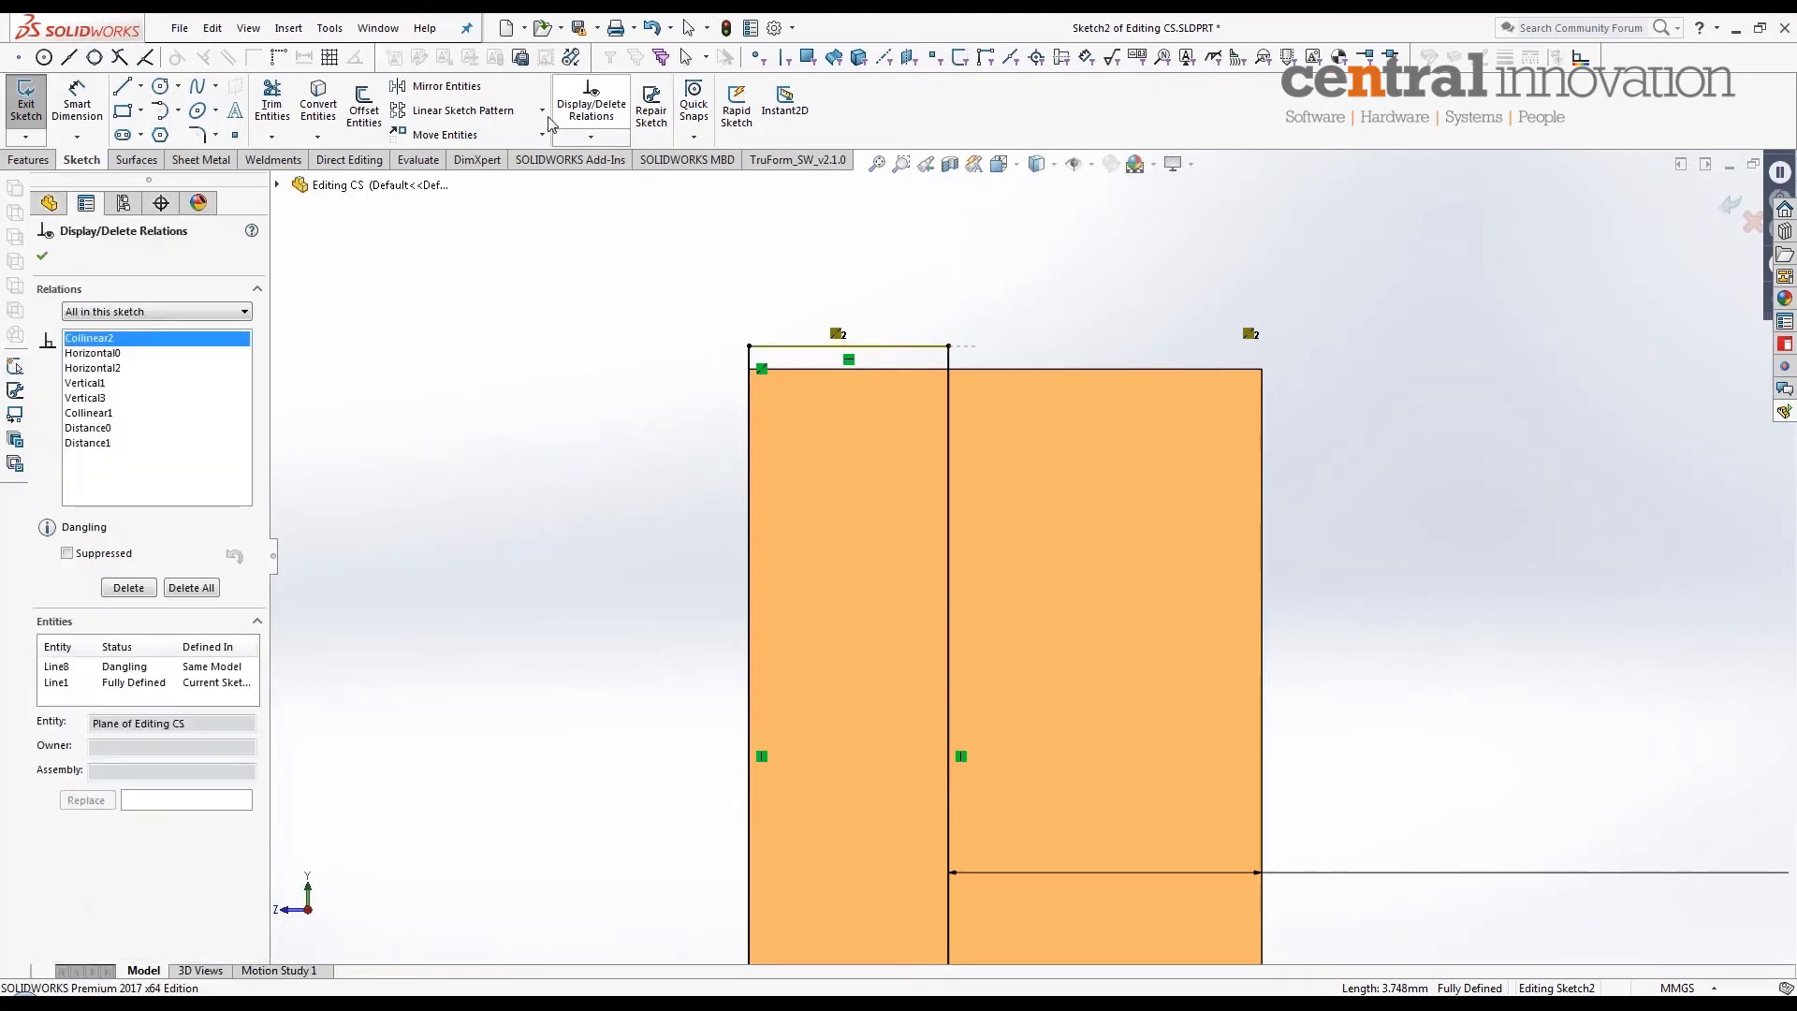
{"action": "left_click", "coordinate": [153, 311]}
{"action": "left_click", "coordinate": [94, 341]}
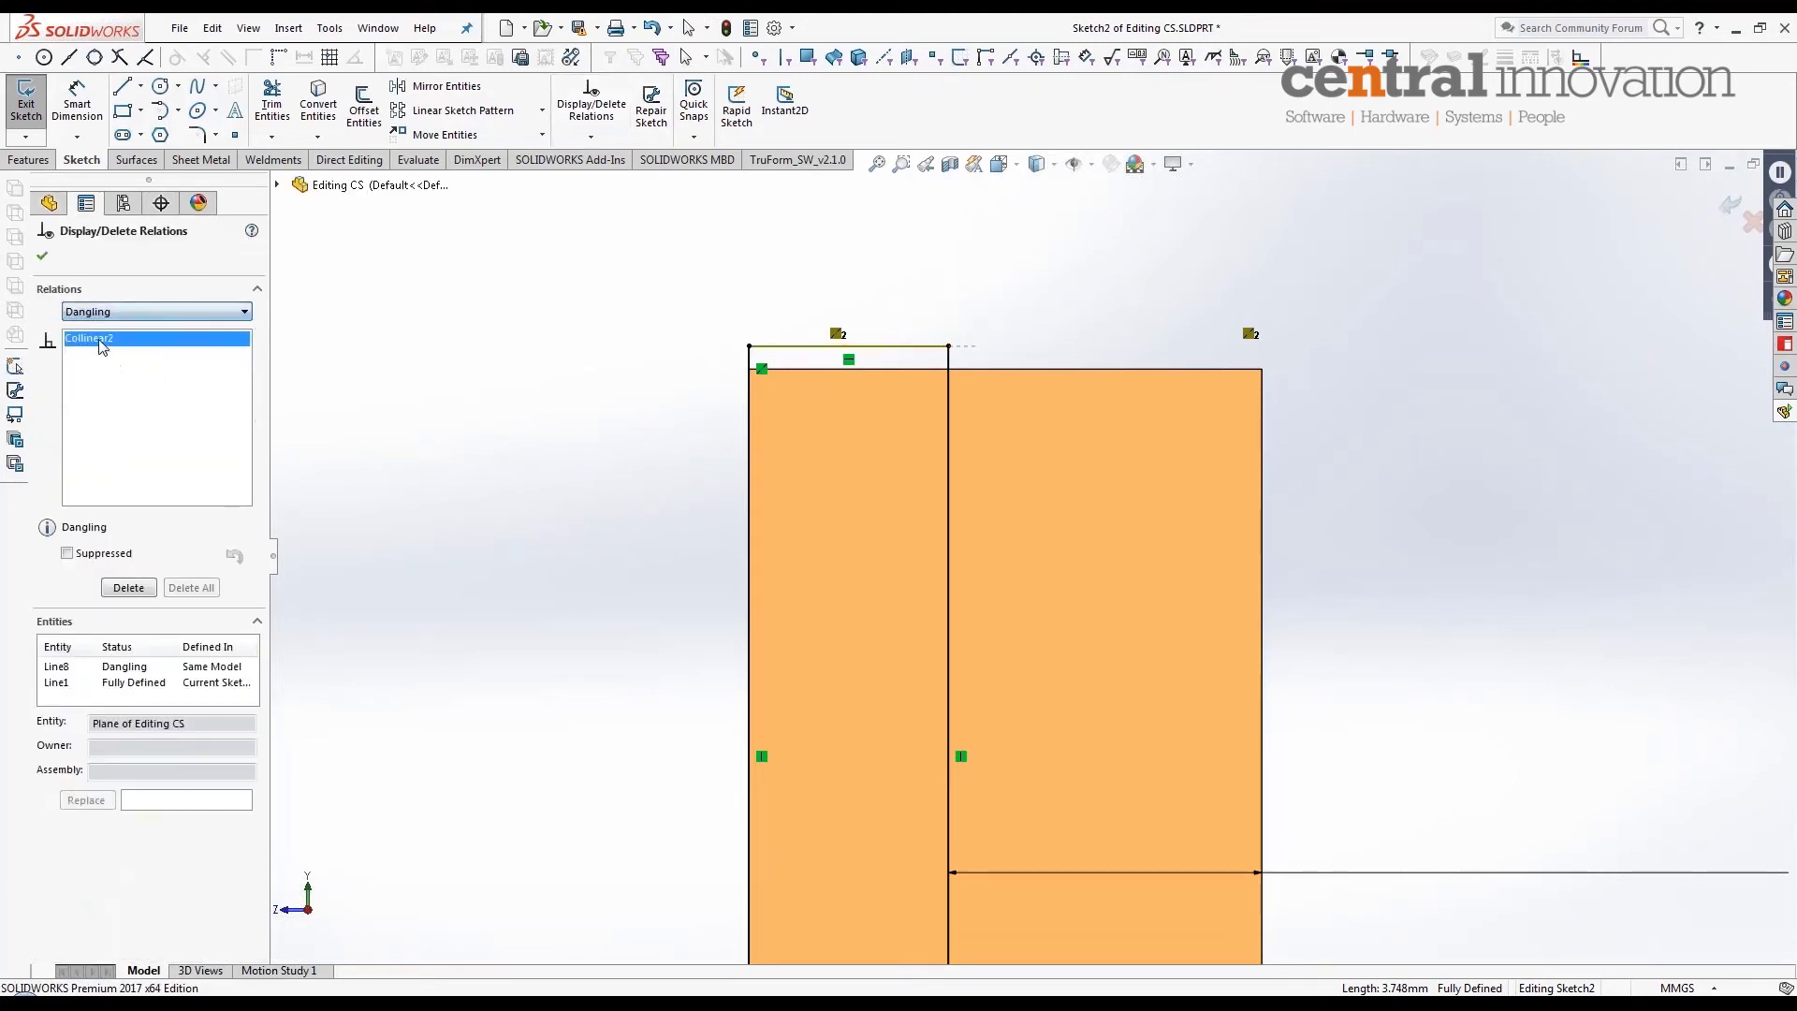
{"action": "left_click", "coordinate": [103, 347]}
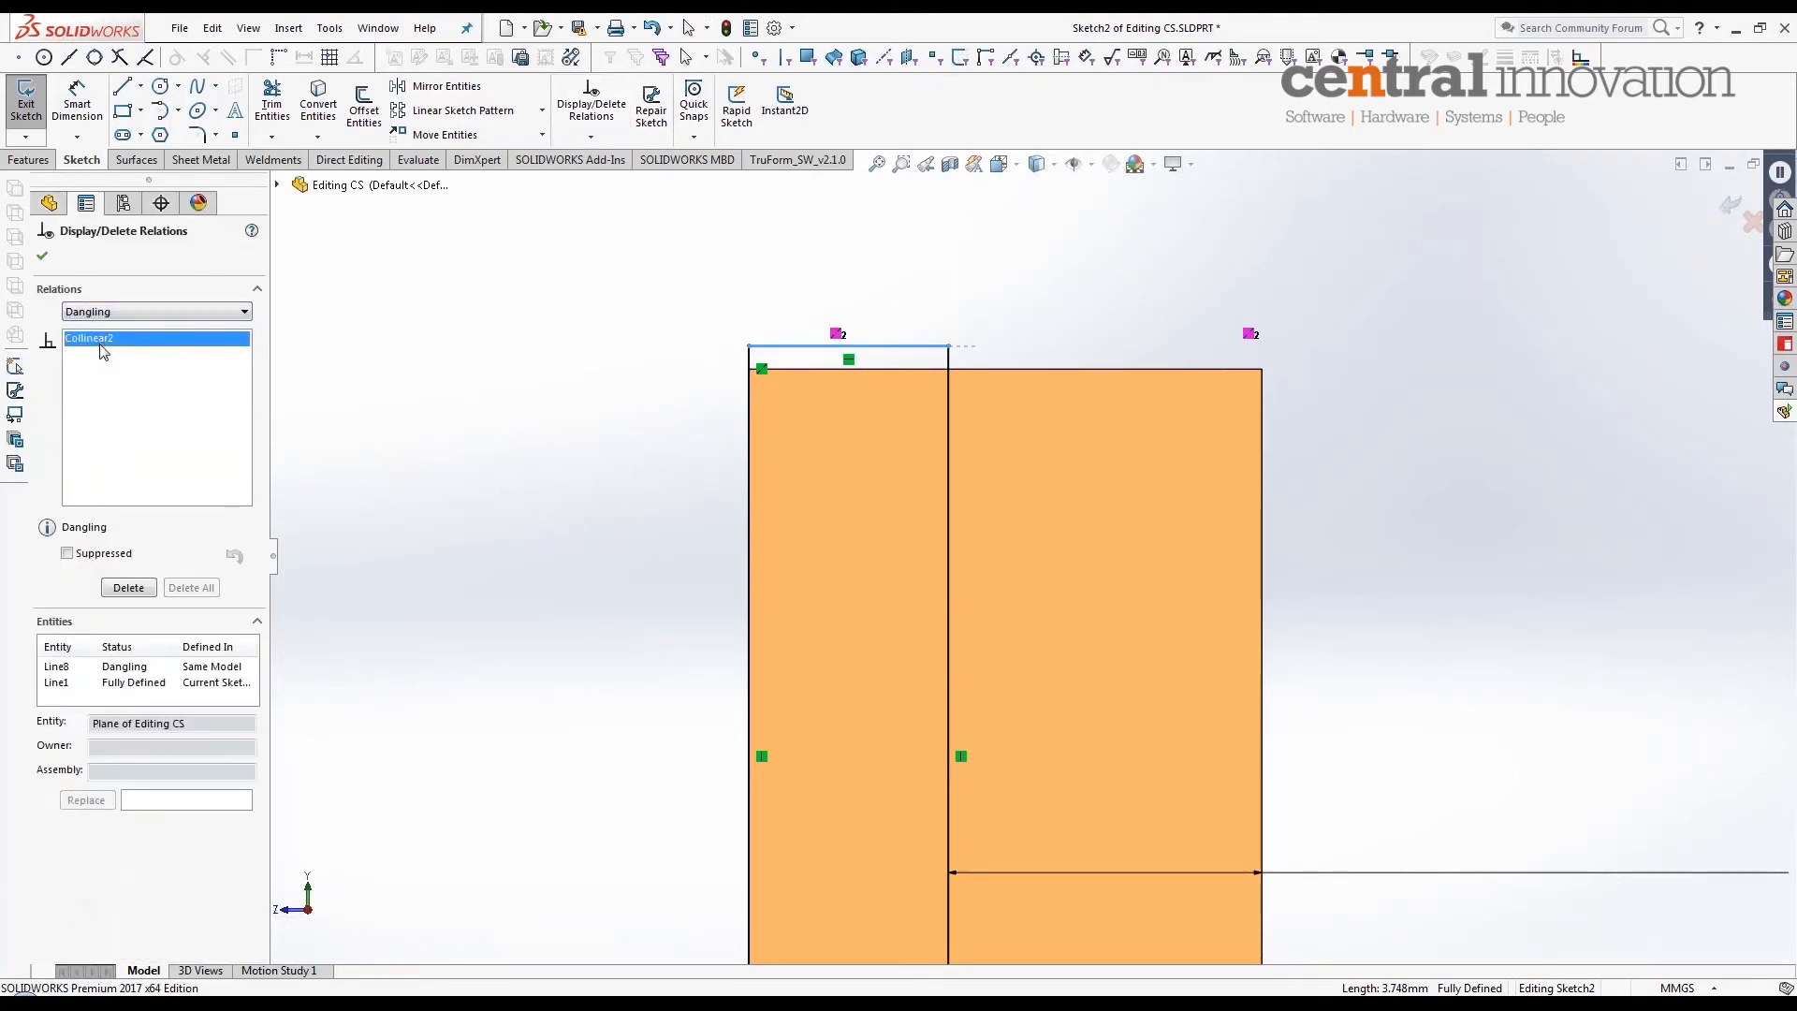
Step: Replace the dangling Line8 reference of the Collinear2 relation with the block's top edge
{"action": "left_click", "coordinate": [65, 682]}
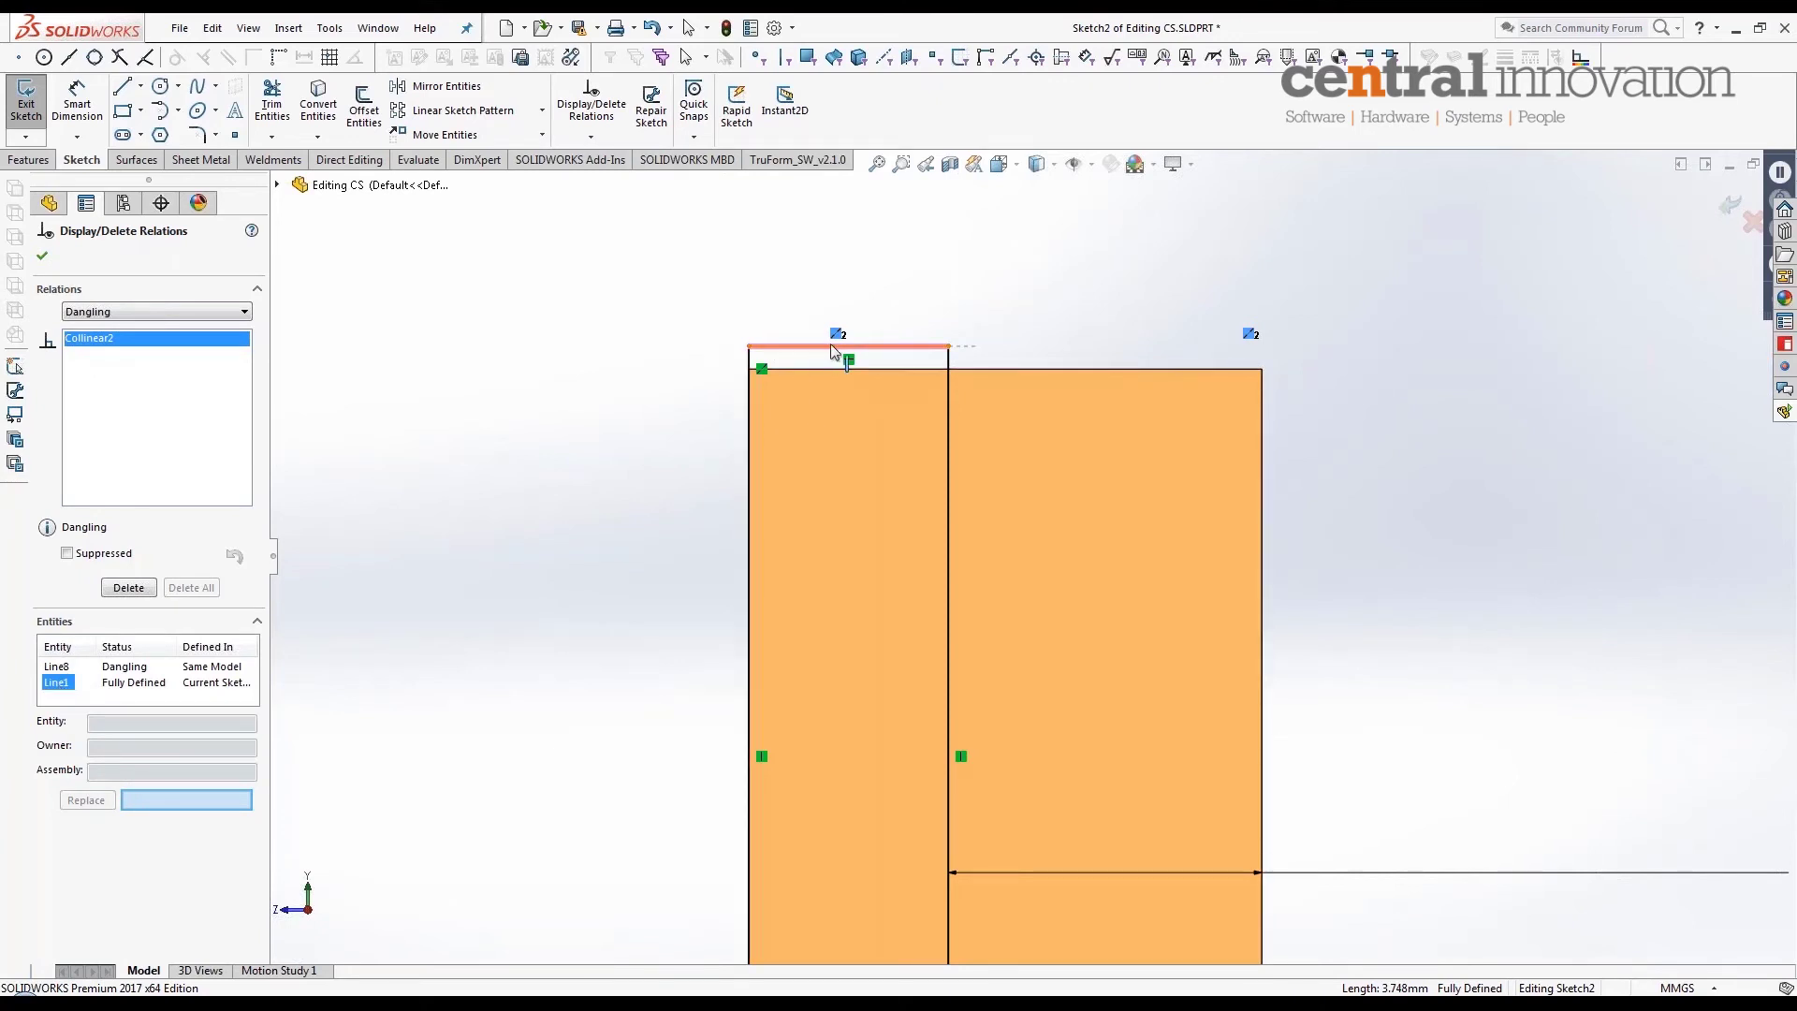
{"action": "left_click", "coordinate": [63, 668]}
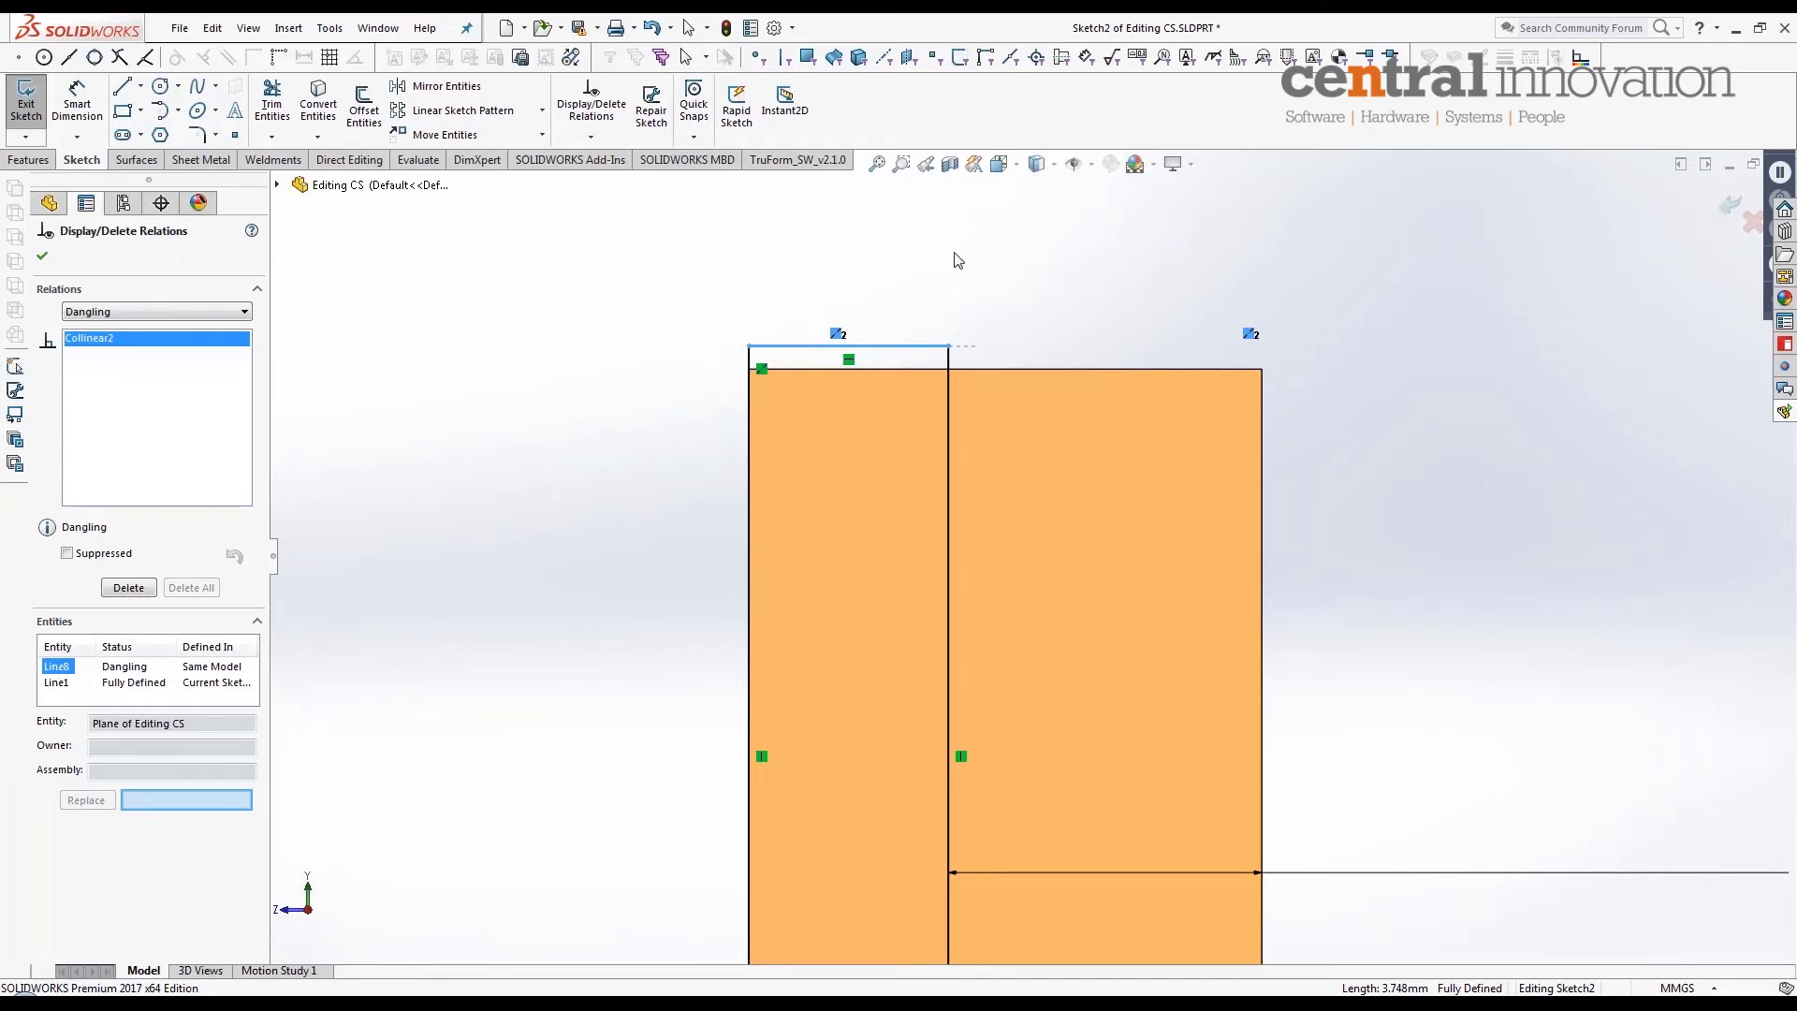
{"action": "left_click", "coordinate": [1007, 368]}
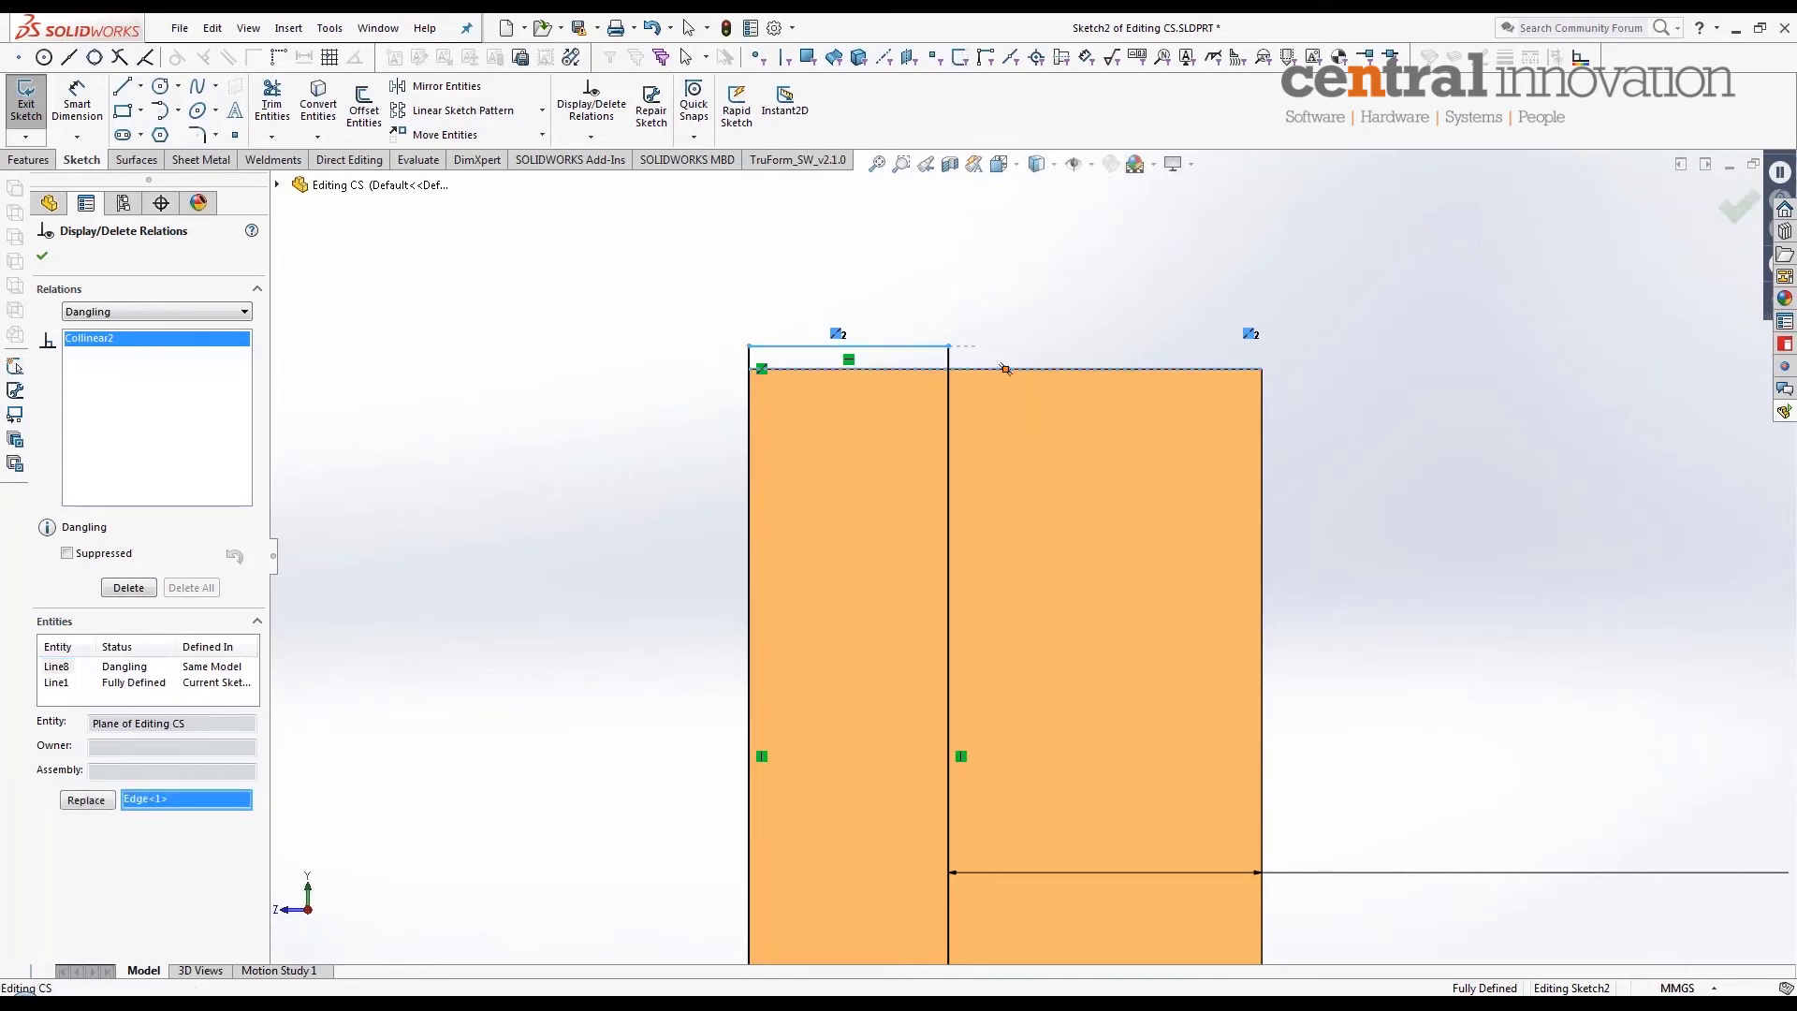
{"action": "left_click", "coordinate": [85, 802]}
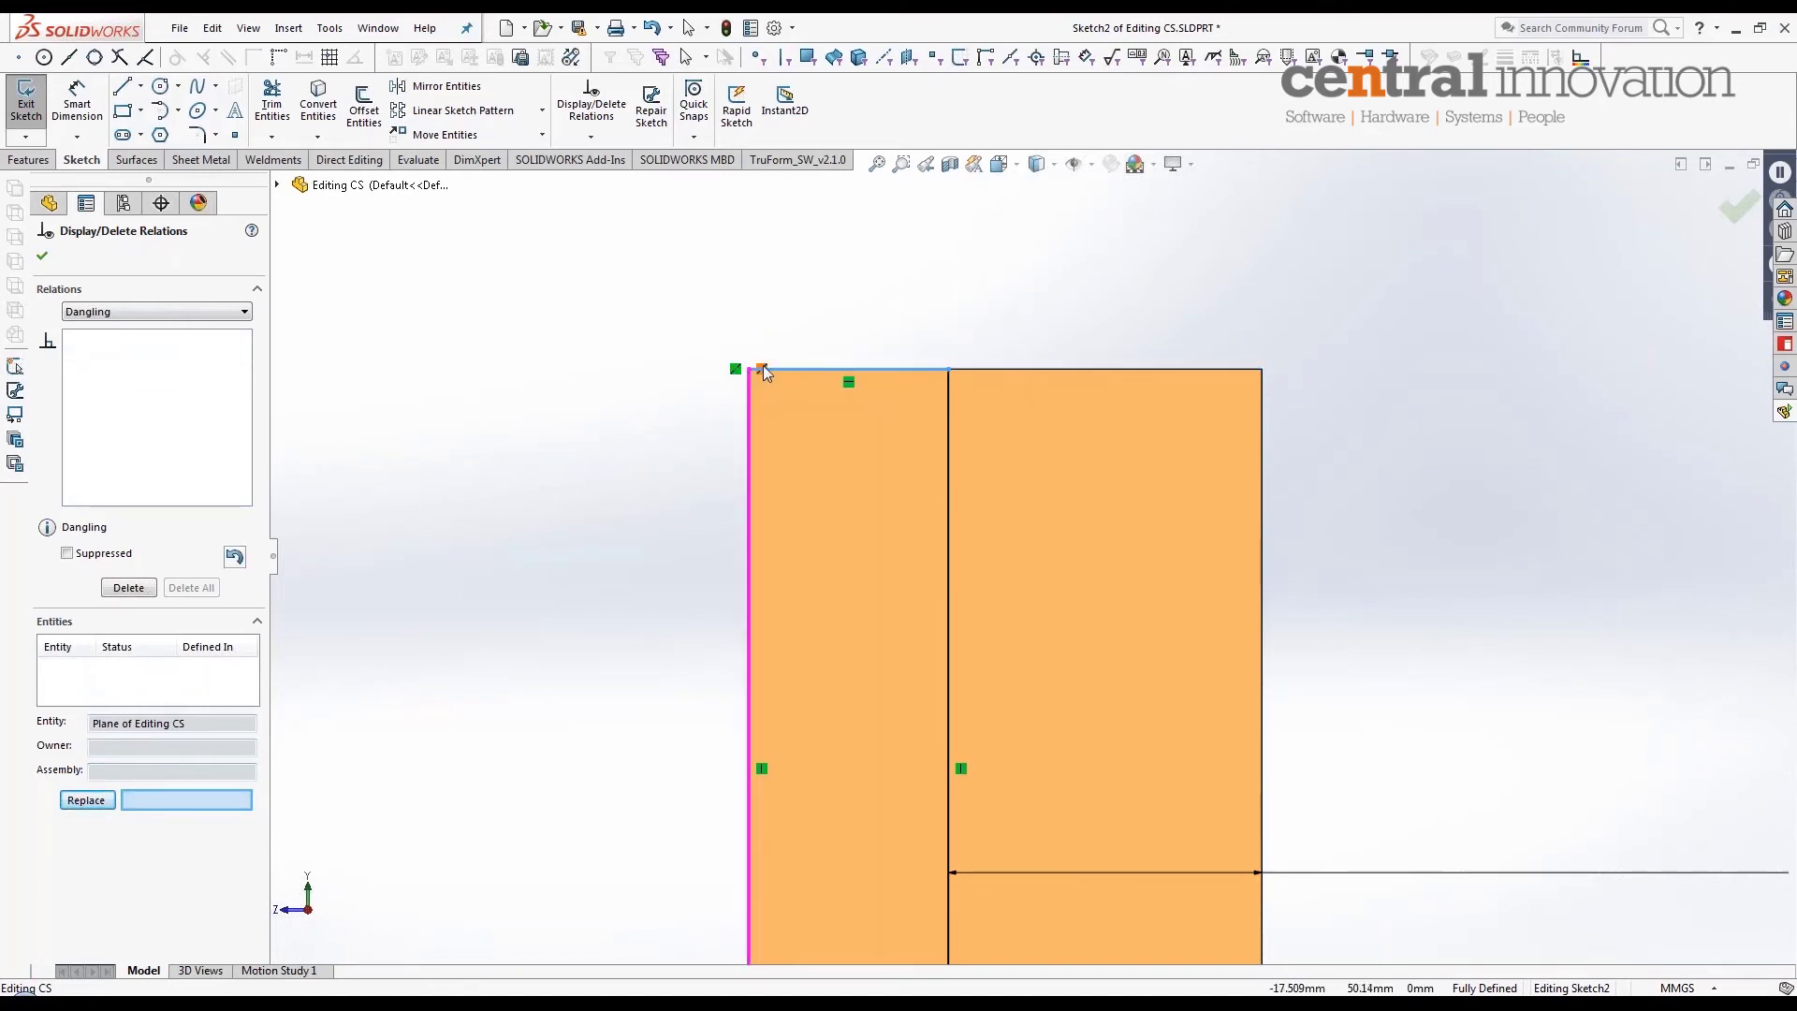
Step: Accept the relation repair and exit the sketch to rebuild Cut-Extrude1
{"action": "scroll", "coordinate": [764, 372], "scroll_direction": "down", "scroll_amount": 2}
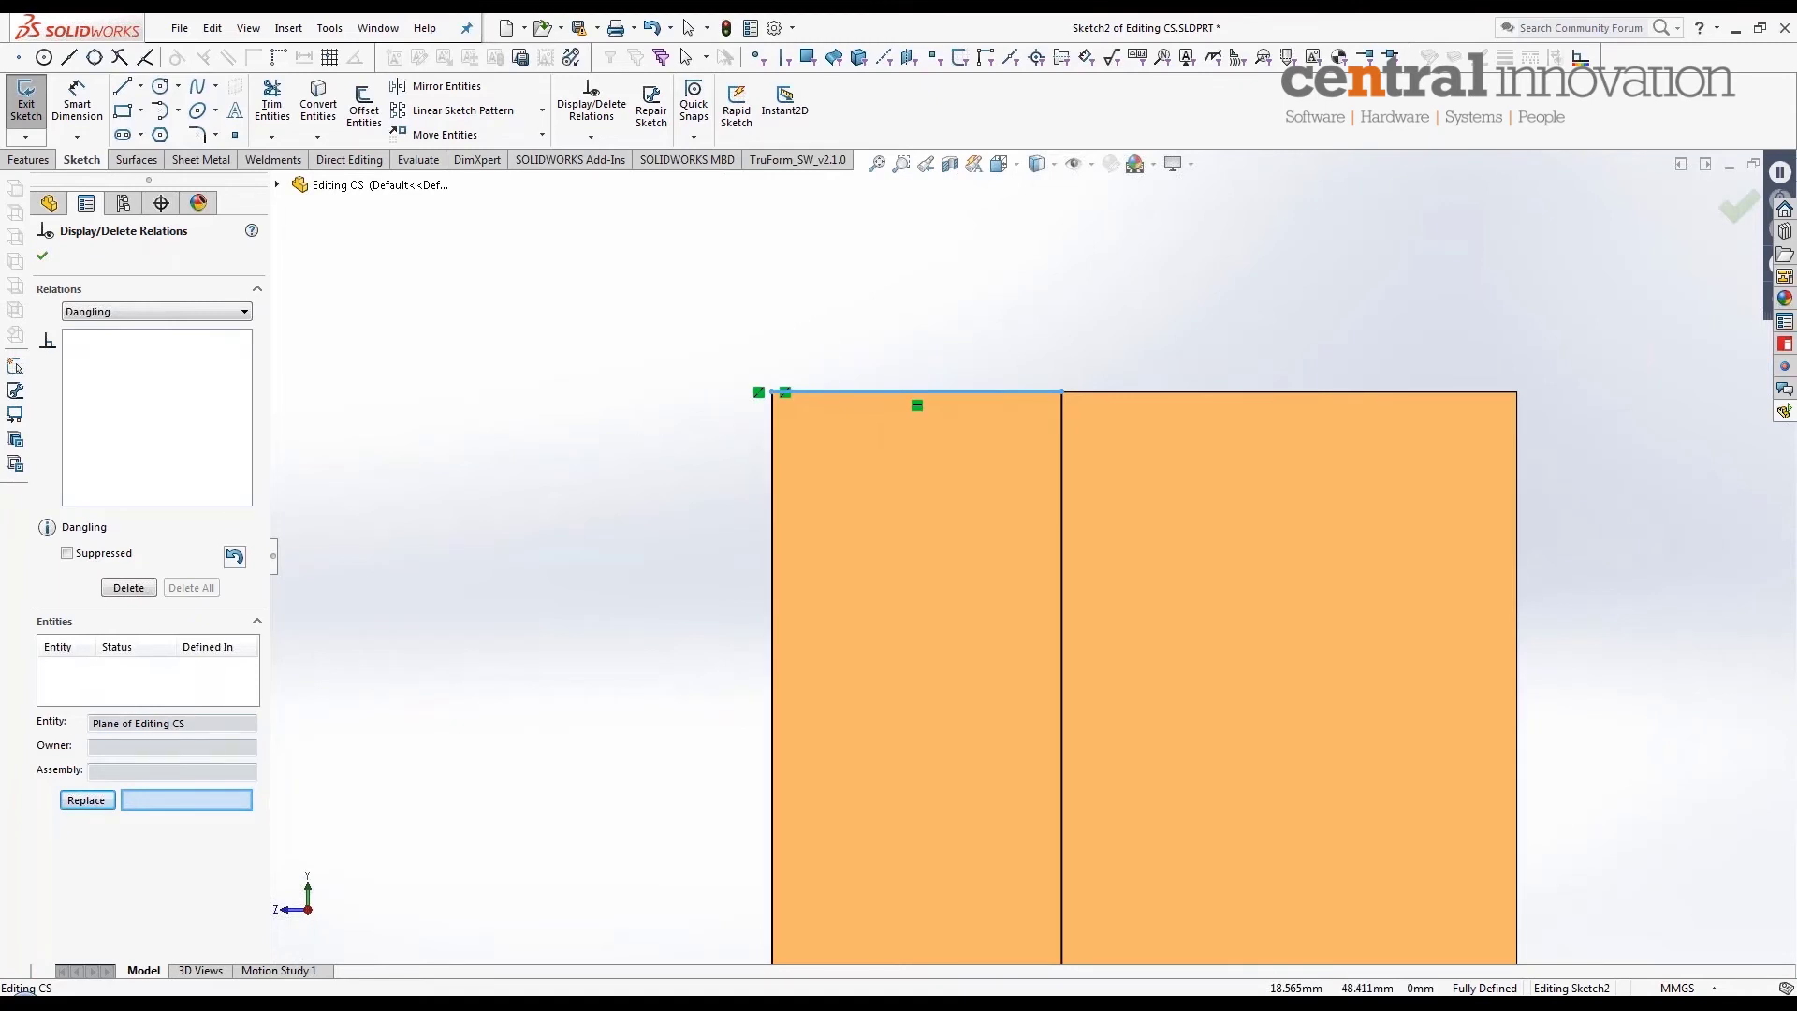
{"action": "scroll", "coordinate": [1030, 554], "scroll_direction": "up", "scroll_amount": 1}
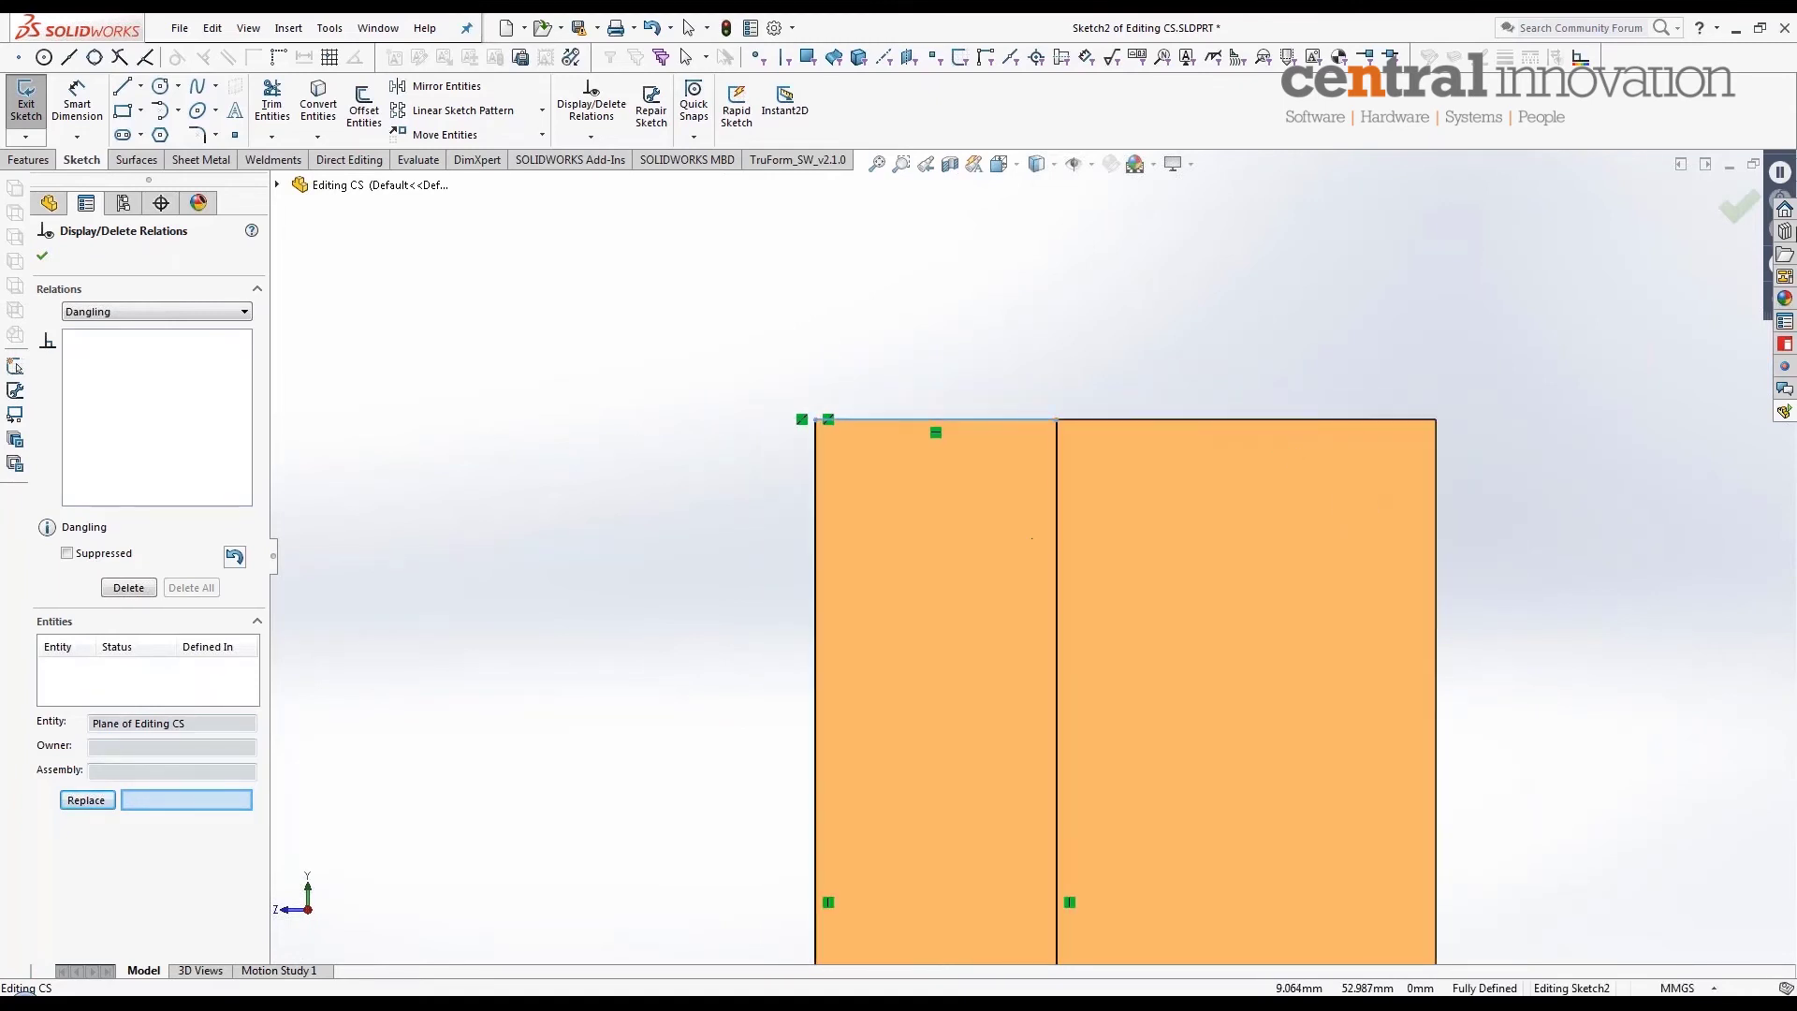
{"action": "left_click", "coordinate": [1740, 207]}
{"action": "scroll", "coordinate": [975, 485], "scroll_direction": "up", "scroll_amount": 2}
{"action": "mouse_move", "coordinate": [974, 485]}
{"action": "middle_mouse_down"}
{"action": "mouse_move", "coordinate": [1006, 508]}
{"action": "mouse_move", "coordinate": [1077, 505]}
{"action": "middle_mouse_up"}
{"action": "left_click", "coordinate": [1722, 199]}
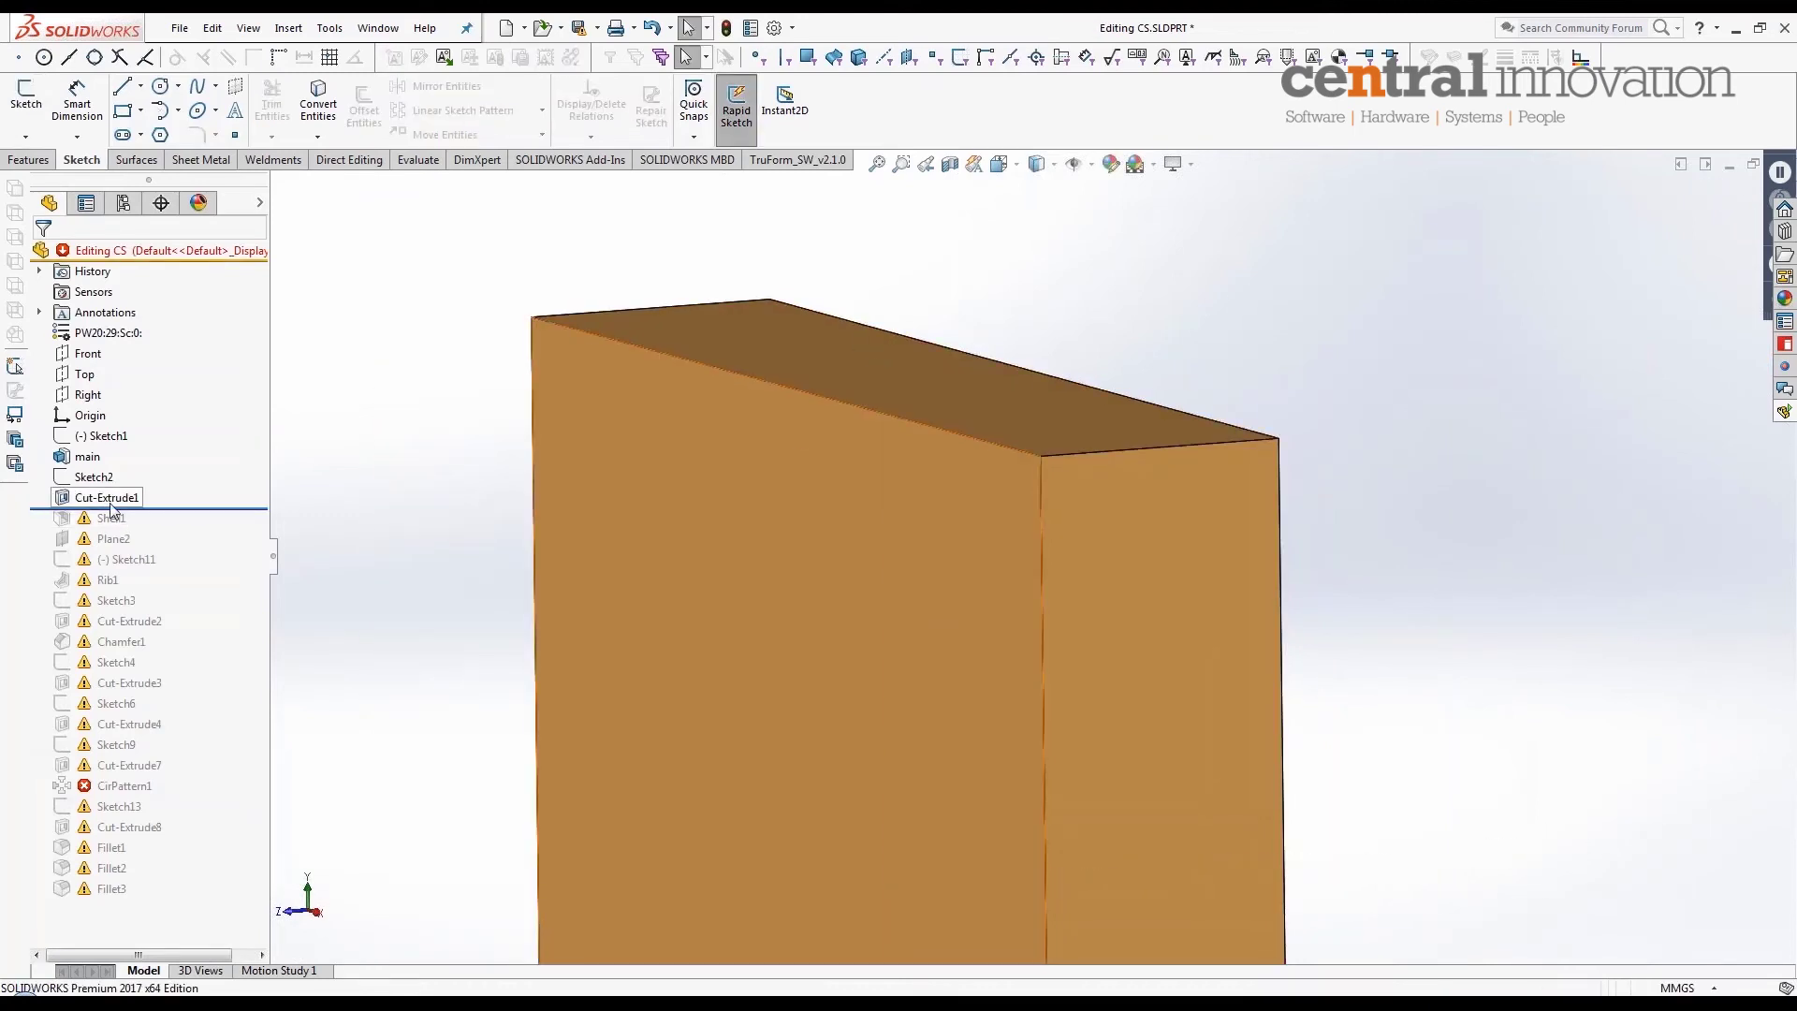
Step: Check the rebuilt Cut-Extrude1 step in the block and roll the history forward to just below Cut-Extrude2
{"action": "mouse_move", "coordinate": [111, 510]}
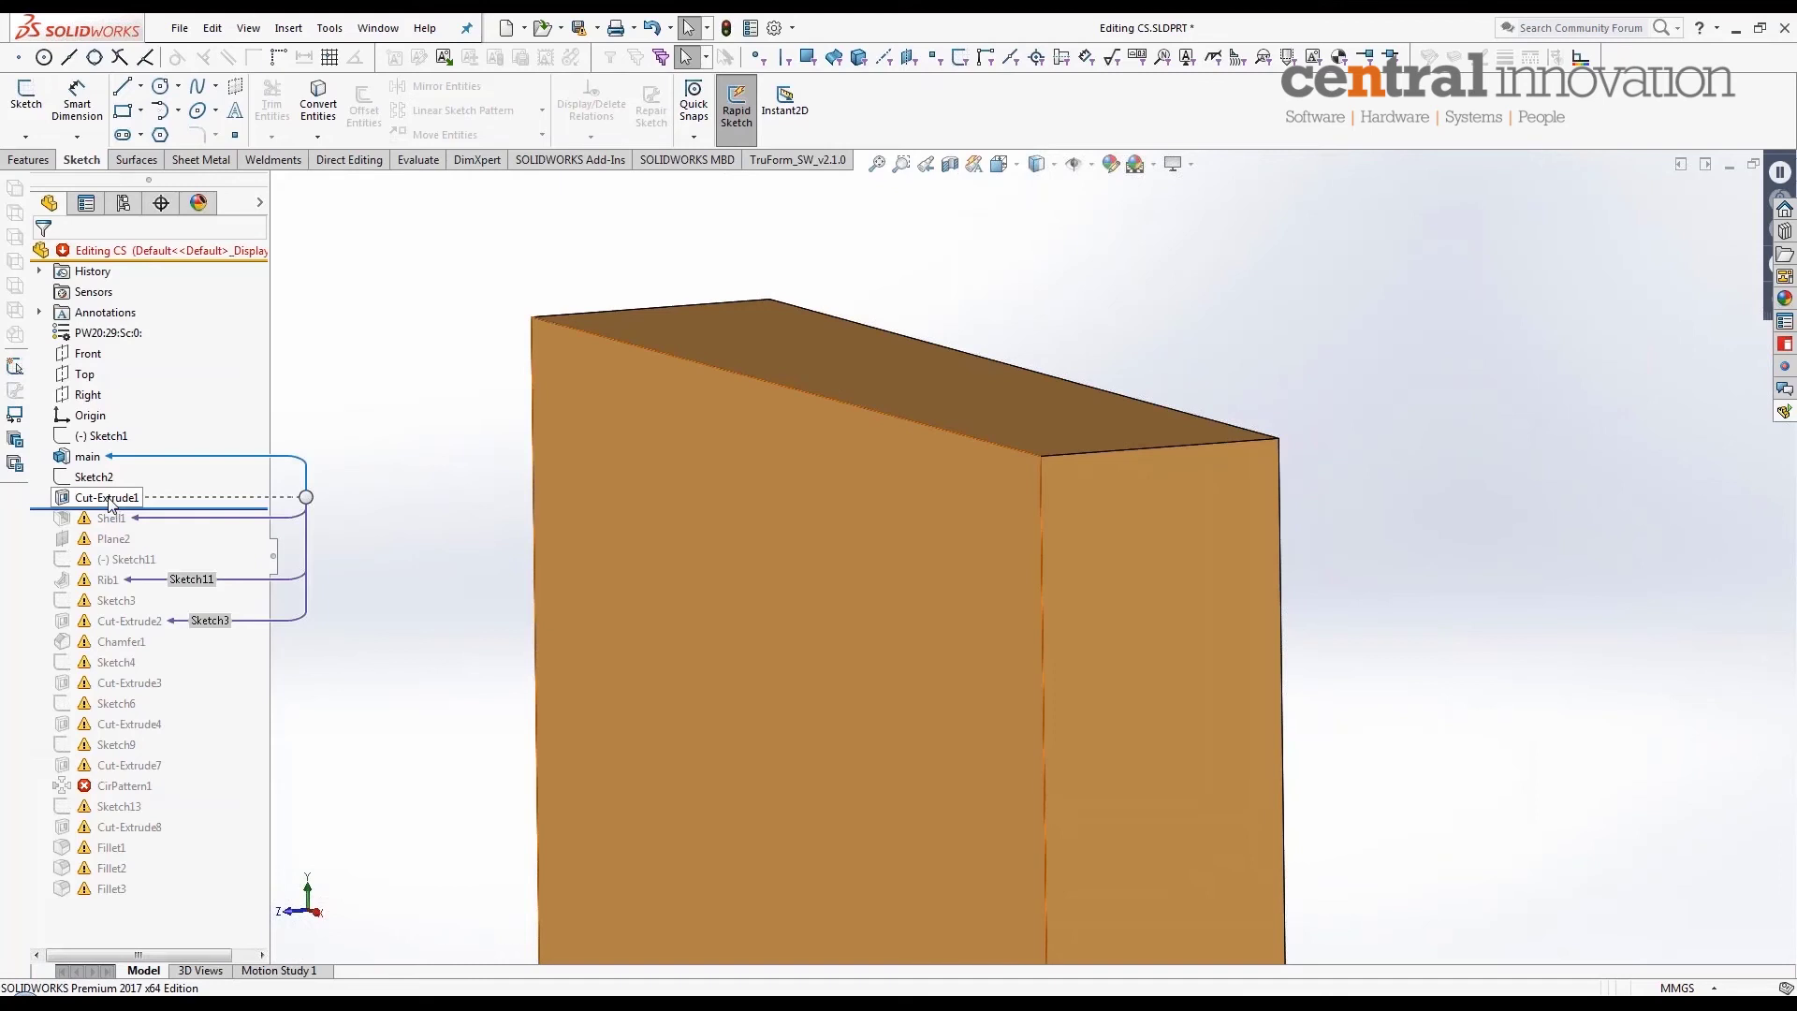
{"action": "scroll", "coordinate": [553, 770], "scroll_direction": "up", "scroll_amount": 3}
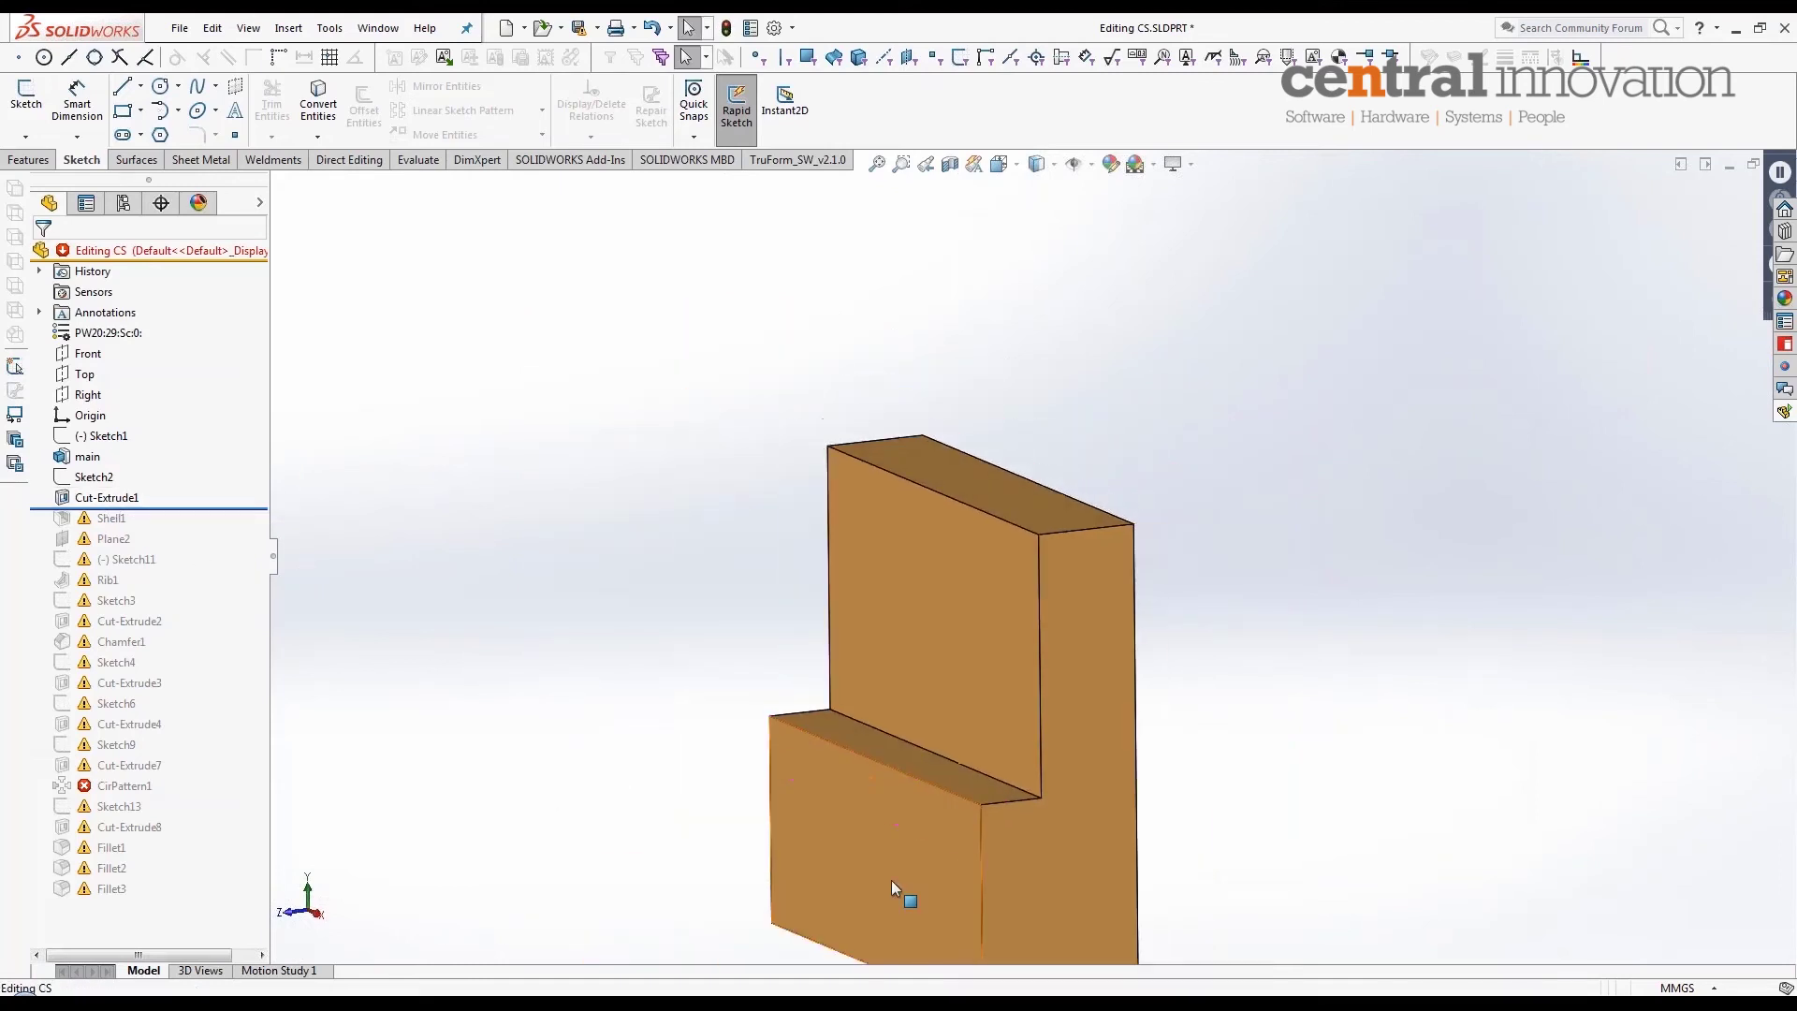
{"action": "middle_click_drag", "start_coordinate": [892, 882], "coordinate": [956, 718]}
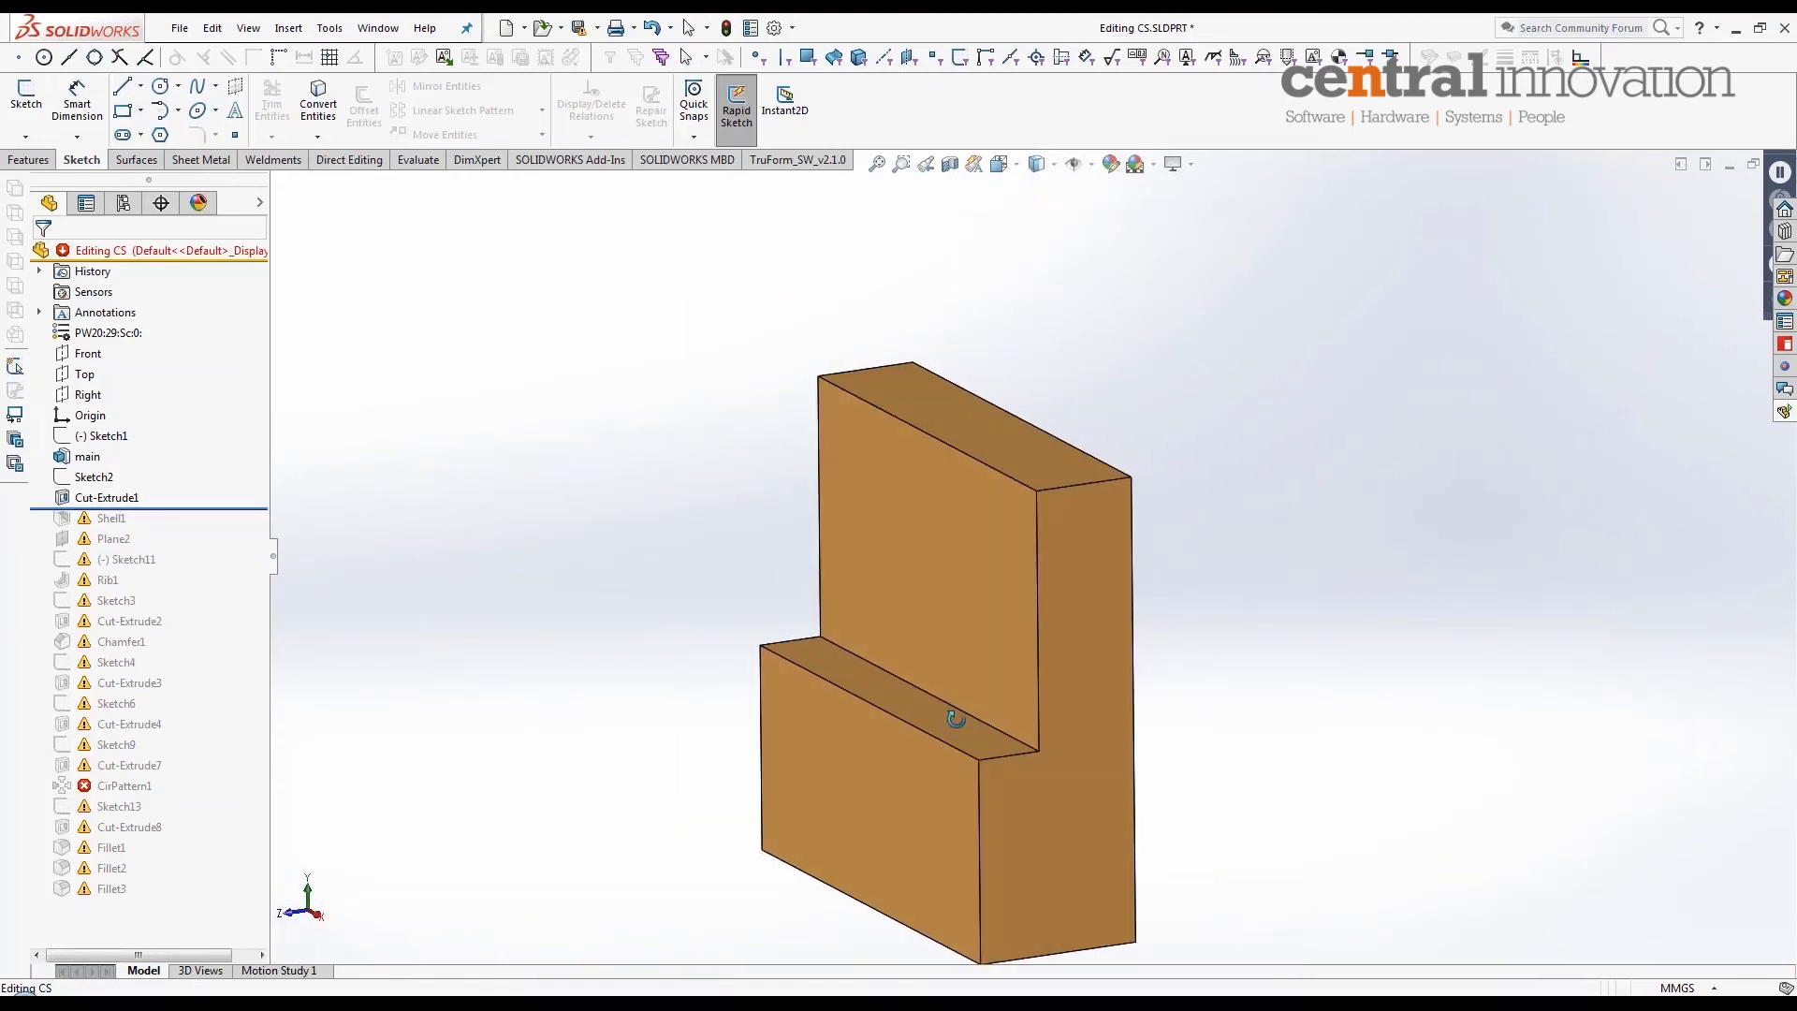
{"action": "mouse_move", "coordinate": [198, 511]}
{"action": "left_mouse_down"}
{"action": "mouse_move", "coordinate": [249, 550]}
{"action": "mouse_move", "coordinate": [173, 592]}
{"action": "mouse_move", "coordinate": [240, 615]}
{"action": "mouse_move", "coordinate": [187, 633]}
{"action": "left_mouse_up"}
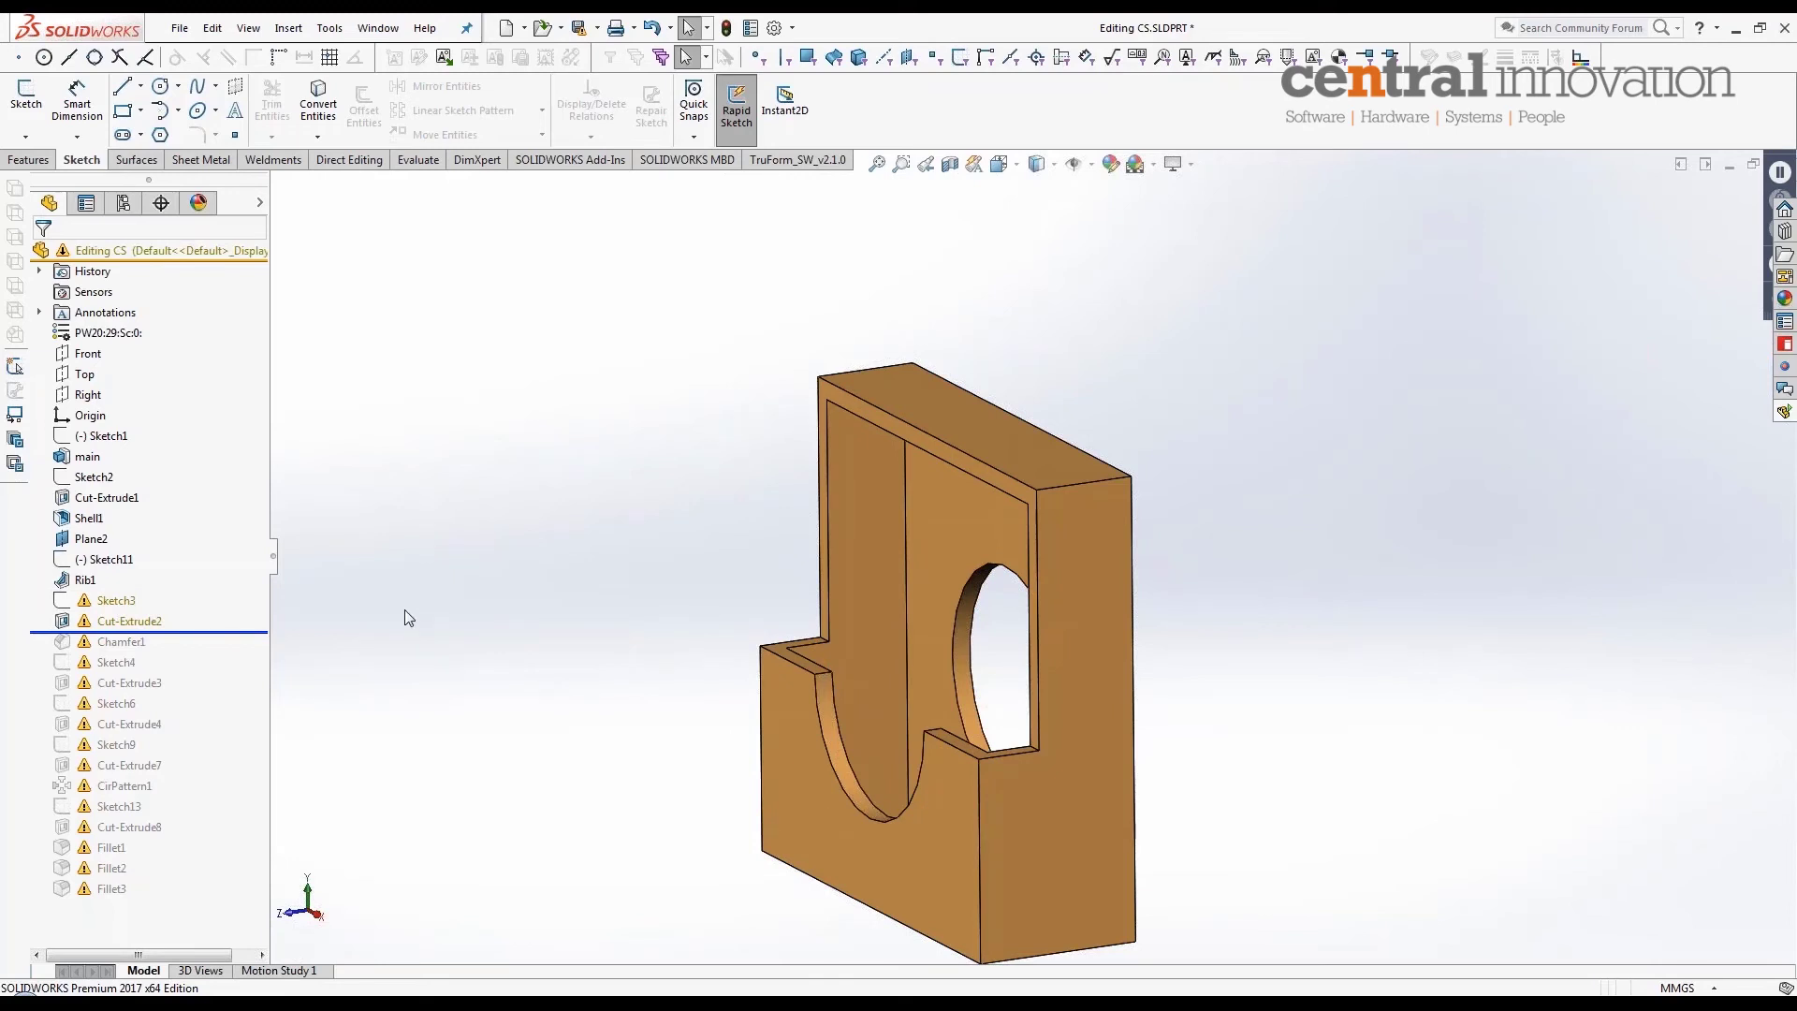
Step: Examine the Sketch3 warning and where its circle lies relative to the block
{"action": "mouse_move", "coordinate": [117, 605]}
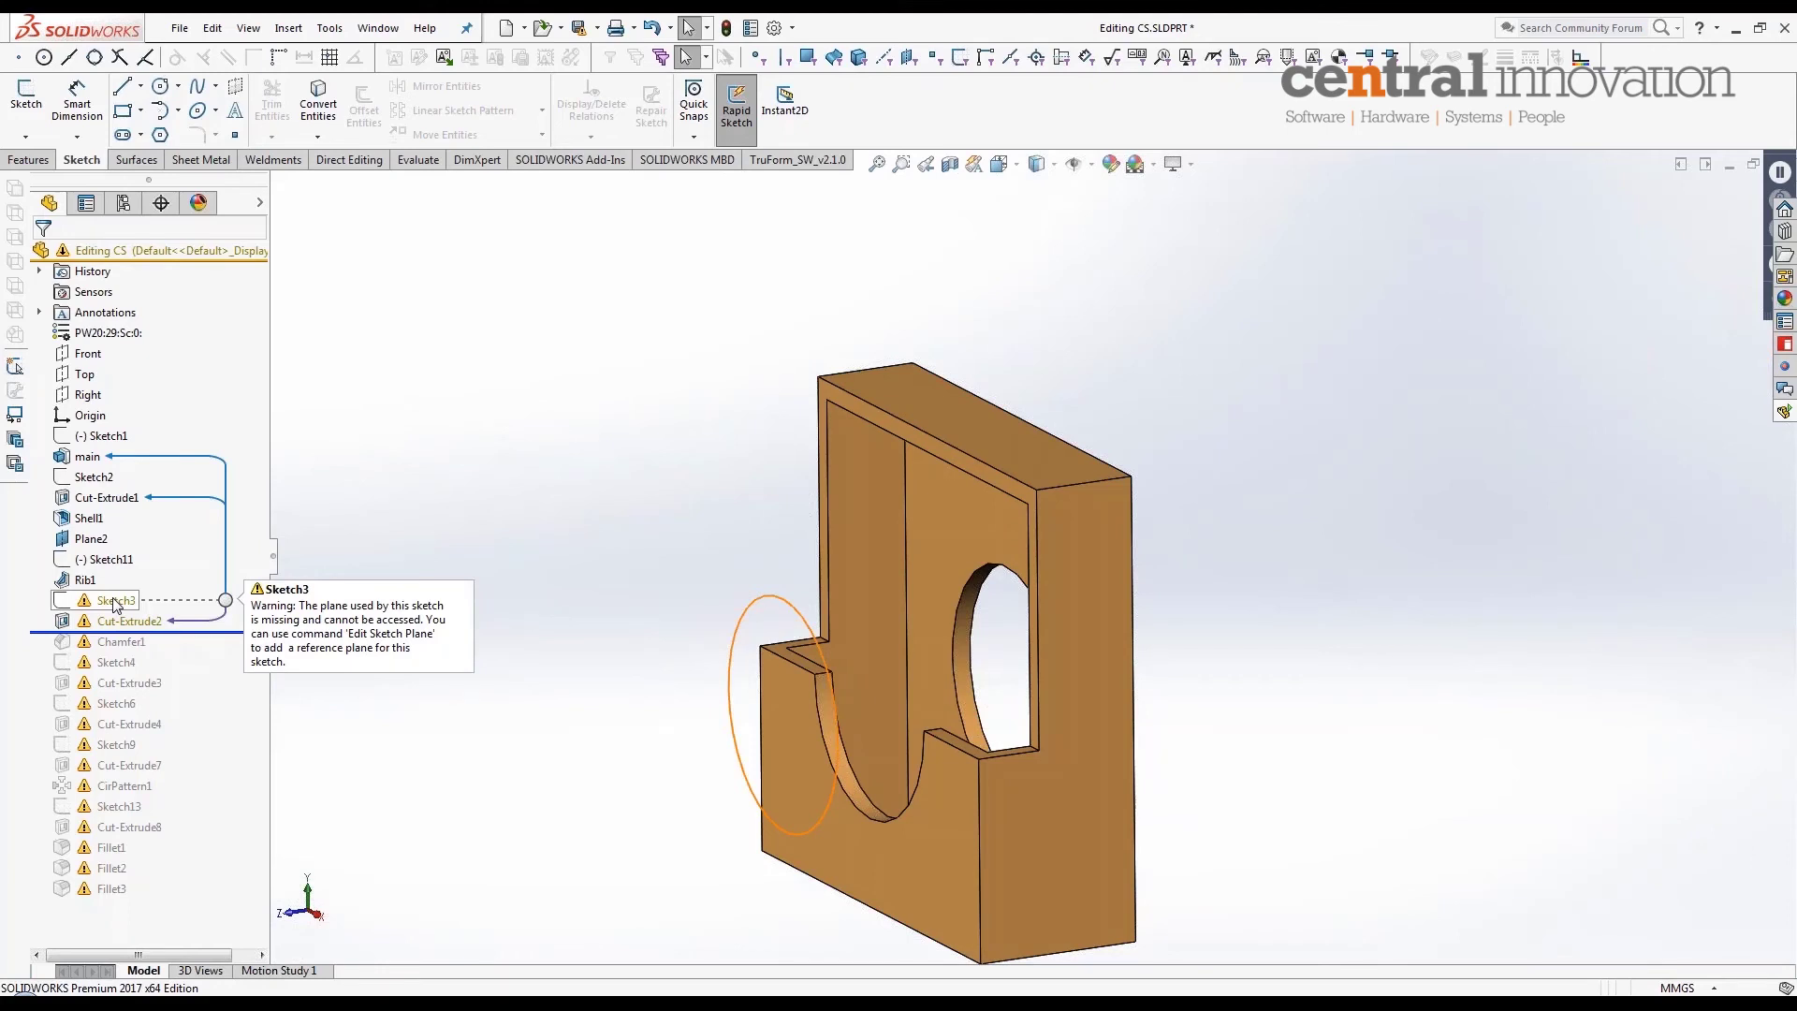
{"action": "left_click", "coordinate": [115, 601]}
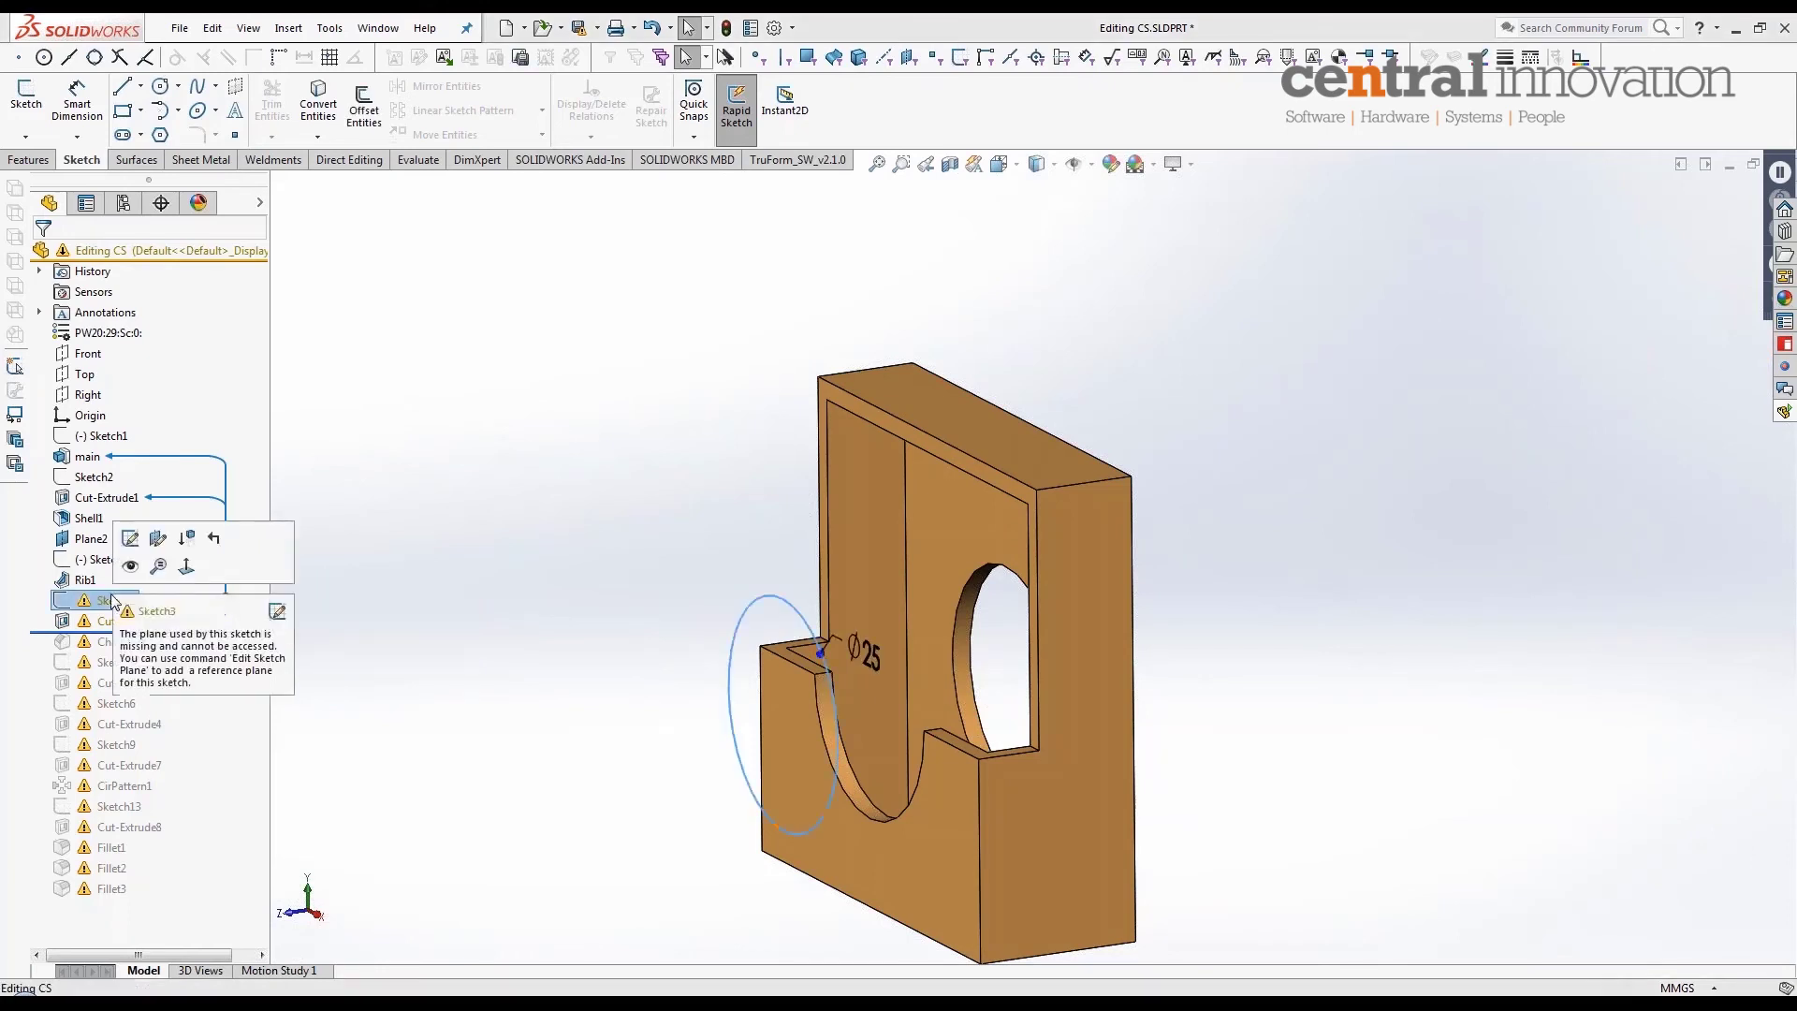
{"action": "middle_click_drag", "start_coordinate": [402, 735], "coordinate": [543, 628]}
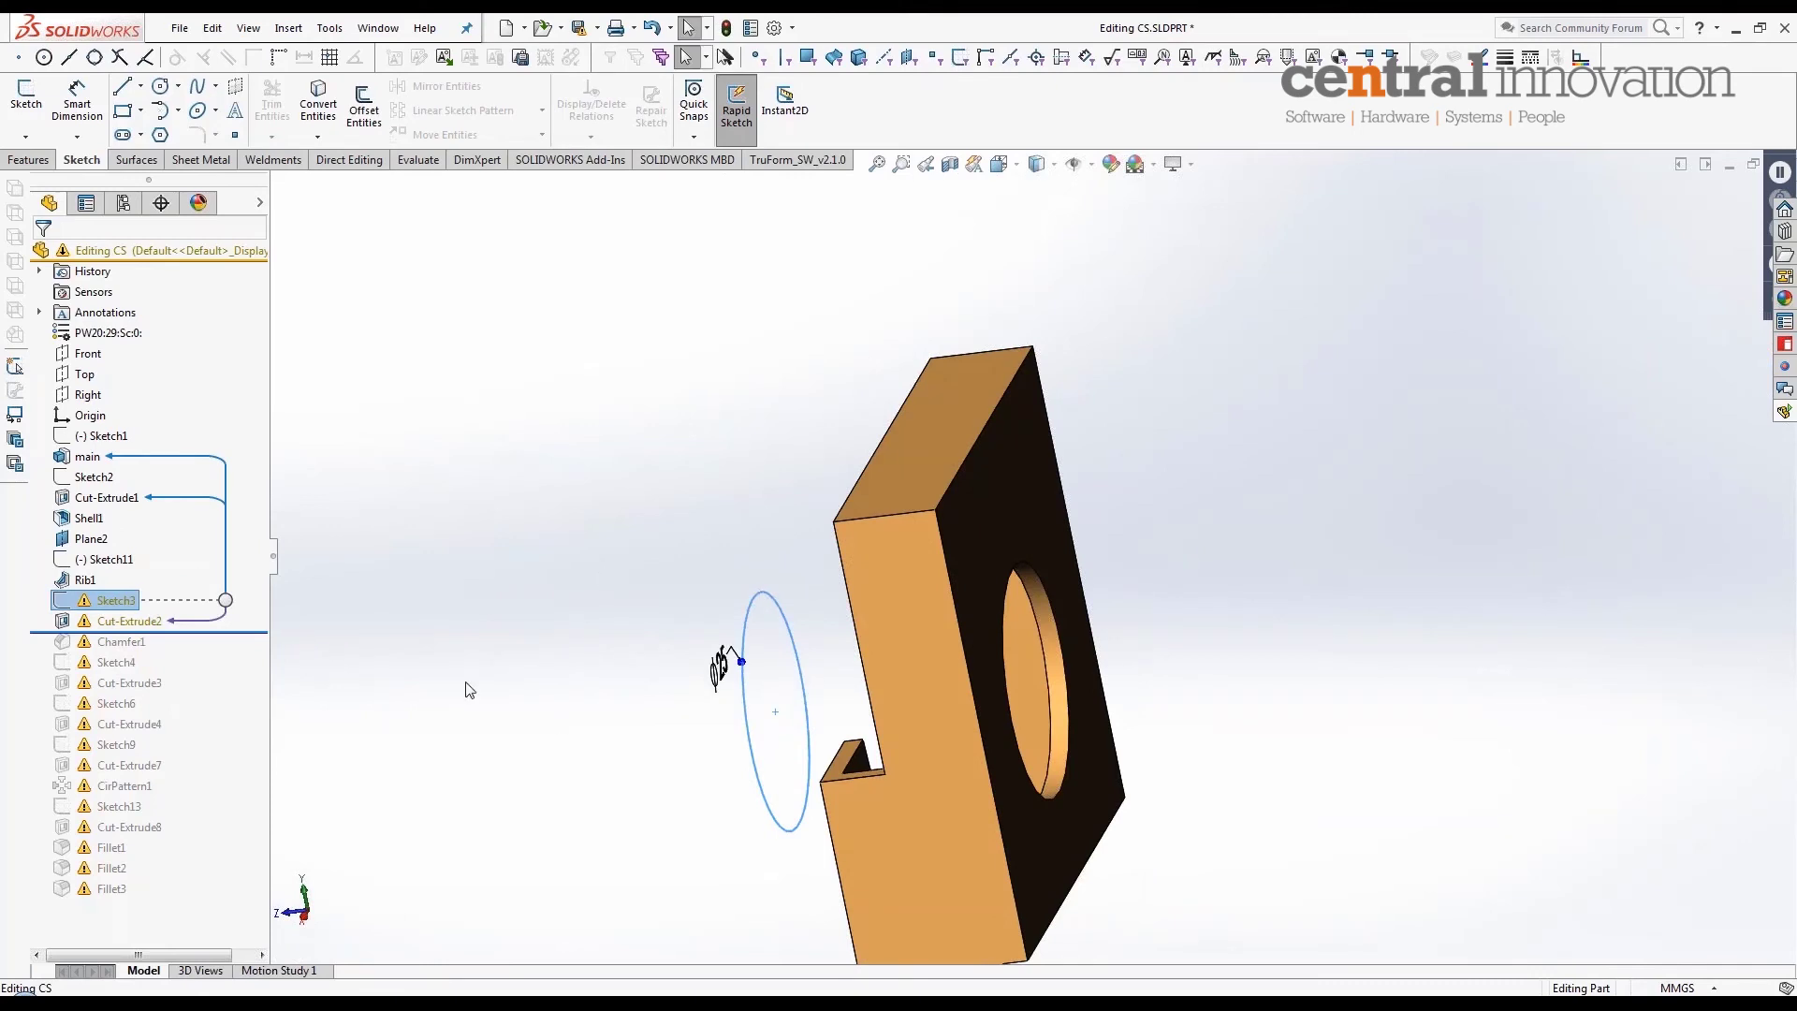
{"action": "left_click", "coordinate": [335, 591]}
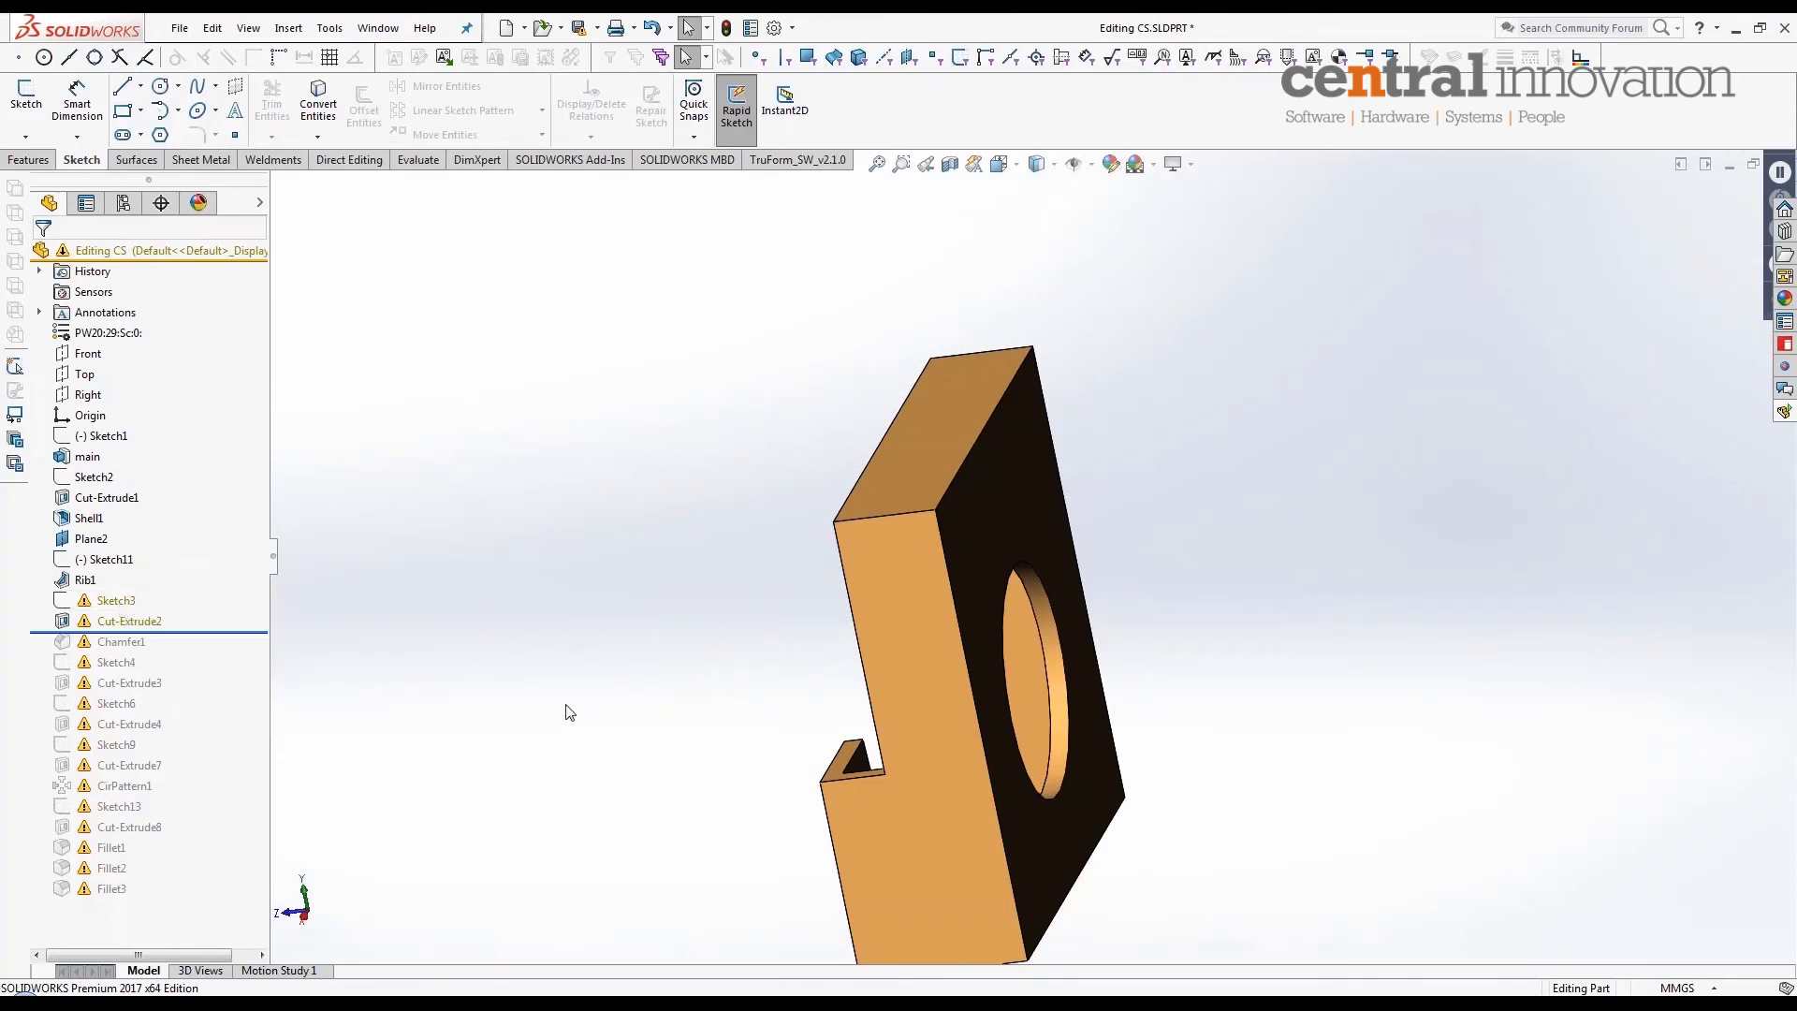
{"action": "middle_click_drag", "start_coordinate": [566, 711], "coordinate": [653, 716]}
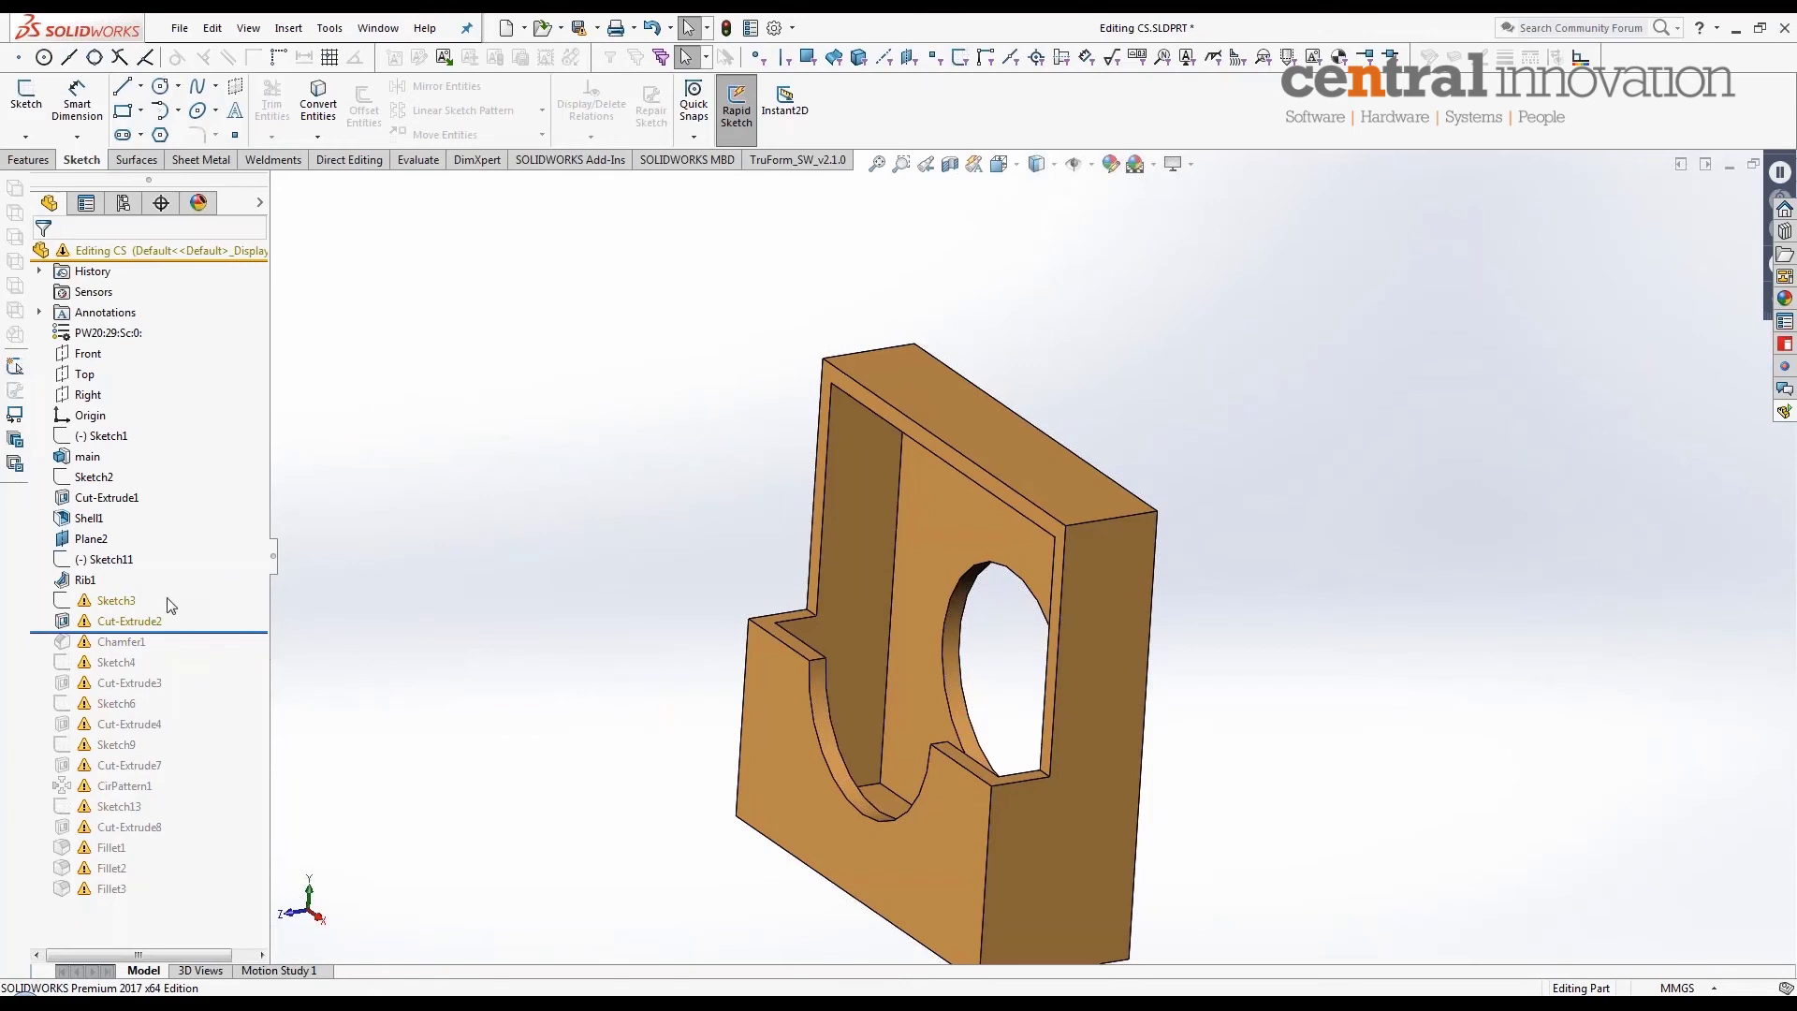
Step: Edit the sketch plane of Sketch3, replacing the missing plane with the front face of the block's lower portion
{"action": "right_click", "coordinate": [128, 605]}
{"action": "right_click", "coordinate": [110, 608]}
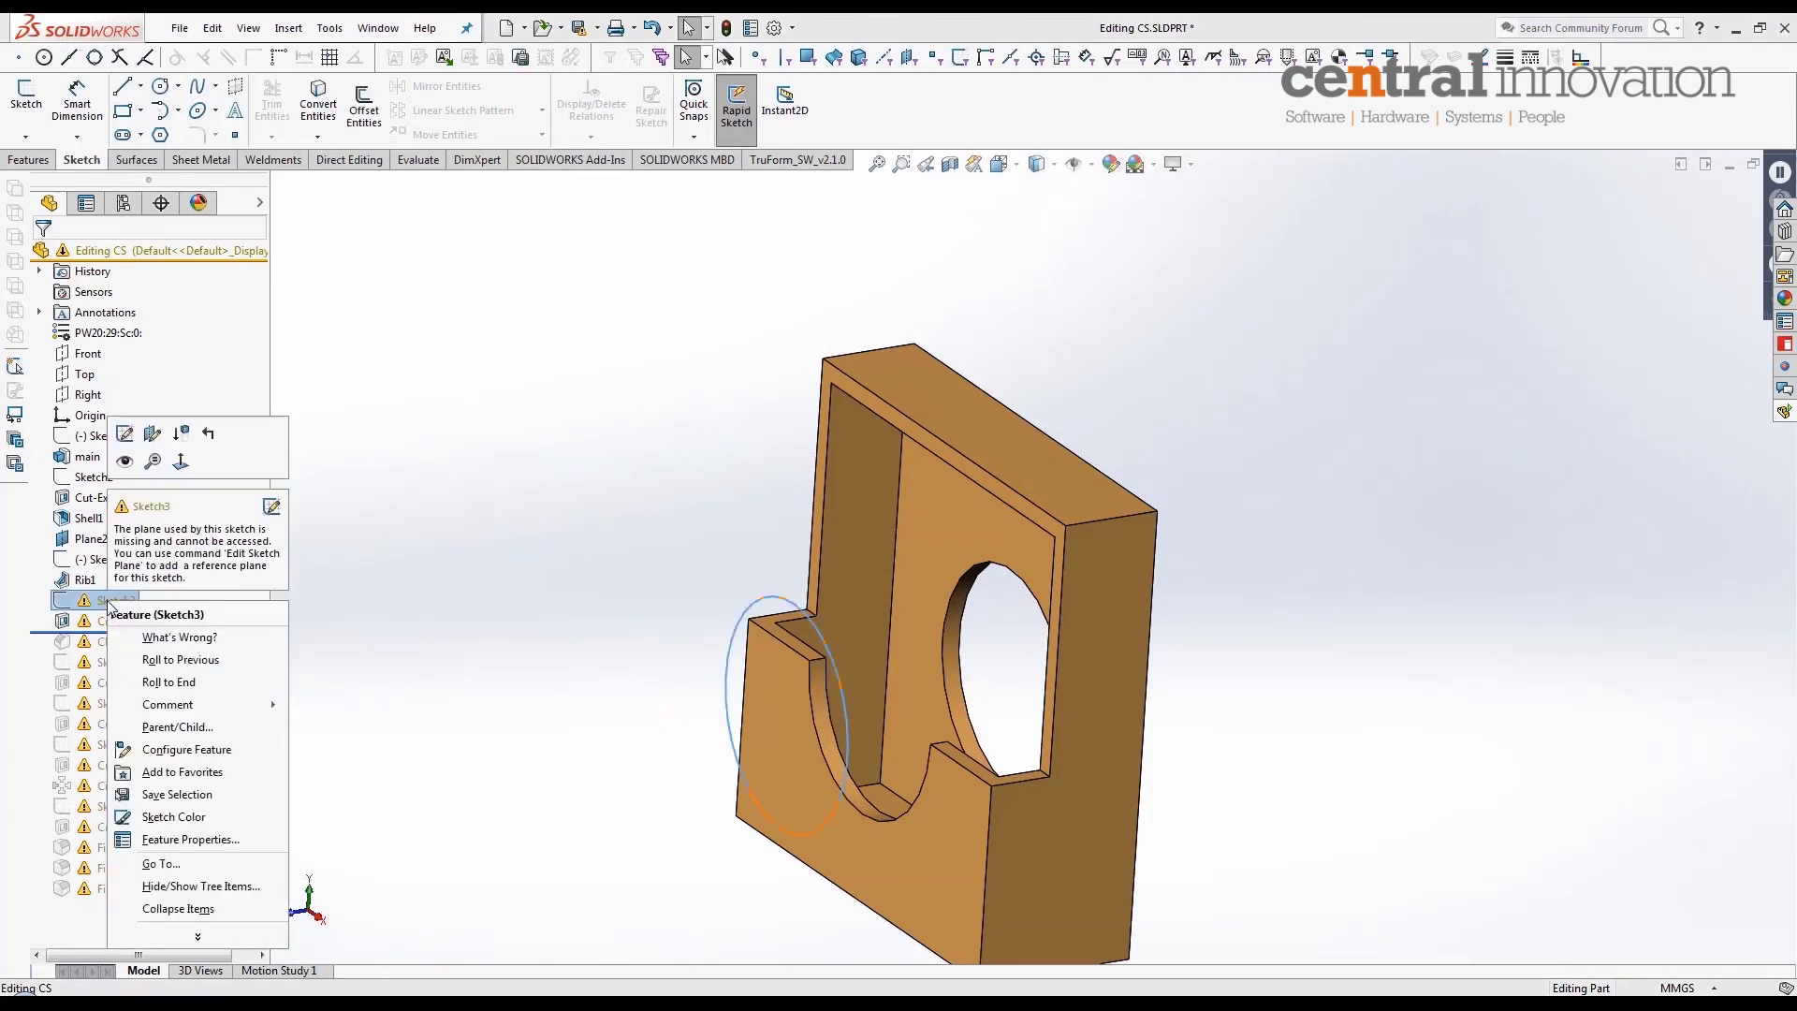
{"action": "left_click", "coordinate": [153, 433]}
{"action": "scroll", "coordinate": [487, 561], "scroll_direction": "up", "scroll_amount": 2}
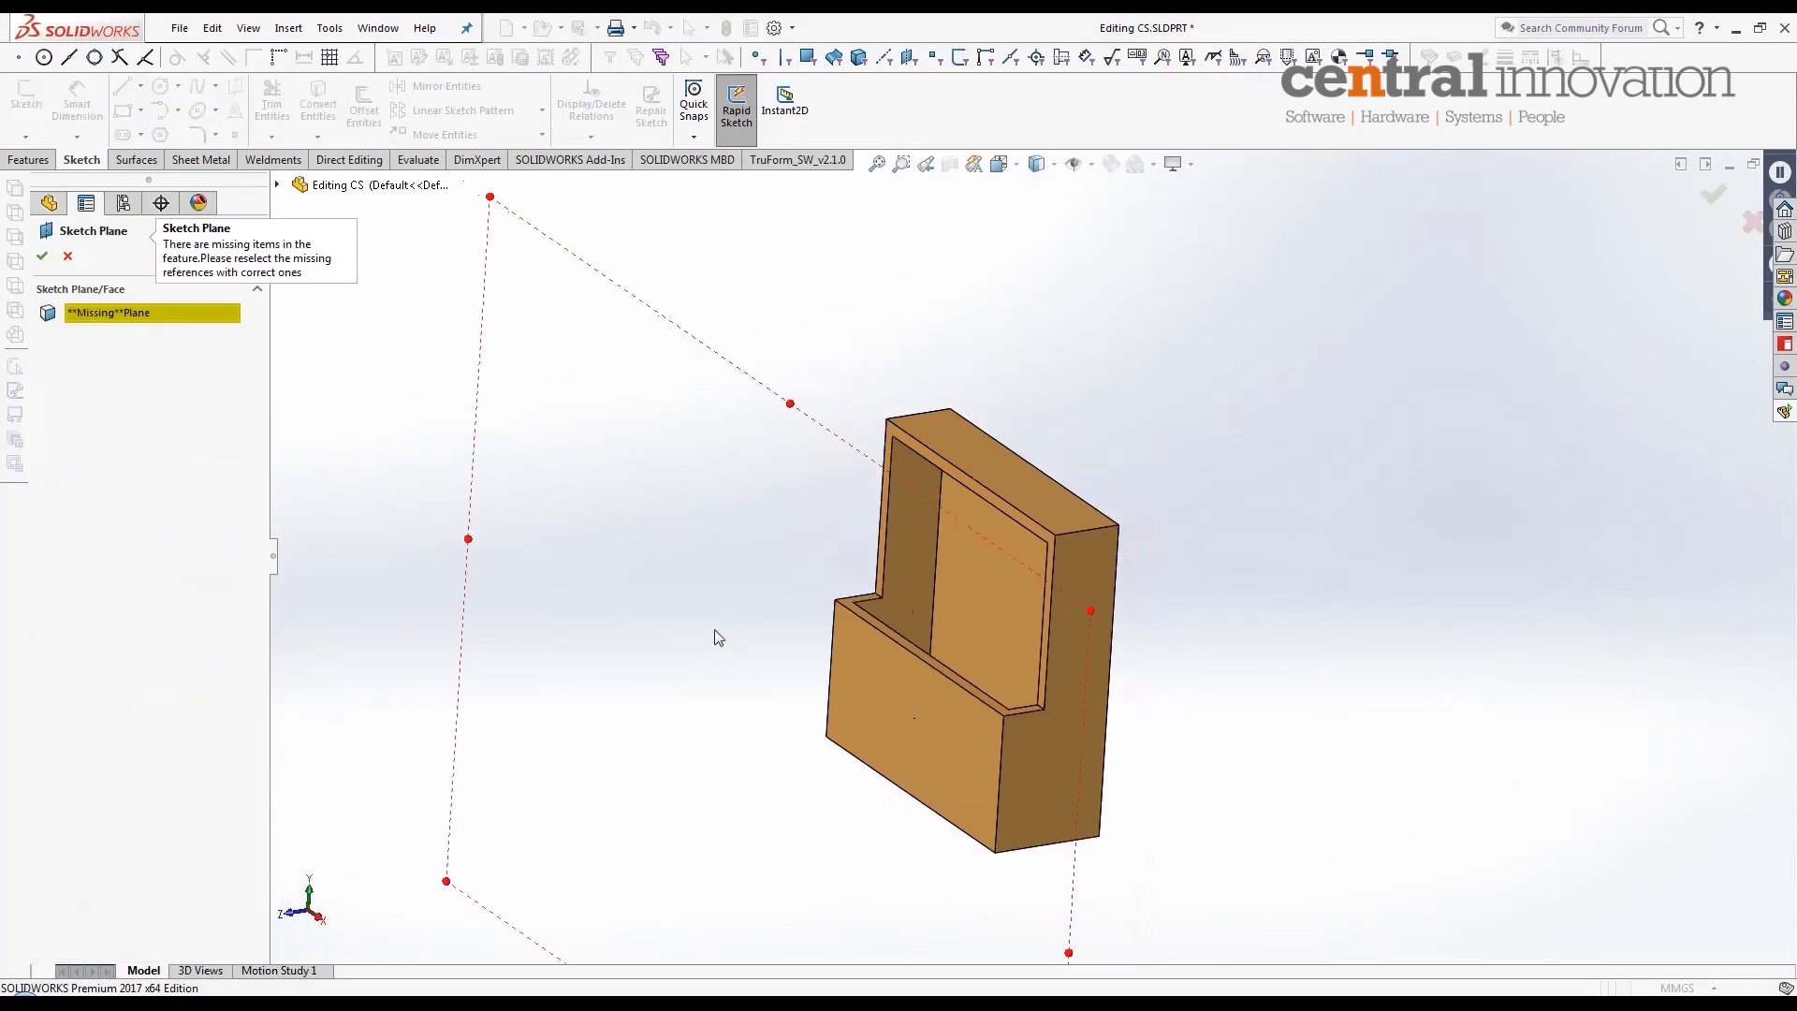
{"action": "scroll", "coordinate": [851, 644], "scroll_direction": "down", "scroll_amount": 1}
{"action": "scroll", "coordinate": [734, 661], "scroll_direction": "up", "scroll_amount": 2}
{"action": "mouse_move", "coordinate": [722, 668]}
{"action": "middle_mouse_down"}
{"action": "mouse_move", "coordinate": [636, 646]}
{"action": "mouse_move", "coordinate": [843, 655]}
{"action": "middle_mouse_up"}
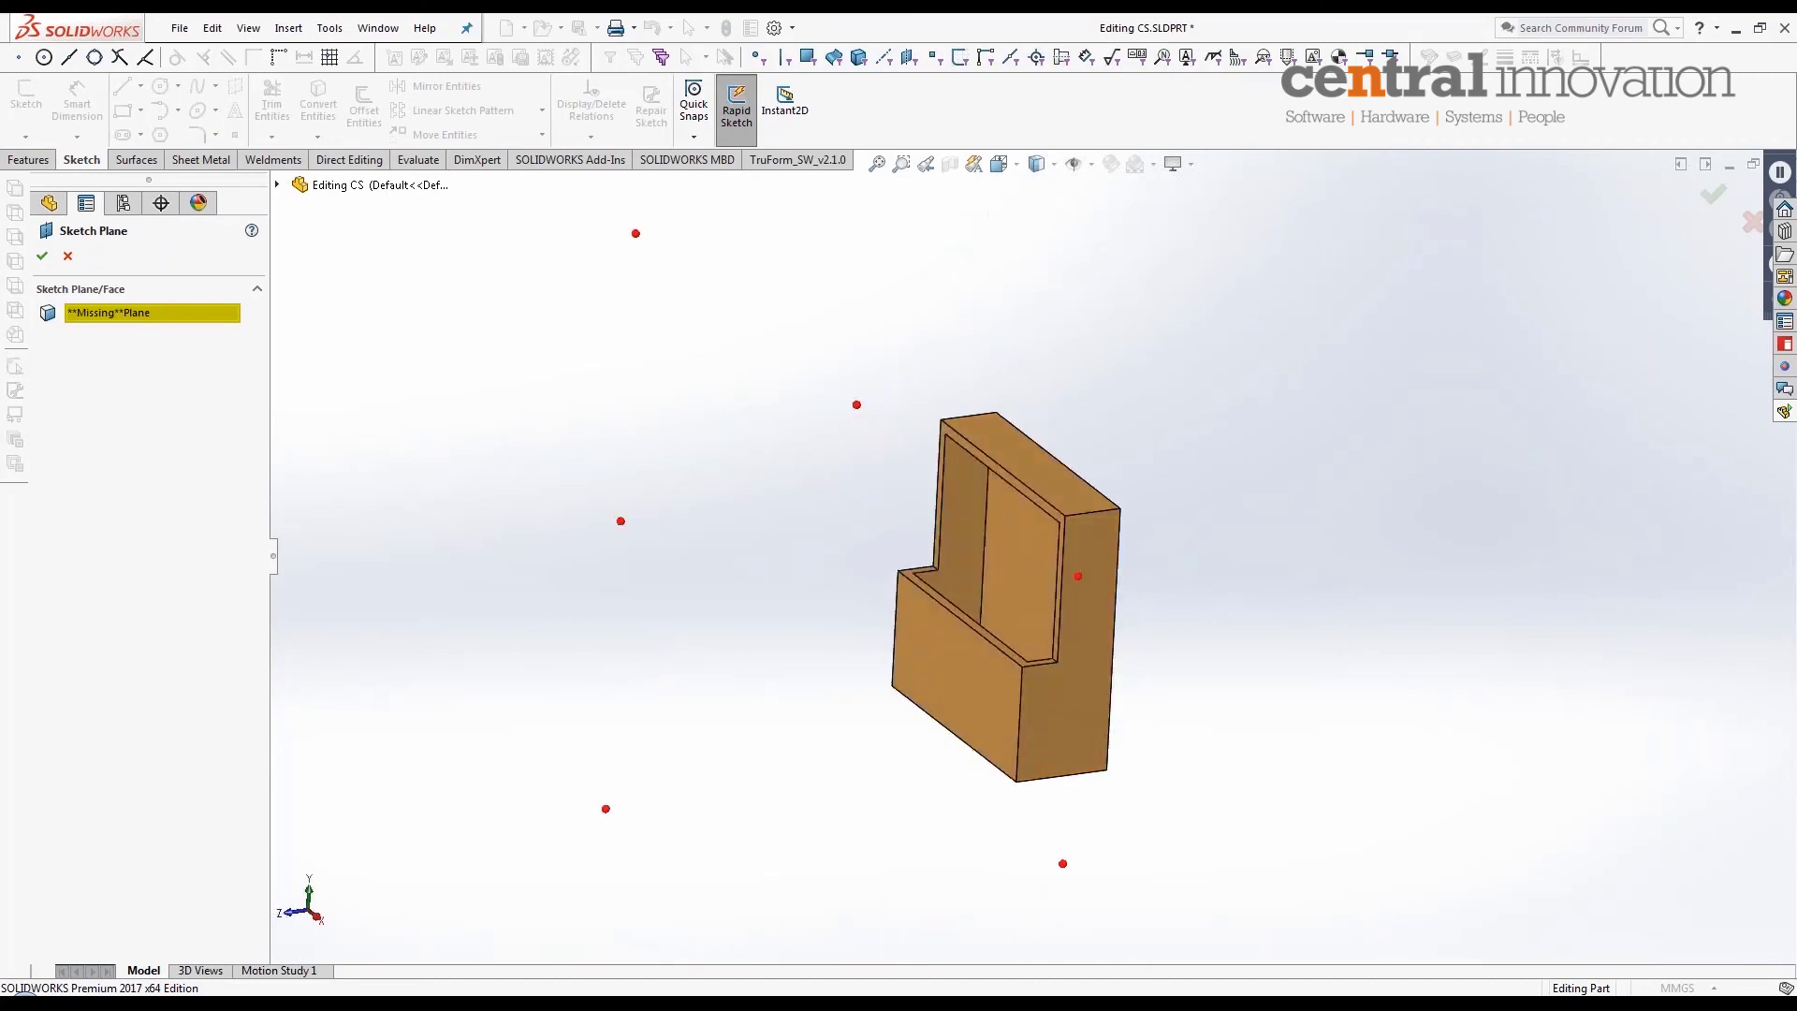
{"action": "scroll", "coordinate": [906, 659], "scroll_direction": "down", "scroll_amount": 3}
{"action": "left_click", "coordinate": [902, 597]}
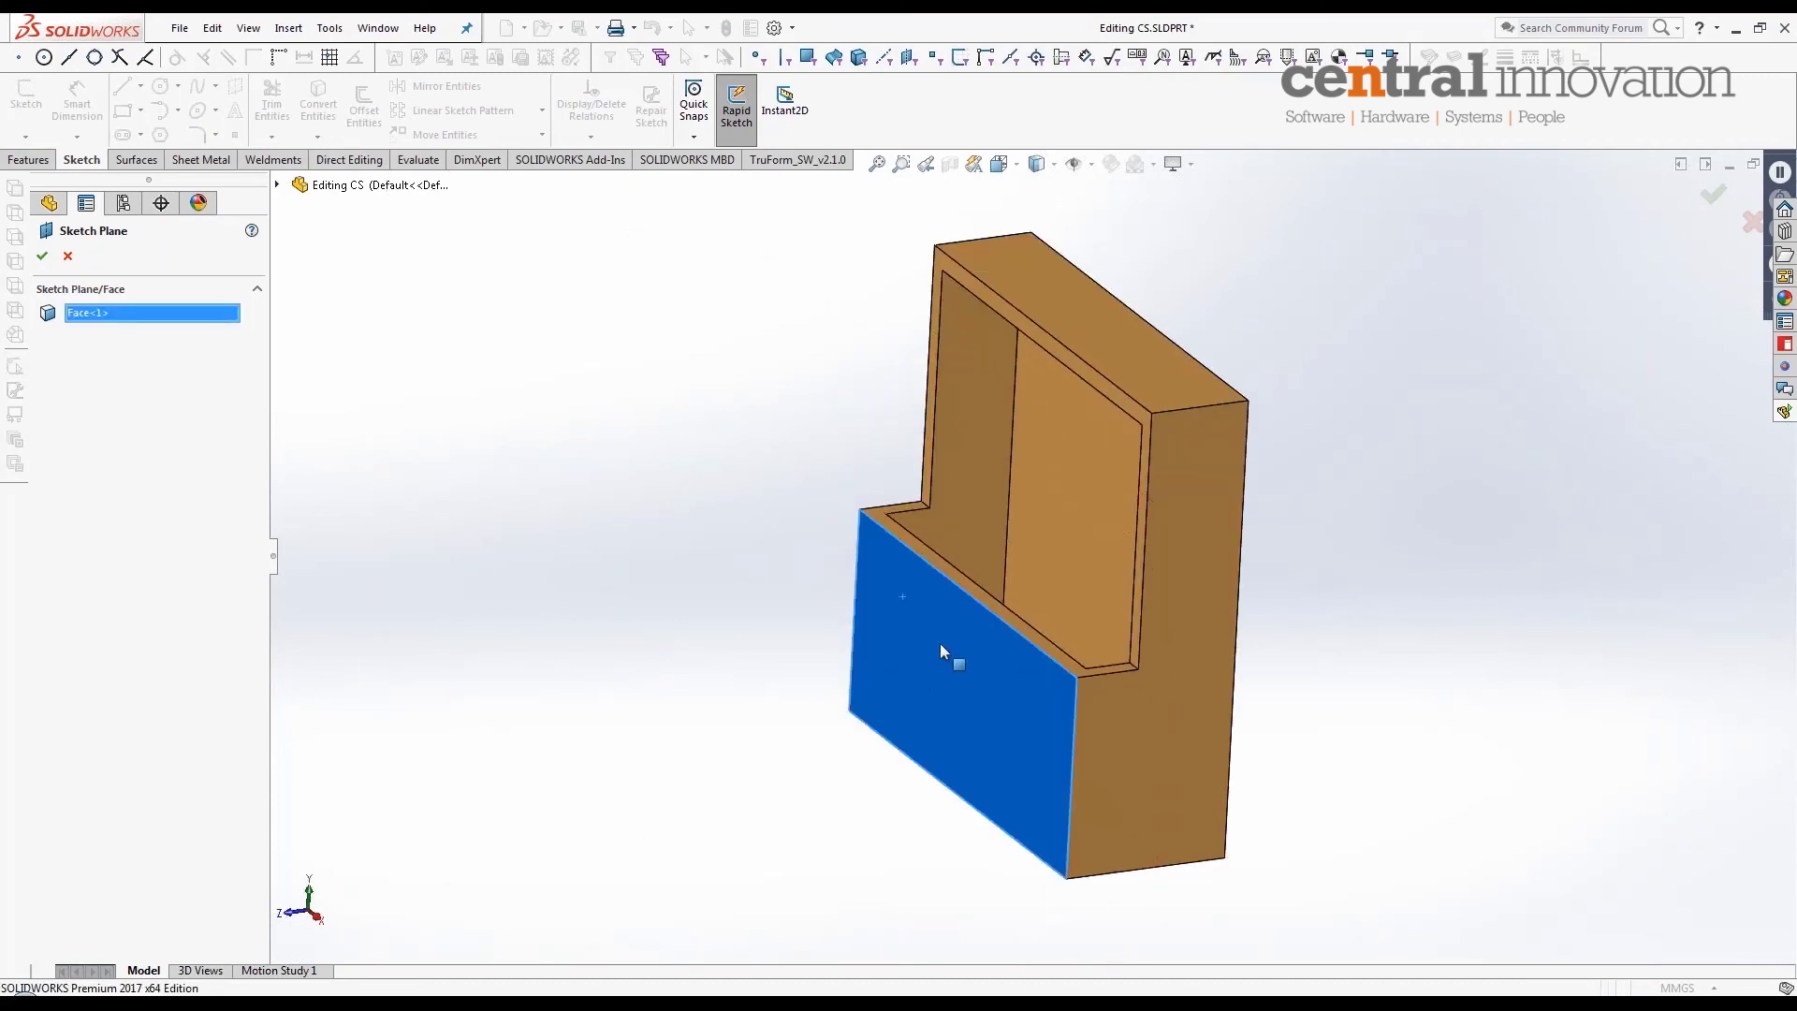
{"action": "left_click", "coordinate": [1711, 196]}
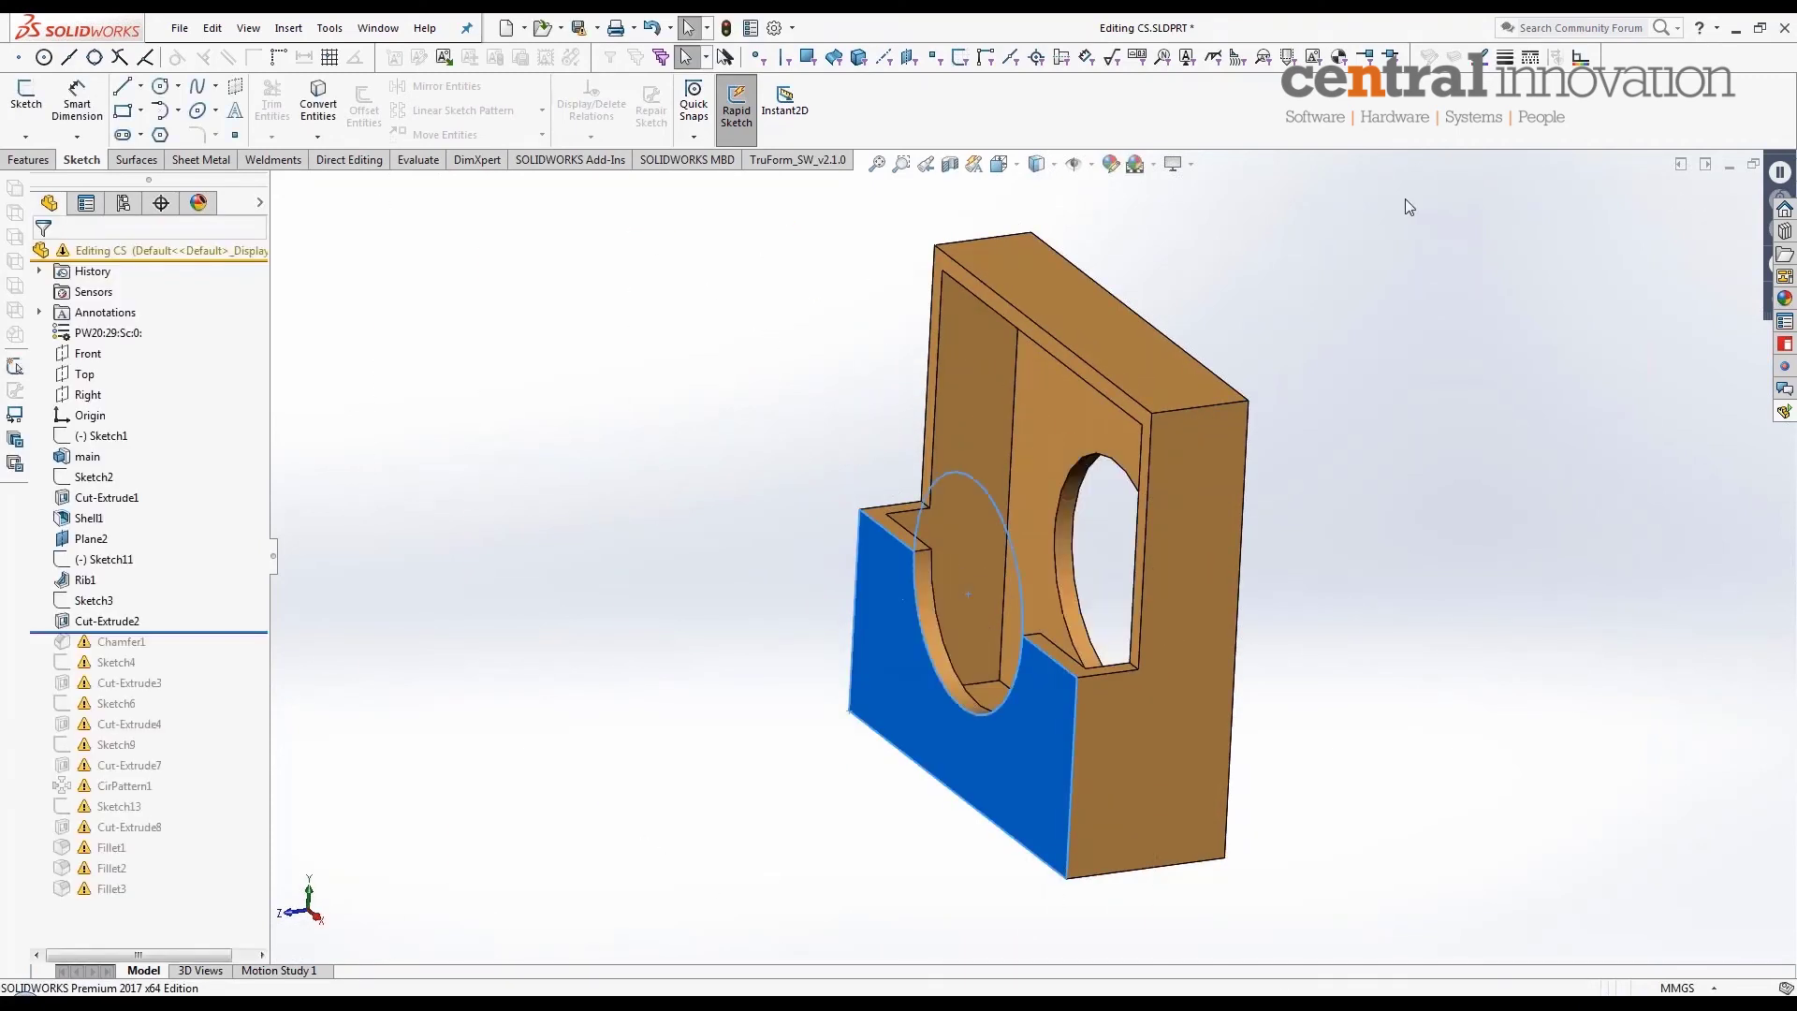
Step: Clear the selection and roll the history forward to just below Cut-Extrude4
{"action": "scroll", "coordinate": [857, 560], "scroll_direction": "down", "scroll_amount": 2}
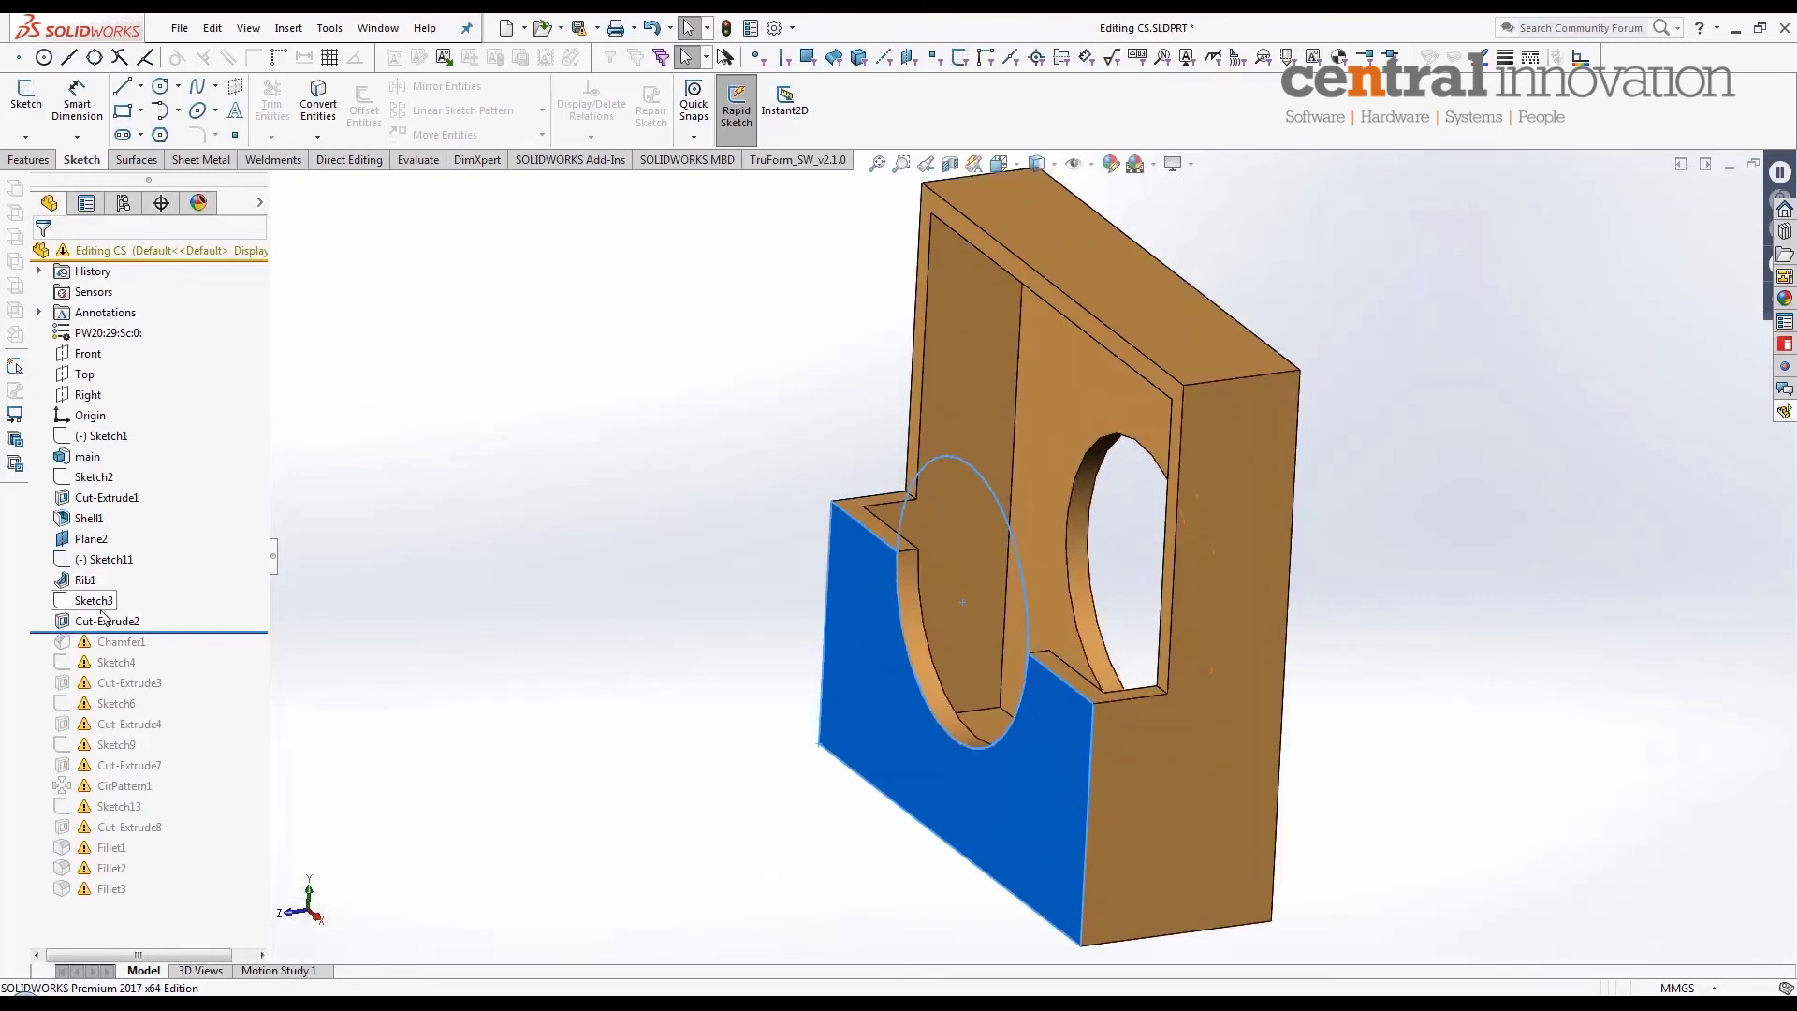
{"action": "left_click", "coordinate": [345, 591]}
{"action": "mouse_move", "coordinate": [105, 632]}
{"action": "left_mouse_down"}
{"action": "mouse_move", "coordinate": [229, 630]}
{"action": "mouse_move", "coordinate": [206, 735]}
{"action": "left_mouse_up"}
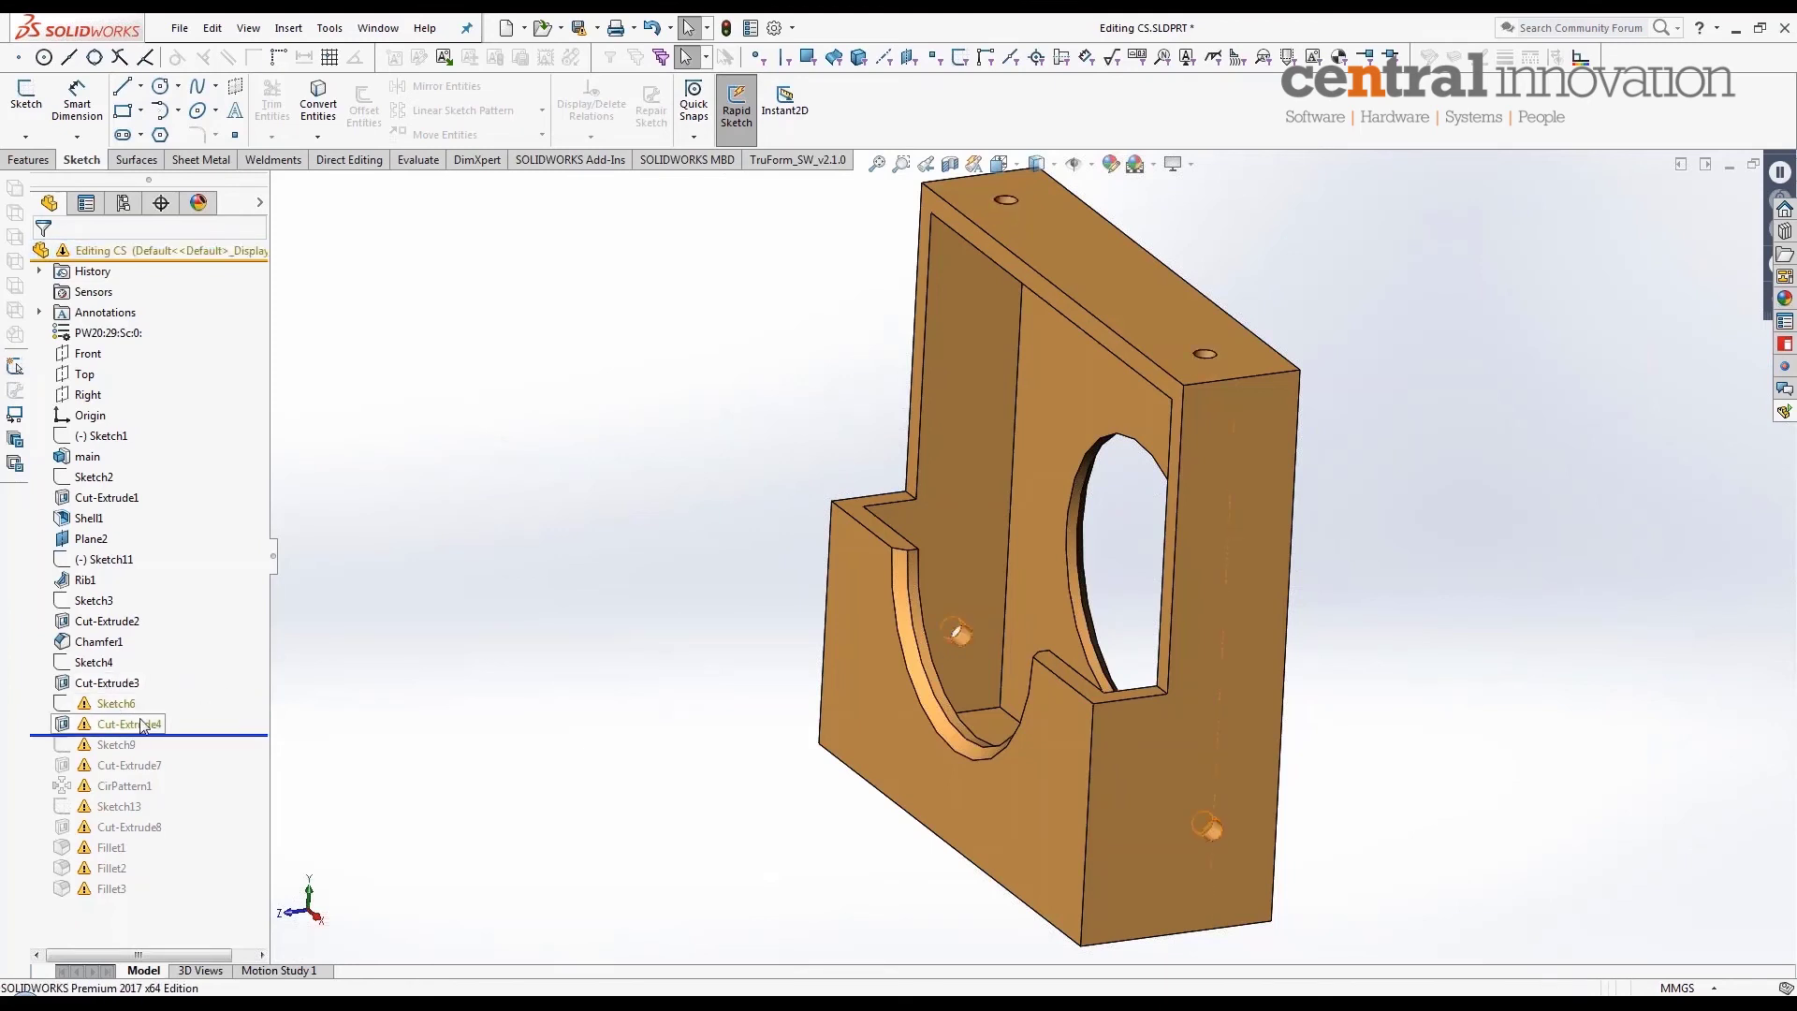
Step: Open Sketch6 for editing and display its sketch relations filtered to dangling ones, selecting the dangling distance relation
{"action": "mouse_move", "coordinate": [139, 730]}
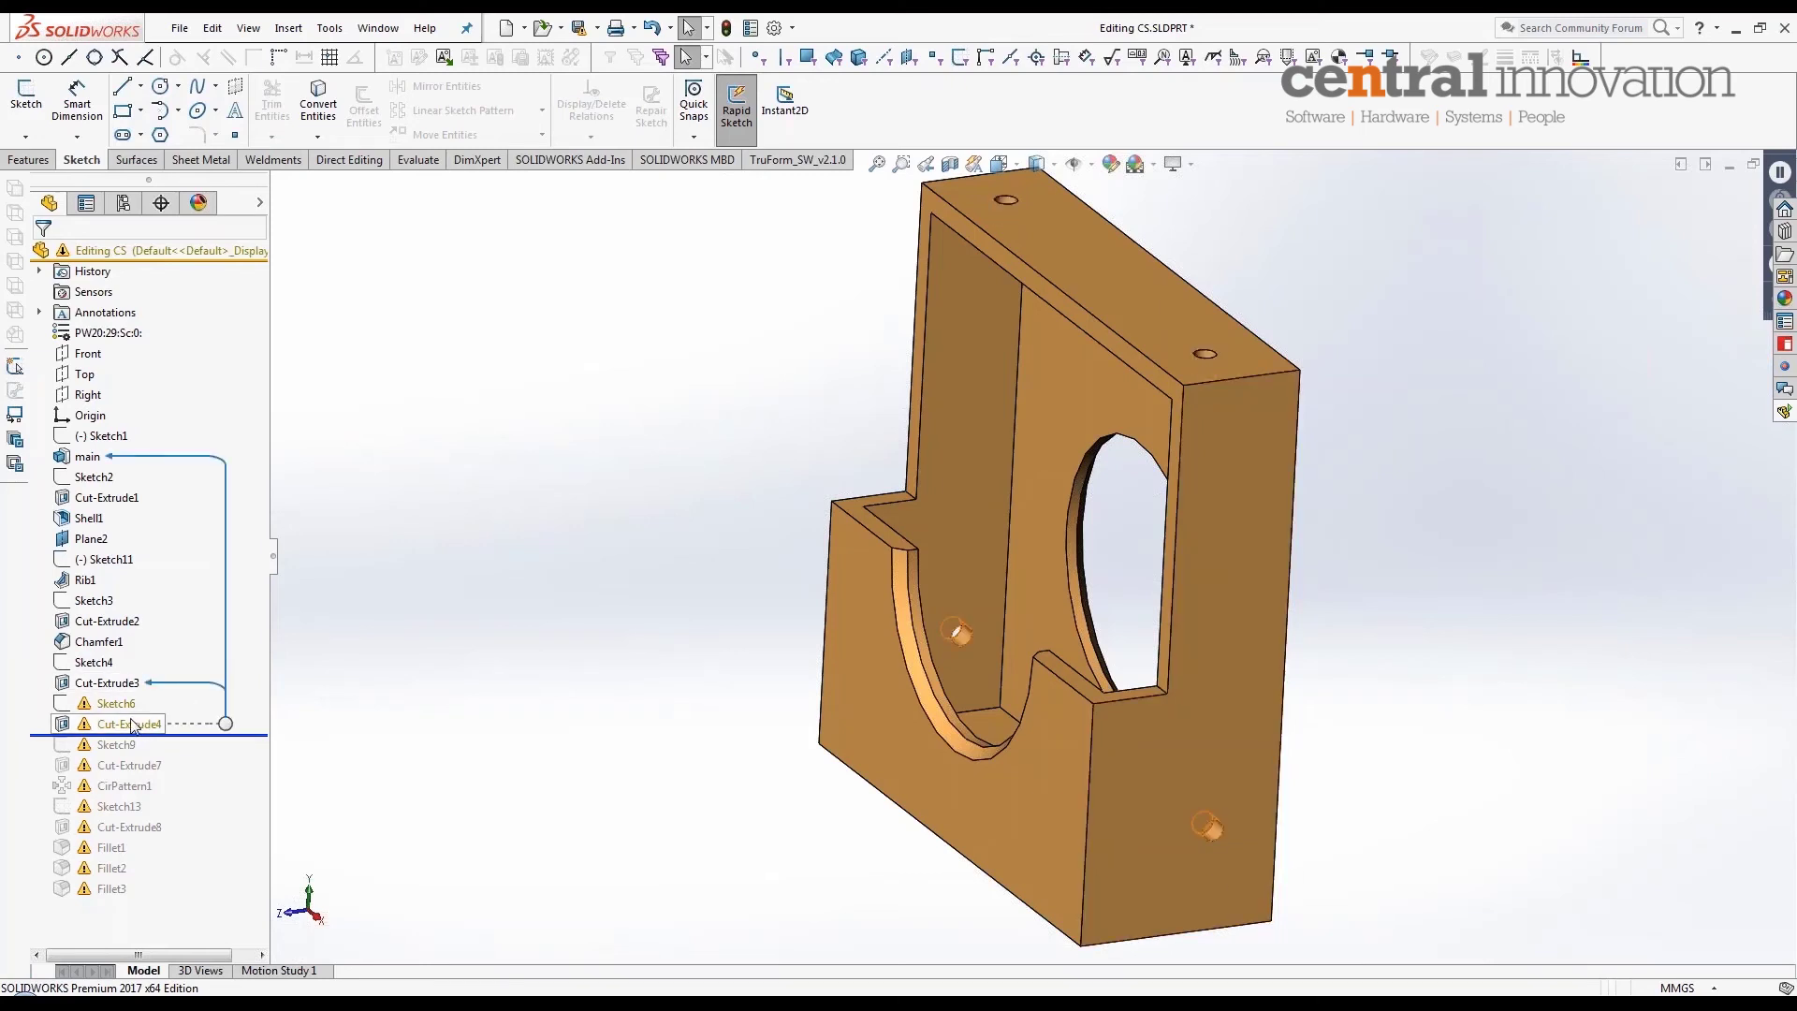
{"action": "right_click", "coordinate": [128, 713]}
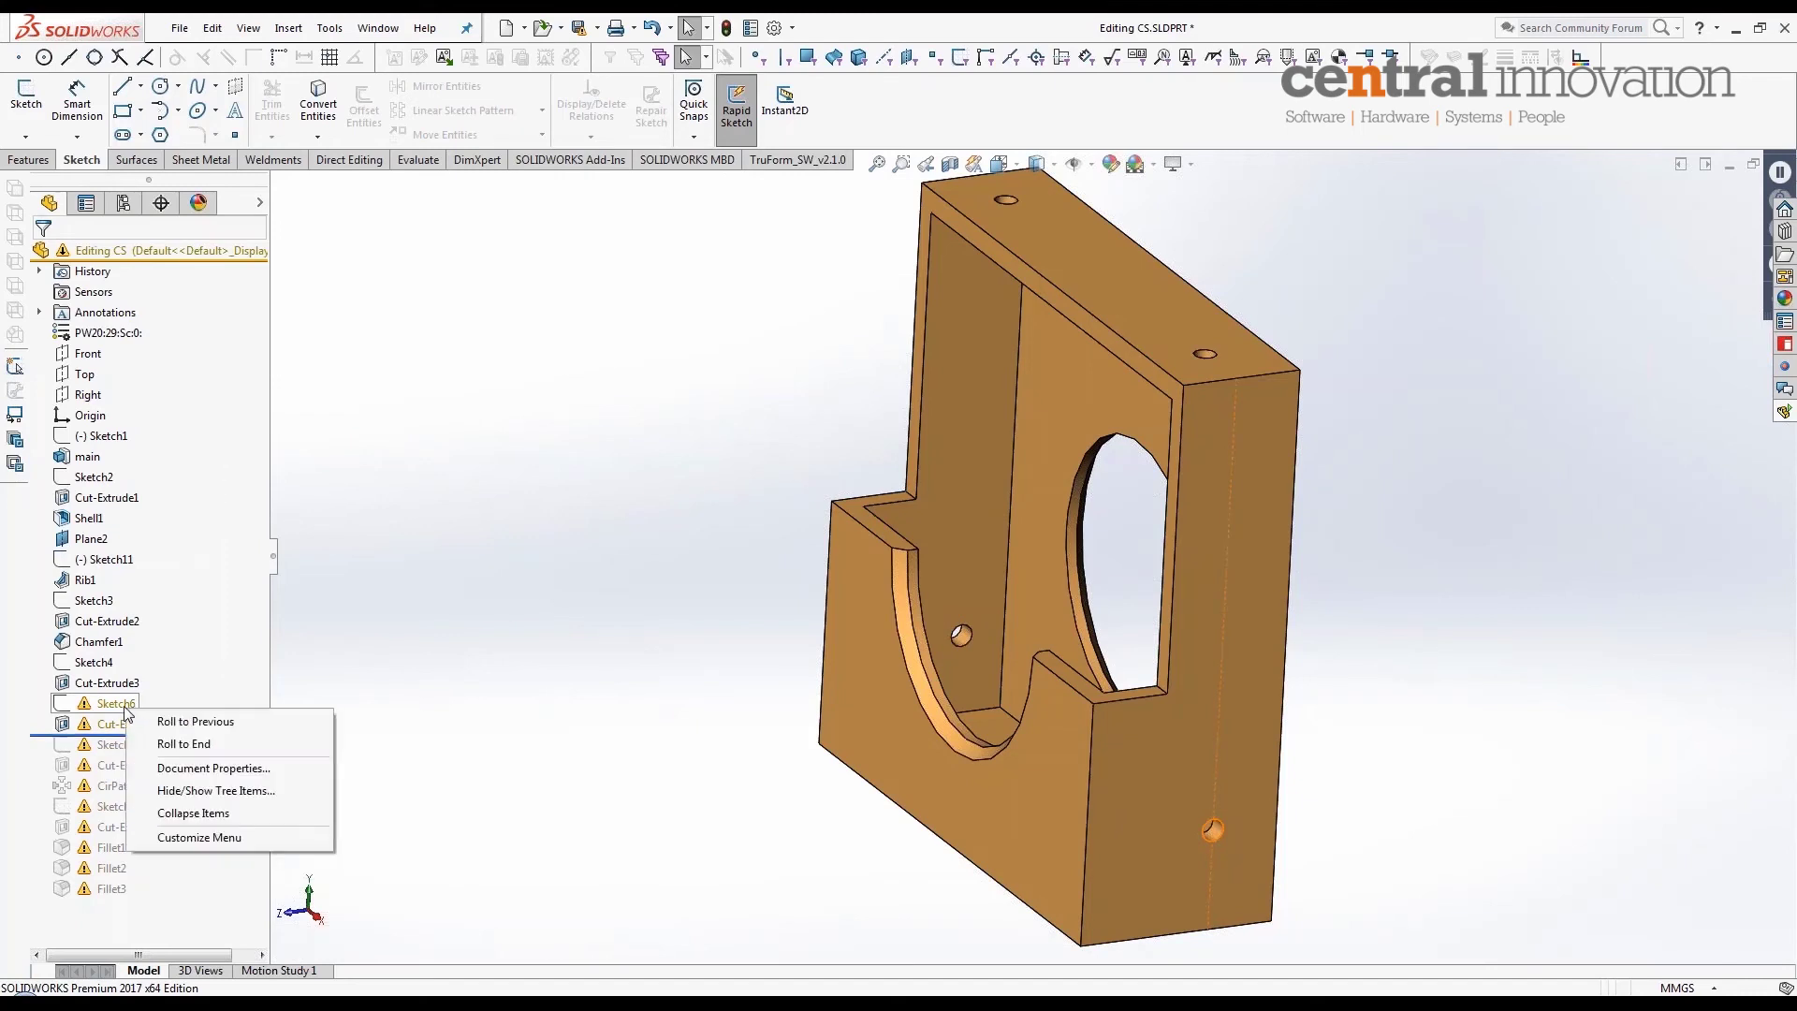
{"action": "left_click", "coordinate": [109, 713]}
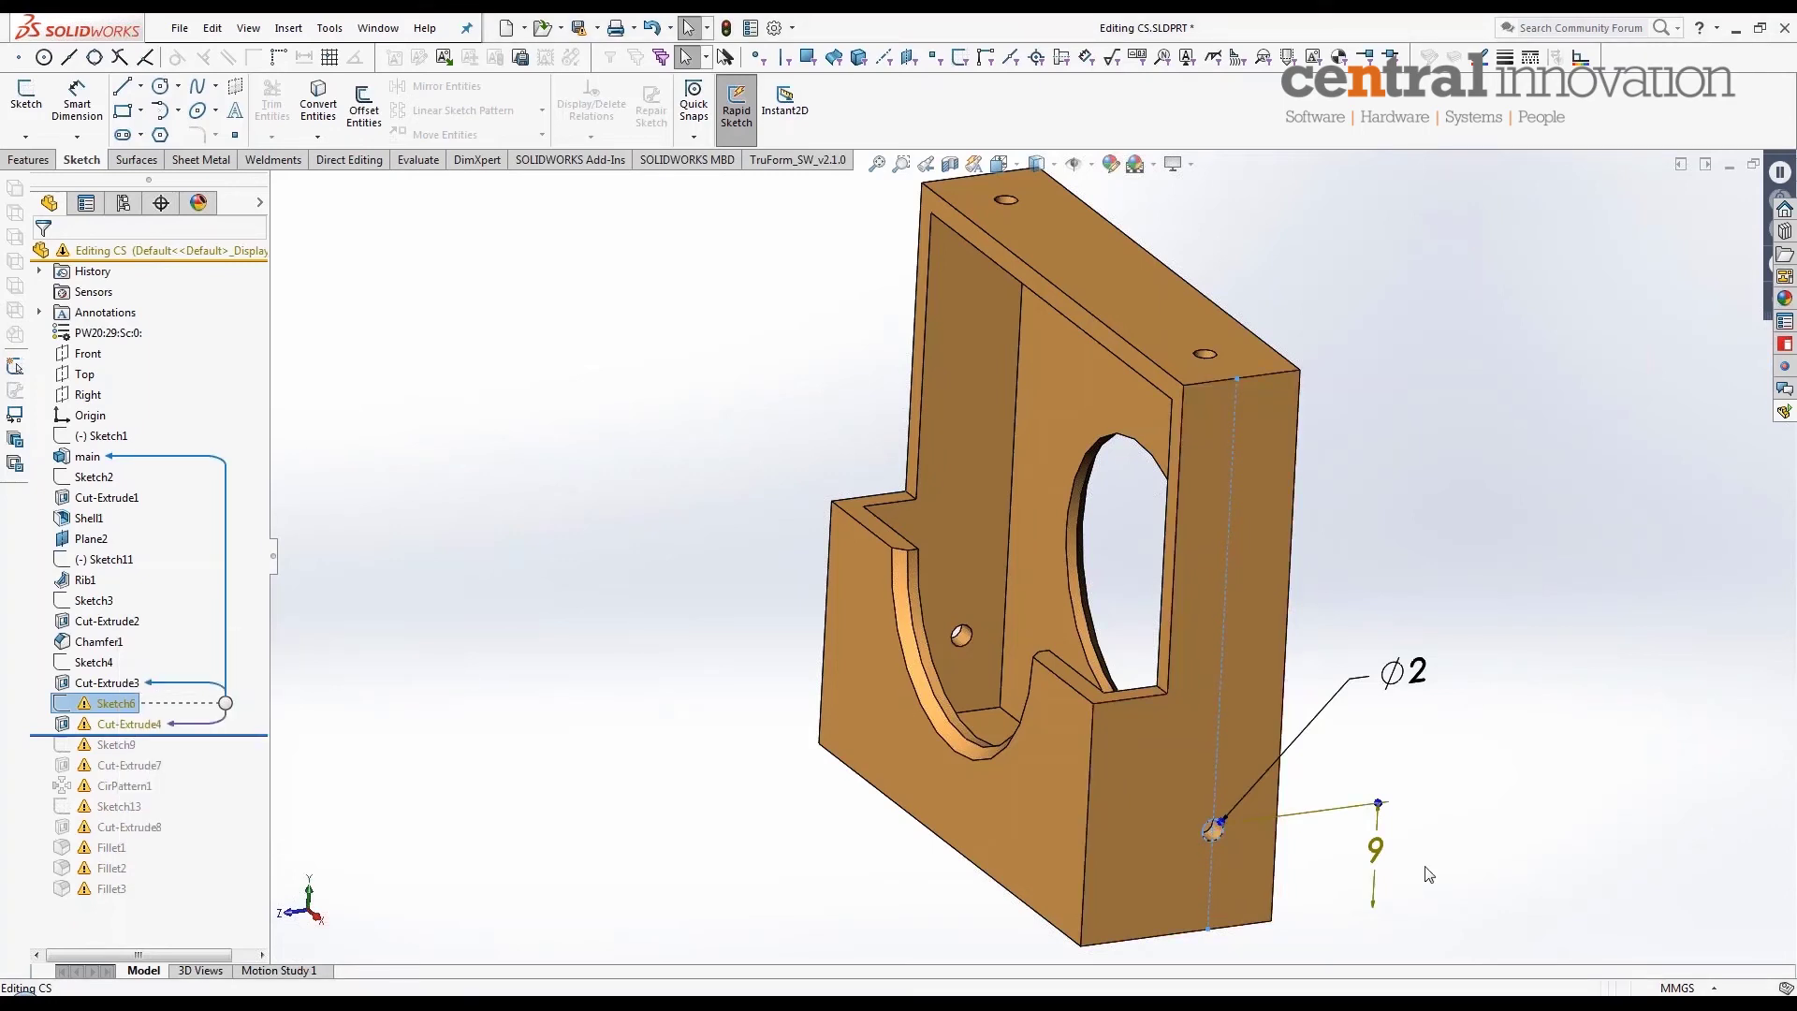
{"action": "scroll", "coordinate": [1334, 794], "scroll_direction": "down", "scroll_amount": 3}
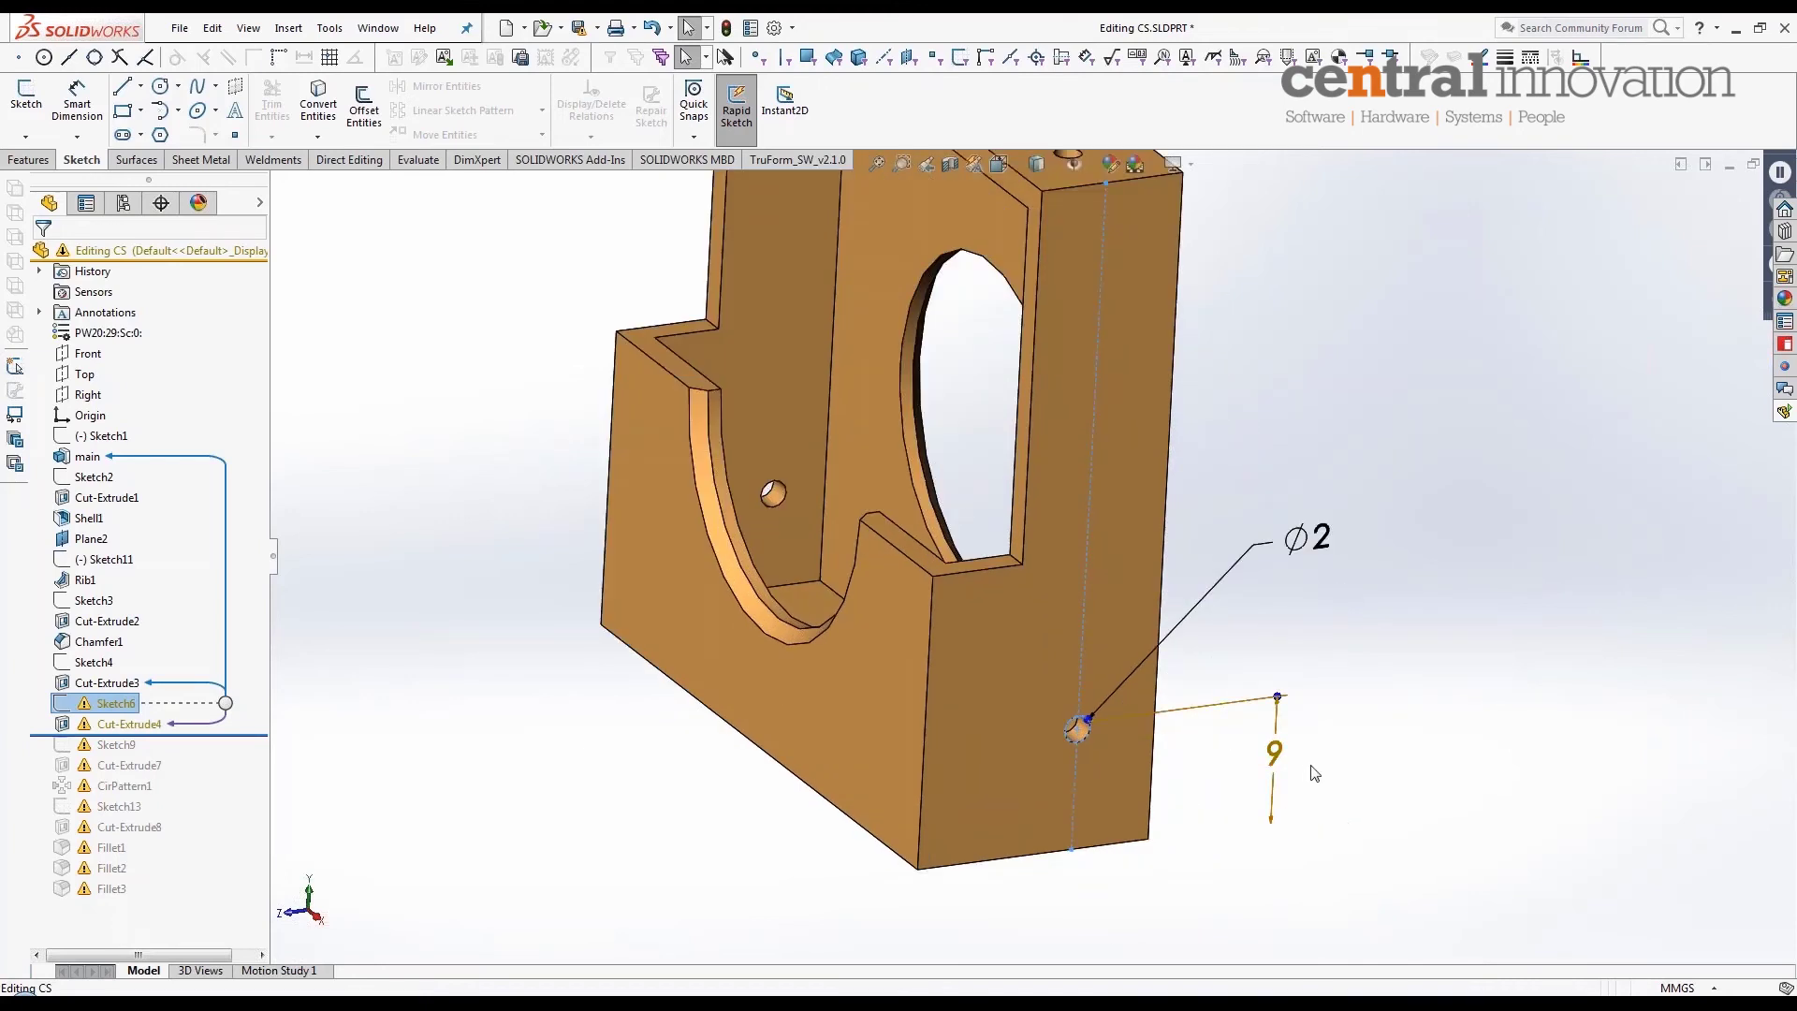
{"action": "right_click", "coordinate": [129, 700]}
{"action": "left_click", "coordinate": [119, 495]}
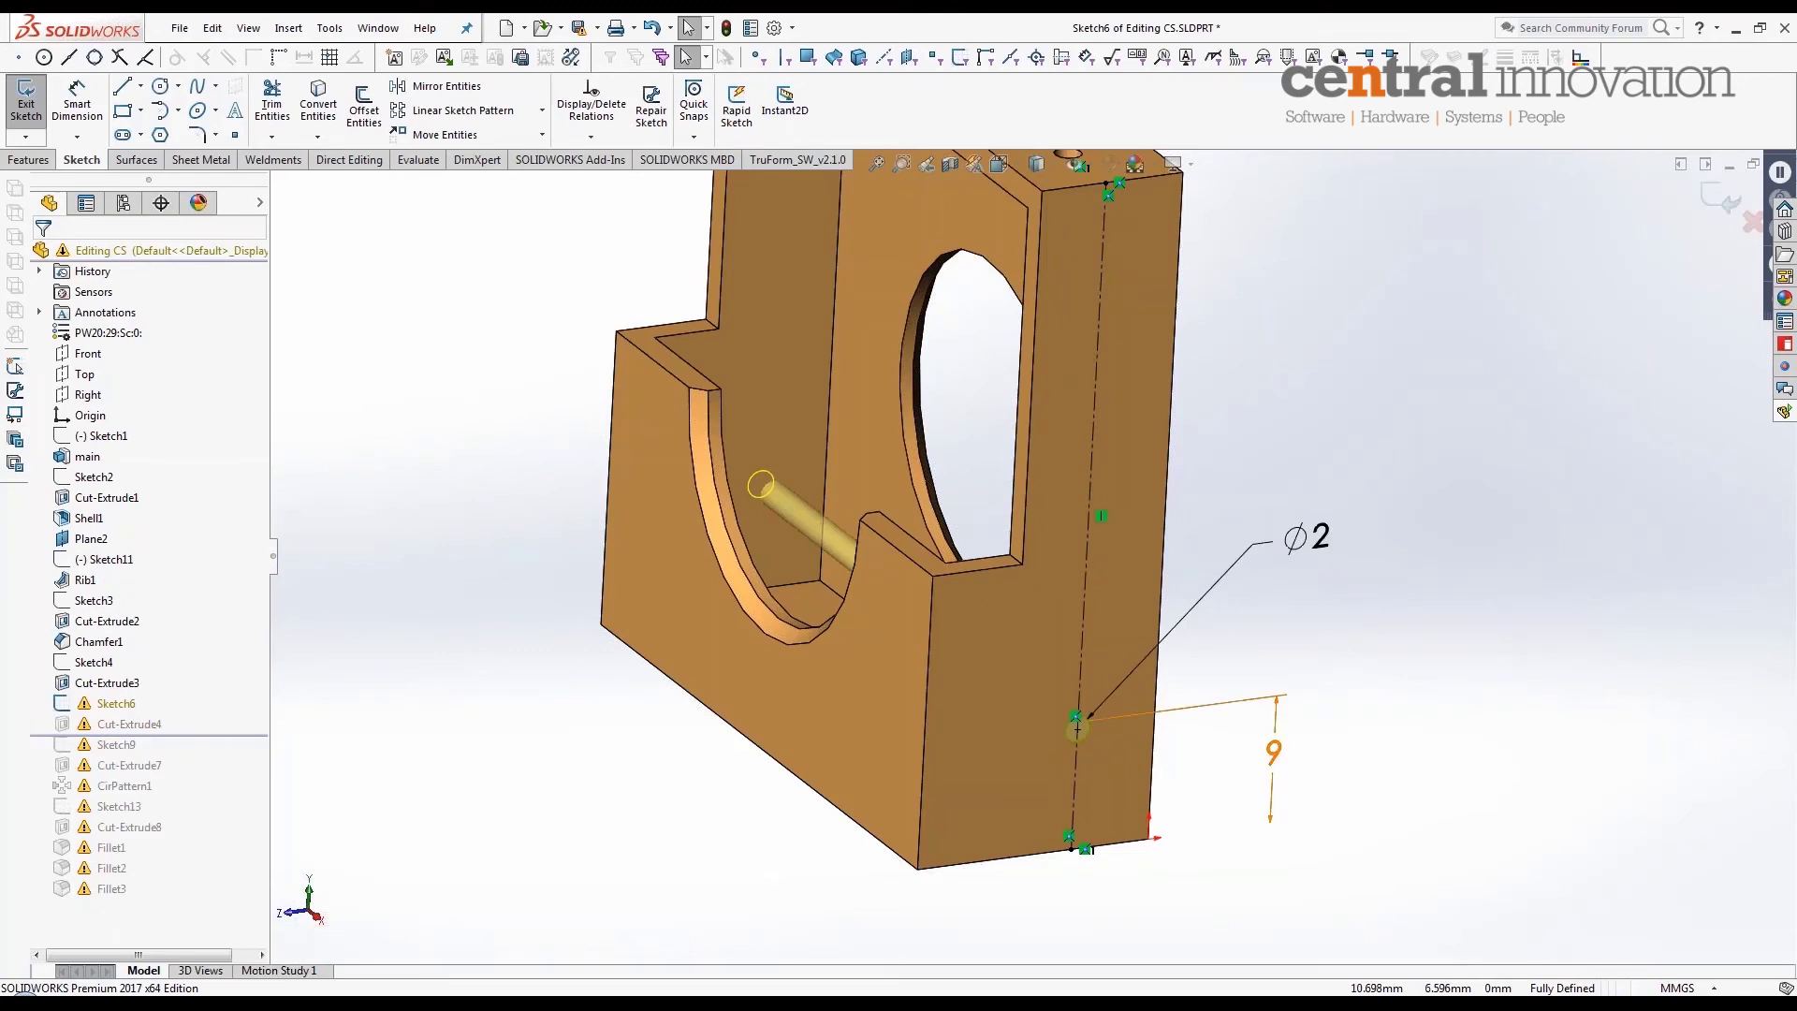
{"action": "left_click", "coordinate": [608, 116]}
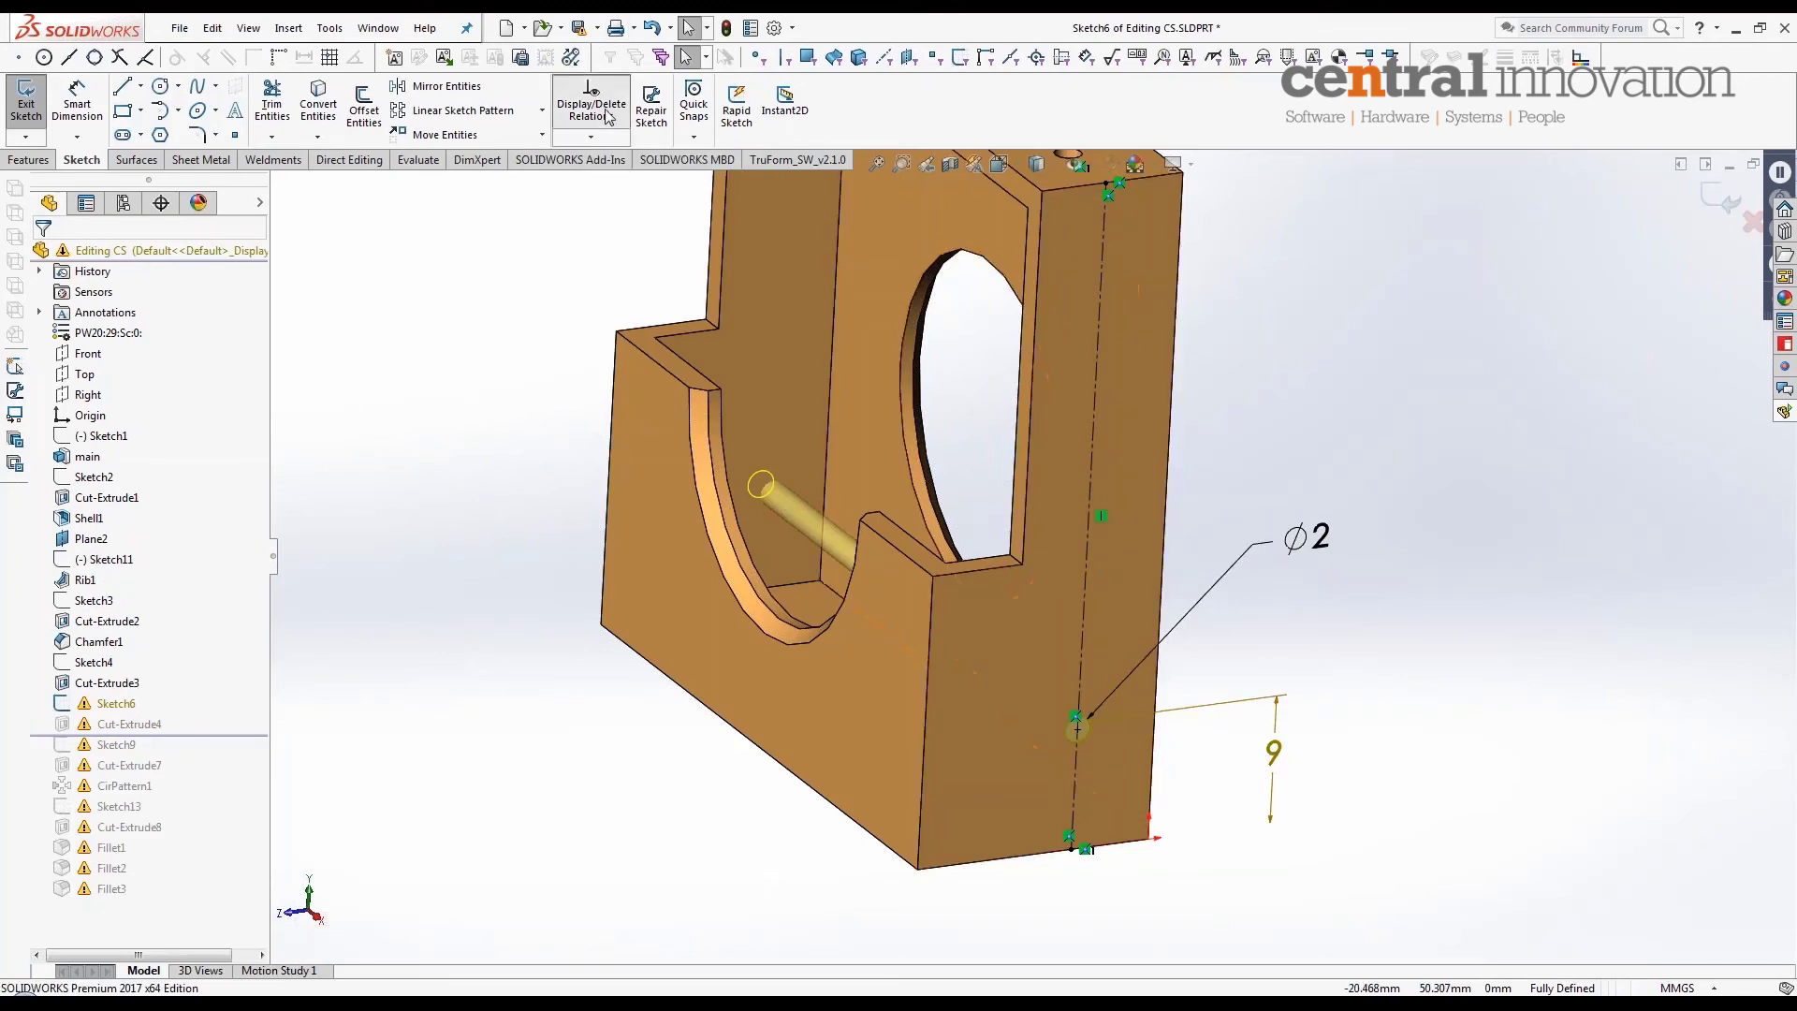
{"action": "left_click", "coordinate": [106, 313]}
{"action": "left_click", "coordinate": [98, 339]}
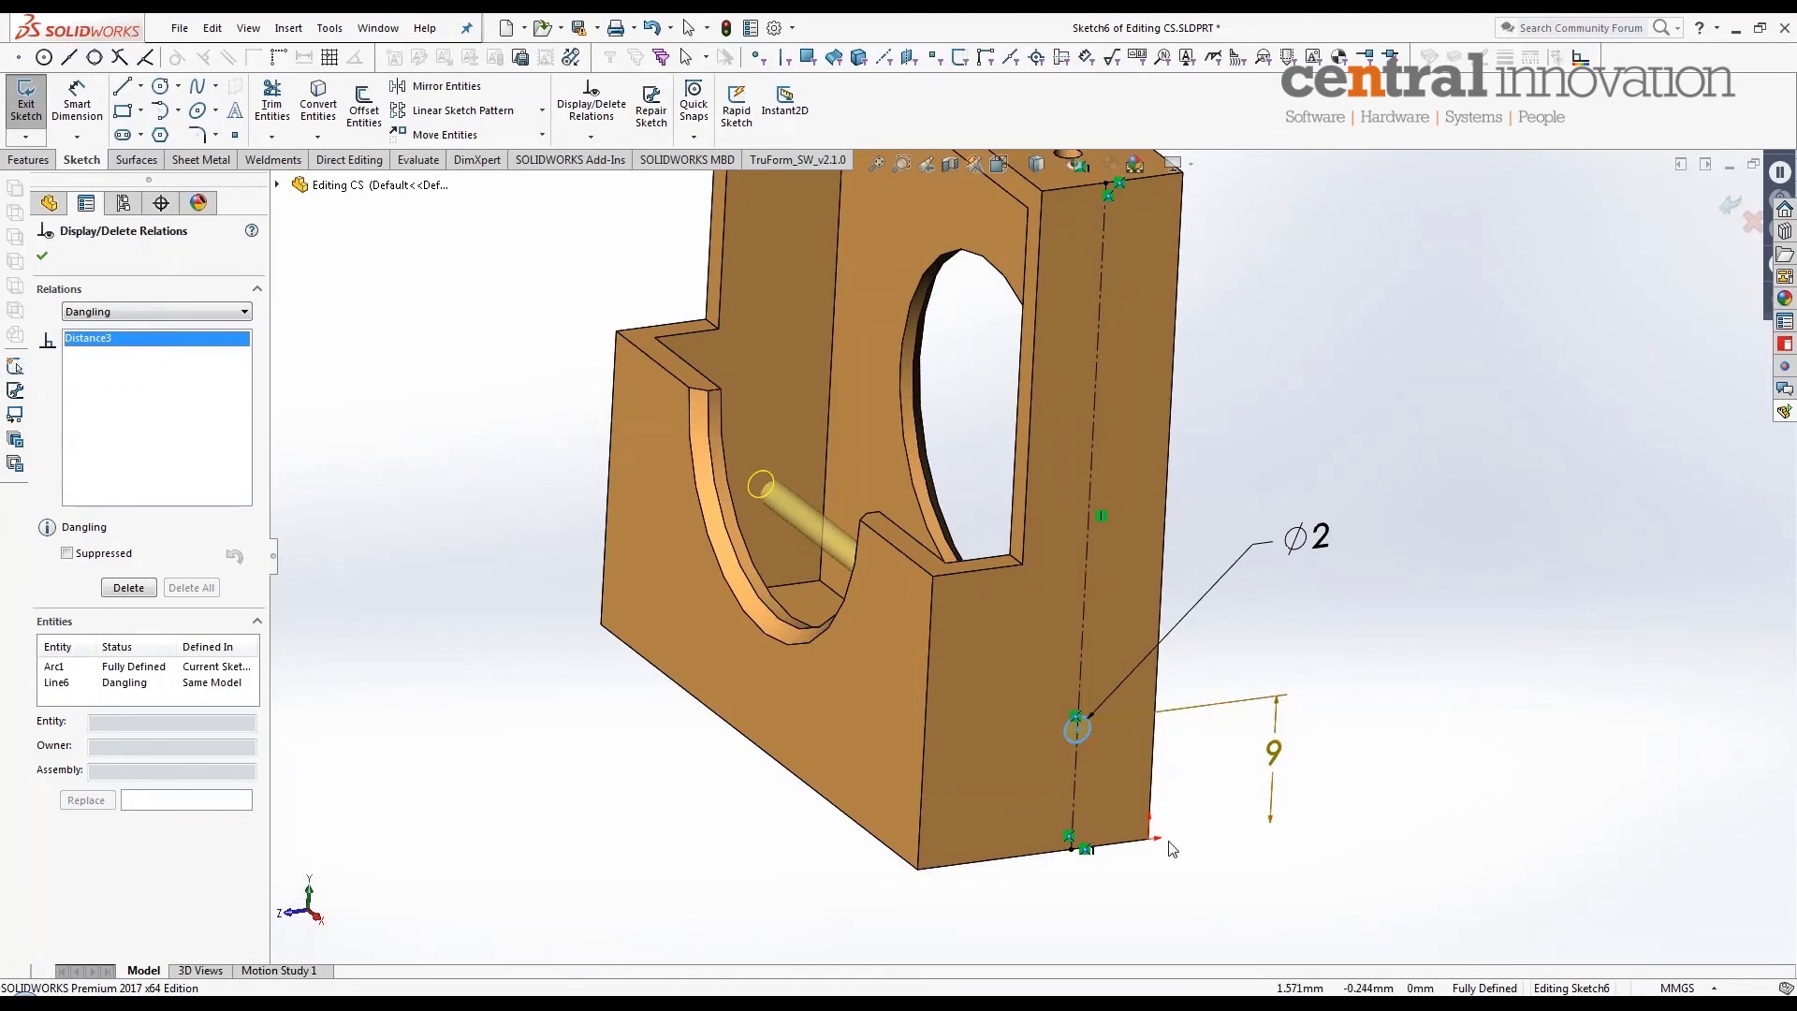
Step: Replace the dangling Line6 reference of the 9 mm distance relation with the bottom edge of the block's side face
{"action": "scroll", "coordinate": [1291, 842], "scroll_direction": "down", "scroll_amount": 2}
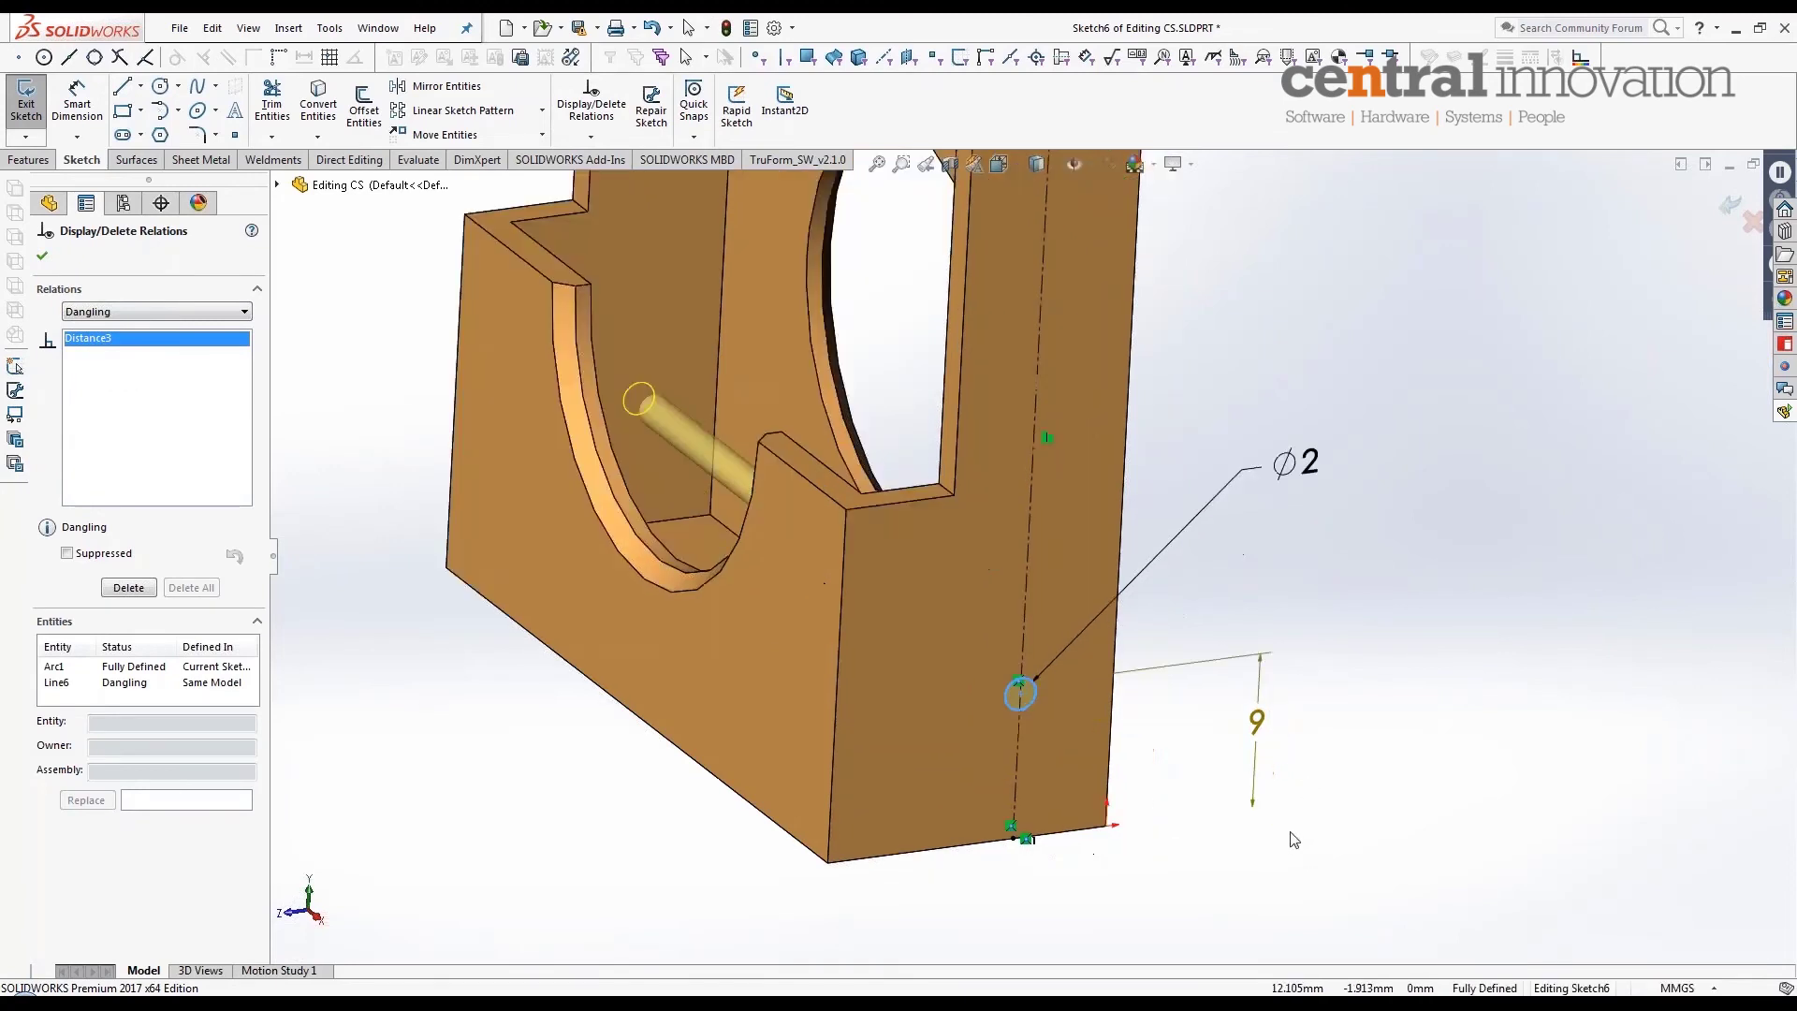
{"action": "left_click", "coordinate": [53, 667]}
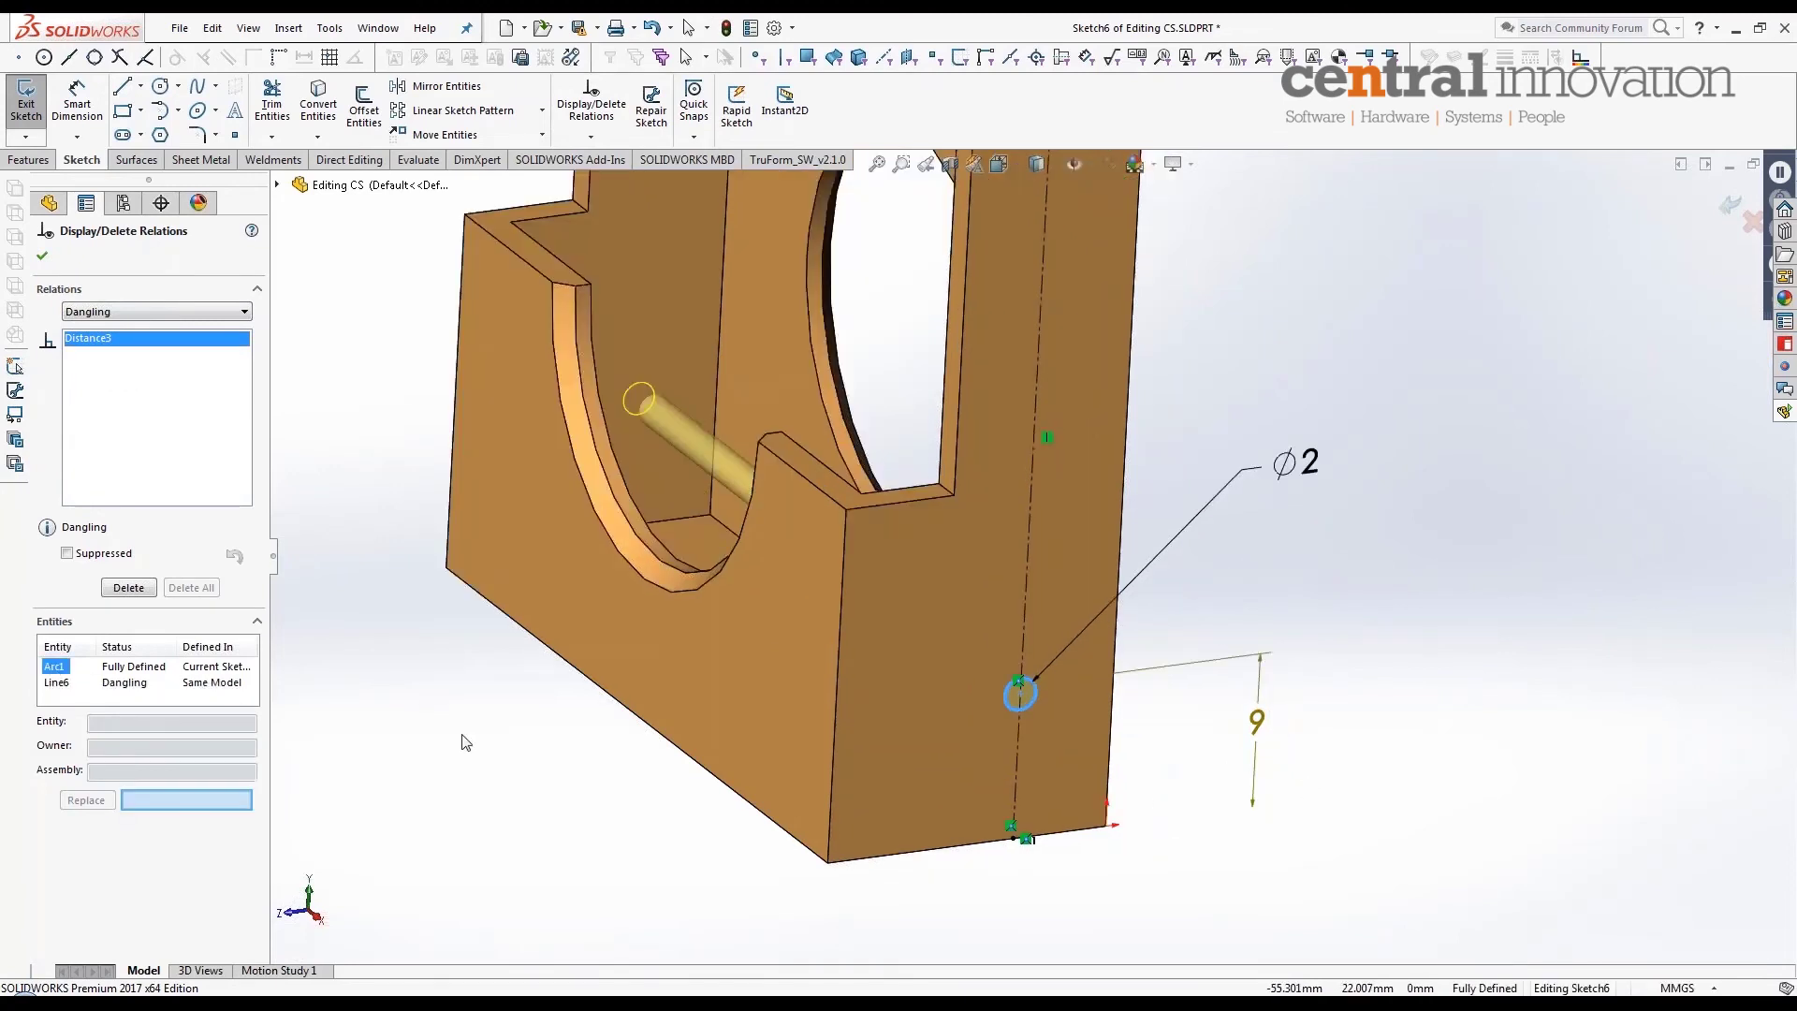
{"action": "left_click", "coordinate": [55, 683]}
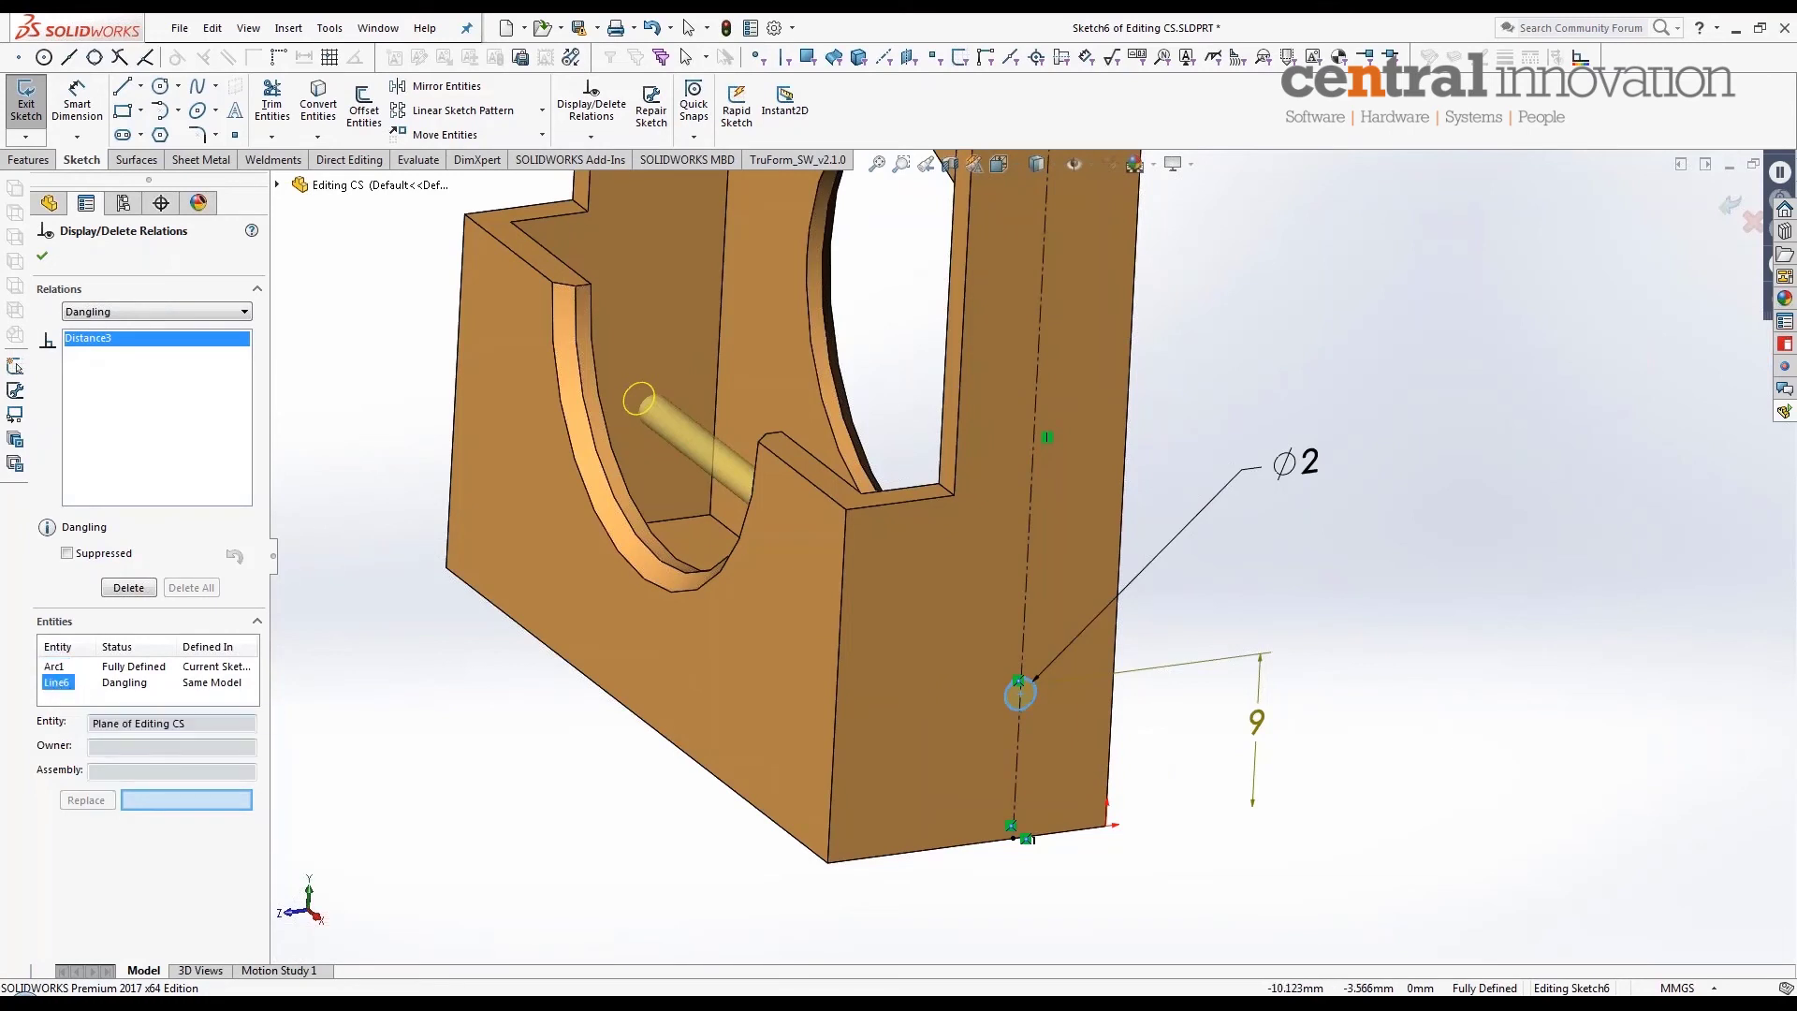
{"action": "scroll", "coordinate": [1018, 909], "scroll_direction": "down", "scroll_amount": 3}
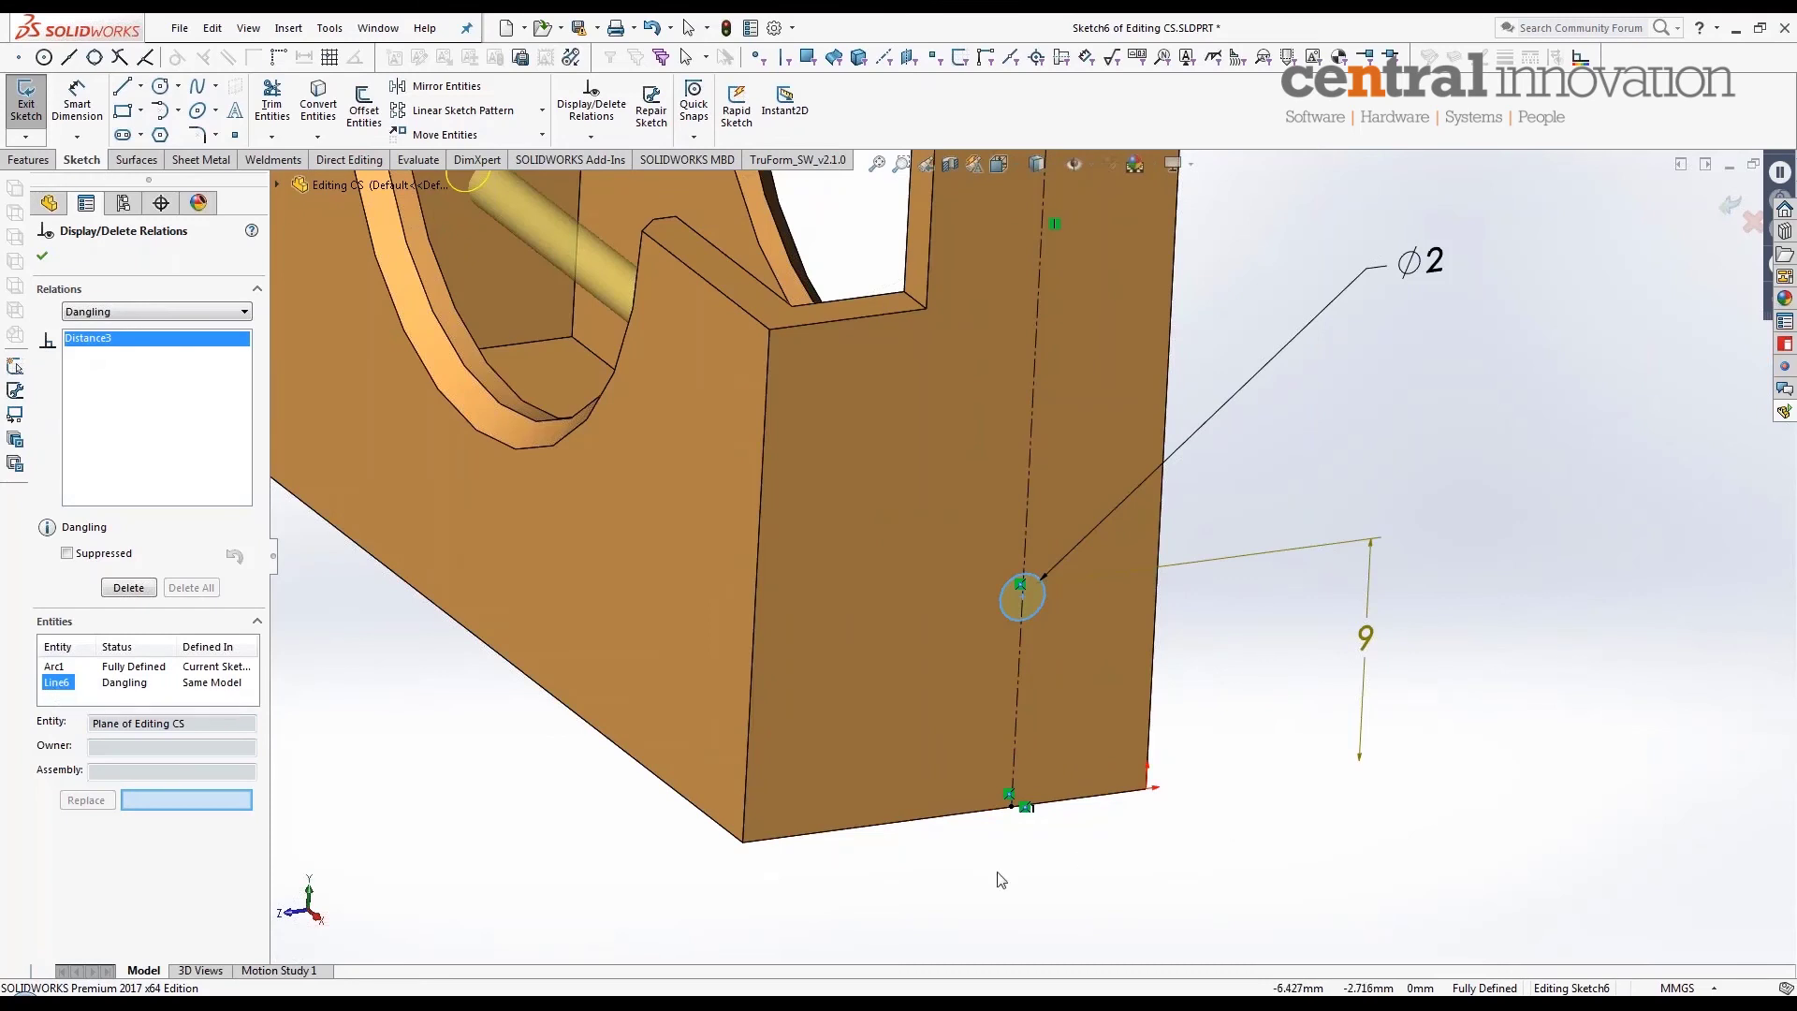
{"action": "left_click", "coordinate": [915, 831]}
{"action": "left_click", "coordinate": [87, 801]}
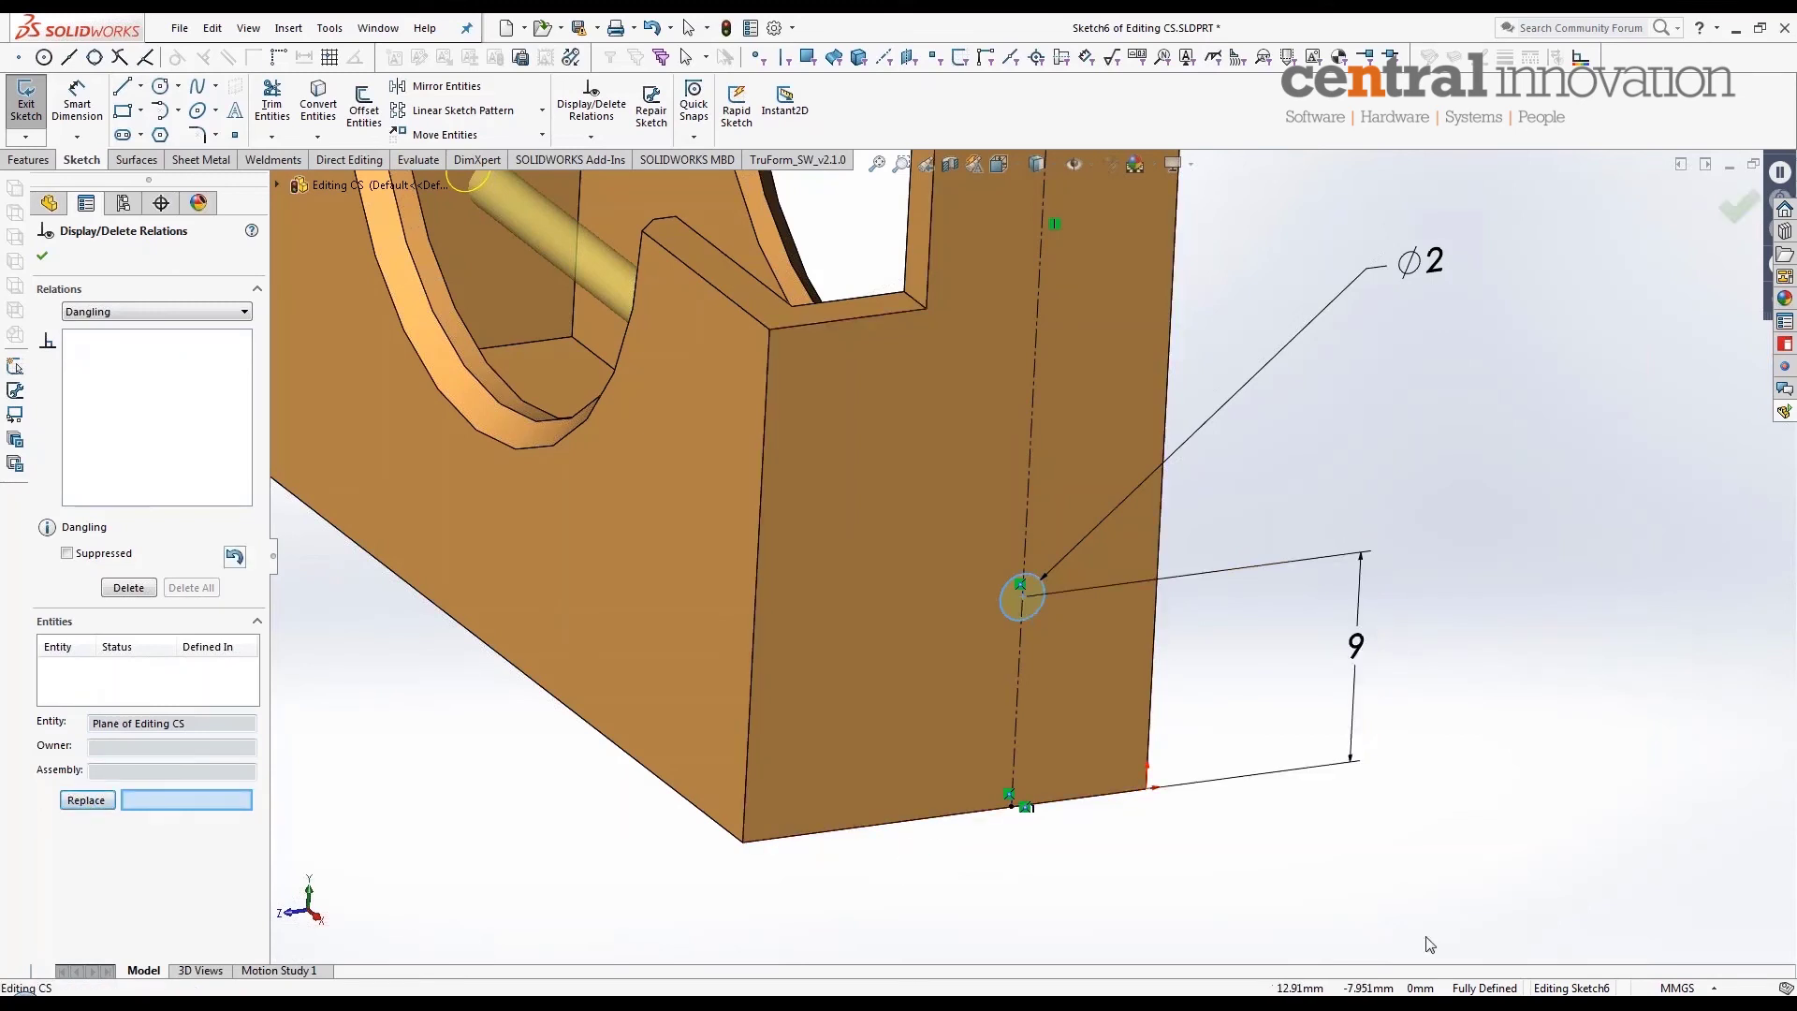
Step: Accept the relation repair and exit Sketch6 to rebuild Cut-Extrude4
{"action": "left_click", "coordinate": [1736, 208]}
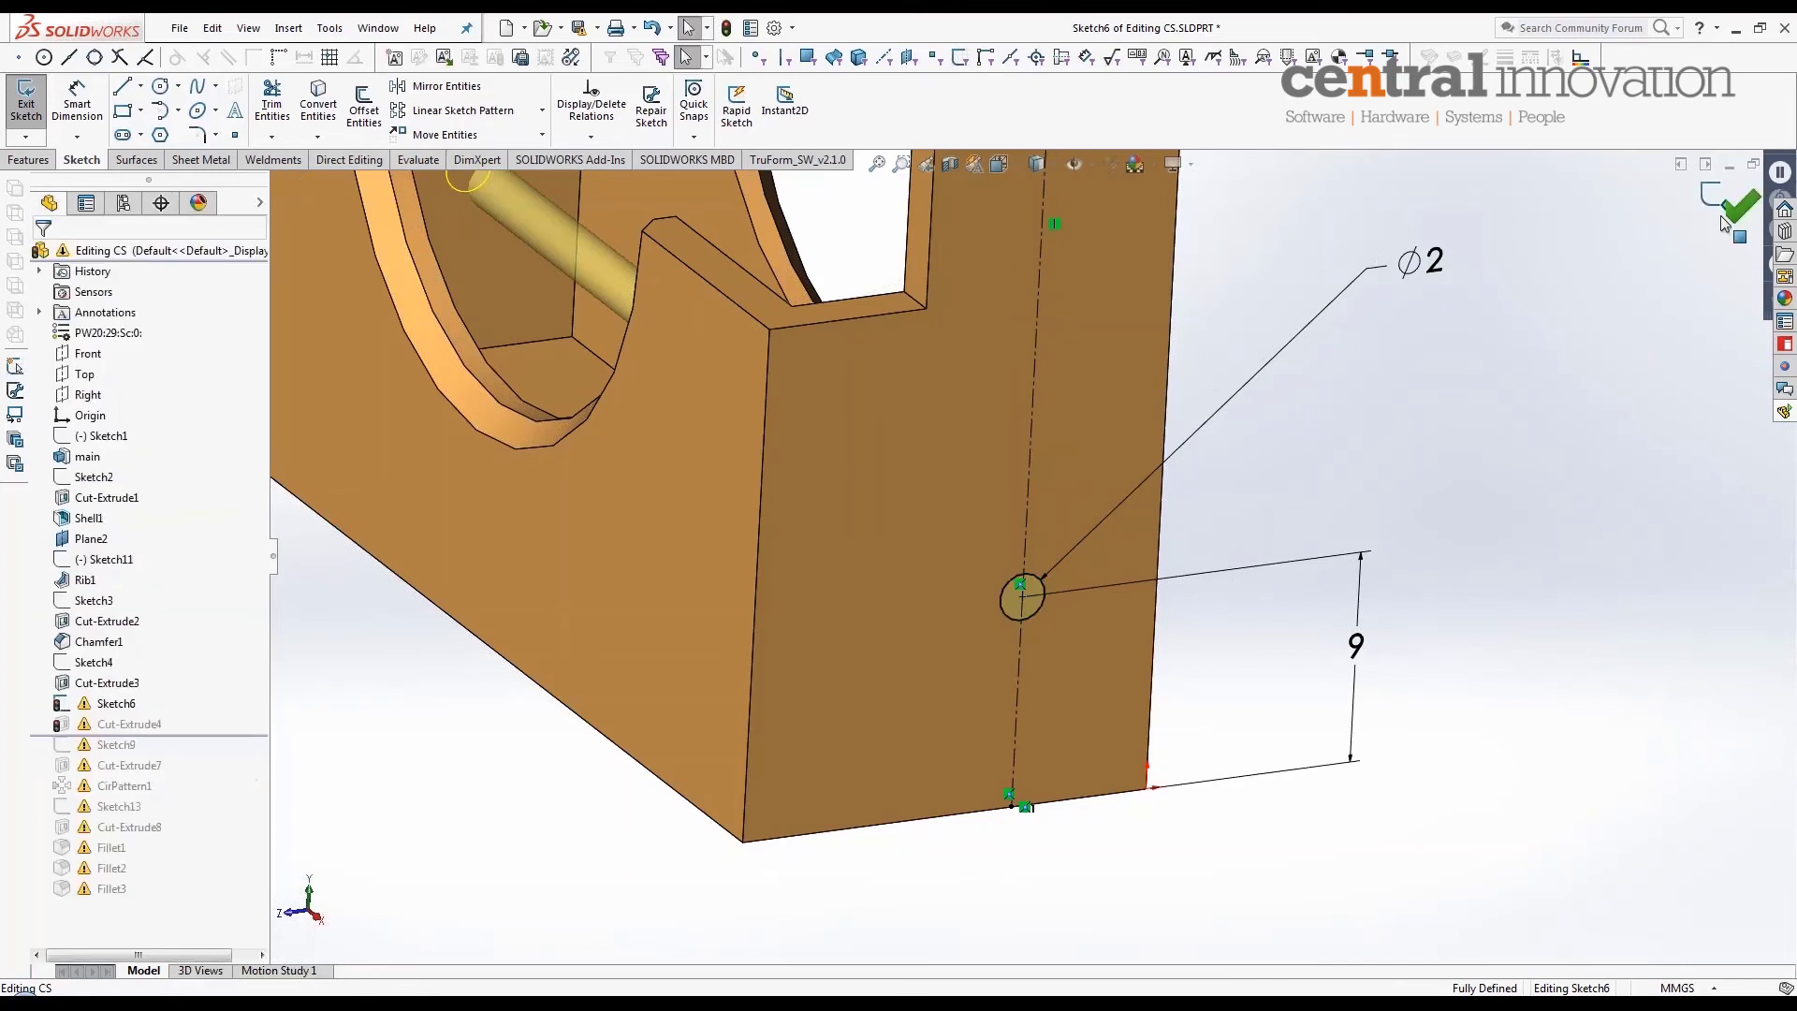
{"action": "left_click", "coordinate": [1733, 210]}
{"action": "scroll", "coordinate": [1108, 590], "scroll_direction": "up", "scroll_amount": 2}
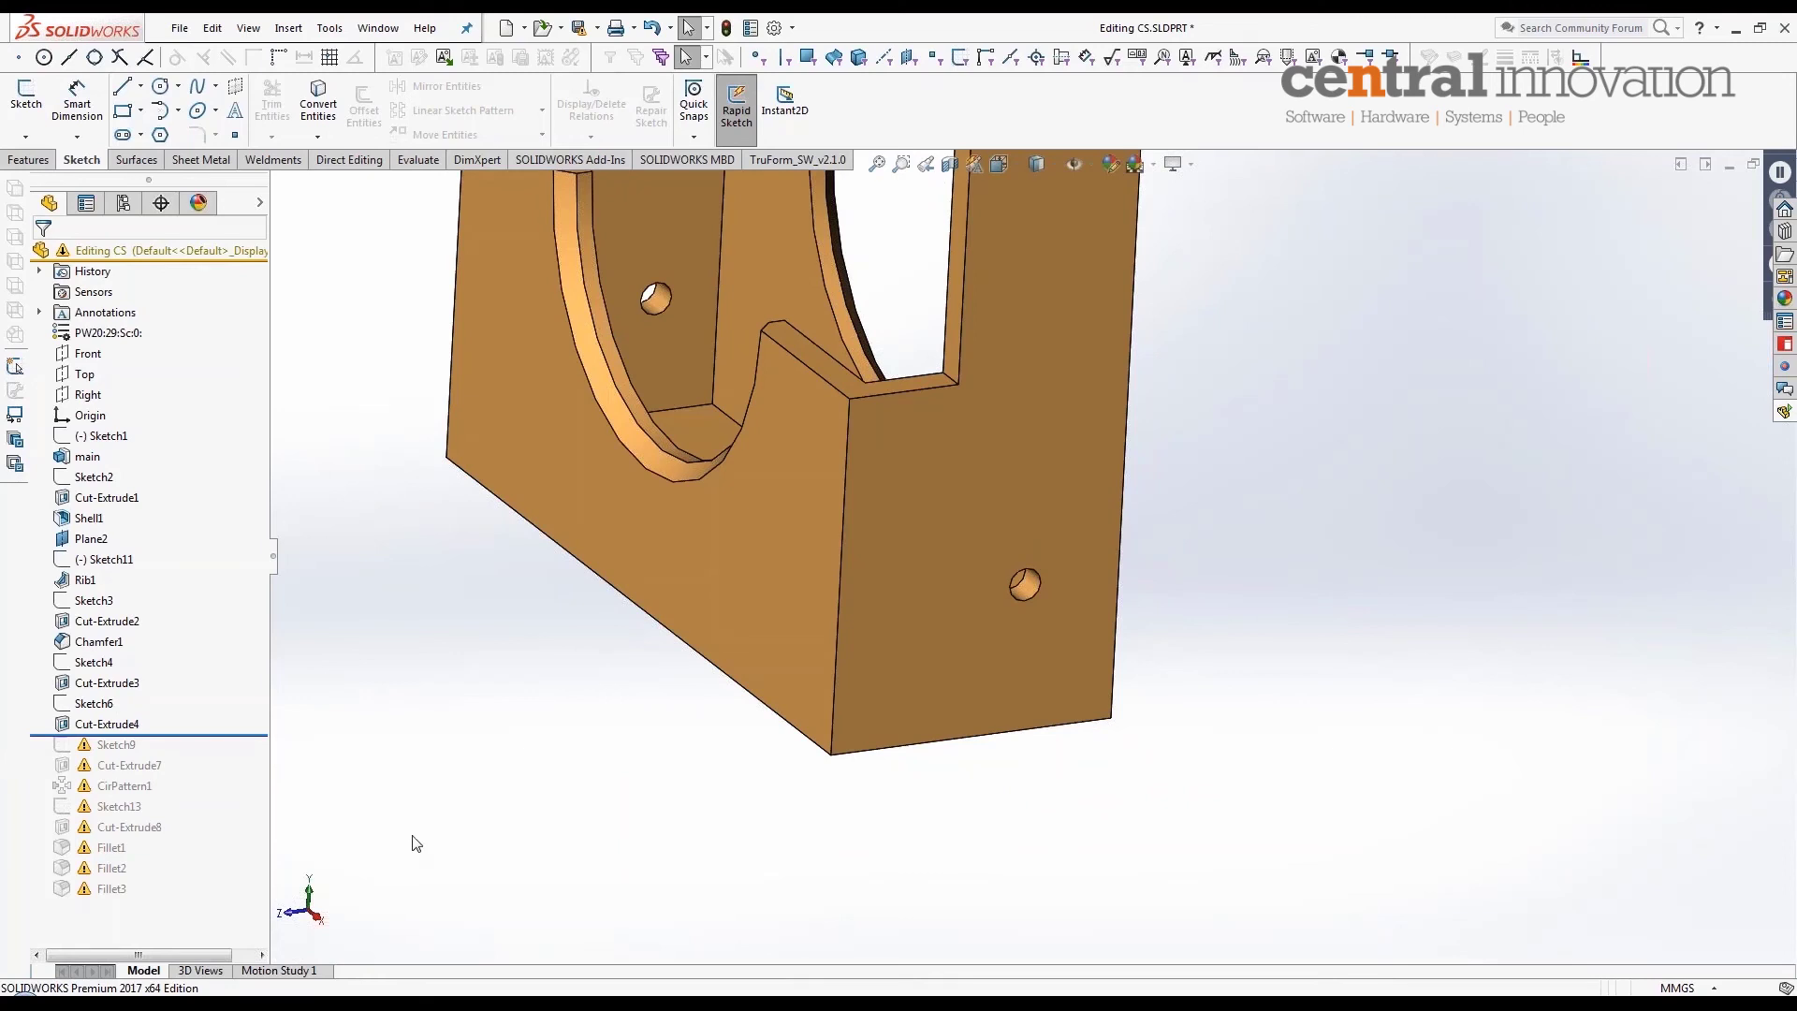
Step: Roll the history forward to just below Cut-Extrude8 and turn the block to show its front holes
{"action": "left_click_drag", "start_coordinate": [235, 737], "coordinate": [221, 839]}
{"action": "mouse_move", "coordinate": [468, 796]}
{"action": "middle_mouse_down"}
{"action": "mouse_move", "coordinate": [566, 762]}
{"action": "mouse_move", "coordinate": [867, 480]}
{"action": "mouse_move", "coordinate": [939, 613]}
{"action": "mouse_move", "coordinate": [915, 635]}
{"action": "middle_mouse_up"}
{"action": "scroll", "coordinate": [742, 425], "scroll_direction": "up", "scroll_amount": 2}
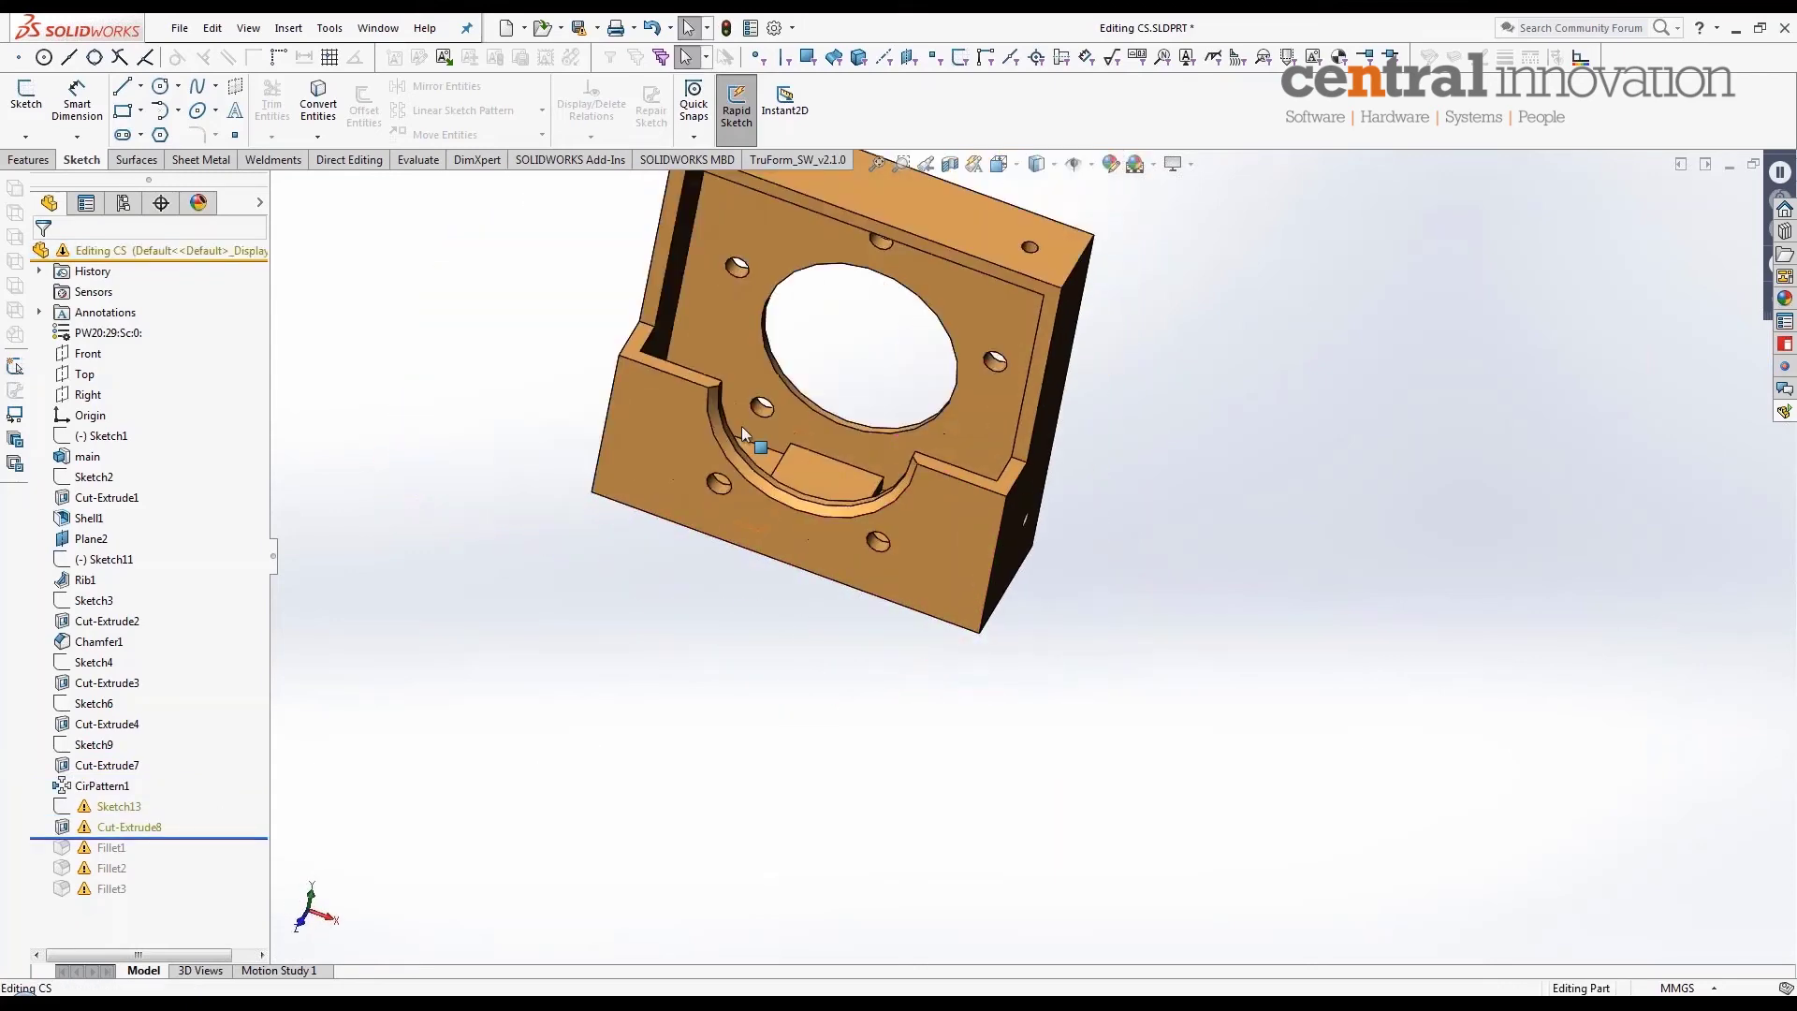
Step: Select a front hole's face on the block to identify its cut, and open the underlying Sketch13 for editing
{"action": "scroll", "coordinate": [743, 427], "scroll_direction": "down", "scroll_amount": 3}
{"action": "left_click", "coordinate": [734, 549]}
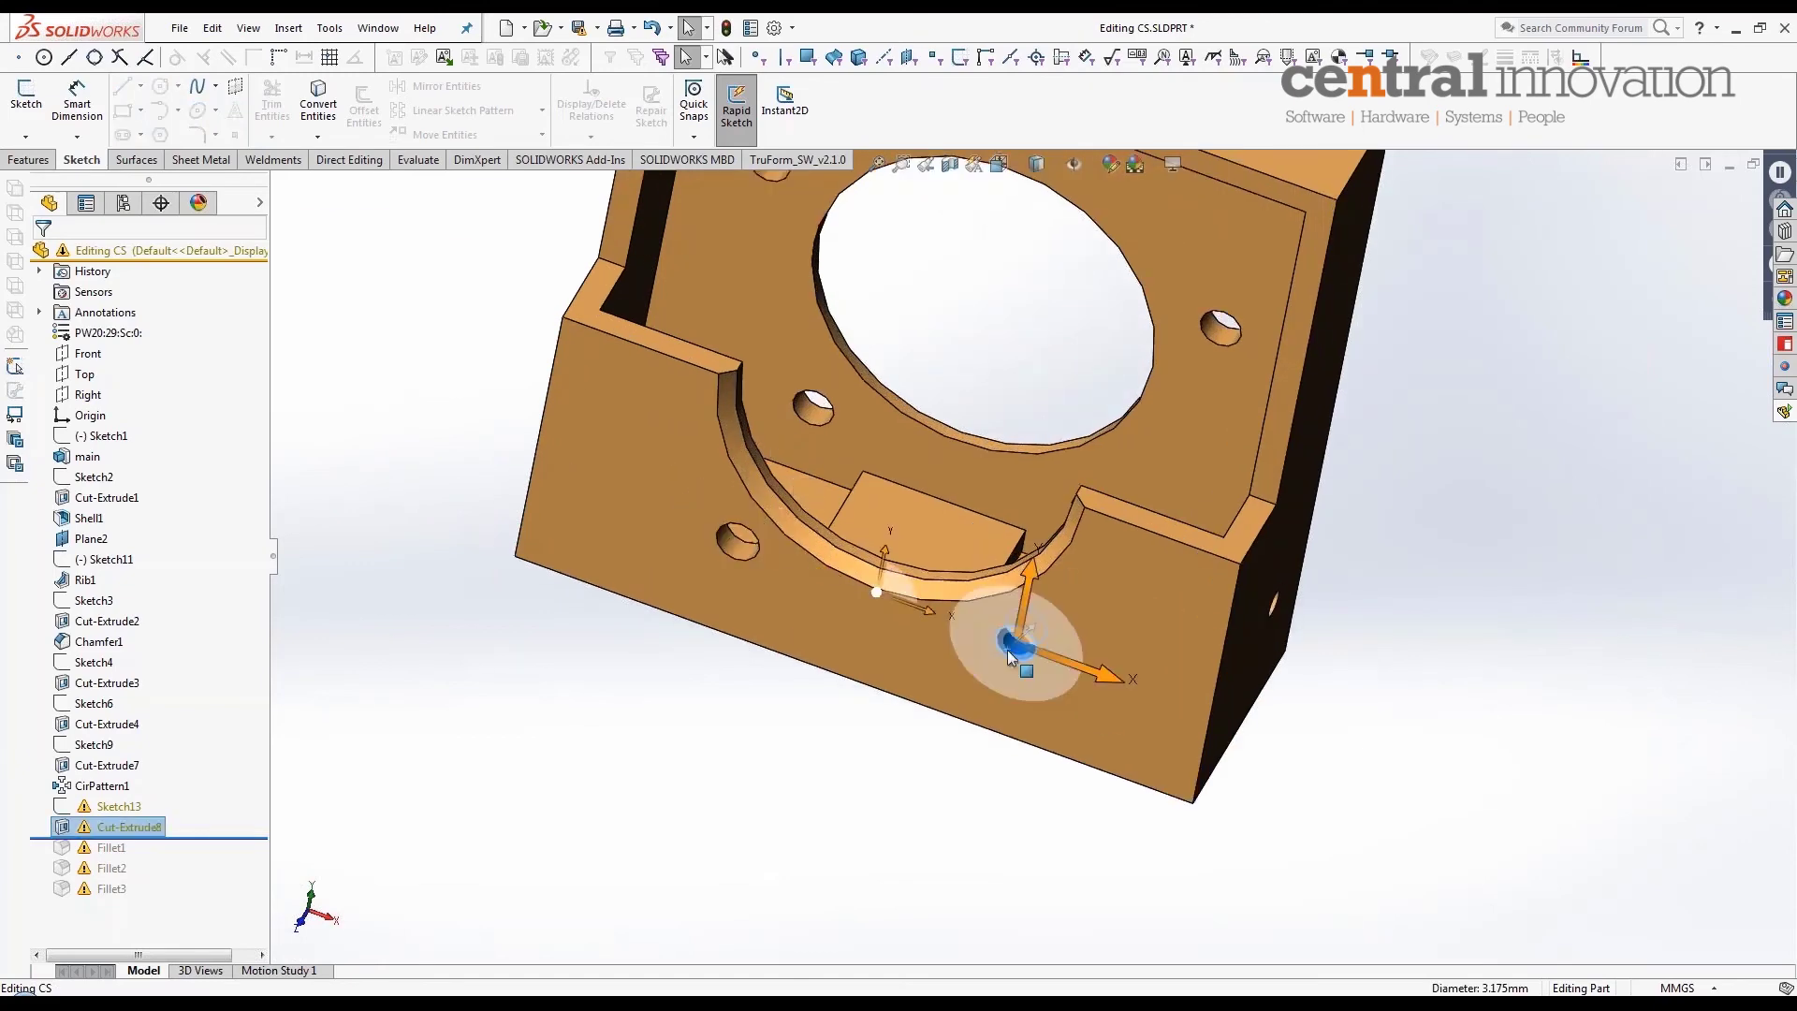
{"action": "middle_click_drag", "start_coordinate": [686, 583], "coordinate": [643, 521]}
{"action": "scroll", "coordinate": [796, 571], "scroll_direction": "down", "scroll_amount": 3}
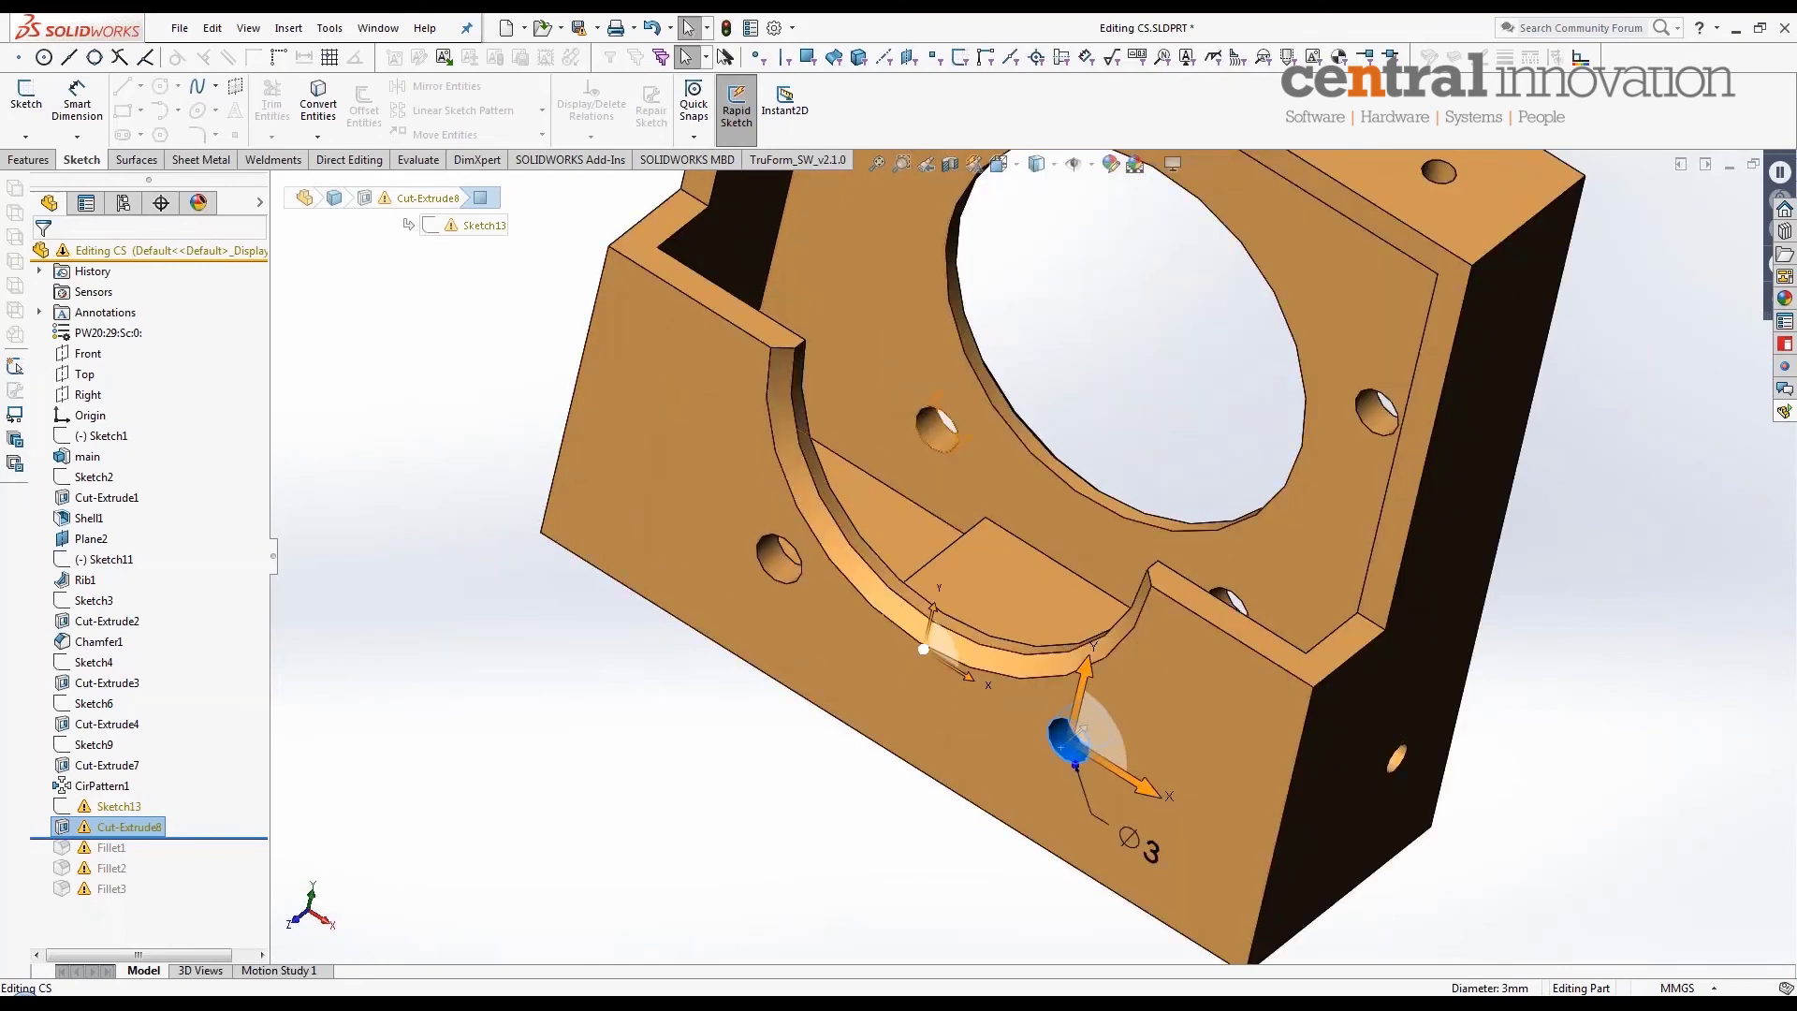
{"action": "scroll", "coordinate": [976, 437], "scroll_direction": "up", "scroll_amount": 3}
{"action": "mouse_move", "coordinate": [950, 592]}
{"action": "middle_mouse_down"}
{"action": "mouse_move", "coordinate": [1030, 676]}
{"action": "mouse_move", "coordinate": [1063, 650]}
{"action": "middle_mouse_up"}
{"action": "scroll", "coordinate": [1062, 651], "scroll_direction": "down", "scroll_amount": 2}
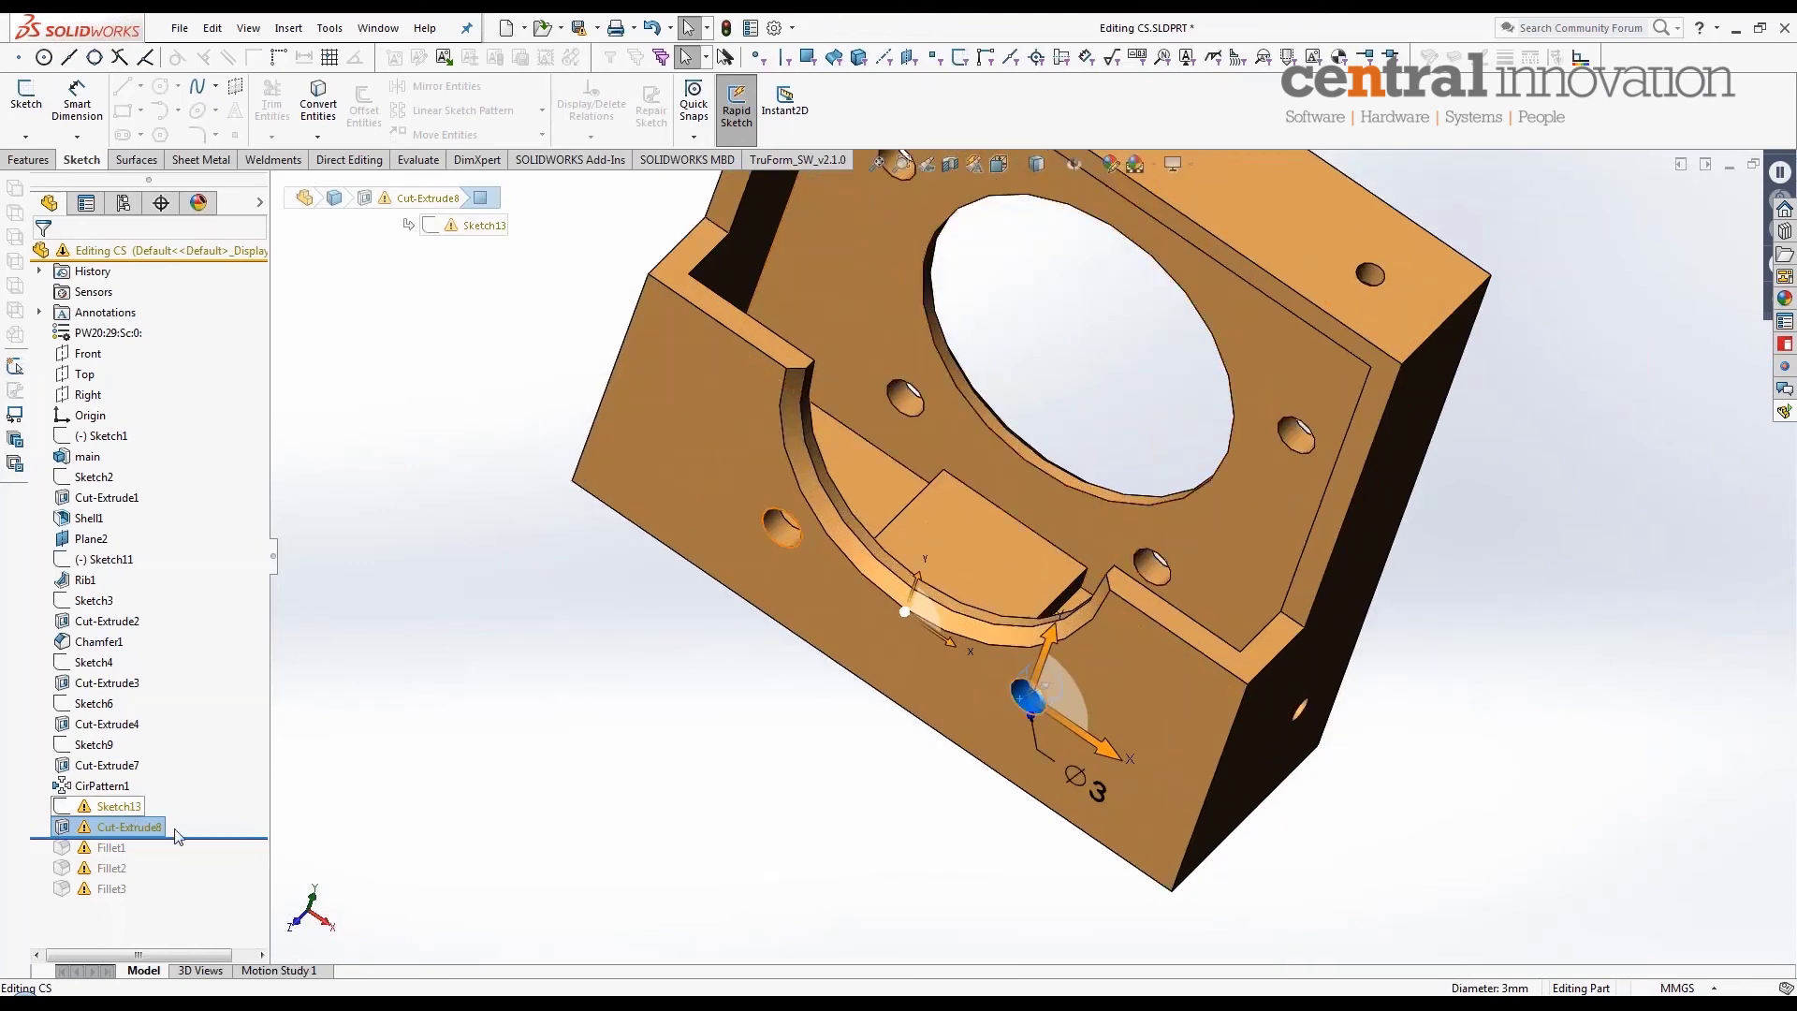
{"action": "right_click", "coordinate": [103, 811]}
{"action": "left_click", "coordinate": [103, 814]}
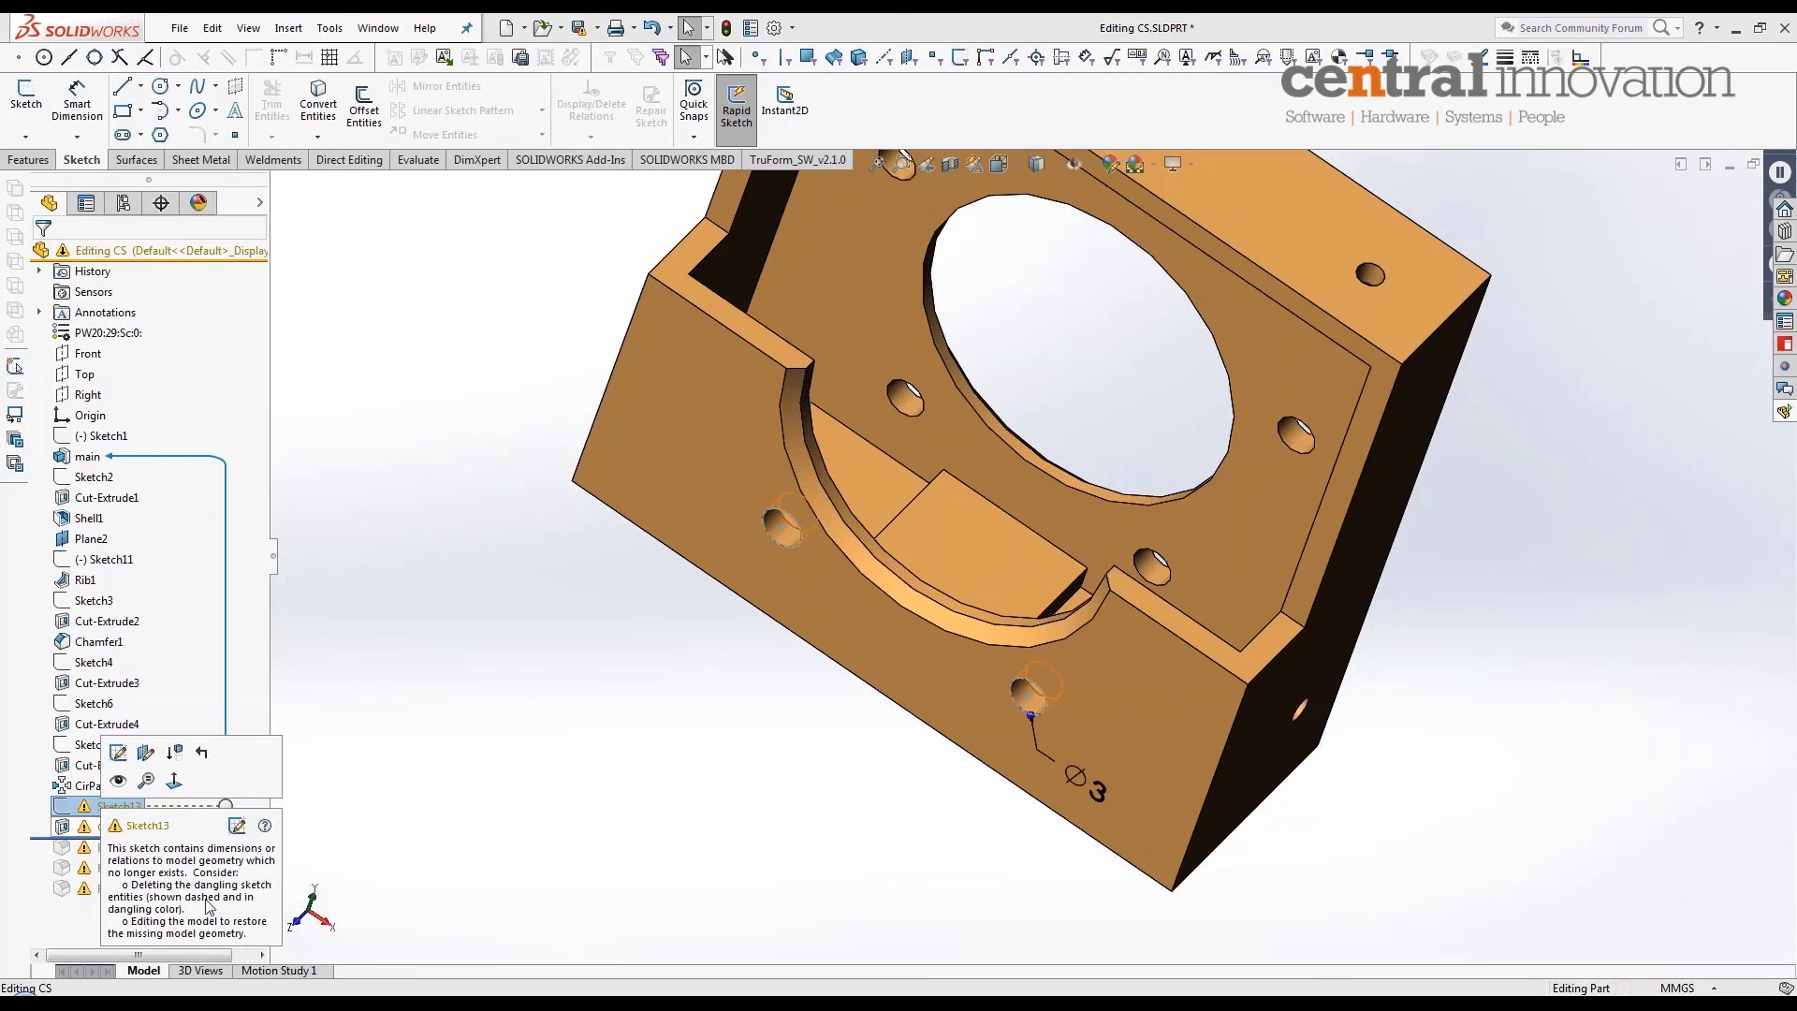
{"action": "left_click", "coordinate": [121, 757]}
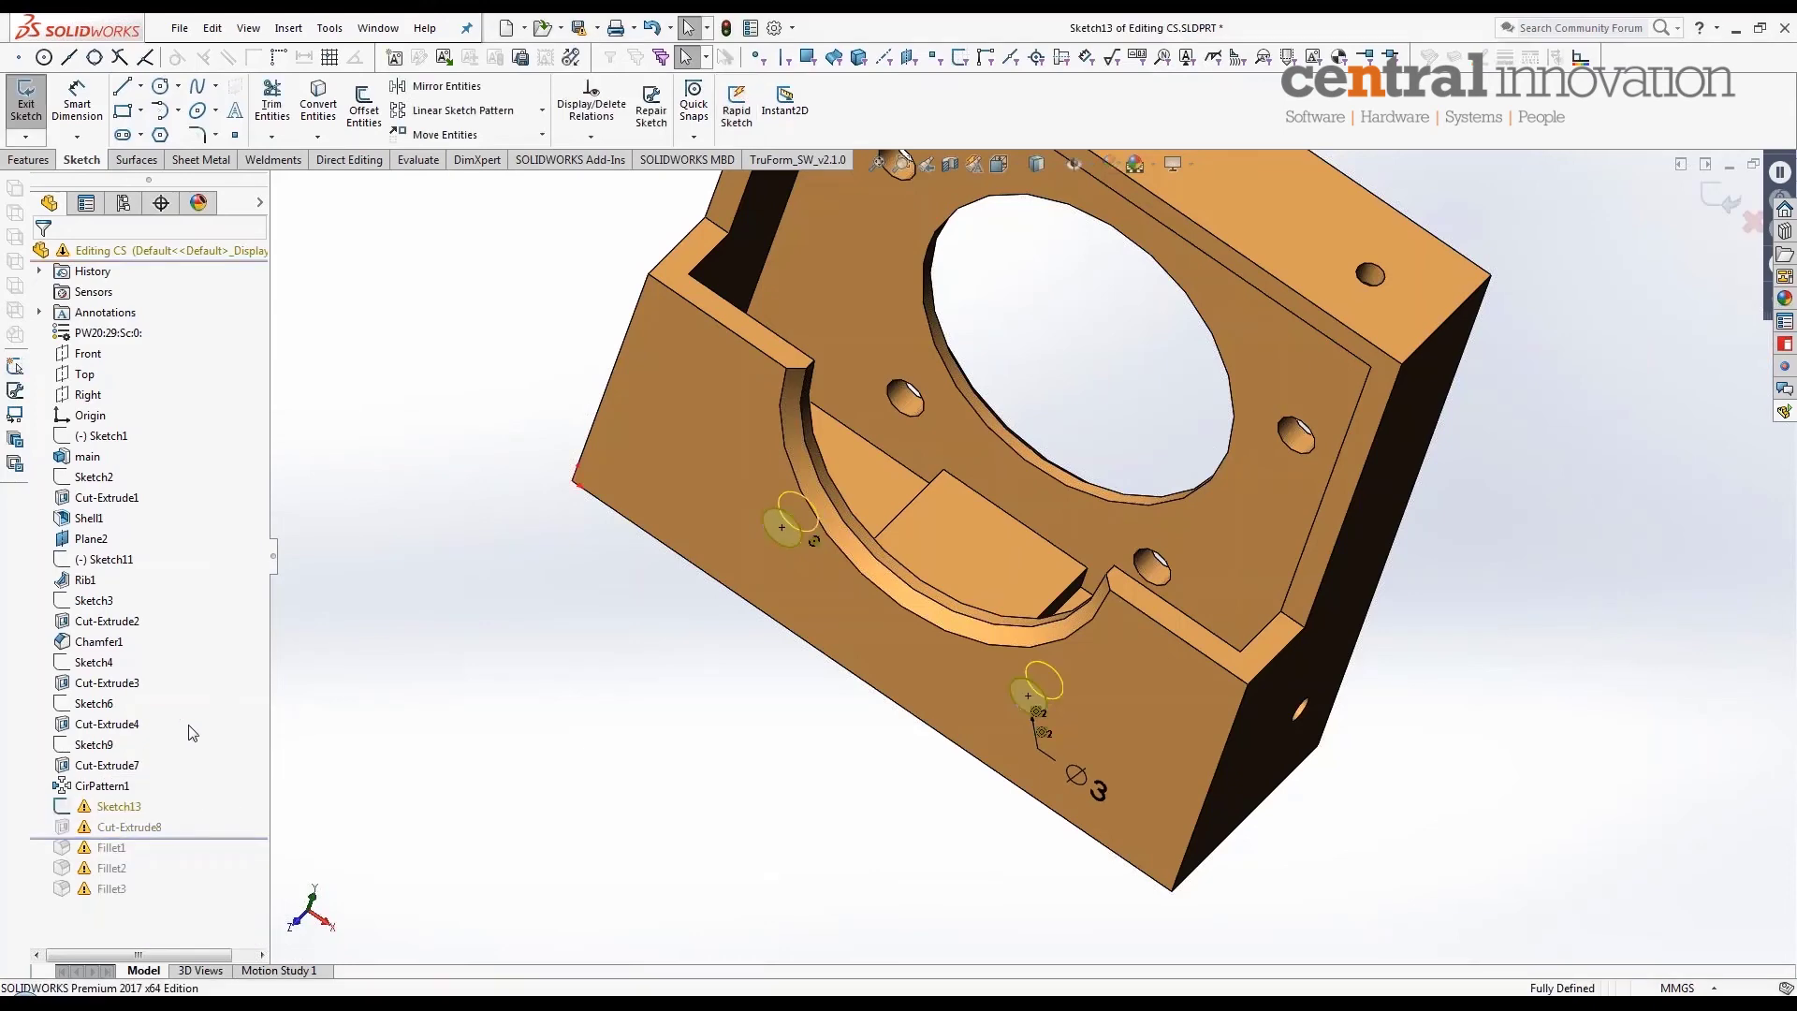
Step: Display the relations of Sketch13 filtered to the dangling ones, with the front face and its hole circles in view
{"action": "mouse_move", "coordinate": [677, 625]}
{"action": "middle_mouse_down"}
{"action": "mouse_move", "coordinate": [618, 683]}
{"action": "mouse_move", "coordinate": [839, 424]}
{"action": "middle_mouse_up"}
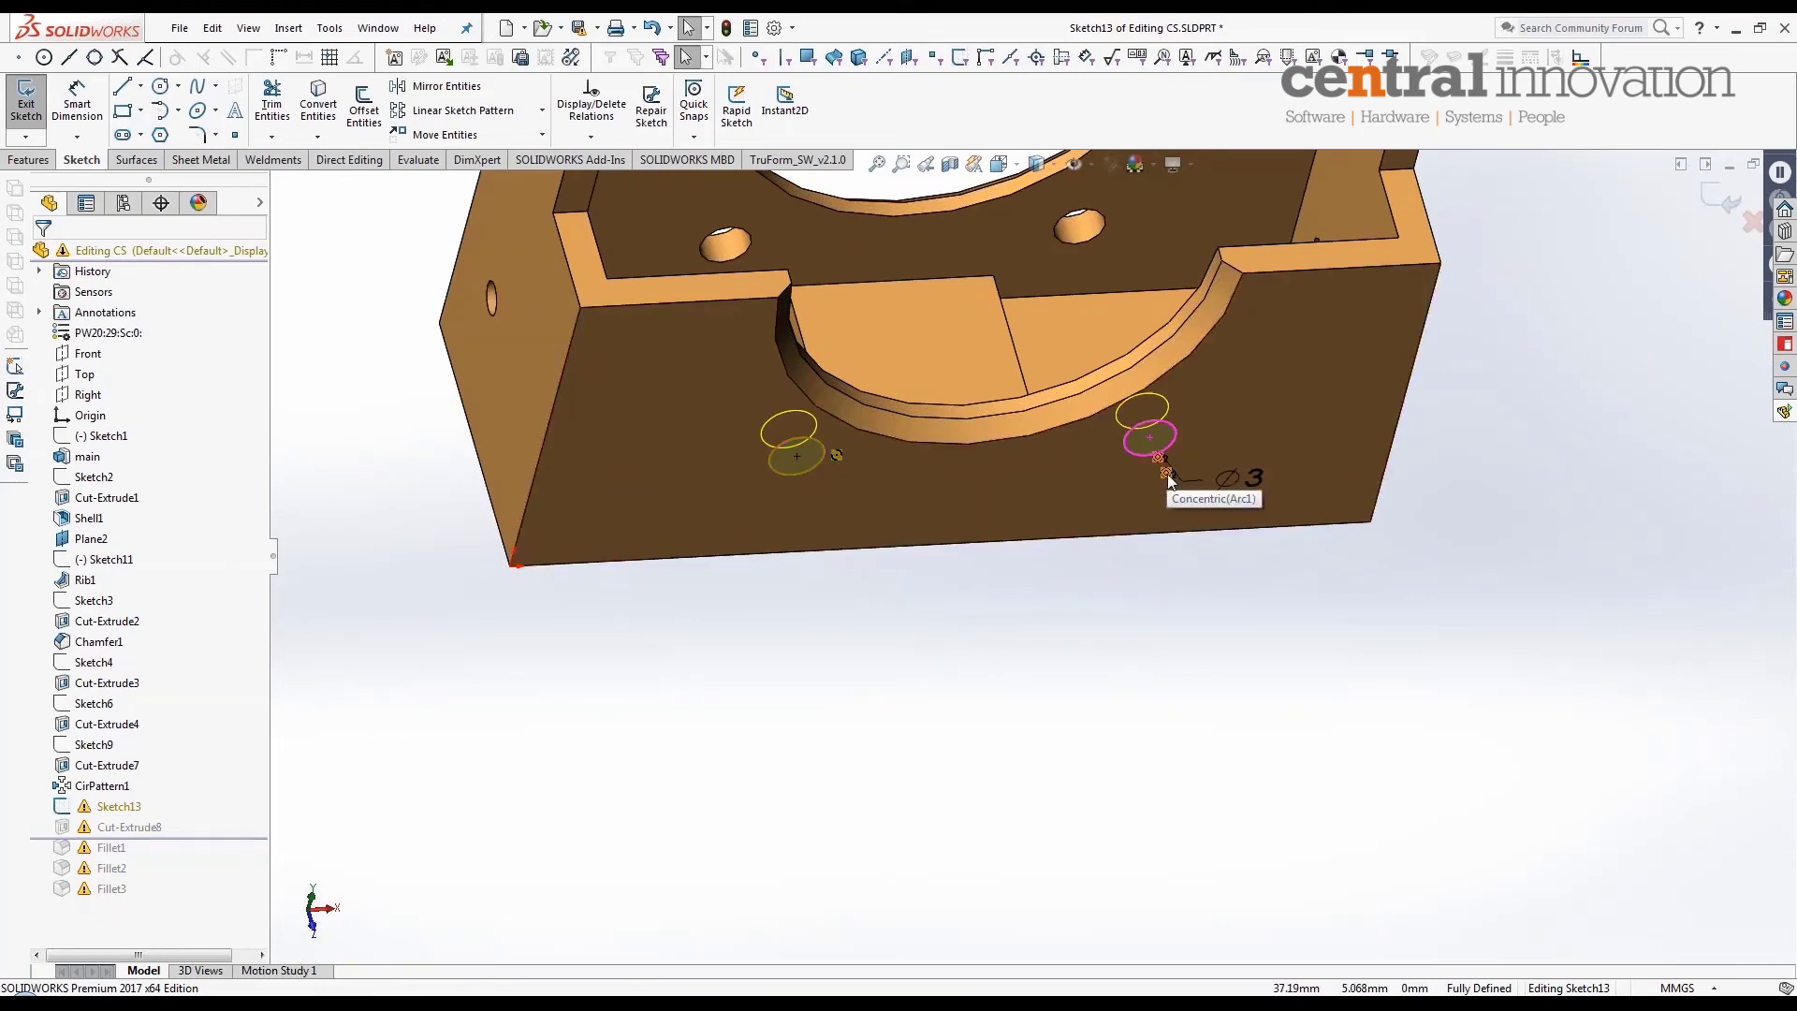
{"action": "left_click", "coordinate": [609, 109]}
{"action": "left_click", "coordinate": [161, 312]}
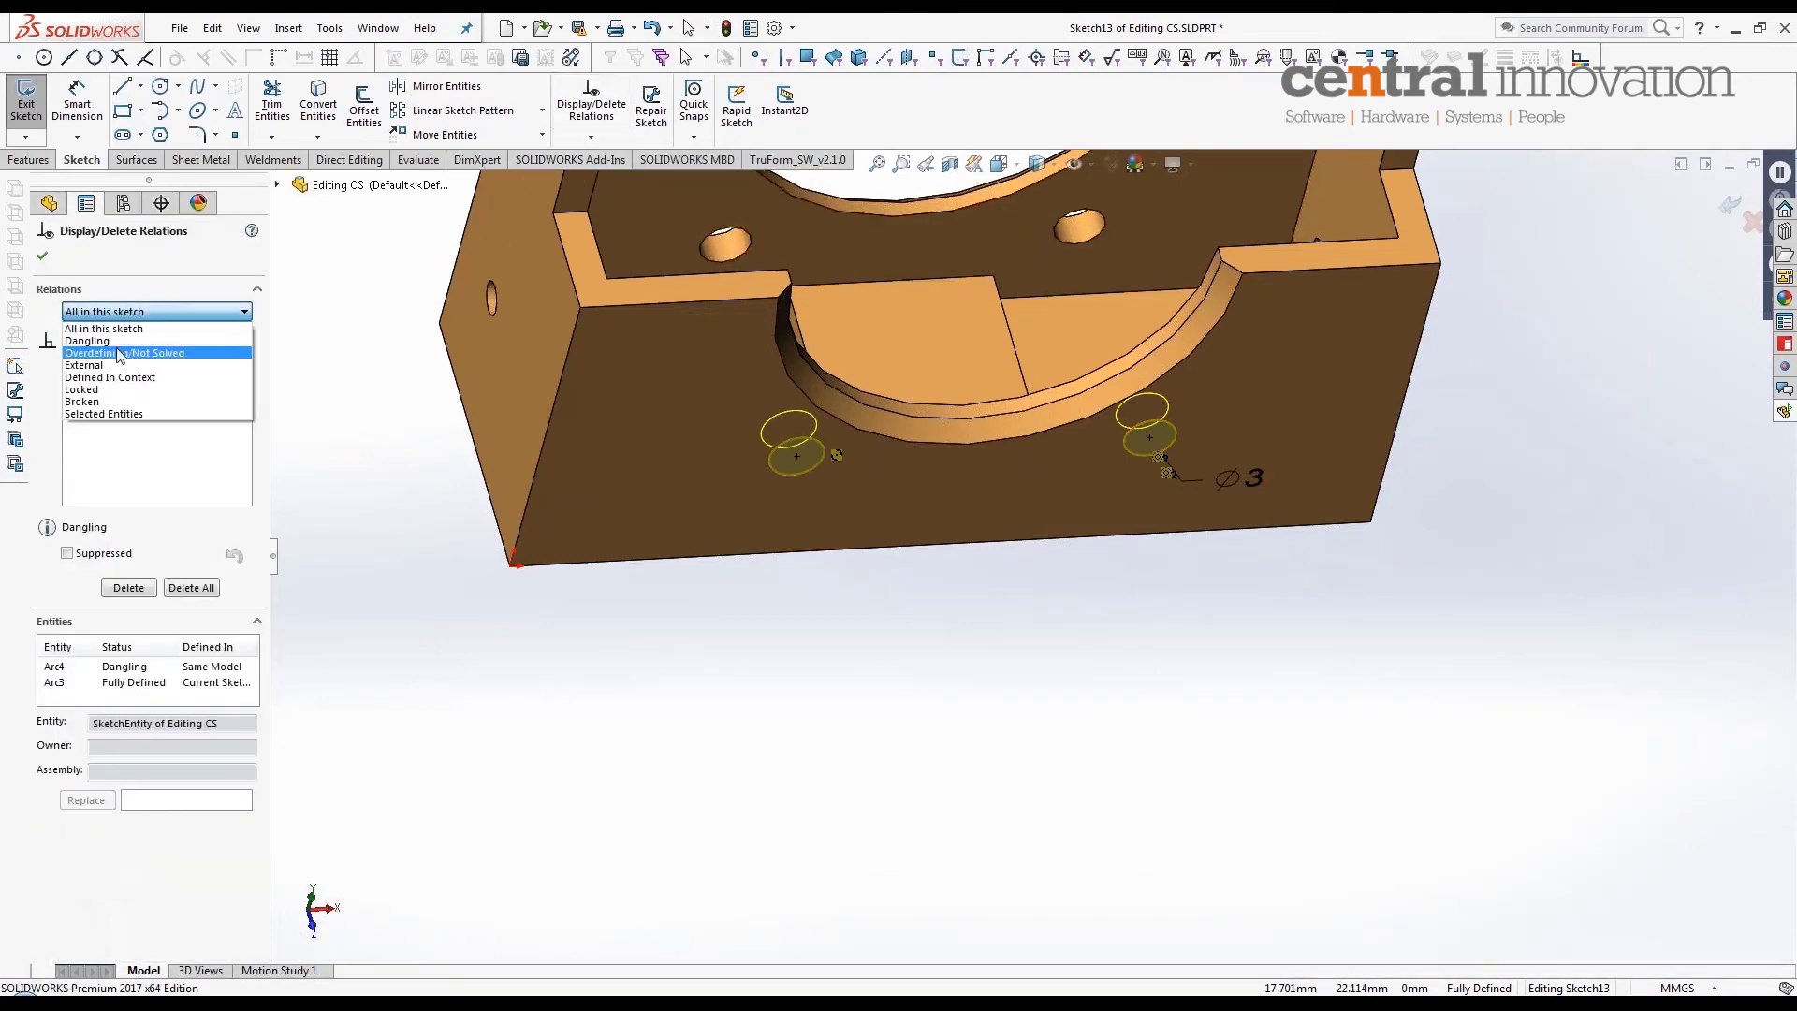
{"action": "left_click", "coordinate": [103, 328]}
{"action": "middle_click_drag", "start_coordinate": [802, 227], "coordinate": [803, 274]}
{"action": "scroll", "coordinate": [803, 273], "scroll_direction": "down", "scroll_amount": 2}
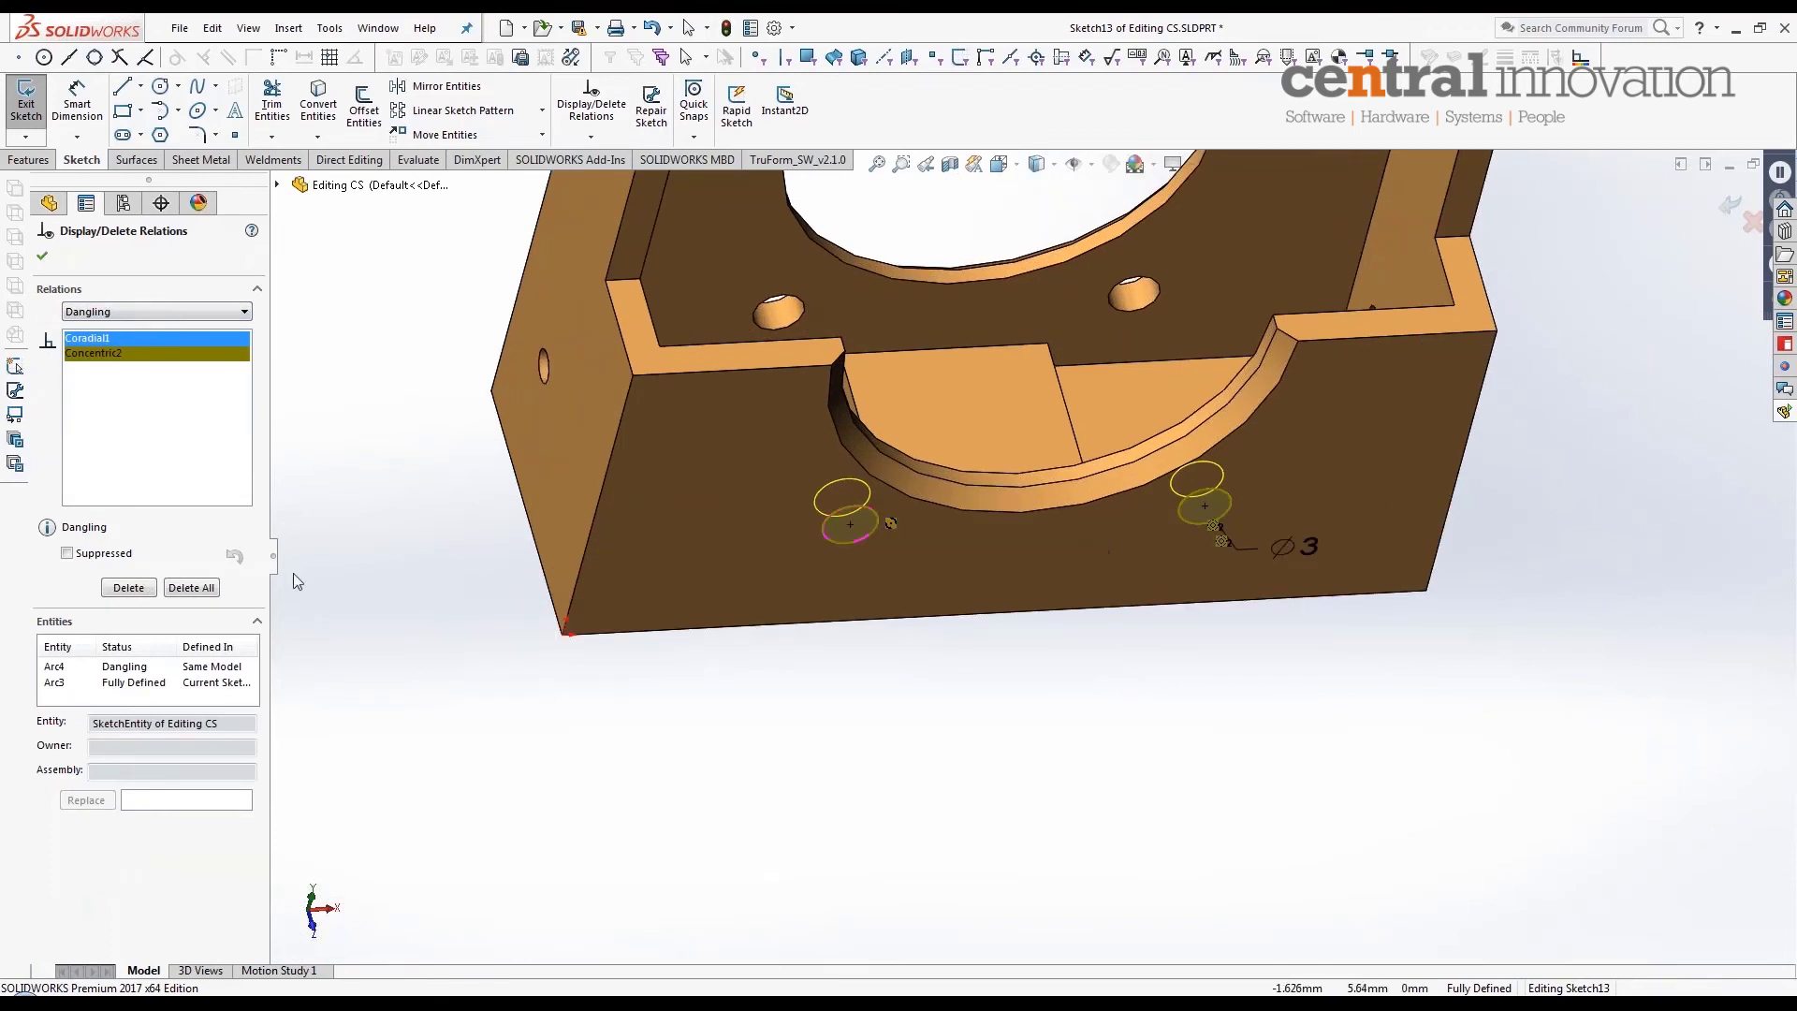
Step: Replace the dangling Arc4 reference of the Coradial1 relation with the edge of the back wall's lower-left hole
{"action": "left_click", "coordinate": [57, 670]}
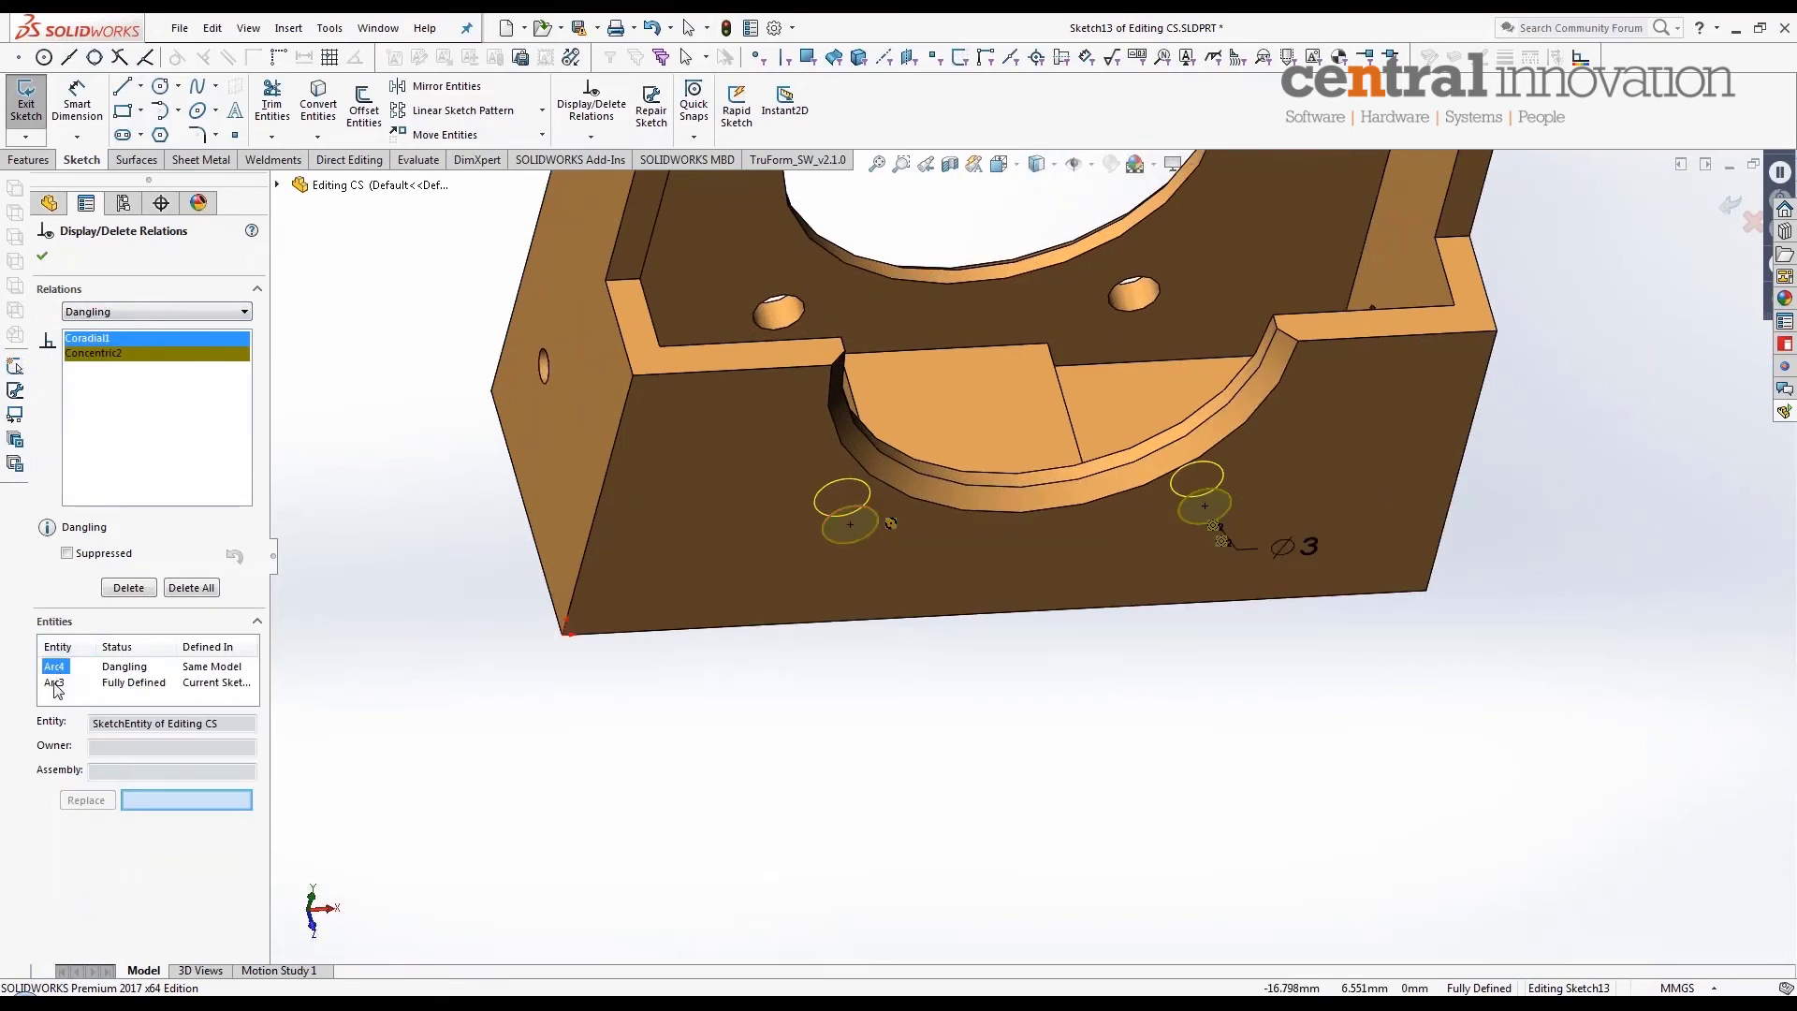
{"action": "left_click", "coordinate": [55, 683]}
{"action": "left_click", "coordinate": [496, 709]}
{"action": "left_click", "coordinate": [108, 354]}
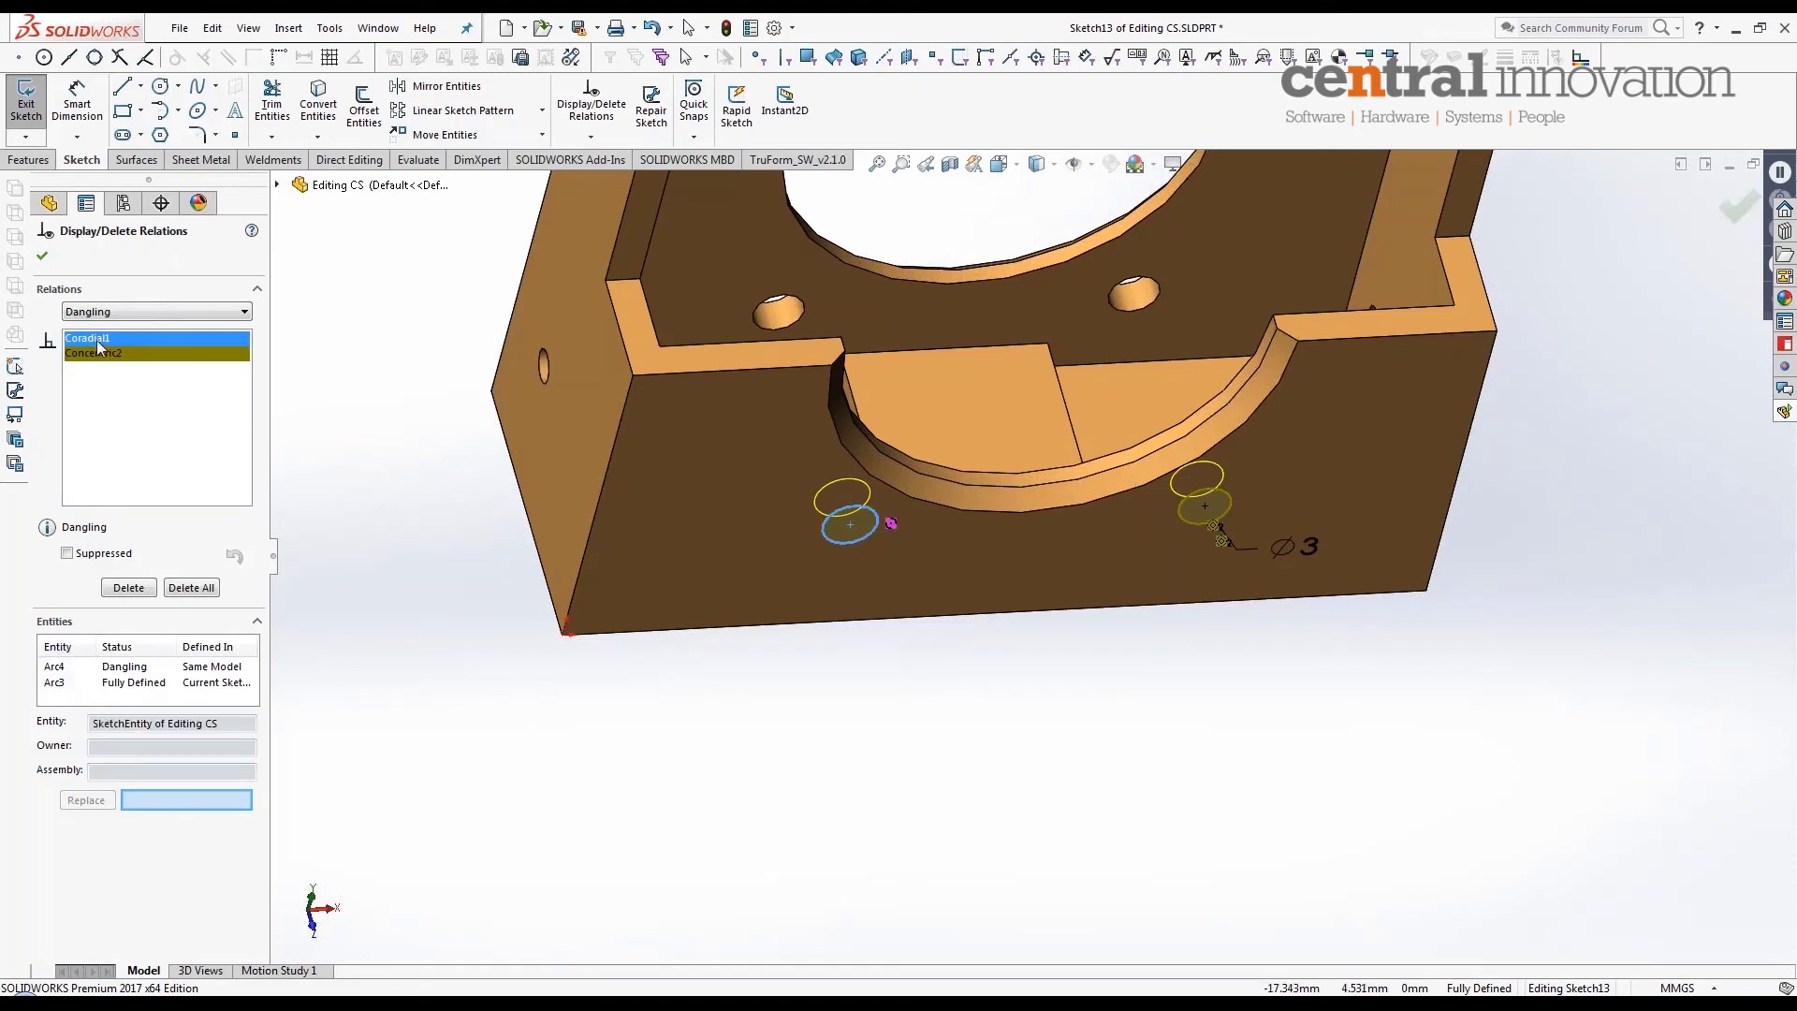
{"action": "left_click", "coordinate": [56, 684]}
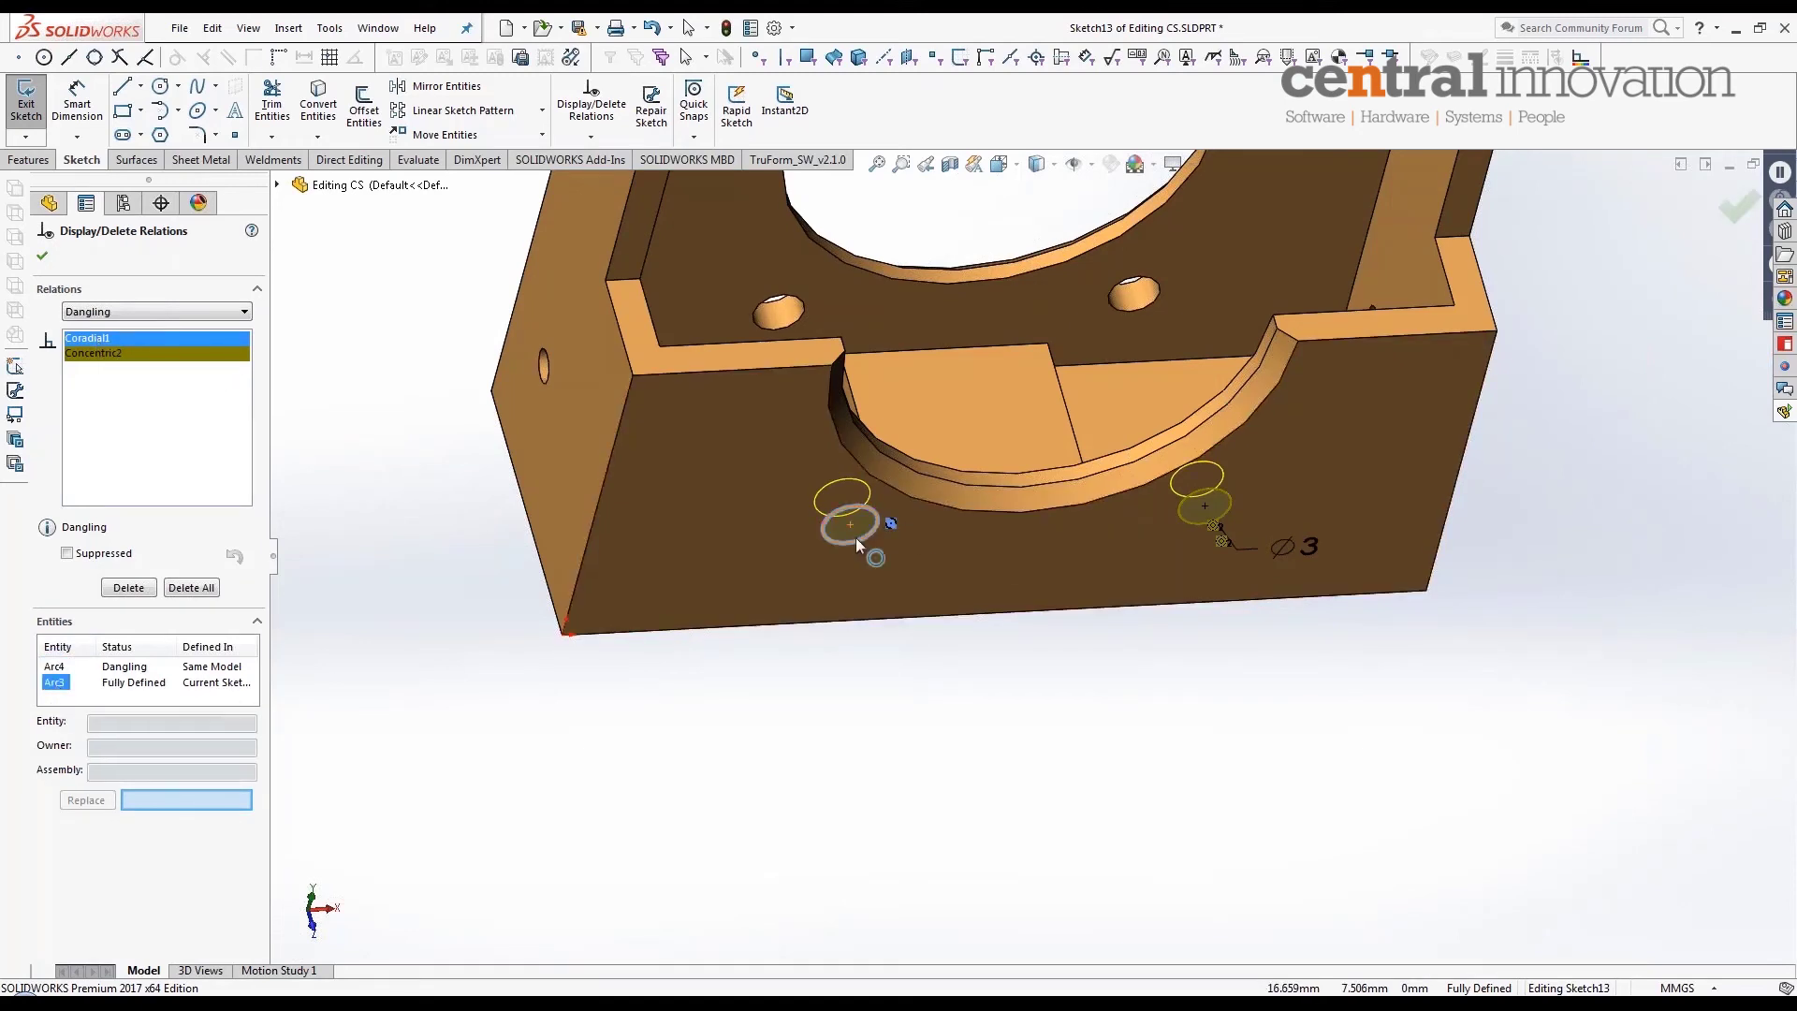
{"action": "left_click", "coordinate": [60, 669]}
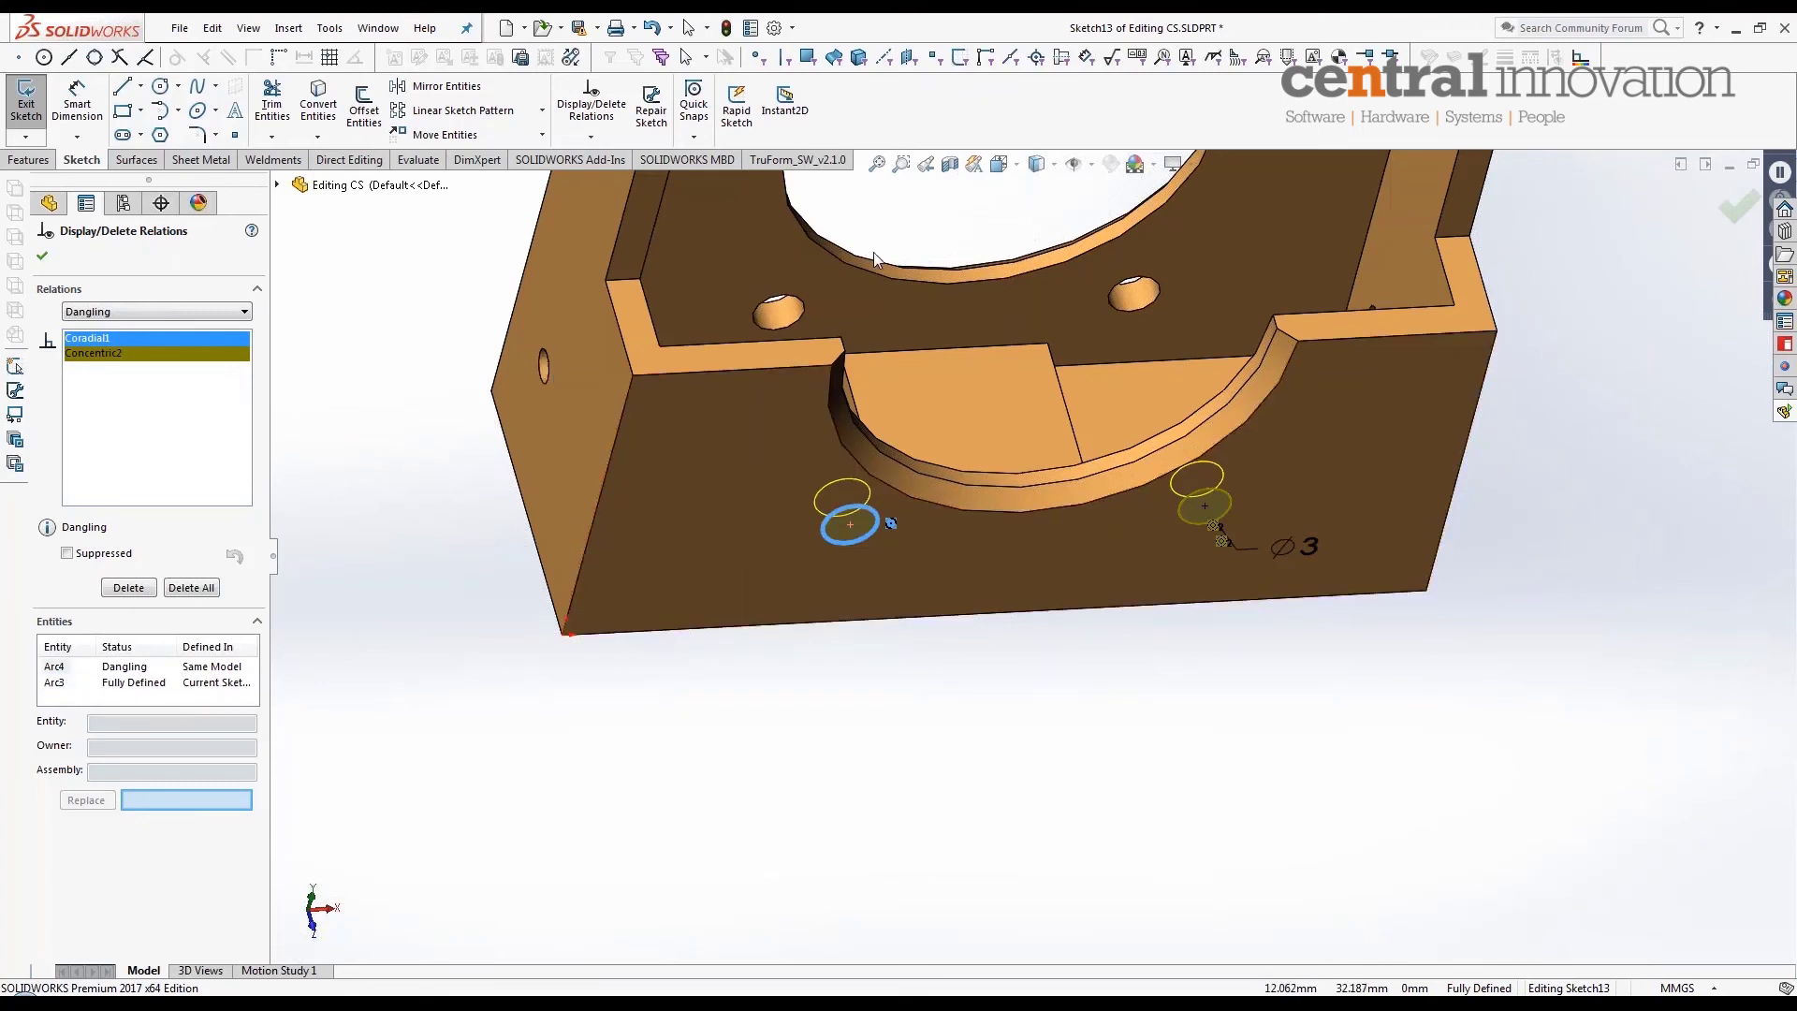
{"action": "left_click", "coordinate": [55, 666]}
{"action": "left_click", "coordinate": [801, 309]}
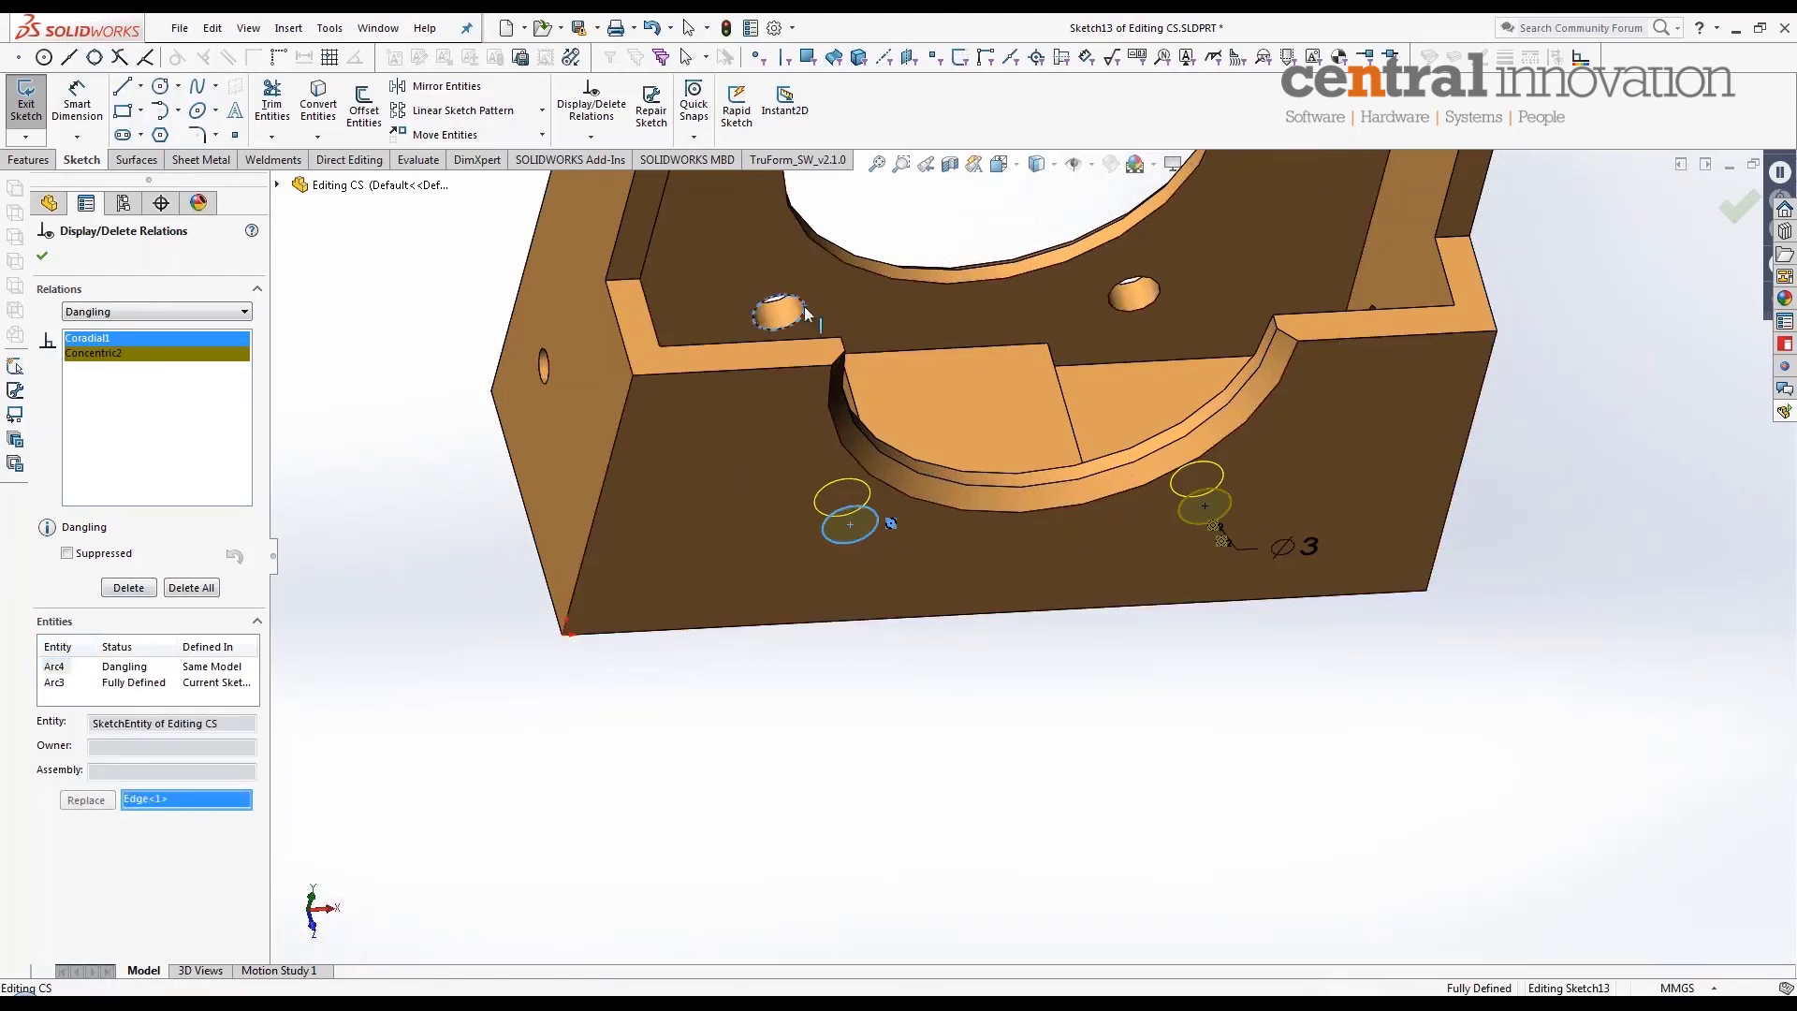
{"action": "left_click", "coordinate": [86, 801]}
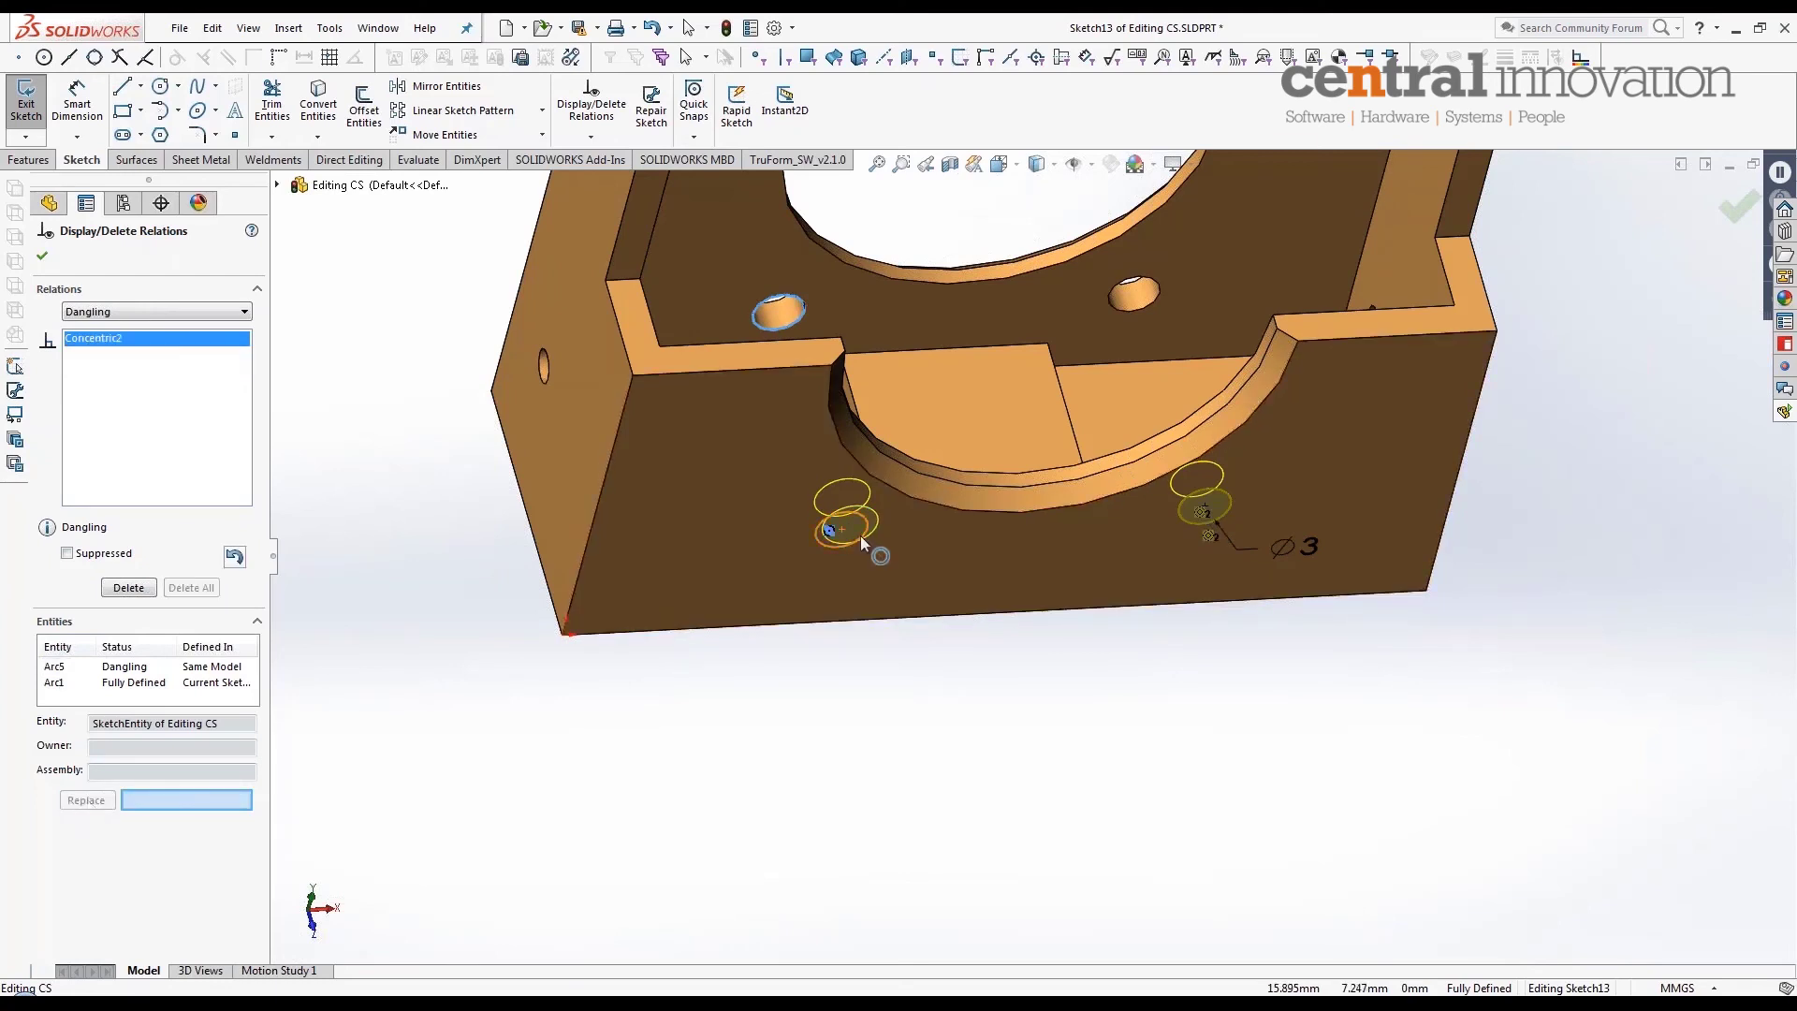
Step: Replace Concentric2's dangling Arc5 reference with the edge of the back wall's lower-right hole, accept, and exit Sketch13
{"action": "left_click", "coordinate": [94, 341]}
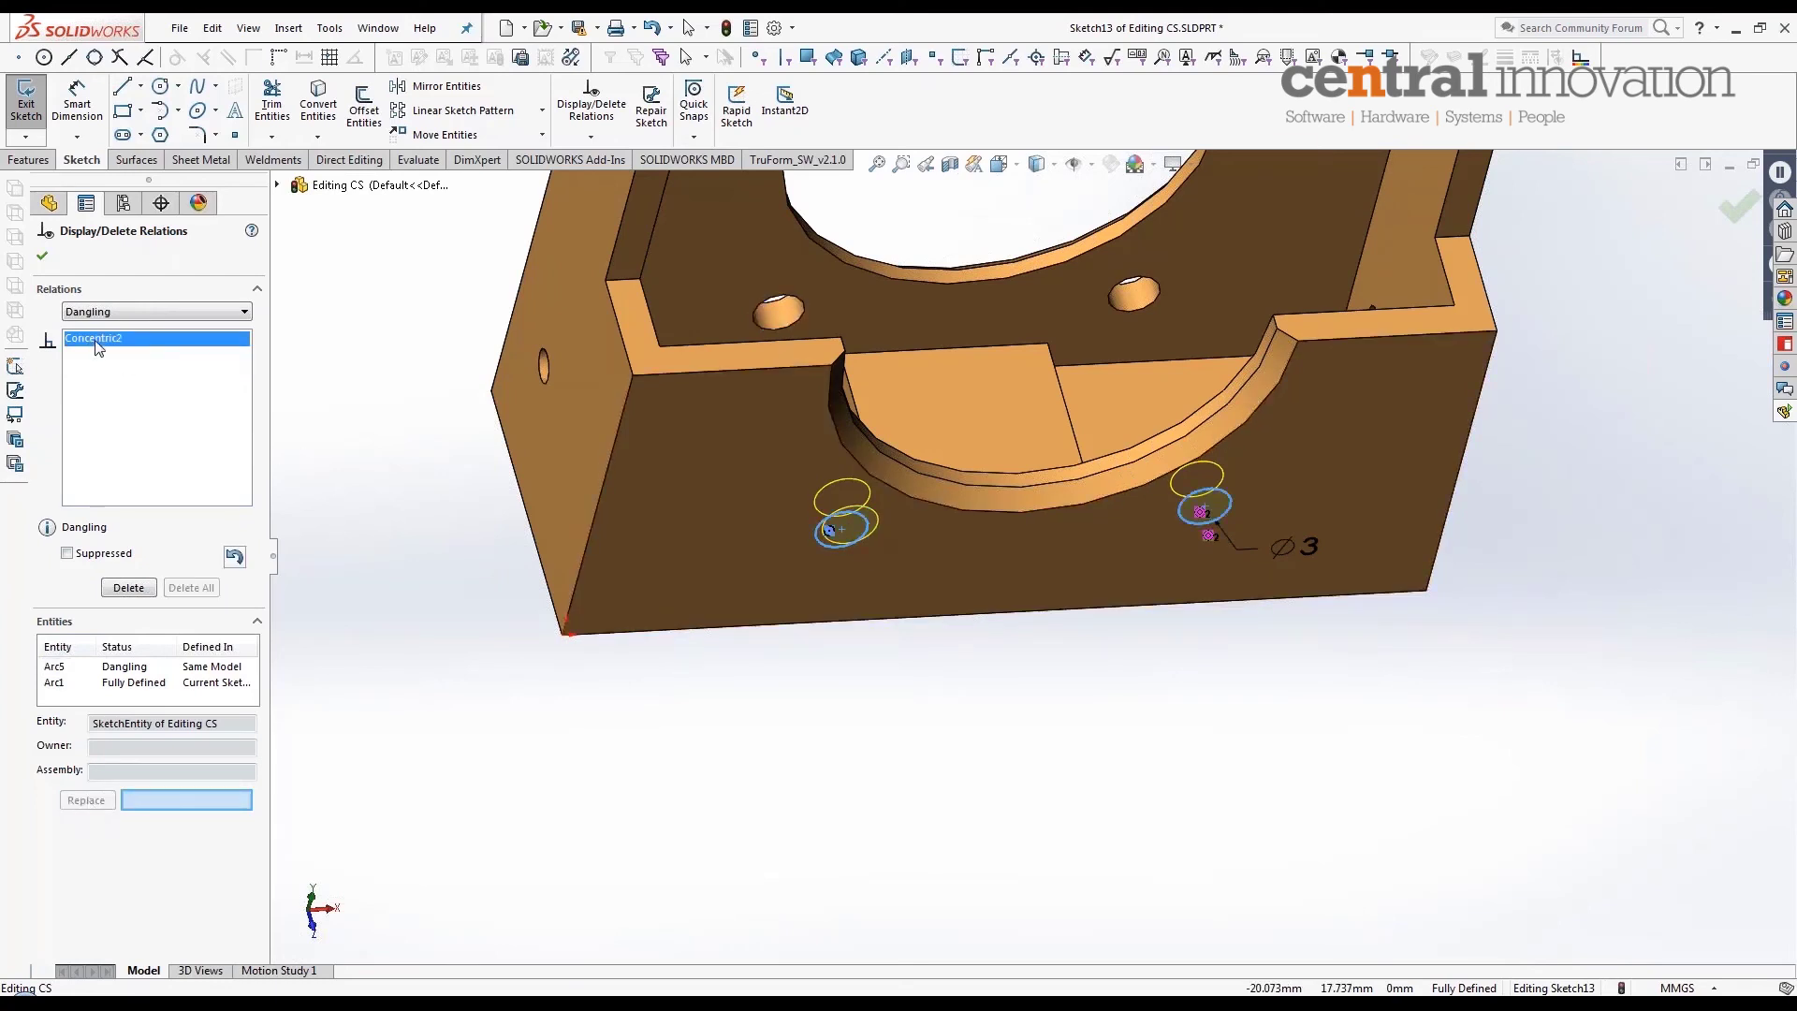
{"action": "left_click", "coordinate": [55, 667]}
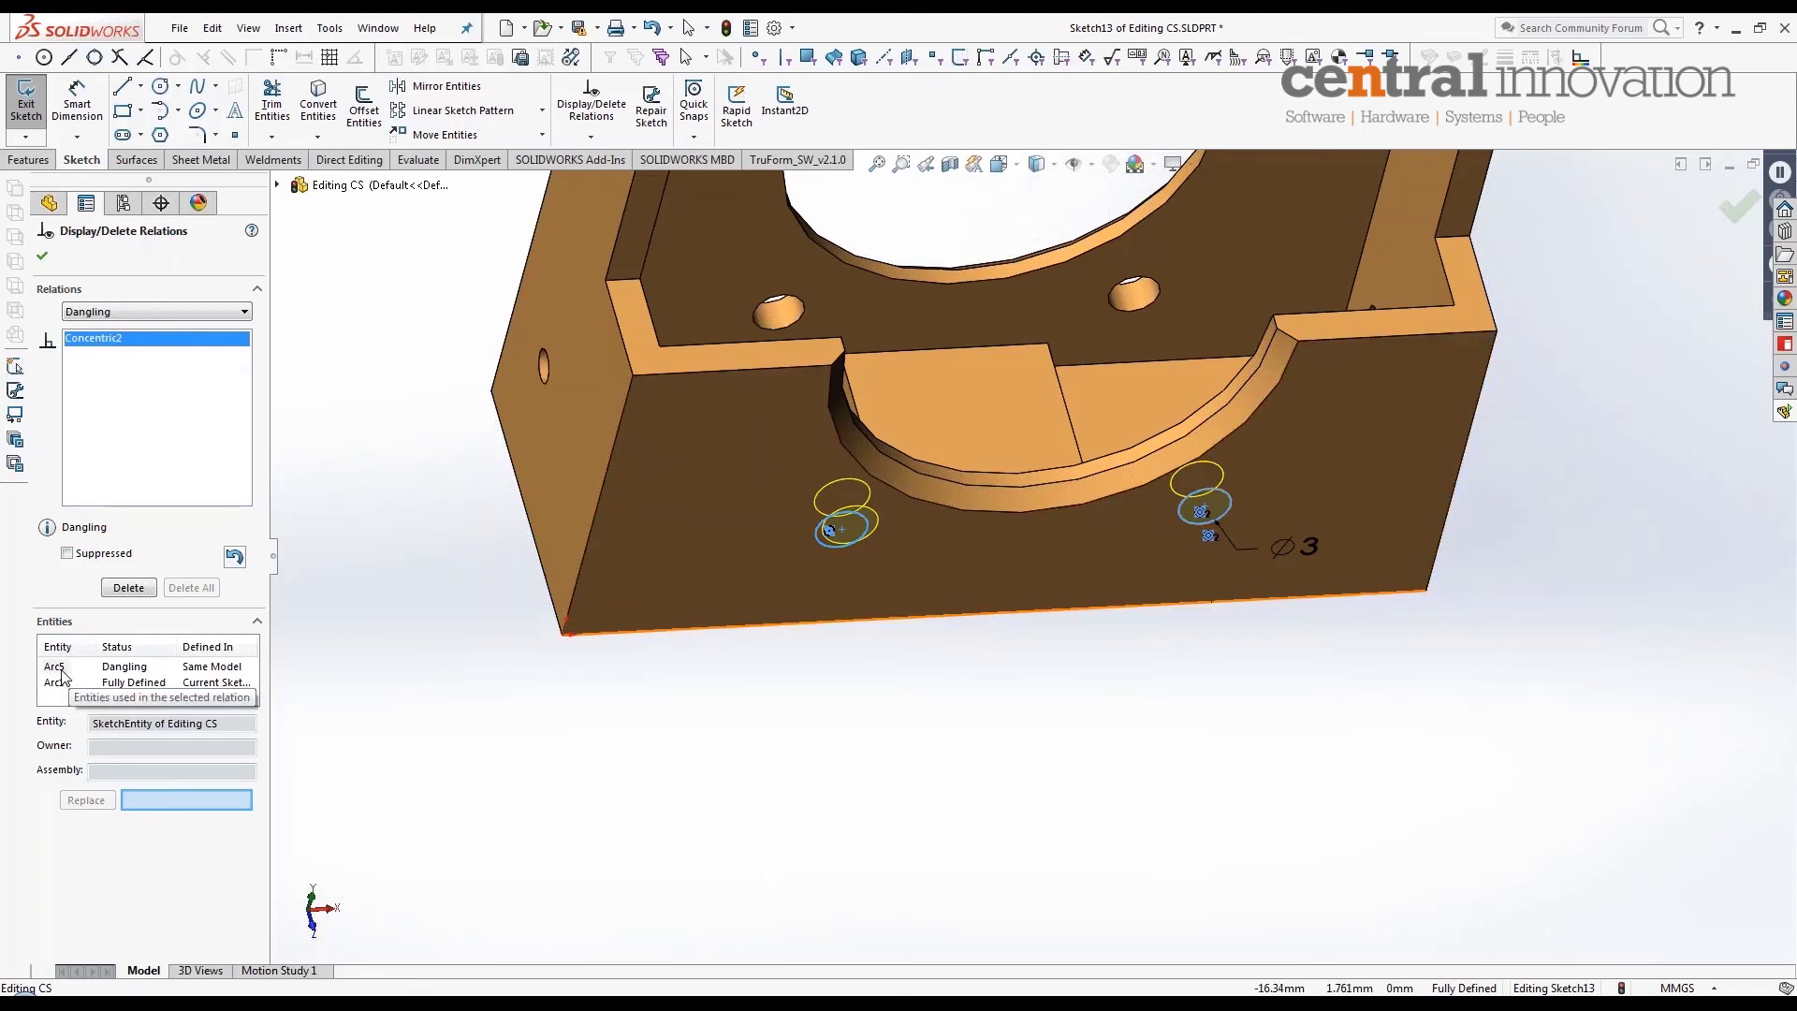
{"action": "left_click", "coordinate": [1158, 304]}
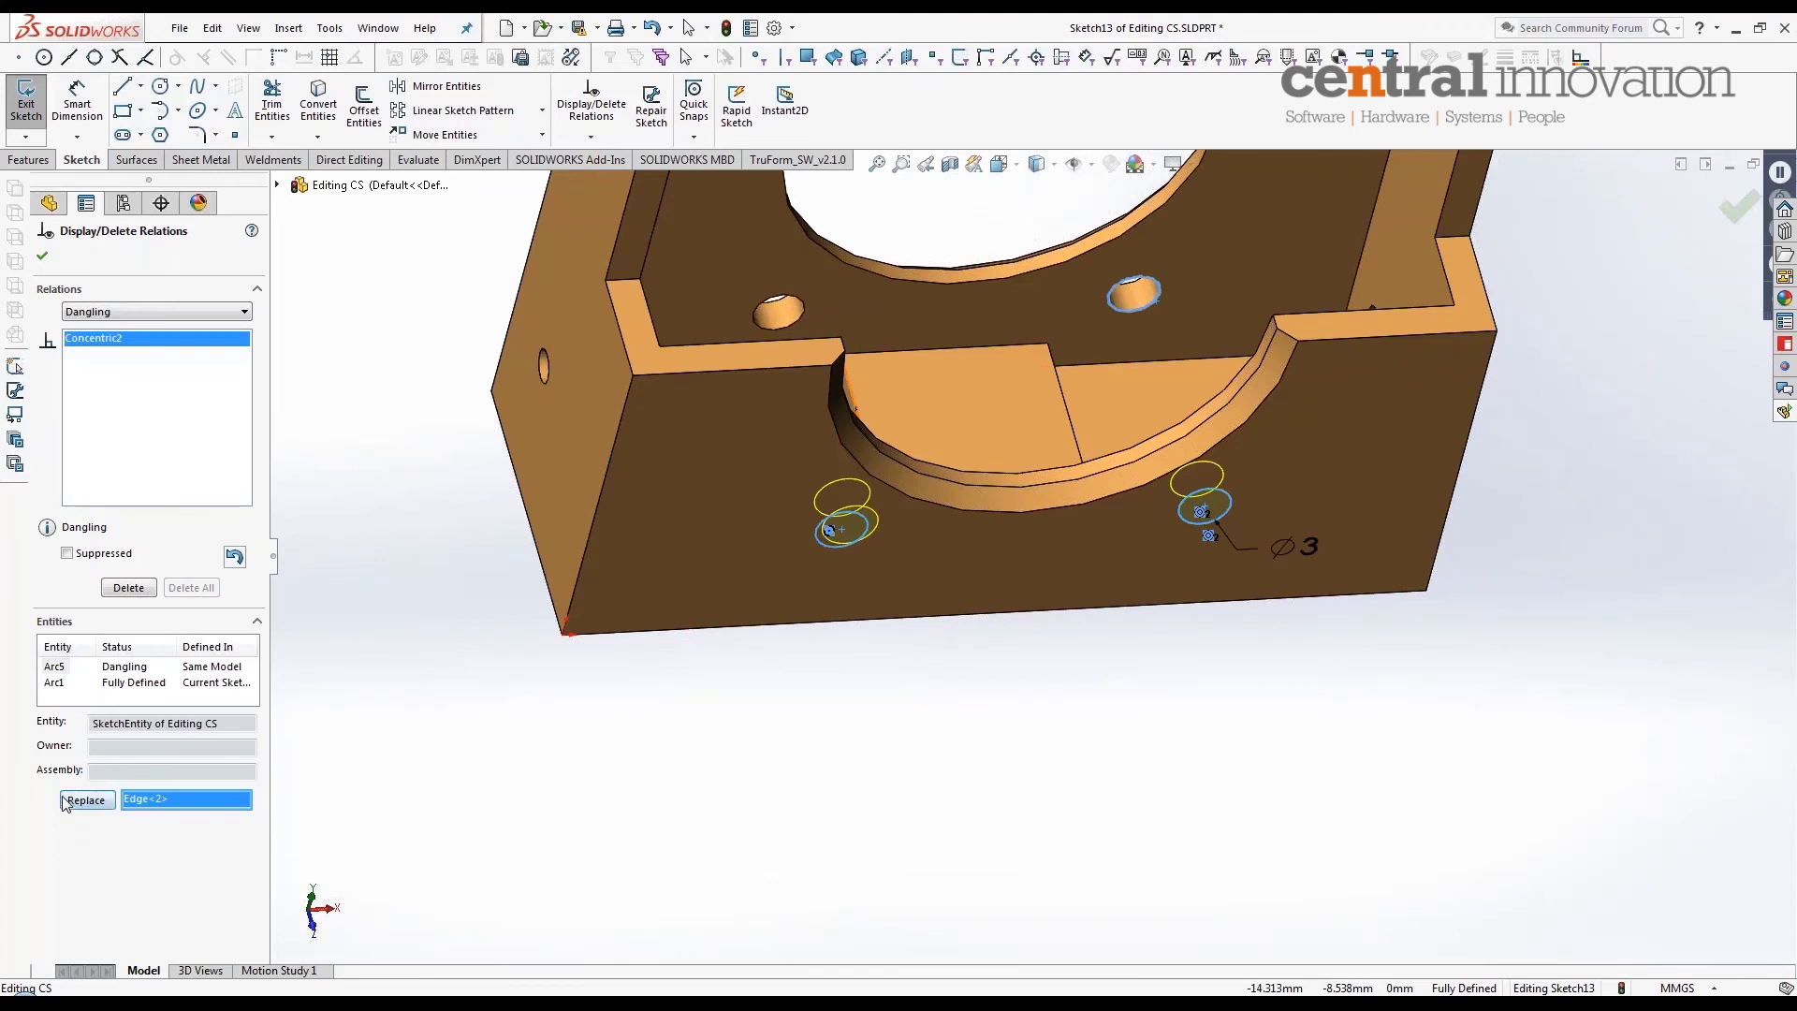
{"action": "left_click", "coordinate": [86, 801]}
{"action": "left_click", "coordinate": [1739, 207]}
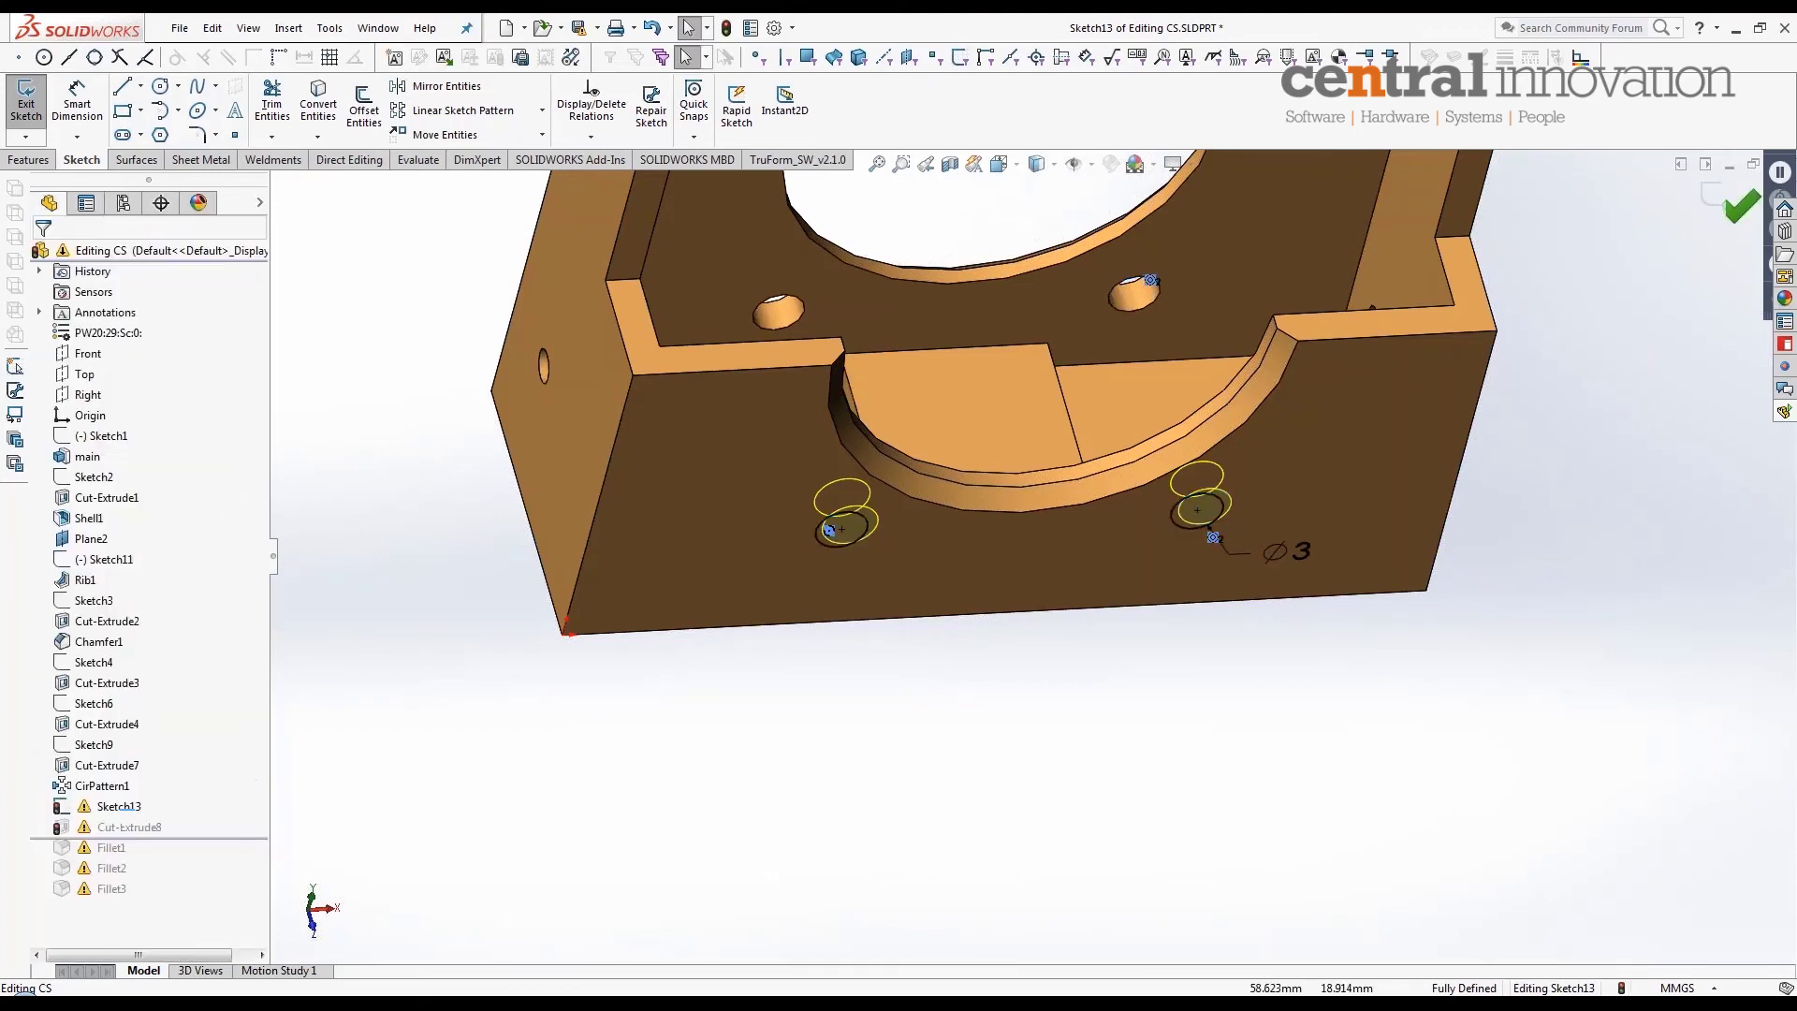
{"action": "left_click", "coordinate": [1718, 205]}
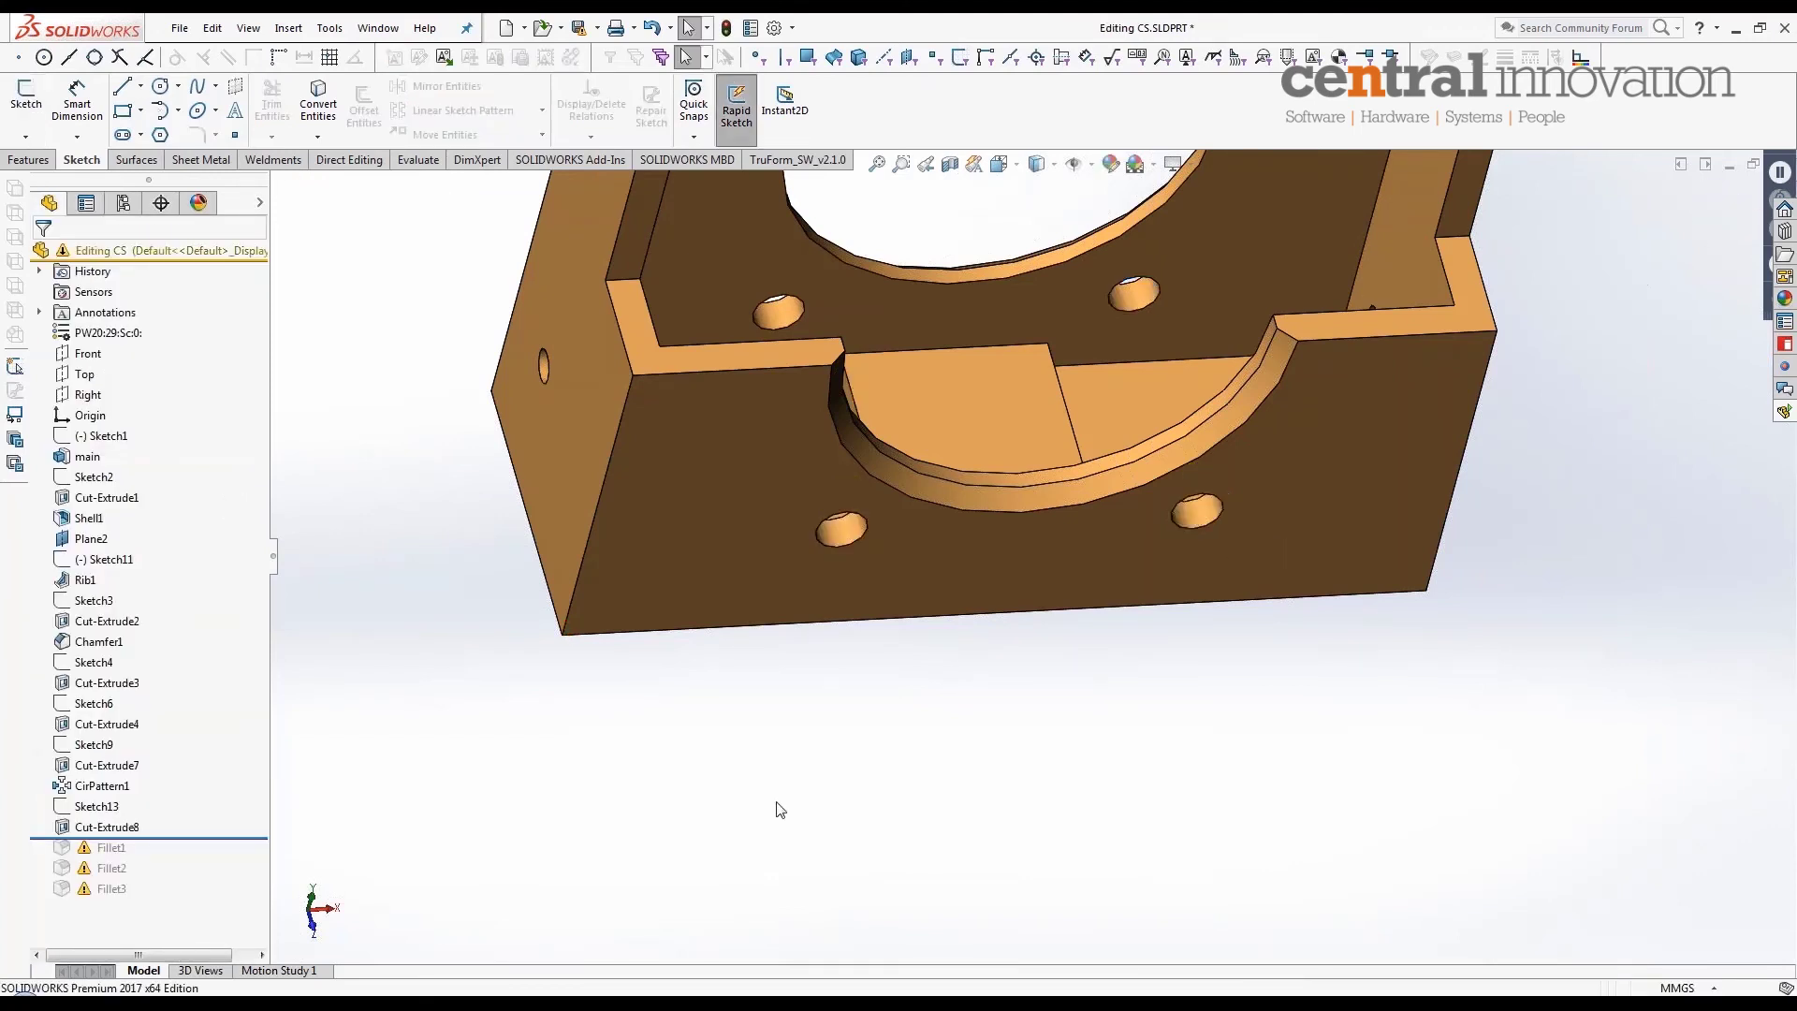
Step: Roll the history forward past the three fillets to the end of the feature tree
{"action": "middle_click_drag", "start_coordinate": [780, 810], "coordinate": [1050, 400]}
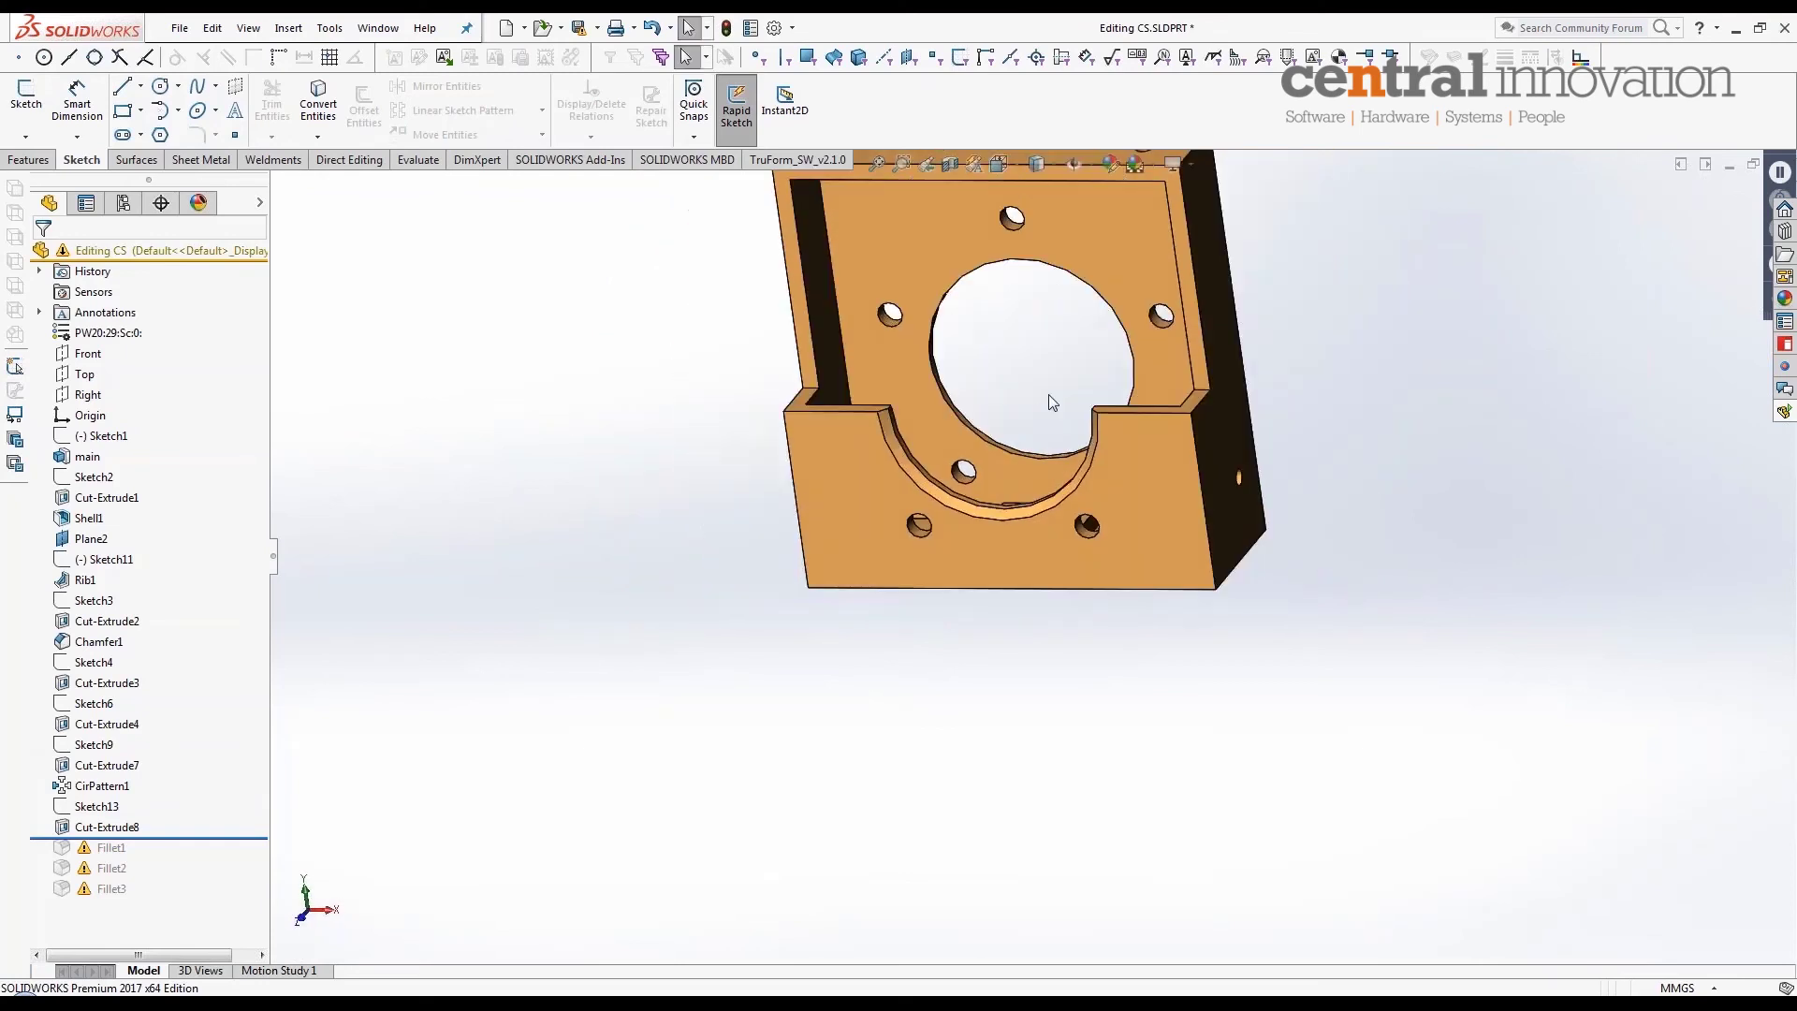
{"action": "scroll", "coordinate": [1073, 319], "scroll_direction": "up", "scroll_amount": 1}
{"action": "middle_click_drag", "start_coordinate": [1073, 318], "coordinate": [1030, 350]}
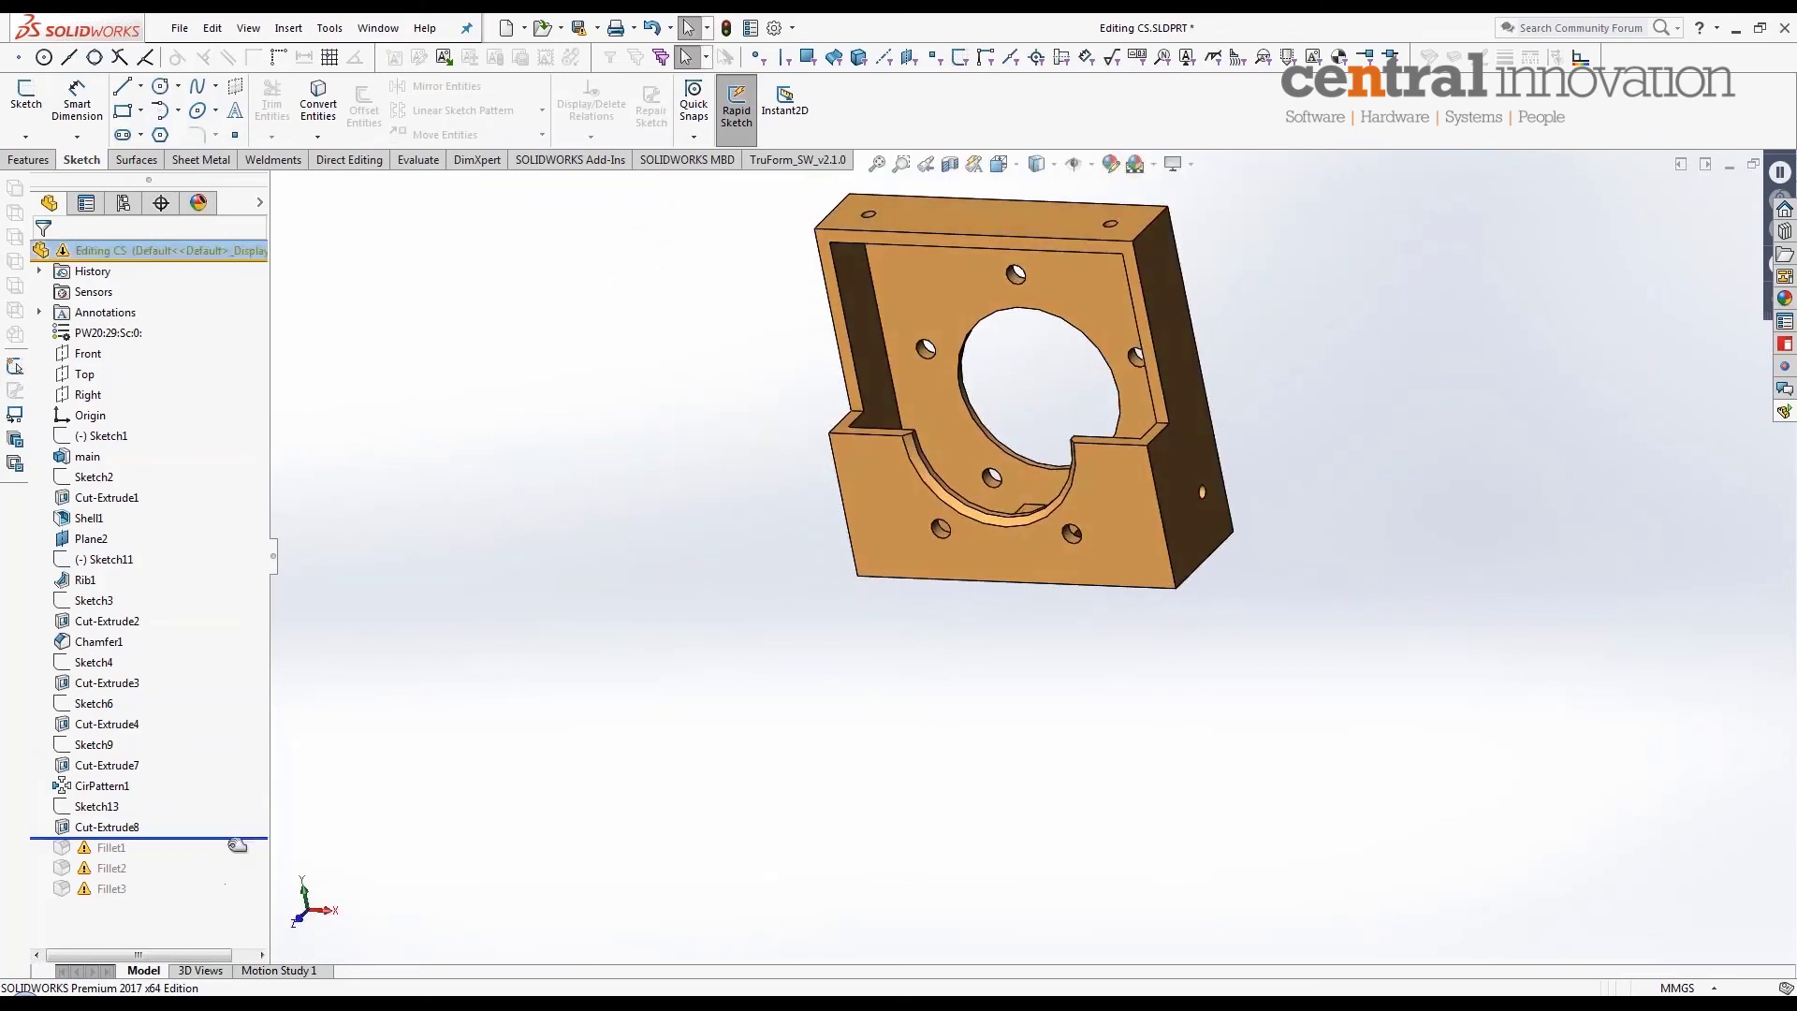
{"action": "left_click_drag", "start_coordinate": [234, 839], "coordinate": [234, 898]}
Step: Turn the part to show the pocket's rib and open the What's Wrong report for Fillet2, moved clear of the rib
{"action": "scroll", "coordinate": [1052, 363], "scroll_direction": "down", "scroll_amount": 2}
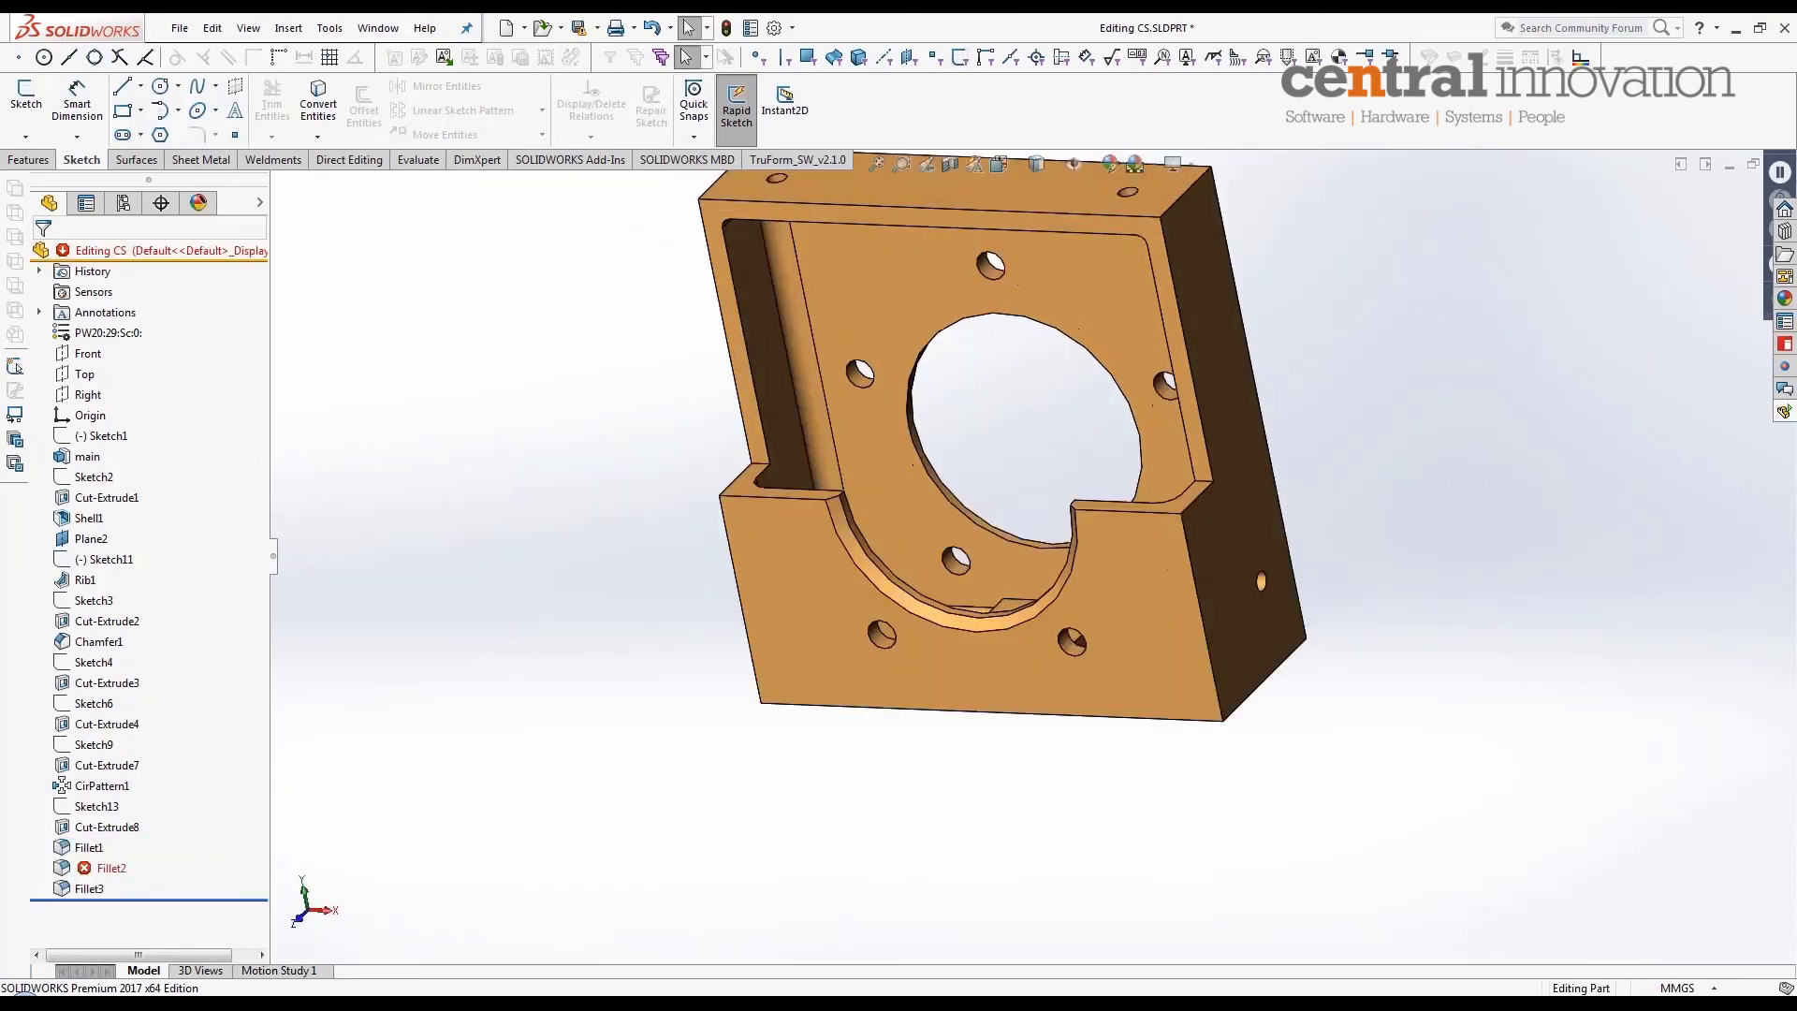
{"action": "middle_click_drag", "start_coordinate": [1065, 358], "coordinate": [1057, 416]}
{"action": "scroll", "coordinate": [1011, 560], "scroll_direction": "down", "scroll_amount": 2}
{"action": "middle_click", "coordinate": [1010, 563]}
{"action": "middle_click_drag", "start_coordinate": [1010, 564], "coordinate": [1083, 609]}
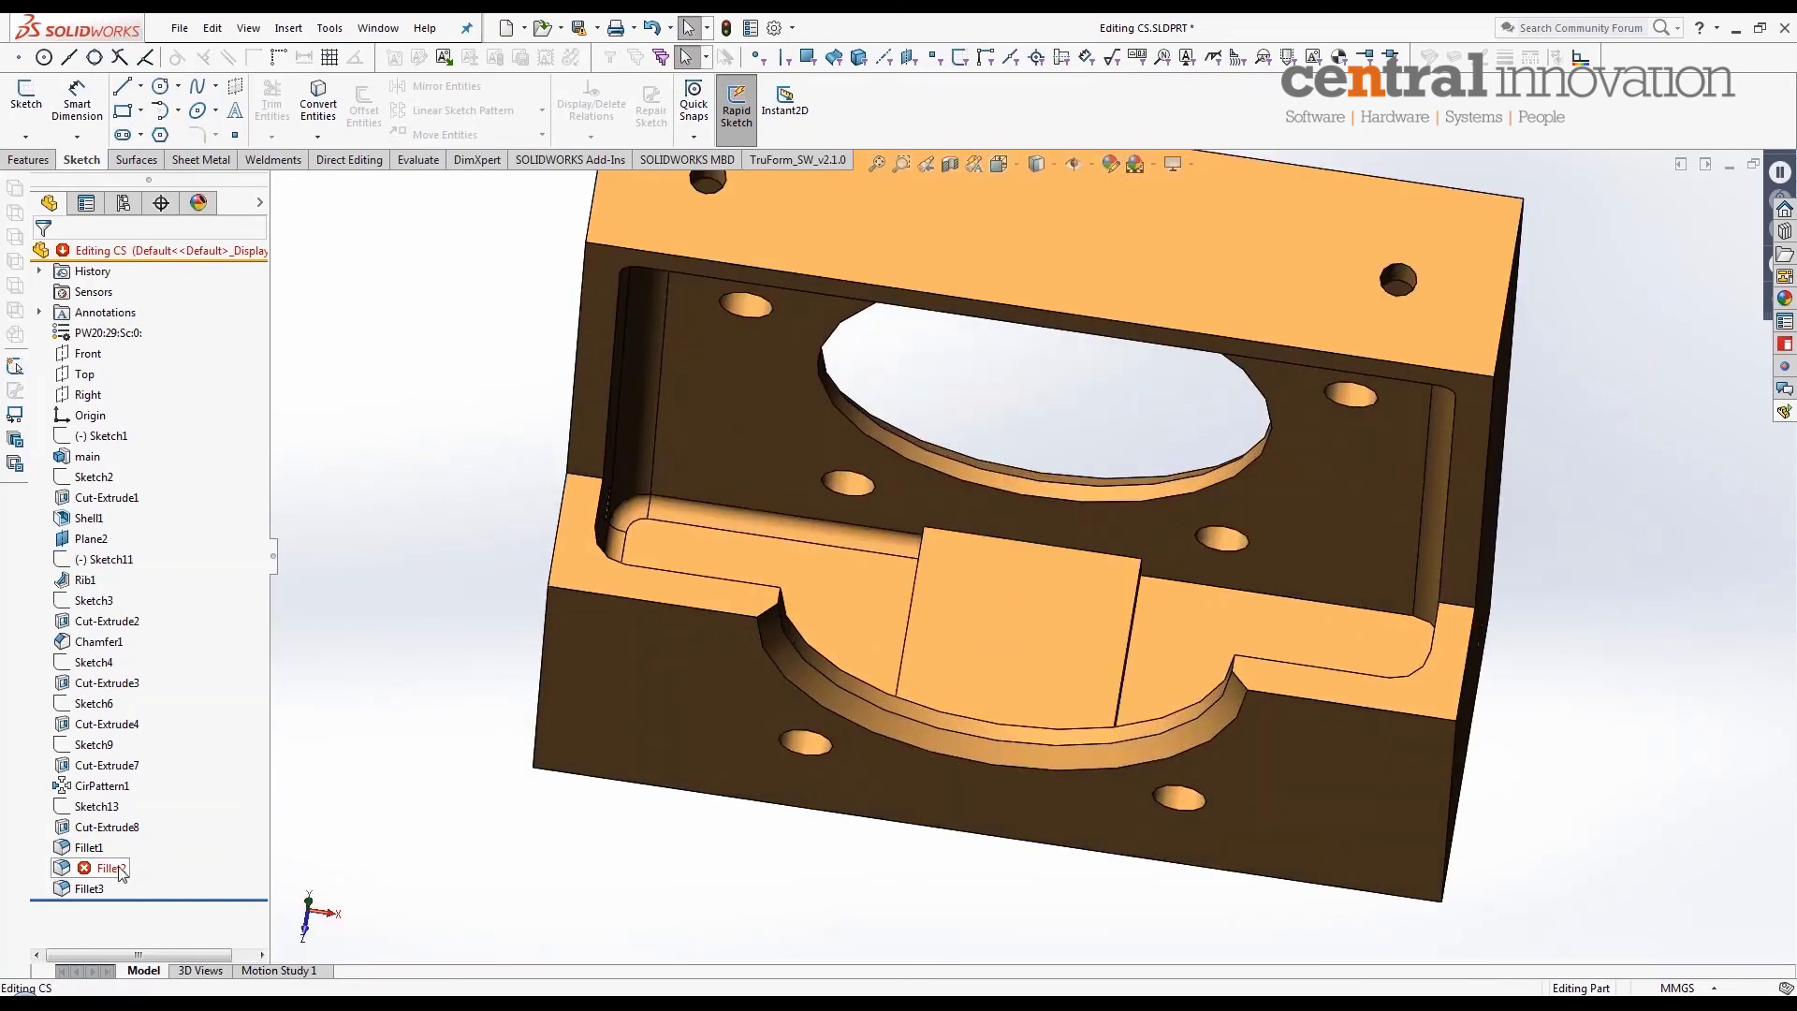
{"action": "mouse_move", "coordinate": [107, 872]}
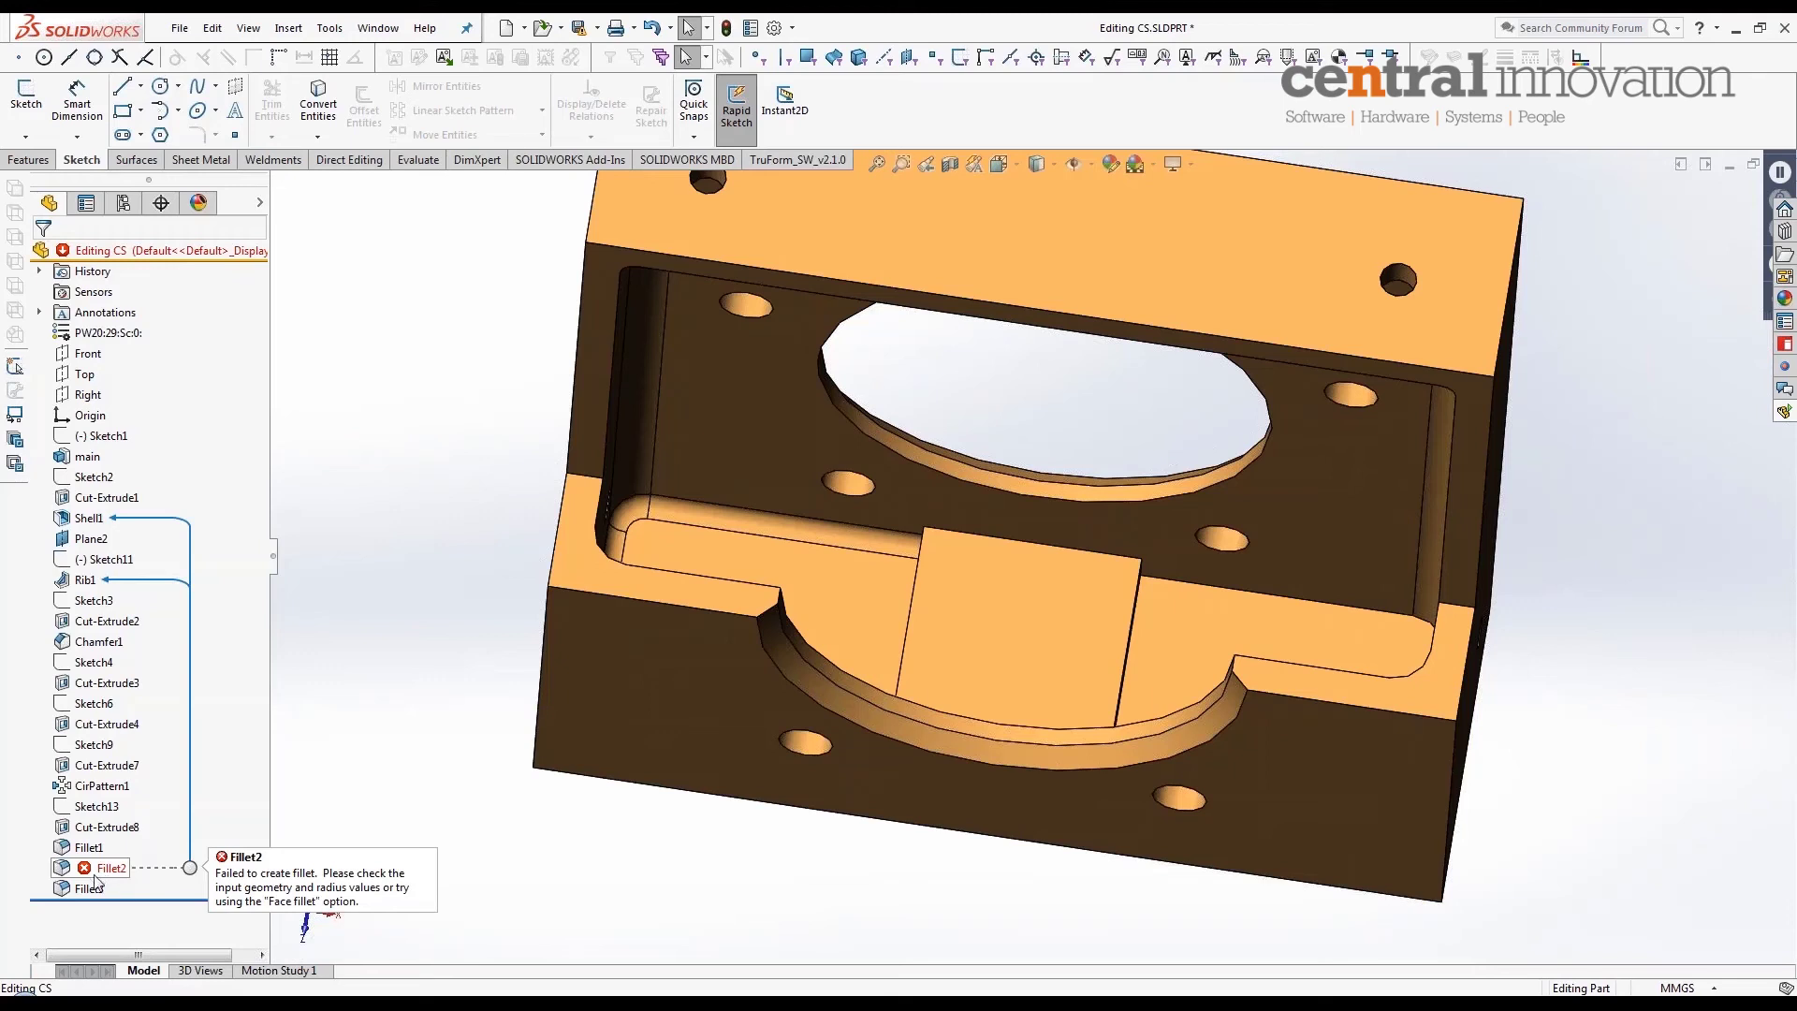
{"action": "right_click", "coordinate": [105, 871]}
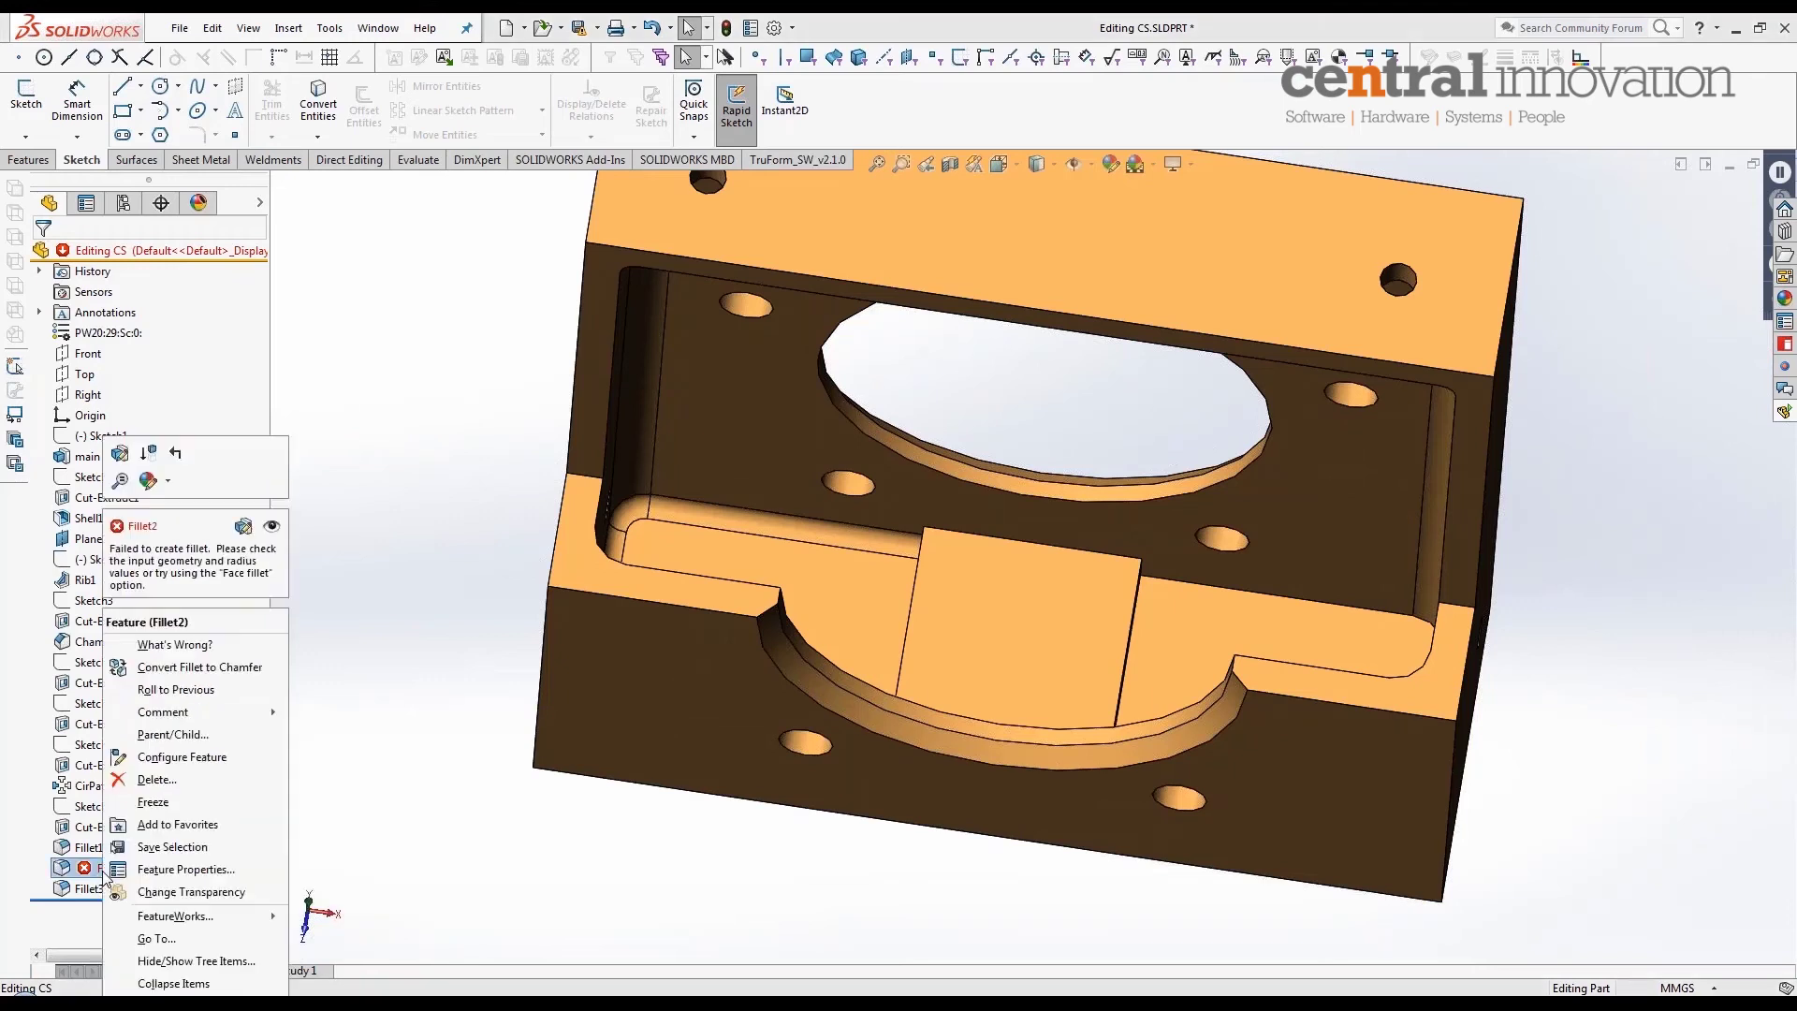
{"action": "left_click", "coordinate": [159, 648]}
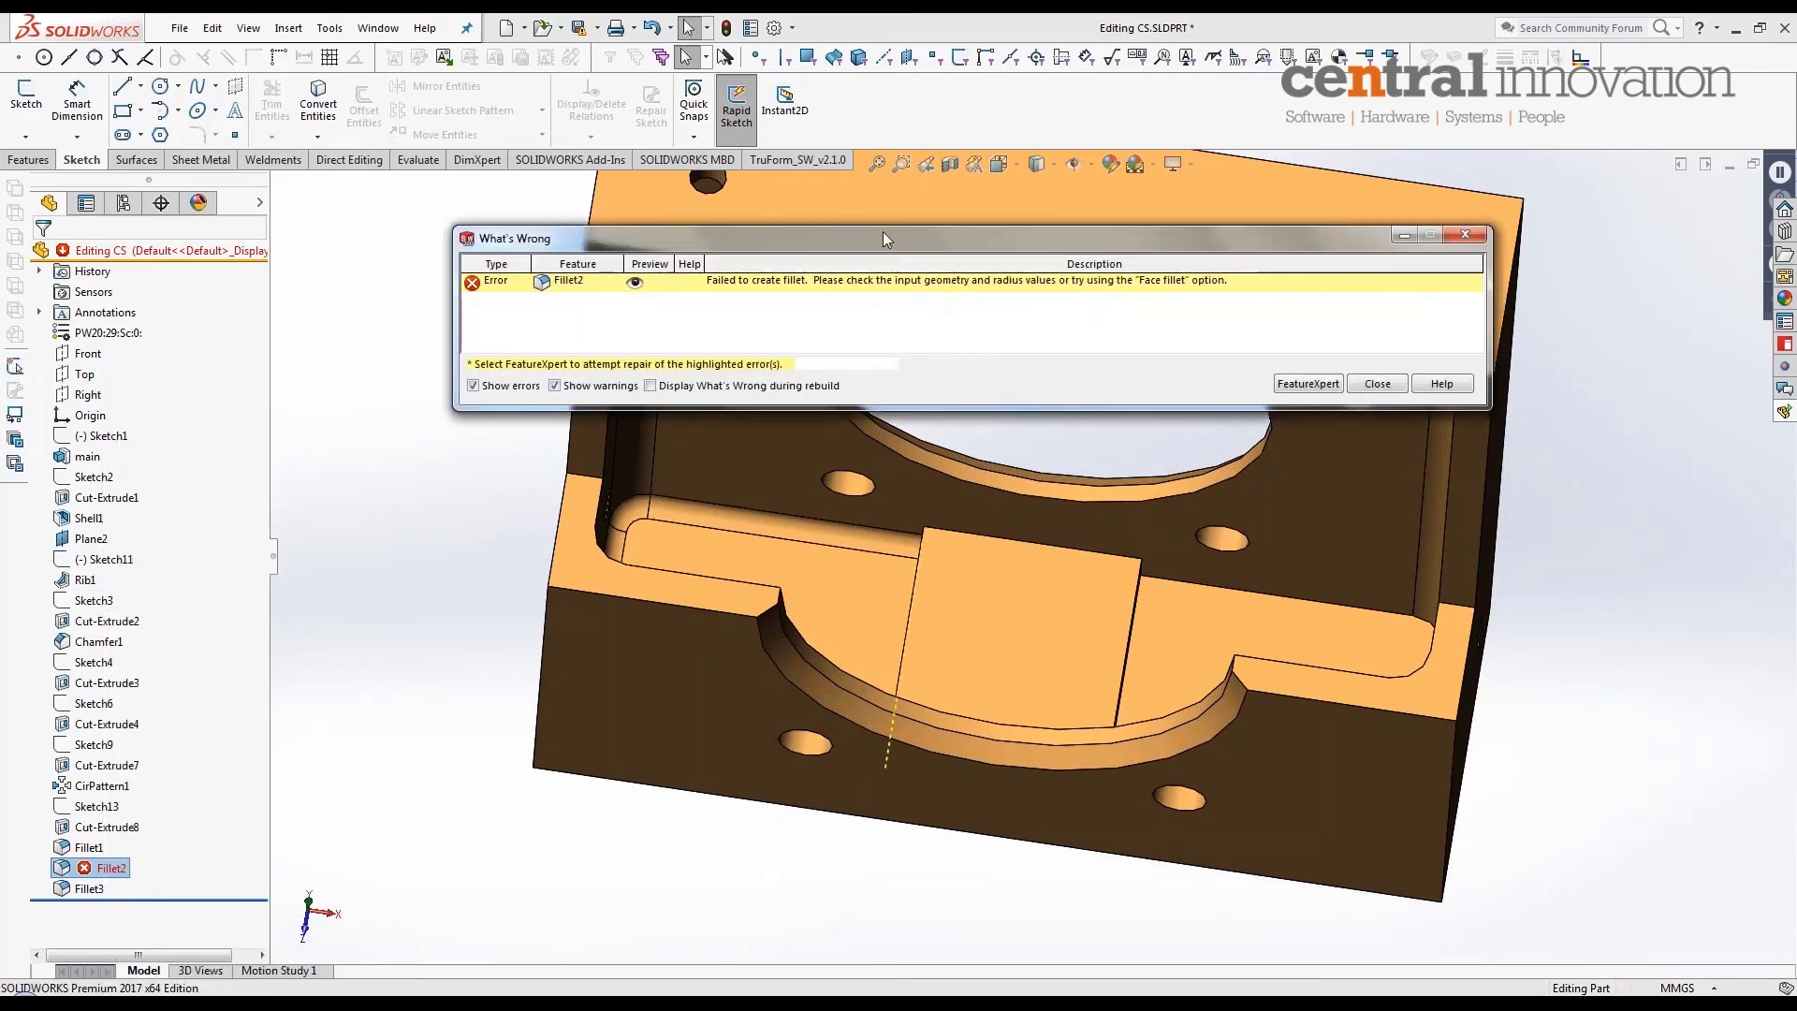
{"action": "left_click_drag", "start_coordinate": [884, 234], "coordinate": [649, 213]}
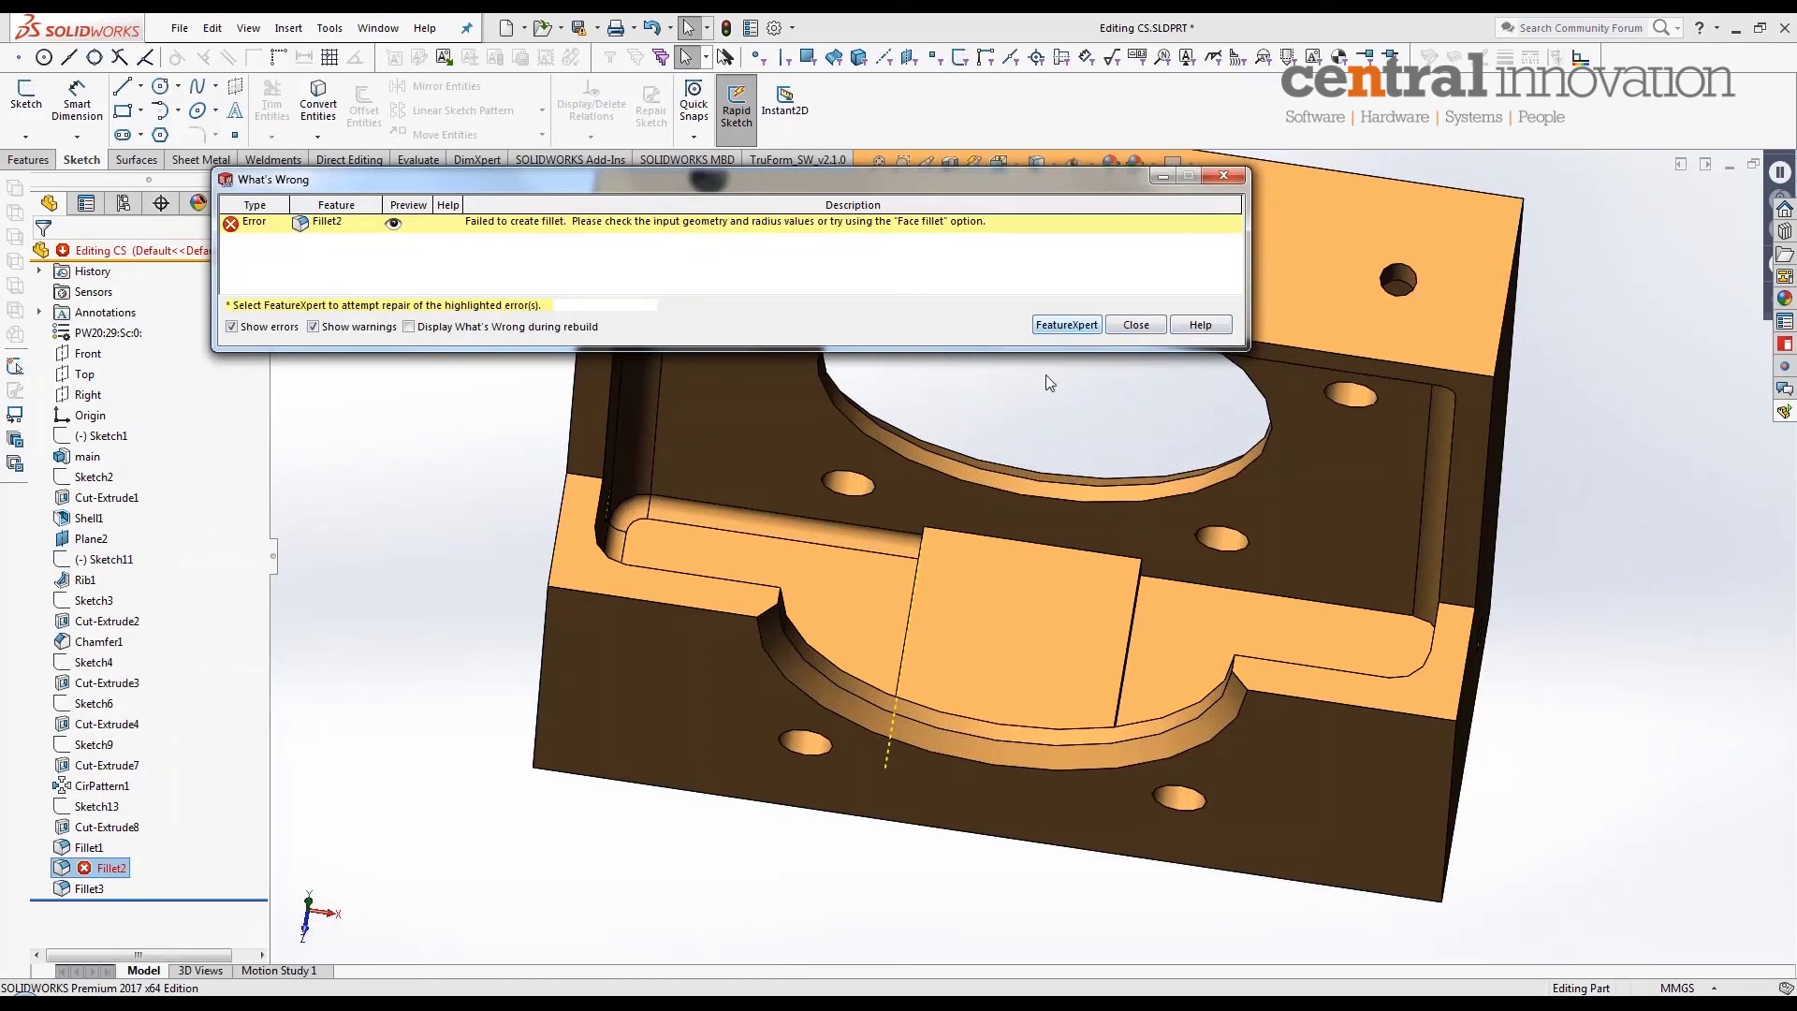
{"action": "left_click_drag", "start_coordinate": [1050, 192], "coordinate": [1041, 185]}
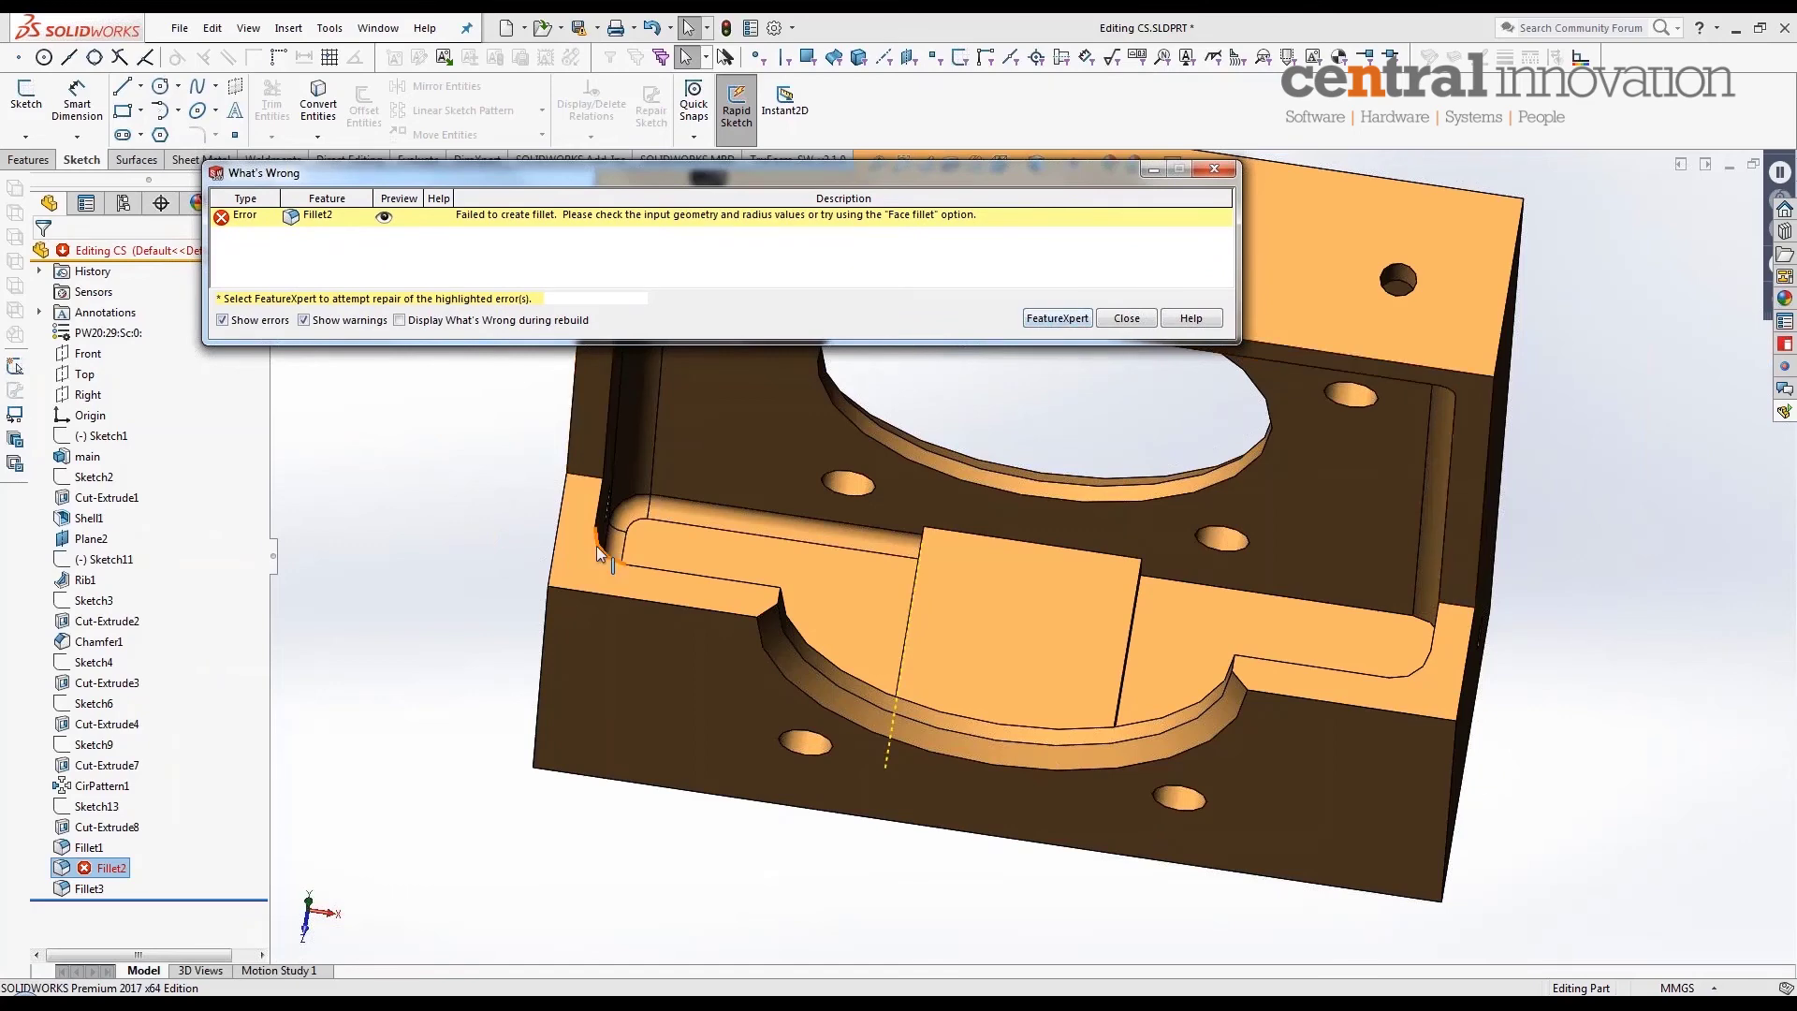
Step: Run FeatureXpert on the failed Fillet2 to repair the fillets around the rib
{"action": "middle_click_drag", "start_coordinate": [1131, 625], "coordinate": [1132, 613]}
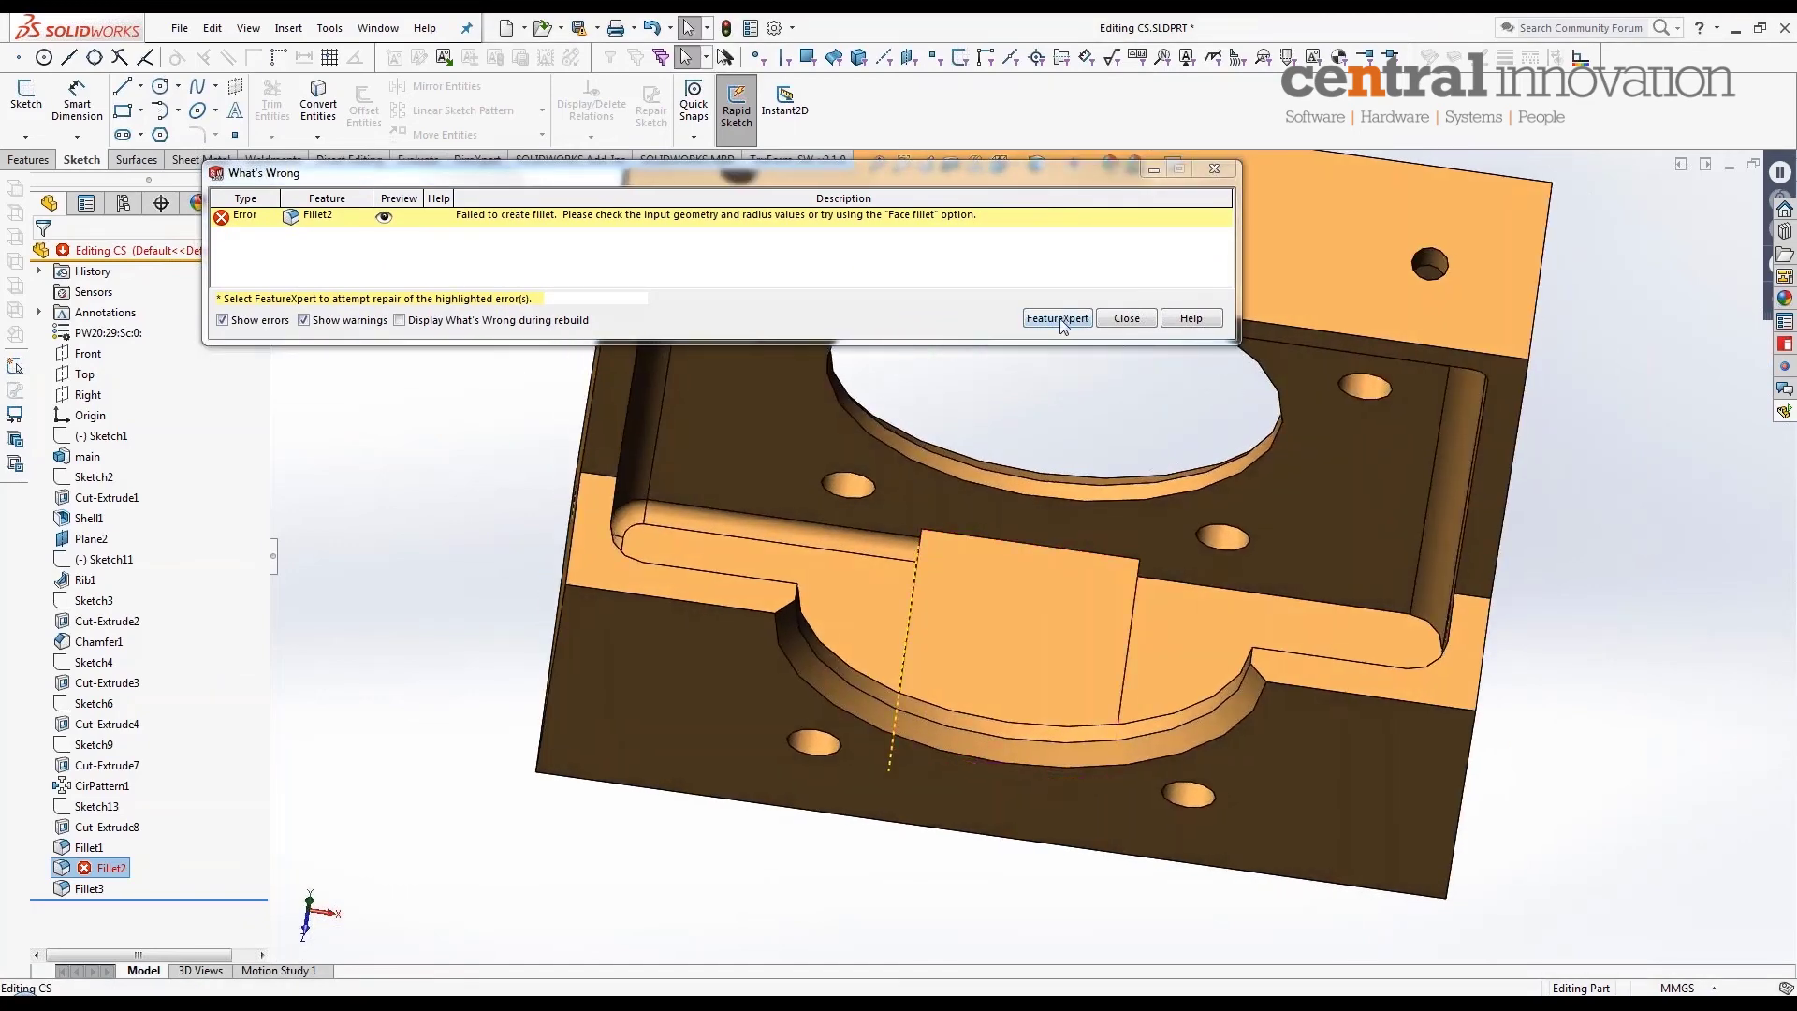
{"action": "left_click", "coordinate": [1062, 320]}
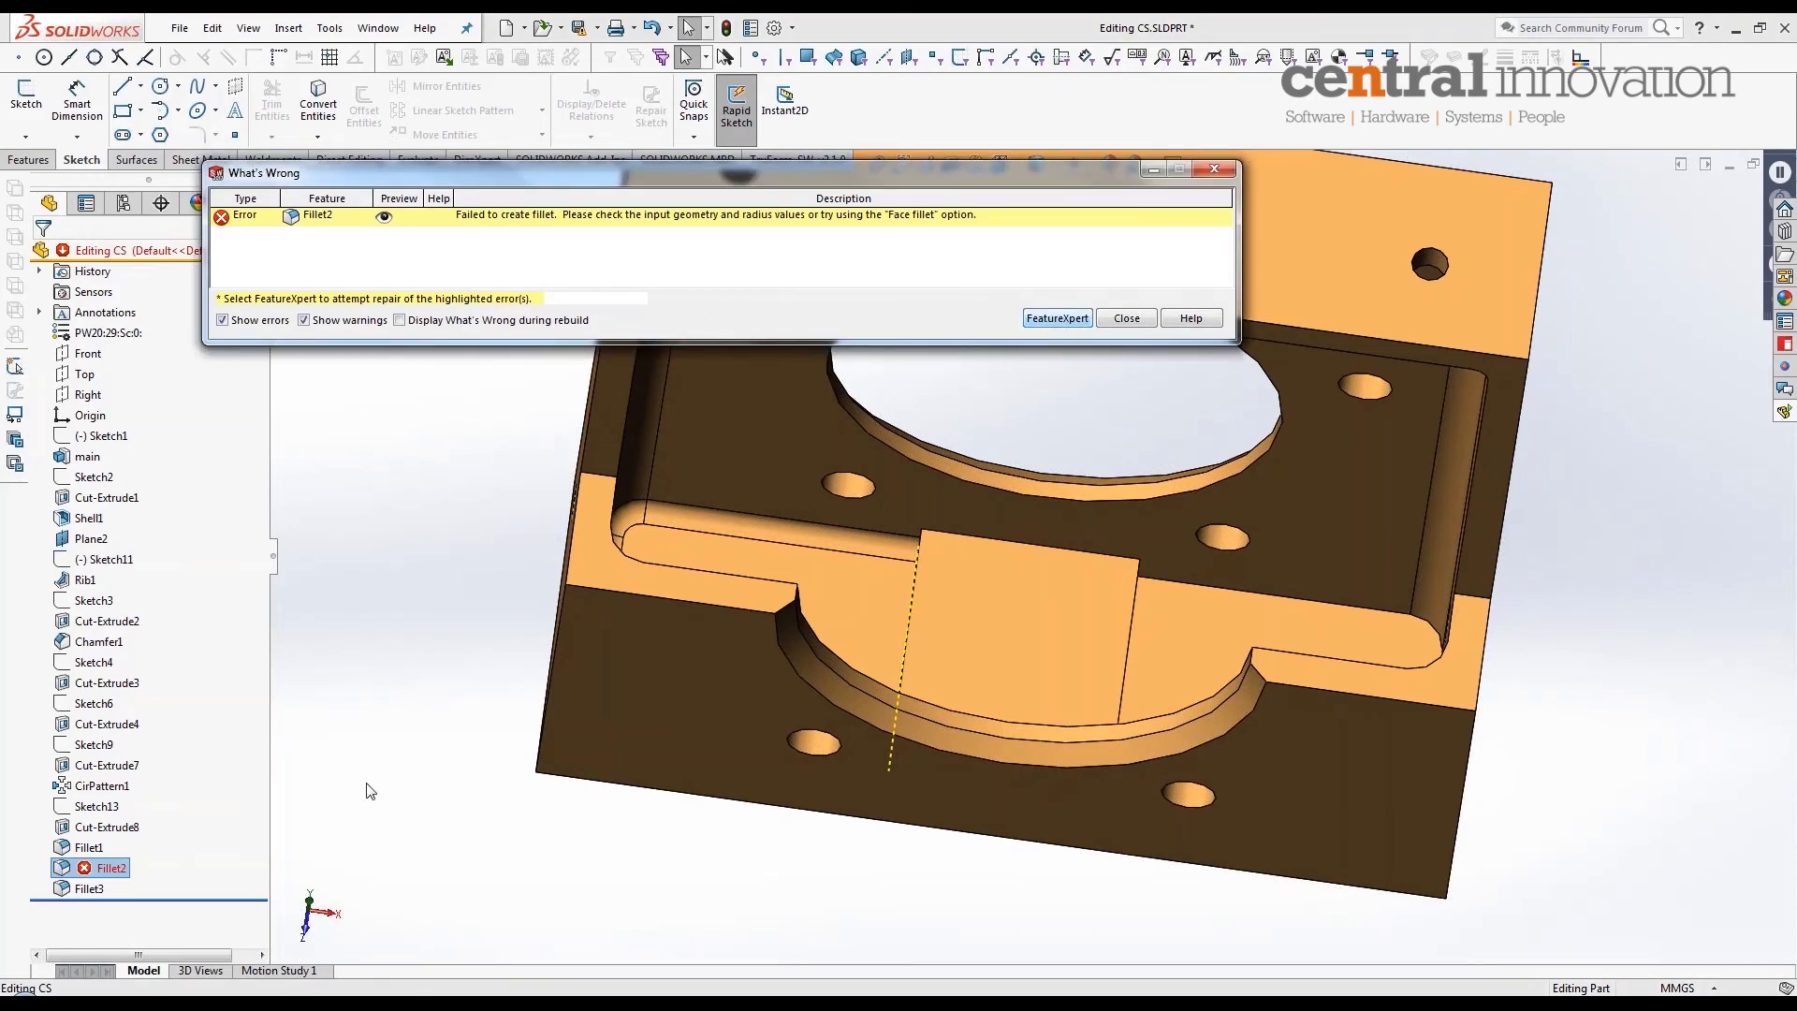
{"action": "mouse_move", "coordinate": [82, 872]}
{"action": "left_click", "coordinate": [1074, 321]}
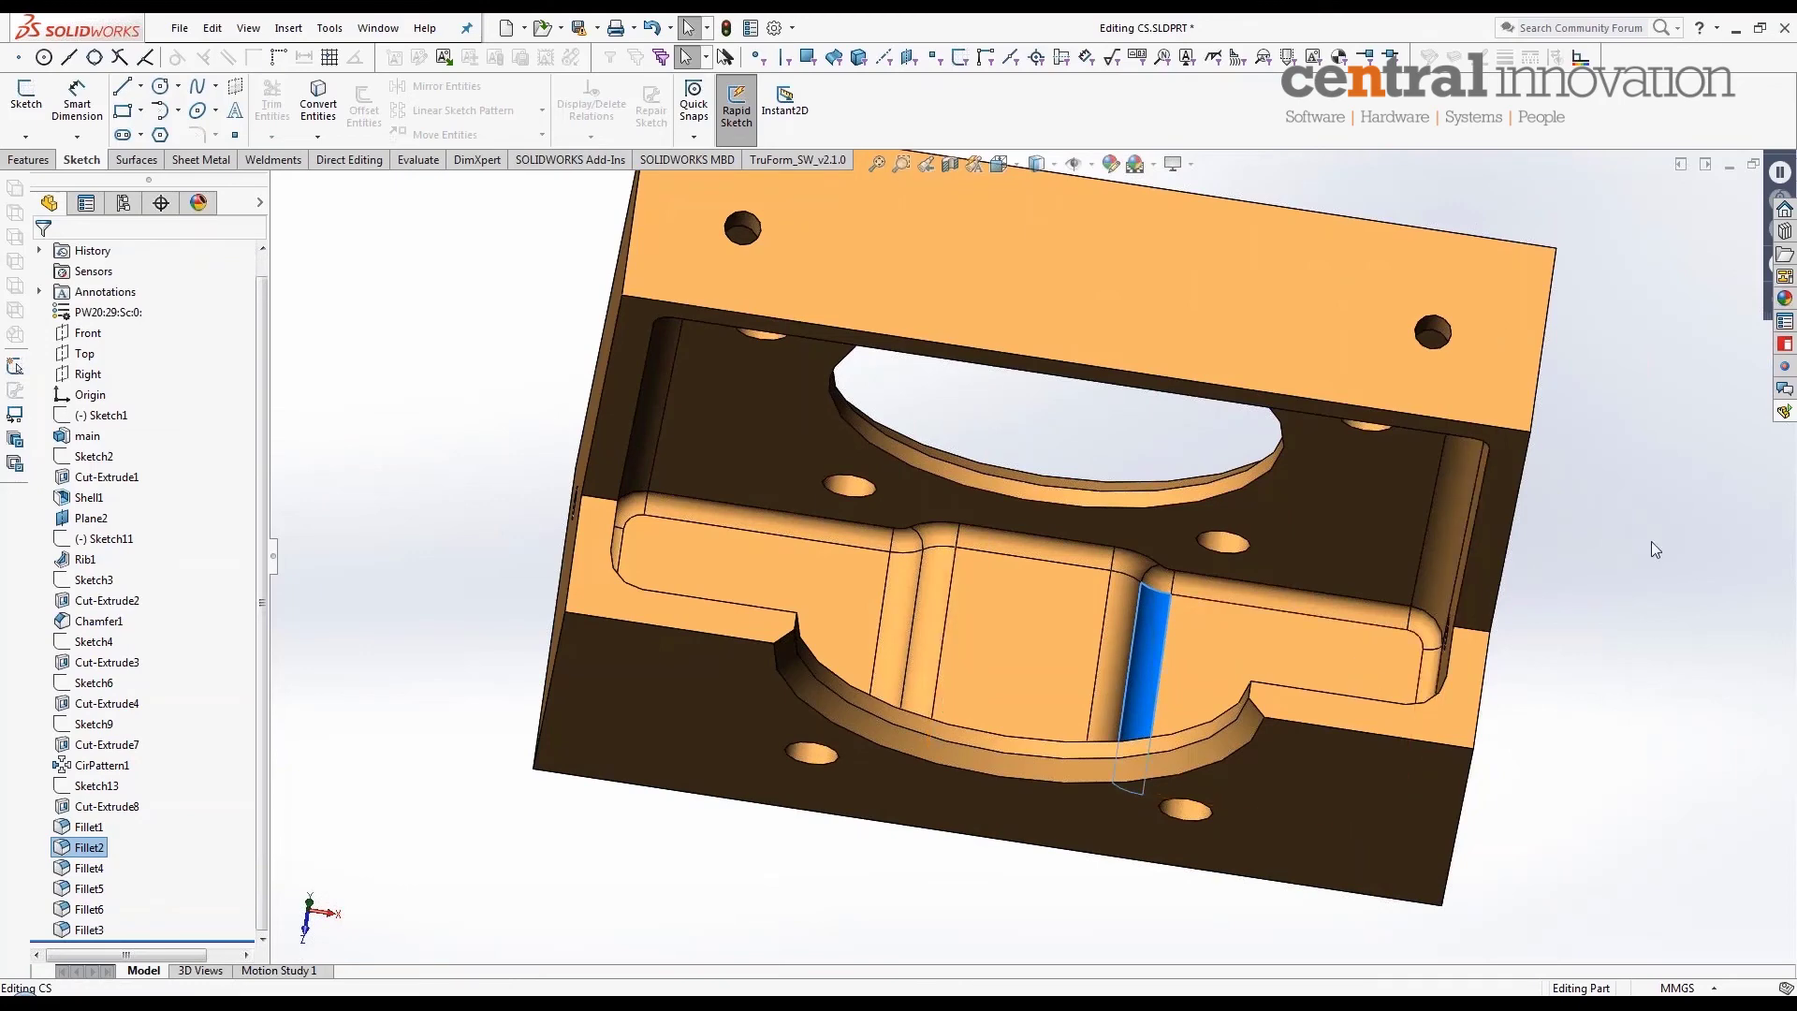
Step: Examine the repaired block from the front, including its holes and inner fillets, and clear the feature selection
{"action": "middle_click_drag", "start_coordinate": [1653, 555], "coordinate": [1238, 678]}
{"action": "scroll", "coordinate": [1237, 678], "scroll_direction": "up", "scroll_amount": 2}
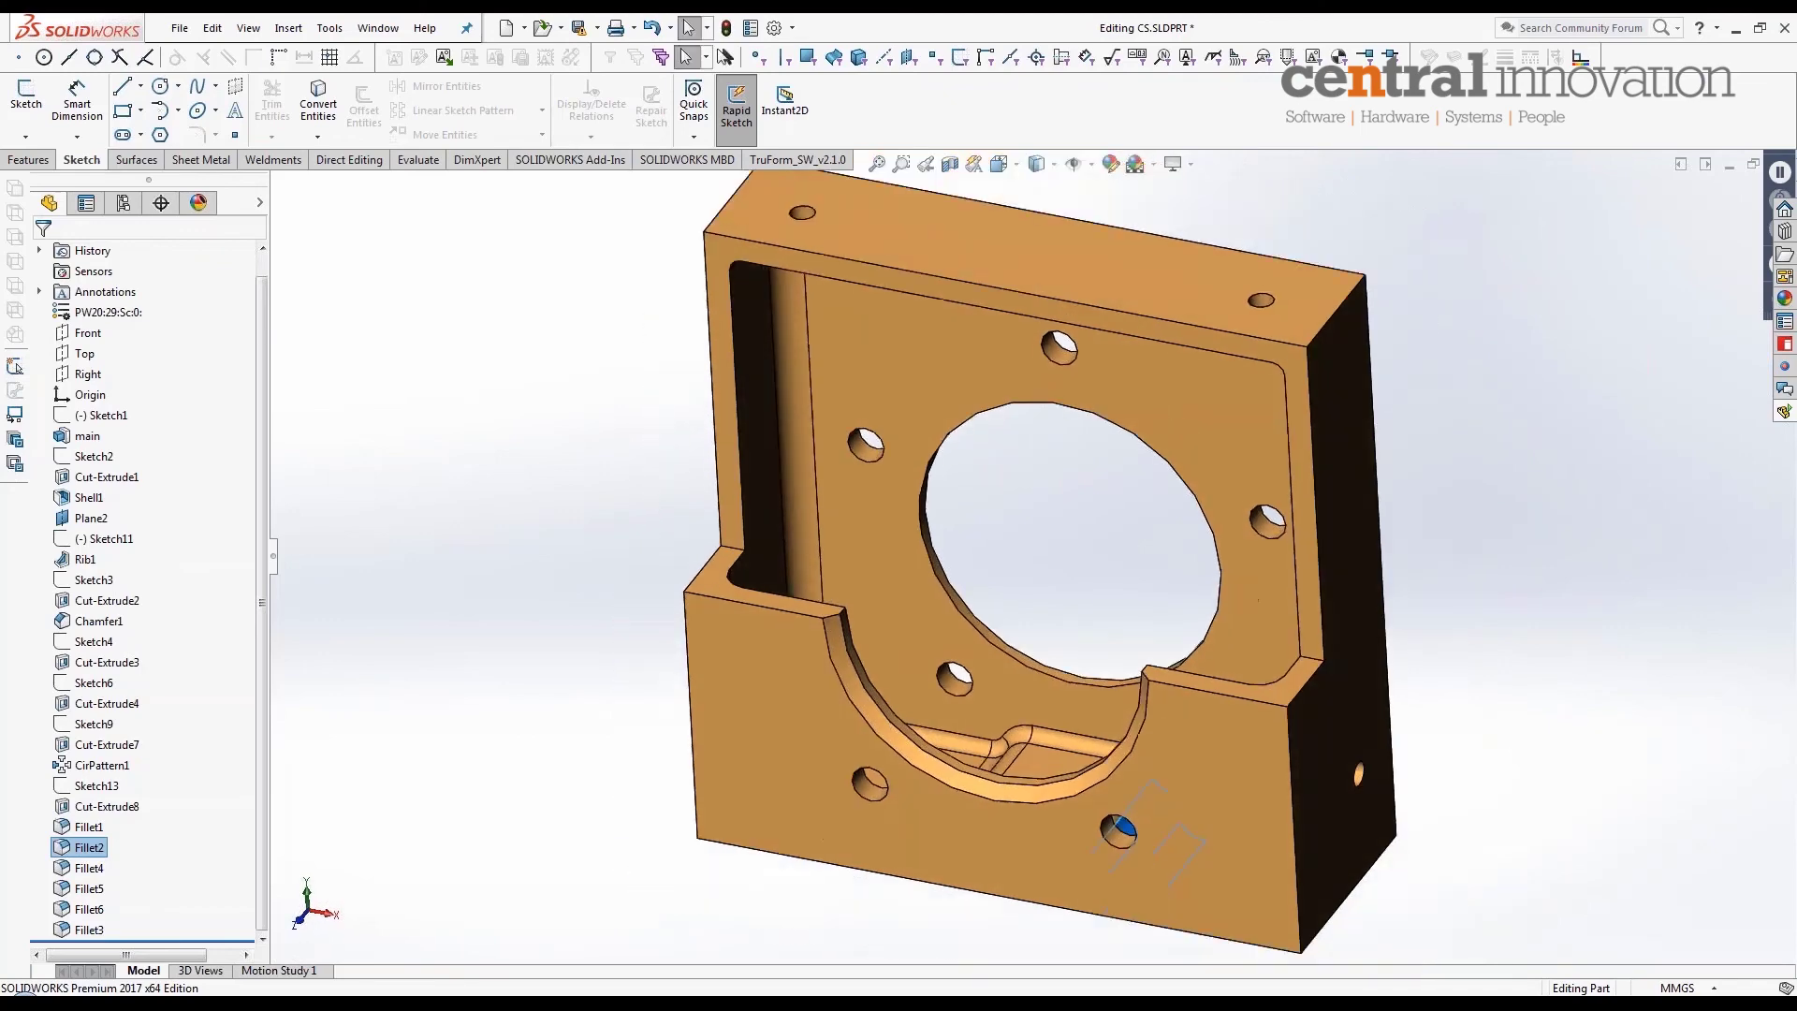
{"action": "scroll", "coordinate": [1329, 519], "scroll_direction": "down", "scroll_amount": 2}
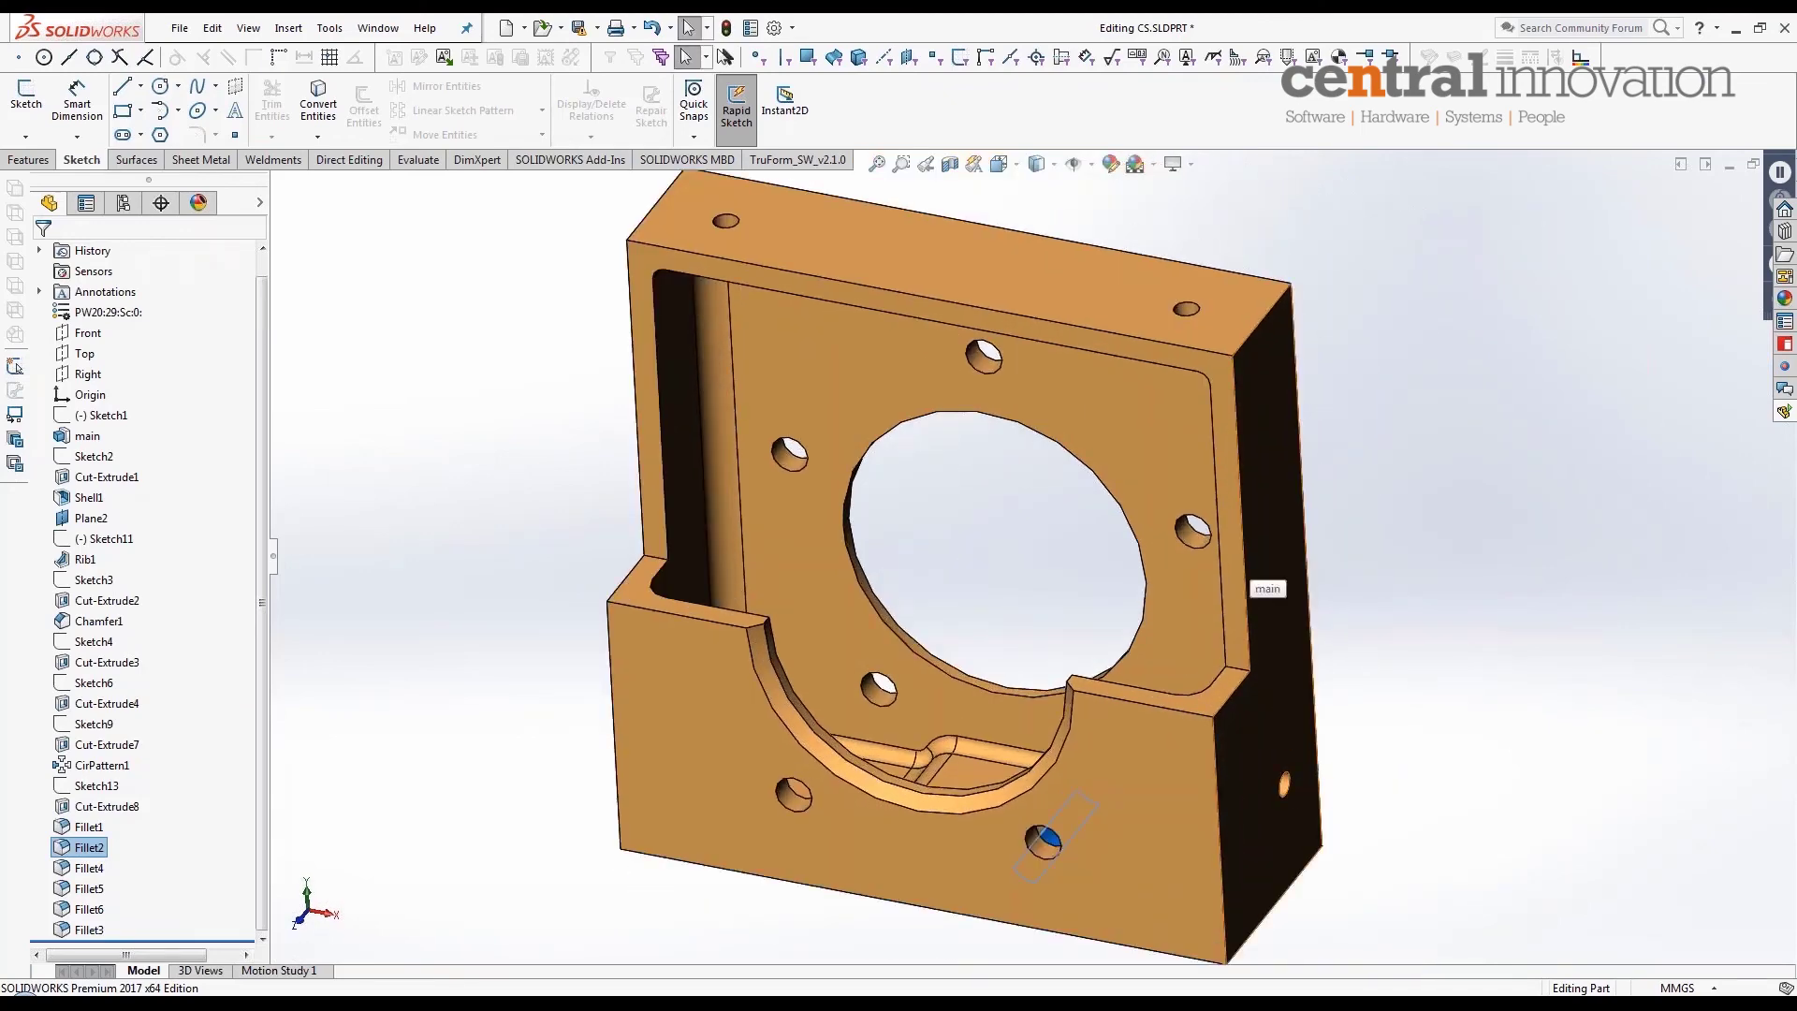
{"action": "middle_click_drag", "start_coordinate": [1306, 609], "coordinate": [1241, 594]}
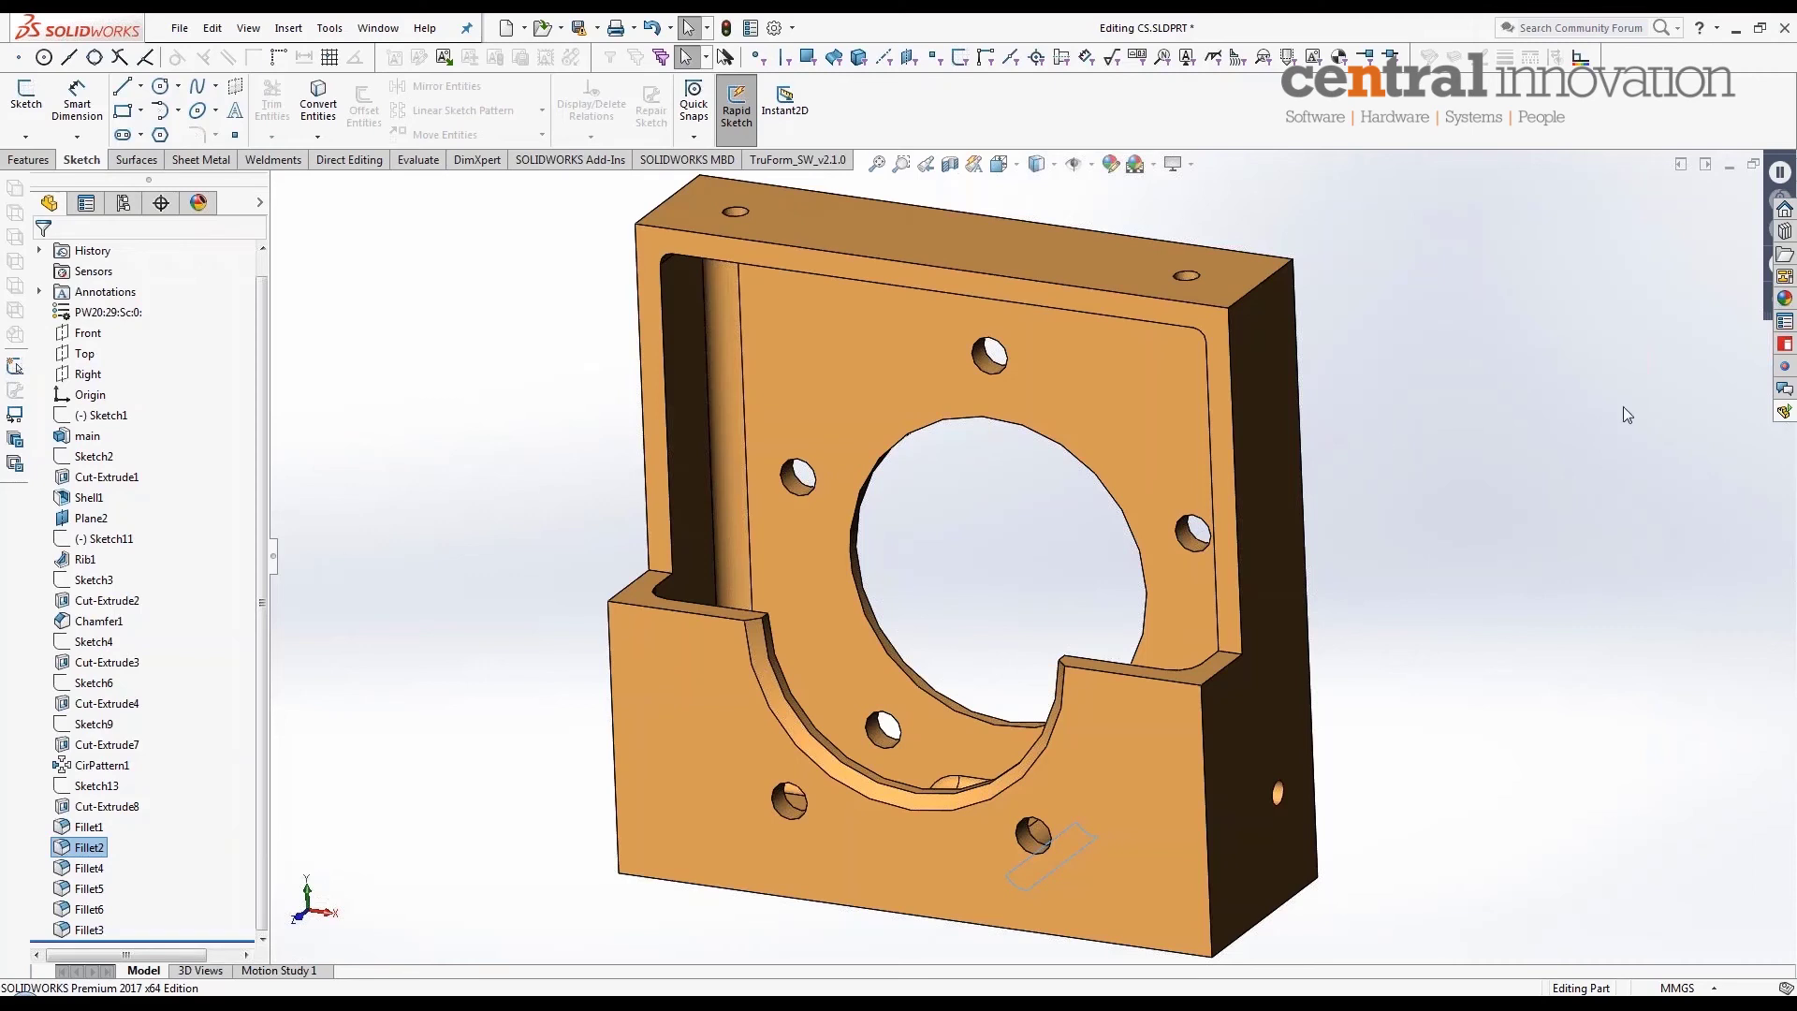
{"action": "scroll", "coordinate": [1367, 440], "scroll_direction": "up", "scroll_amount": 1}
{"action": "mouse_move", "coordinate": [1261, 397]}
{"action": "middle_mouse_down"}
{"action": "mouse_move", "coordinate": [1276, 376]}
{"action": "mouse_move", "coordinate": [1256, 377]}
{"action": "middle_mouse_up"}
{"action": "left_click", "coordinate": [1307, 378]}
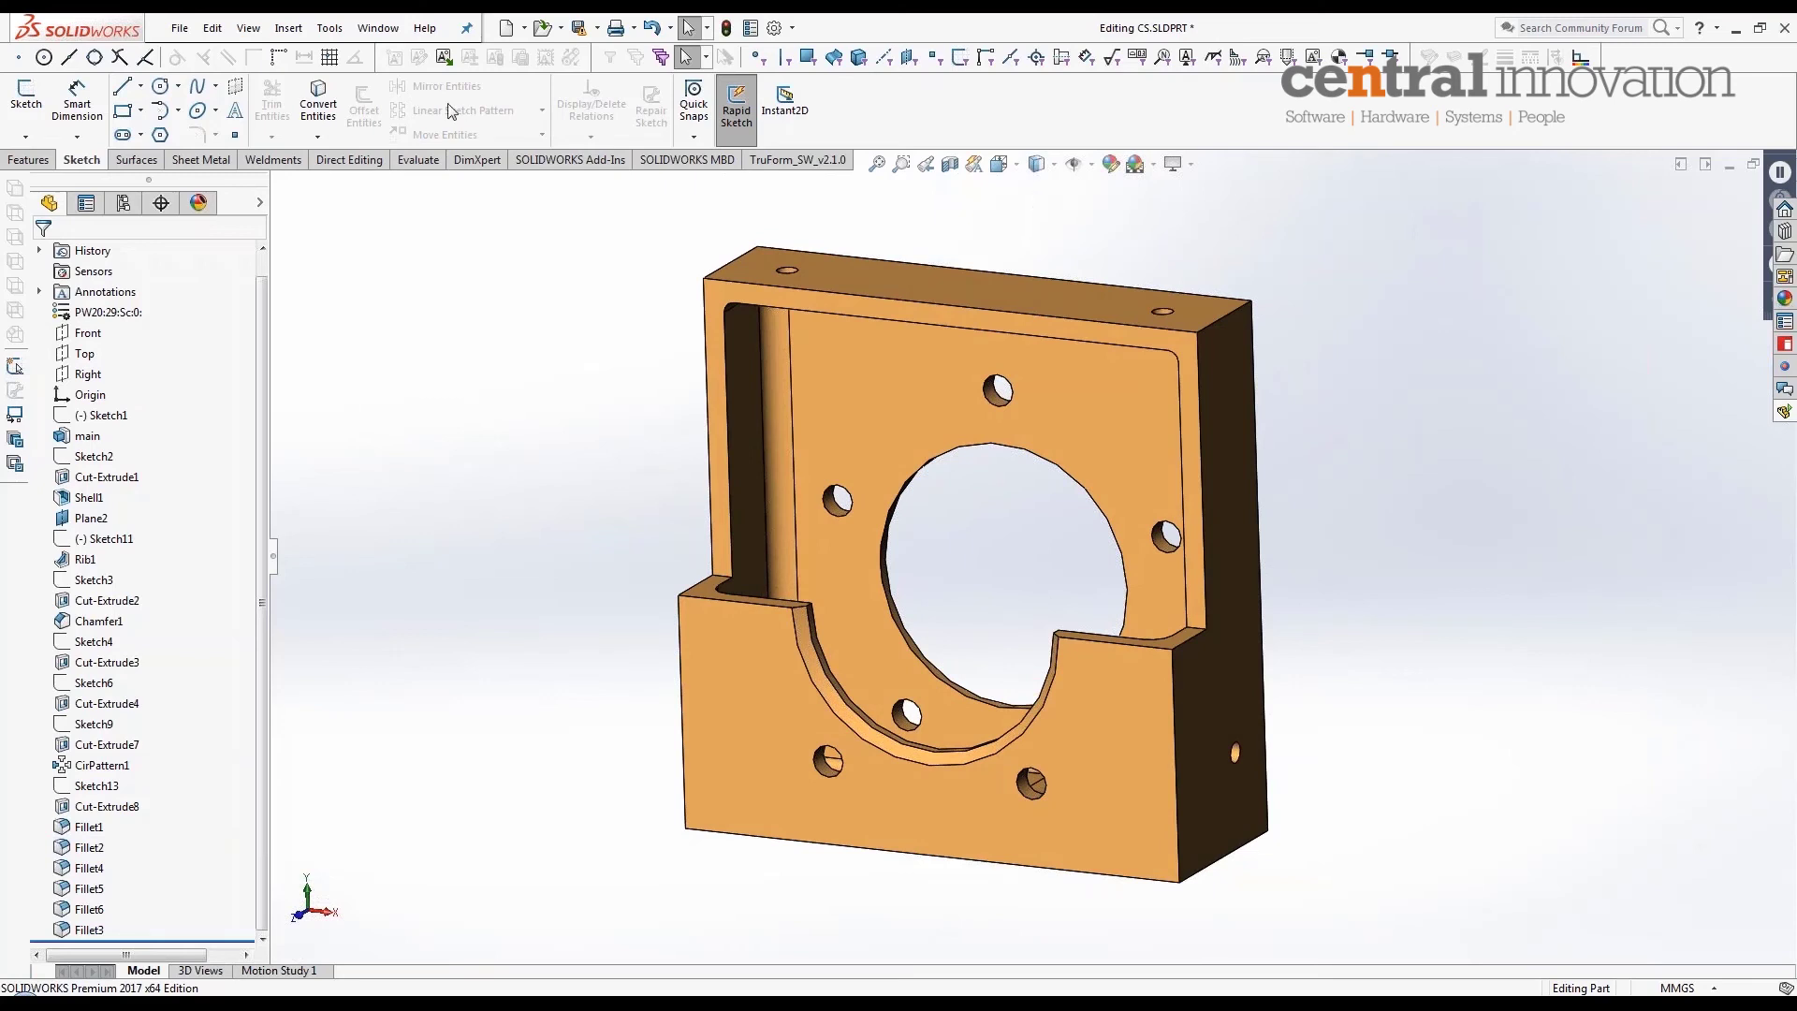
Step: Close all open documents without saving the changes
{"action": "left_click", "coordinate": [378, 28]}
{"action": "left_click", "coordinate": [407, 192]}
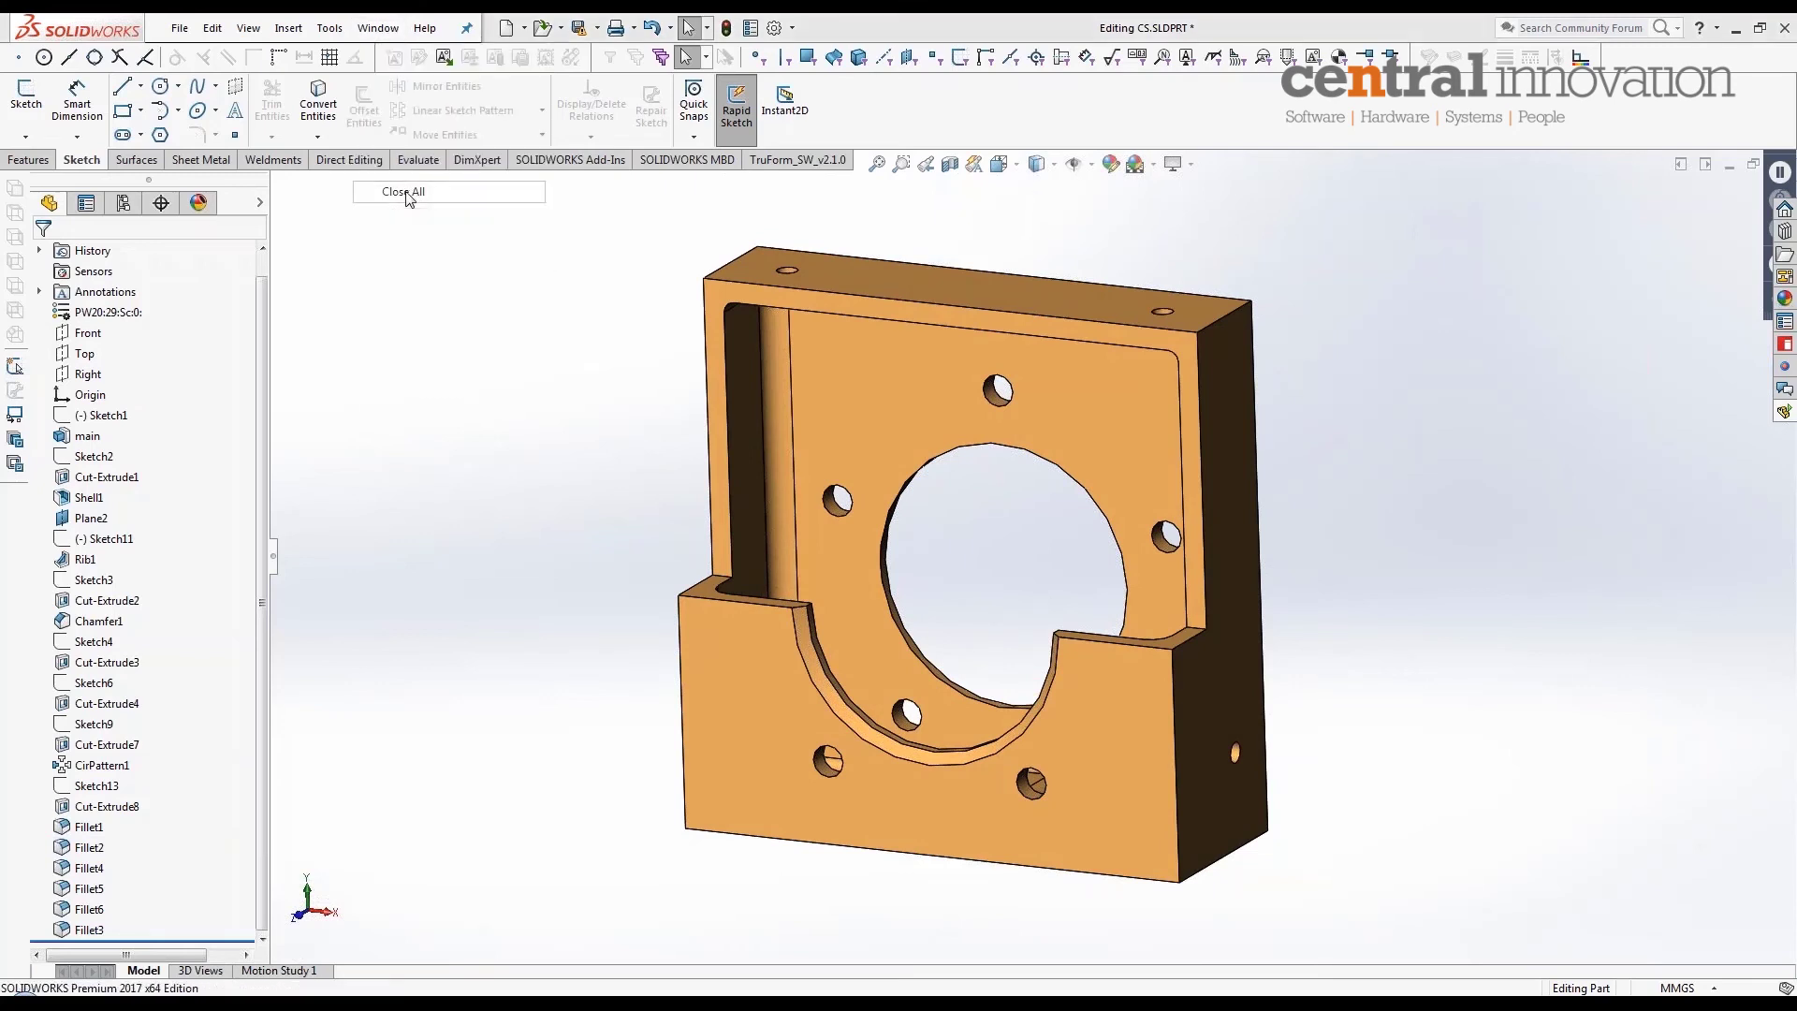
{"action": "left_click", "coordinate": [854, 558]}
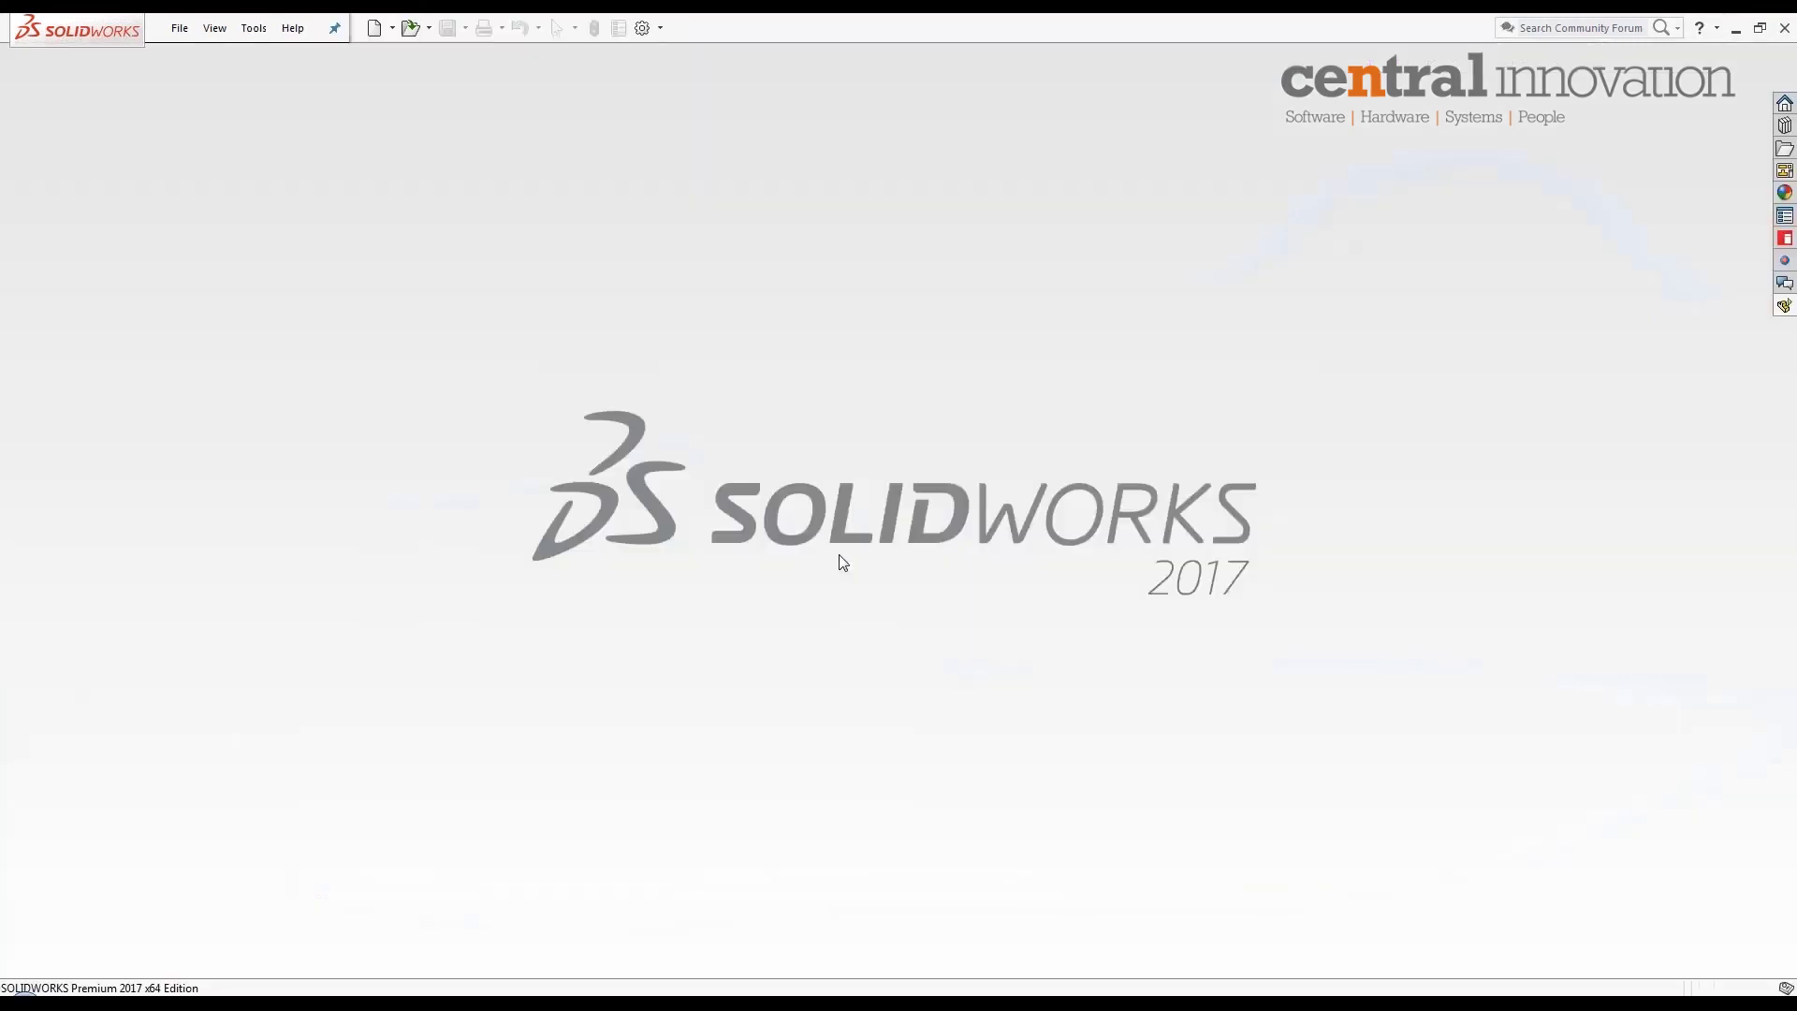
Step: Open the Idler Arm.SLDDRW drawing from the recent documents
{"action": "left_click", "coordinate": [409, 29]}
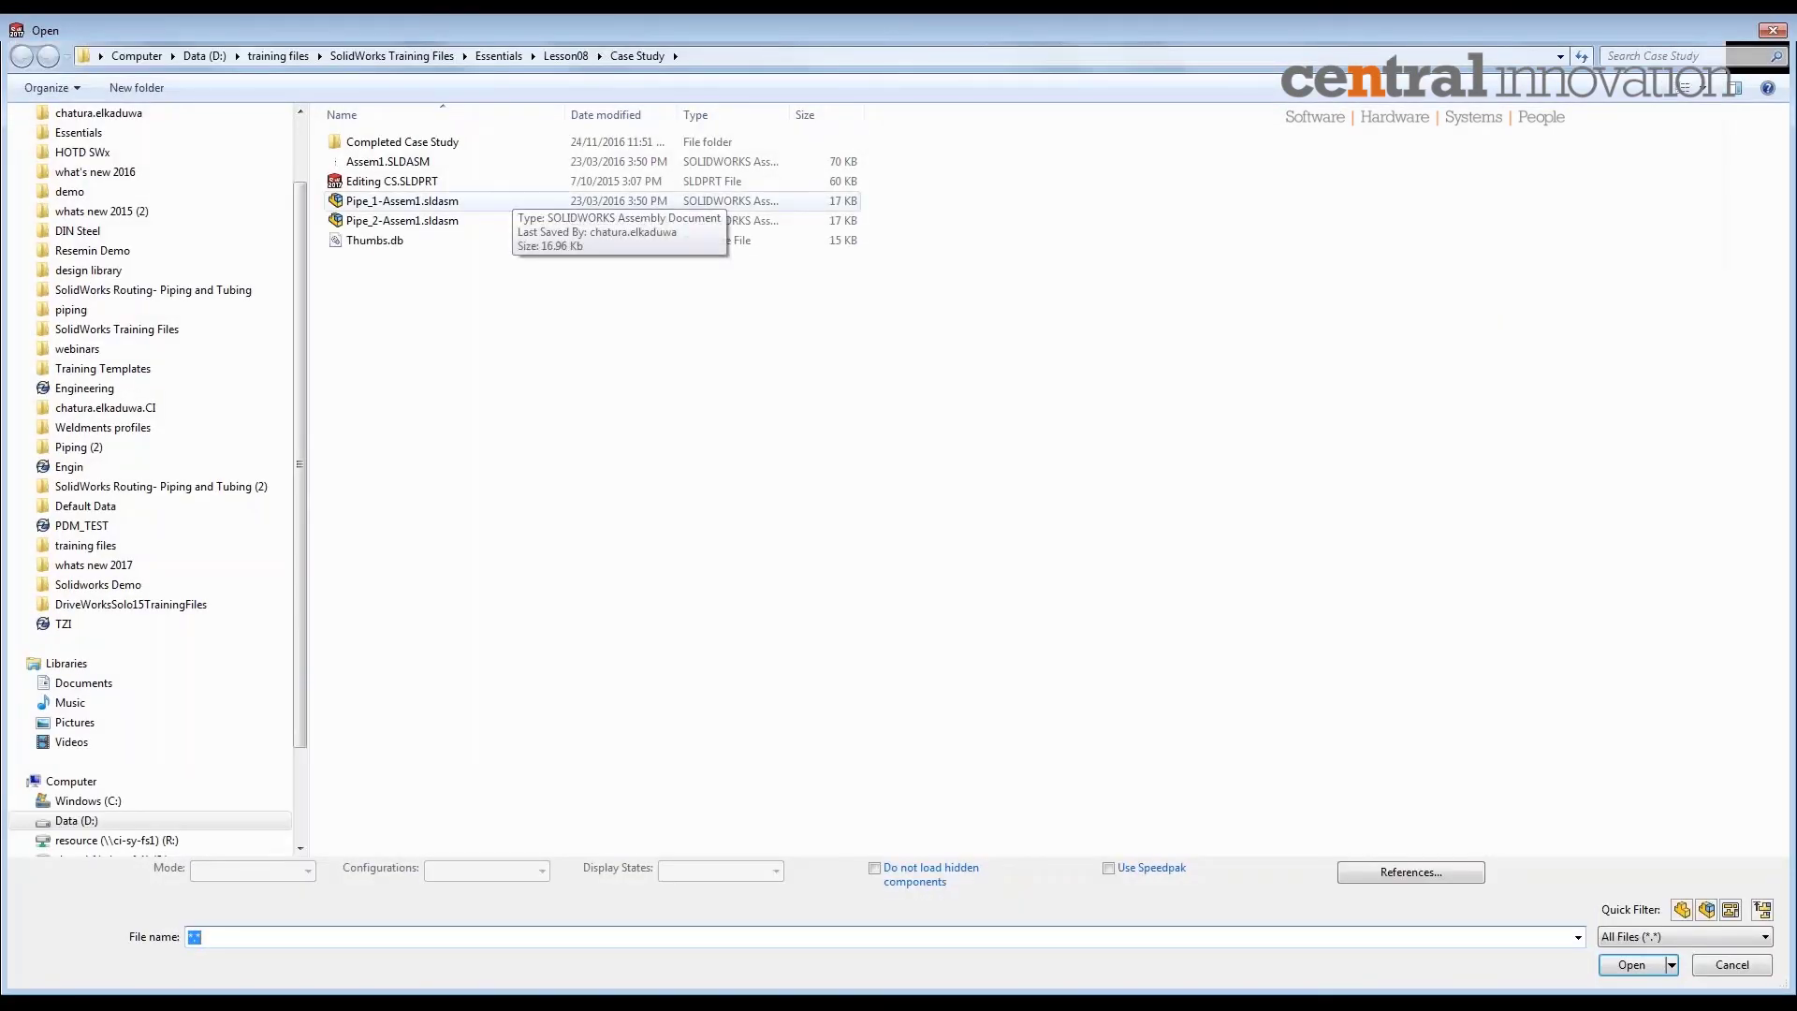
{"action": "left_click", "coordinate": [1751, 972]}
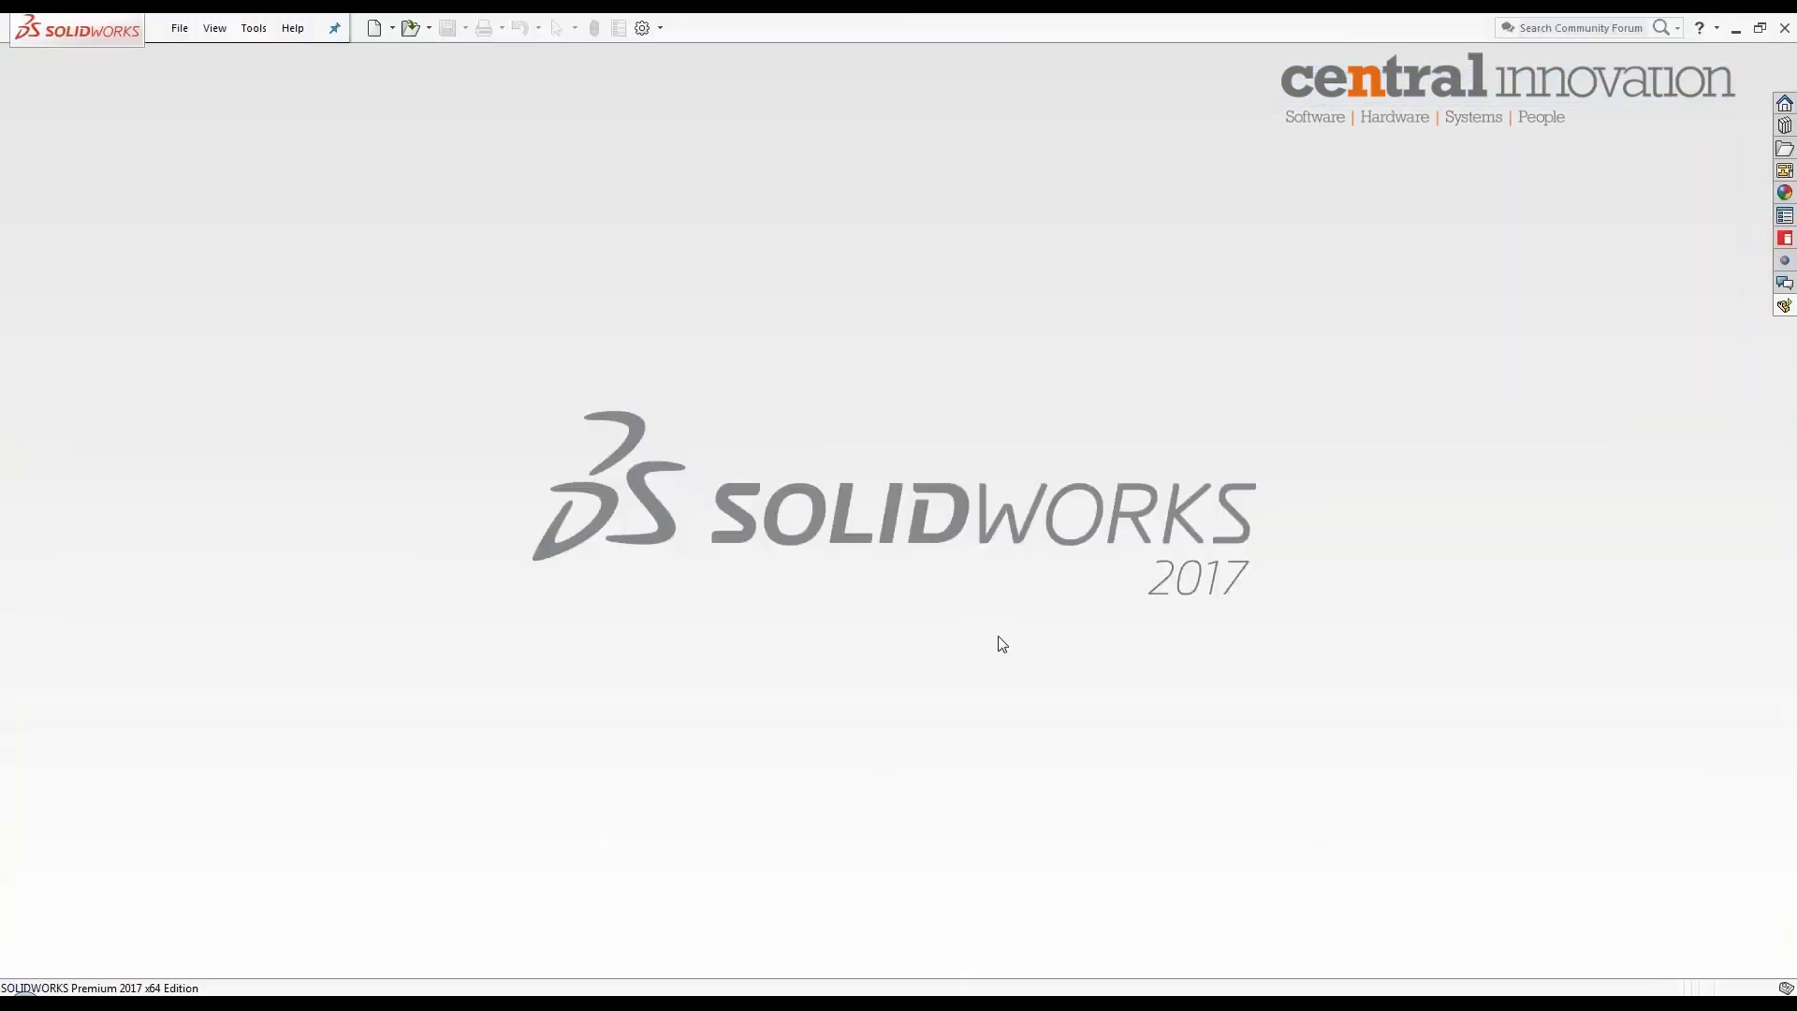
{"action": "key", "text": "r"}
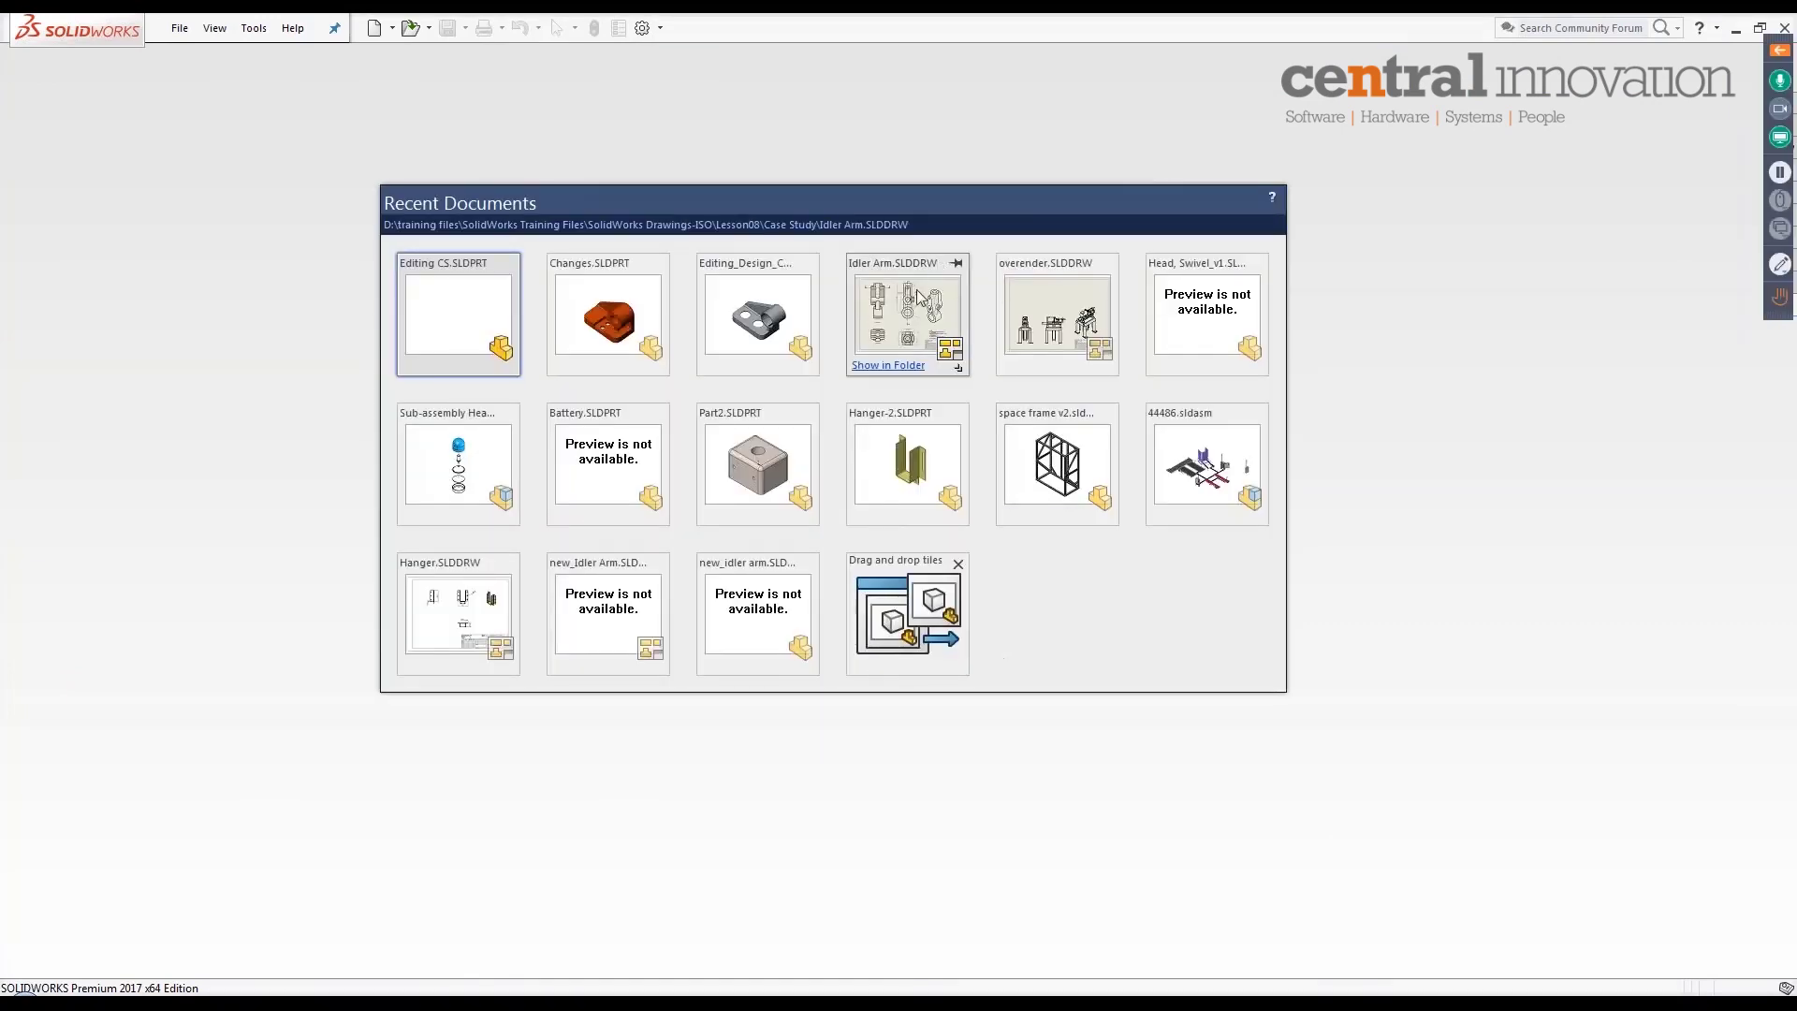
{"action": "left_click", "coordinate": [917, 289]}
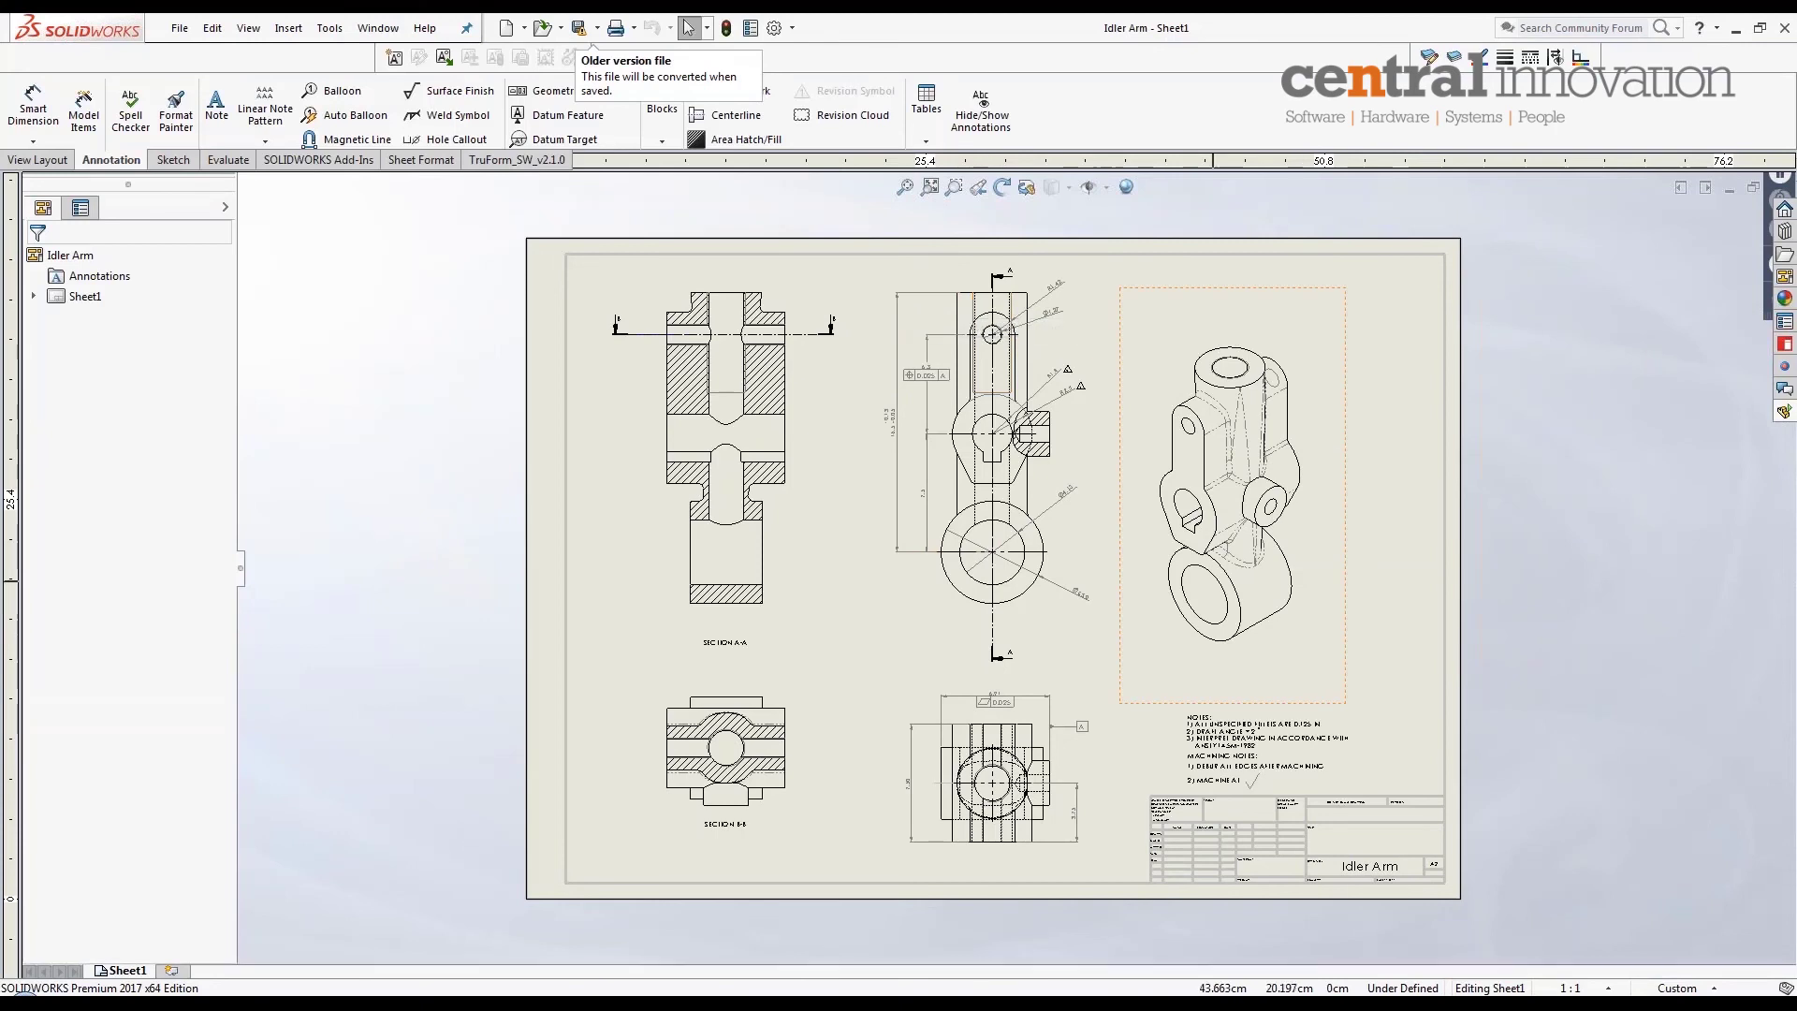
{"action": "scroll", "coordinate": [1296, 571], "scroll_direction": "down", "scroll_amount": 1}
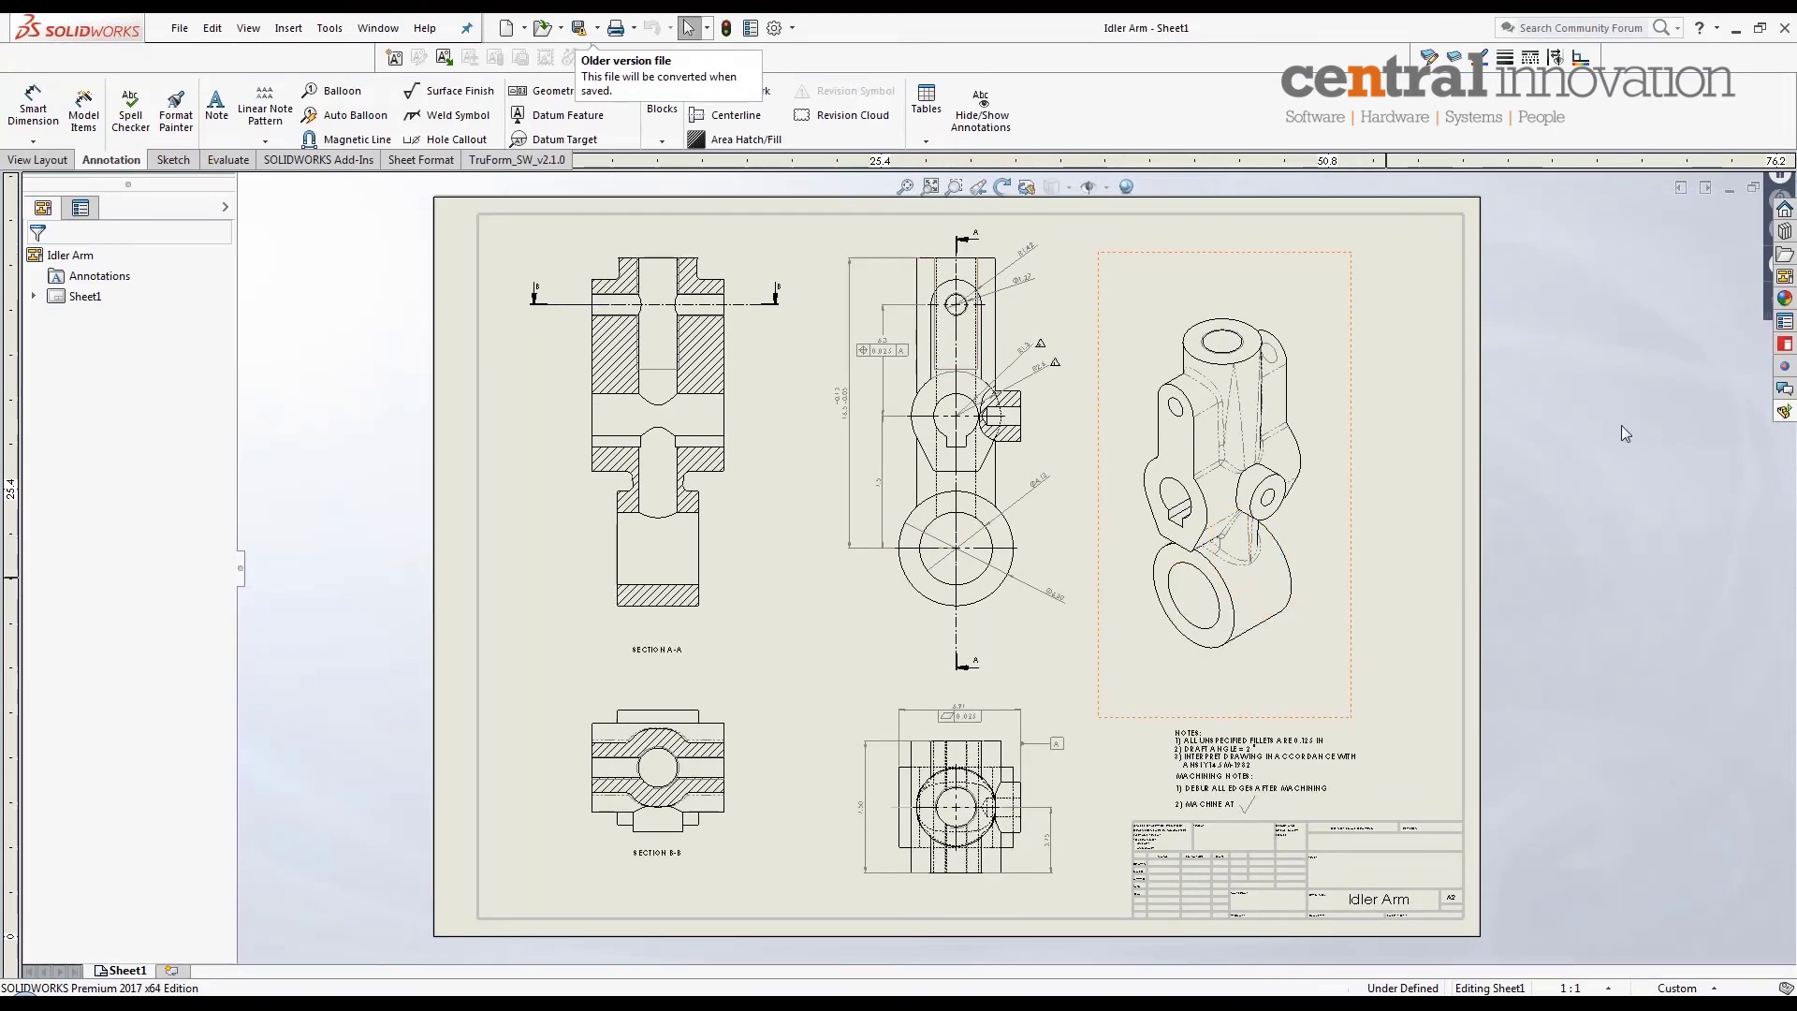
{"action": "scroll", "coordinate": [1493, 356], "scroll_direction": "up", "scroll_amount": 1}
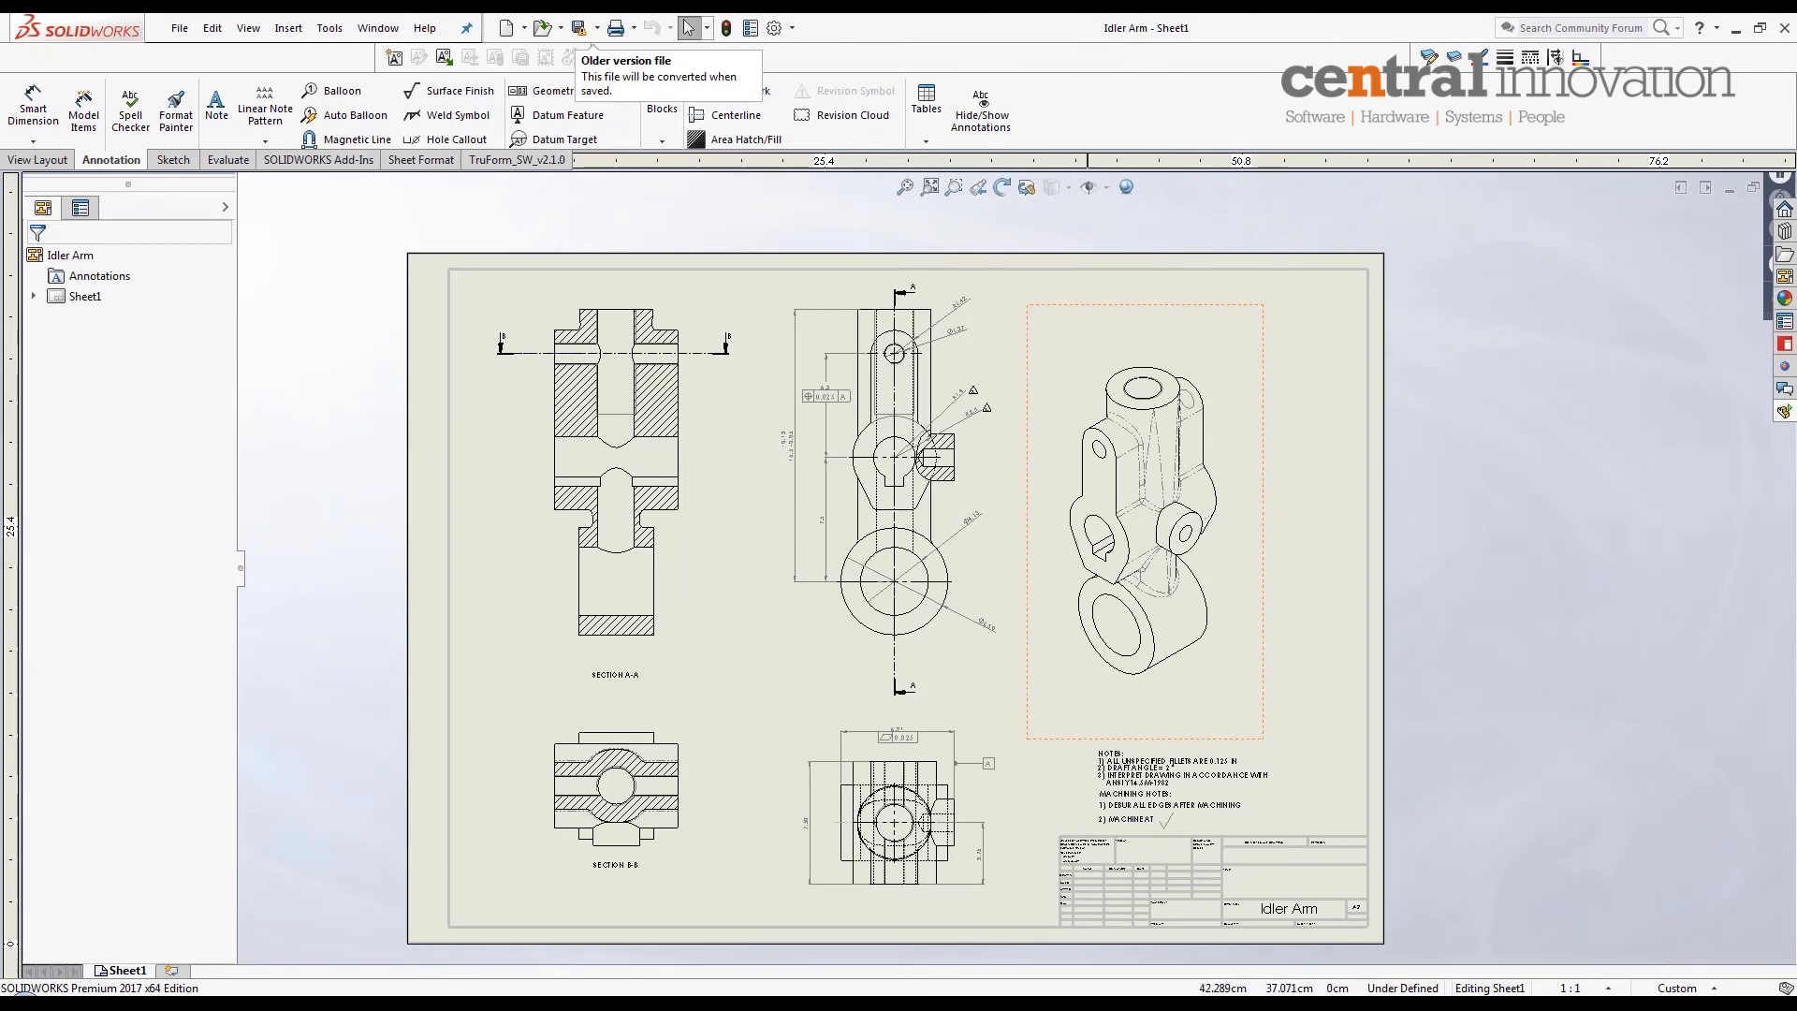
Step: Check the isometric view's properties for the file name of the part document it references
{"action": "right_click", "coordinate": [1157, 343]}
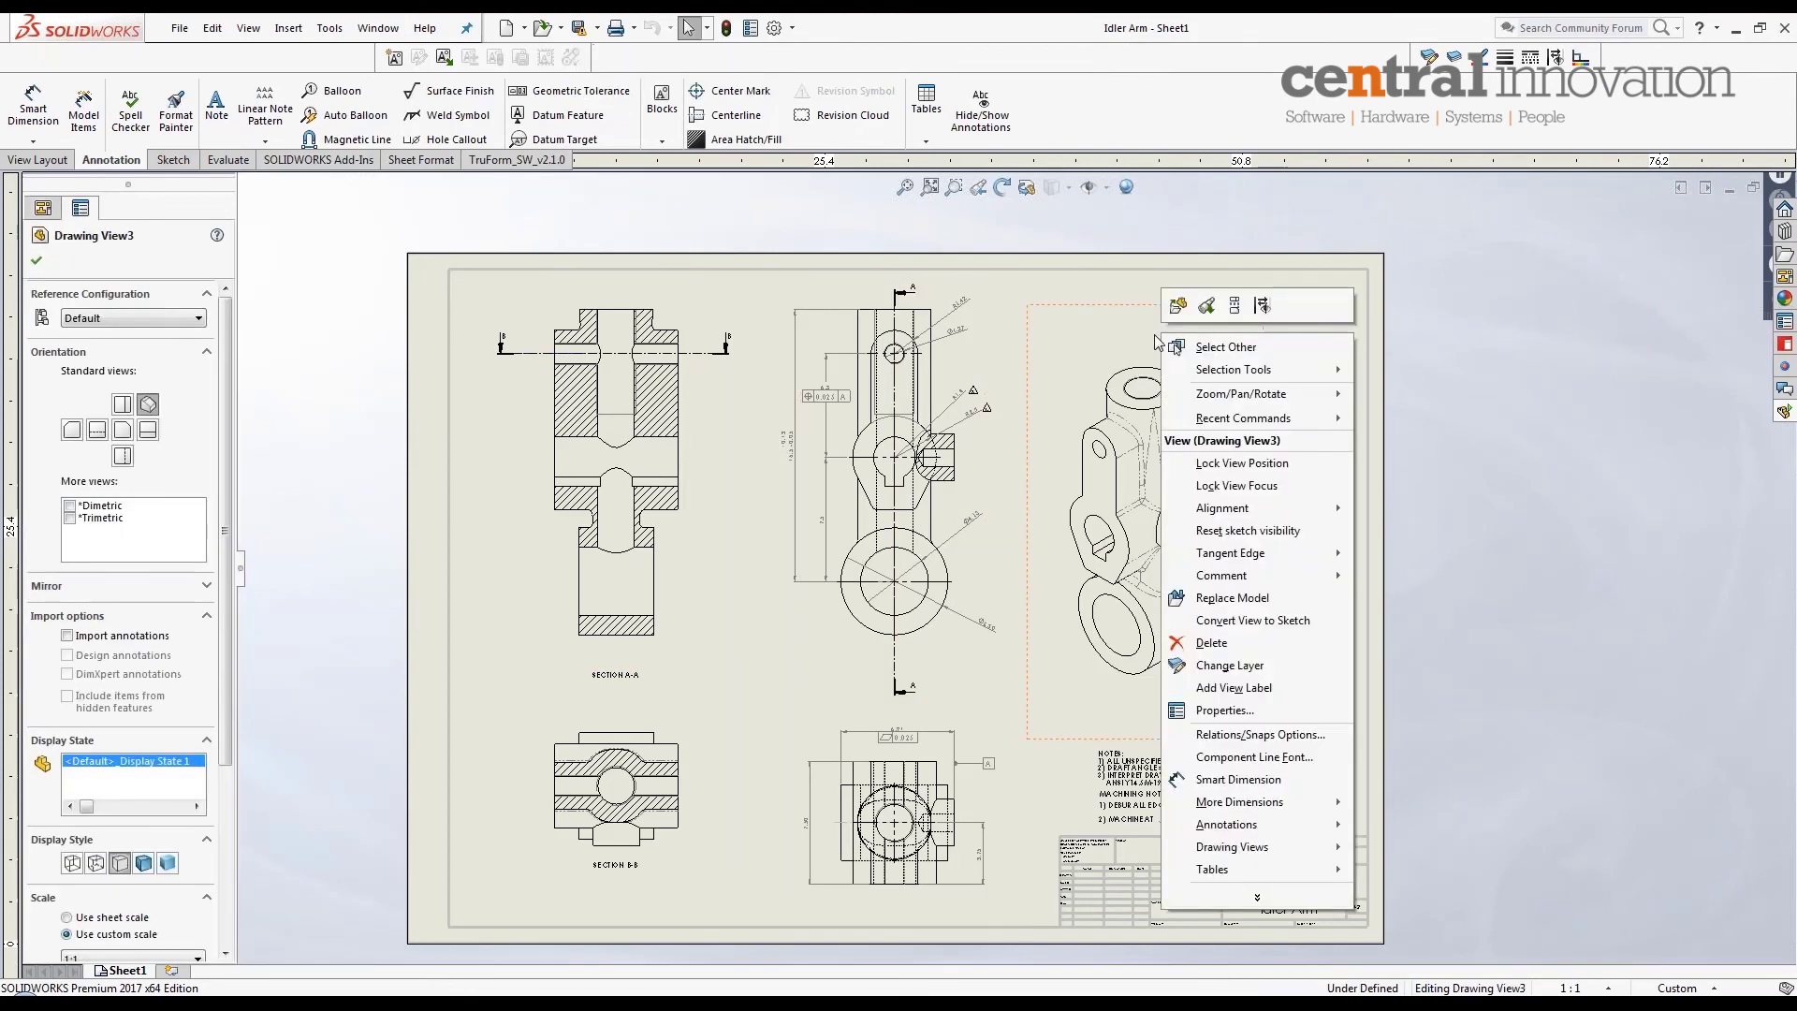
{"action": "left_click", "coordinate": [1207, 719]}
{"action": "left_click_drag", "start_coordinate": [418, 289], "coordinate": [696, 300]}
{"action": "left_click", "coordinate": [609, 294]}
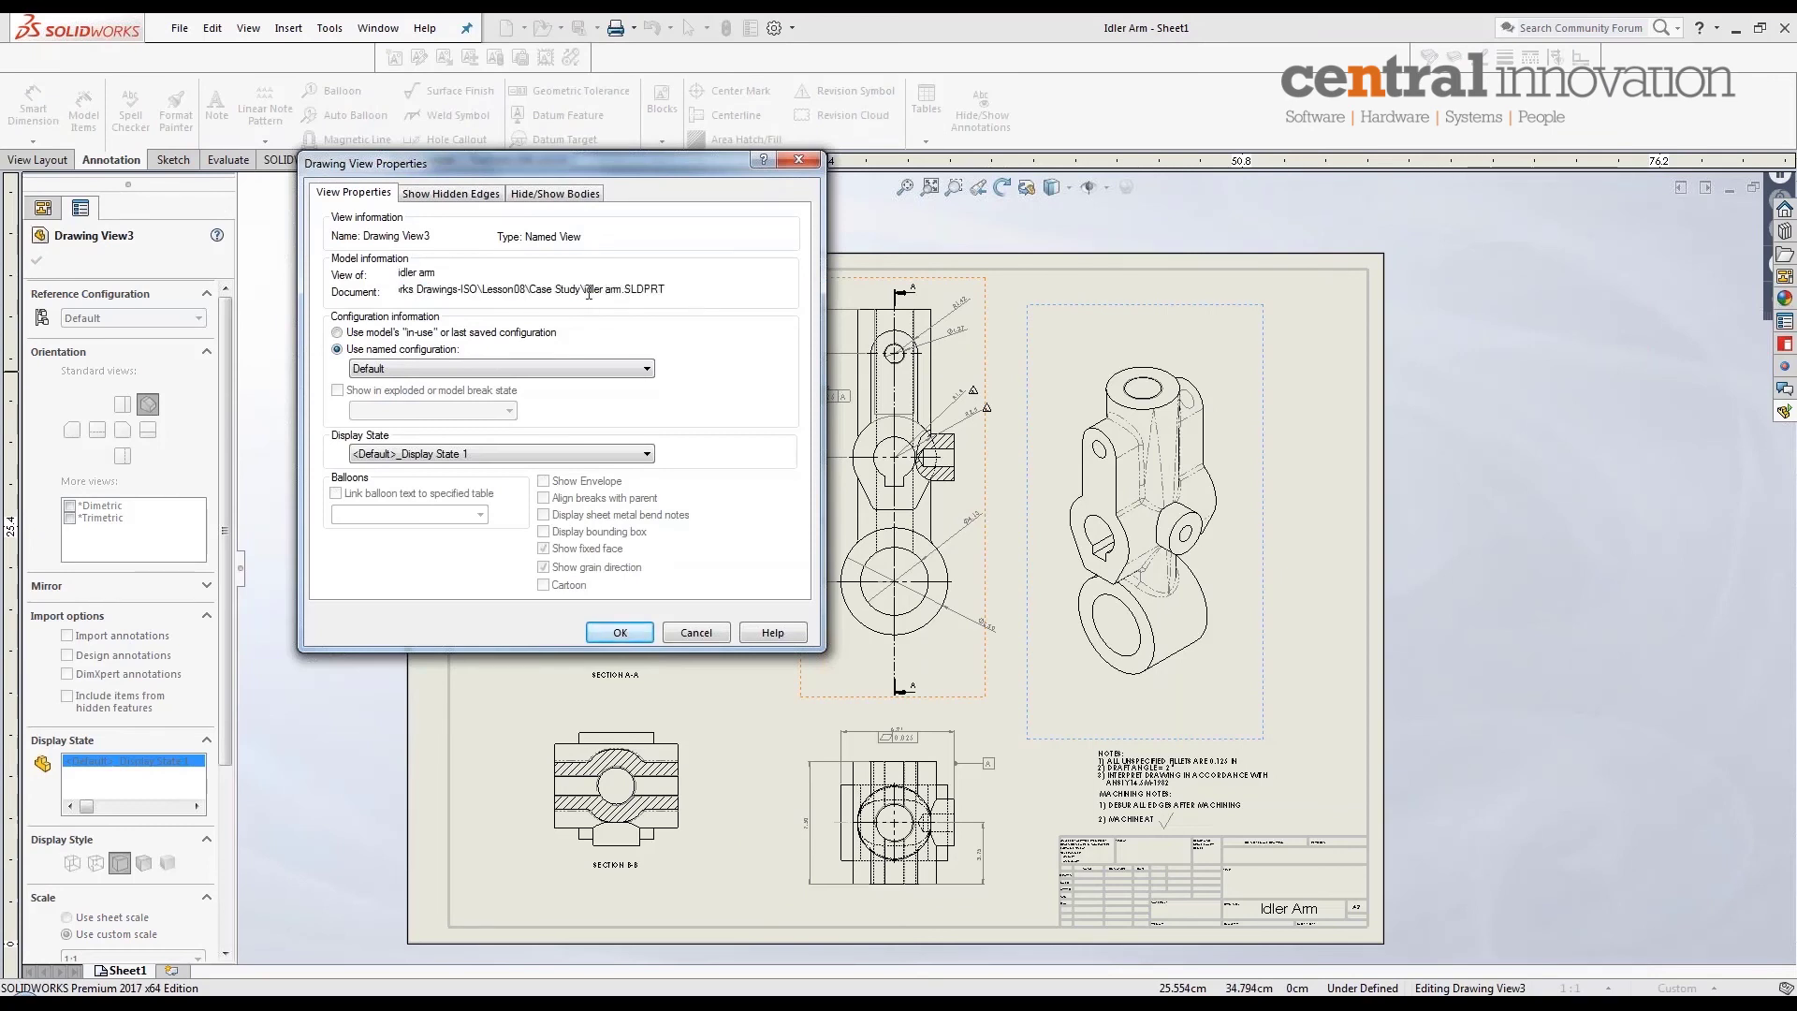
{"action": "left_click_drag", "start_coordinate": [585, 292], "coordinate": [665, 297]}
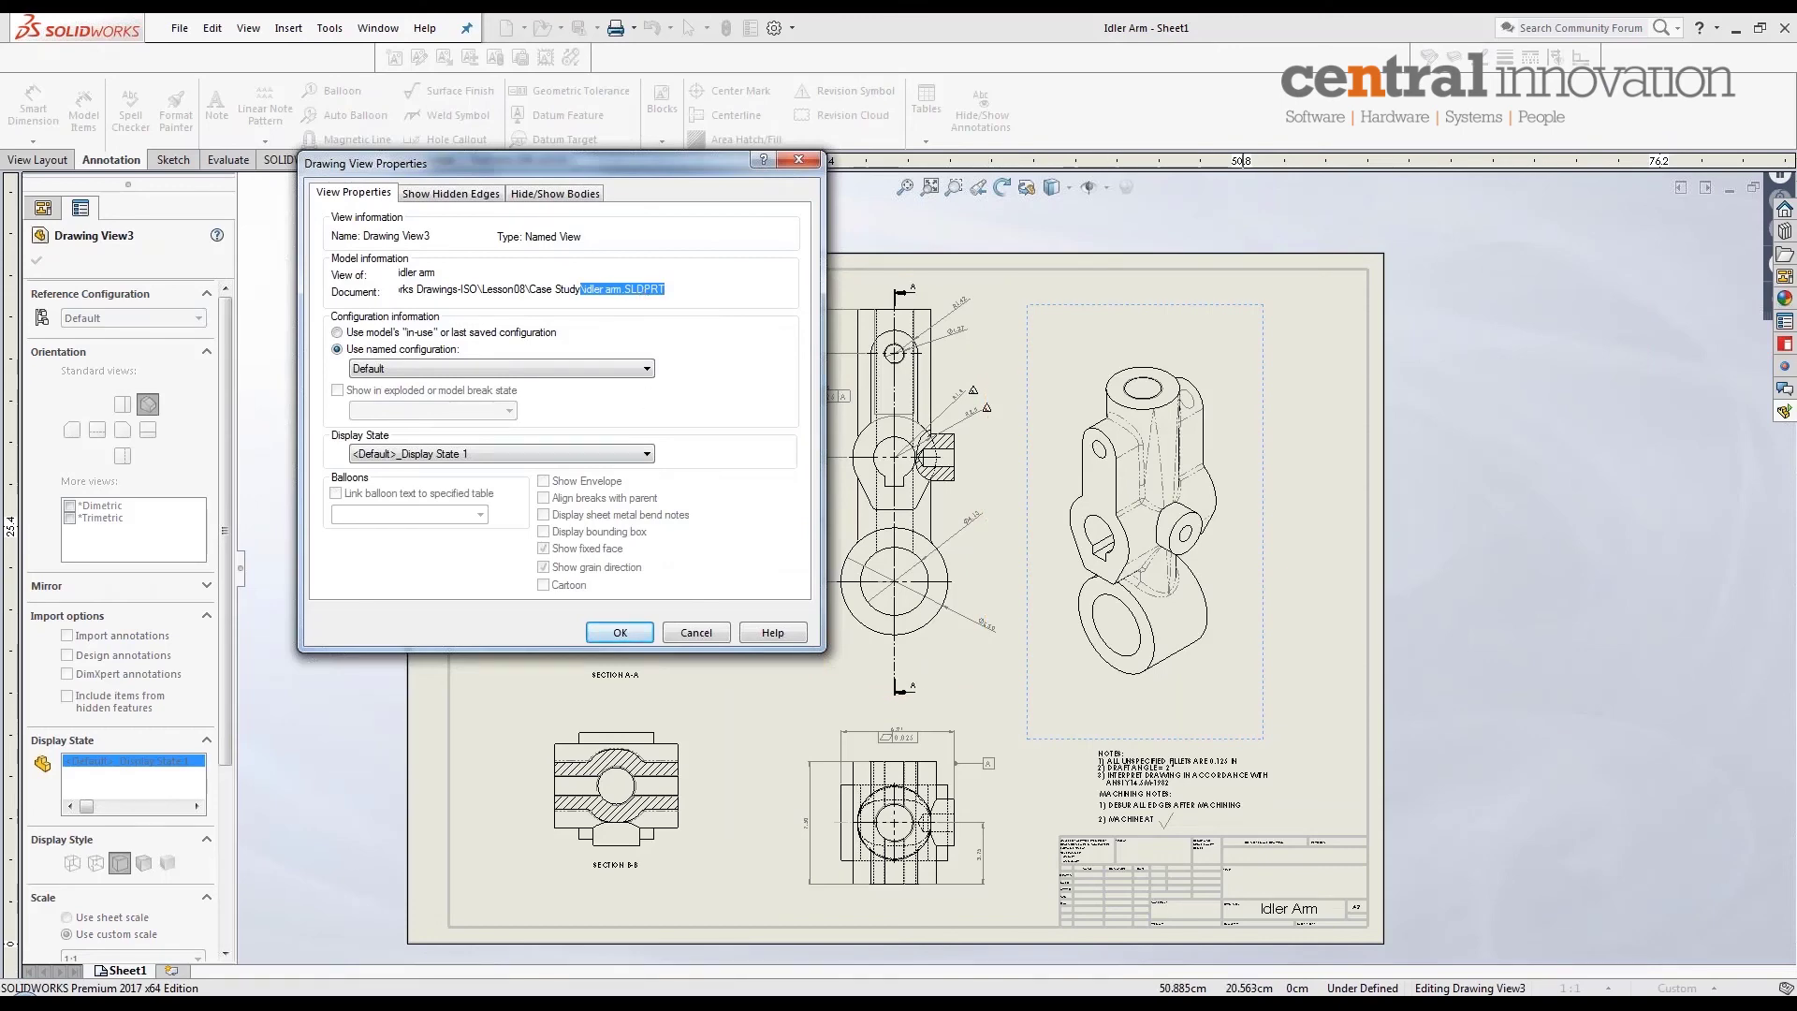
{"action": "left_click", "coordinate": [691, 632]}
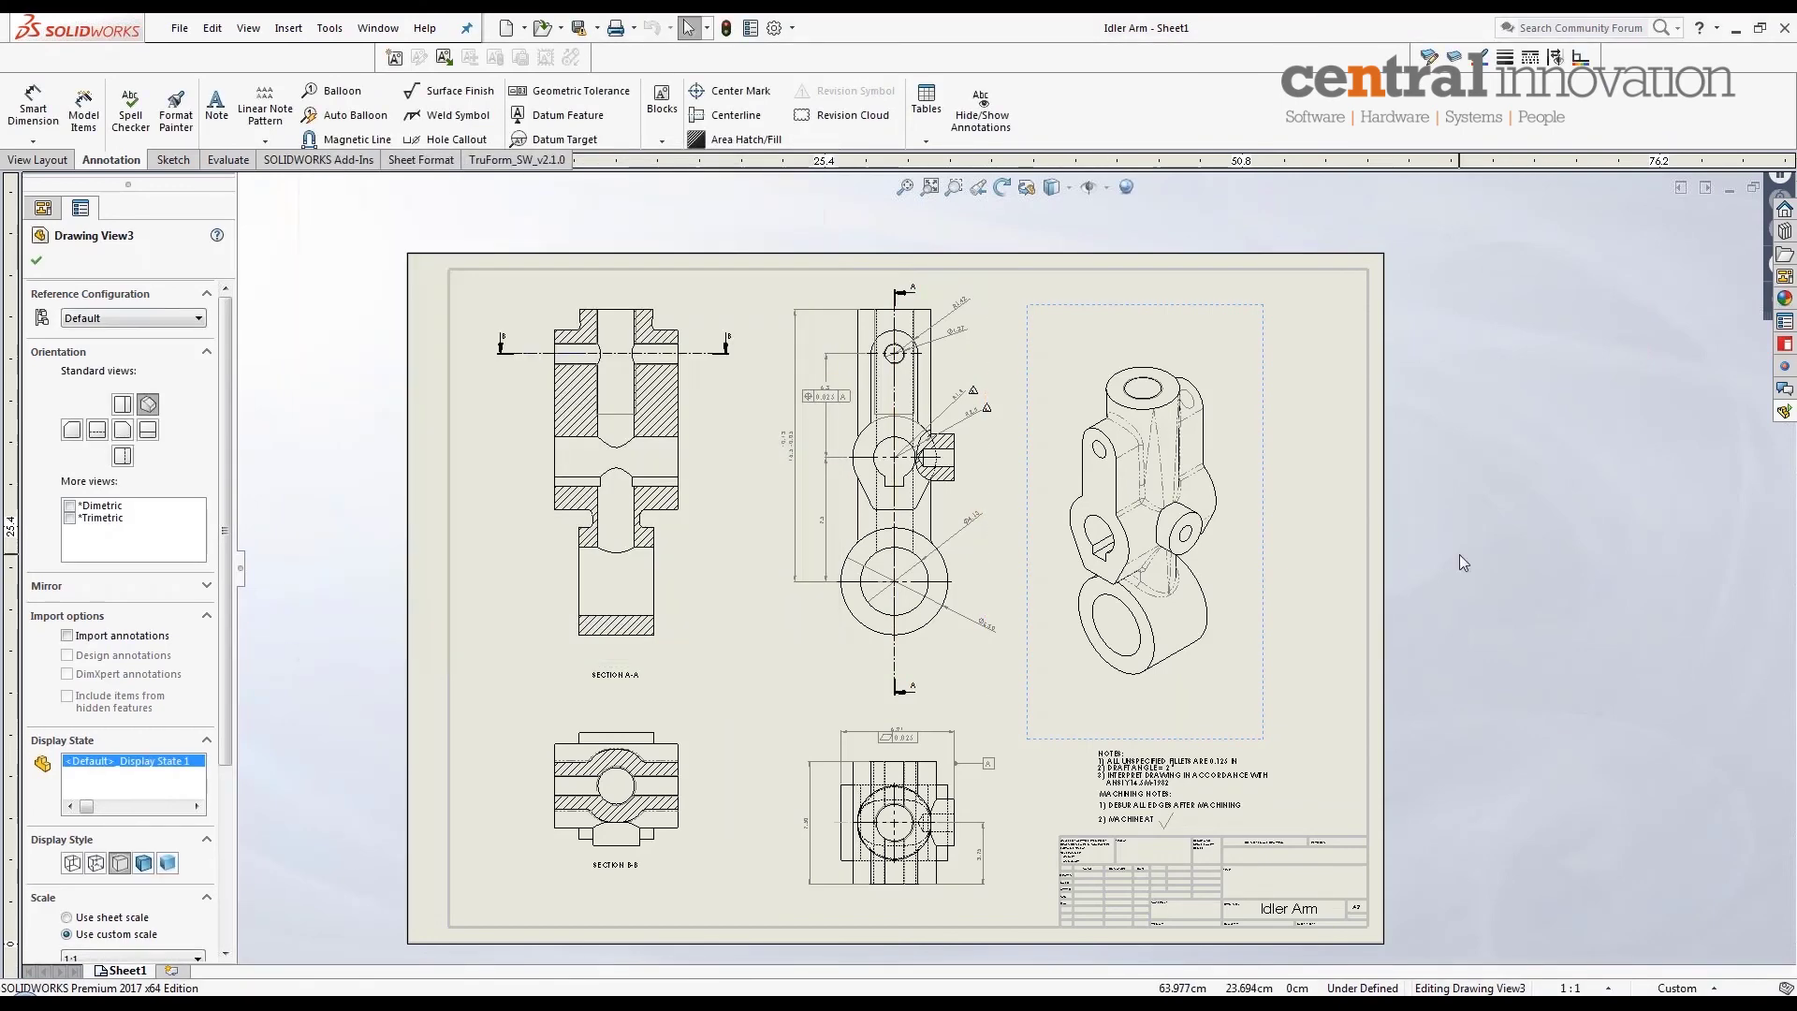
{"action": "left_click", "coordinate": [597, 31]}
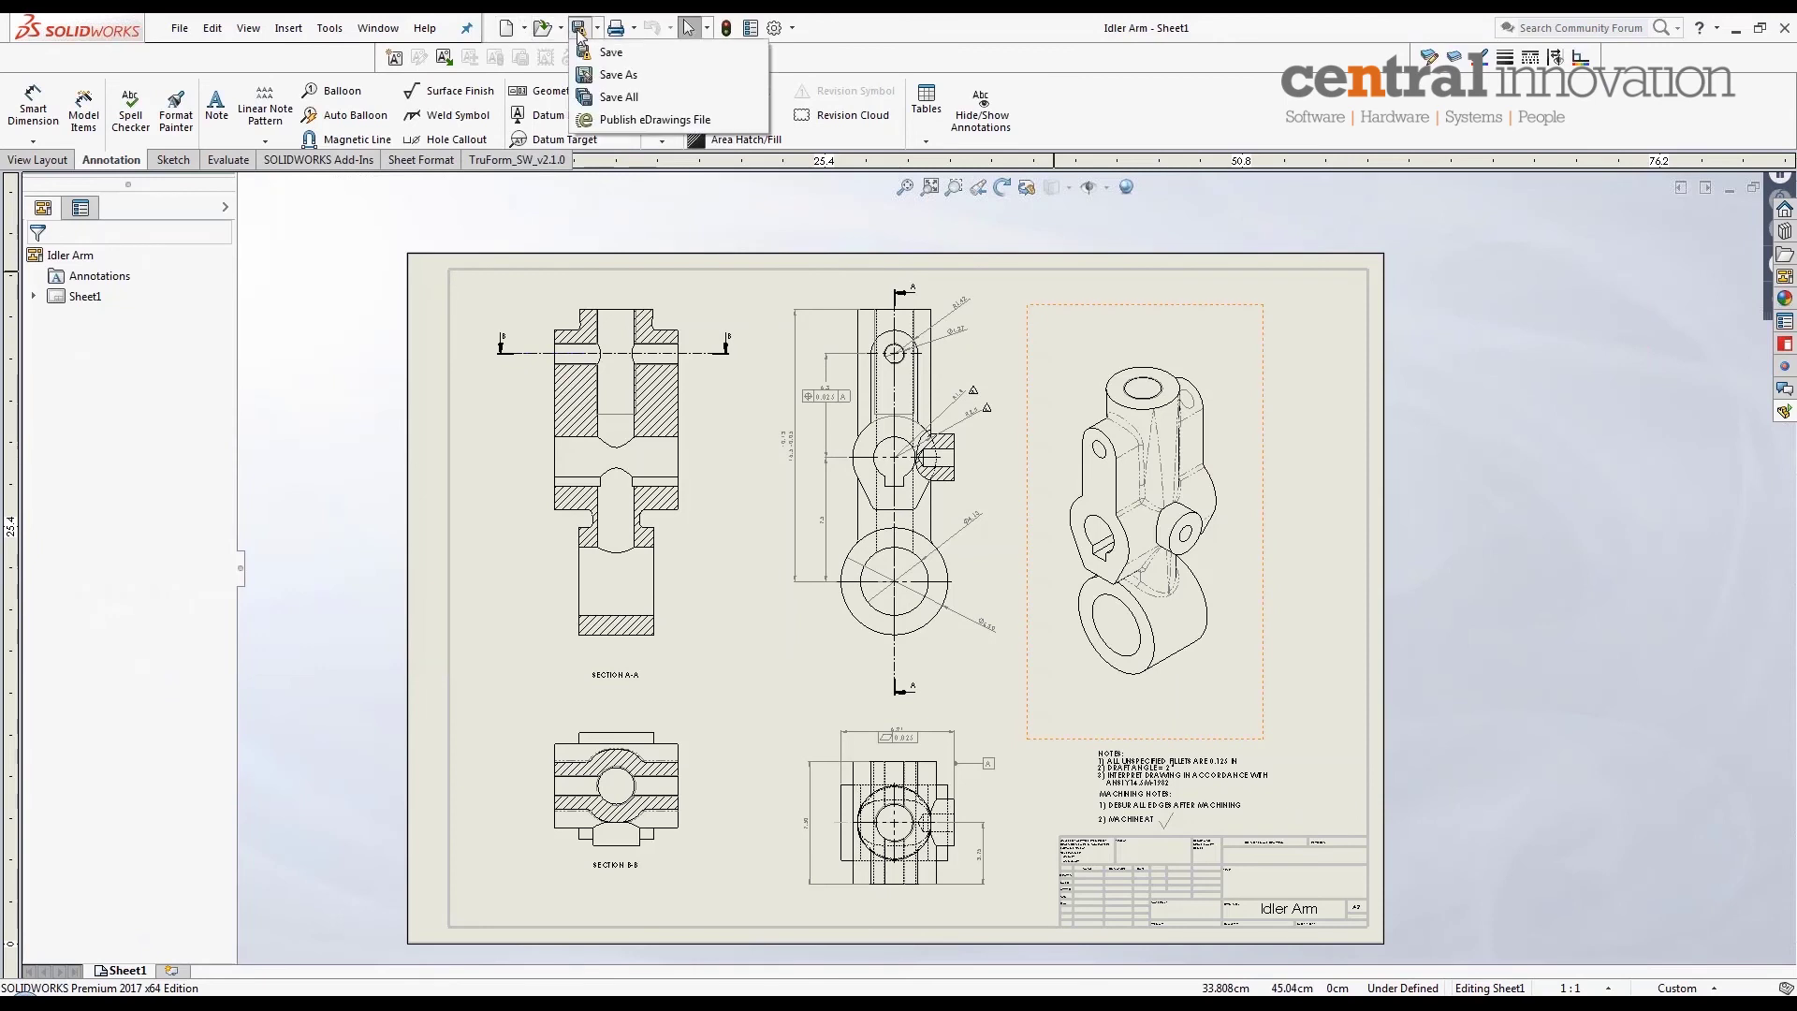
{"action": "left_click", "coordinate": [599, 75]}
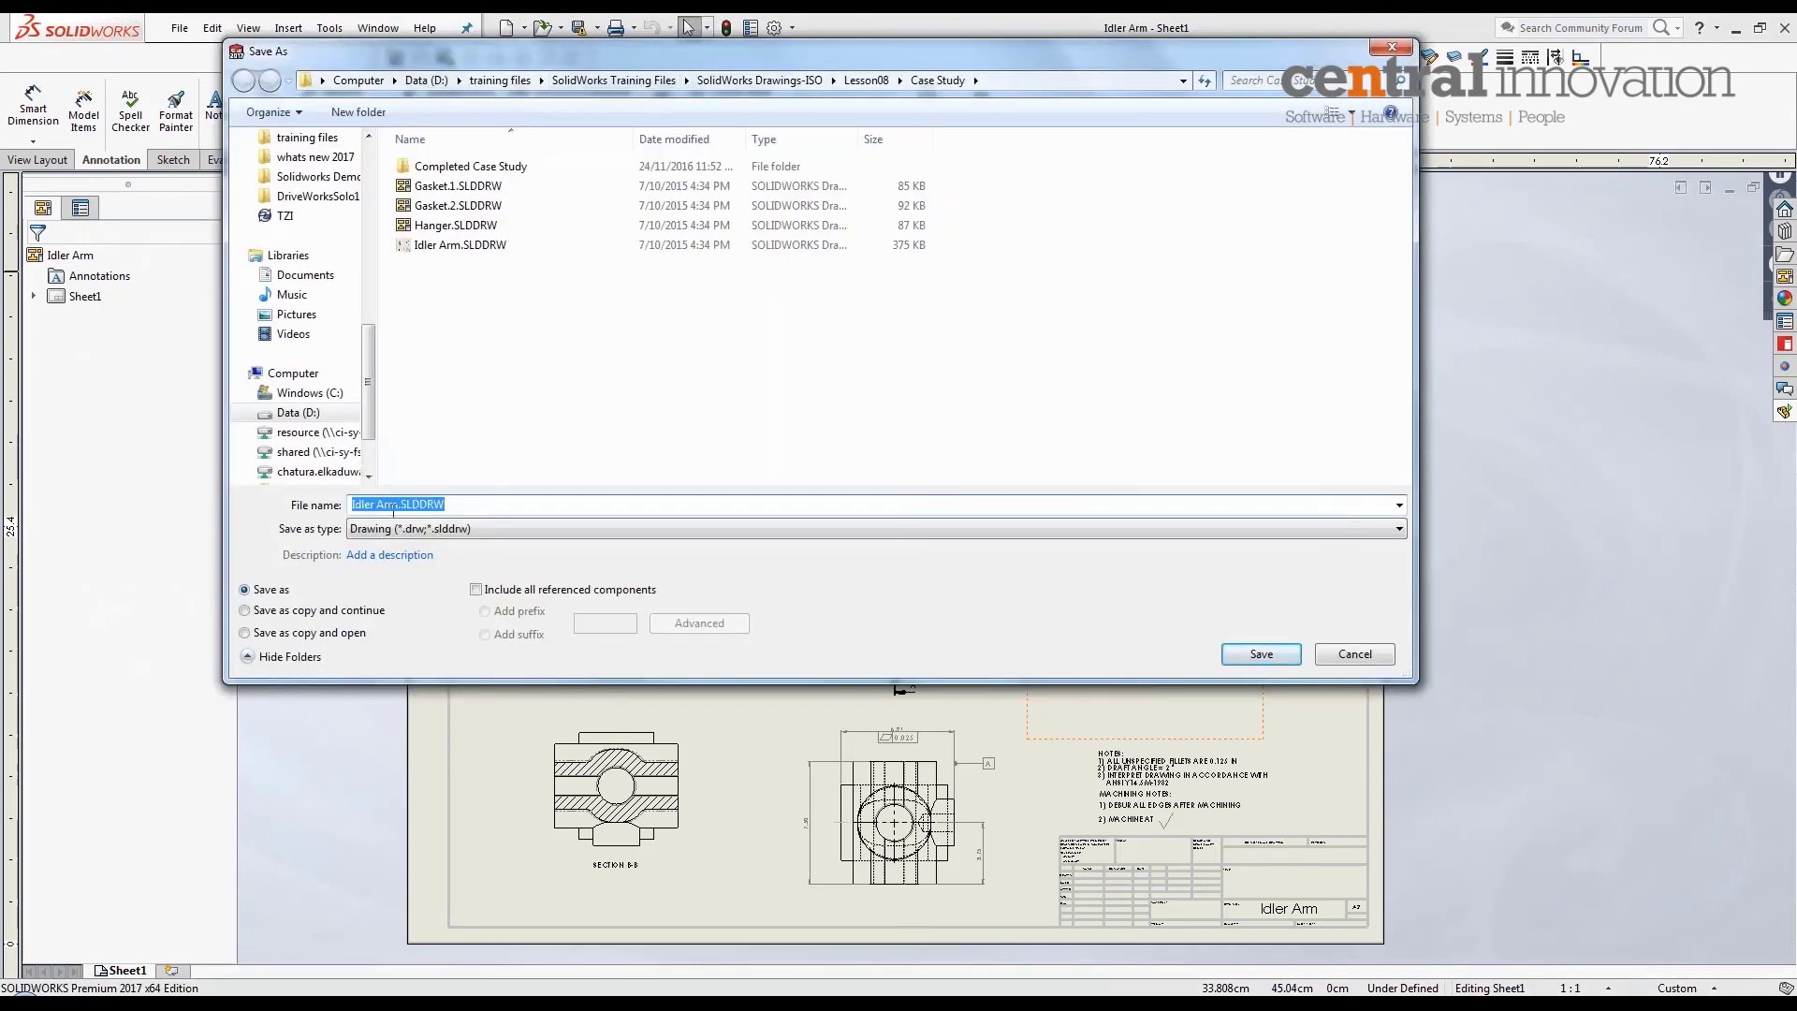
{"action": "left_click", "coordinate": [1346, 658]}
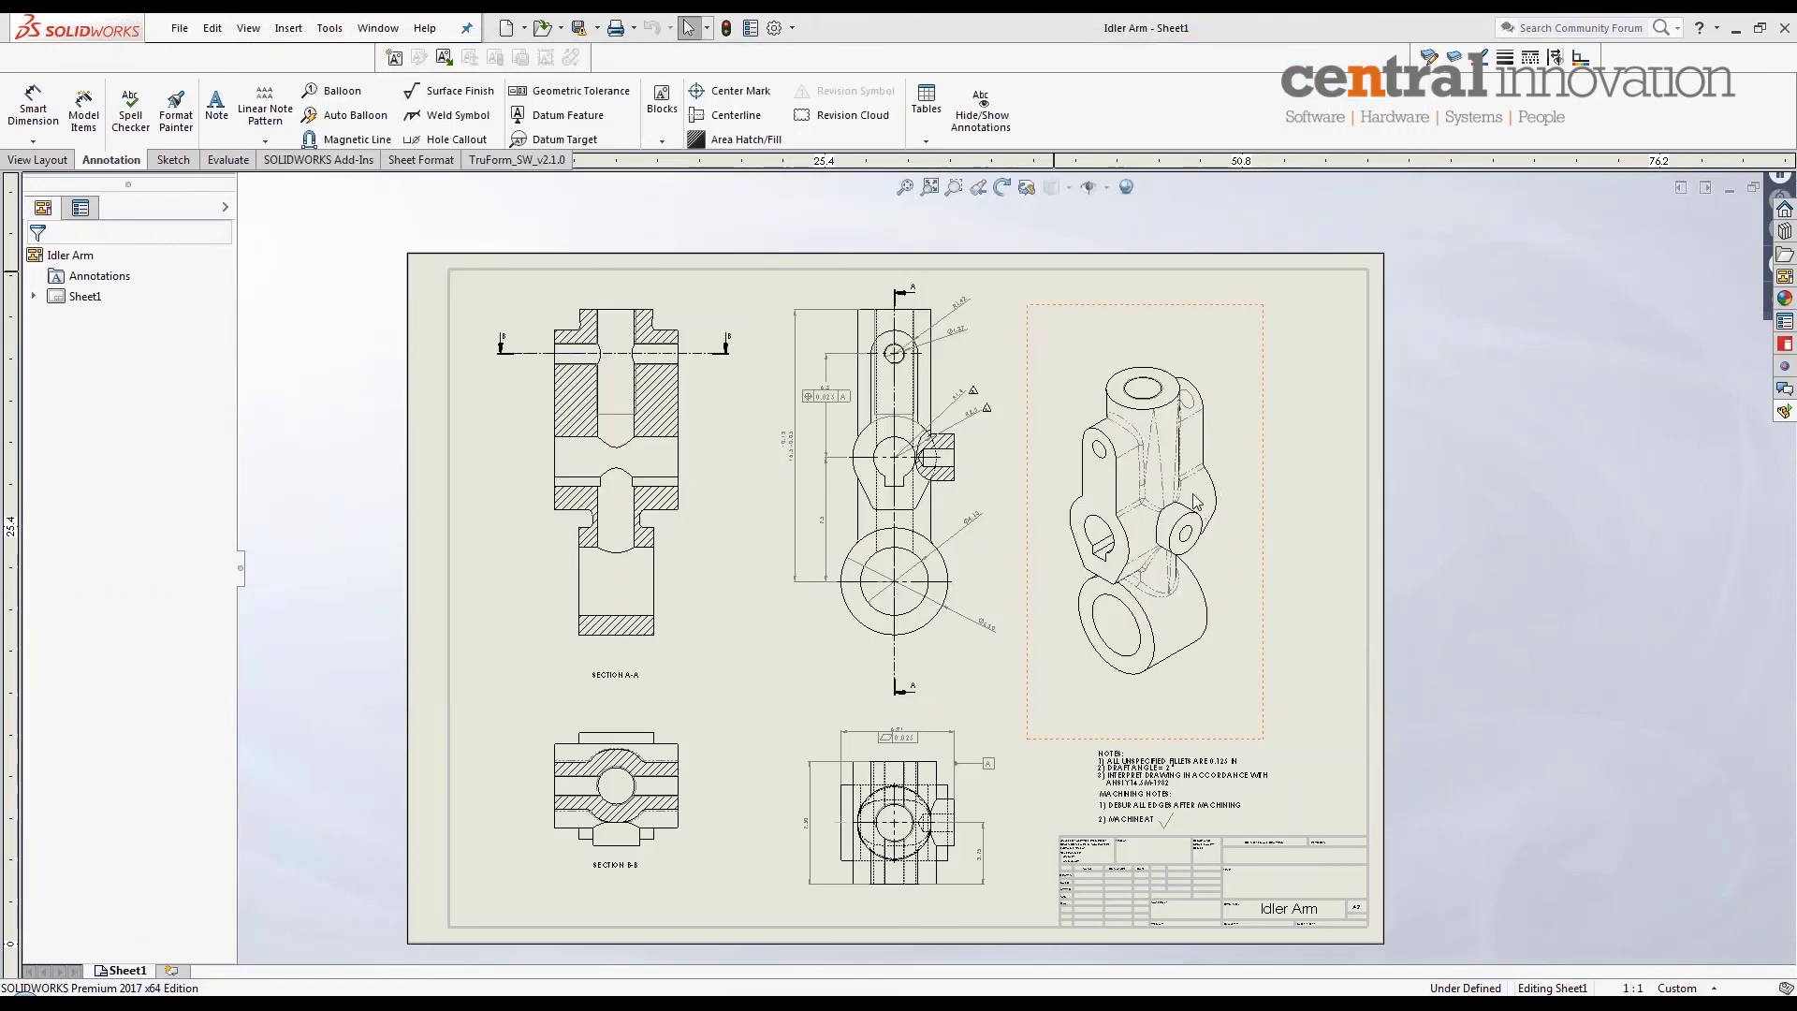
Step: Open the idler arm part from the drawing's isometric view
{"action": "left_click", "coordinate": [1124, 486]}
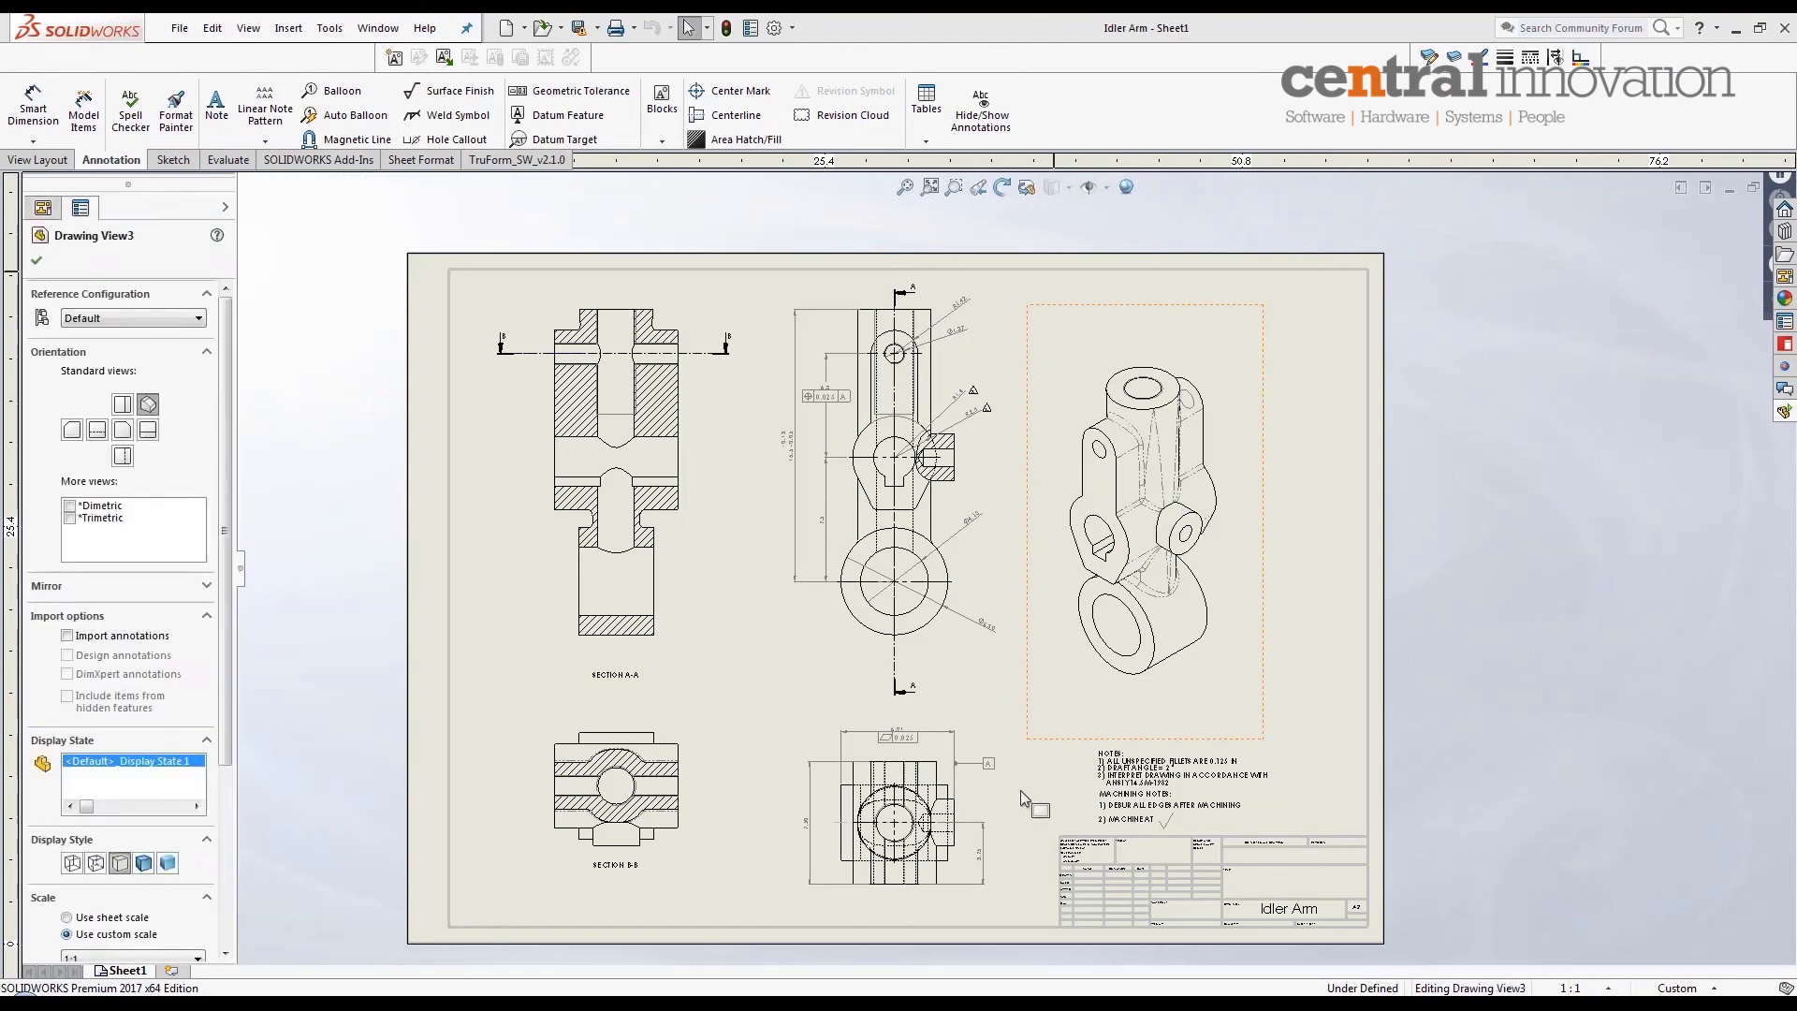
{"action": "right_click", "coordinate": [1125, 486]}
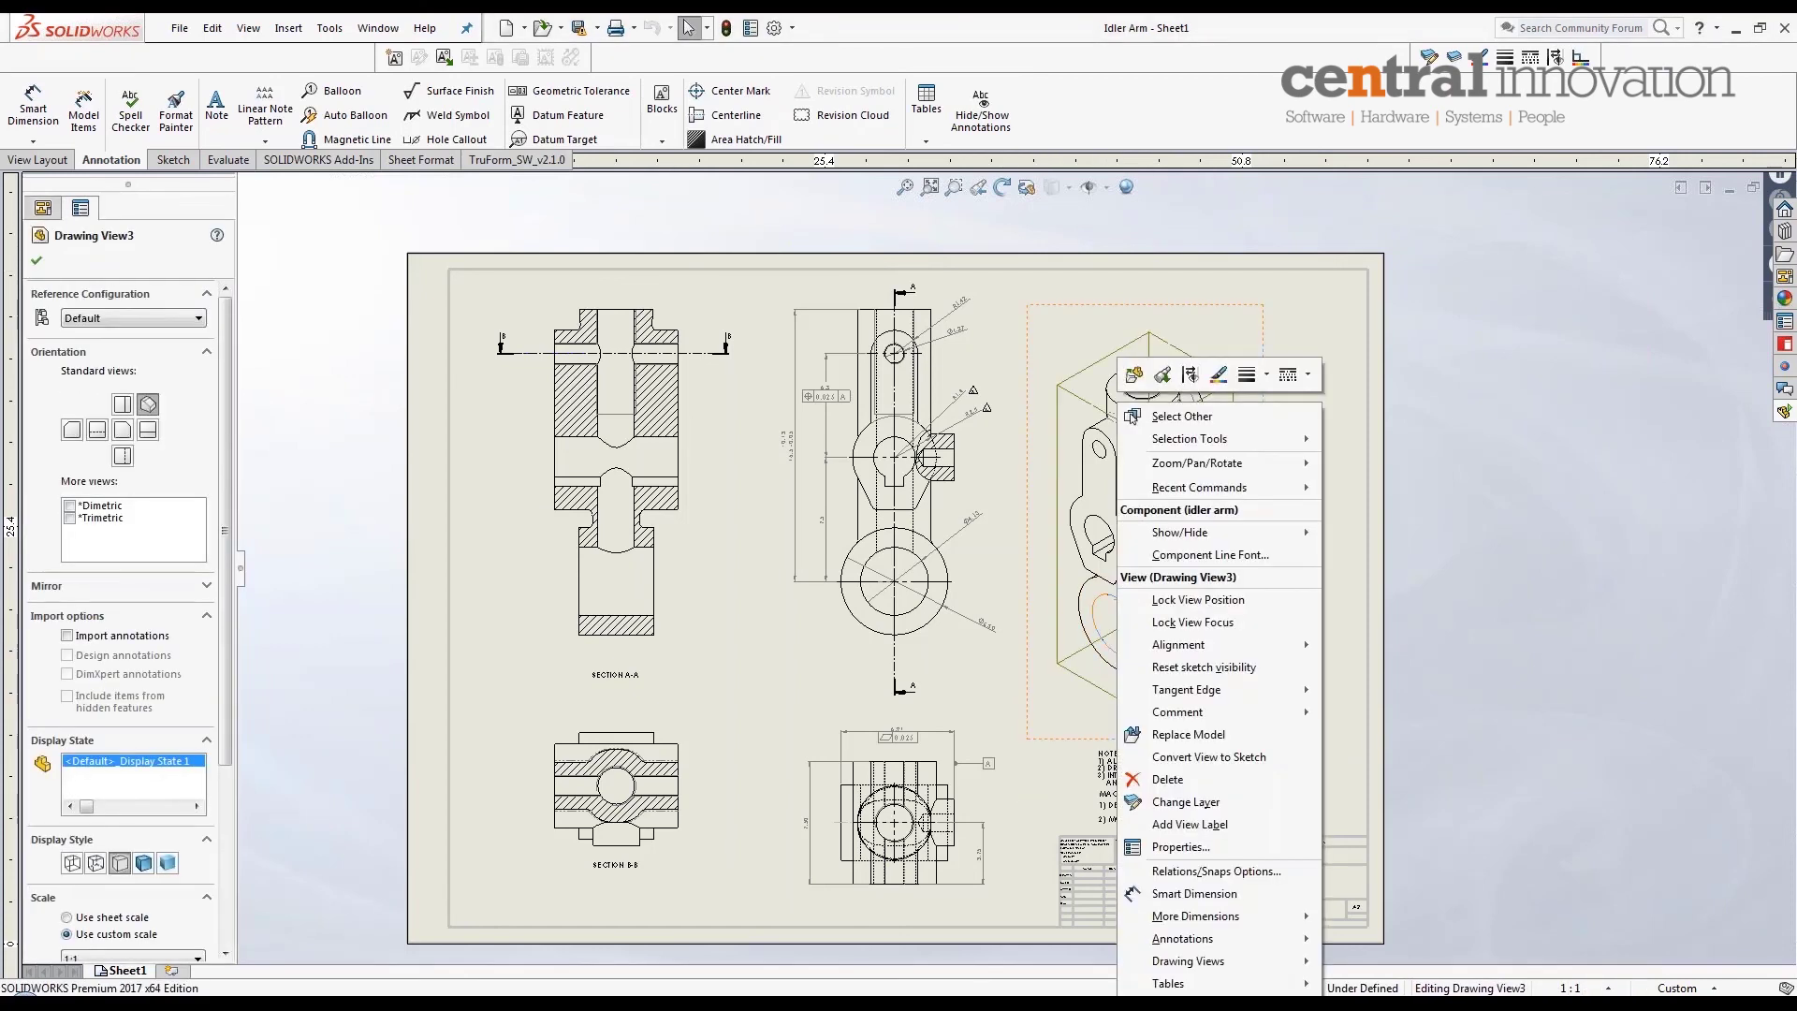
{"action": "left_click", "coordinate": [1133, 376]}
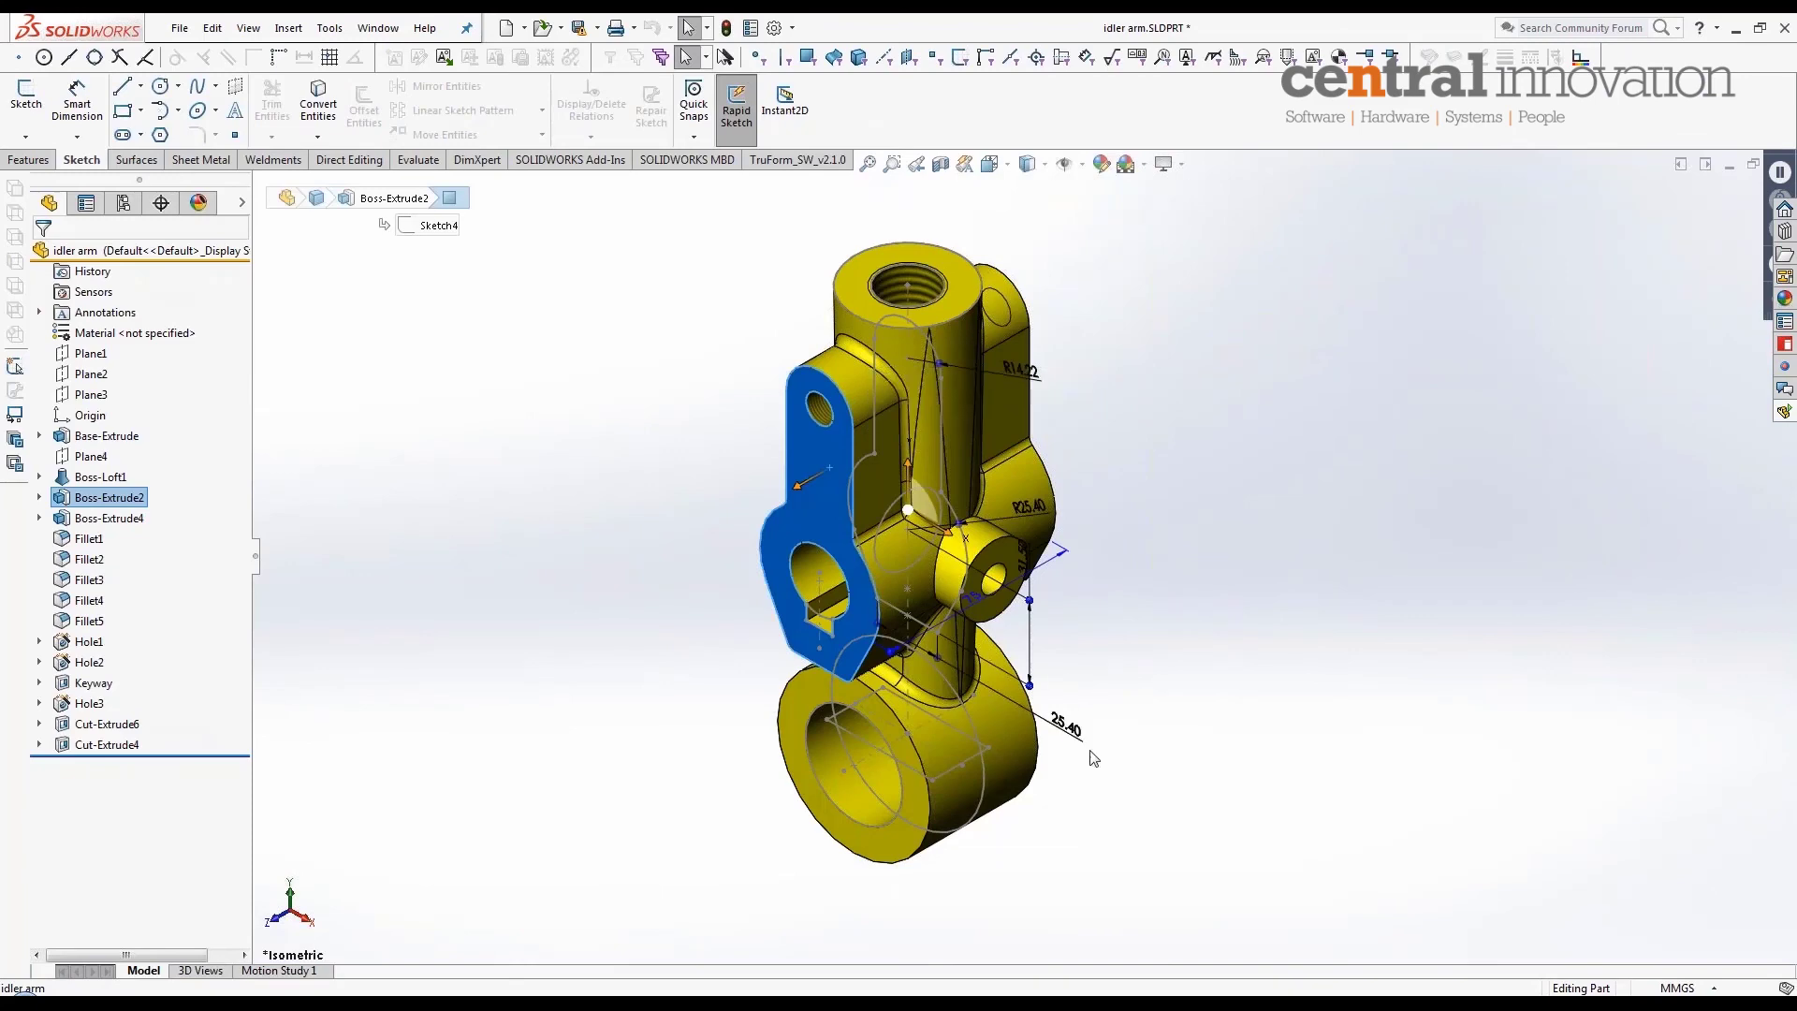
Step: Set the extrusion depth of Boss-Extrude2 to 50 mm and rebuild the part
{"action": "double_click", "coordinate": [1029, 508]}
{"action": "type", "text": "50"}
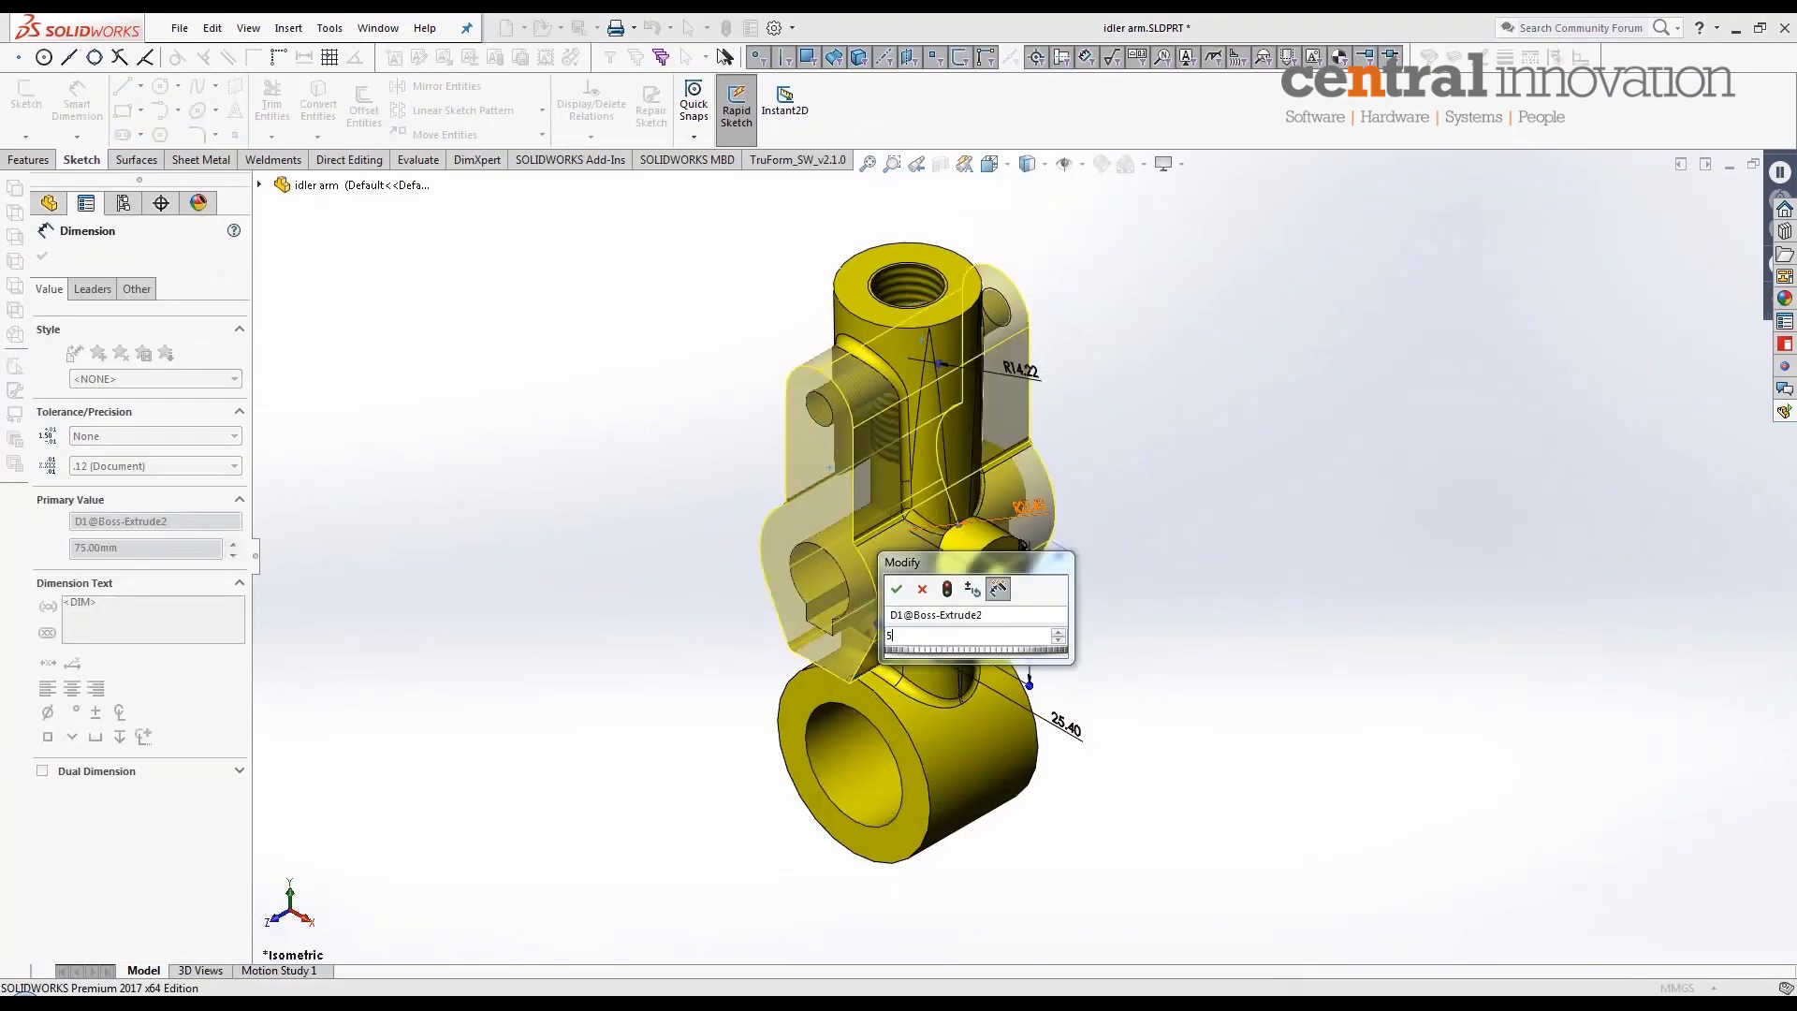
{"action": "key", "text": "Return"}
{"action": "left_click", "coordinate": [728, 28]}
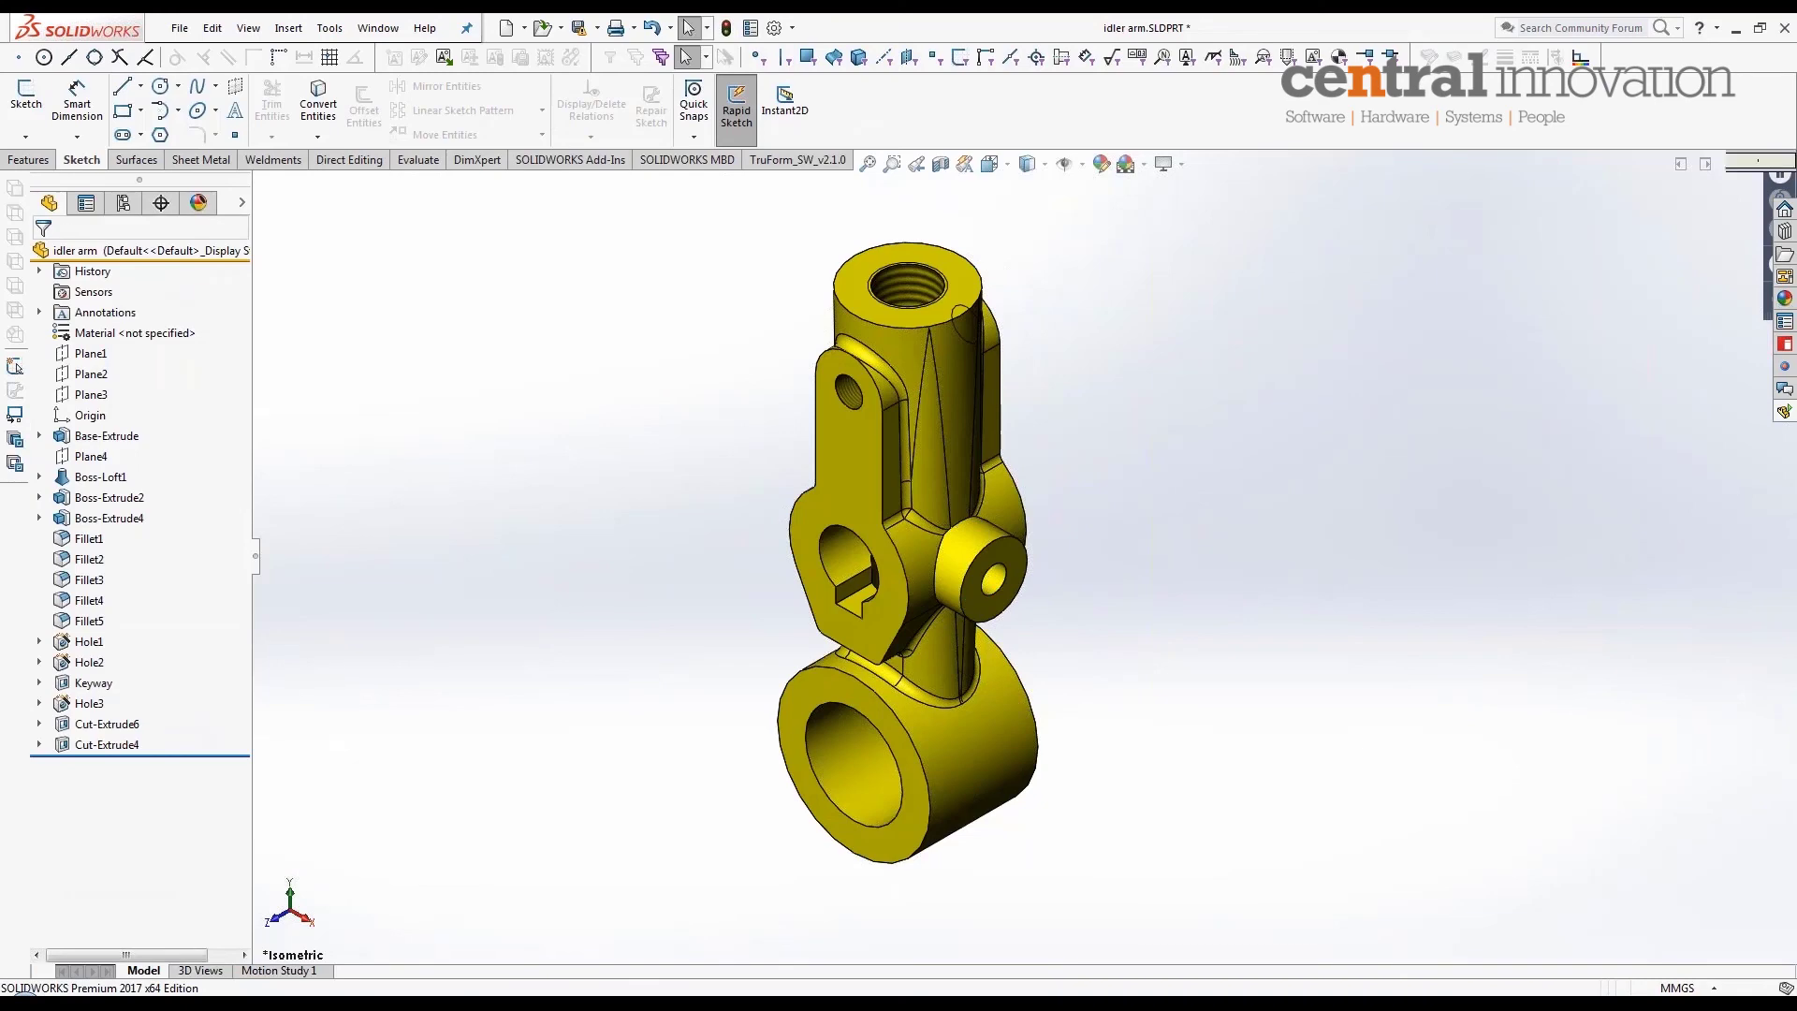
Step: Return to the Idler Arm drawing and examine how its section and isometric views reflect the changed part depth
{"action": "left_click", "coordinate": [1777, 164]}
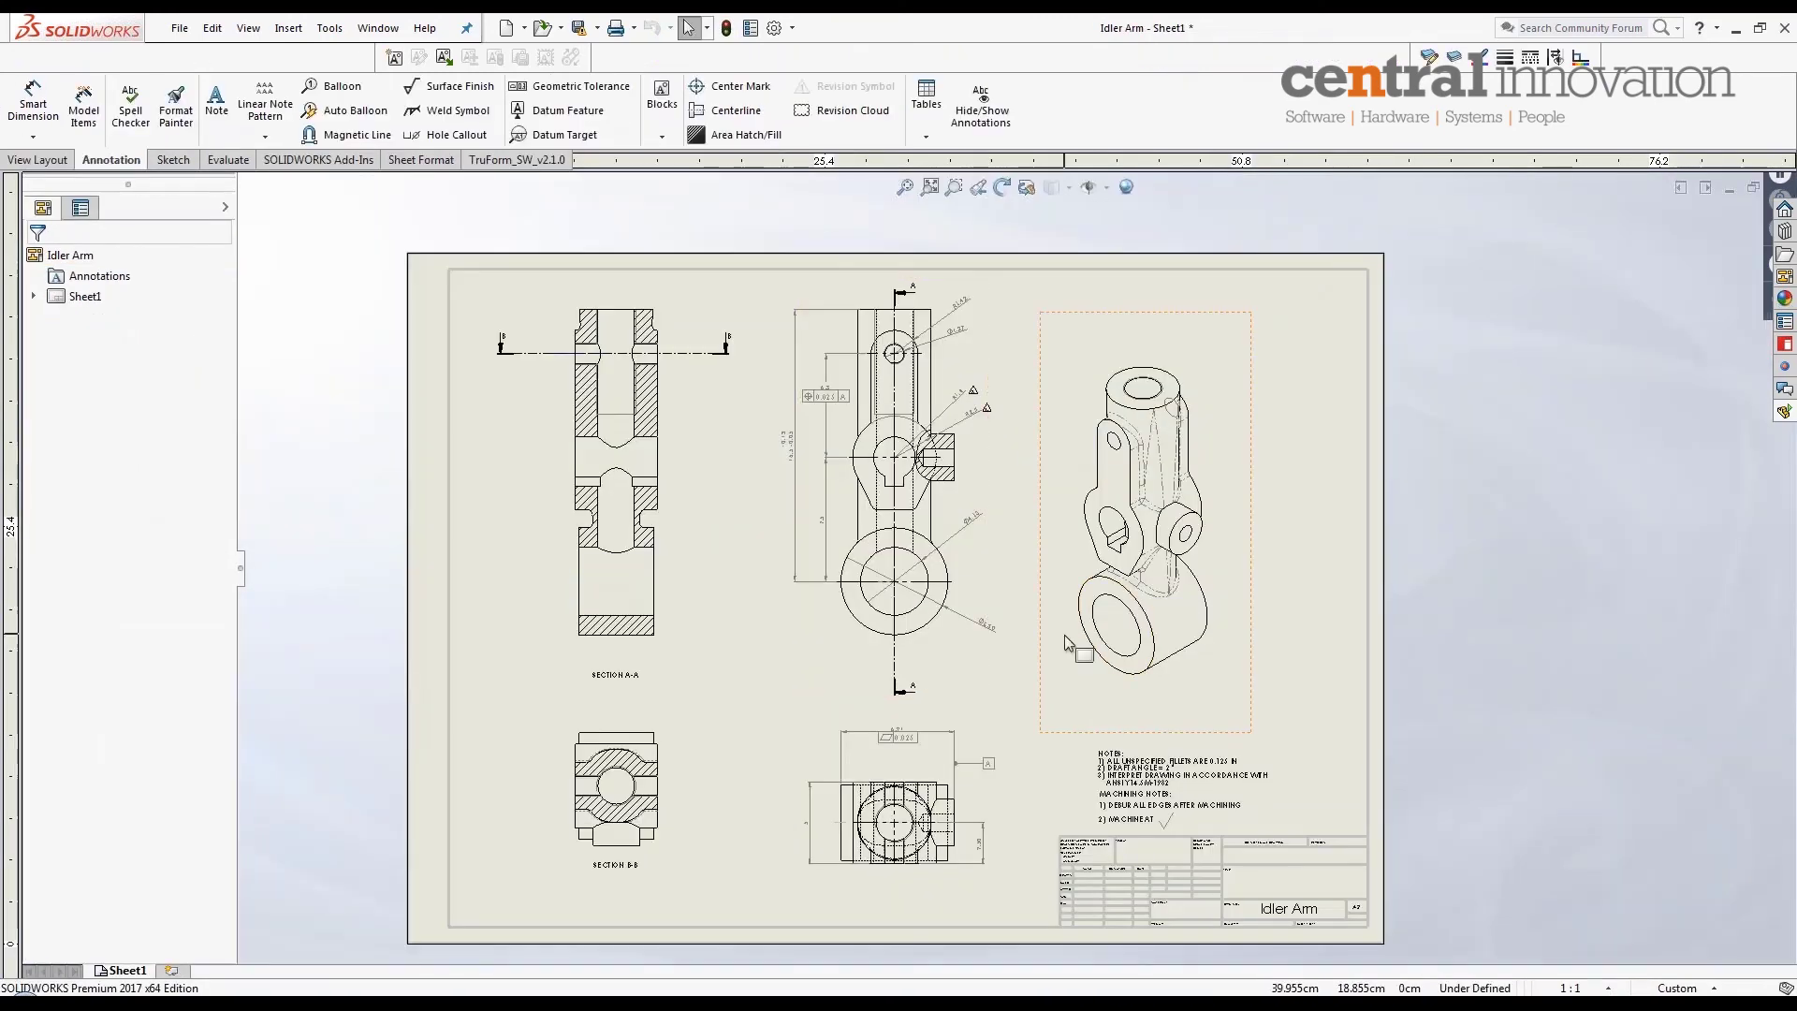
{"action": "scroll", "coordinate": [1065, 635], "scroll_direction": "down", "scroll_amount": 1}
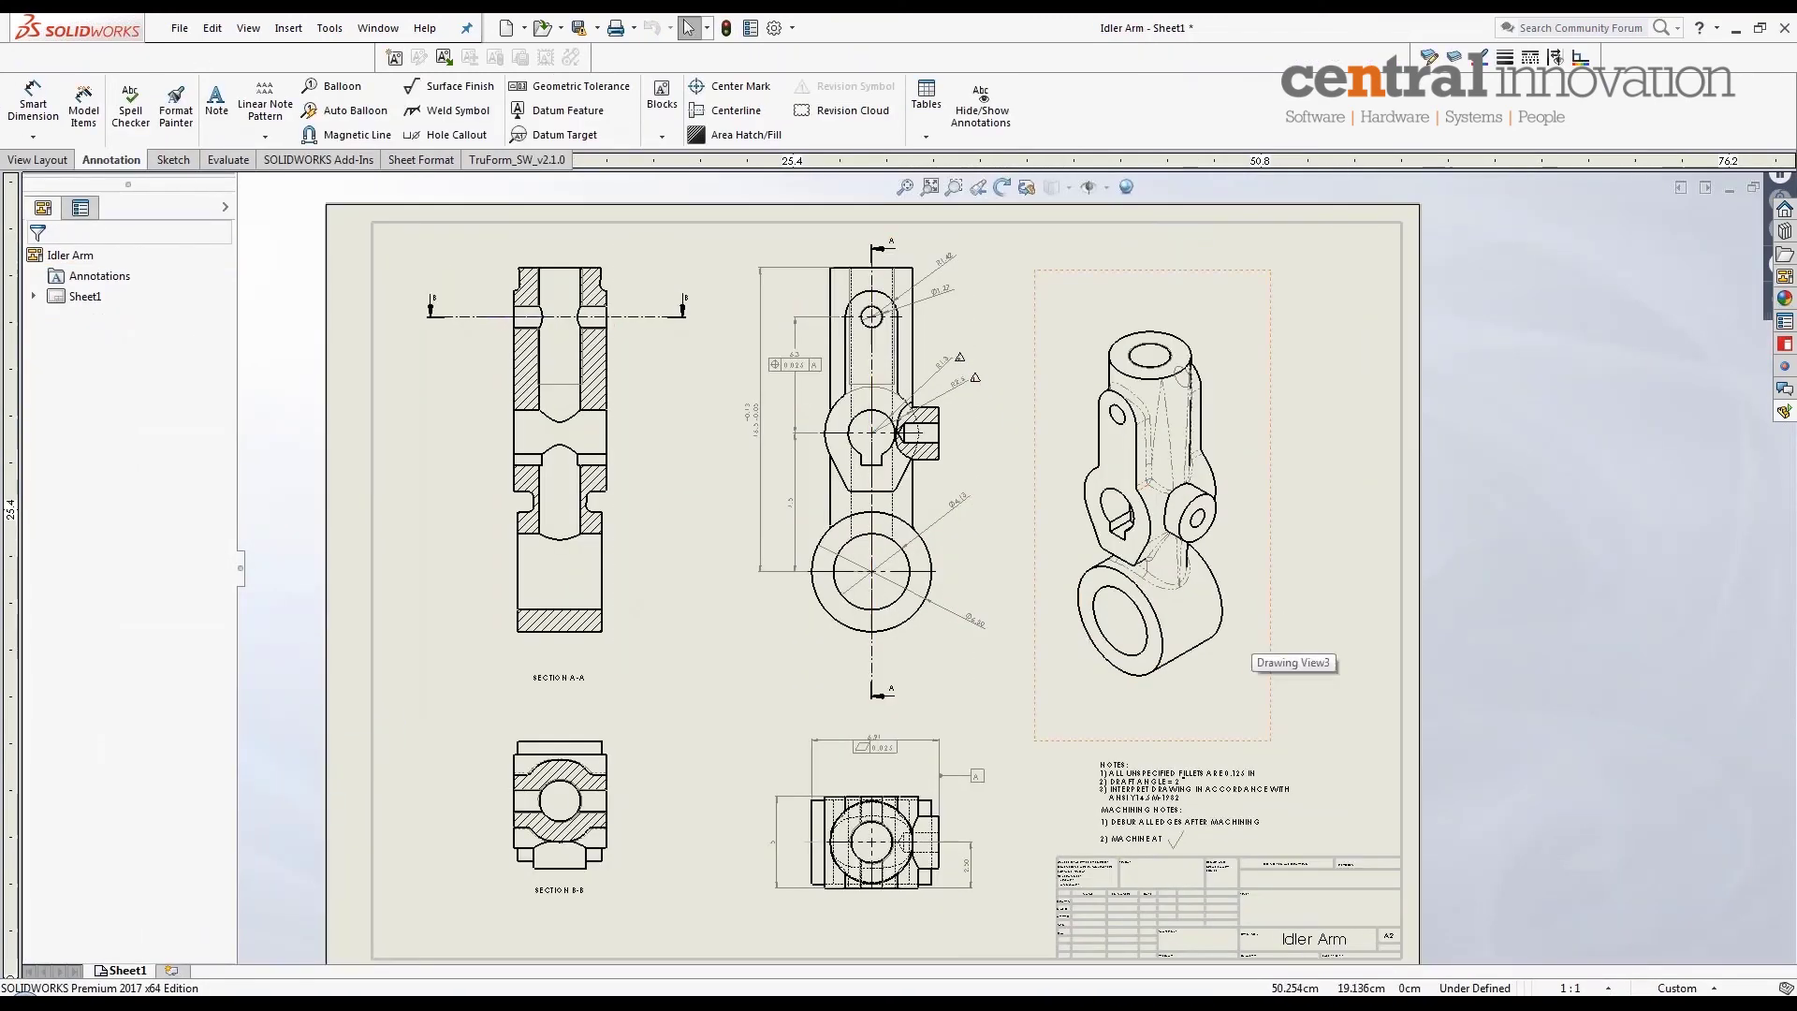
{"action": "scroll", "coordinate": [1212, 615], "scroll_direction": "up", "scroll_amount": 1}
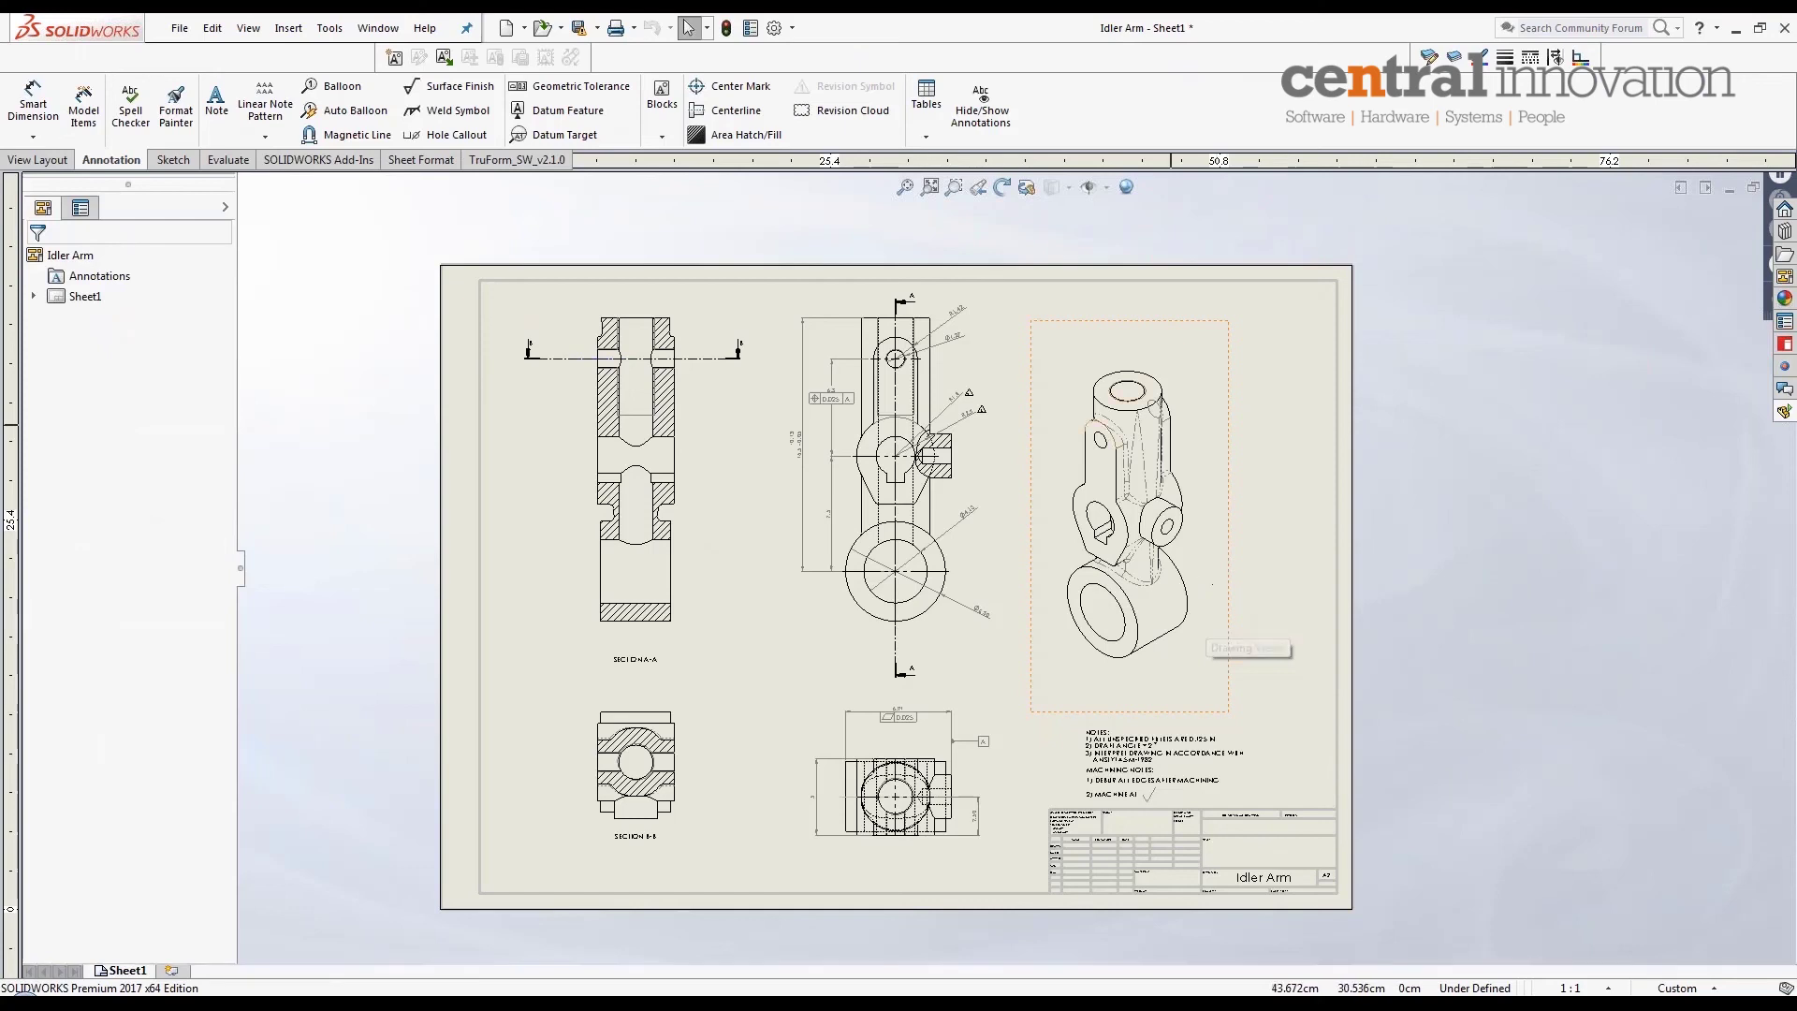
{"action": "scroll", "coordinate": [1151, 487], "scroll_direction": "down", "scroll_amount": 1}
{"action": "left_click", "coordinate": [1091, 531]}
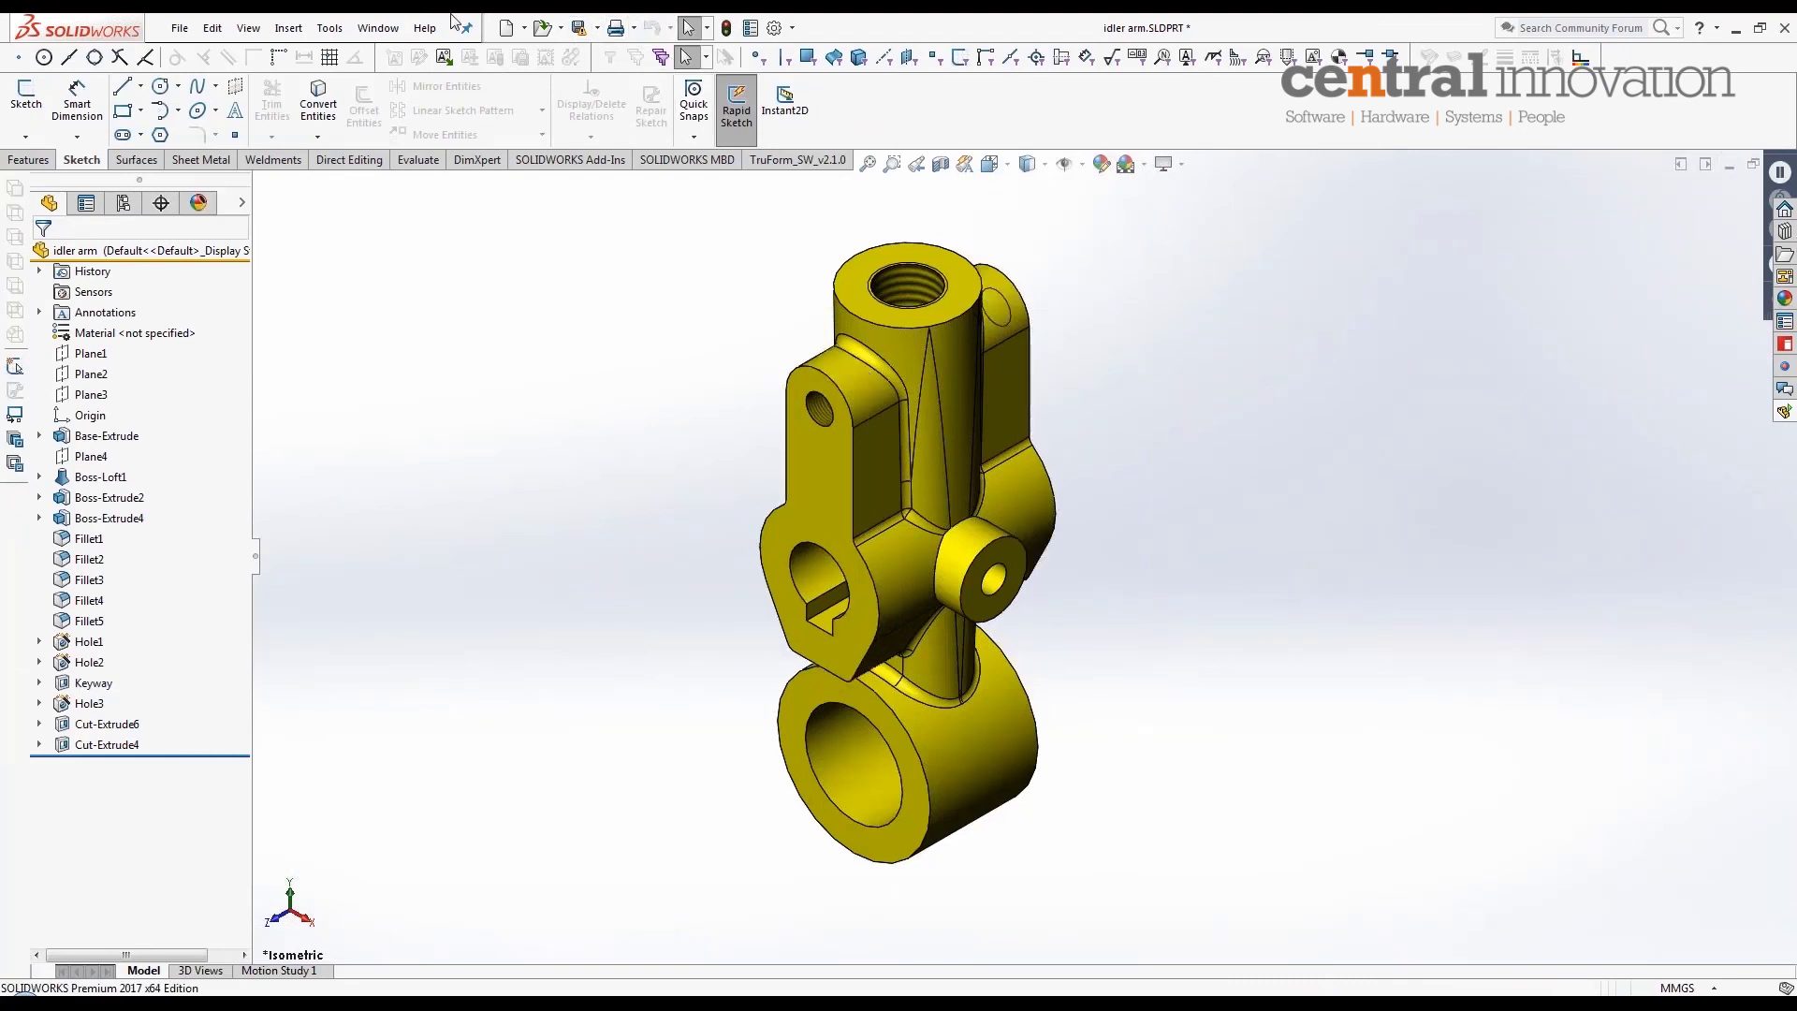
{"action": "left_click", "coordinate": [378, 27]}
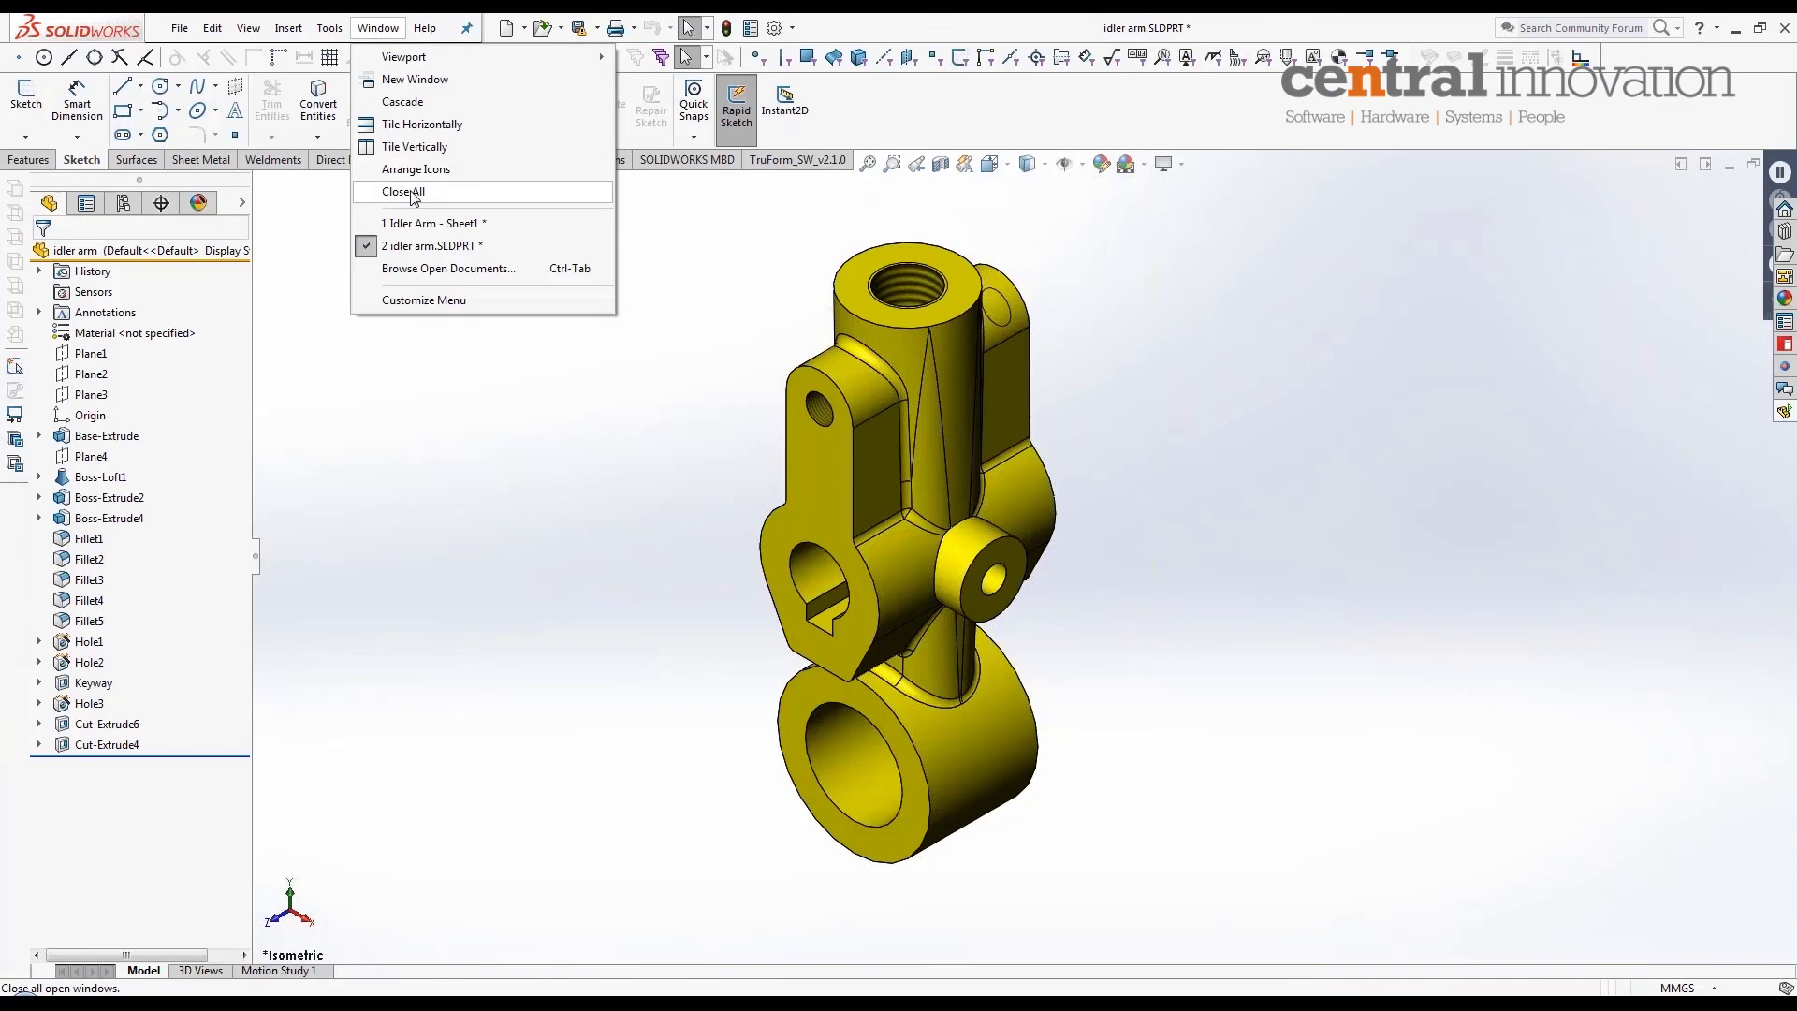
{"action": "left_click", "coordinate": [600, 246]}
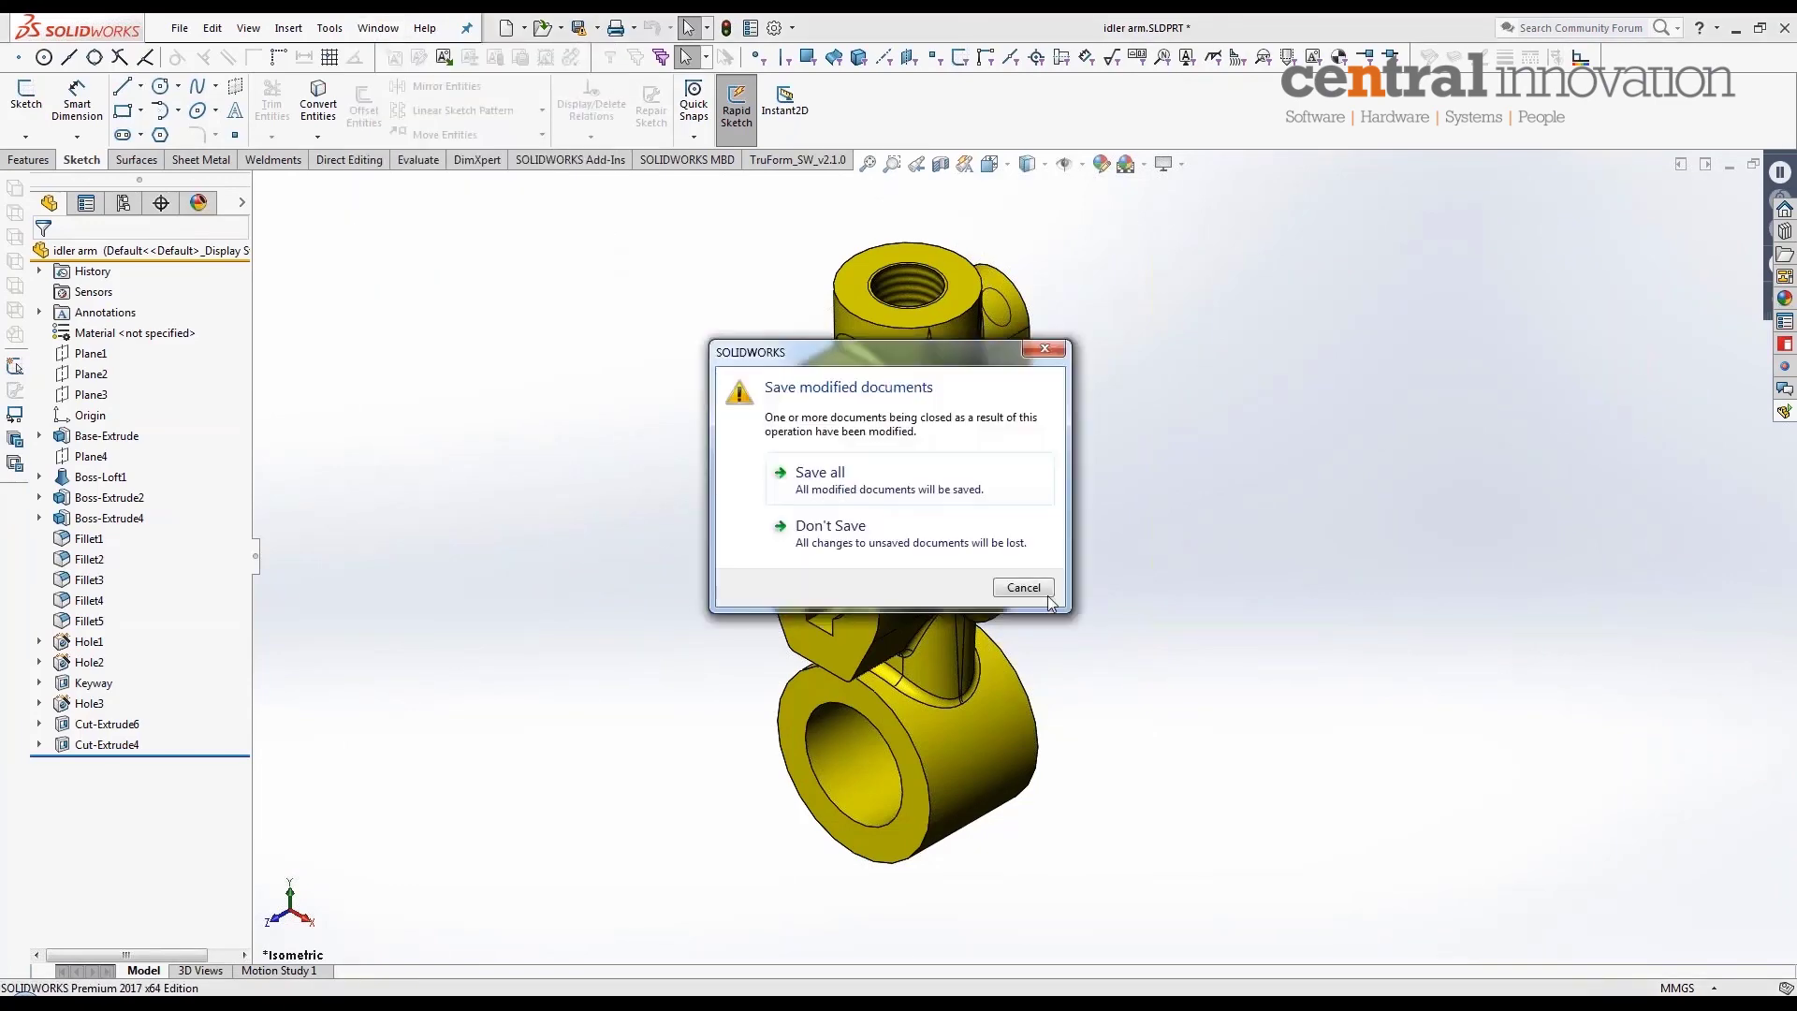
{"action": "left_click", "coordinate": [920, 545]}
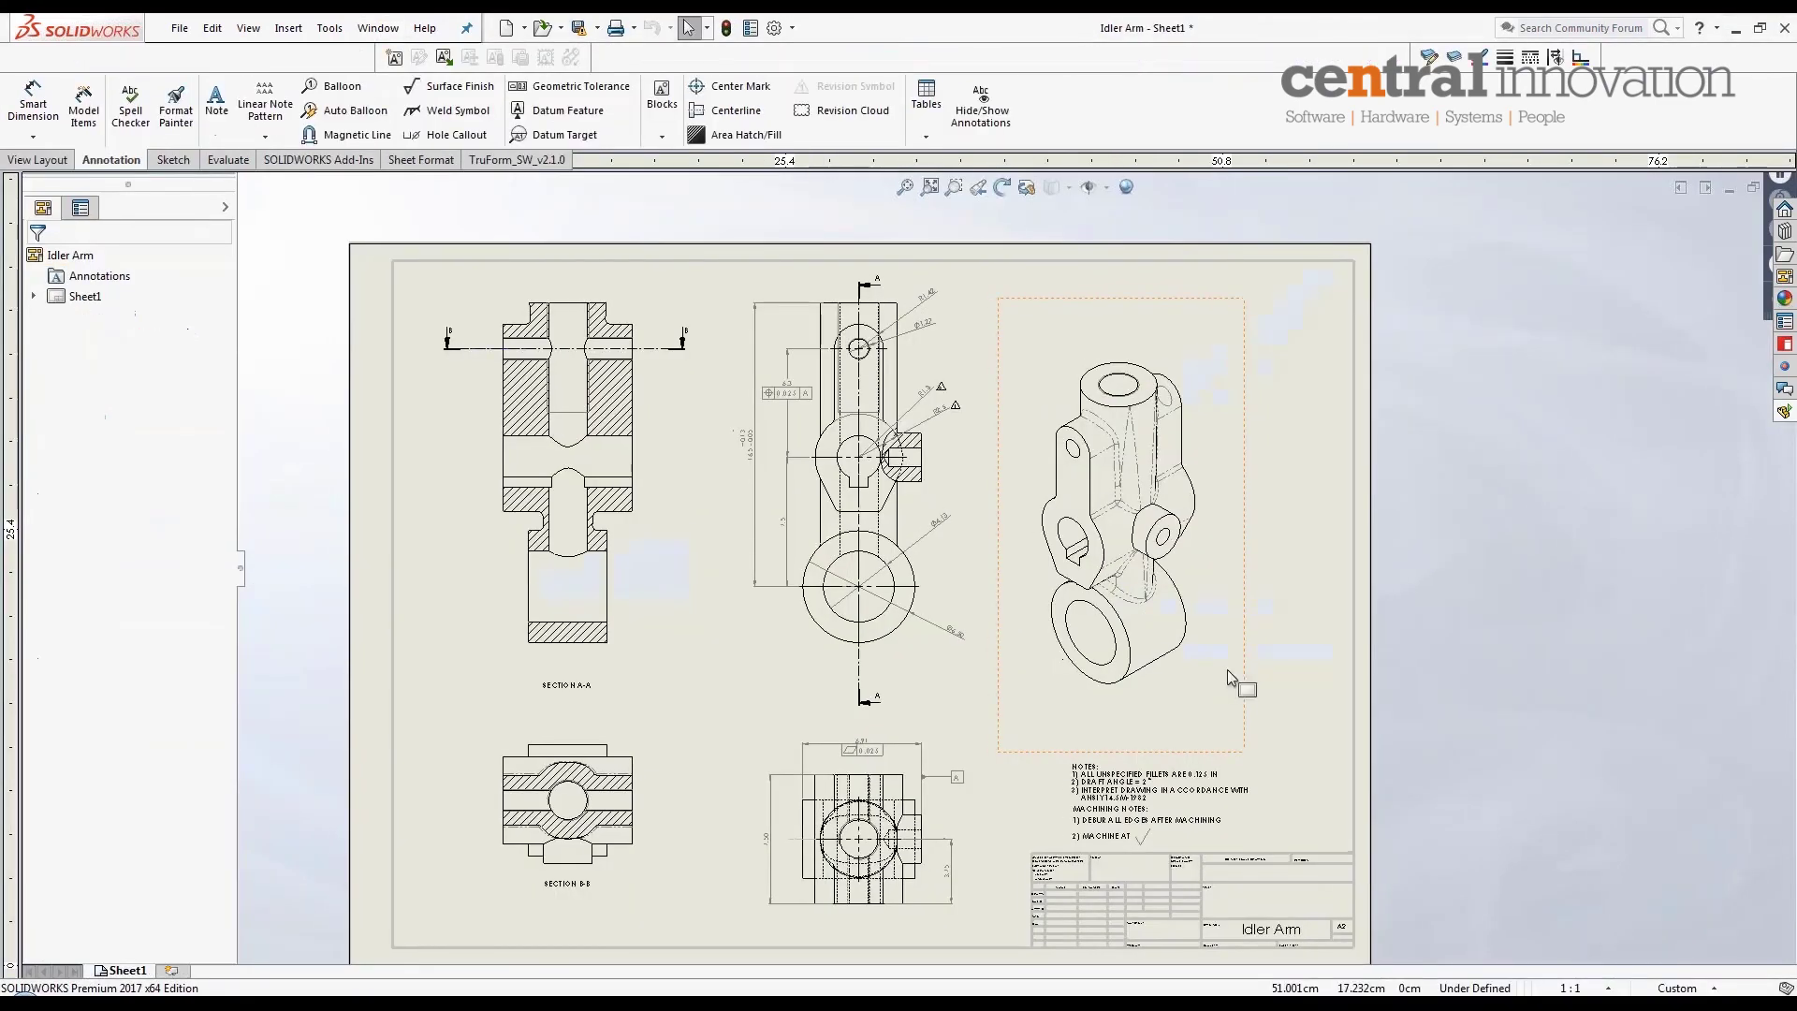
Step: Start a Save As of the Idler Arm drawing and include all referenced components
{"action": "key", "text": "f"}
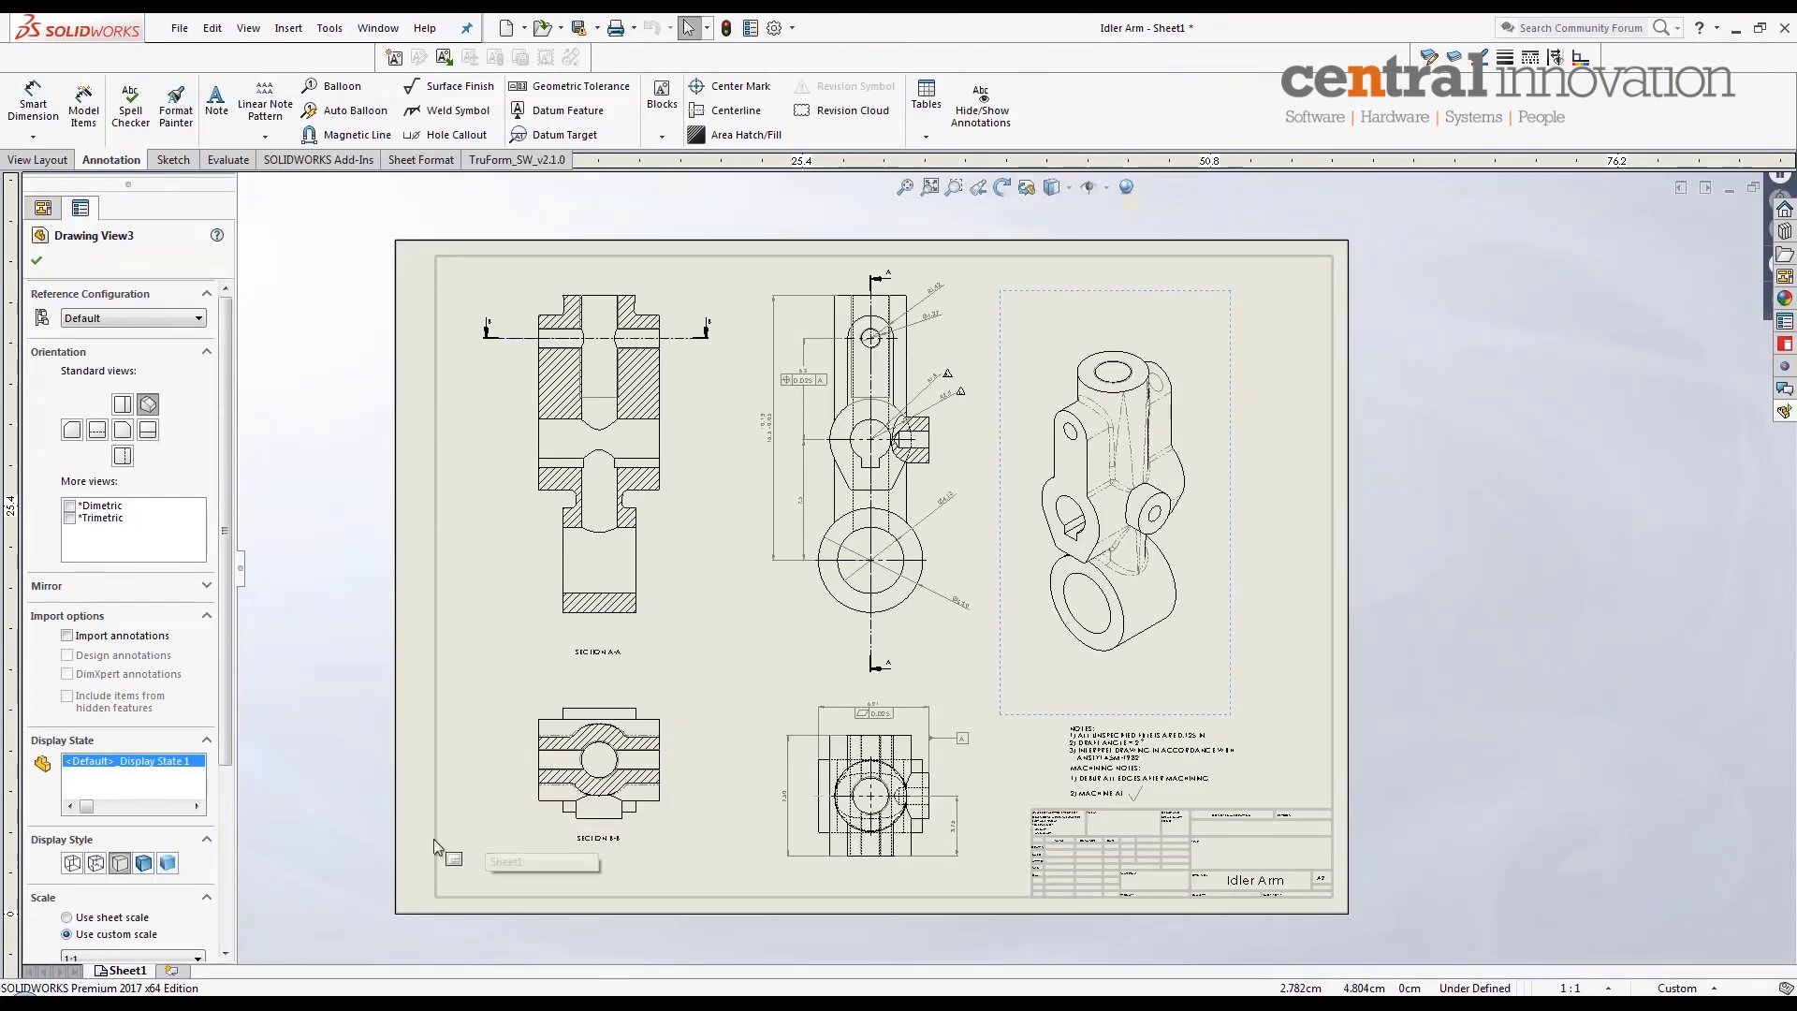
{"action": "key", "text": "Escape"}
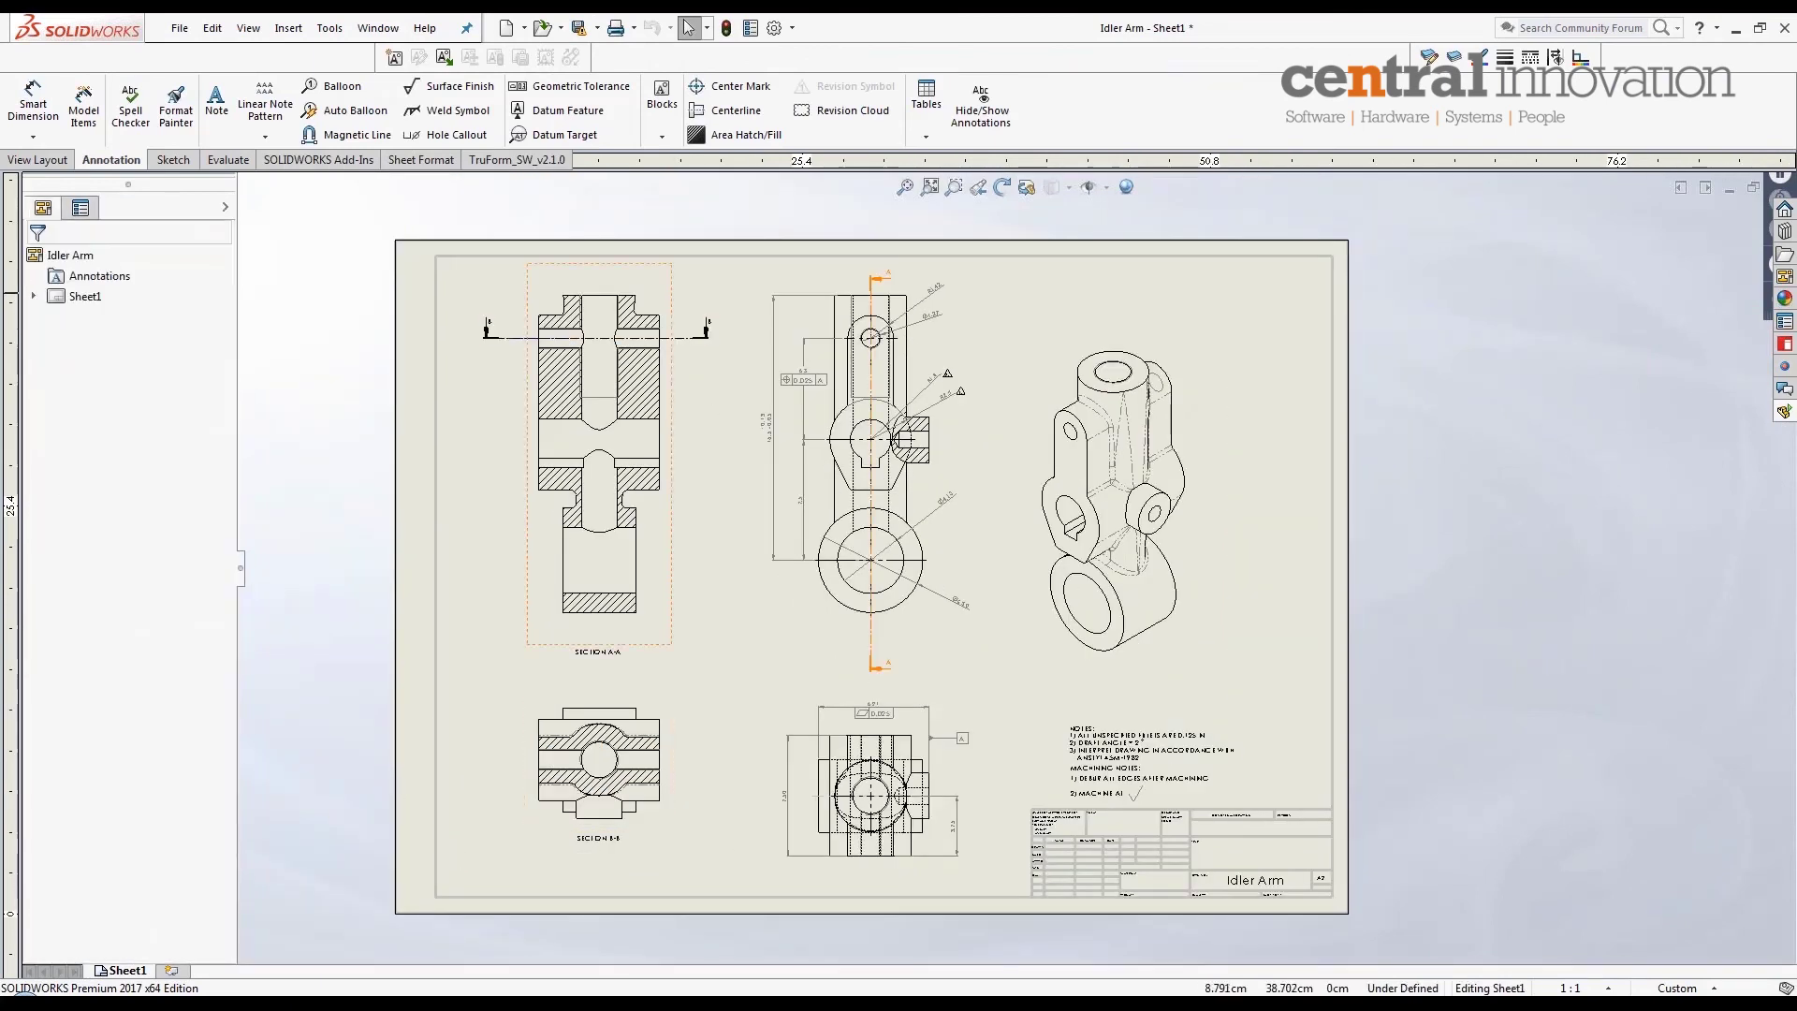
{"action": "left_click", "coordinate": [598, 29]}
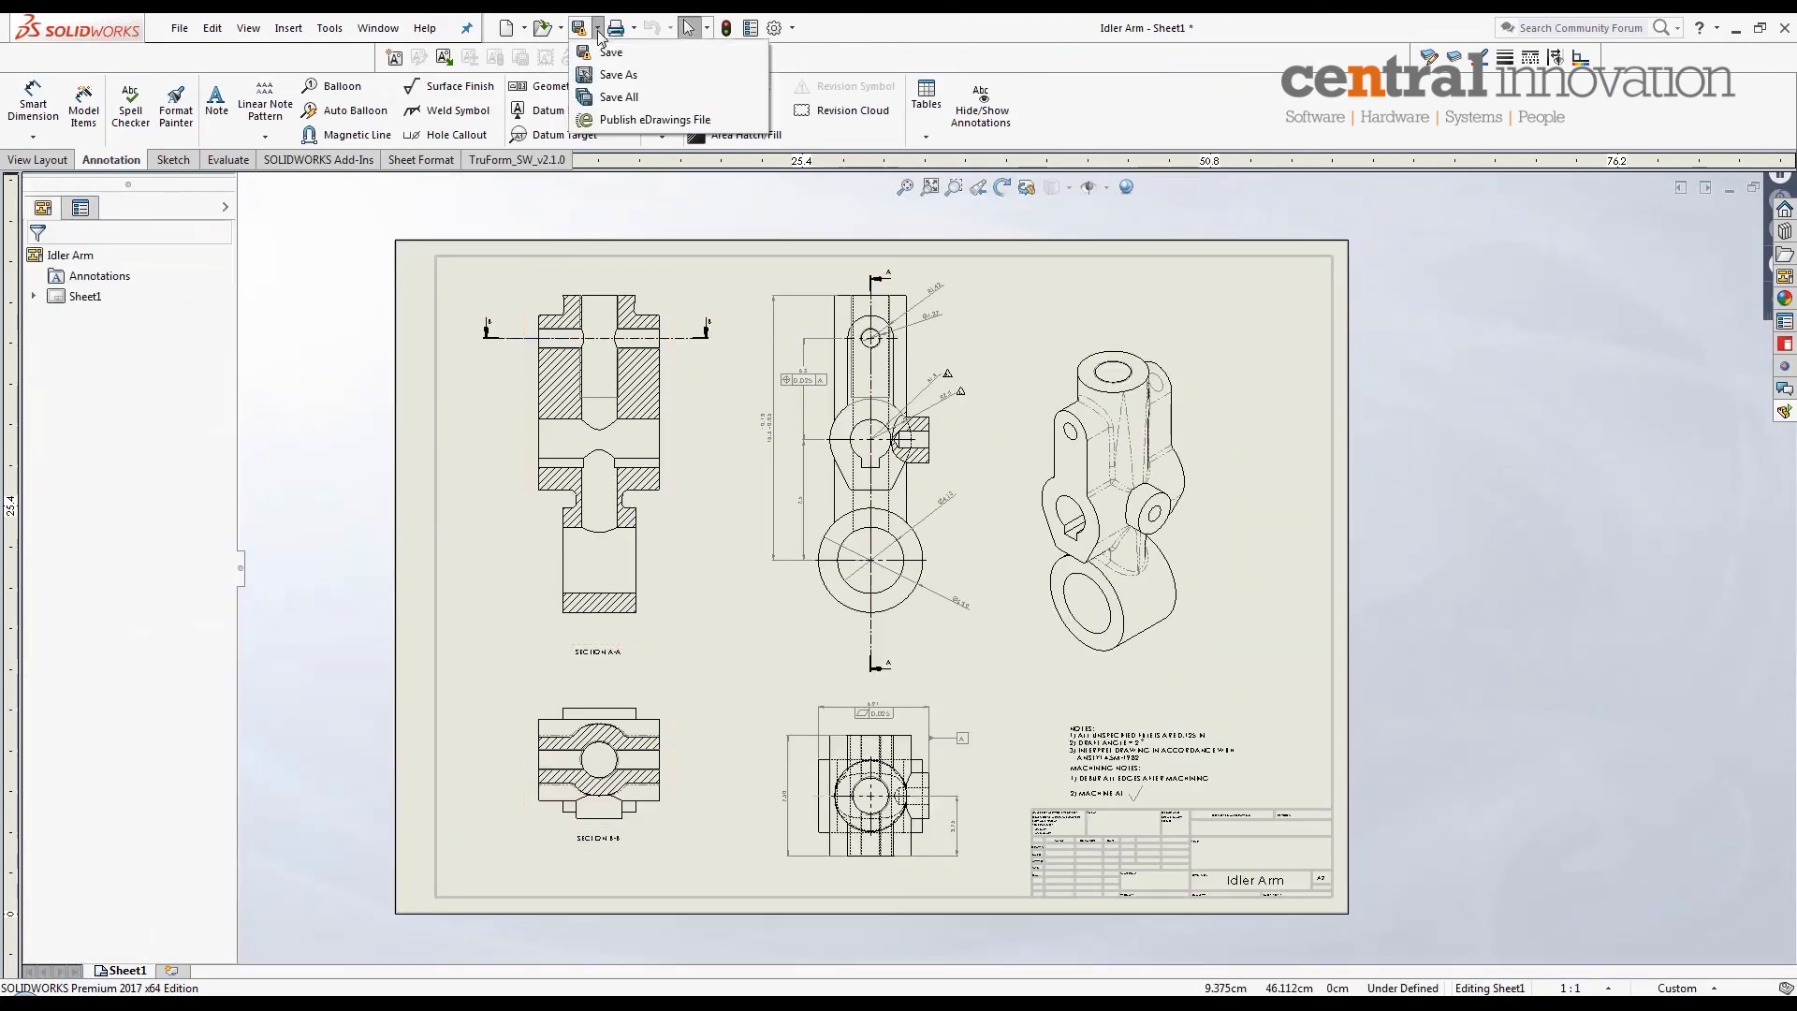
{"action": "left_click", "coordinate": [589, 81]}
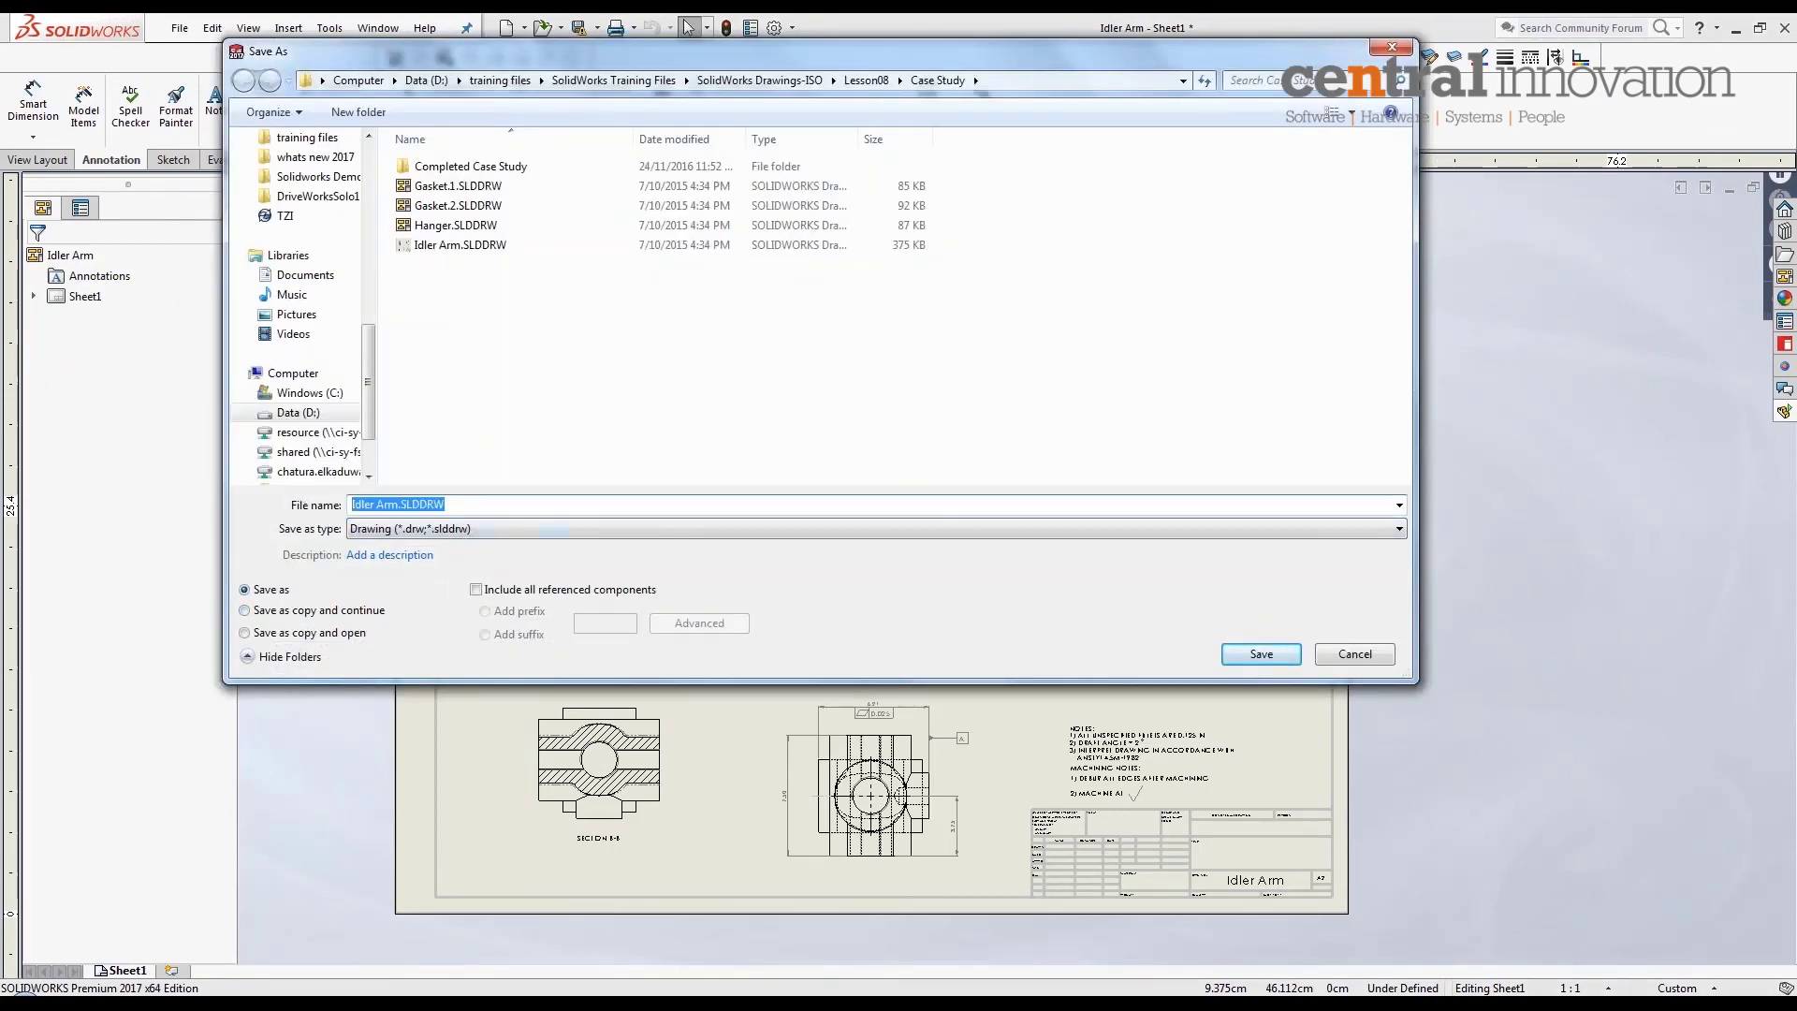
{"action": "left_click", "coordinate": [545, 505]}
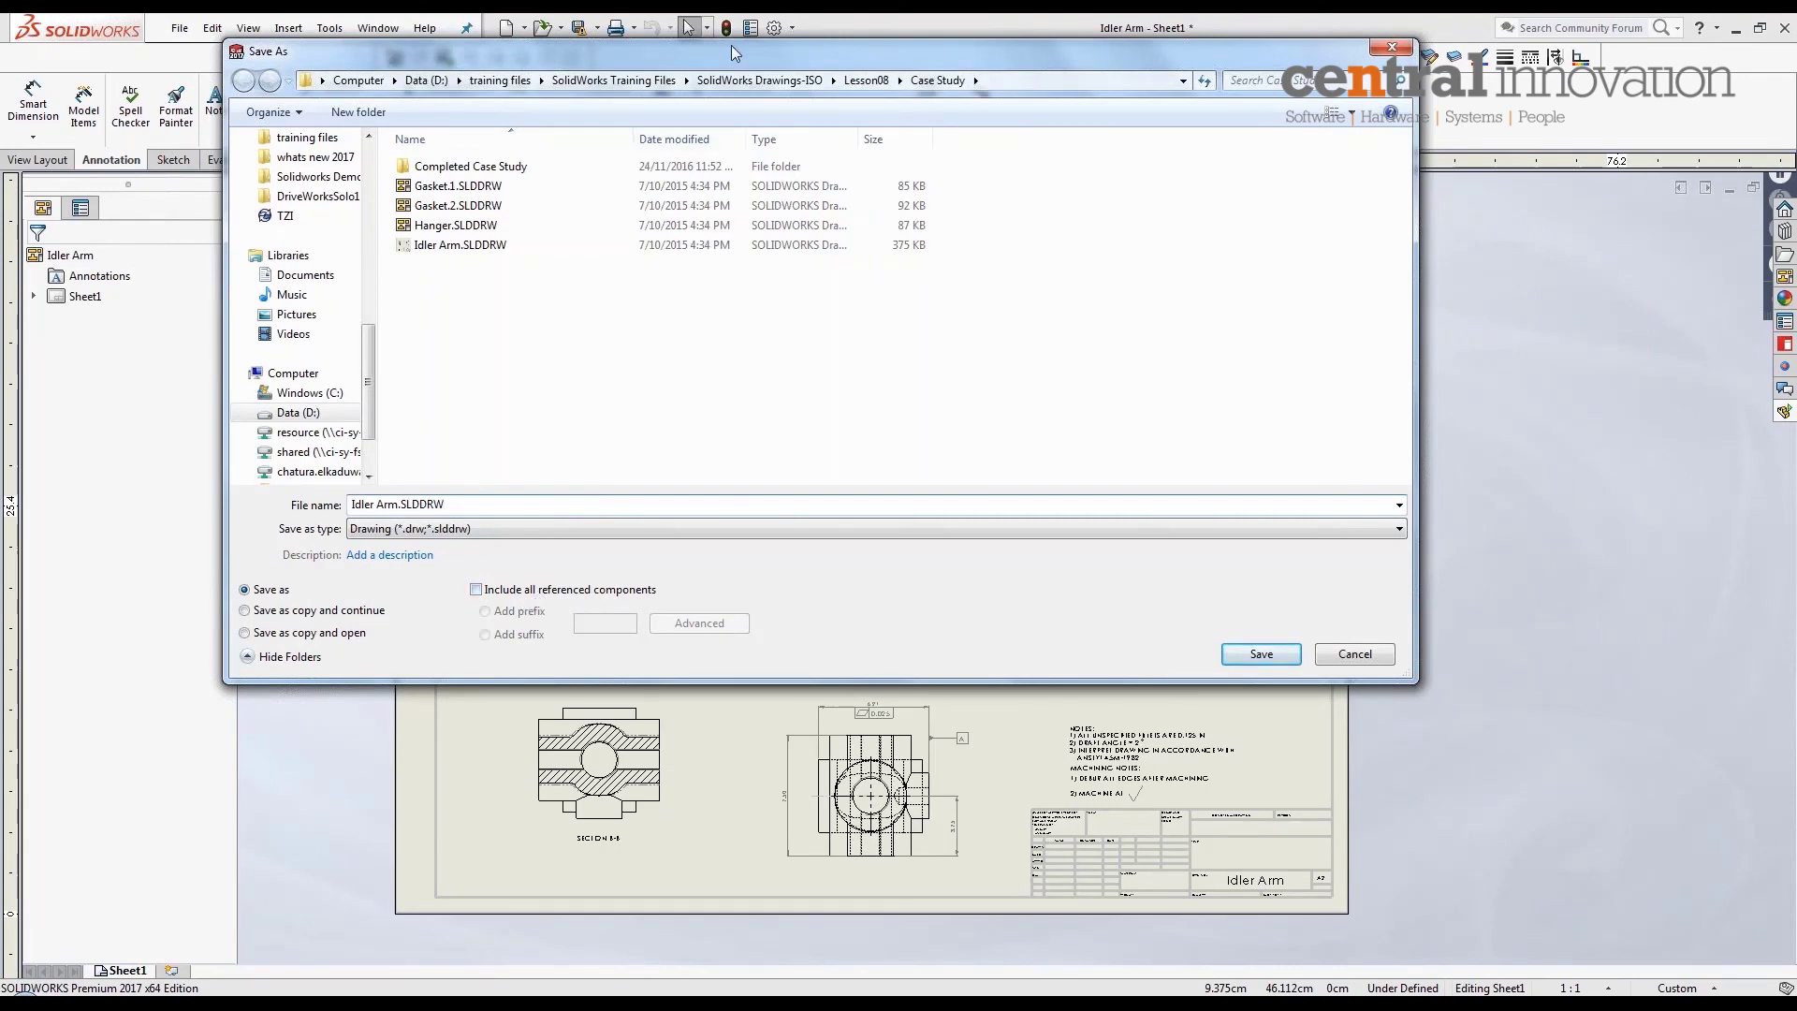
{"action": "left_click_drag", "start_coordinate": [732, 45], "coordinate": [903, 351]}
{"action": "mouse_move", "coordinate": [1041, 351]}
{"action": "left_mouse_down"}
{"action": "mouse_move", "coordinate": [1035, 378]}
{"action": "mouse_move", "coordinate": [1048, 318]}
{"action": "mouse_move", "coordinate": [980, 534]}
{"action": "mouse_move", "coordinate": [907, 554]}
{"action": "left_mouse_up"}
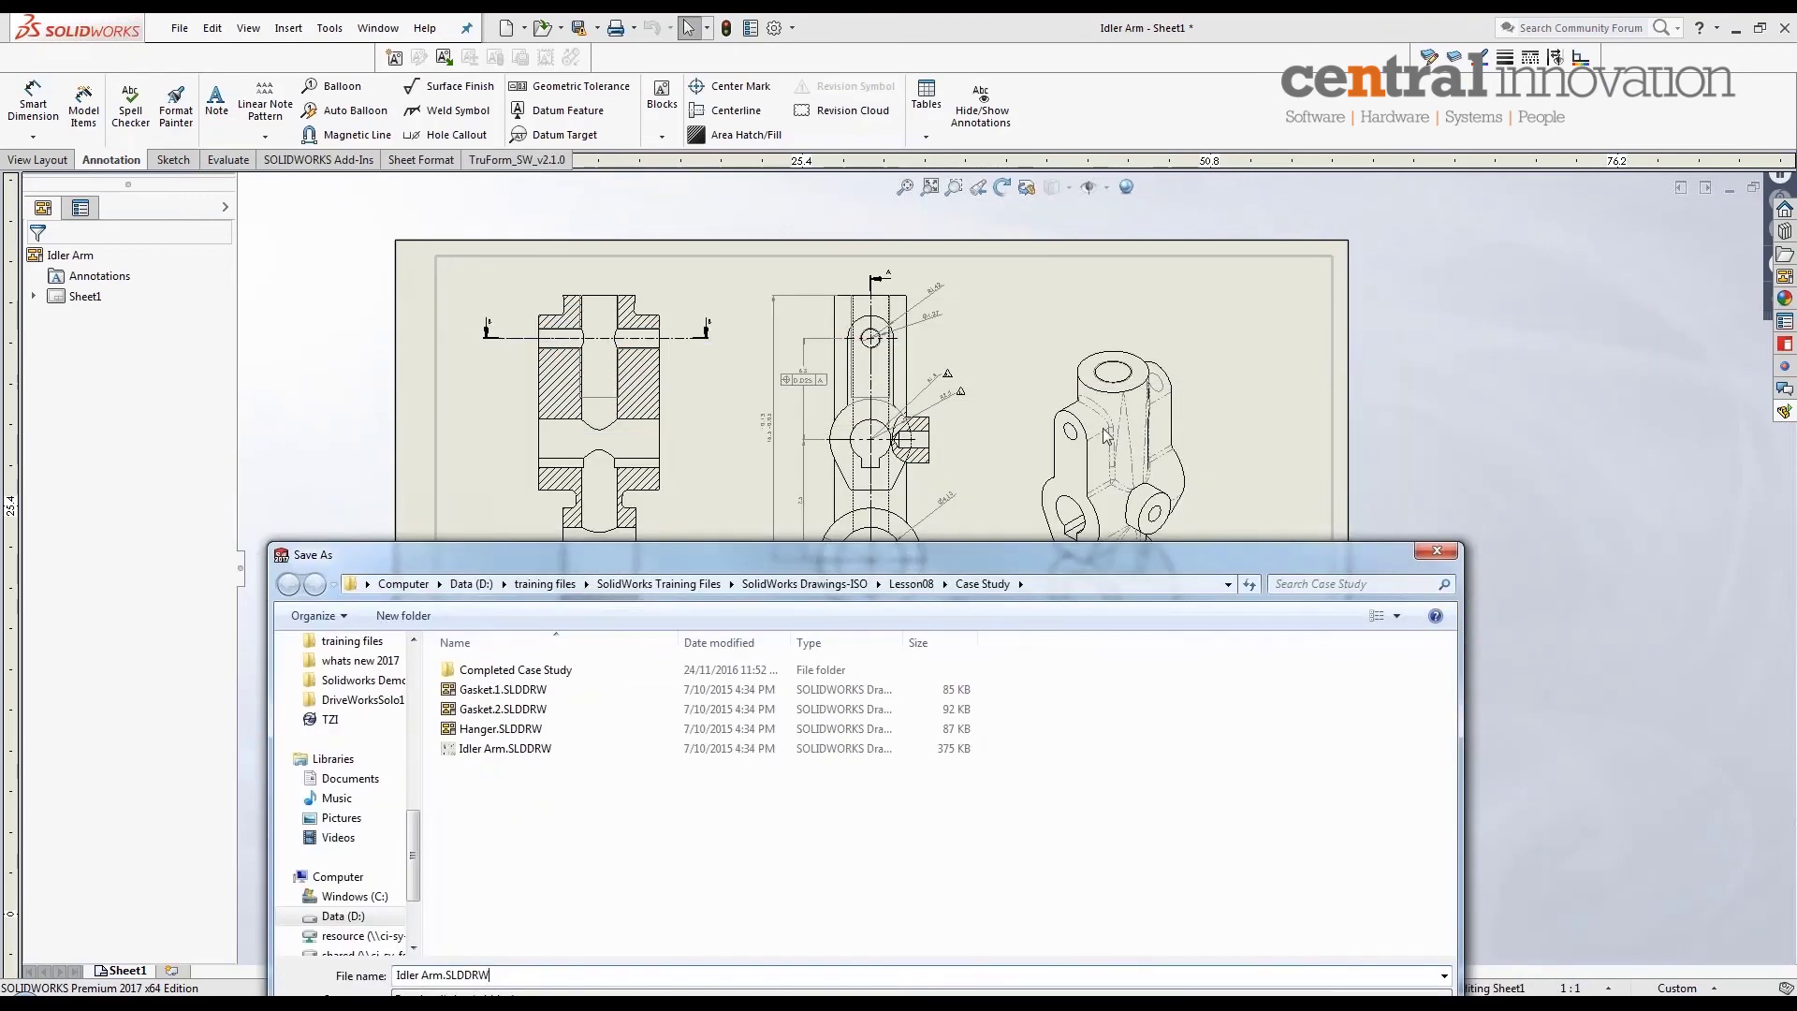
{"action": "left_click_drag", "start_coordinate": [959, 560], "coordinate": [1037, 270]}
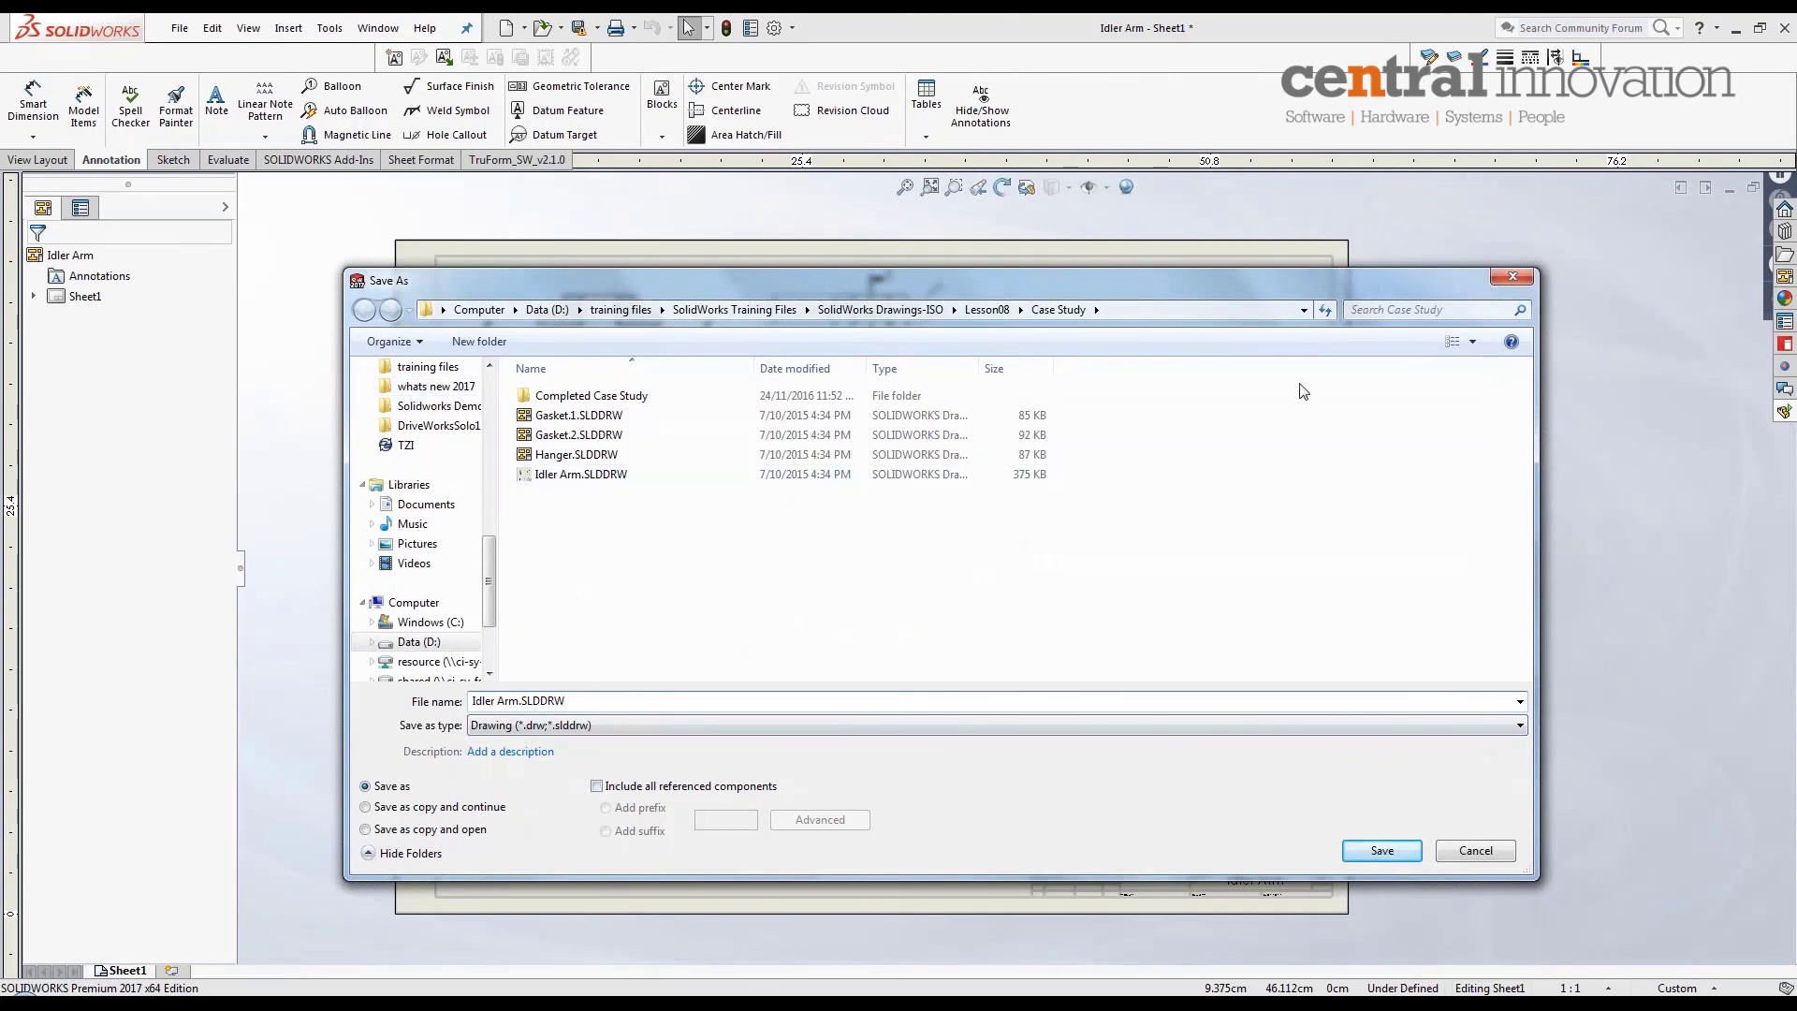
{"action": "left_click", "coordinate": [624, 795]}
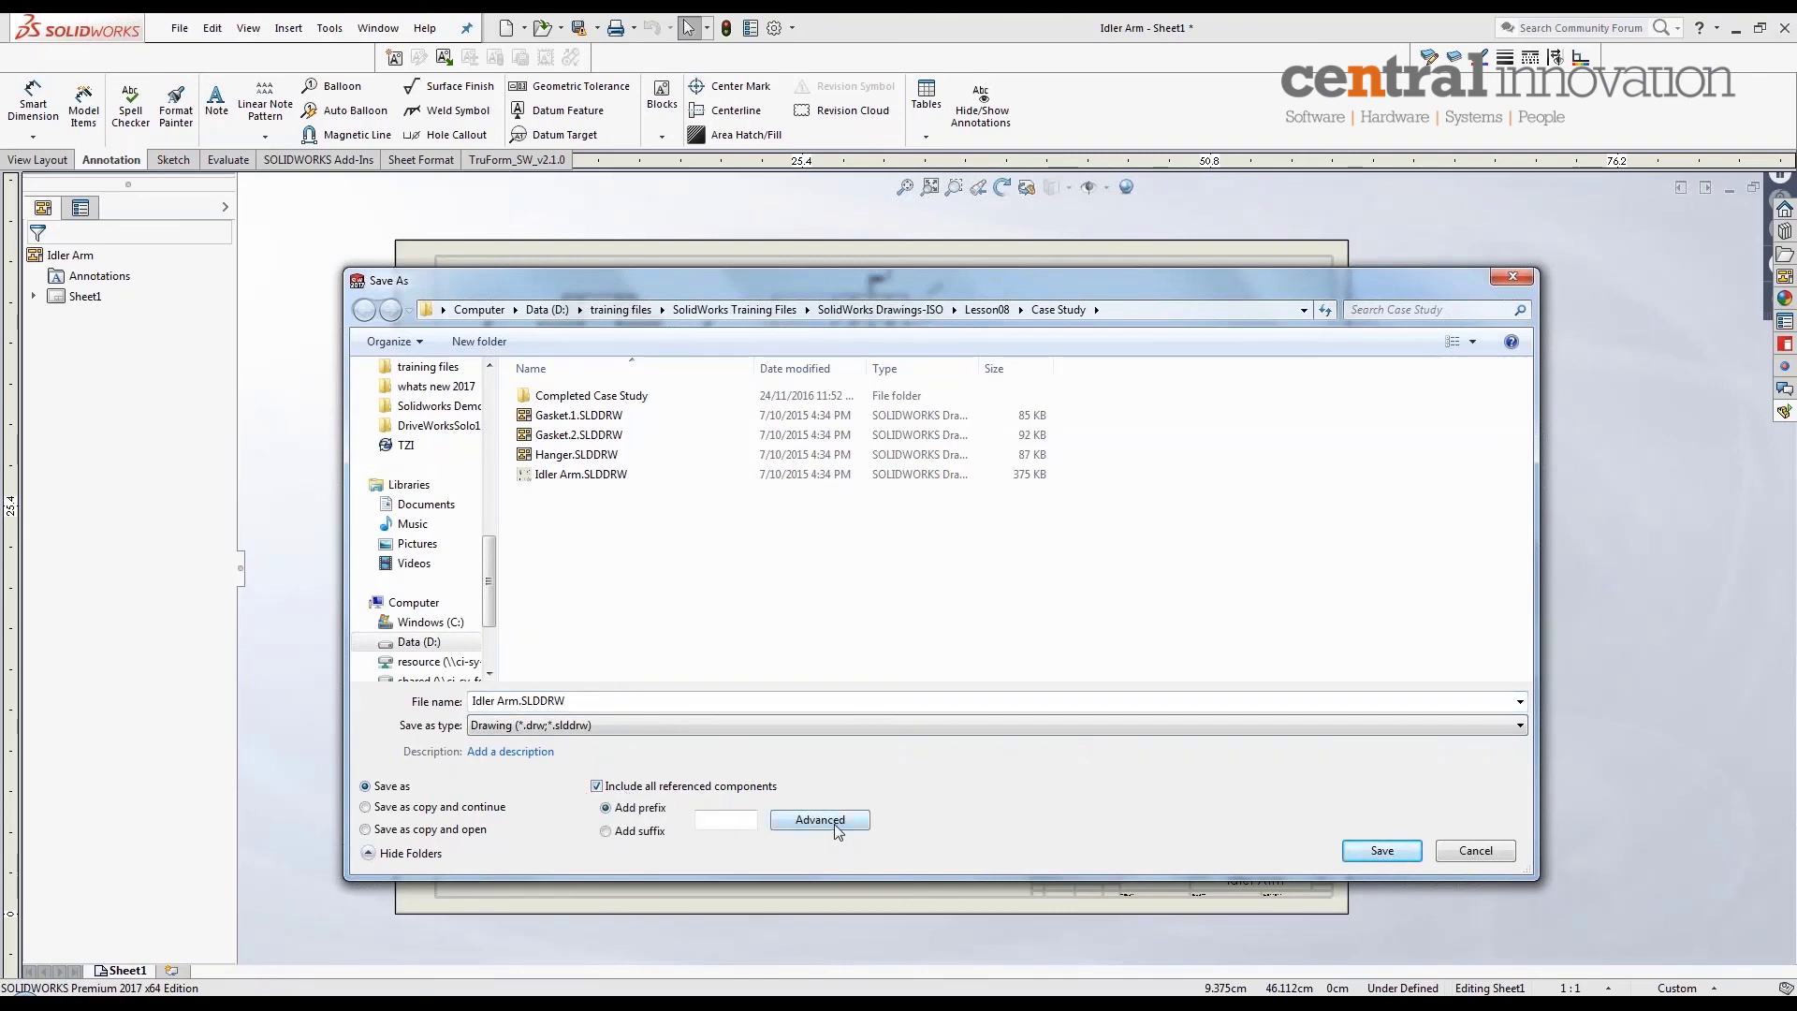
Step: In the advanced reference options, append the suffix _new to both the drawing and part names and save all files
{"action": "left_click", "coordinate": [820, 820]}
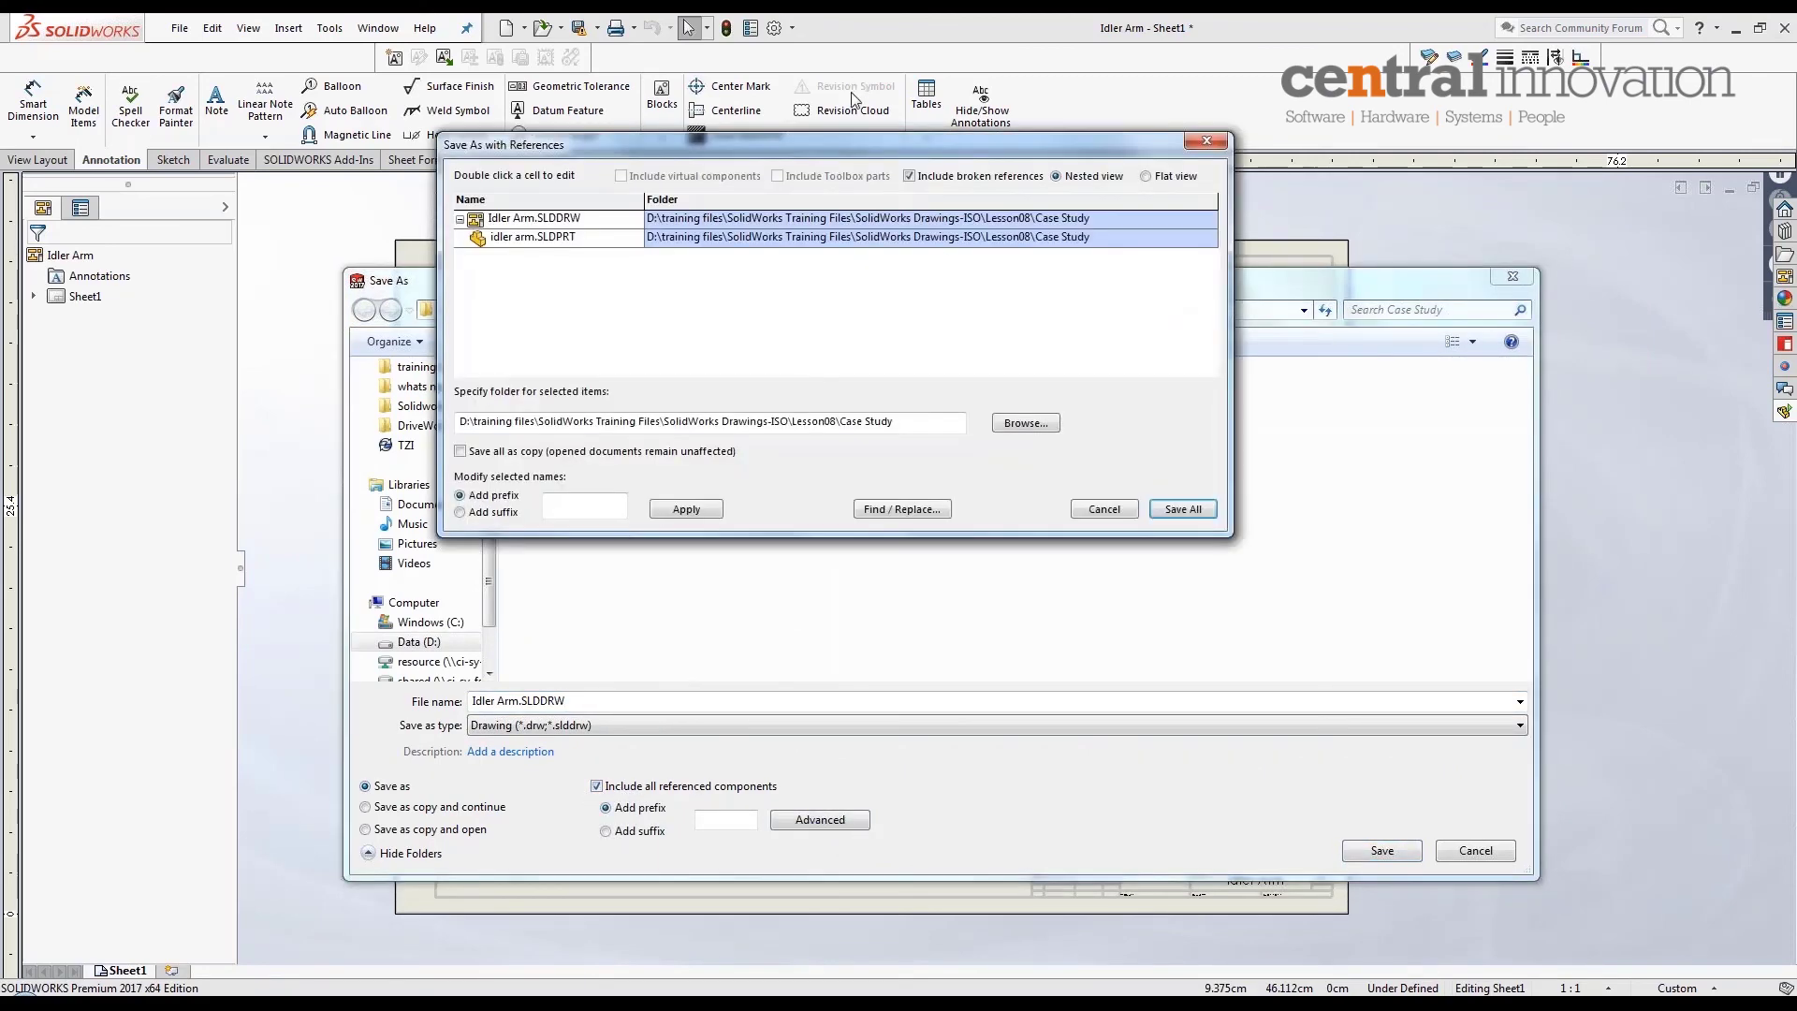
{"action": "left_click_drag", "start_coordinate": [880, 149], "coordinate": [984, 200]}
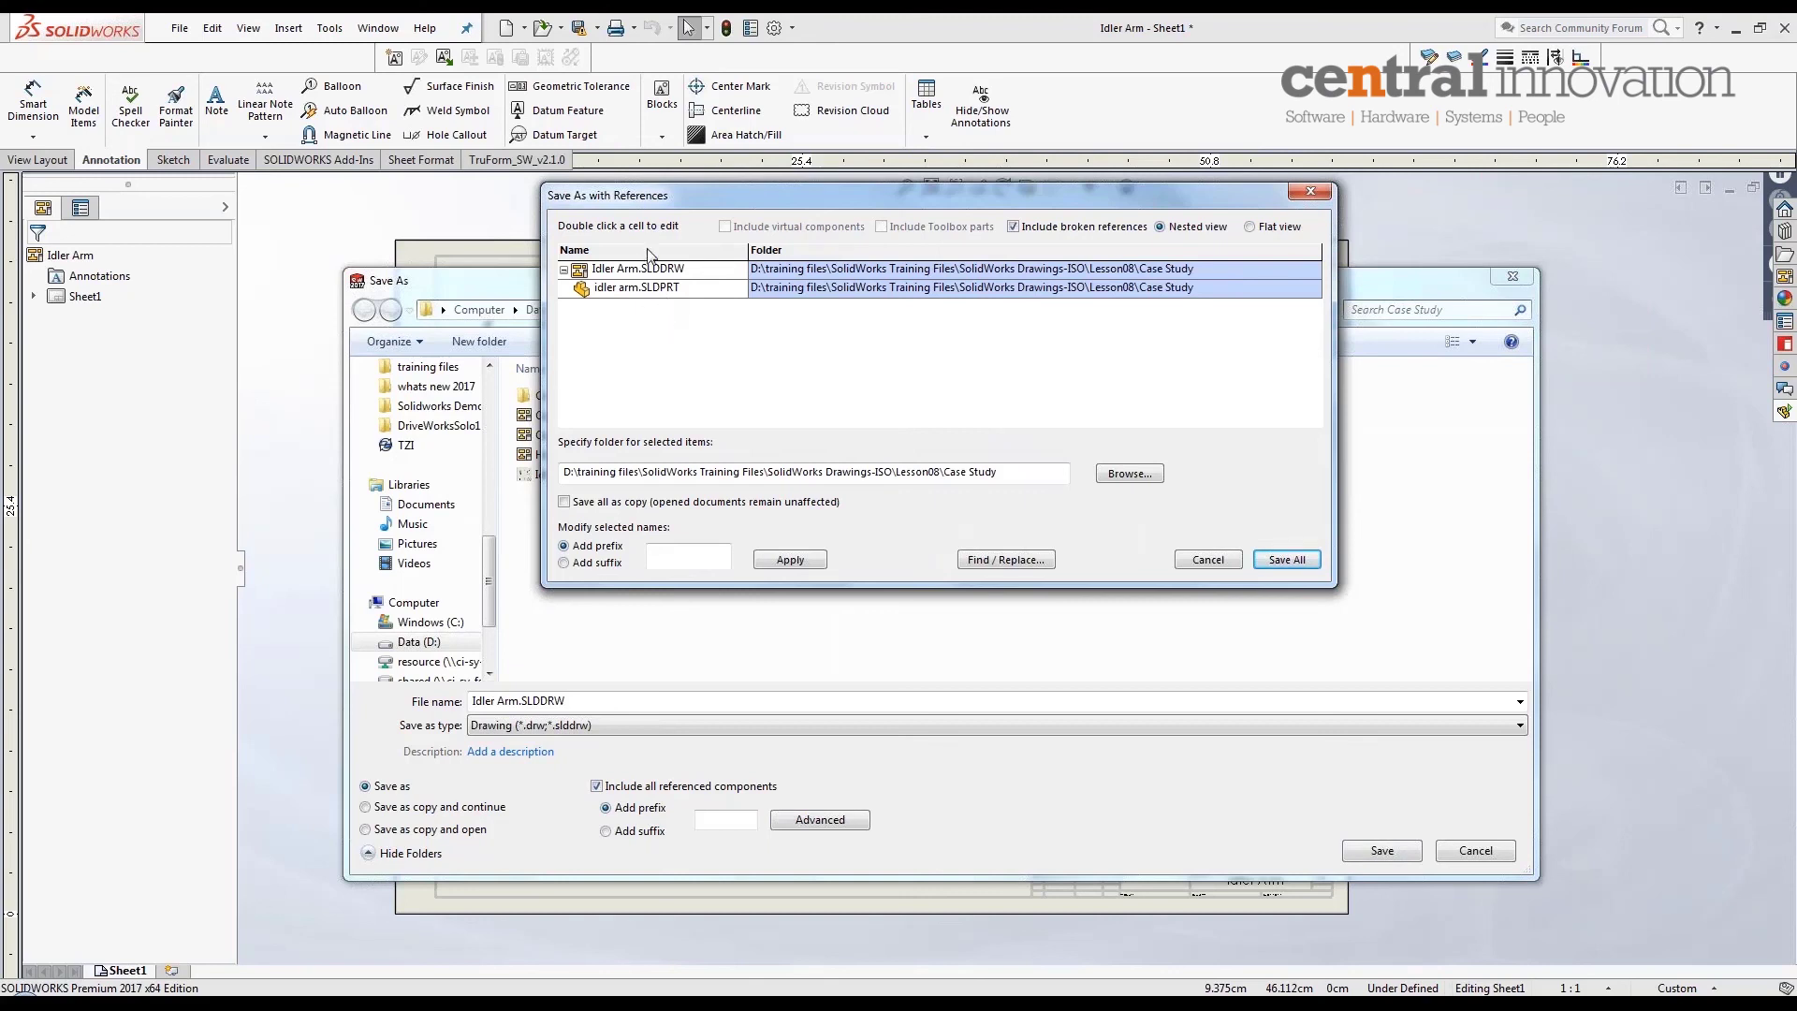
{"action": "left_click", "coordinate": [609, 292]}
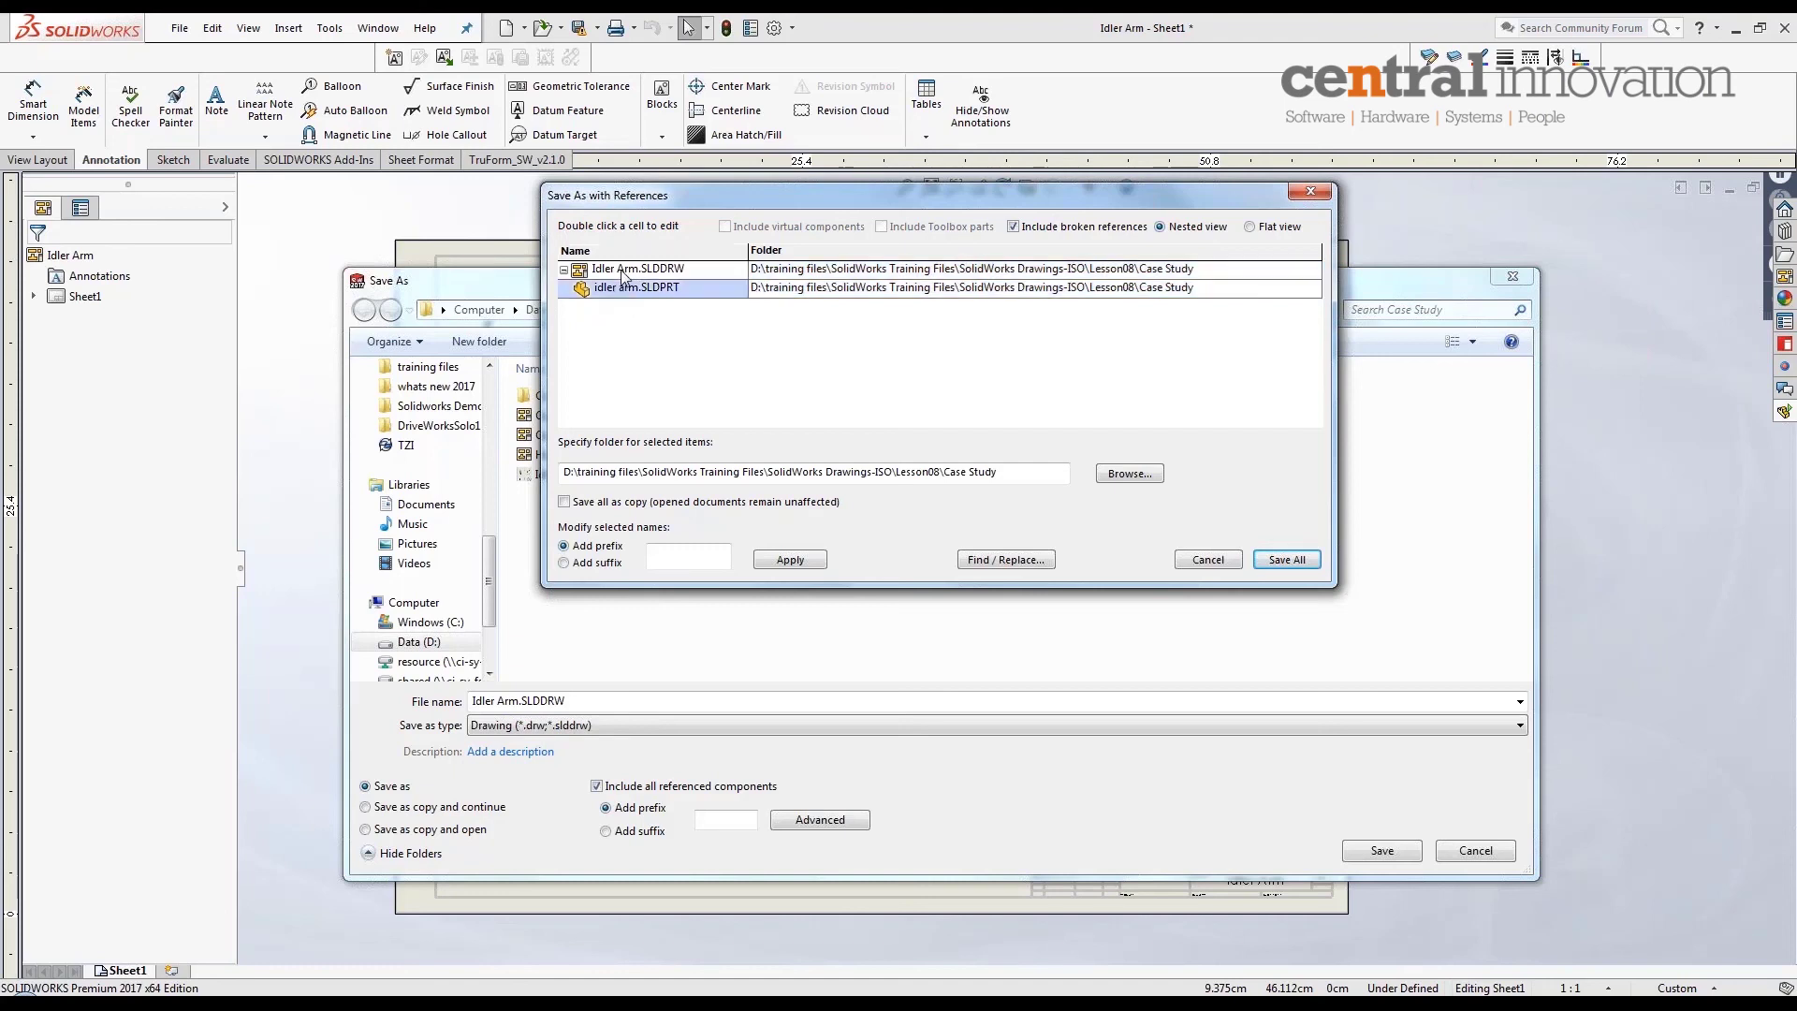
{"action": "key", "text": "Up"}
{"action": "left_click", "coordinate": [626, 292], "text": "shift"}
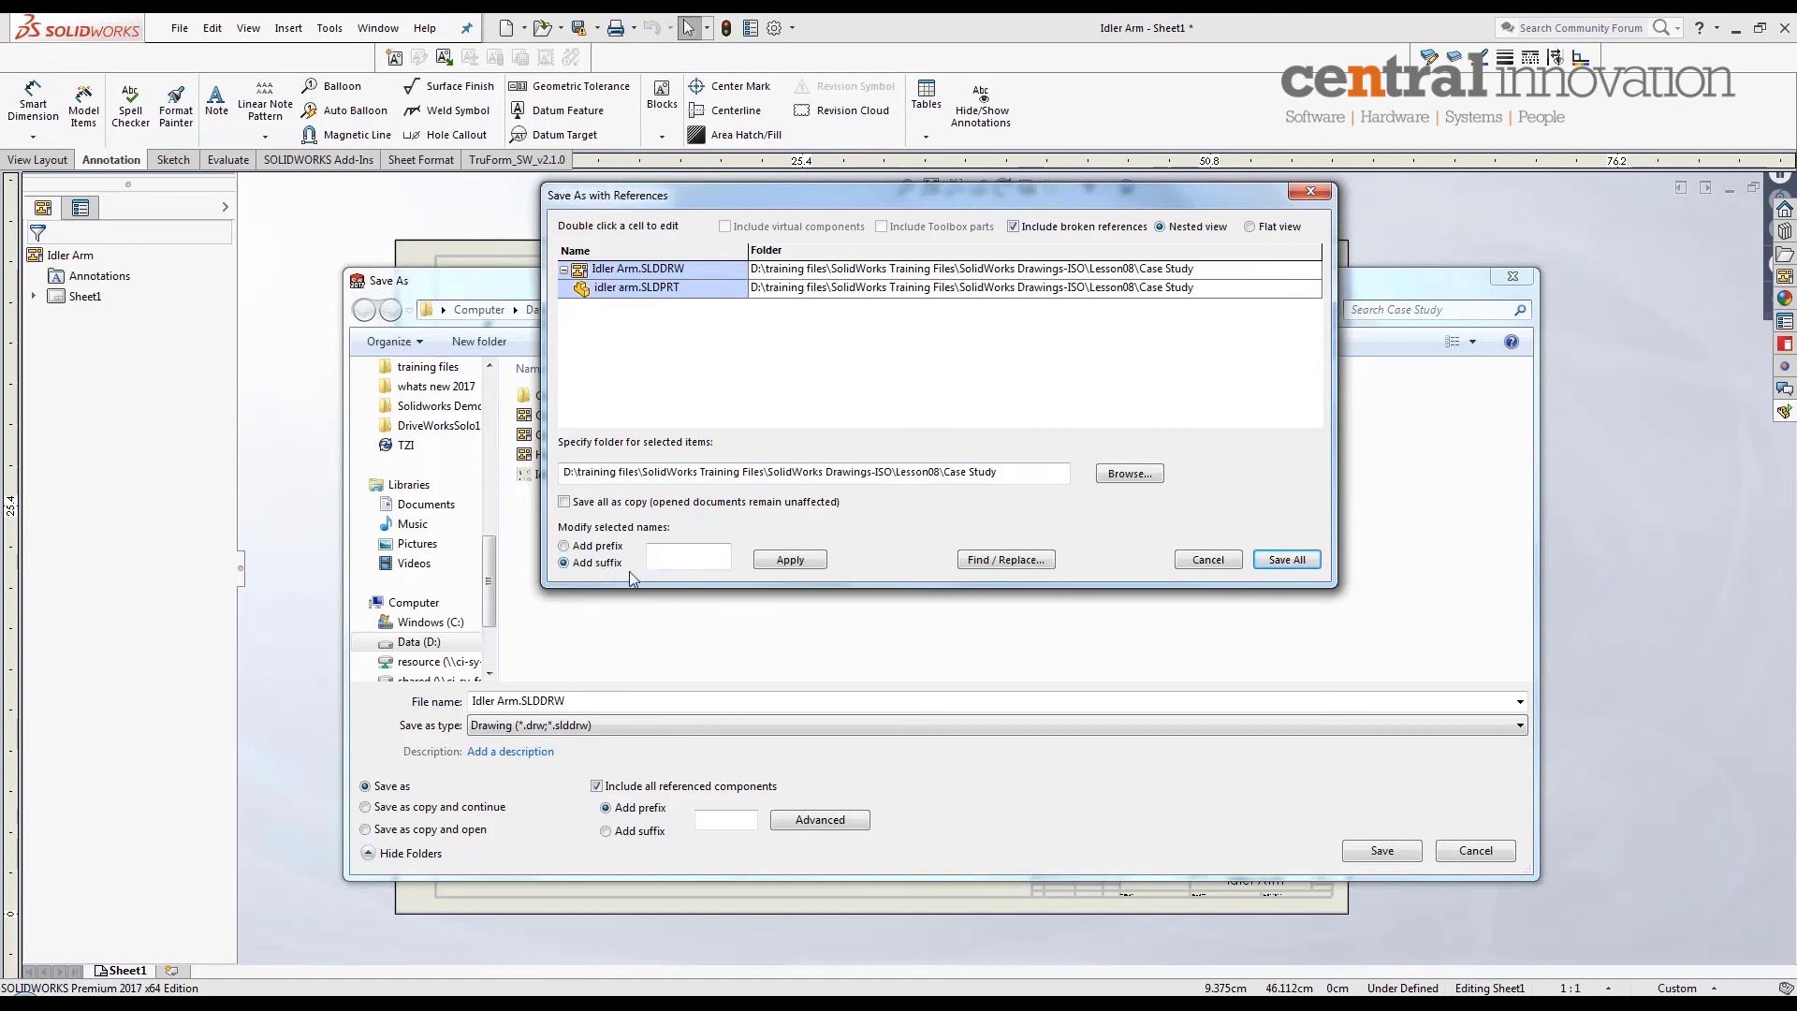
{"action": "left_click", "coordinate": [680, 564]}
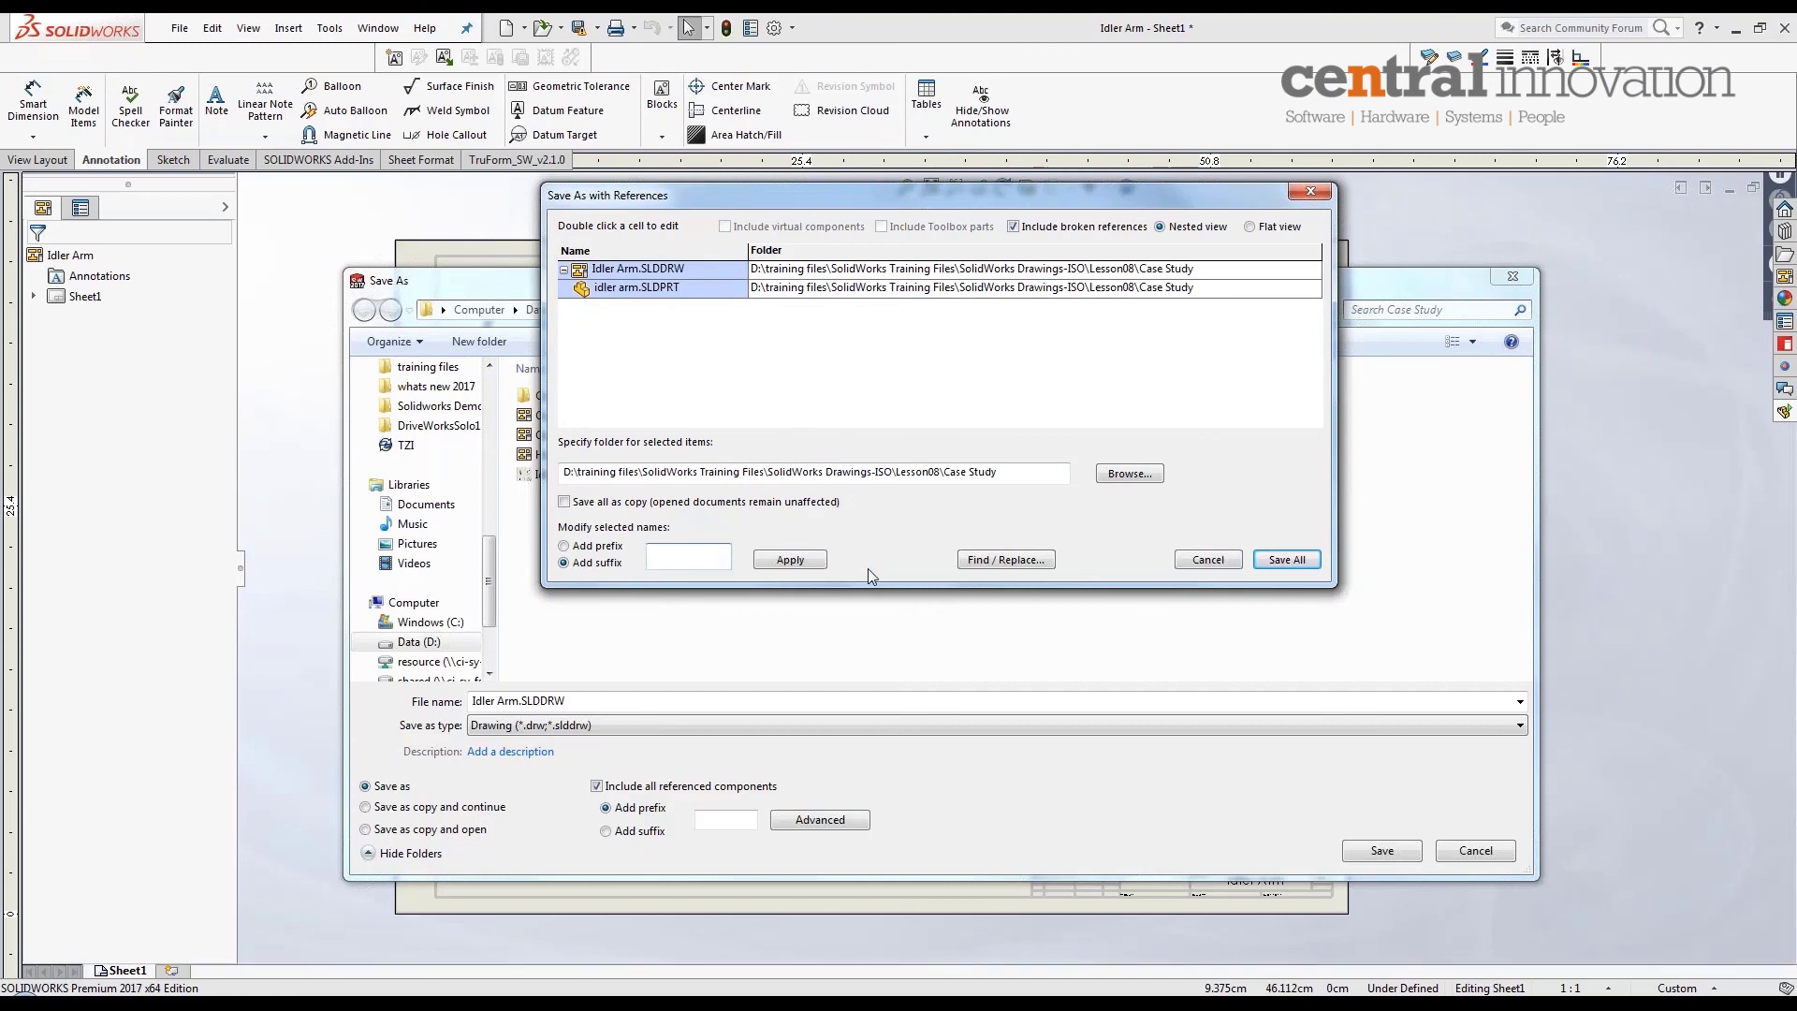
{"action": "type", "text": "-"}
{"action": "left_click", "coordinate": [817, 566]}
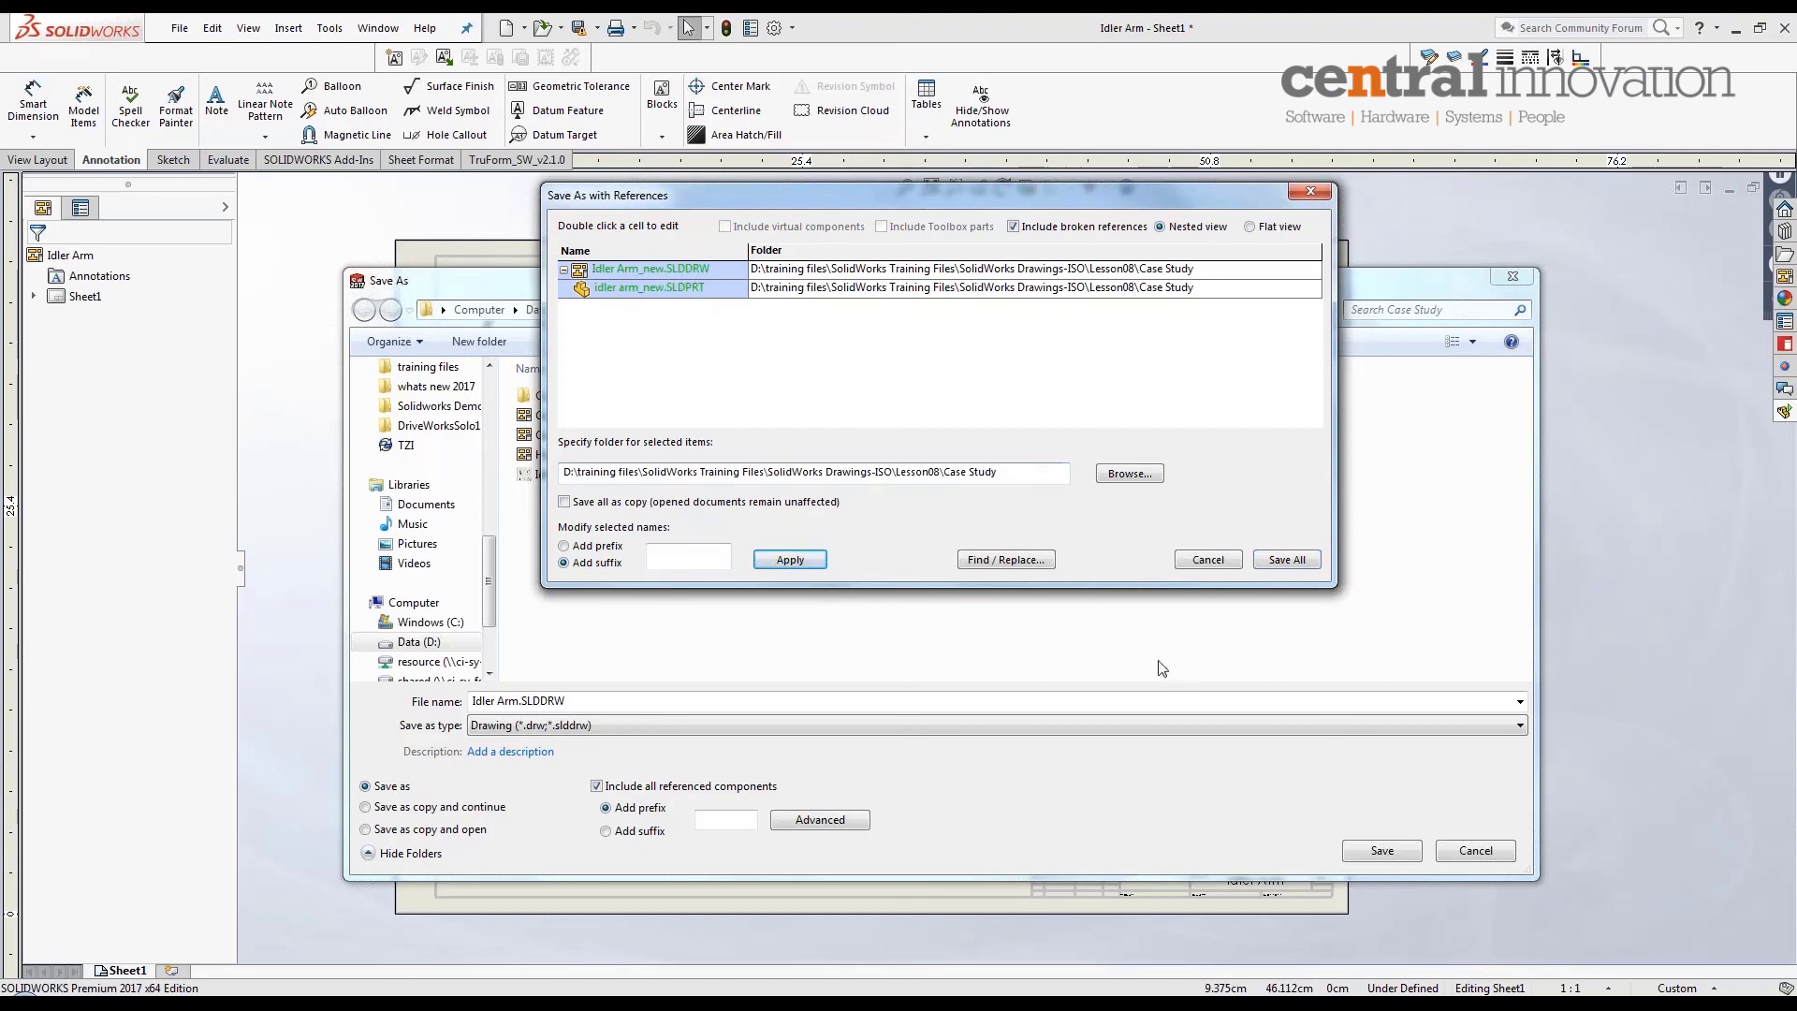
{"action": "left_click", "coordinate": [1274, 561]}
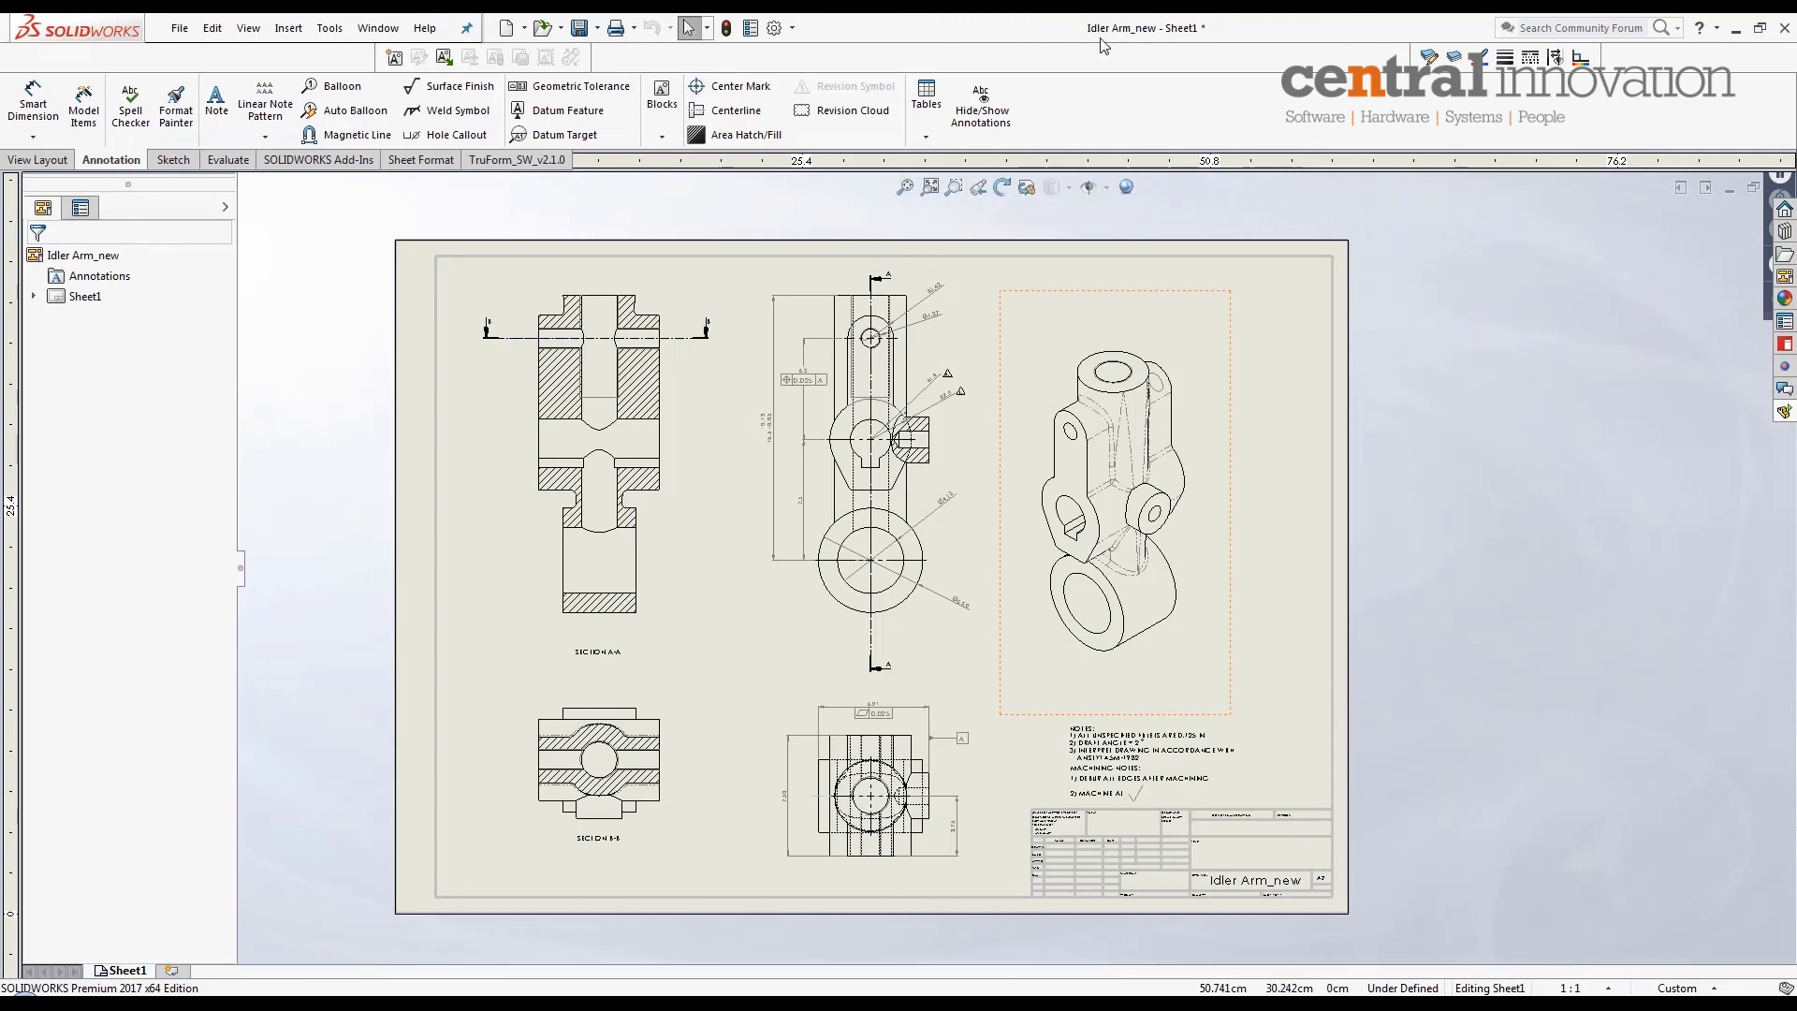
Step: Check the isometric view's properties for the name and path of the part document it references, and close them
{"action": "right_click", "coordinate": [1122, 339]}
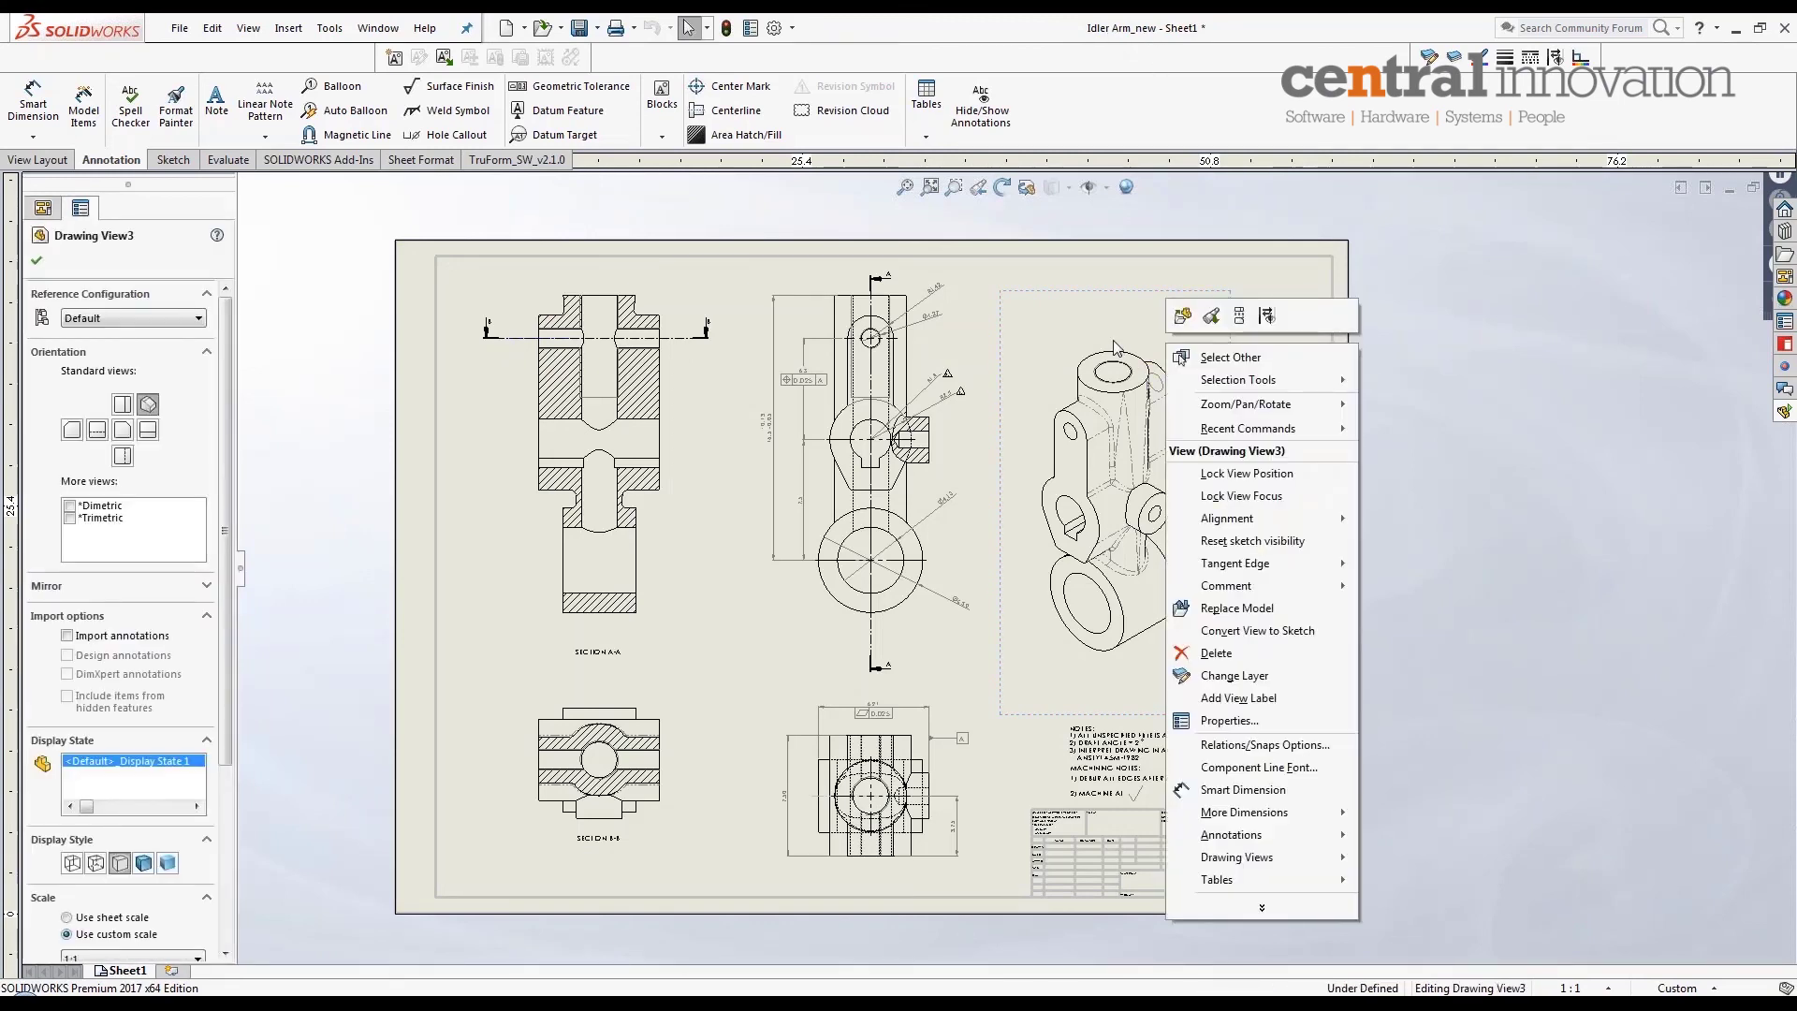
{"action": "left_click", "coordinate": [1221, 723]}
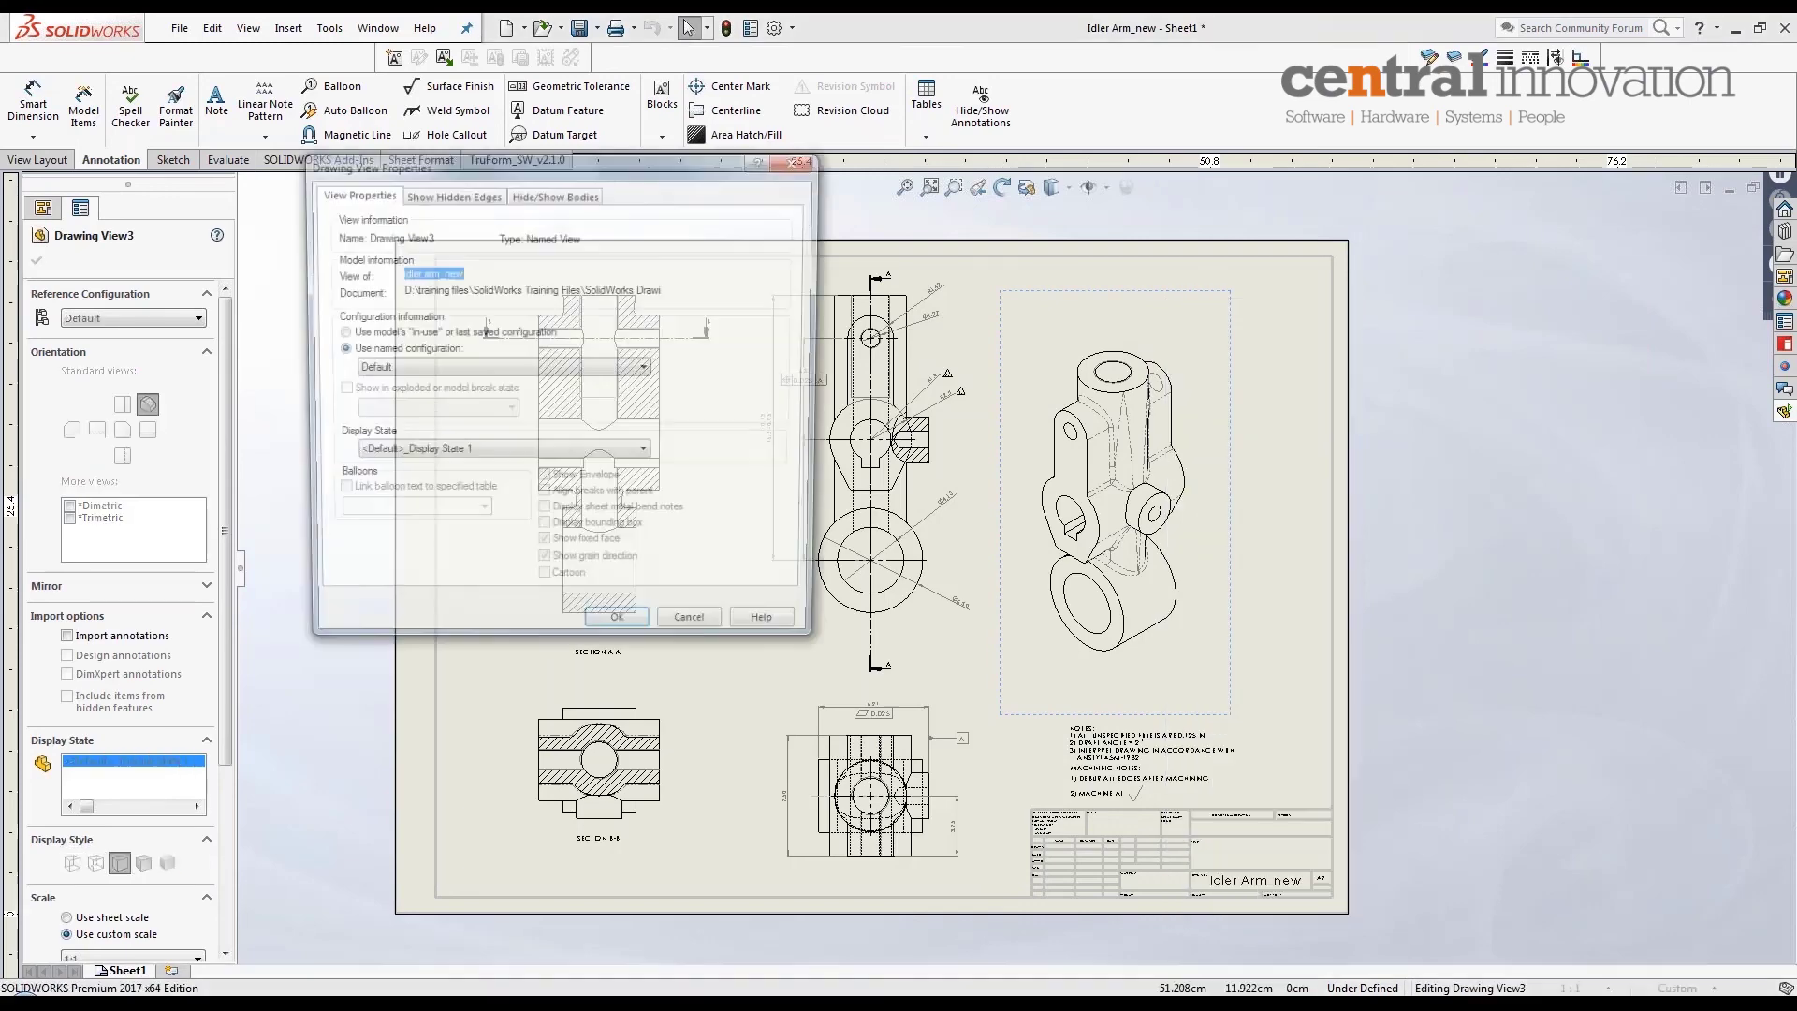
{"action": "mouse_move", "coordinate": [401, 290]}
{"action": "left_mouse_down"}
{"action": "mouse_move", "coordinate": [654, 289]}
{"action": "mouse_move", "coordinate": [742, 312]}
{"action": "left_mouse_up"}
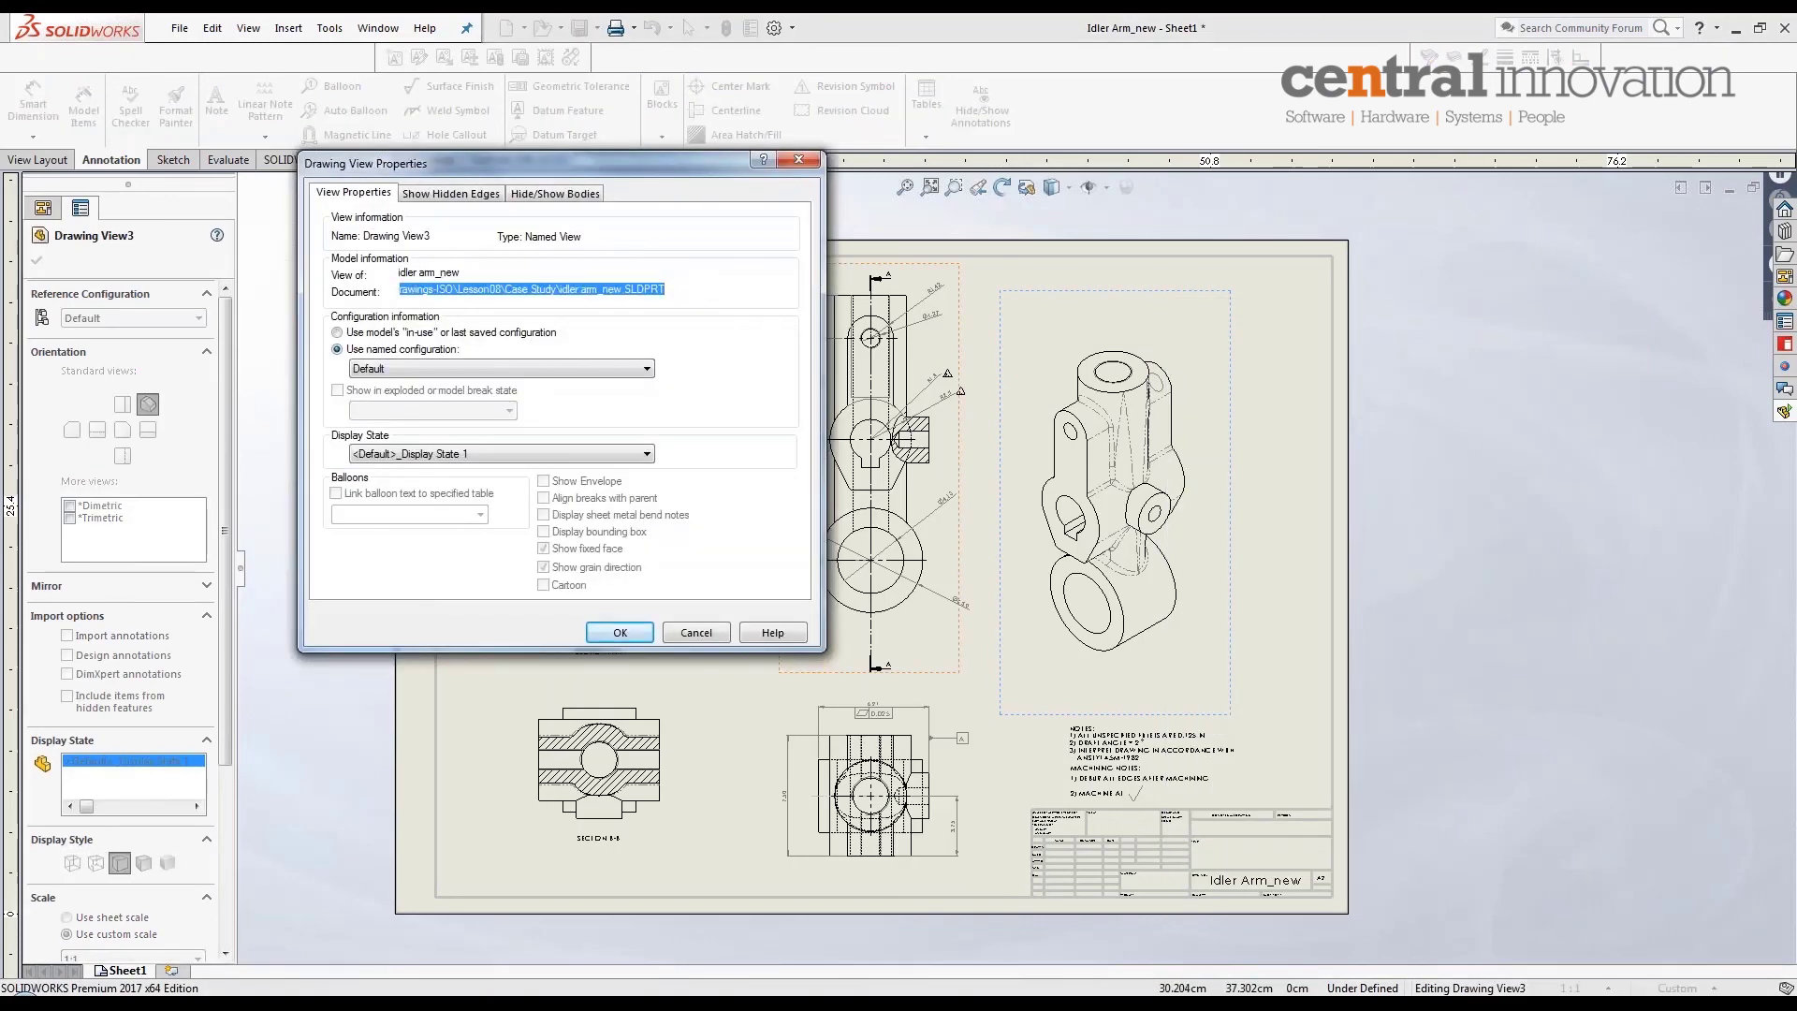
{"action": "left_click_drag", "start_coordinate": [560, 290], "coordinate": [672, 290]}
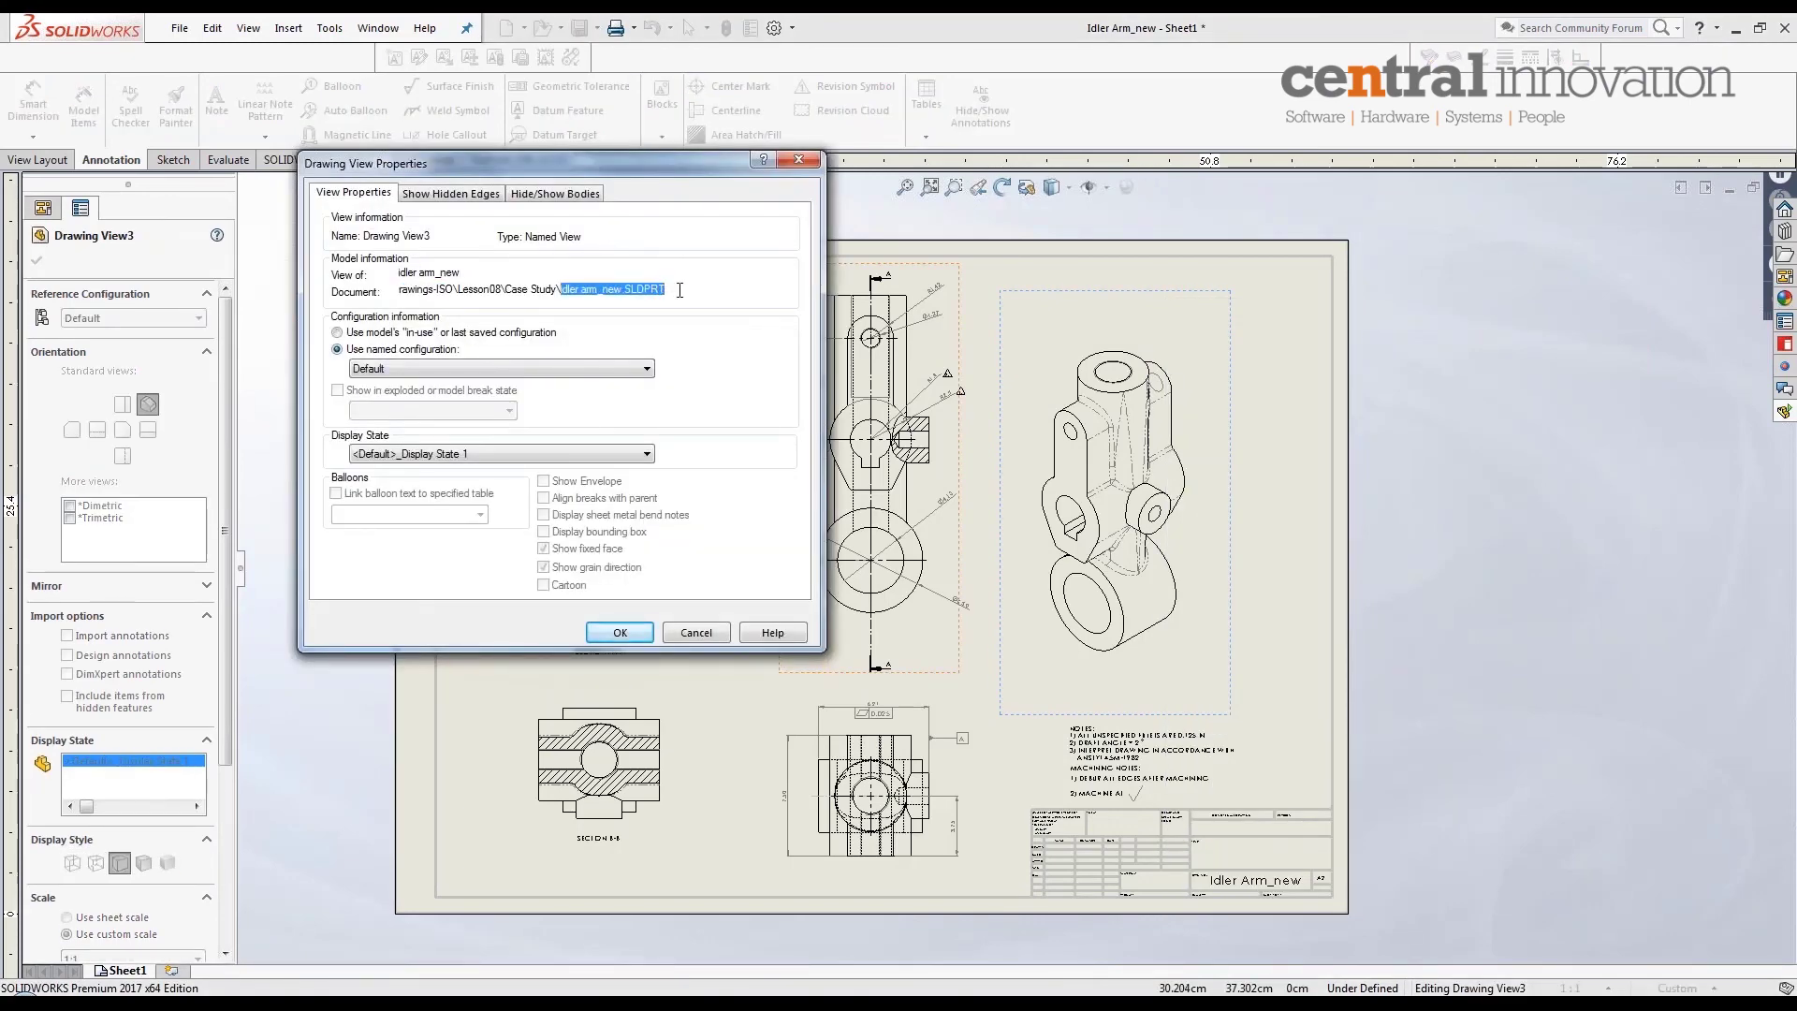
{"action": "left_click", "coordinate": [665, 630]}
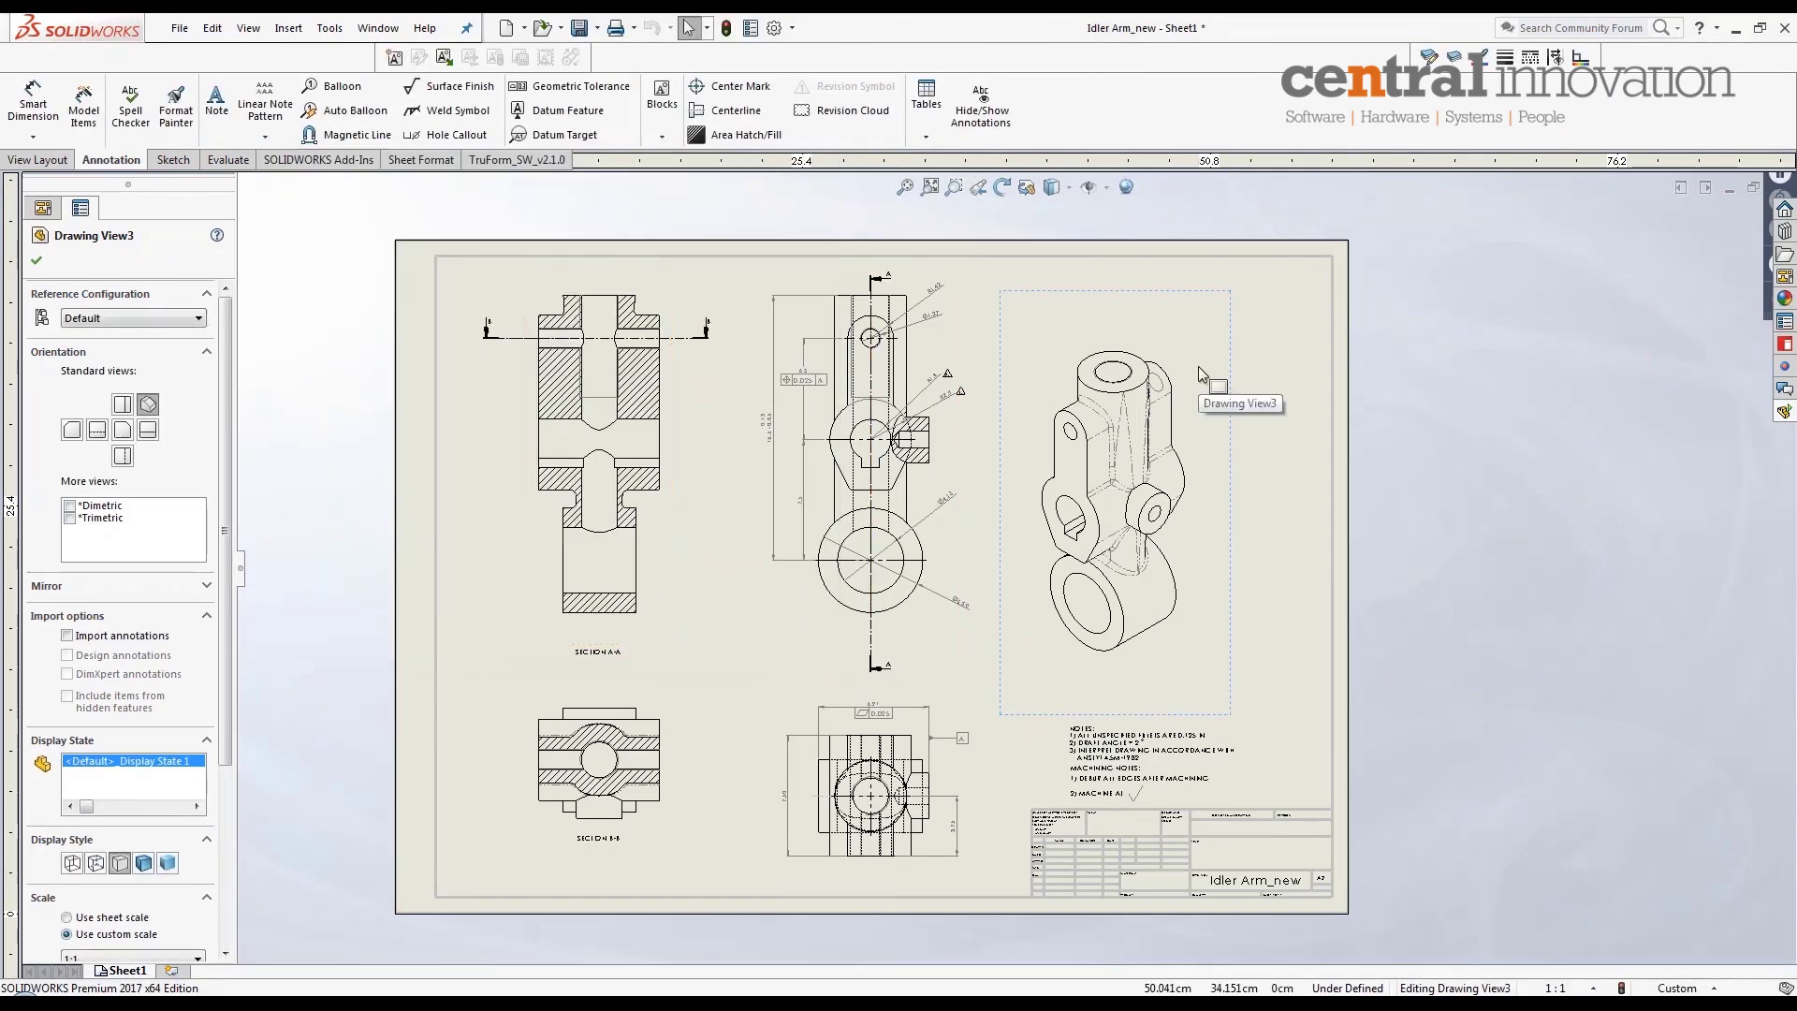
Step: Open the idler arm_new part from the isometric view, set the Boss-Extrude2 depth to 50 mm and rebuild
{"action": "right_click", "coordinate": [1204, 374]}
{"action": "left_click", "coordinate": [1227, 345]}
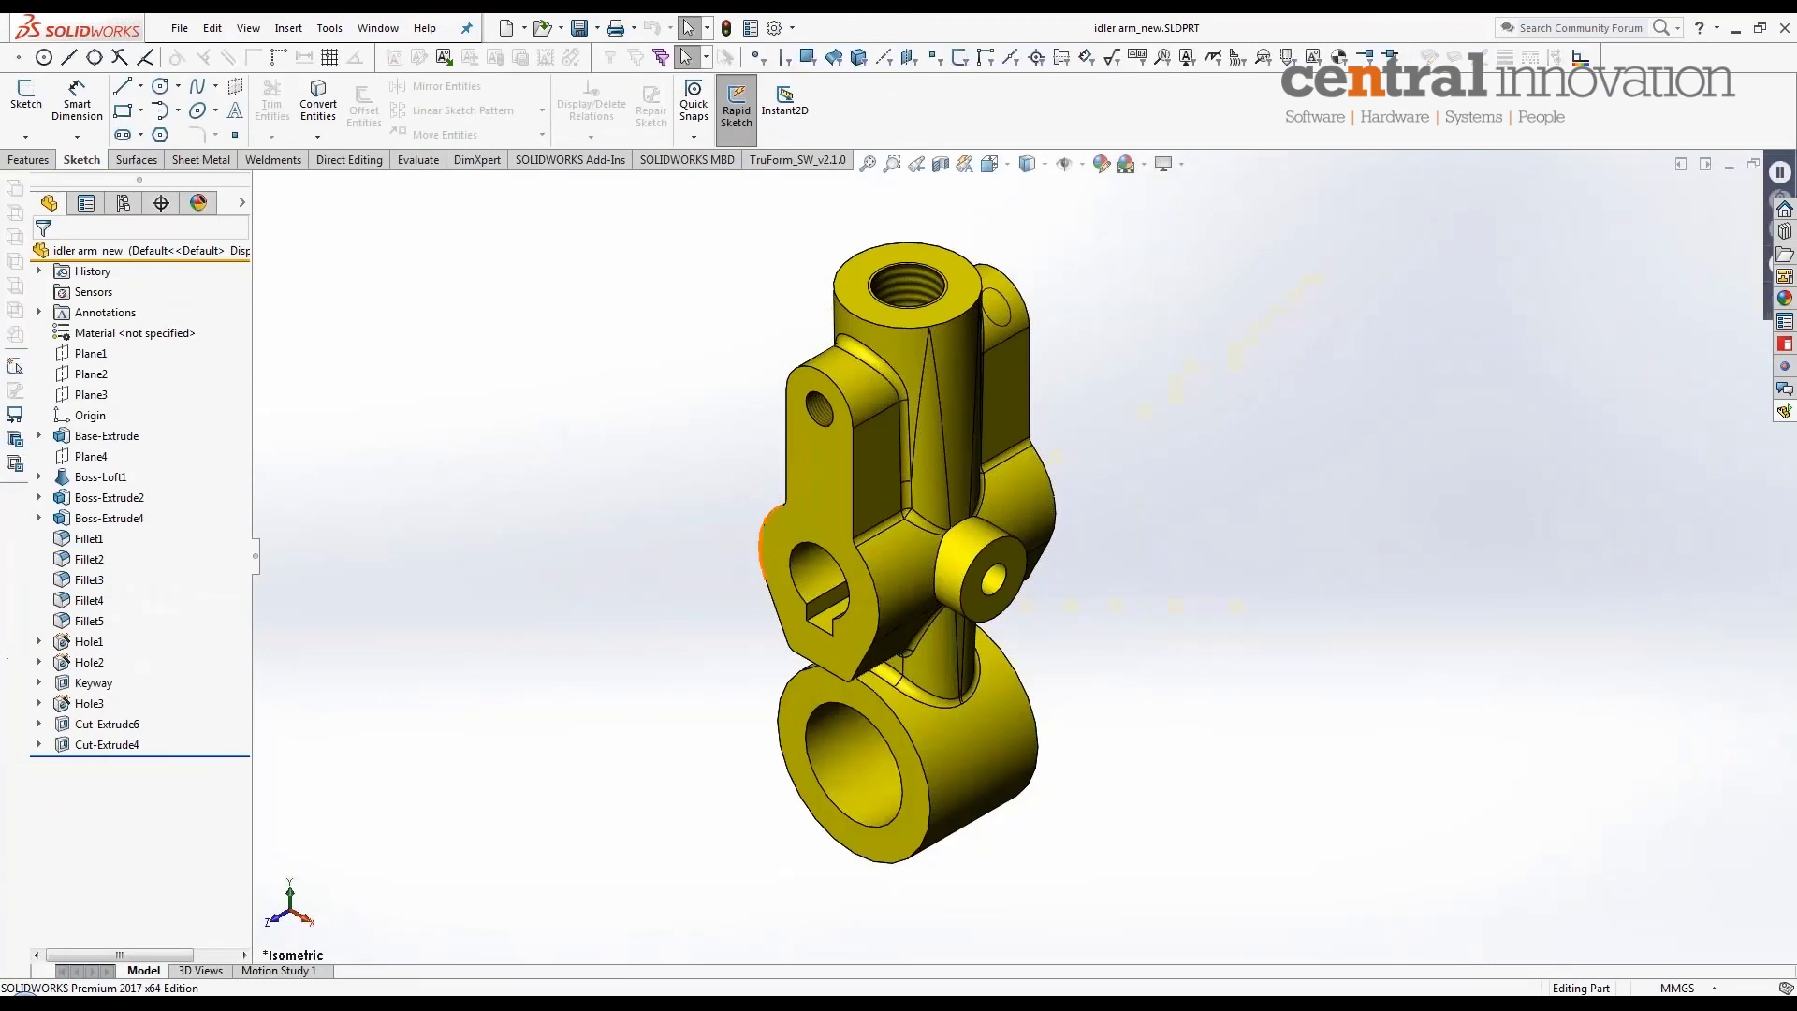
{"action": "left_click", "coordinate": [816, 464]}
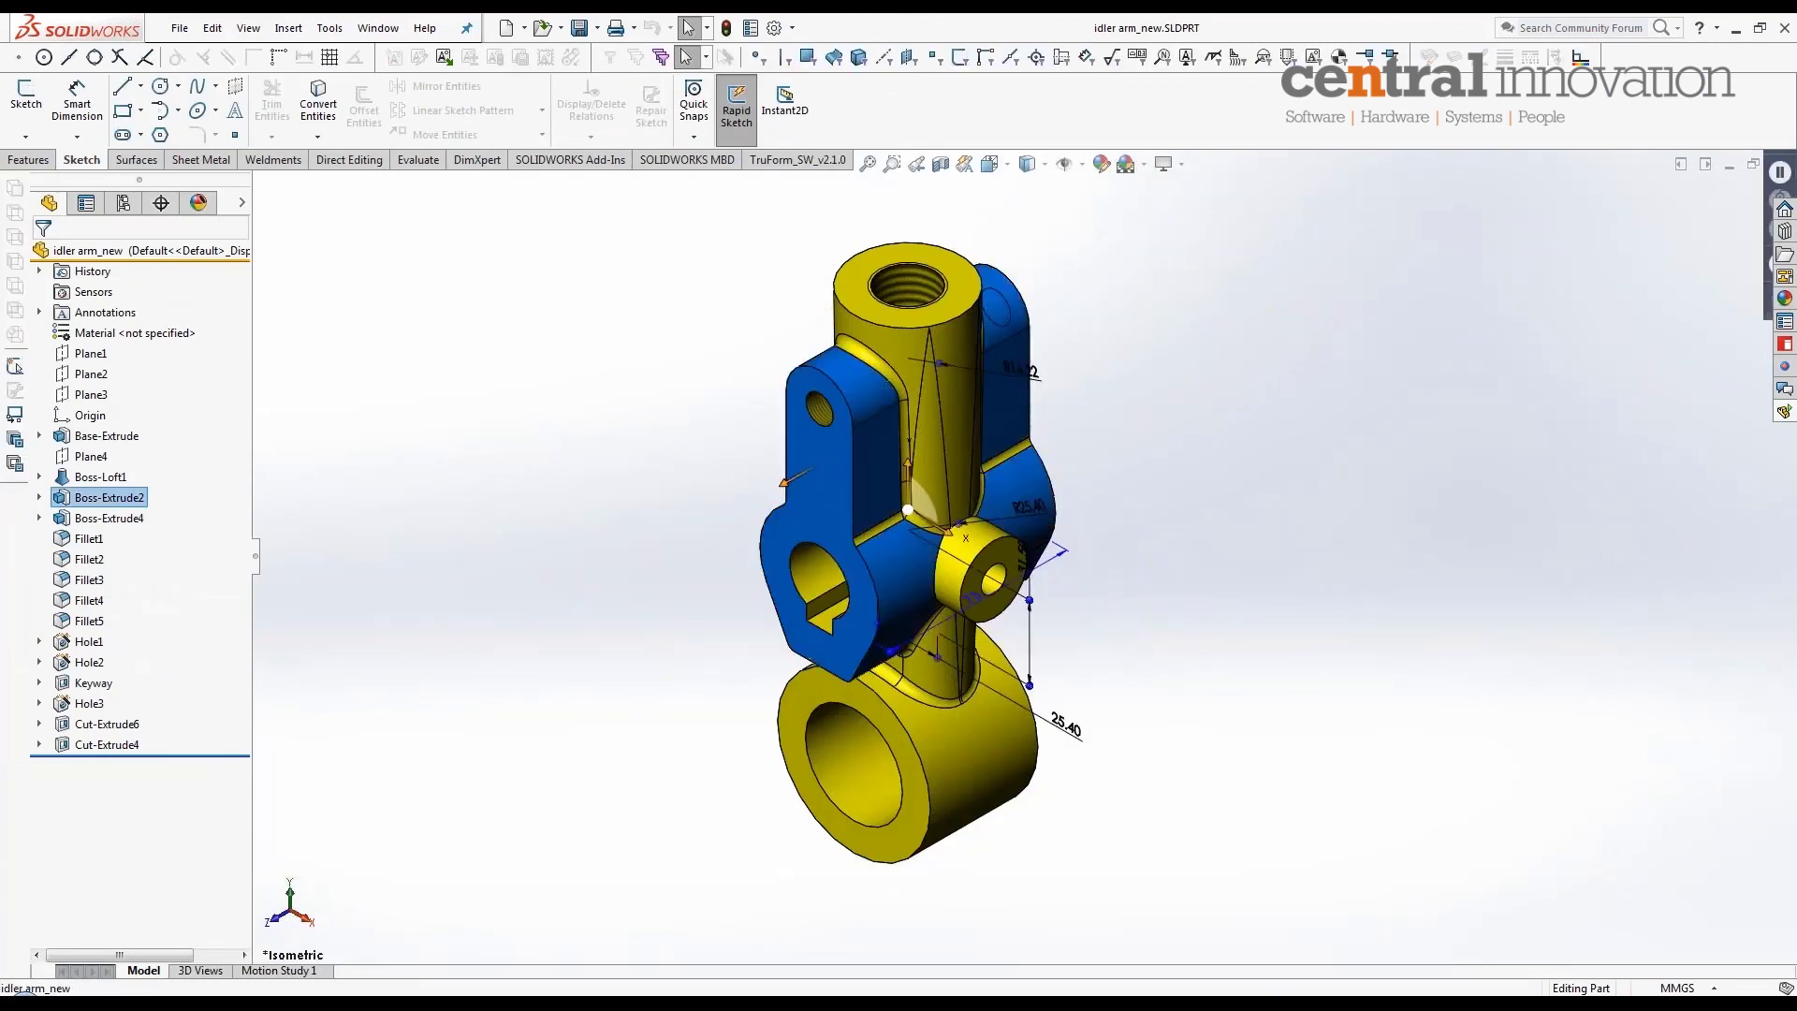
{"action": "double_click", "coordinate": [975, 599]}
{"action": "type", "text": "50"}
{"action": "key", "text": "Return"}
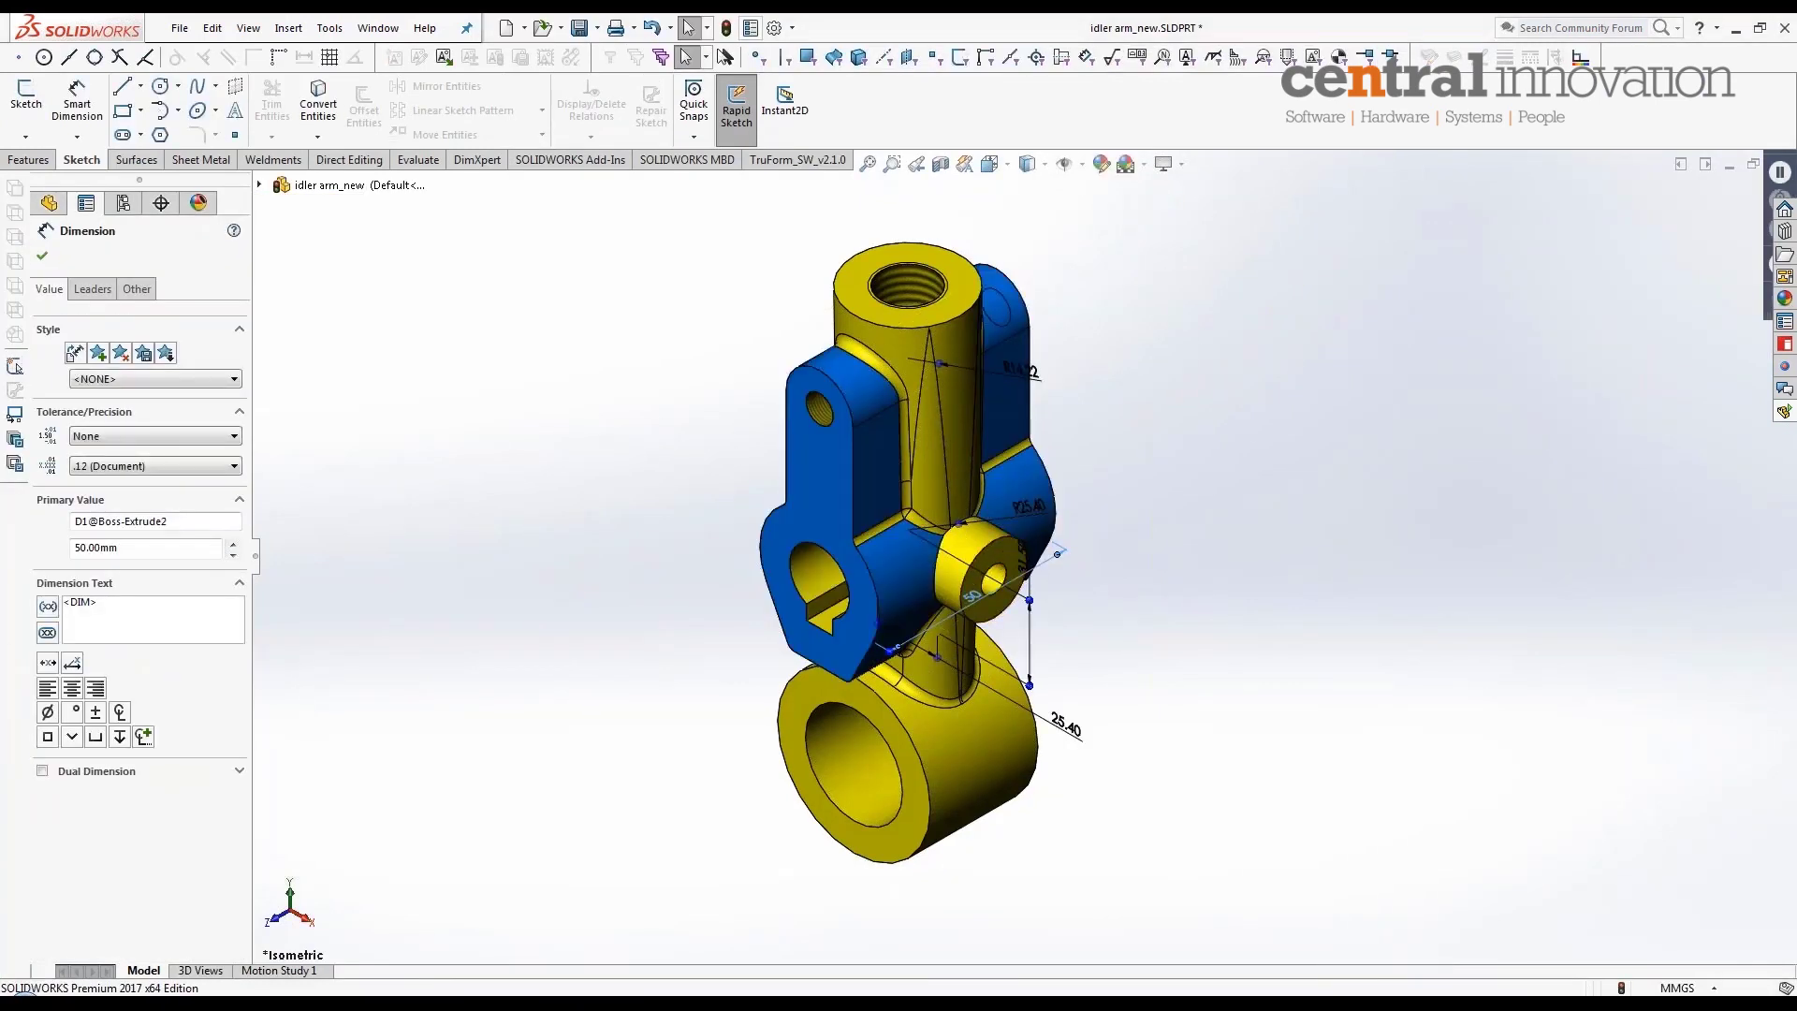
{"action": "left_click", "coordinate": [726, 29]}
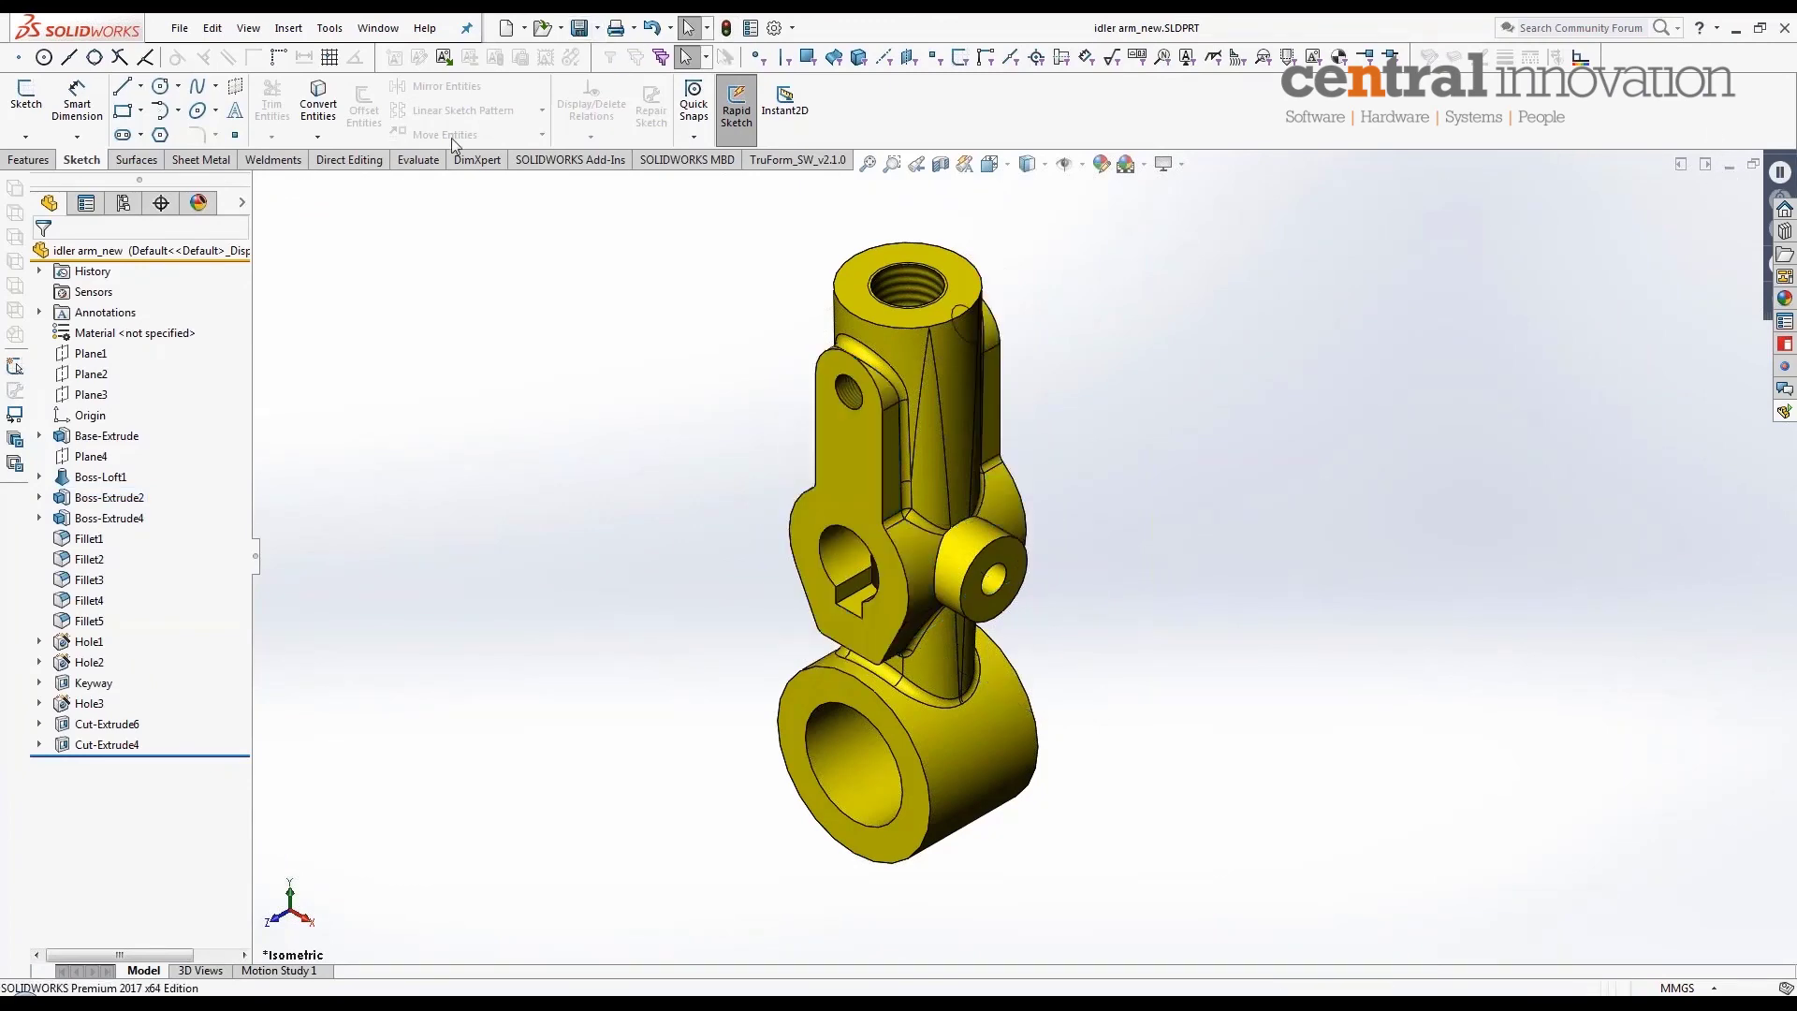
Step: Return to the Idler Arm_new drawing to check its views, and open the original Idler Arm drawing from the recent documents
{"action": "key", "text": "ctrl+Tab"}
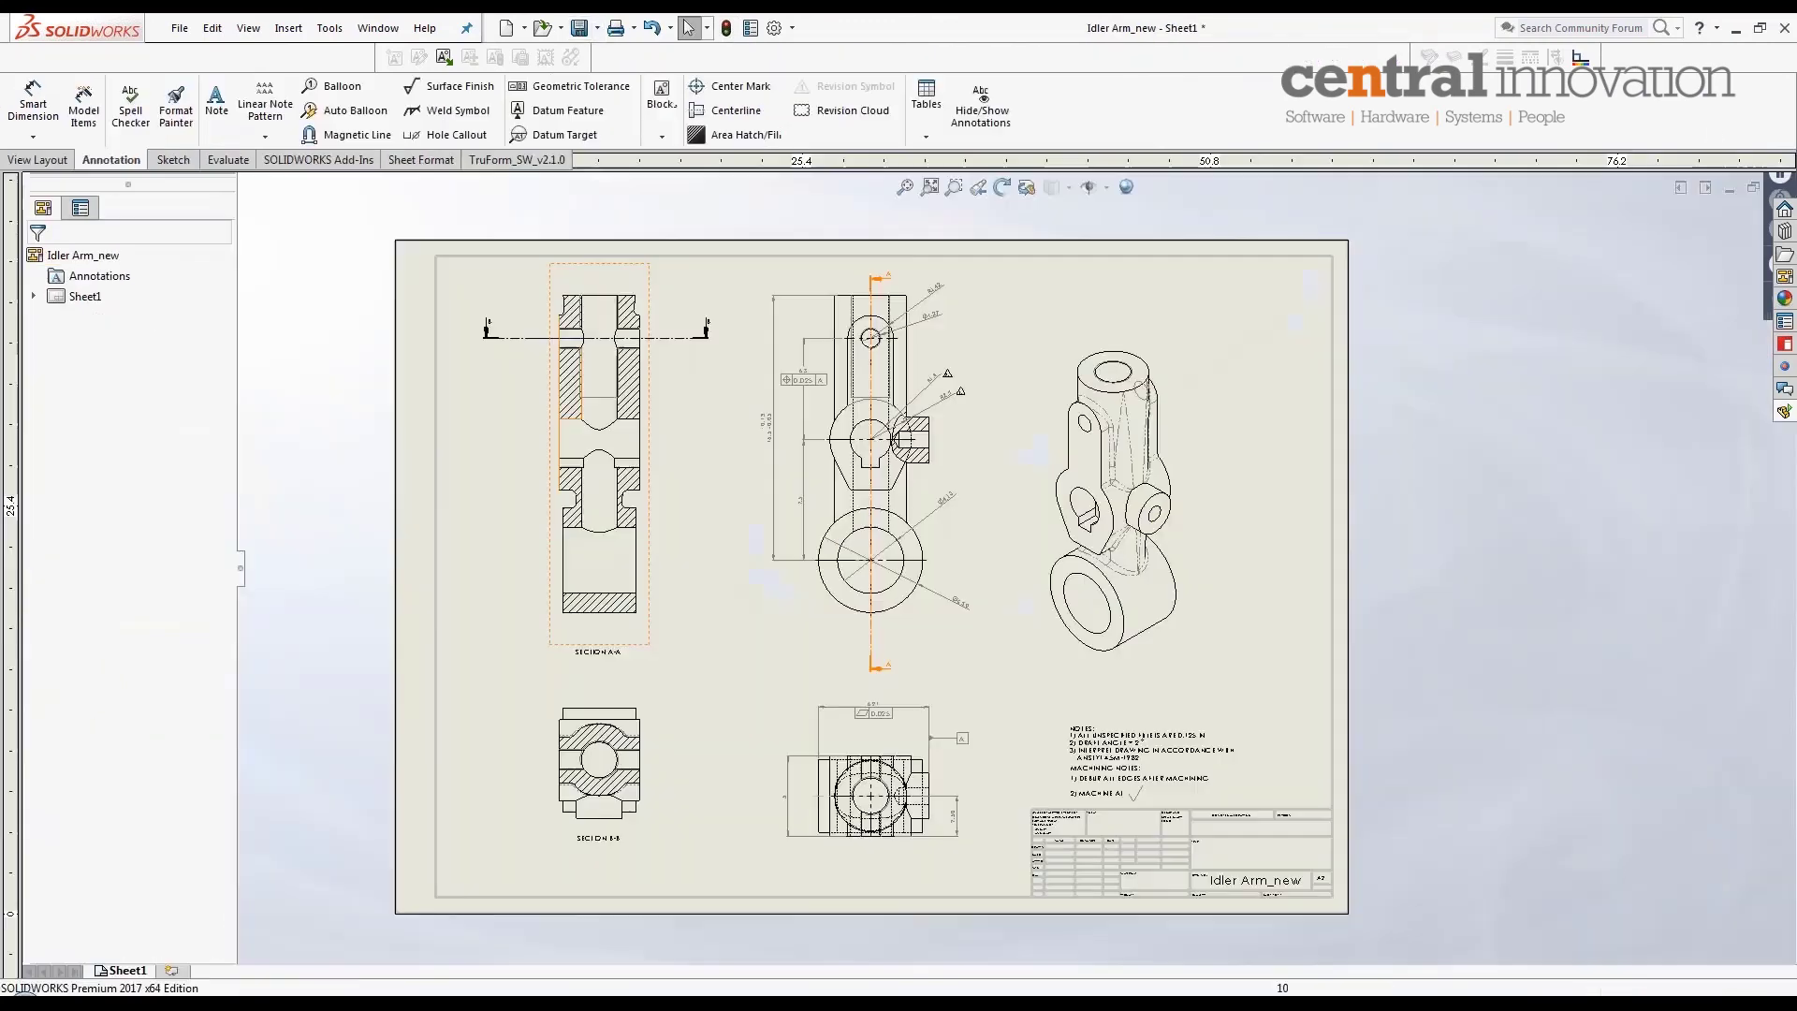
{"action": "scroll", "coordinate": [919, 559], "scroll_direction": "up", "scroll_amount": 1}
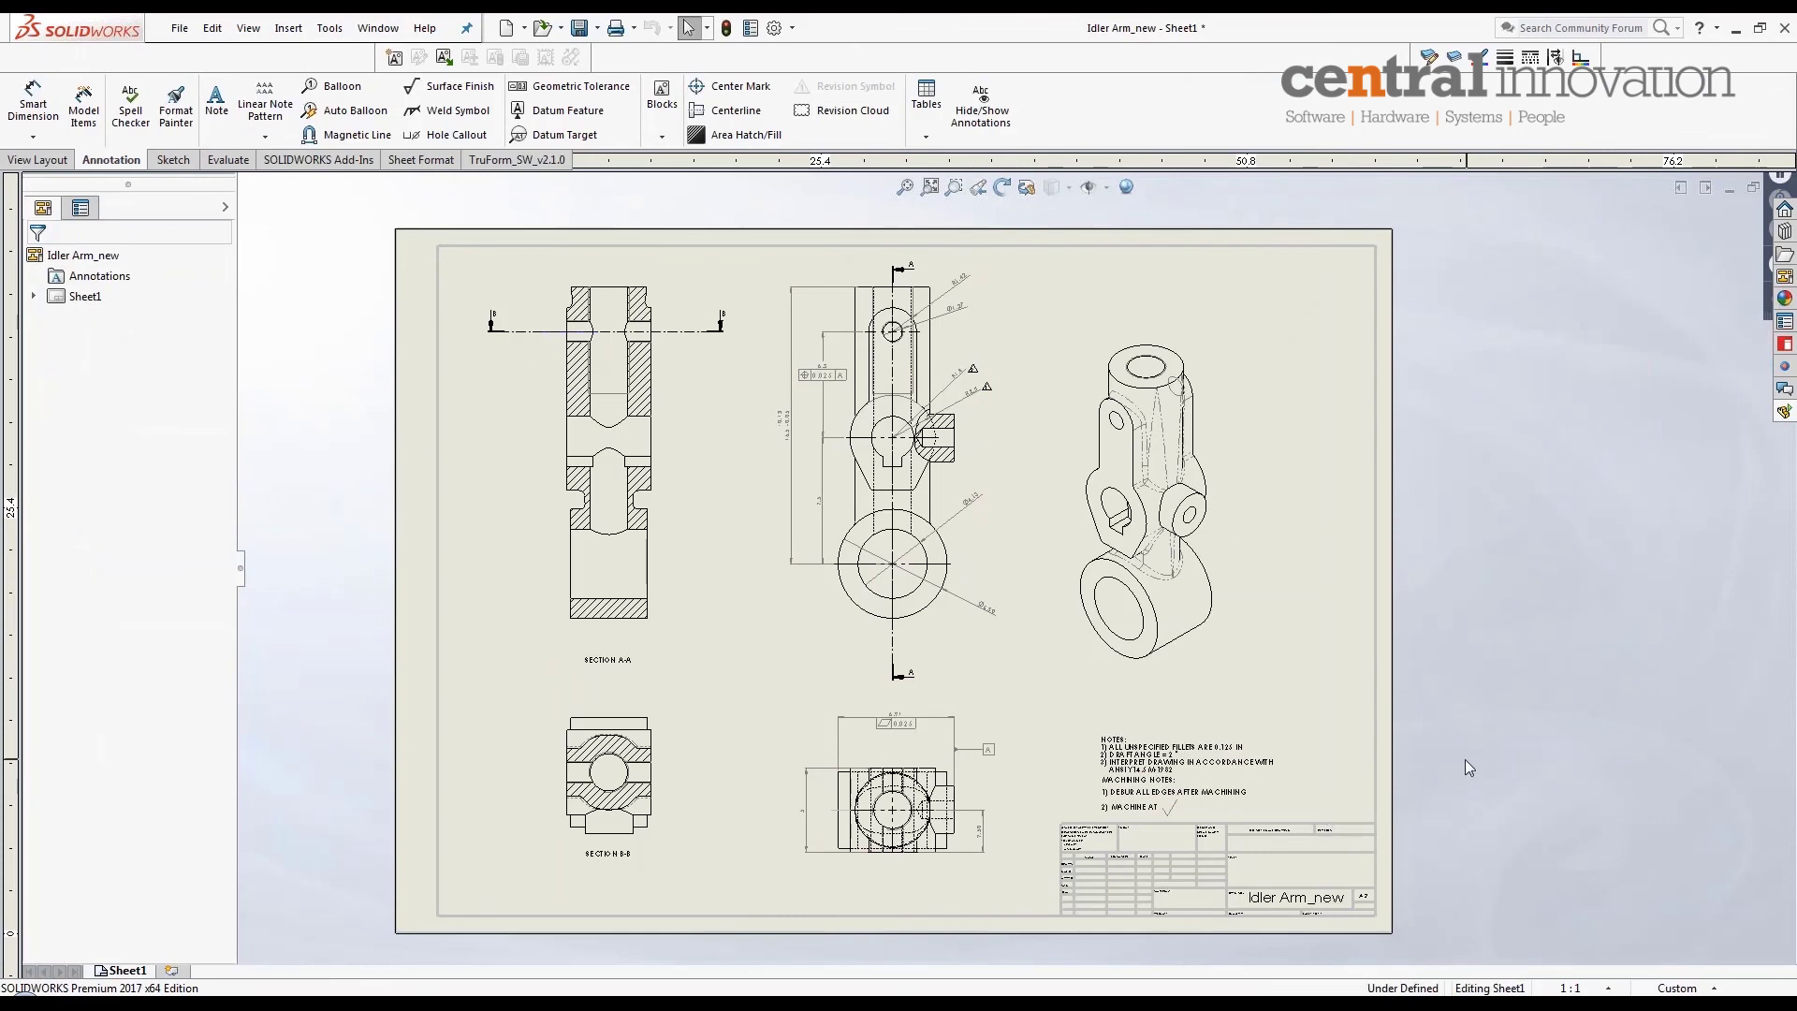
{"action": "key", "text": "r"}
{"action": "mouse_move", "coordinate": [745, 319]}
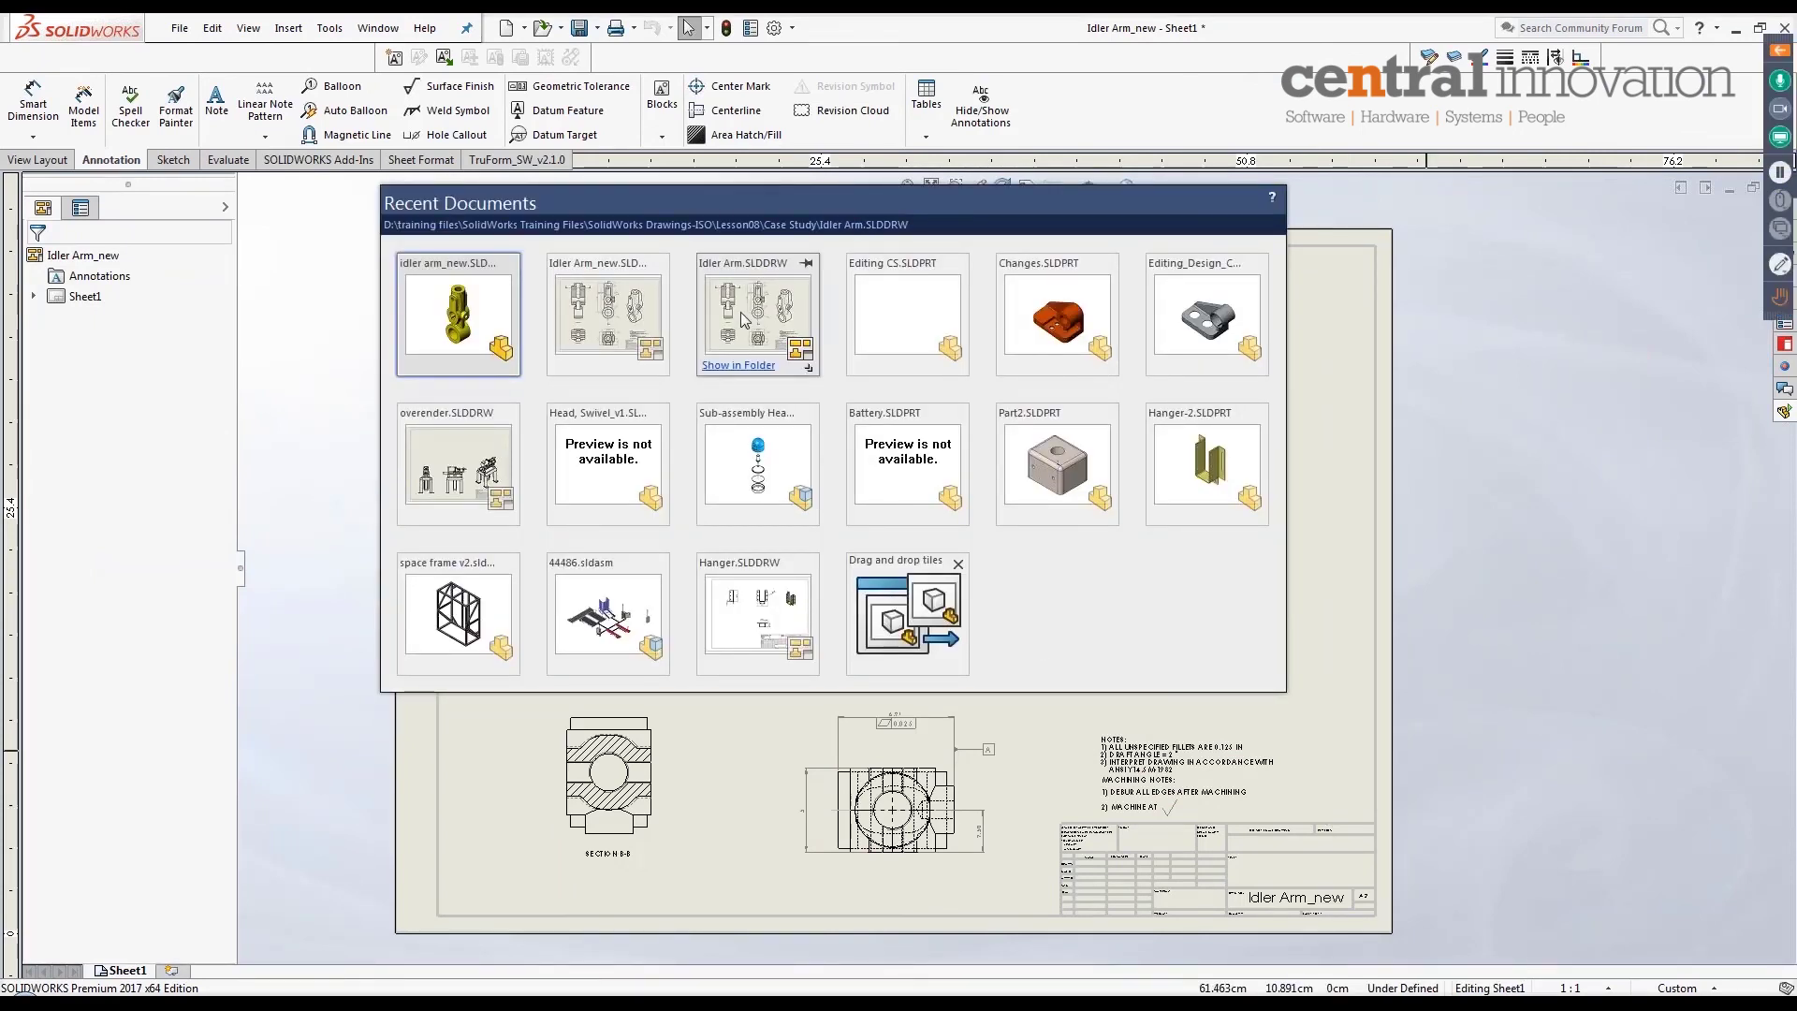
{"action": "left_click", "coordinate": [745, 319]}
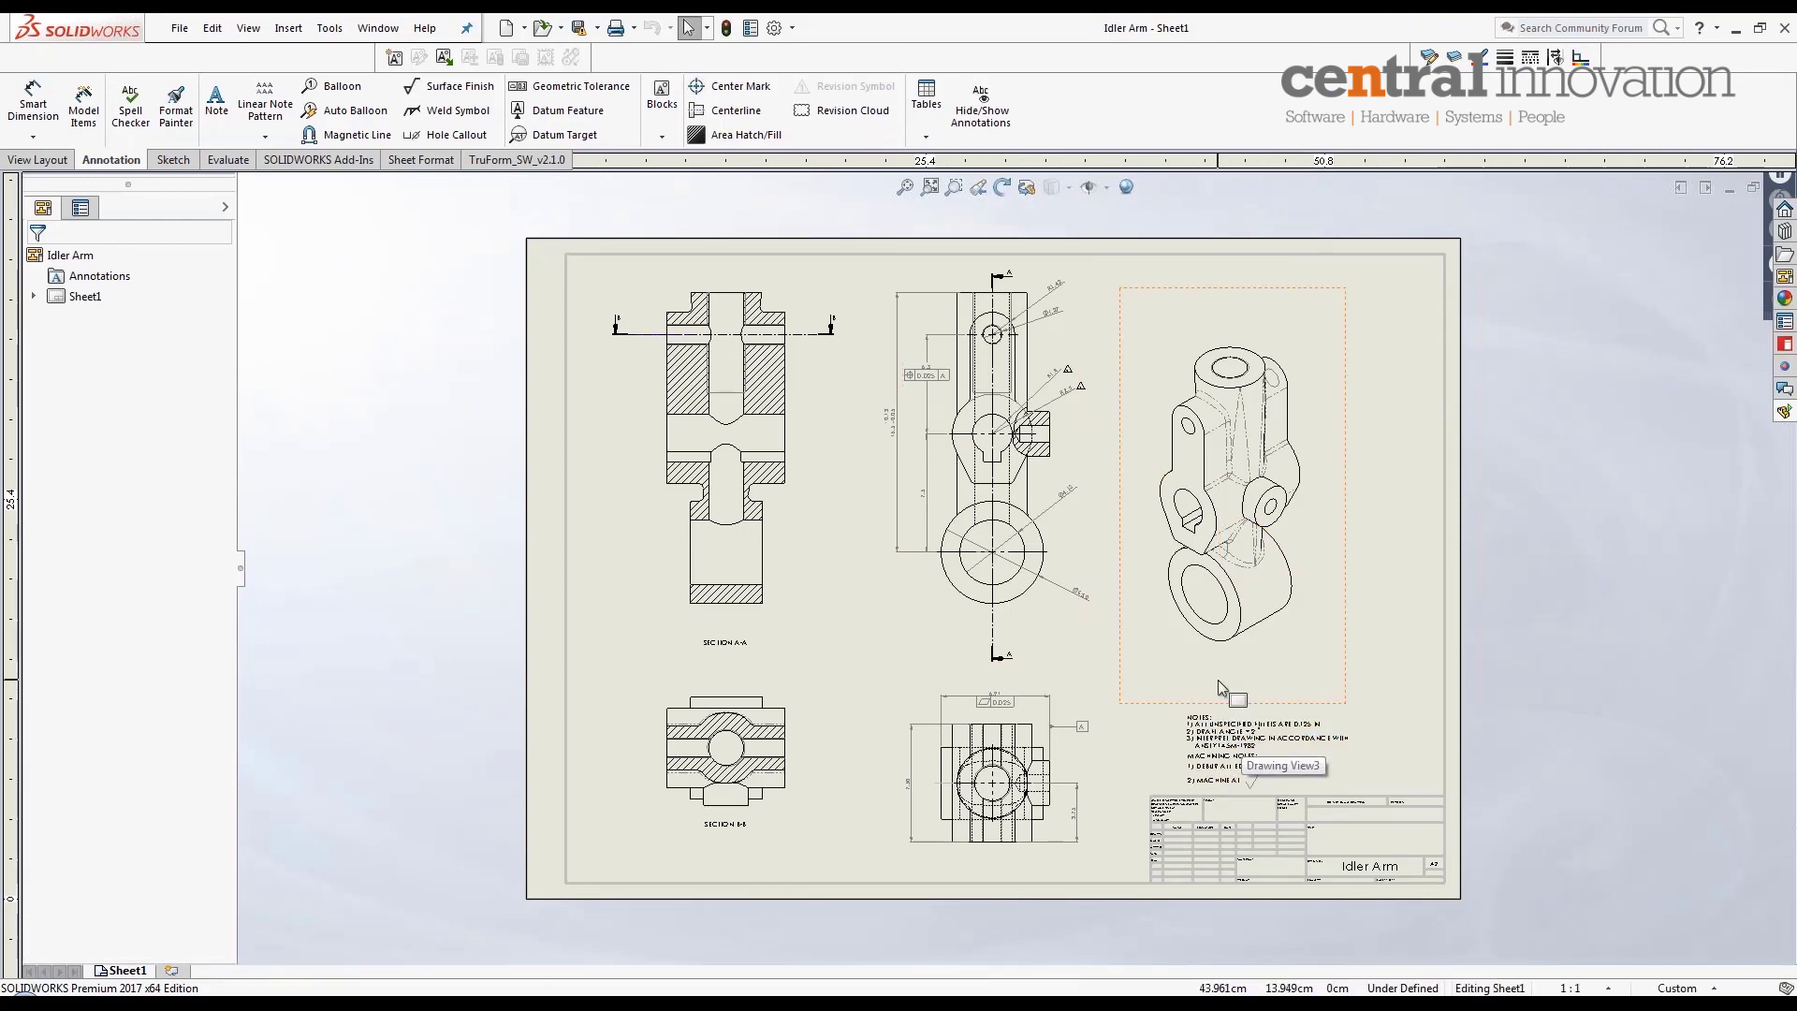
Step: Review the advanced Save As reference options for the original Idler Arm drawing with all referenced components included, and close without saving
{"action": "left_click", "coordinate": [599, 29]}
{"action": "left_click", "coordinate": [618, 75]}
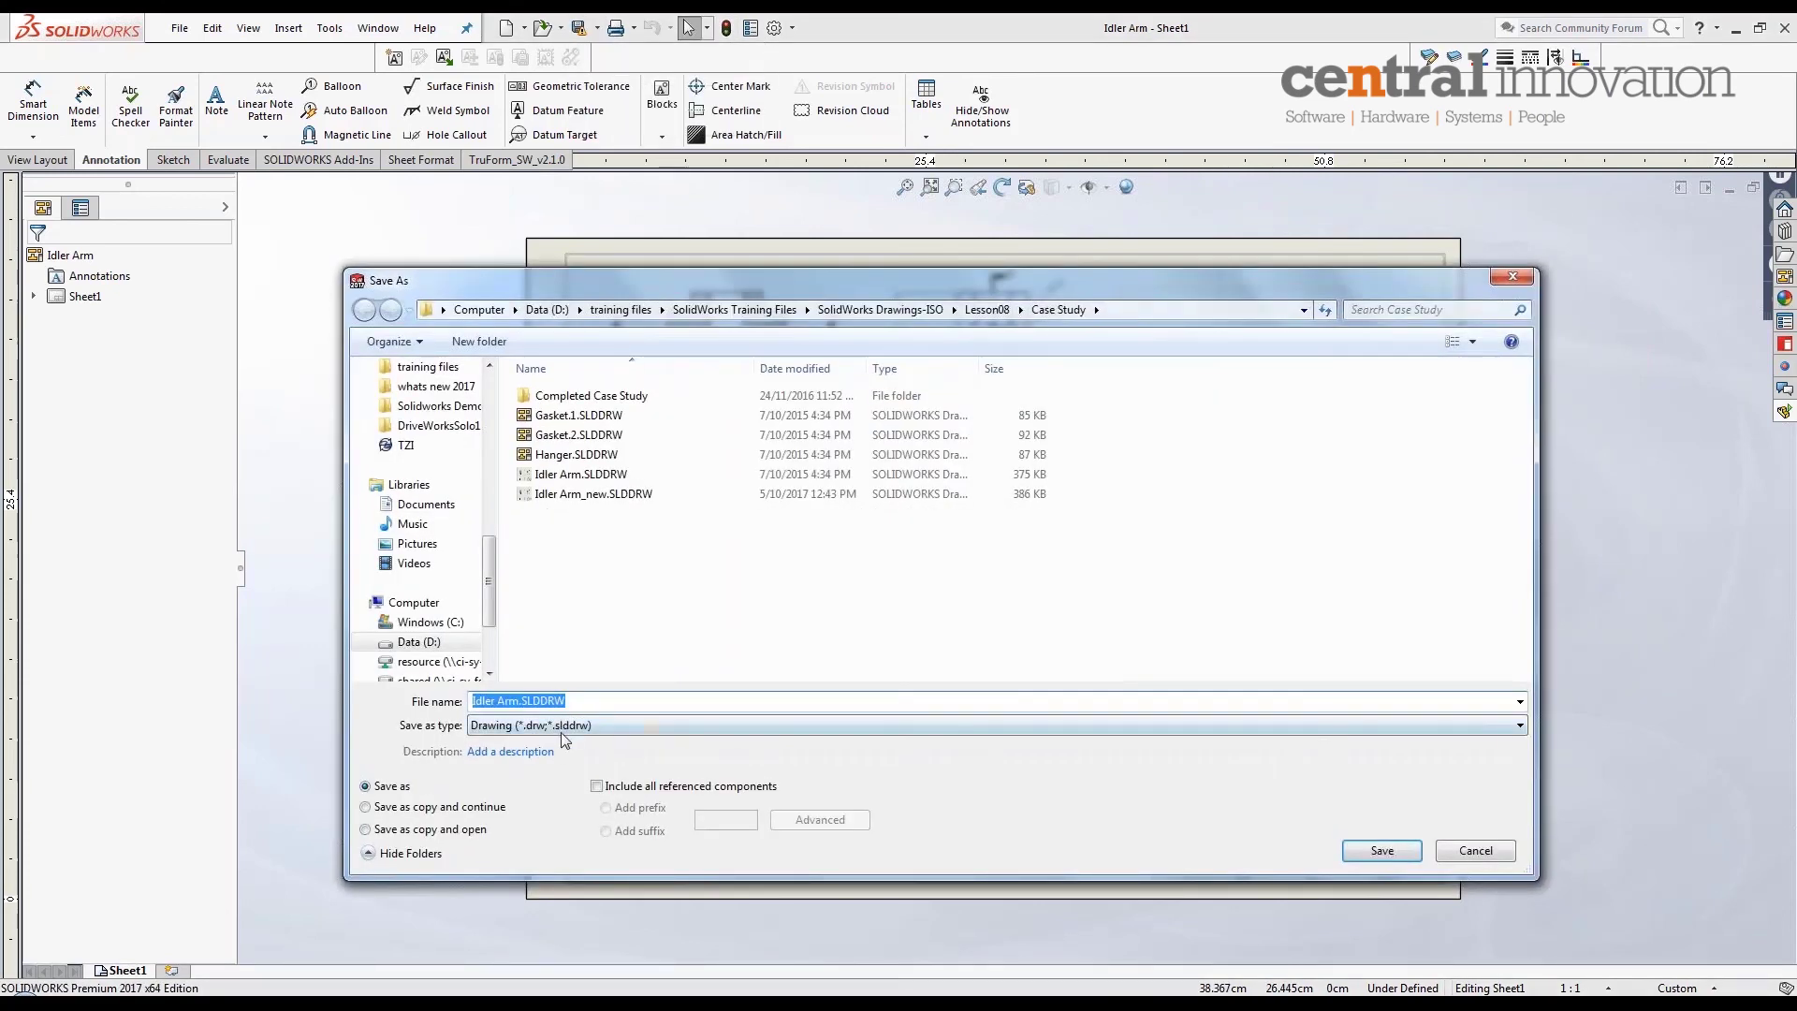
{"action": "left_click", "coordinate": [596, 787]}
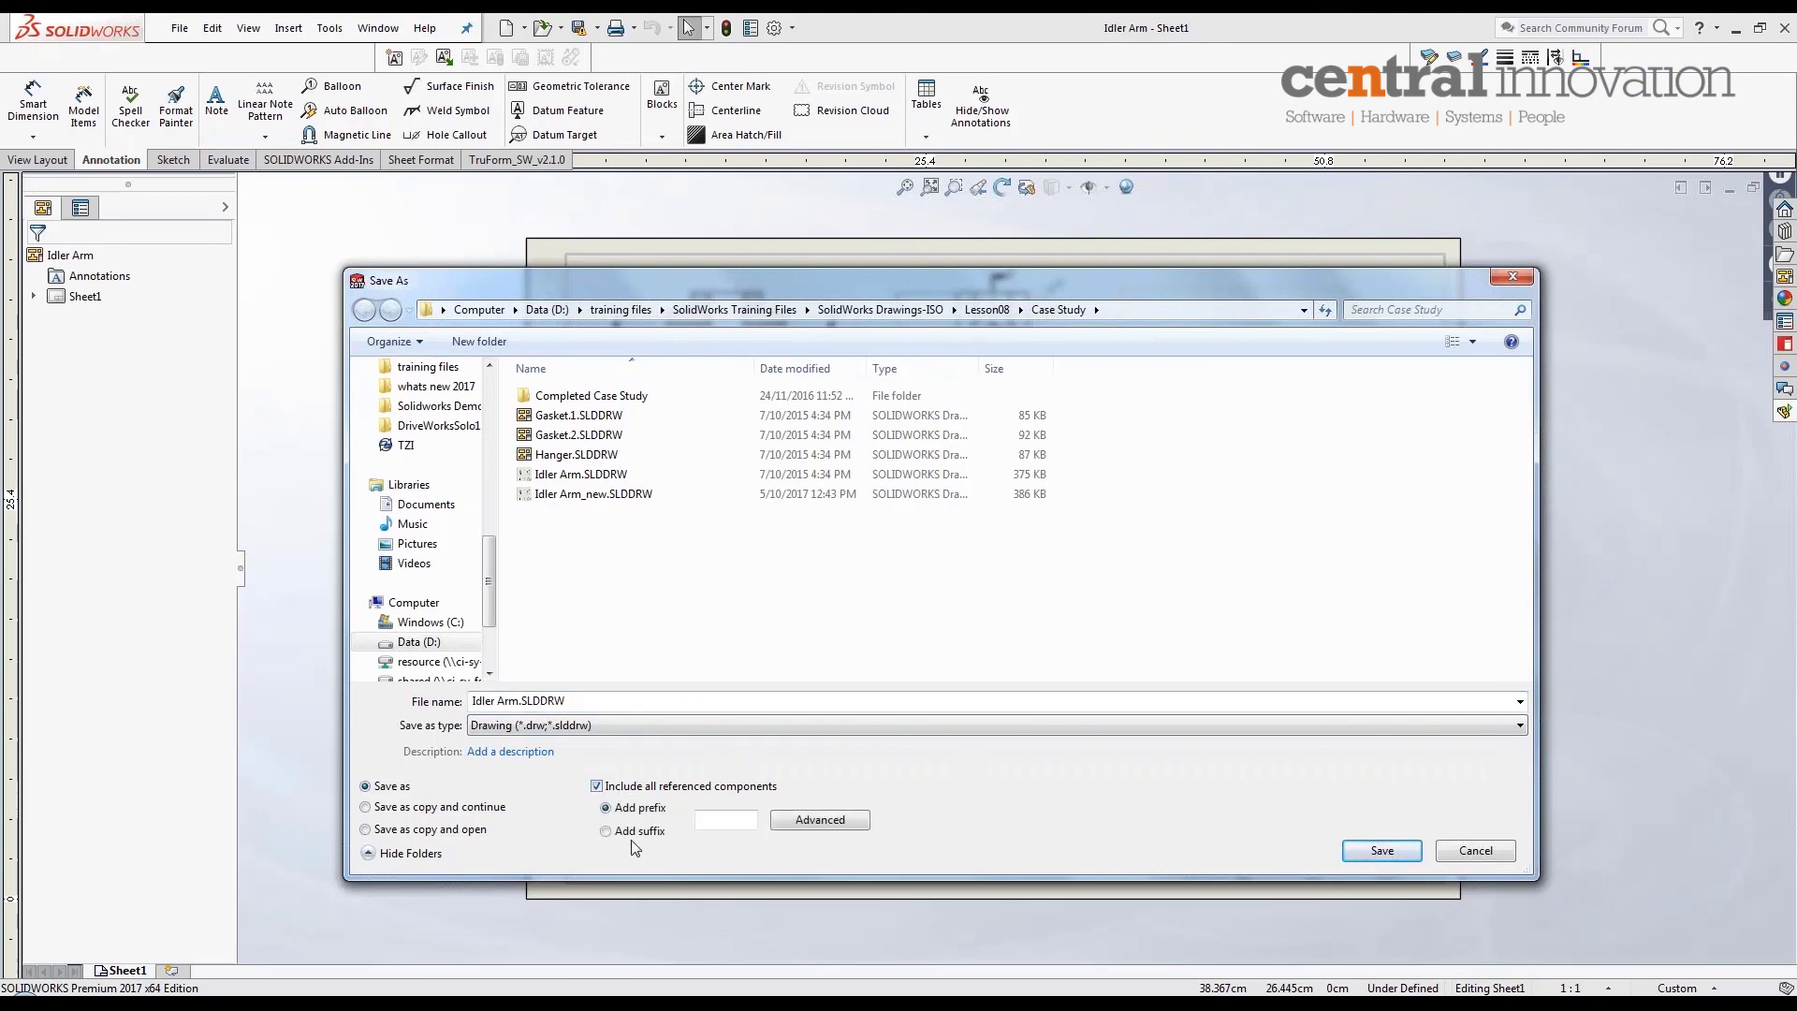
{"action": "left_click", "coordinate": [867, 825]}
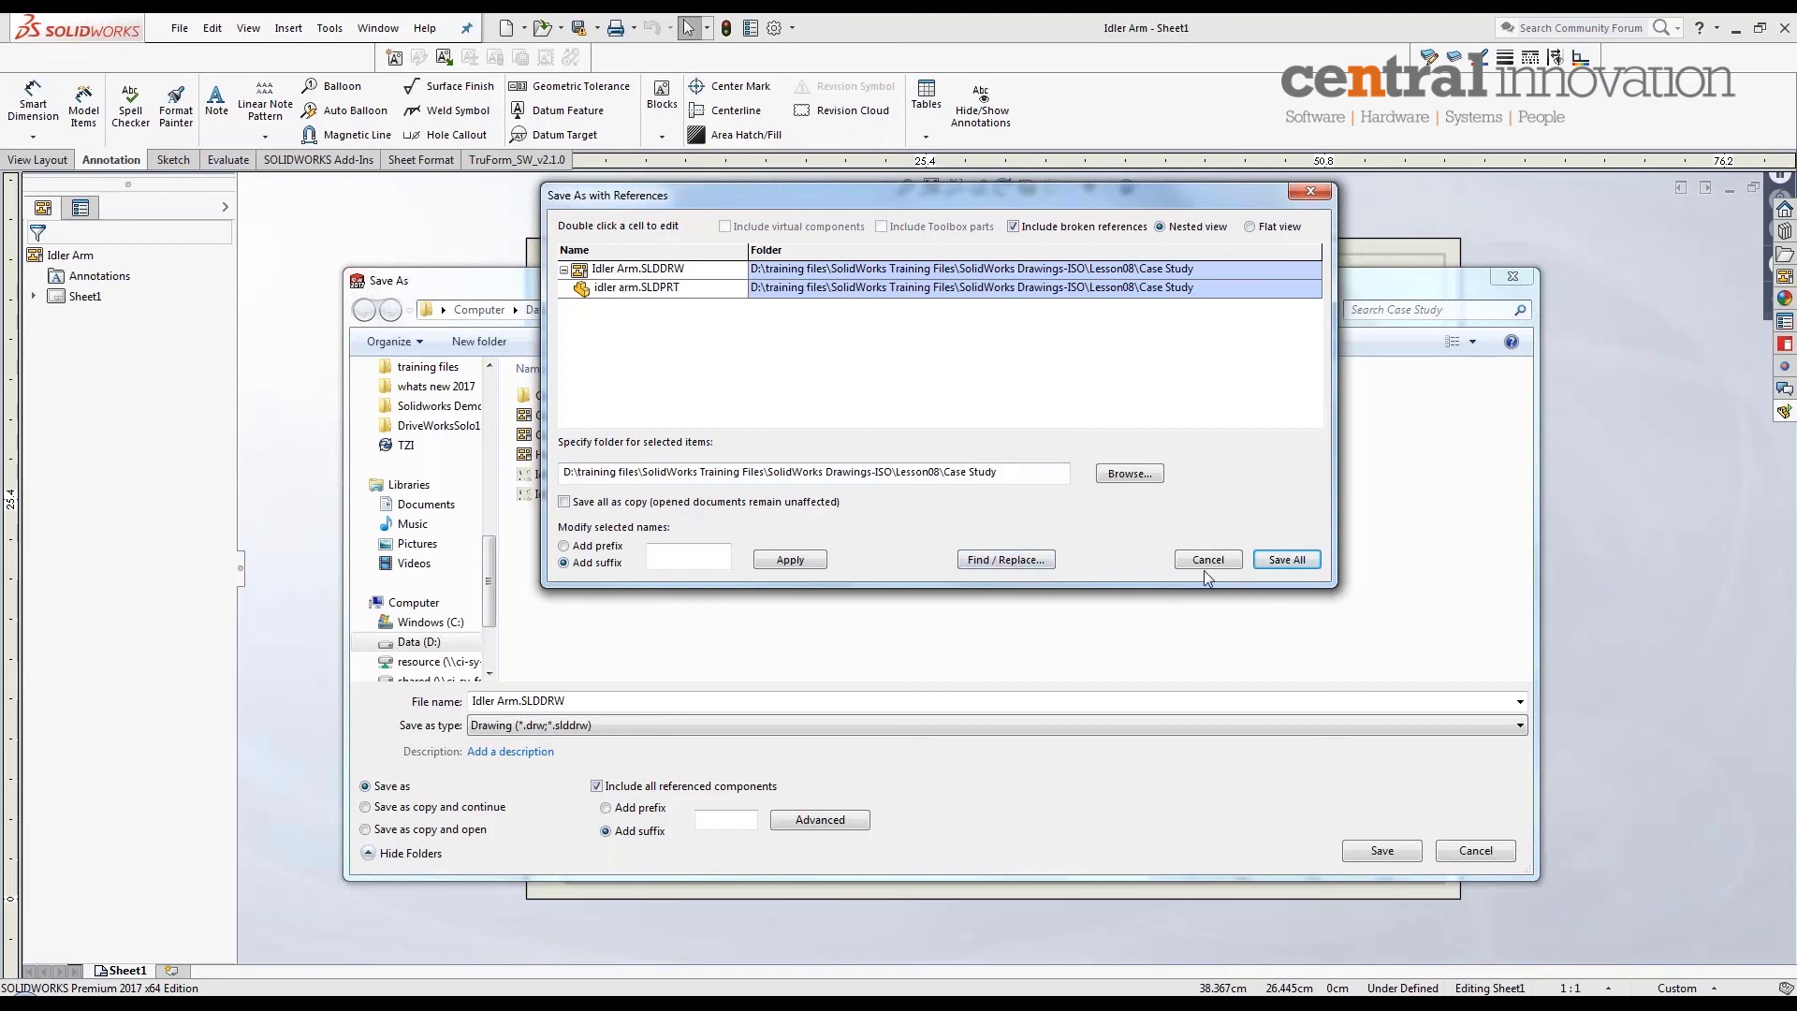
{"action": "left_click", "coordinate": [1313, 194]}
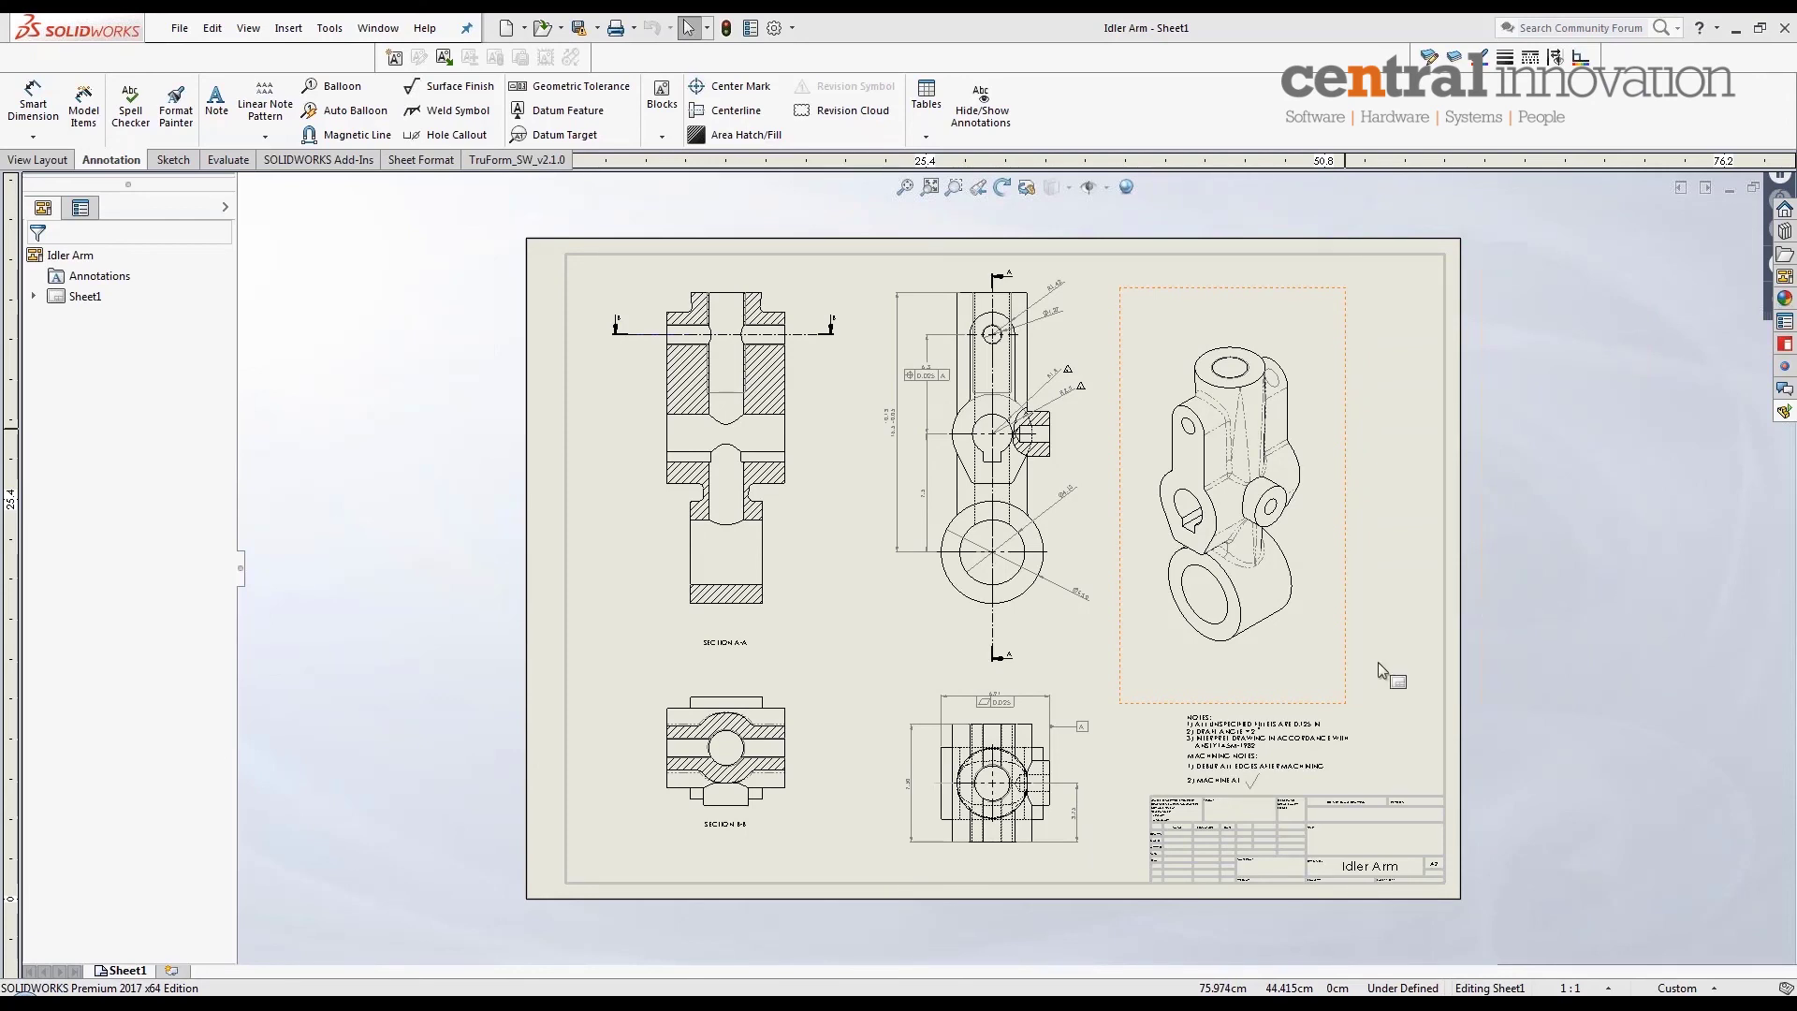
Step: Switch to the PowerPoint slide show and advance from the topic summary to the closing contact slide
{"action": "mouse_move", "coordinate": [678, 1003]}
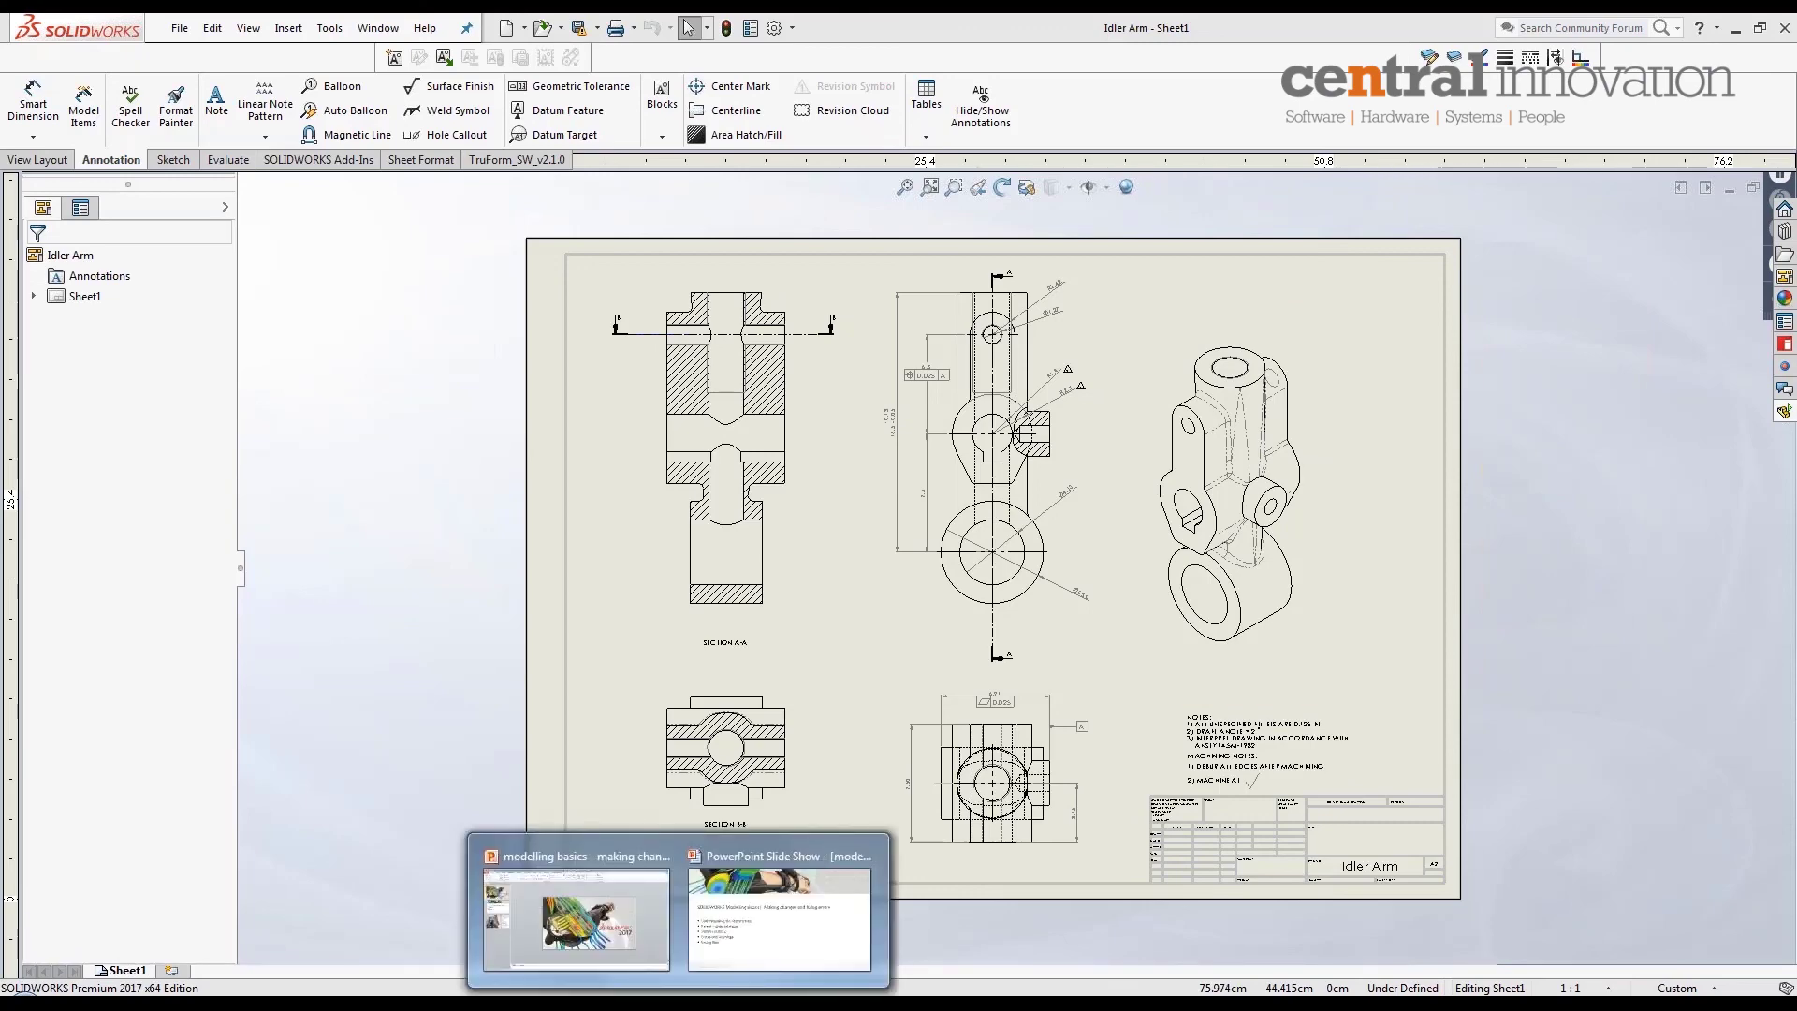
{"action": "left_click", "coordinate": [743, 939]}
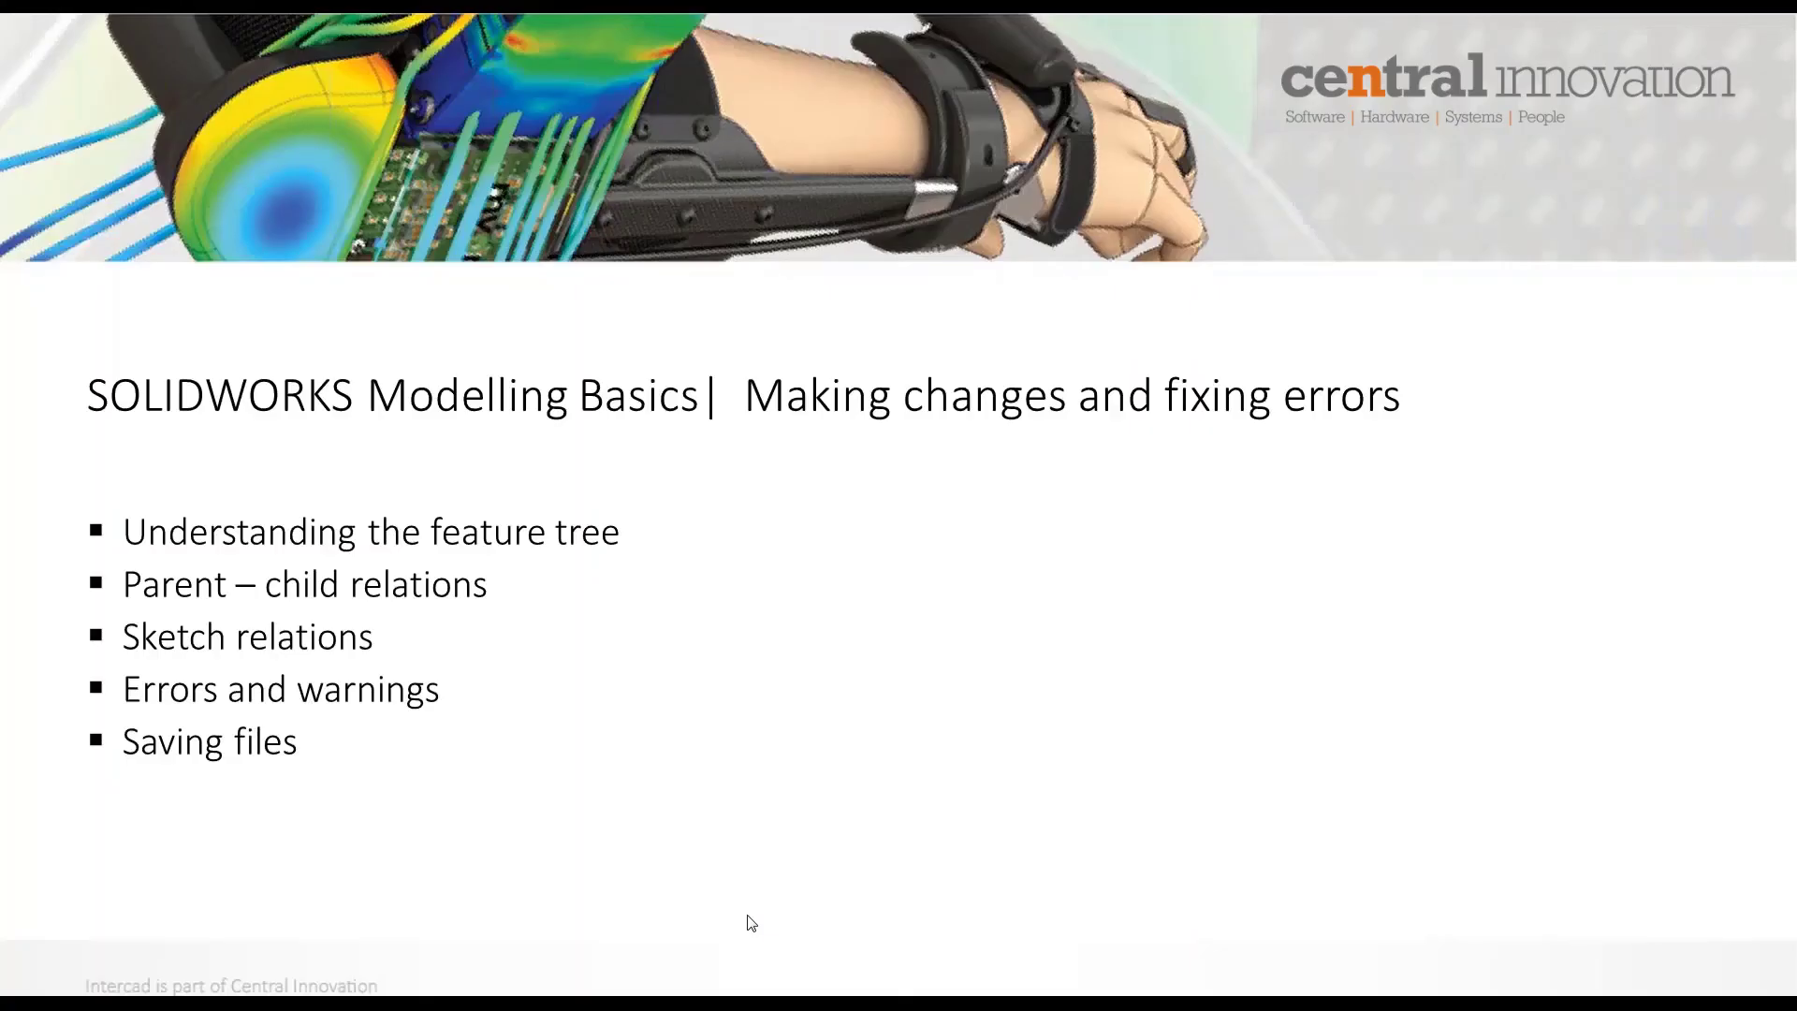
{"action": "left_click", "coordinate": [751, 923]}
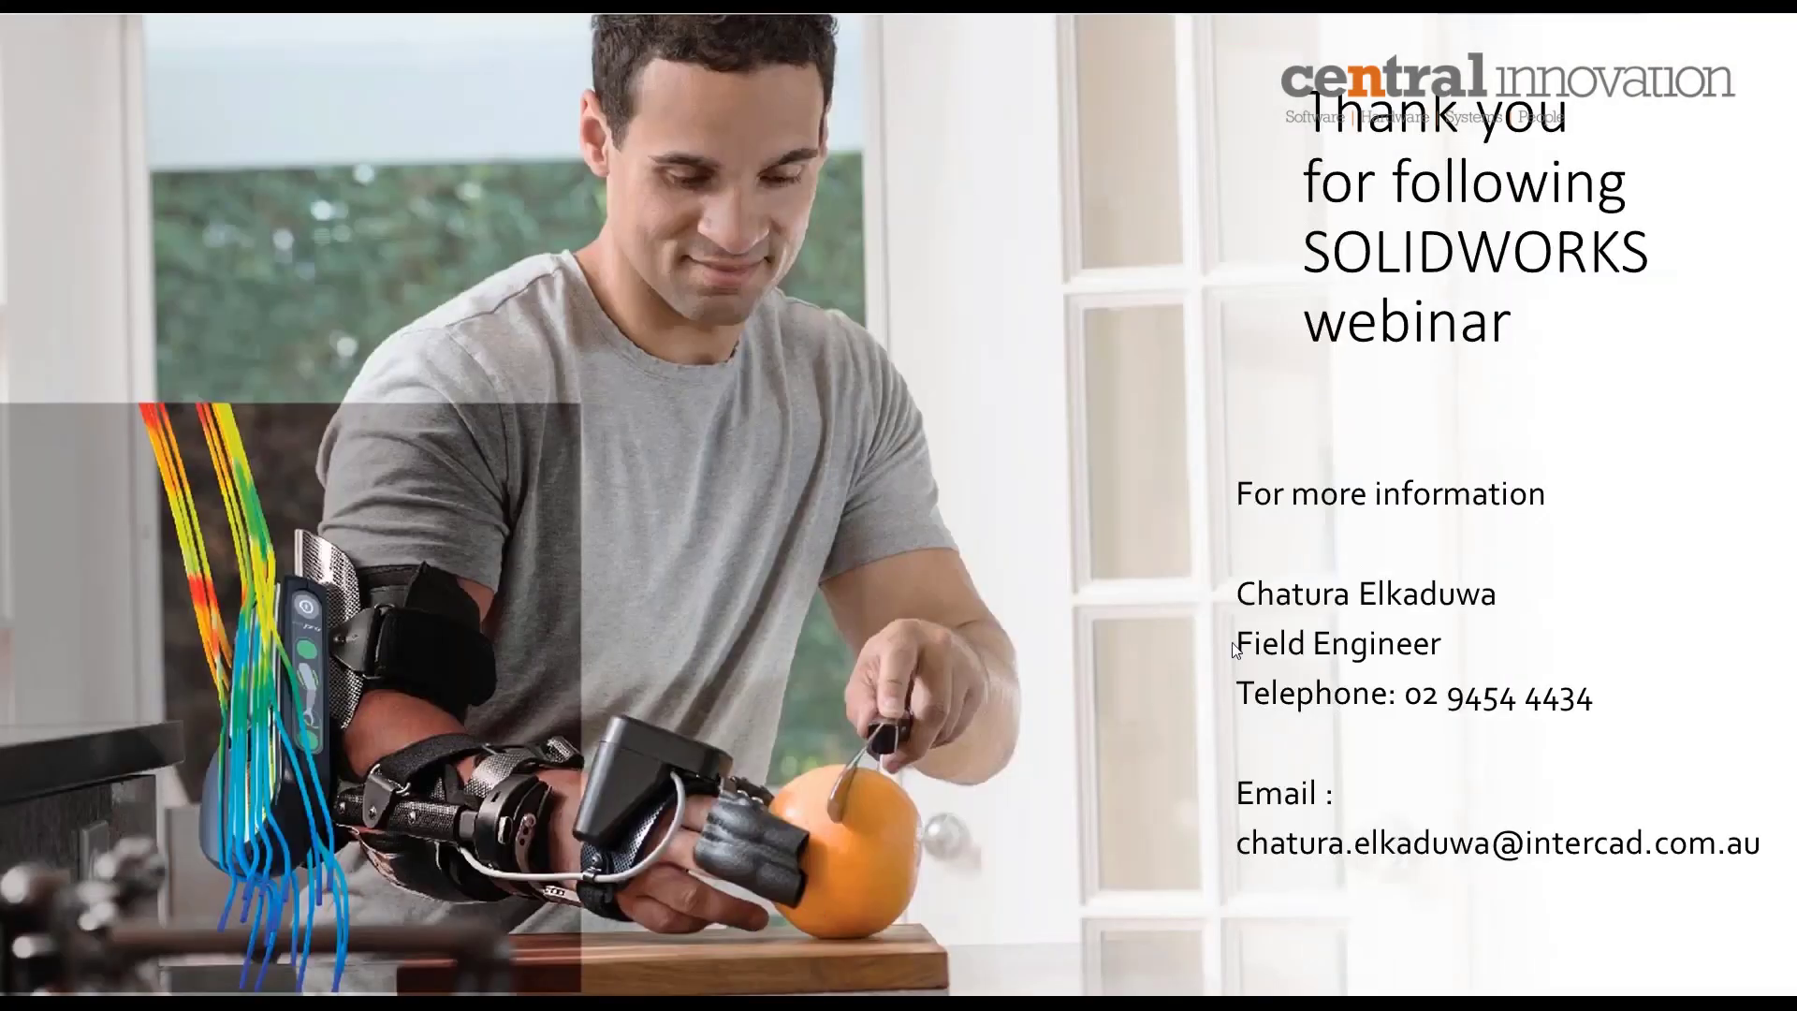